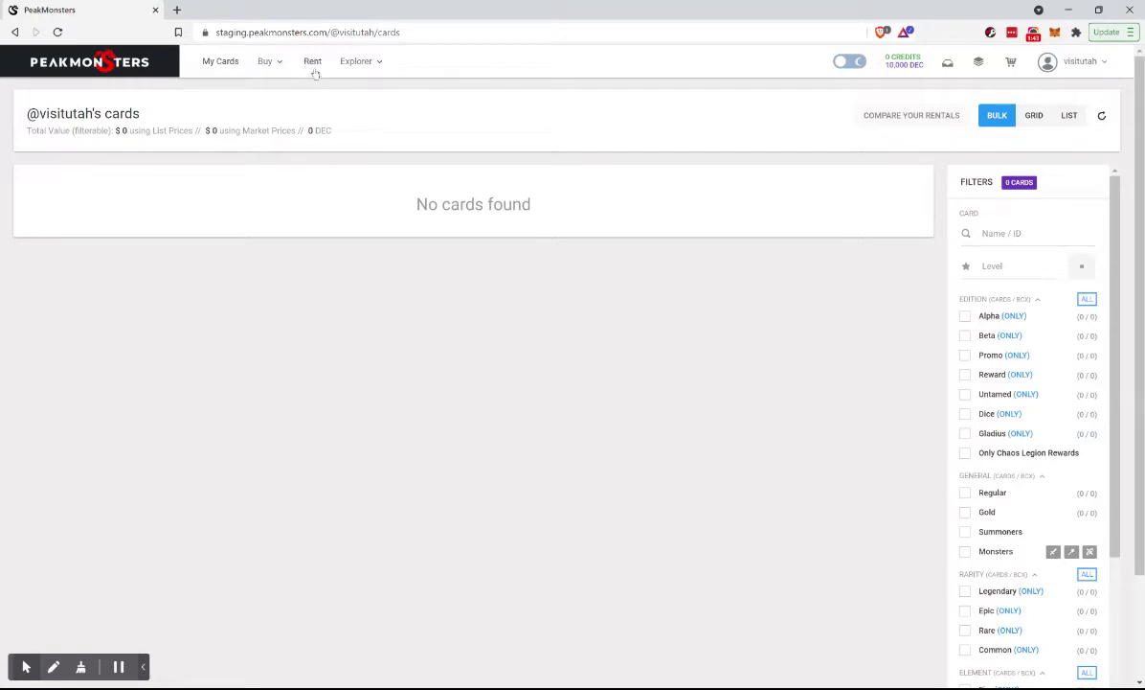
# Open the Renter's Board and skim the rental card listings
pyautogui.click(312, 62)
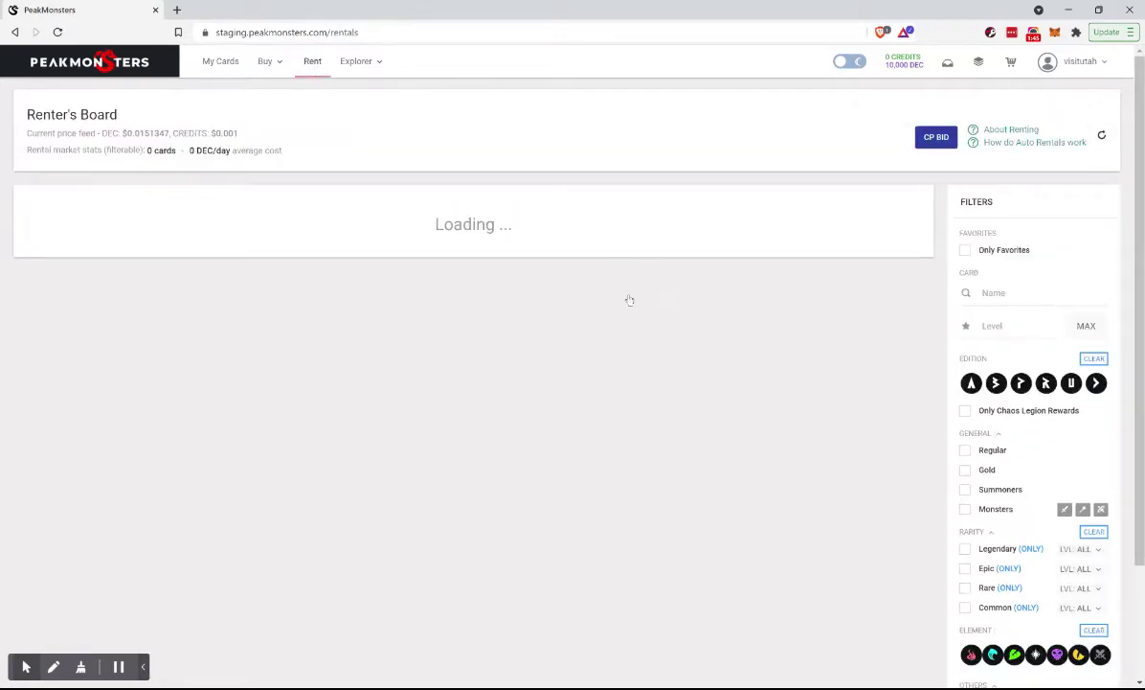
pyautogui.scroll(-3, 758, 393)
pyautogui.scroll(3, 795, 392)
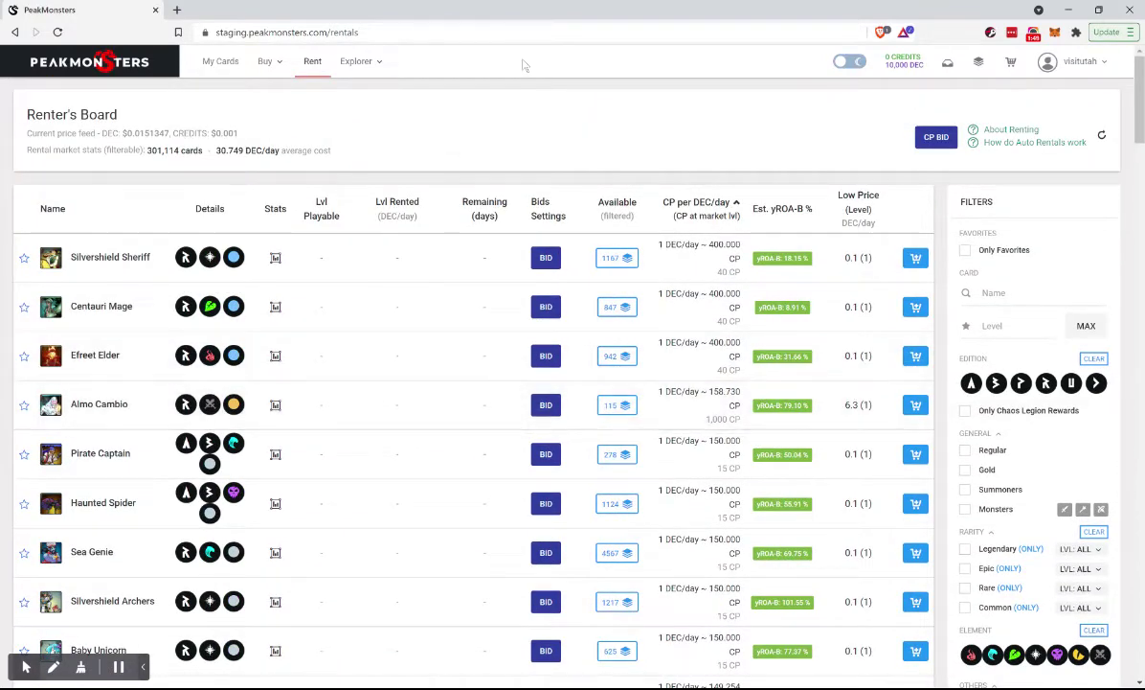
# Open the Splinterlands website in a new browser tab
pyautogui.click(179, 11)
pyautogui.write('spl')
pyautogui.press('Return')
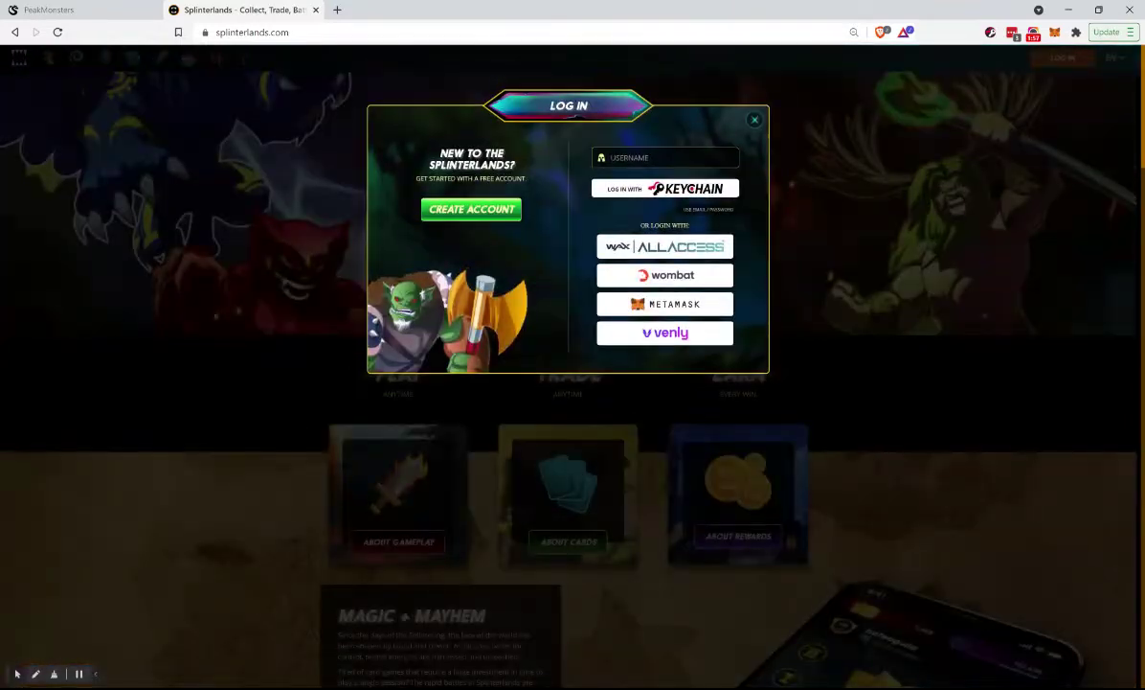
# Log in to Splinterlands with the account username, dismiss the welcome-back message, and open the Battle page
pyautogui.write('vis')
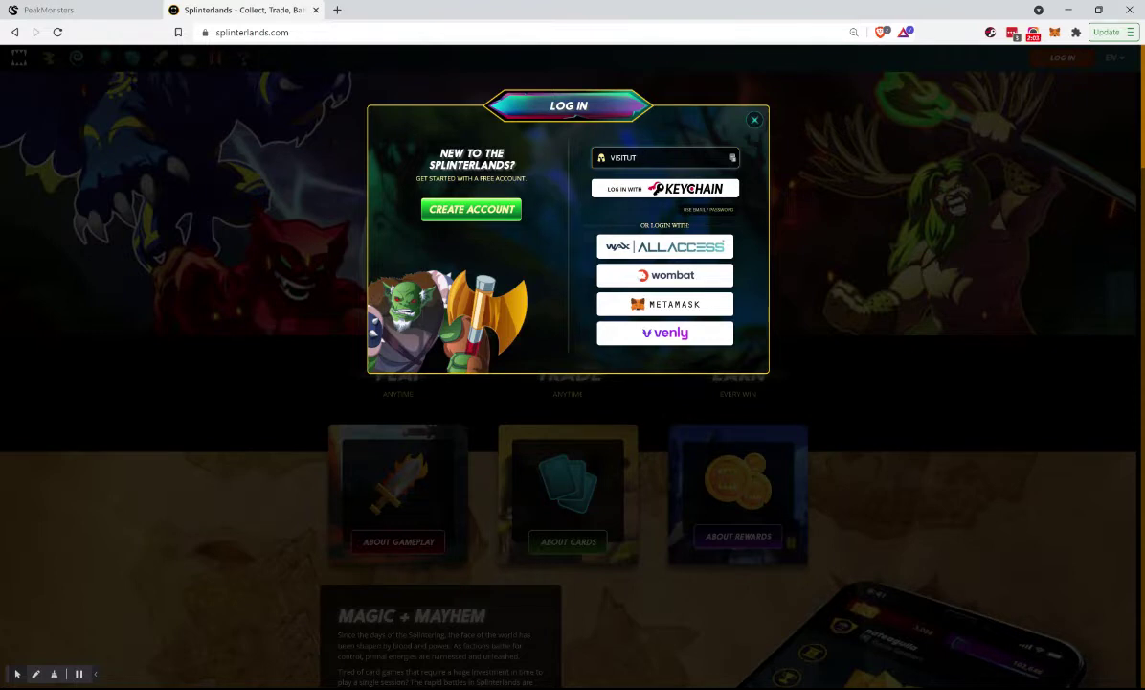
pyautogui.write('itutah')
pyautogui.press('Return')
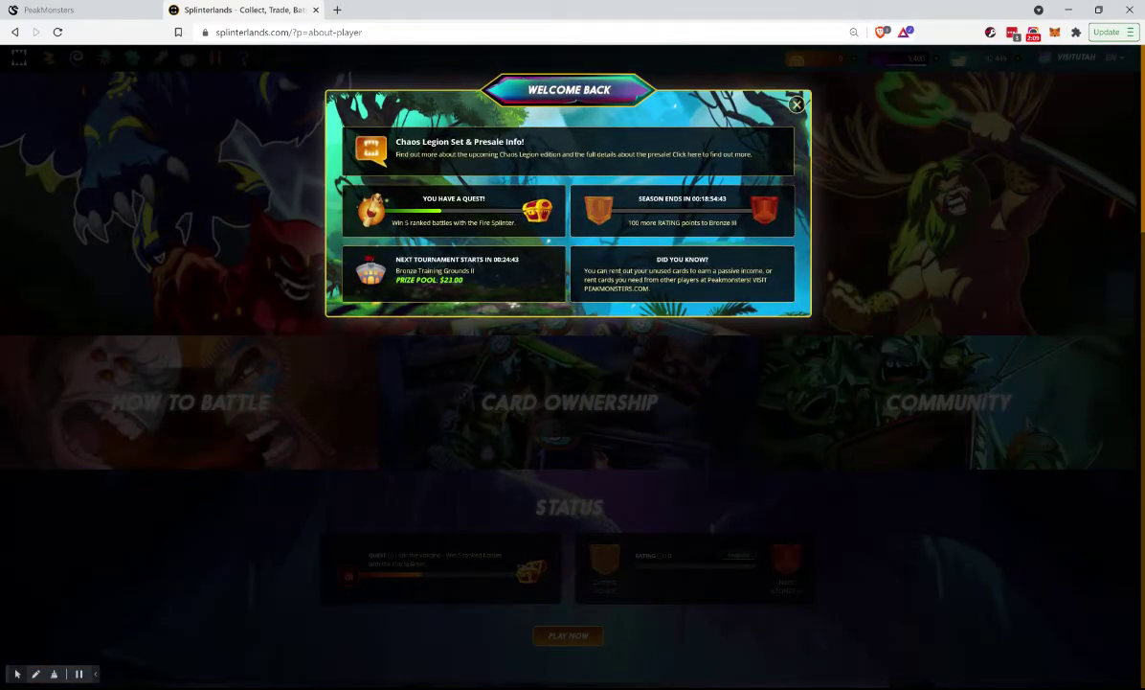
pyautogui.press('Escape')
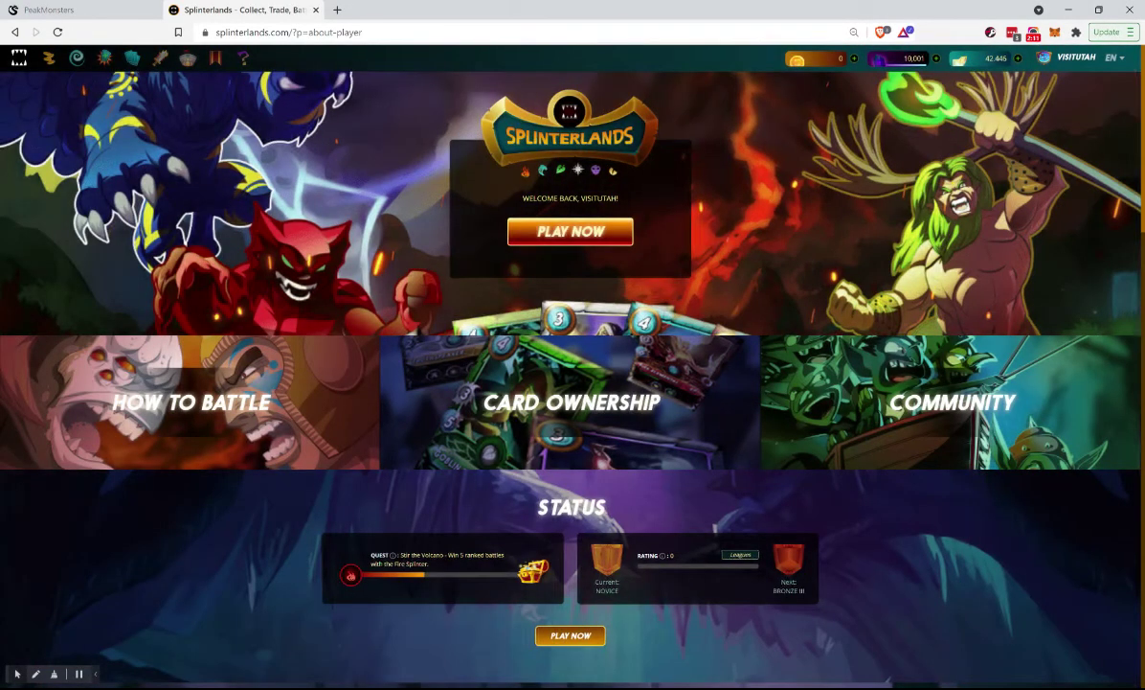
pyautogui.click(160, 58)
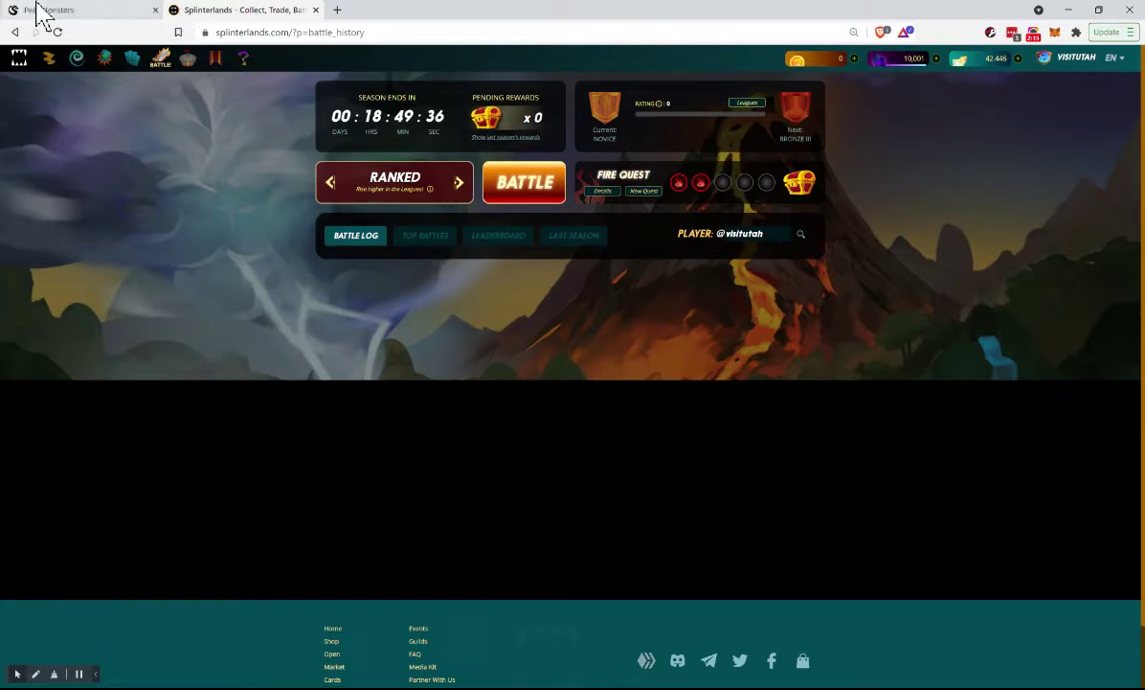
# Switch back to PeakMonsters and examine the Renter's Board columns, low prices, and available filters
pyautogui.click(80, 14)
pyautogui.scroll(-3, 436, 320)
pyautogui.scroll(3, 436, 320)
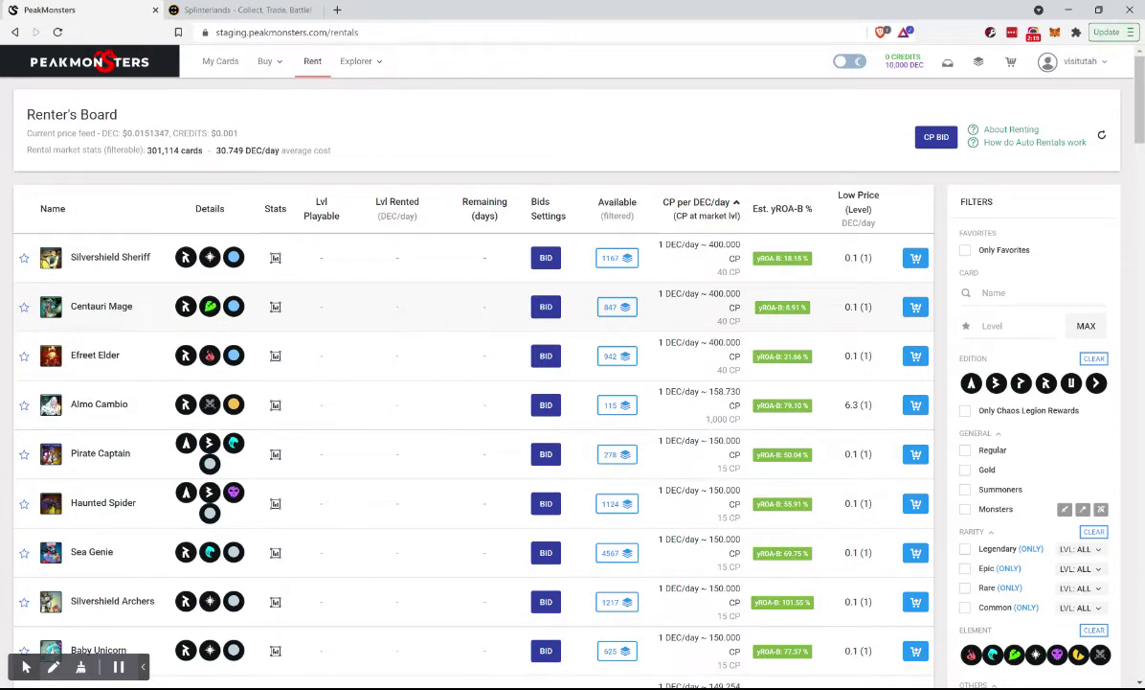
pyautogui.scroll(-2, 604, 303)
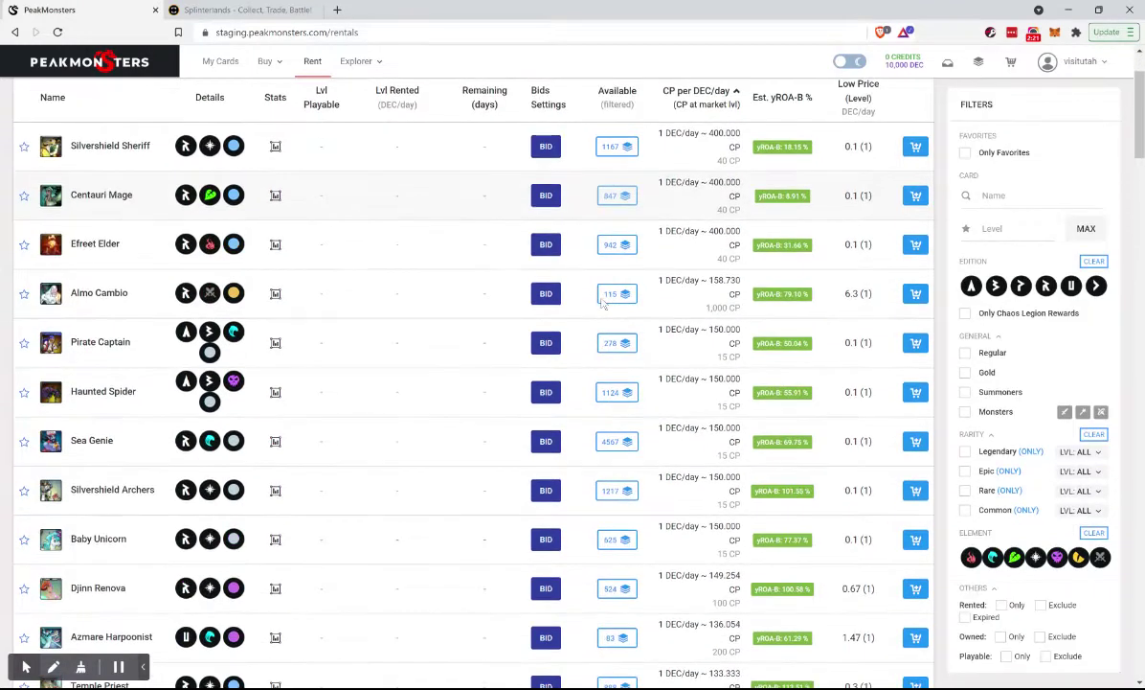
pyautogui.scroll(1, 767, 383)
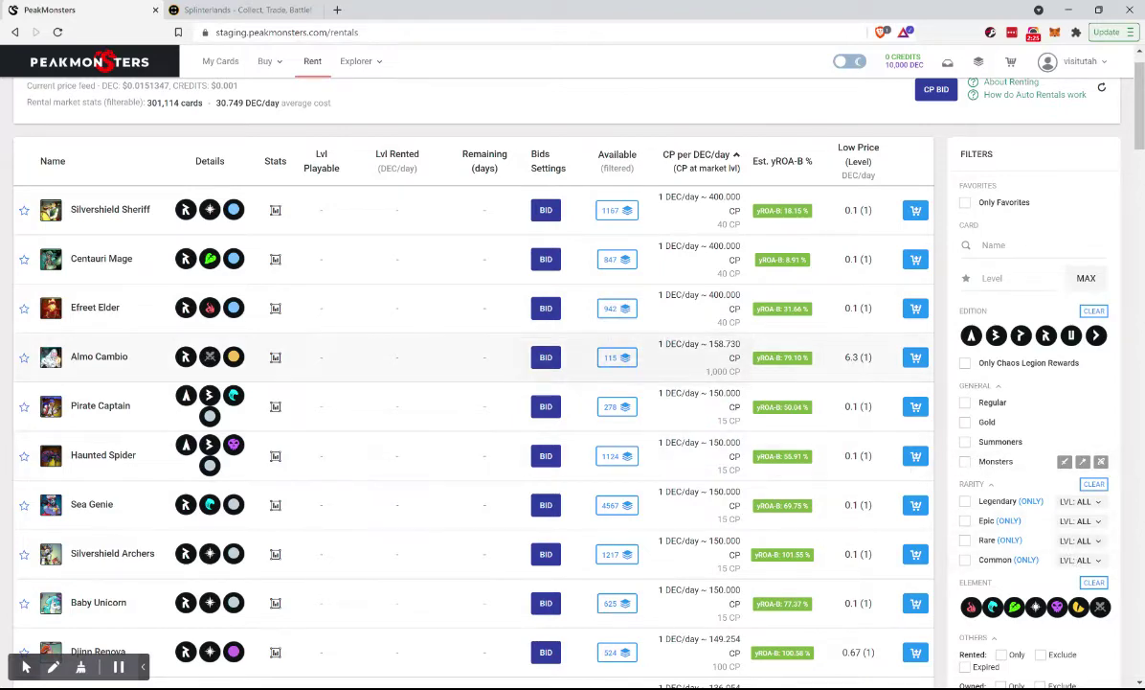
pyautogui.scroll(-1, 574, 335)
pyautogui.scroll(-1, 422, 268)
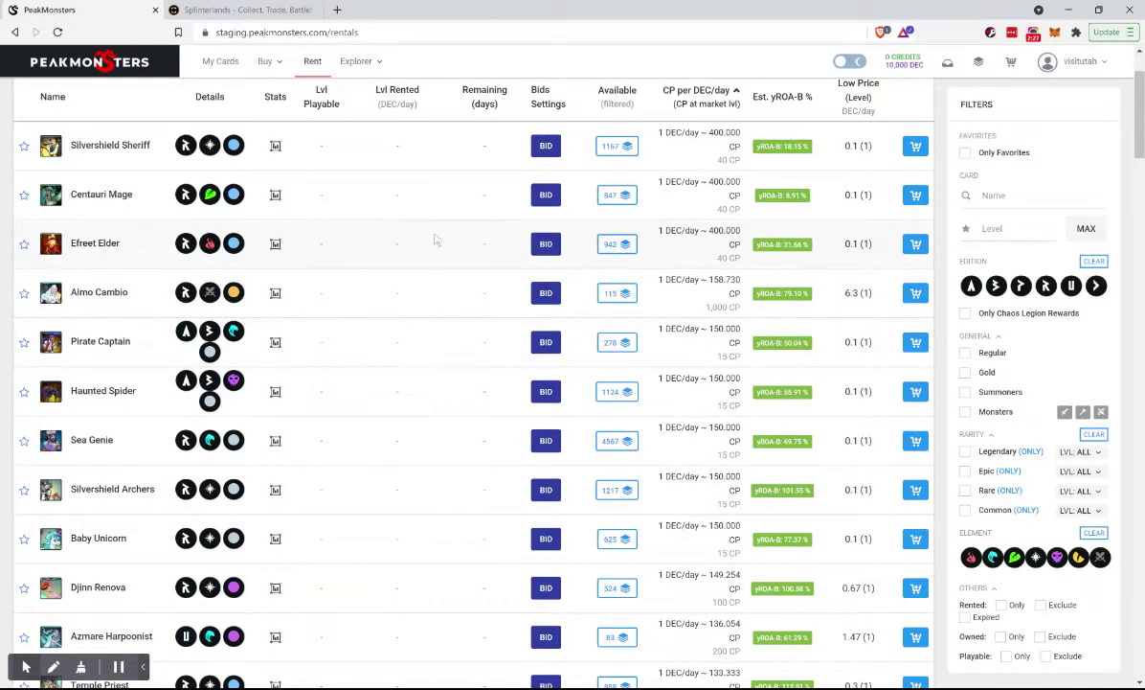
pyautogui.scroll(1, 423, 237)
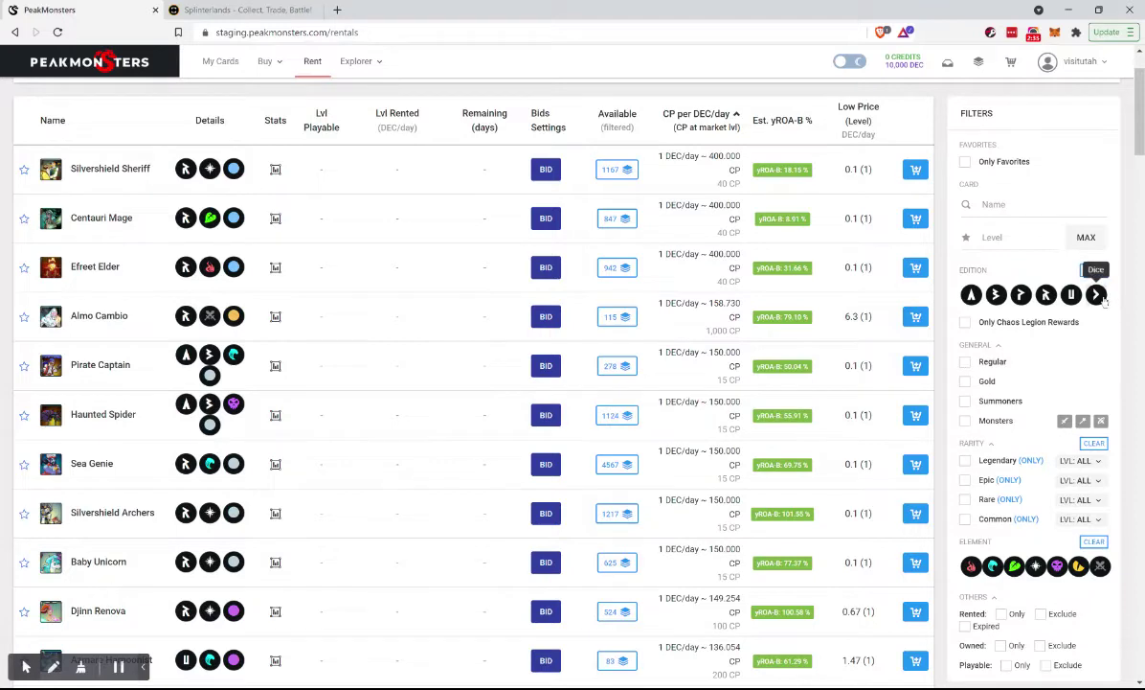
pyautogui.scroll(1, 349, 372)
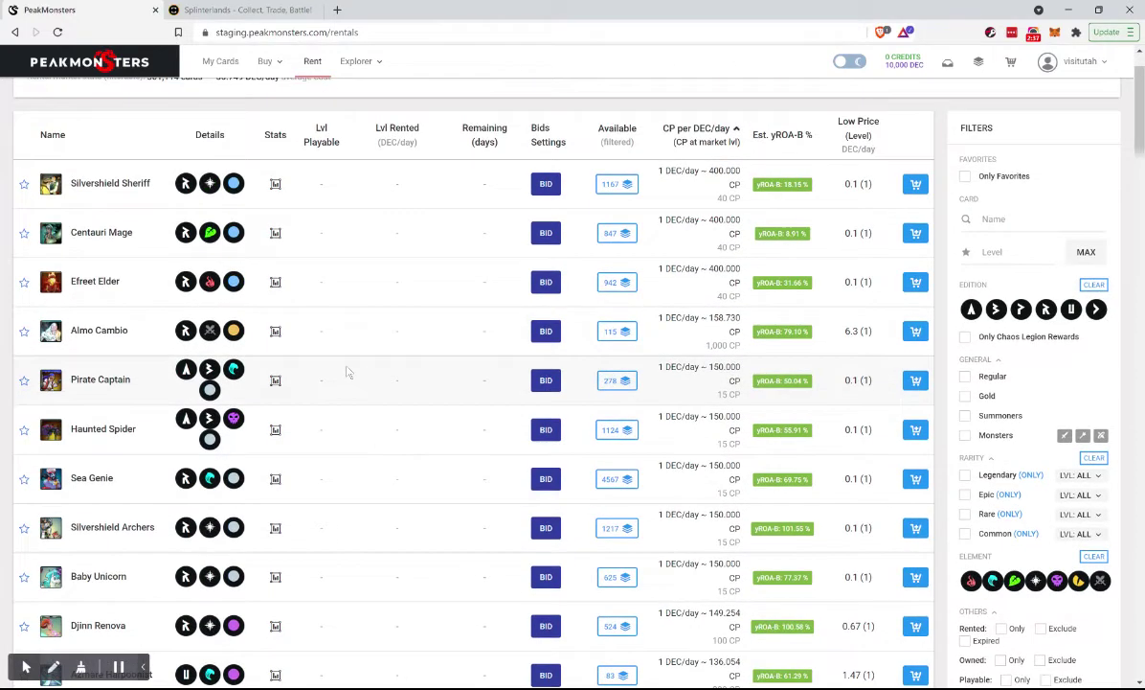
# Filter the rentals to Legendary cards sorted by low price and review the available Almo Cambio offers at each level
pyautogui.click(965, 476)
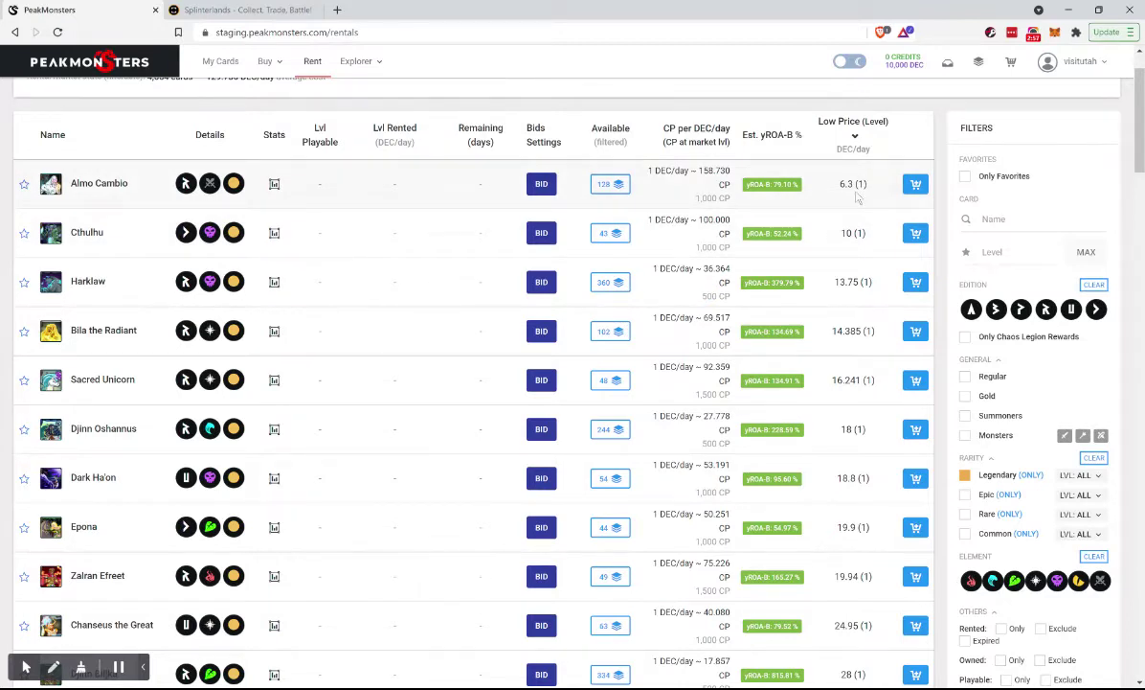
pyautogui.click(596, 187)
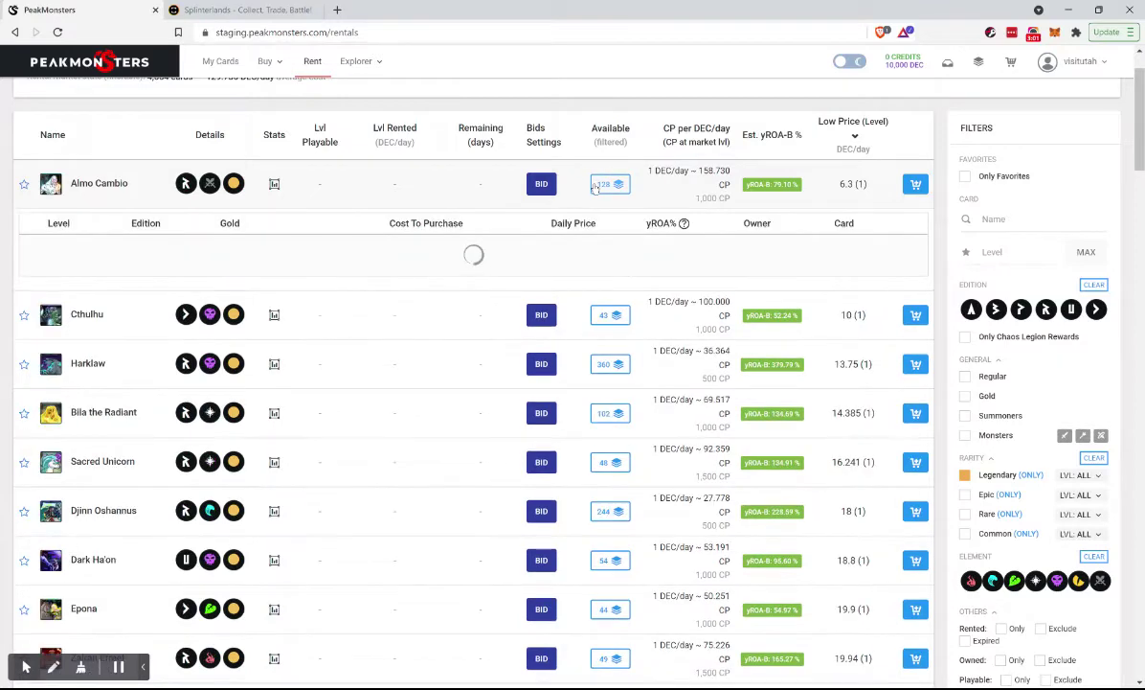
pyautogui.scroll(-3, 217, 382)
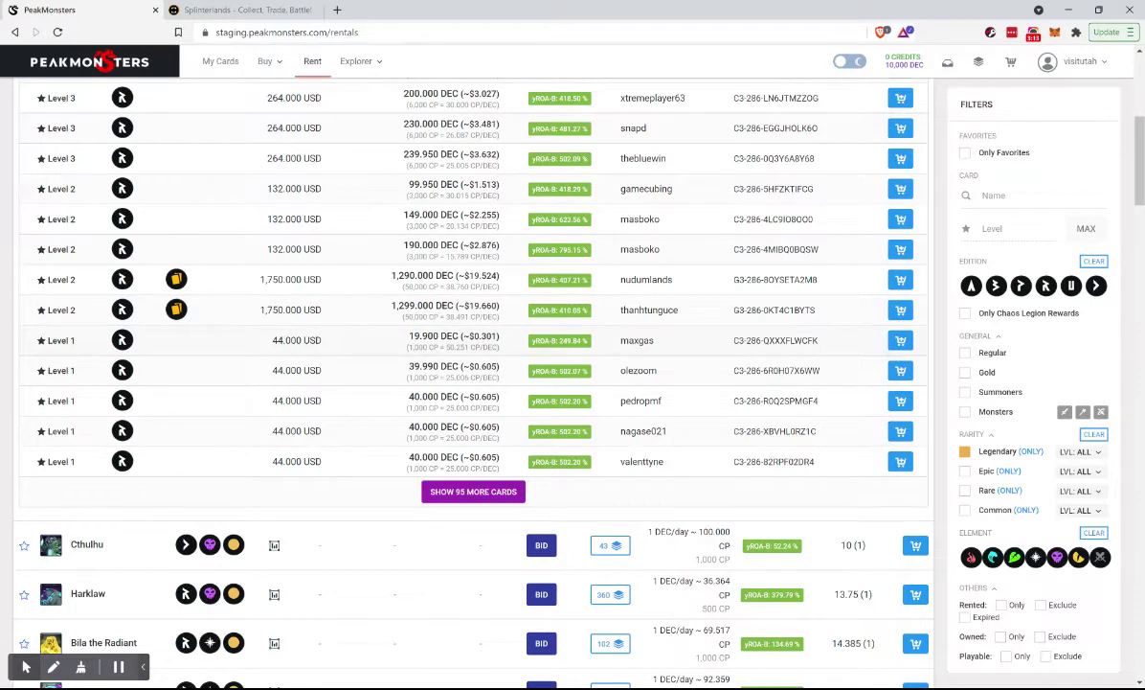
pyautogui.scroll(5, 473, 383)
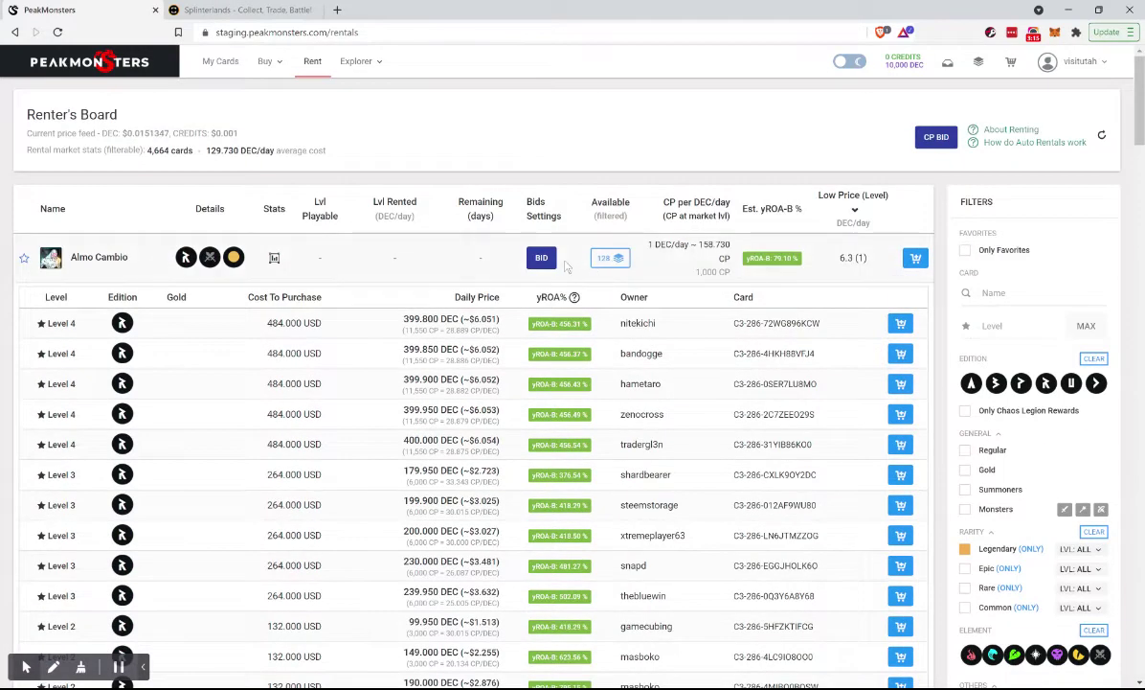
pyautogui.click(537, 263)
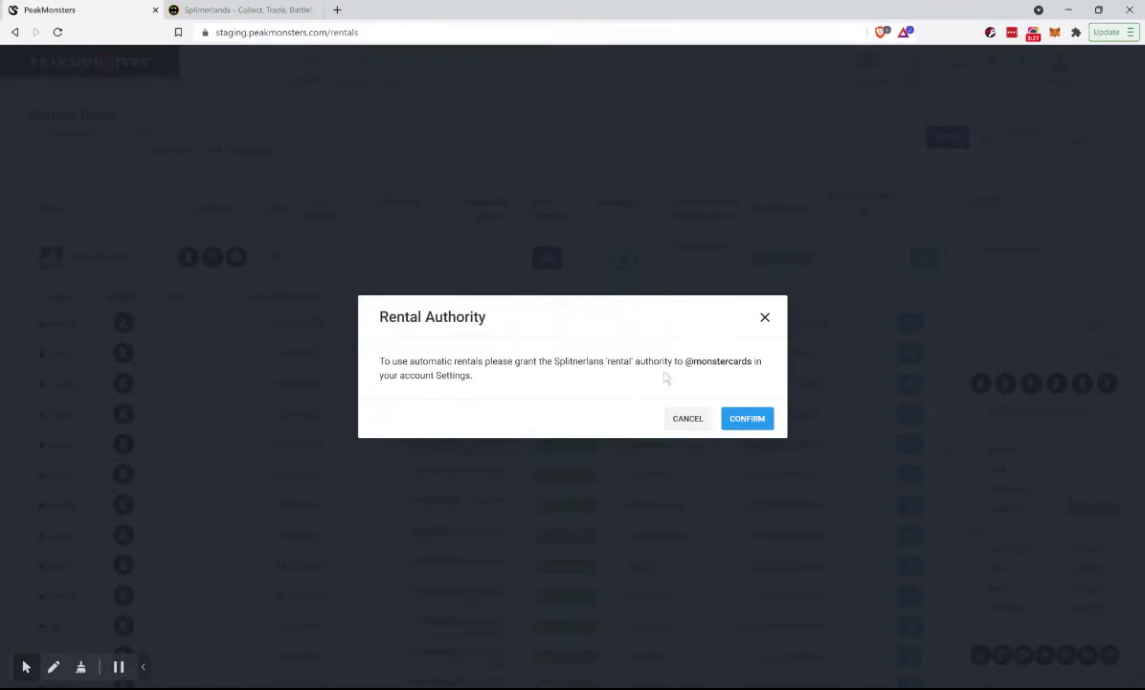
pyautogui.click(686, 418)
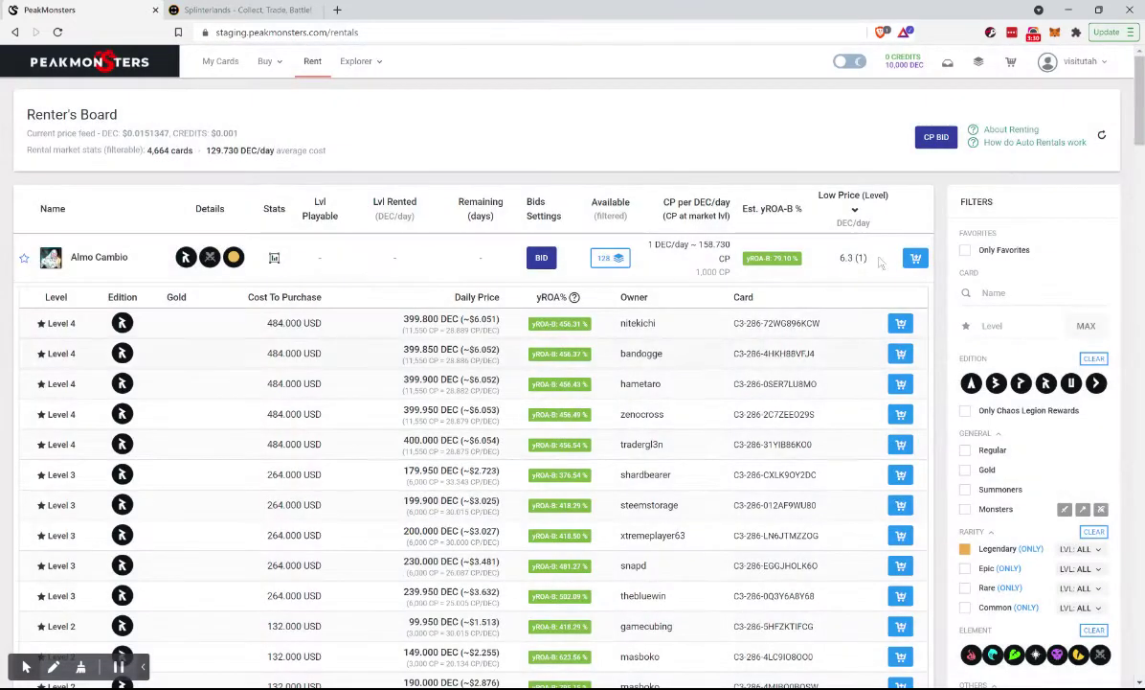
pyautogui.click(1082, 62)
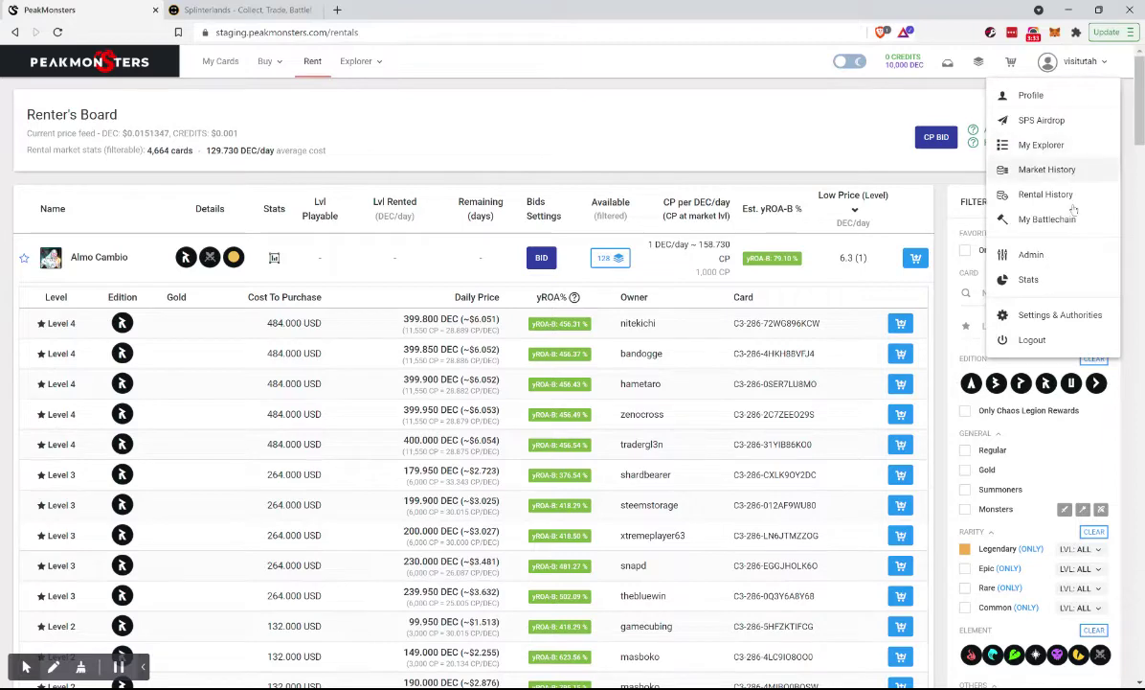
pyautogui.click(992, 314)
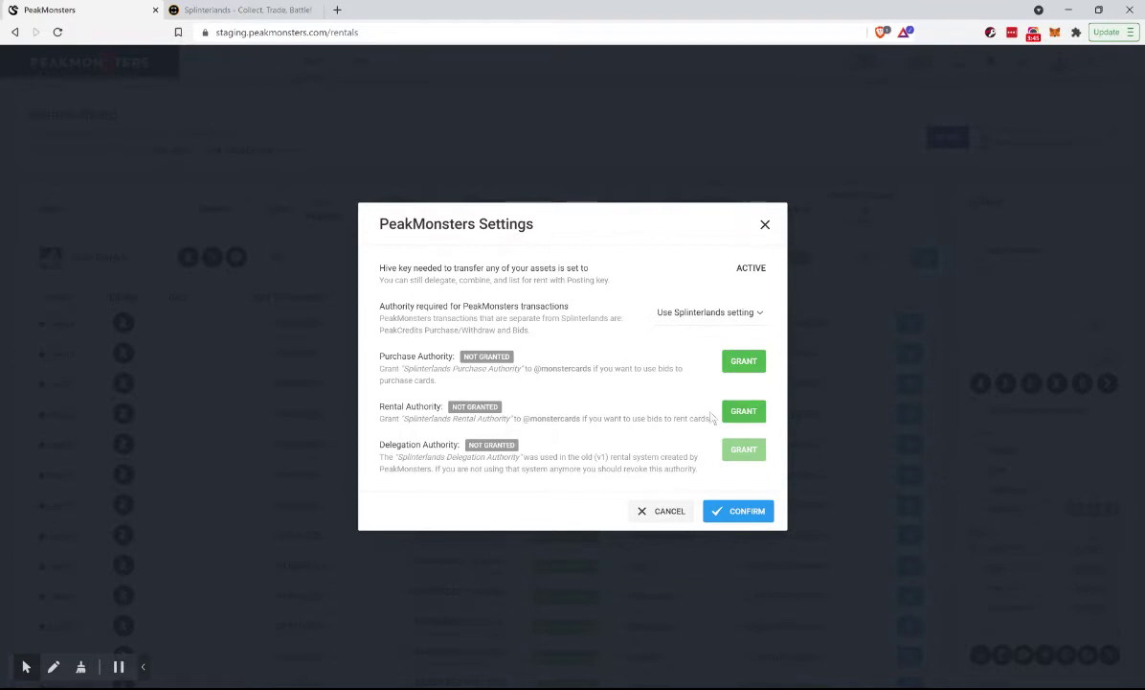
pyautogui.click(747, 414)
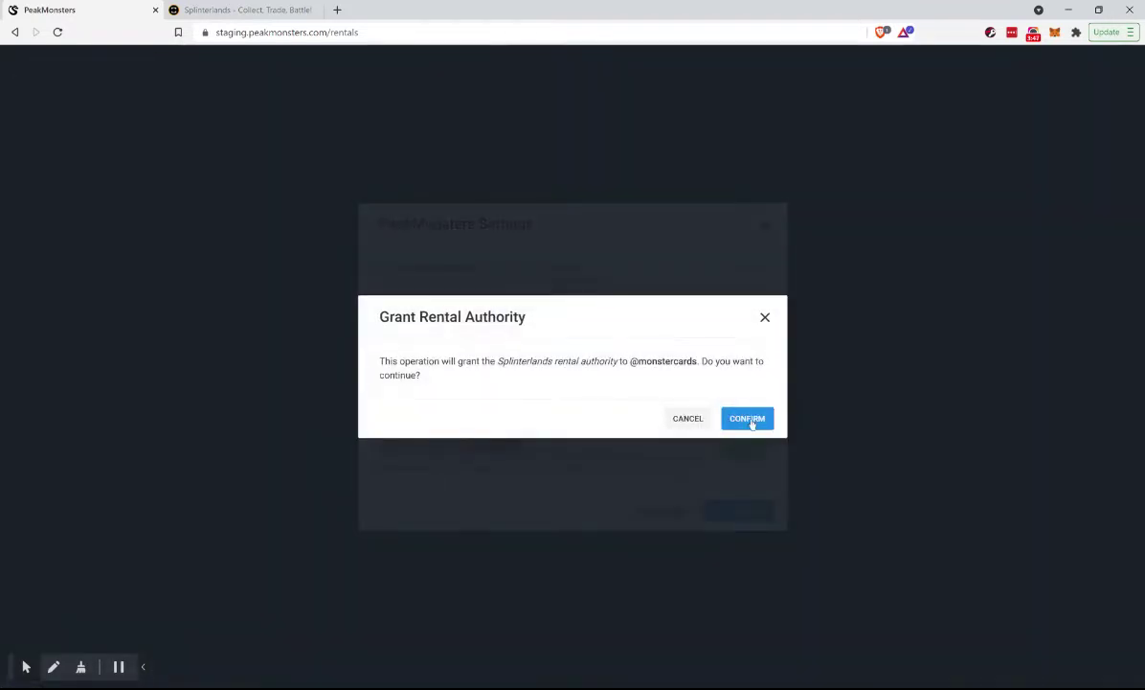
pyautogui.click(749, 420)
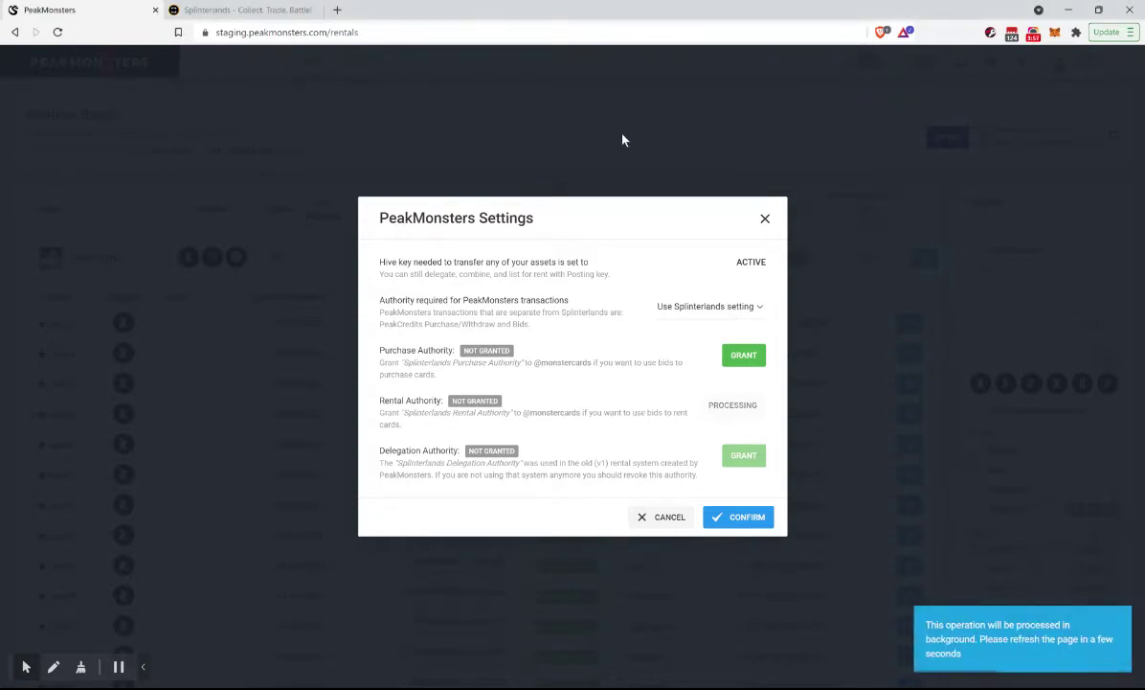
pyautogui.click(765, 220)
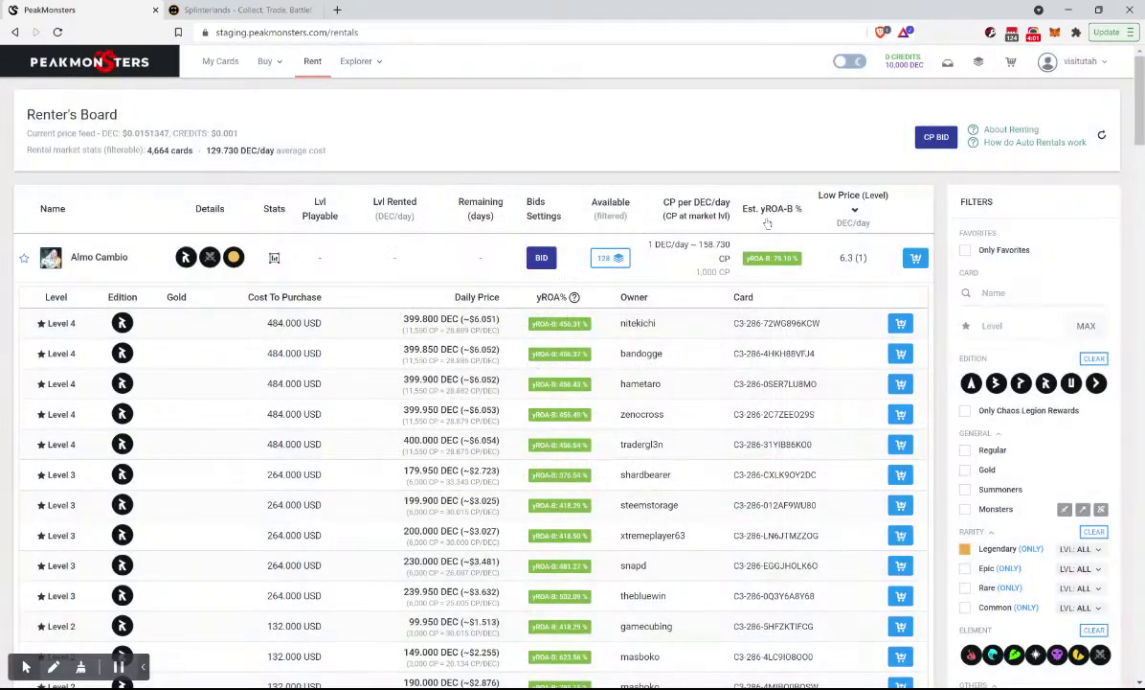
pyautogui.scroll(-2, 581, 308)
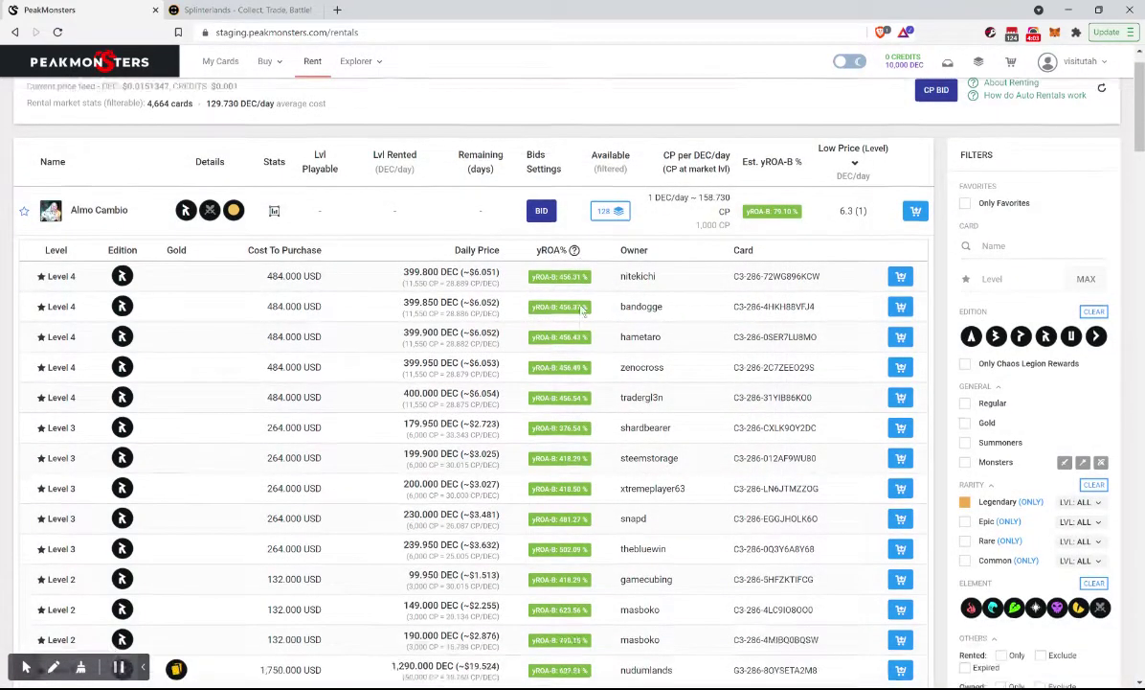
pyautogui.scroll(1, 581, 307)
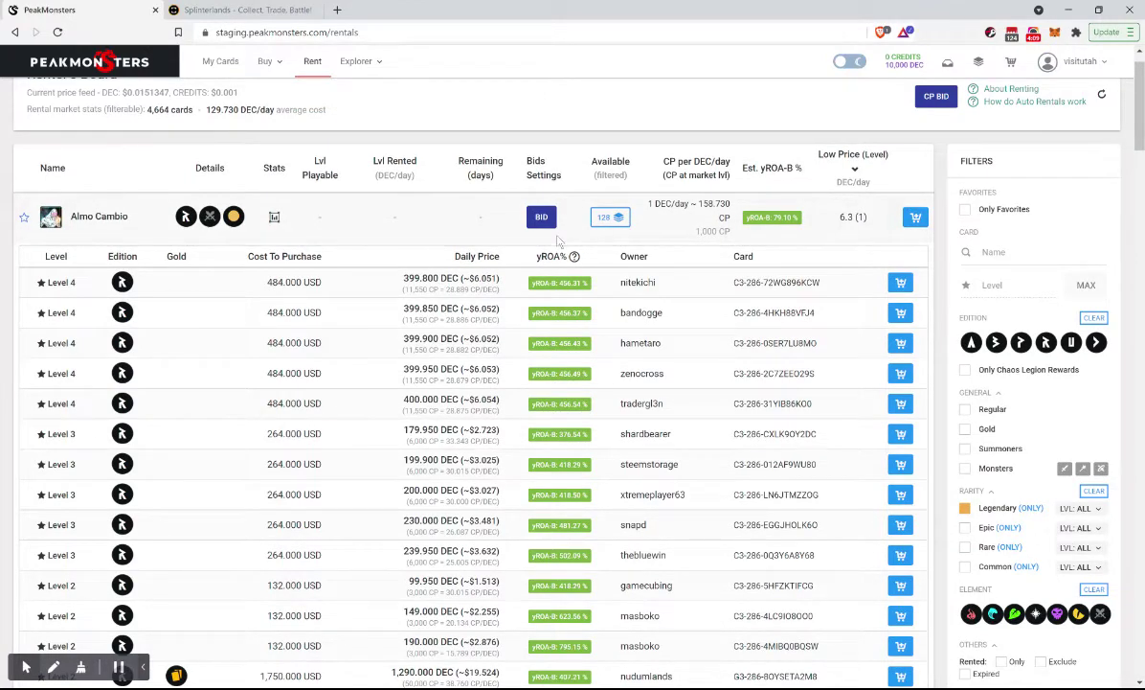
pyautogui.click(540, 219)
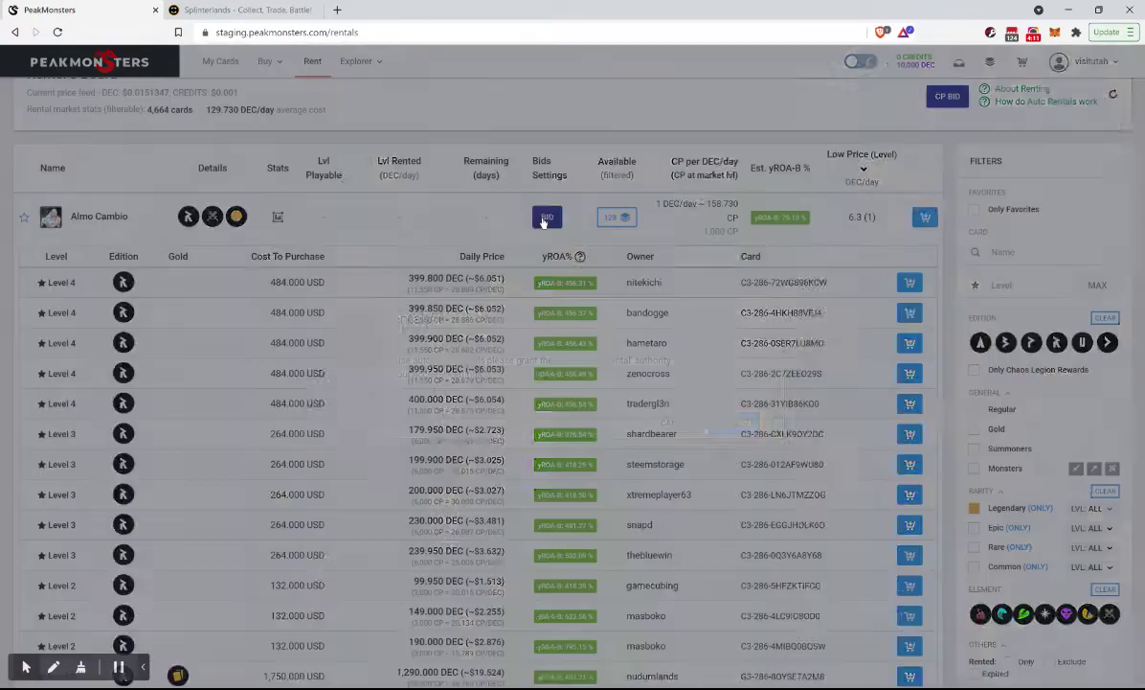
pyautogui.click(673, 413)
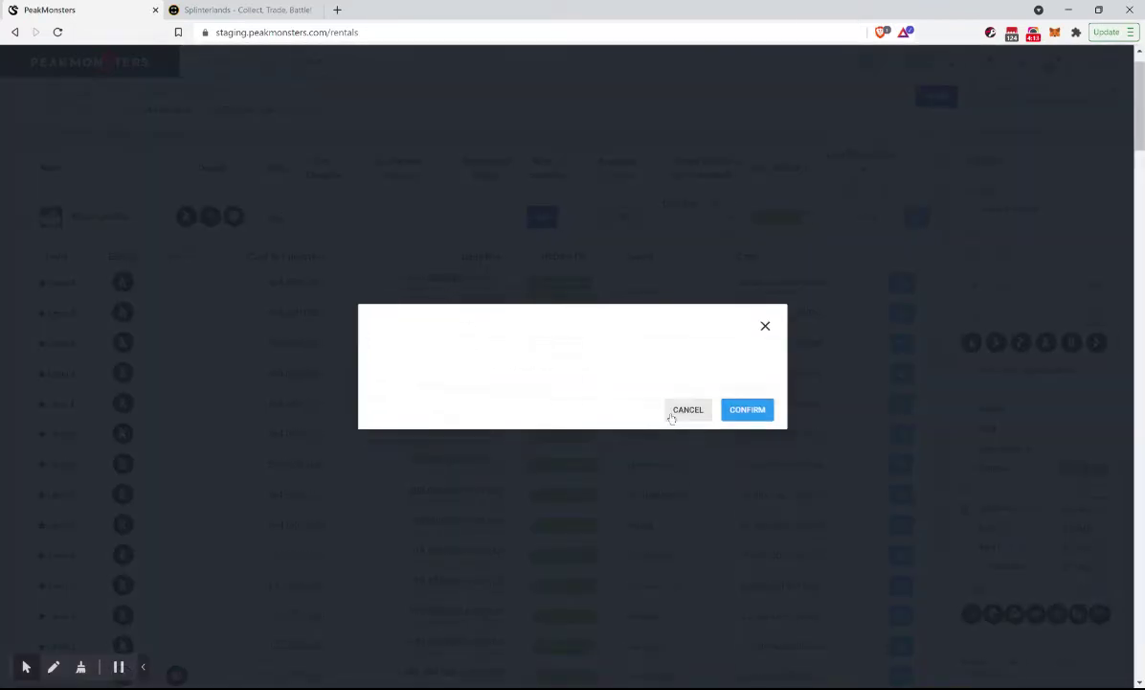
# Reload the rental board, filter it to Legendary cards, and bid 6.3 DEC/day on a level 1 regular-foil Almo Cambio
pyautogui.click(58, 32)
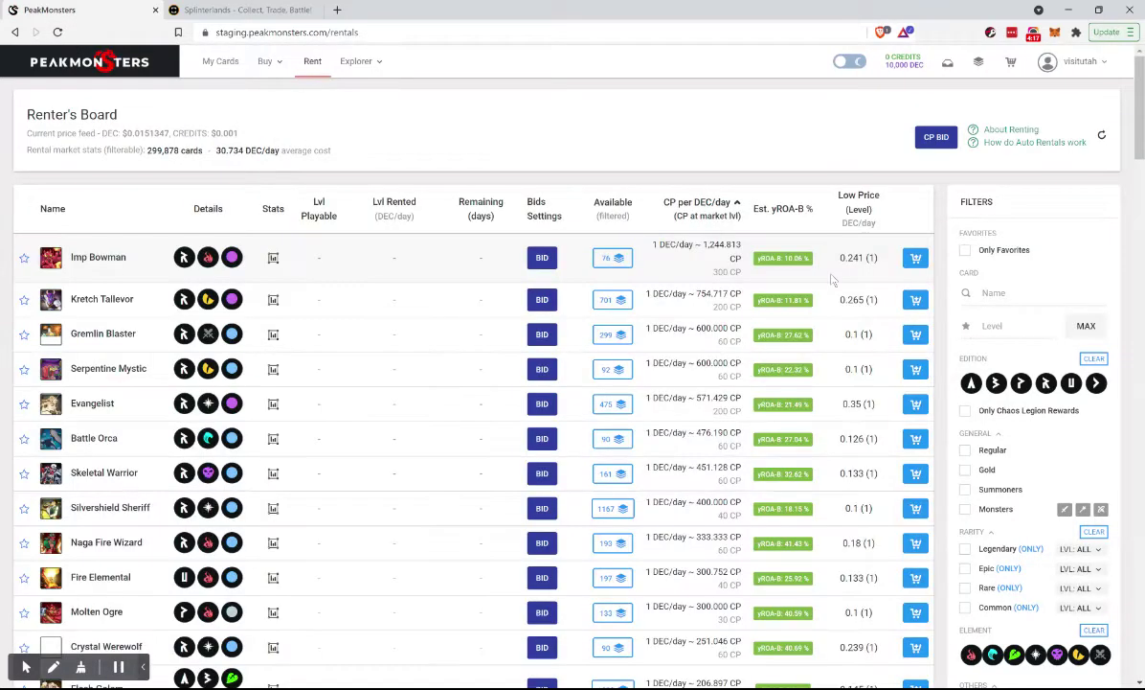
pyautogui.click(966, 548)
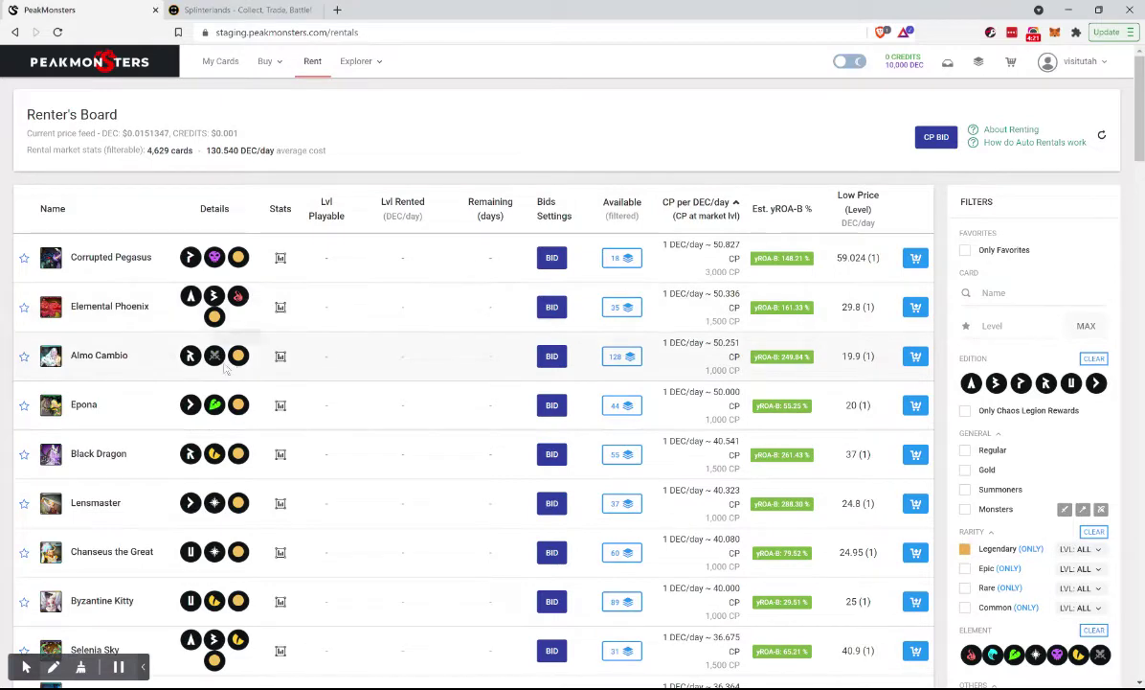
pyautogui.click(548, 357)
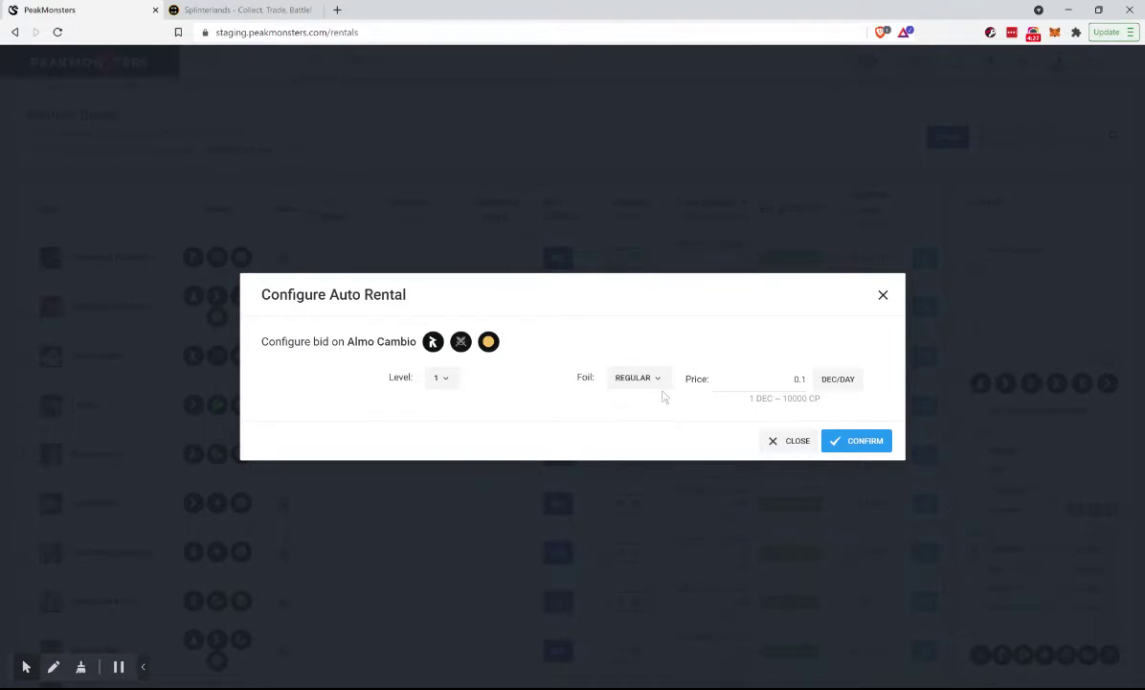
pyautogui.doubleClick(799, 379)
pyautogui.write('6.3')
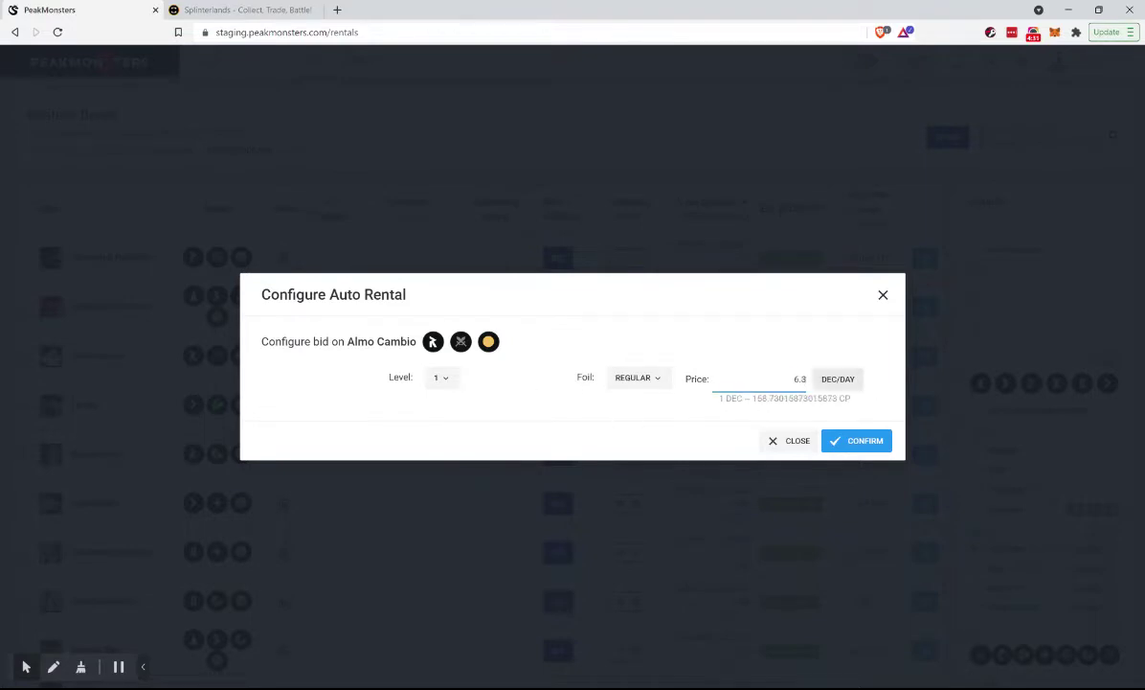
pyautogui.click(834, 441)
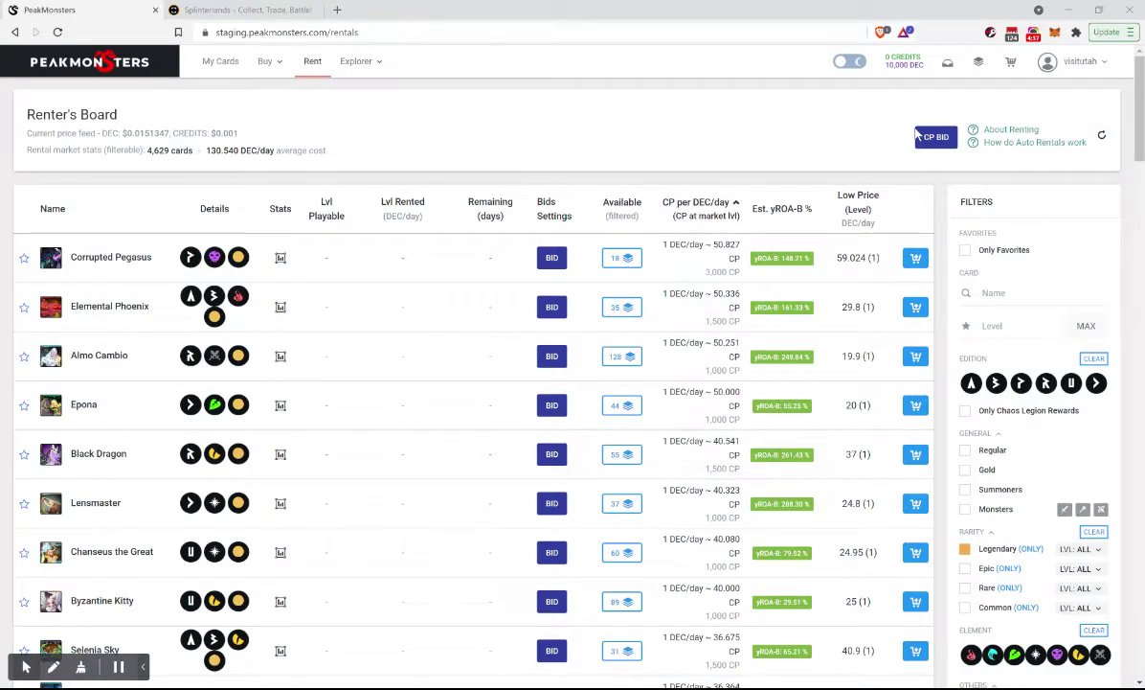
# Bid 9 DEC/day on a level 1 regular-foil Magnor in the Legendary rental list
pyautogui.scroll(-3, 409, 494)
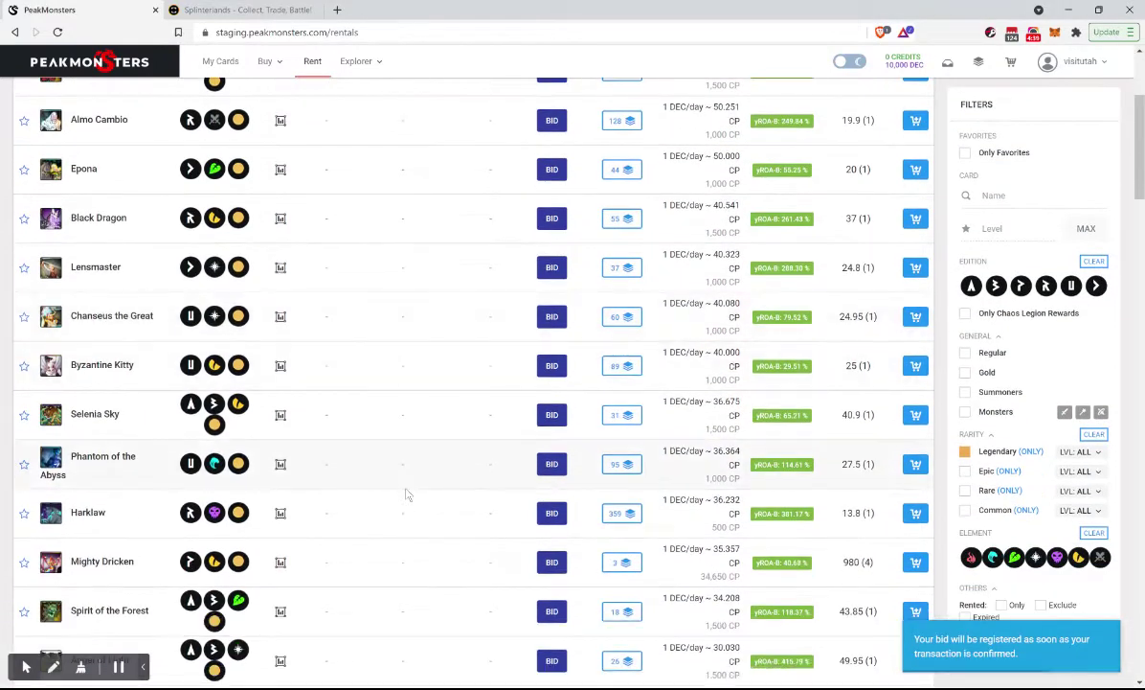
pyautogui.scroll(-3, 406, 494)
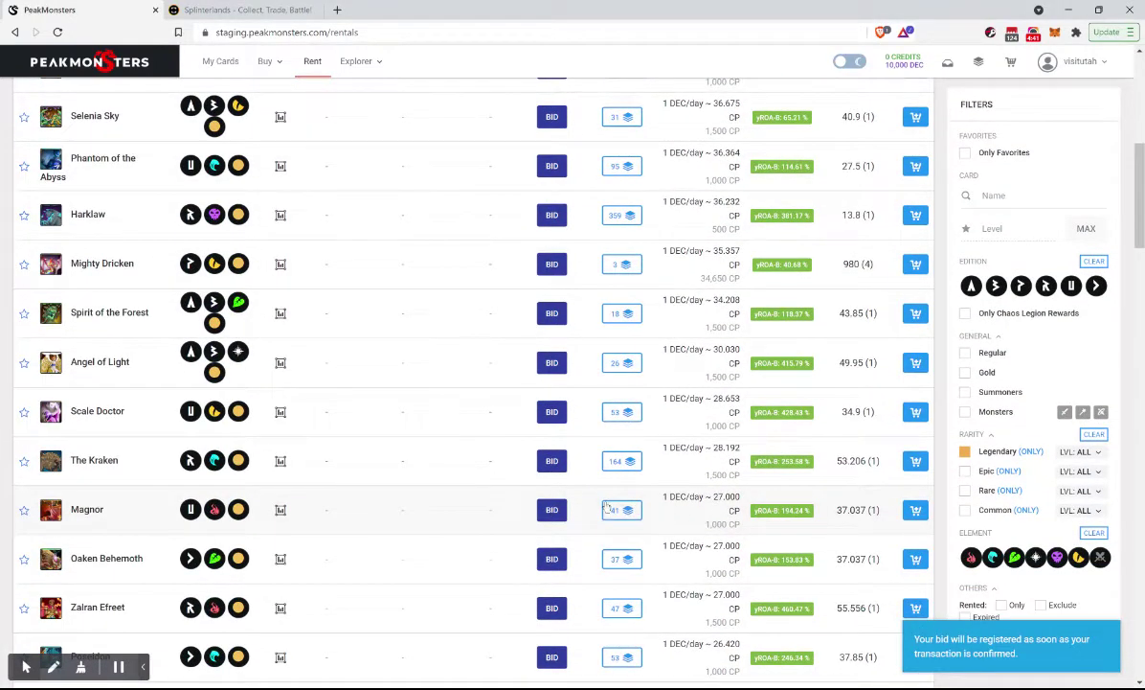
pyautogui.click(554, 512)
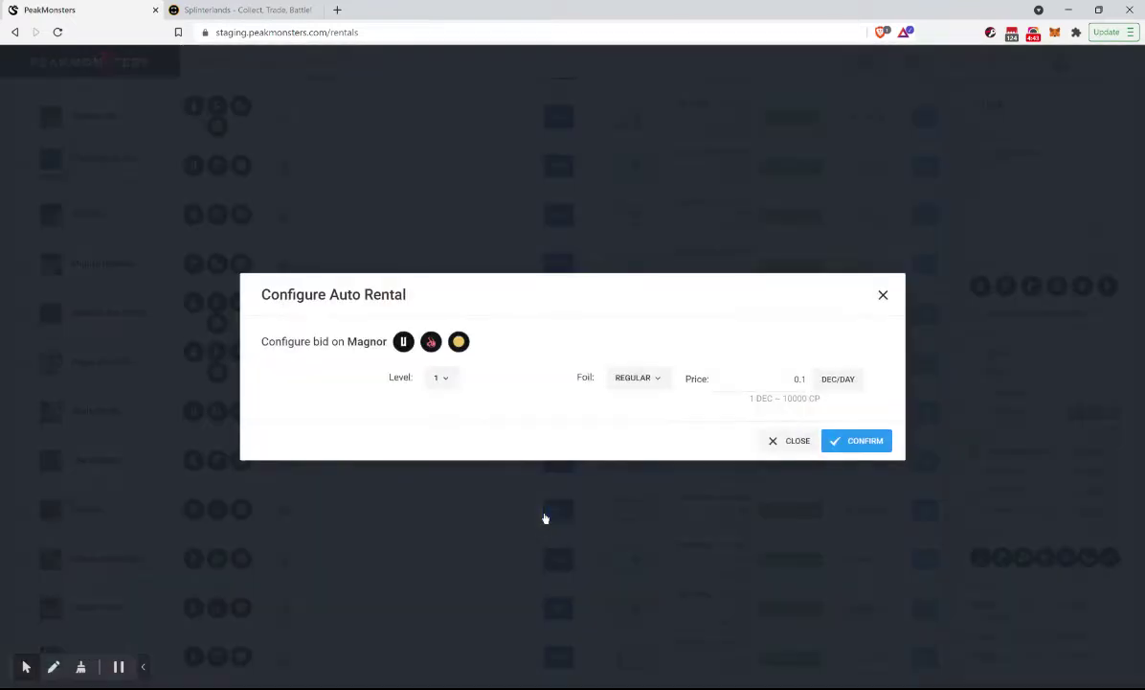
pyautogui.click(920, 391)
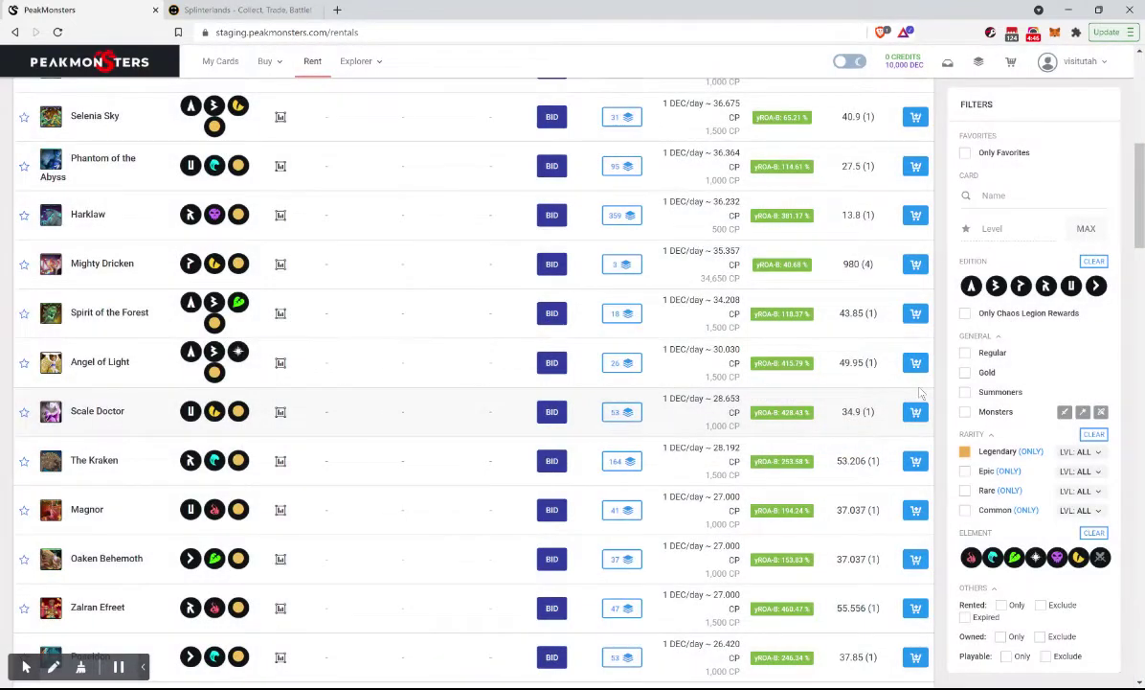
pyautogui.click(559, 504)
pyautogui.doubleClick(796, 378)
pyautogui.write('8')
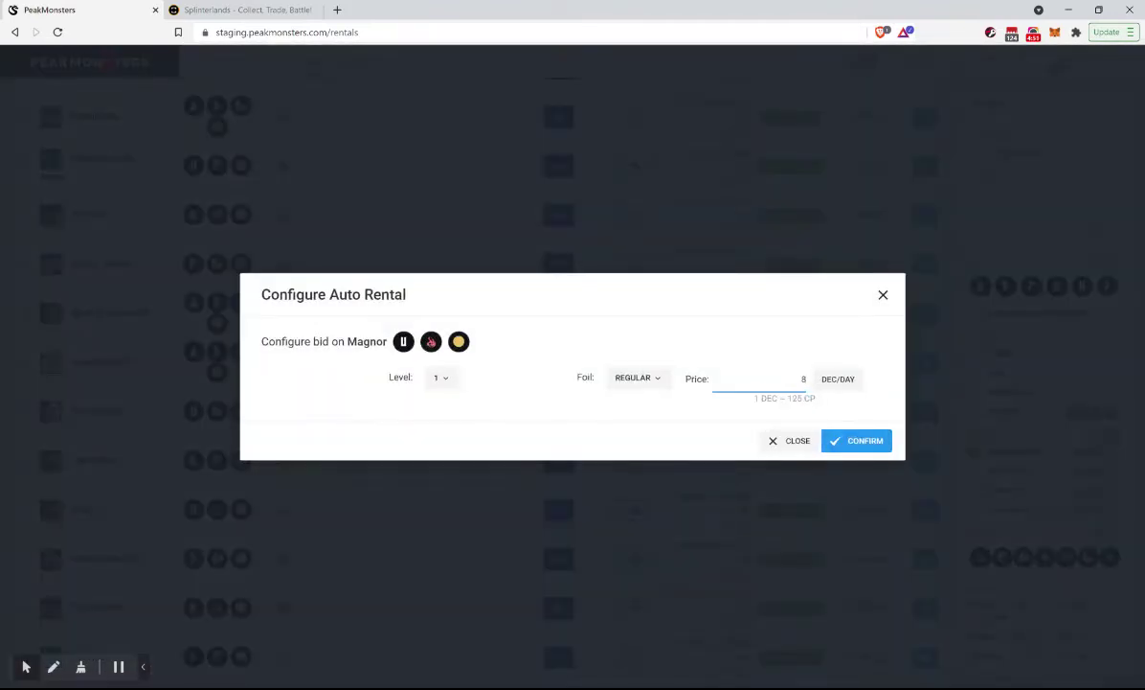
pyautogui.press('BackSpace')
pyautogui.write('9')
pyautogui.click(836, 440)
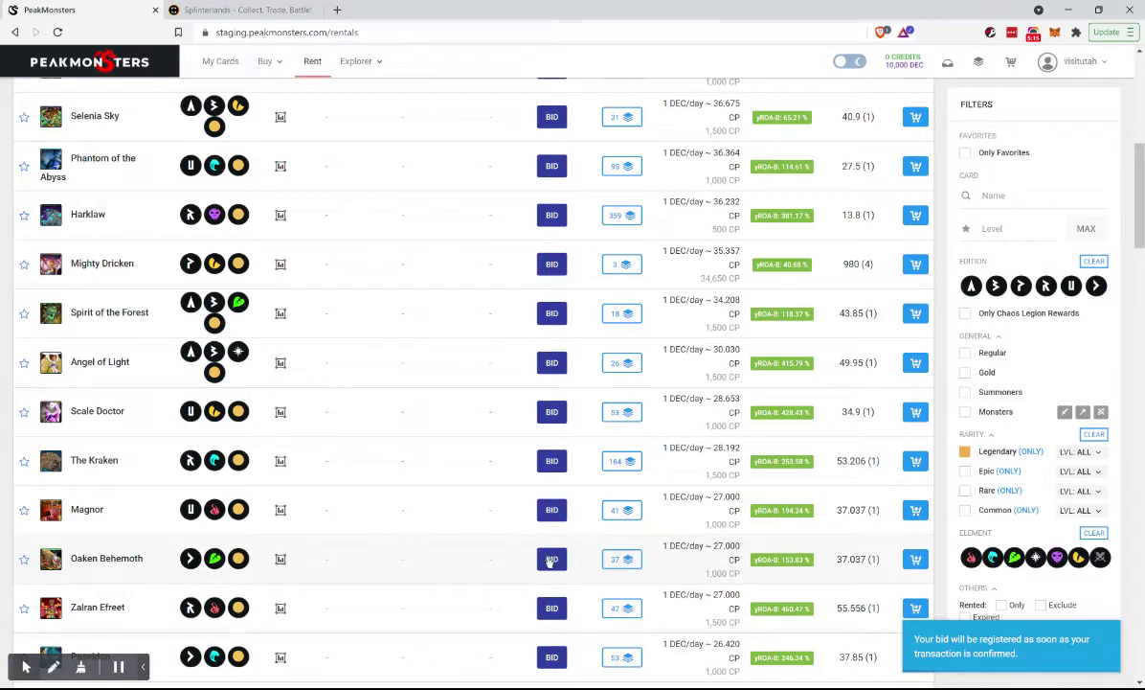
# Bid 7 DEC/day on a level 1 regular-foil Oaken Behemoth
pyautogui.click(551, 559)
pyautogui.click(798, 379)
pyautogui.write('10')
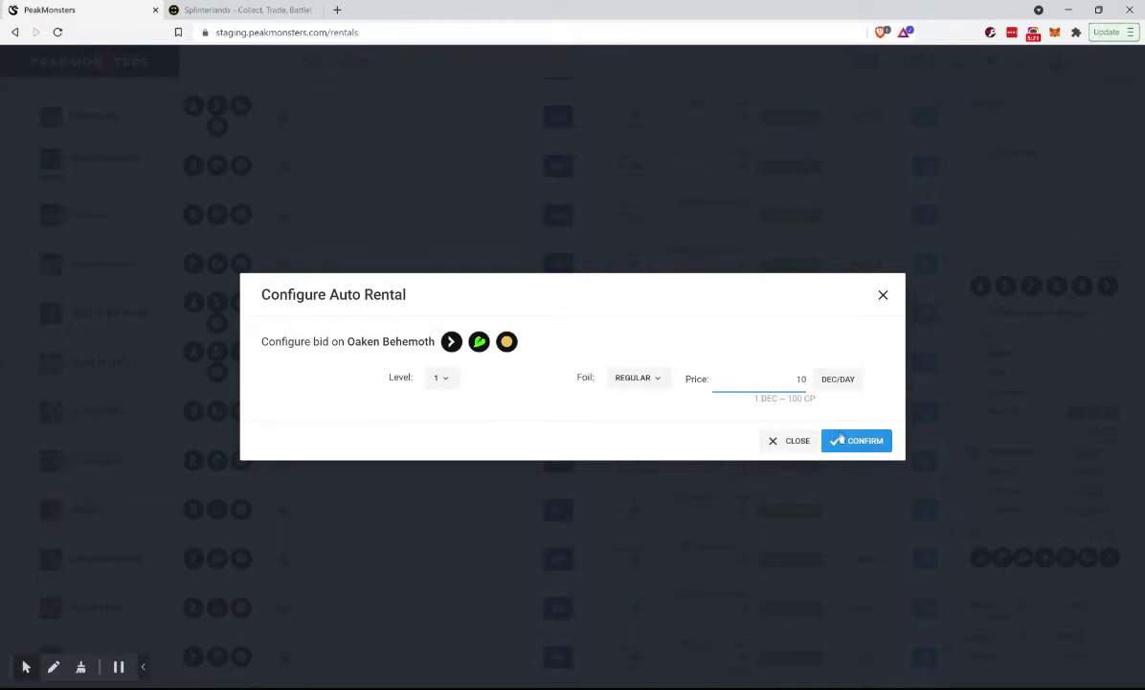
pyautogui.moveTo(787, 379); pyautogui.dragTo(835, 389)
pyautogui.write('7')
pyautogui.click(851, 442)
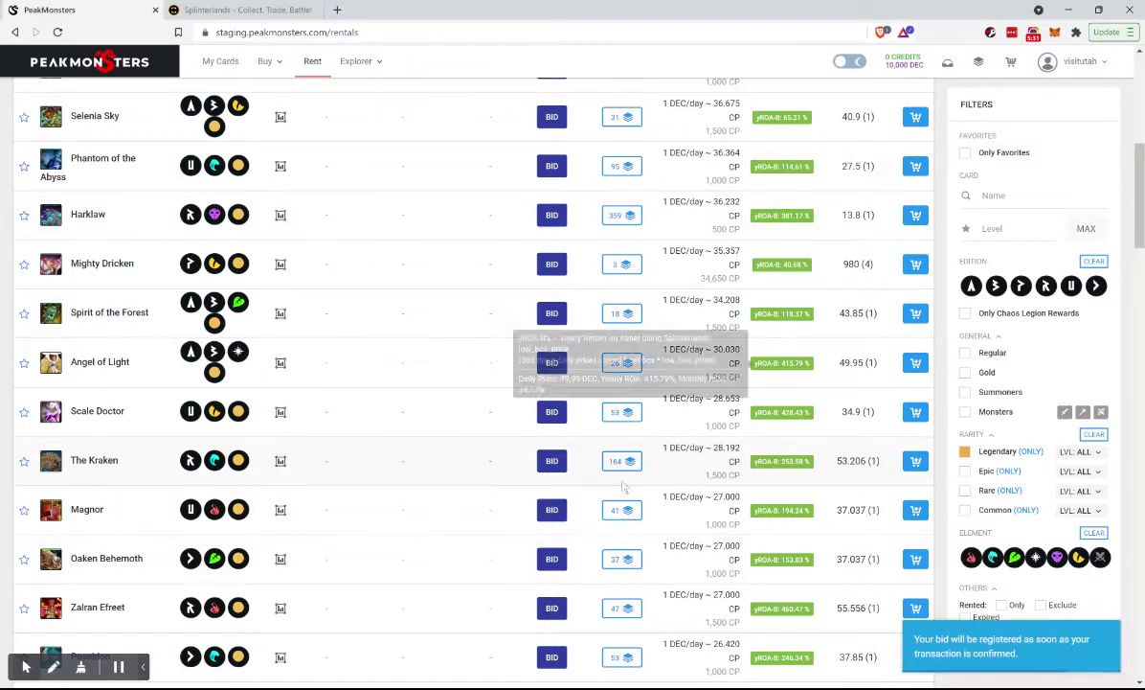
# Sort the rental list by lowest price and bid 15 DEC/day on a level 1 regular-foil Byzantine Kitty
pyautogui.scroll(2, 610, 337)
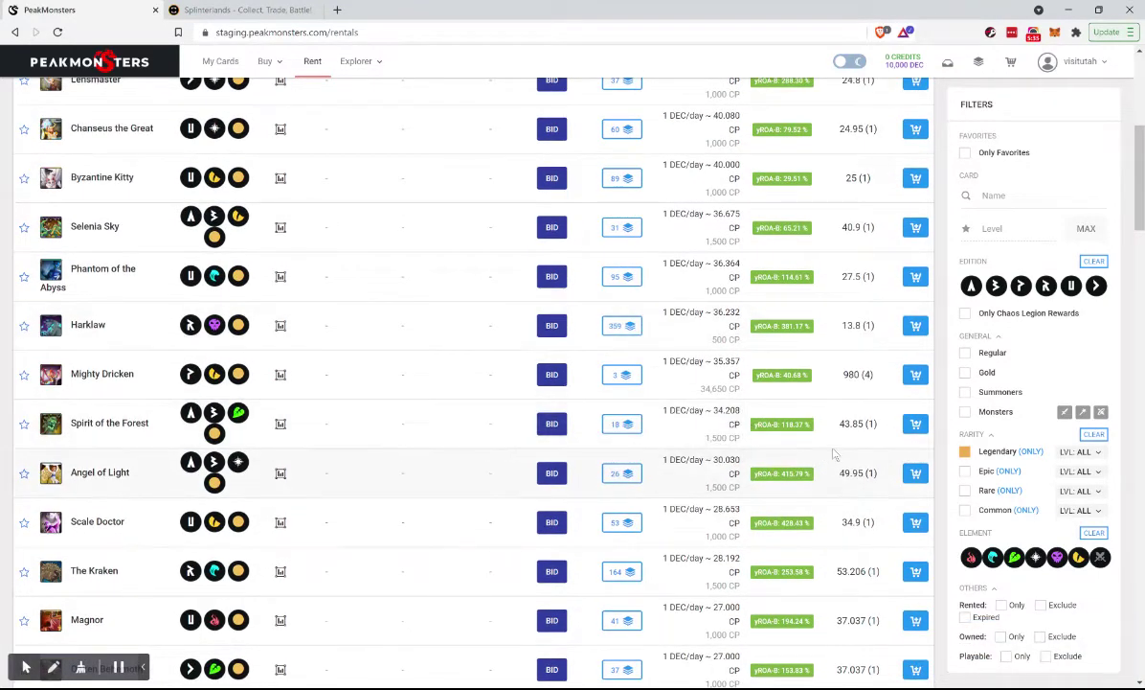
pyautogui.scroll(5, 834, 455)
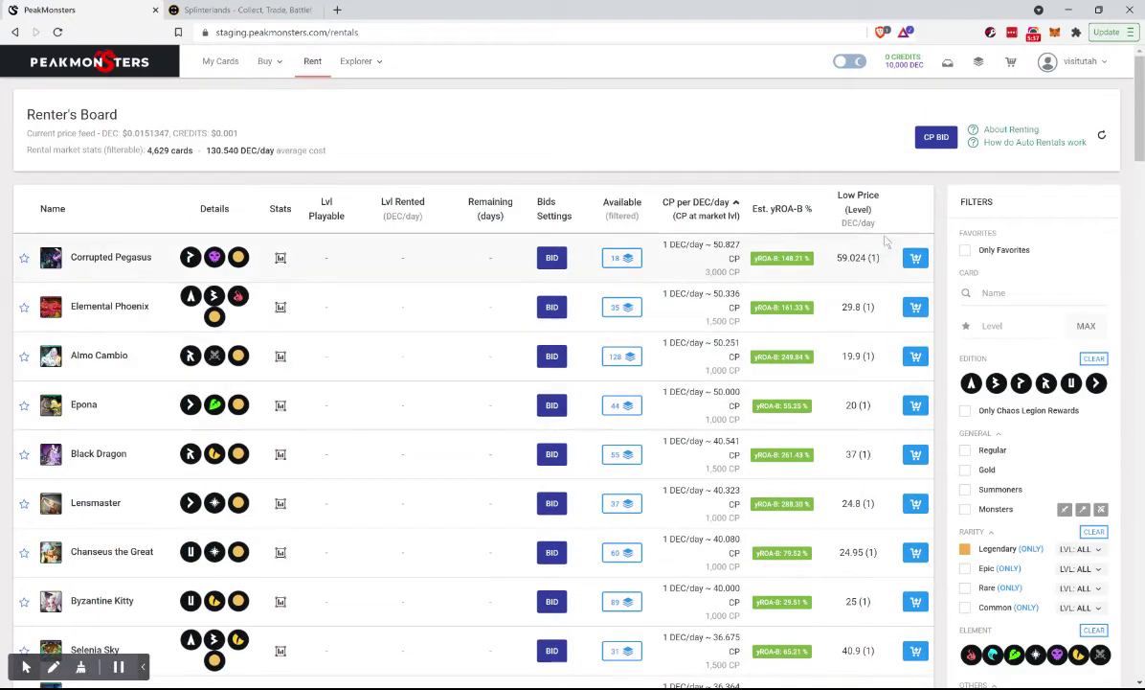
pyautogui.click(855, 204)
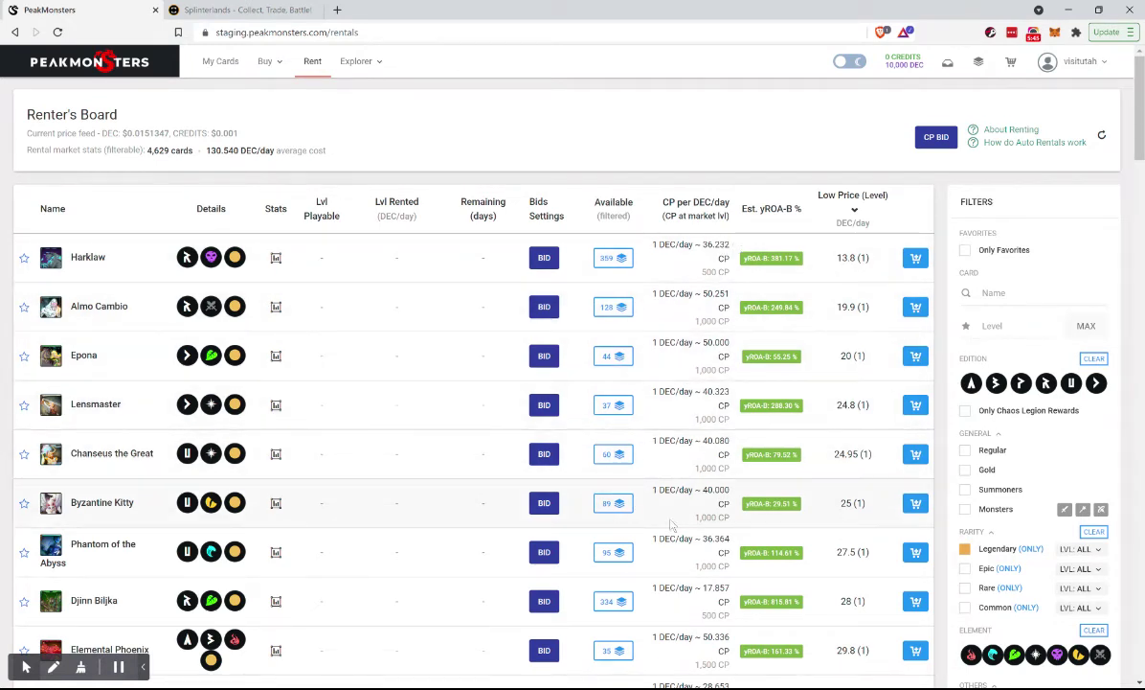
pyautogui.click(542, 504)
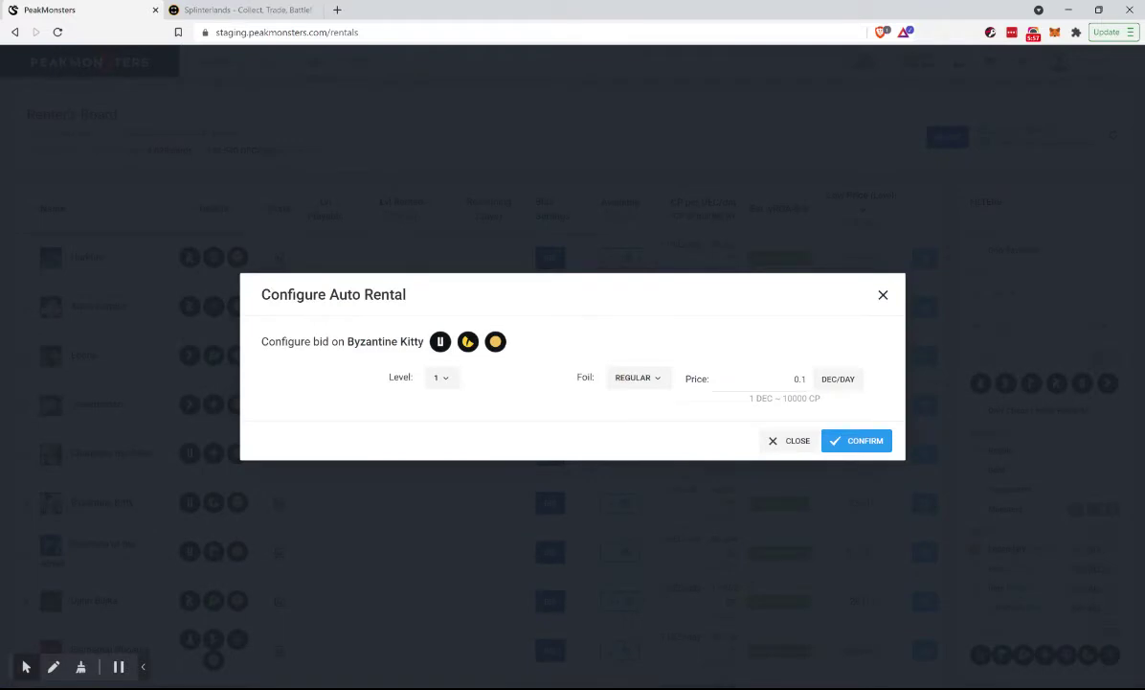
pyautogui.write('15')
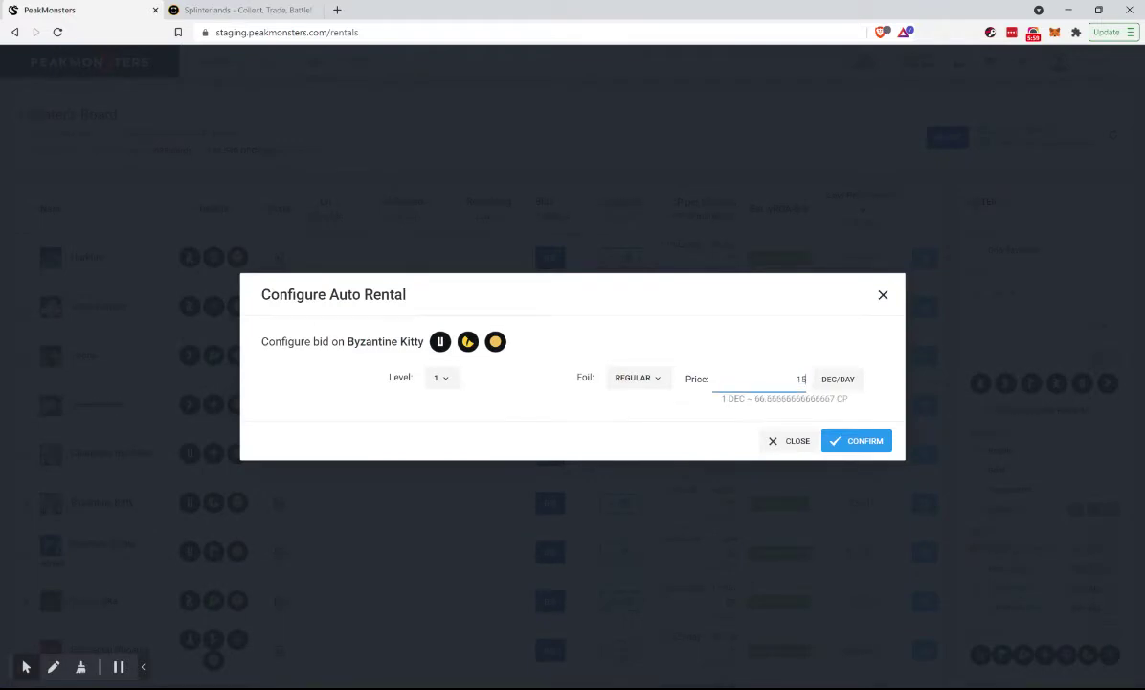
pyautogui.click(864, 443)
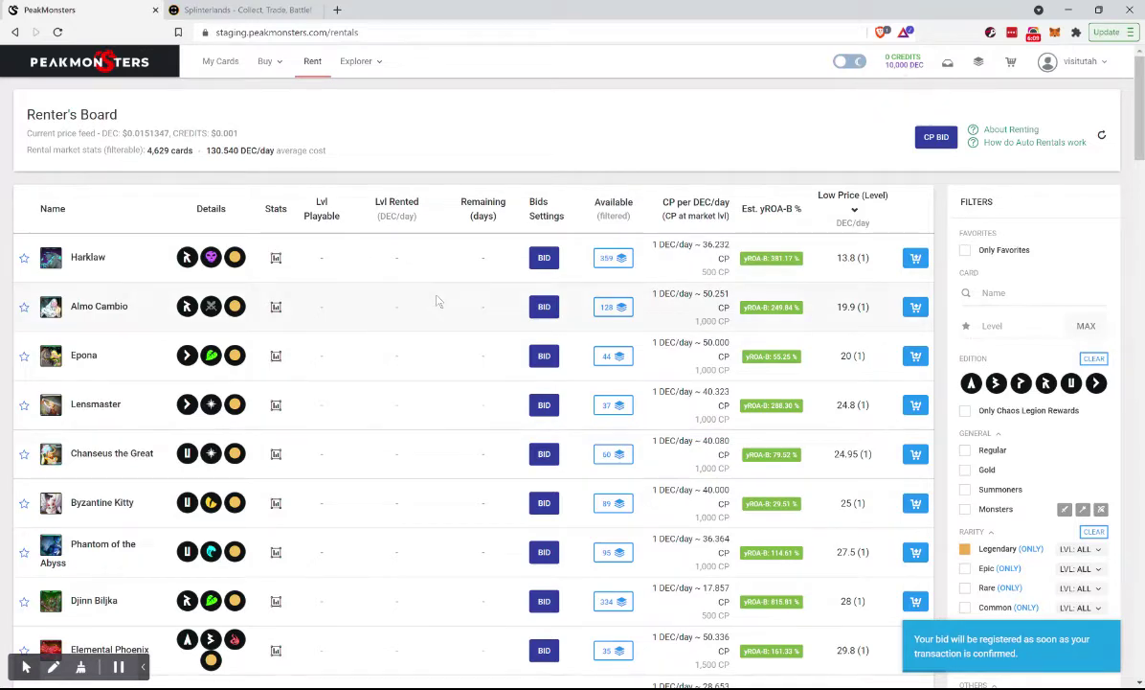
# Find Robo-Dragon Knight among the Legendary rentals and bid 8 DEC/day on its level 1 regular-foil version
pyautogui.scroll(-3, 439, 302)
pyautogui.scroll(3, 438, 302)
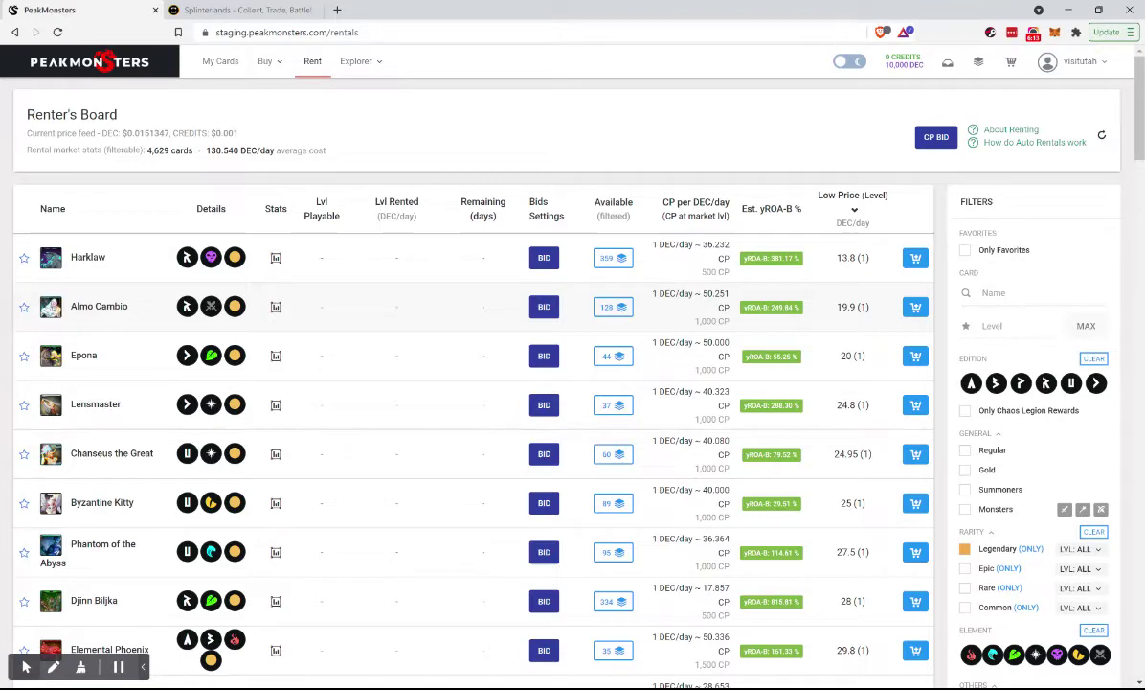
pyautogui.scroll(-2, 469, 383)
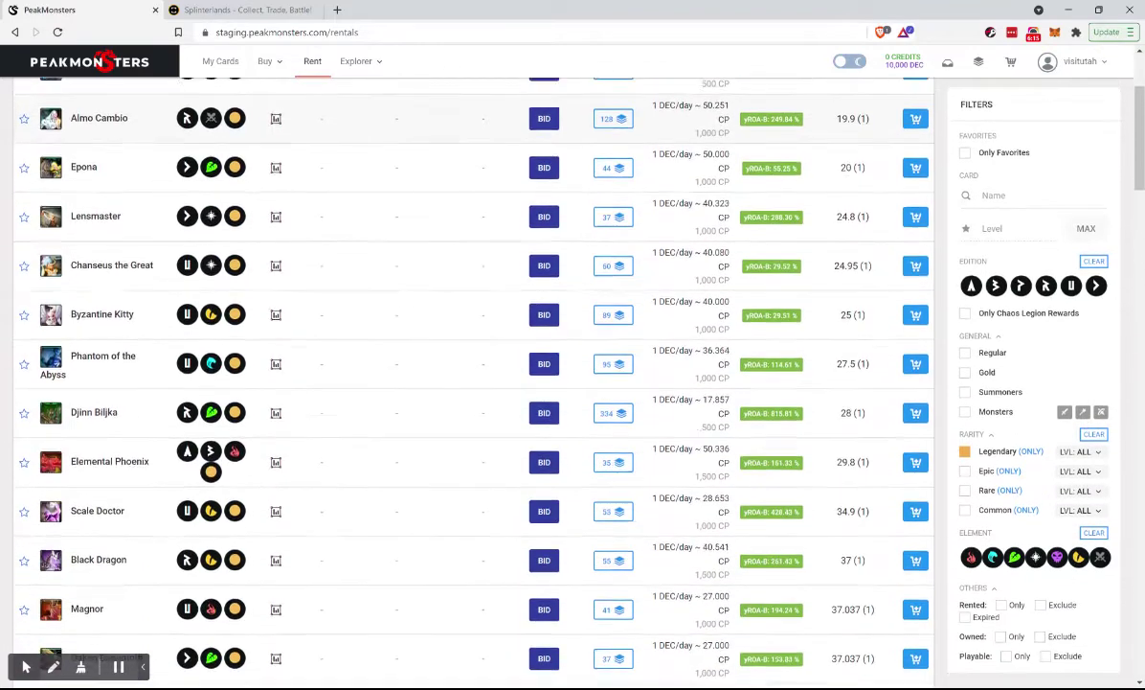
pyautogui.scroll(1, 469, 383)
pyautogui.scroll(1, 460, 383)
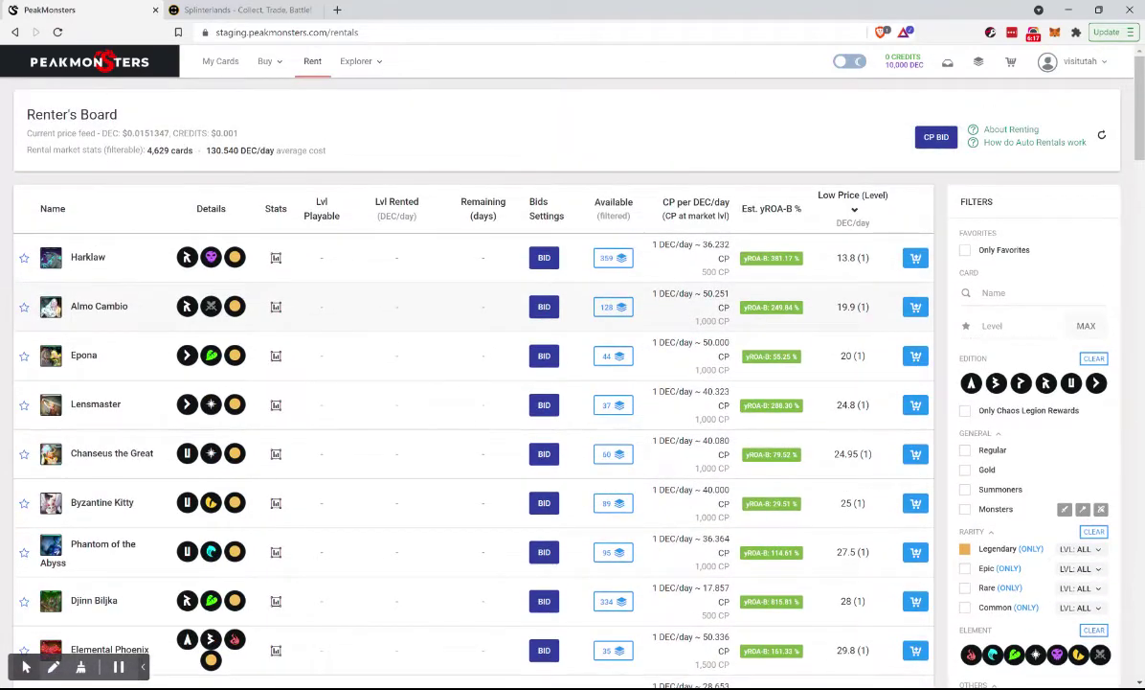
pyautogui.scroll(-3, 452, 582)
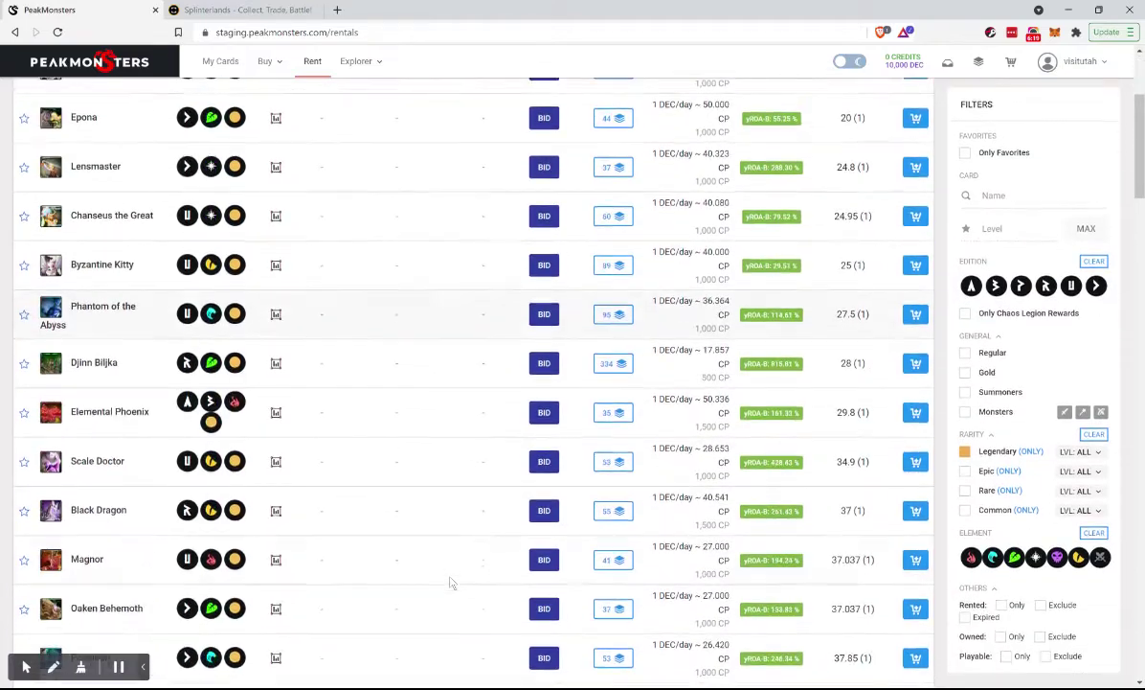
pyautogui.scroll(-1, 450, 583)
pyautogui.scroll(-2, 469, 383)
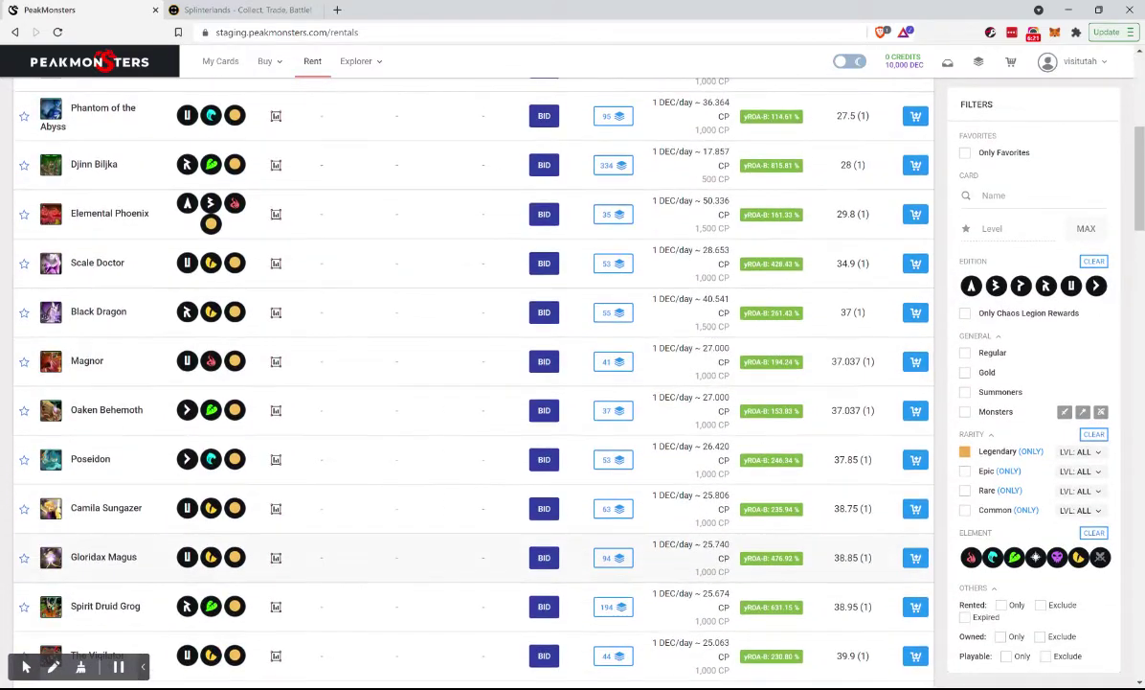
pyautogui.scroll(-4, 469, 383)
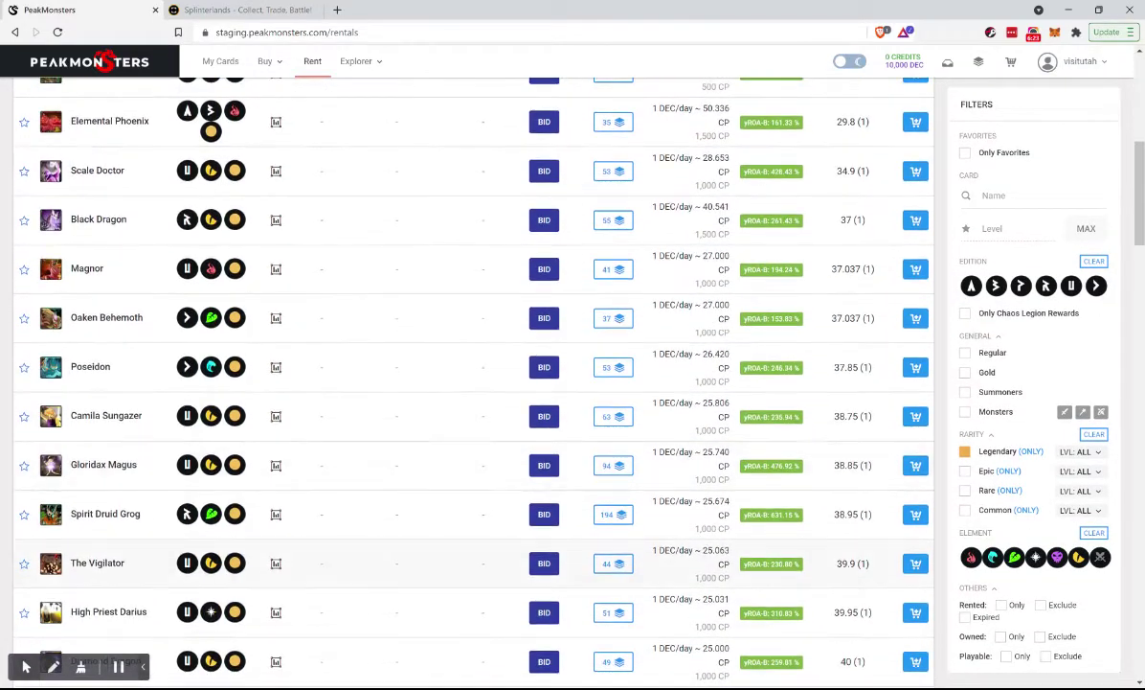
pyautogui.scroll(-3, 469, 383)
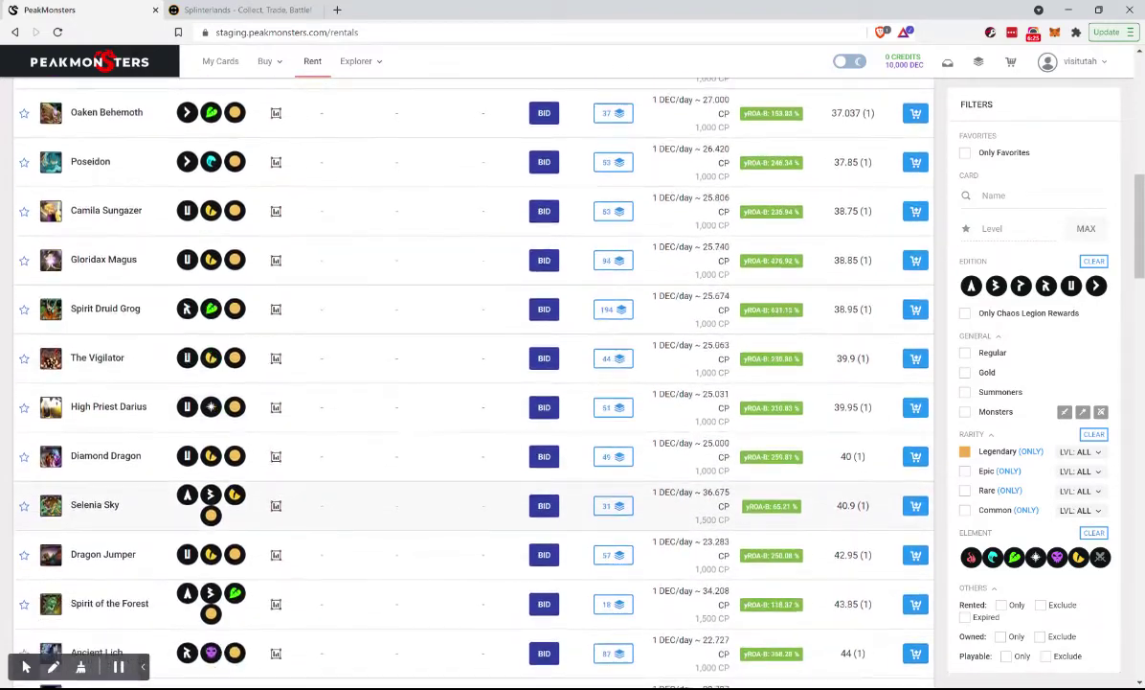
pyautogui.scroll(-1, 364, 511)
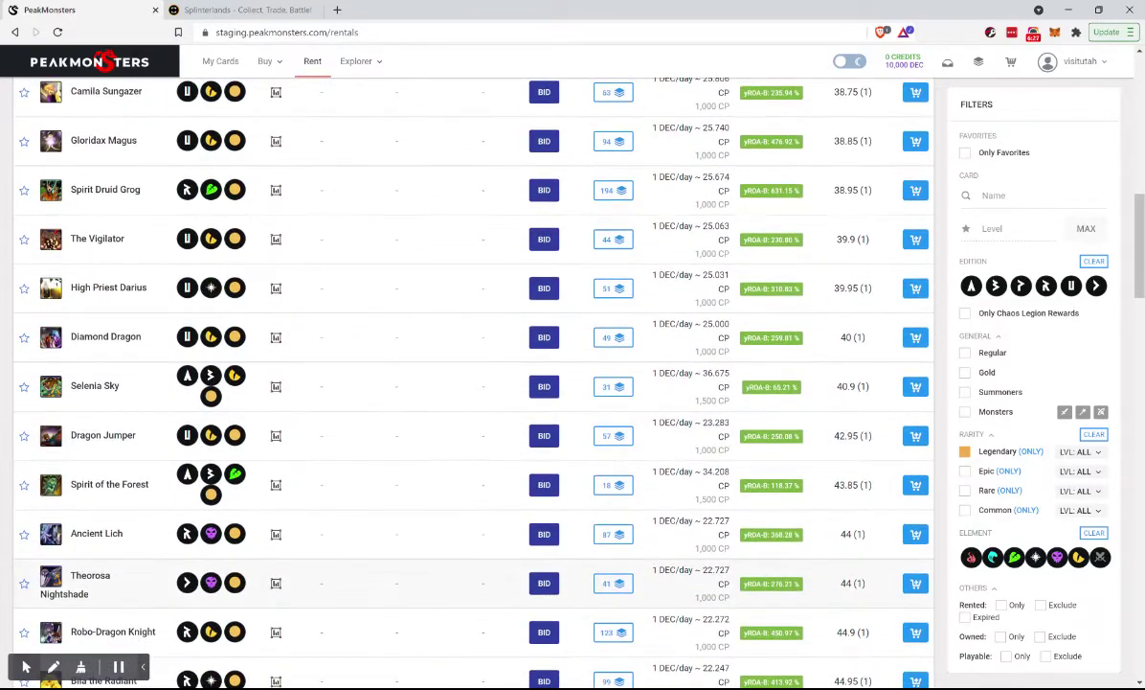
pyautogui.scroll(-3, 364, 512)
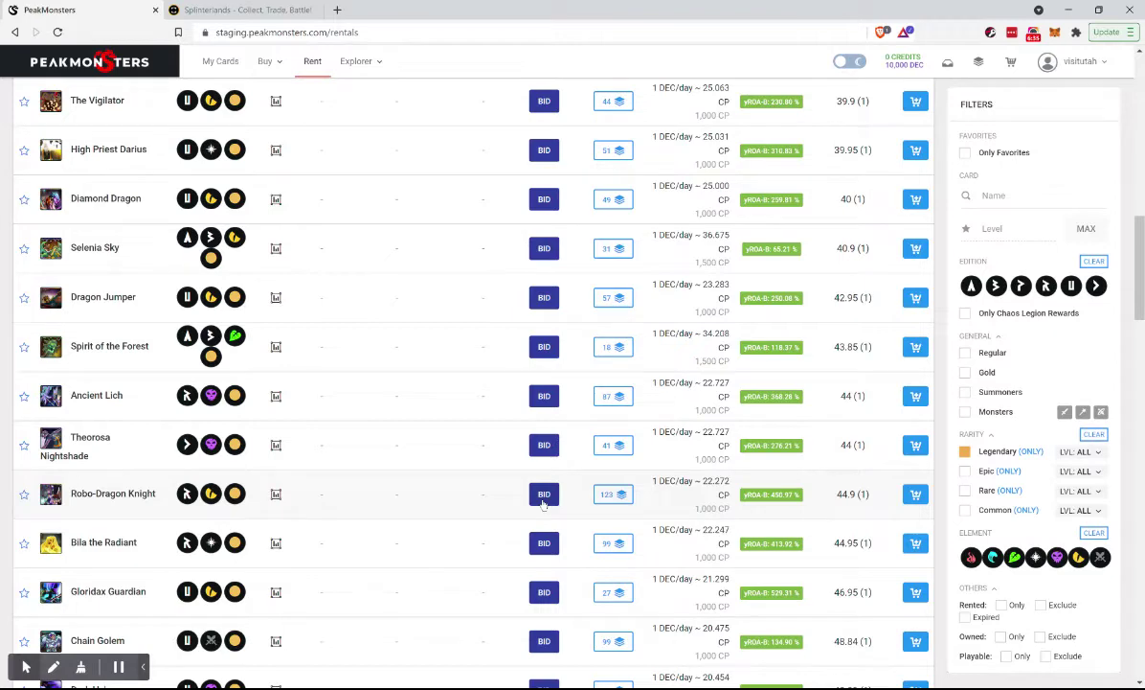
pyautogui.click(543, 498)
pyautogui.doubleClick(802, 378)
pyautogui.press('BackSpace')
pyautogui.write('8')
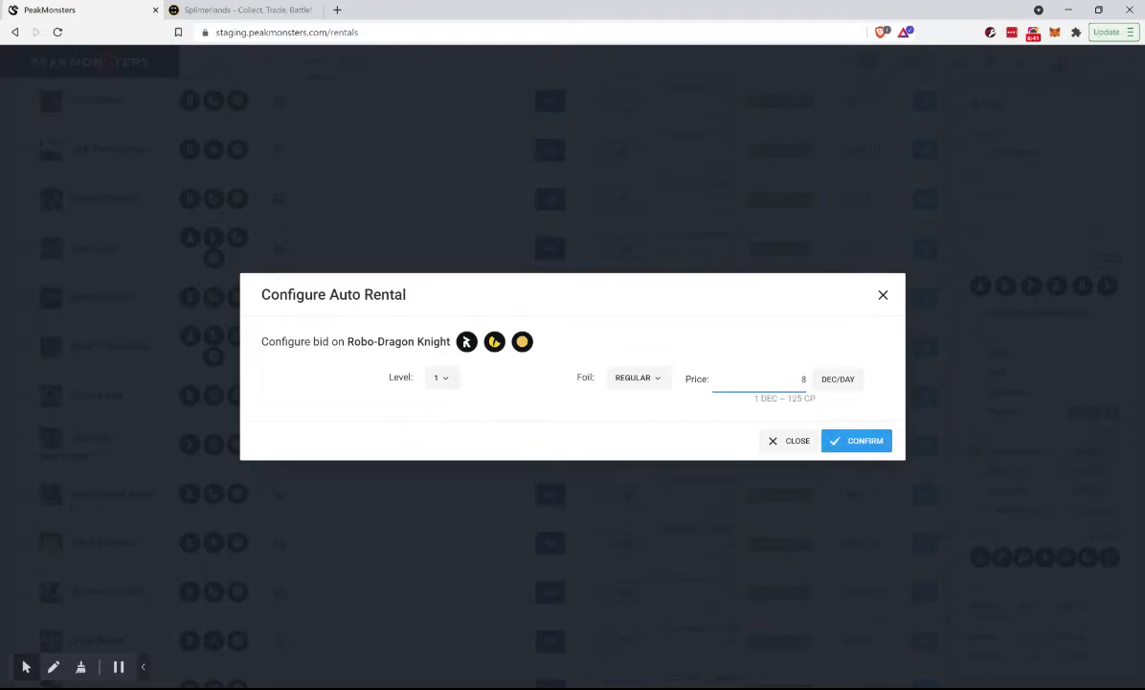
pyautogui.click(841, 439)
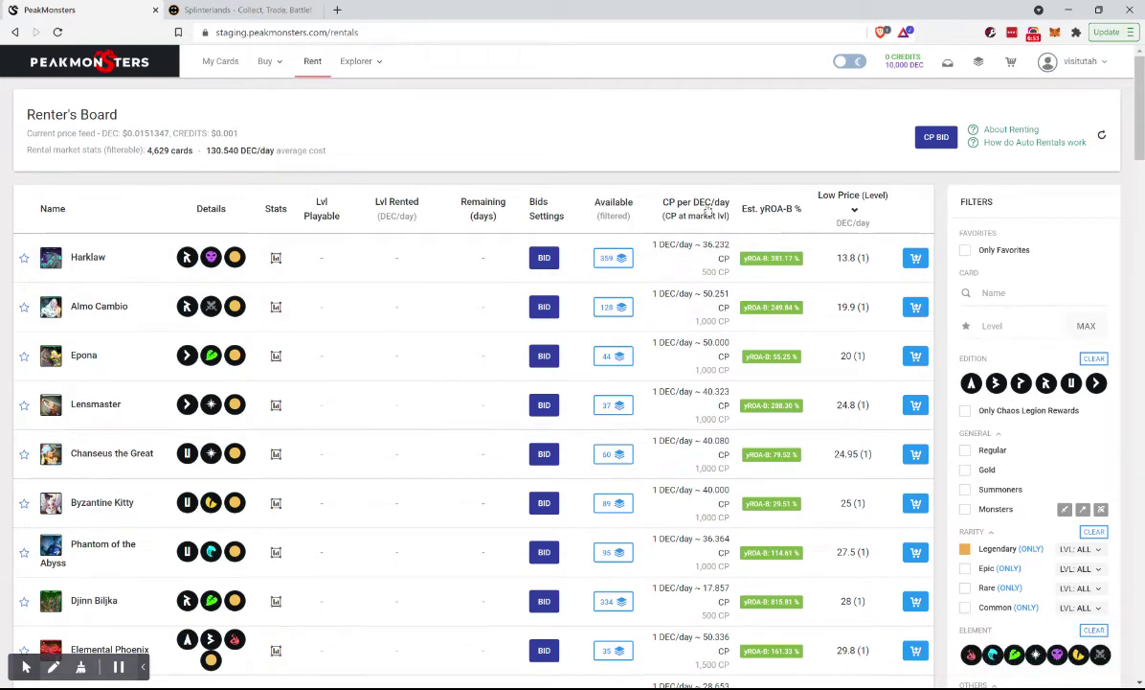
# Compare the Legendary rentals by CP per DEC/day in both sort orders, ending with the highest first
pyautogui.click(708, 212)
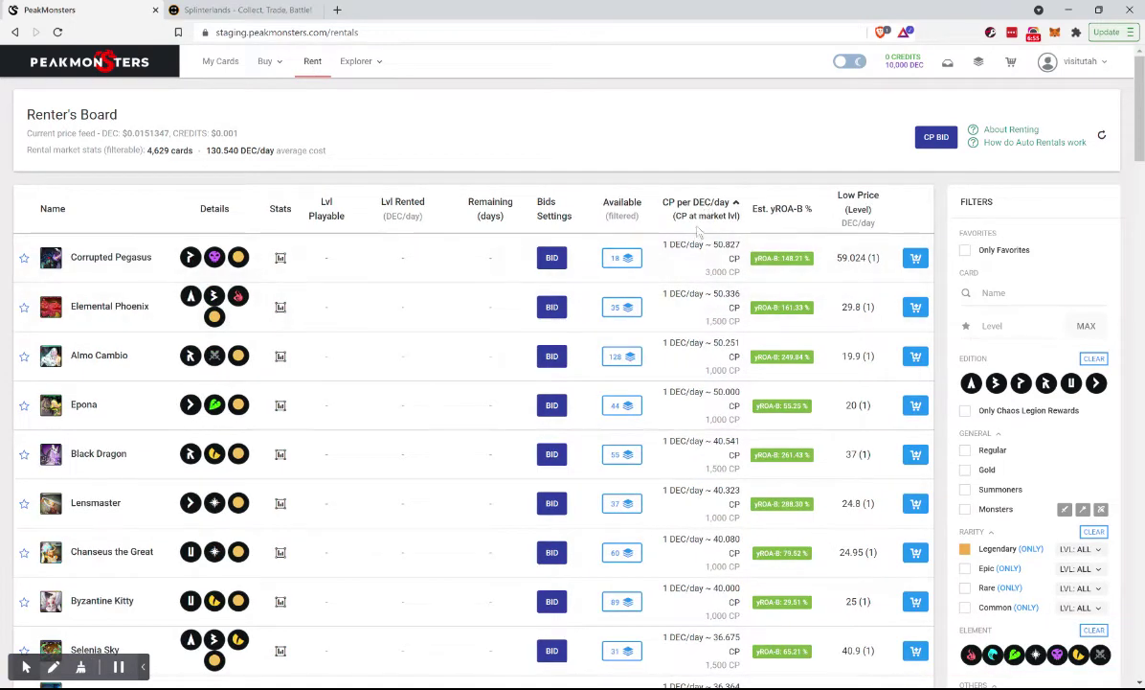
pyautogui.click(706, 204)
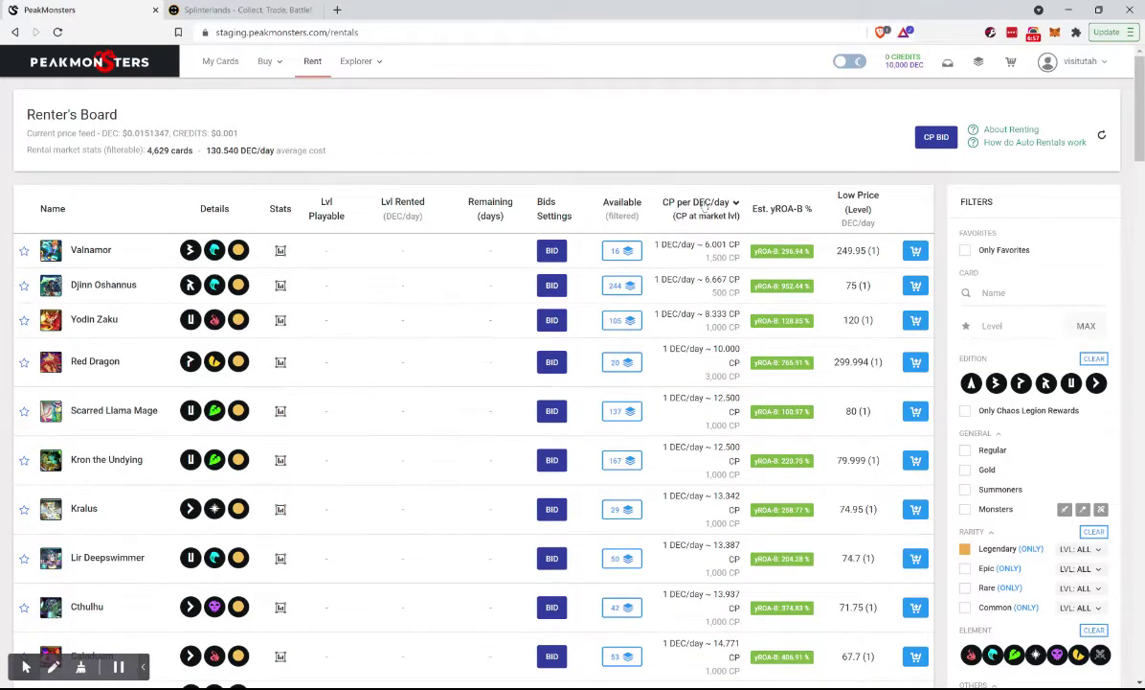
pyautogui.click(706, 204)
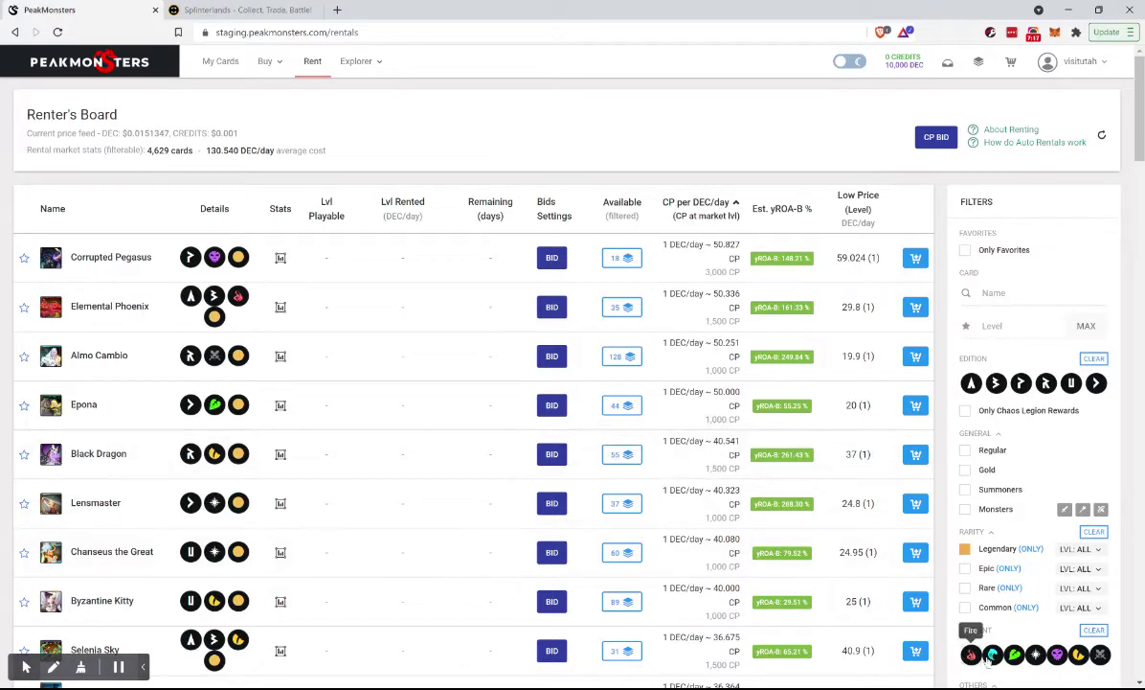
# Change the rarity filter from Legendary to Epic and sort the rentals by lowest price
pyautogui.click(966, 550)
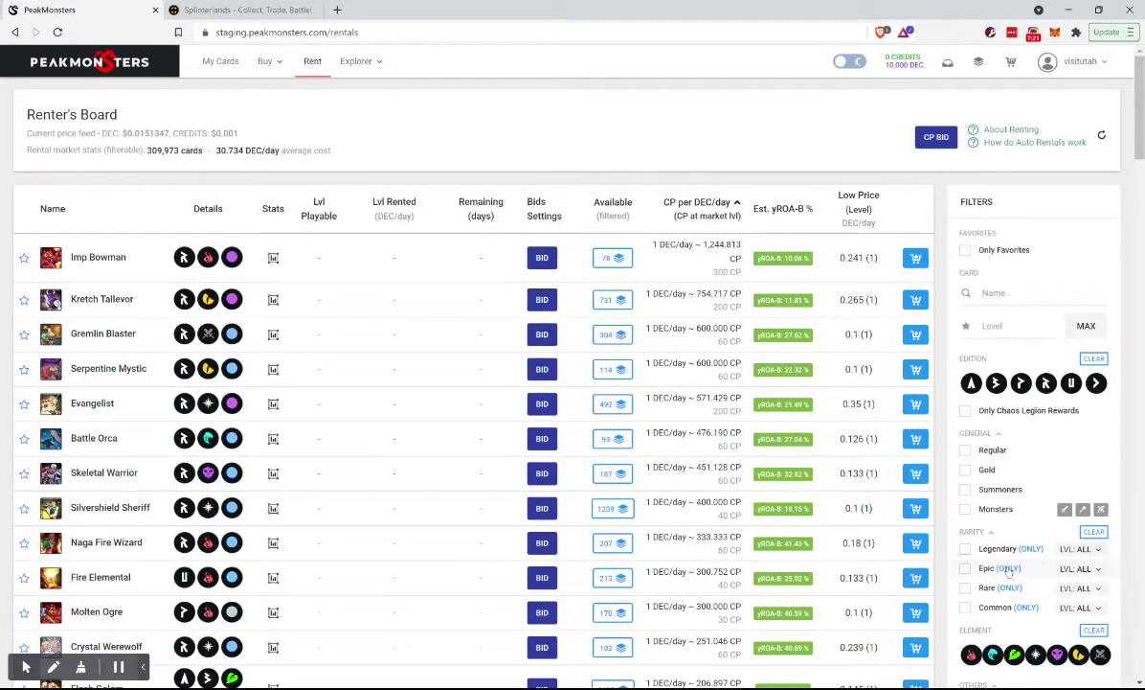
pyautogui.click(965, 570)
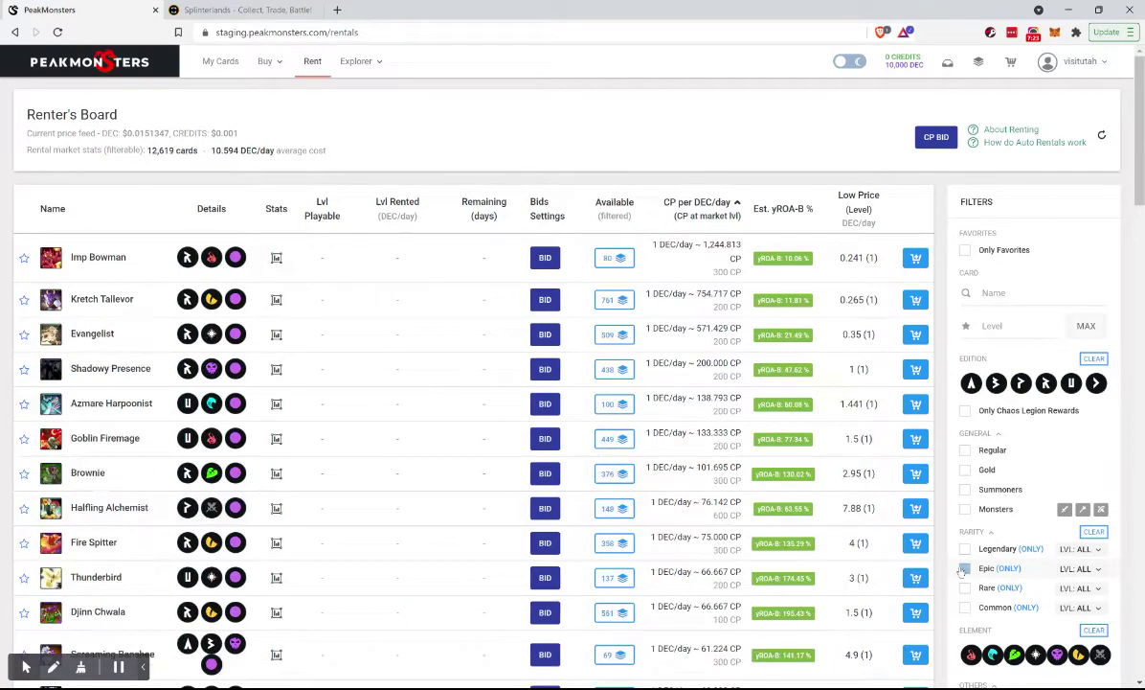
pyautogui.scroll(-1, 524, 353)
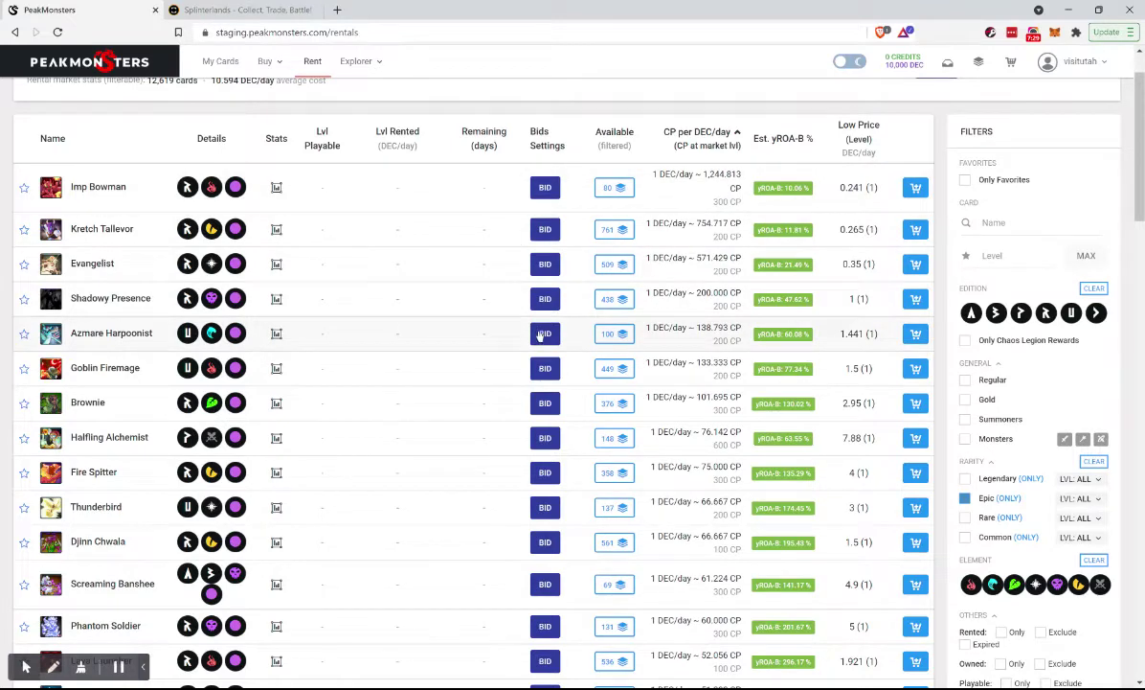
pyautogui.click(857, 138)
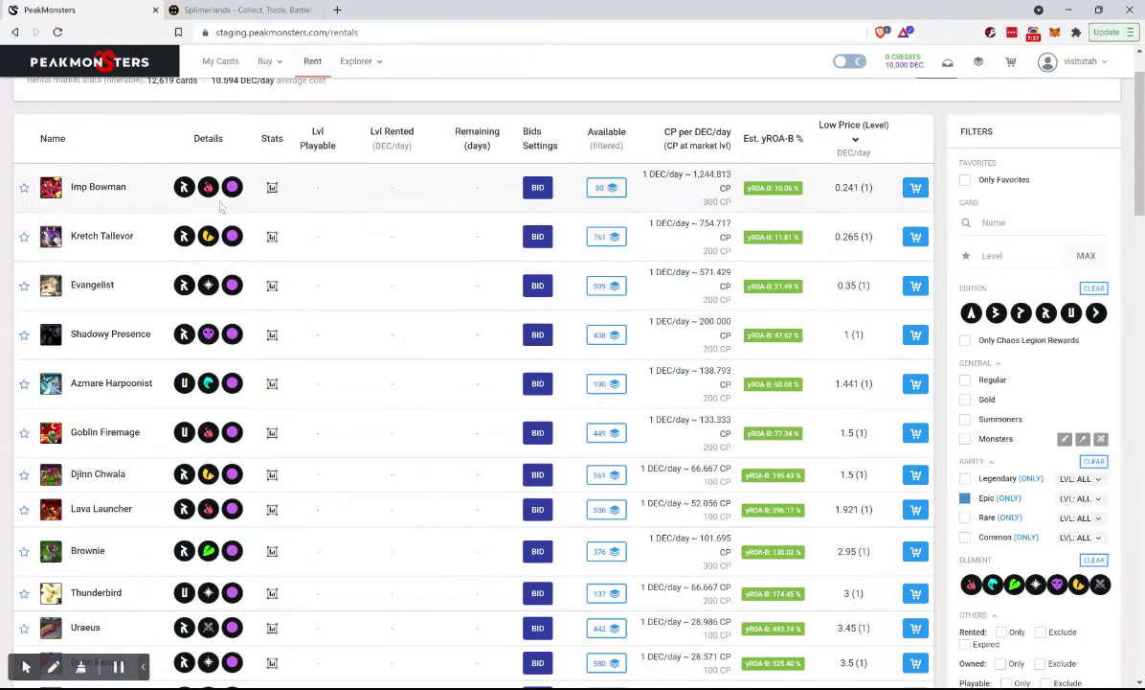
# Switch to Splinterlands and filter the account's card collection to Epic rarity
pyautogui.click(244, 12)
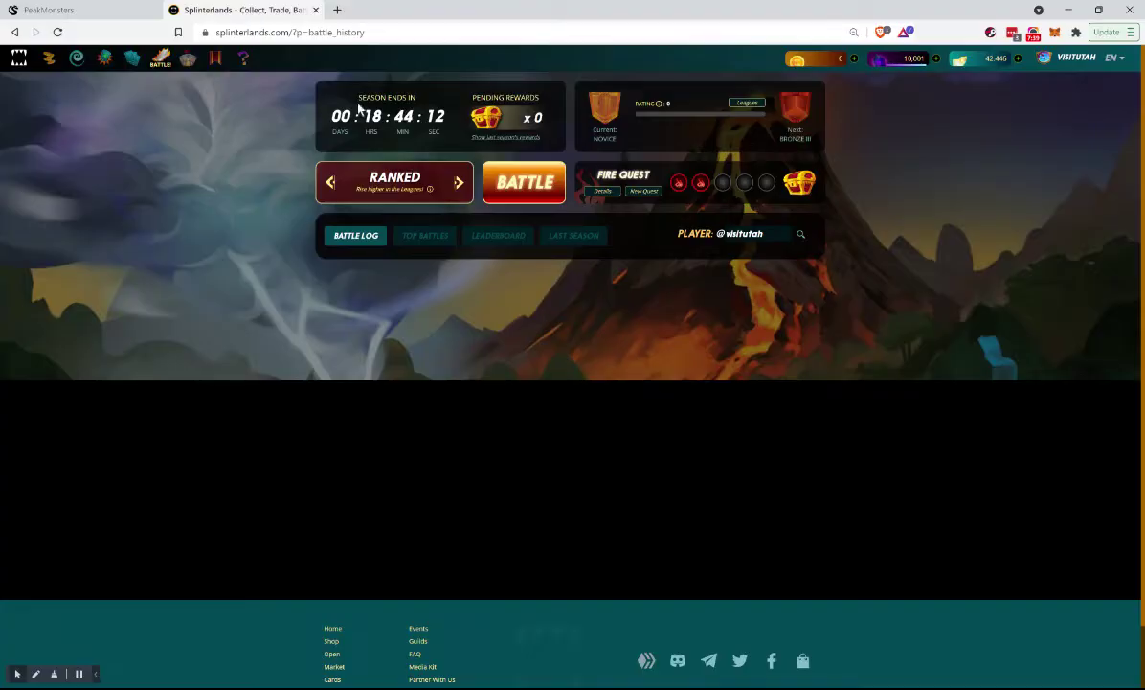
pyautogui.click(131, 60)
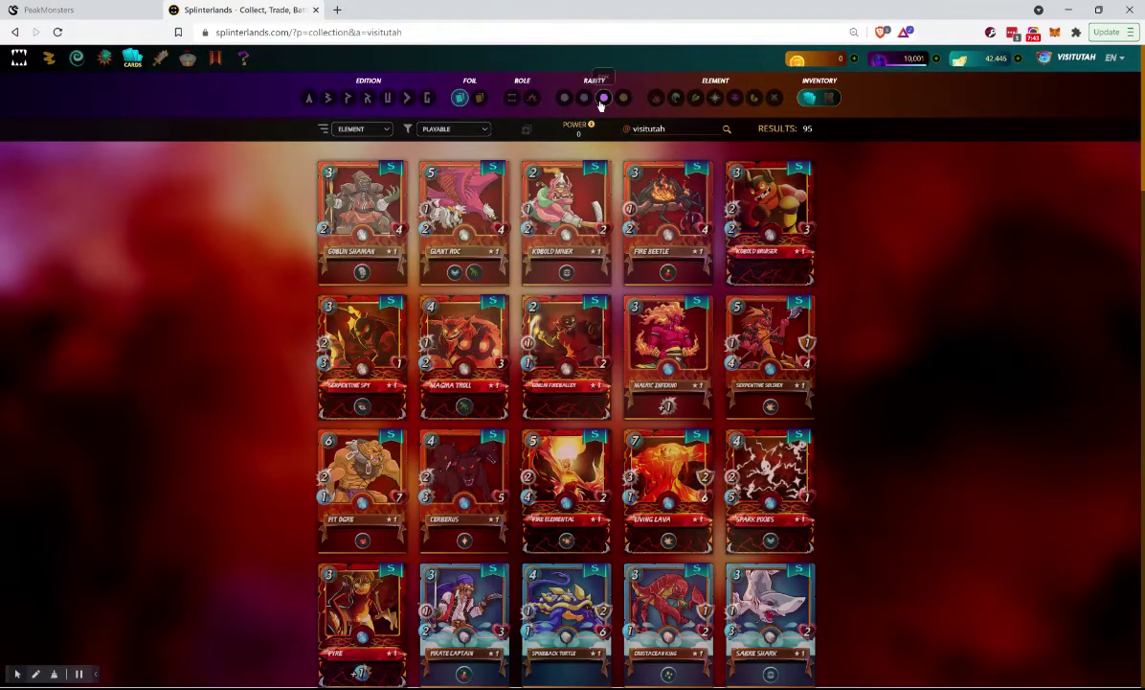
pyautogui.click(603, 97)
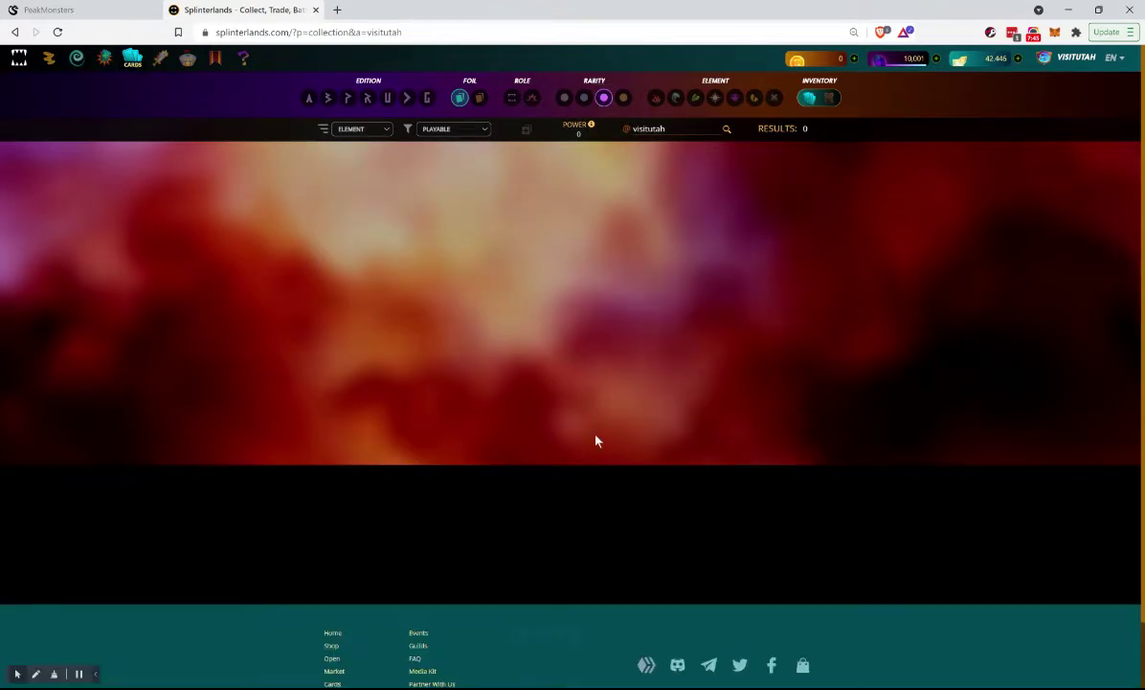
# Switch back to PeakMonsters and examine the Epic rentals' lowest prices and CP per DEC/day
pyautogui.click(112, 11)
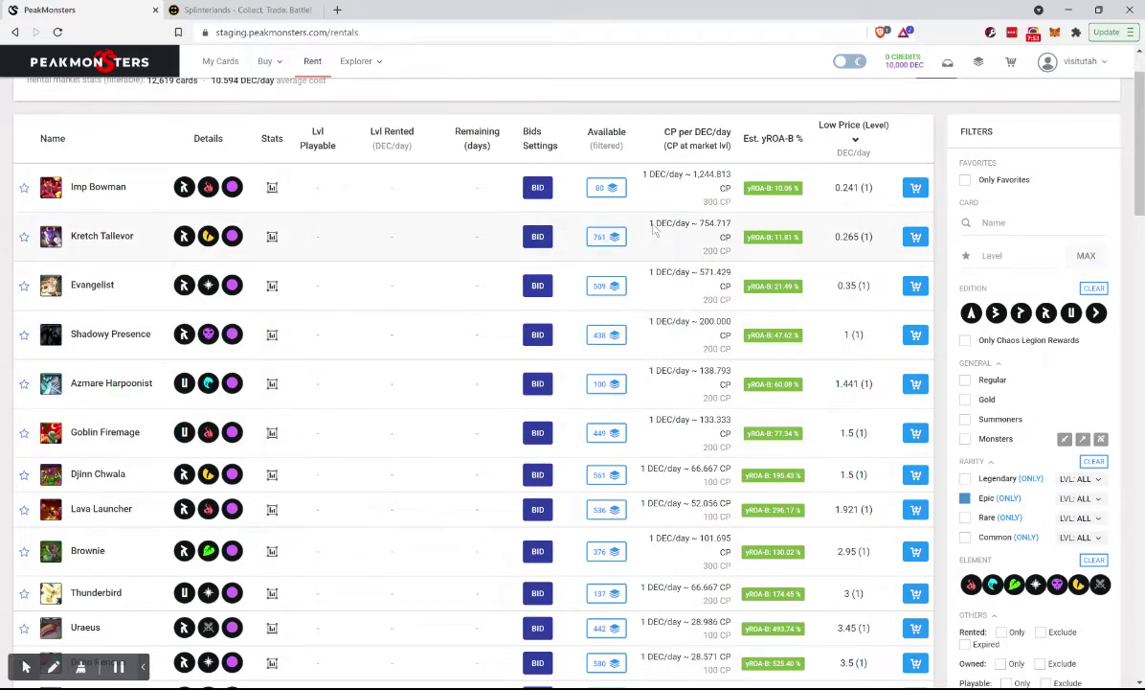
pyautogui.scroll(-3, 542, 517)
pyautogui.scroll(4, 543, 517)
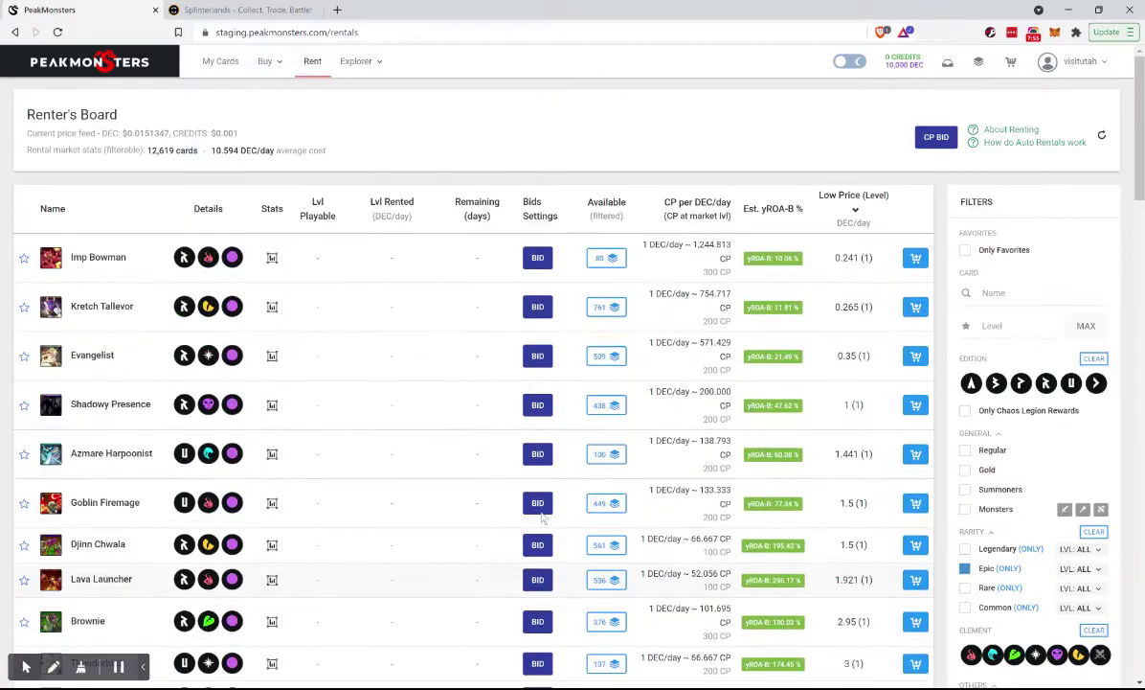
pyautogui.scroll(-1, 529, 360)
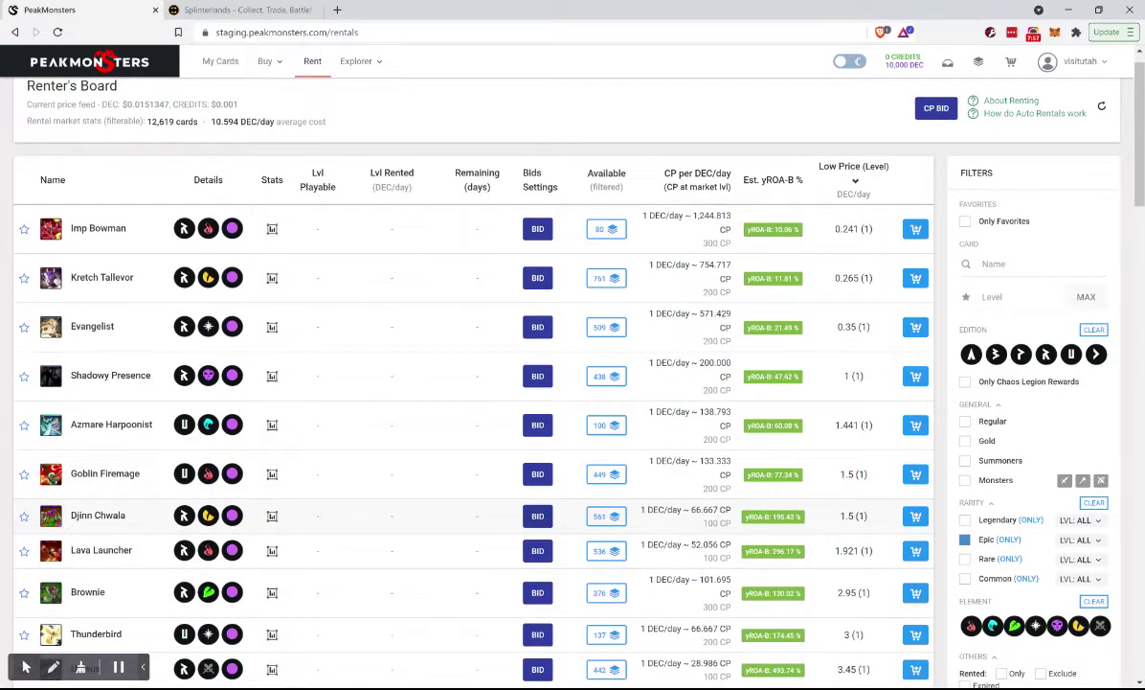
pyautogui.scroll(-3, 744, 390)
pyautogui.scroll(3, 744, 390)
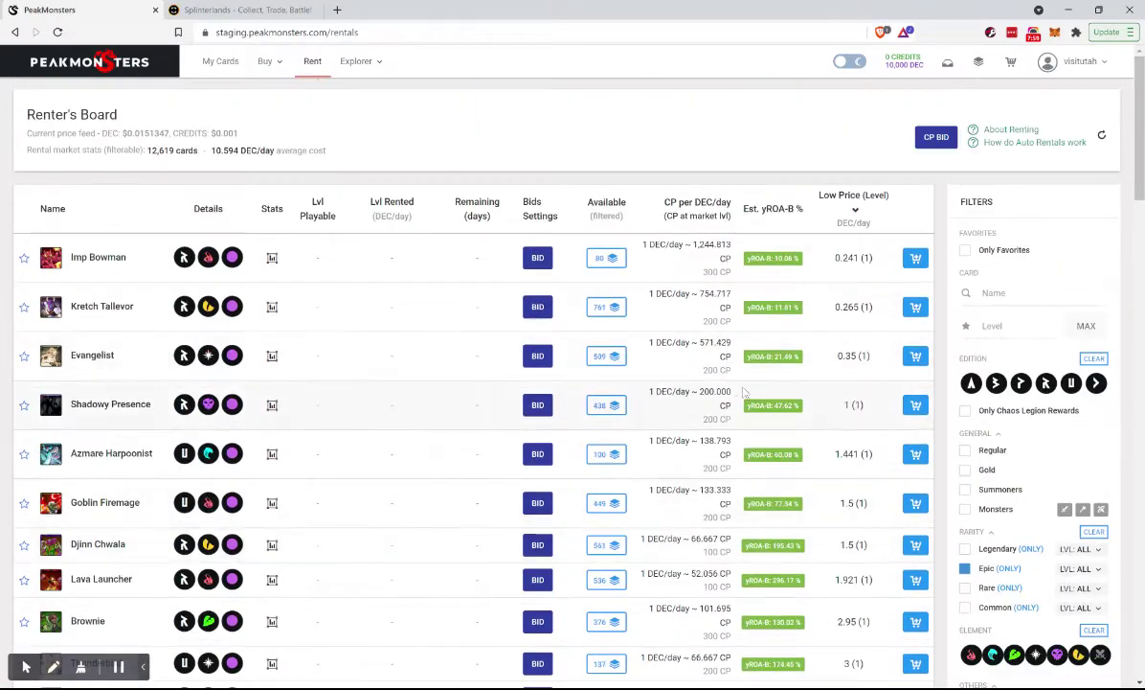
pyautogui.scroll(-8, 463, 334)
pyautogui.scroll(8, 464, 334)
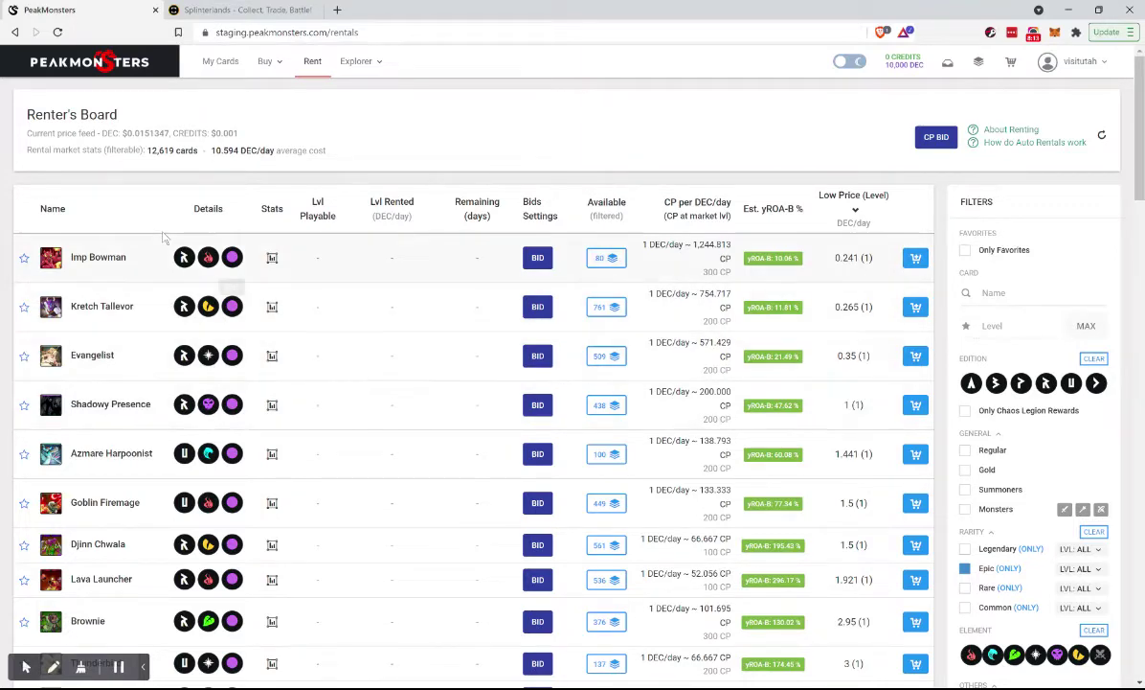
pyautogui.scroll(-1, 173, 236)
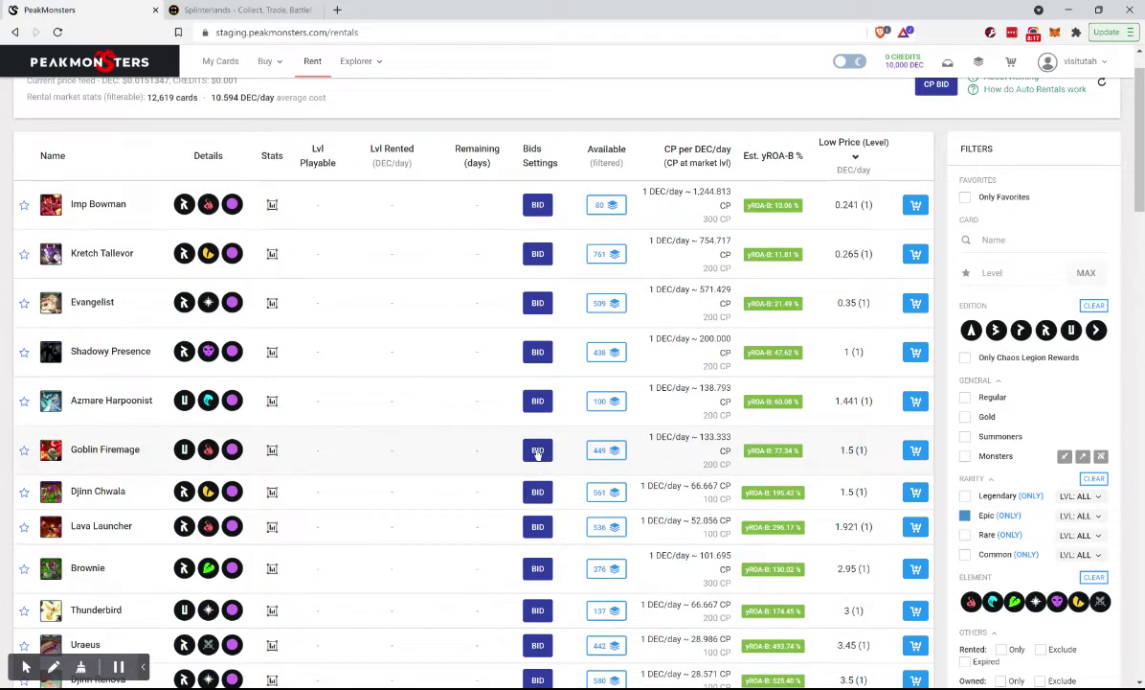
# Place an auto-rental bid of 4 DEC/day on the level 2 regular-foil Goblin Firemage
pyautogui.click(273, 450)
pyautogui.click(538, 449)
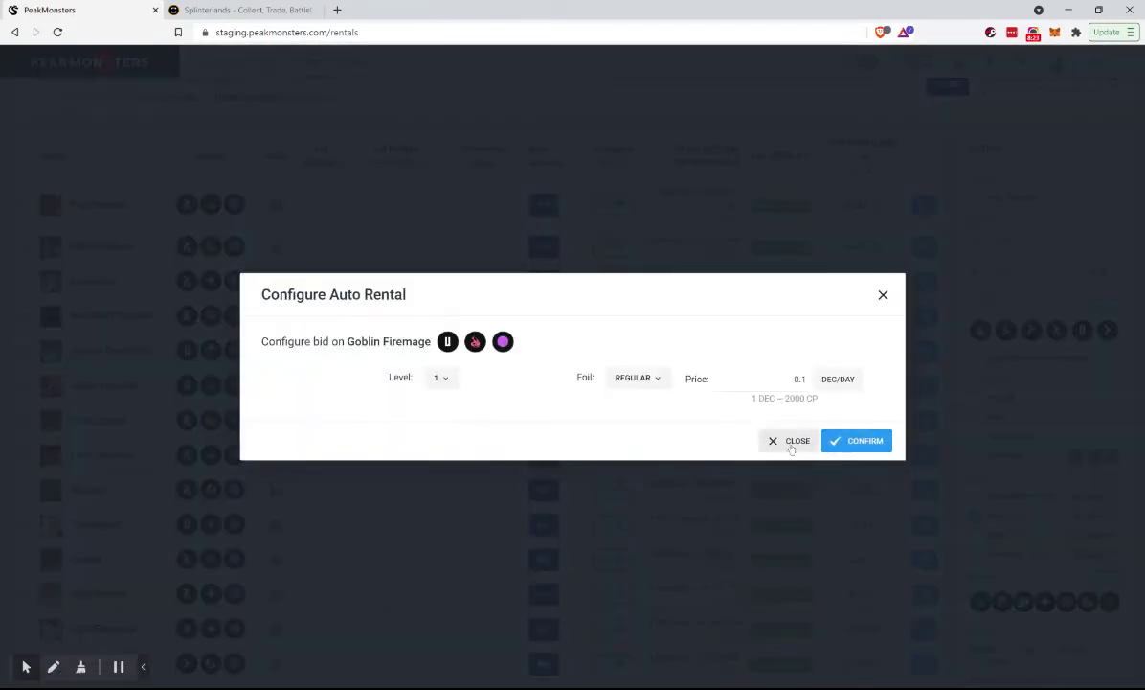
pyautogui.click(440, 377)
pyautogui.click(445, 432)
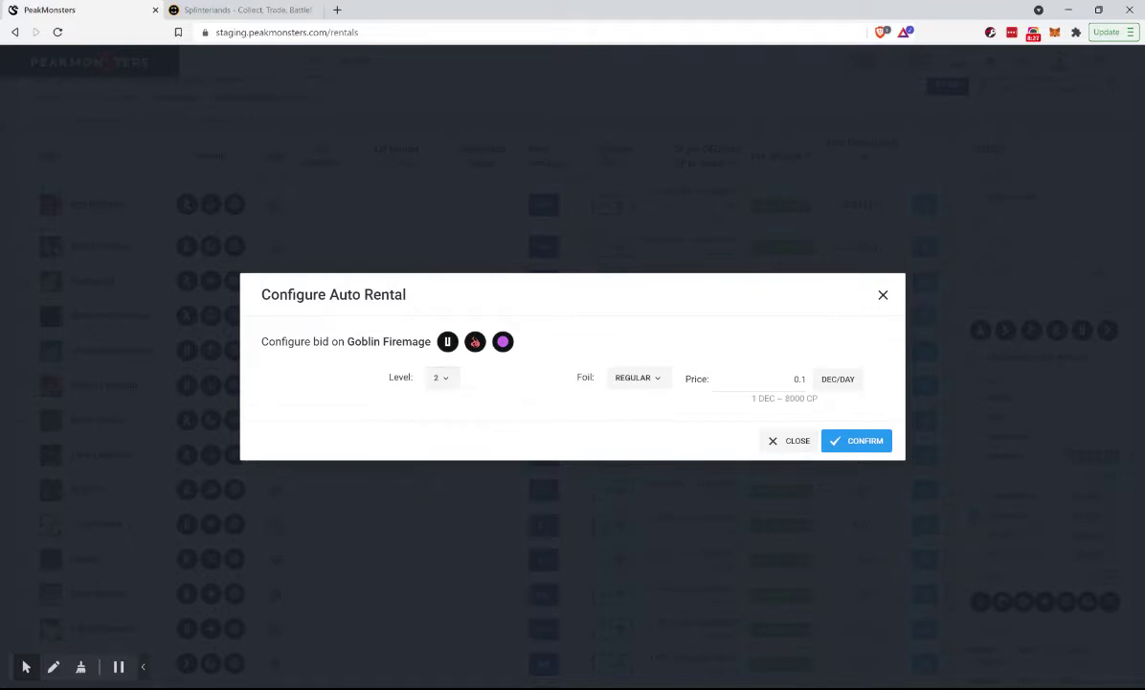
pyautogui.doubleClick(800, 378)
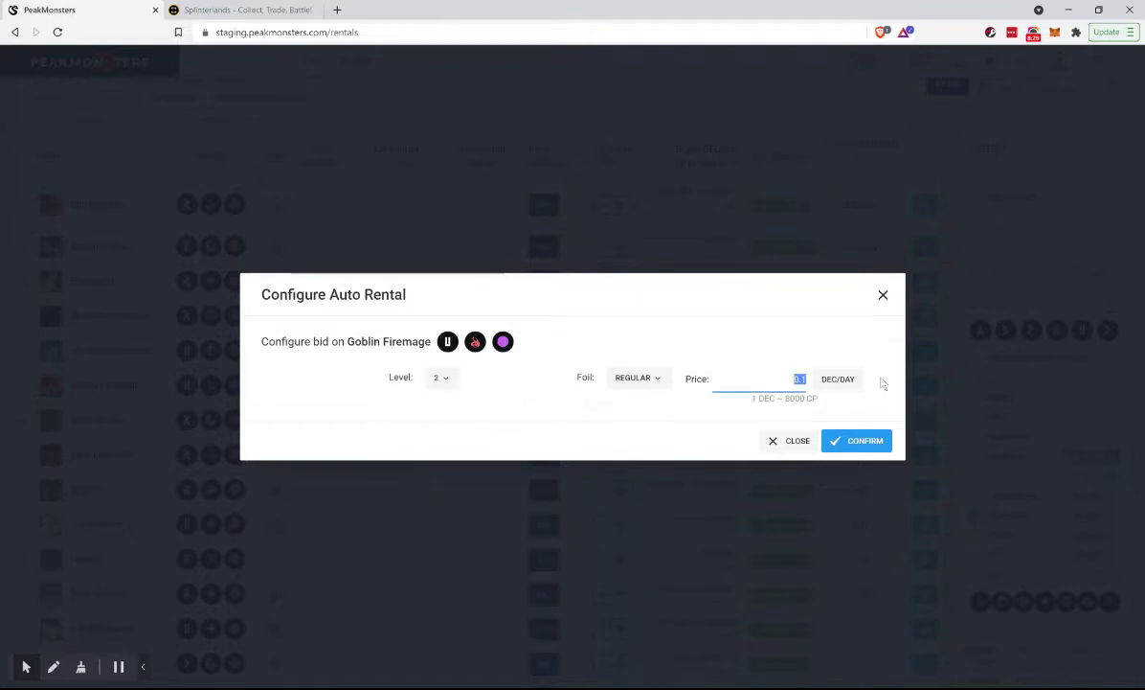
pyautogui.write('1')
pyautogui.press('BackSpace')
pyautogui.write('4')
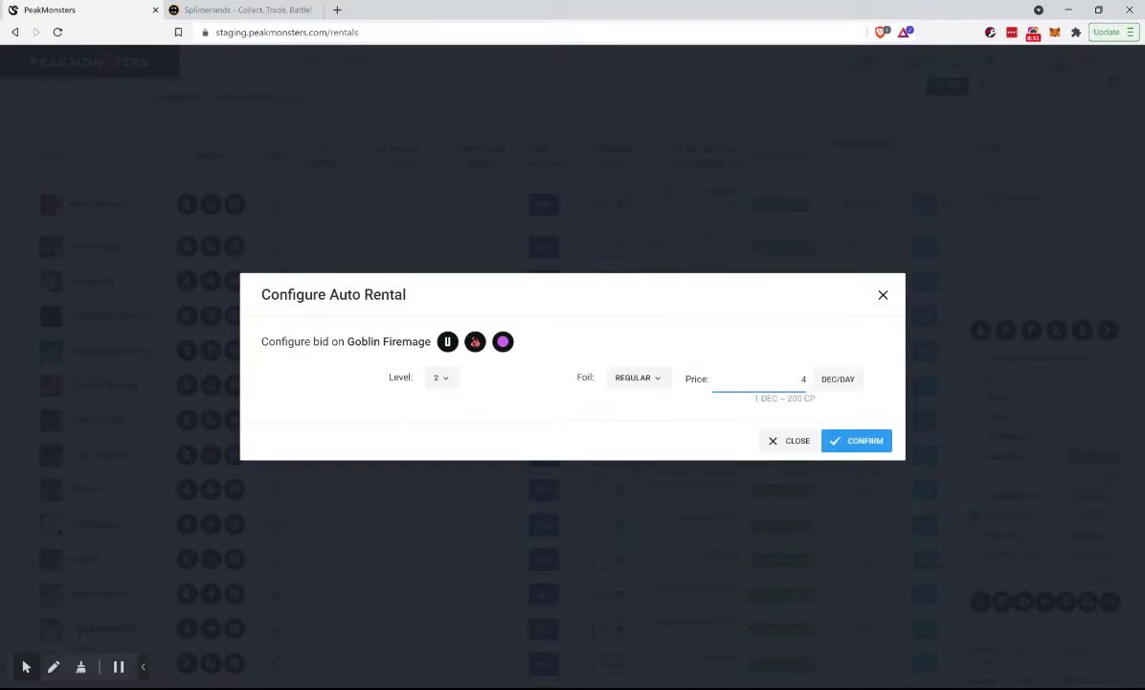
pyautogui.click(859, 442)
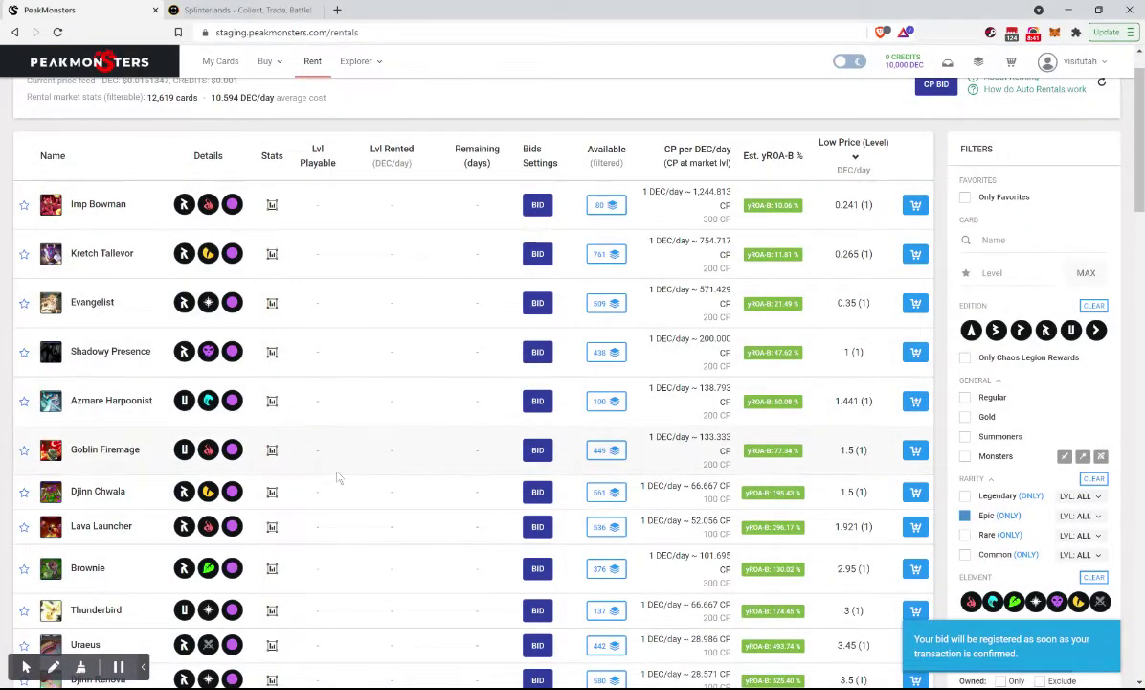
# Examine Lava Launcher's available rental listings by level and its stats and abilities
pyautogui.scroll(-1, 337, 477)
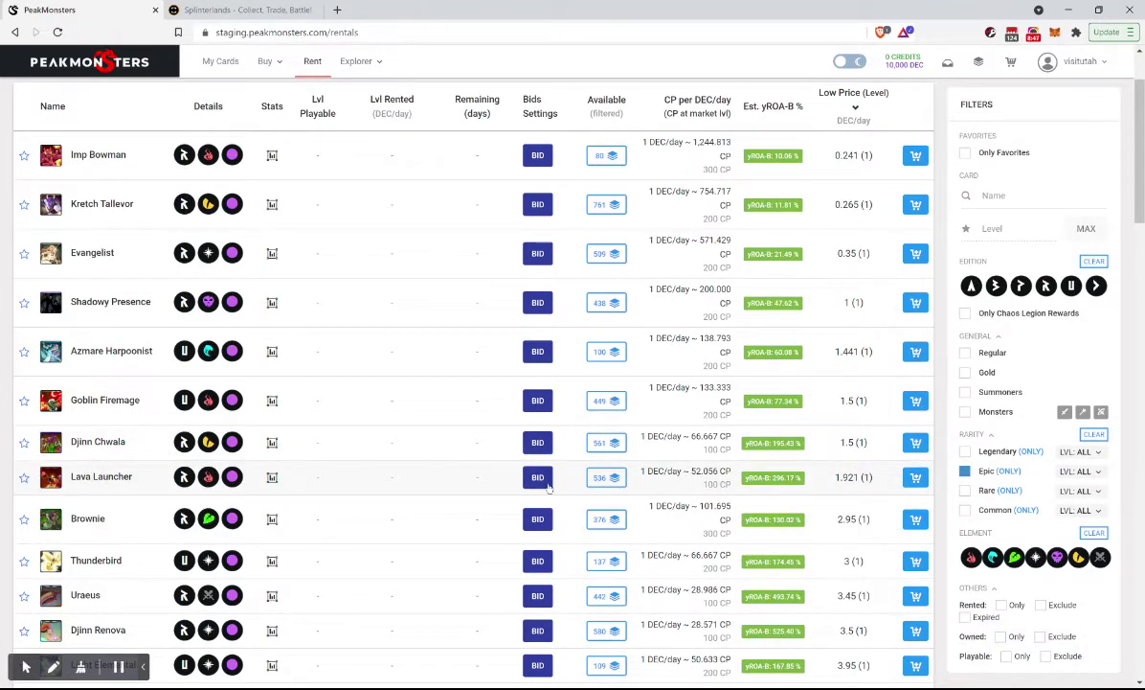
pyautogui.click(525, 479)
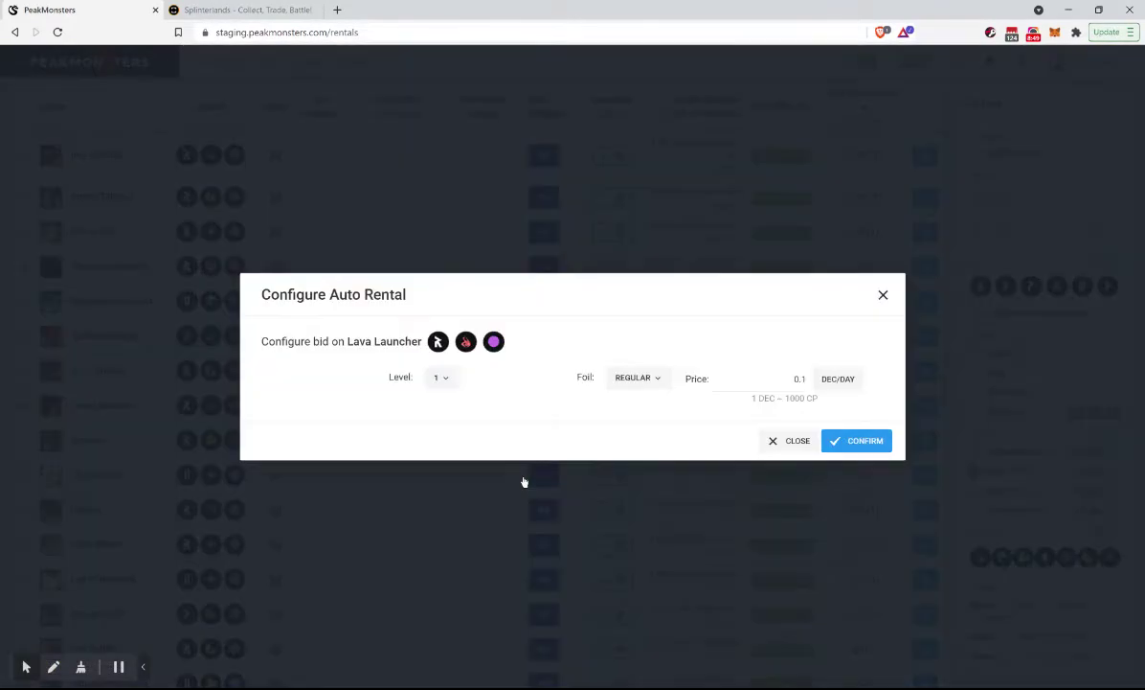
pyautogui.click(786, 441)
pyautogui.click(608, 478)
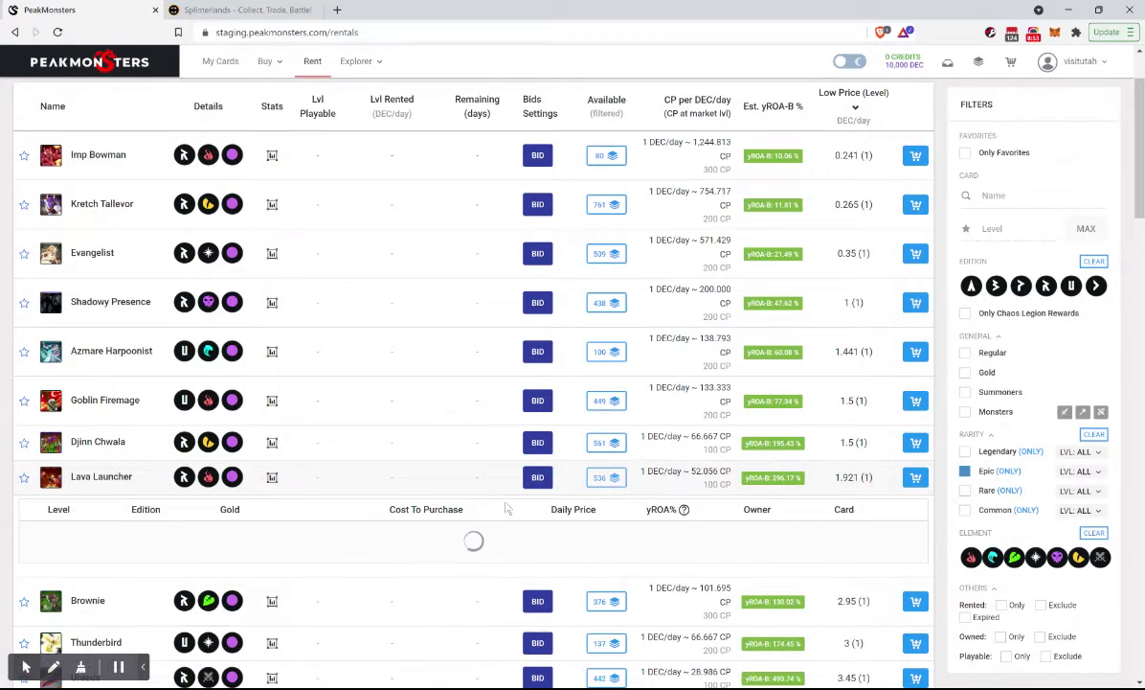
pyautogui.scroll(-6, 450, 535)
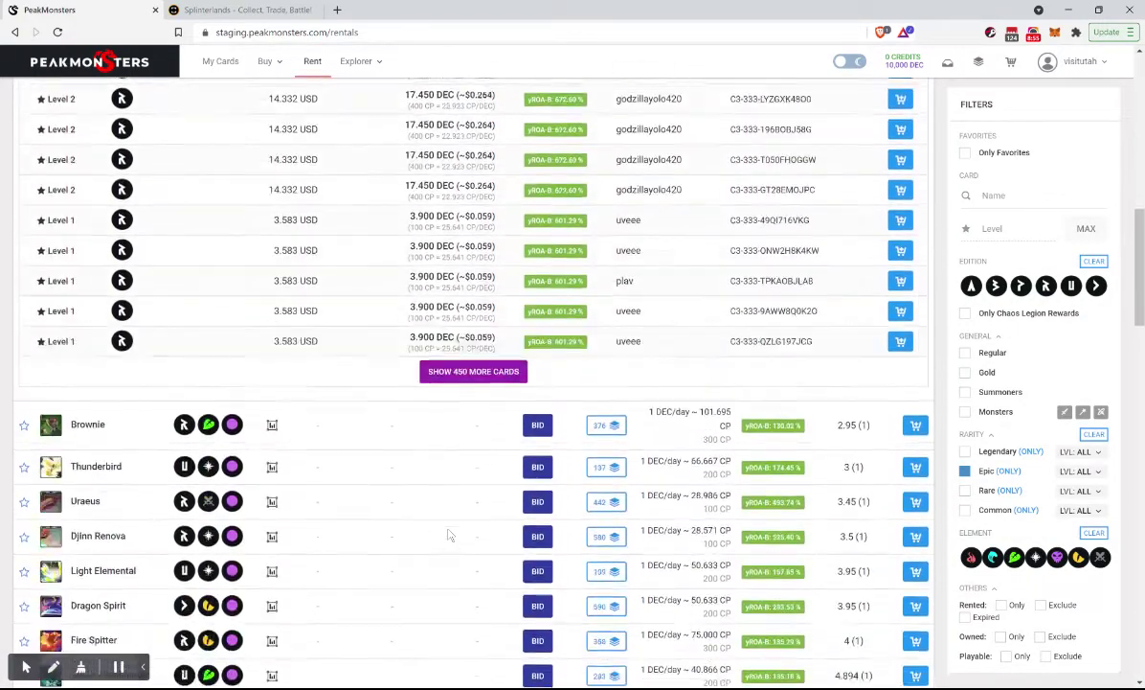
pyautogui.scroll(2, 450, 534)
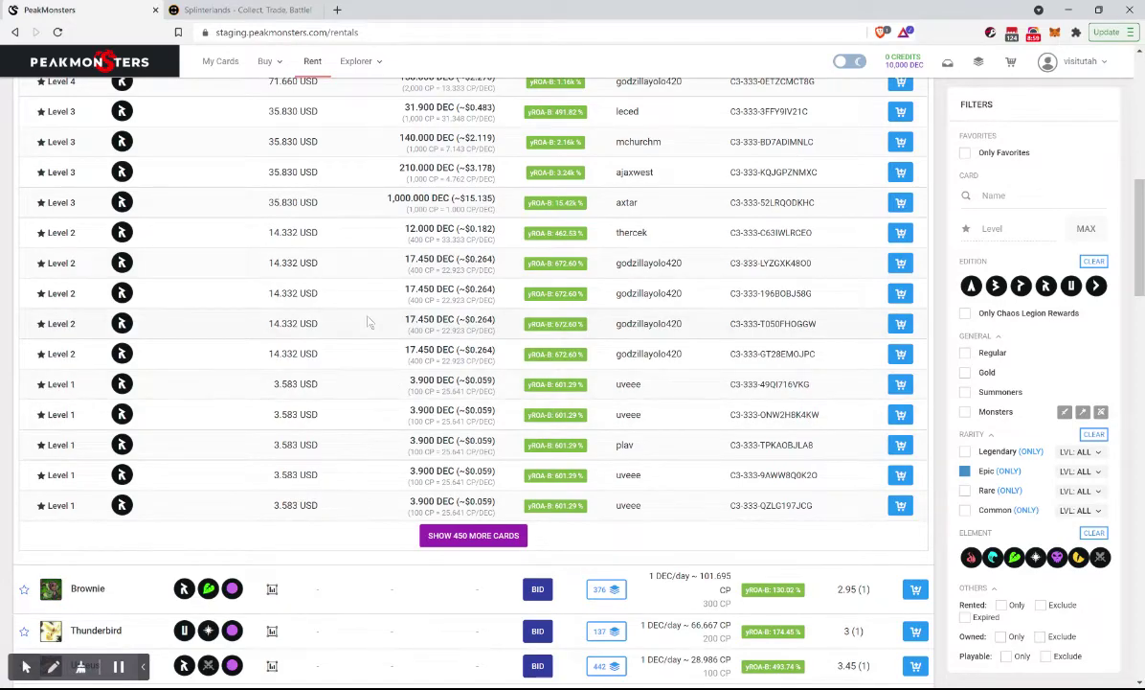
pyautogui.scroll(5, 369, 322)
pyautogui.scroll(2, 369, 322)
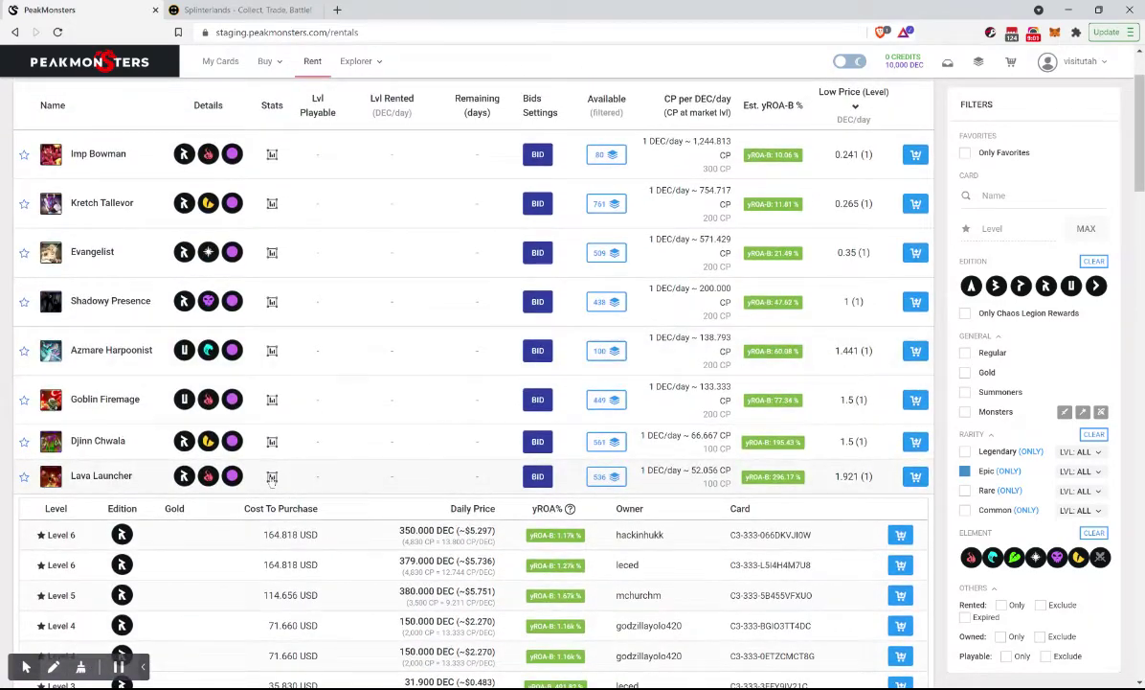
pyautogui.click(272, 476)
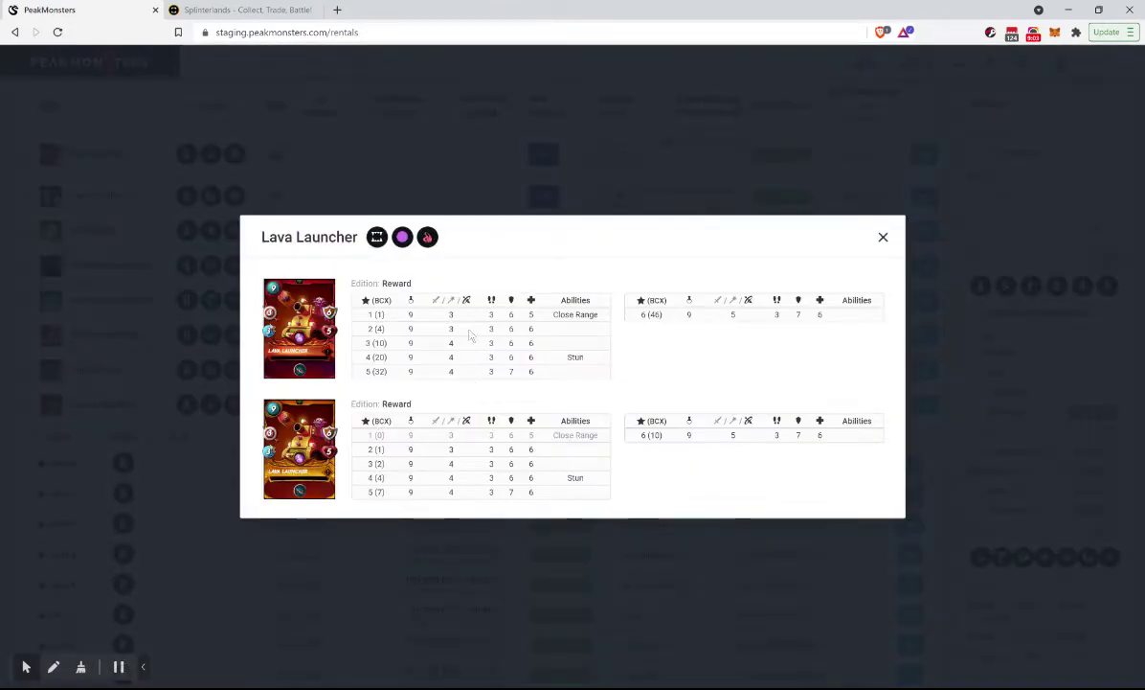
pyautogui.click(392, 199)
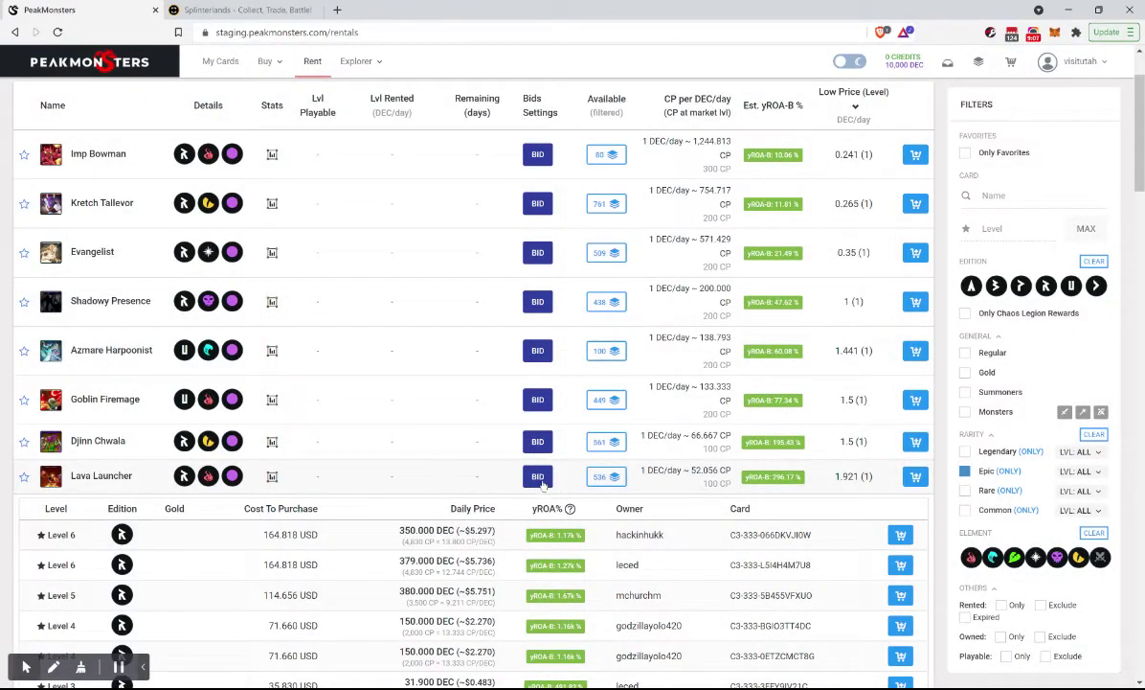
# Check Lava Launcher's level 1 listing prices and bid 2 DEC/day on its level 1 regular-foil version
pyautogui.click(537, 479)
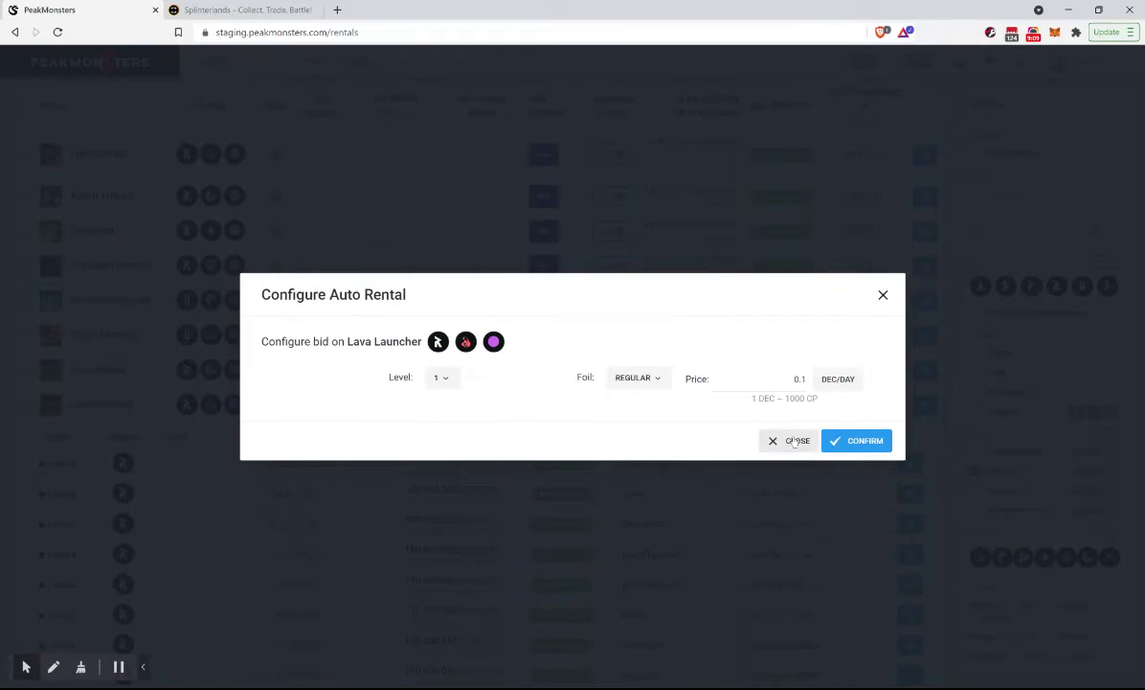
pyautogui.click(795, 441)
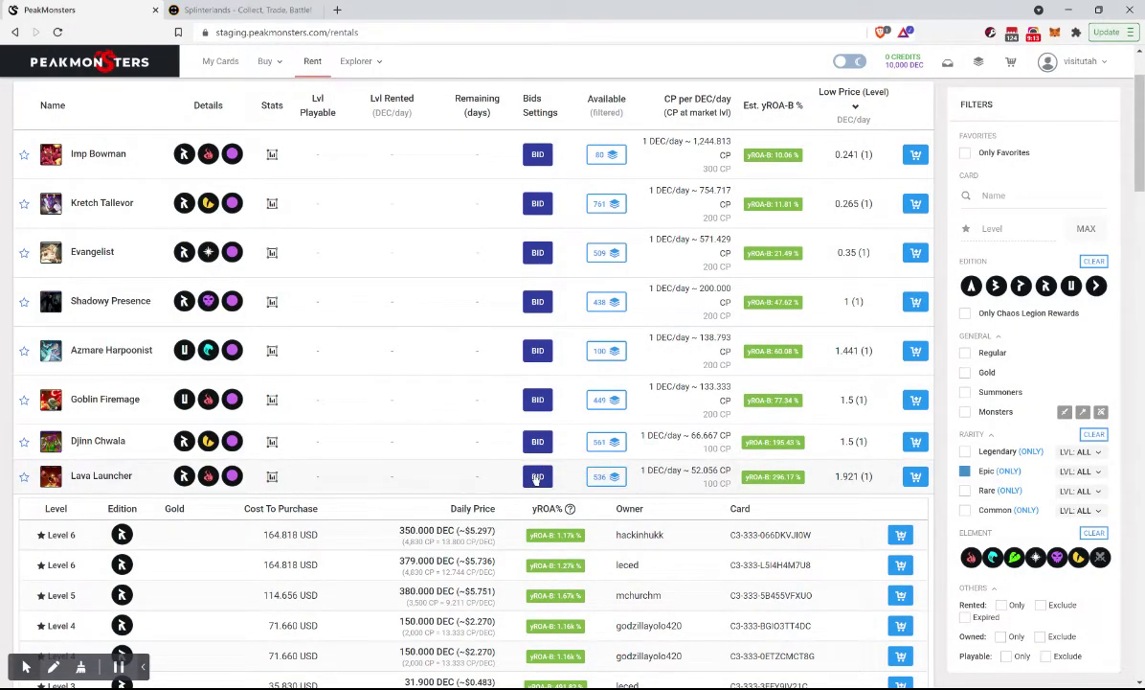
pyautogui.scroll(-5, 438, 595)
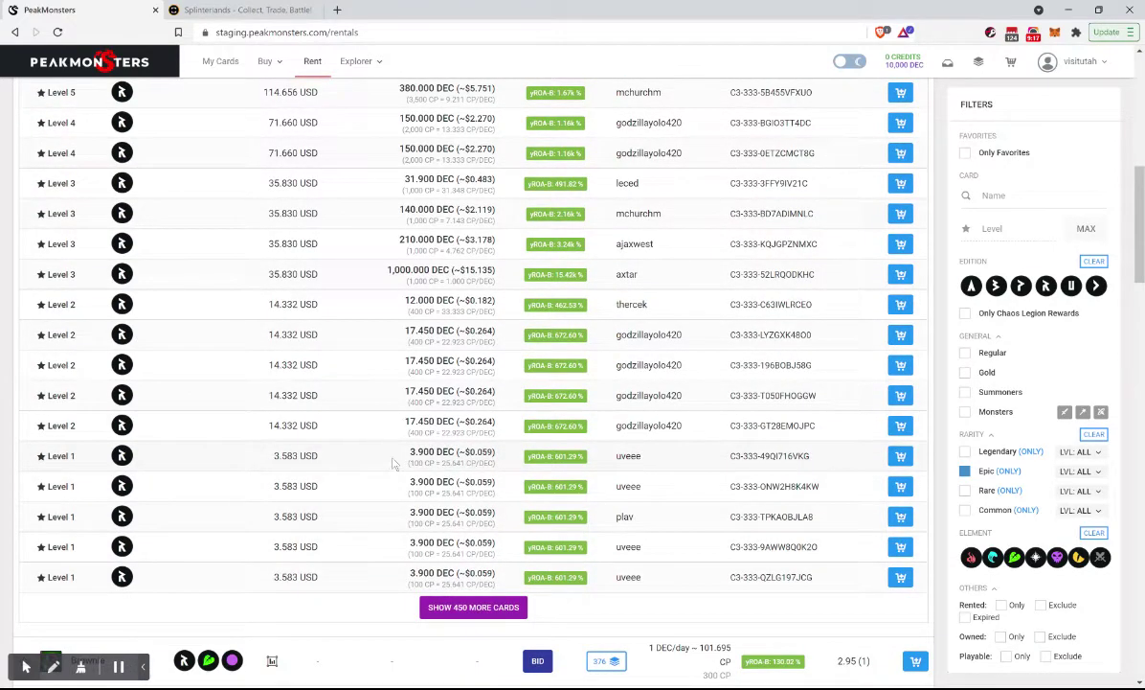
pyautogui.scroll(4, 473, 364)
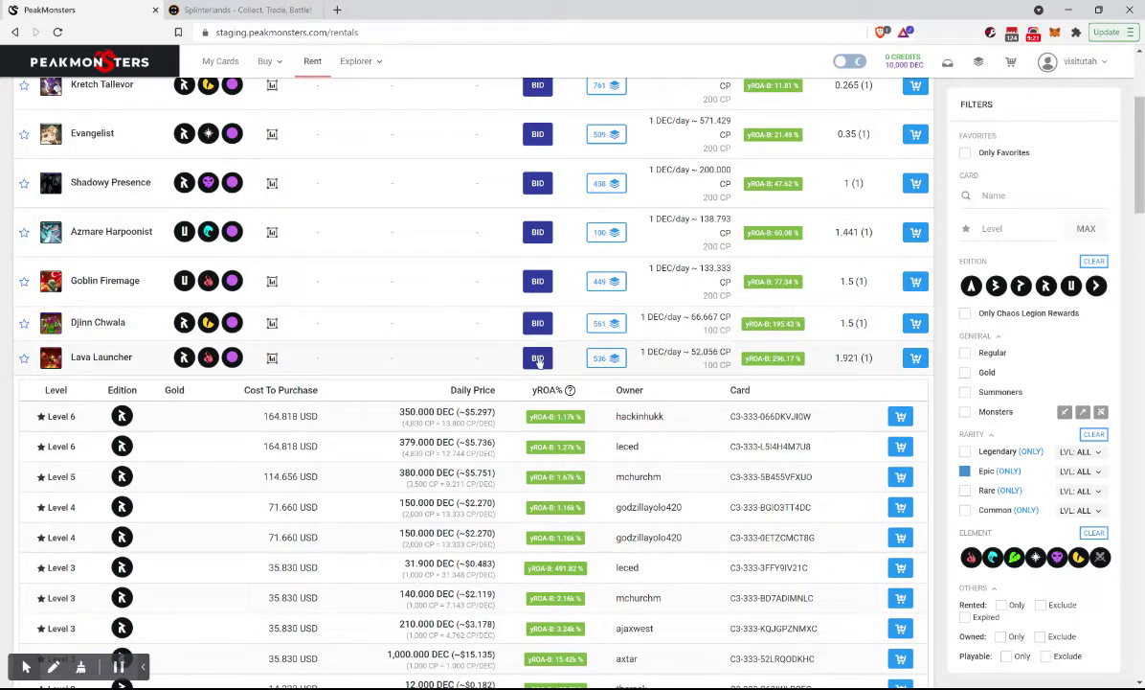
pyautogui.click(539, 359)
pyautogui.doubleClick(800, 379)
pyautogui.write('2')
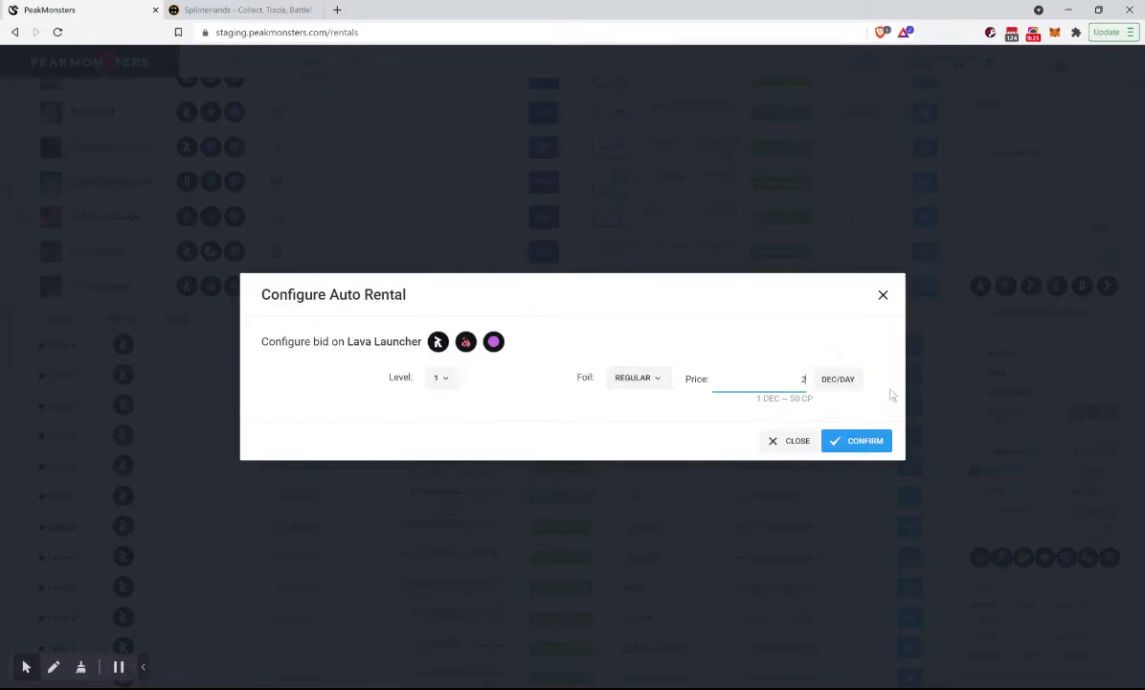
pyautogui.click(859, 437)
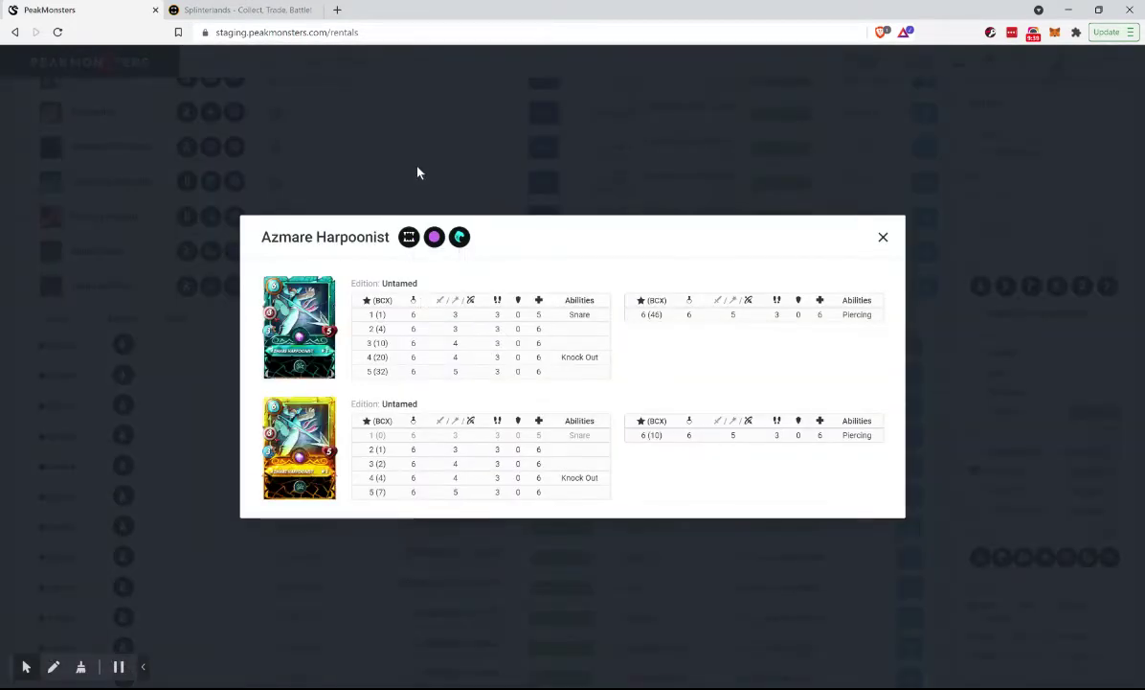
# Close Azmare Harpoonist's stats and bid 1.1 DEC/day on its level 1 regular-foil version
pyautogui.click(417, 172)
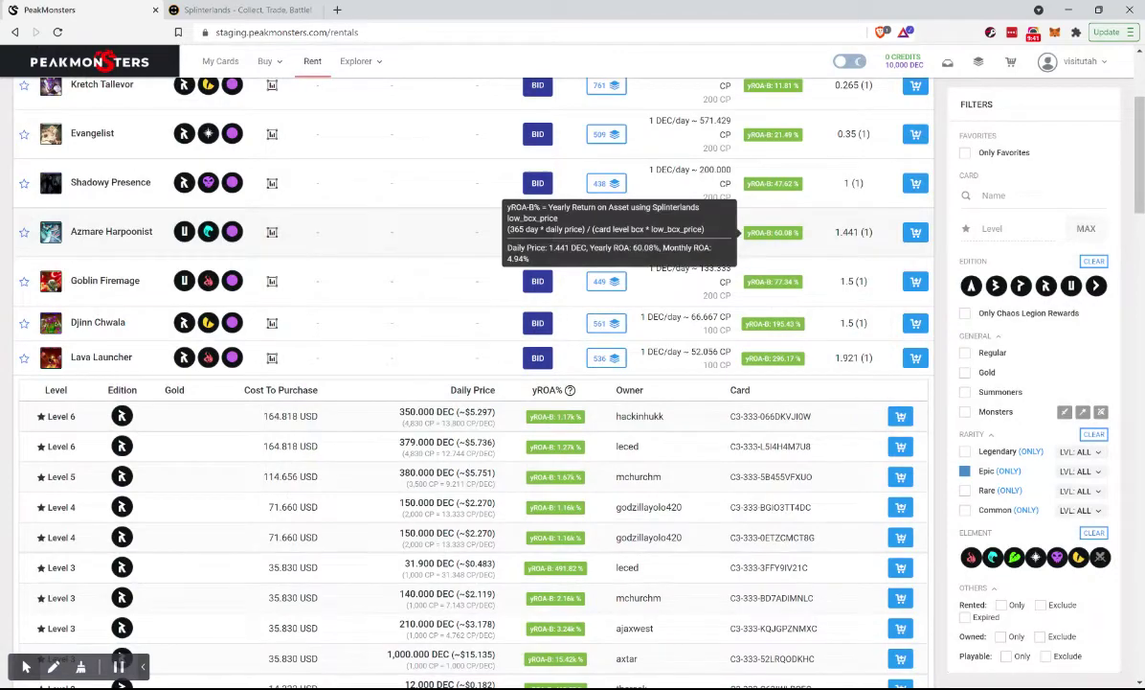
pyautogui.click(537, 232)
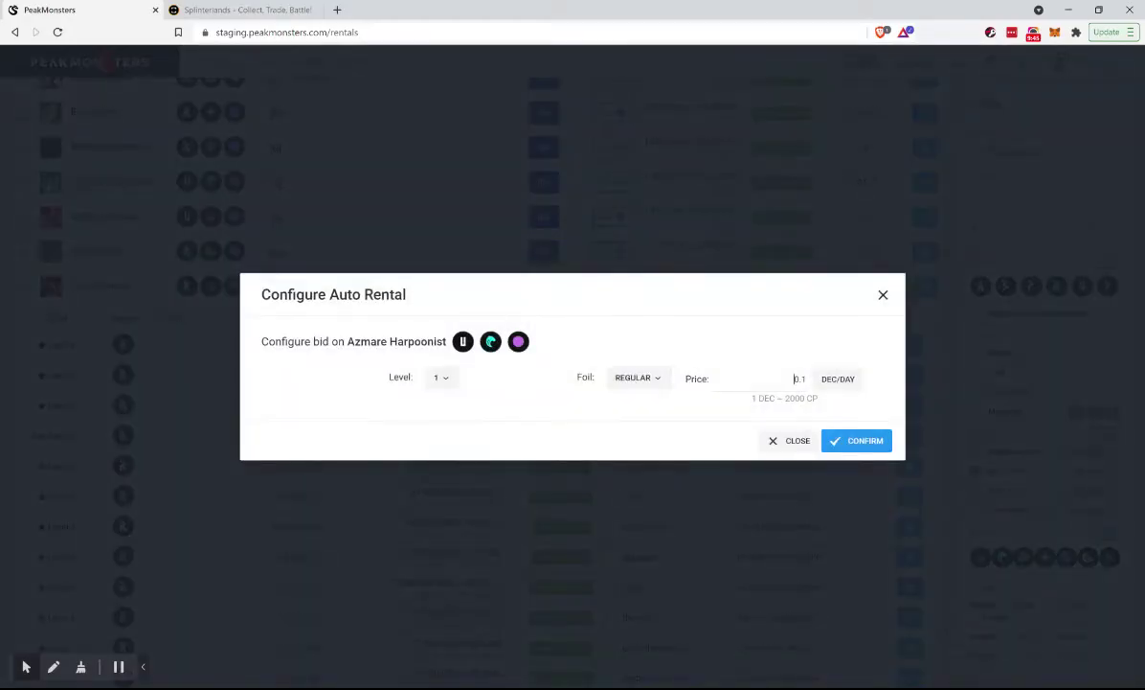
pyautogui.write('1.1')
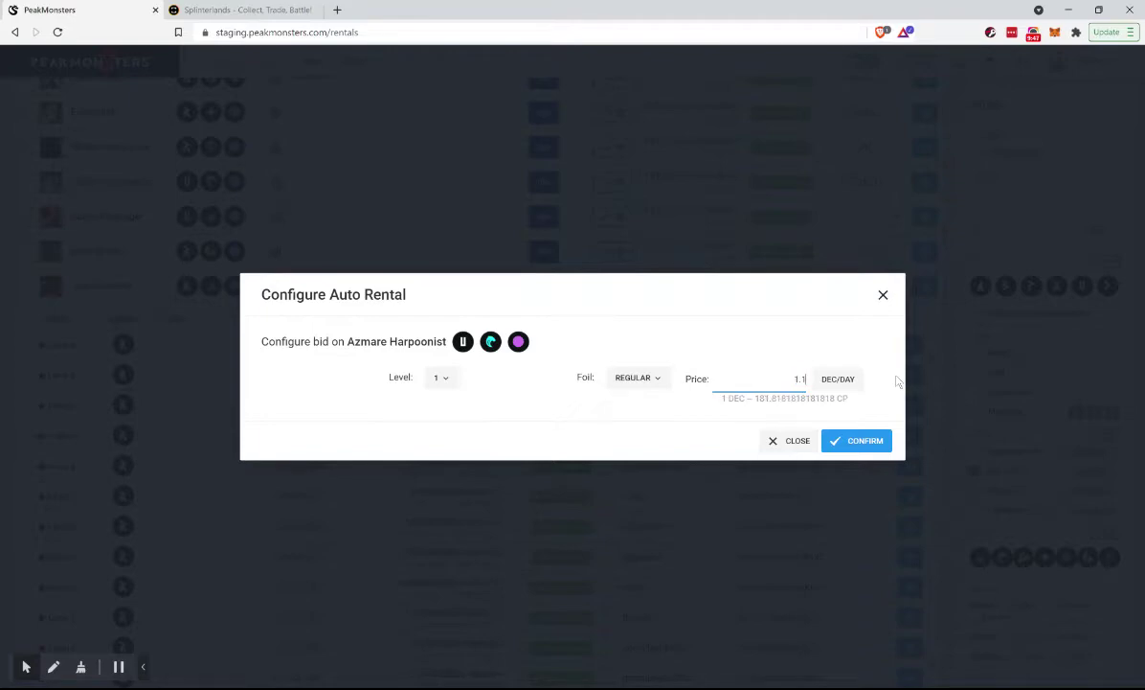
pyautogui.click(841, 443)
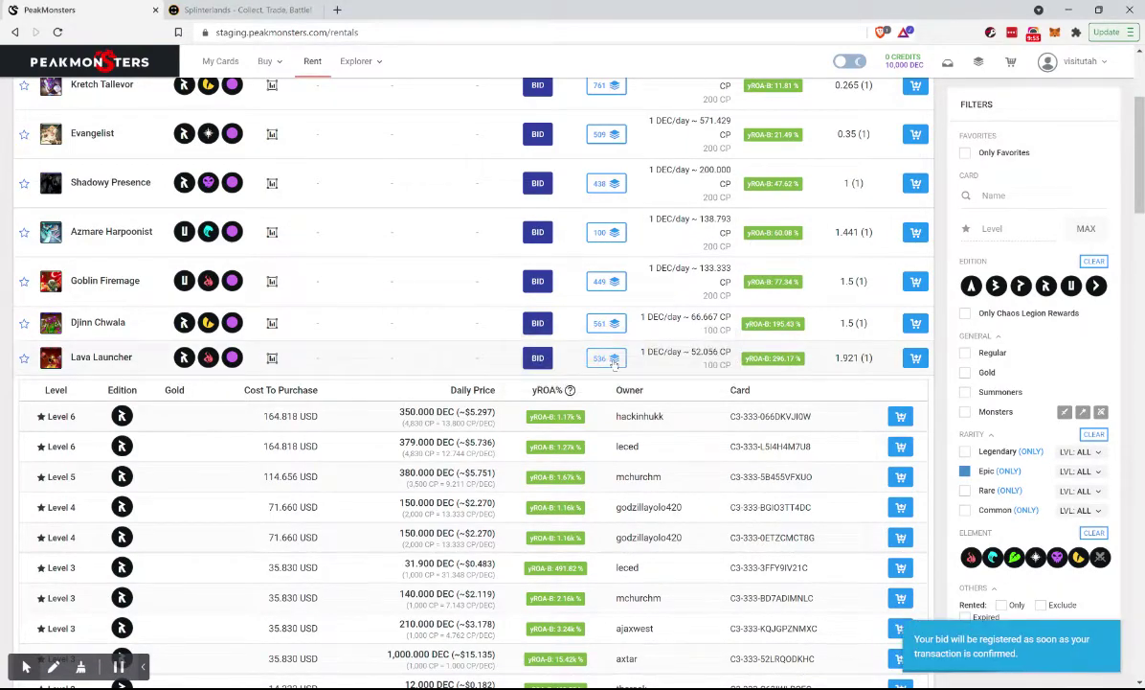
# Collapse Lava Launcher's listings and bid 1.5 DEC/day on the level 1 regular-foil Brownie
pyautogui.click(570, 345)
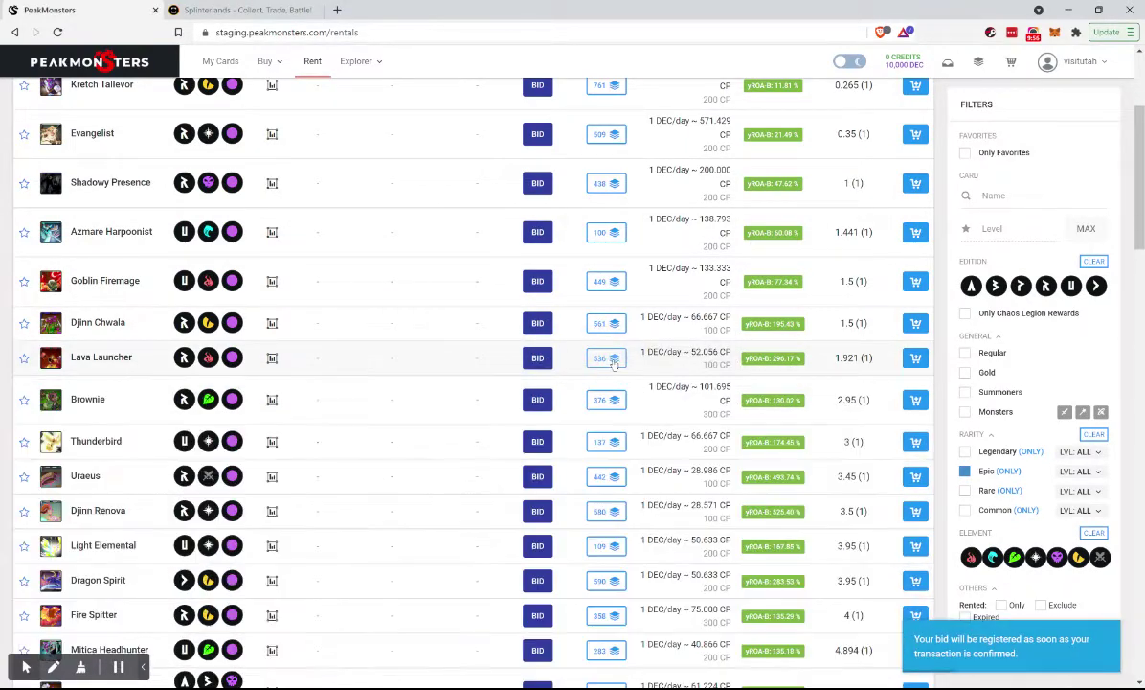
pyautogui.click(537, 403)
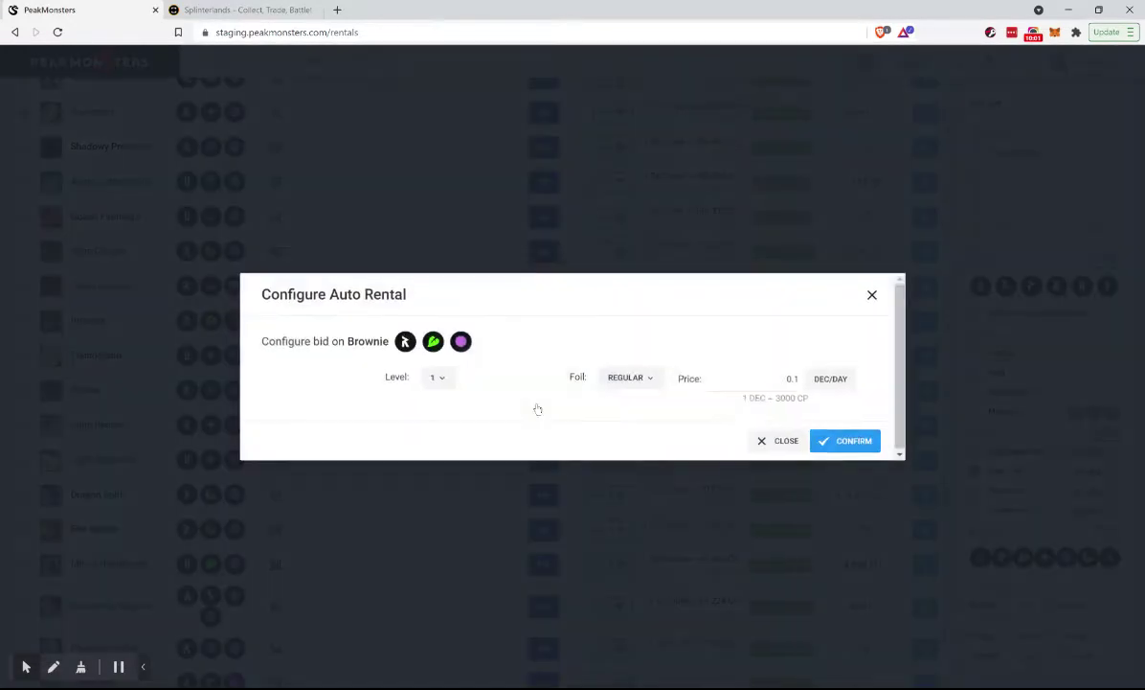
pyautogui.doubleClick(798, 379)
pyautogui.write('1')
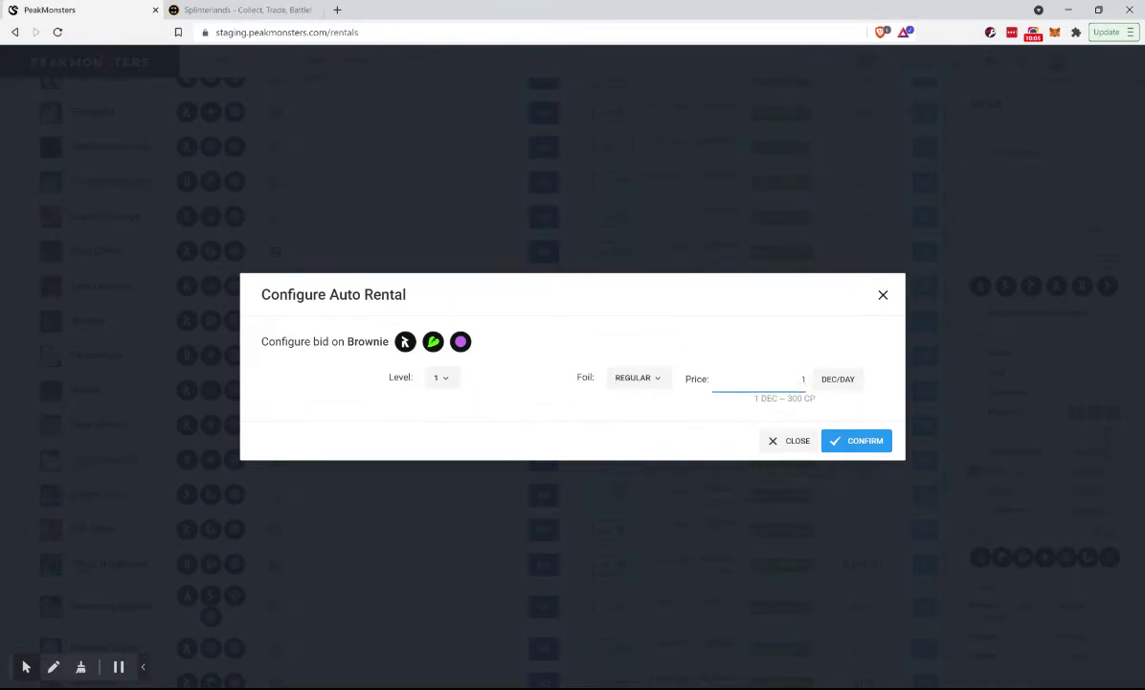
pyautogui.press('BackSpace')
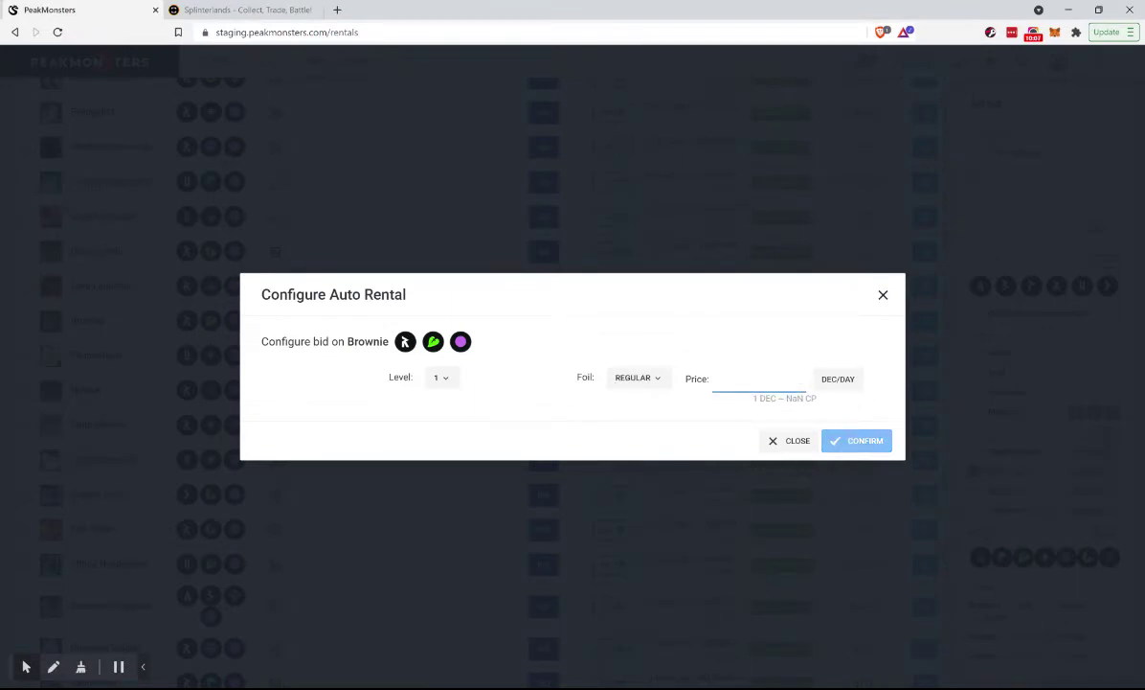
pyautogui.write('1.5')
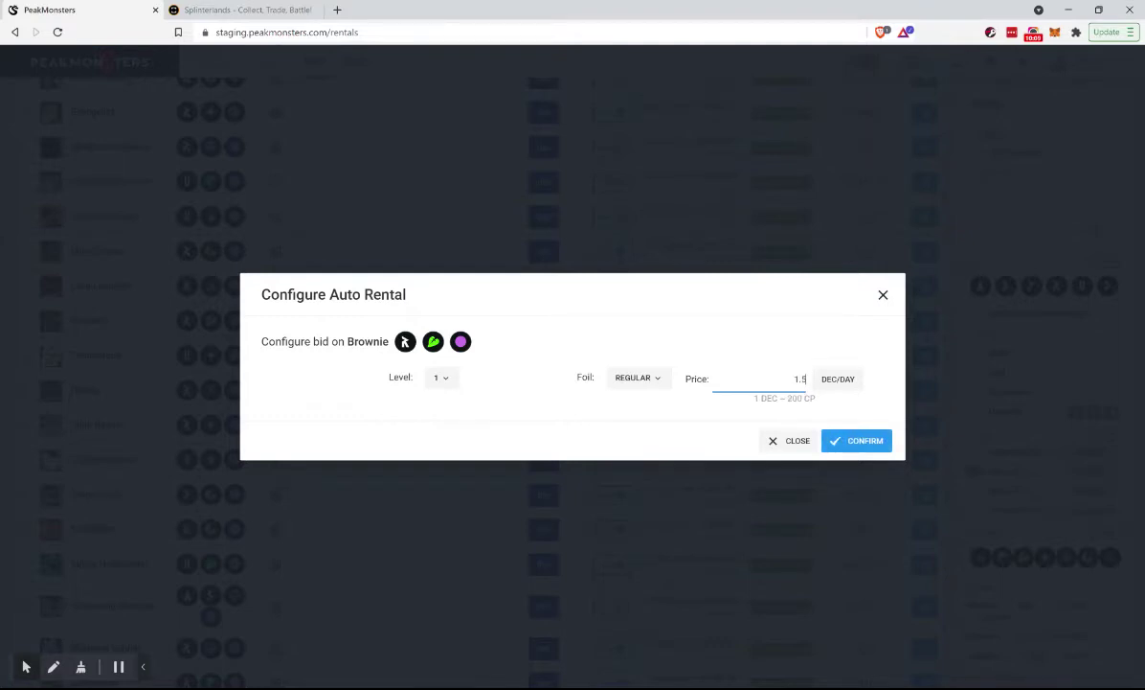
pyautogui.click(868, 441)
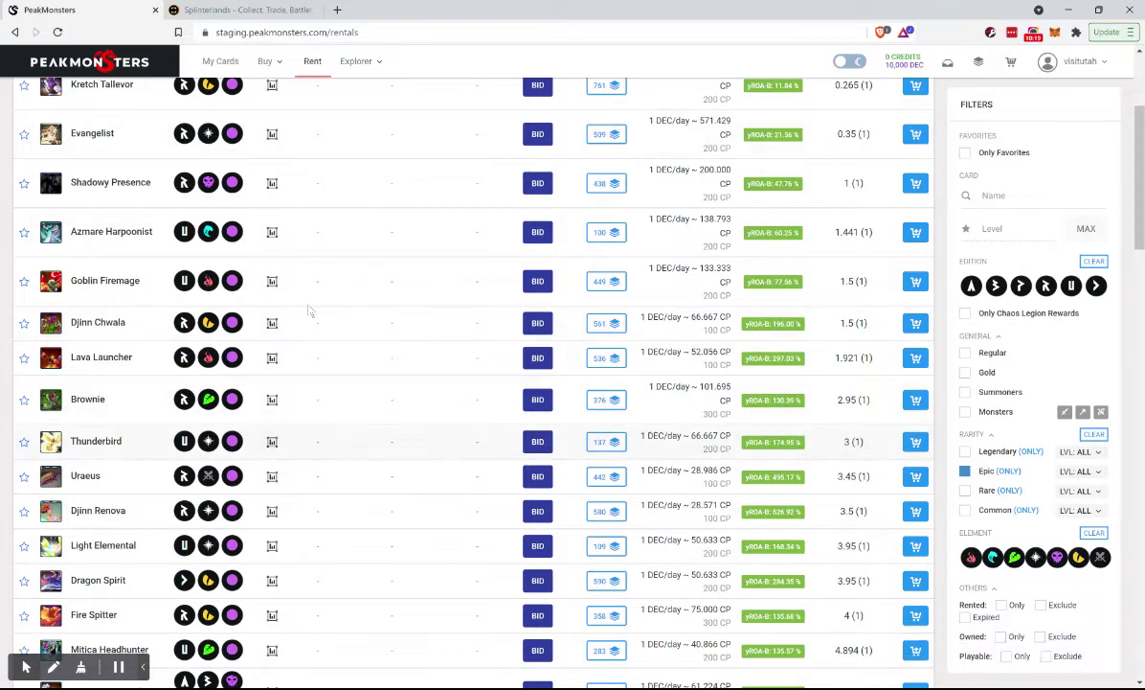
# Check Mitica Headhunter's stats and bid 3 DEC/day on its level 1 regular-foil version
pyautogui.scroll(-2, 271, 510)
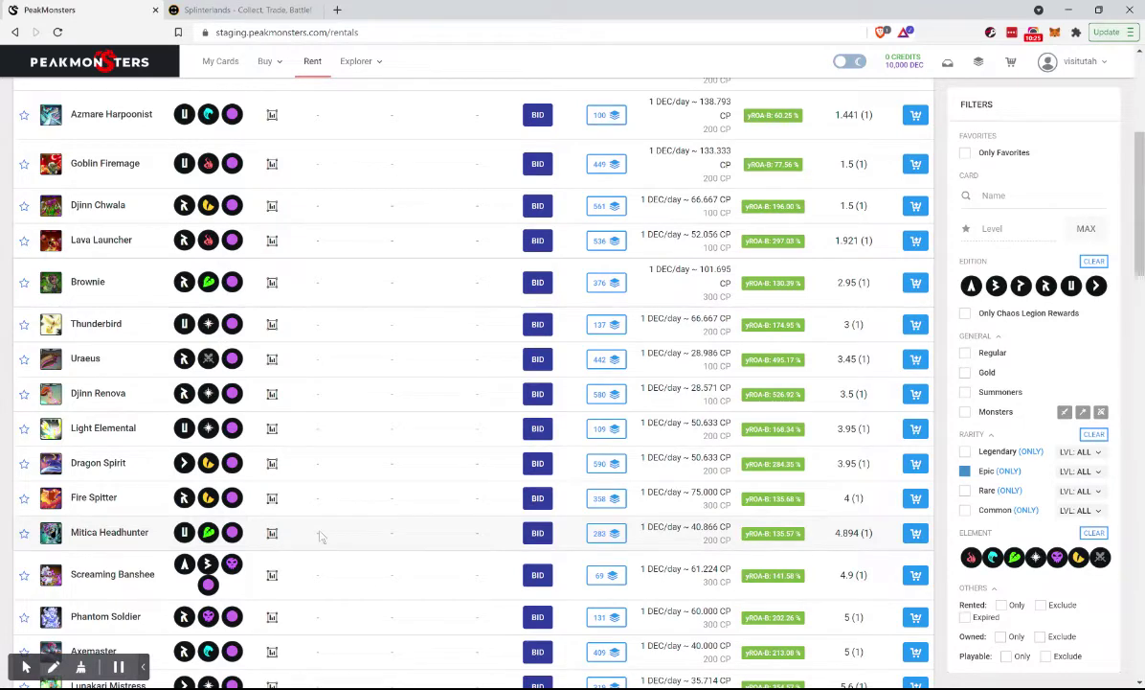
pyautogui.click(272, 533)
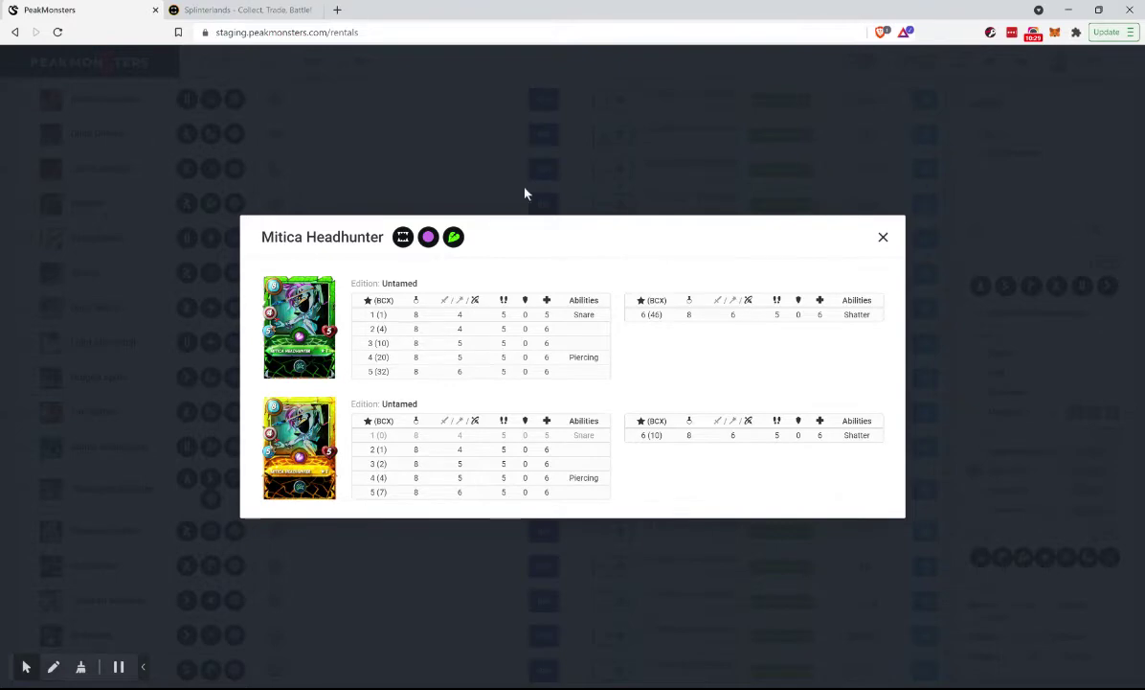
pyautogui.click(526, 183)
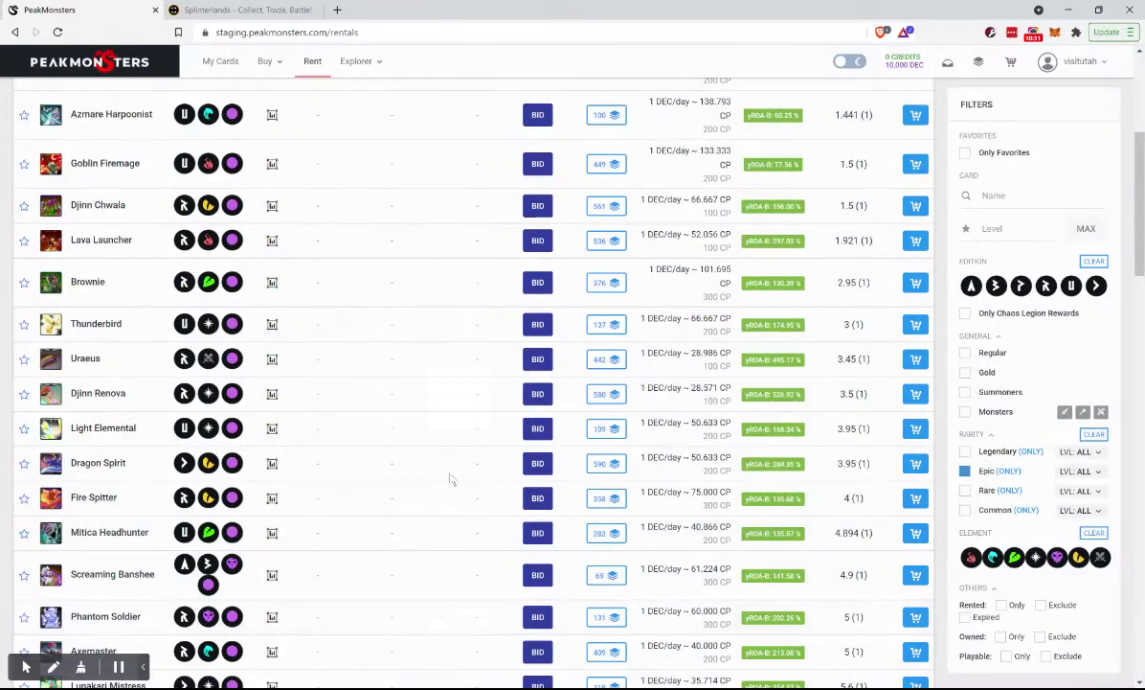
pyautogui.click(538, 534)
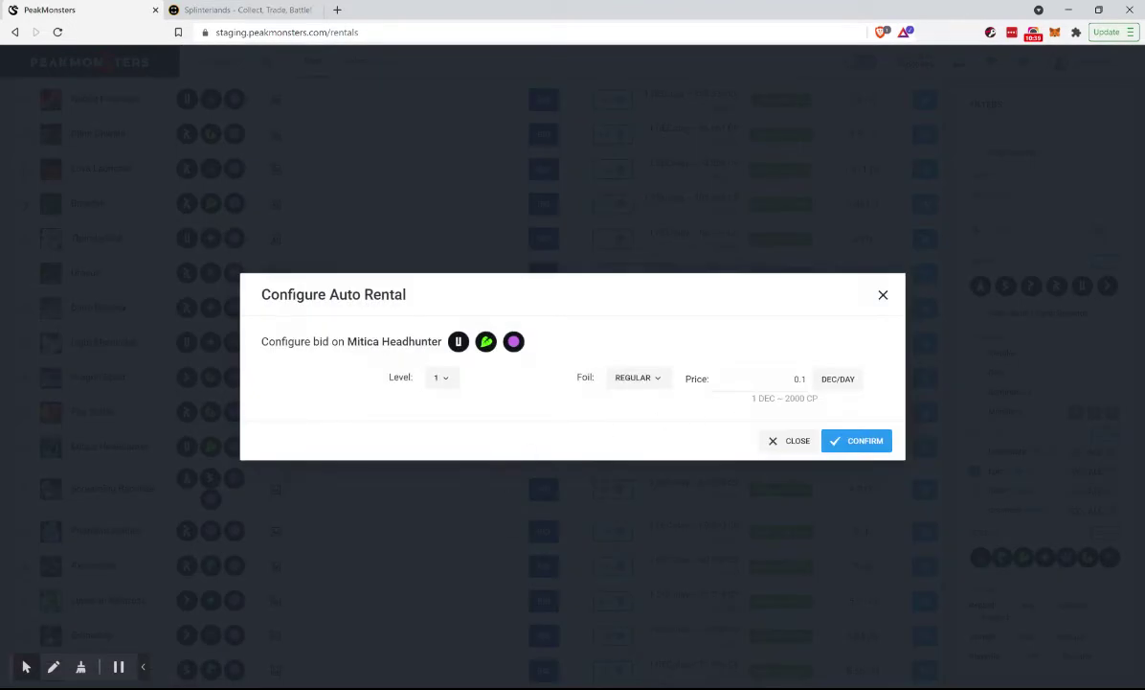
pyautogui.write('3')
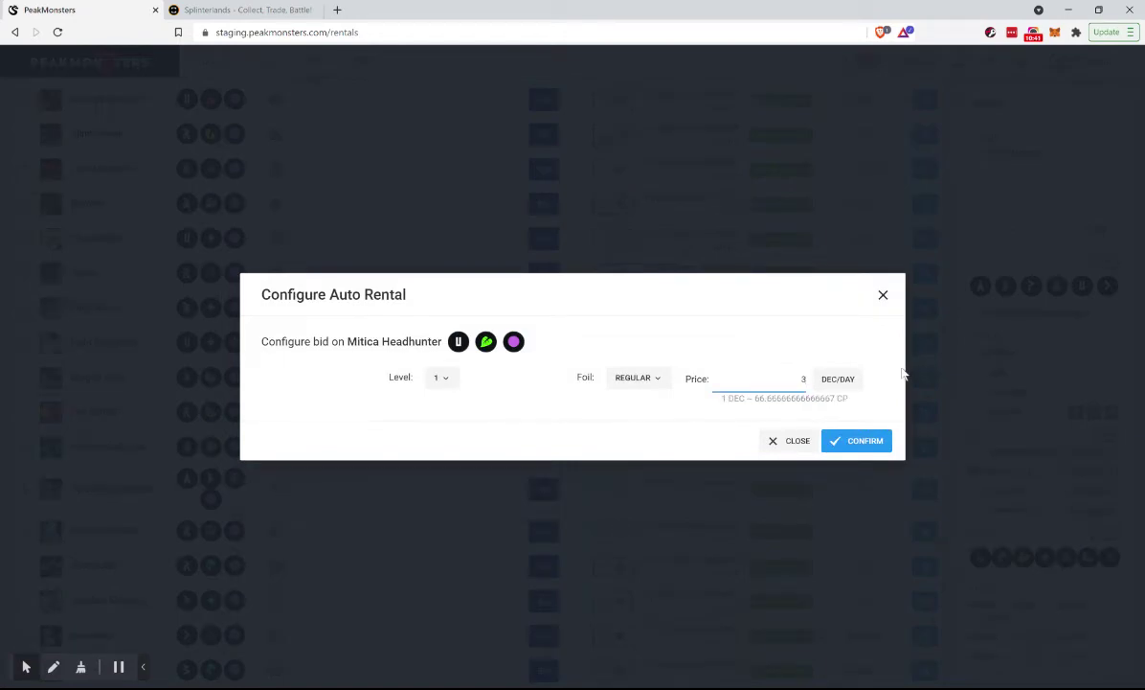
pyautogui.click(836, 439)
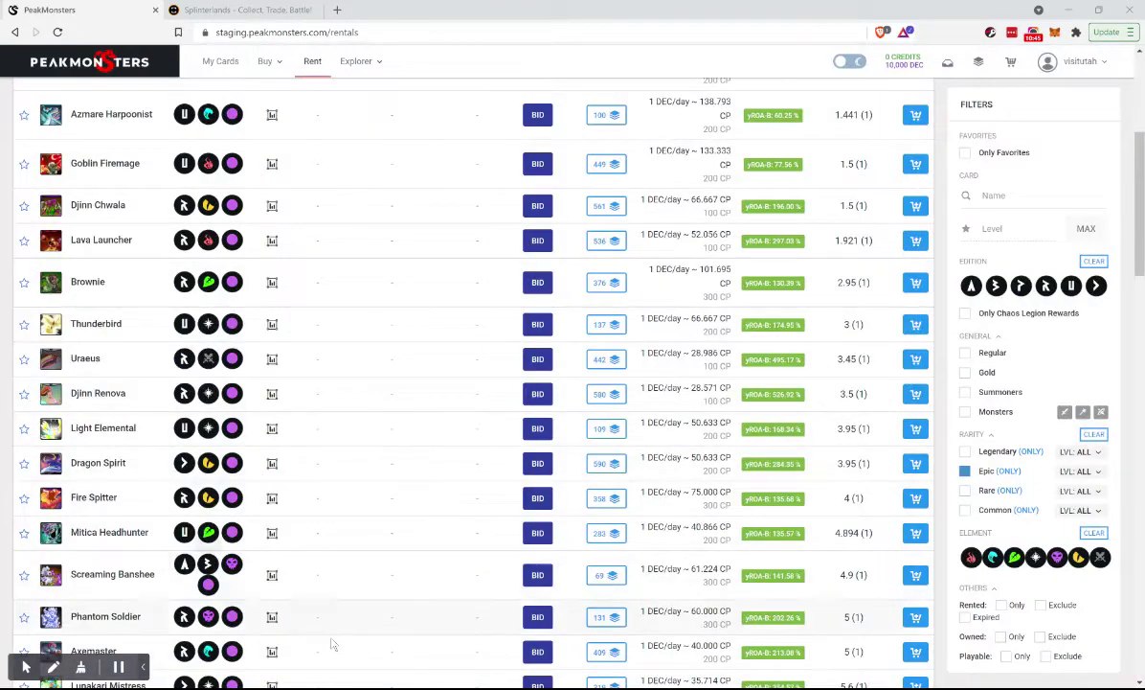
# Check Axemaster's stats and abilities and bid 3 DEC/day on its level 1 regular-foil version
pyautogui.scroll(-1, 333, 647)
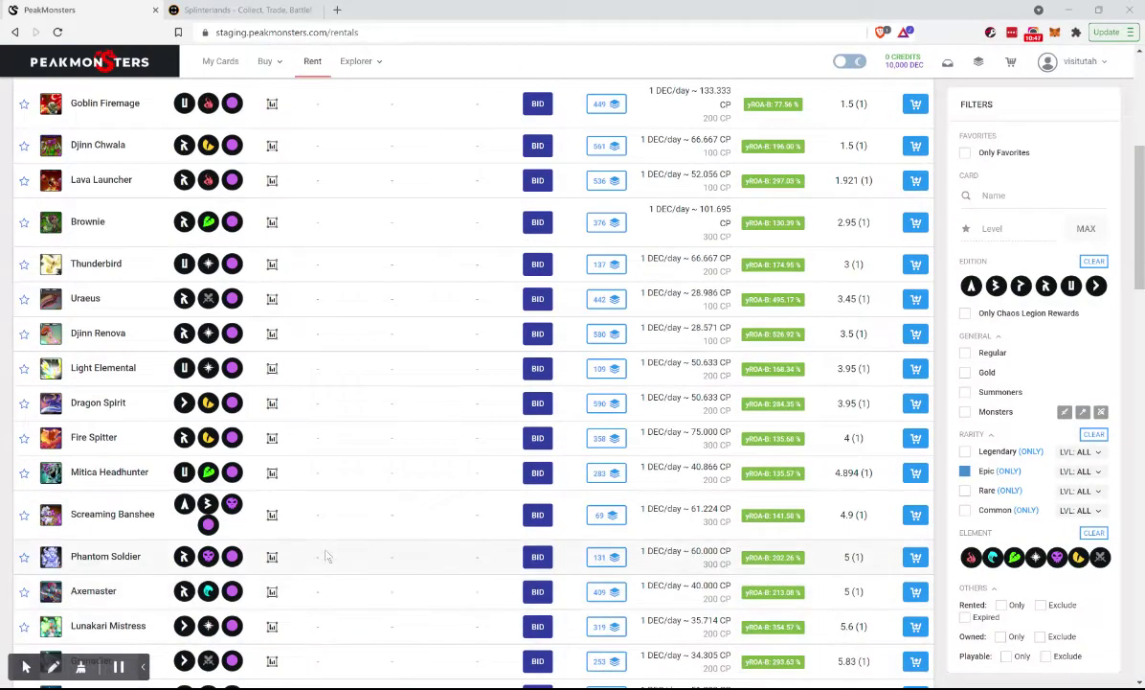
pyautogui.scroll(-2, 325, 556)
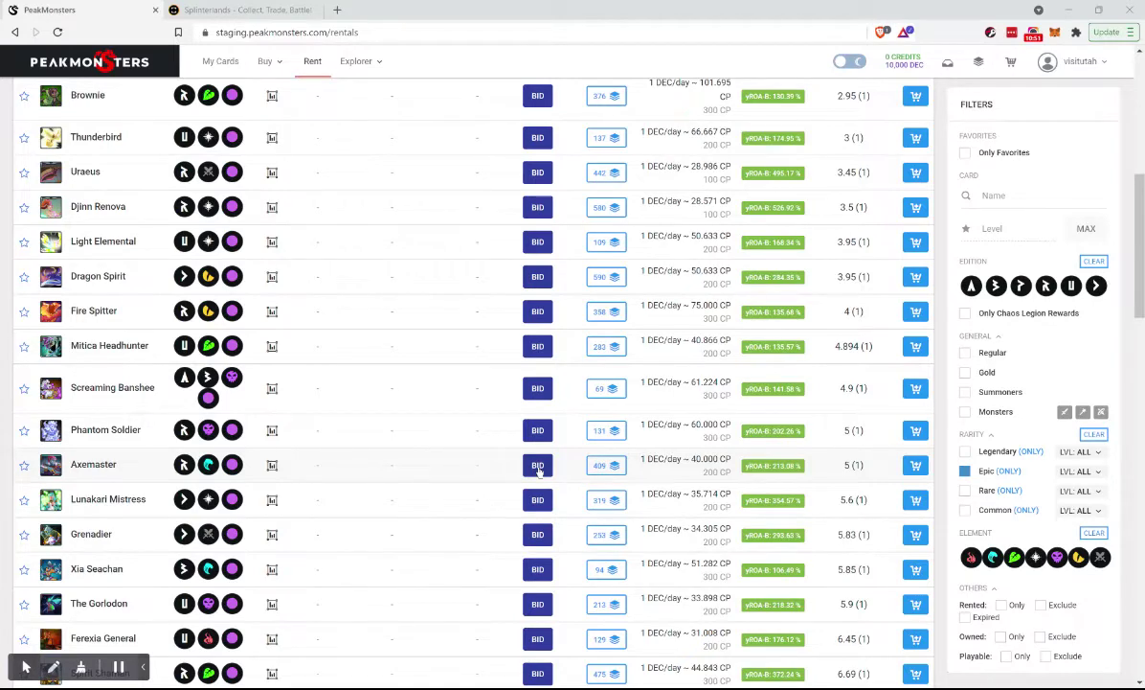
pyautogui.click(272, 466)
pyautogui.scroll(-1, 272, 470)
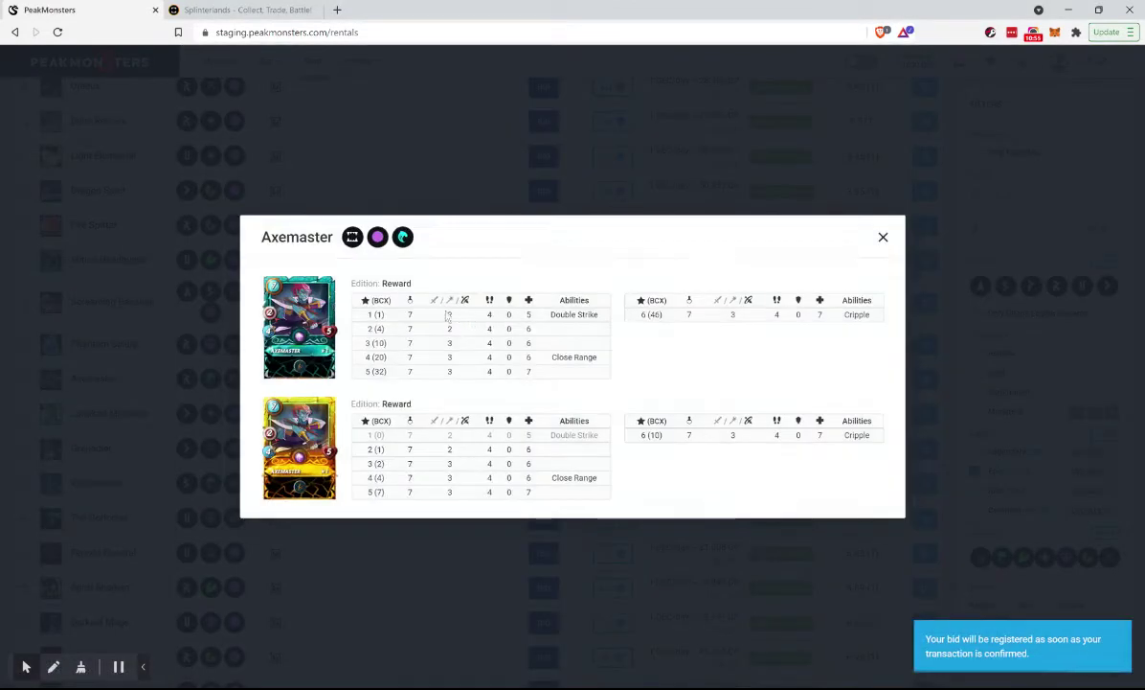
pyautogui.click(465, 203)
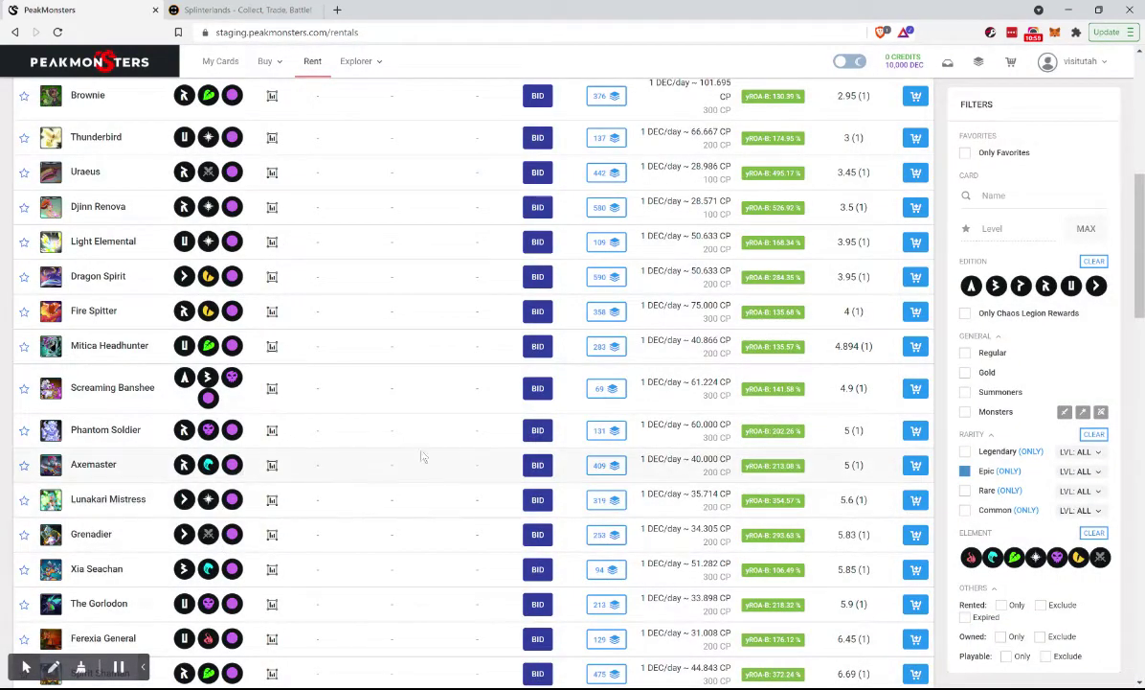
pyautogui.click(538, 464)
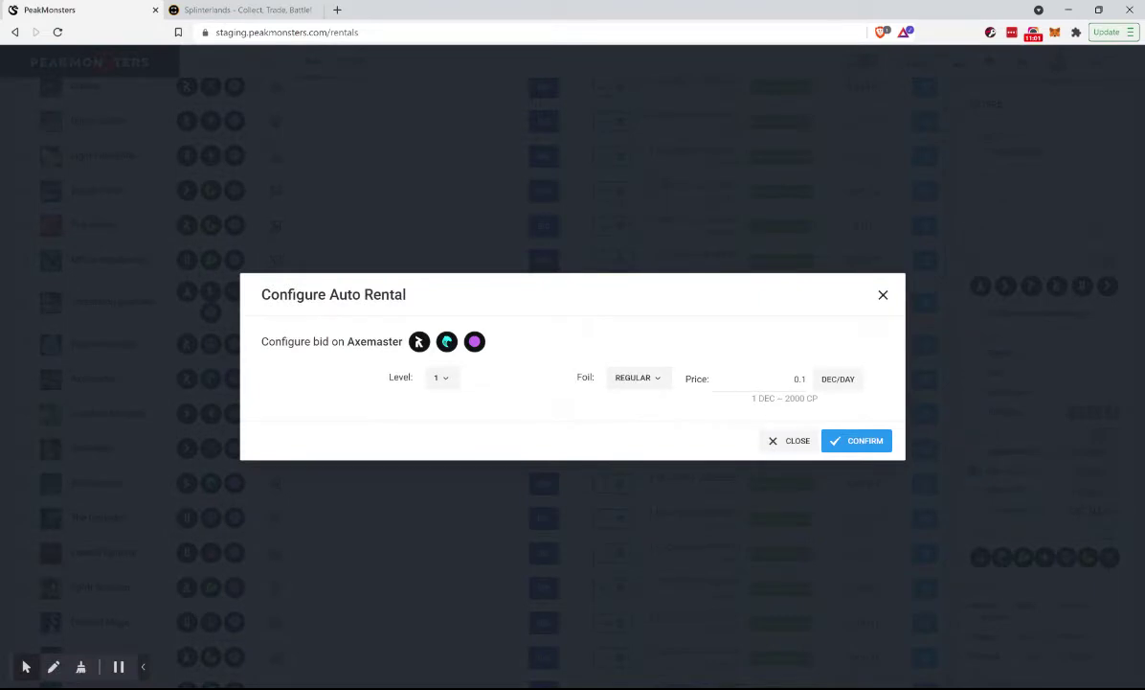
pyautogui.doubleClick(797, 379)
pyautogui.write('3')
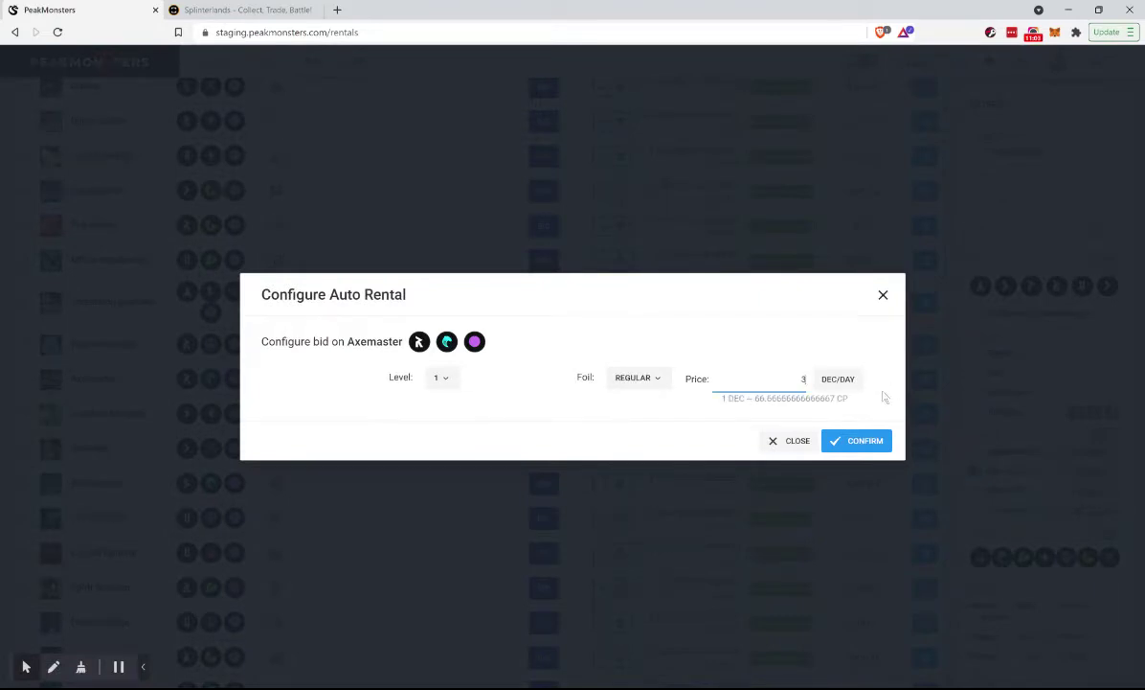
pyautogui.click(850, 446)
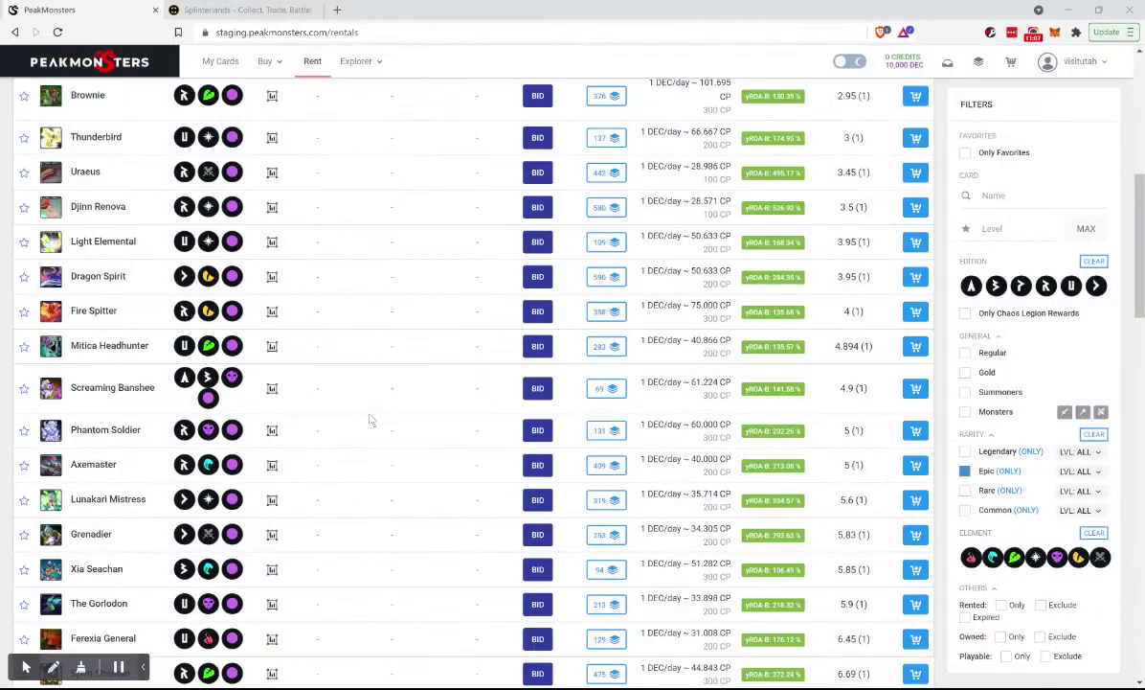
# Review the low prices of the Epic cards in the rental list and examine Lunakari Mistress's stats and abilities
pyautogui.scroll(-1, 328, 527)
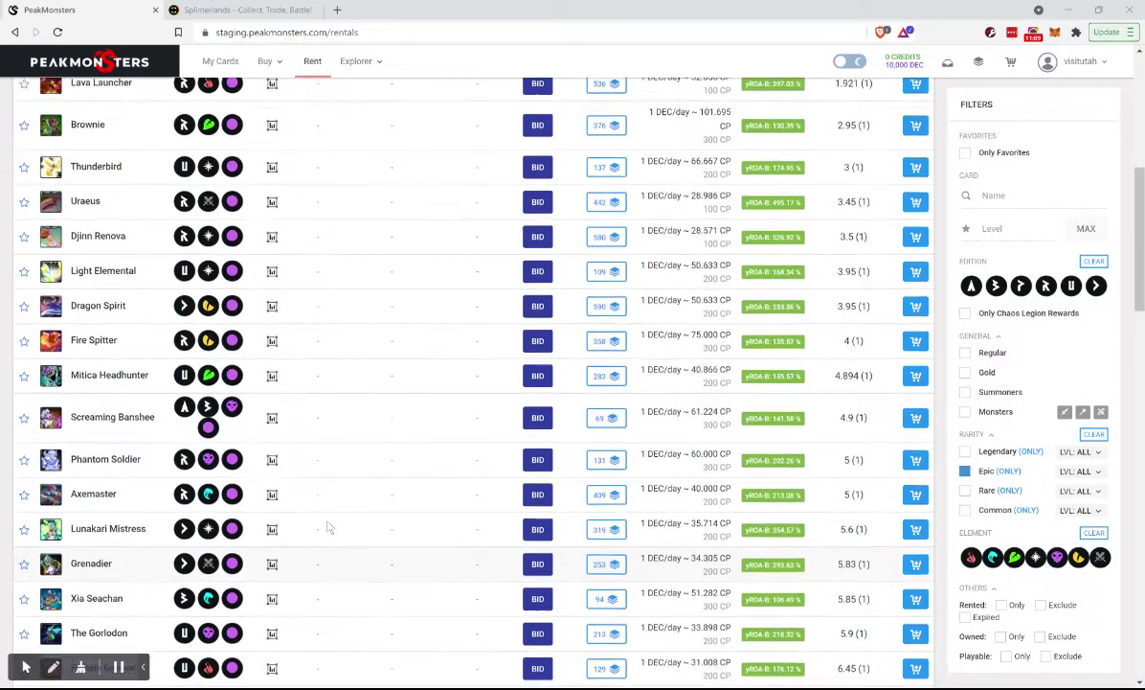
pyautogui.scroll(-1, 328, 527)
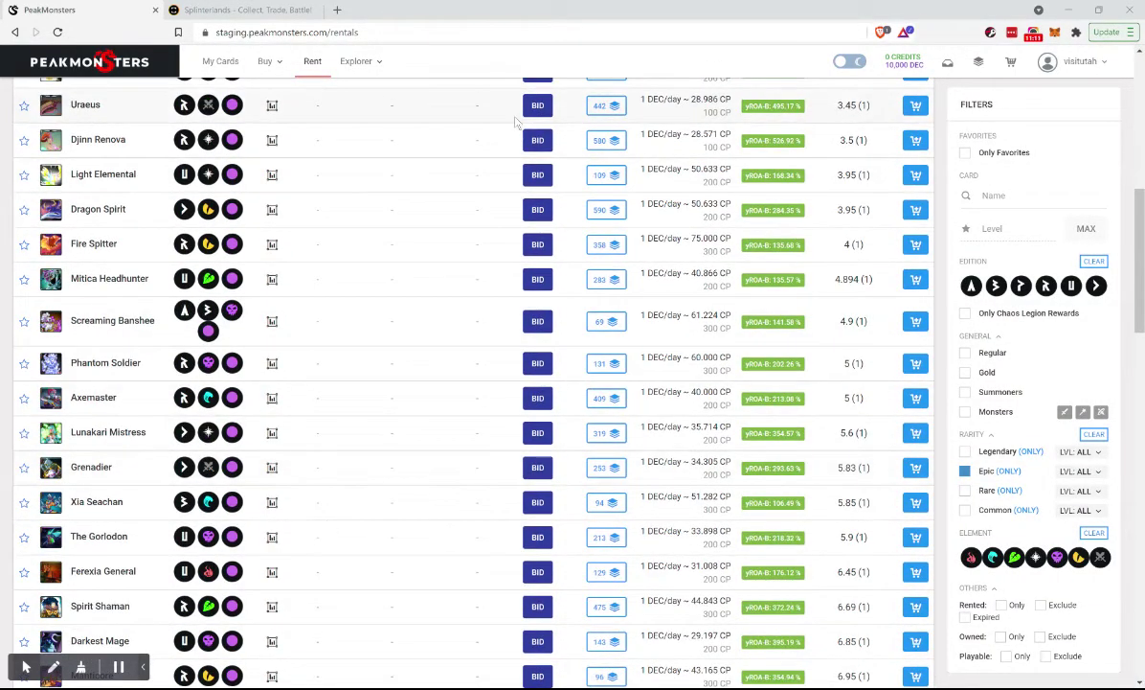
pyautogui.scroll(5, 575, 192)
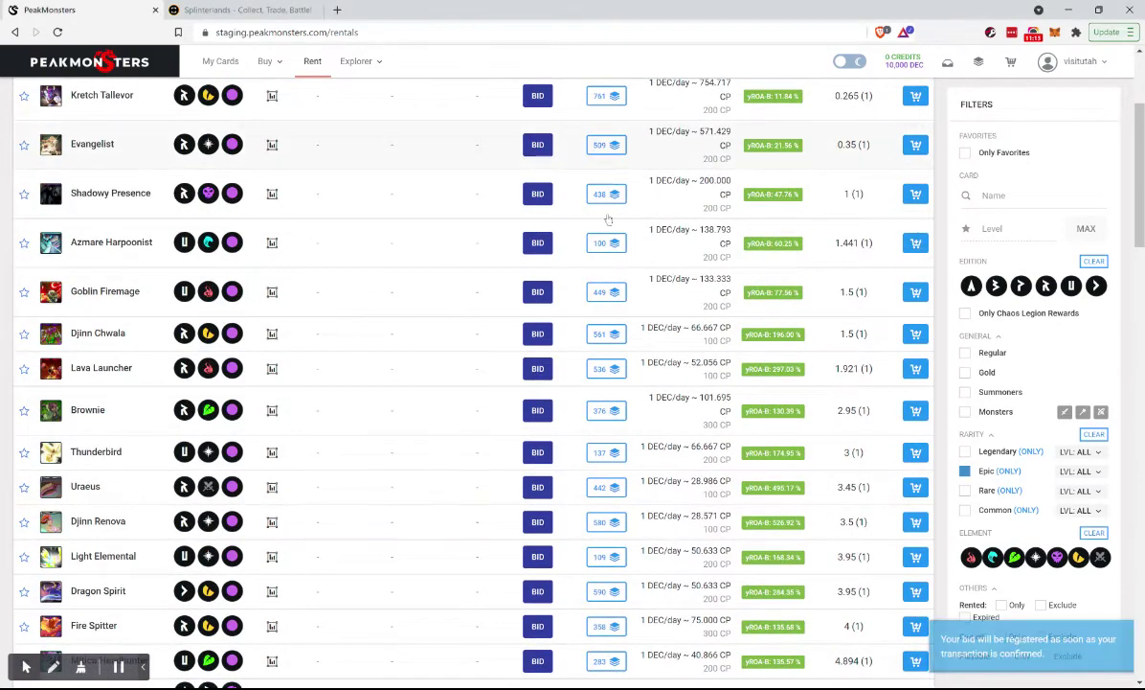
pyautogui.scroll(2, 1026, 261)
pyautogui.click(1035, 292)
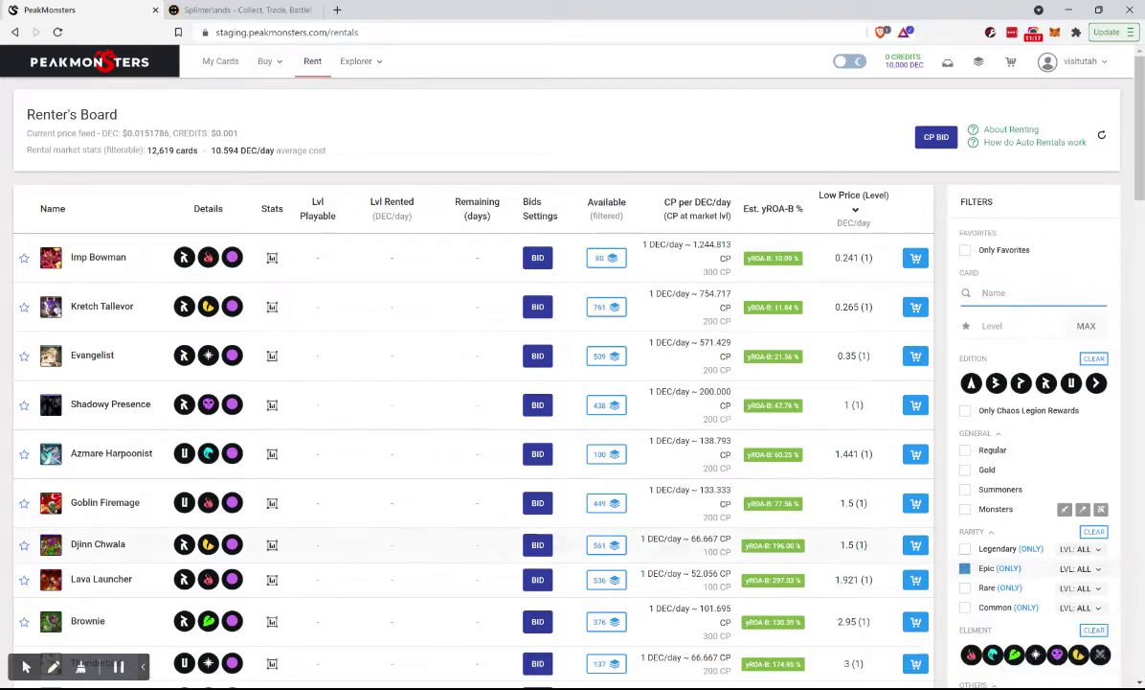
pyautogui.scroll(-3, 592, 507)
pyautogui.scroll(-2, 591, 506)
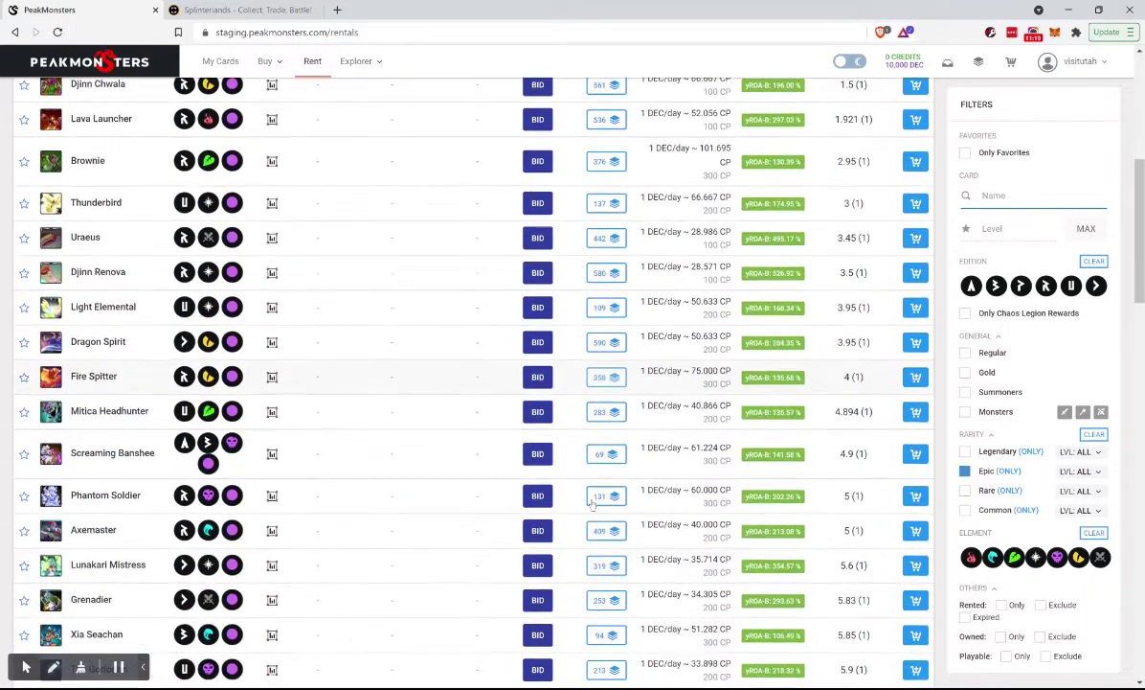
pyautogui.scroll(-2, 307, 558)
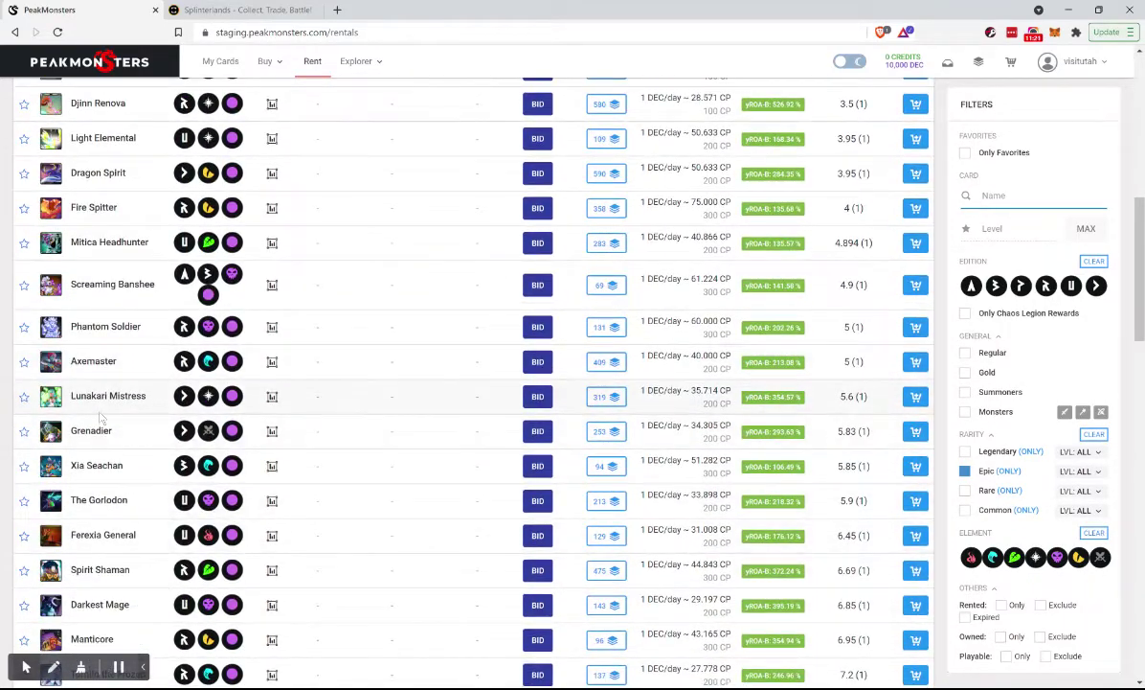
pyautogui.click(272, 396)
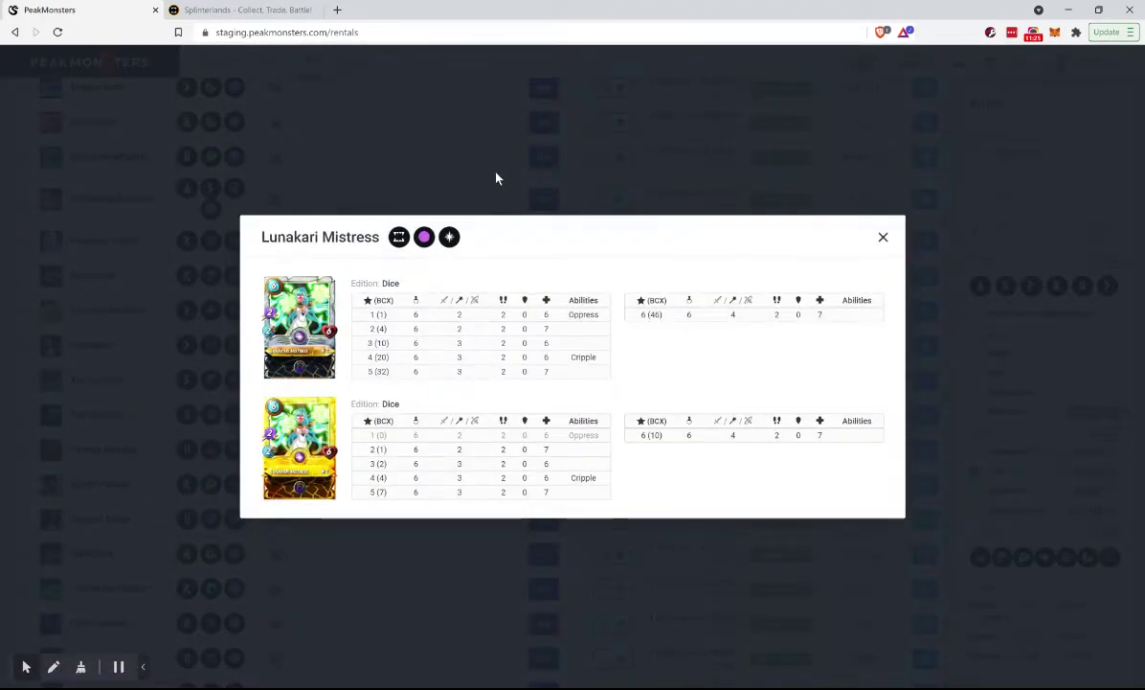
pyautogui.click(497, 176)
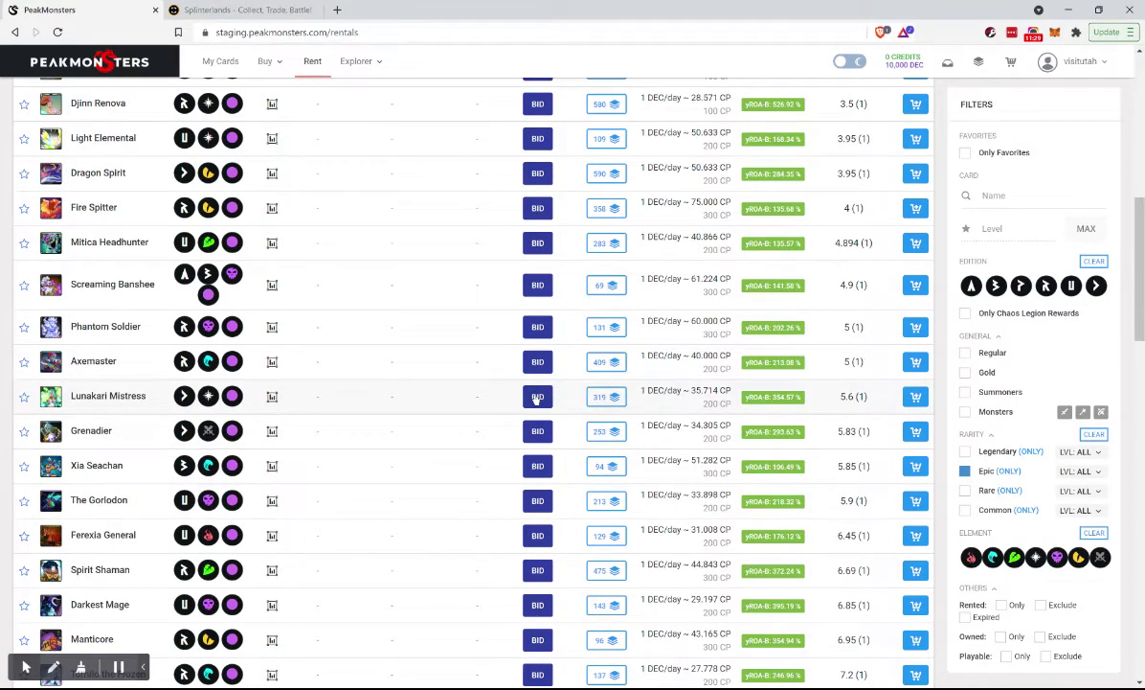
# Bid 3 DEC/day on the level 1 regular-foil Lunakari Mistress
pyautogui.click(536, 397)
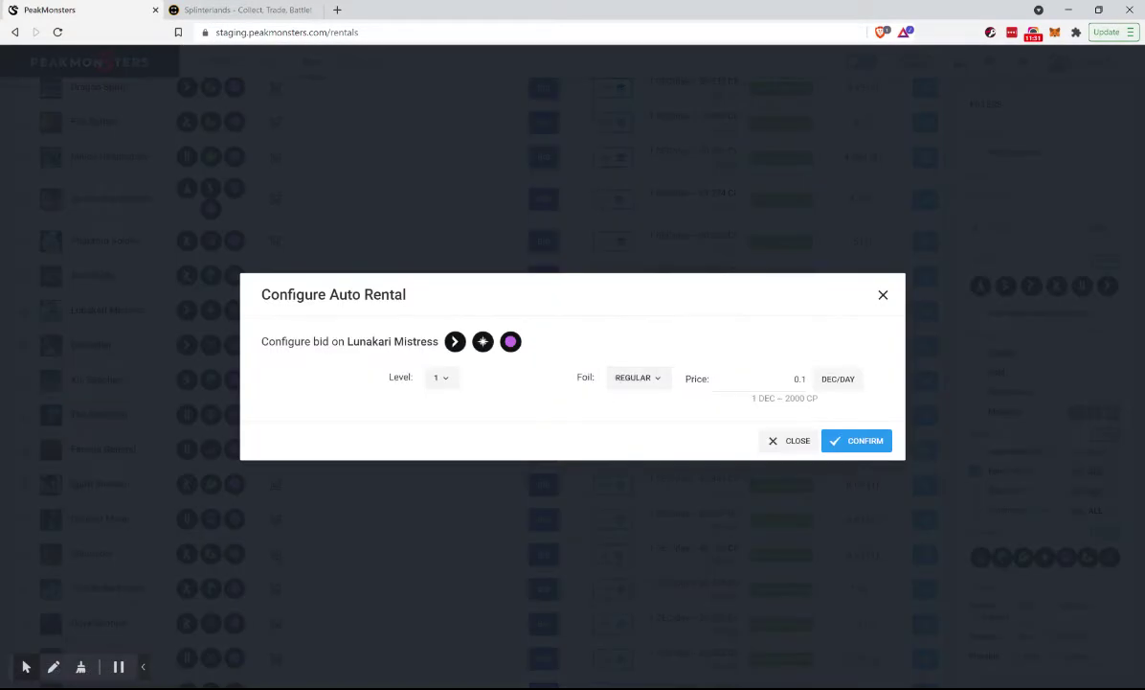
pyautogui.click(799, 378)
pyautogui.write('3')
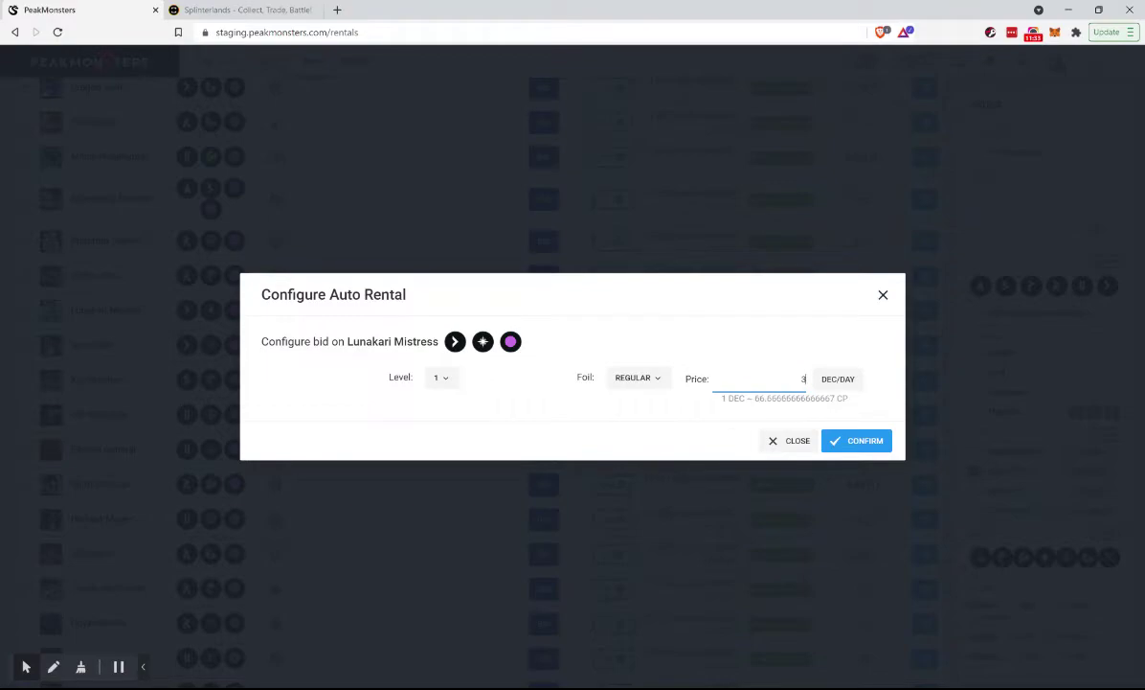
pyautogui.click(833, 443)
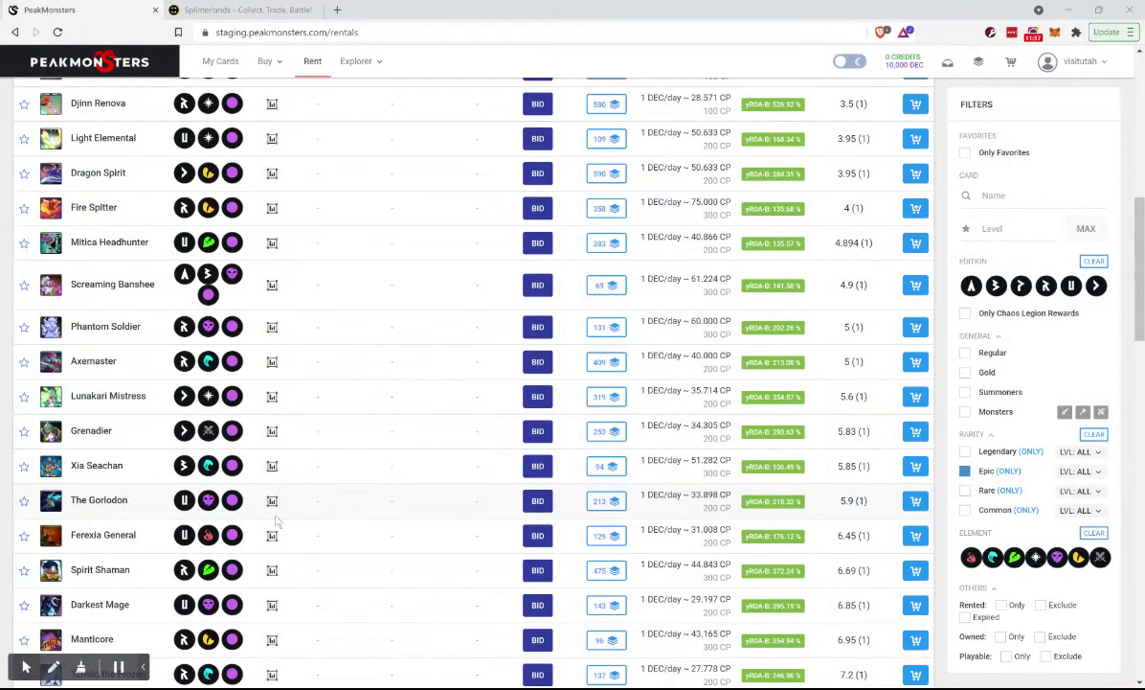
# Check Torhilo the Frozen's stats and bid 4 DEC/day on its level 1 regular-foil version
pyautogui.scroll(-1, 276, 522)
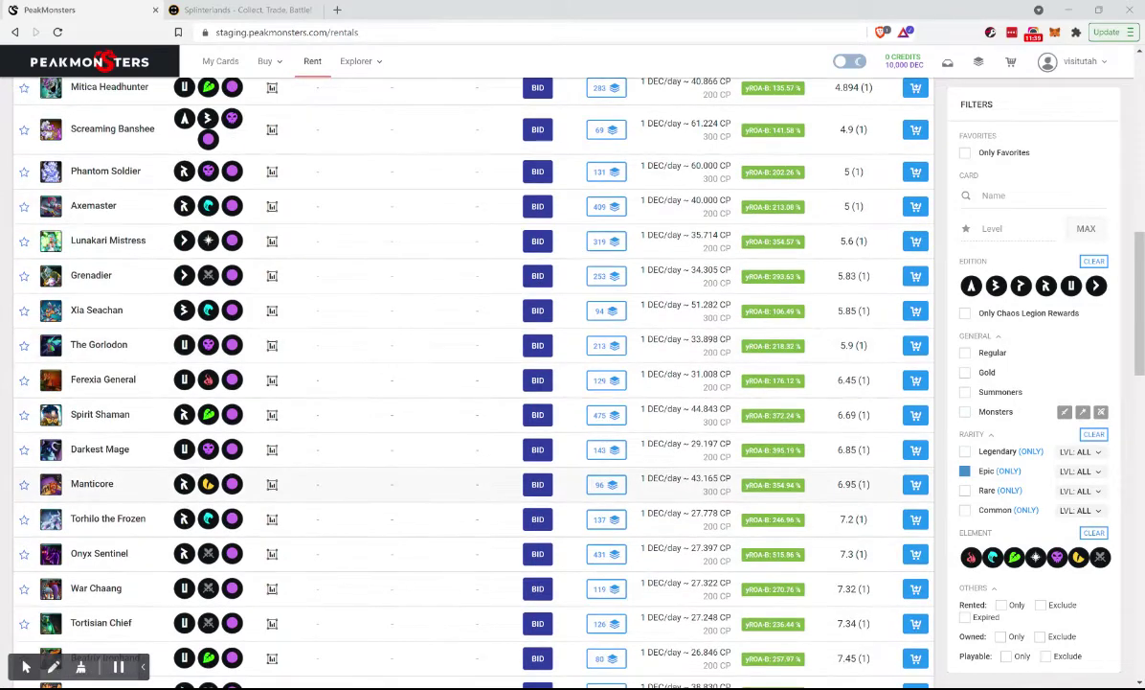
pyautogui.scroll(-1, 103, 573)
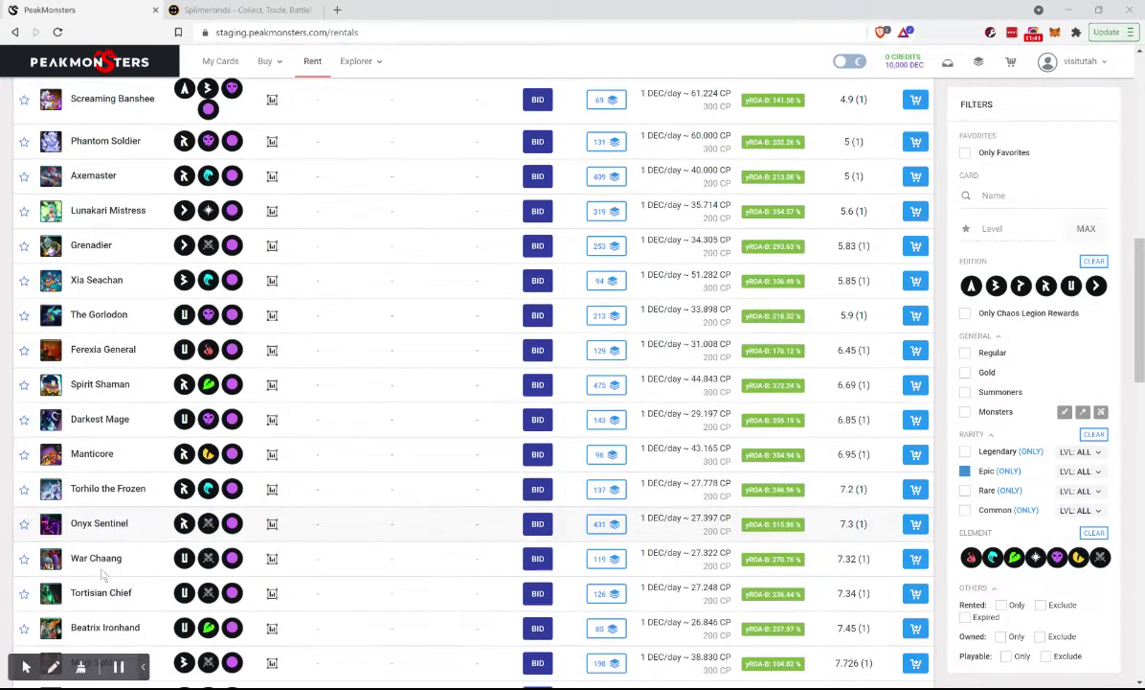
pyautogui.click(272, 488)
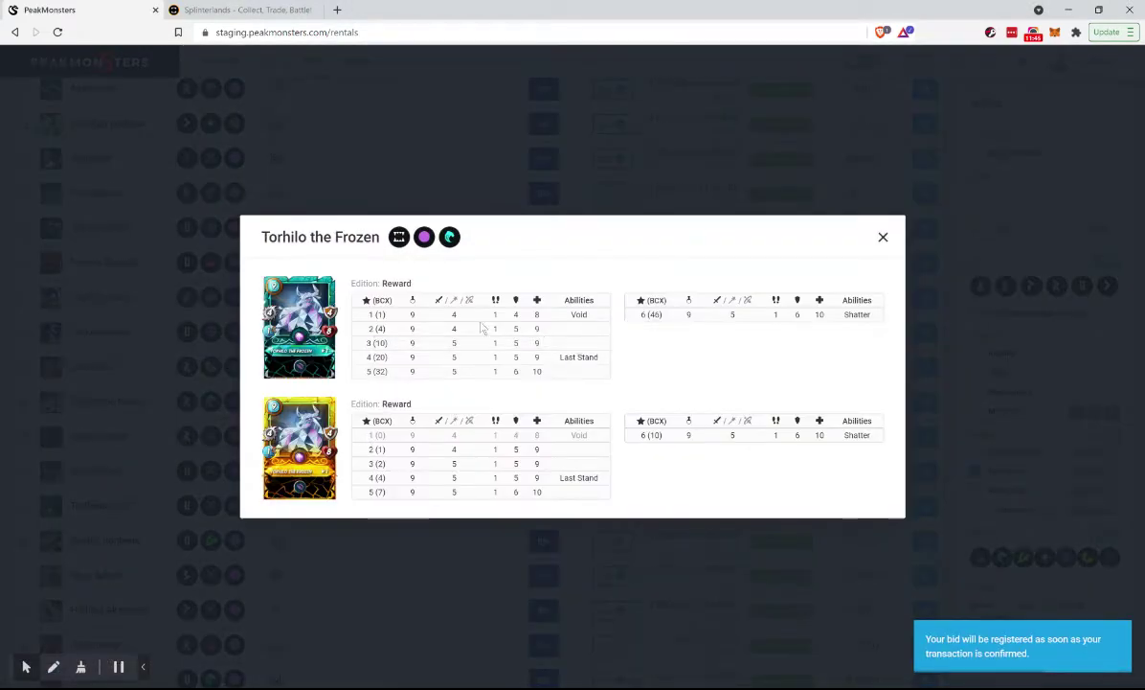
pyautogui.click(506, 159)
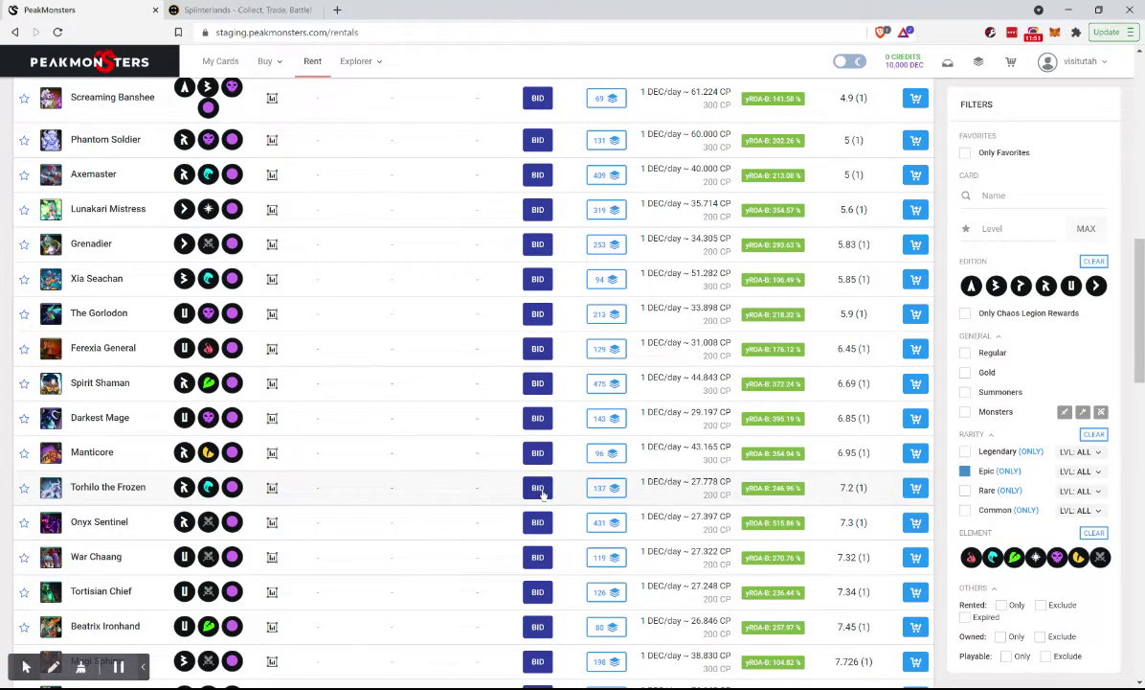
pyautogui.click(540, 490)
pyautogui.write('4')
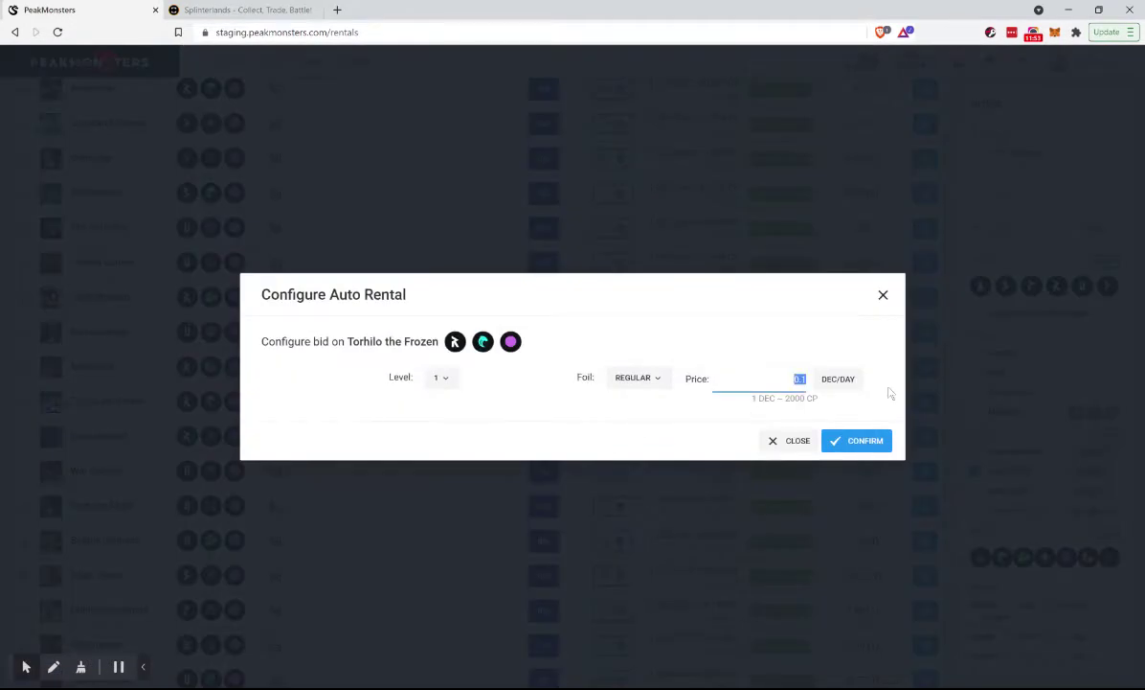
pyautogui.click(862, 440)
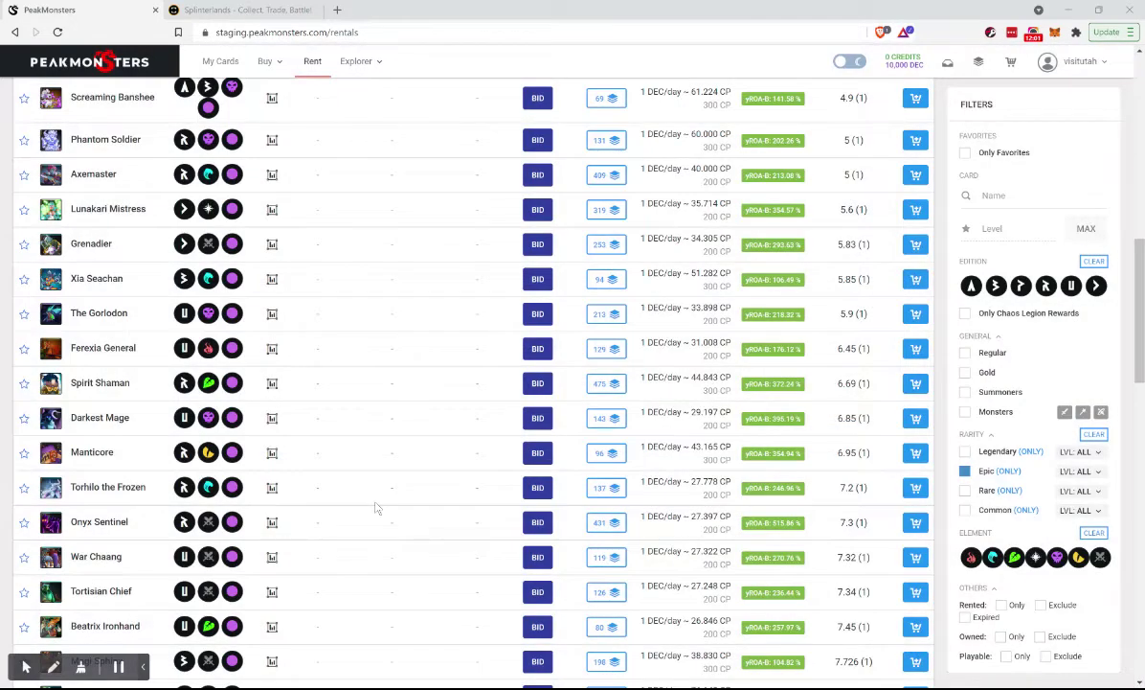
# Find Lobstradamus among the Epic rentals and place an auto rental bid of 4 DEC/day on it
pyautogui.scroll(-3, 377, 507)
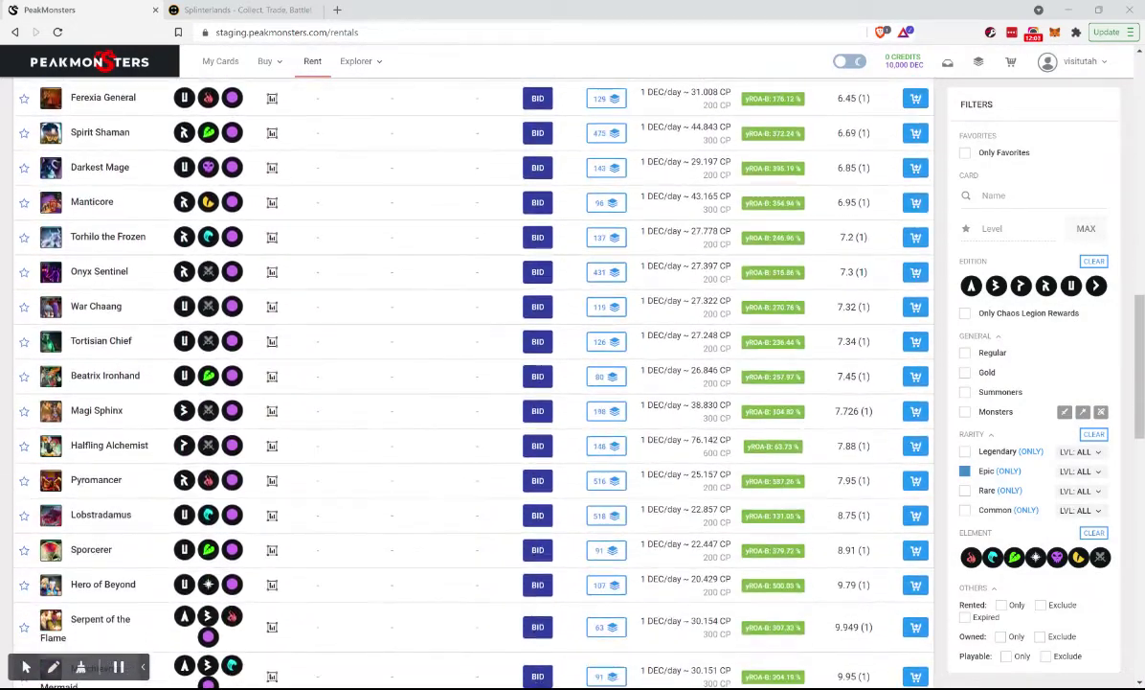
pyautogui.scroll(-1, 291, 490)
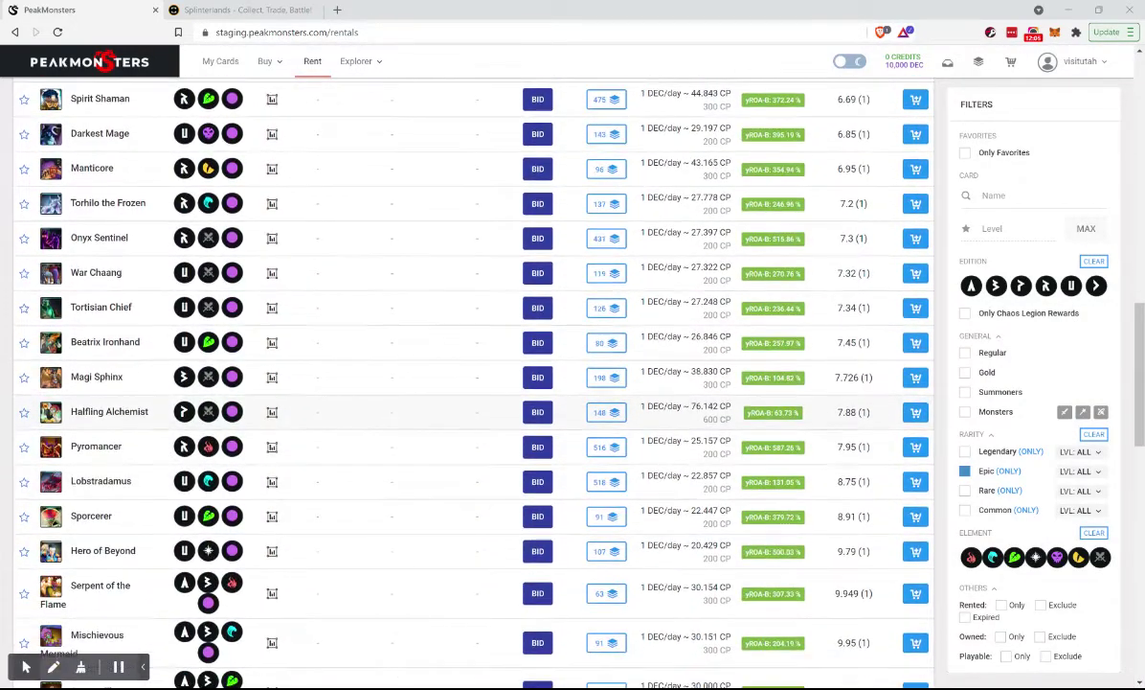
pyautogui.click(532, 487)
pyautogui.moveTo(794, 378); pyautogui.dragTo(838, 397)
pyautogui.write('4')
pyautogui.press('Return')
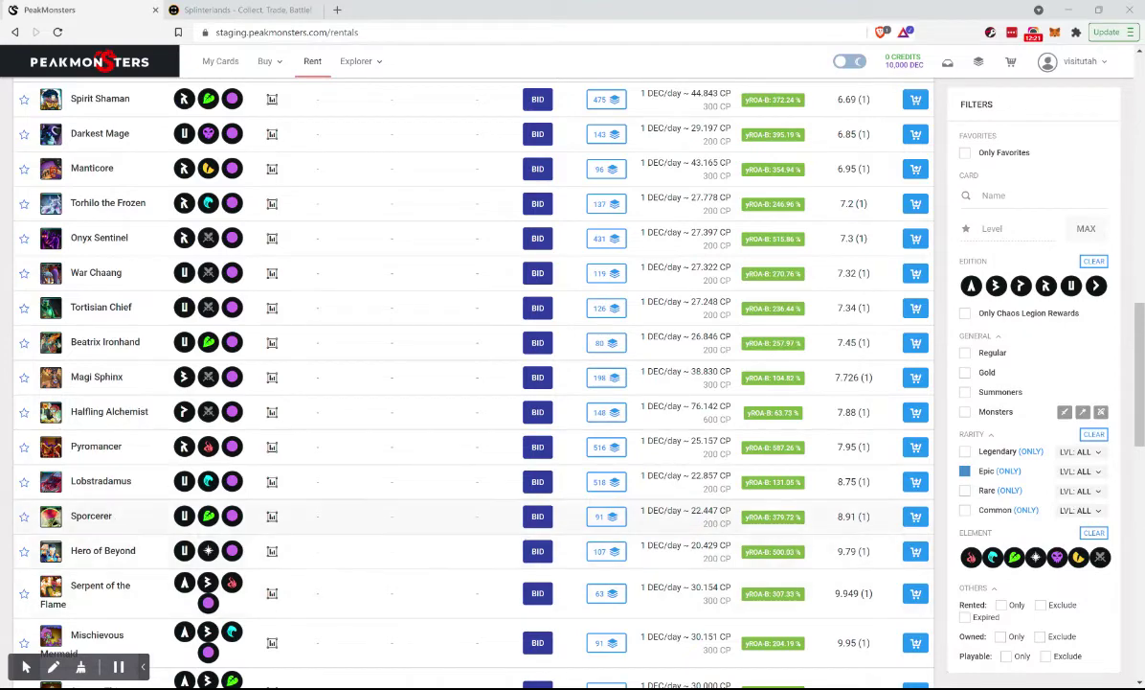
# Find Coral Wraith among the Epic rentals and examine its stats and abilities
pyautogui.scroll(-1, 154, 505)
pyautogui.scroll(-3, 153, 505)
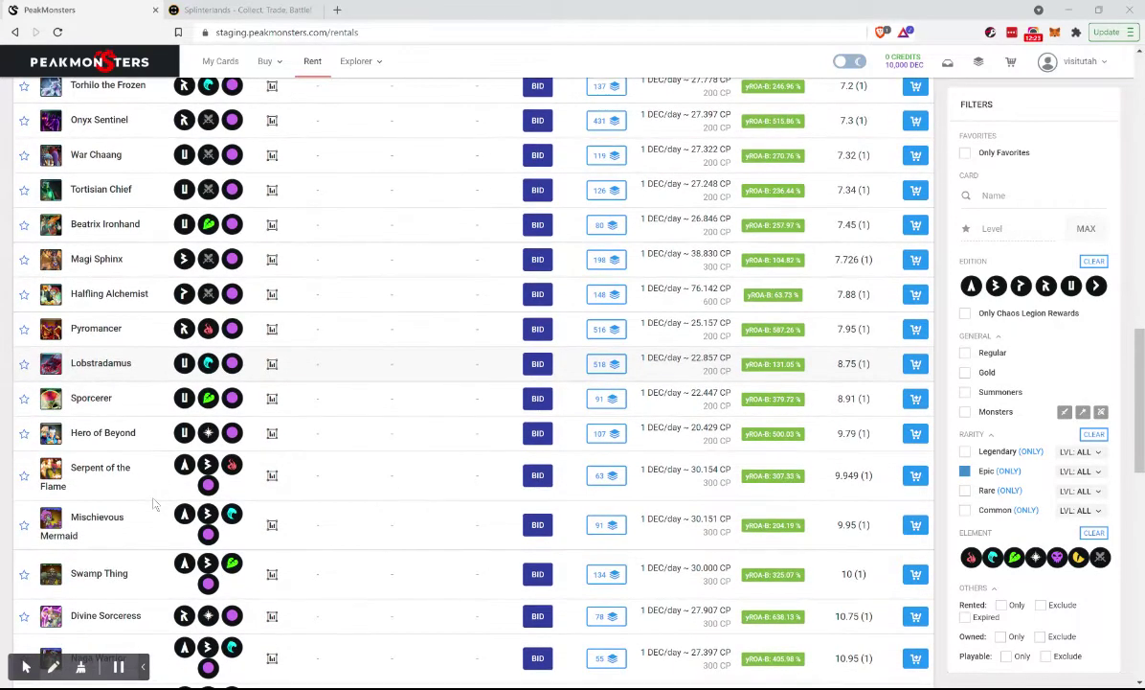
pyautogui.scroll(-2, 526, 501)
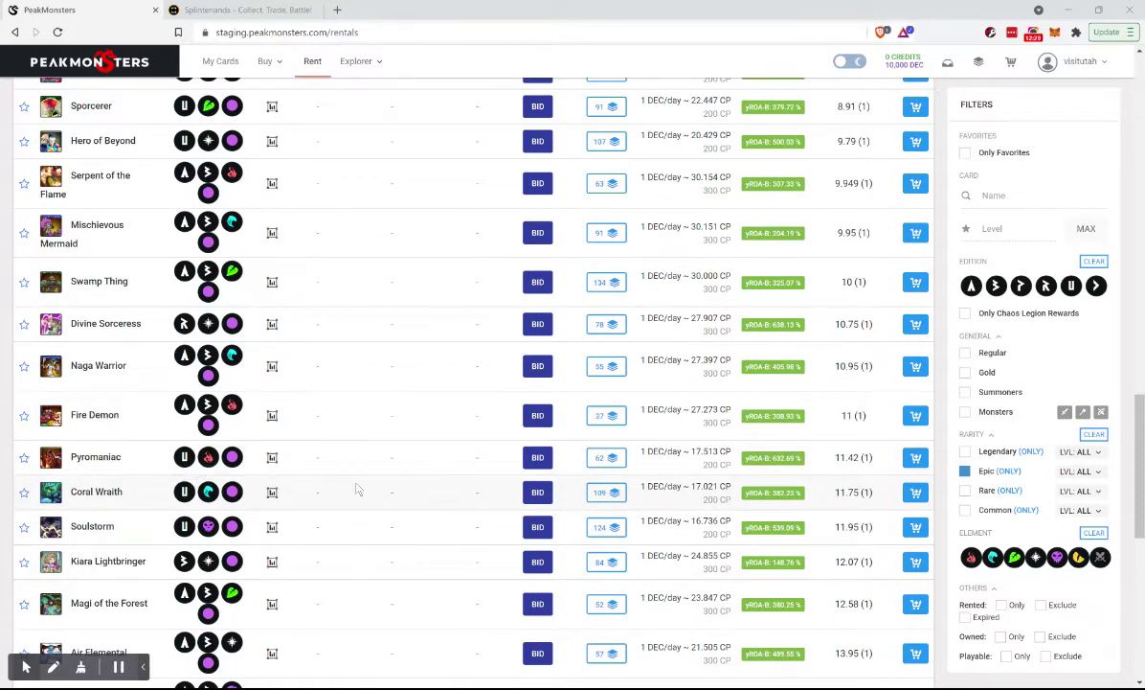
pyautogui.click(273, 493)
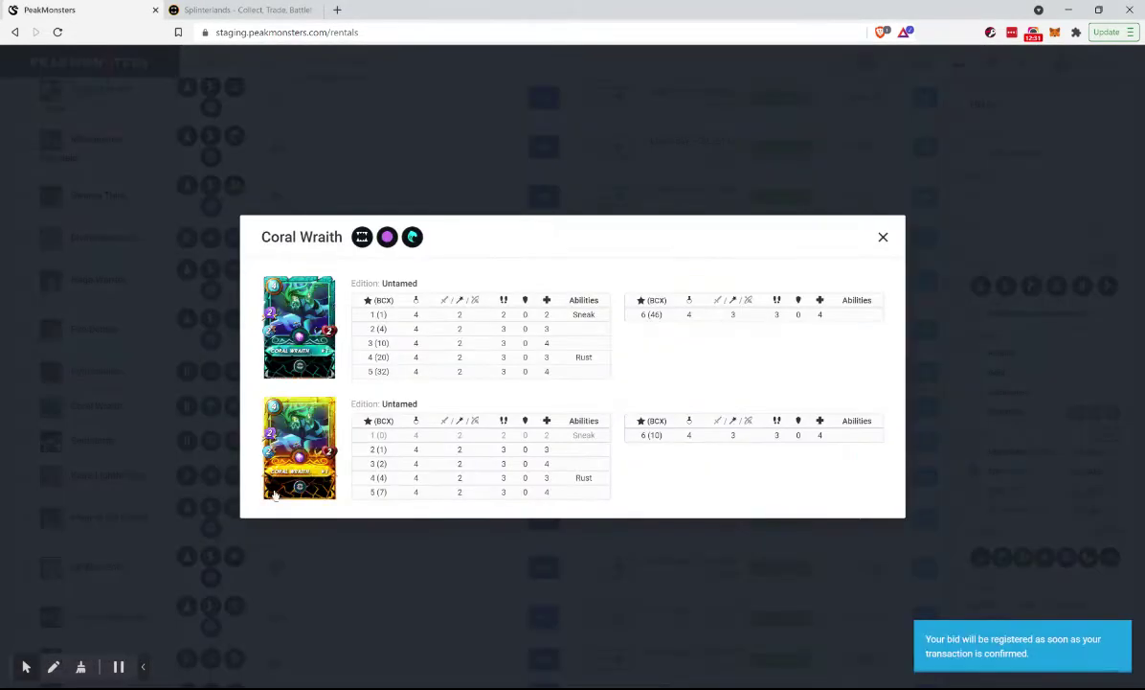
pyautogui.click(379, 560)
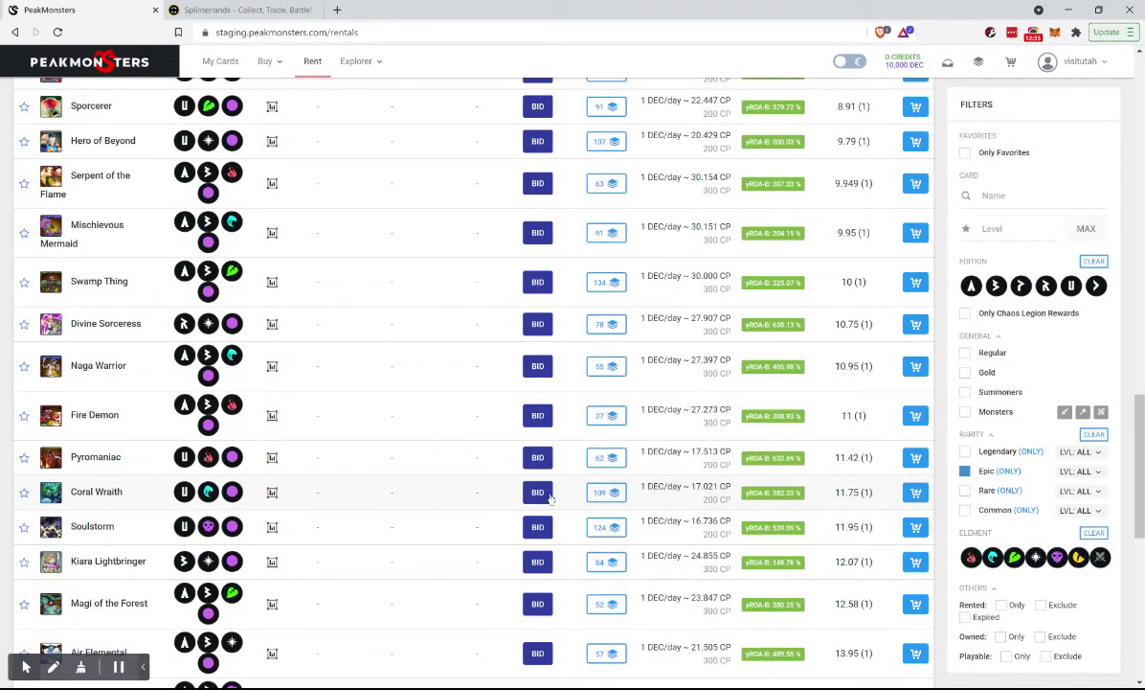
# Place an auto rental bid of 5 DEC/day on the level 1 regular-foil Coral Wraith
pyautogui.click(538, 493)
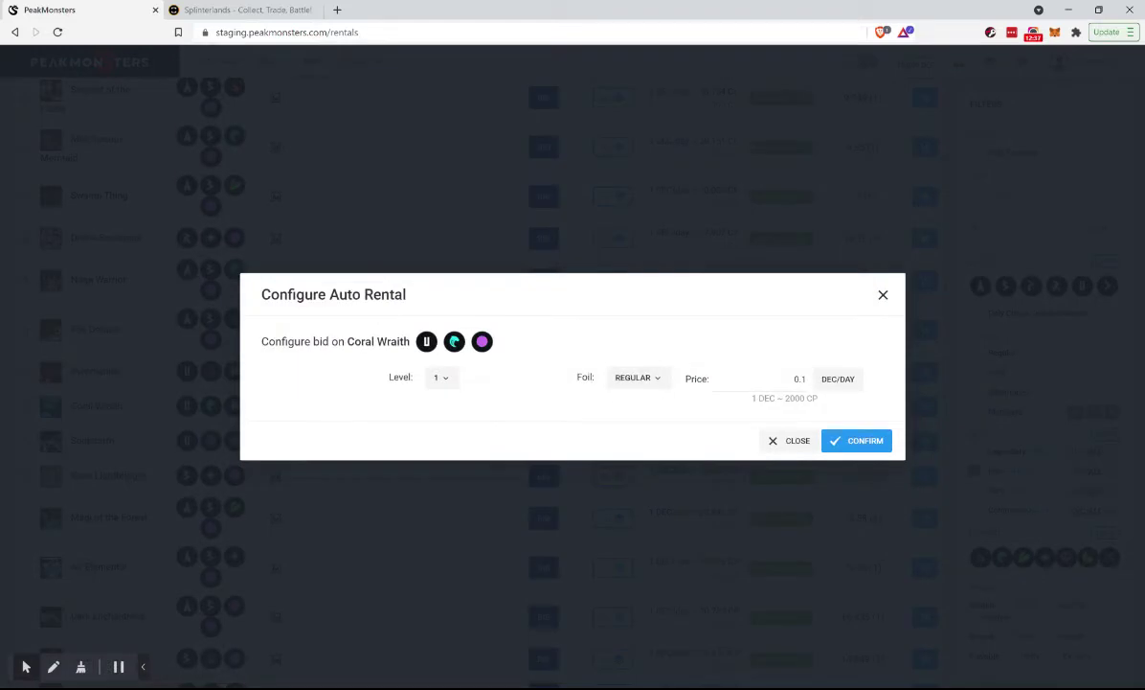
pyautogui.moveTo(745, 379); pyautogui.dragTo(839, 382)
pyautogui.write('5')
pyautogui.click(841, 442)
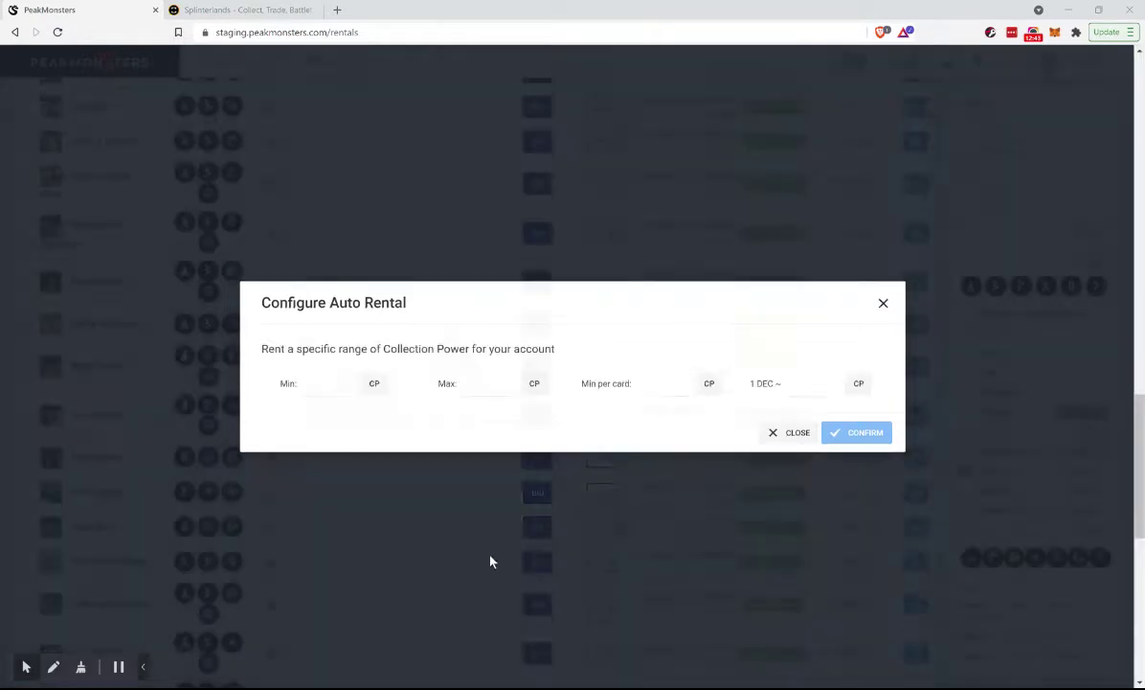
pyautogui.click(490, 560)
# Review the remaining Epic cards to the end of the rental list and refresh the rental board
pyautogui.scroll(-5, 407, 575)
pyautogui.scroll(-3, 407, 576)
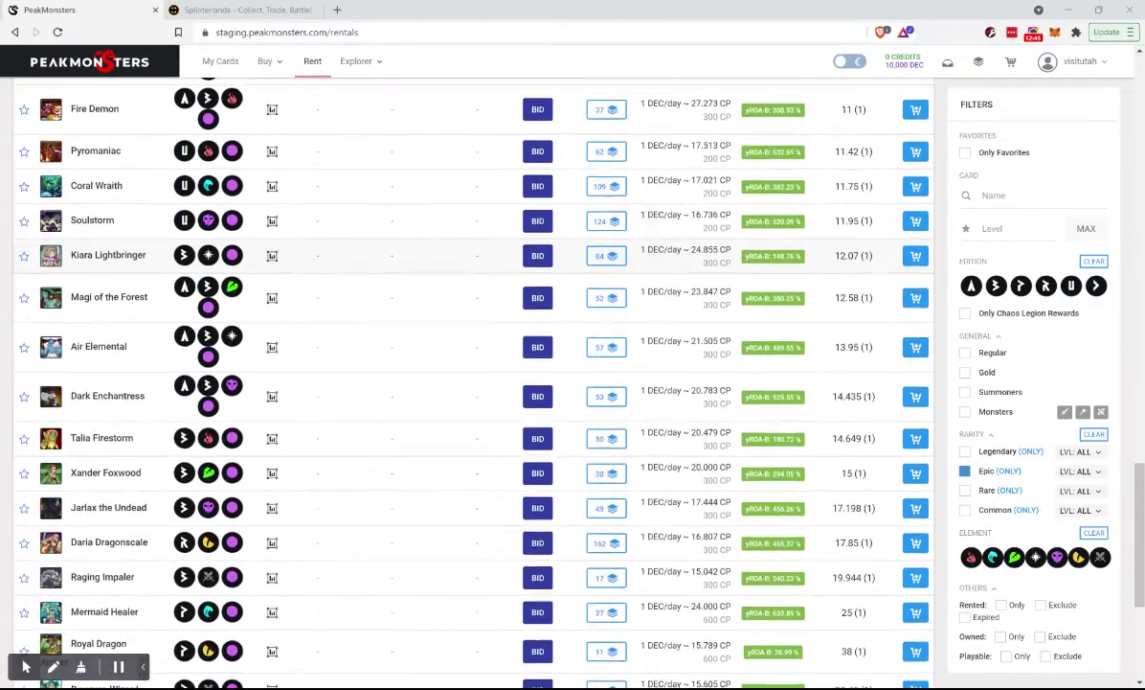
pyautogui.scroll(-1, 469, 364)
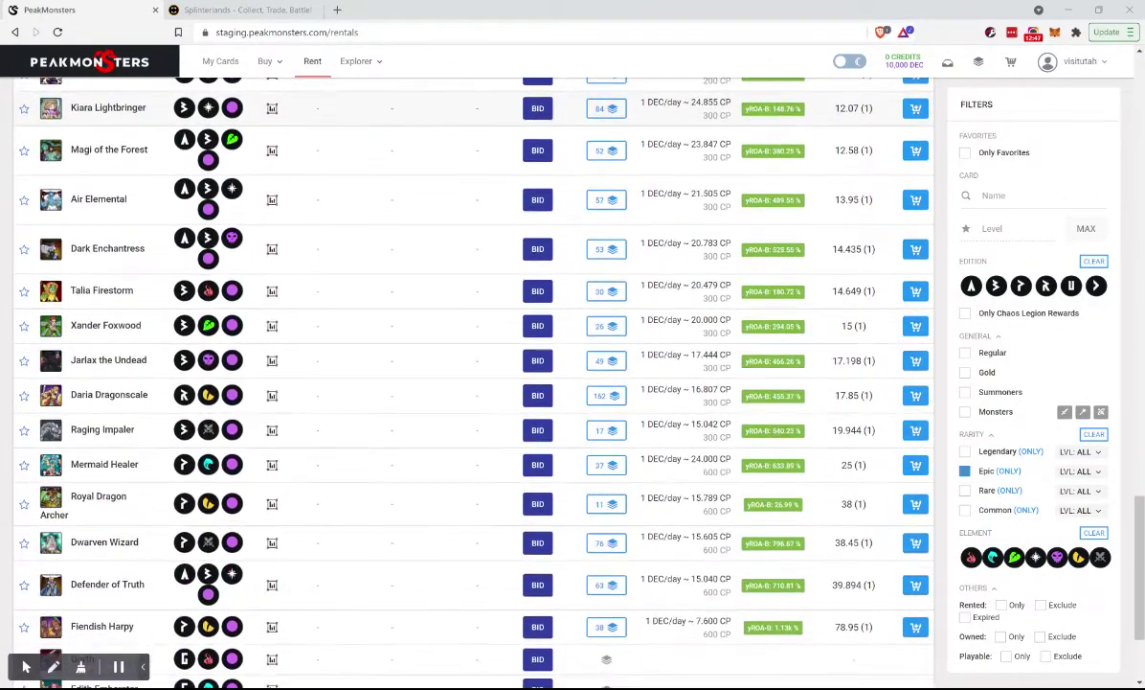
pyautogui.scroll(-3, 469, 364)
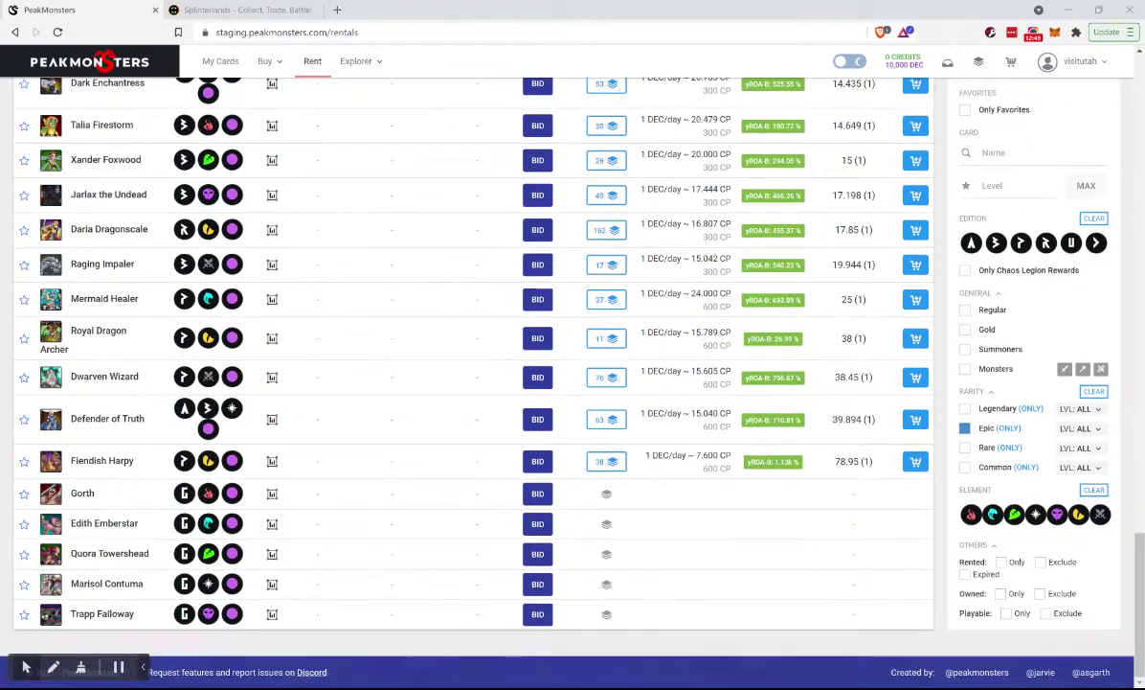
pyautogui.scroll(15, 469, 364)
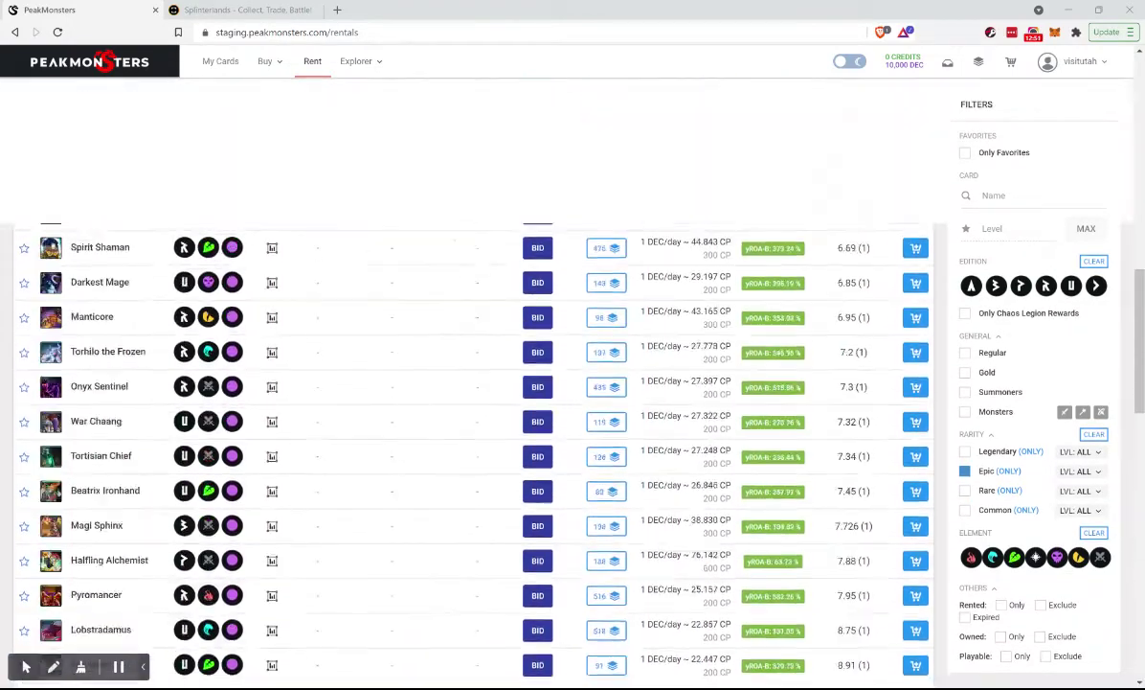
pyautogui.scroll(5, 404, 325)
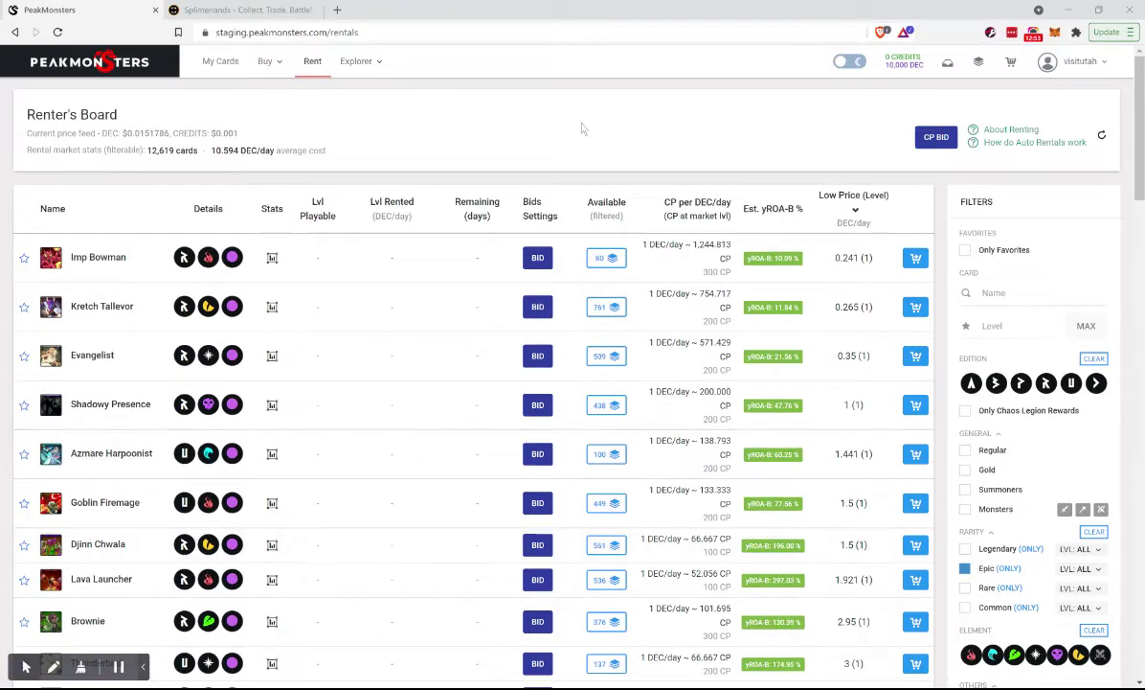
pyautogui.click(1103, 138)
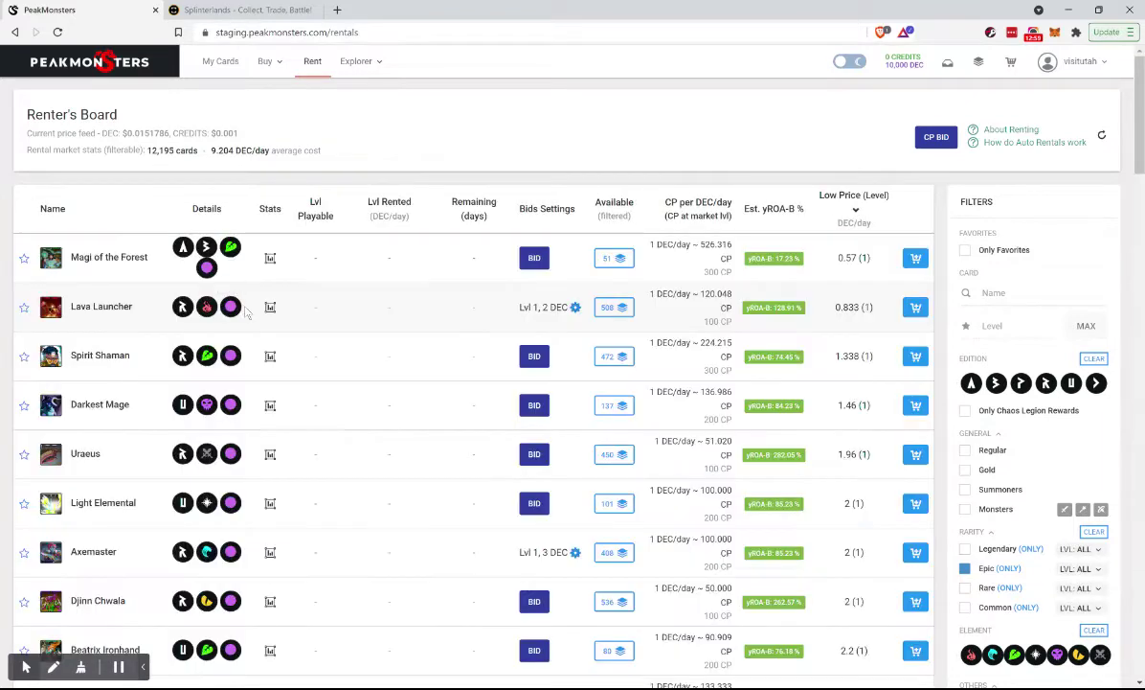
# List the available Magi of the Forest rentals, add the level 1 card at 0.570 DEC per day to the cart, and open the cart
pyautogui.click(613, 259)
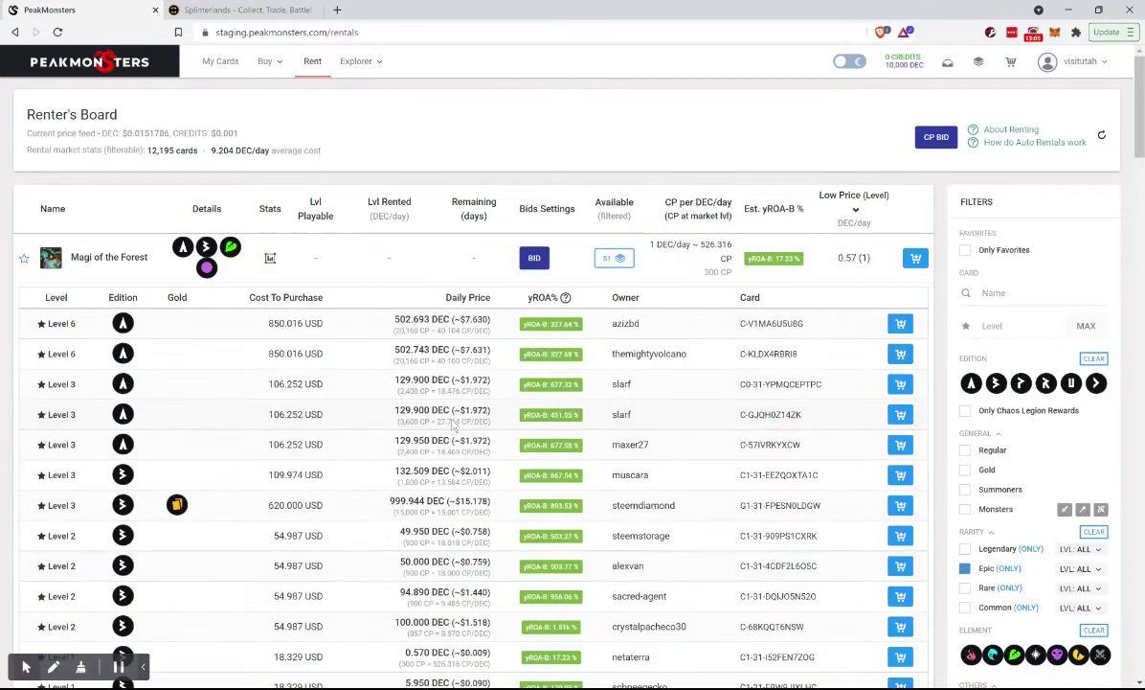
pyautogui.scroll(-5, 452, 423)
pyautogui.scroll(-2, 454, 425)
pyautogui.scroll(4, 412, 383)
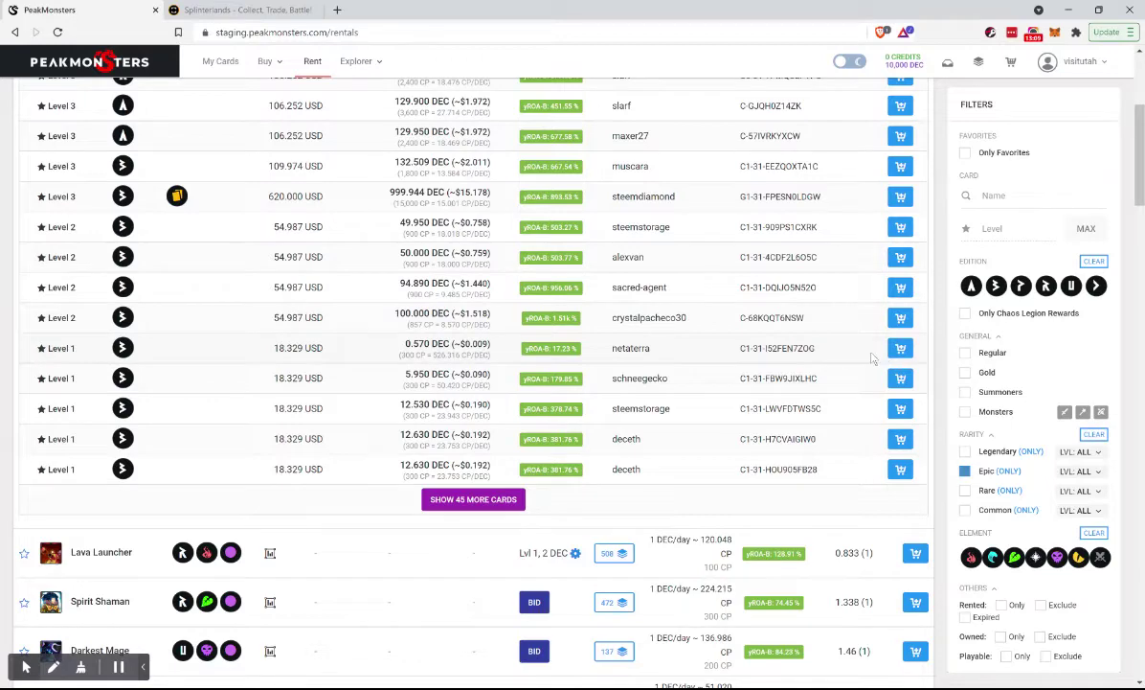
pyautogui.scroll(1, 890, 364)
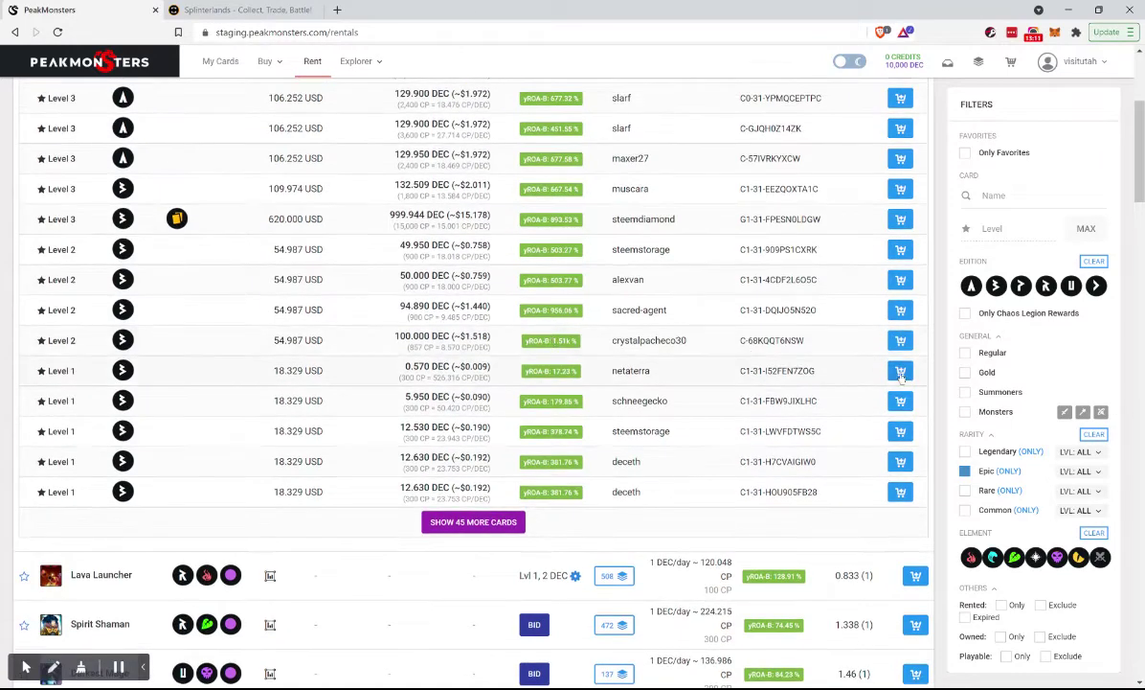
pyautogui.click(900, 373)
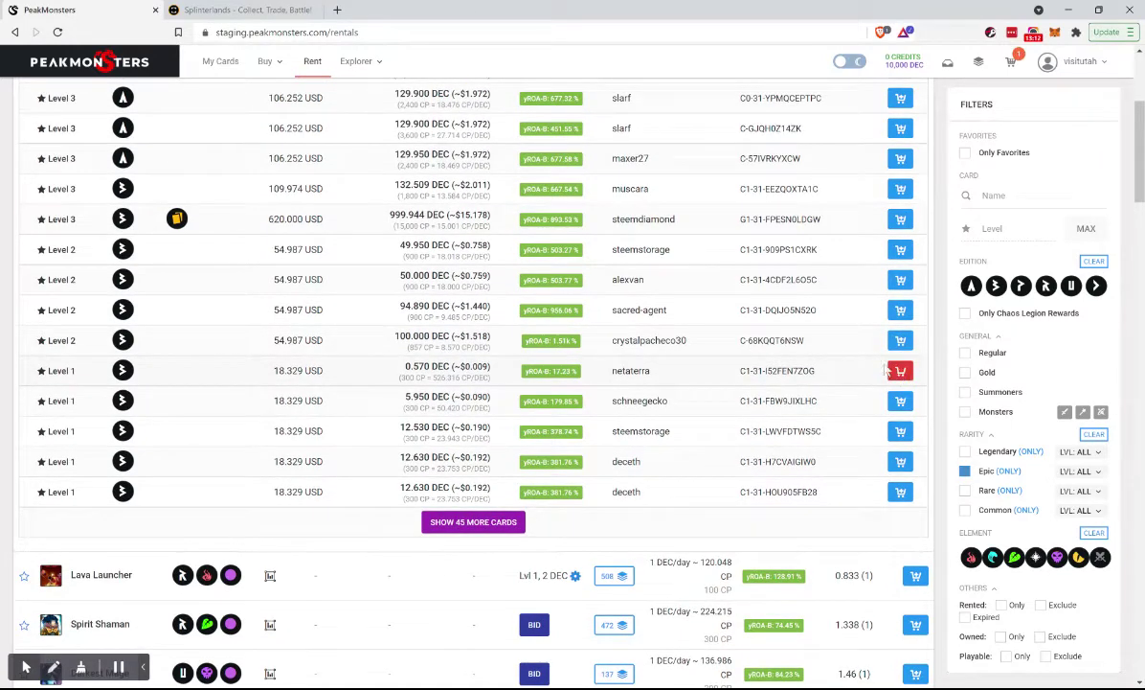
pyautogui.click(1015, 64)
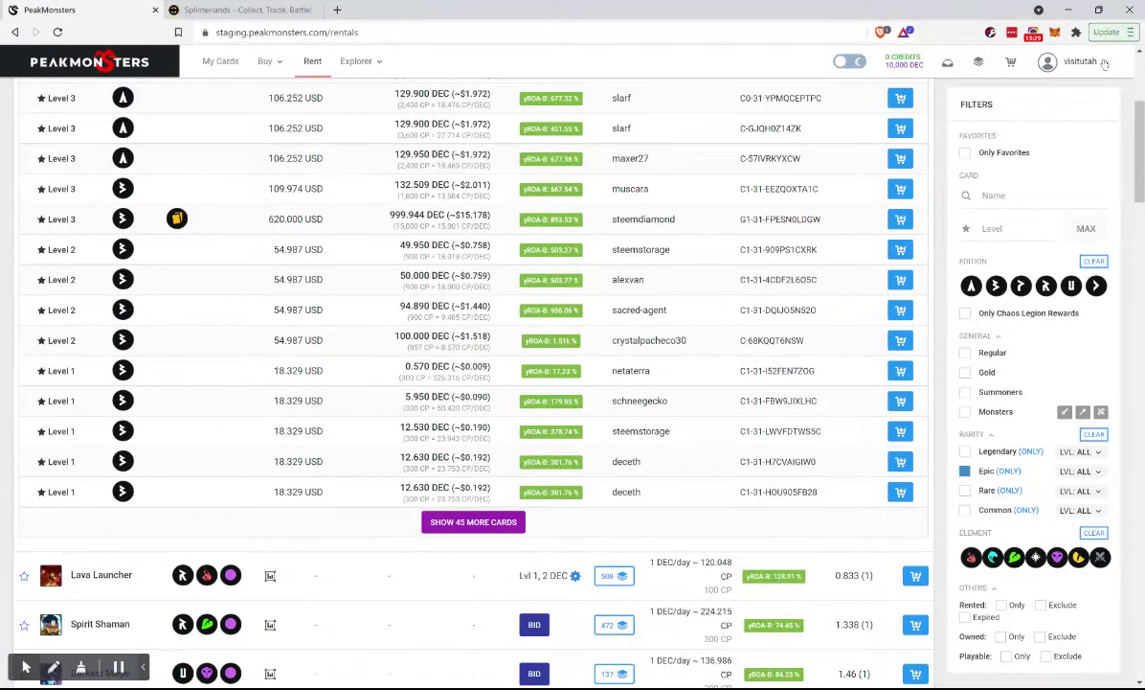
# Open the account's rental history in a separate tab, check its transactions, and return to the rental board
pyautogui.click(1105, 62)
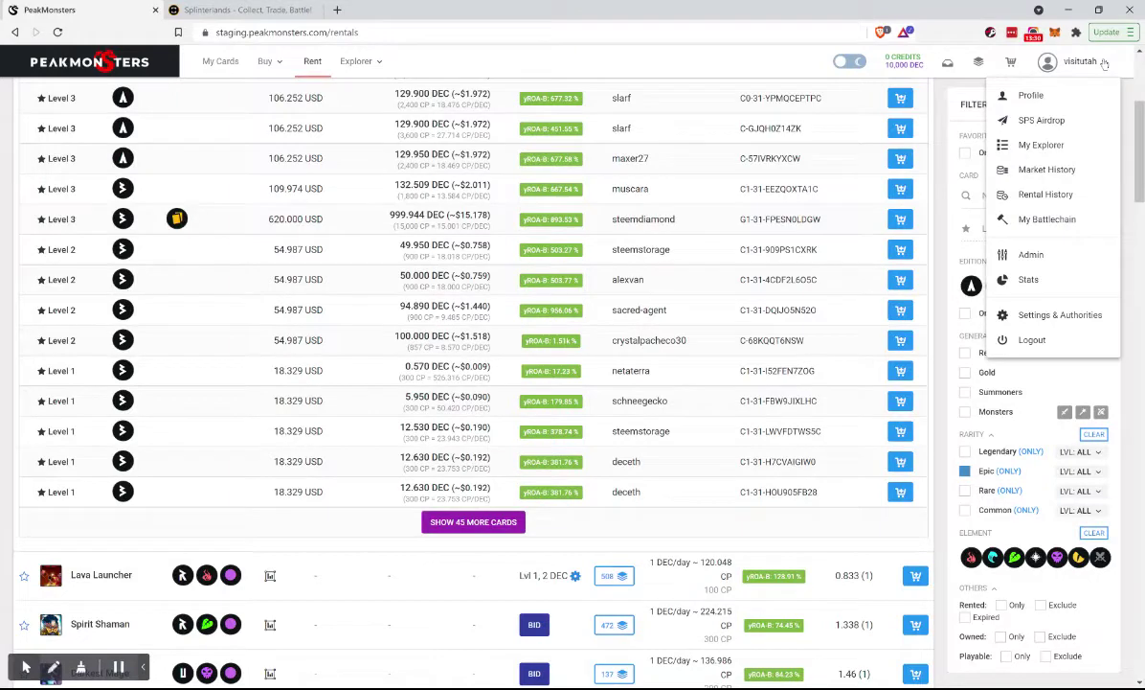
pyautogui.middleClick(1054, 196)
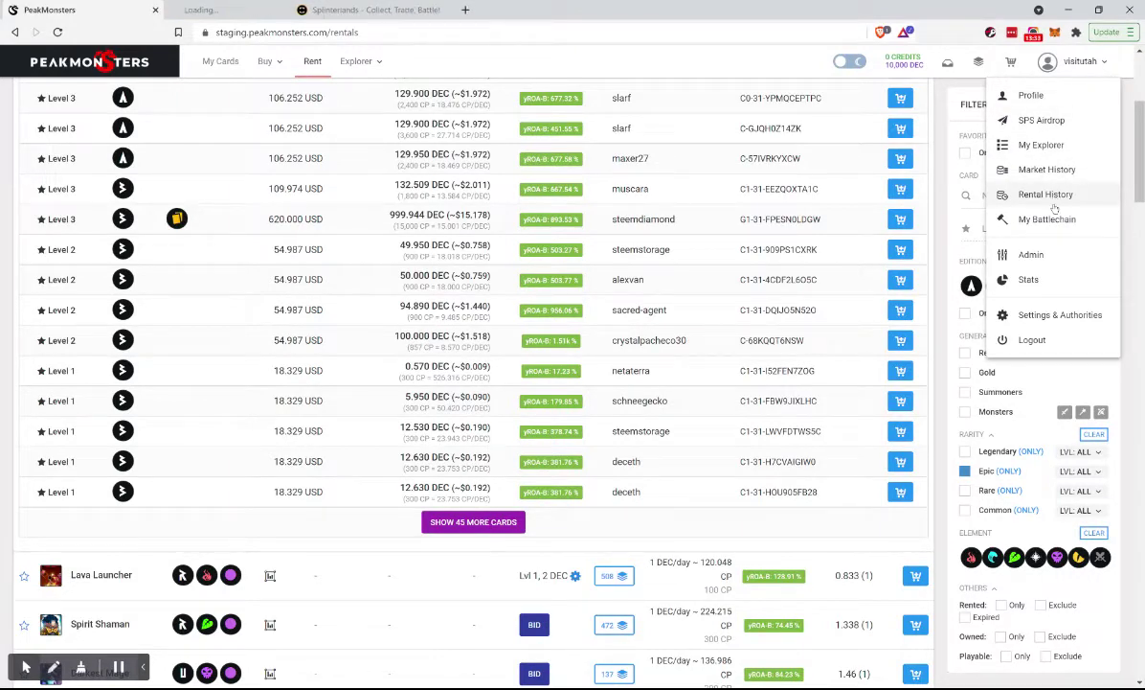
pyautogui.click(225, 14)
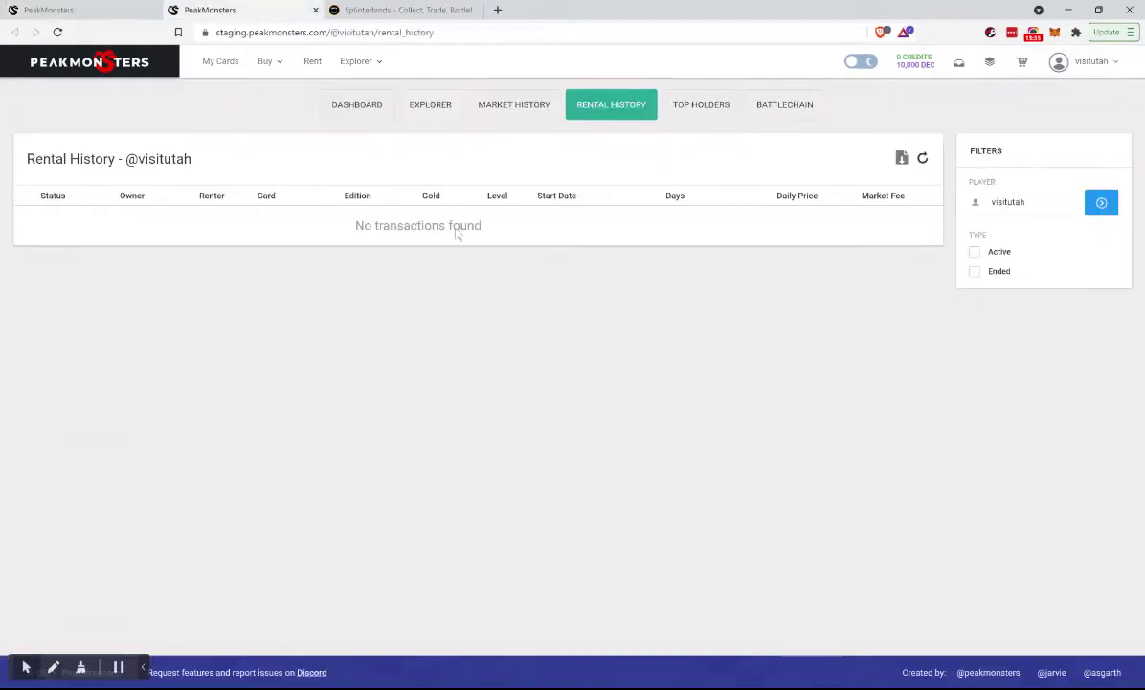
pyautogui.click(58, 14)
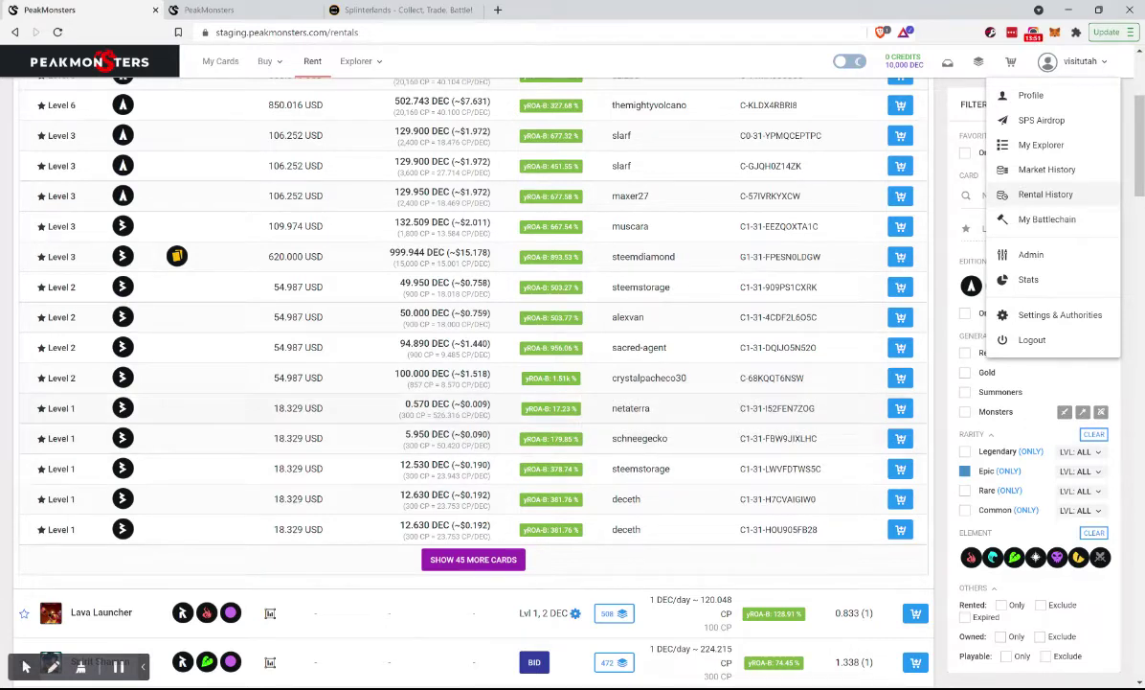
# Place an auto rental bid of 2 DEC/day on the level 1 regular-foil Magi of the Forest and collapse its listings
pyautogui.scroll(1, 473, 316)
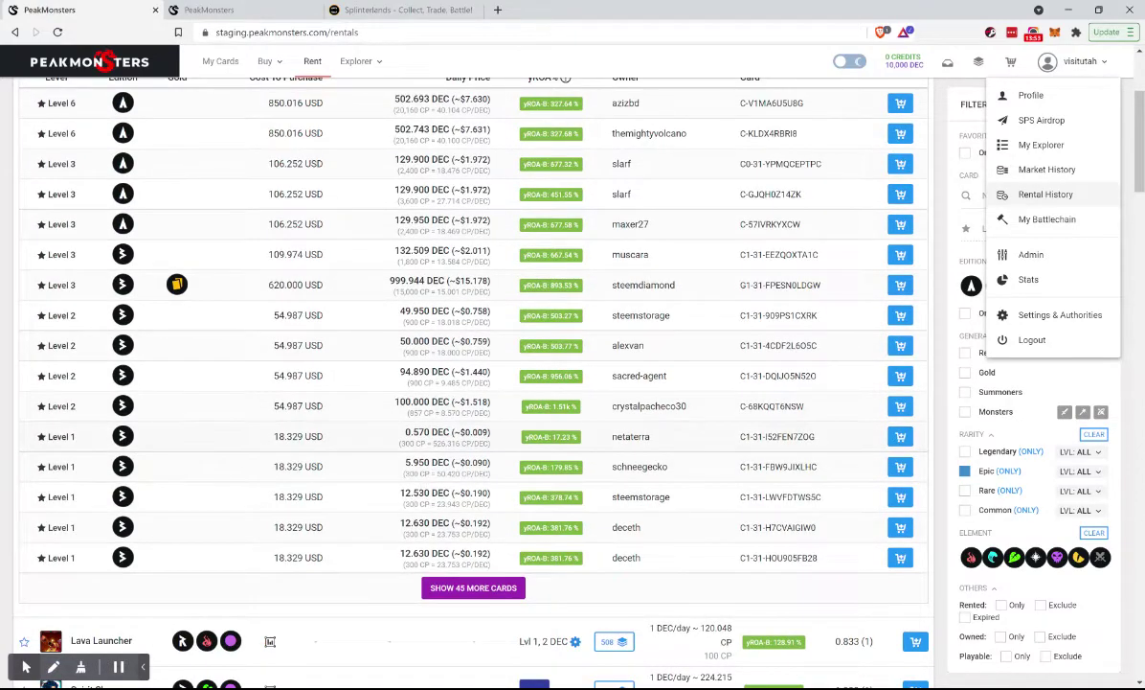
pyautogui.scroll(3, 473, 345)
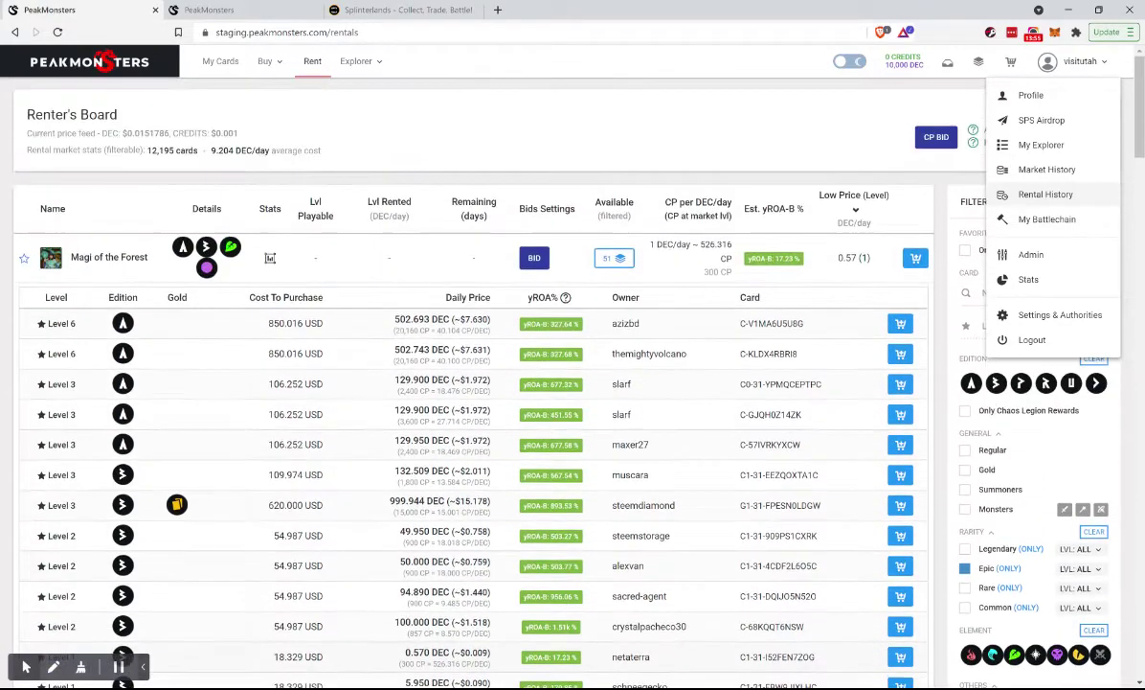
pyautogui.scroll(-3, 473, 345)
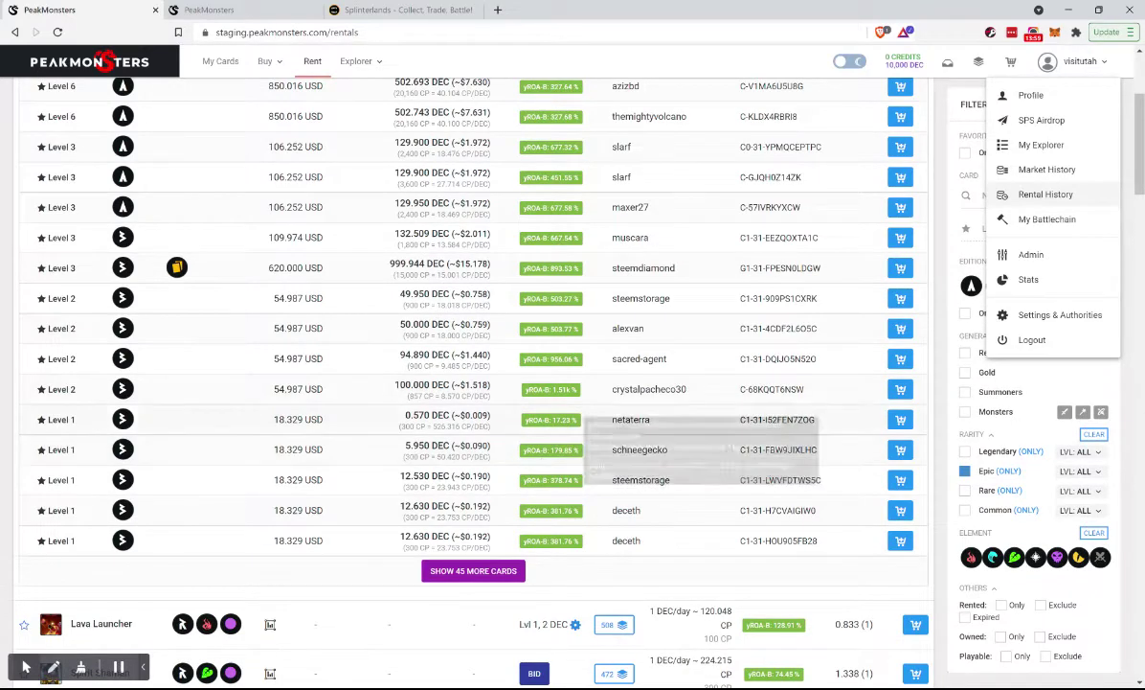
pyautogui.scroll(3, 457, 400)
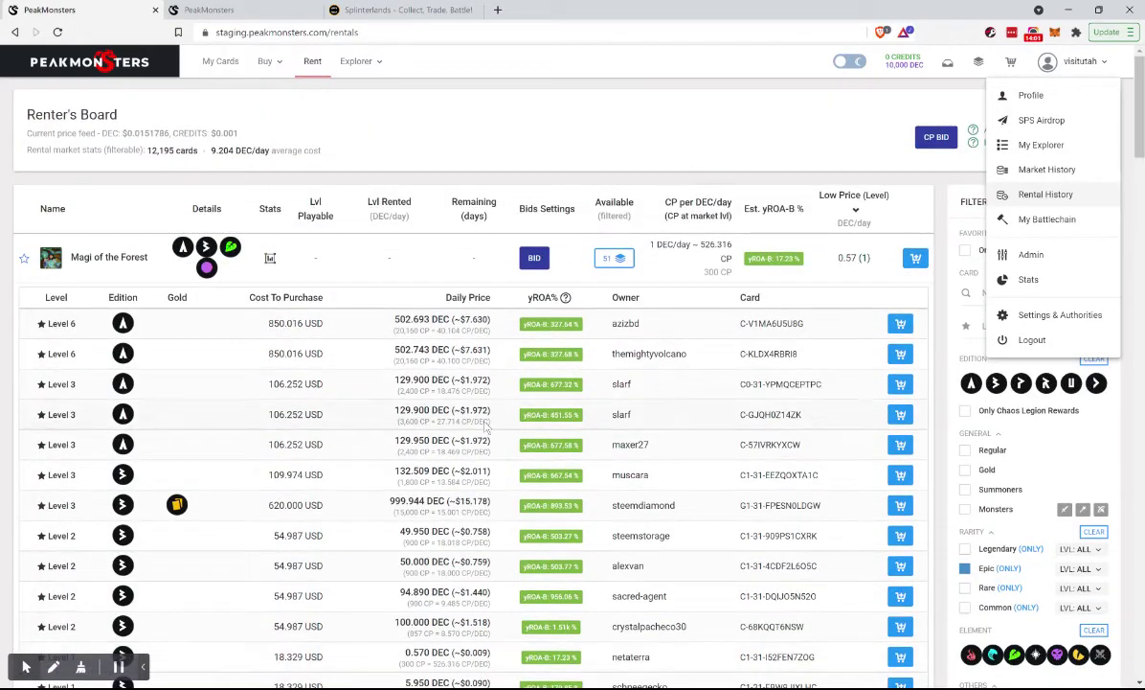
pyautogui.click(560, 191)
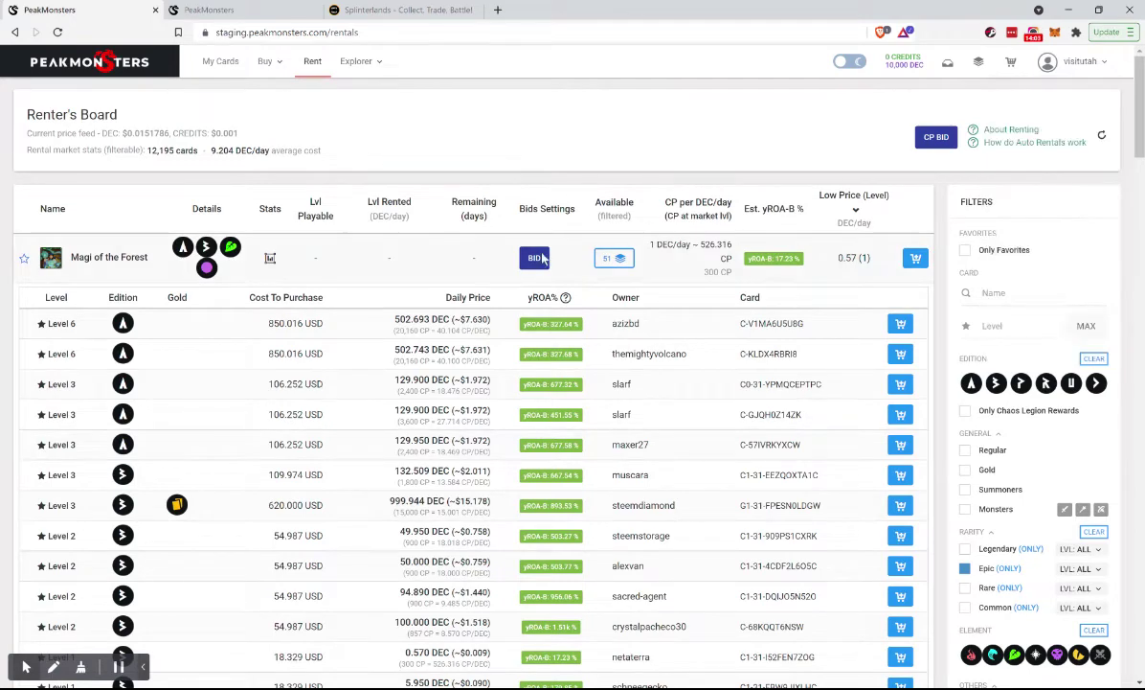
pyautogui.click(535, 258)
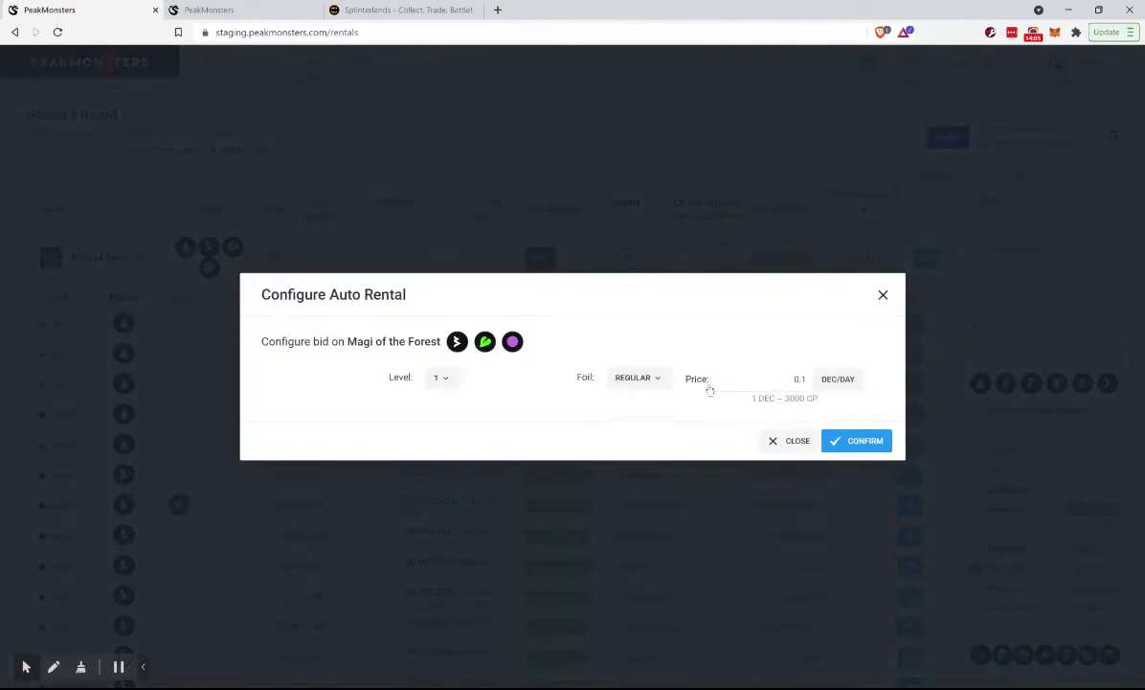
pyautogui.click(785, 379)
pyautogui.hotkey('ctrl', 'a')
pyautogui.write('2')
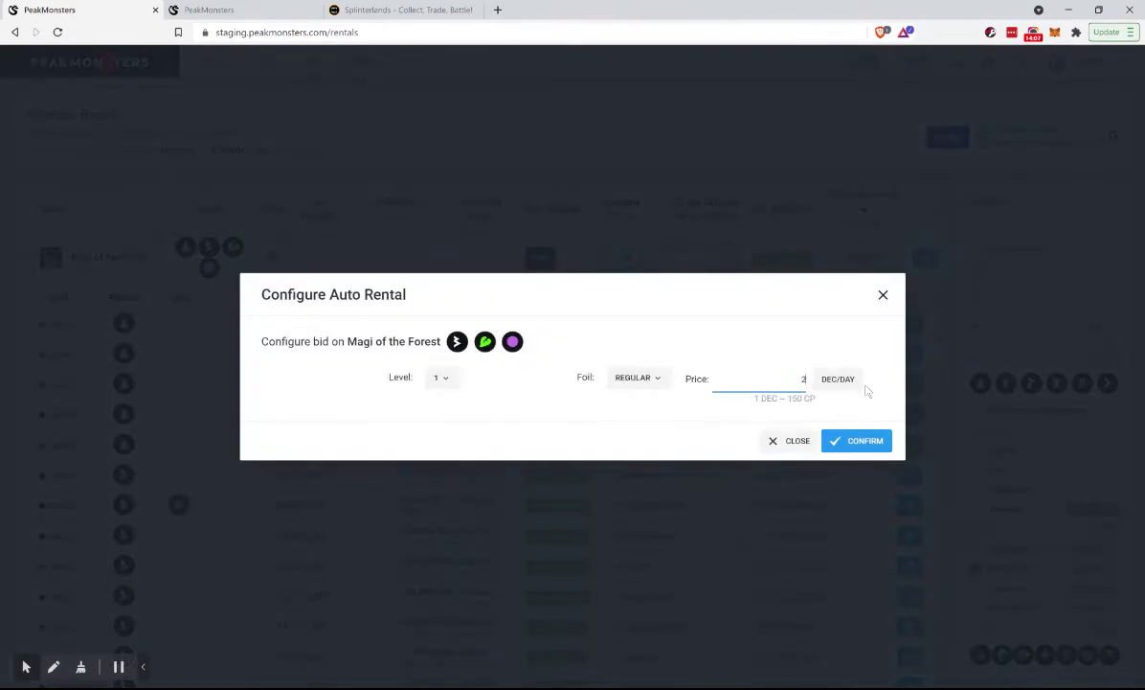
pyautogui.click(843, 438)
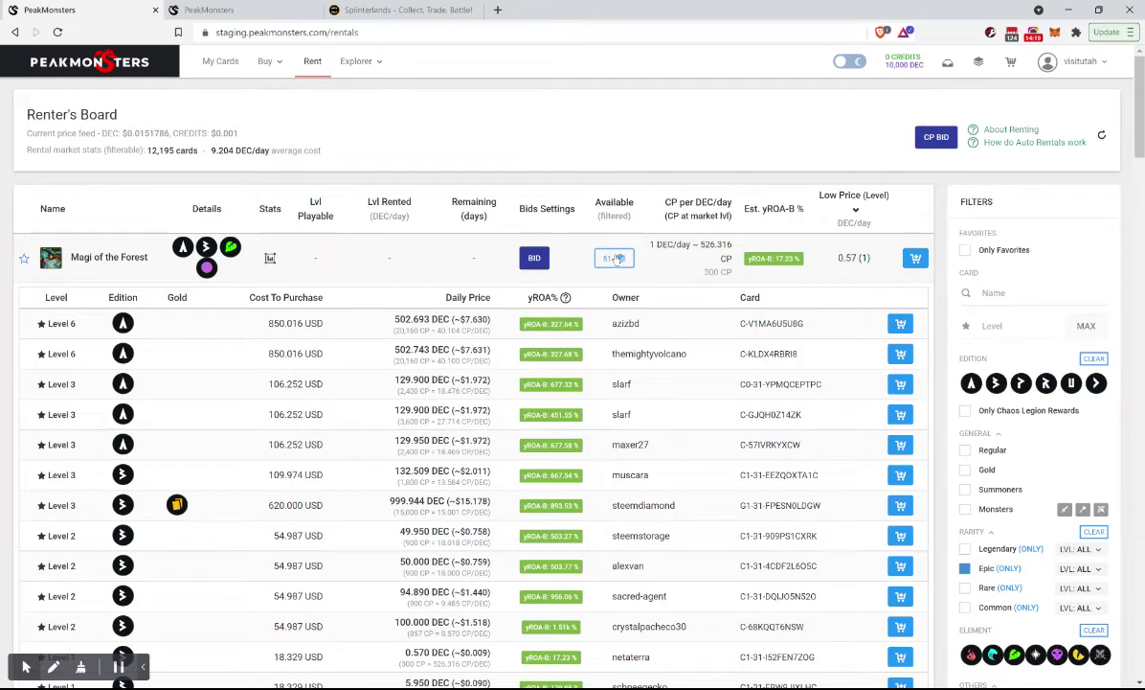
pyautogui.click(614, 257)
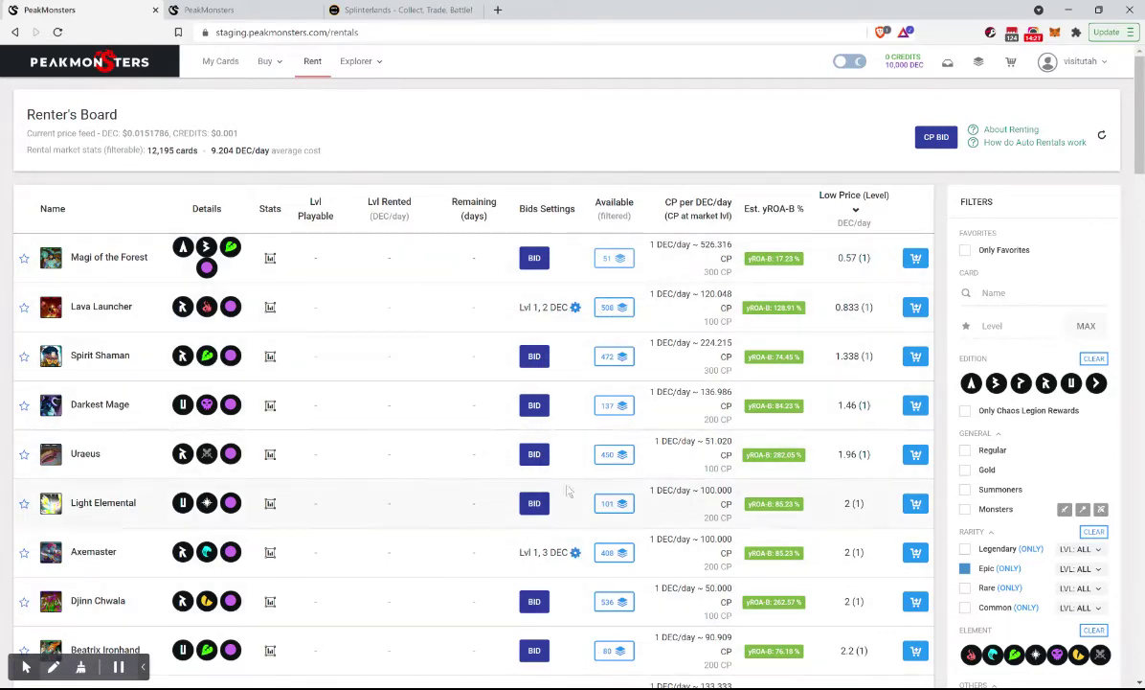
# Examine Uraeus's stats and abilities, and compare the daily prices of its available rentals by level
pyautogui.click(271, 455)
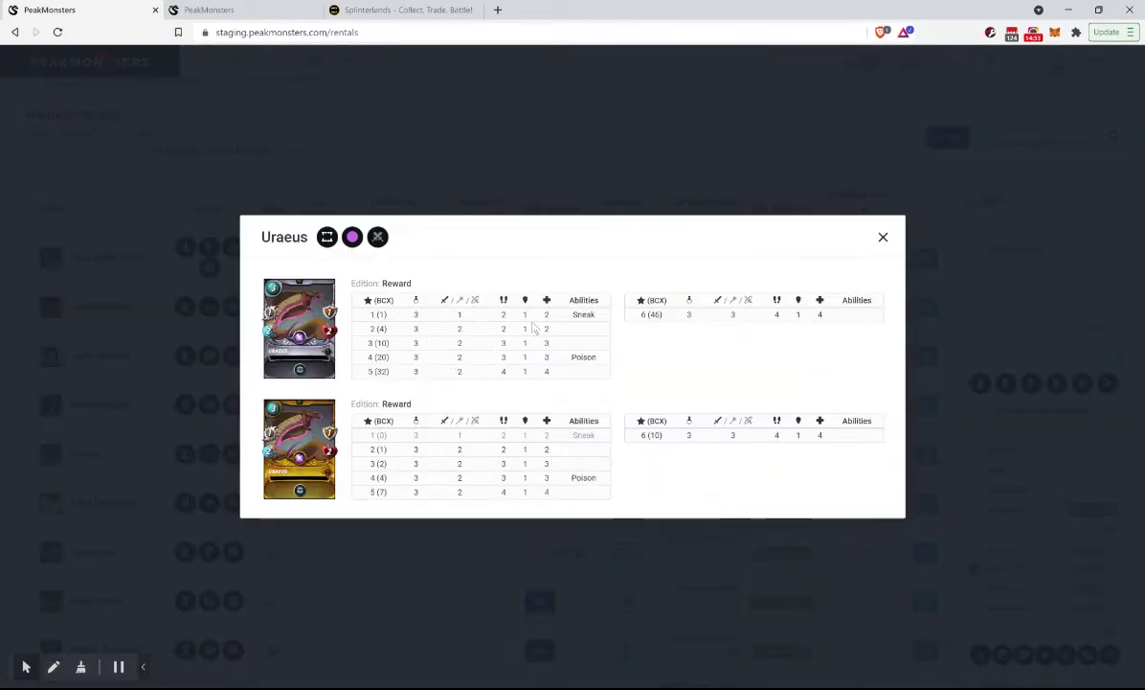
pyautogui.click(131, 362)
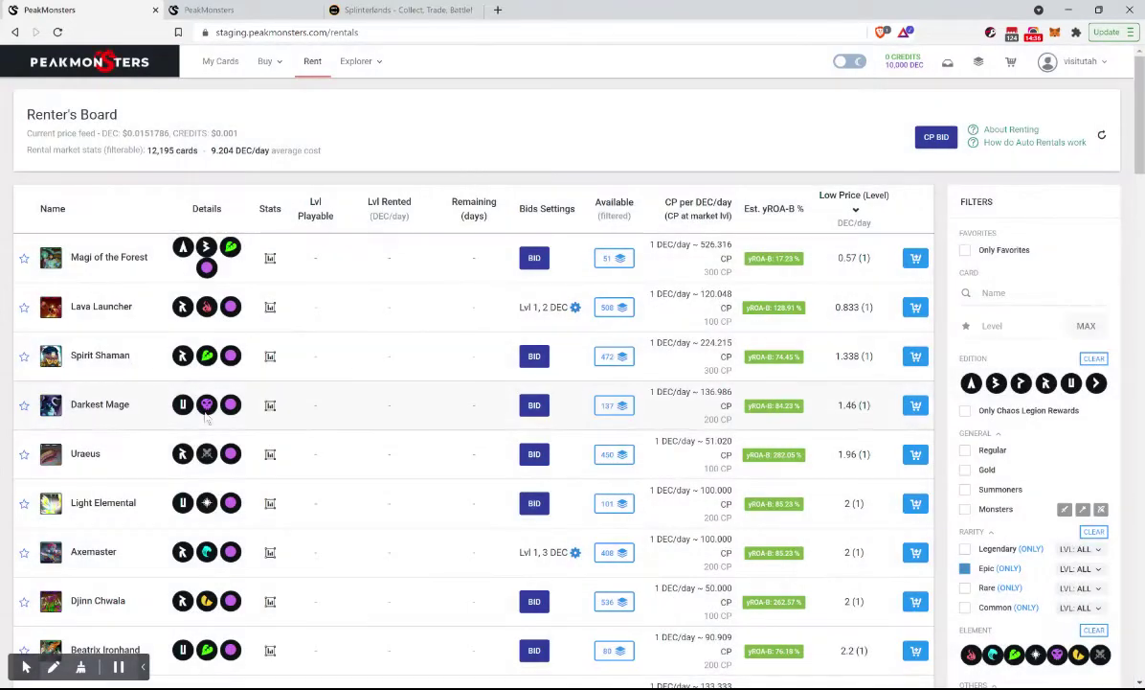
pyautogui.click(613, 459)
pyautogui.scroll(-4, 421, 522)
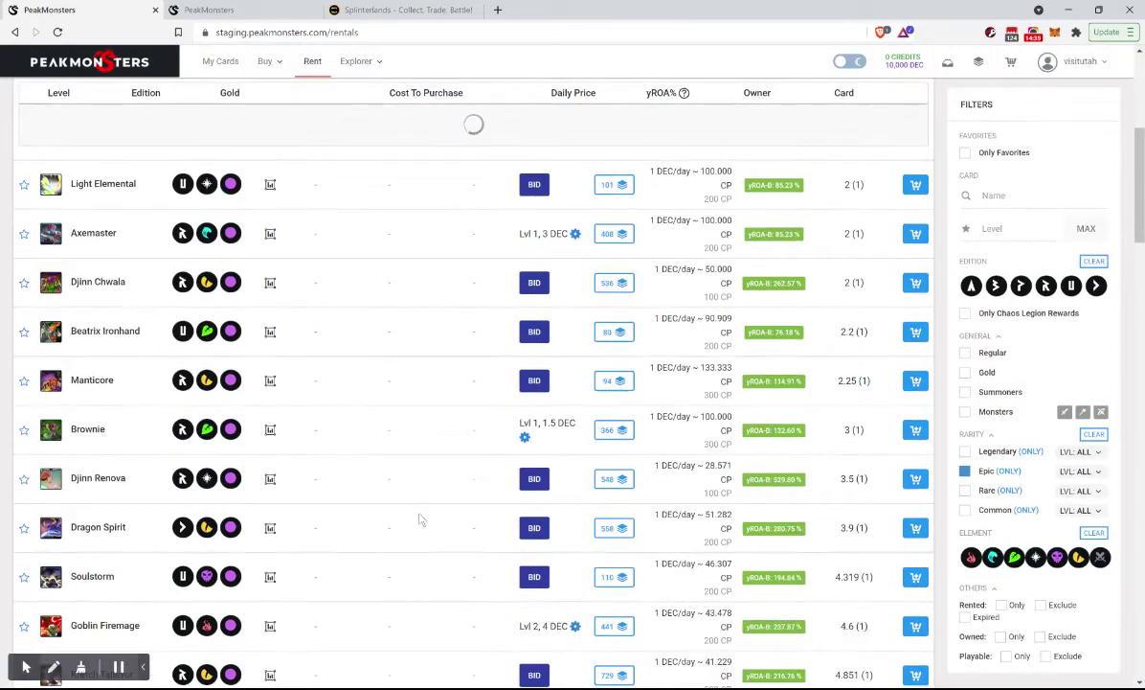
pyautogui.scroll(2, 418, 520)
pyautogui.scroll(-5, 419, 520)
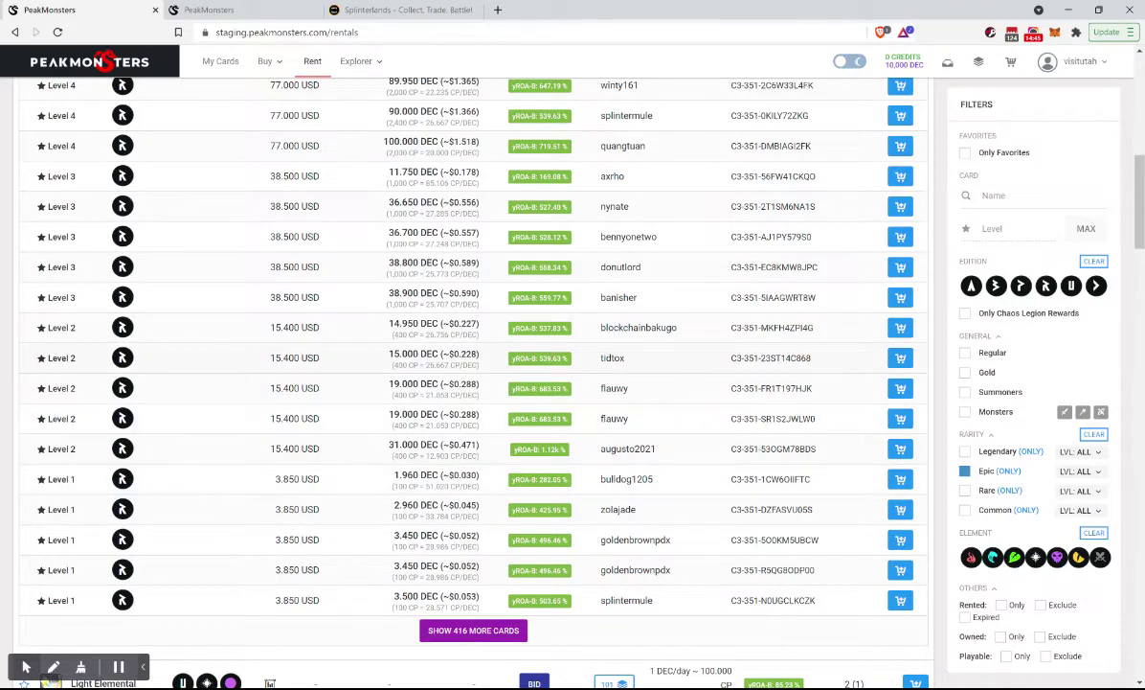
pyautogui.scroll(5, 421, 448)
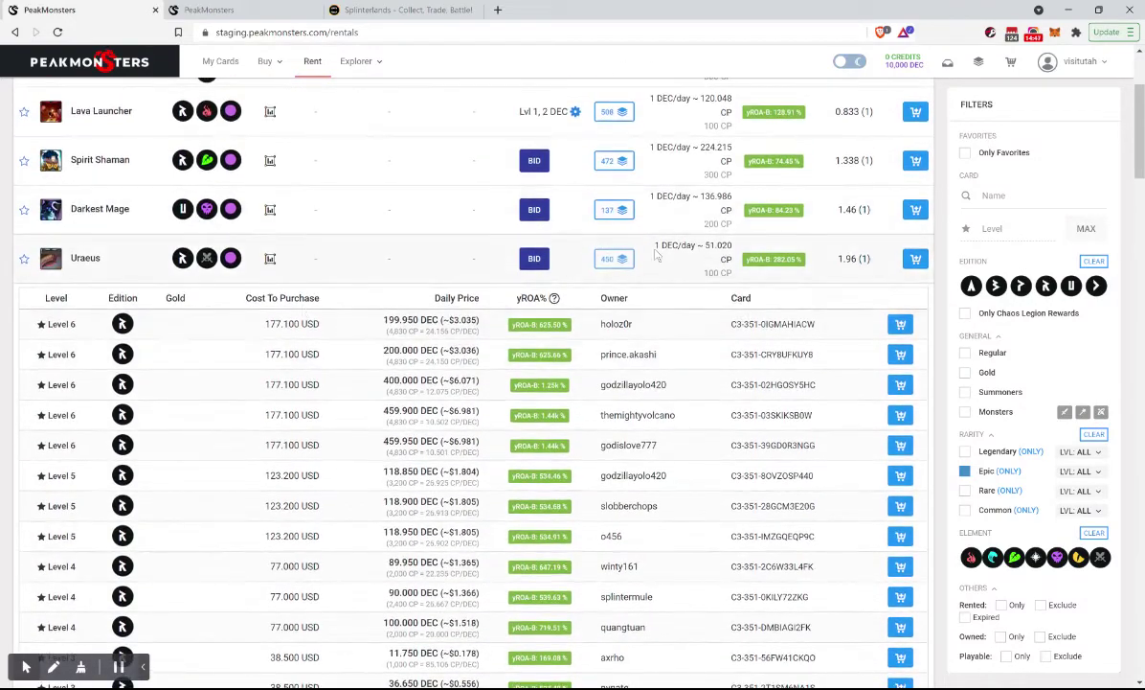
# Place an auto rental bid of 4 DEC/day on the level 2 regular-foil Uraeus and collapse its listings
pyautogui.click(534, 260)
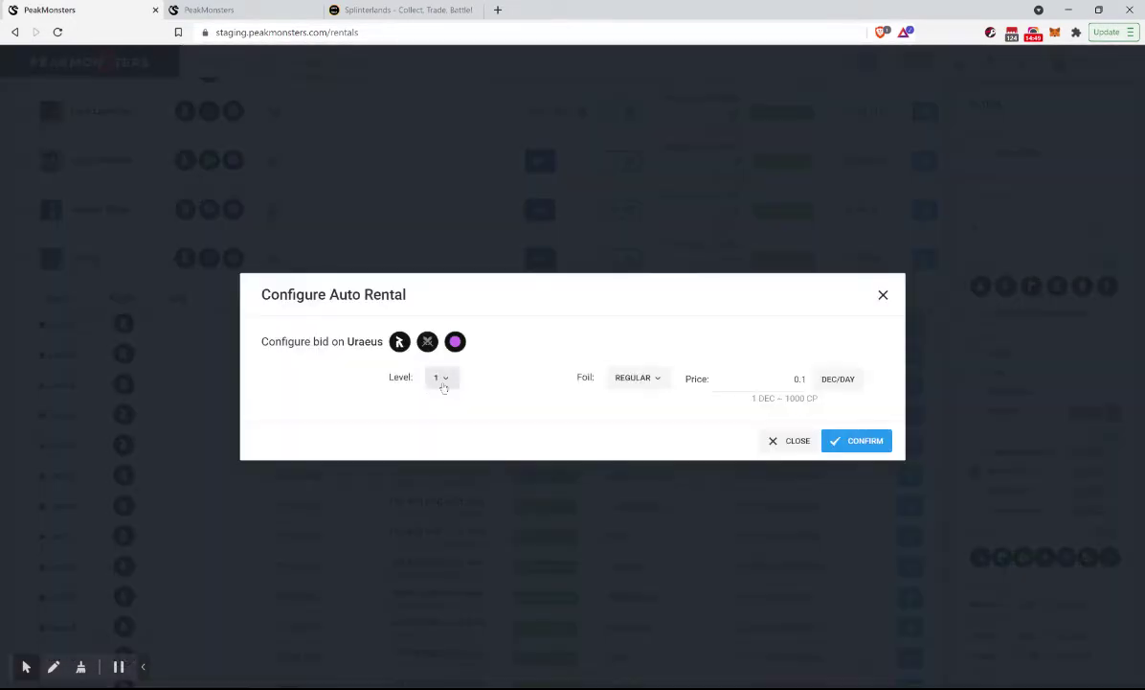
pyautogui.click(445, 378)
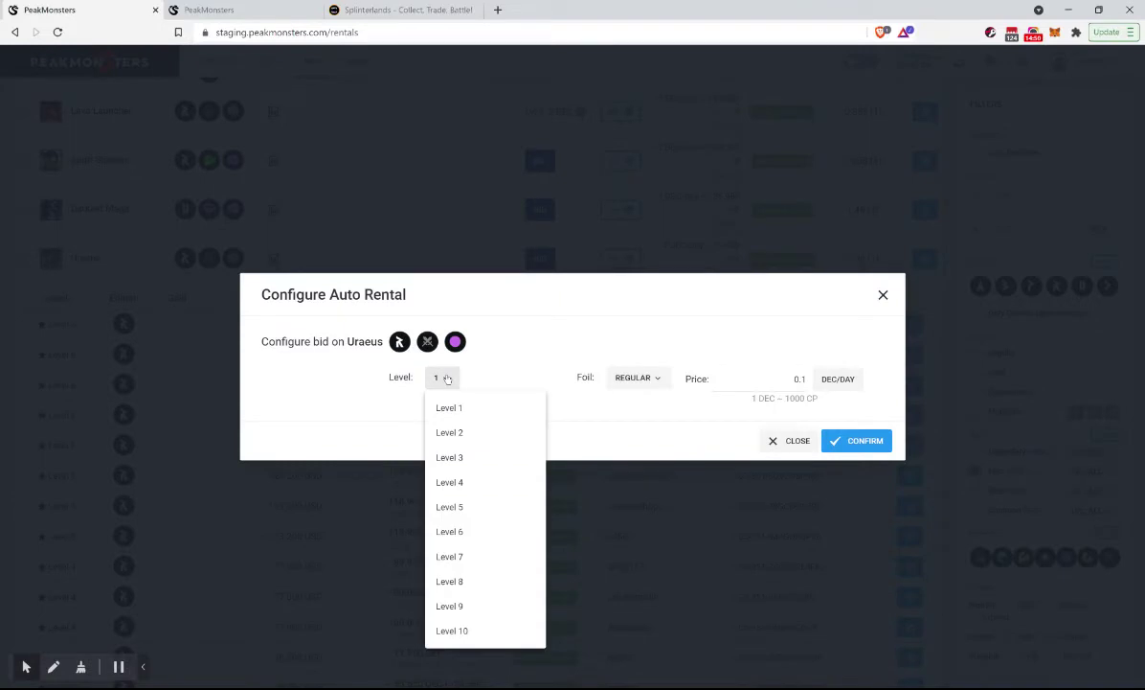
pyautogui.click(451, 433)
pyautogui.doubleClick(799, 379)
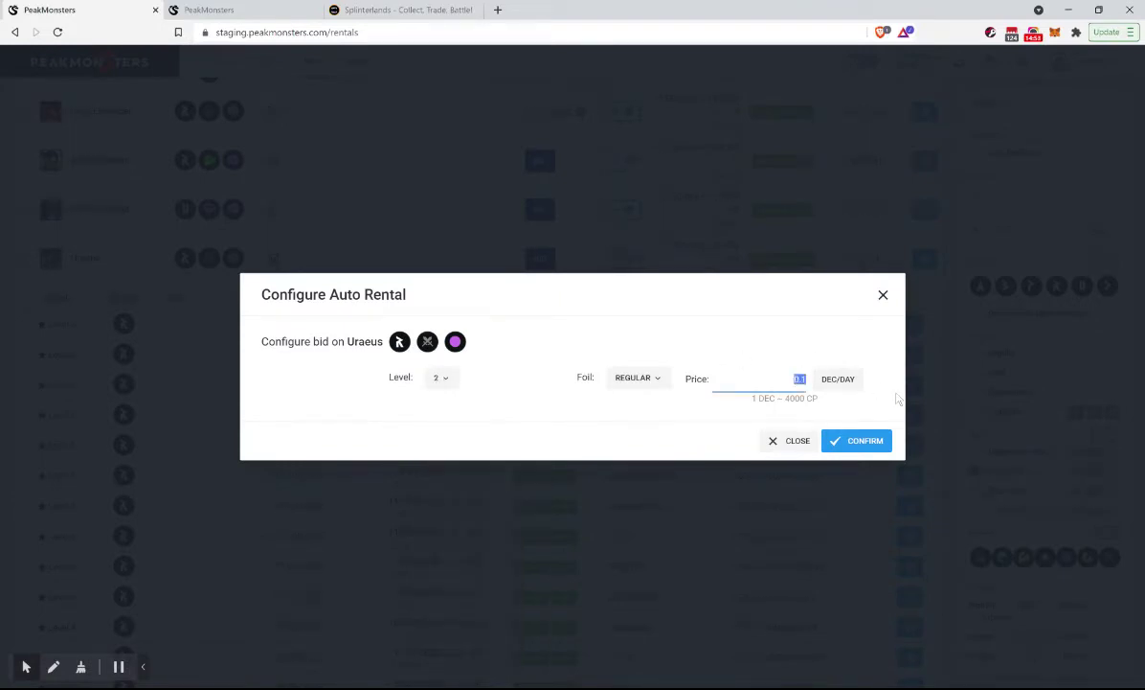
pyautogui.write('4')
pyautogui.click(861, 445)
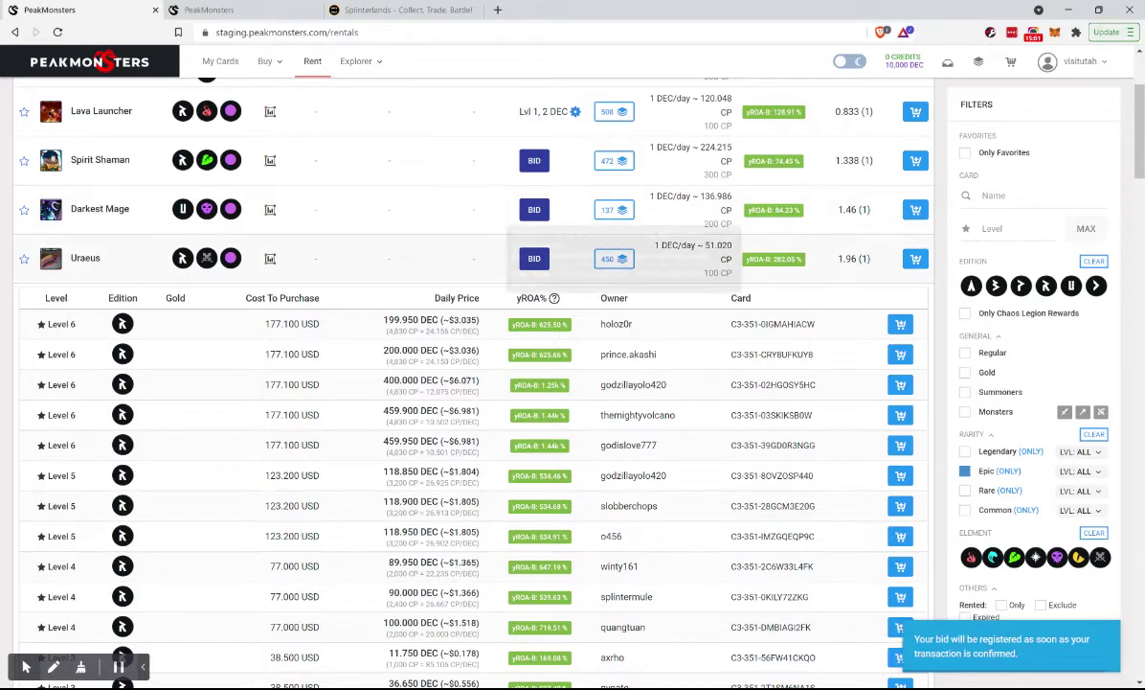
pyautogui.click(609, 263)
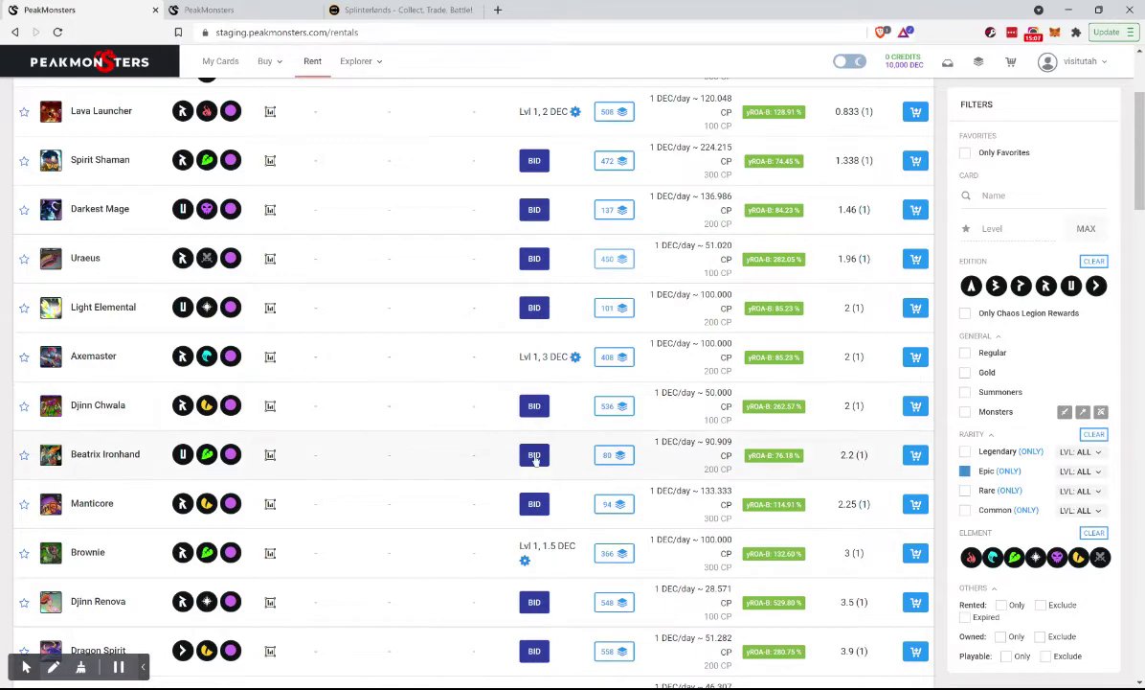
# Filter the rental board to Rare cards instead of Epic
pyautogui.click(964, 491)
pyautogui.click(966, 470)
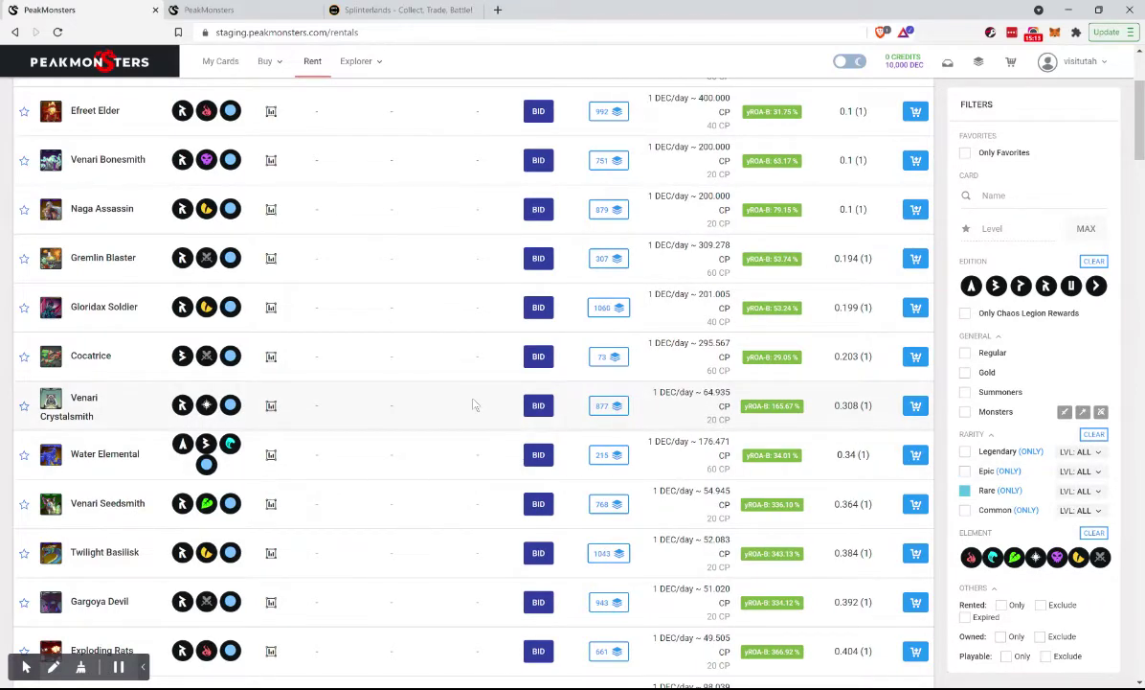
pyautogui.scroll(2, 421, 348)
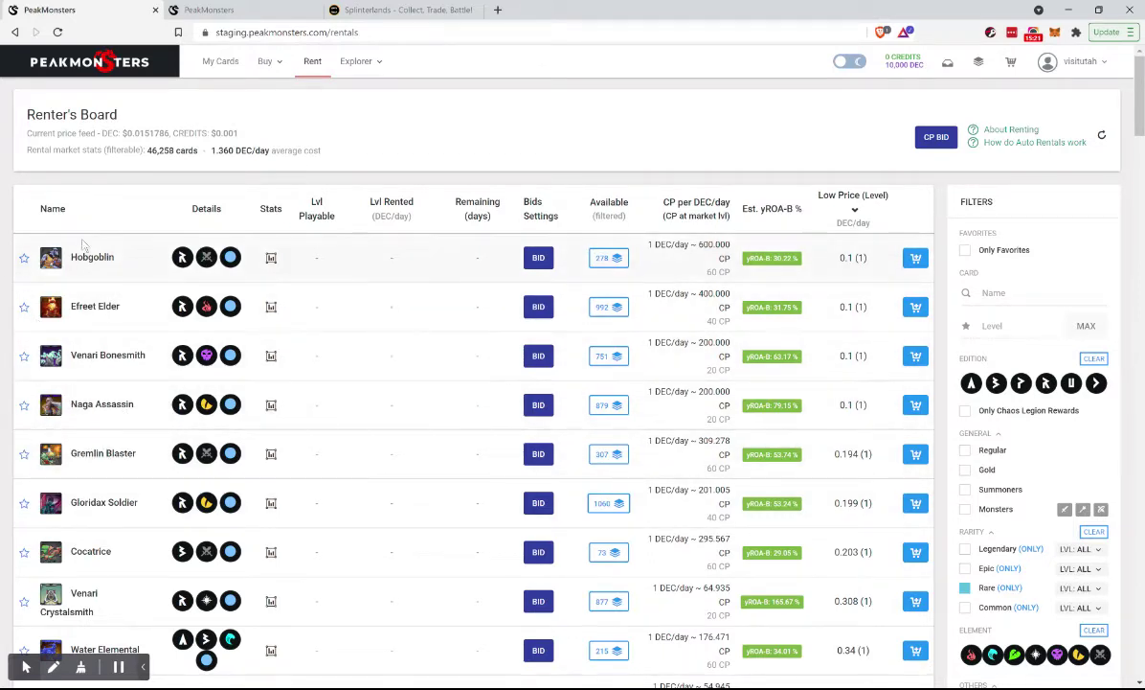
# Switch to the Splinterlands collection, include Rare cards, review the playable ones, and return to the PeakMonsters rental board
pyautogui.click(388, 12)
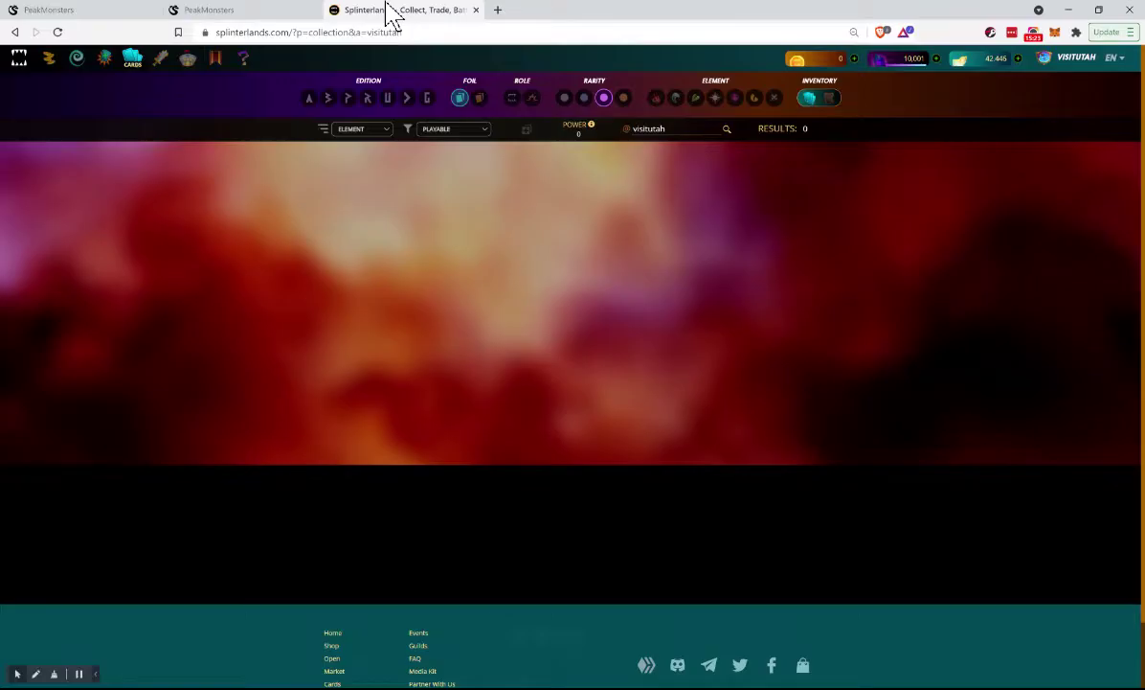
pyautogui.click(586, 100)
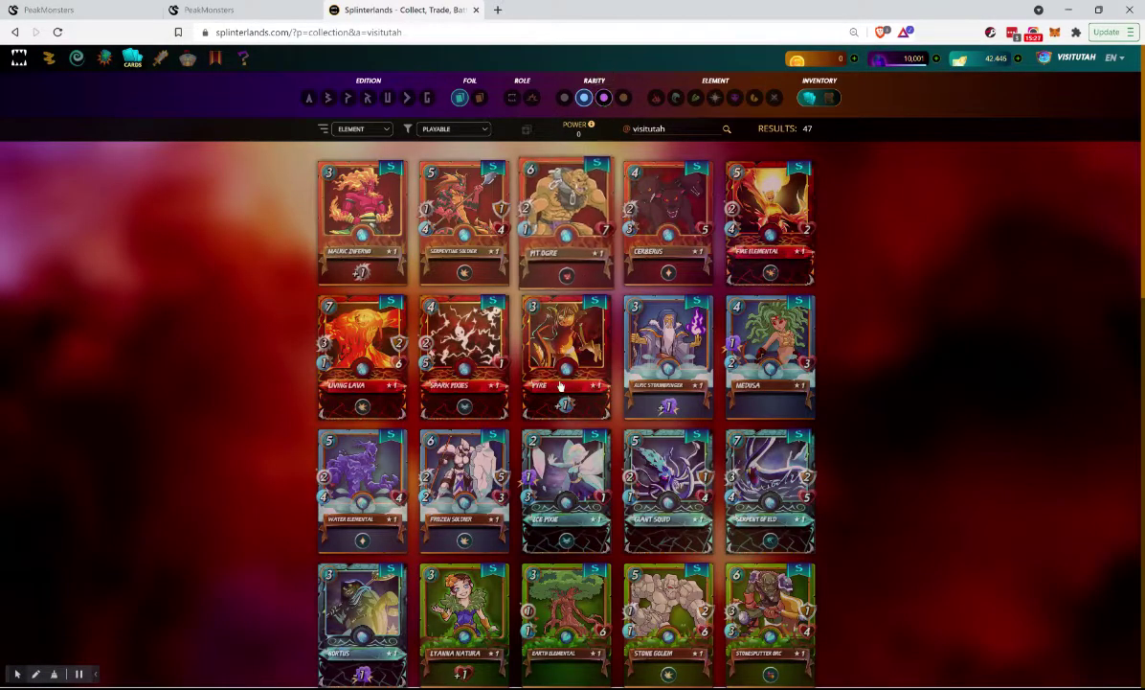
pyautogui.scroll(-5, 561, 386)
pyautogui.scroll(-8, 565, 383)
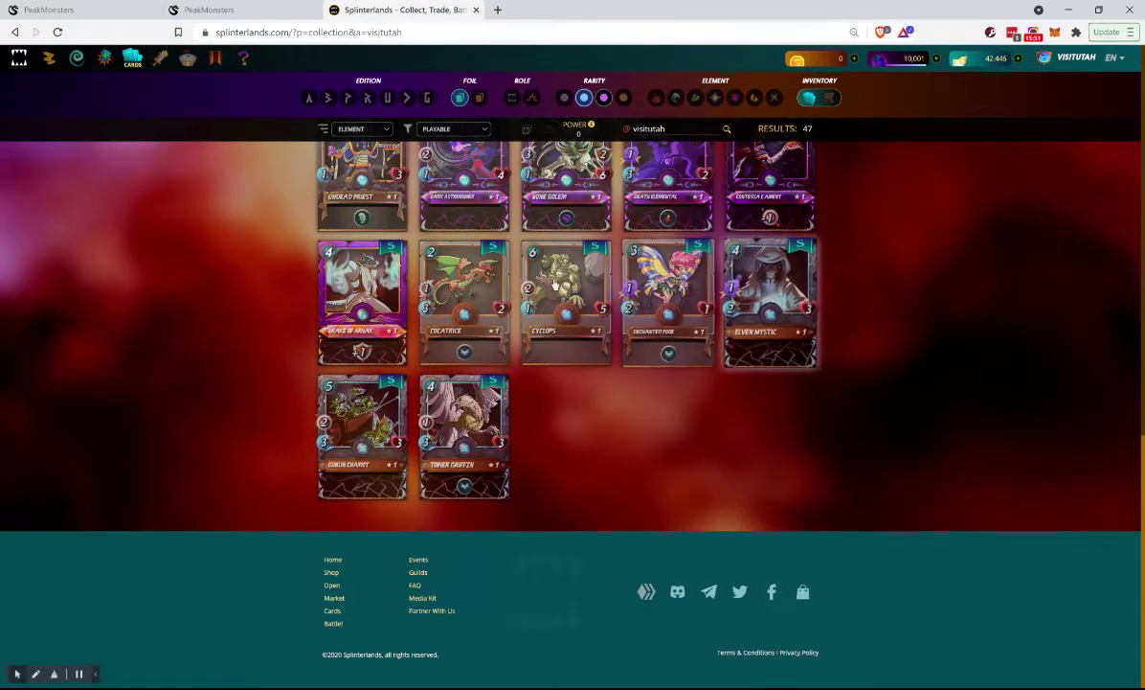
pyautogui.scroll(3, 581, 451)
pyautogui.scroll(10, 581, 450)
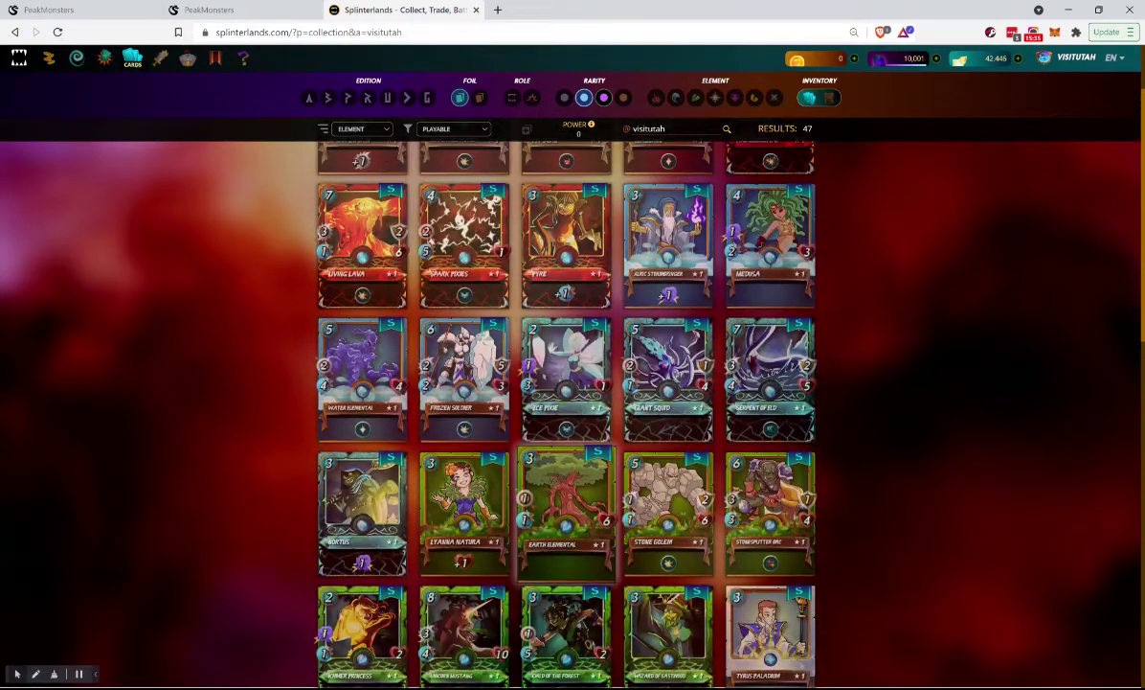
pyautogui.scroll(2, 565, 412)
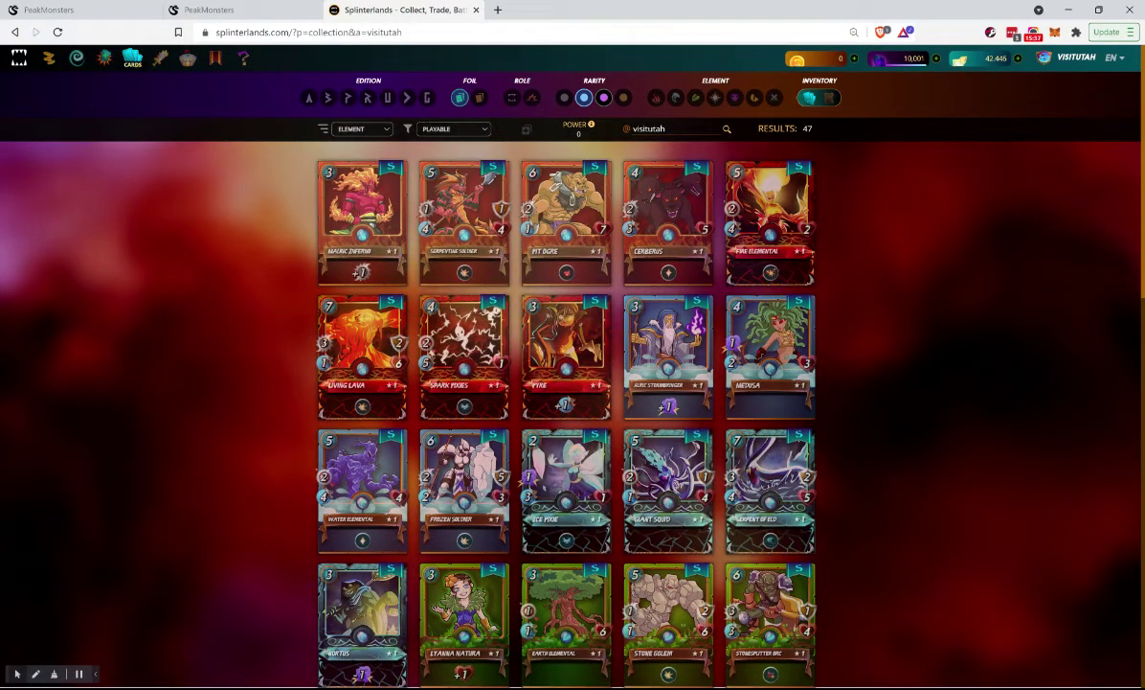
pyautogui.click(251, 13)
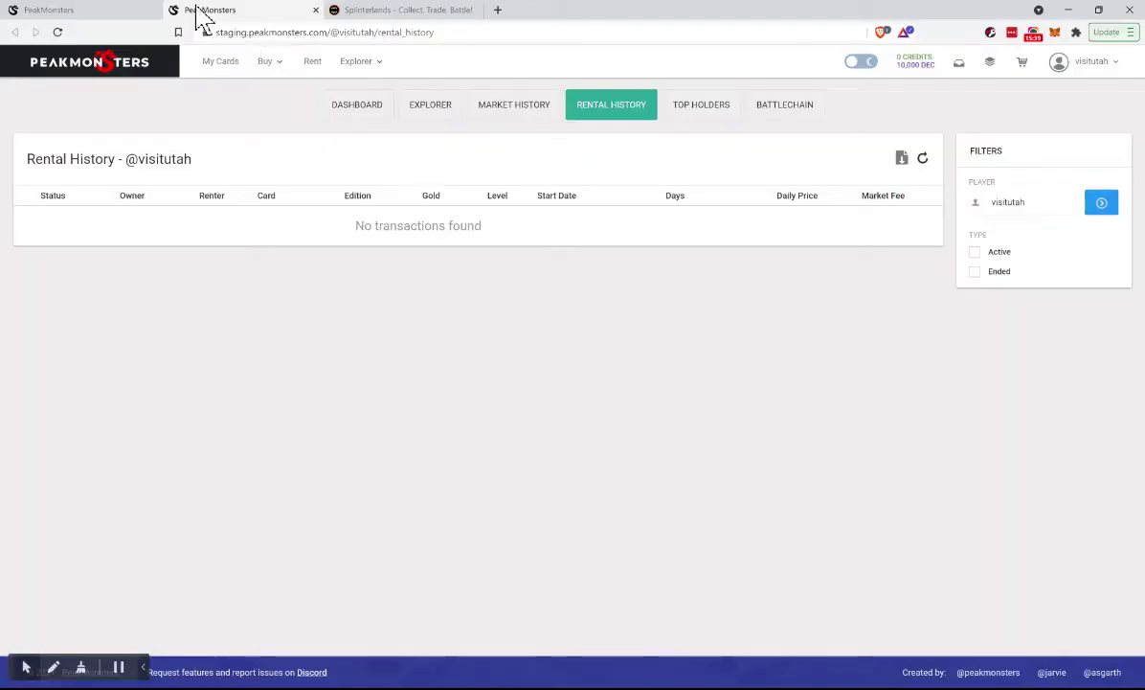
pyautogui.click(108, 11)
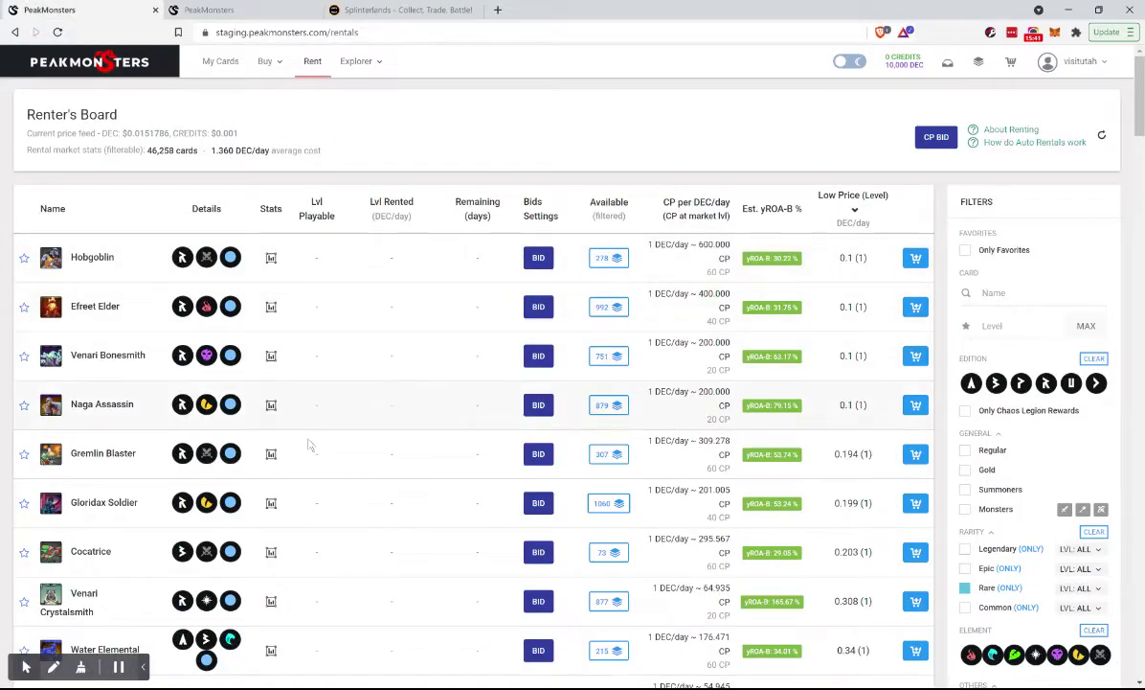
# Examine Hobgoblin's stats and abilities, and compare the daily prices of its available rentals by level
pyautogui.scroll(-3, 326, 289)
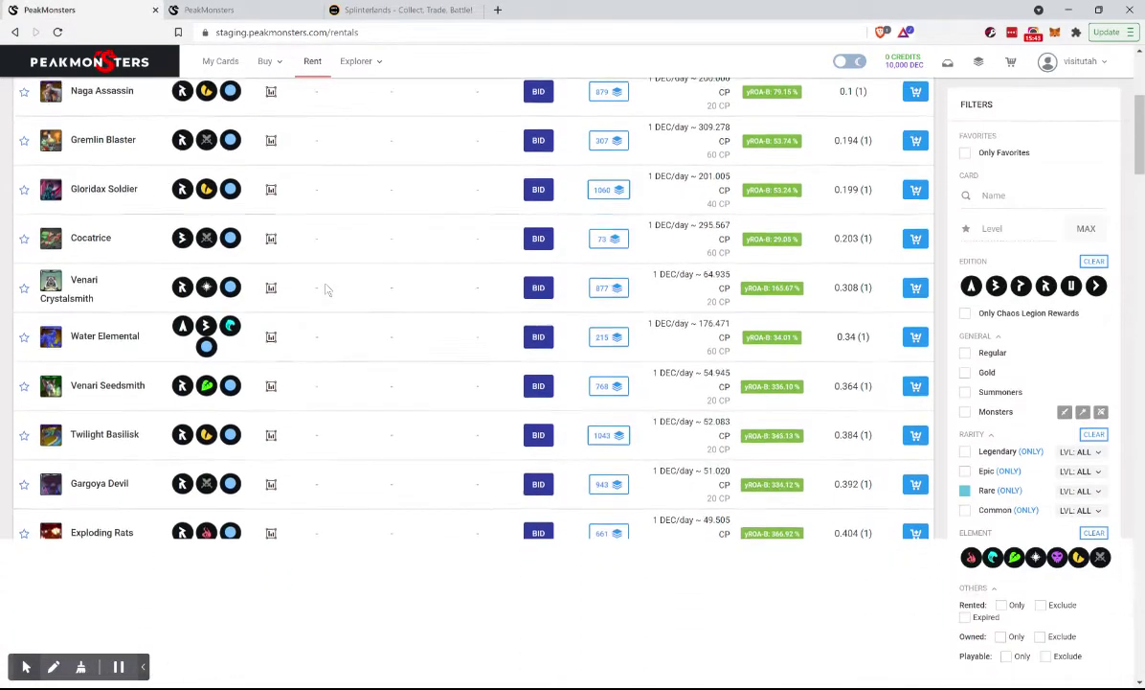
pyautogui.scroll(3, 326, 287)
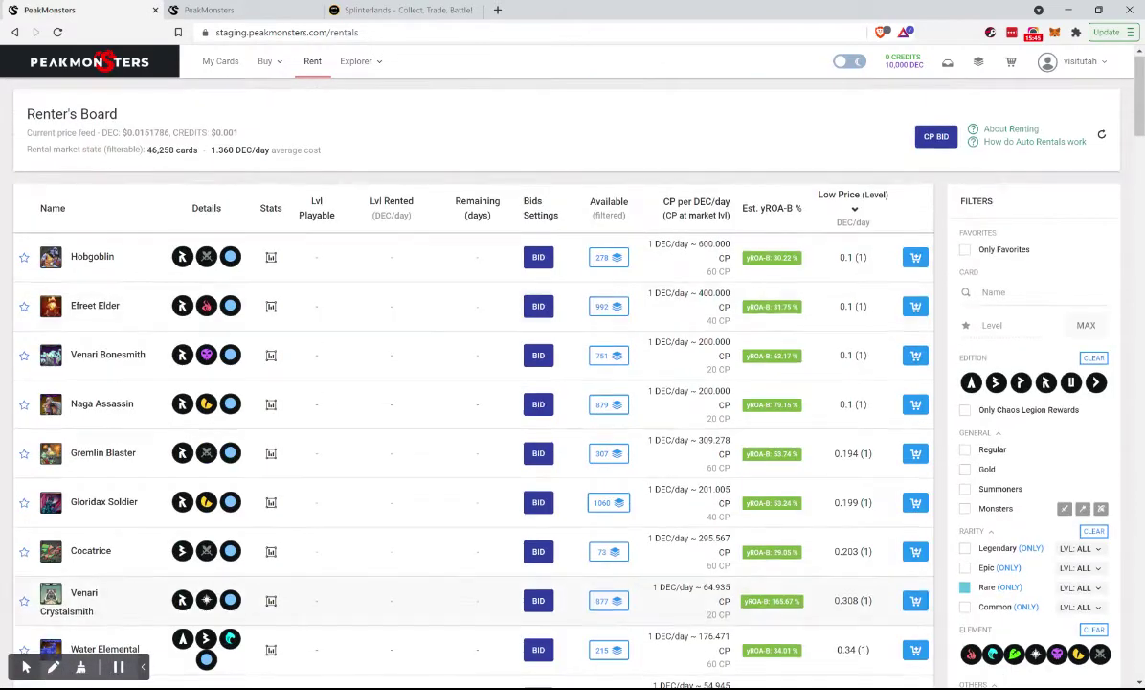
pyautogui.click(538, 257)
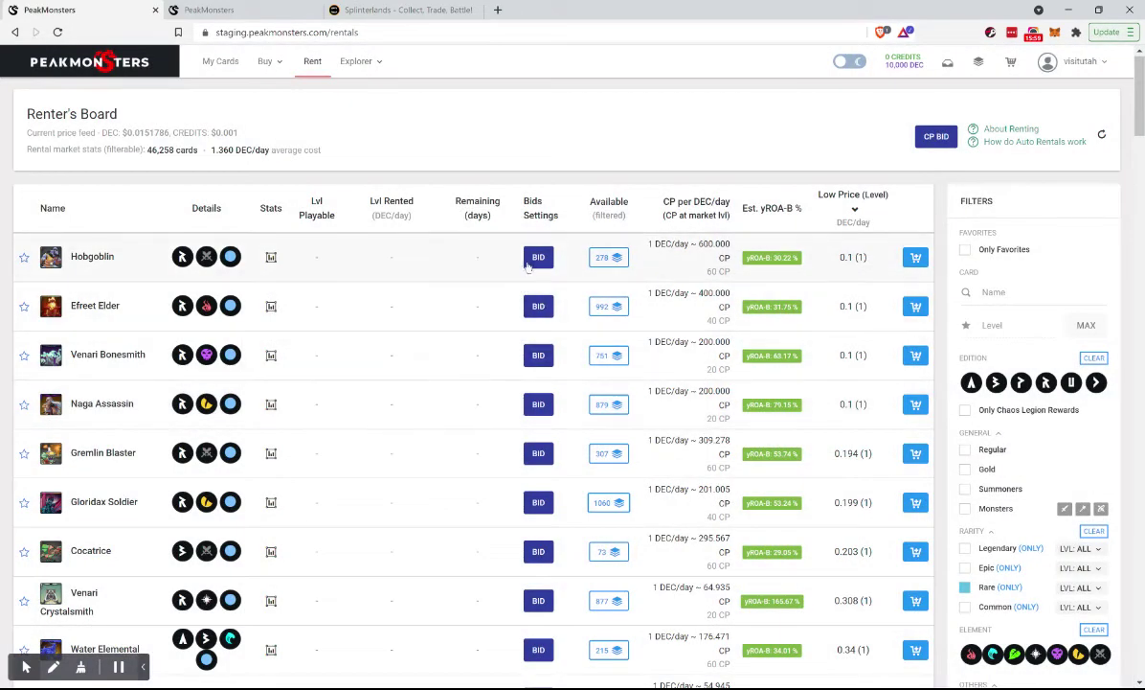
pyautogui.click(271, 257)
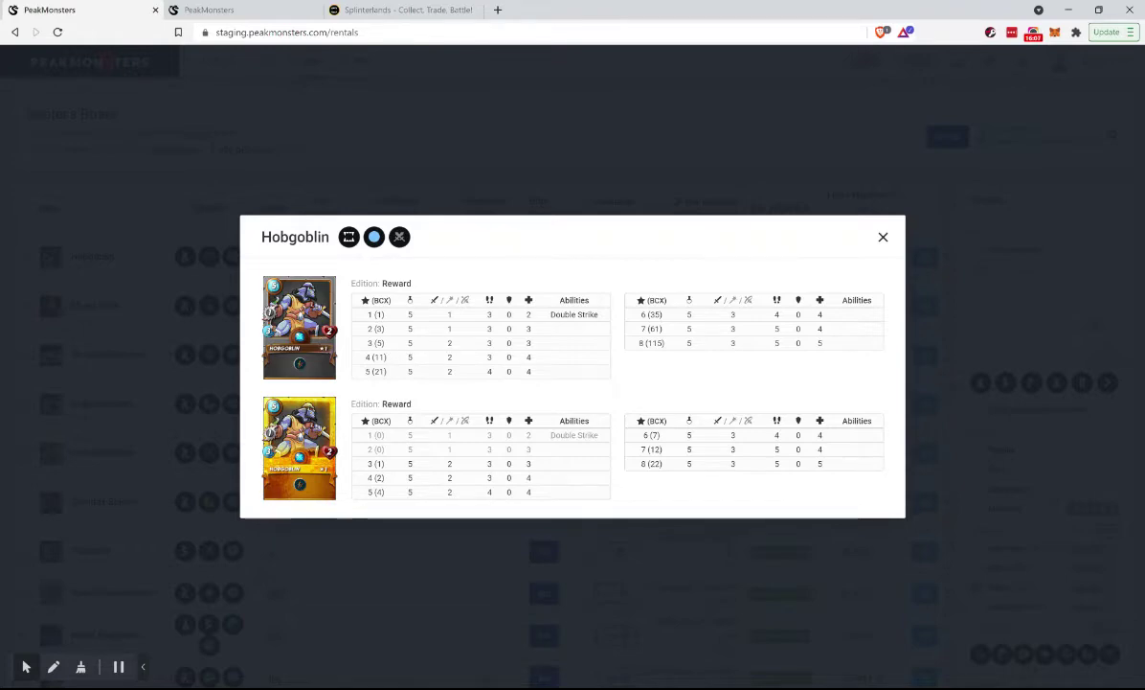
pyautogui.click(473, 204)
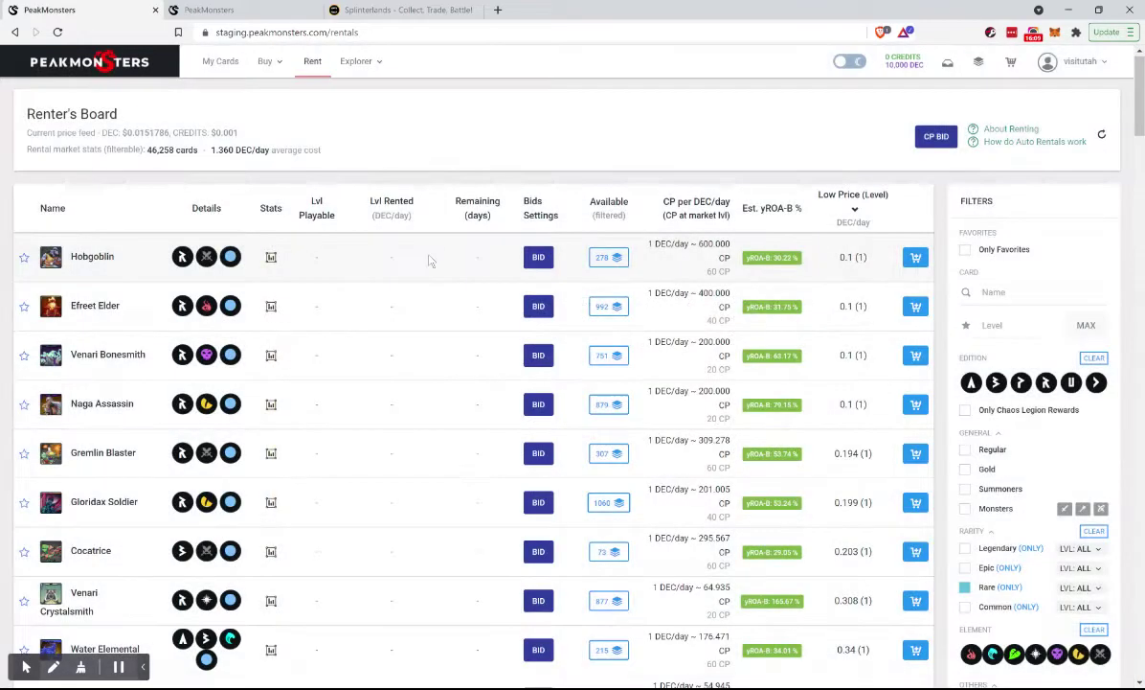
pyautogui.click(608, 258)
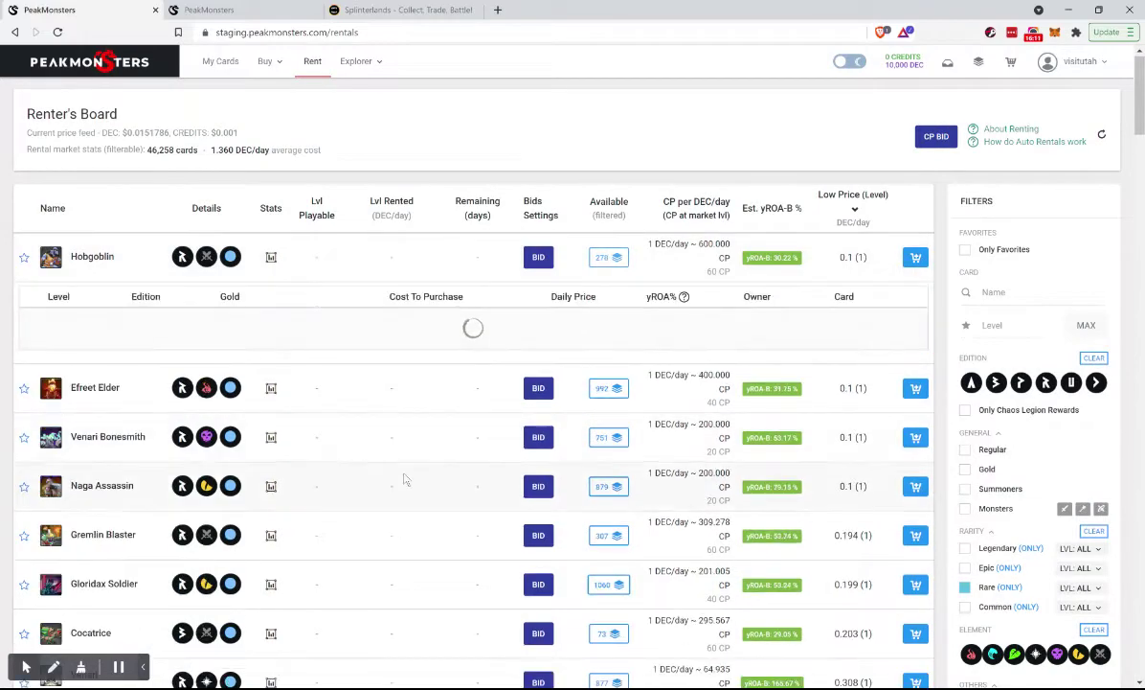
pyautogui.scroll(-5, 403, 479)
pyautogui.scroll(-3, 407, 479)
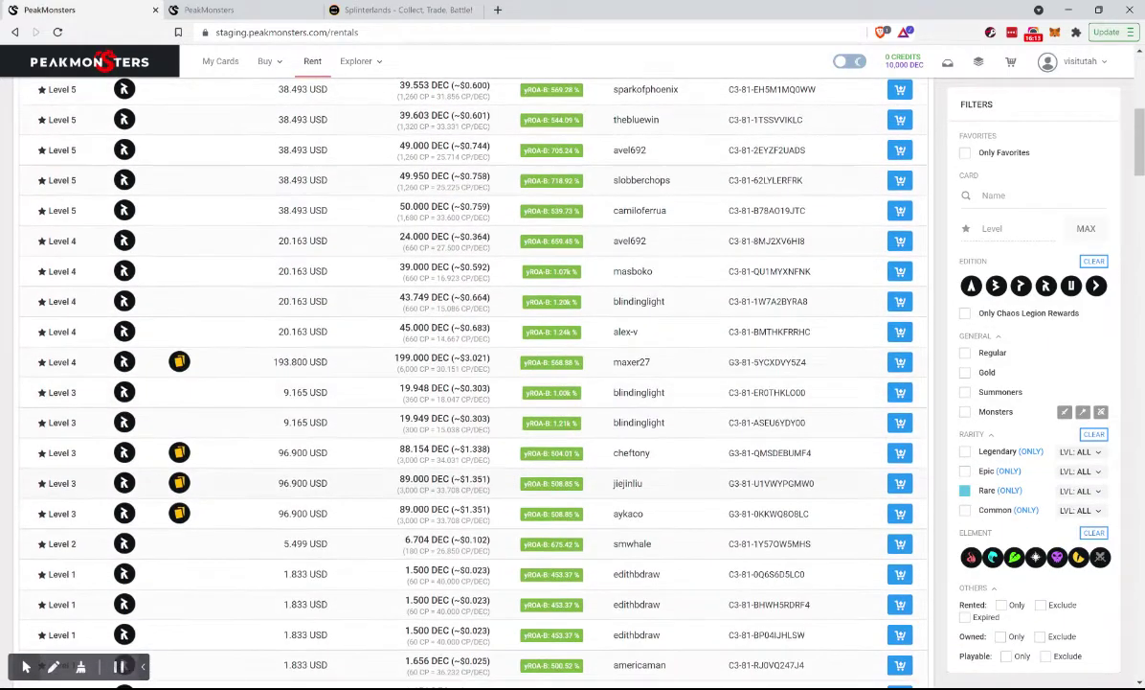
pyautogui.scroll(-3, 431, 450)
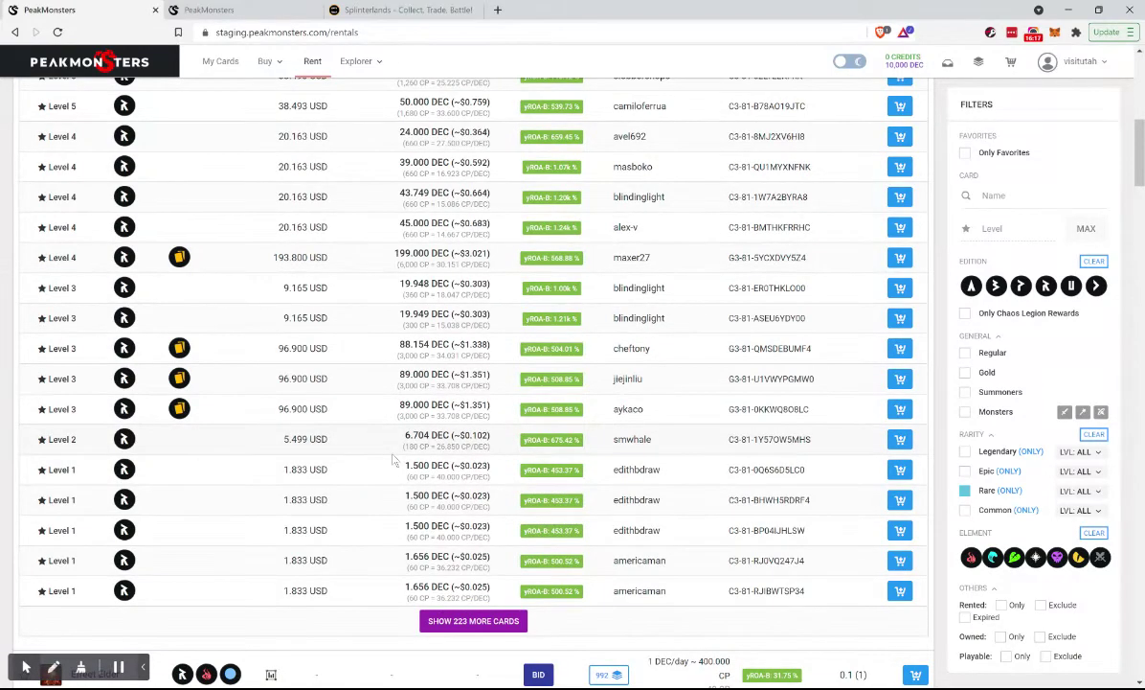
pyautogui.scroll(10, 393, 459)
# Place an auto rental bid of 0.2 DEC/day on the level 1 regular-foil Hobgoblin and collapse its listings
pyautogui.click(539, 259)
pyautogui.click(798, 379)
pyautogui.write('3')
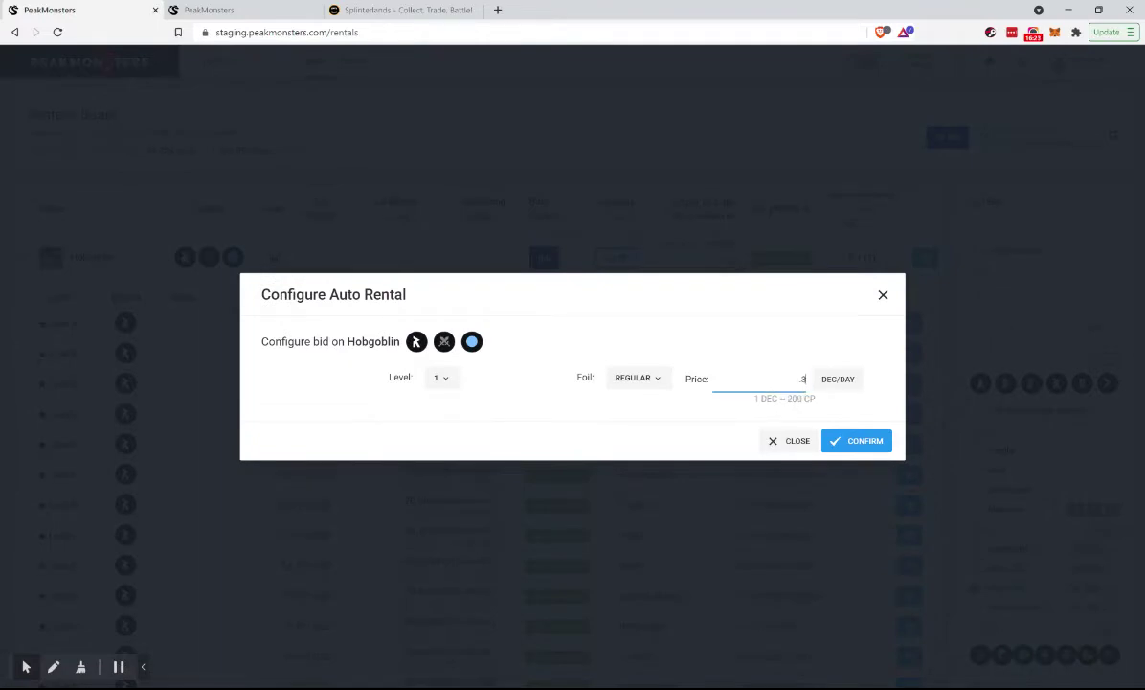
pyautogui.press('BackSpace')
pyautogui.write('2')
pyautogui.click(837, 441)
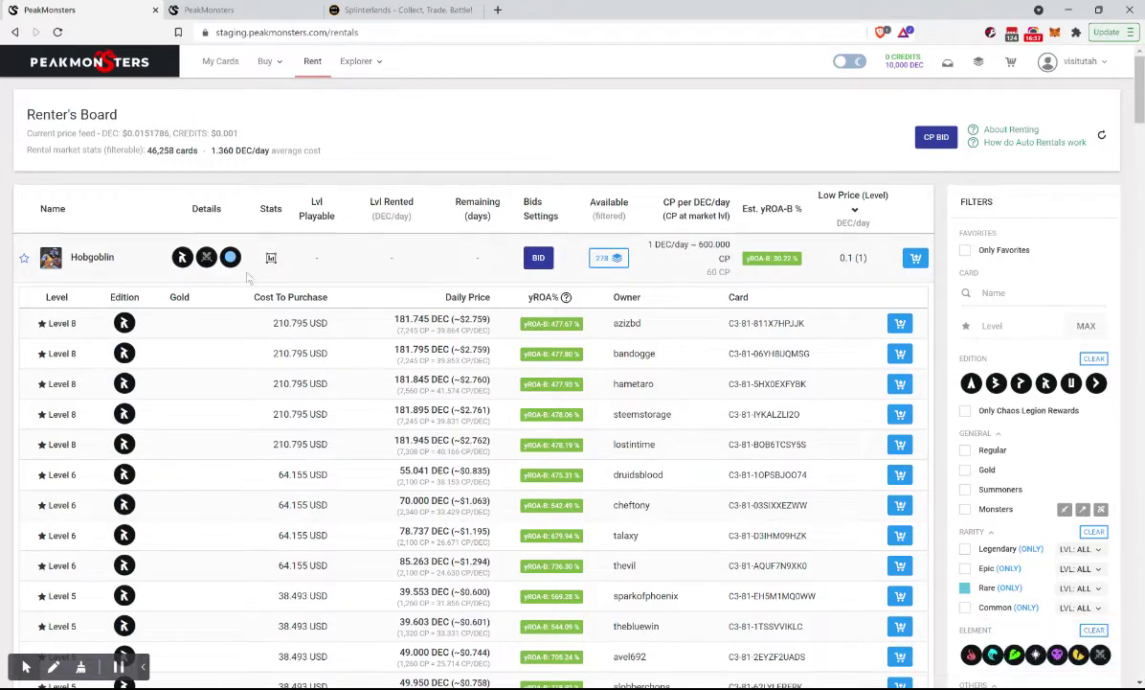
pyautogui.scroll(-5, 295, 552)
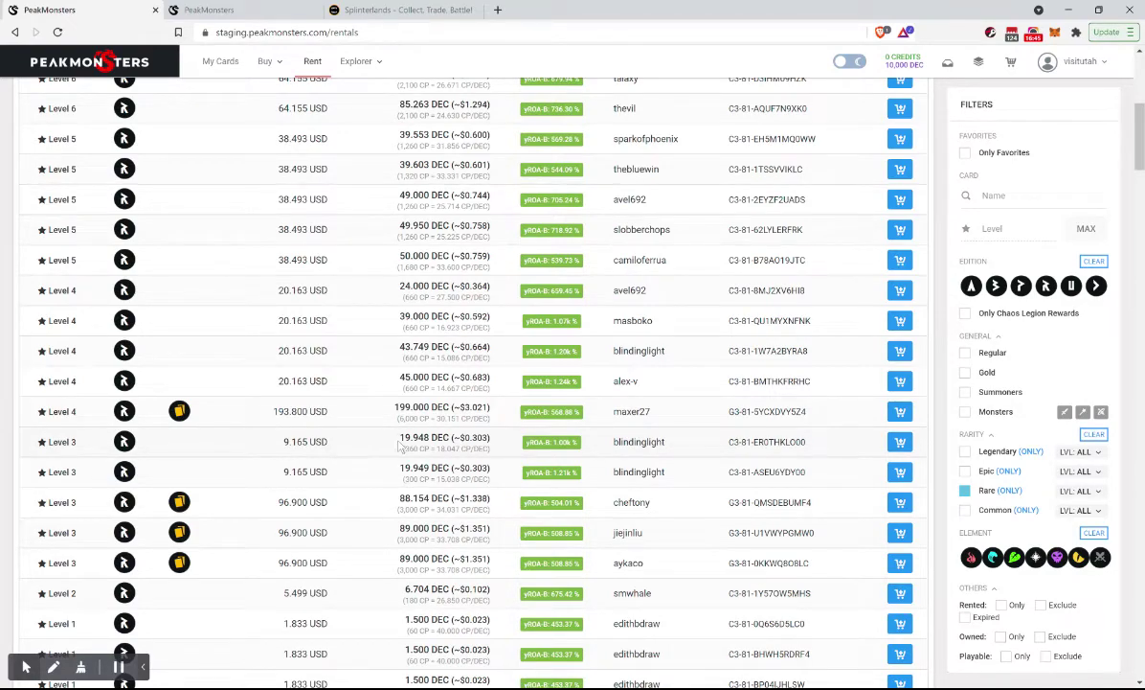
pyautogui.scroll(5, 424, 297)
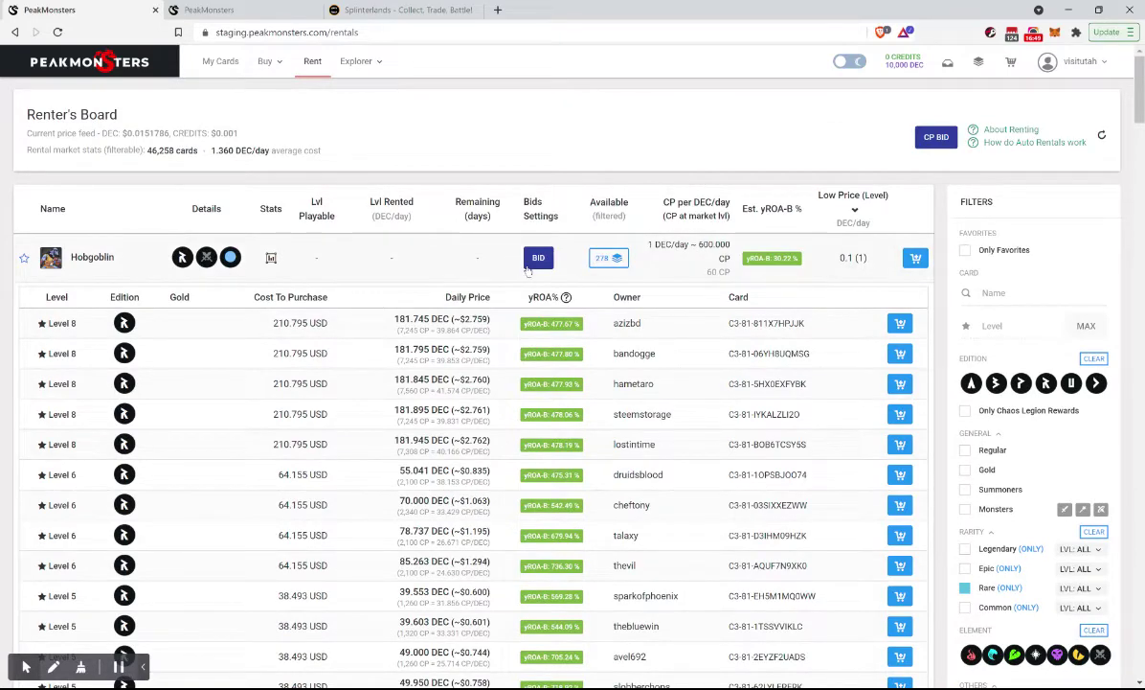
pyautogui.click(600, 259)
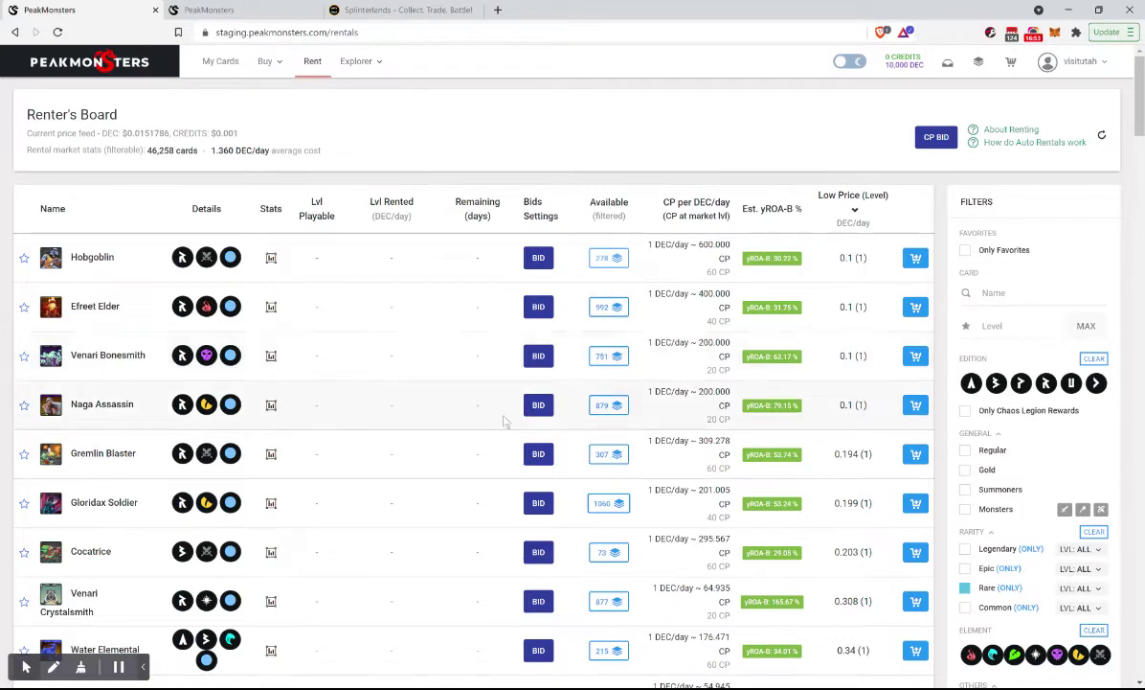
# Examine the stats and abilities of Naga Assassin and Venari Bonesmith by level
pyautogui.scroll(-1, 287, 394)
pyautogui.click(271, 380)
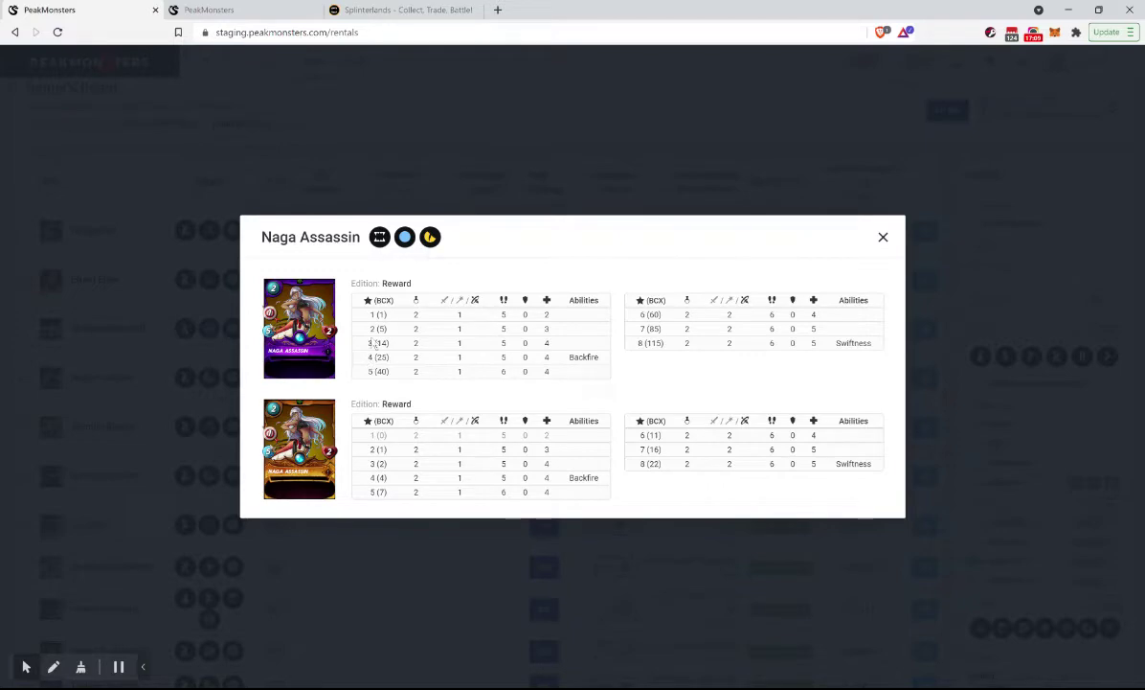
pyautogui.click(468, 179)
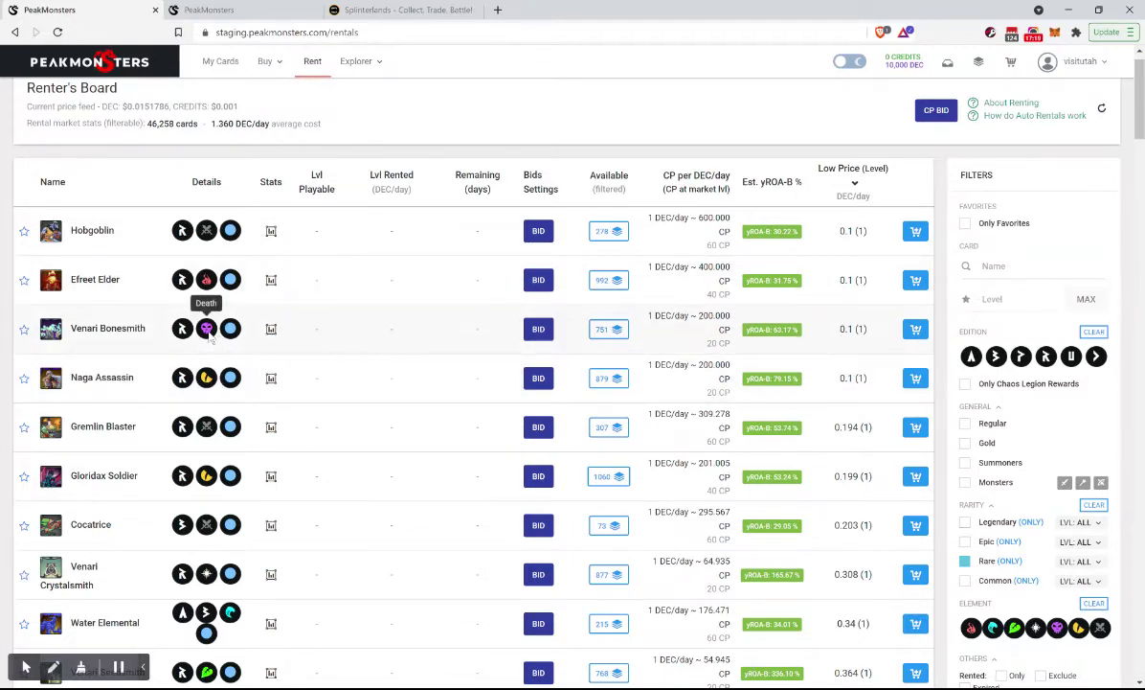
pyautogui.click(270, 330)
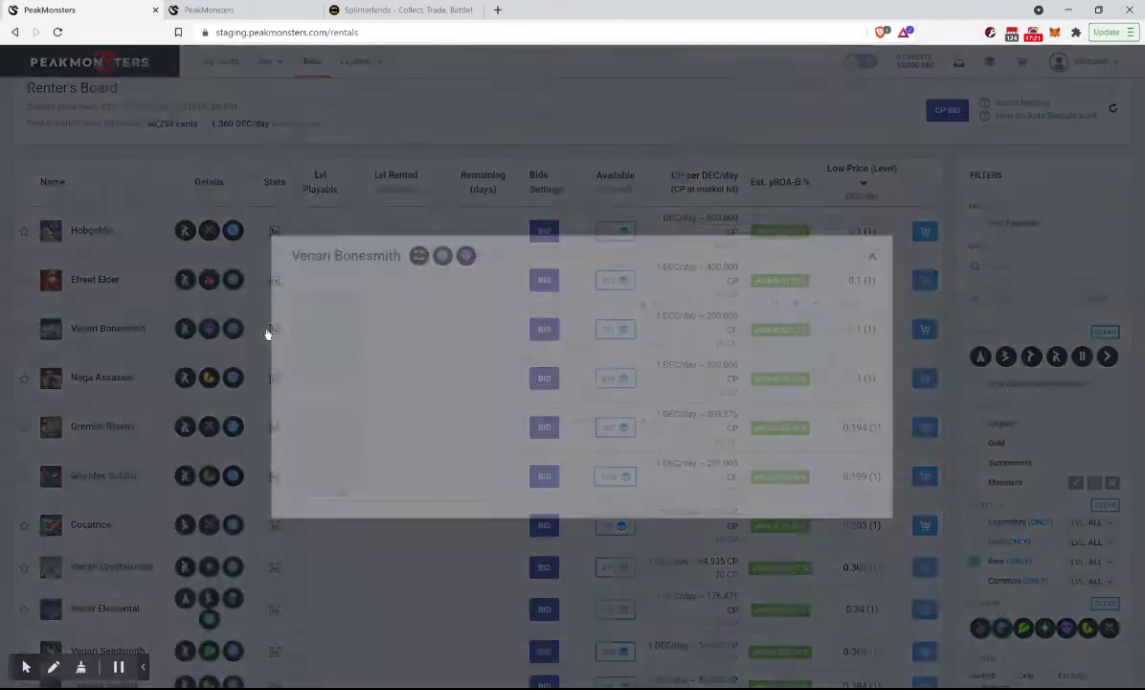
pyautogui.click(193, 331)
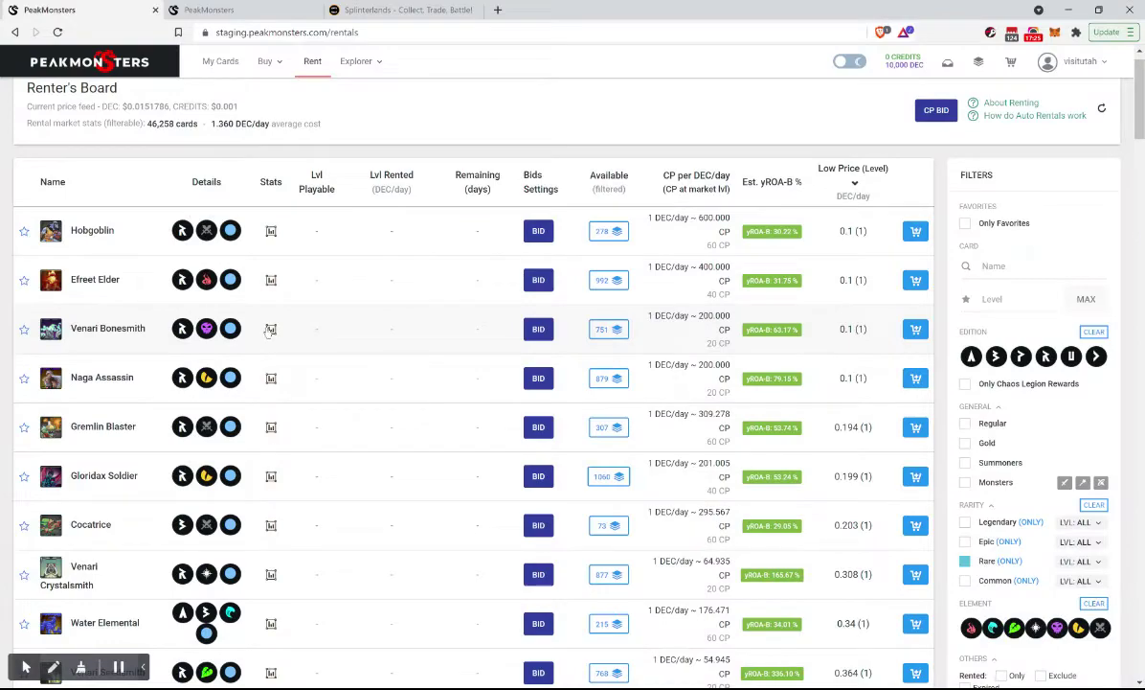
pyautogui.click(270, 330)
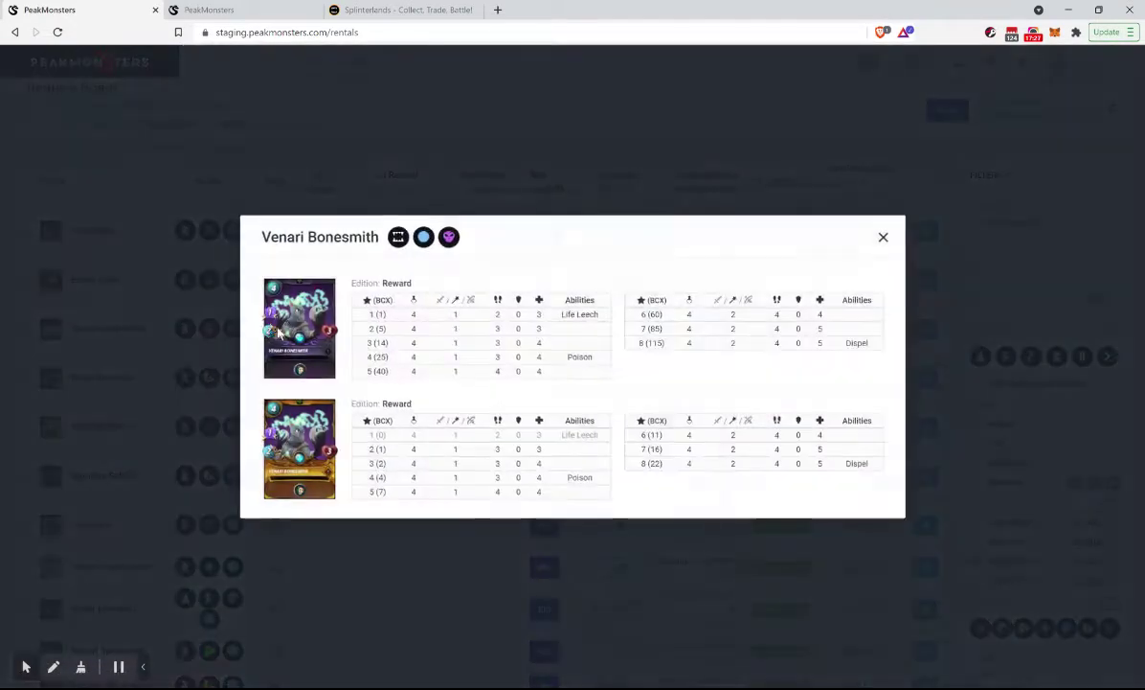
pyautogui.click(410, 190)
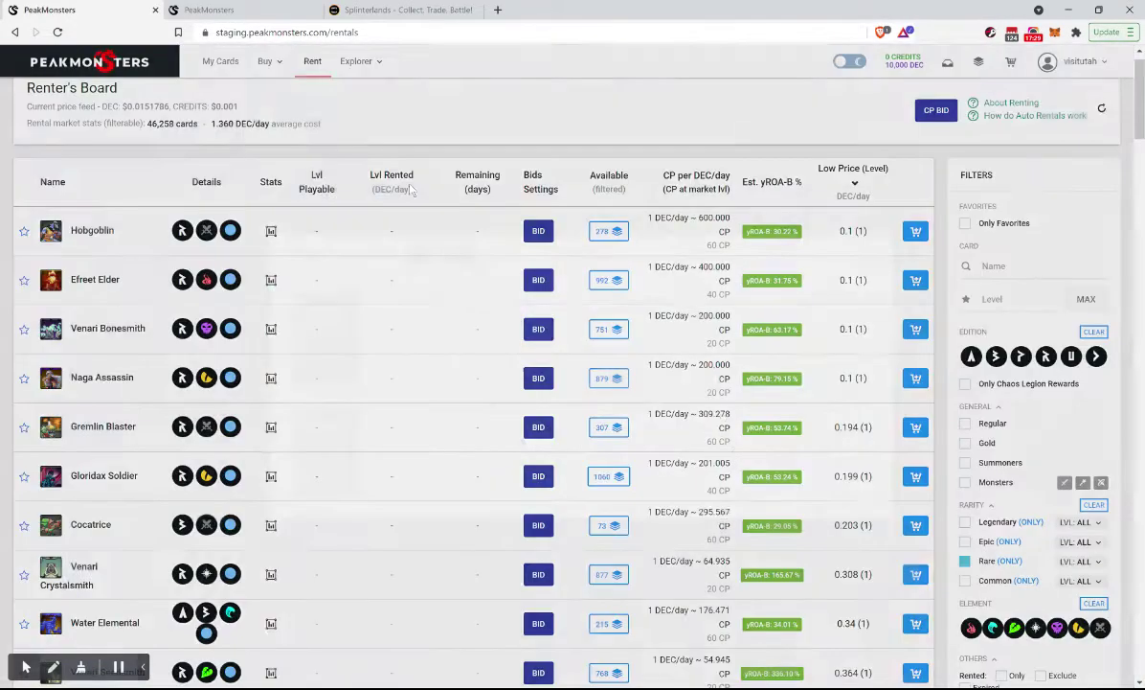
# Place an auto rental bid of 0.2 DEC/day on the level 1 regular-foil Venari Bonesmith
pyautogui.click(539, 331)
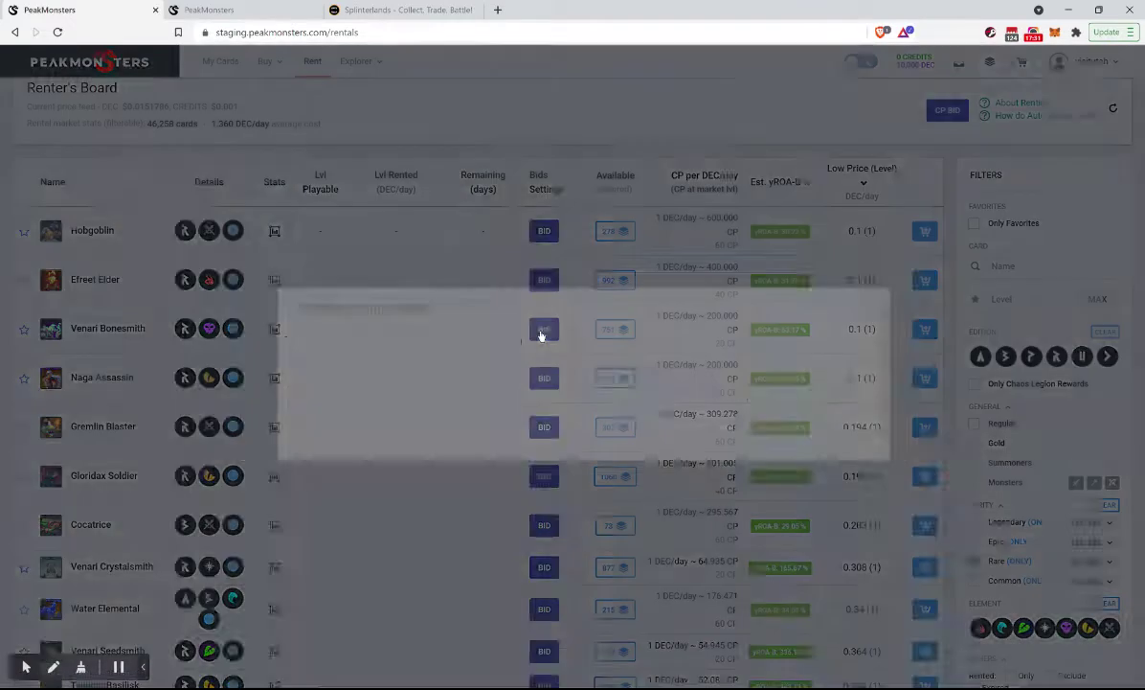
pyautogui.moveTo(794, 379); pyautogui.dragTo(868, 383)
pyautogui.press('BackSpace')
pyautogui.write('0.2')
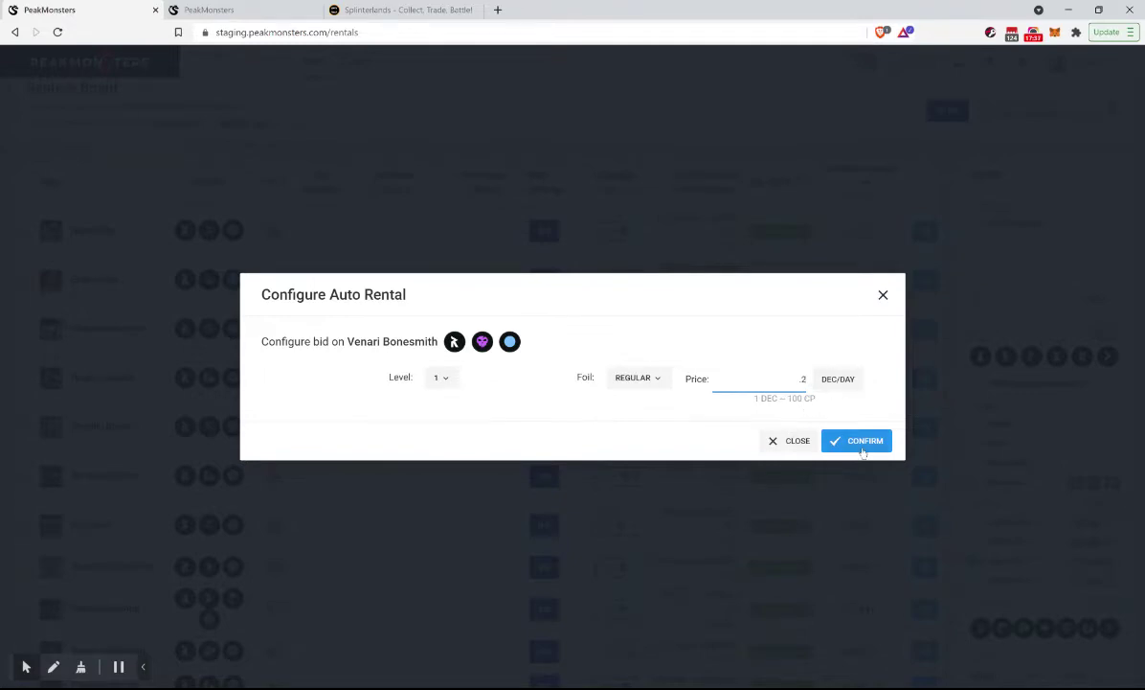
pyautogui.click(863, 448)
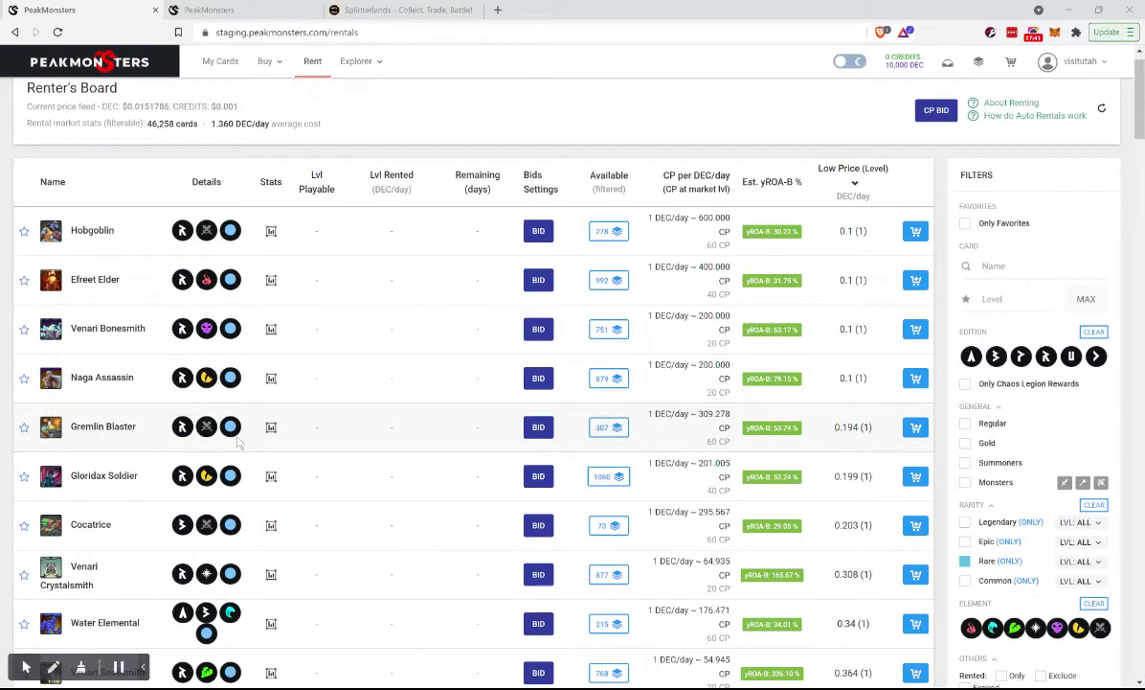
# Check Venari Crystalsmith's stats by level and place an auto rental bid of 0.3 DEC/day on its level 1 regular-foil version
pyautogui.scroll(-2, 239, 442)
pyautogui.scroll(-1, 239, 442)
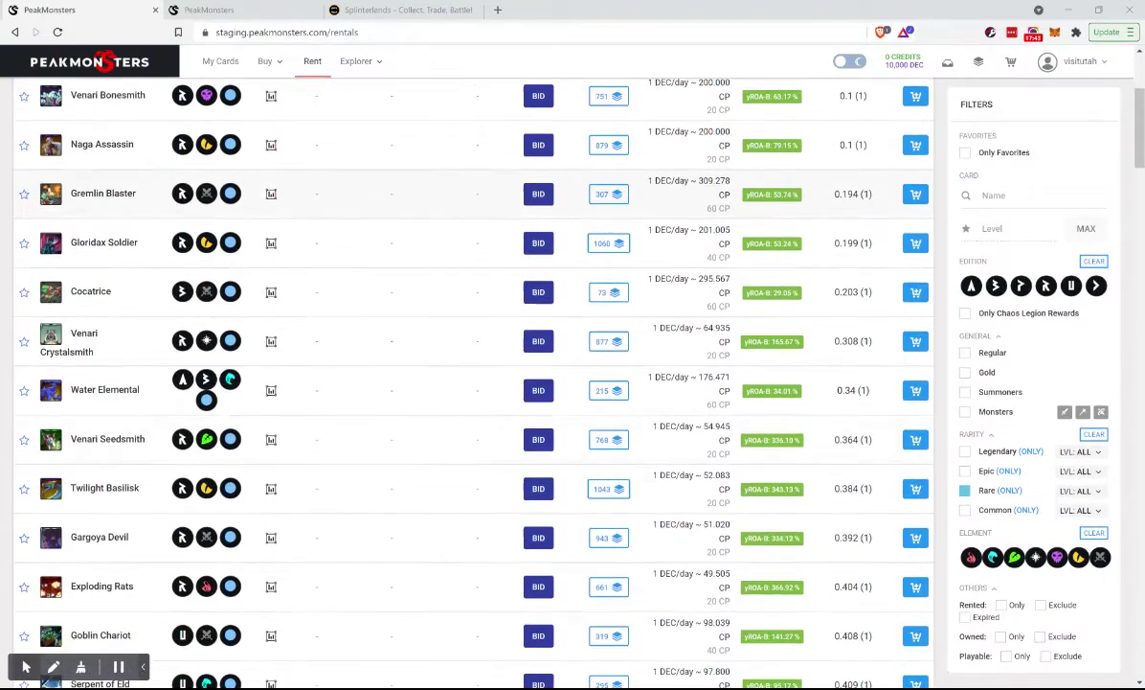
pyautogui.click(271, 342)
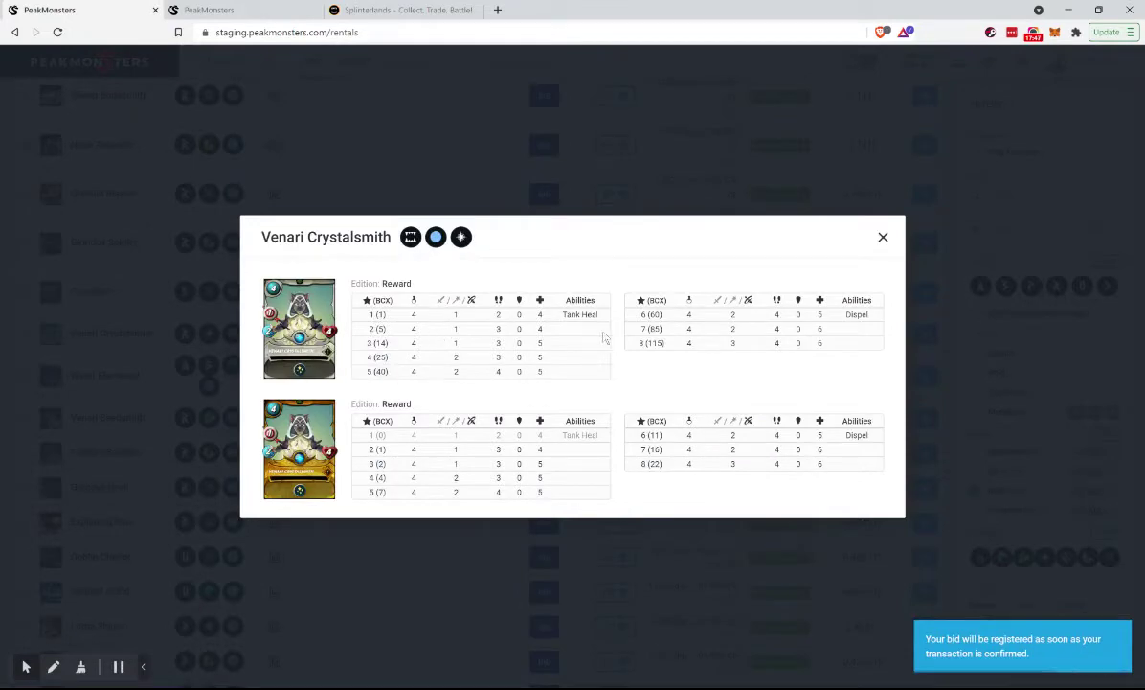
pyautogui.click(496, 209)
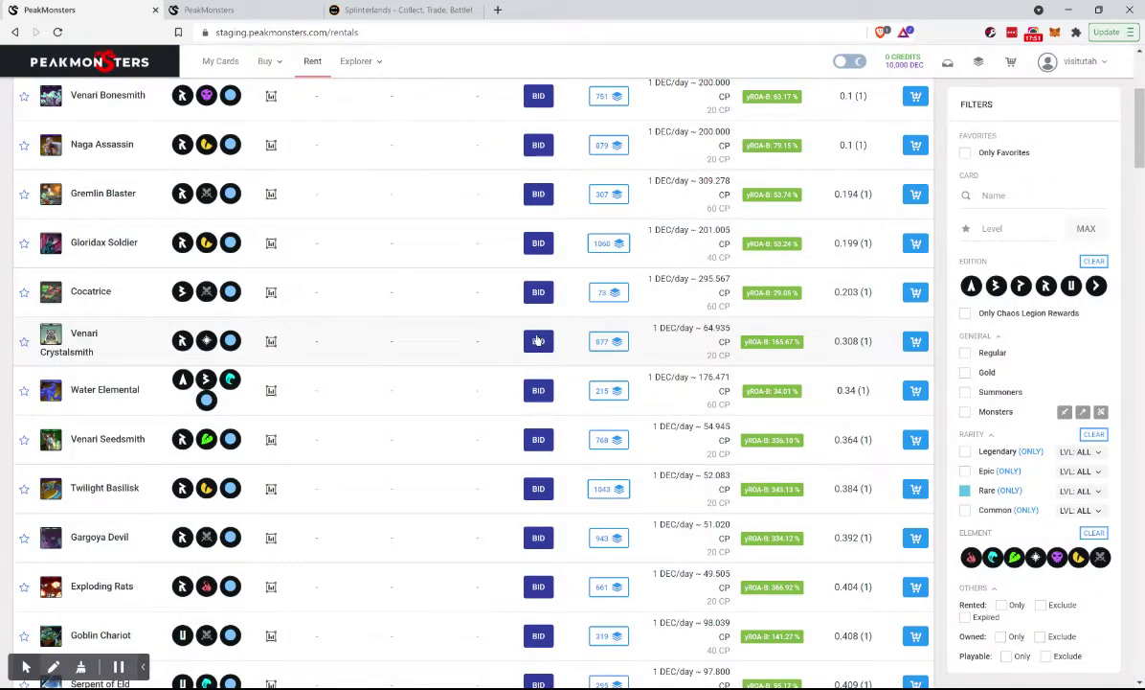
pyautogui.click(538, 340)
pyautogui.doubleClick(795, 378)
pyautogui.press('BackSpace')
pyautogui.write('.3')
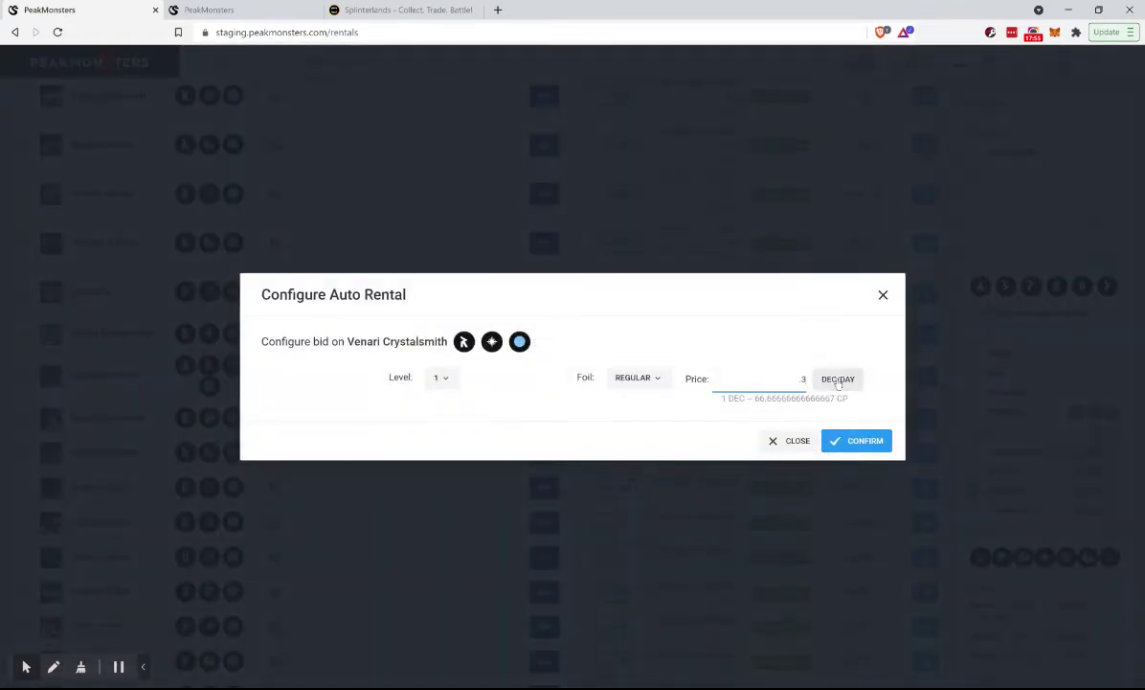
pyautogui.click(855, 443)
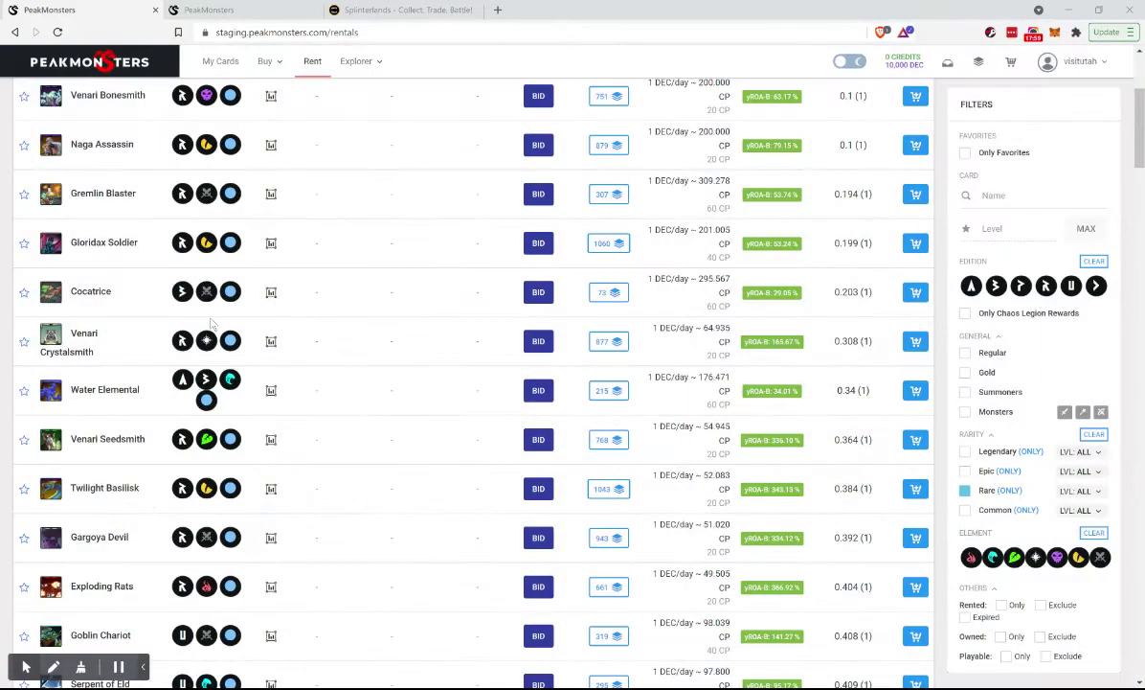
# Check Venari Seedsmith's stats by level and place an auto rental bid of 0.3 DEC/day on its level 1 regular-foil version
pyautogui.scroll(-1, 201, 472)
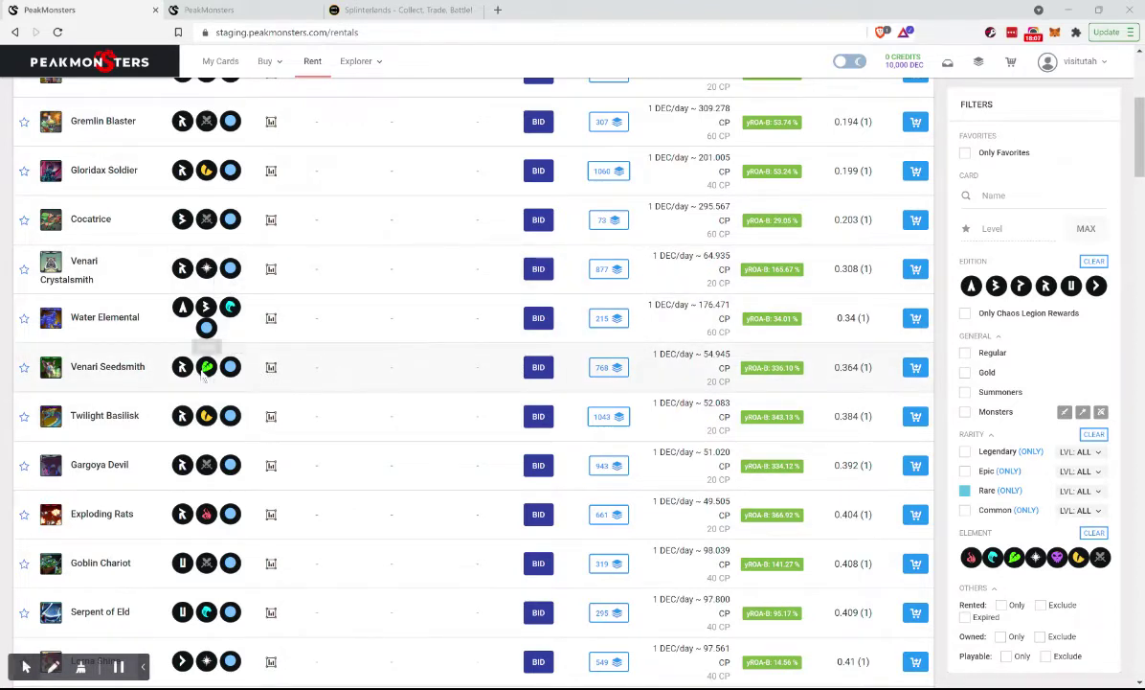
pyautogui.click(271, 367)
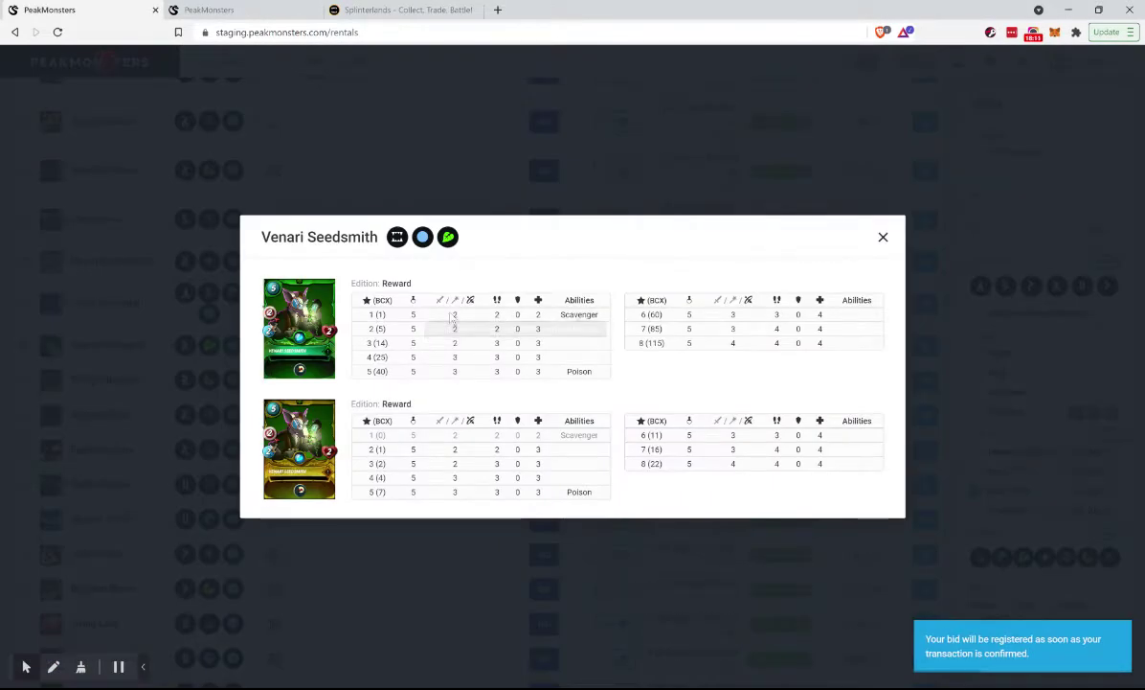
pyautogui.click(508, 213)
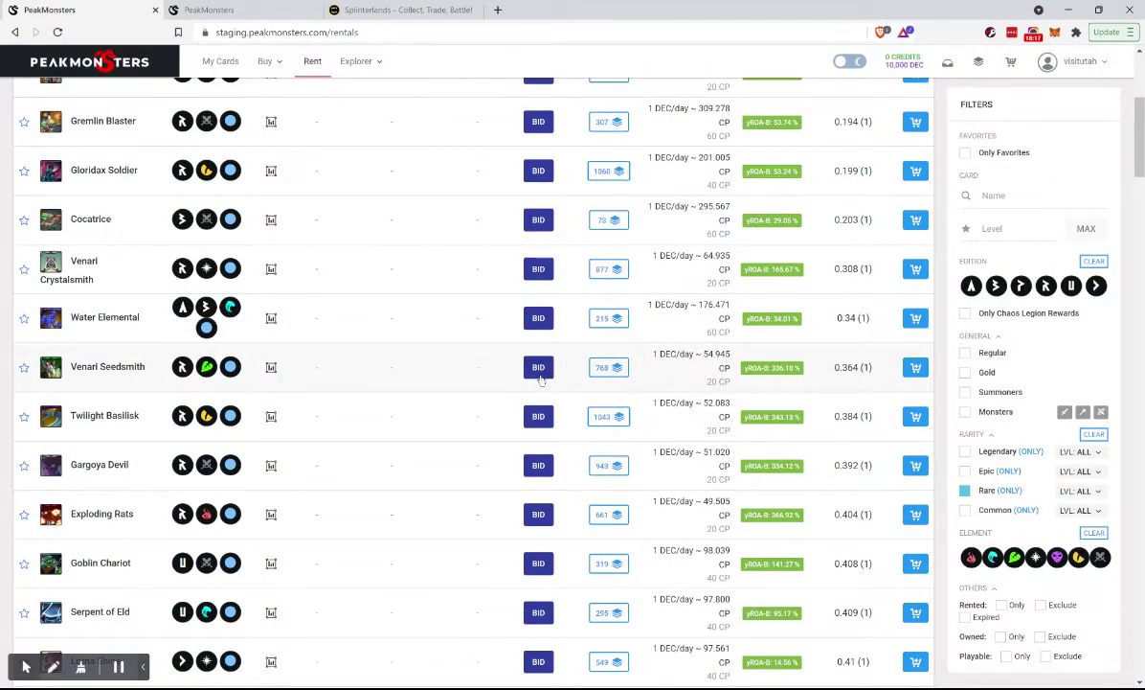
pyautogui.click(538, 372)
pyautogui.doubleClick(798, 378)
pyautogui.write('.3')
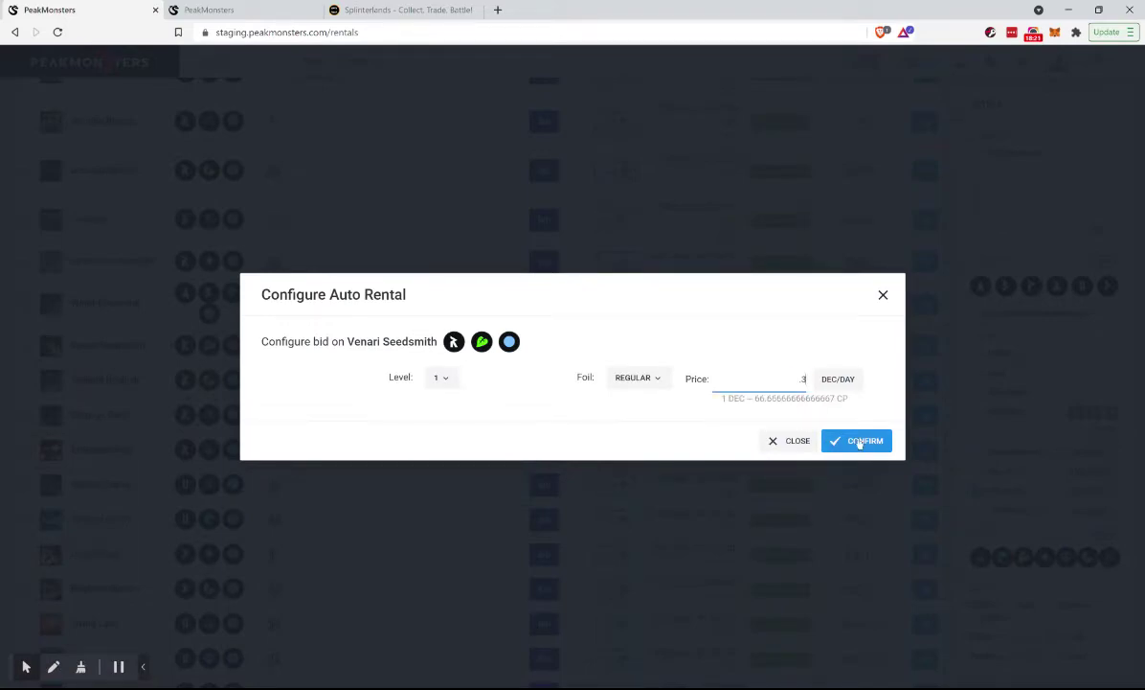
pyautogui.click(855, 440)
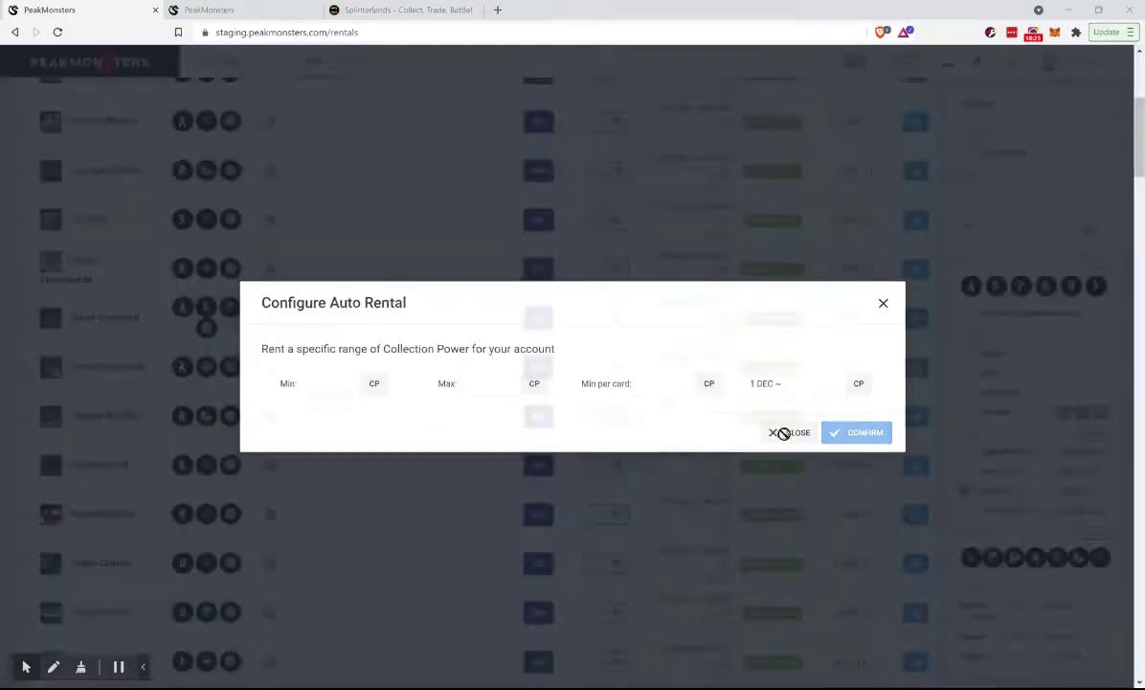
# Mark Venari Seedsmith, Venari Crystalsmith and Hobgoblin as favorites on the rental board
pyautogui.scroll(-1, 146, 487)
pyautogui.scroll(-3, 145, 486)
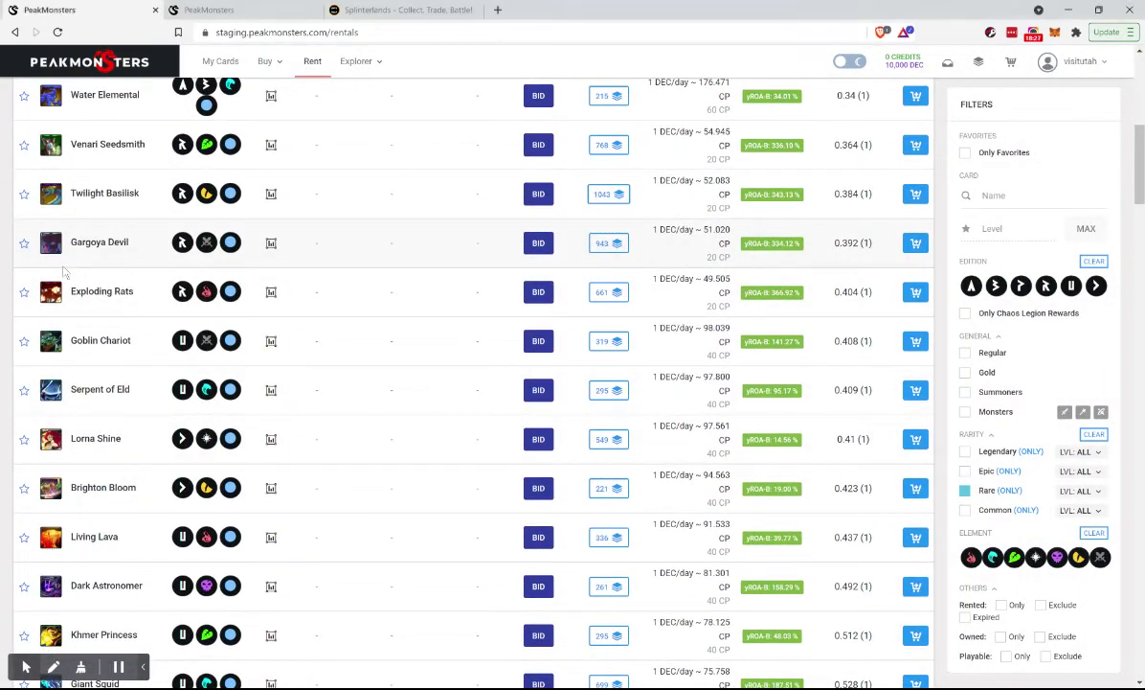
pyautogui.click(24, 146)
pyautogui.scroll(4, 24, 153)
pyautogui.click(24, 254)
pyautogui.scroll(4, 25, 257)
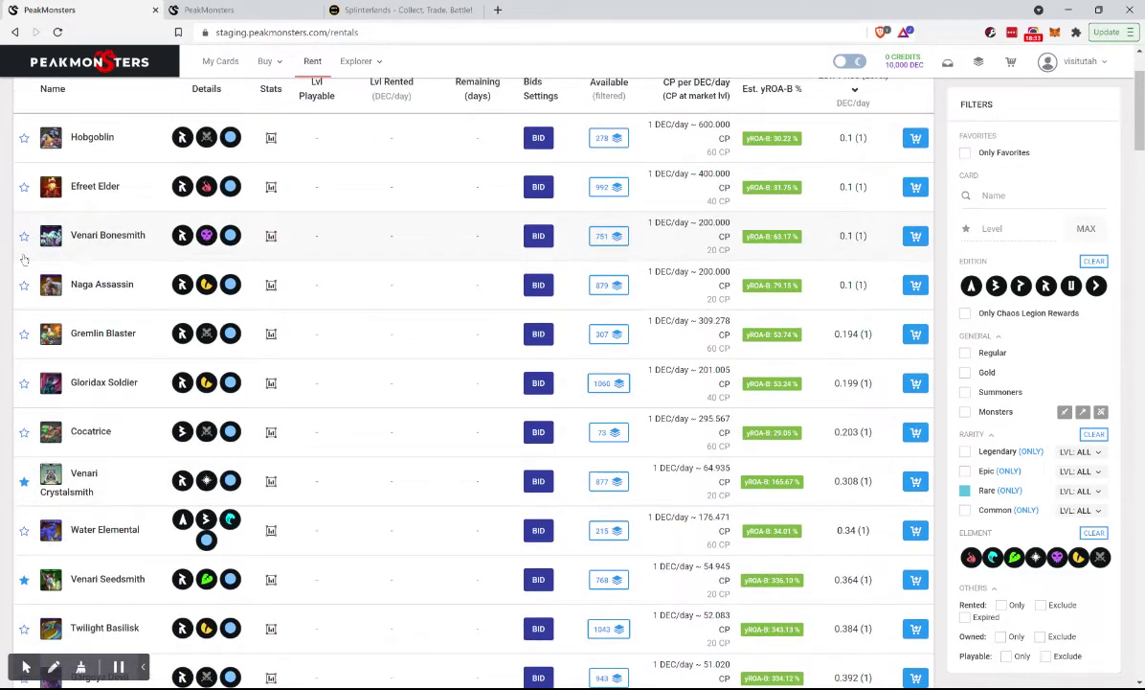
pyautogui.scroll(2, 24, 256)
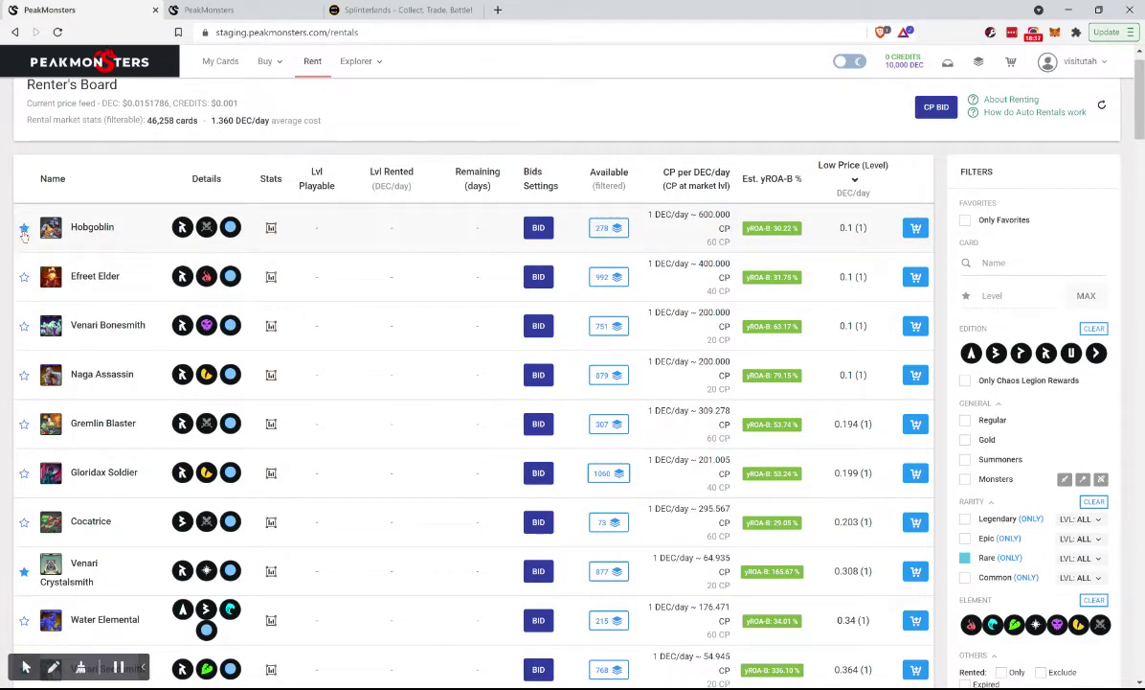
# Filter the rental board to Summoners only, and restrict the Rare cards to level 2
pyautogui.scroll(-9, 24, 230)
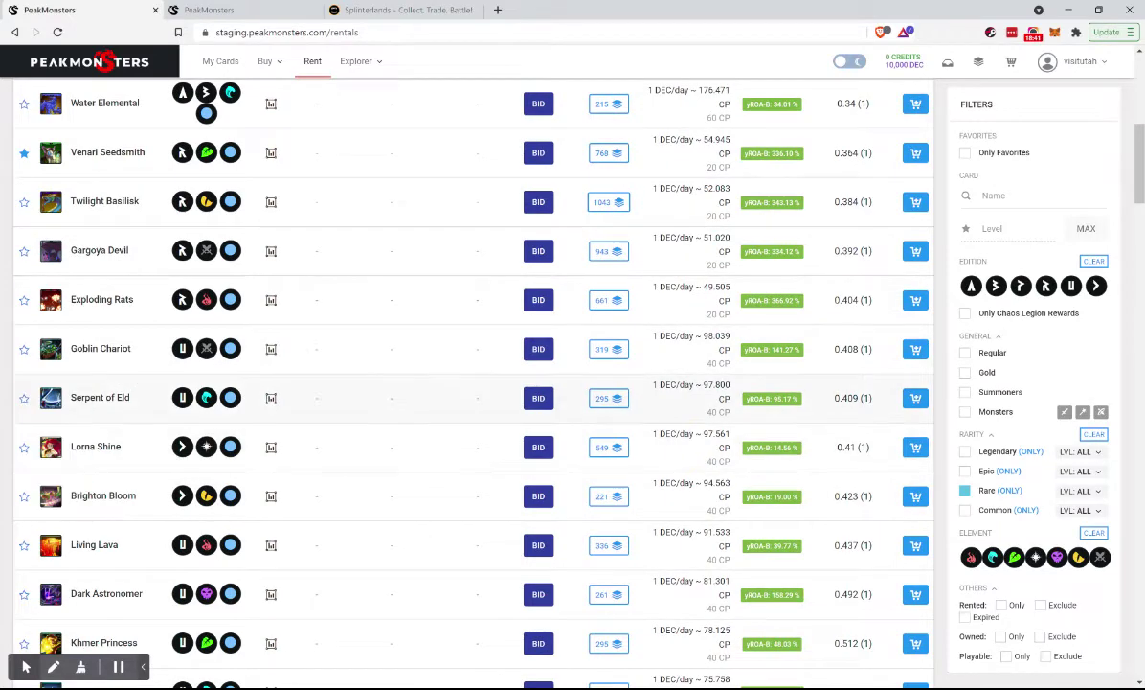
pyautogui.click(991, 399)
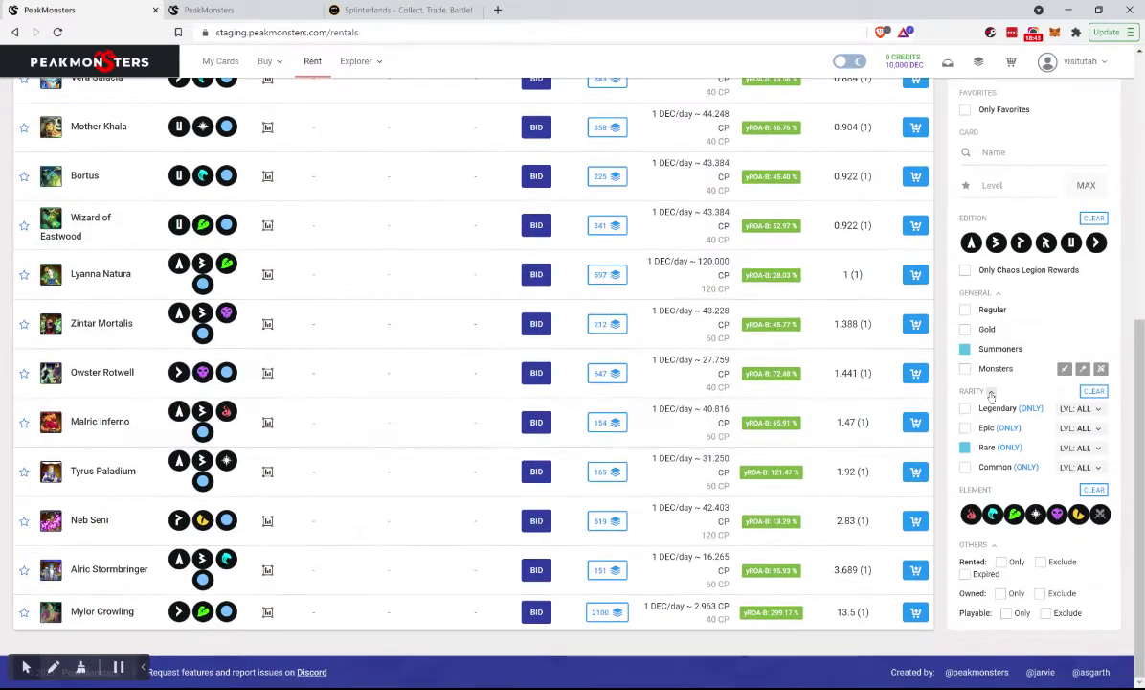
pyautogui.scroll(5, 401, 465)
pyautogui.scroll(2, 401, 465)
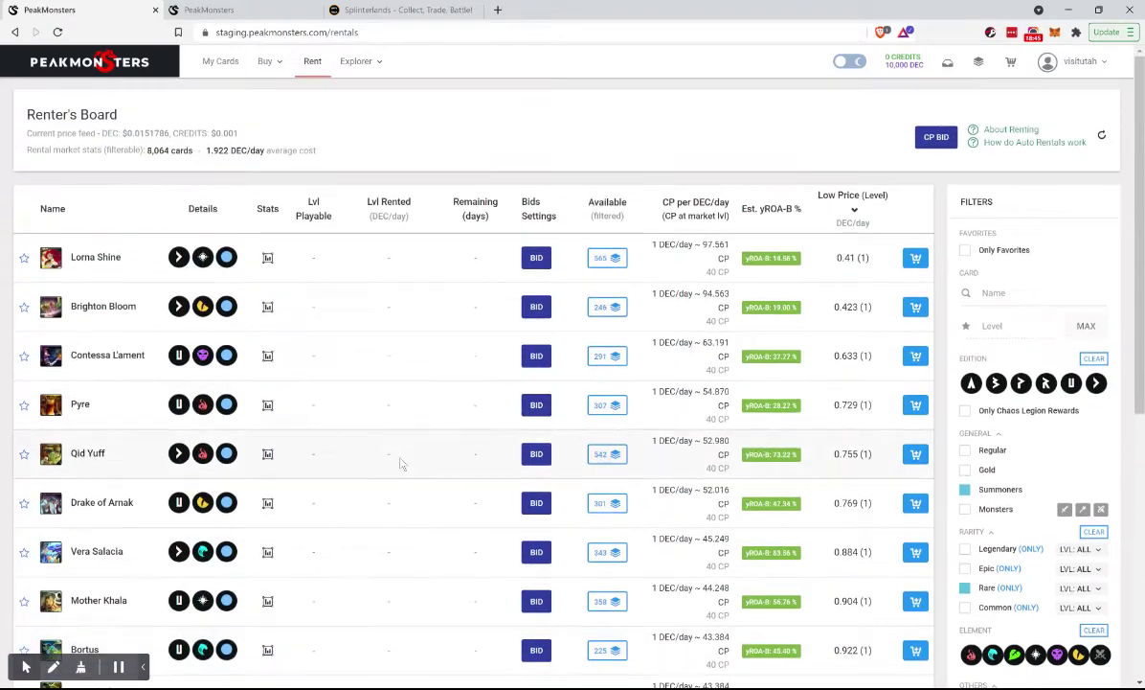
pyautogui.scroll(-2, 401, 464)
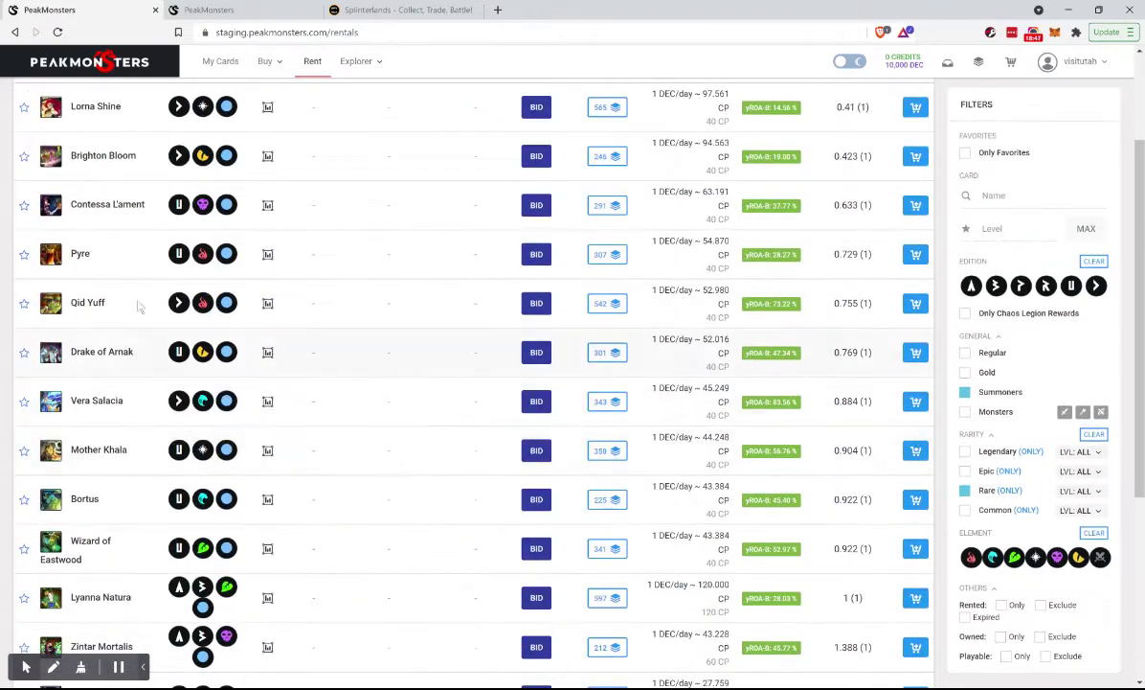
pyautogui.scroll(2, 409, 287)
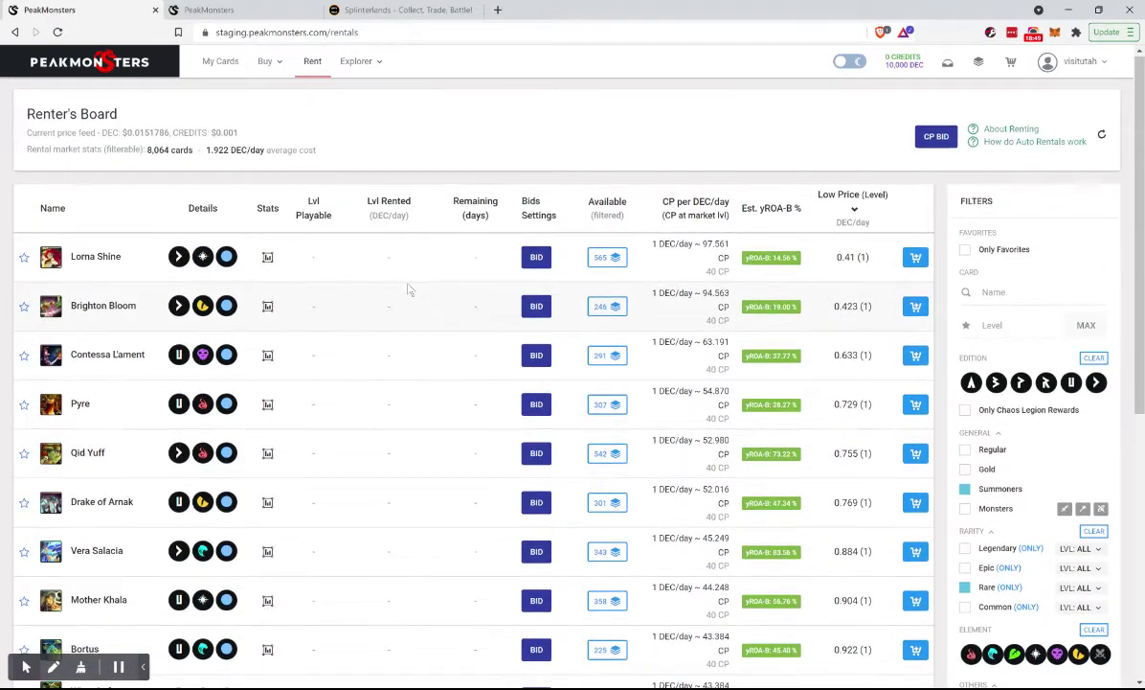
pyautogui.click(1082, 587)
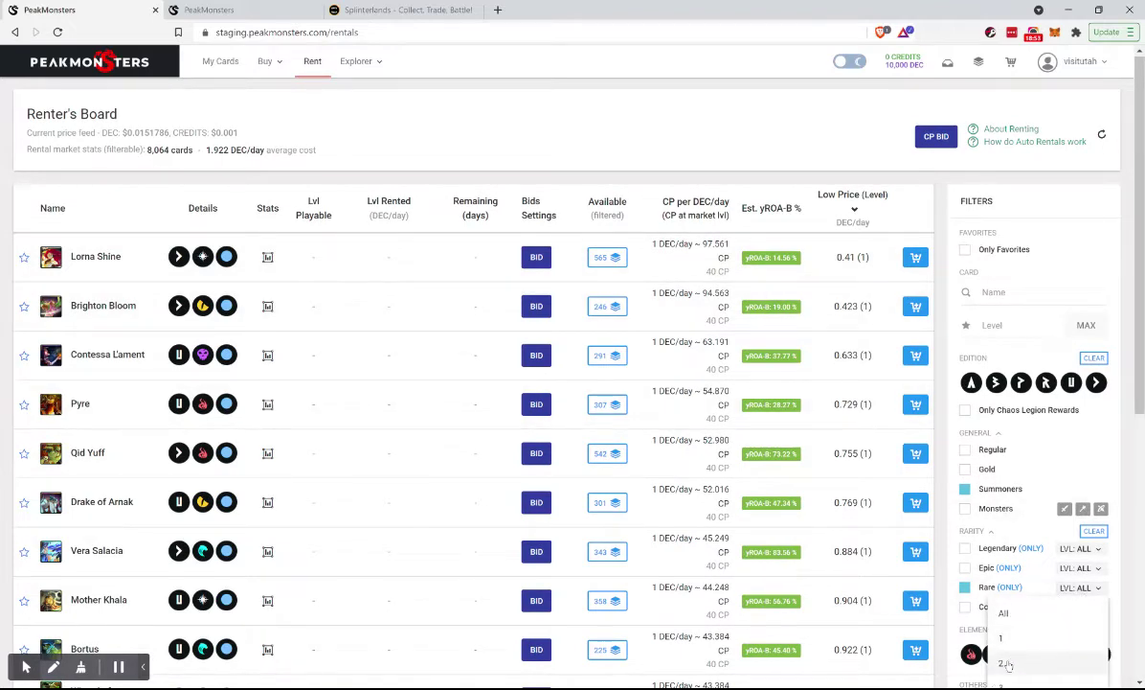
pyautogui.click(944, 620)
# Place an auto rental bid of 3.5 DEC/day on the level 2 regular-foil Bortus summoner
pyautogui.scroll(-1, 522, 469)
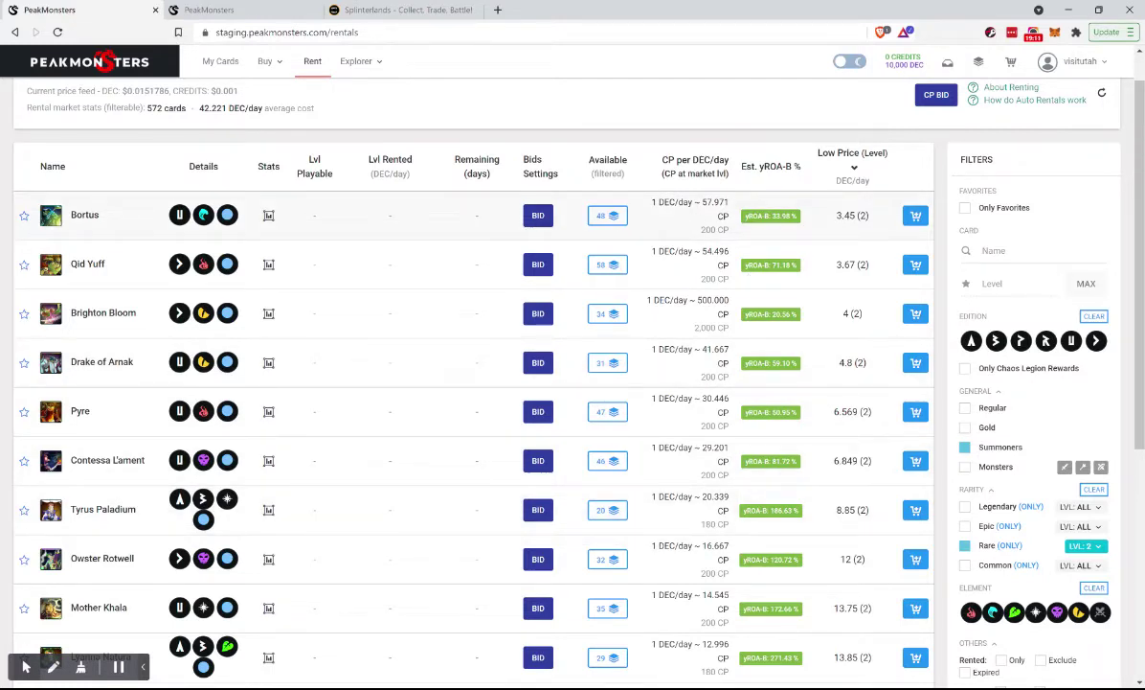
pyautogui.click(539, 216)
pyautogui.doubleClick(795, 378)
pyautogui.write('3')
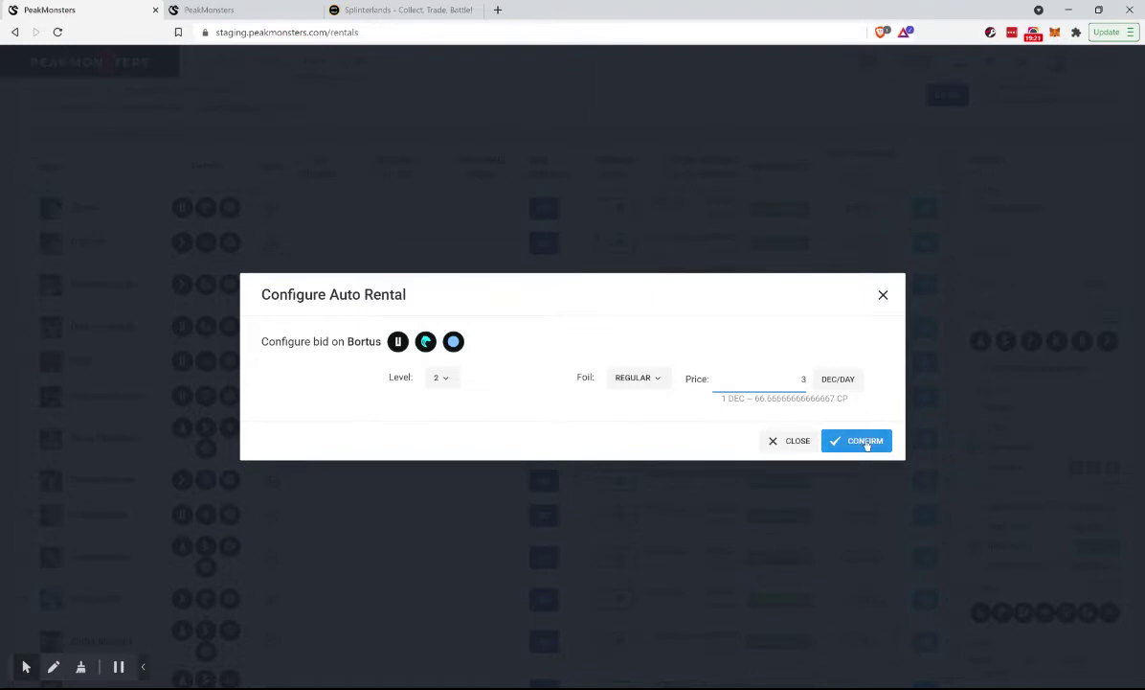
pyautogui.write('.5')
pyautogui.click(839, 441)
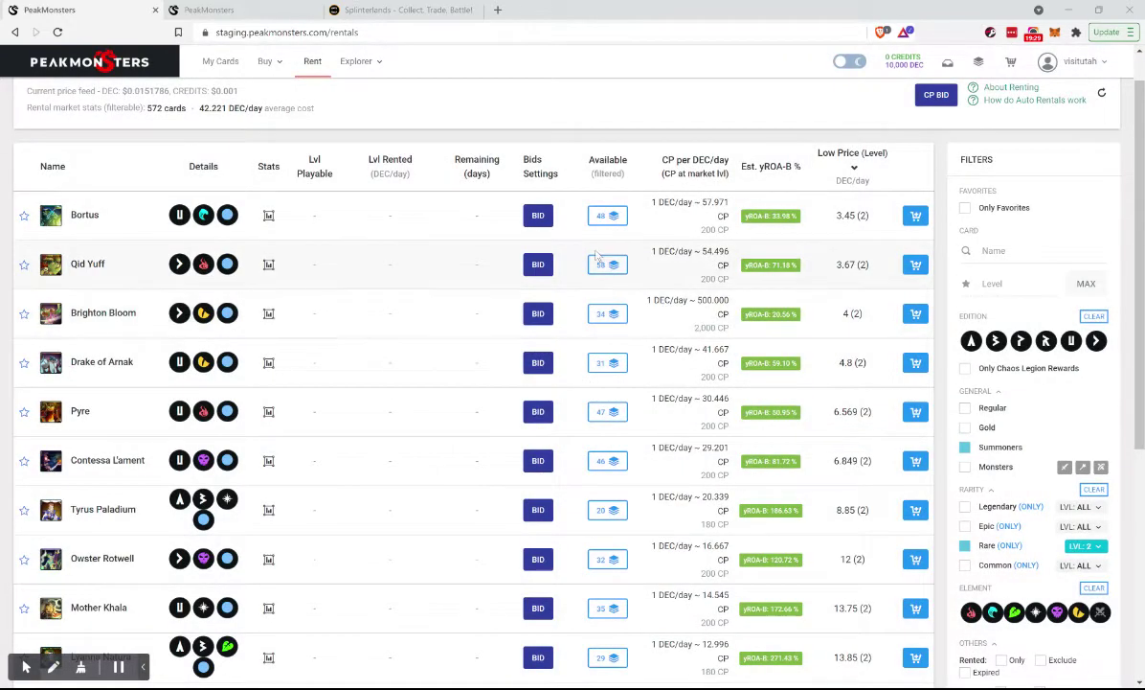
# Place an auto rental bid of 3 DEC/day on the level 2 regular-foil Qid Yuff summoner
pyautogui.click(536, 268)
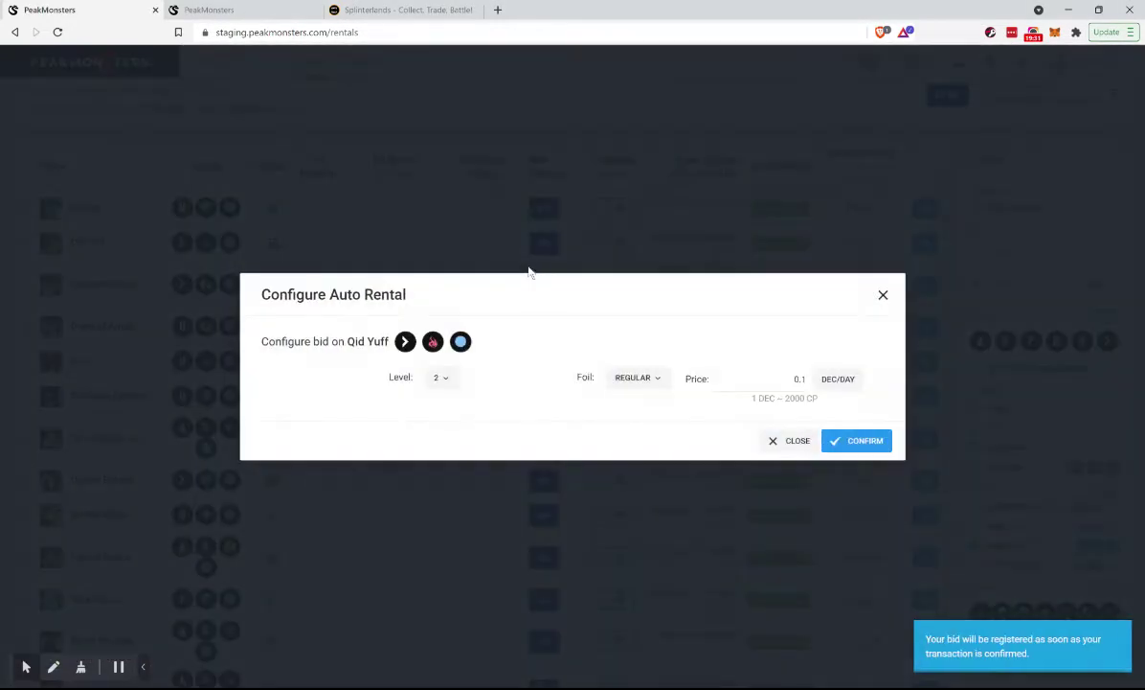
pyautogui.write('3.5')
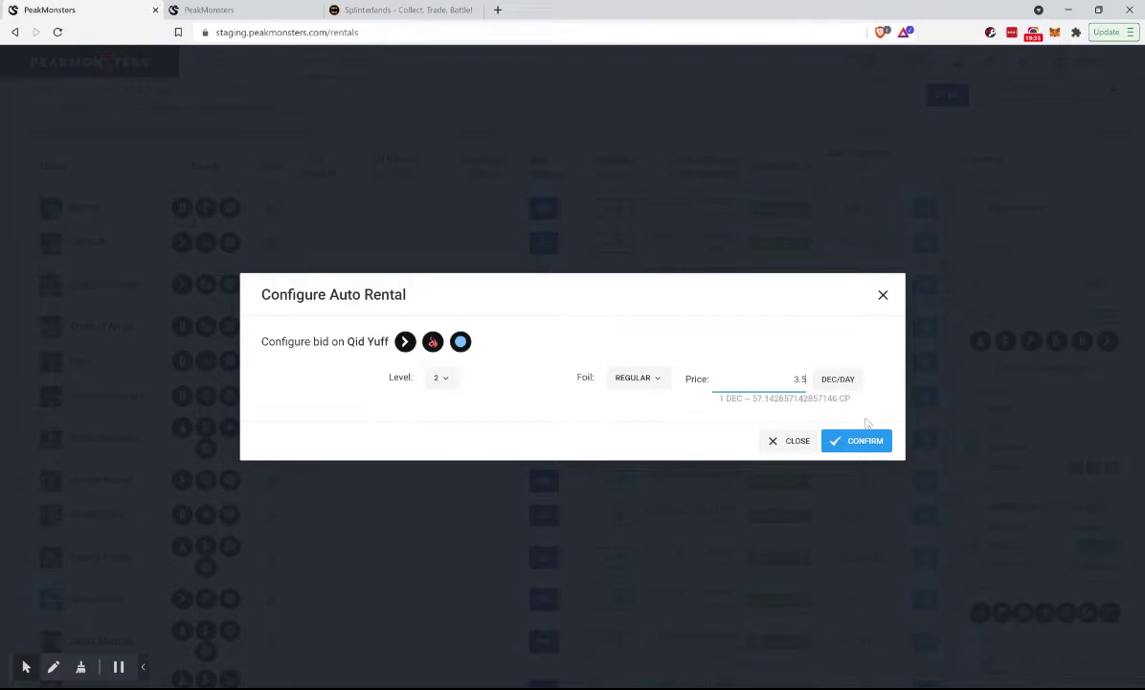
pyautogui.press('BackSpace')
pyautogui.click(860, 440)
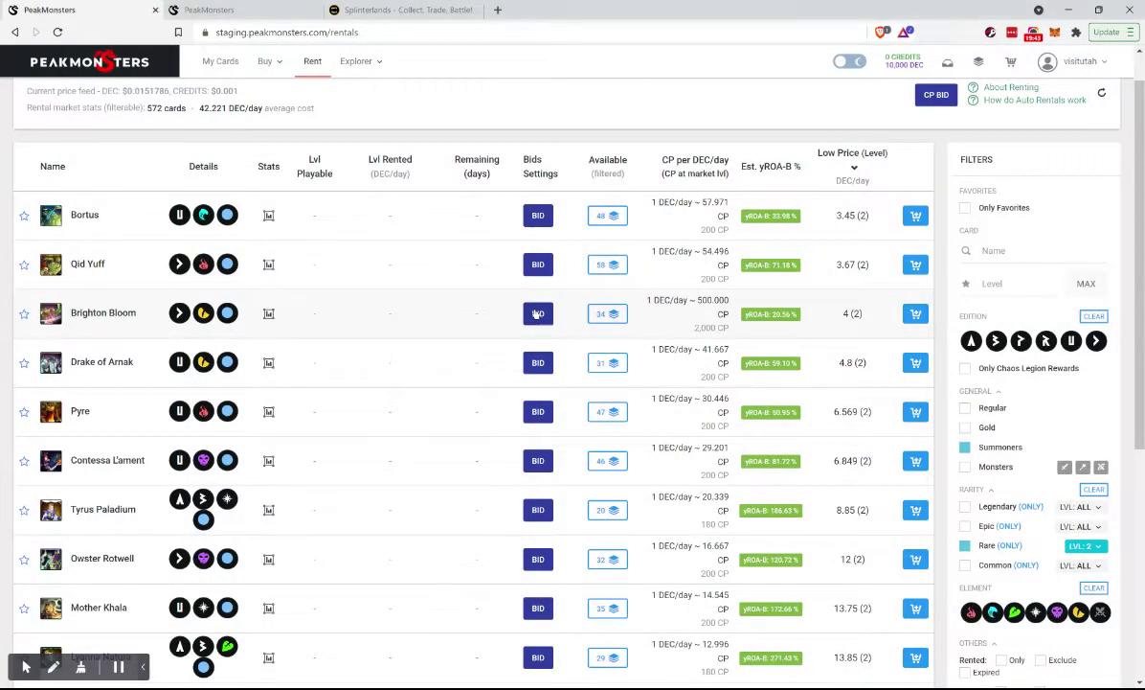
# Place an auto rental bid of 4 DEC/day on the level 2 regular-foil Brighton Bloom summoner
pyautogui.click(537, 313)
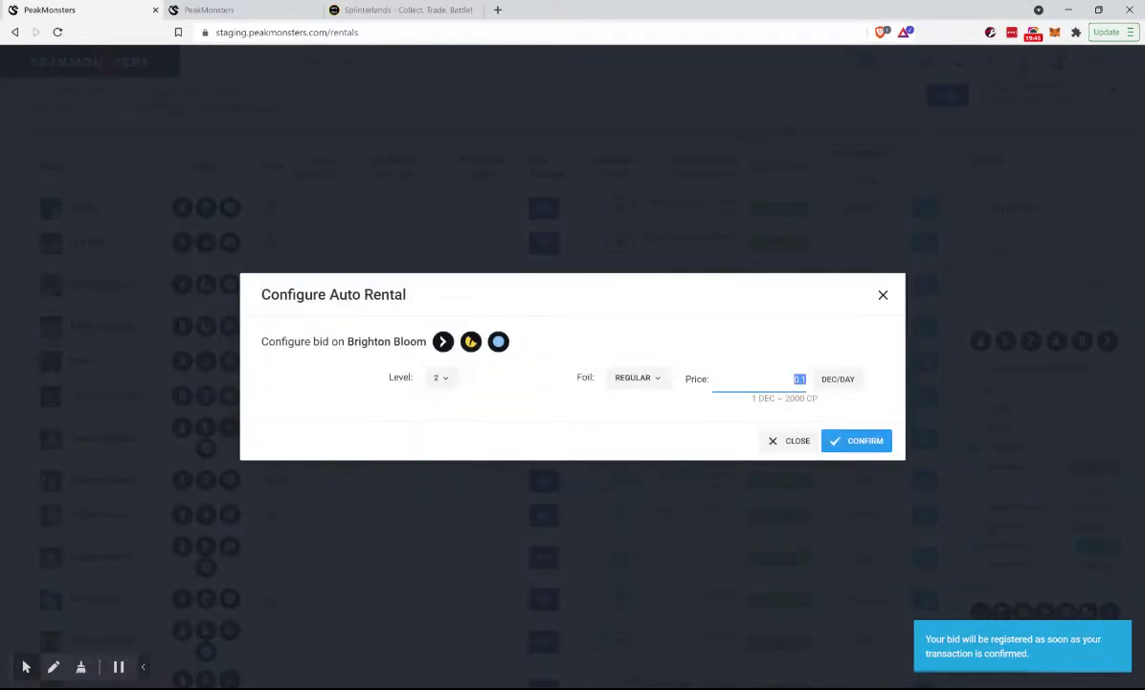
pyautogui.write('4')
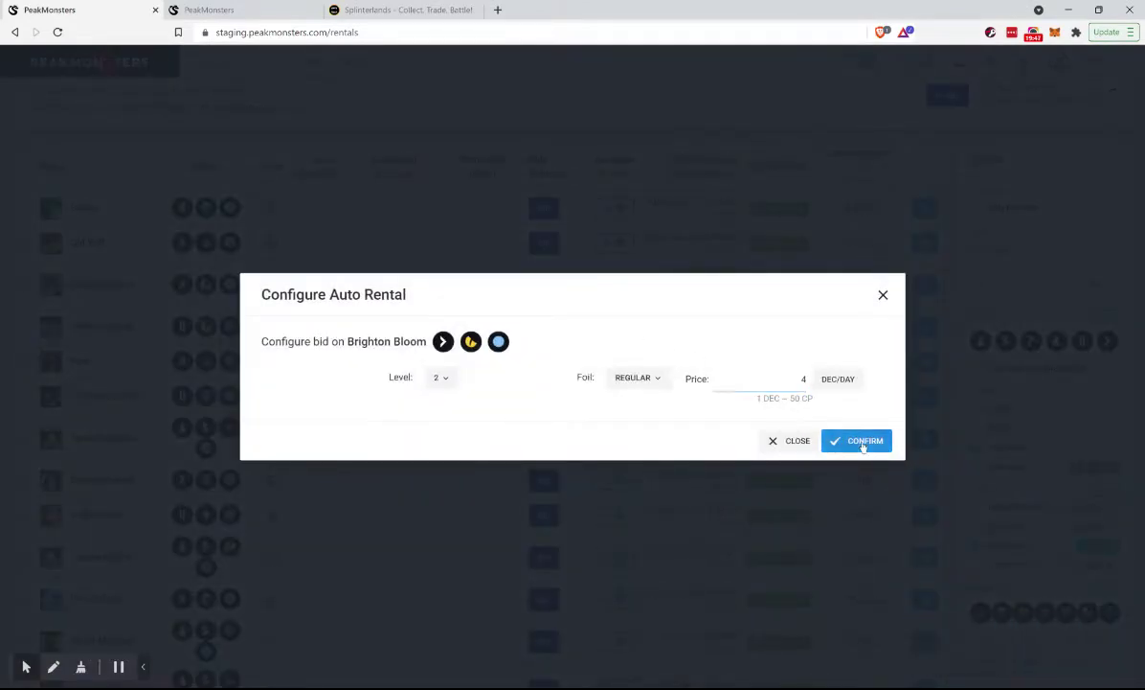
pyautogui.click(862, 443)
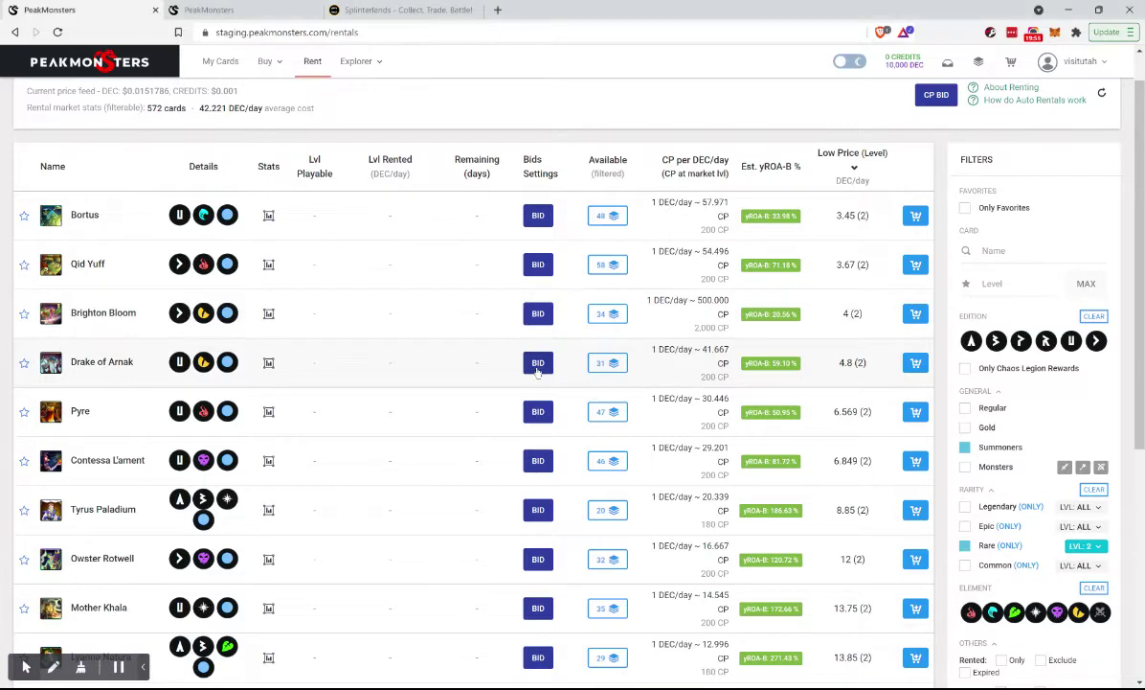
# Place an auto rental bid of 2 DEC/day on the level 2 regular-foil Drake of Arnak summoner
pyautogui.click(537, 368)
pyautogui.click(795, 378)
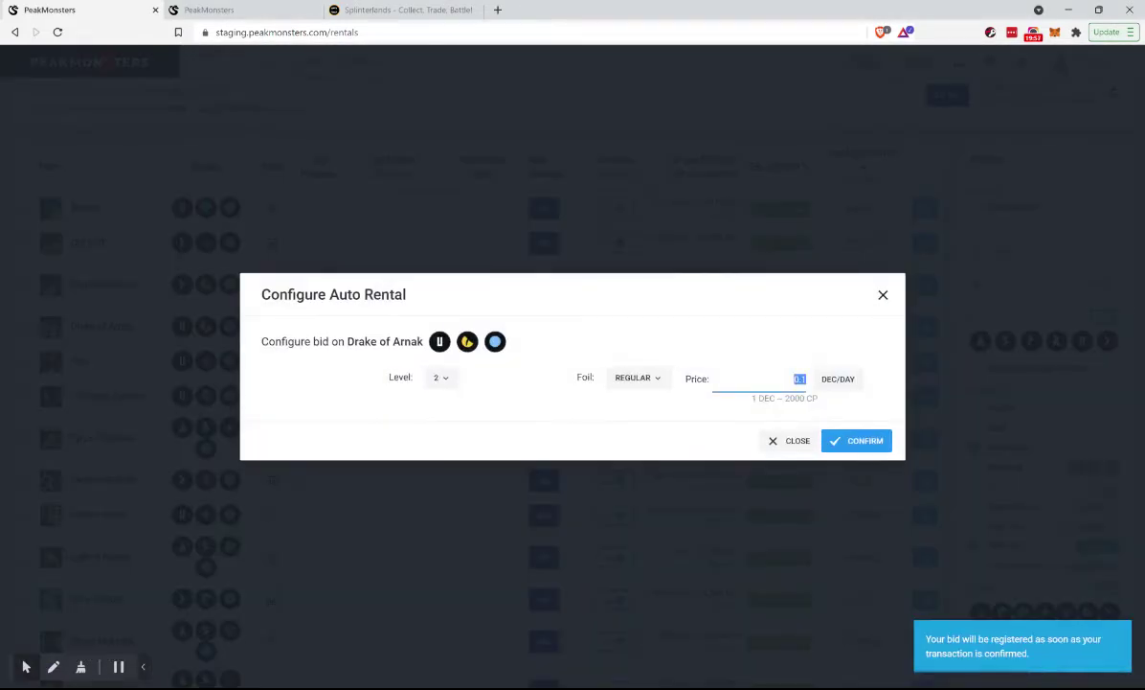
pyautogui.write('2.5')
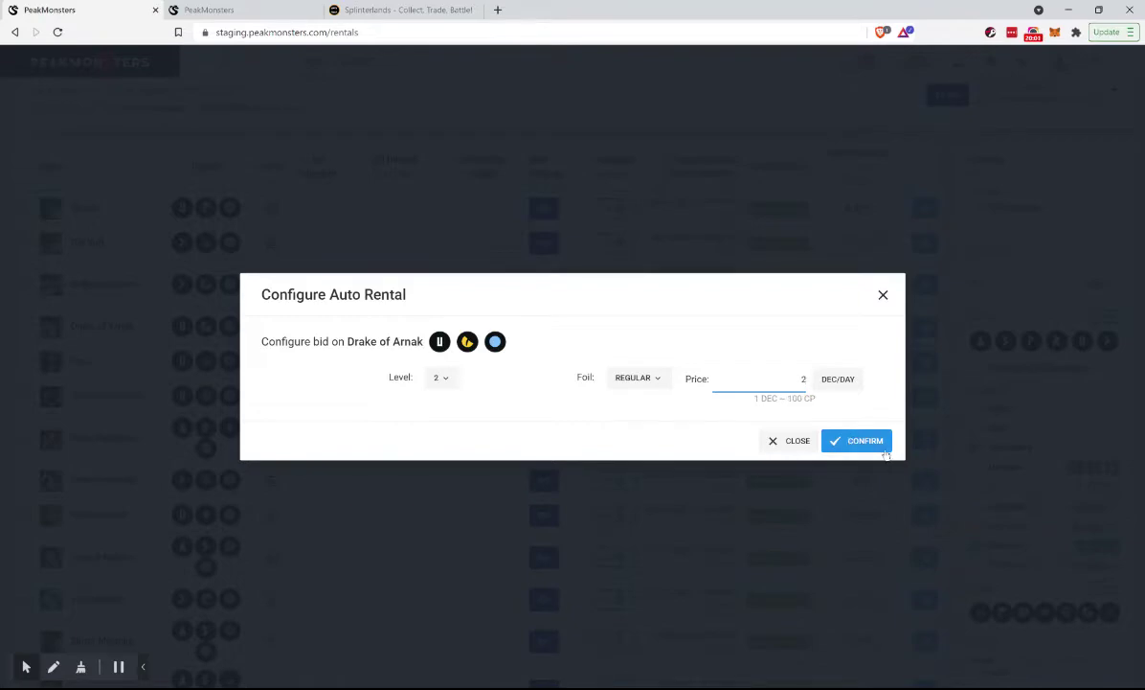
pyautogui.click(858, 436)
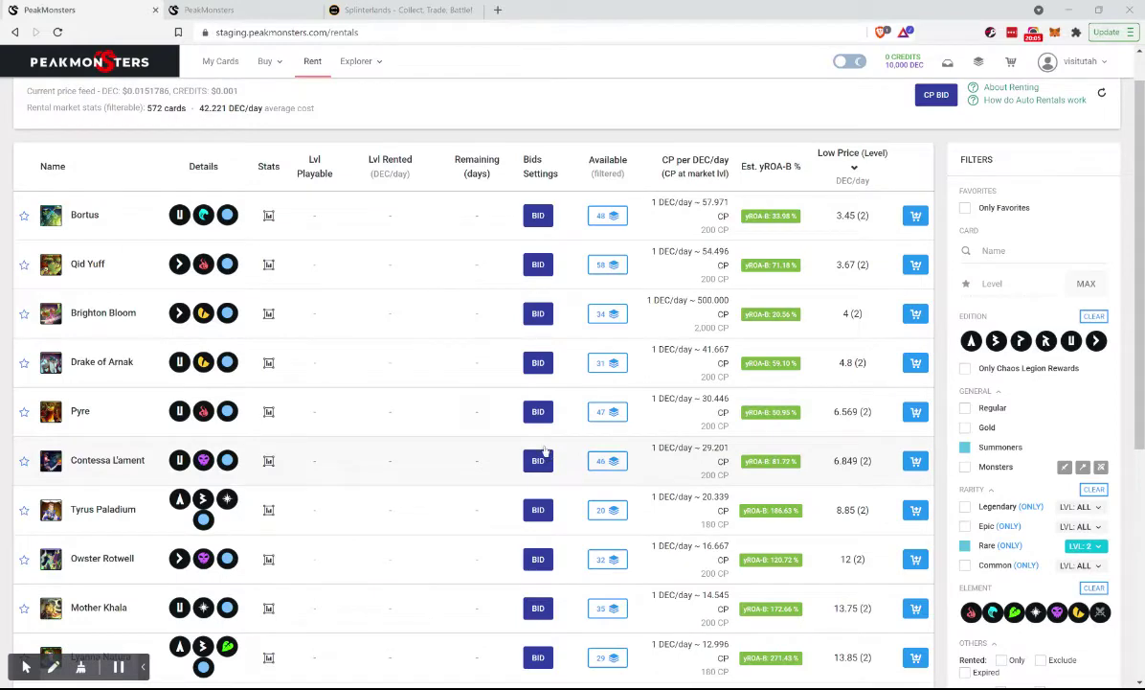
# Place an auto rental bid of 4 DEC/day on the level 2 regular-foil Pyre summoner
pyautogui.click(538, 411)
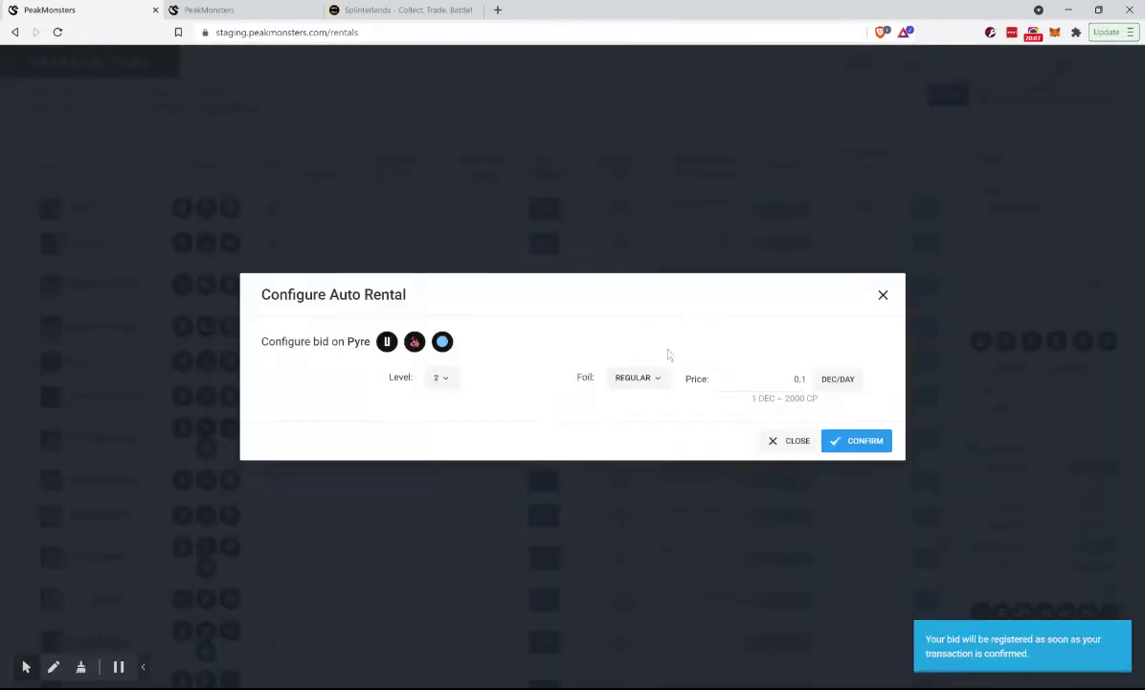
pyautogui.click(799, 378)
pyautogui.write('4')
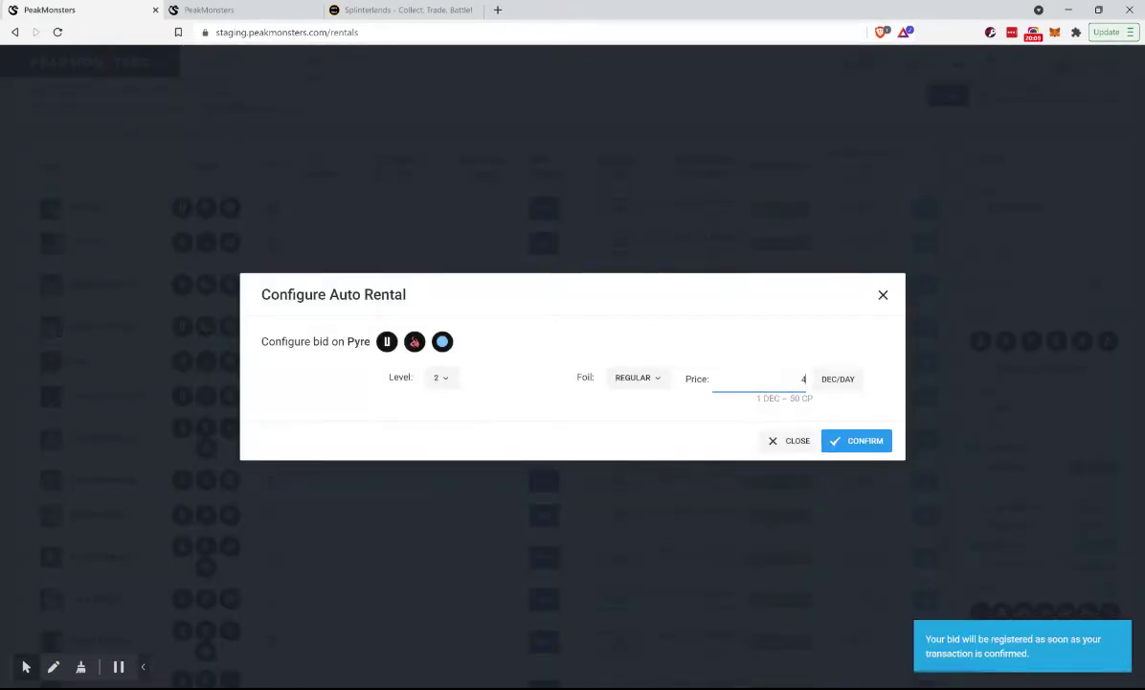
pyautogui.click(839, 440)
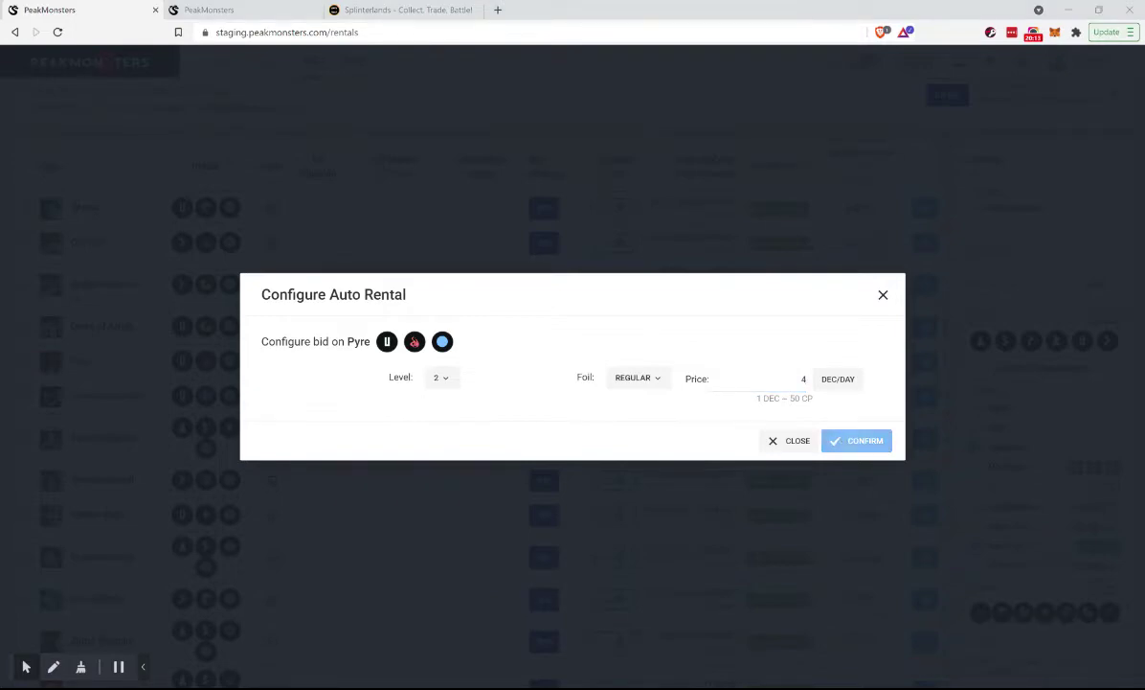
# Place an auto rental bid of 3.5 DEC/day on the level 2 regular-foil Contessa L'ament summoner
pyautogui.scroll(-1, 329, 476)
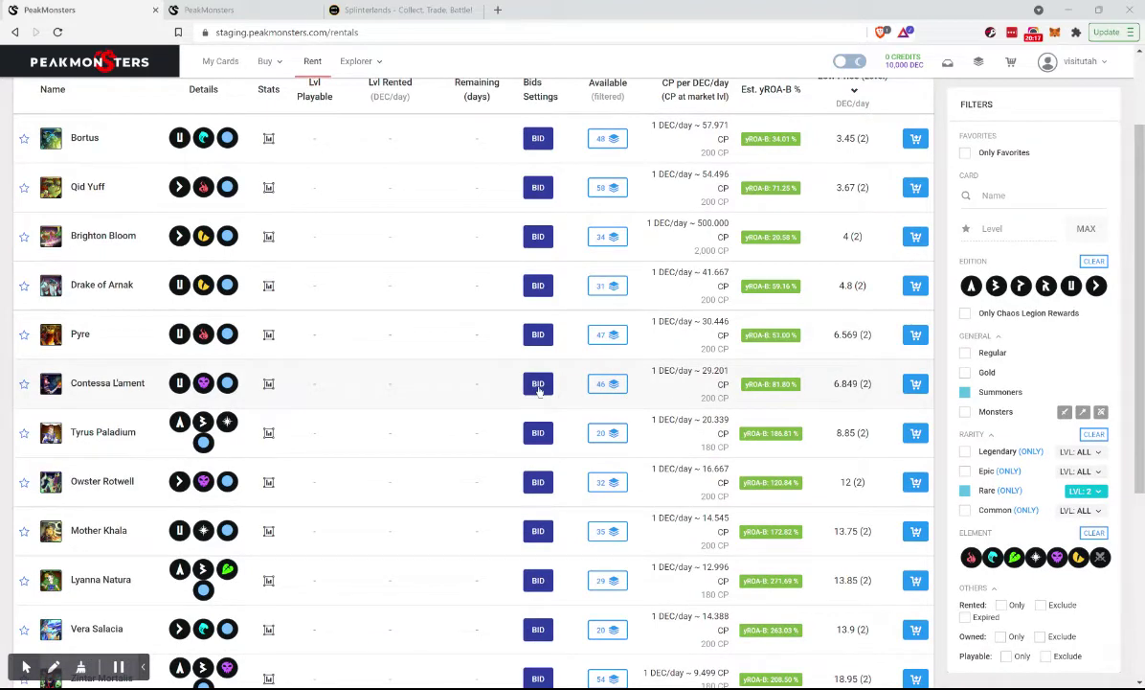
pyautogui.click(539, 384)
pyautogui.hotkey('ctrl', 'a')
pyautogui.write('3.5')
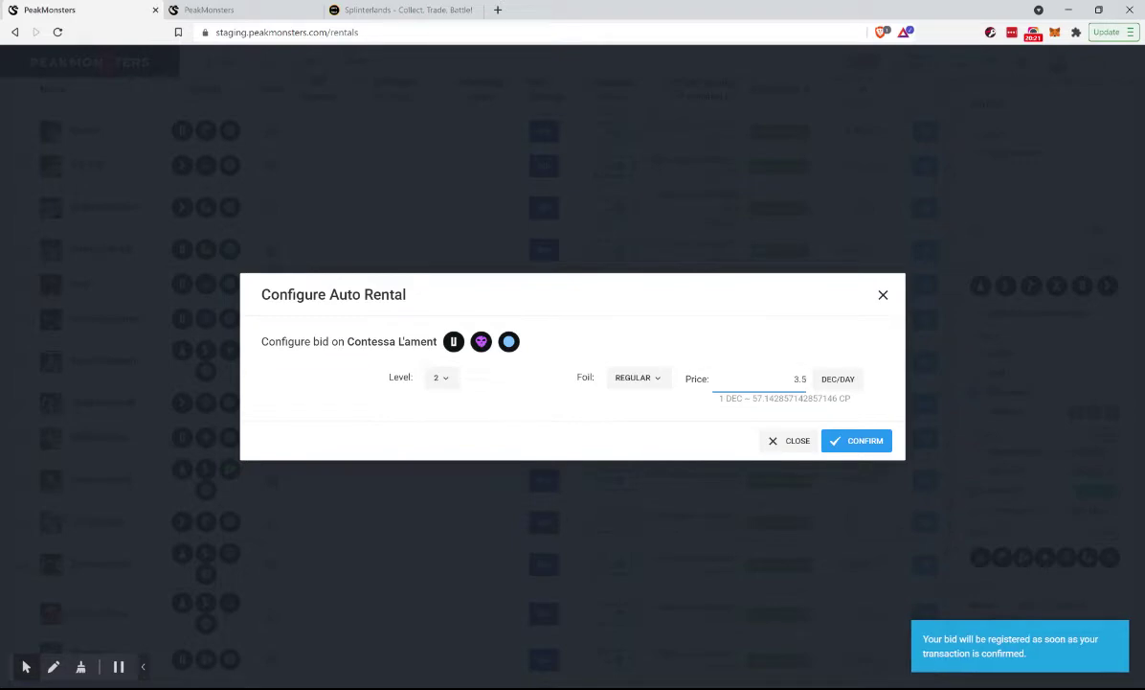
pyautogui.click(835, 438)
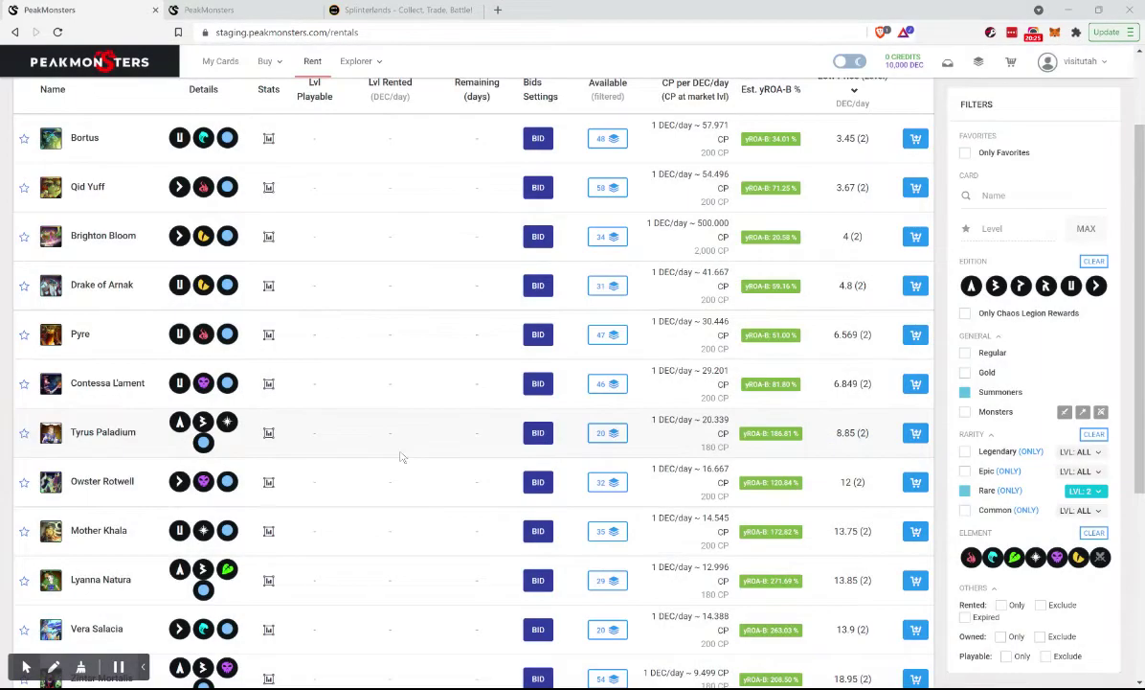
# Place an auto rental bid of 4 DEC/day on the level 2 Owster Rotwell summoner
pyautogui.scroll(-1, 402, 456)
pyautogui.scroll(-1, 402, 457)
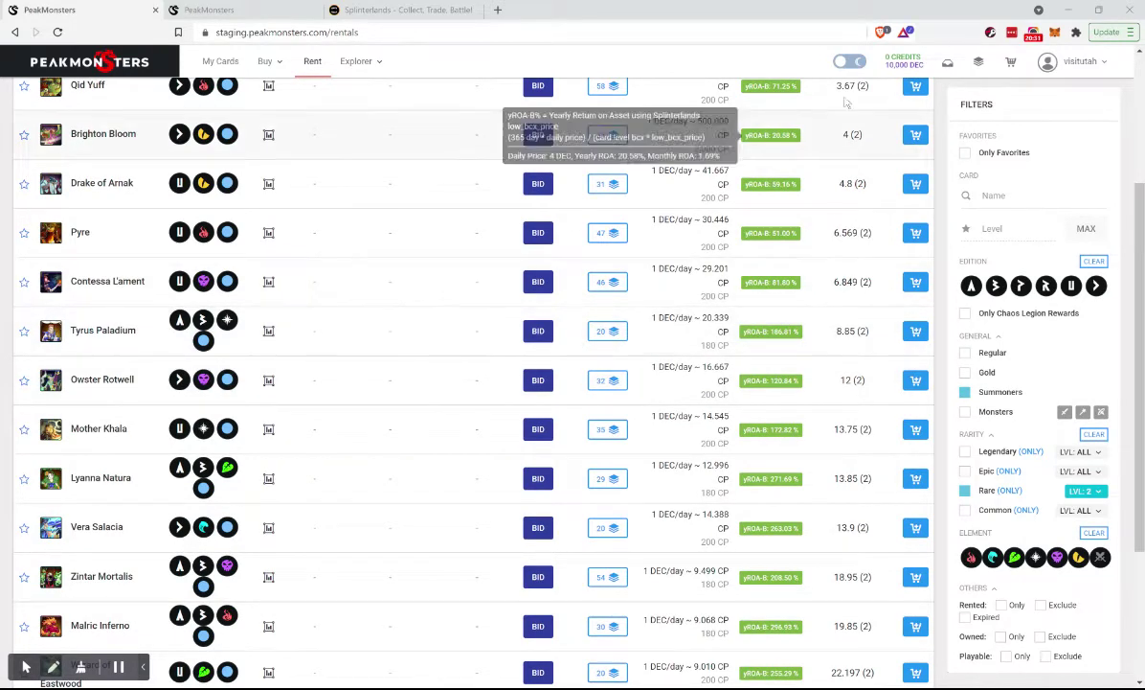
pyautogui.click(916, 88)
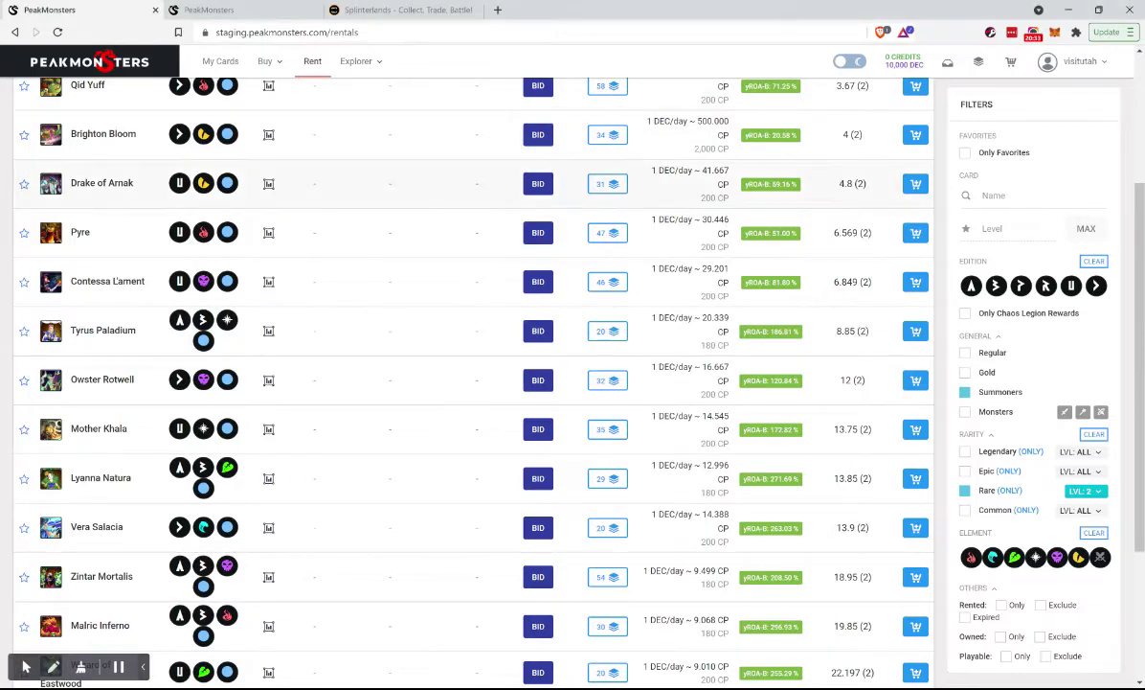
pyautogui.scroll(-1, 428, 396)
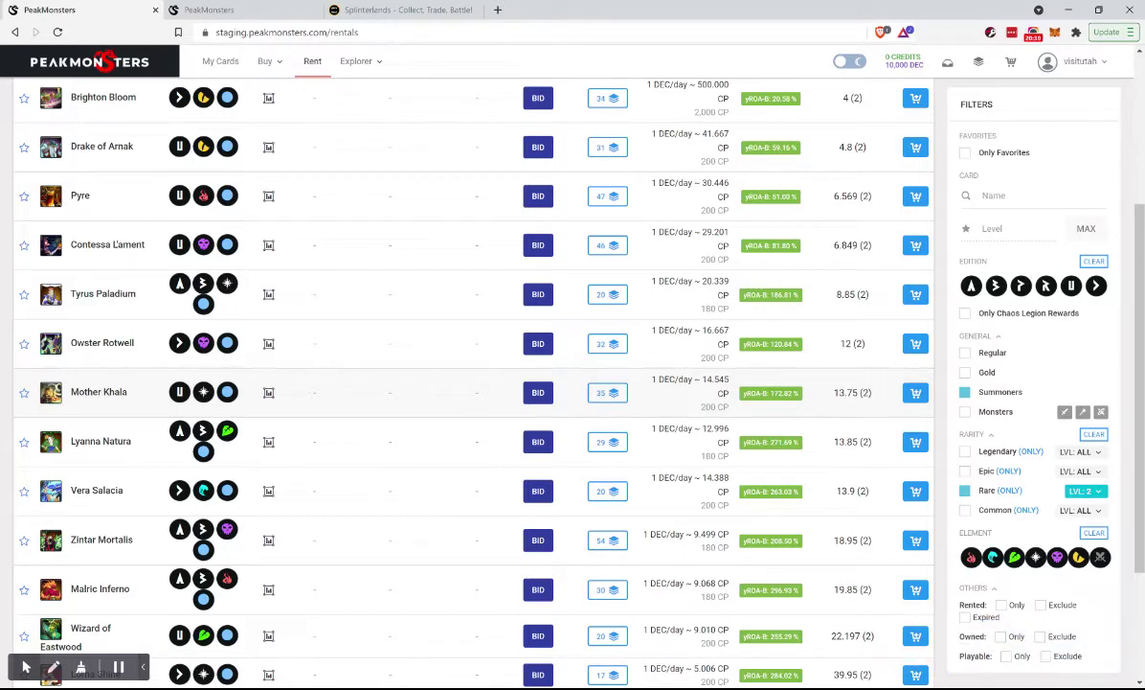
pyautogui.click(541, 352)
pyautogui.hotkey('ctrl', 'a')
pyautogui.write('4')
pyautogui.click(849, 440)
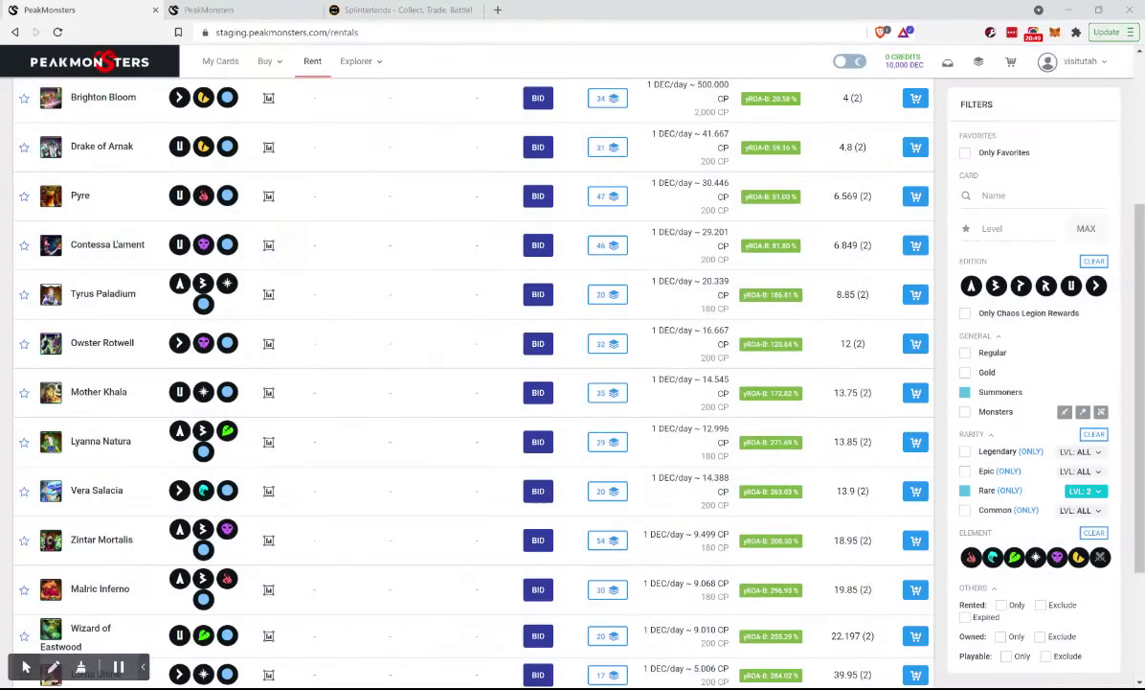
# Place an auto rental bid of 6 DEC/day on the level 2 regular-foil Alric Stormbringer summoner
pyautogui.scroll(-1, 460, 469)
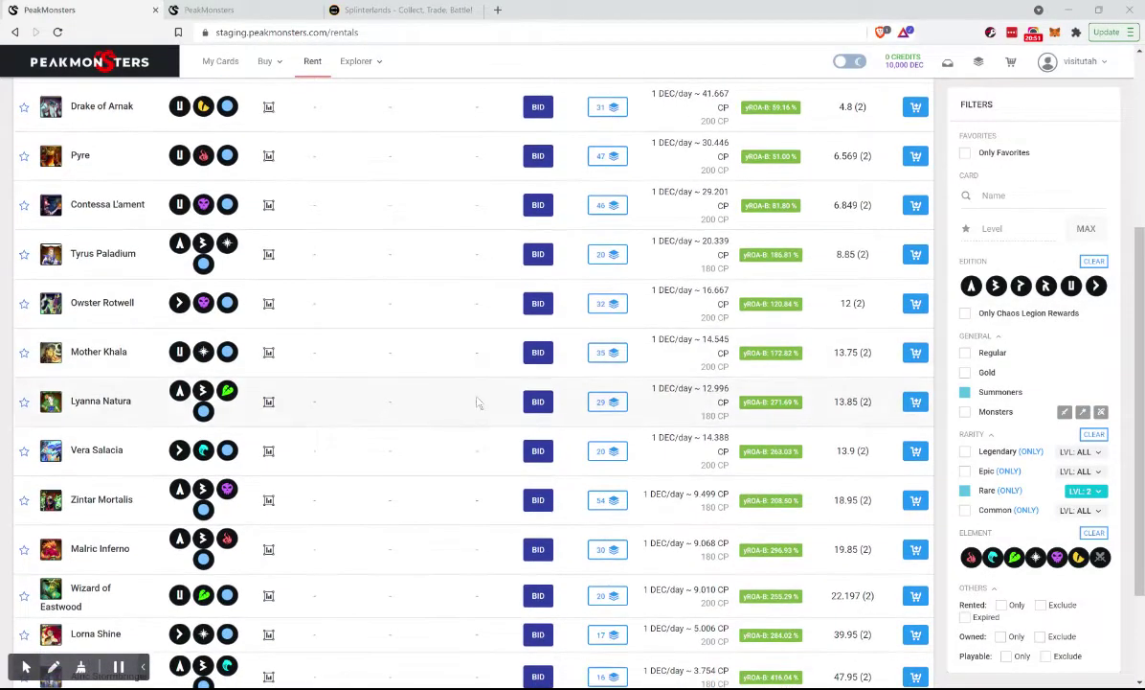
pyautogui.scroll(-3, 460, 470)
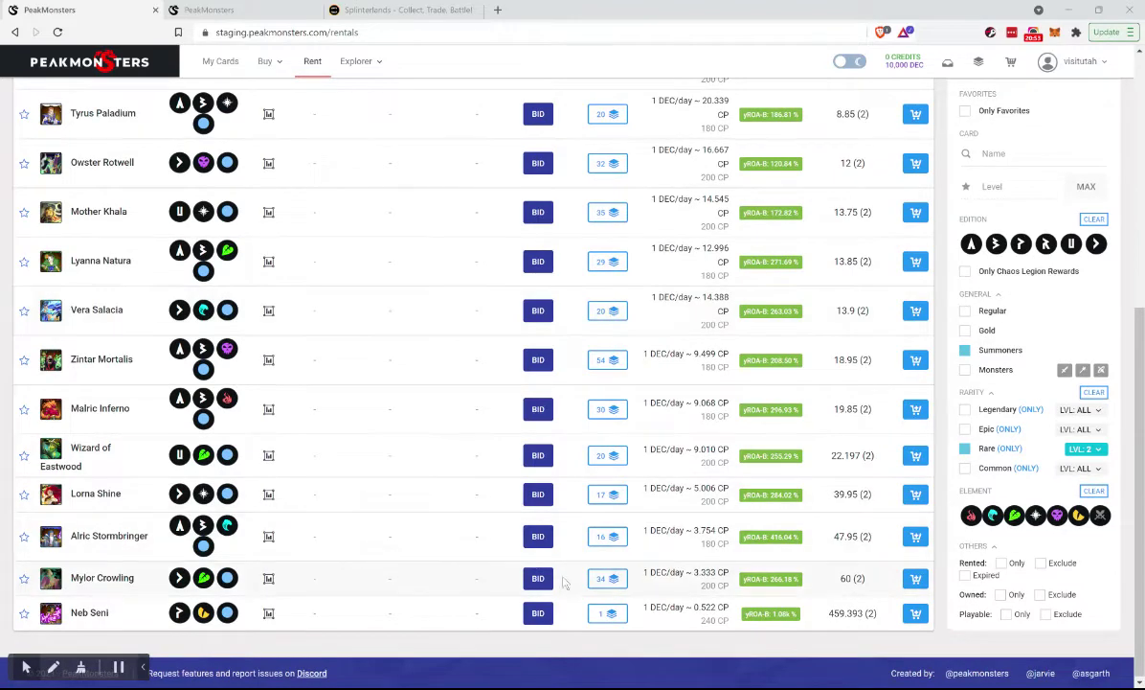
pyautogui.click(539, 536)
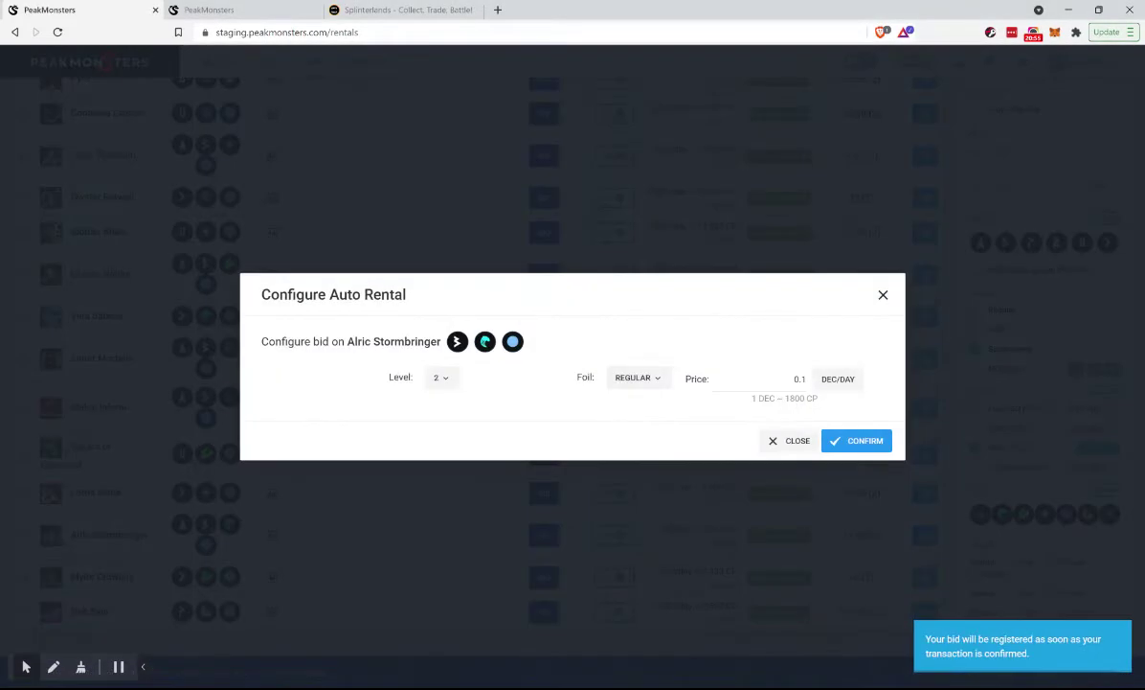
pyautogui.doubleClick(800, 378)
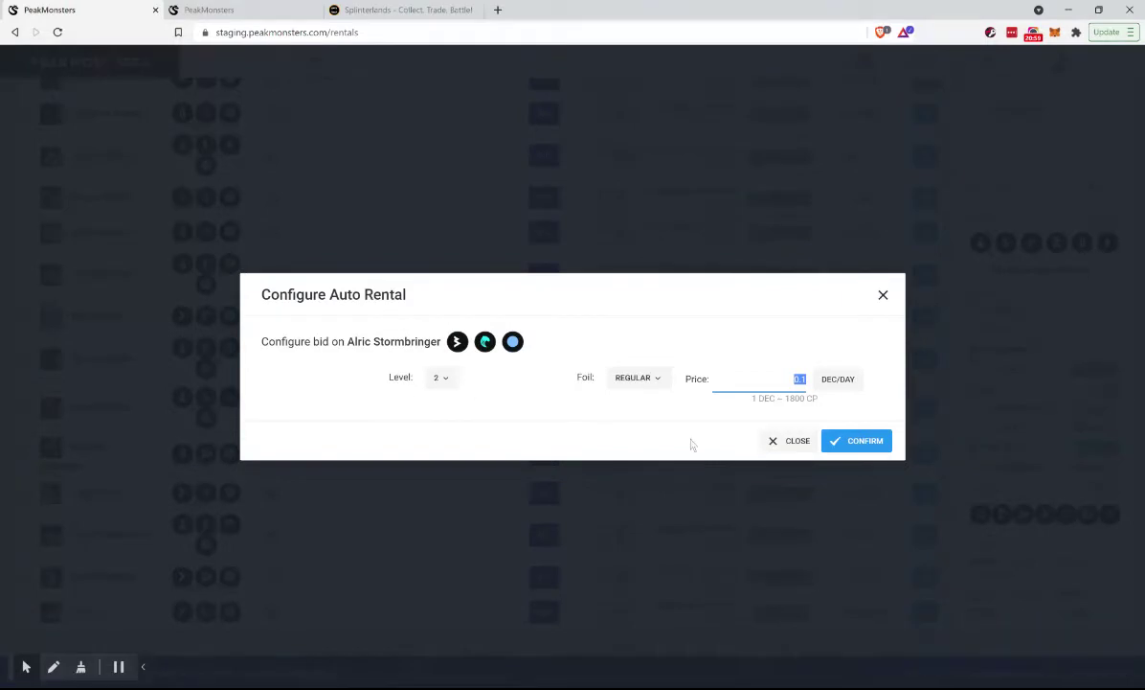
pyautogui.write('6')
pyautogui.click(859, 442)
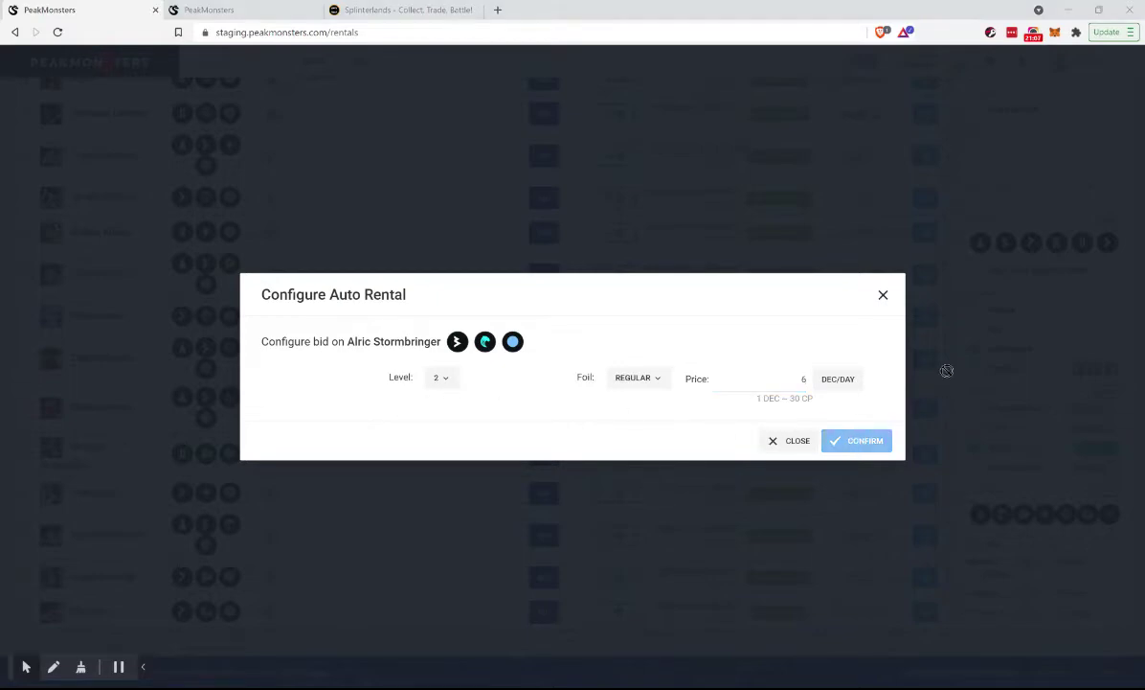
# Place an auto rental bid of 7 DEC/day on the level 2 regular-foil Mylor Crowling summoner
pyautogui.scroll(-2, 229, 575)
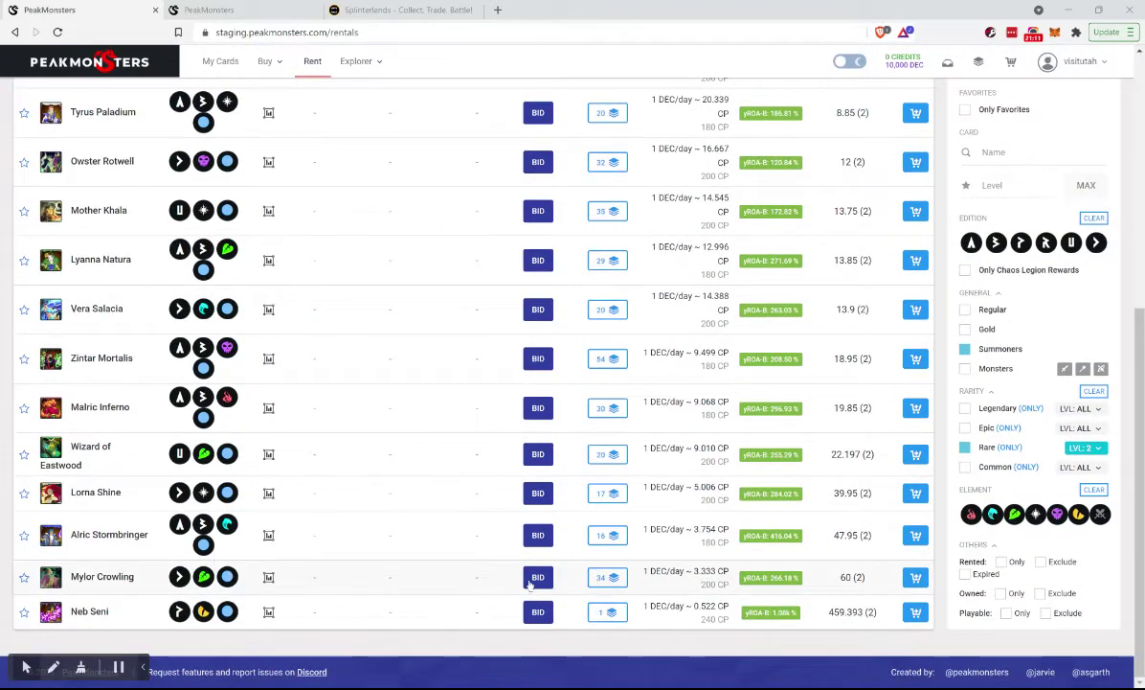
pyautogui.click(536, 578)
pyautogui.click(800, 378)
pyautogui.write('7')
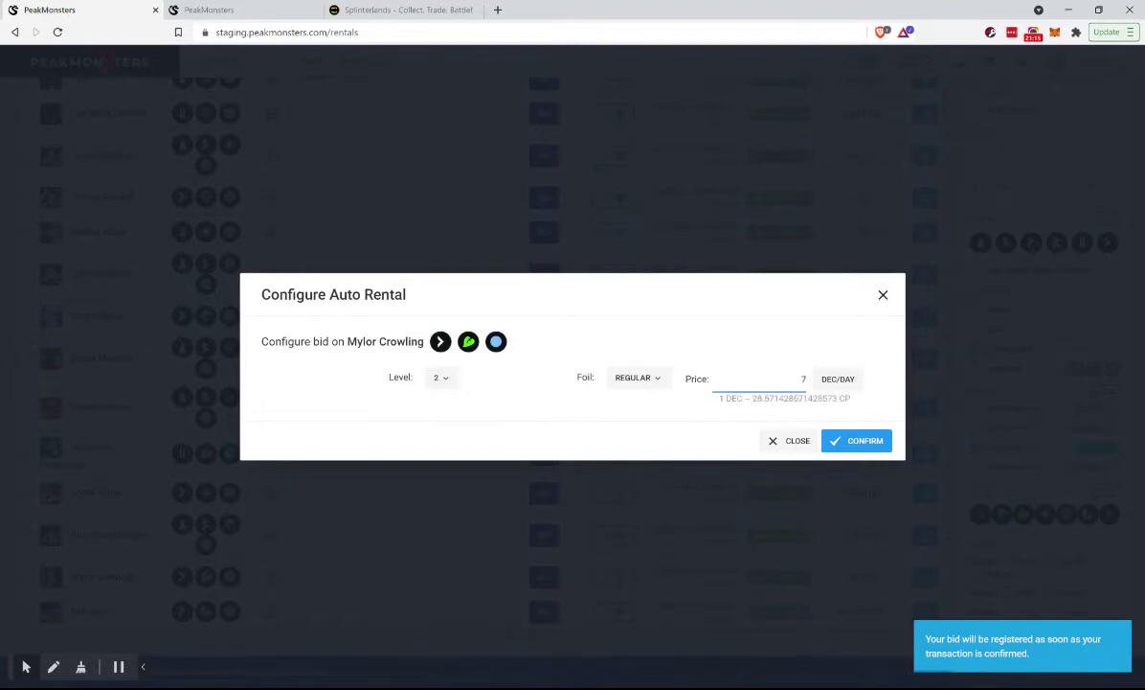
pyautogui.click(851, 441)
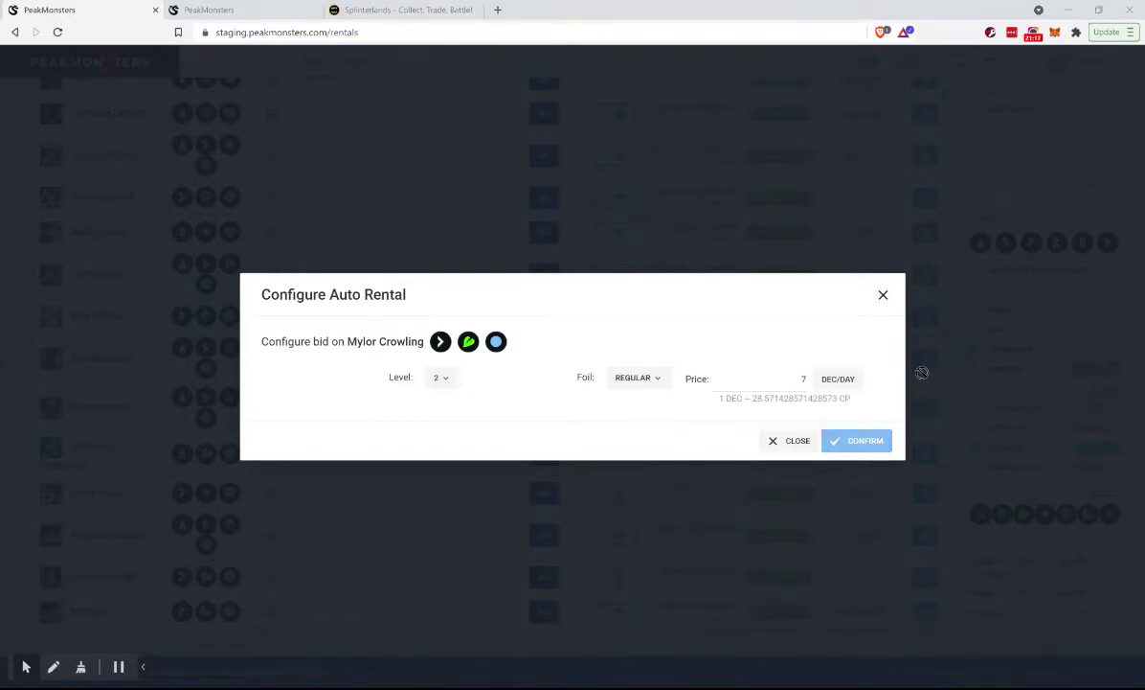
# Place an auto rental bid of 5 DEC/day on the level 2 regular-foil Malric Inferno summoner
pyautogui.scroll(-2, 273, 489)
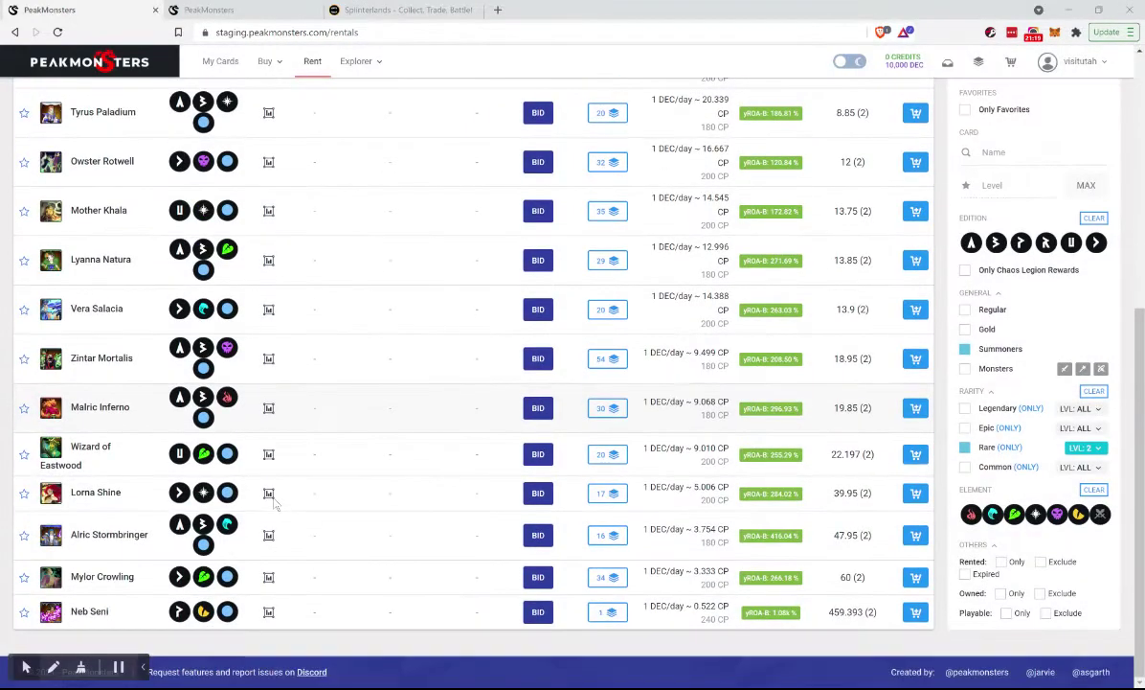
pyautogui.scroll(1, 273, 503)
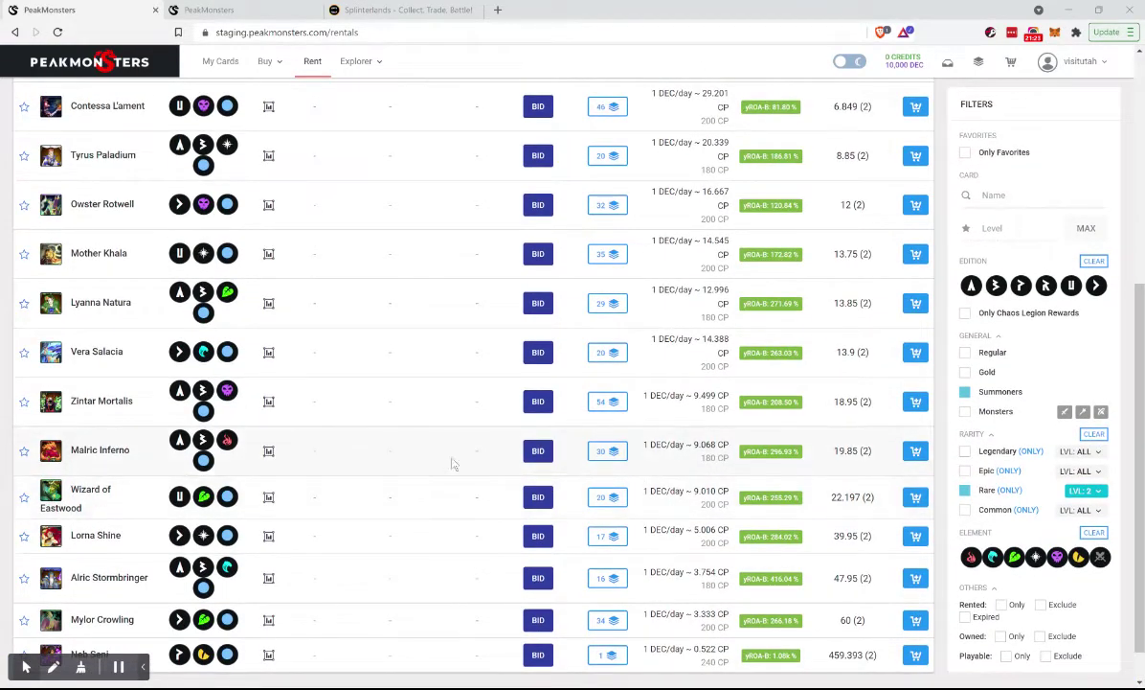
pyautogui.click(532, 452)
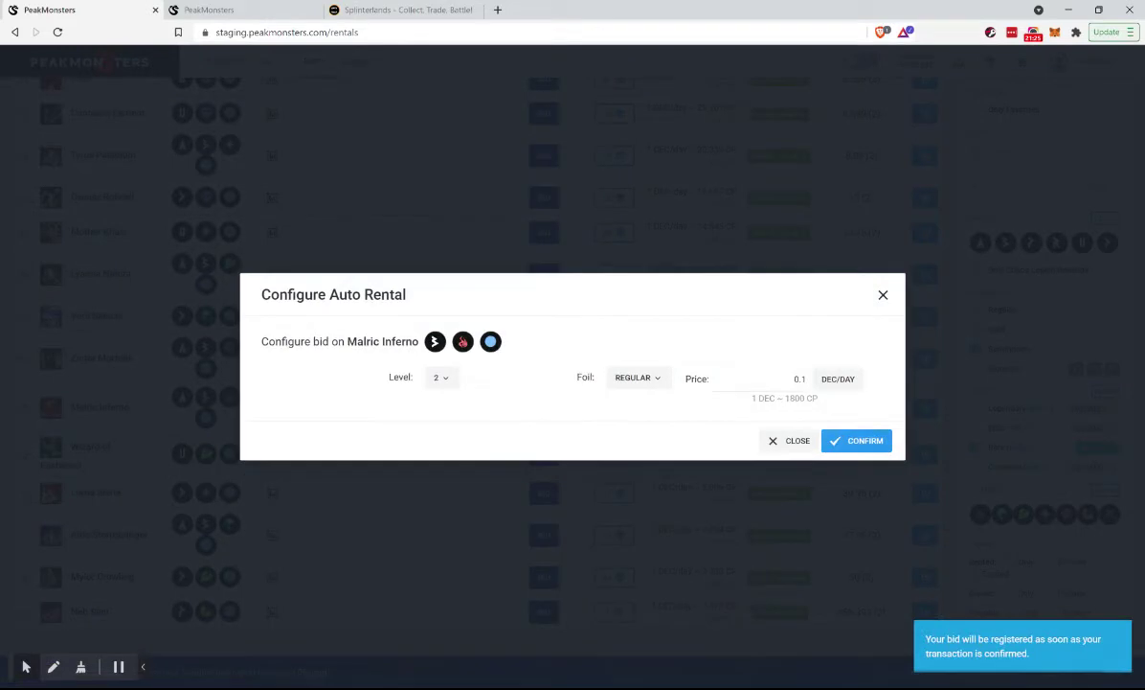
pyautogui.doubleClick(799, 378)
pyautogui.write('5')
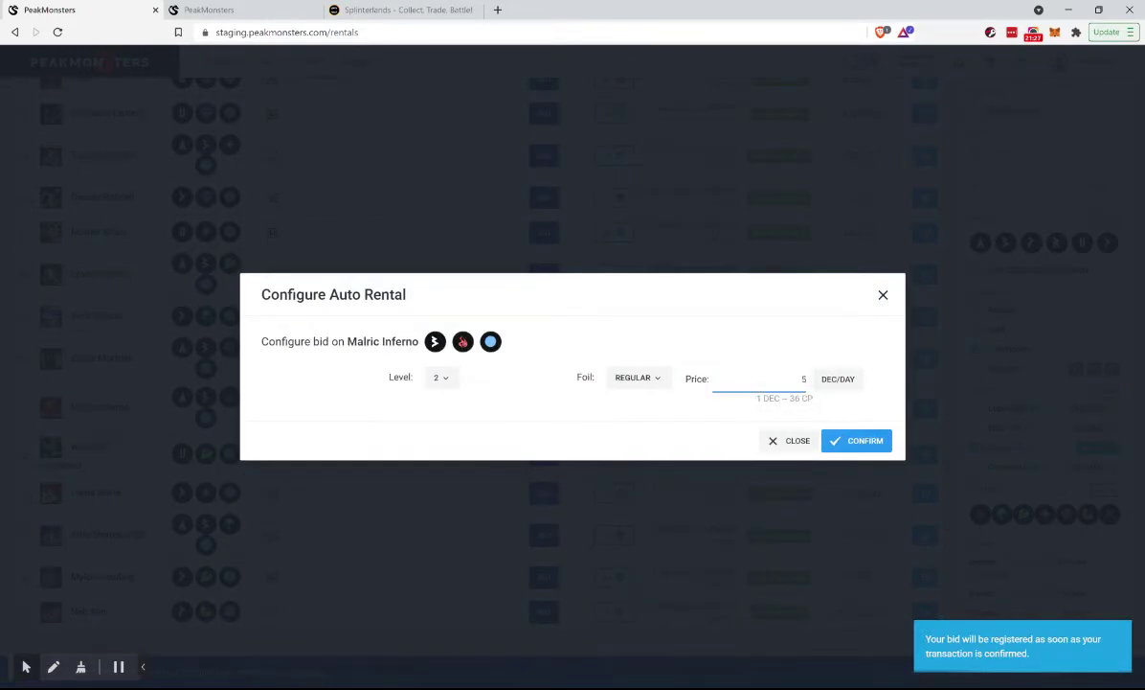
pyautogui.click(924, 357)
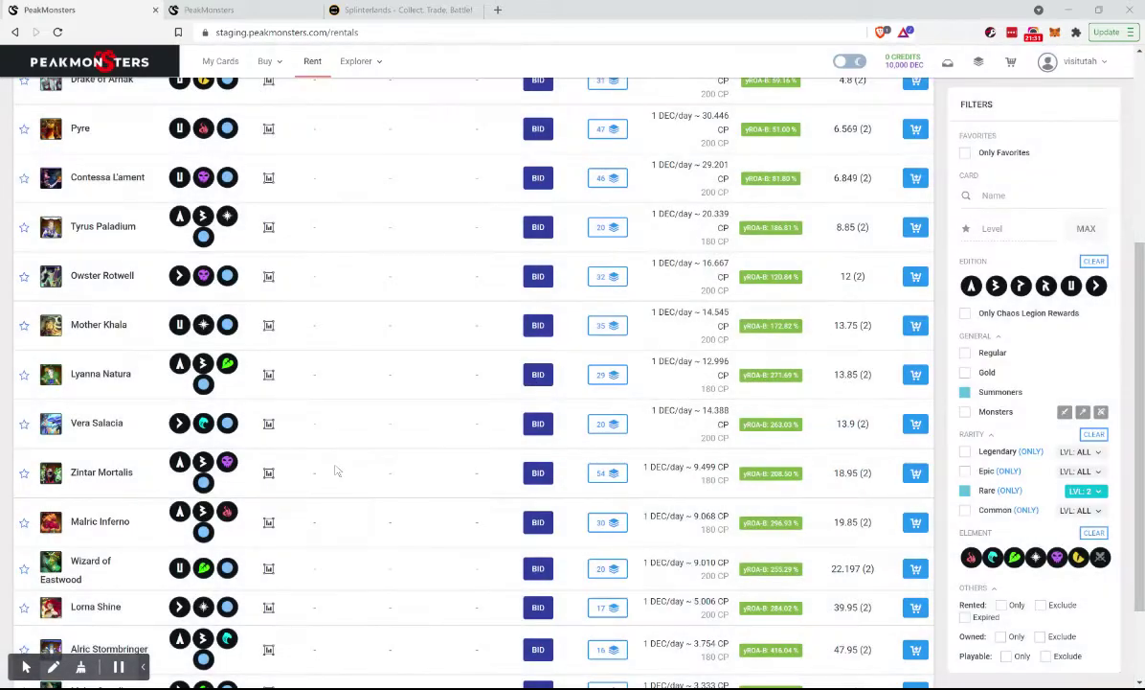
# Enter and submit an auto rental bid of 3 DEC/day on the level 2 regular-foil Vera Salacia summoner
pyautogui.scroll(1, 335, 470)
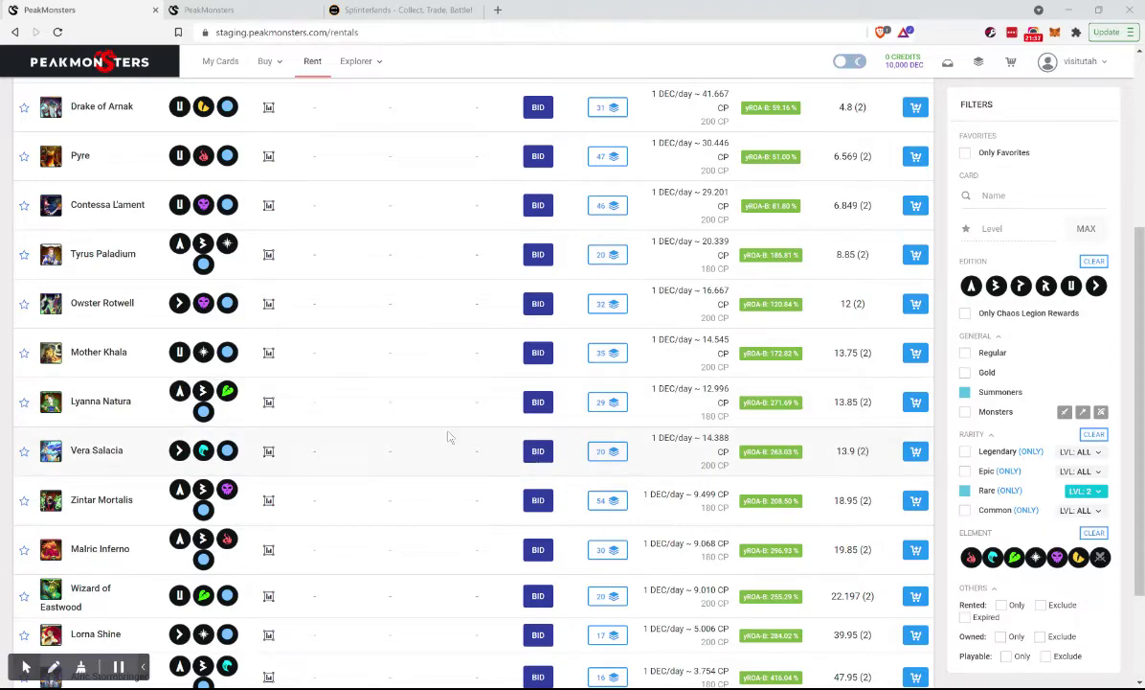
pyautogui.scroll(1, 447, 435)
pyautogui.scroll(3, 447, 435)
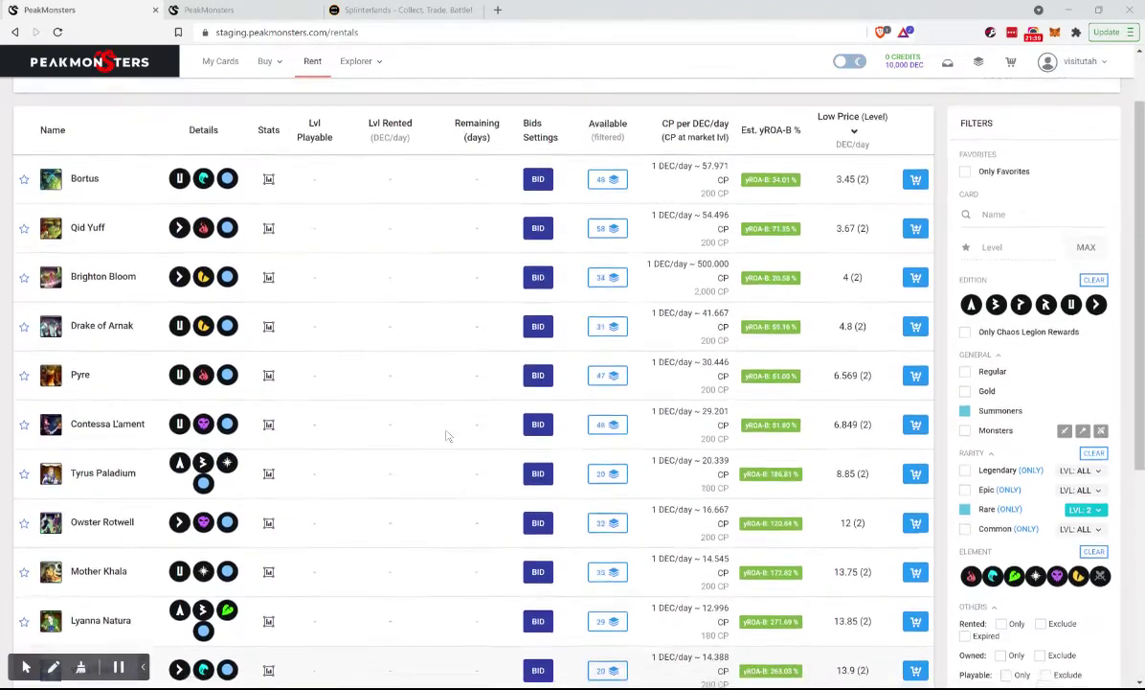
pyautogui.scroll(-2, 446, 434)
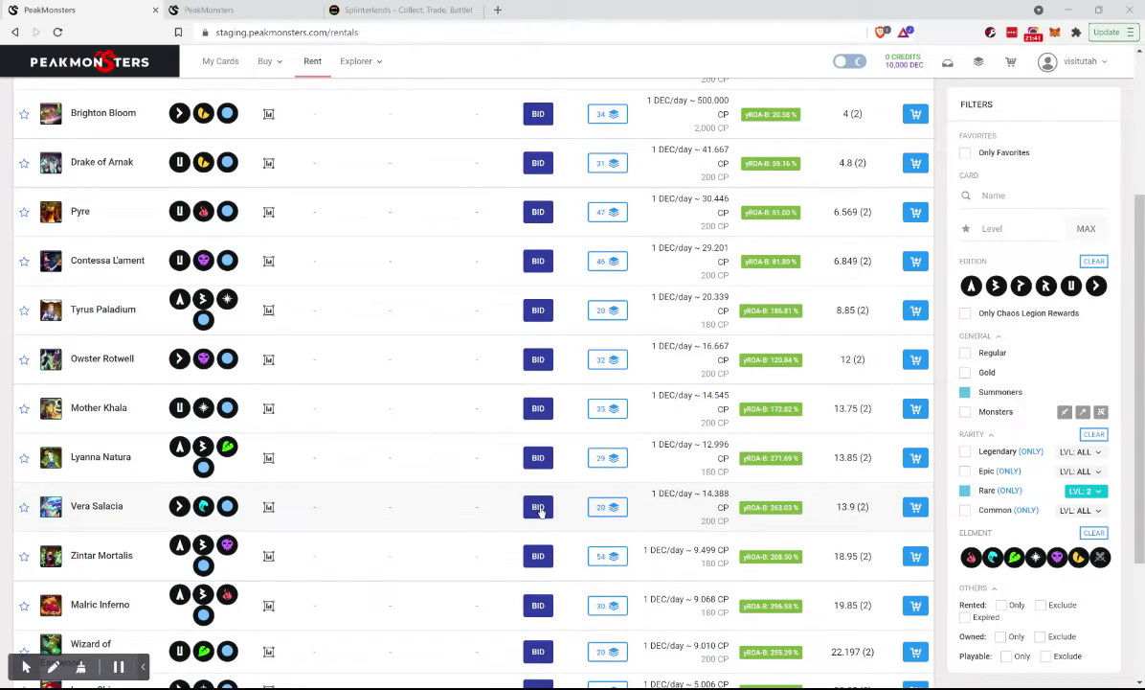
pyautogui.click(539, 510)
pyautogui.doubleClick(795, 378)
pyautogui.write('3')
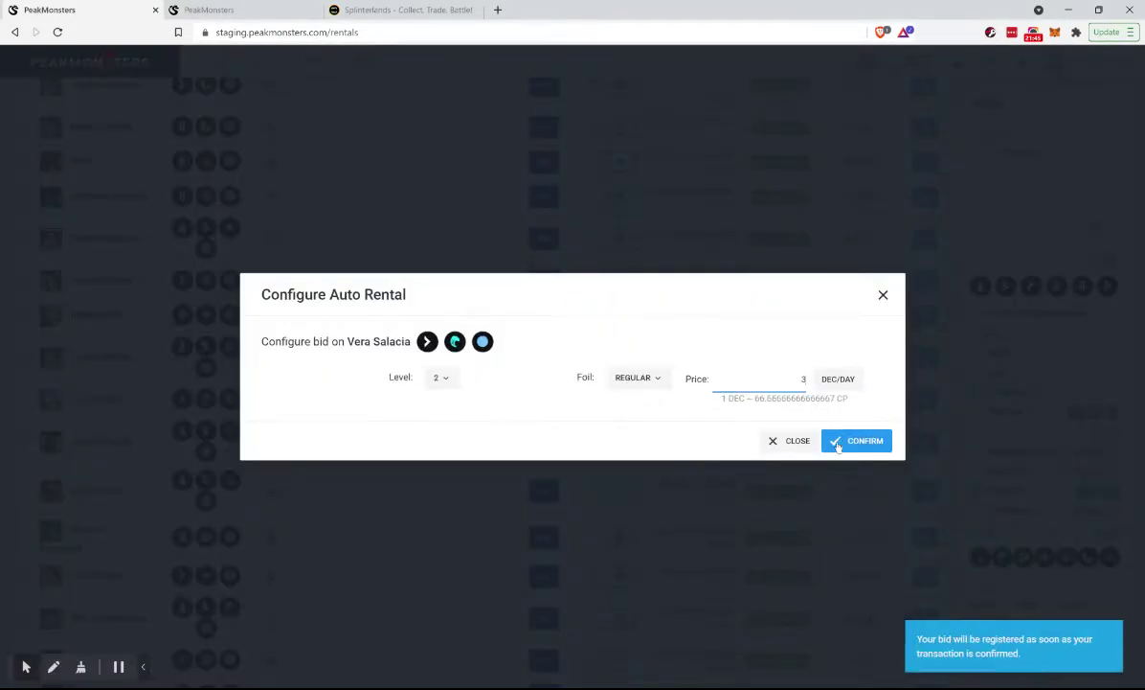
pyautogui.click(842, 443)
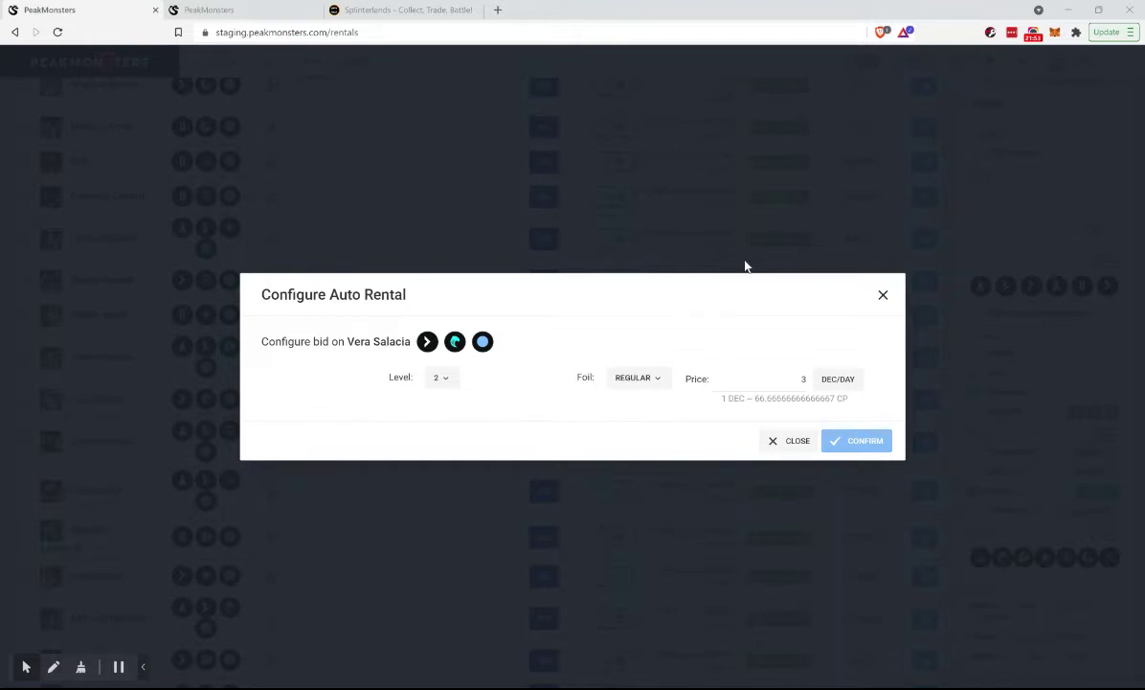
# Open PeakD in a new browser tab, return to the PeakMonsters rentals page and resubmit the Vera Salacia bid
pyautogui.click(499, 11)
pyautogui.write('peakd')
pyautogui.press('Return')
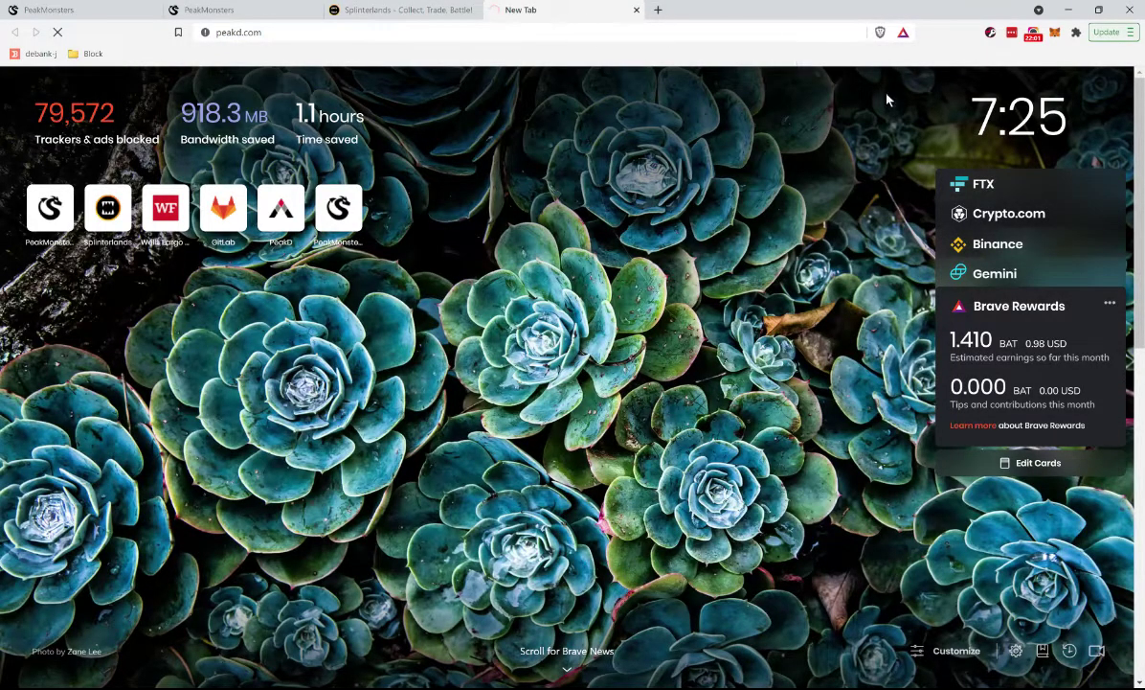
pyautogui.click(218, 13)
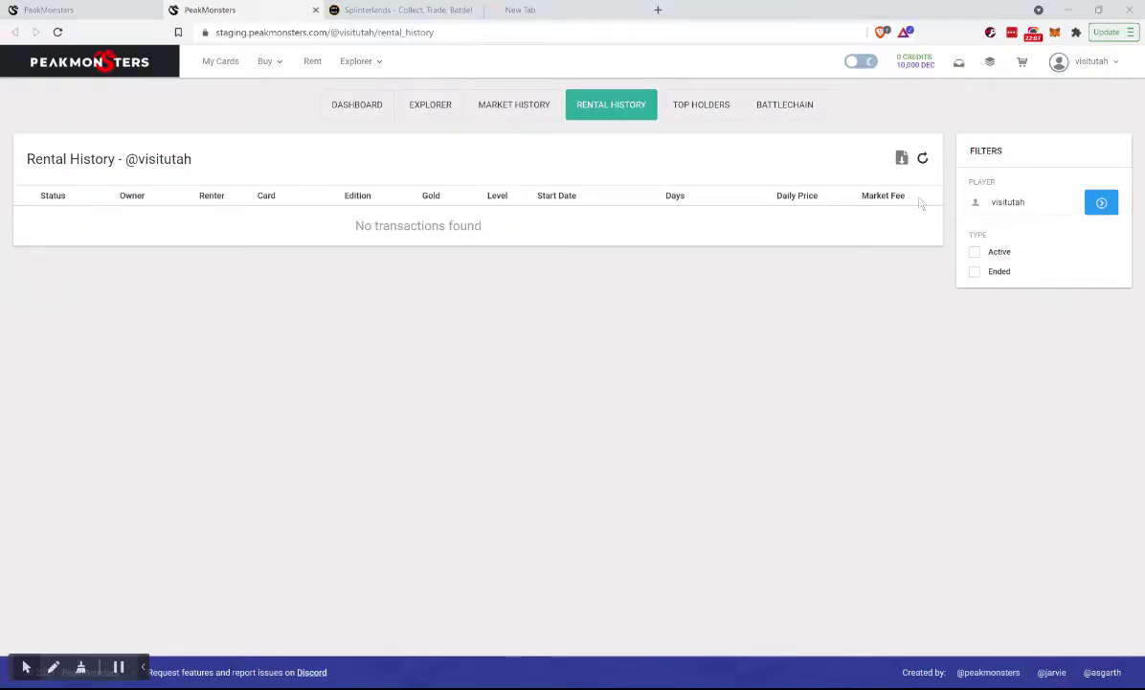
pyautogui.click(530, 10)
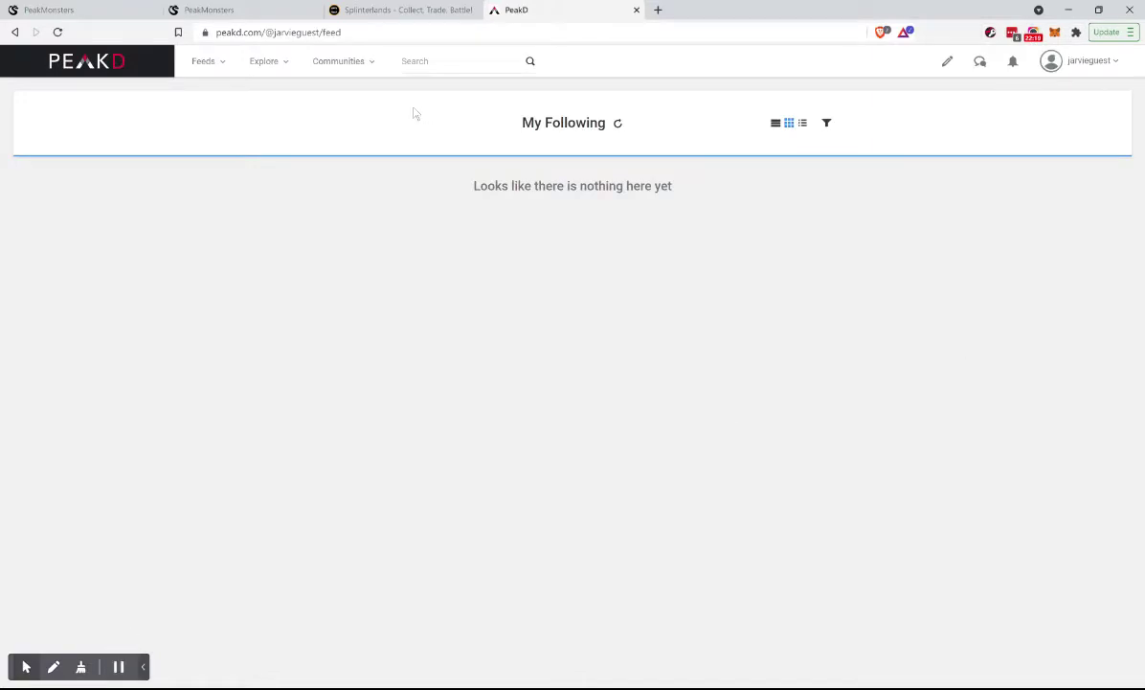
pyautogui.click(230, 13)
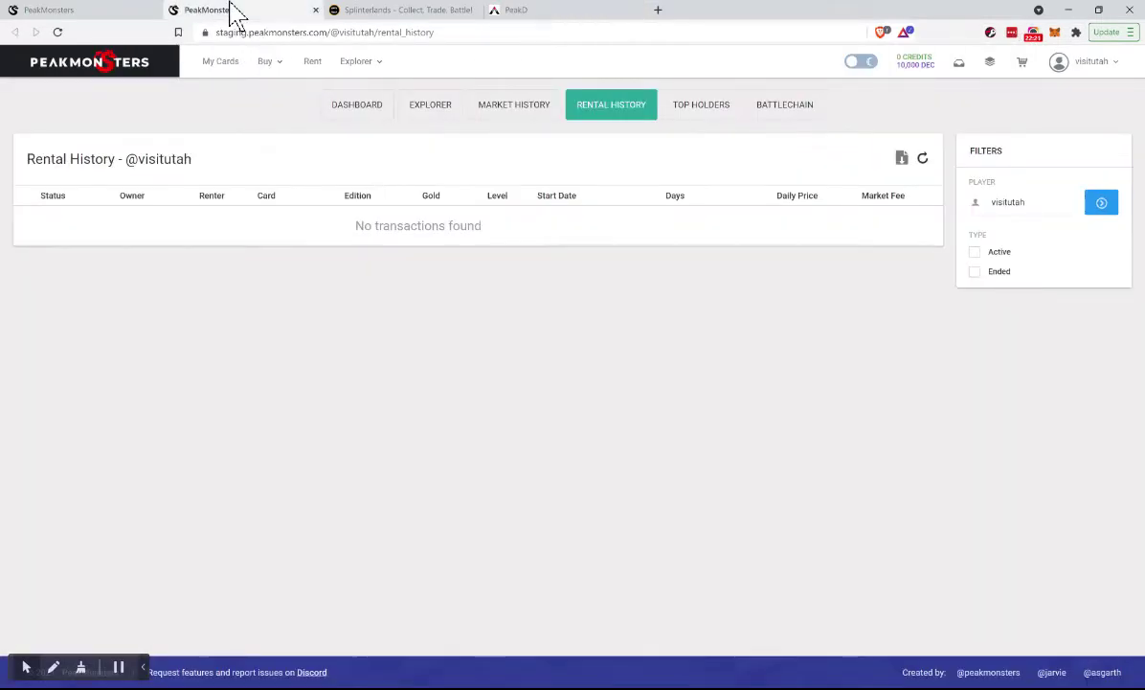
pyautogui.click(141, 12)
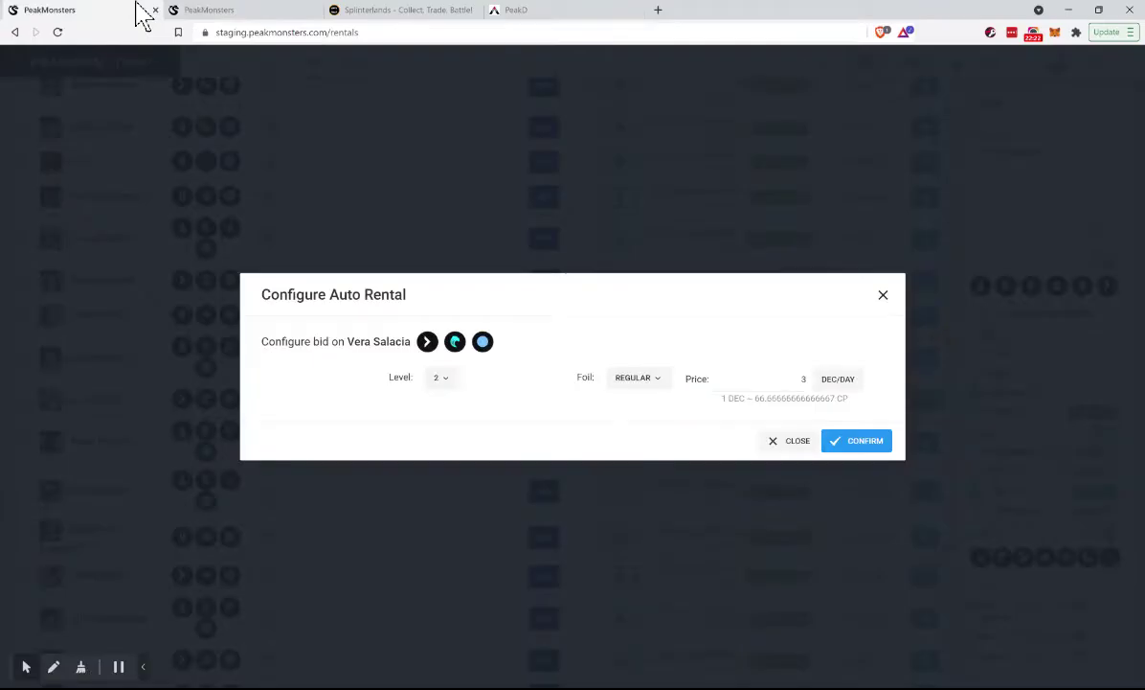
pyautogui.click(861, 443)
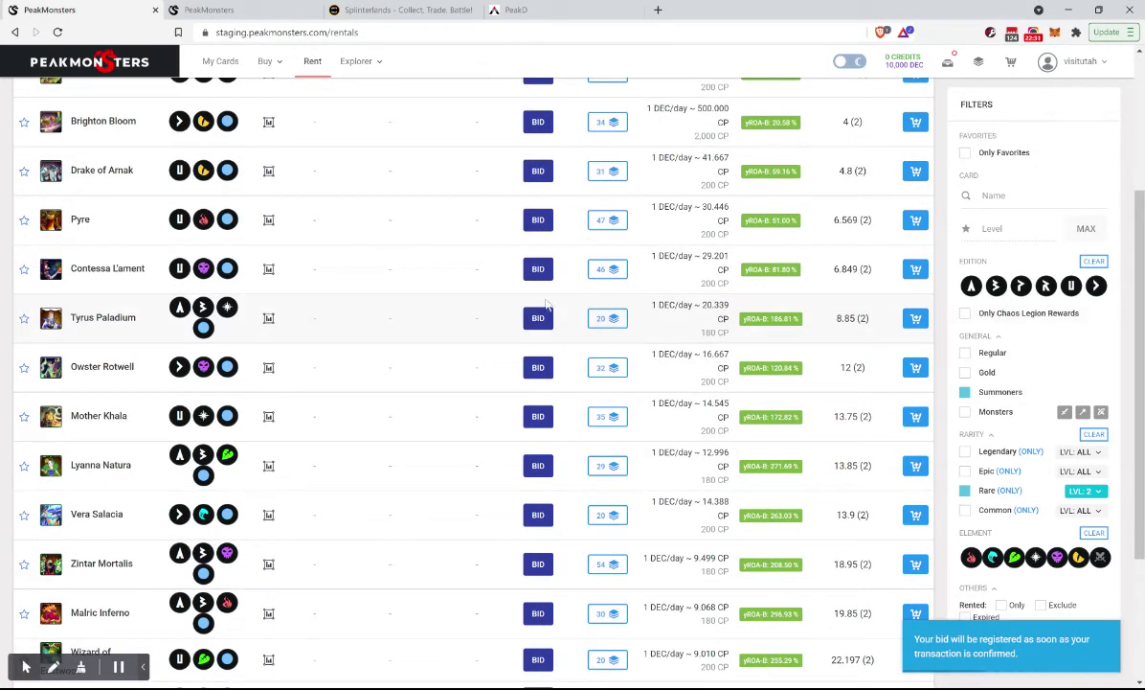
# Place an auto rental bid of 3.5 DEC/day on the level 2 regular-foil Tyrus Paladium summoner
pyautogui.click(534, 318)
pyautogui.doubleClick(797, 378)
pyautogui.write('3.5')
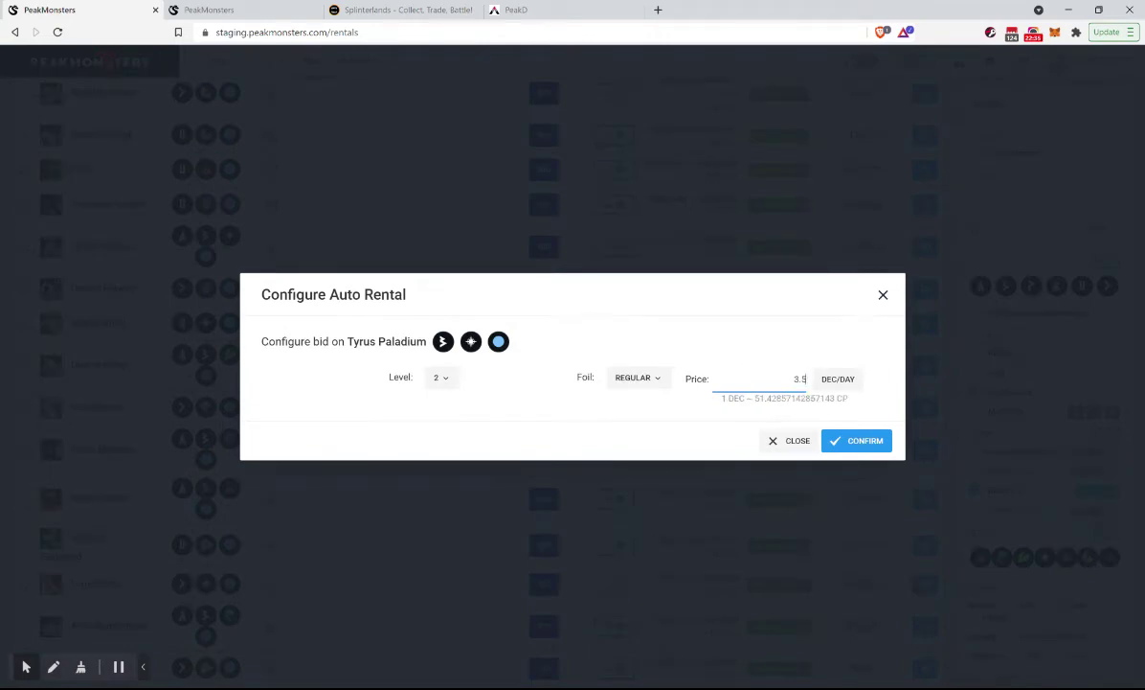
pyautogui.click(837, 441)
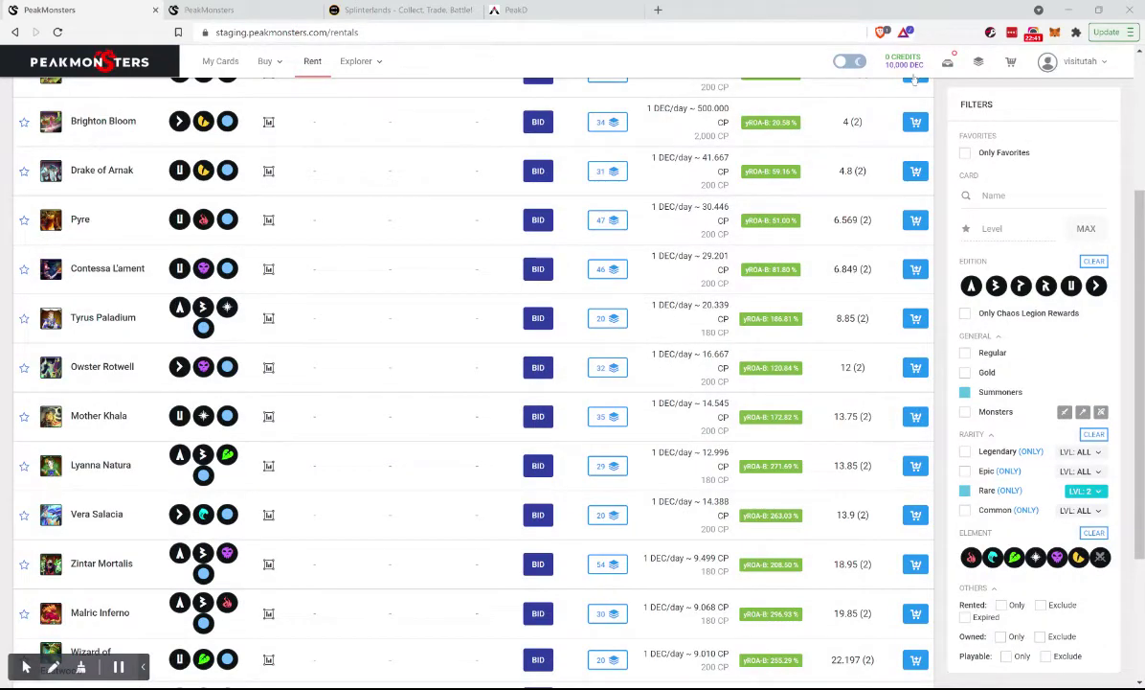
# Open the action queue and delete the failed PeakMonsters rental bid entry
pyautogui.scroll(3, 685, 299)
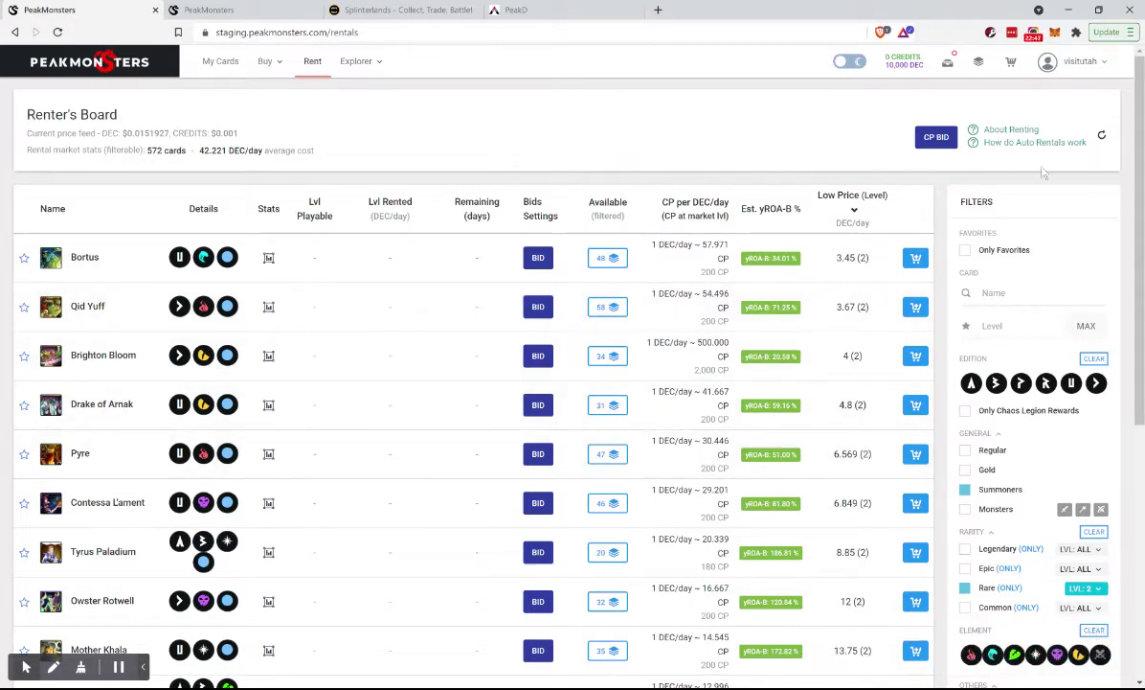
pyautogui.click(948, 64)
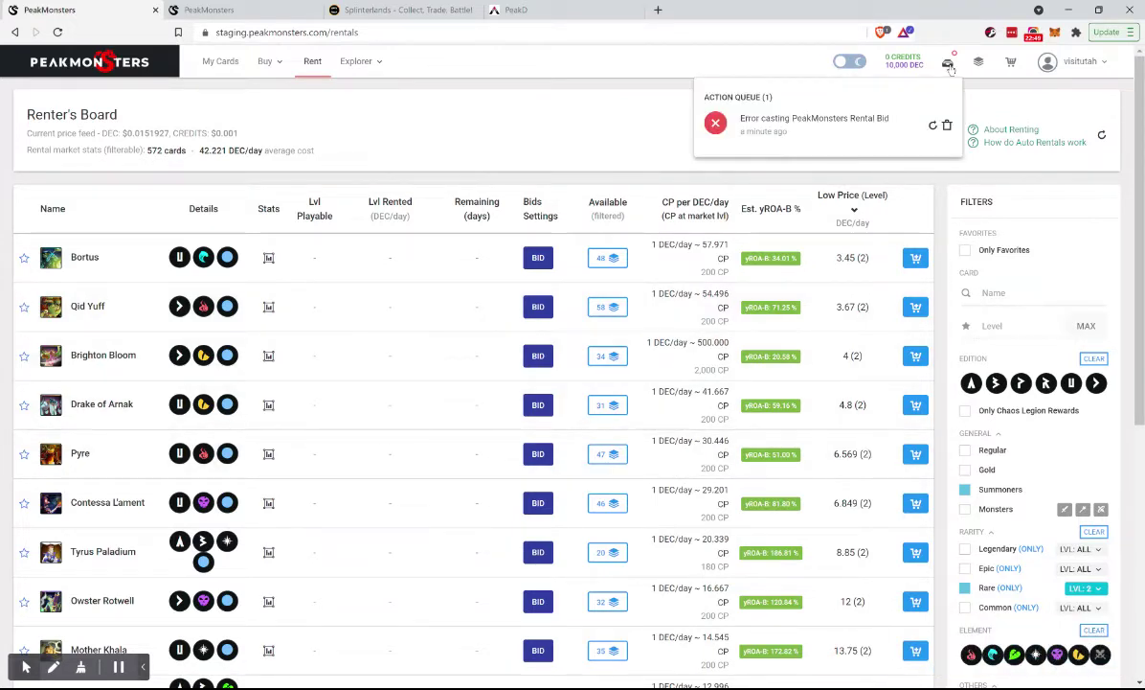
pyautogui.click(948, 126)
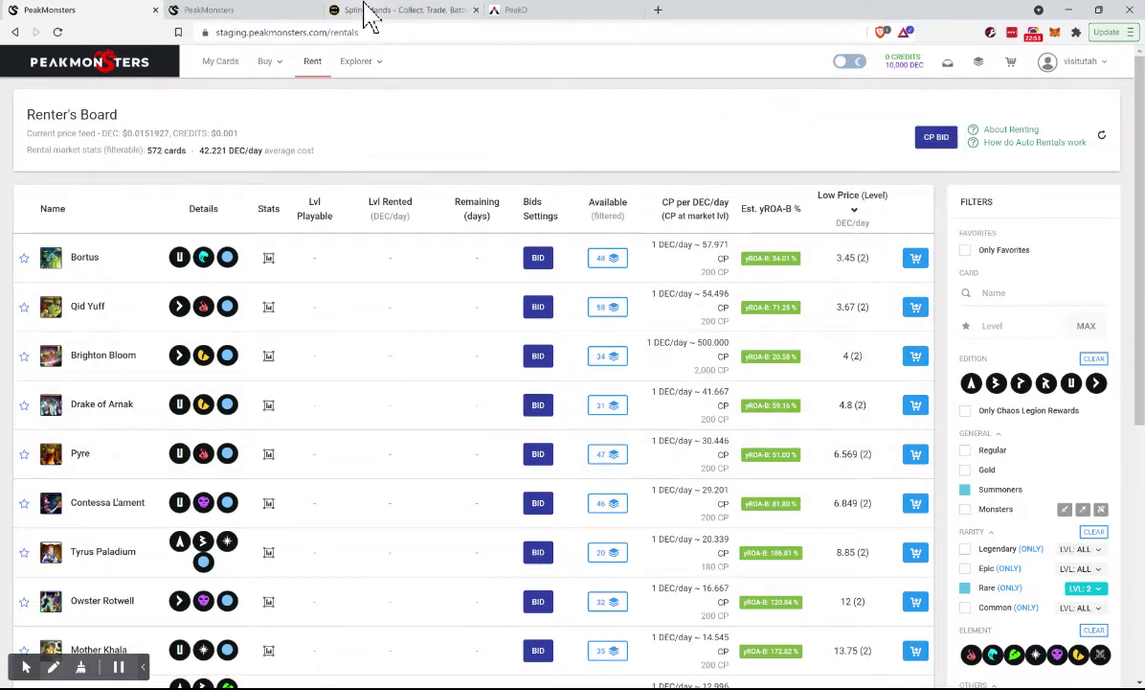
# Reload the account's rental history in the other PeakMonsters tab, and search the Renter's Board for "venar" to check the Venari rentals
pyautogui.click(282, 9)
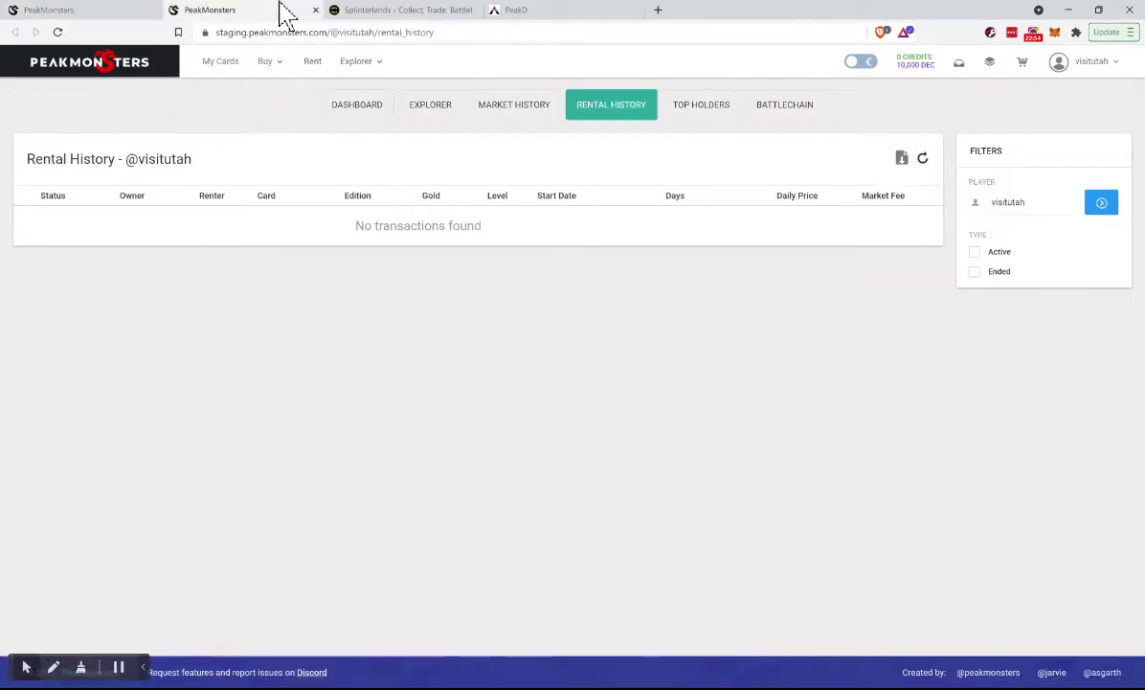
pyautogui.click(58, 32)
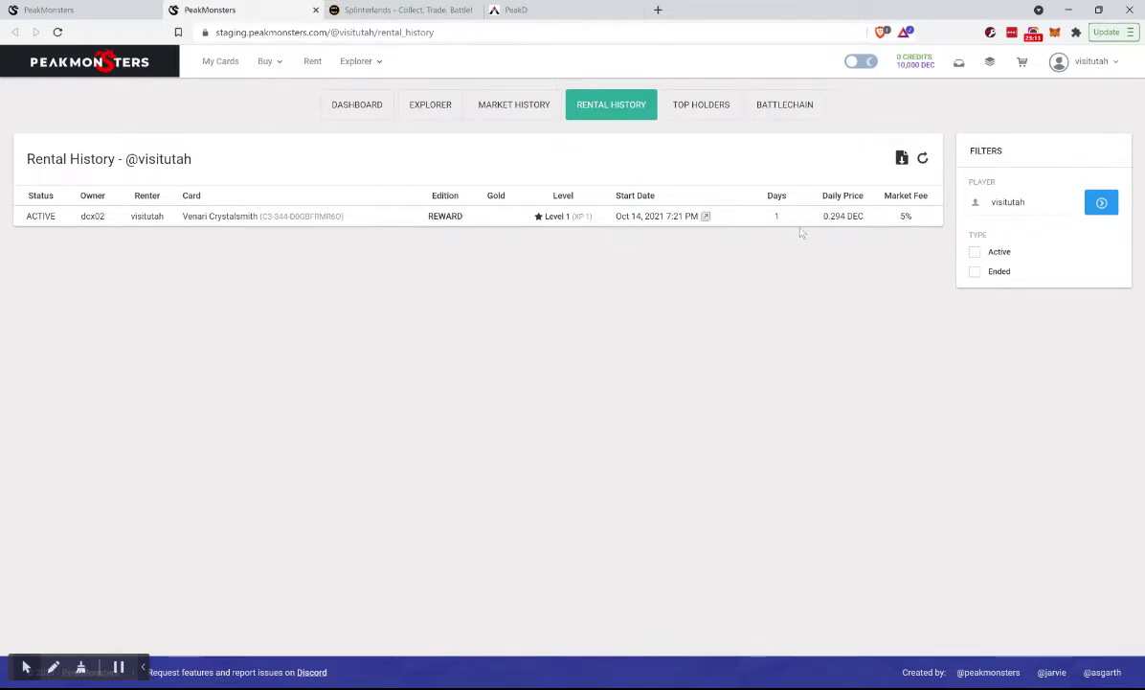
pyautogui.click(312, 62)
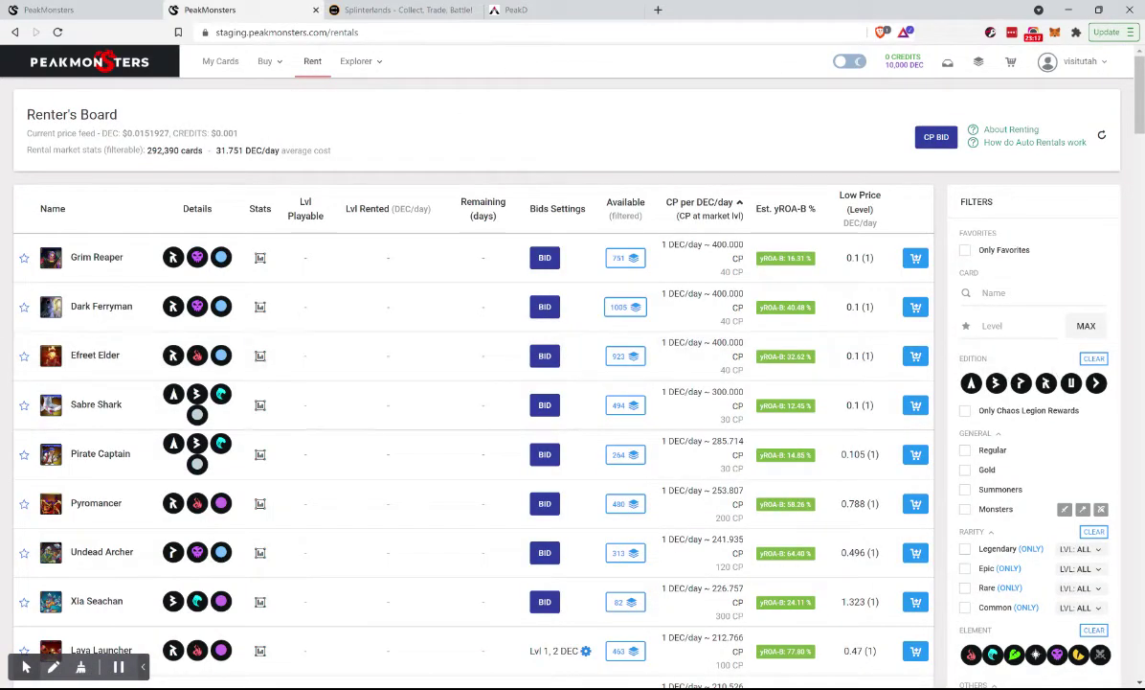
pyautogui.click(1035, 293)
pyautogui.write('venar')
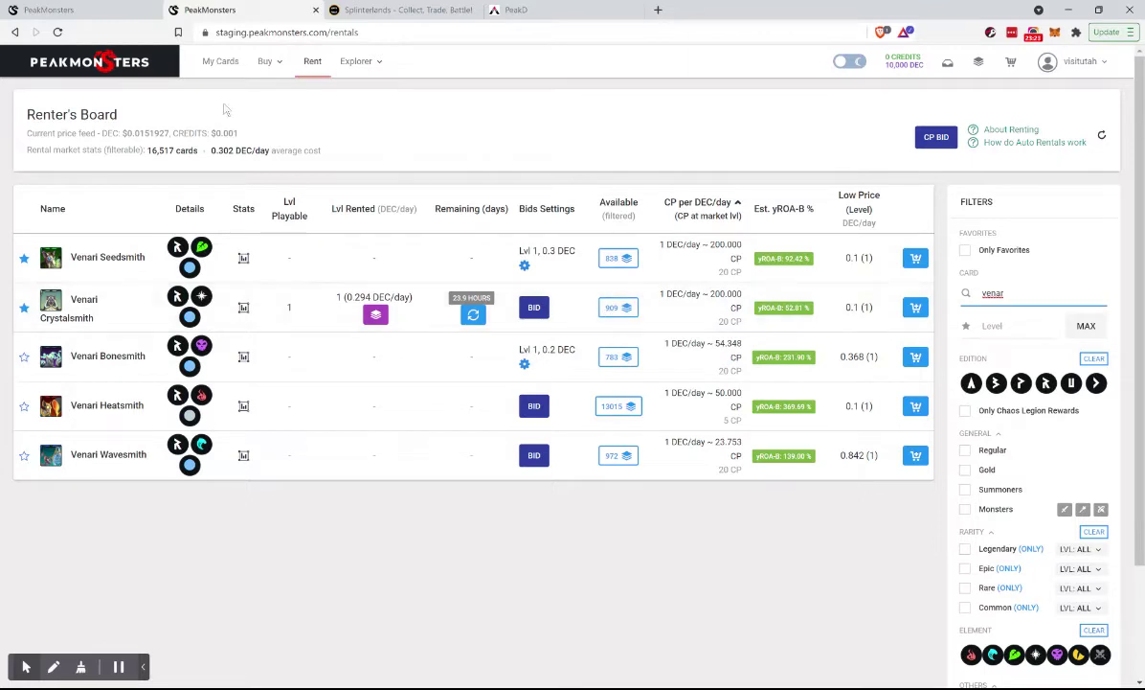
pyautogui.click(59, 32)
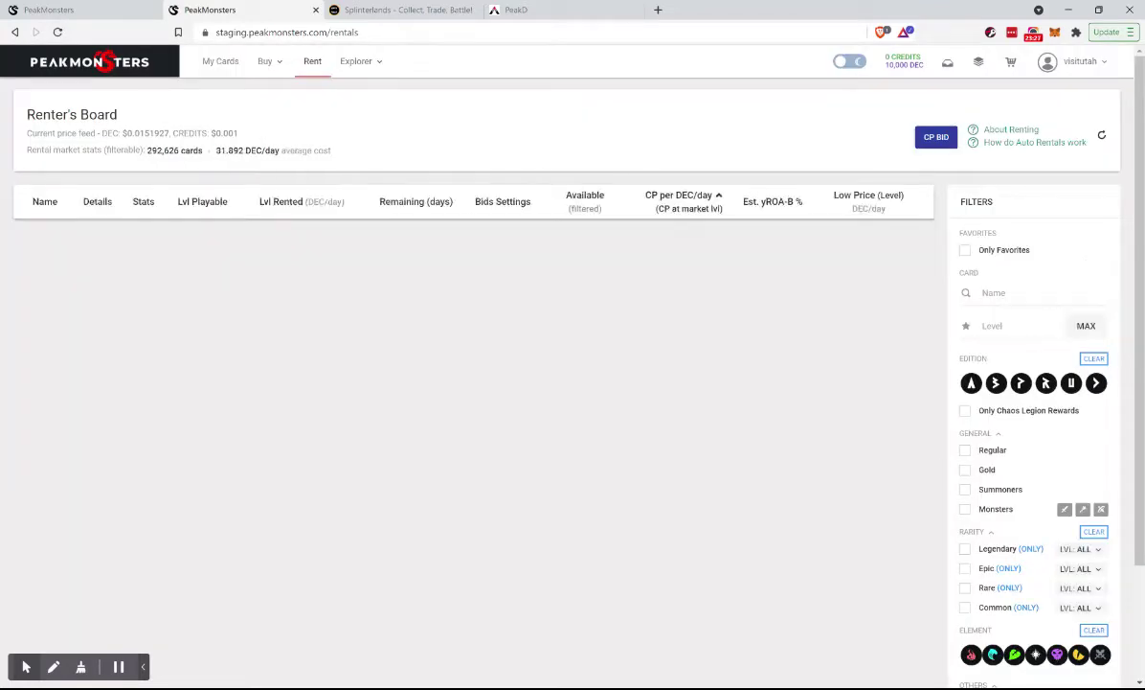
pyautogui.write('venar')
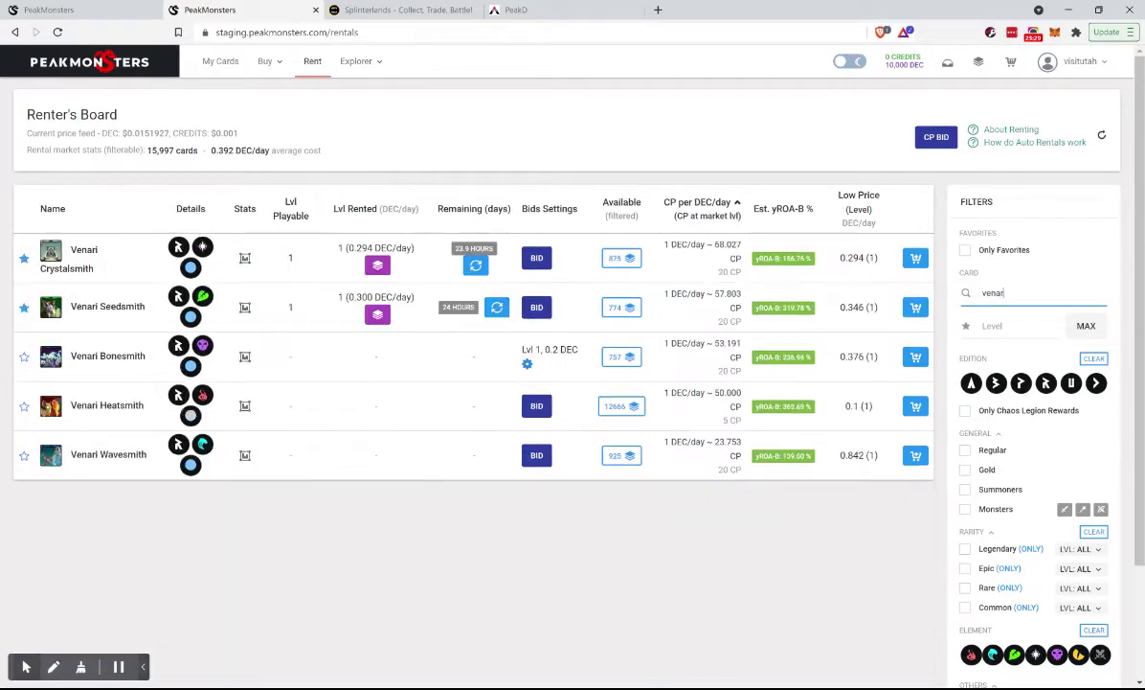
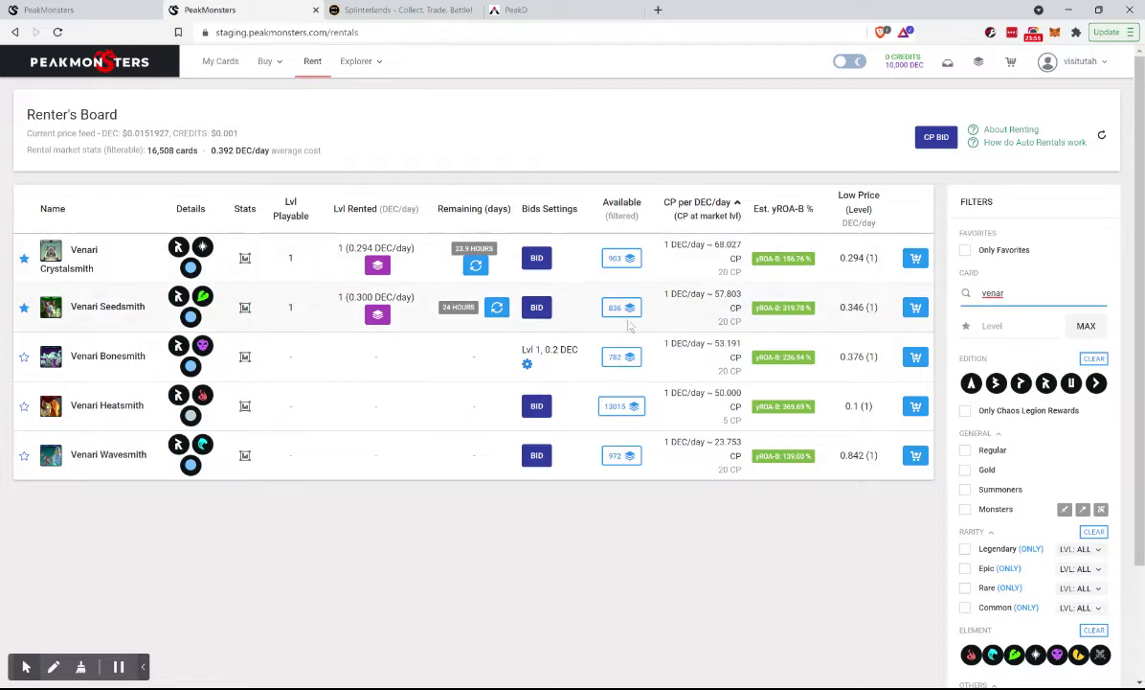
# Open the account profile and review its list of rental bids
pyautogui.click(1105, 62)
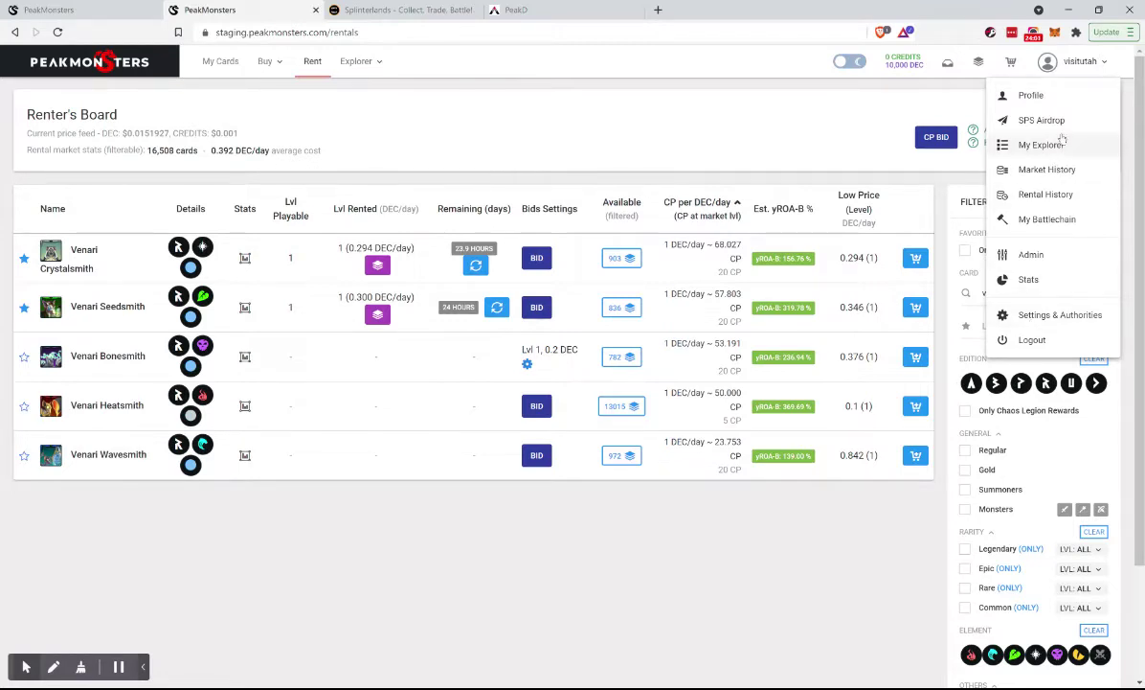
pyautogui.click(1031, 96)
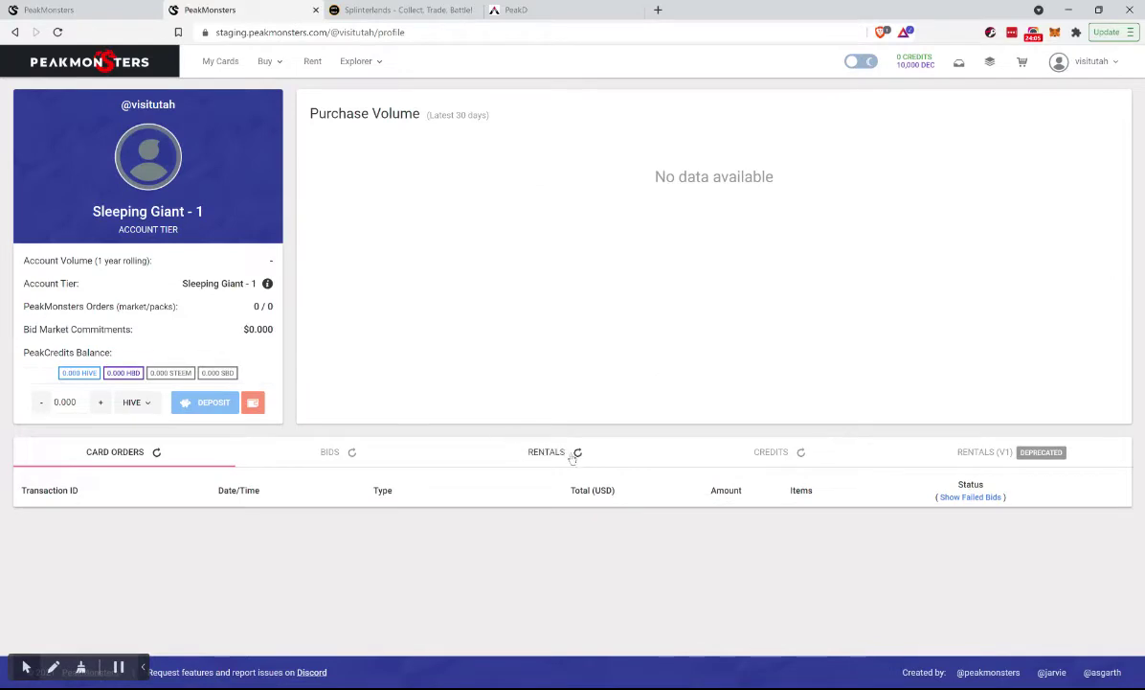
pyautogui.click(579, 454)
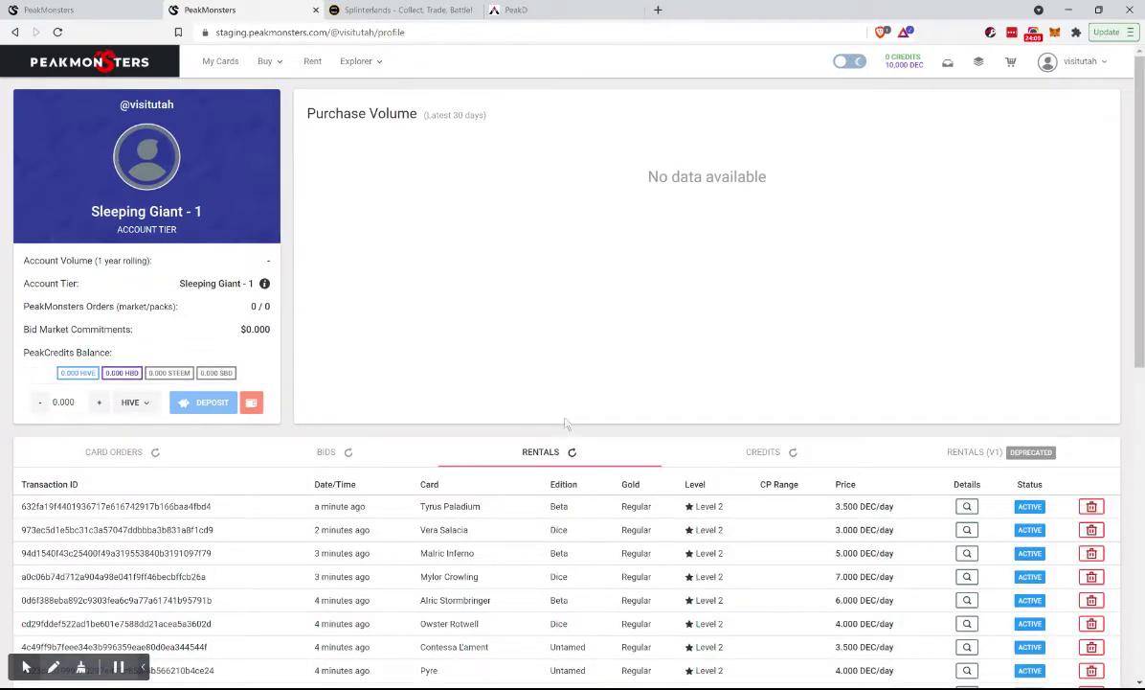
pyautogui.scroll(-5, 524, 558)
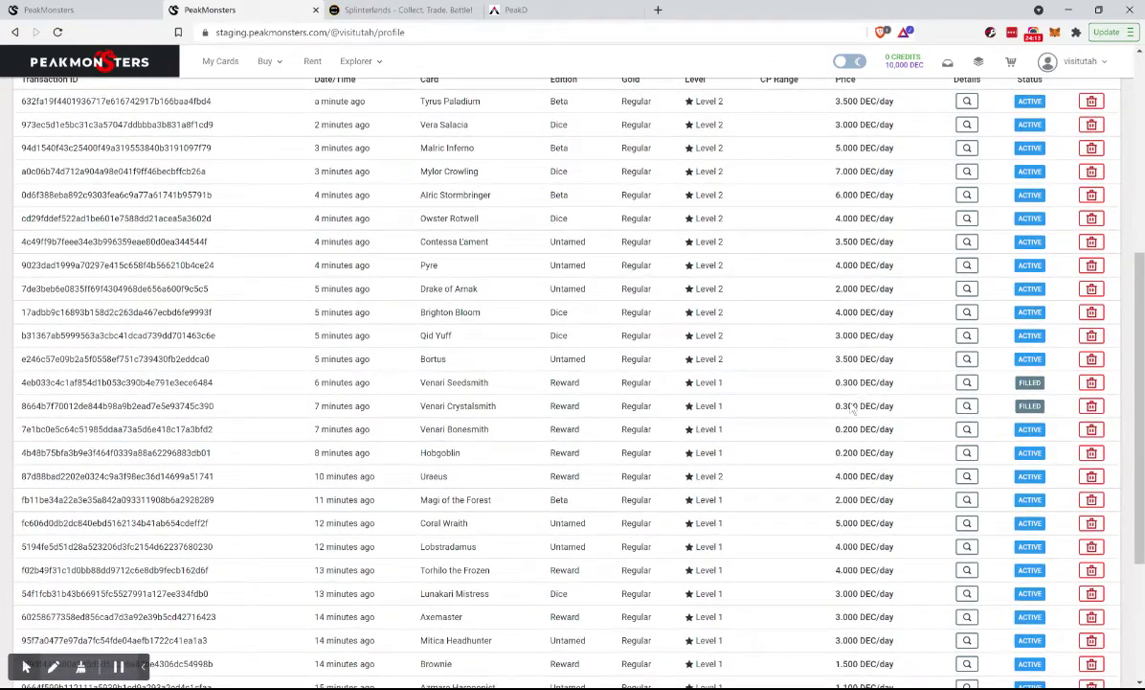
# Inspect the rent details of the filled Venari Seedsmith and Venari Crystalsmith bids
pyautogui.click(967, 382)
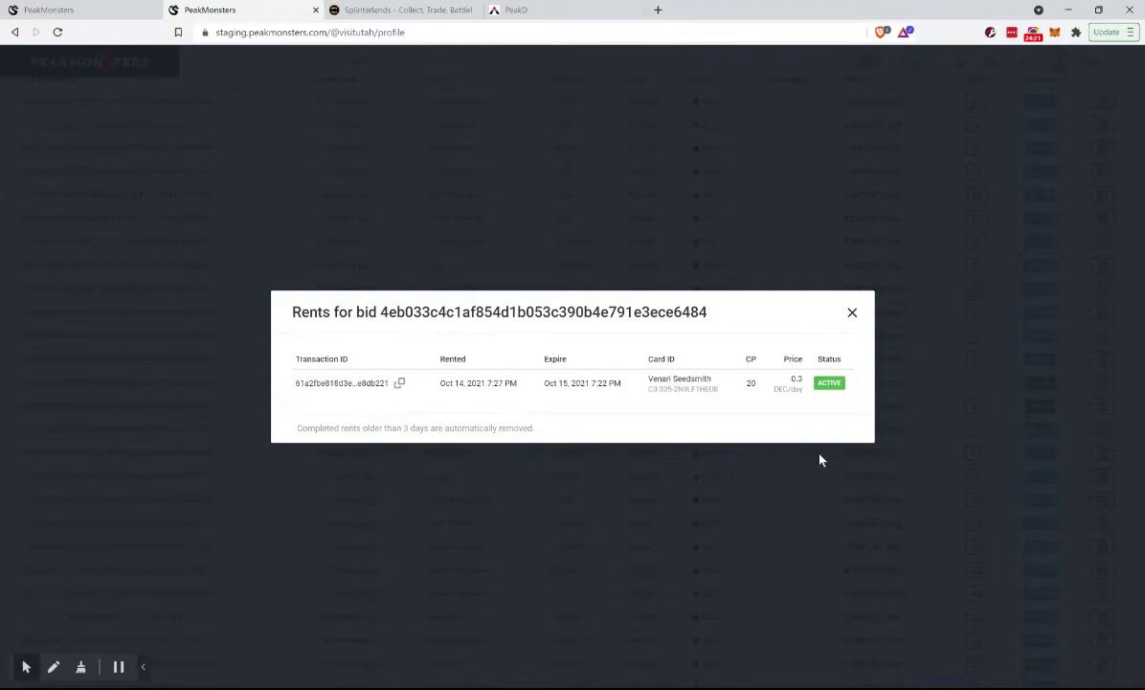
pyautogui.click(843, 488)
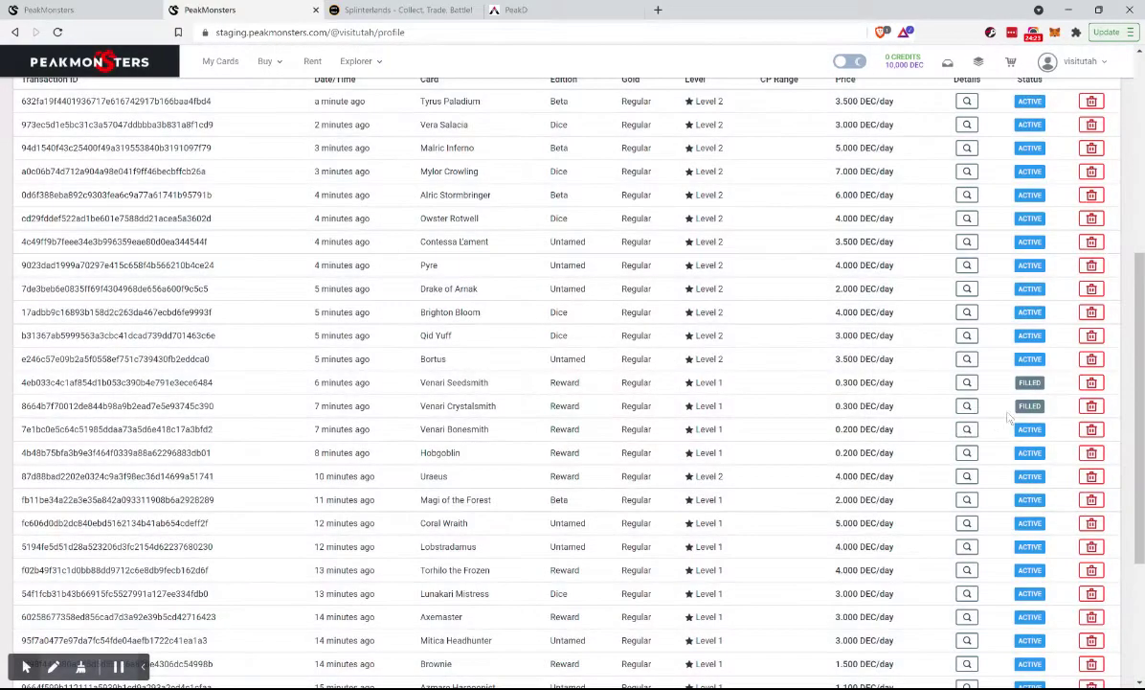
pyautogui.click(966, 406)
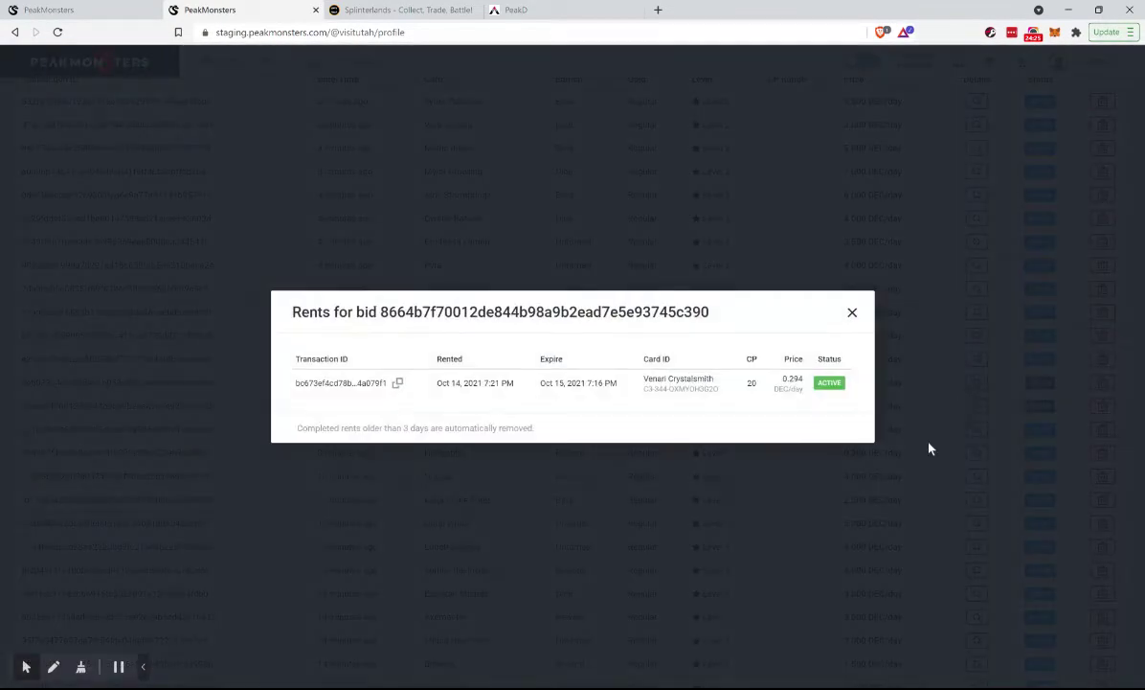
pyautogui.click(744, 506)
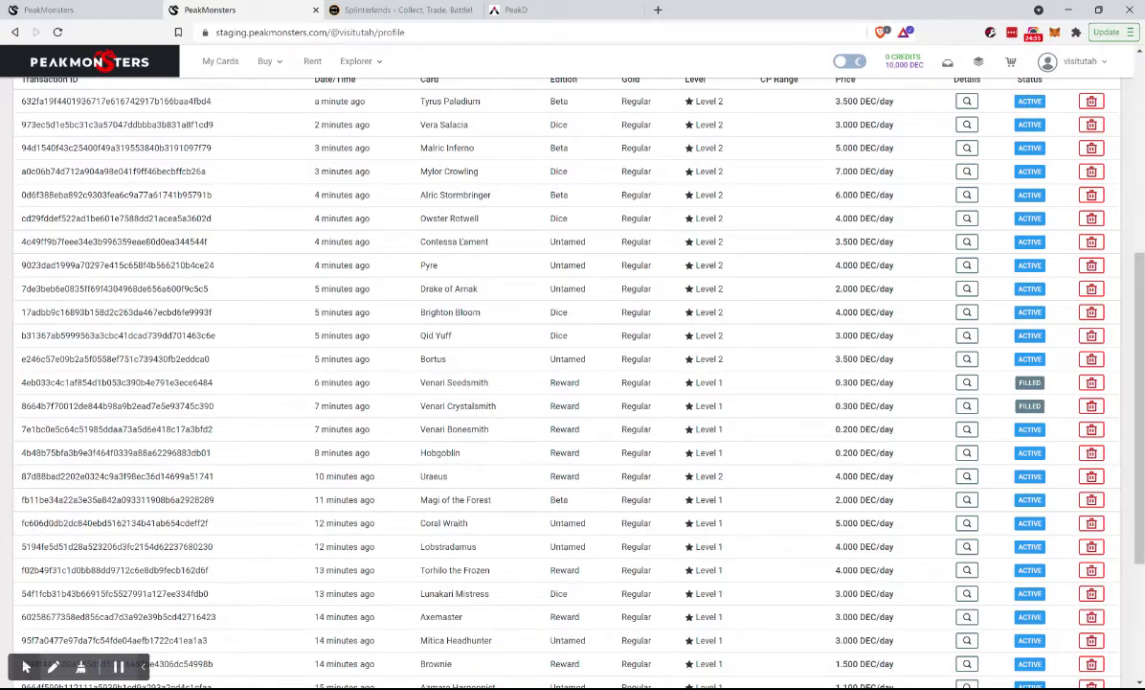
# Look over the rest of the rental bids and view the account's own card collection
pyautogui.scroll(-3, 842, 396)
pyautogui.scroll(5, 843, 396)
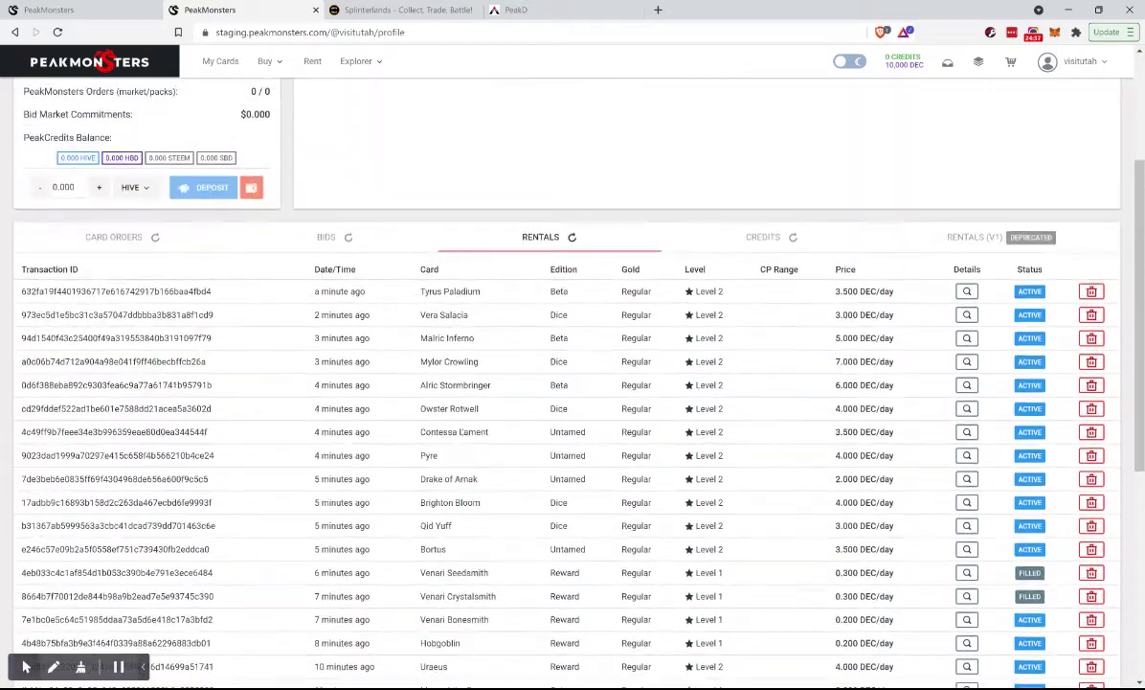
pyautogui.click(222, 61)
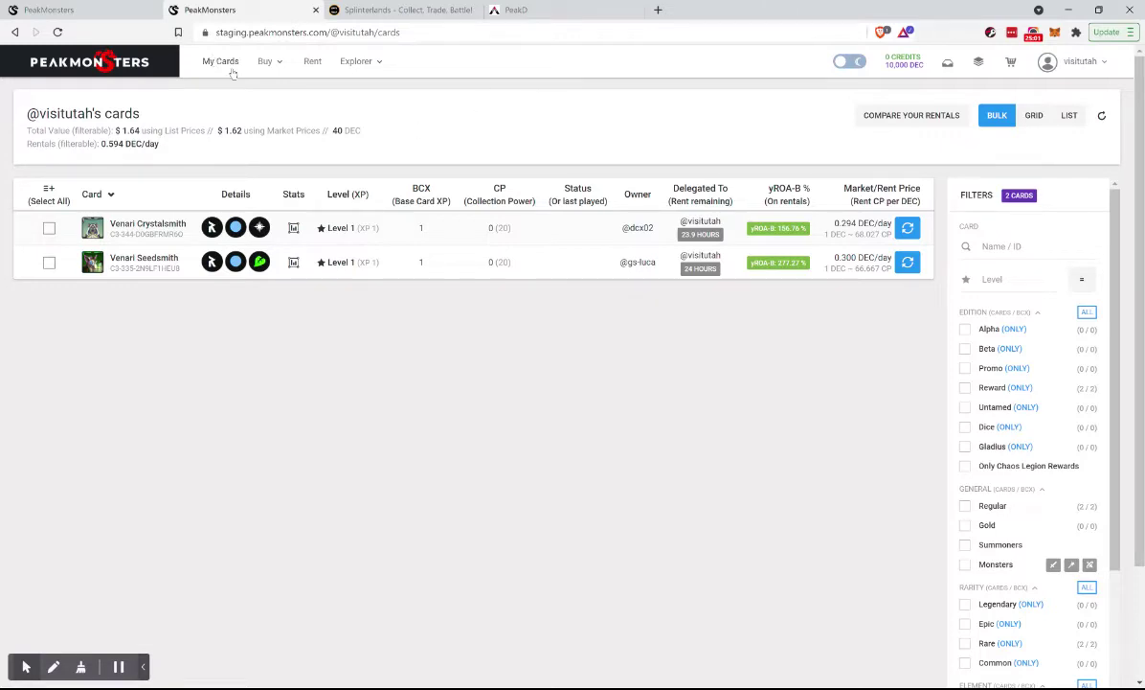
# Reopen the Renter's Board and filter it to Rare cards at level 2
pyautogui.click(314, 61)
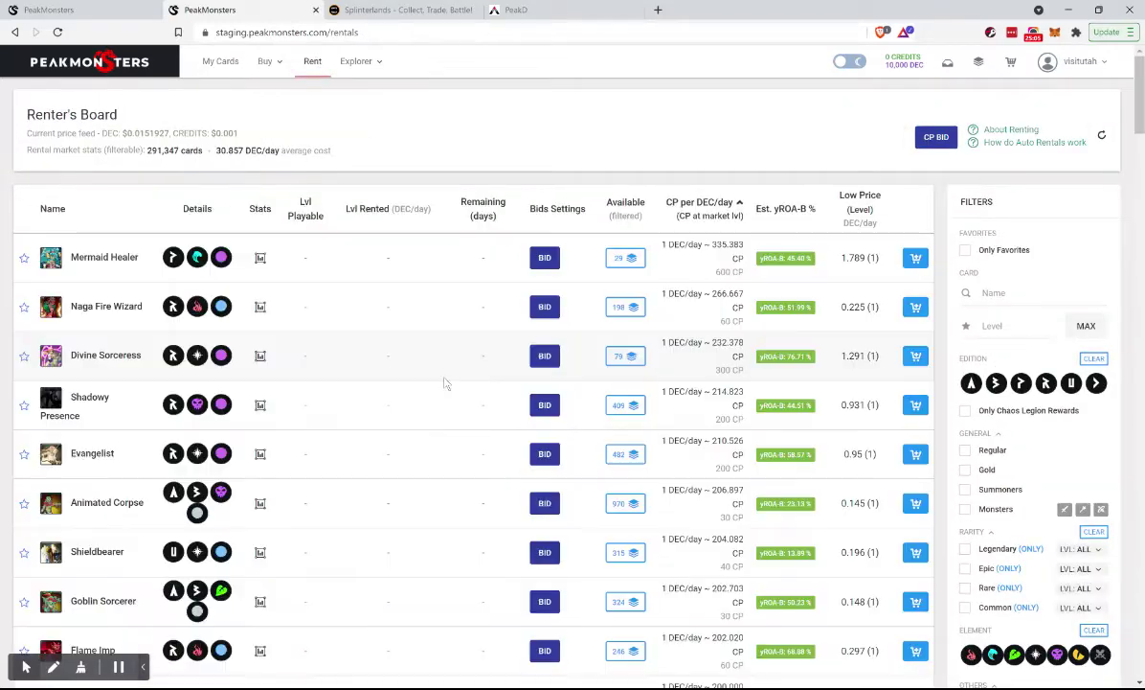
pyautogui.scroll(-2, 442, 383)
pyautogui.scroll(1, 515, 401)
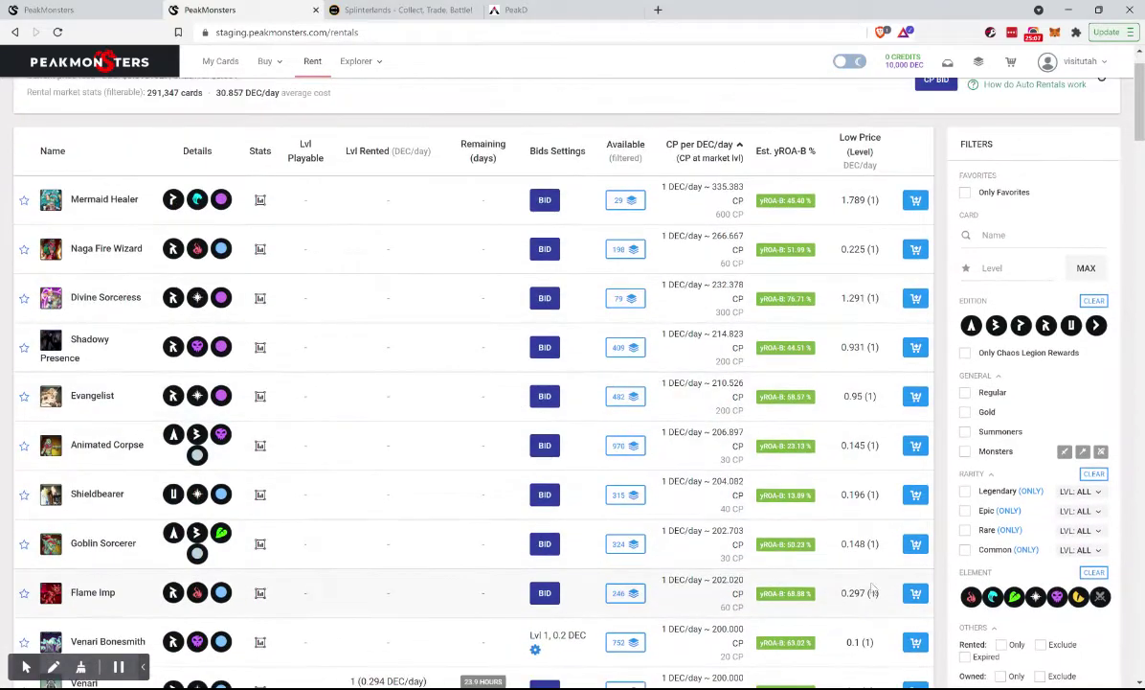
pyautogui.click(965, 532)
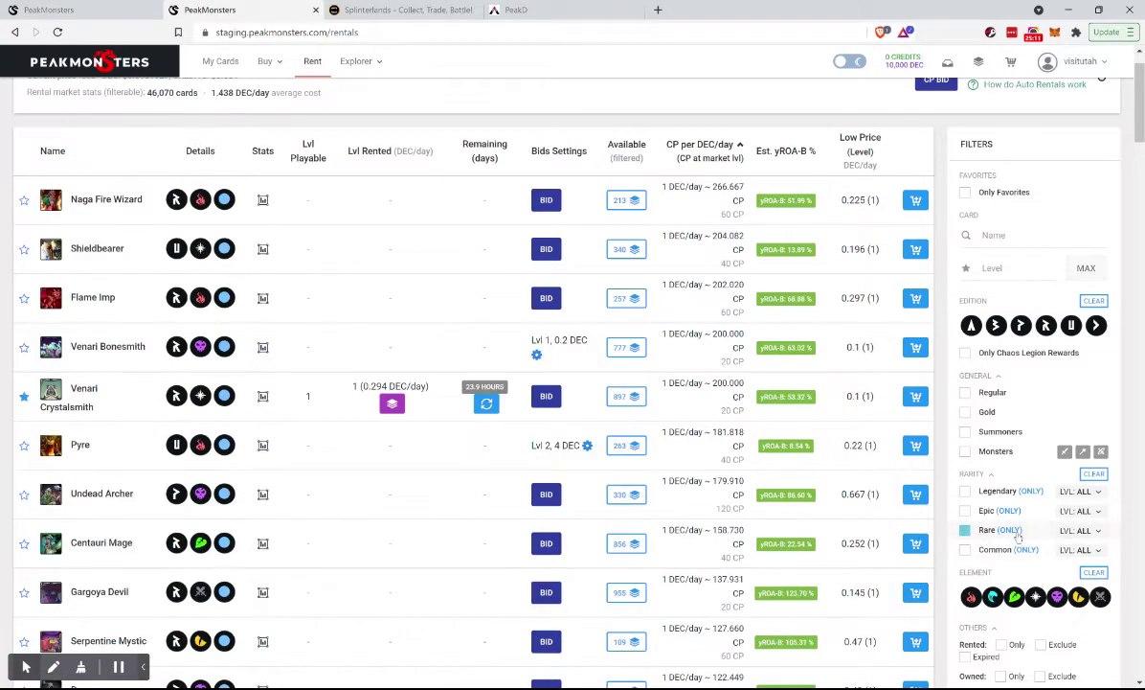
pyautogui.click(1077, 530)
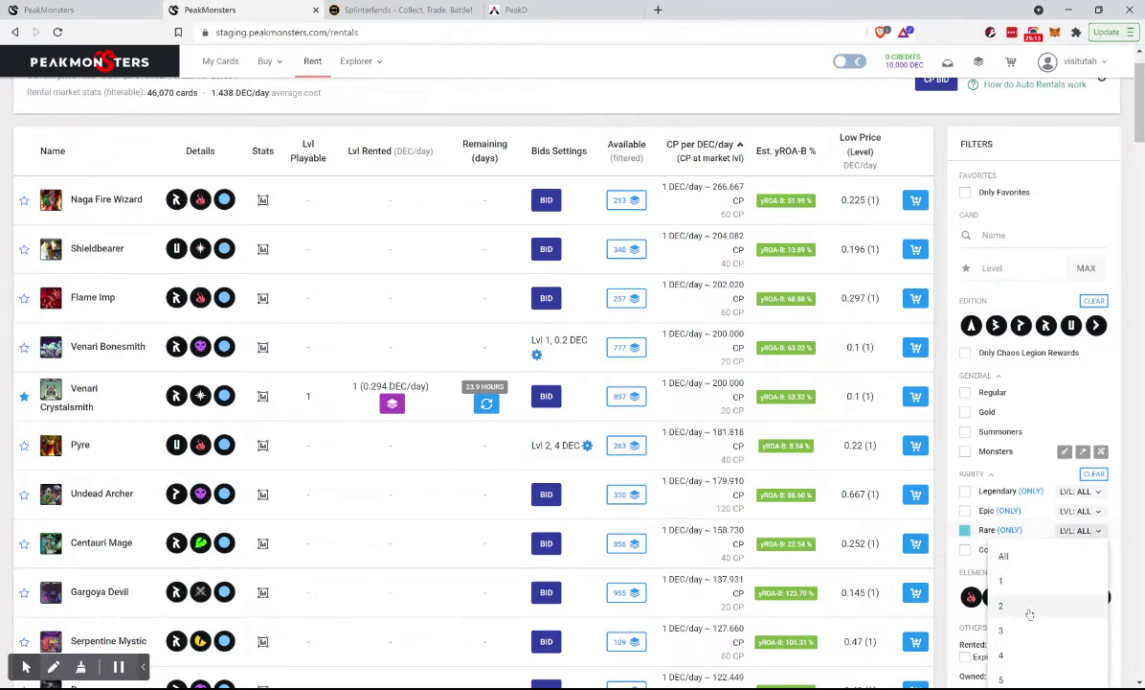
pyautogui.click(1013, 609)
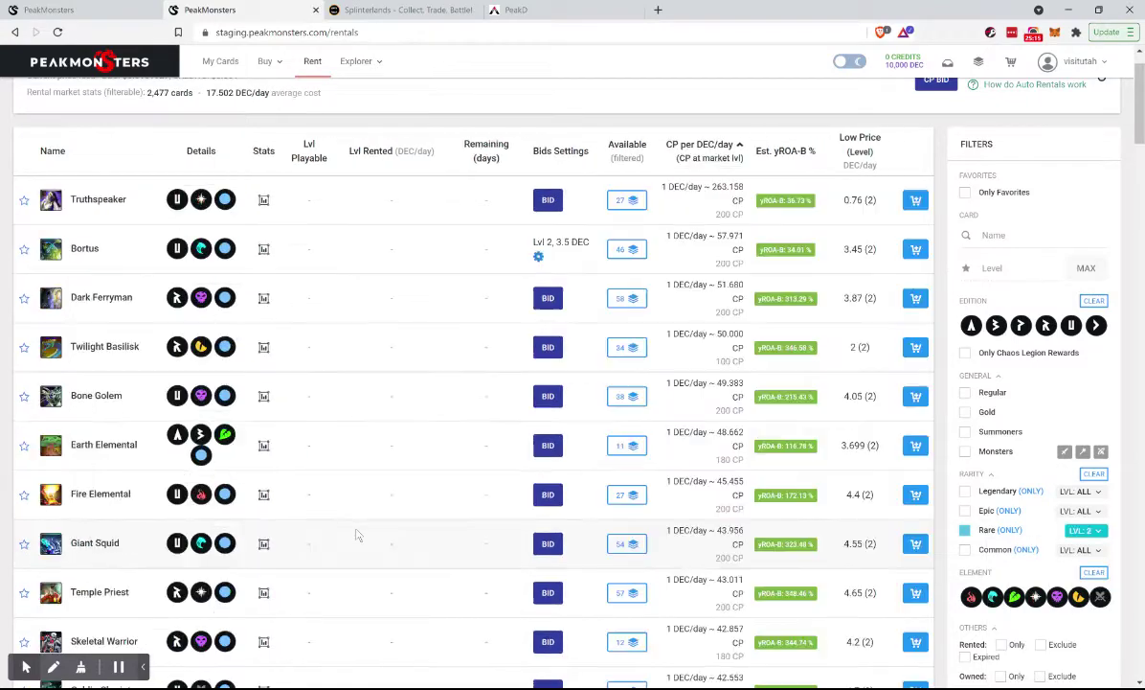
# Examine the per-level stats and abilities of the Earth Elemental and Fire Elemental cards
pyautogui.scroll(-2, 358, 535)
pyautogui.scroll(2, 358, 534)
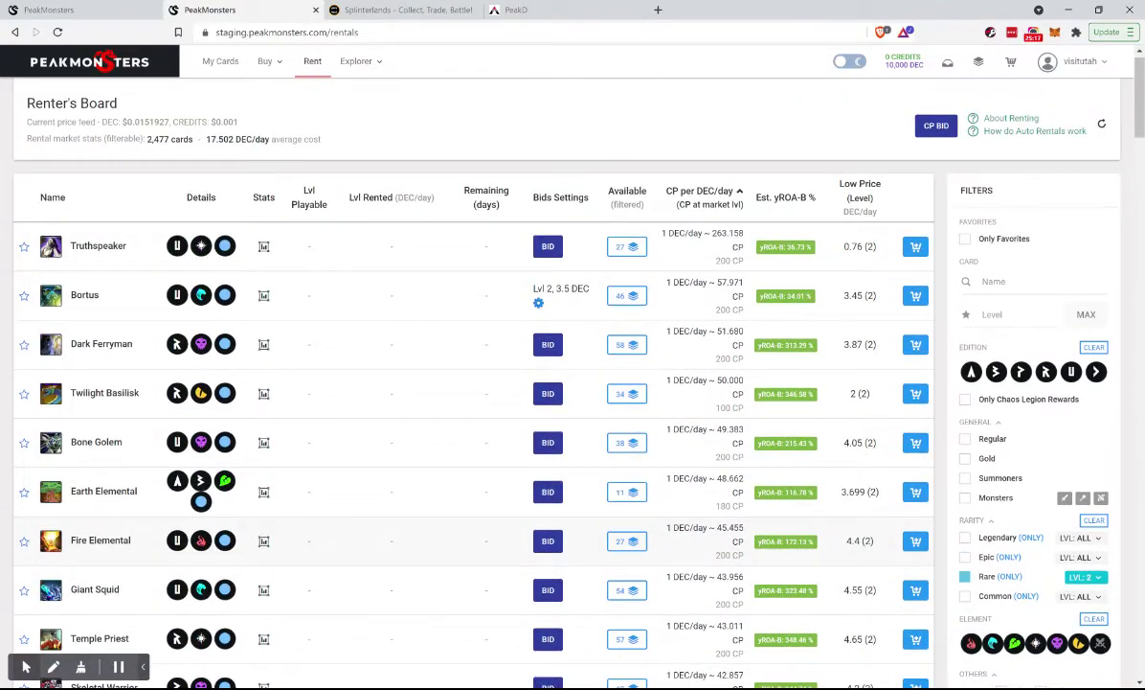
pyautogui.scroll(-1, 588, 220)
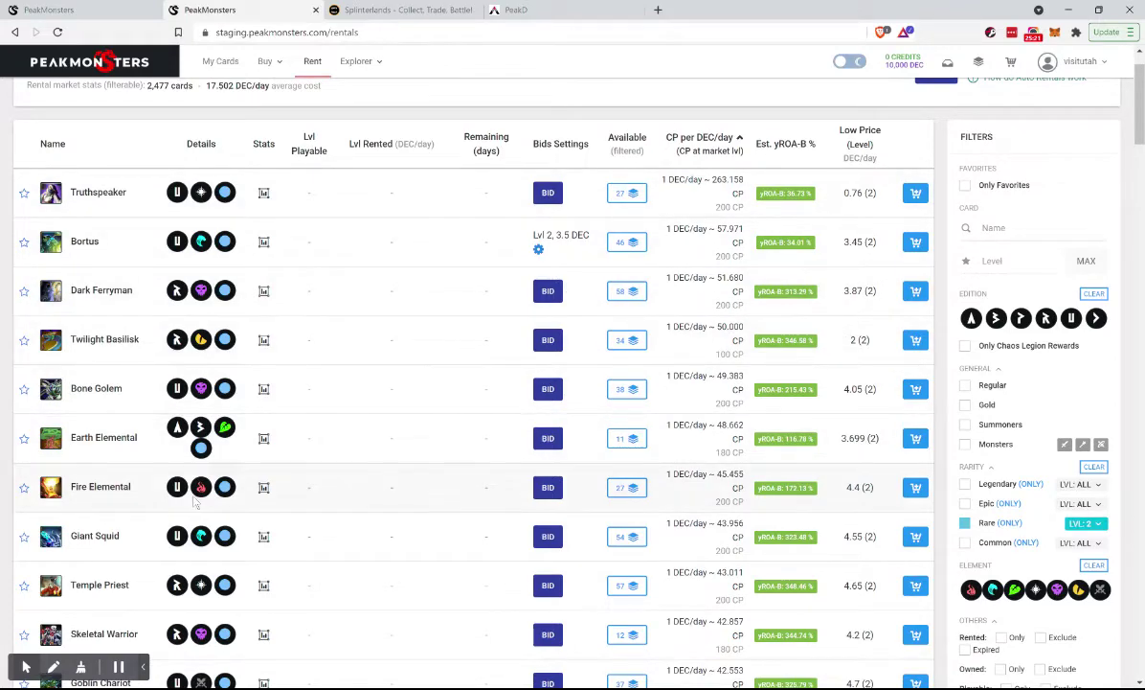
pyautogui.click(264, 437)
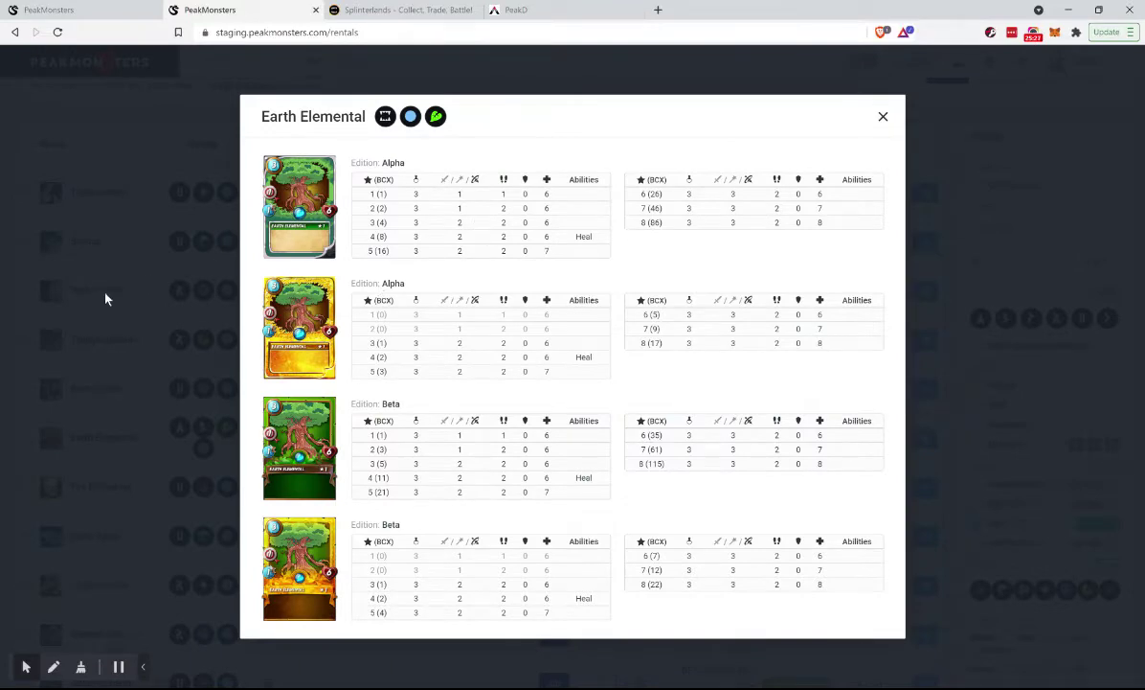
pyautogui.click(204, 322)
pyautogui.scroll(-1, 244, 450)
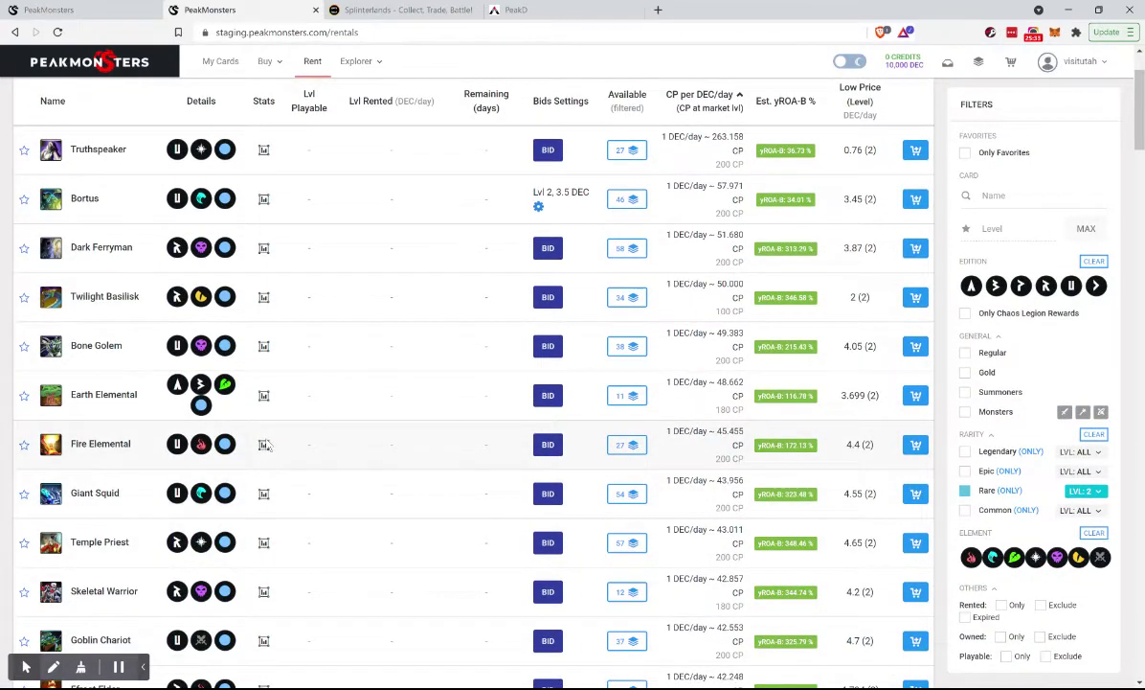
pyautogui.click(264, 446)
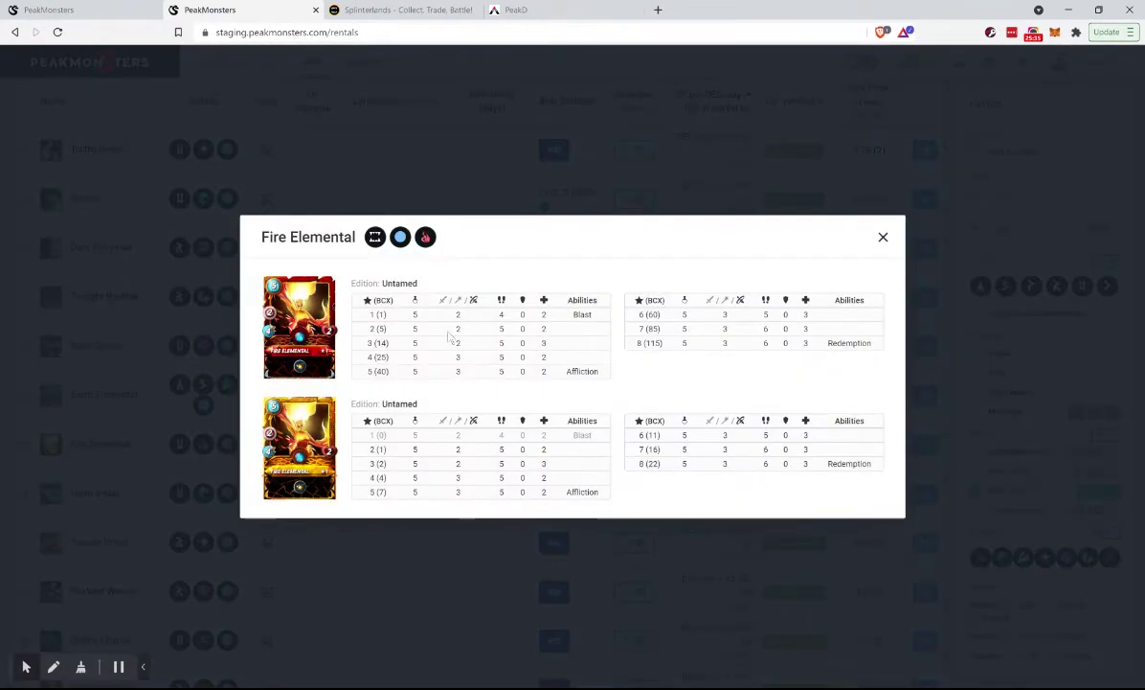
pyautogui.click(175, 364)
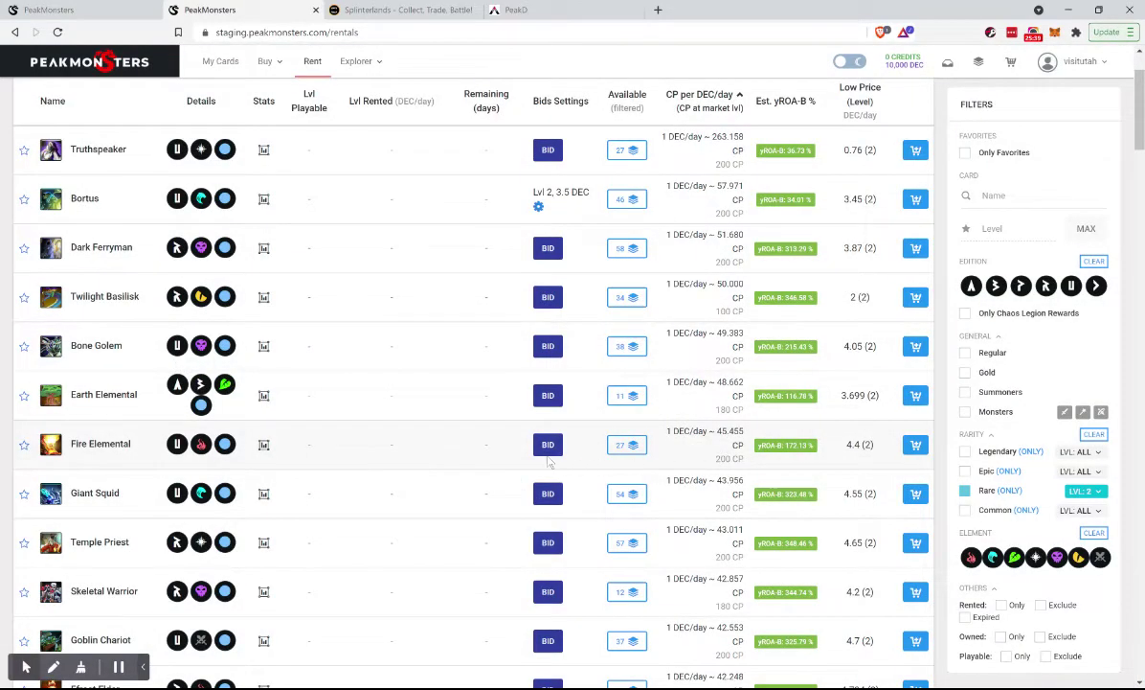
# Place an auto rental bid of 2 DEC/day on the level 2 regular-foil Fire Elemental
pyautogui.click(548, 445)
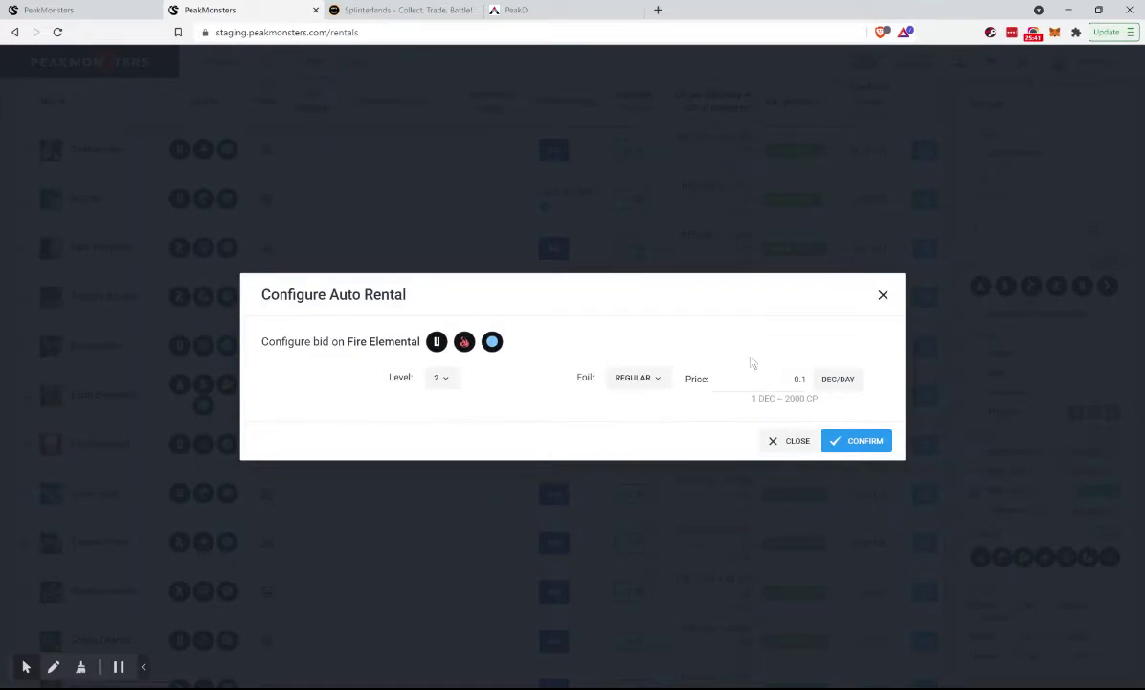
pyautogui.click(800, 379)
pyautogui.write('2')
pyautogui.click(836, 440)
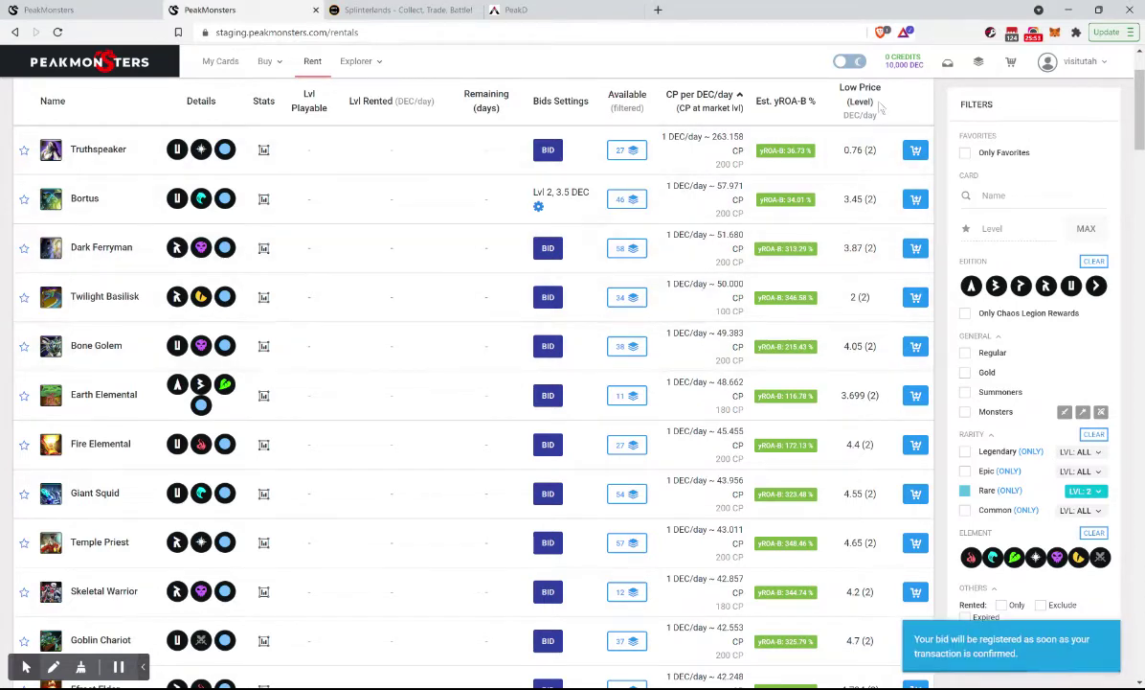
# Sort the filtered rental list by lowest daily price, cheapest cards first
pyautogui.click(824, 91)
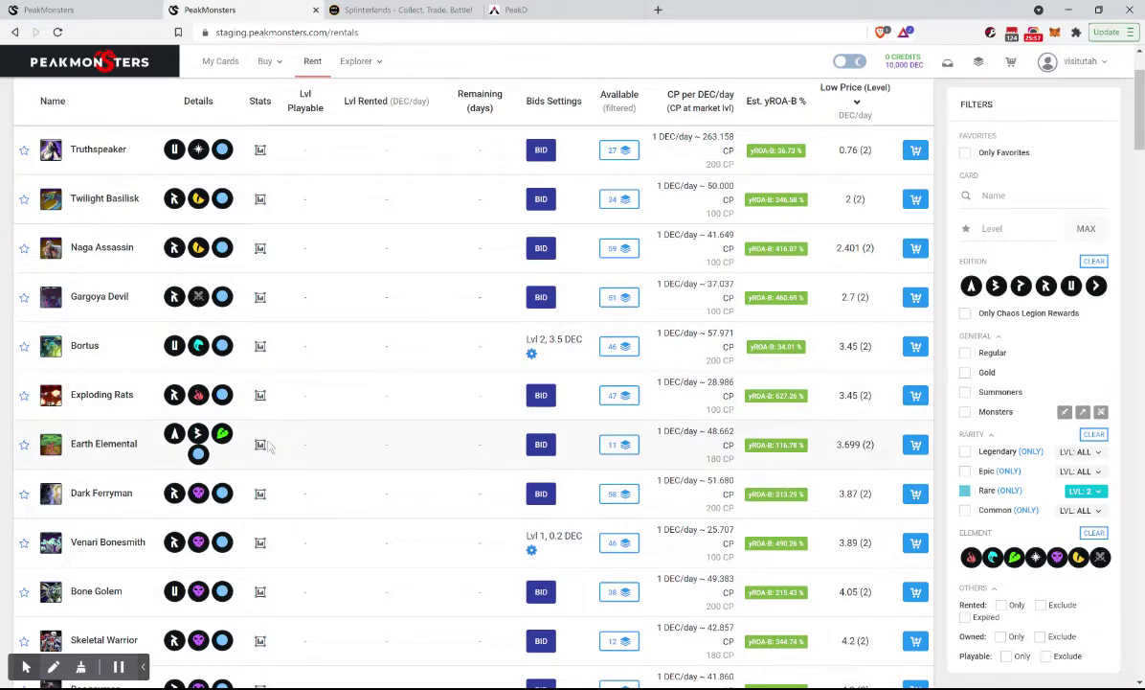
pyautogui.scroll(-1, 270, 446)
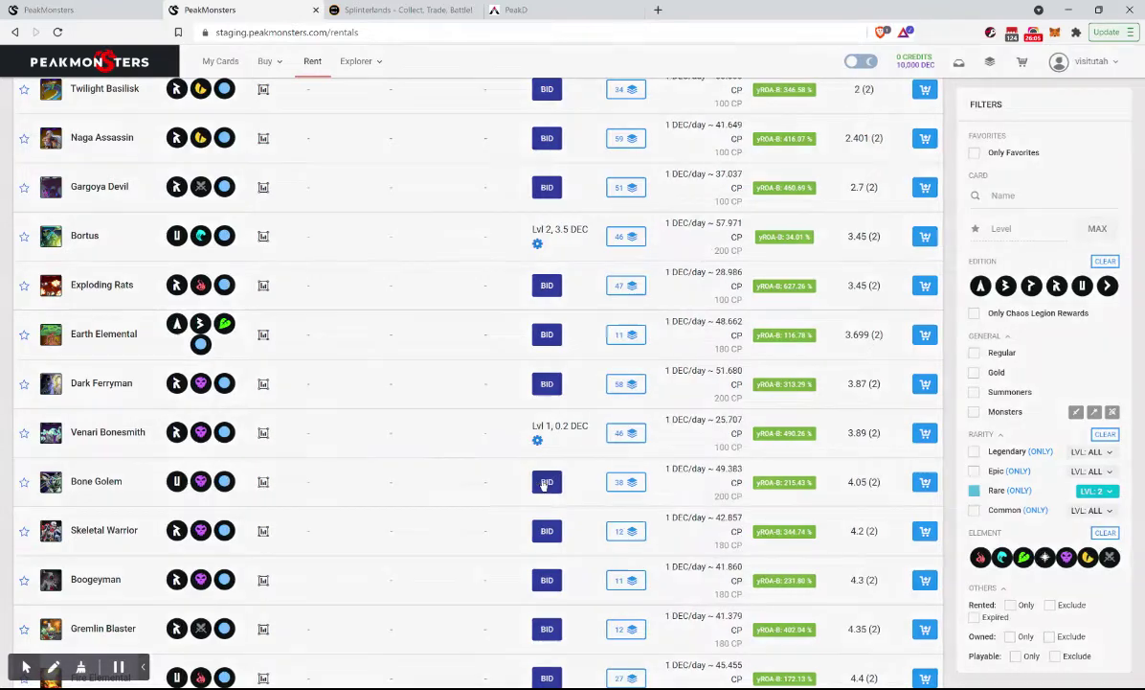
pyautogui.click(543, 483)
pyautogui.doubleClick(800, 378)
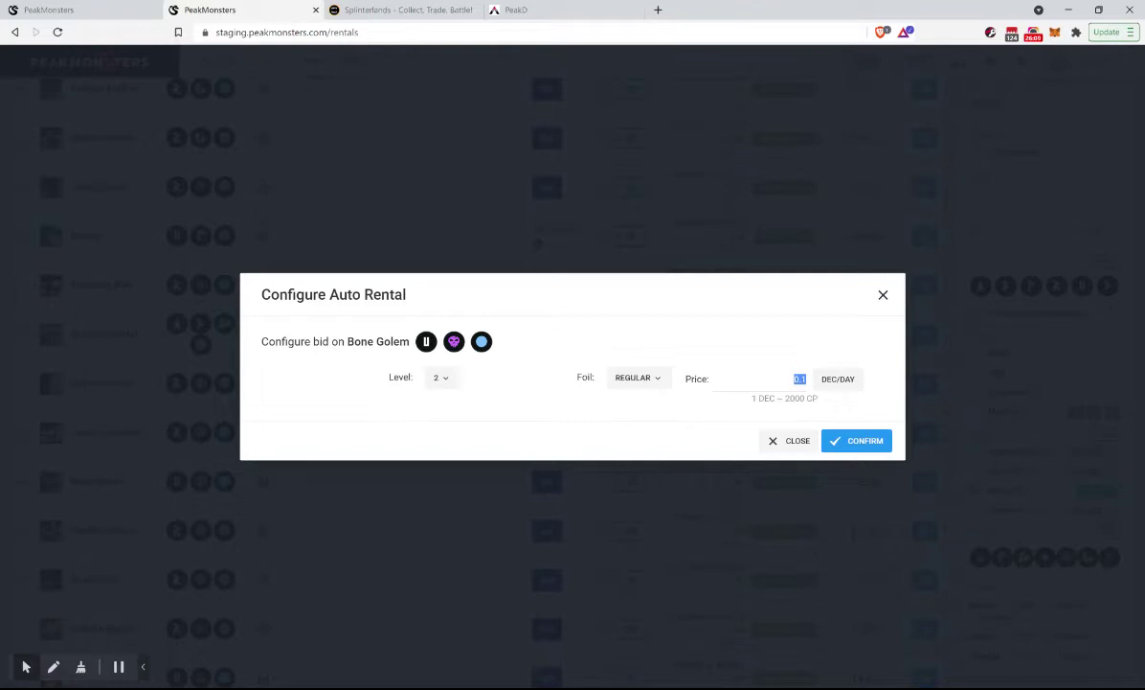
pyautogui.write('1.5')
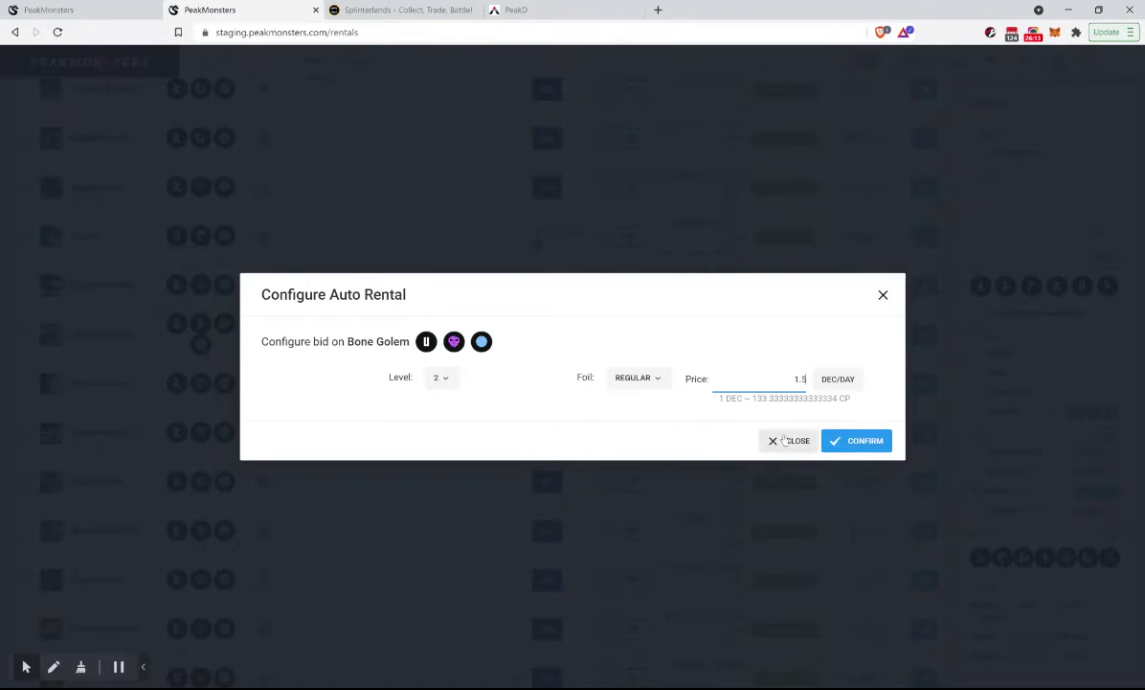
pyautogui.click(857, 441)
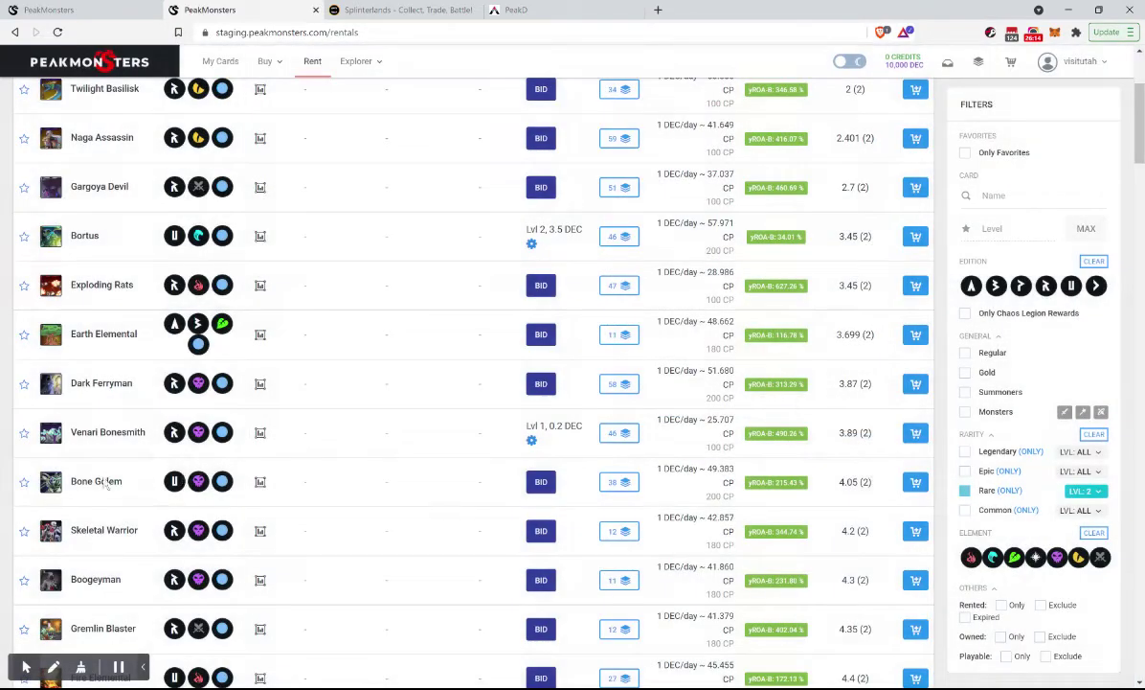
# Examine the Bone Golem's per-level stats and its current rental offers, comparing the level 1 and level 2 daily prices
pyautogui.click(261, 482)
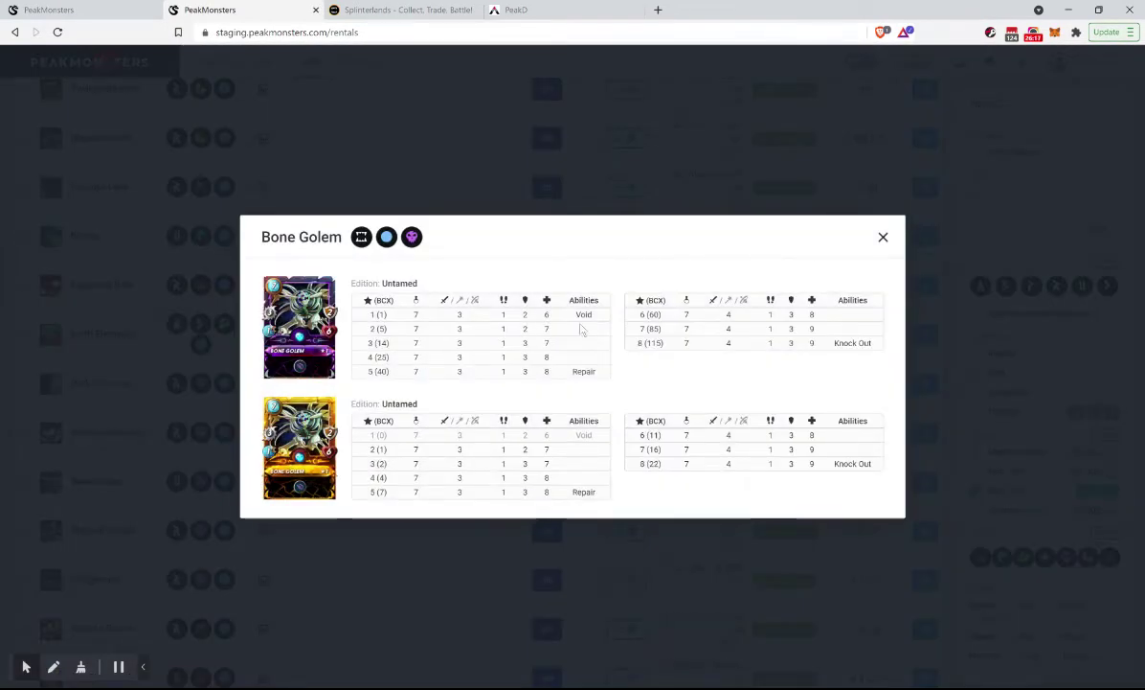
pyautogui.click(288, 606)
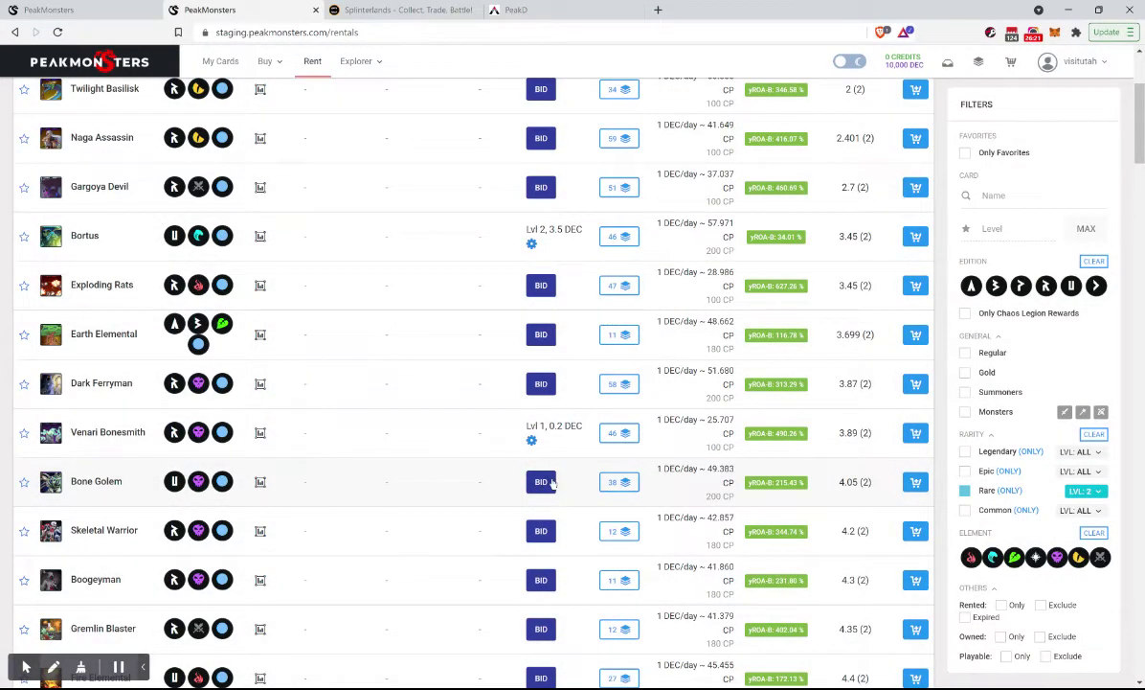
pyautogui.click(622, 484)
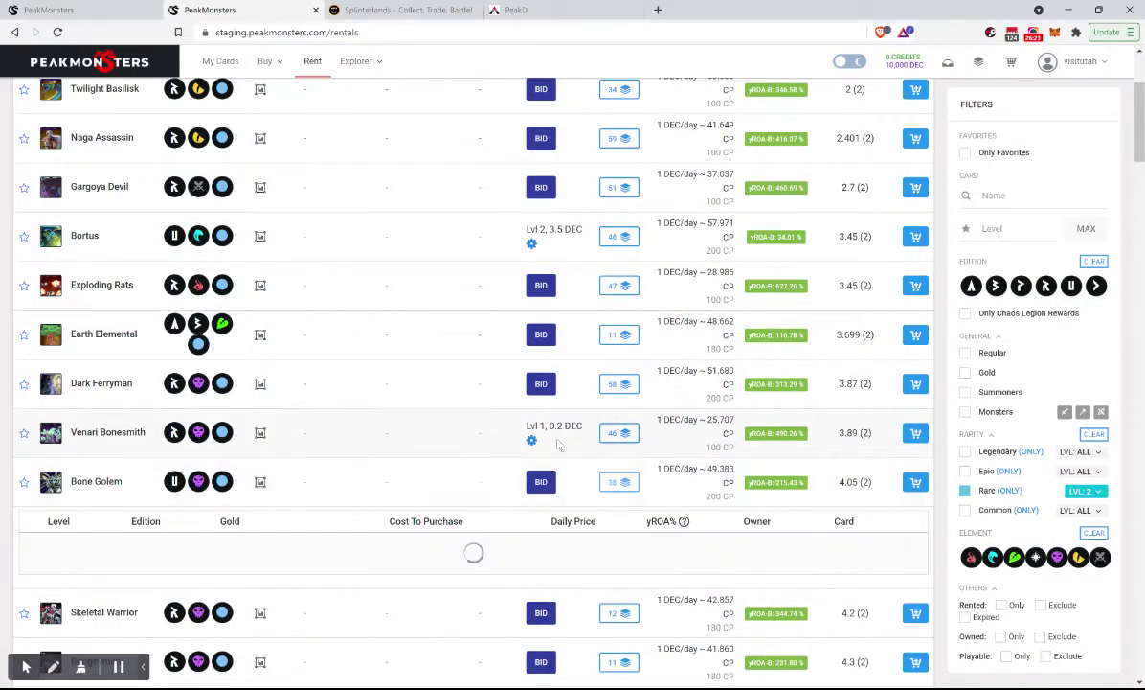
pyautogui.scroll(-5, 388, 541)
pyautogui.scroll(-5, 387, 541)
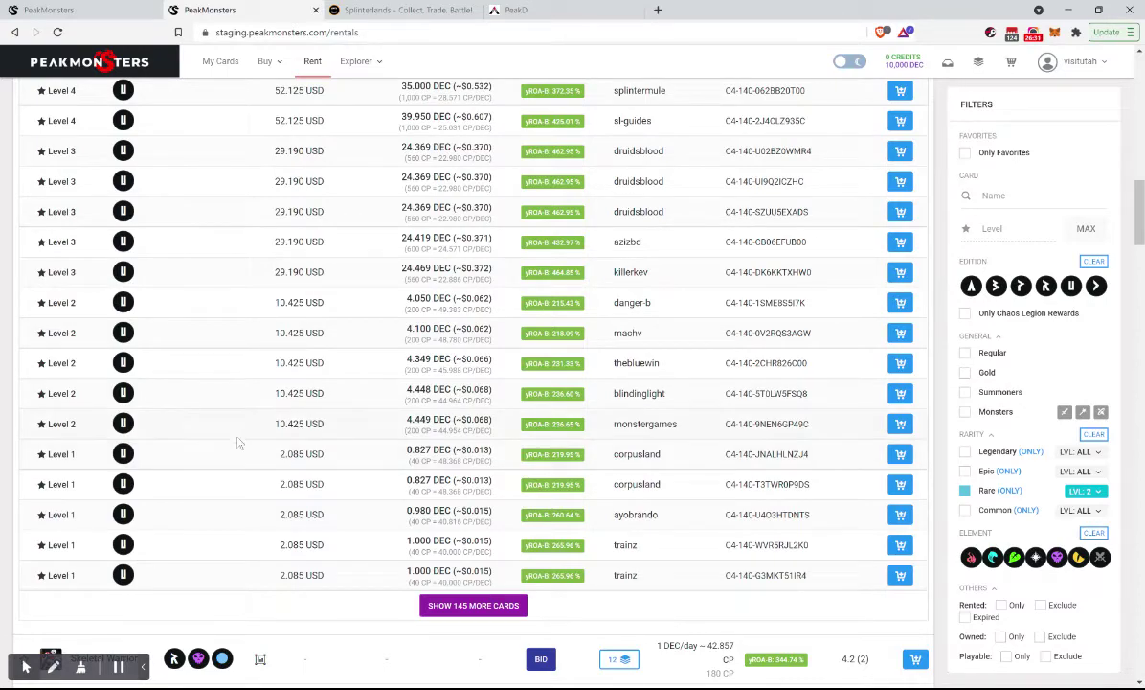
pyautogui.scroll(6, 364, 427)
pyautogui.scroll(1, 544, 316)
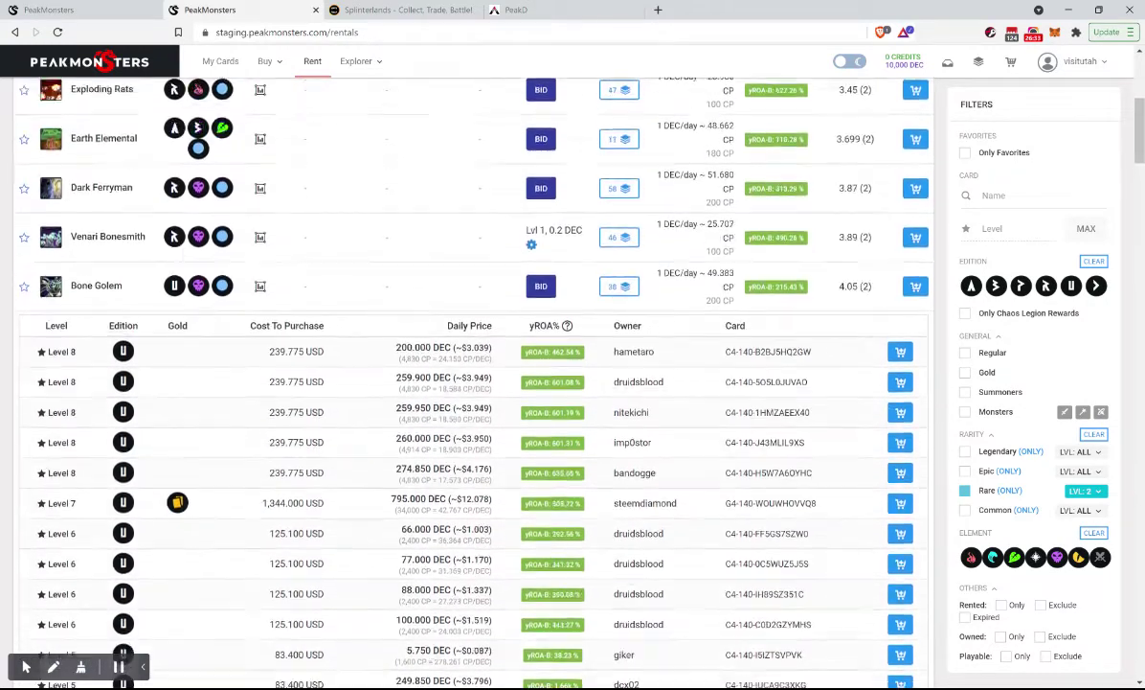
# Place an auto rental bid of 0.6 DEC/day on the level 2 regular-foil Bone Golem
pyautogui.click(545, 312)
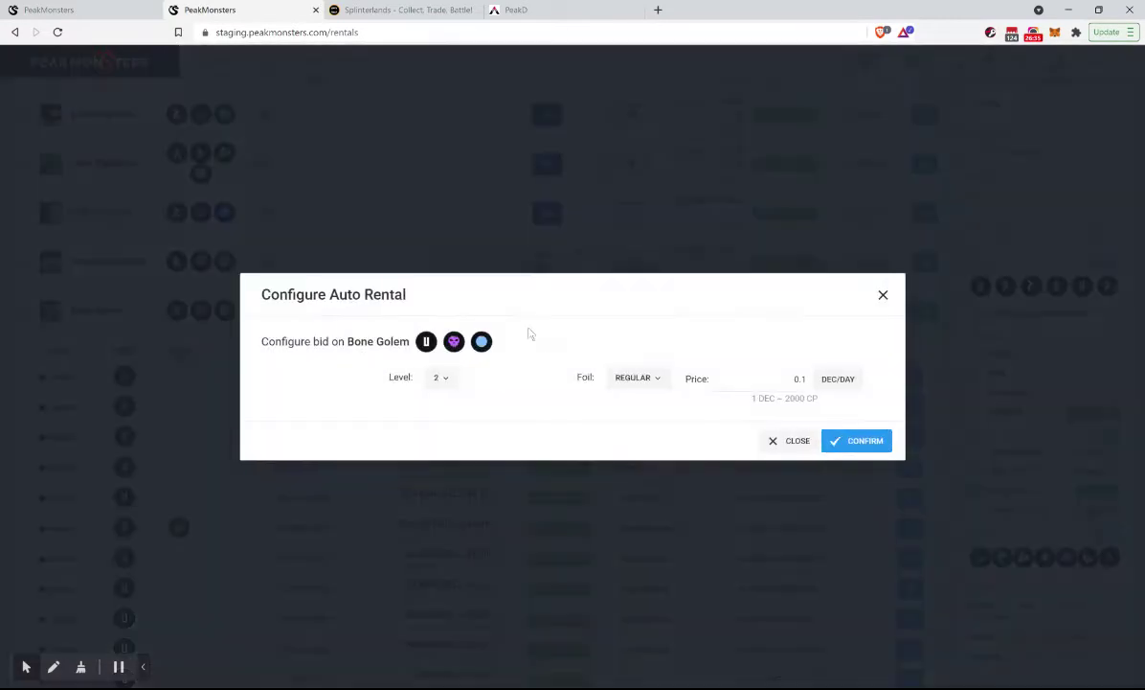
pyautogui.click(756, 379)
pyautogui.hotkey('ctrl', 'a')
pyautogui.press('BackSpace')
pyautogui.write('.6')
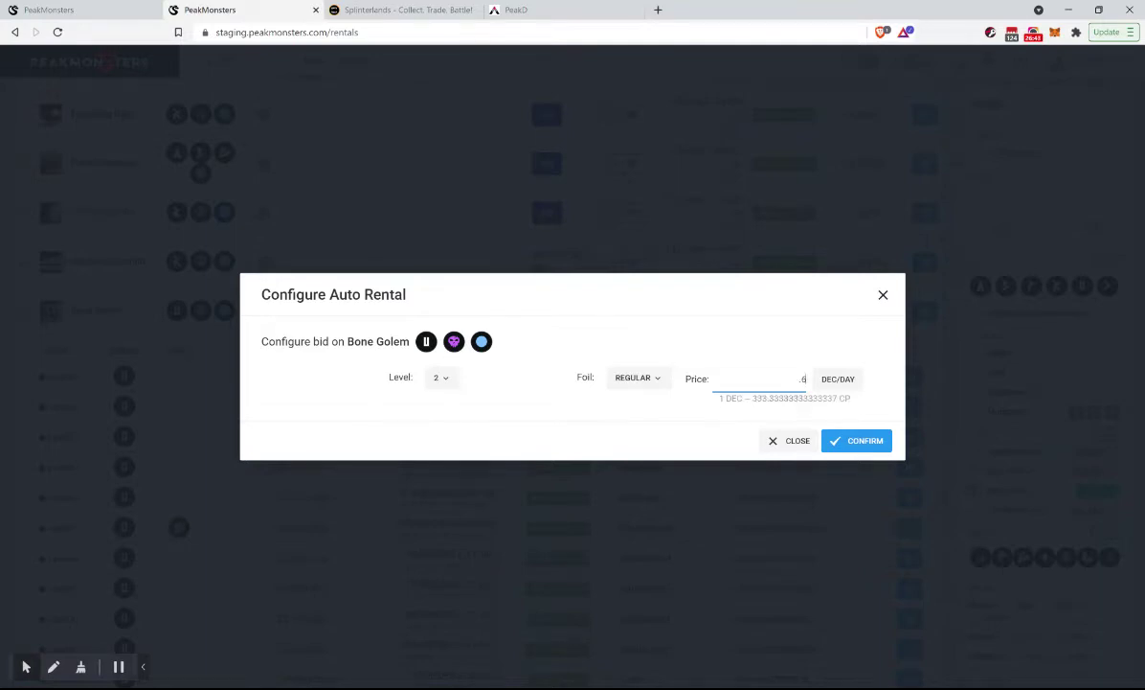
pyautogui.press('Return')
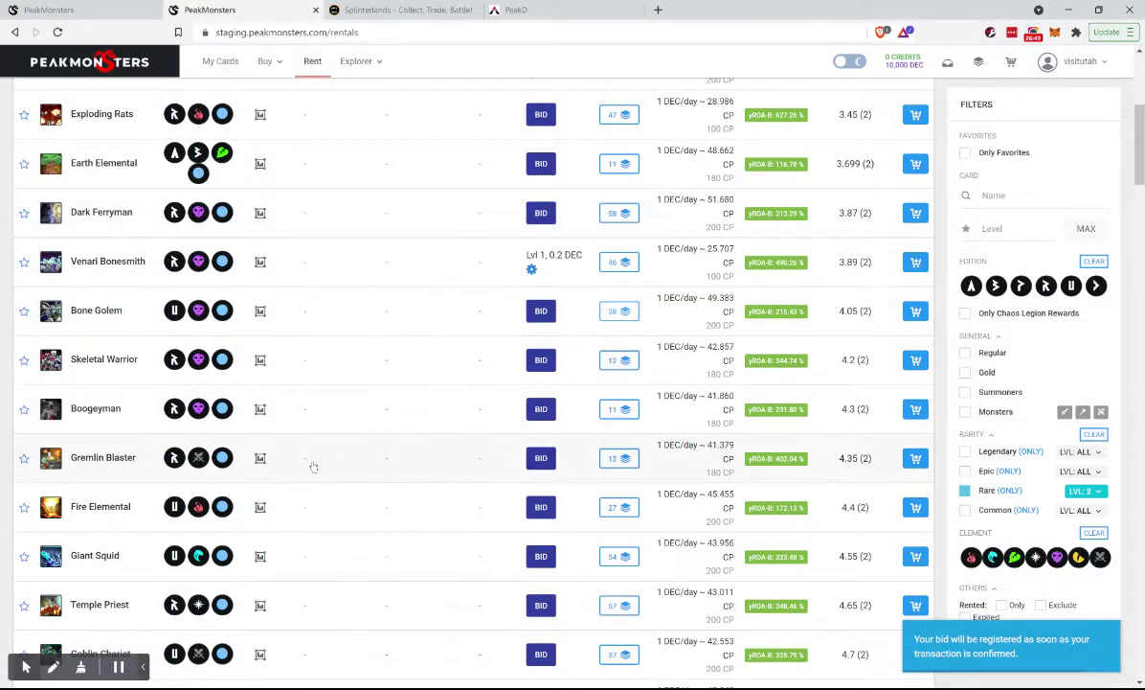
# Check the Ice Pixie's per-level stats and place an auto rental bid of 2 DEC/day on its level 2 regular-foil card
pyautogui.scroll(-3, 329, 466)
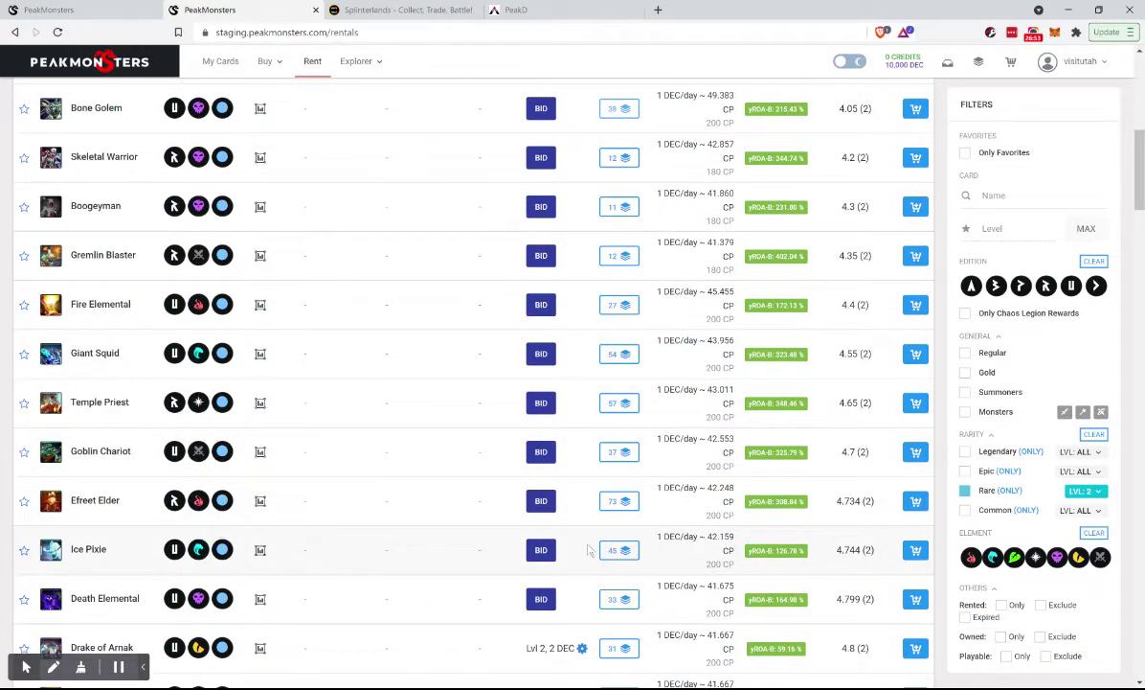
pyautogui.click(260, 551)
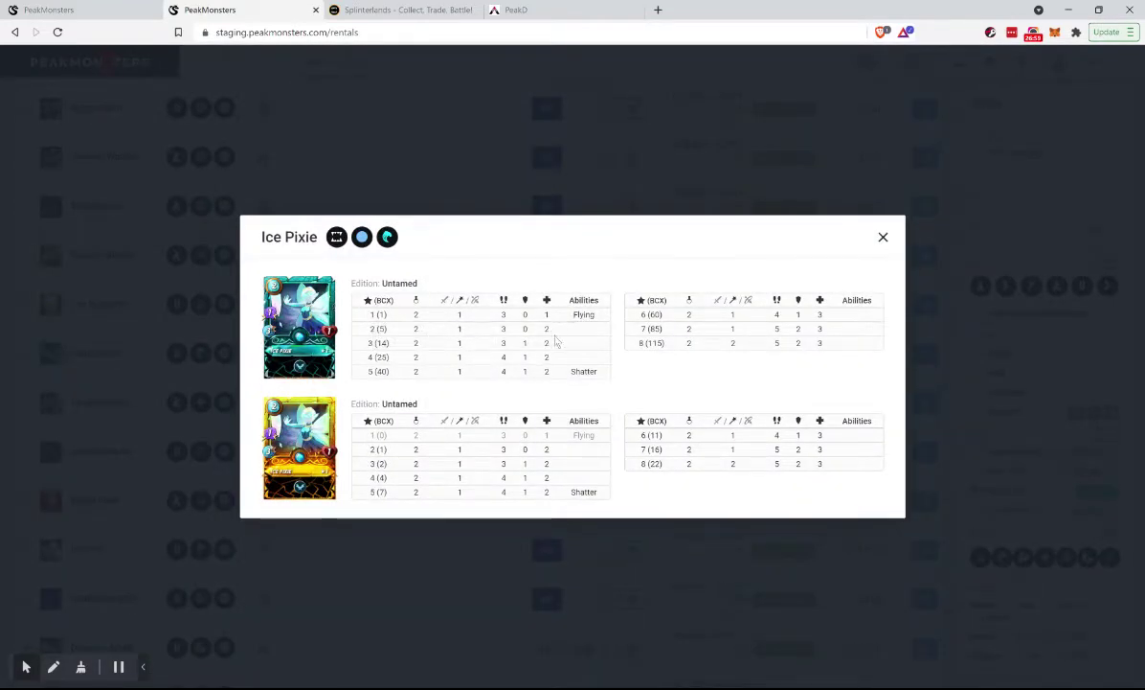
pyautogui.click(375, 187)
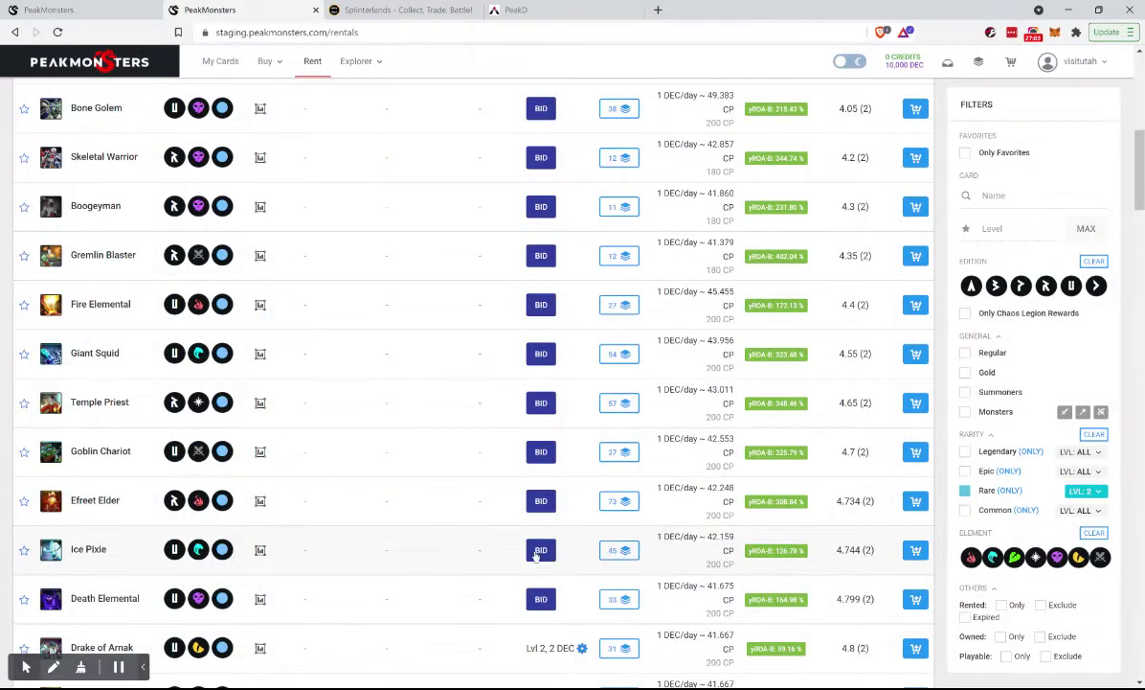
pyautogui.click(539, 552)
pyautogui.click(800, 379)
pyautogui.write('2')
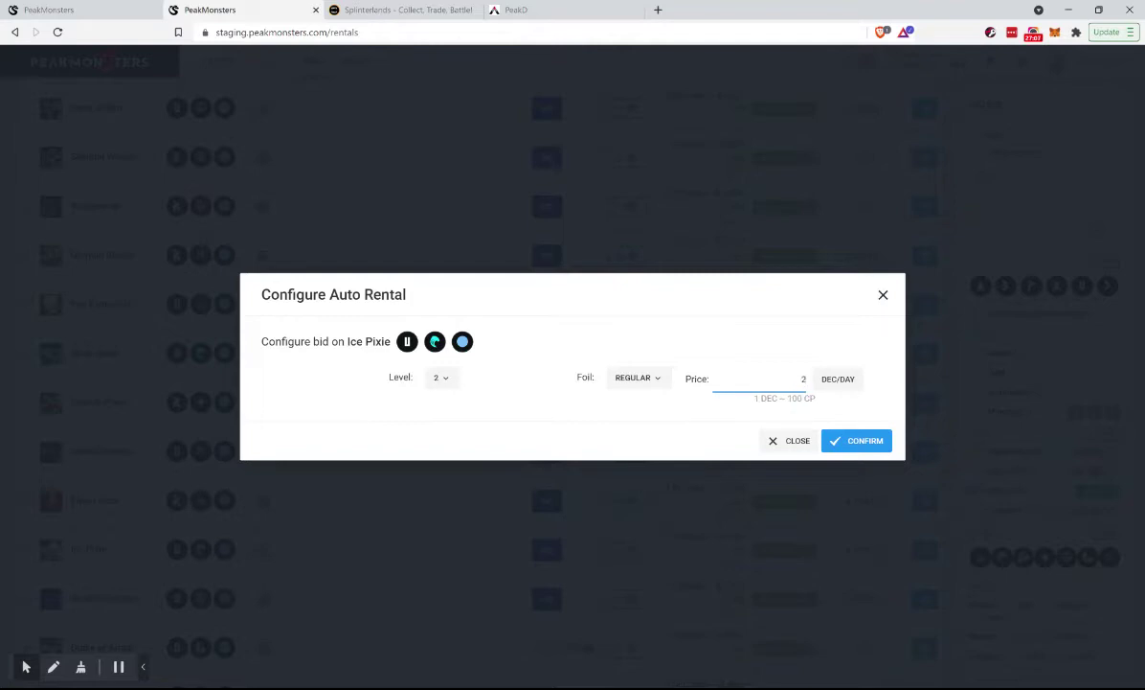
pyautogui.click(855, 440)
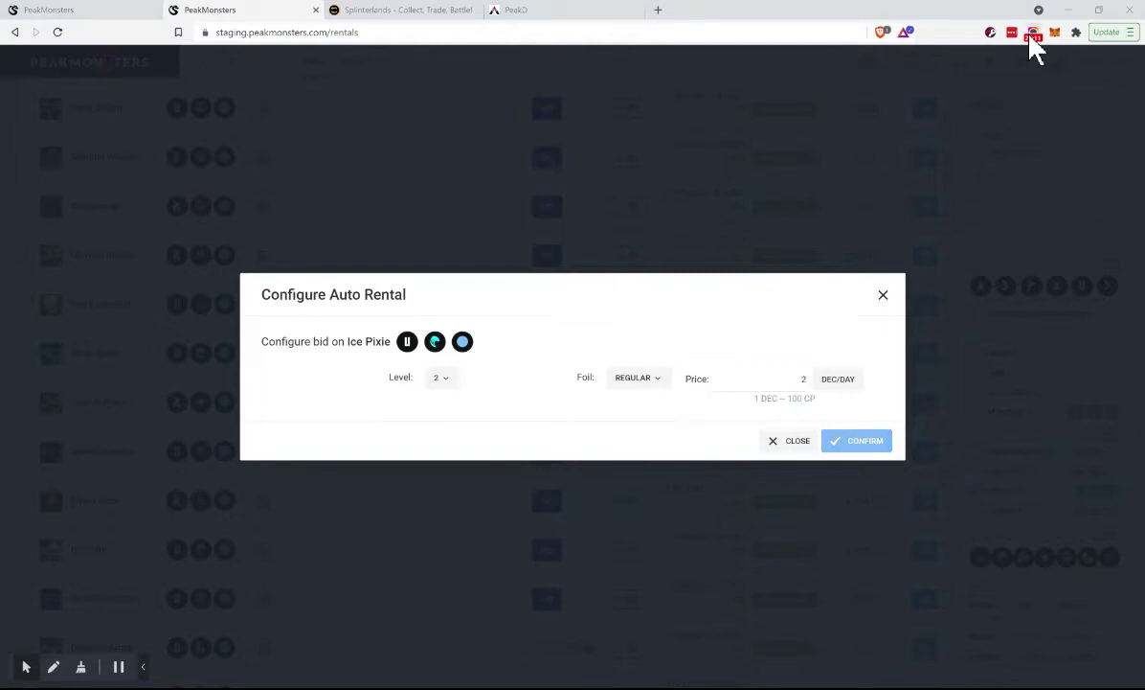
# Examine the Naga Fire Wizard's per-level stats and its current rental offers at the lower levels
pyautogui.scroll(-3, 648, 212)
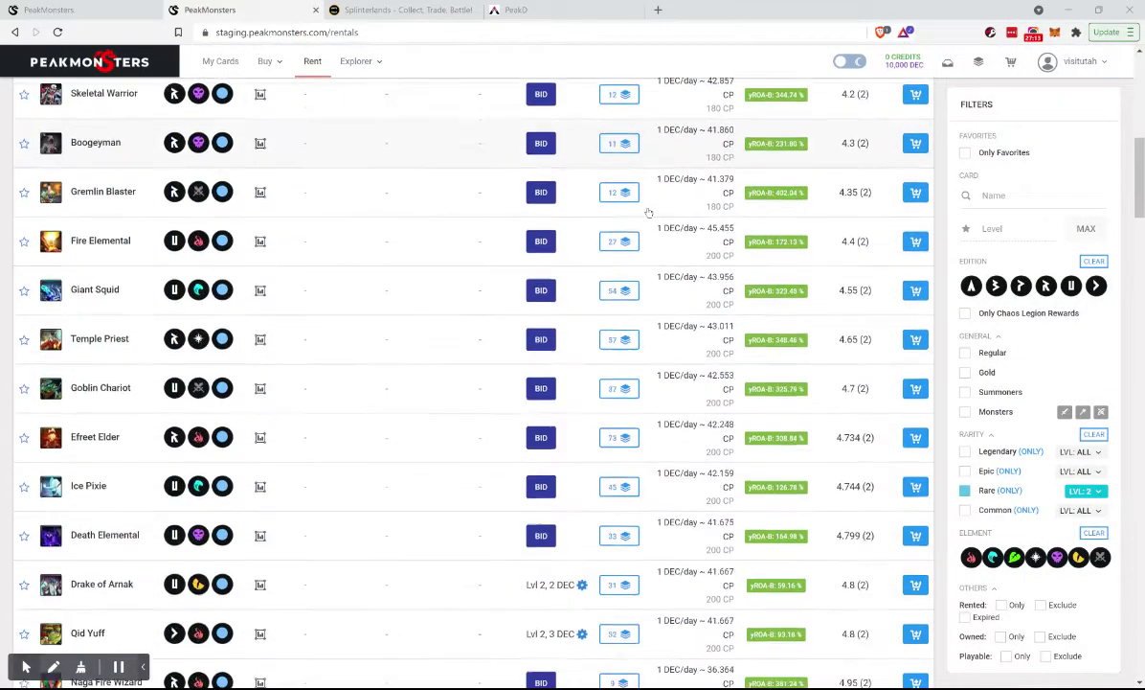
pyautogui.scroll(-2, 594, 460)
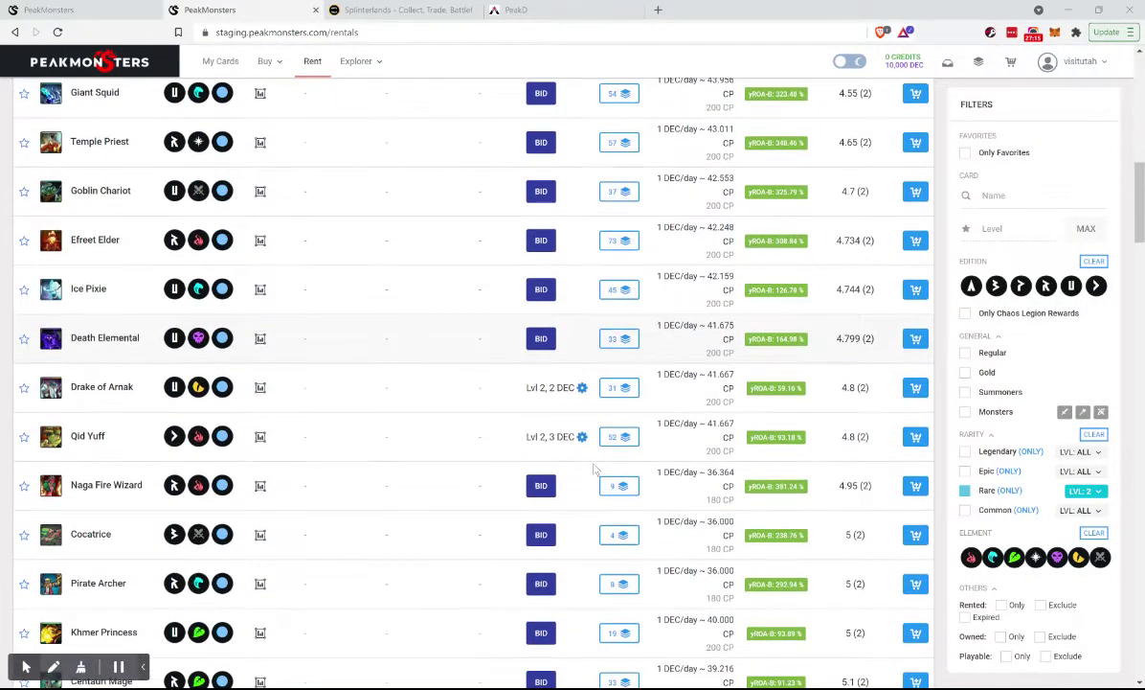
pyautogui.click(260, 486)
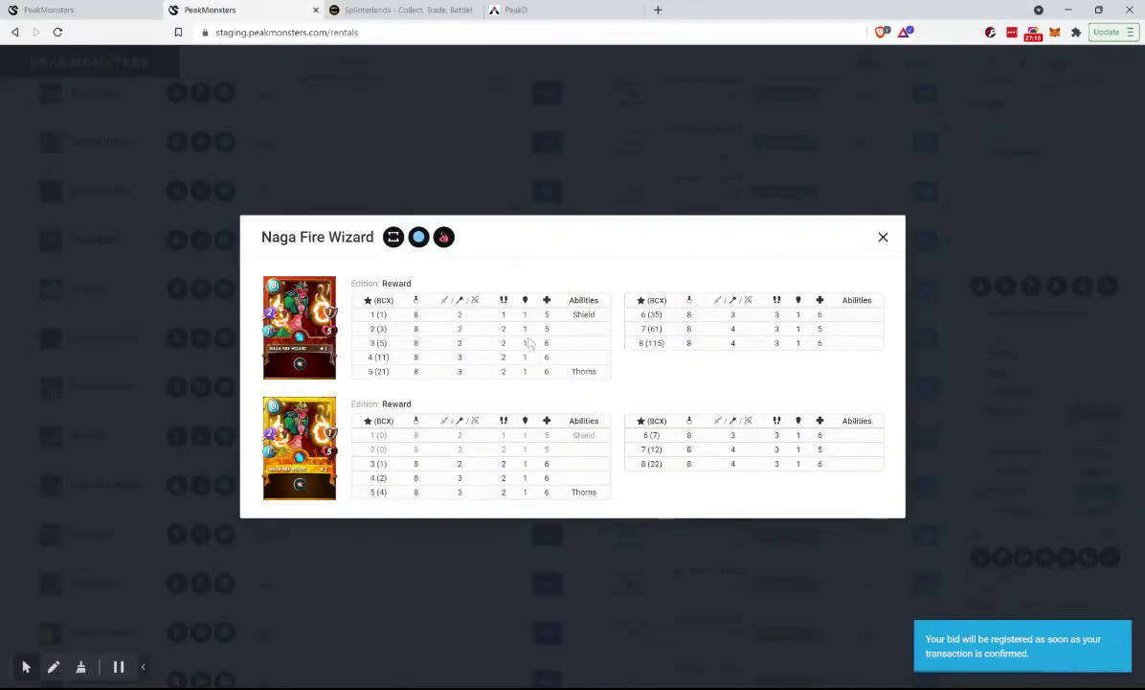
pyautogui.click(464, 569)
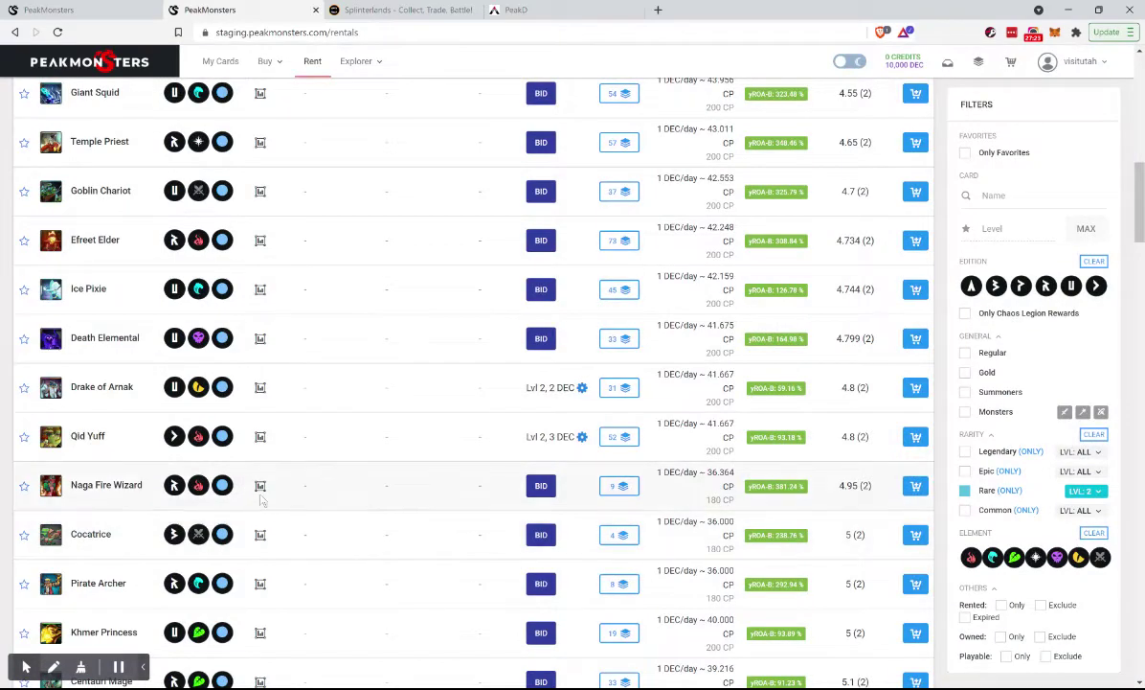
pyautogui.click(619, 486)
pyautogui.scroll(-10, 619, 494)
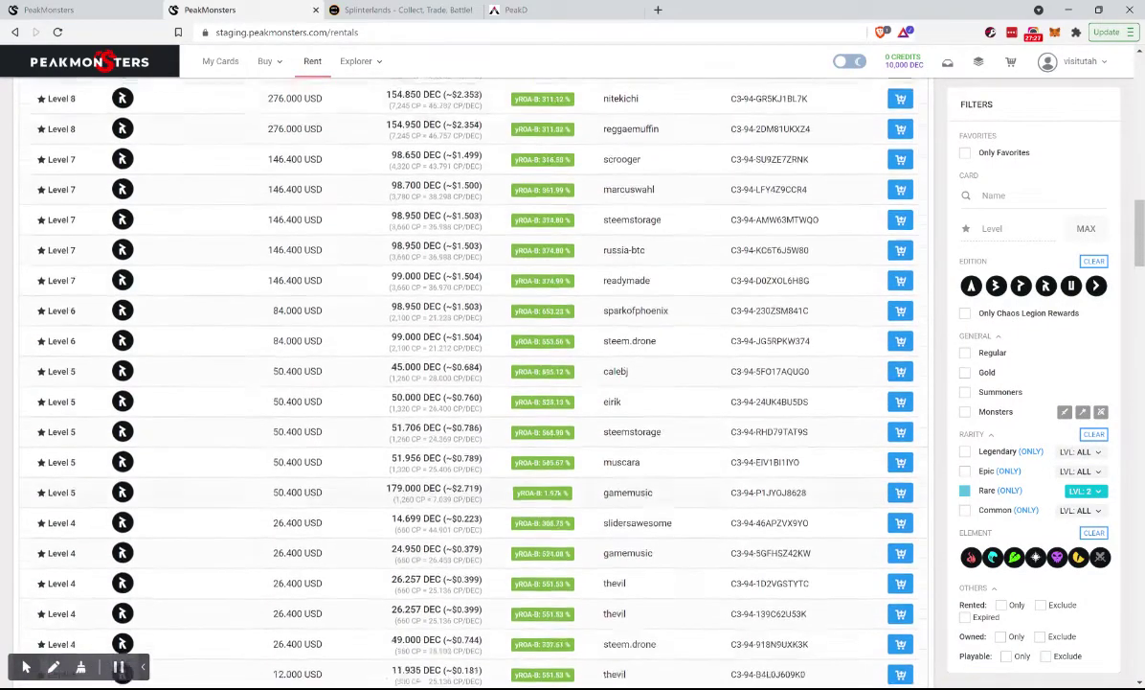
pyautogui.click(435, 611)
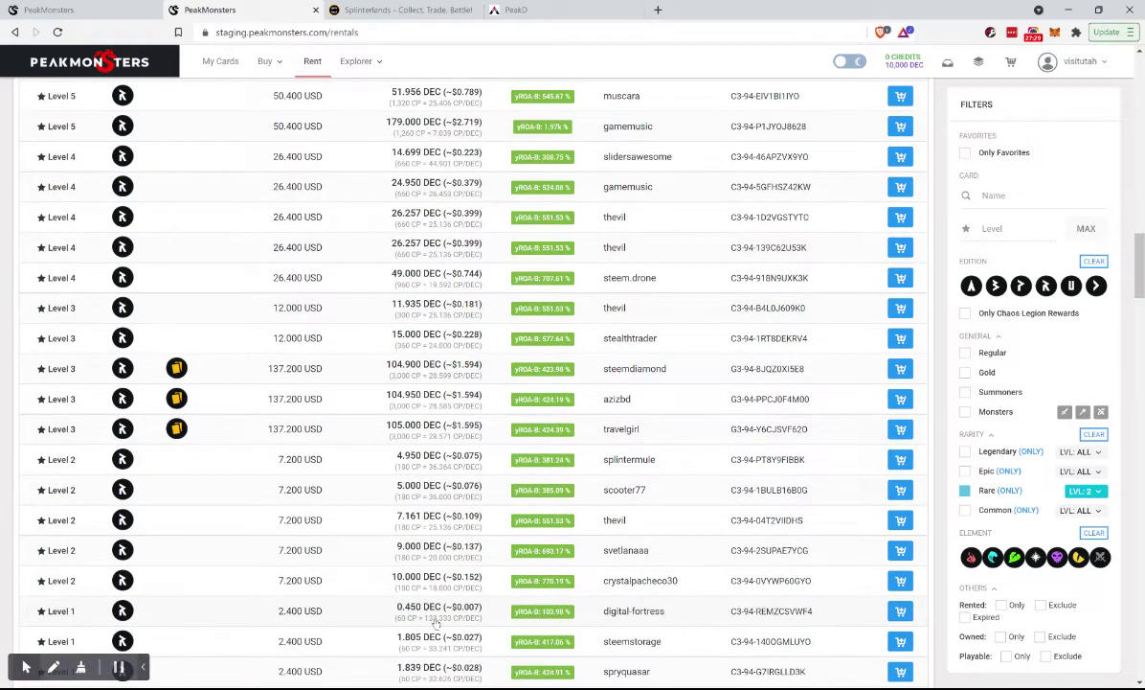
pyautogui.scroll(-2, 435, 621)
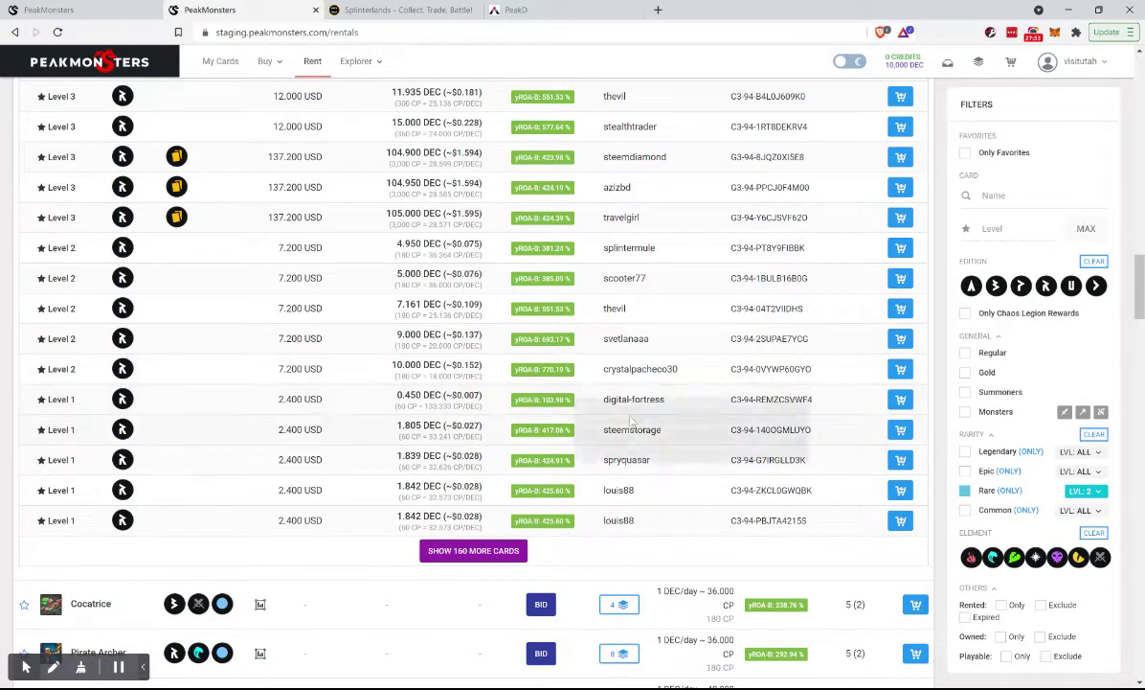
pyautogui.scroll(-10, 670, 388)
pyautogui.scroll(1, 578, 484)
pyautogui.scroll(-2, 578, 483)
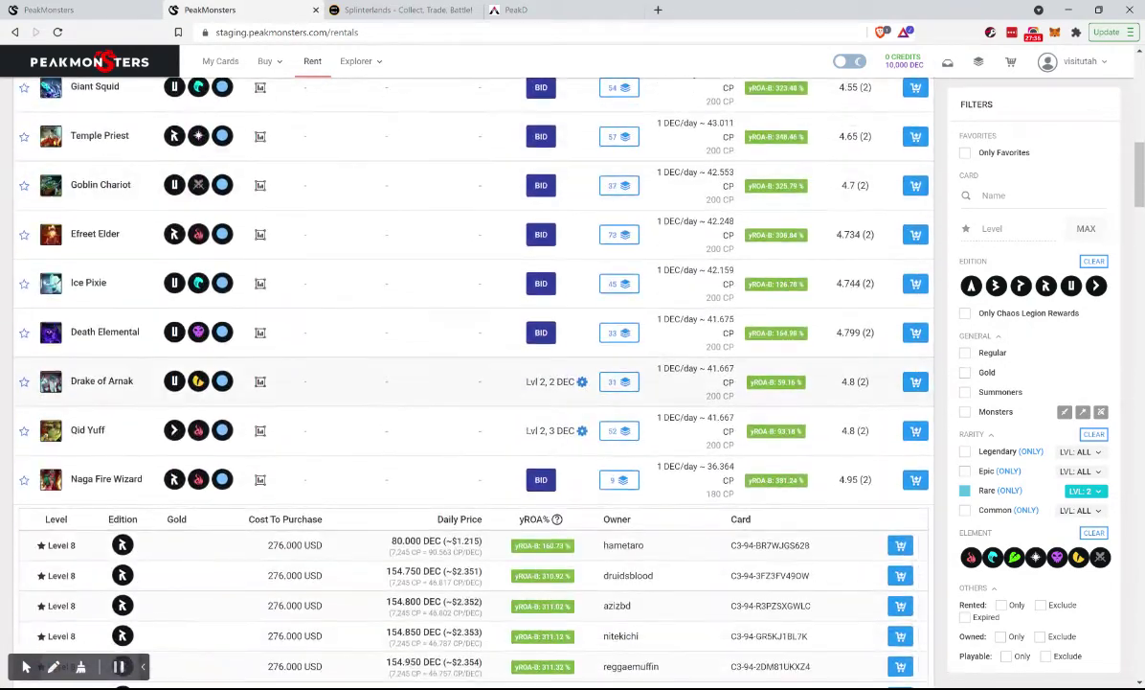
# Place an auto rental bid of 0.5 DEC/day on the level 2 regular-foil Naga Fire Wizard and collapse its offer list
pyautogui.click(537, 489)
pyautogui.doubleClick(795, 379)
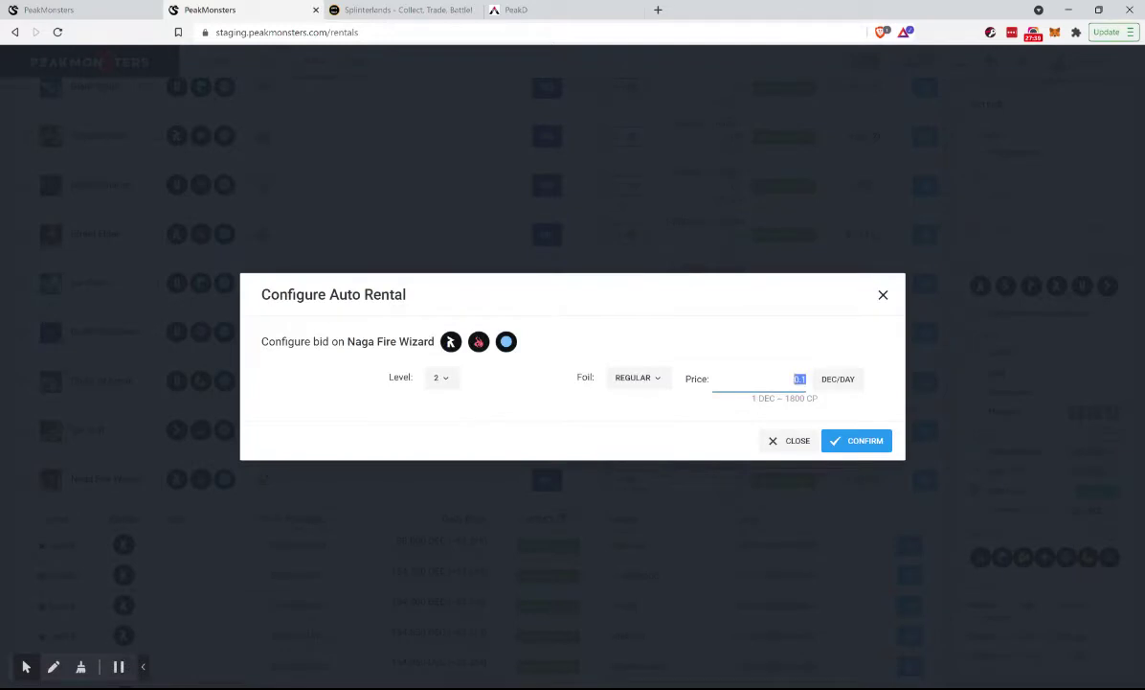
pyautogui.write('.5')
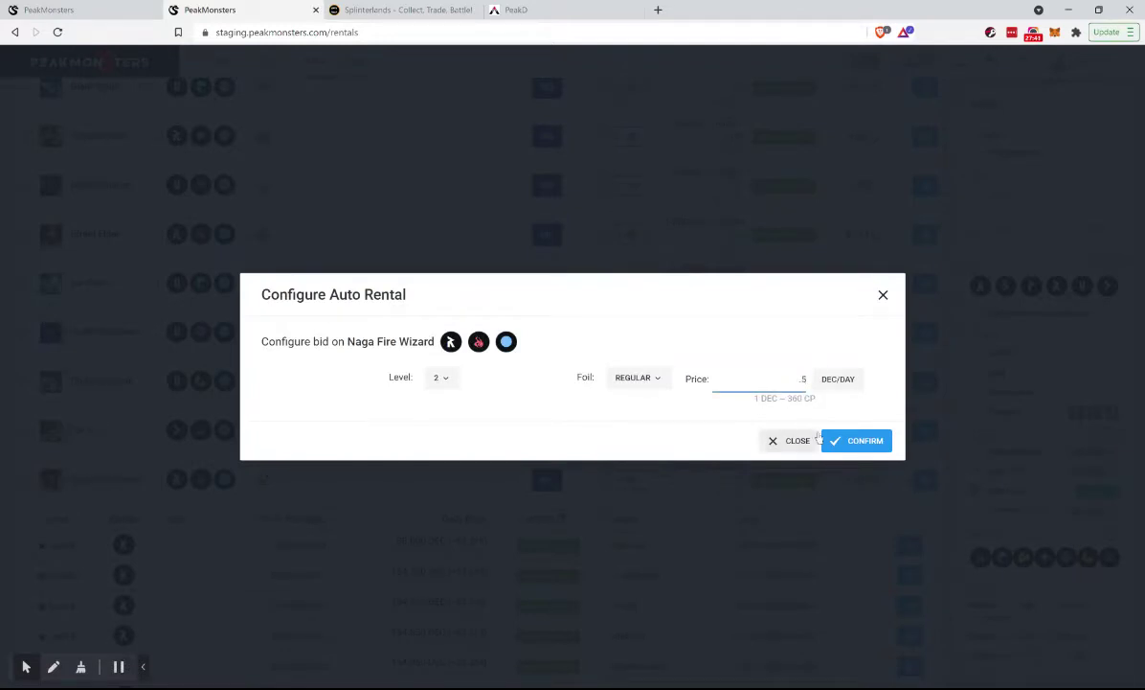
pyautogui.click(869, 401)
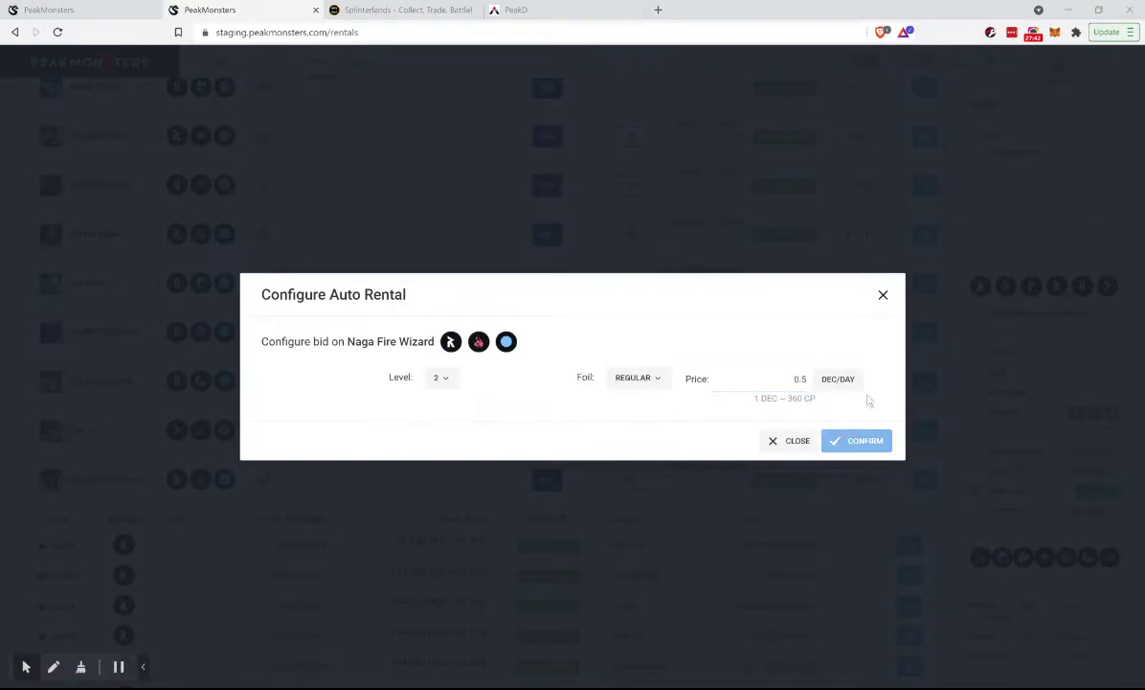
pyautogui.click(916, 343)
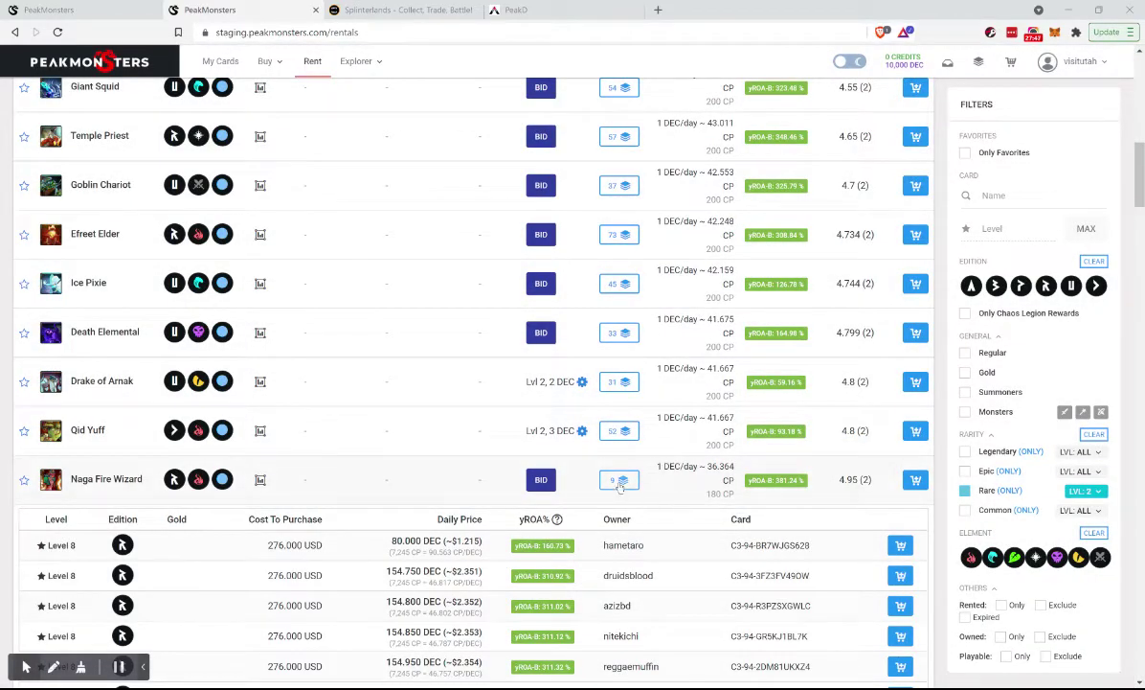
pyautogui.click(619, 481)
# Examine the per-level stats and abilities of the Khmer Princess card
pyautogui.scroll(-1, 448, 550)
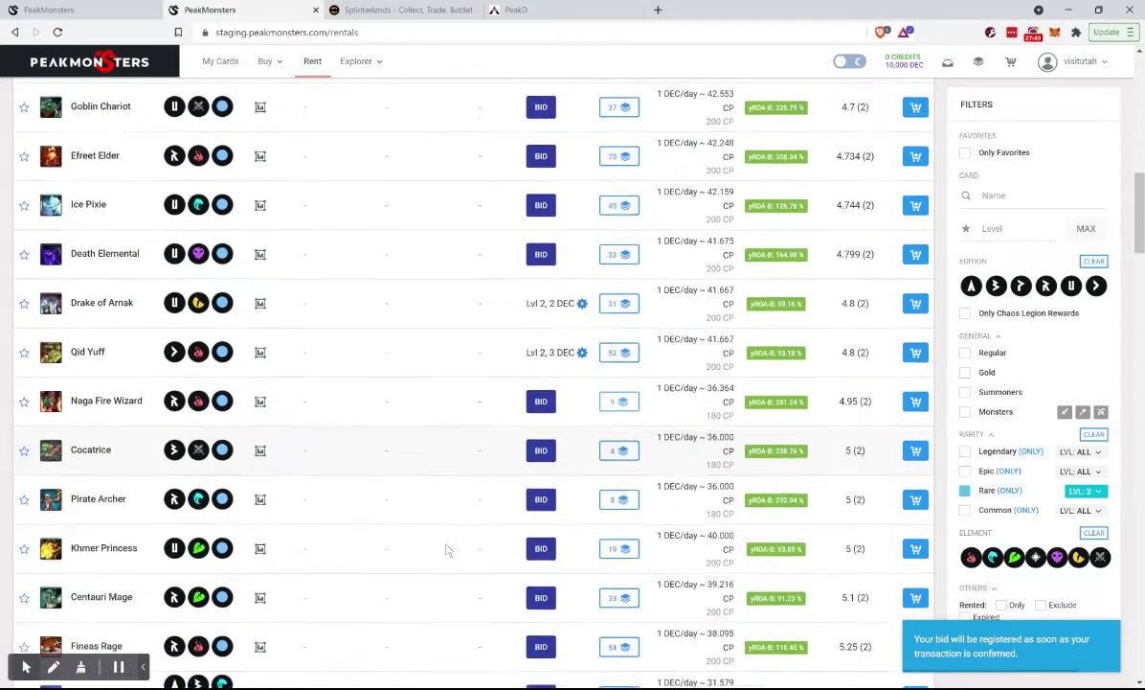
pyautogui.scroll(-1, 448, 550)
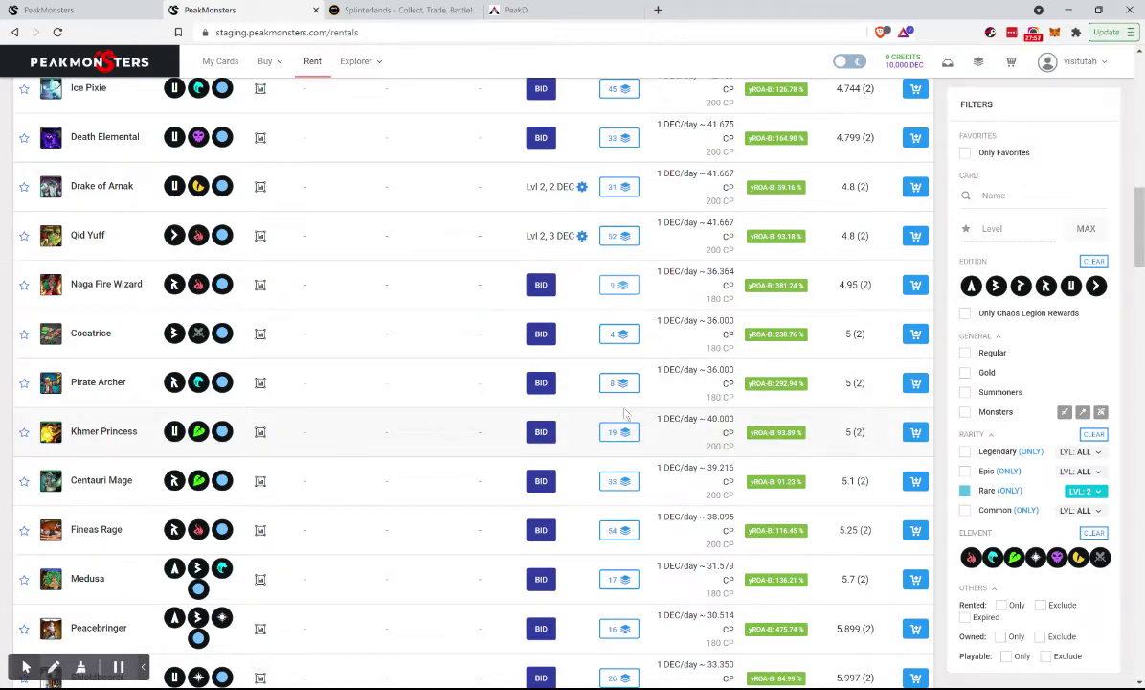
pyautogui.scroll(-1, 312, 578)
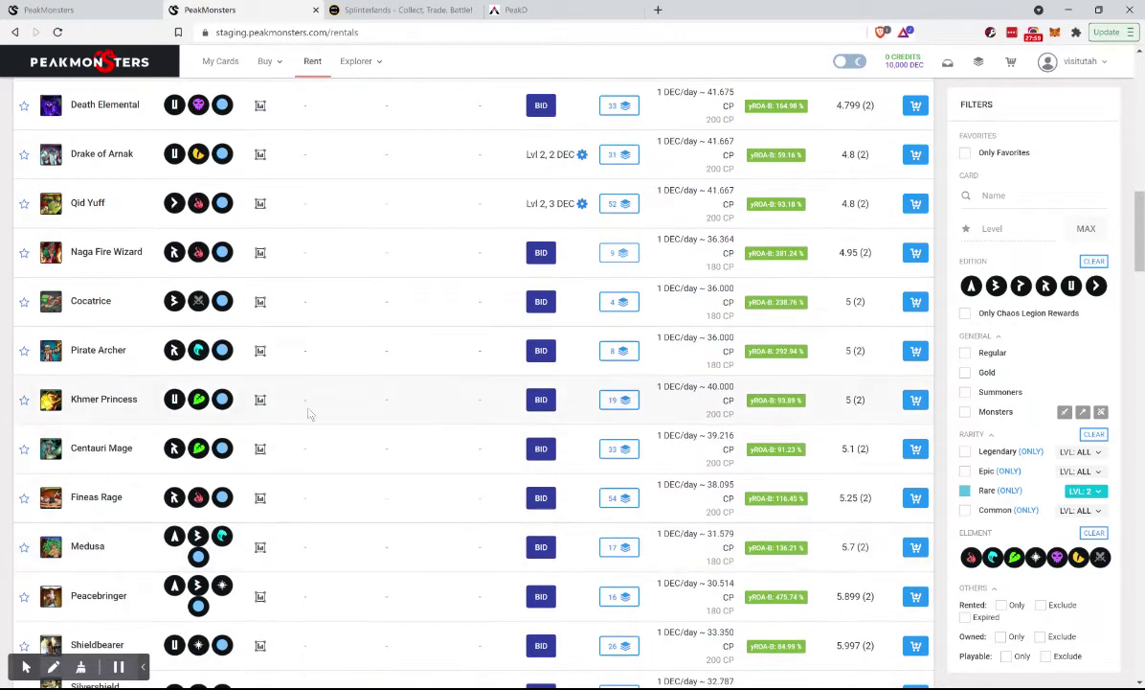
pyautogui.click(259, 400)
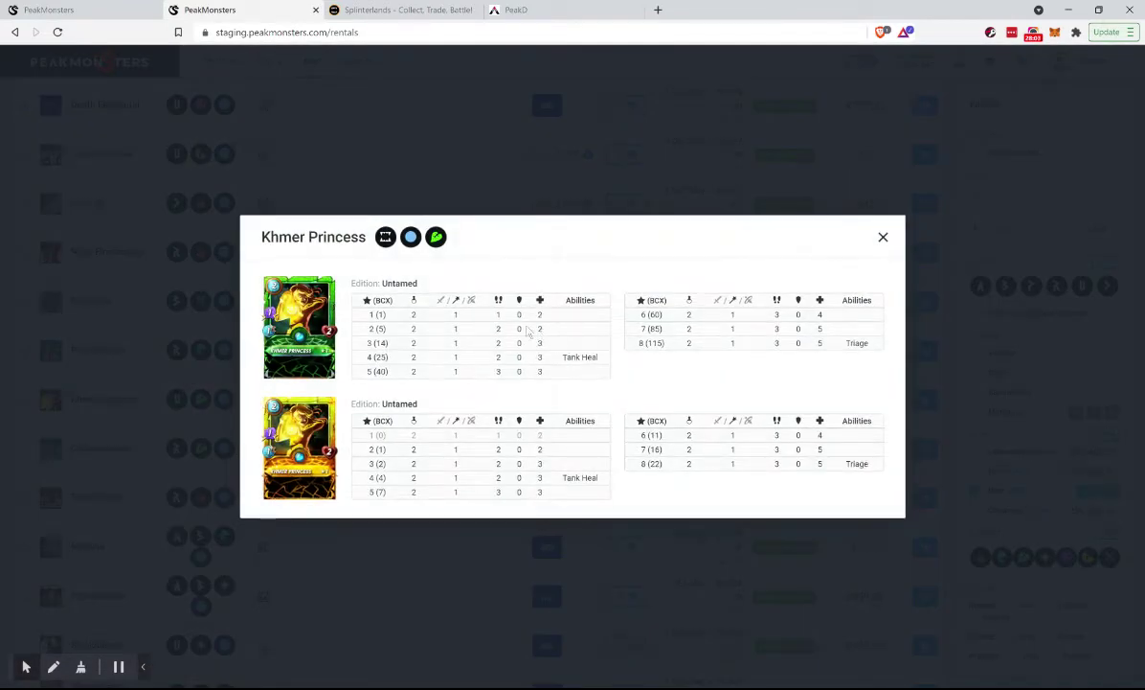
pyautogui.click(493, 202)
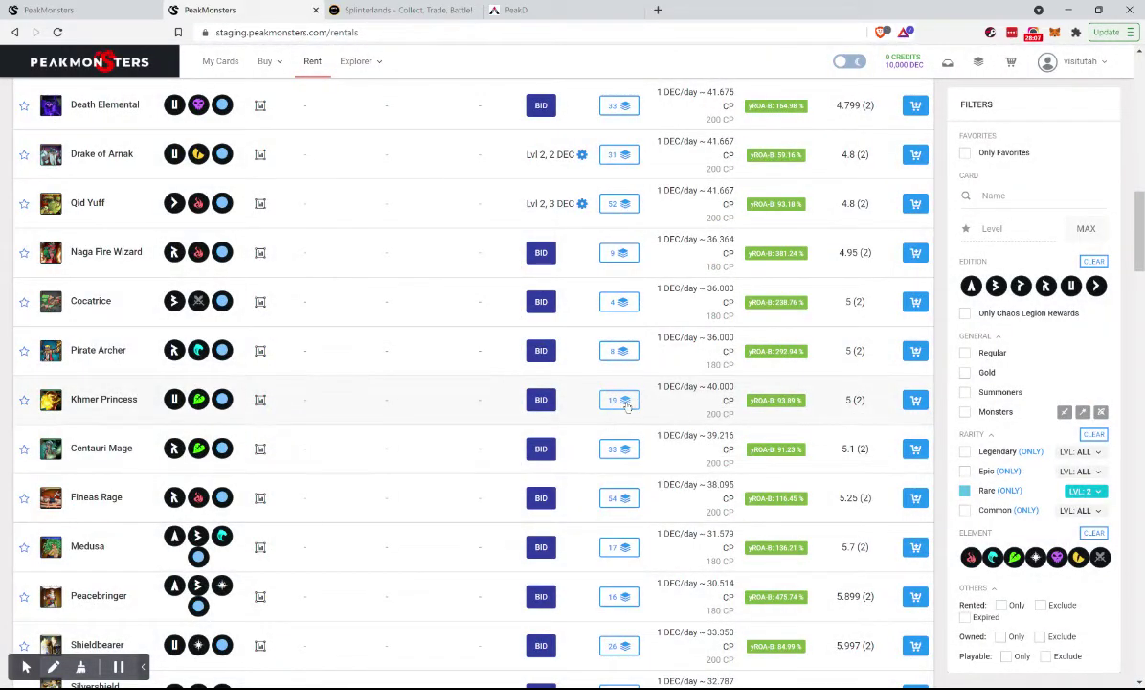
# Examine the current rental offers for Khmer Princess across all levels, including the level 1 and 2 cards
pyautogui.click(624, 400)
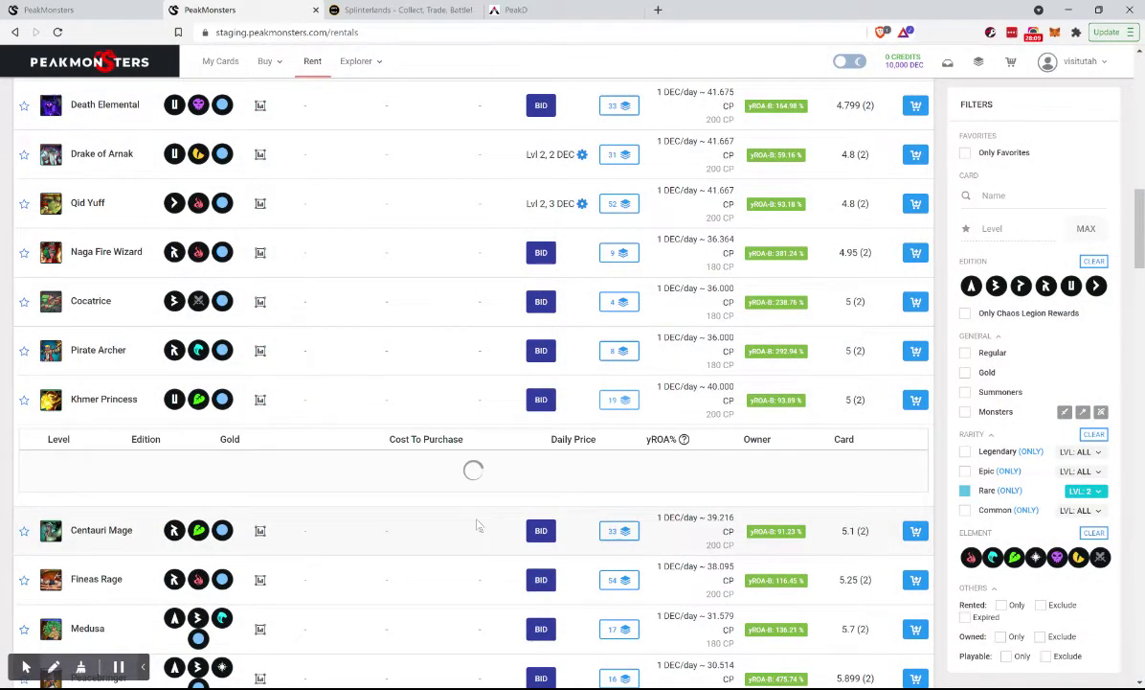
pyautogui.scroll(-5, 476, 524)
pyautogui.scroll(-3, 479, 524)
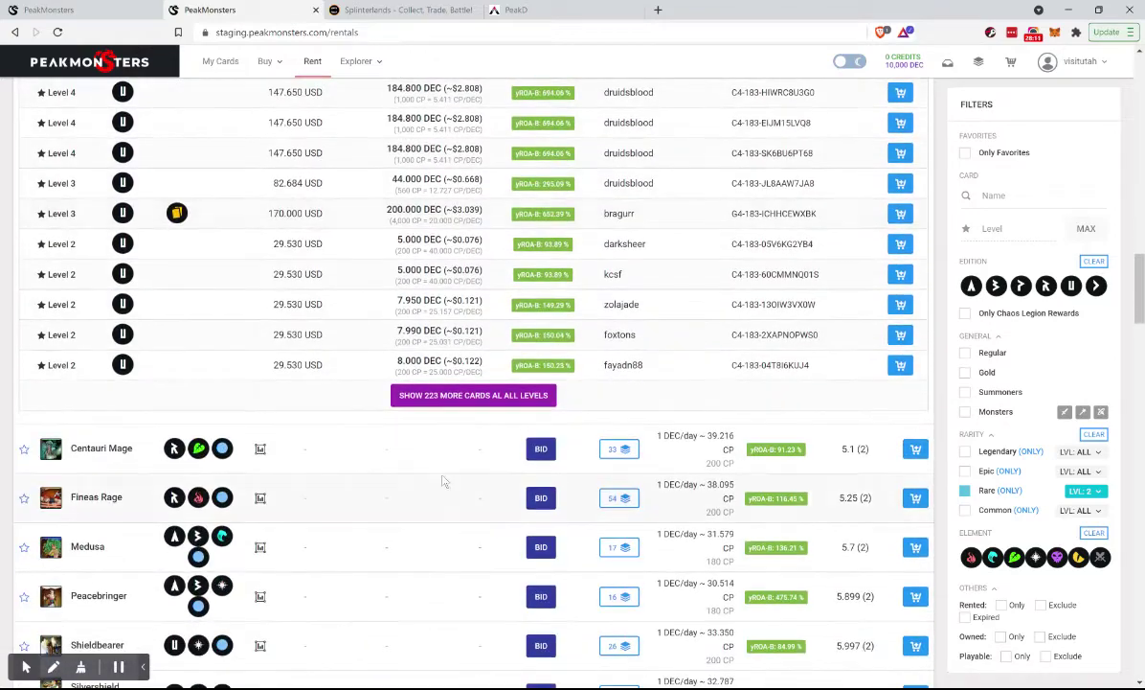
pyautogui.click(456, 397)
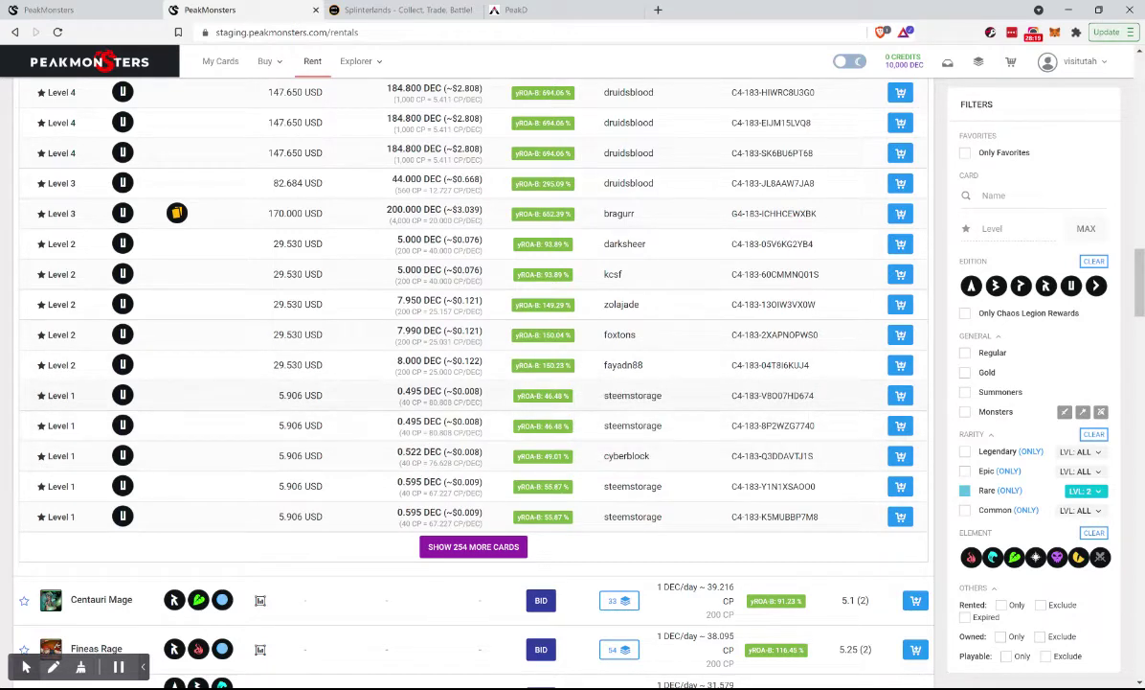
# Configure an auto rental bid of .45 DEC/day on the level 2 regular-foil Khmer Princess
pyautogui.scroll(15, 494, 425)
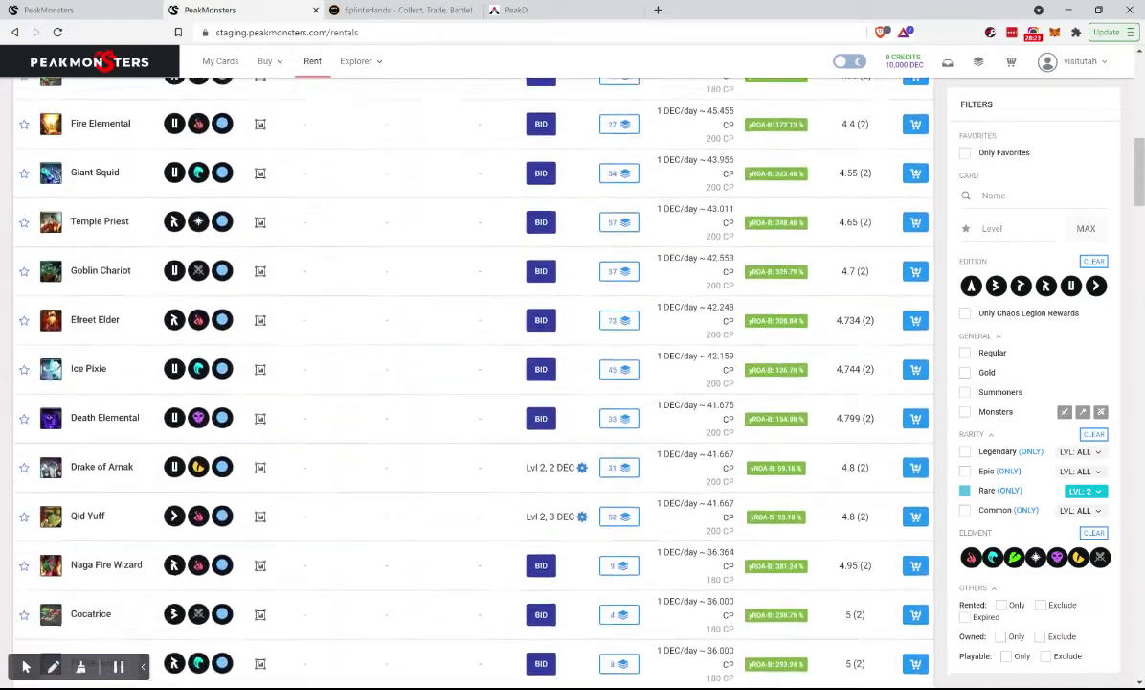
pyautogui.scroll(-3, 563, 433)
pyautogui.click(541, 438)
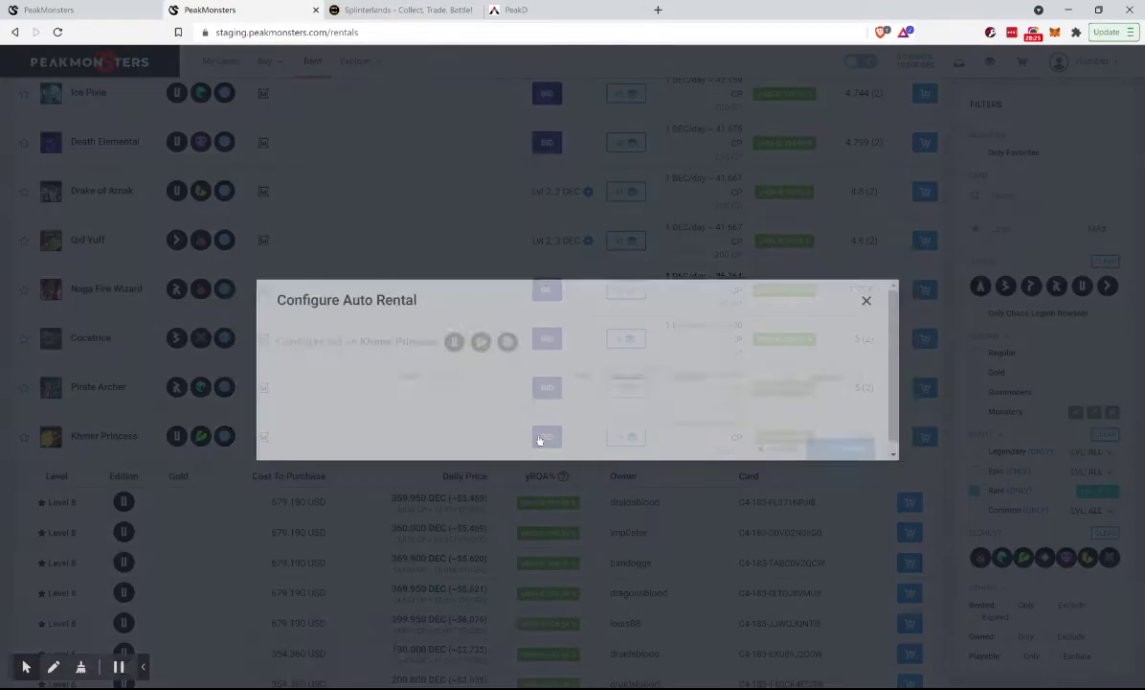
pyautogui.doubleClick(795, 378)
pyautogui.press('BackSpace')
pyautogui.write('.45')
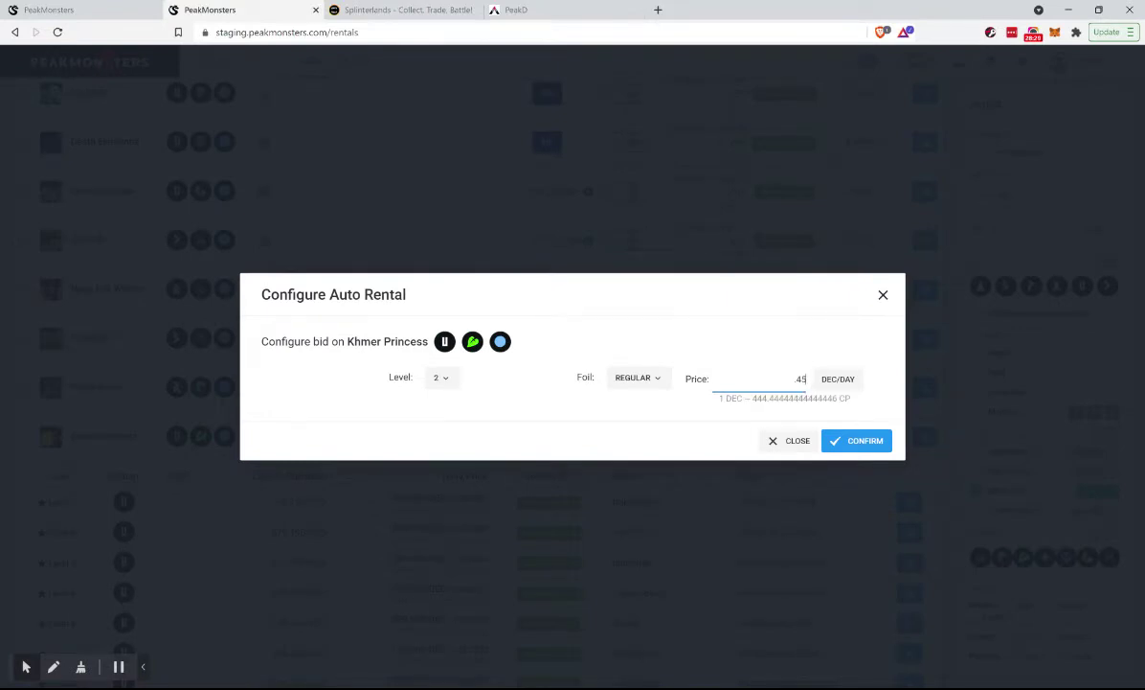
# Confirm the level 2 regular-foil bid on Khmer Princess at 0.45 DEC/day and collapse that card's rental listings
pyautogui.click(860, 440)
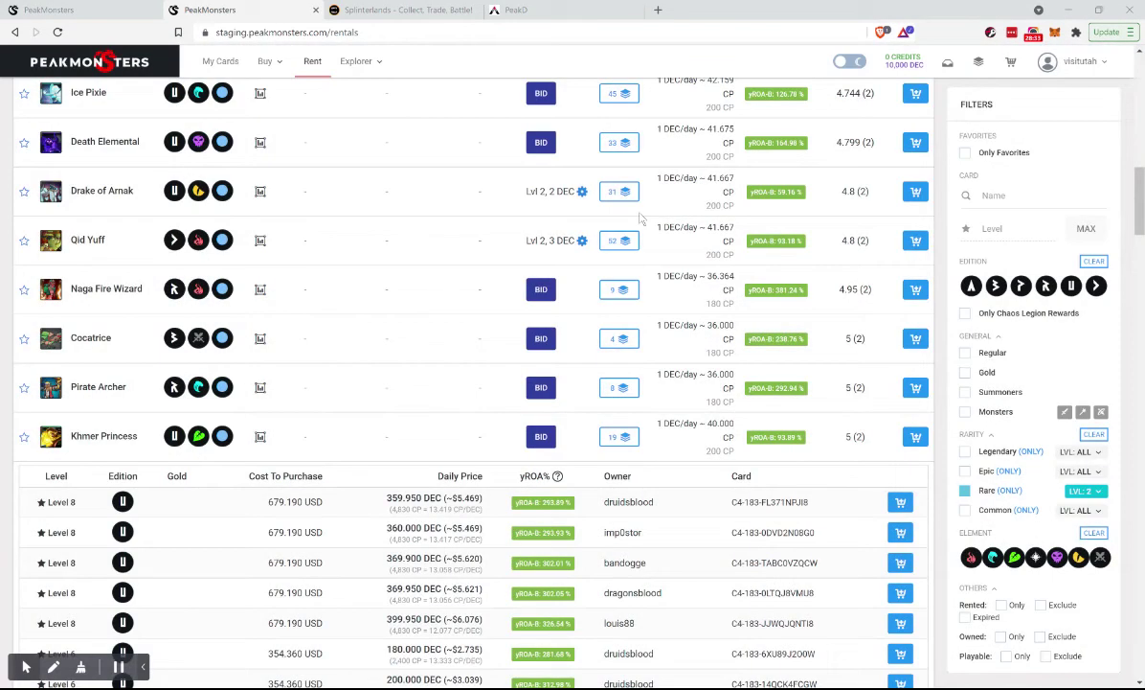
pyautogui.click(626, 438)
# Check the Fineas Rage card's stats and abilities by level, and close the stats view
pyautogui.scroll(-1, 432, 458)
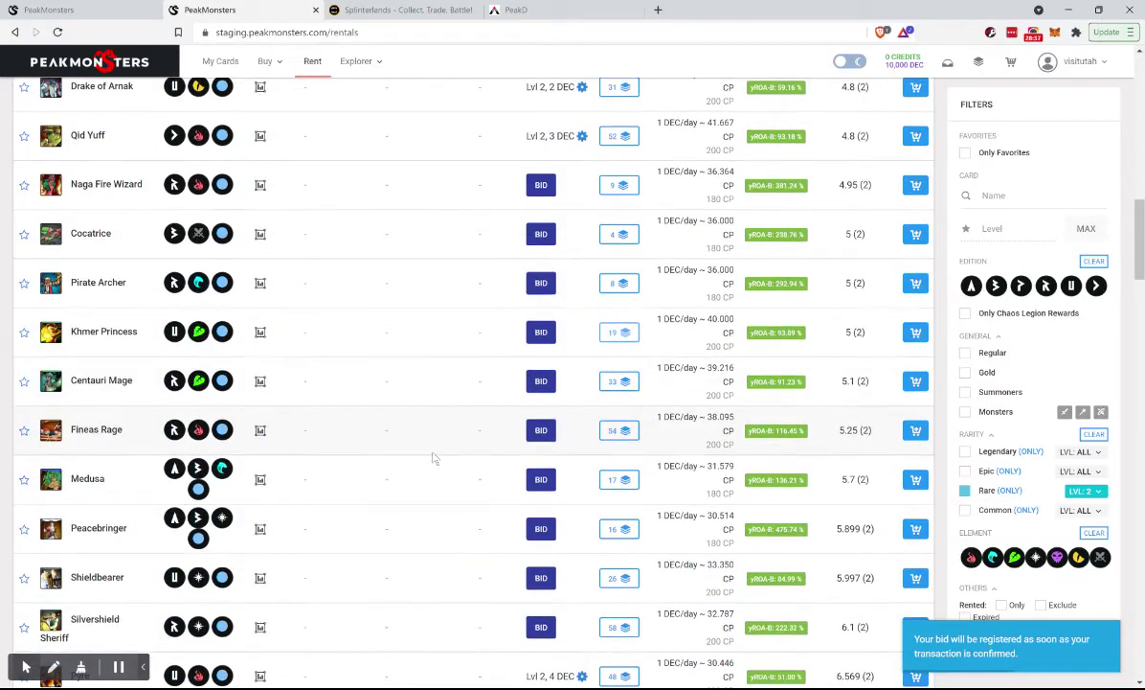
pyautogui.scroll(-1, 433, 441)
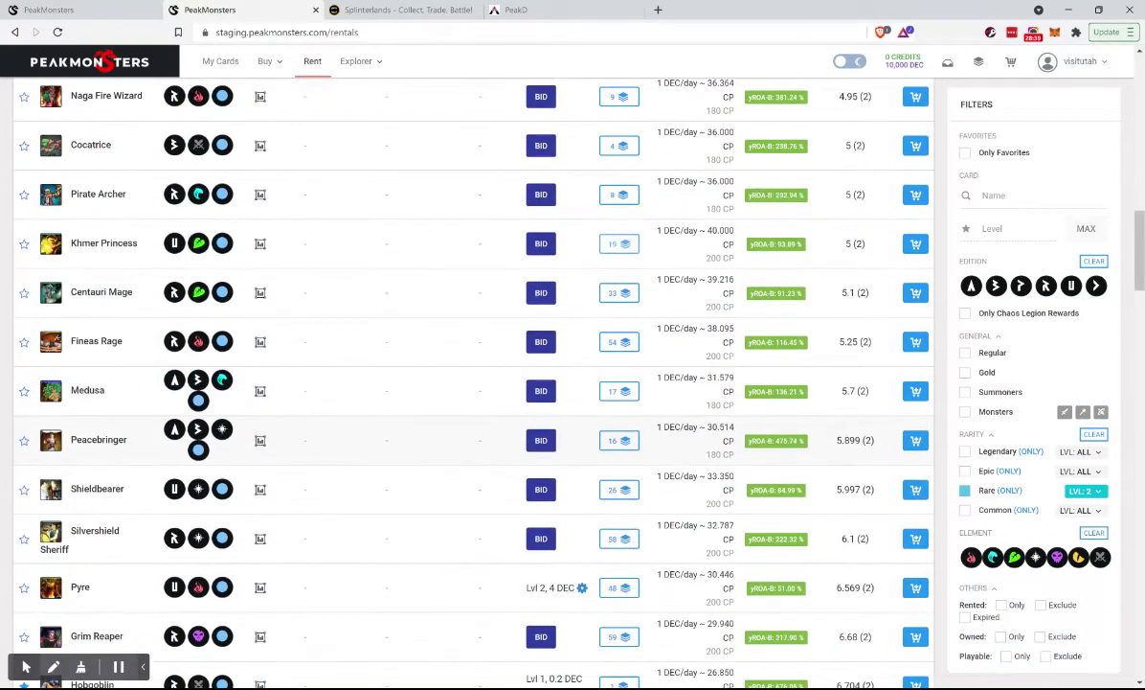
pyautogui.click(260, 342)
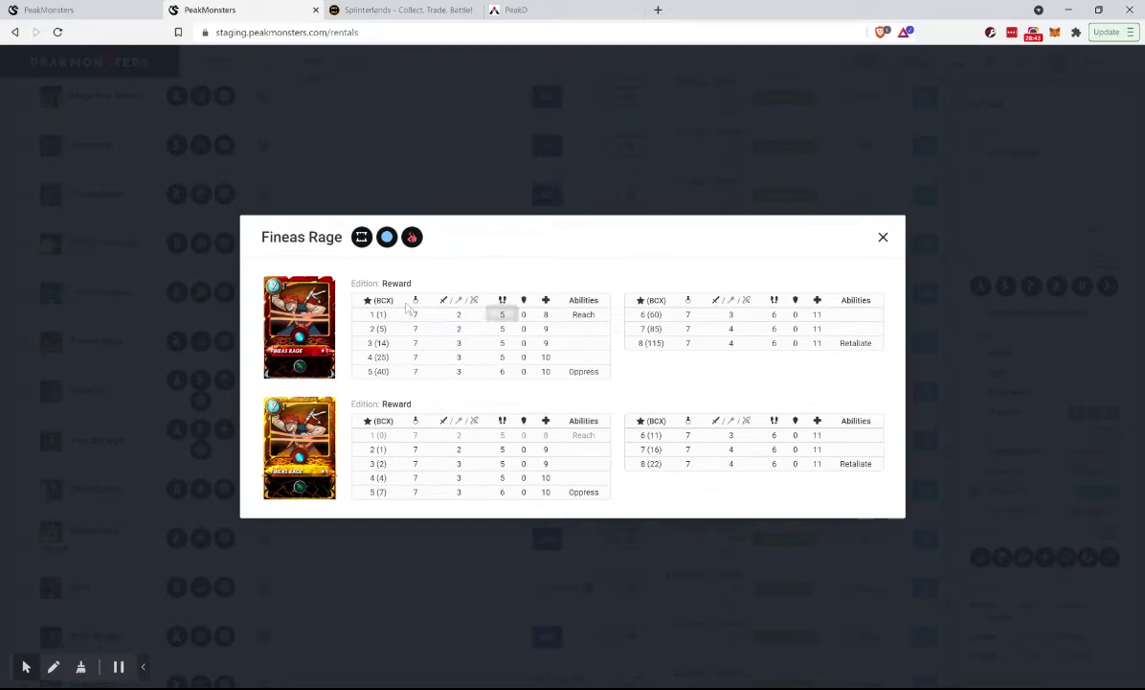
pyautogui.click(460, 131)
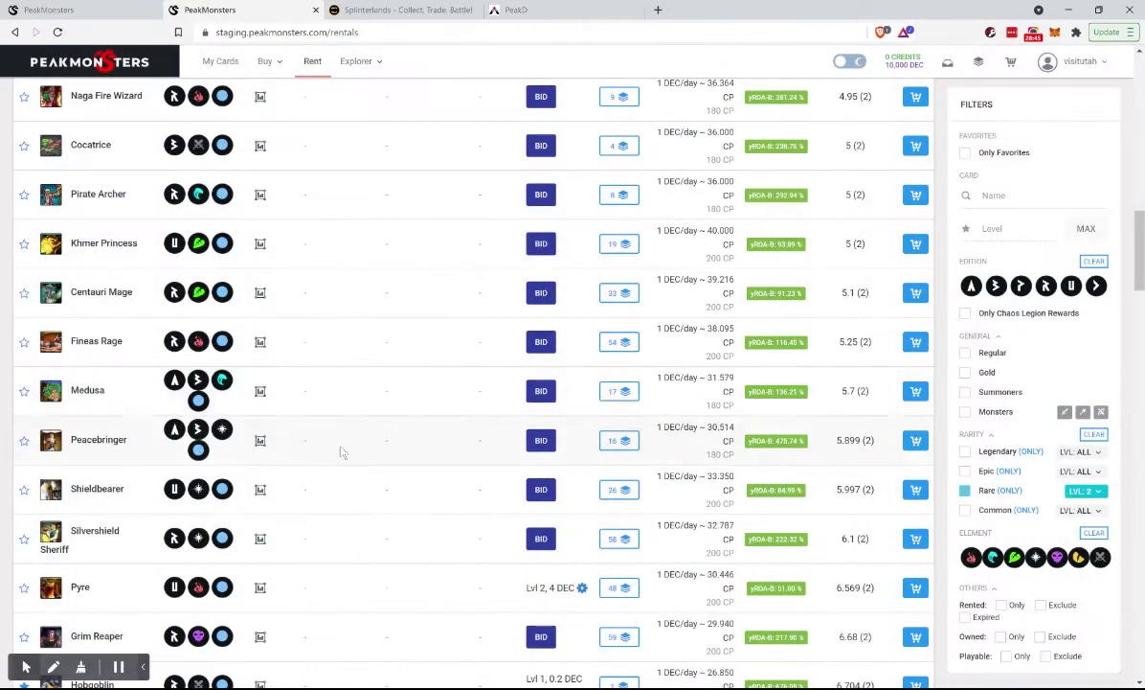
# Check the Shieldbearer card's stats and abilities by level, and close the stats view
pyautogui.scroll(-1, 312, 506)
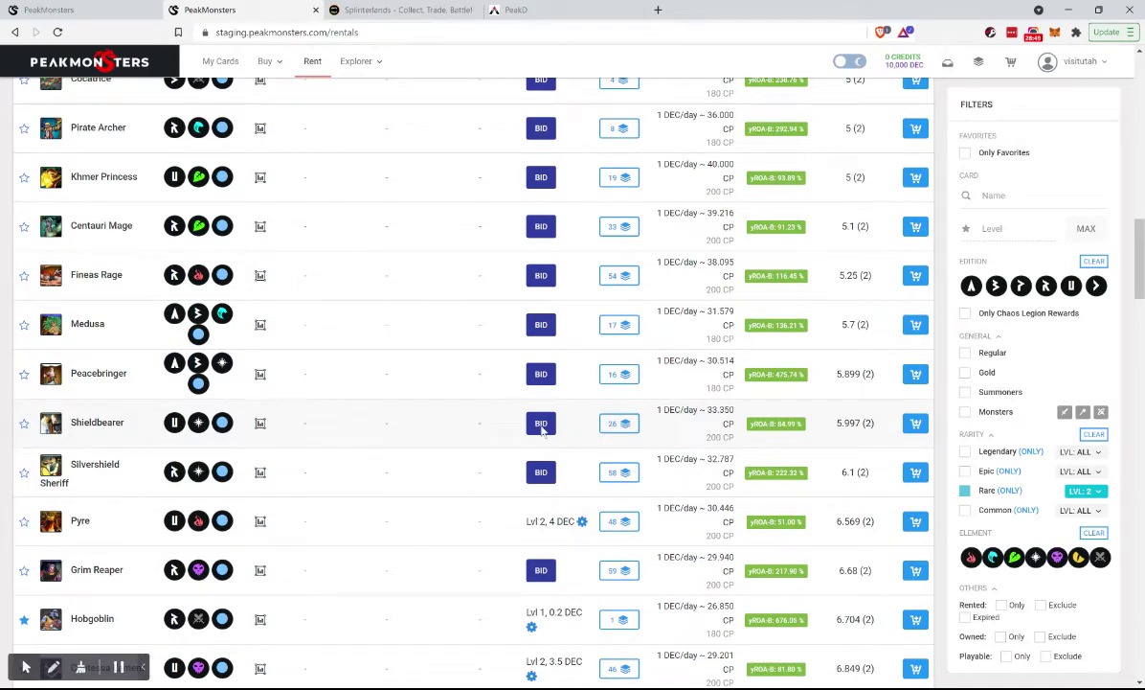
pyautogui.click(260, 424)
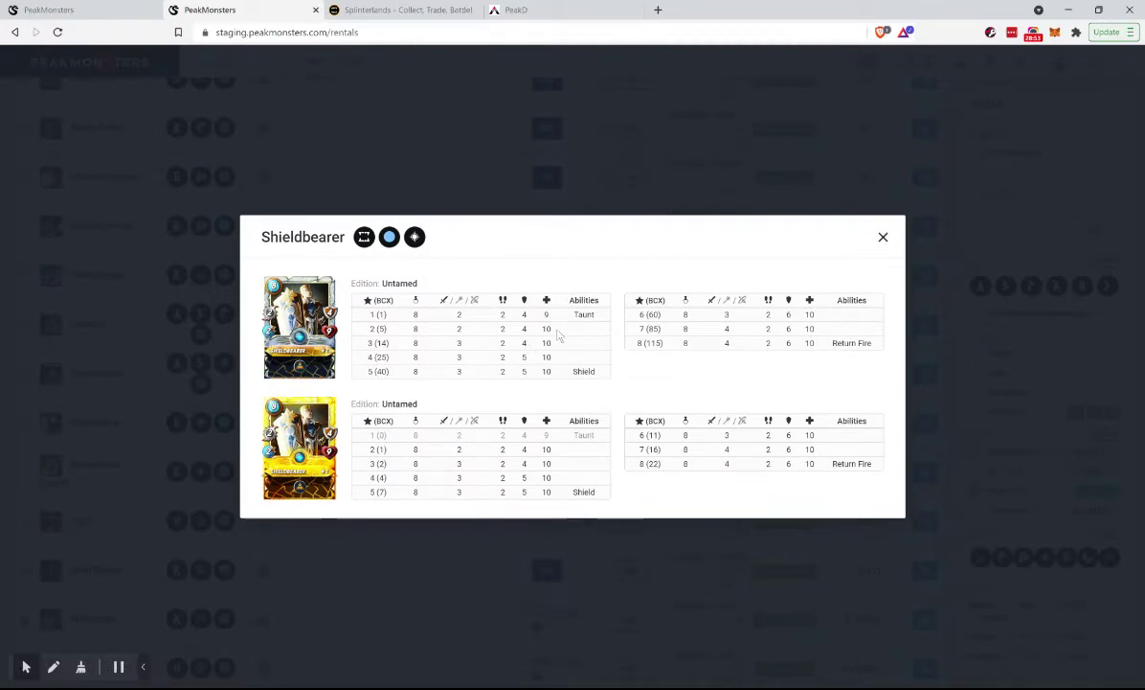
pyautogui.click(411, 191)
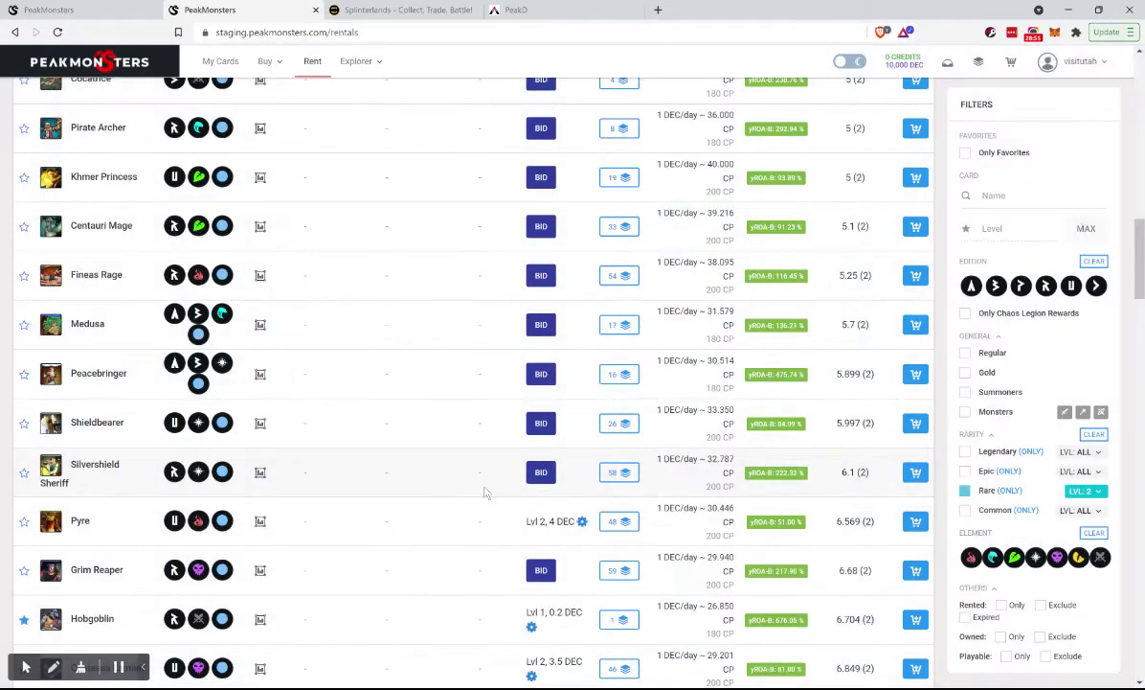
# Compare Shieldbearer's daily rental prices across all levels, including the additional level 1 listings
pyautogui.click(617, 423)
pyautogui.scroll(-8, 345, 509)
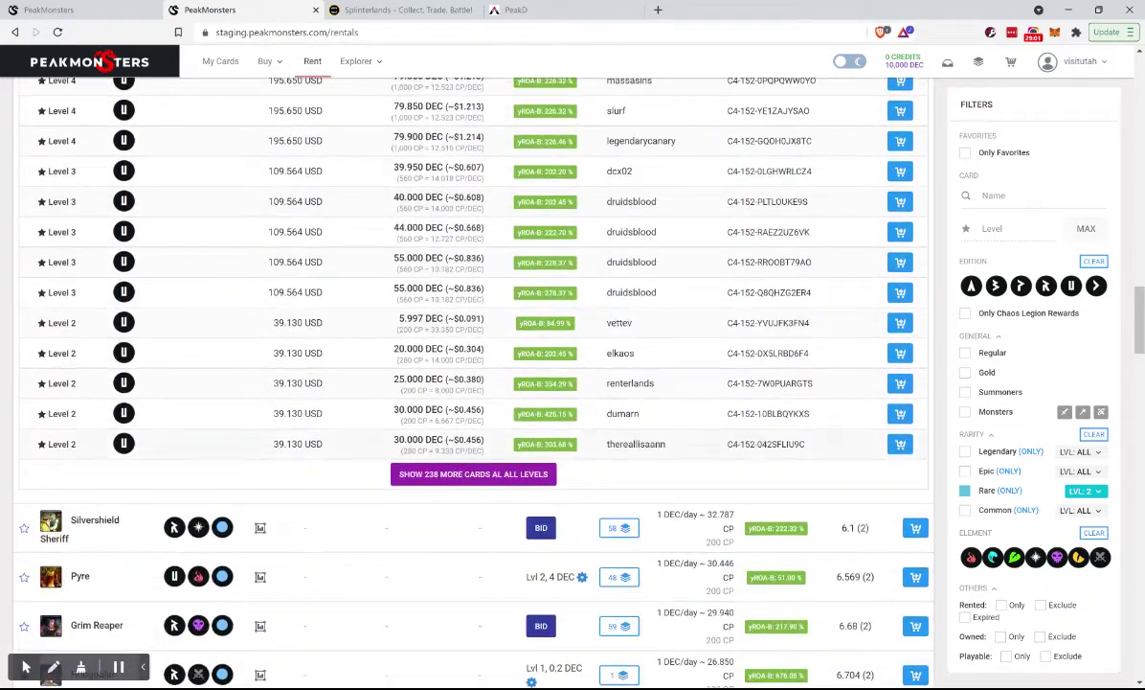
pyautogui.click(440, 473)
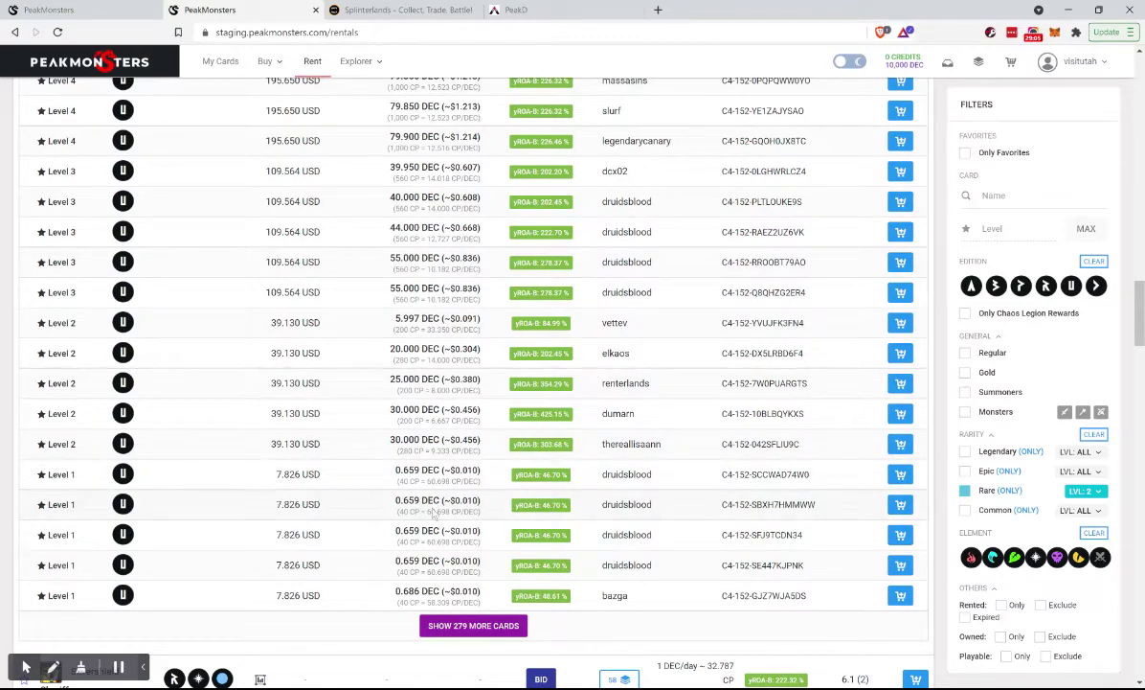
pyautogui.scroll(3, 433, 515)
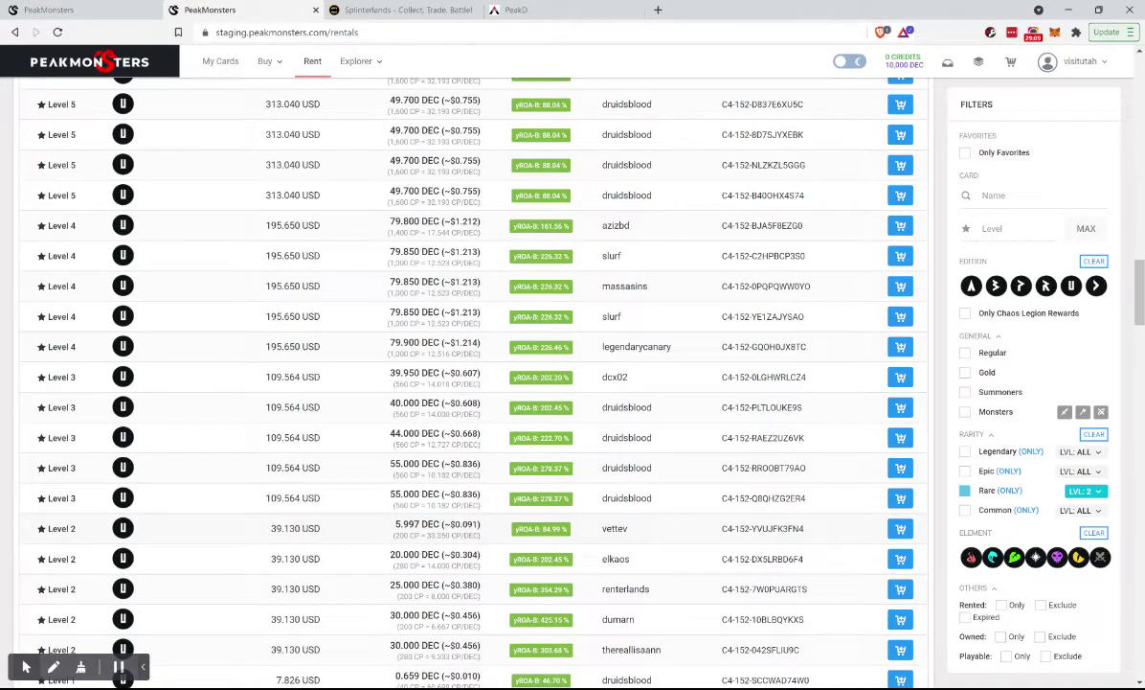
pyautogui.scroll(15, 364, 536)
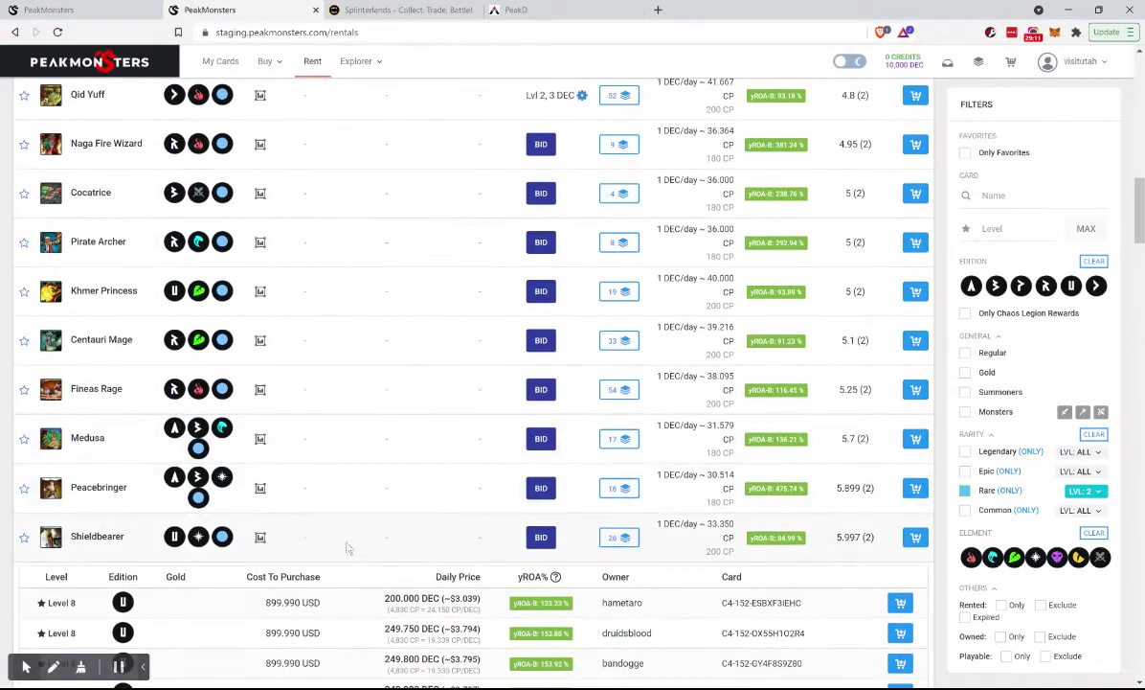
# Place an auto rental bid on Shieldbearer for level 2, regular foil, at 0.6 DEC/day
pyautogui.click(542, 537)
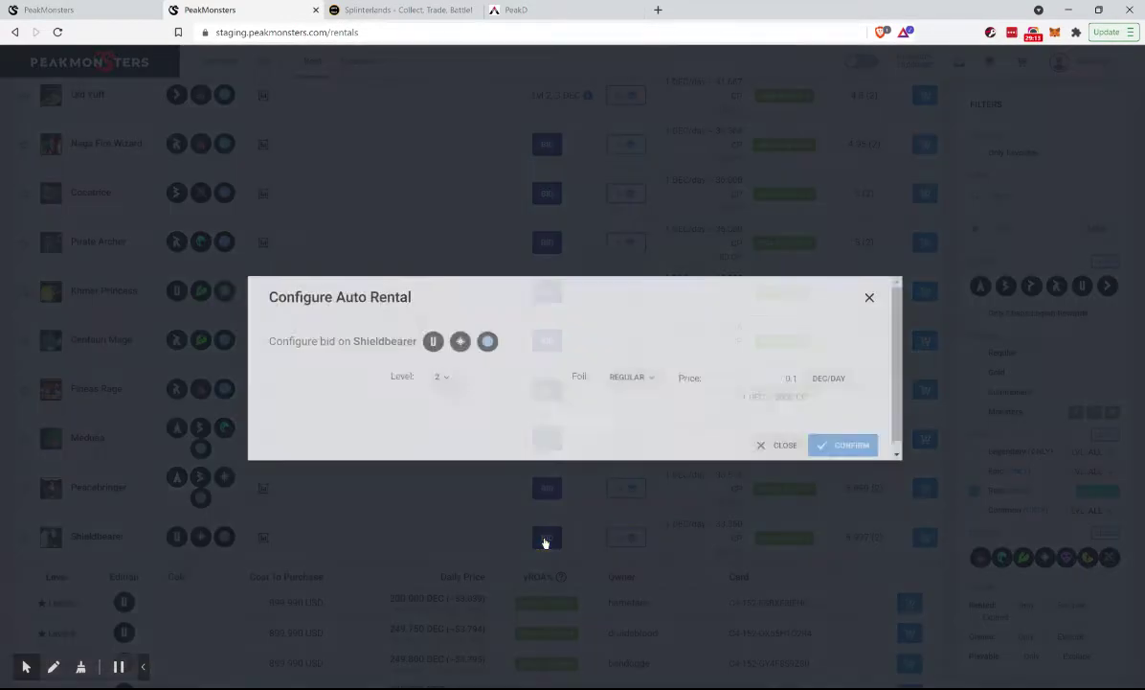
pyautogui.doubleClick(800, 379)
pyautogui.press('BackSpace')
pyautogui.write('3')
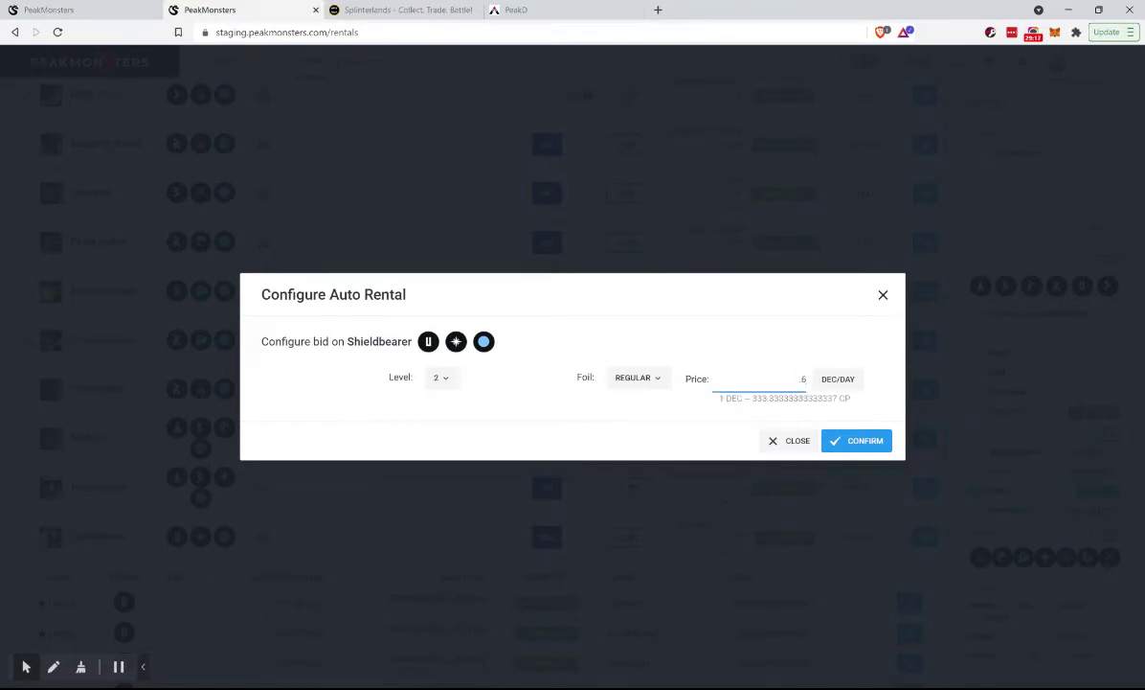
pyautogui.press('Return')
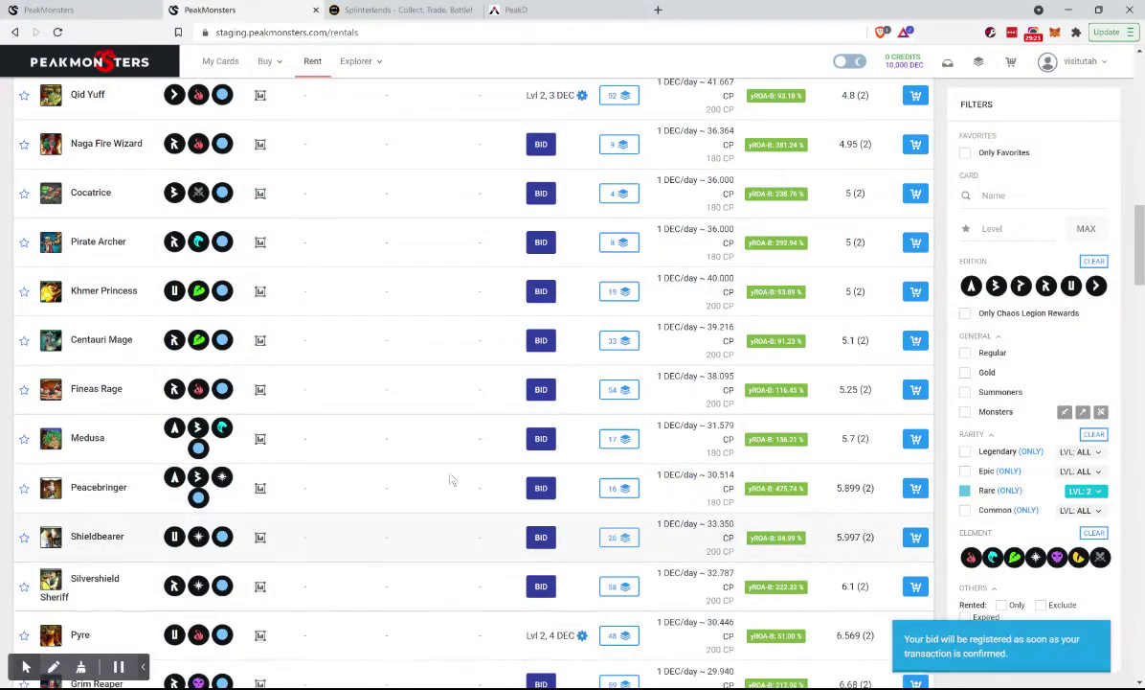
# Find Silvershield Assassin among the rental cards and check its stats and abilities by level
pyautogui.scroll(-2, 389, 454)
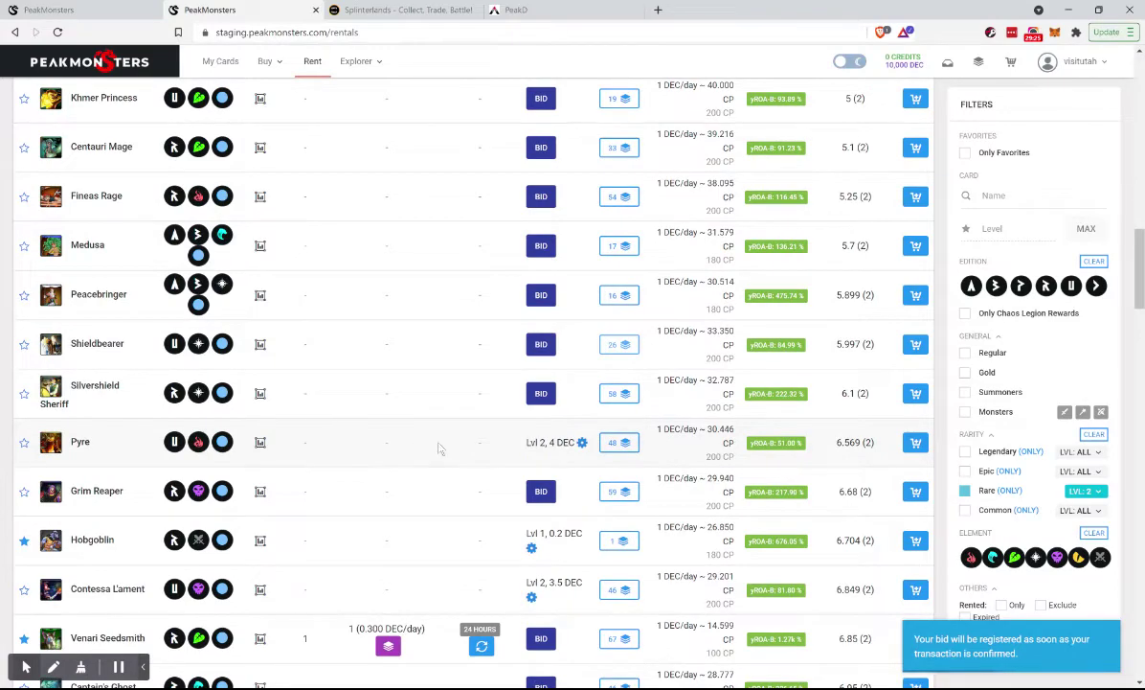
pyautogui.scroll(-1, 365, 427)
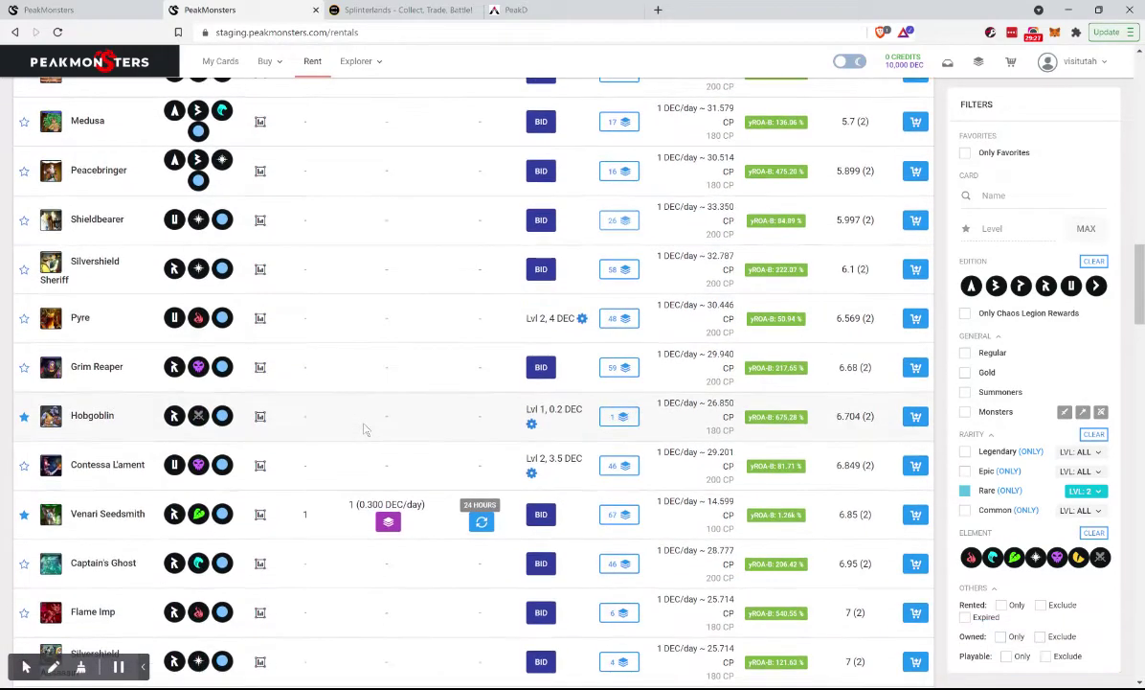
pyautogui.scroll(-1, 364, 429)
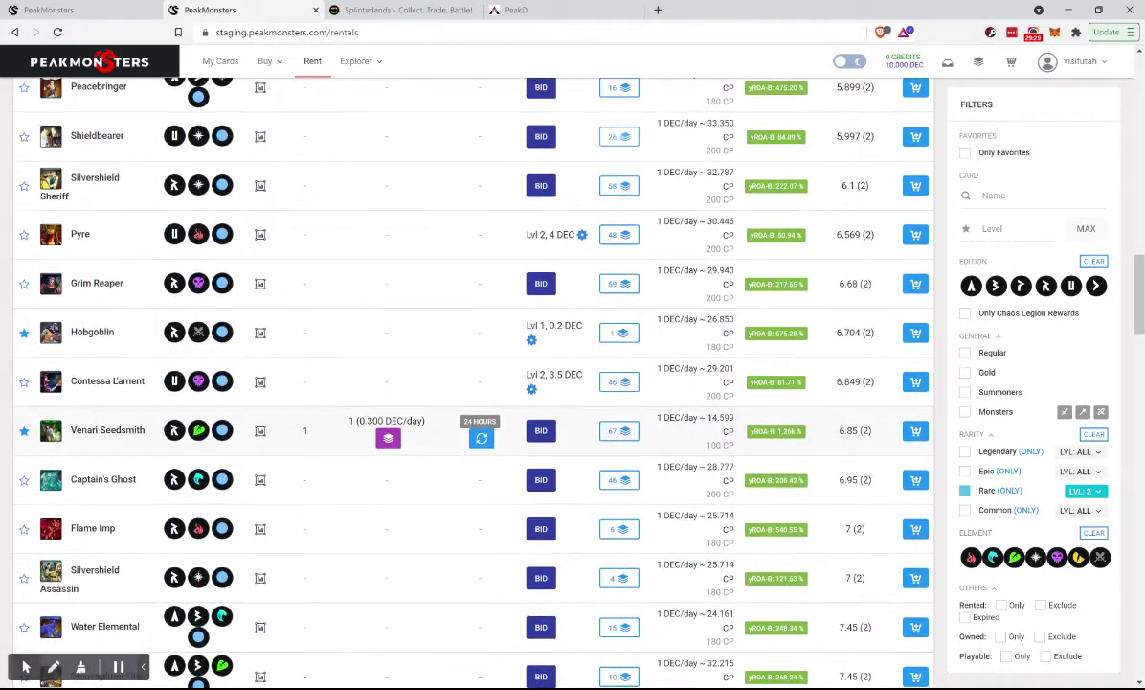
pyautogui.scroll(-1, 417, 502)
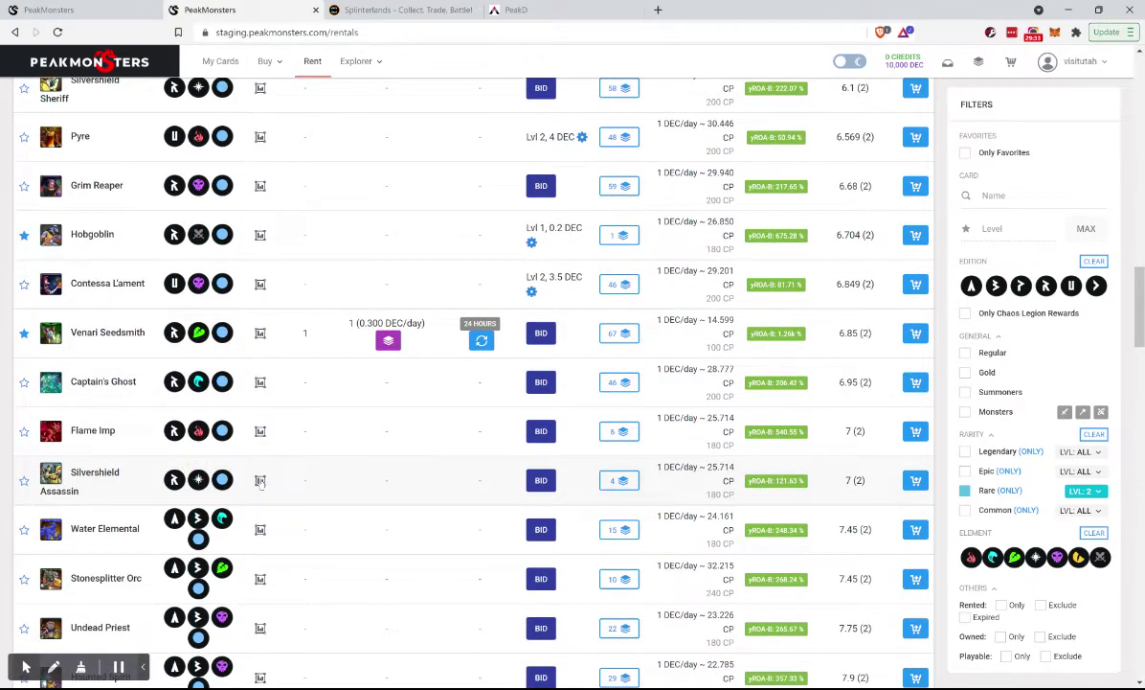
pyautogui.scroll(-1, 260, 480)
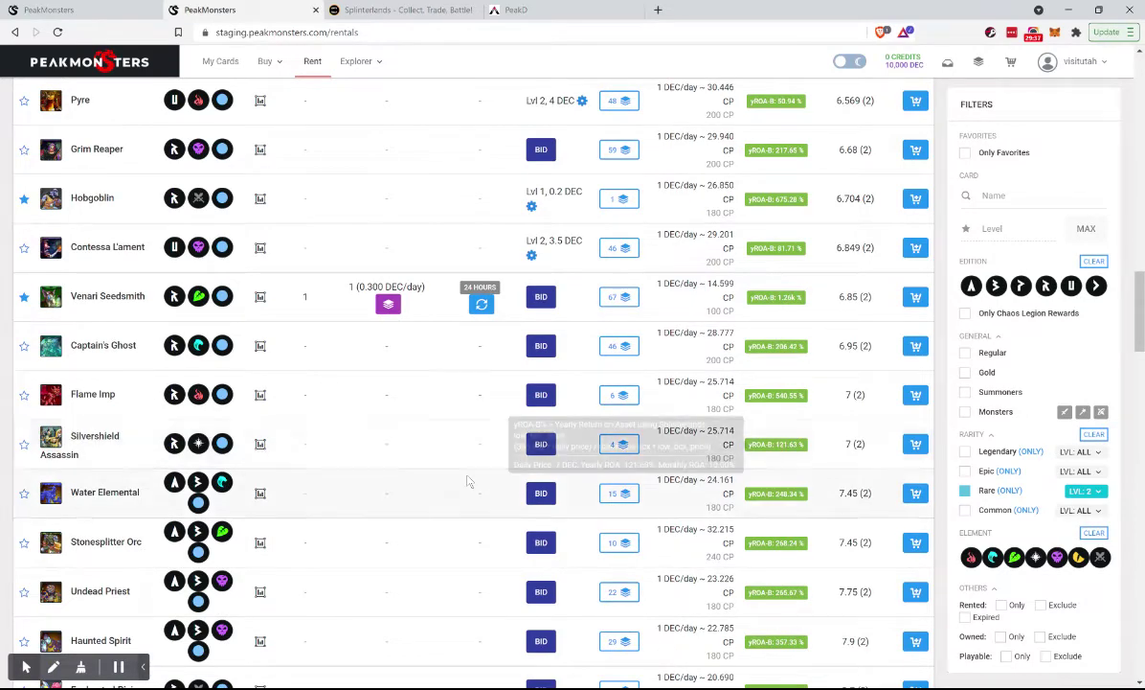
pyautogui.click(259, 444)
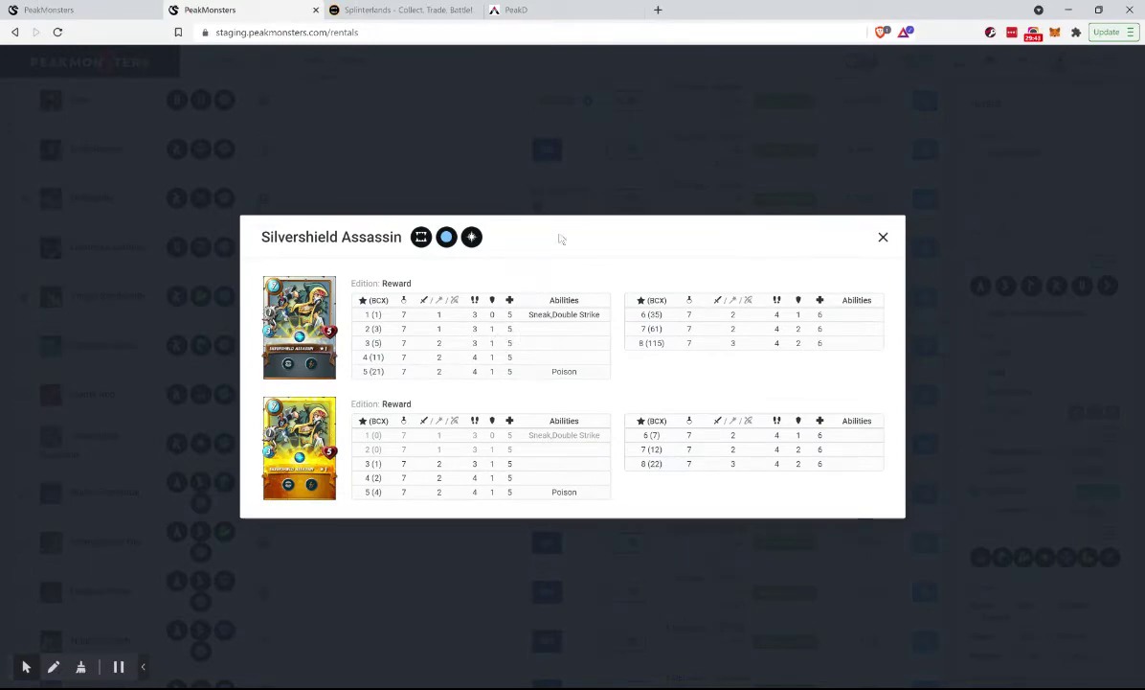
pyautogui.click(577, 195)
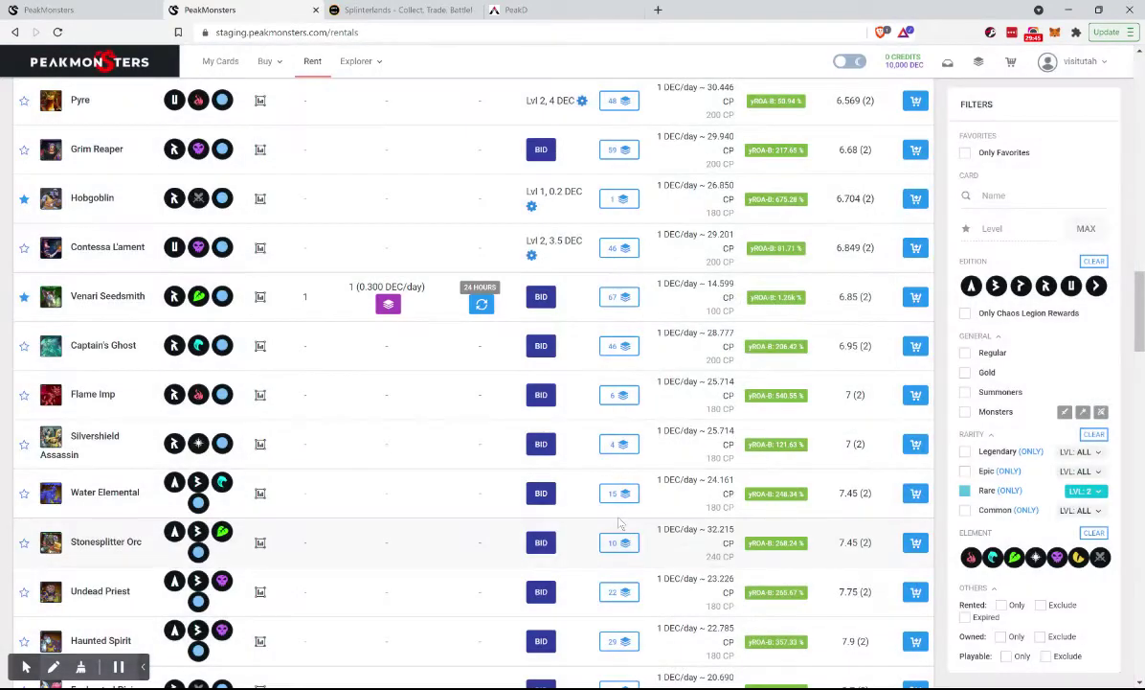
# Compare Silvershield Assassin's daily rental prices across all levels, including the additional level 1 listings
pyautogui.click(619, 443)
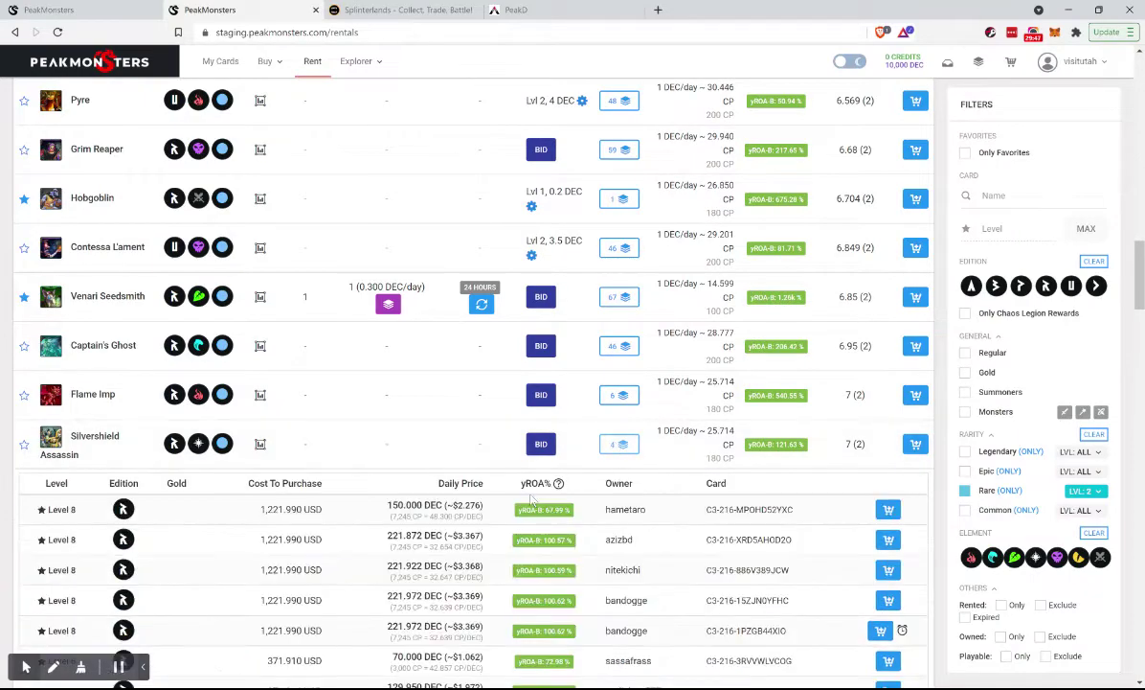
pyautogui.scroll(-3, 532, 500)
pyautogui.scroll(-5, 531, 500)
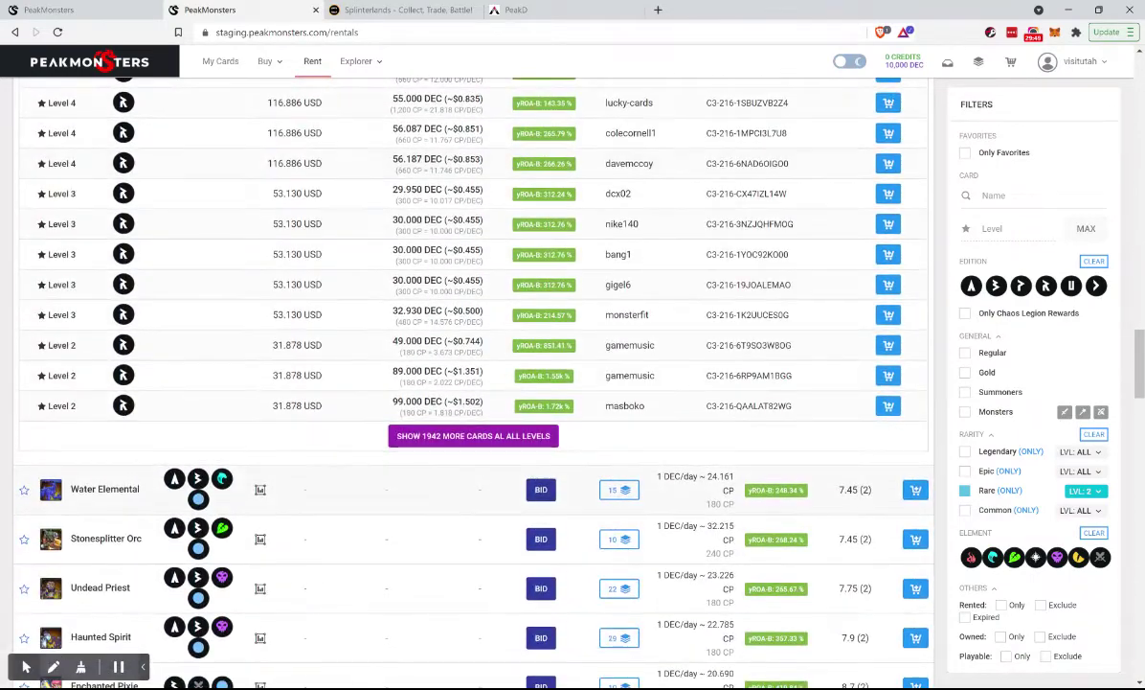
pyautogui.click(476, 436)
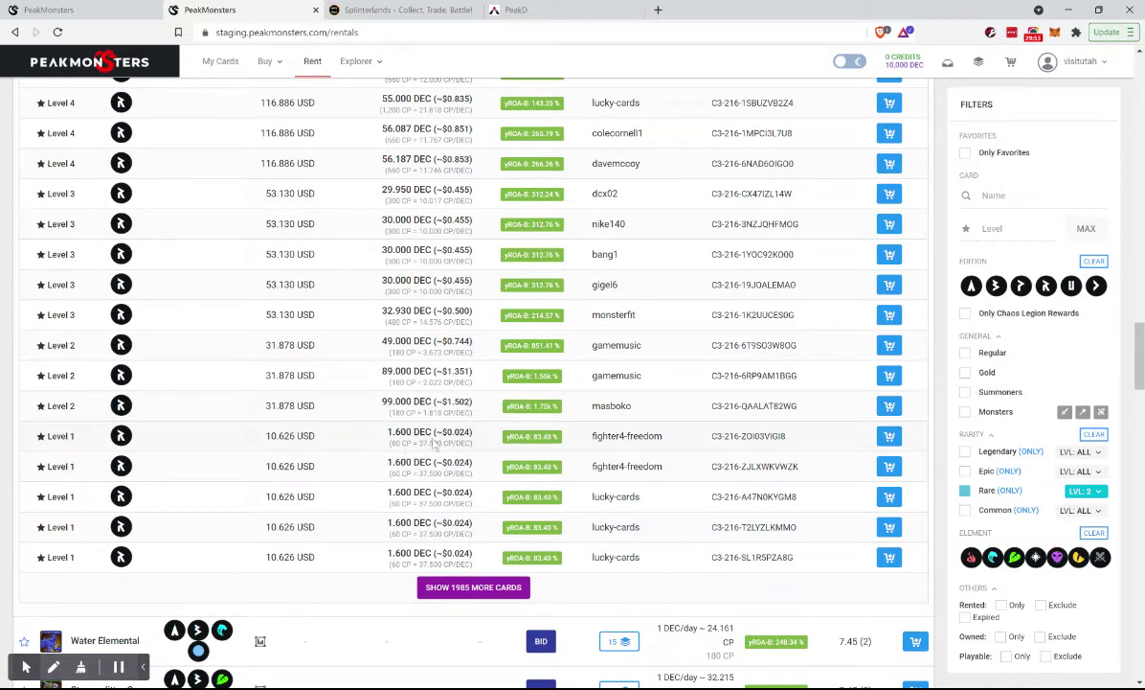
pyautogui.scroll(2, 531, 383)
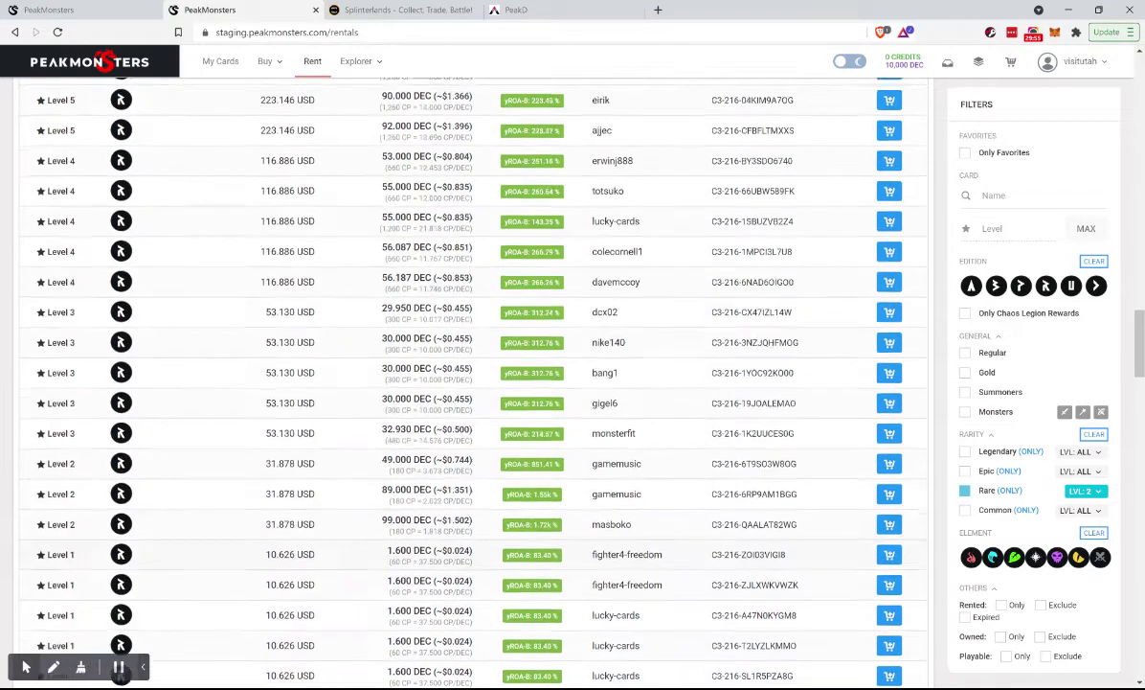
pyautogui.scroll(-1, 443, 357)
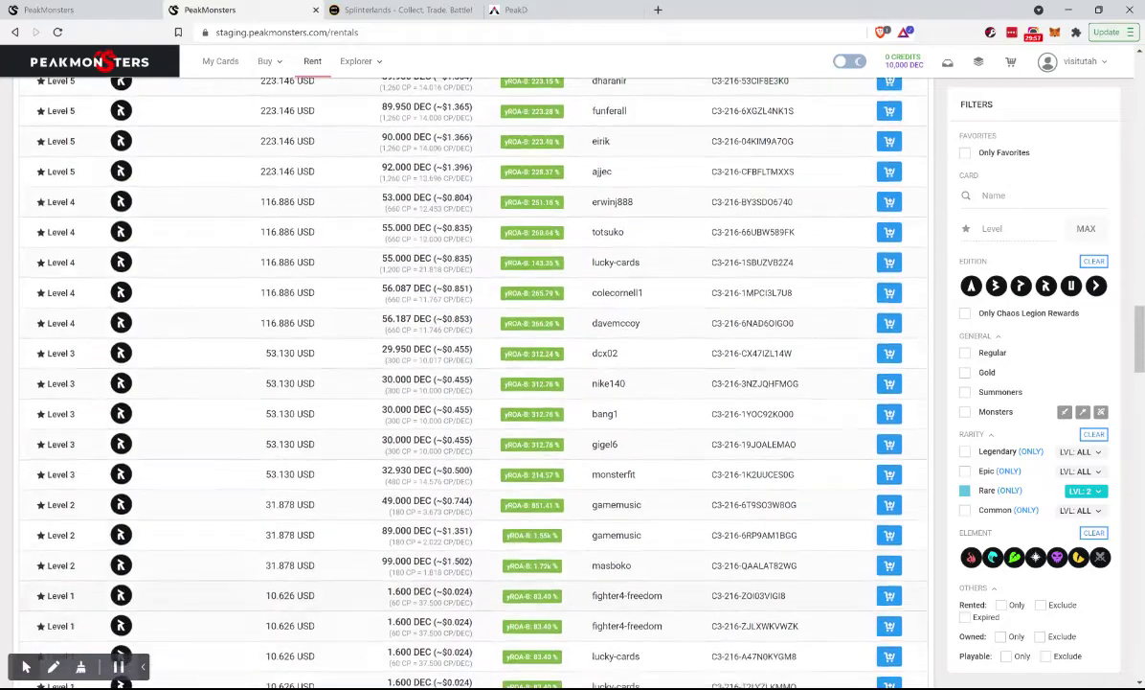
pyautogui.scroll(15, 442, 357)
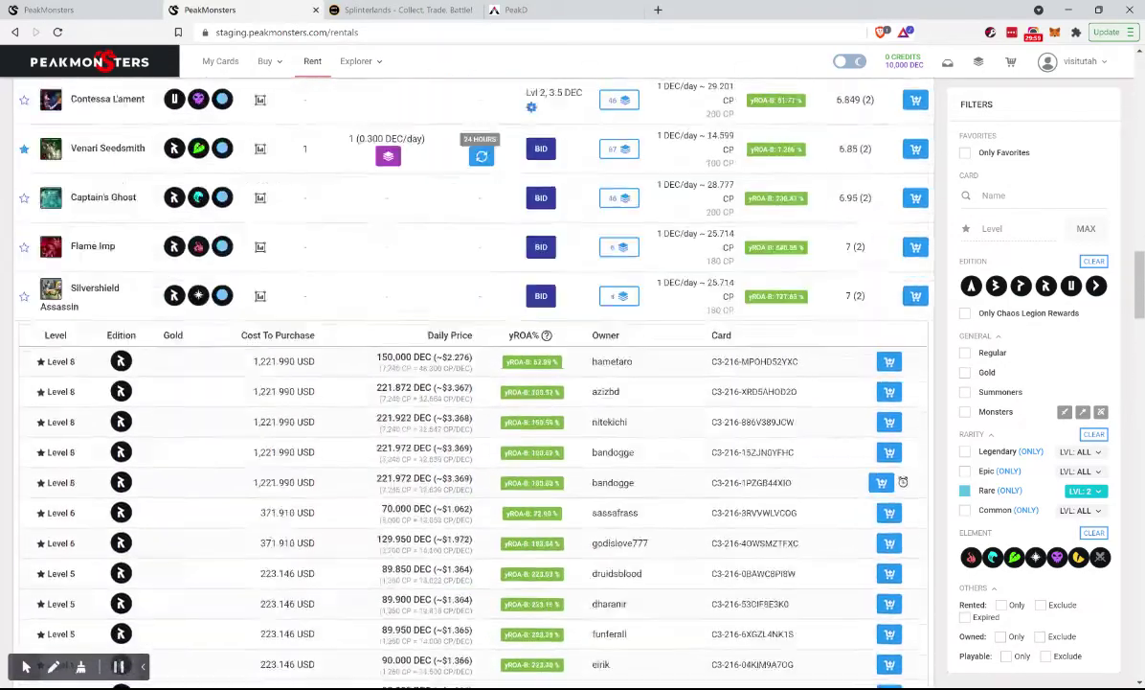
pyautogui.scroll(-3, 268, 517)
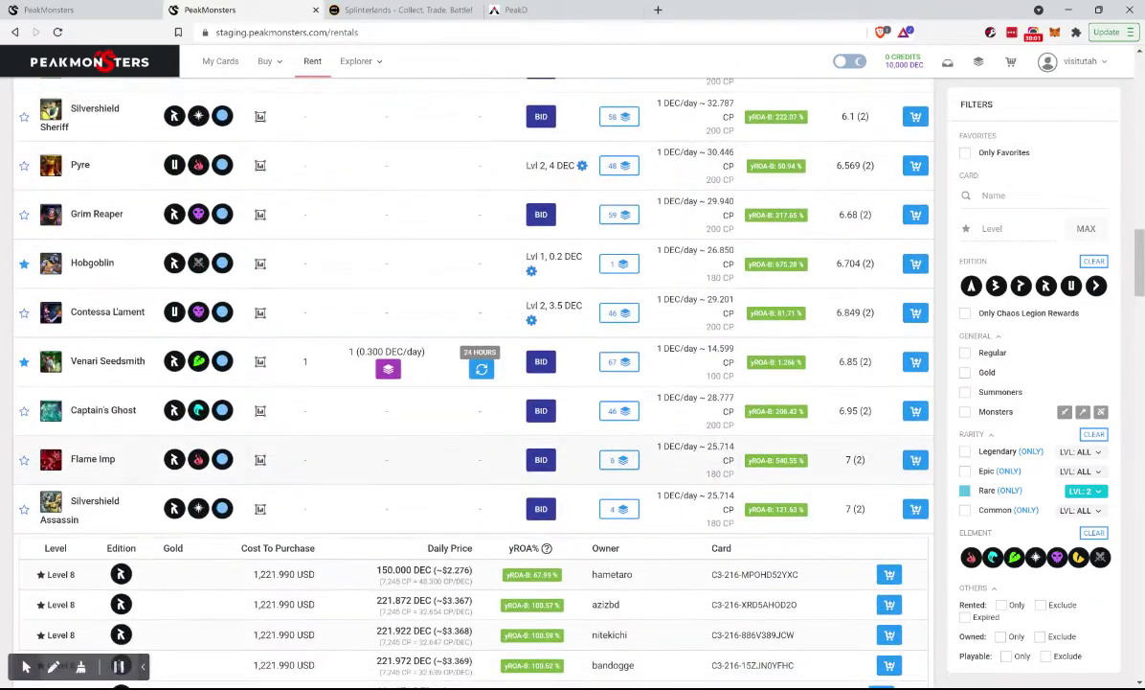
# Place an auto rental bid on Silvershield Assassin for level 1, regular foil, at 1.5 DEC/day
pyautogui.click(543, 509)
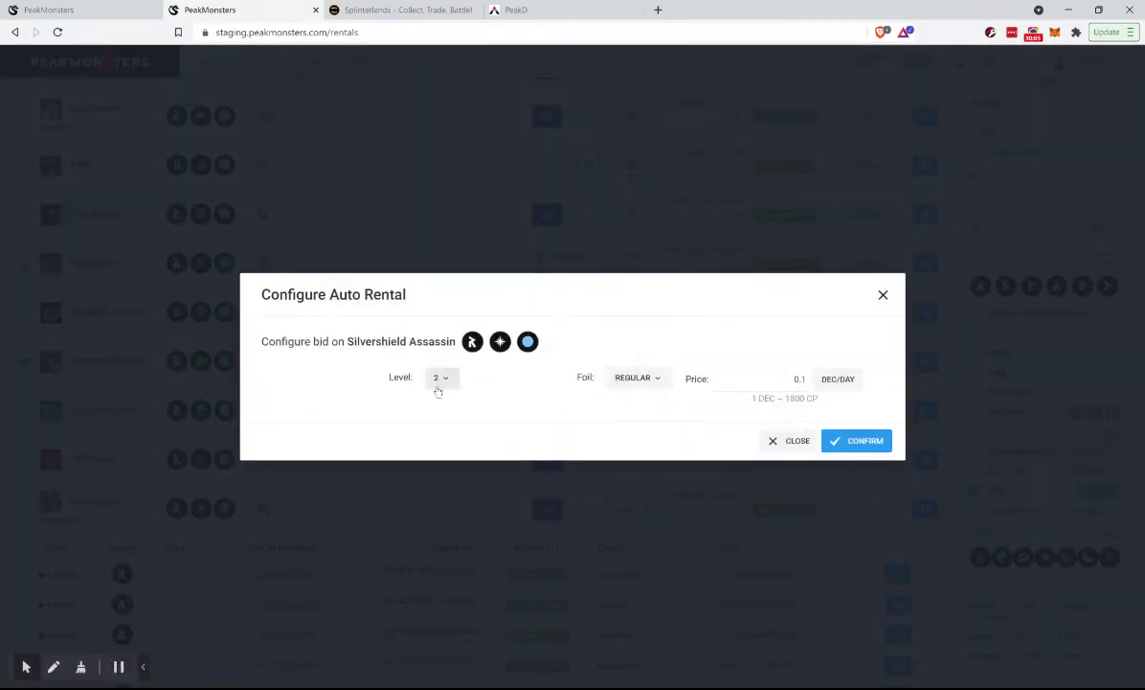
pyautogui.click(439, 381)
pyautogui.click(453, 407)
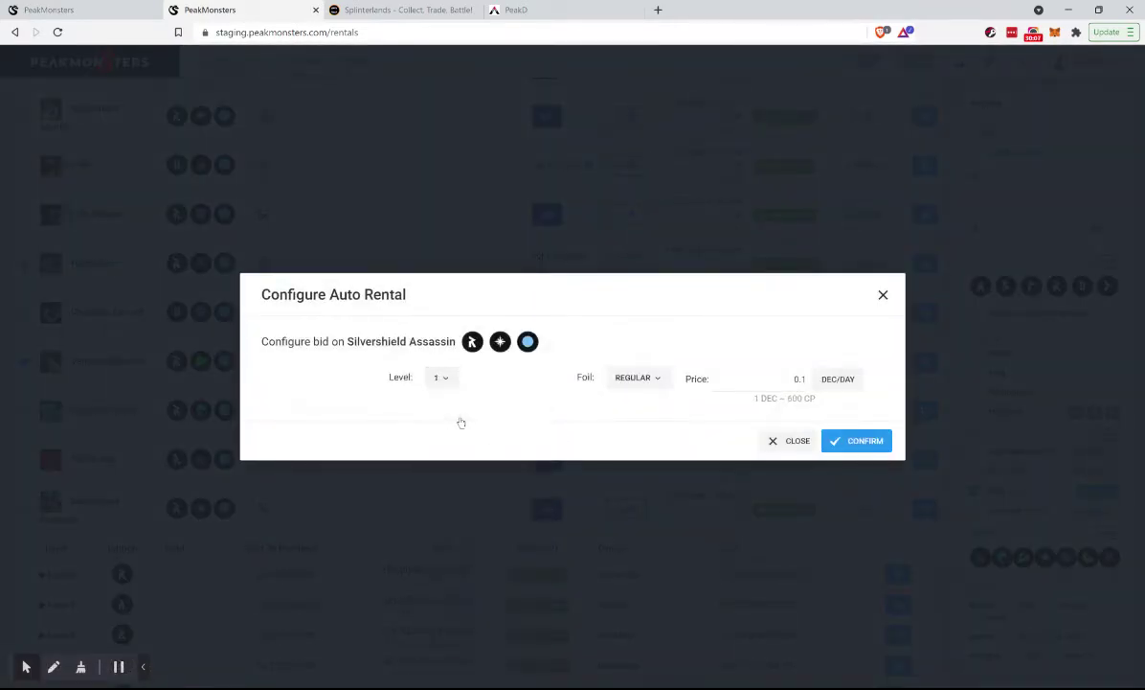
pyautogui.click(798, 379)
pyautogui.write('1.5')
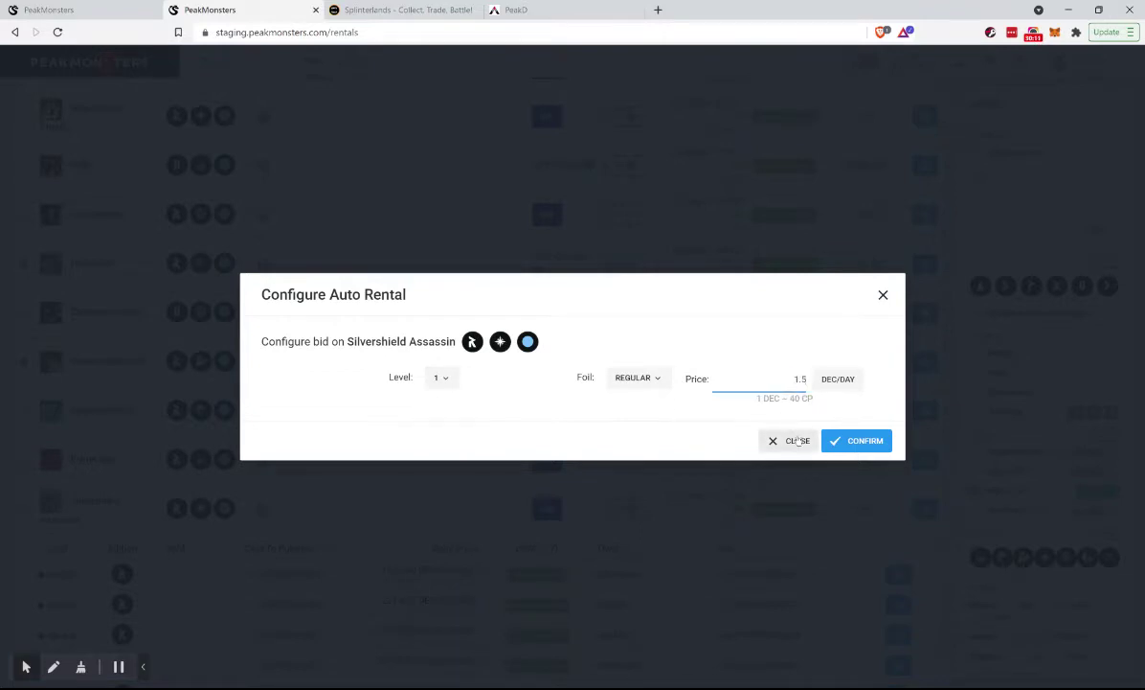
pyautogui.click(847, 437)
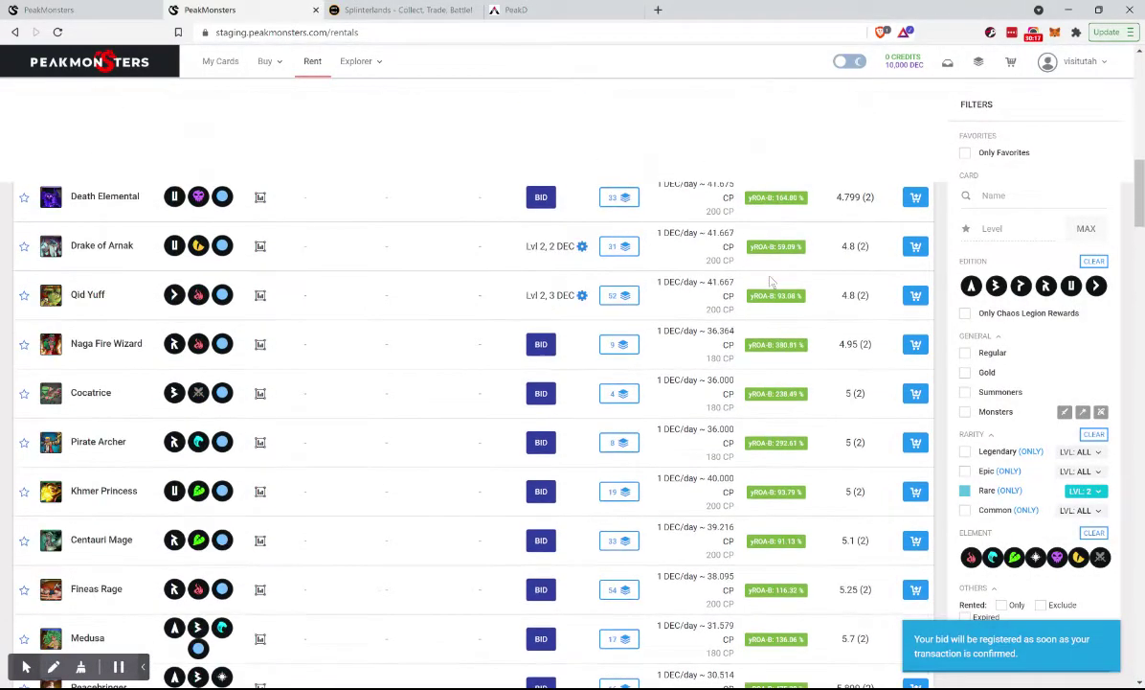
# Refresh the Renter's Board and set the level filter for Rare cards to All
pyautogui.scroll(5, 771, 280)
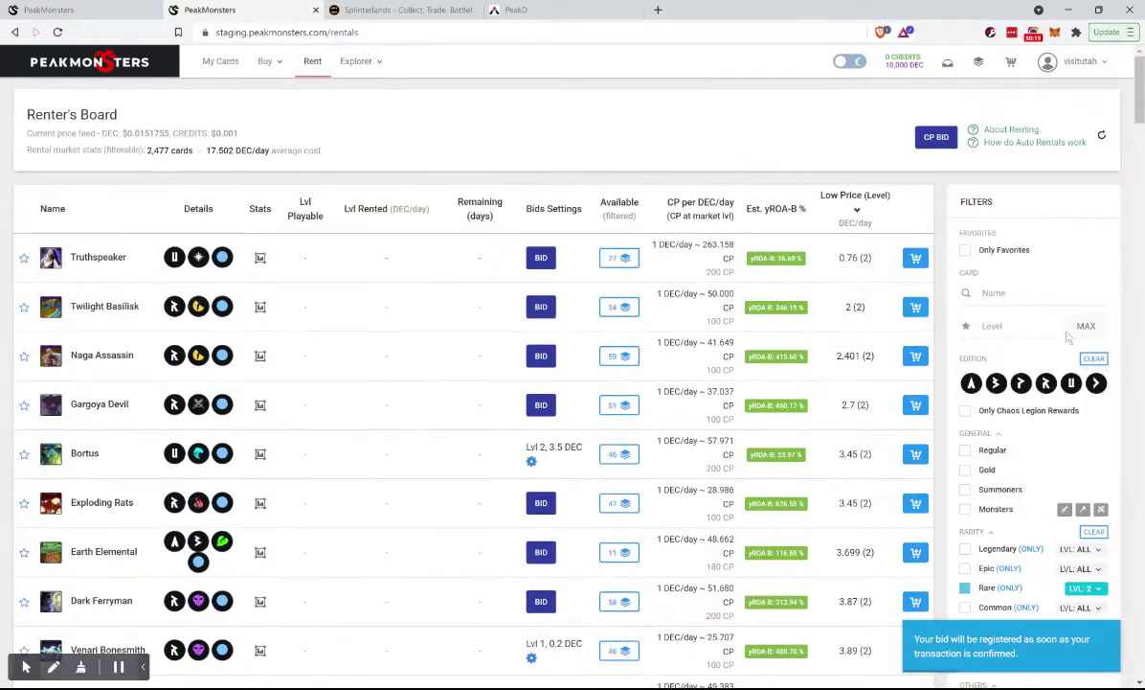
pyautogui.click(1101, 139)
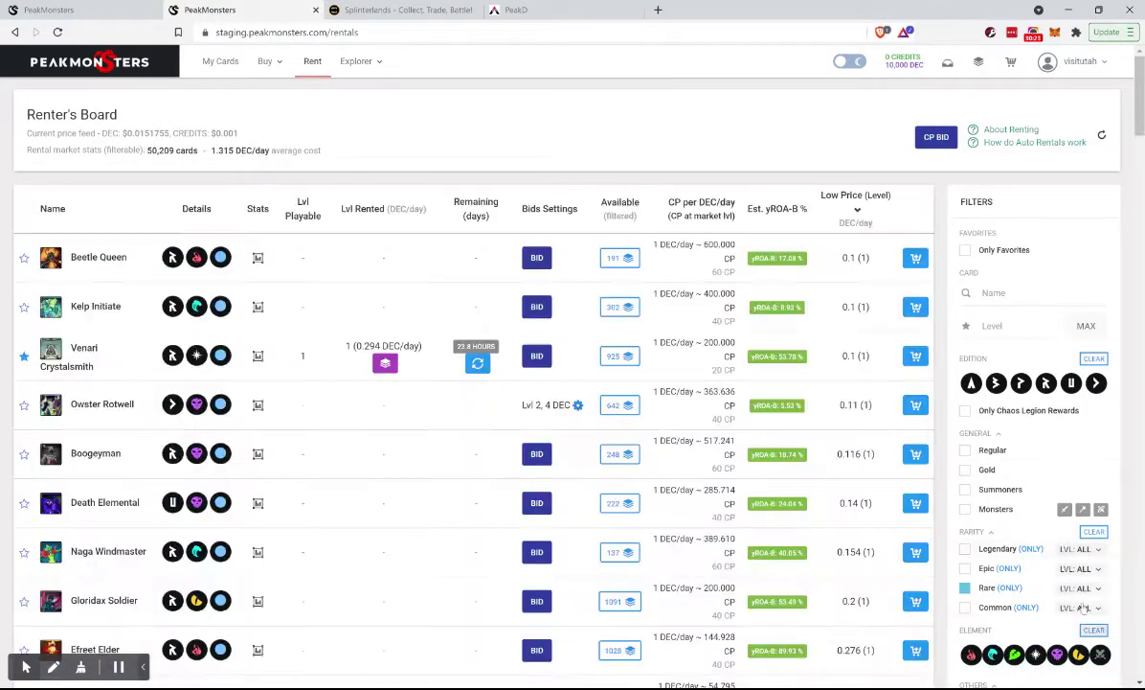
# Set the level filter for Rare cards to 2 and browse the cheapest rental cards
pyautogui.click(1083, 588)
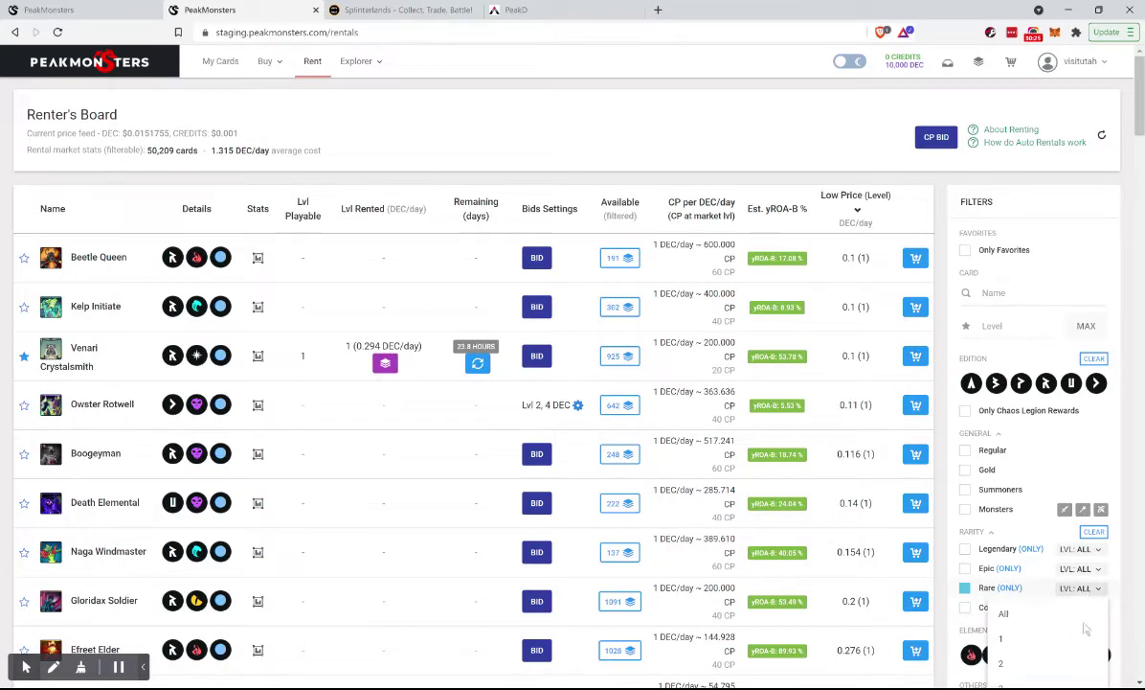
pyautogui.click(1021, 667)
pyautogui.scroll(-1, 478, 460)
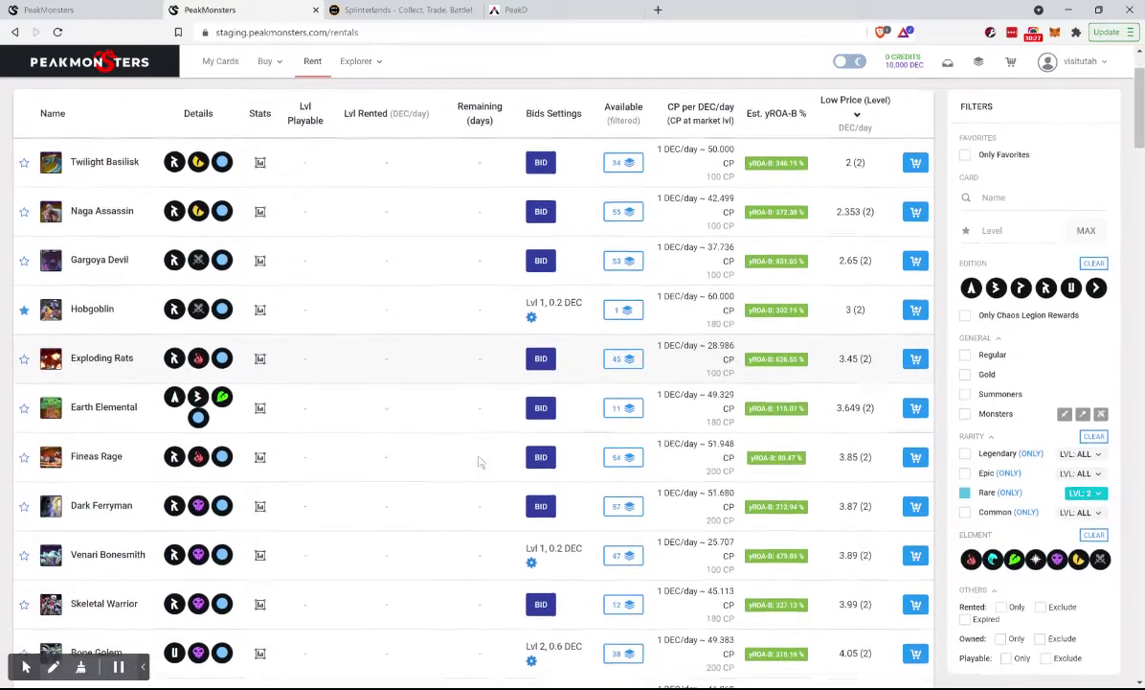
pyautogui.scroll(1, 482, 462)
pyautogui.scroll(-1, 481, 462)
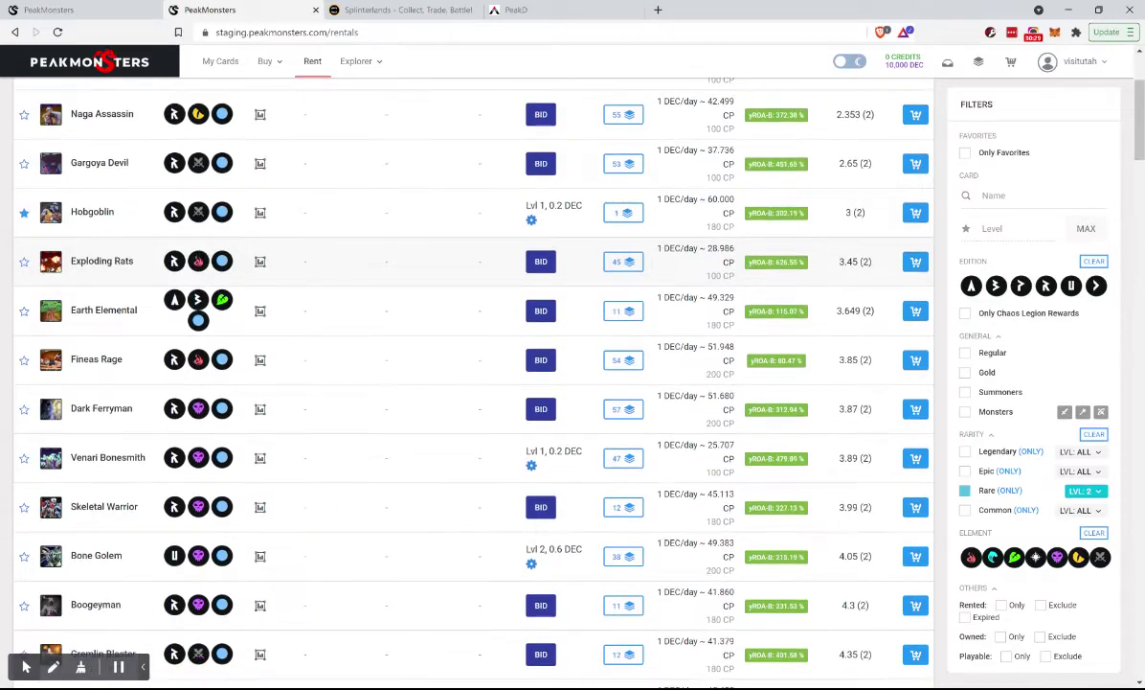
# Change the existing auto rental bid on Bone Golem to level 1 and submit it
pyautogui.scroll(-1, 490, 532)
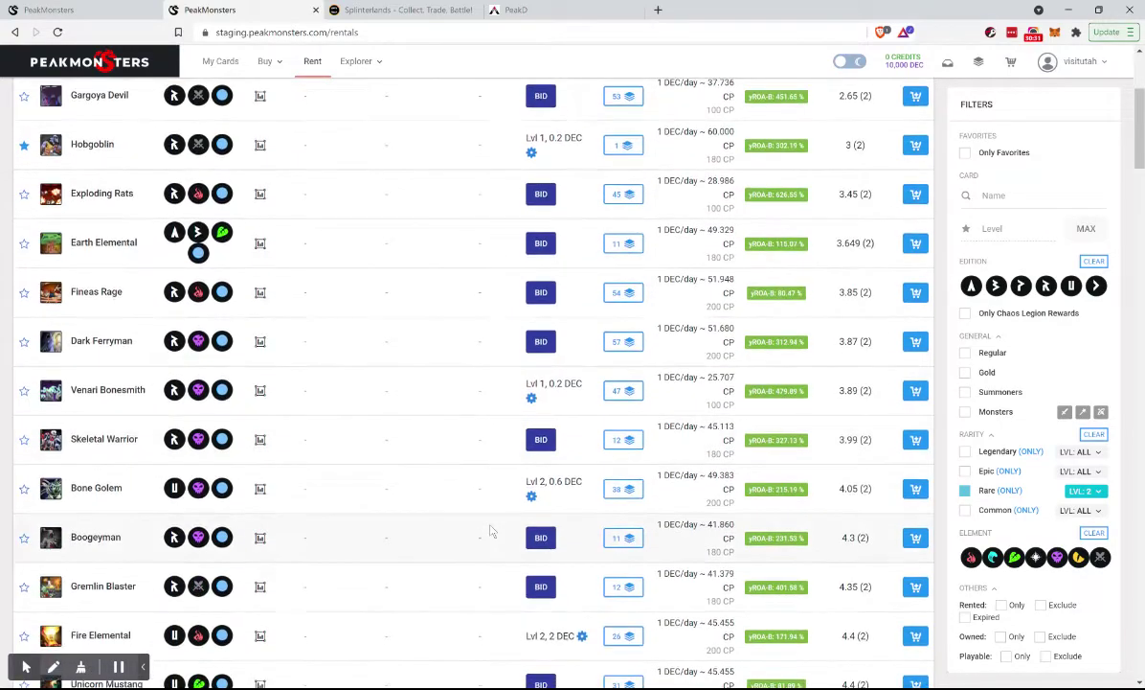
pyautogui.scroll(-1, 490, 532)
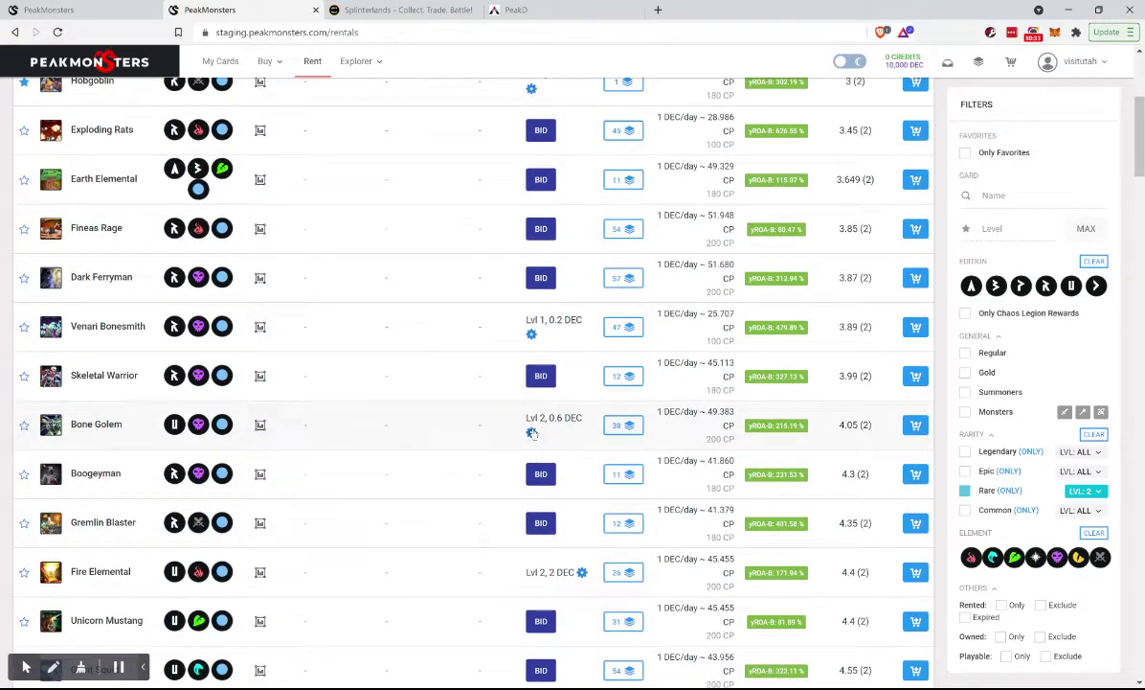
pyautogui.click(531, 433)
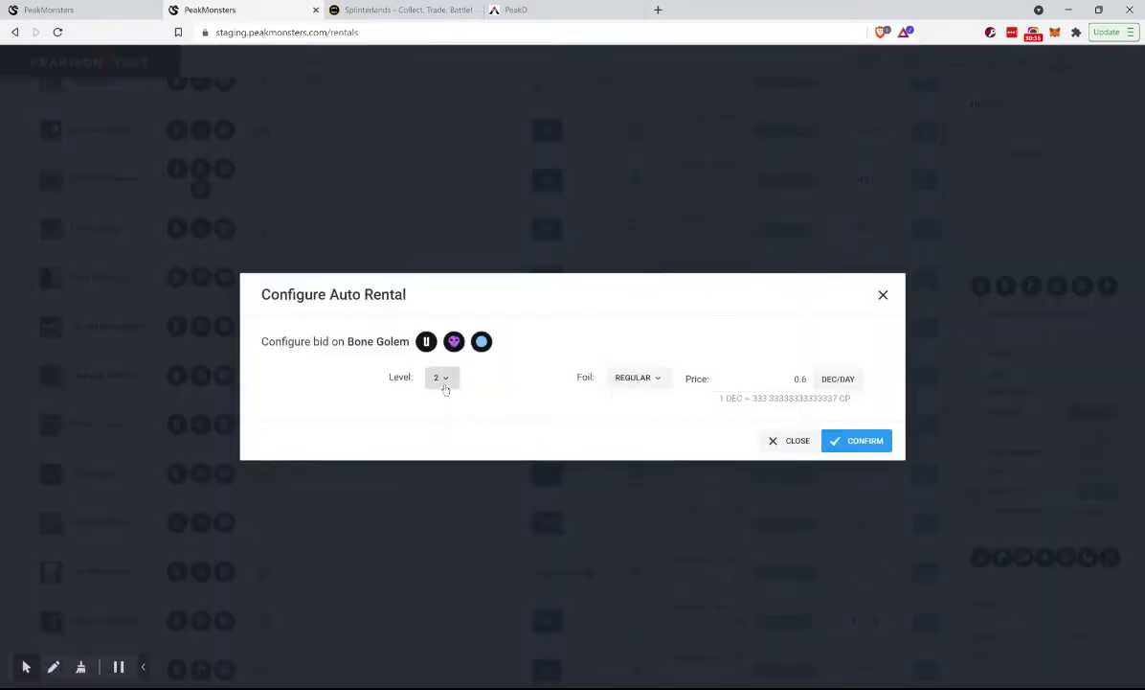
pyautogui.click(441, 385)
pyautogui.click(441, 420)
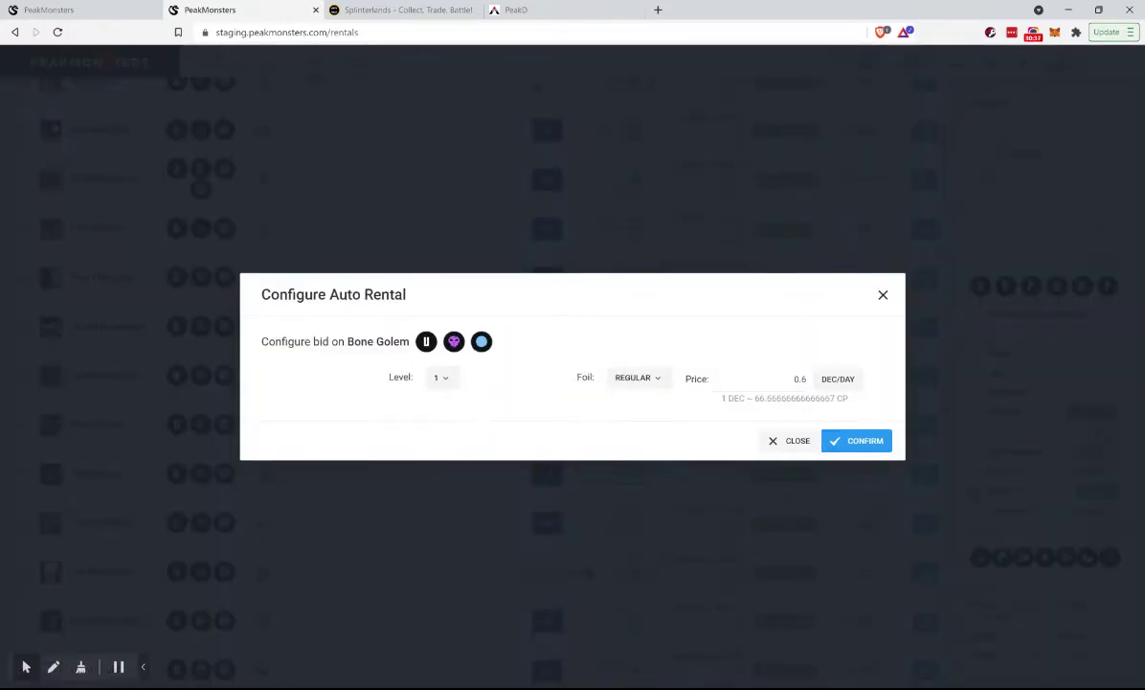
pyautogui.click(856, 441)
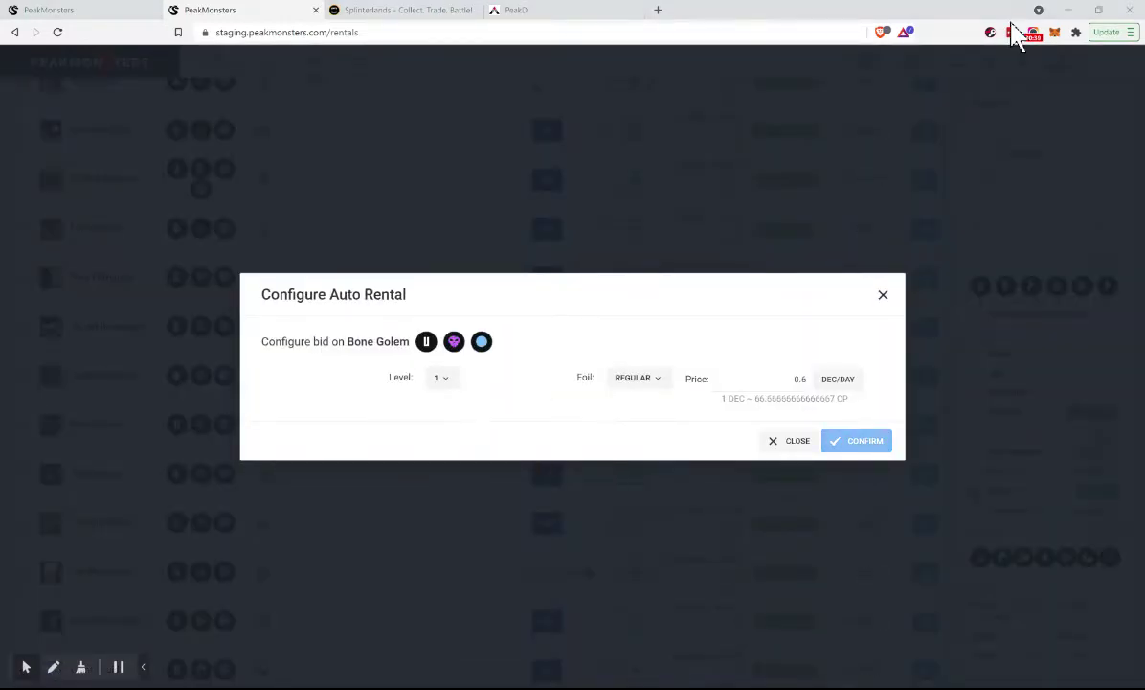
# Find Naga Fire Wizard among the level 2 rare cards and change its existing auto rental bid to level 1
pyautogui.scroll(-3, 625, 144)
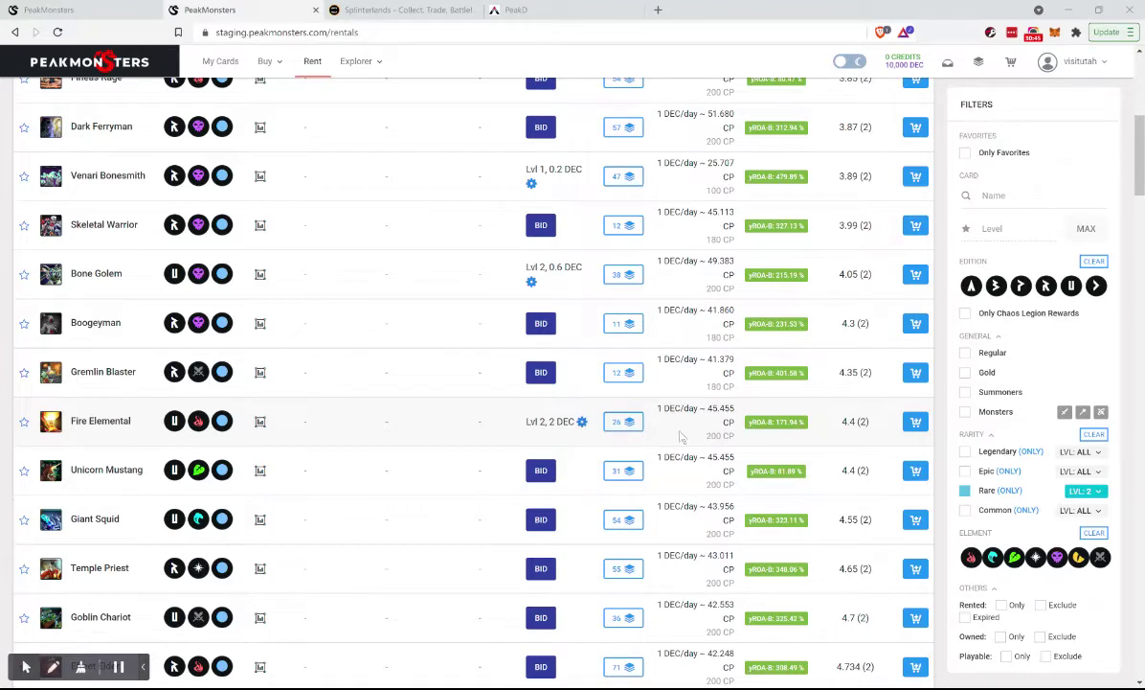
pyautogui.scroll(-1, 572, 418)
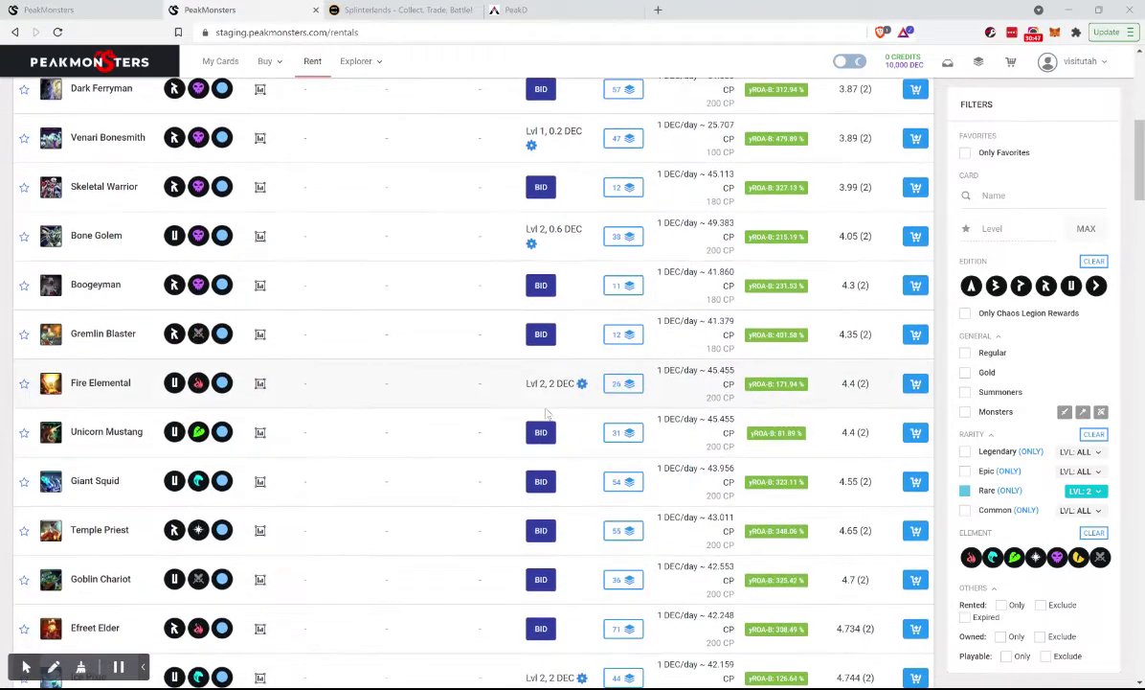
pyautogui.scroll(-3, 536, 423)
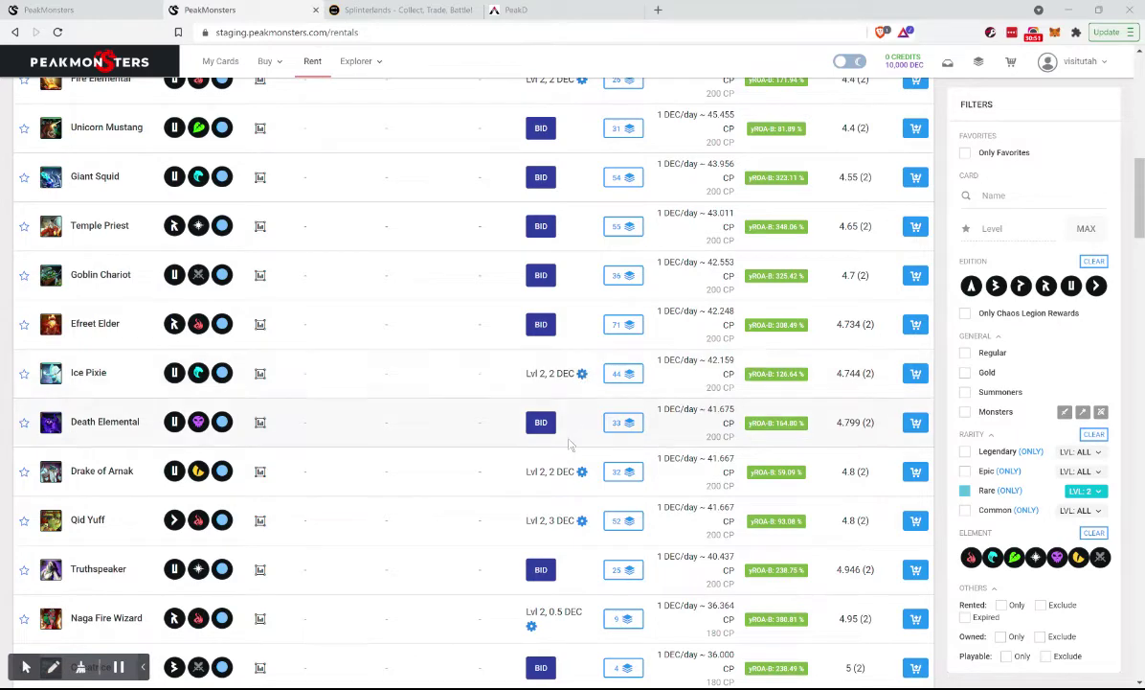
pyautogui.scroll(-1, 568, 443)
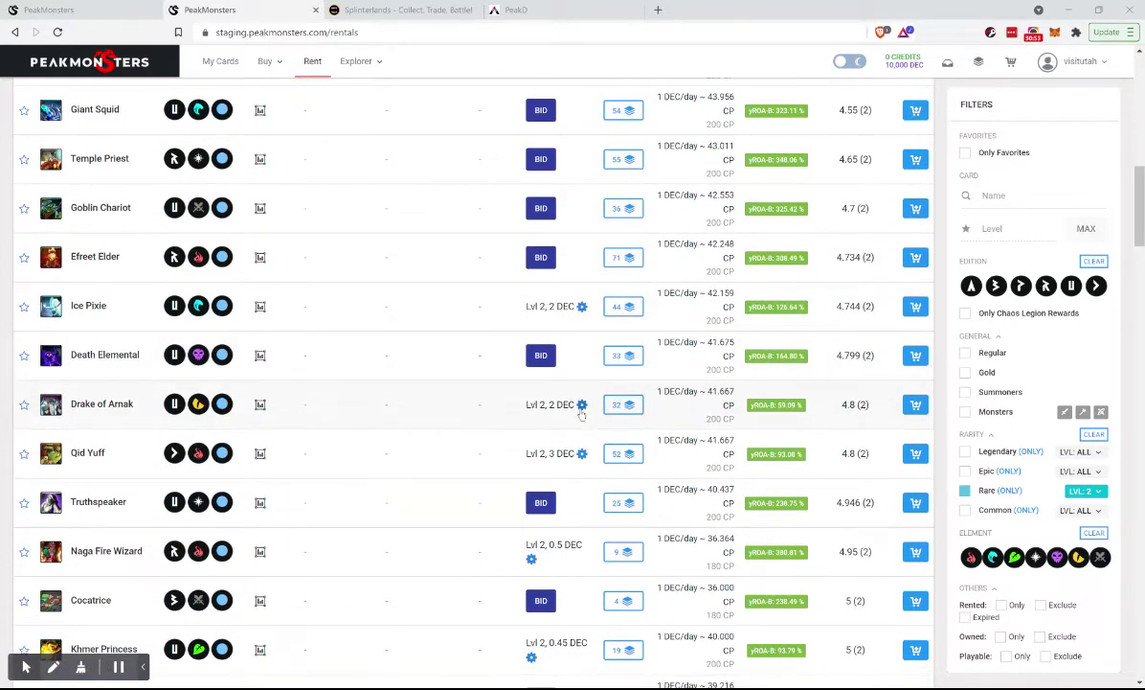
pyautogui.scroll(-2, 588, 446)
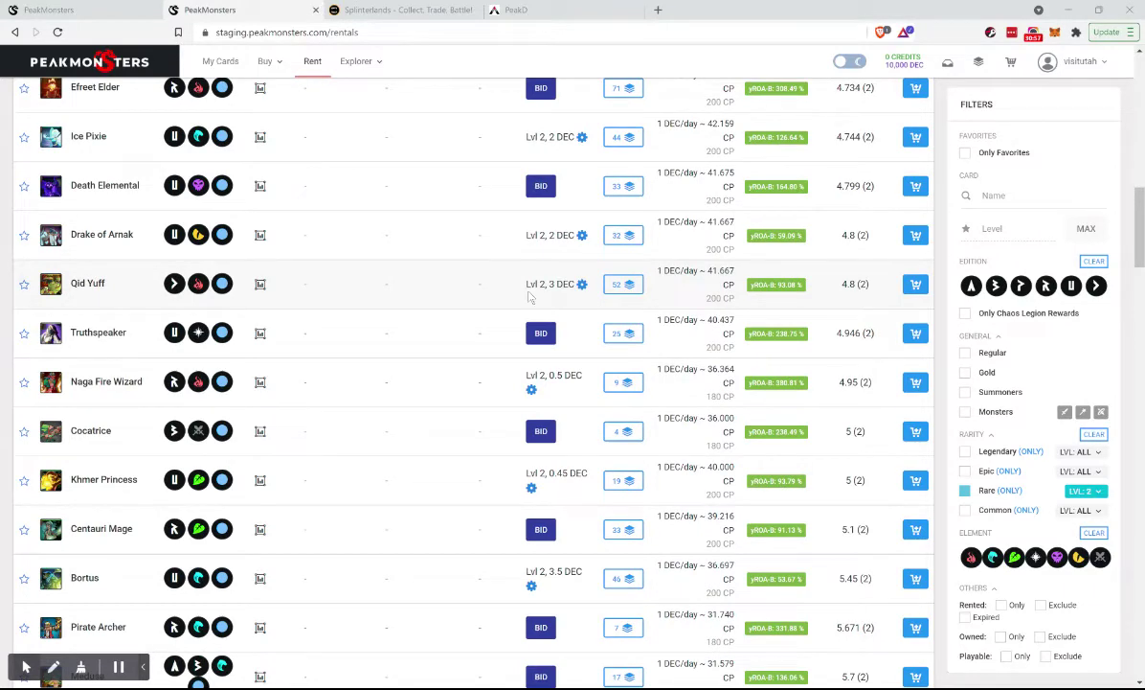
pyautogui.scroll(-2, 567, 357)
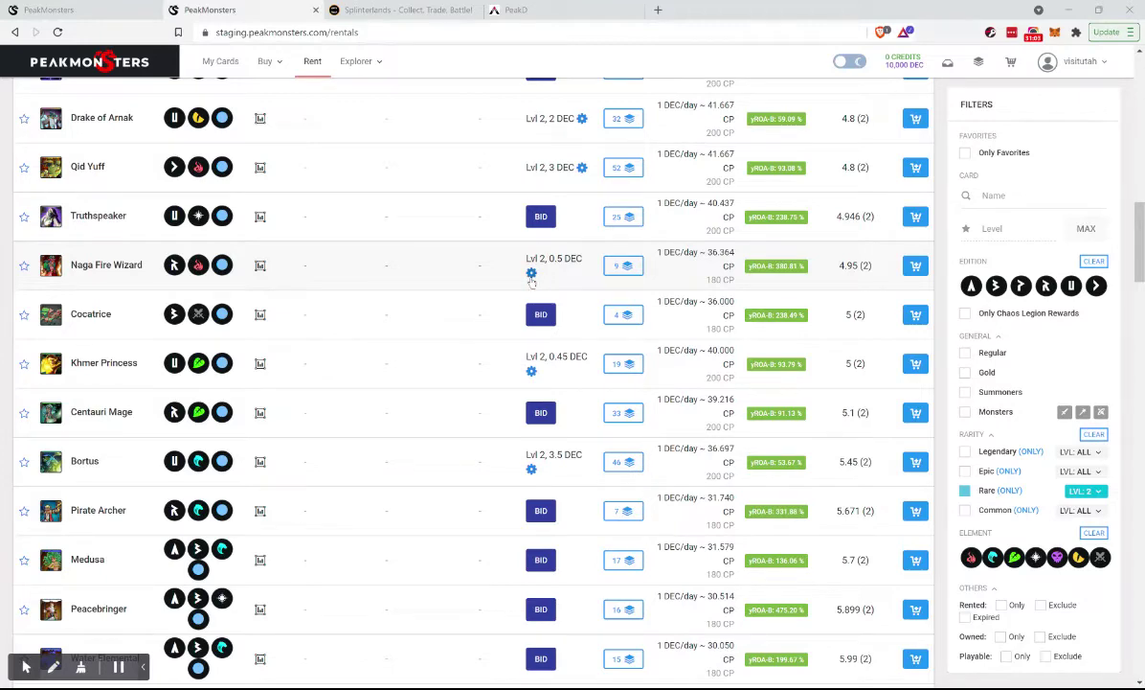
pyautogui.click(531, 274)
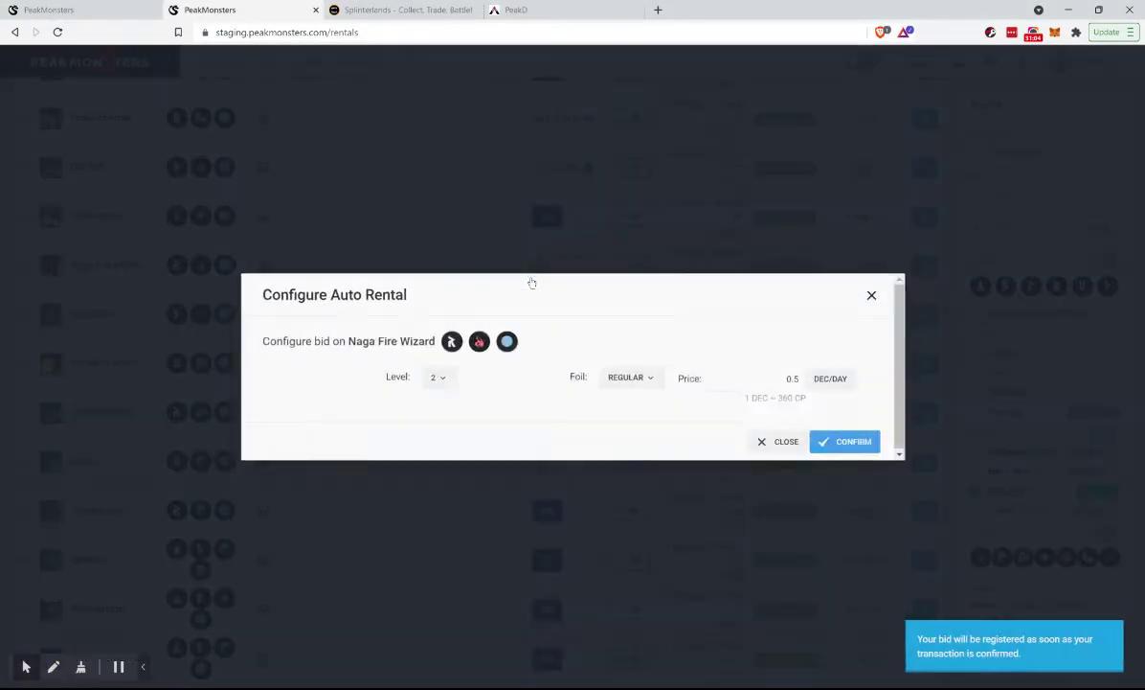
pyautogui.click(447, 380)
pyautogui.click(449, 412)
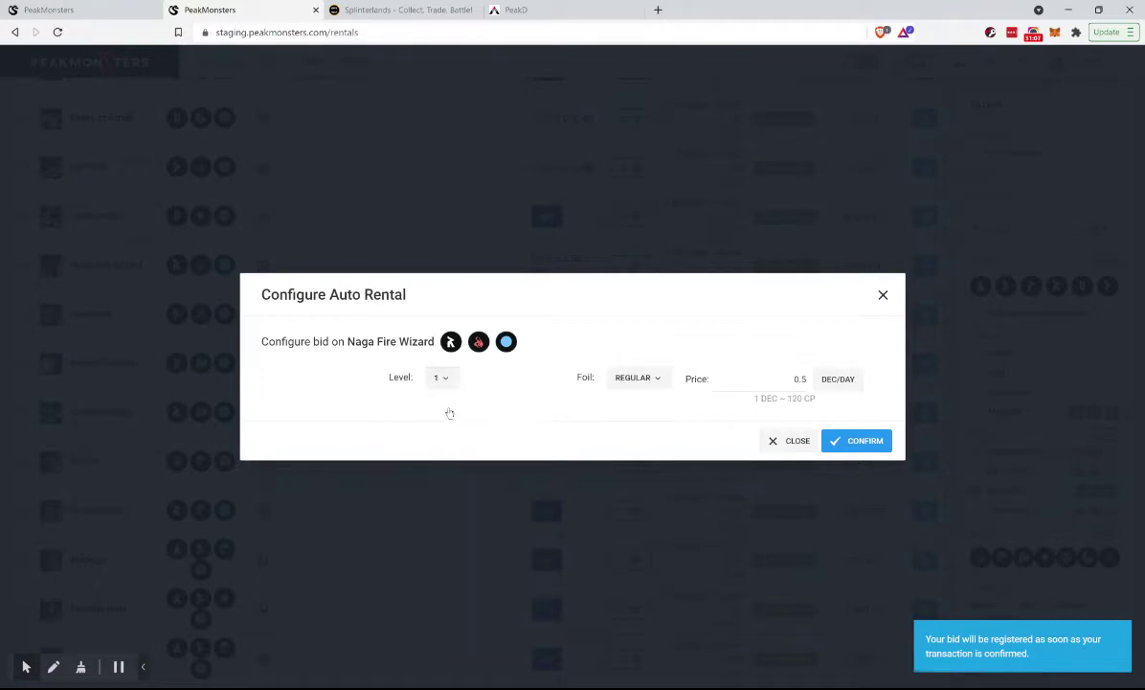
pyautogui.click(857, 440)
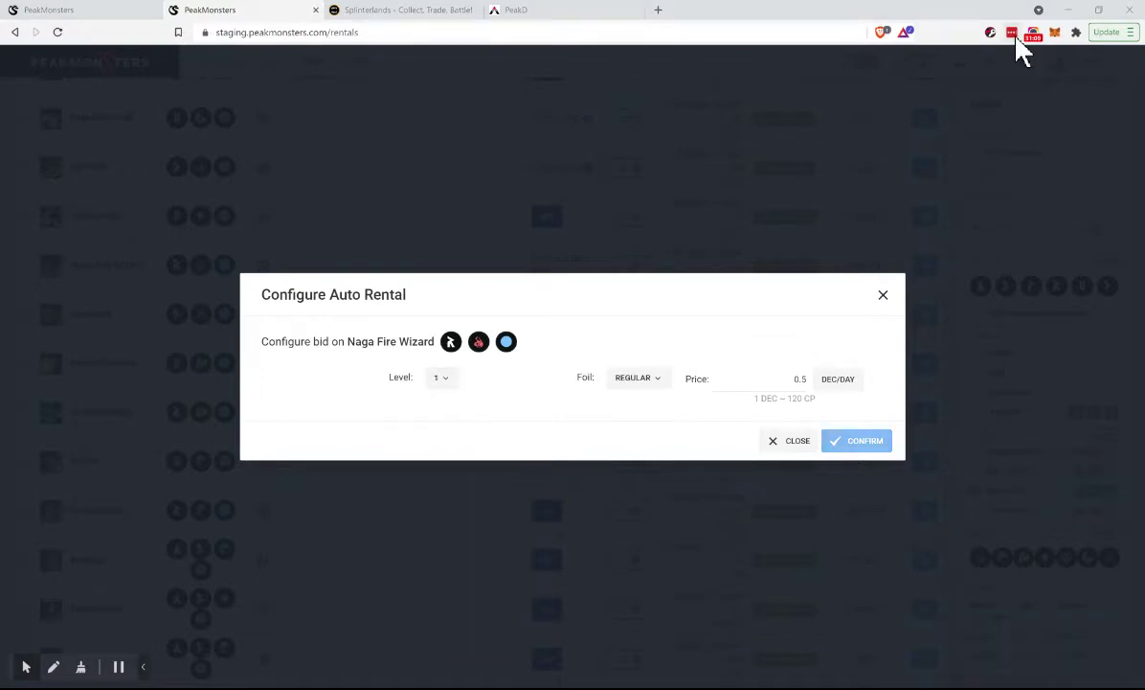
# Change the existing auto rental bid on Khmer Princess to level 1 and submit it
pyautogui.scroll(-1, 760, 166)
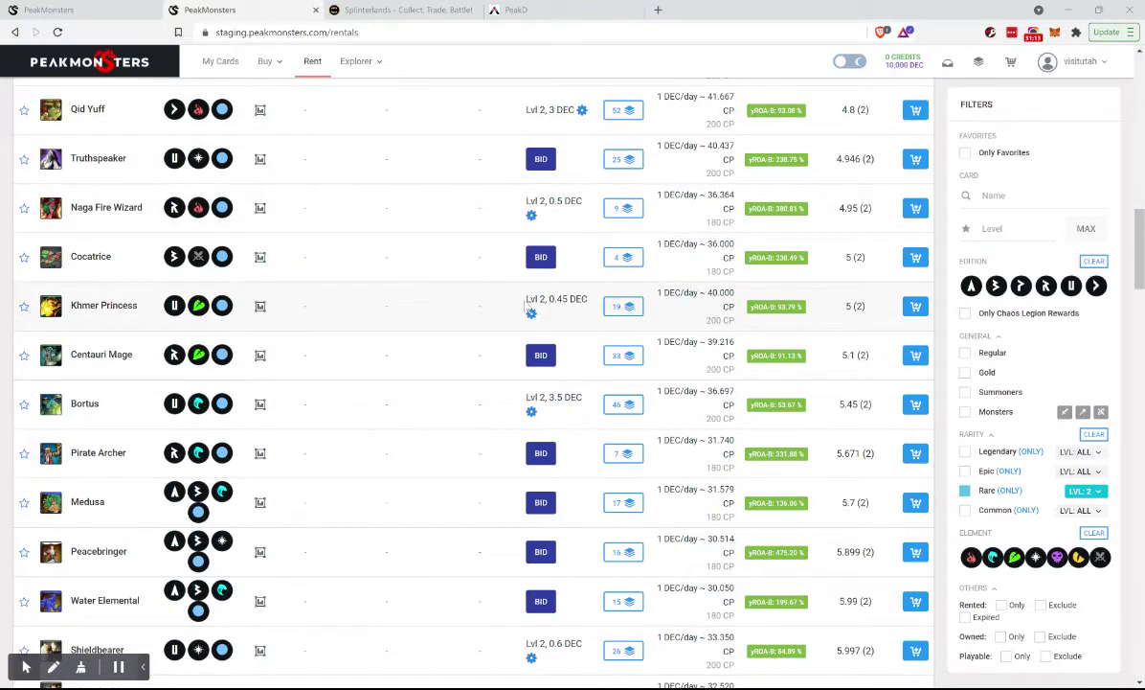
pyautogui.click(533, 314)
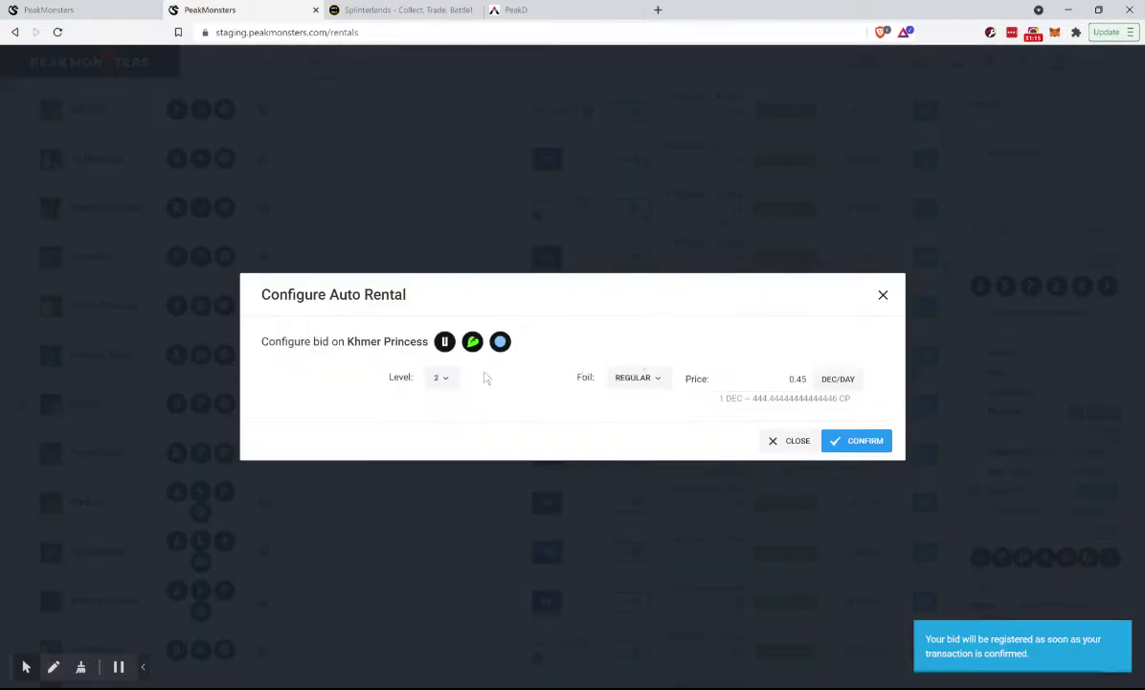
pyautogui.click(440, 377)
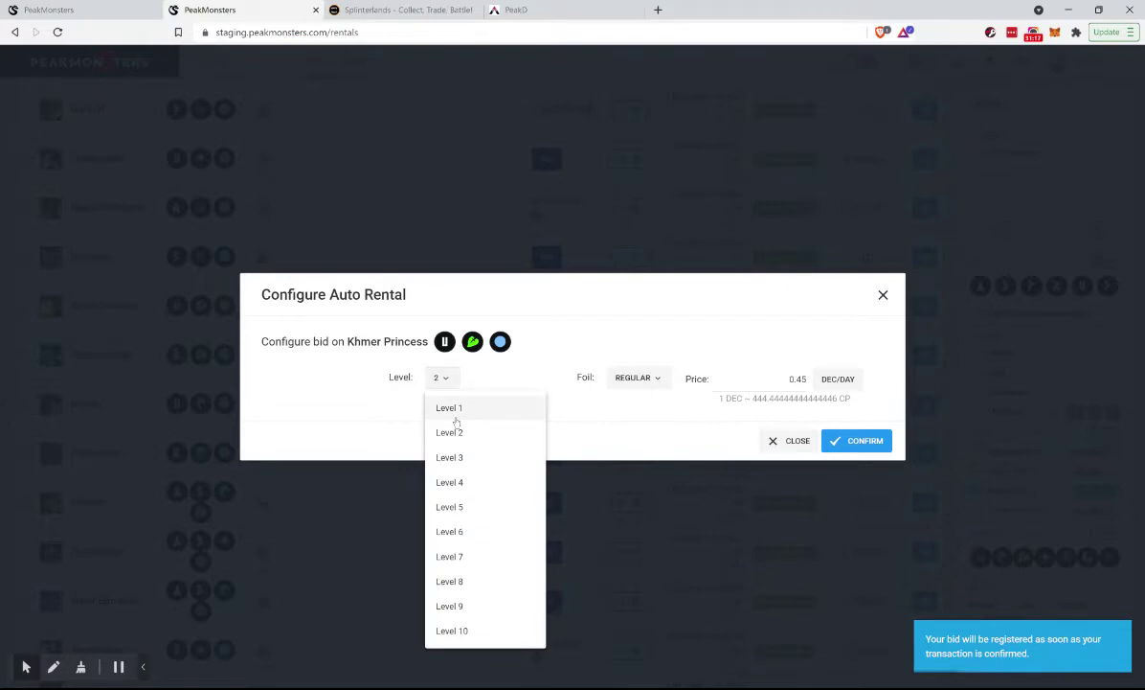
pyautogui.click(454, 406)
pyautogui.click(856, 440)
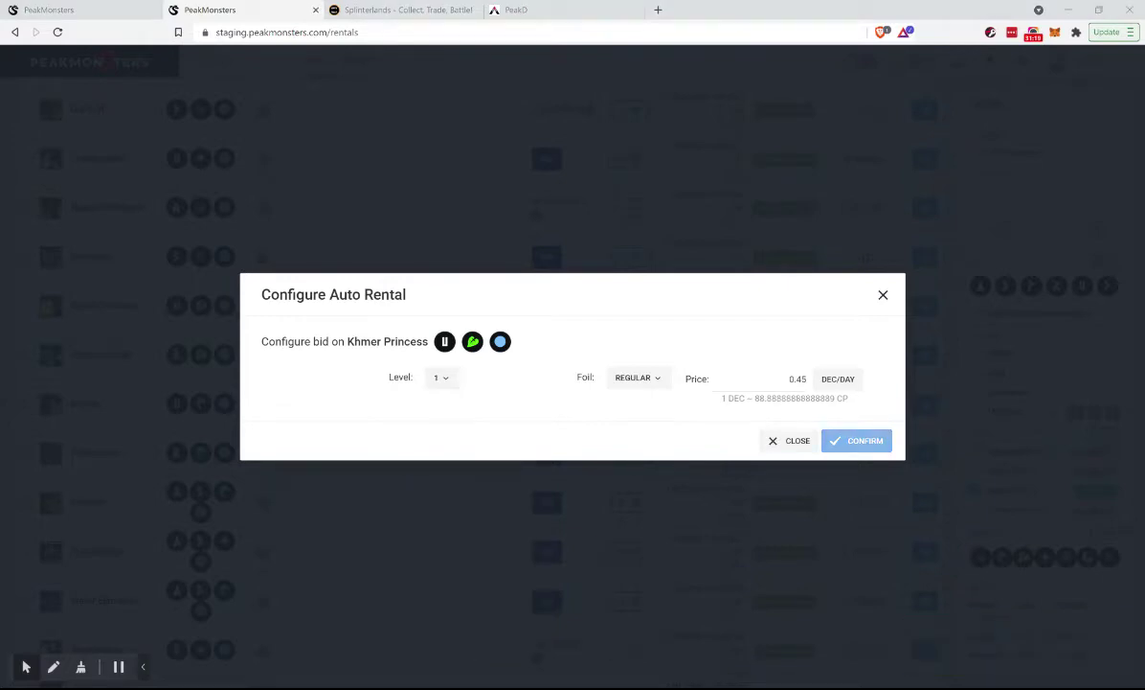
# Change the existing auto rental bid on Shieldbearer to level 1 and submit it
pyautogui.scroll(-4, 125, 436)
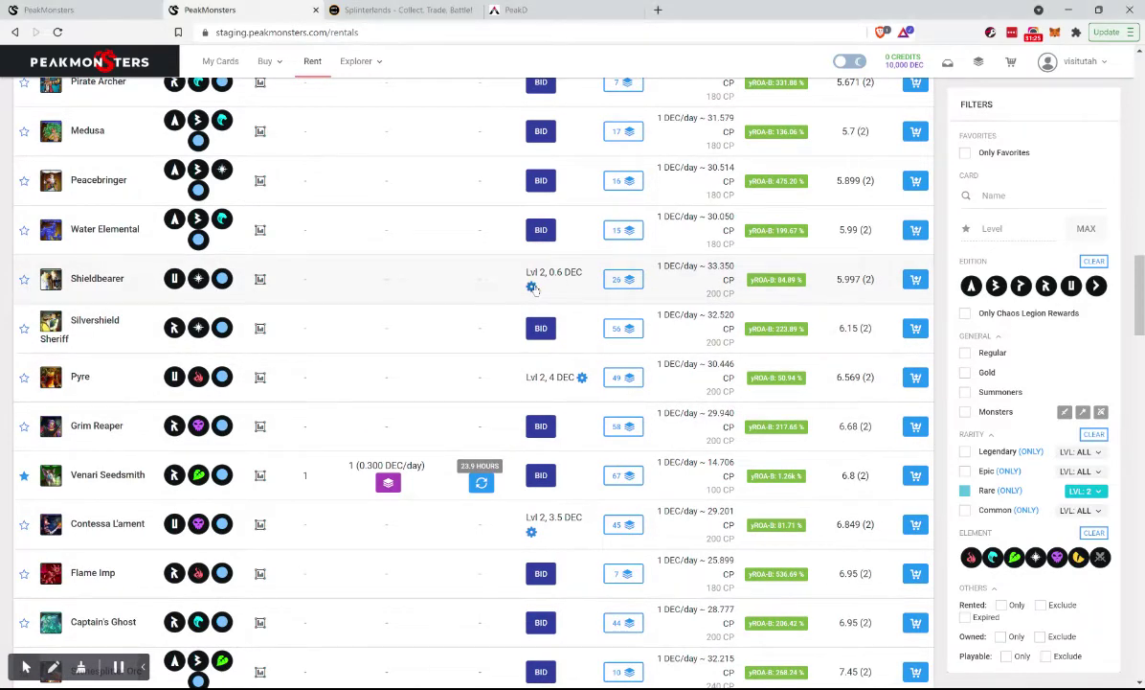
pyautogui.click(532, 286)
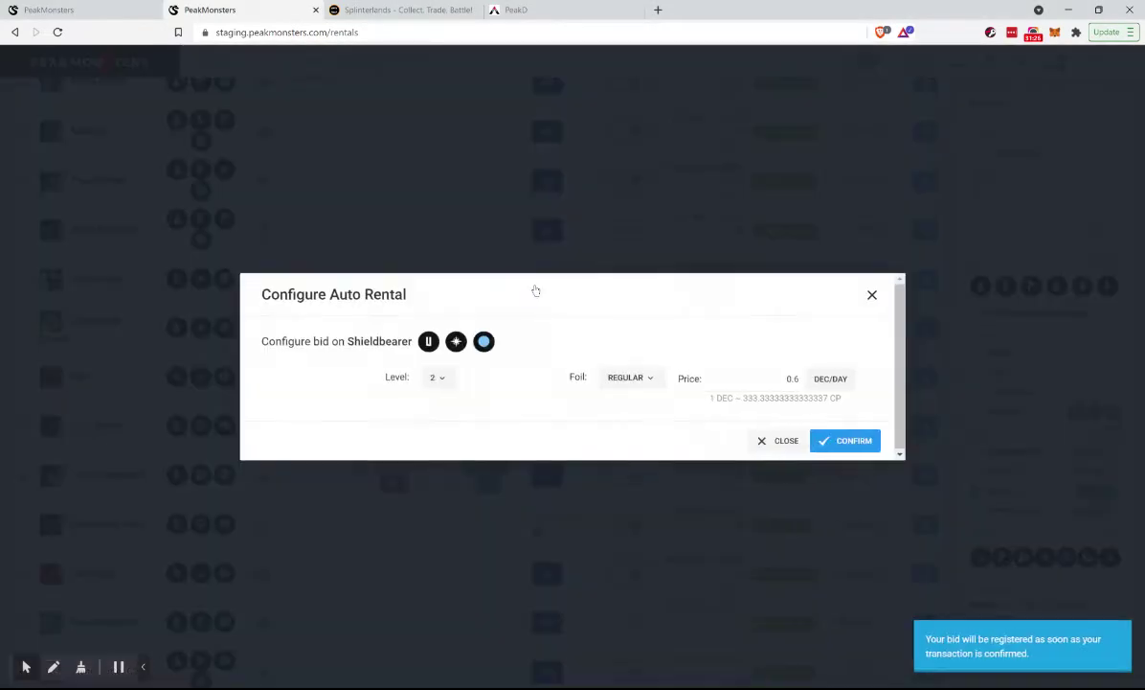
pyautogui.click(446, 379)
pyautogui.click(466, 409)
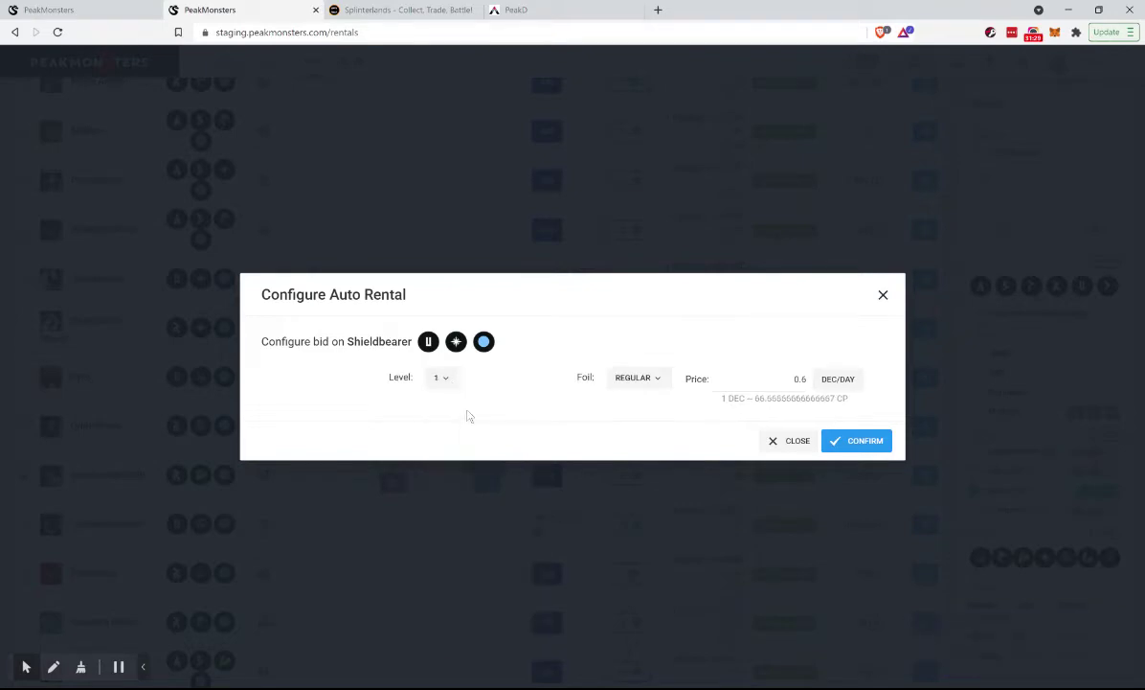
pyautogui.press('Escape')
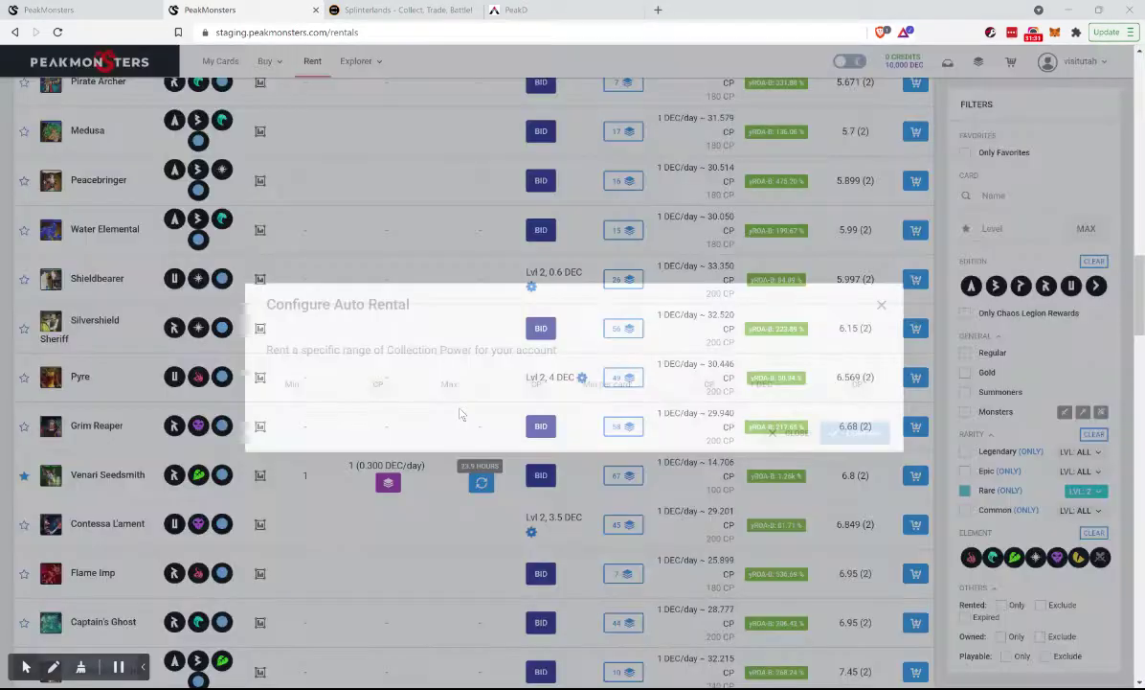
# Find Haunted Spirit among the level 2 rare cards and check its stats and abilities by level
pyautogui.scroll(-2, 101, 517)
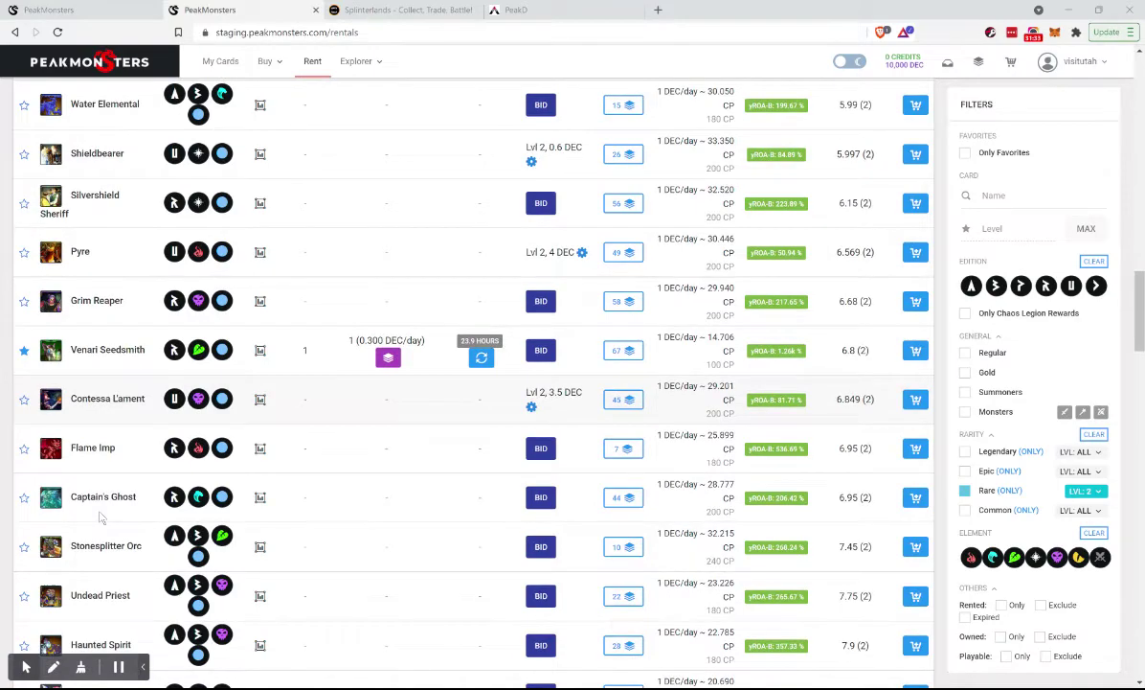
pyautogui.scroll(-2, 550, 331)
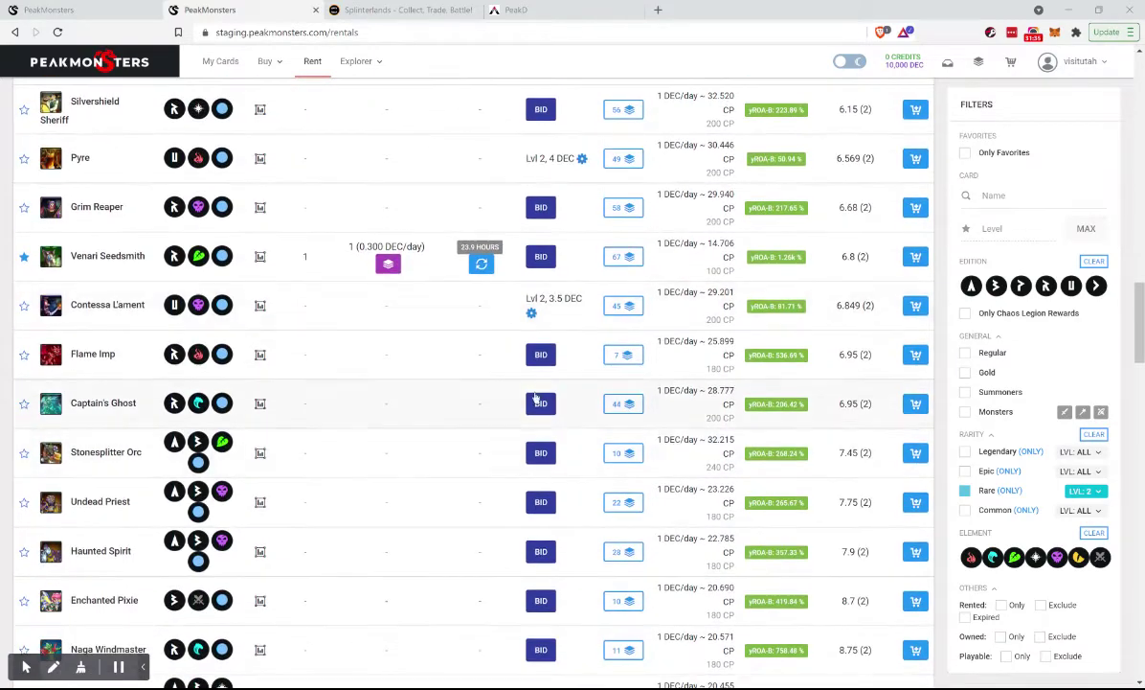
pyautogui.scroll(-2, 508, 402)
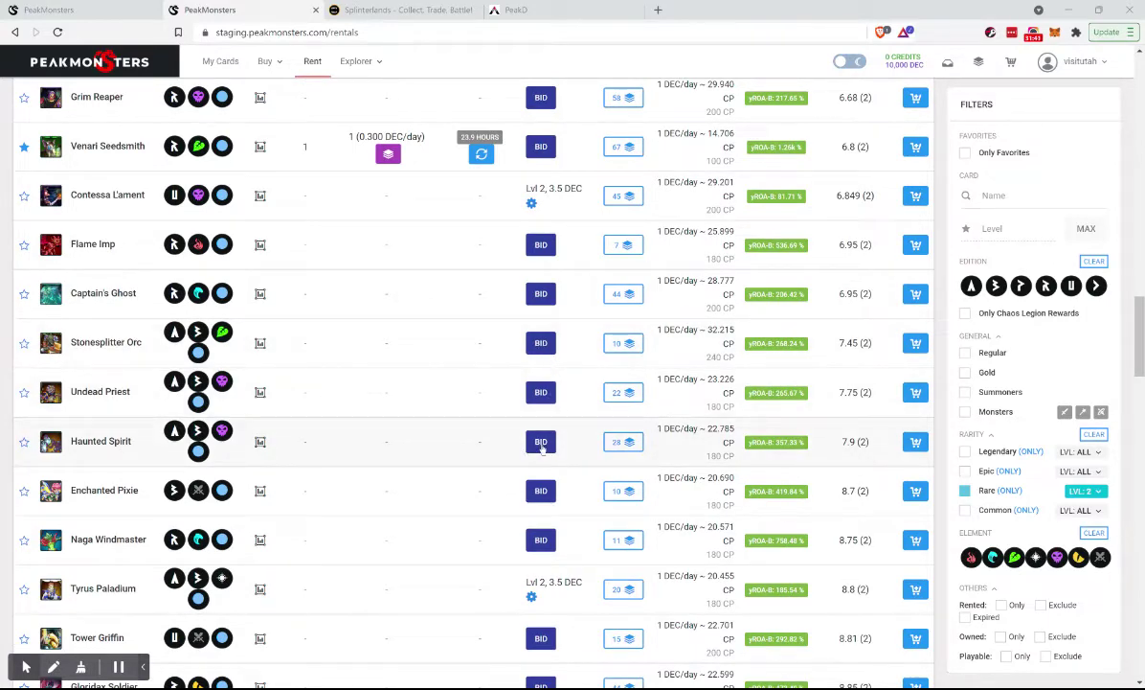
pyautogui.click(259, 442)
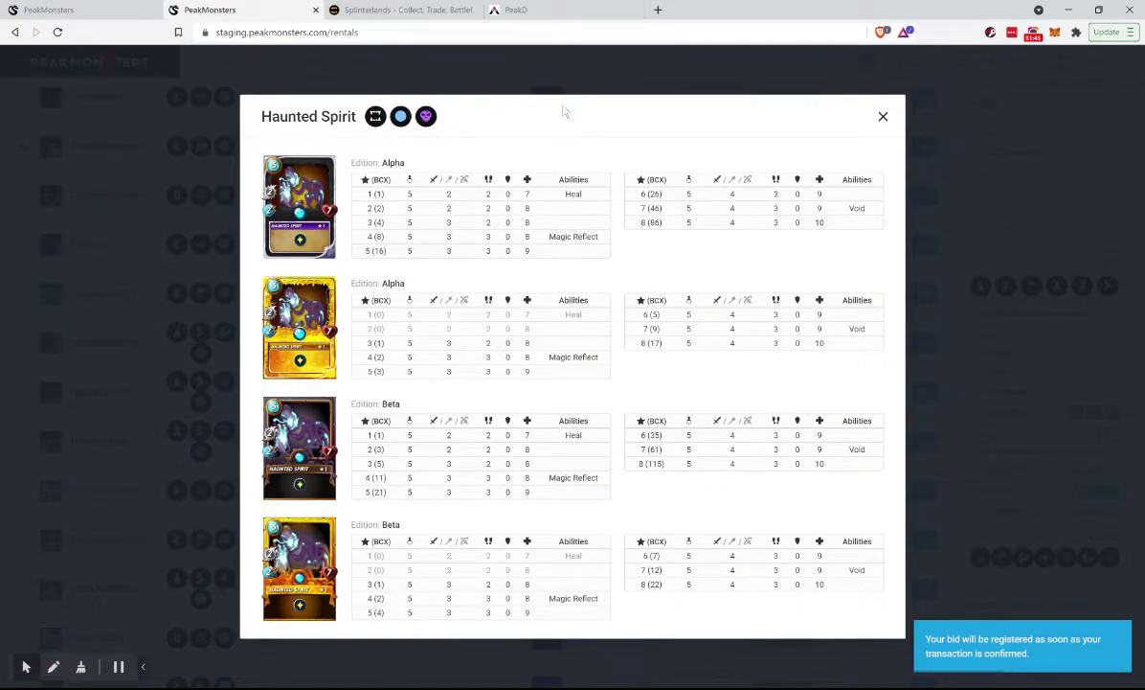
pyautogui.click(519, 88)
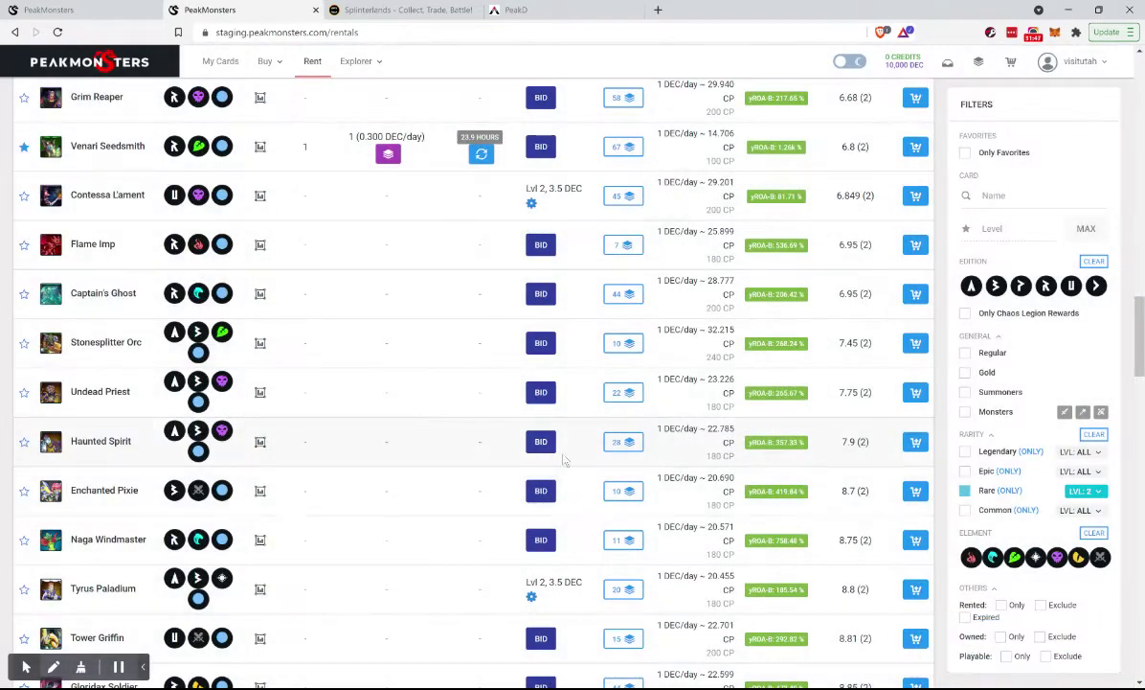
# Place an auto rental bid on Haunted Spirit for level 2, regular foil, at 1.5 DEC/day
pyautogui.click(541, 446)
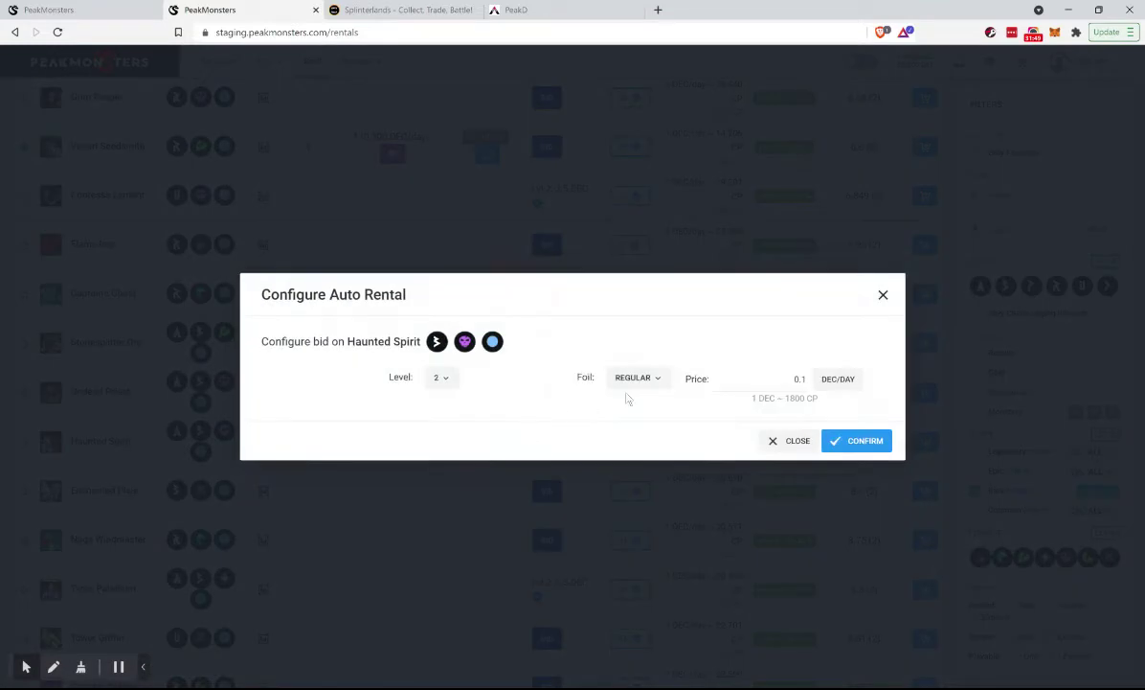
pyautogui.click(751, 378)
pyautogui.write('2')
pyautogui.press('BackSpace')
pyautogui.write('1.5')
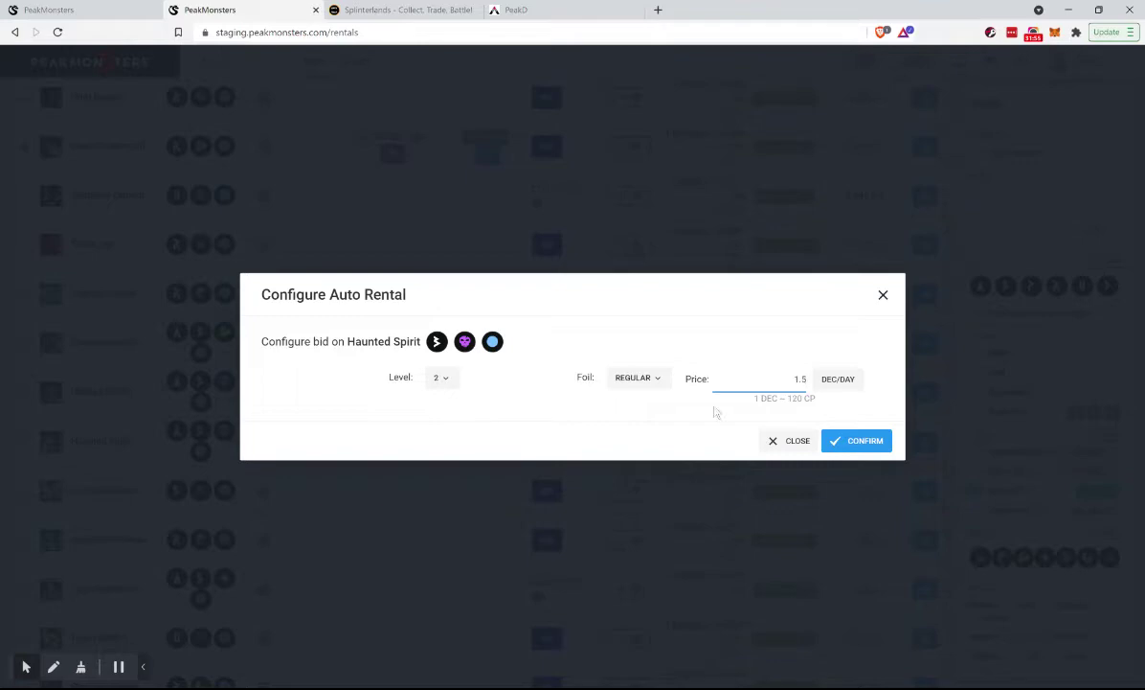
pyautogui.click(857, 446)
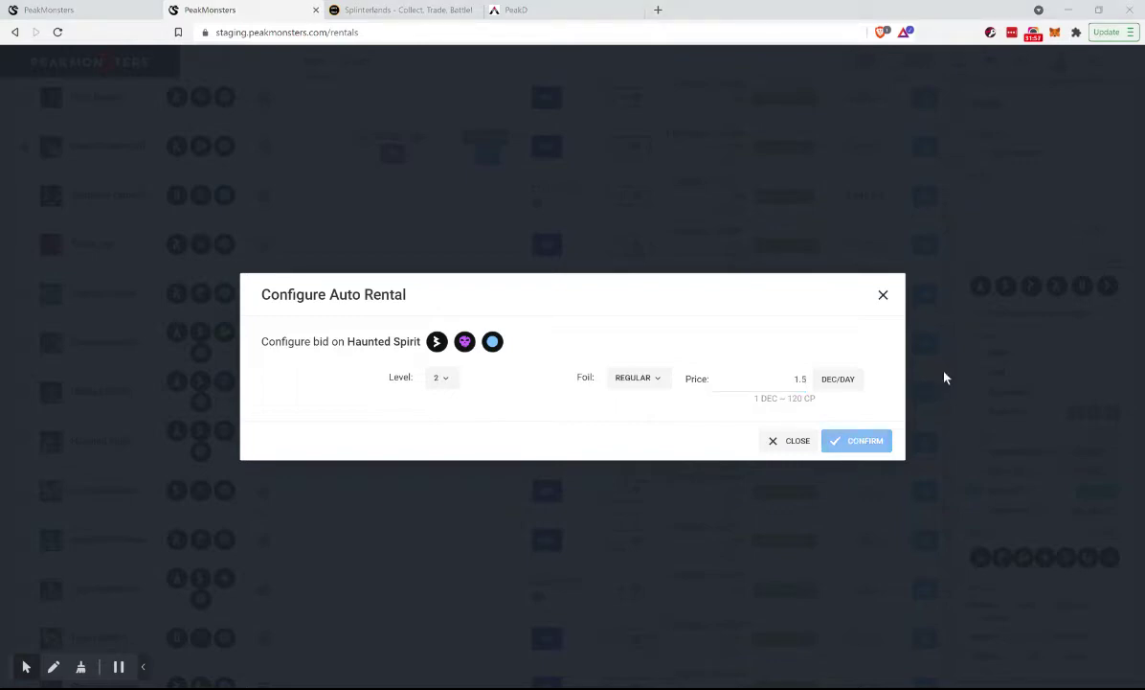
# Find Twisted Jester among the level 2 rare cards and check its stats and abilities by level
pyautogui.scroll(-2, 372, 588)
pyautogui.scroll(-2, 372, 588)
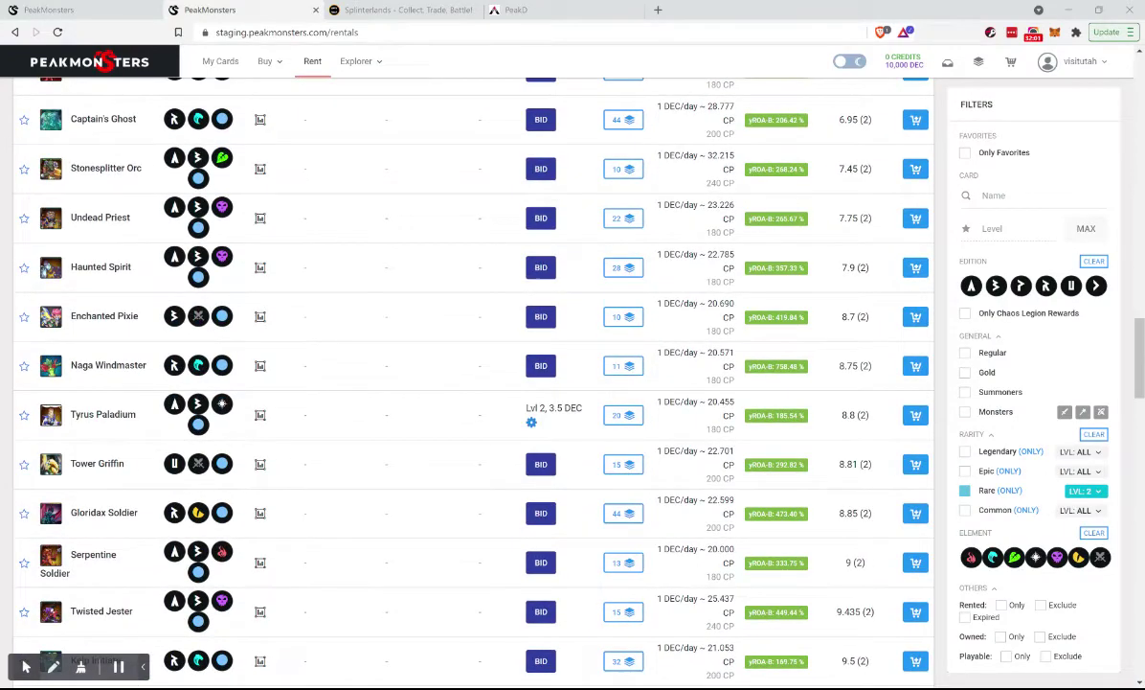
pyautogui.scroll(-3, 447, 469)
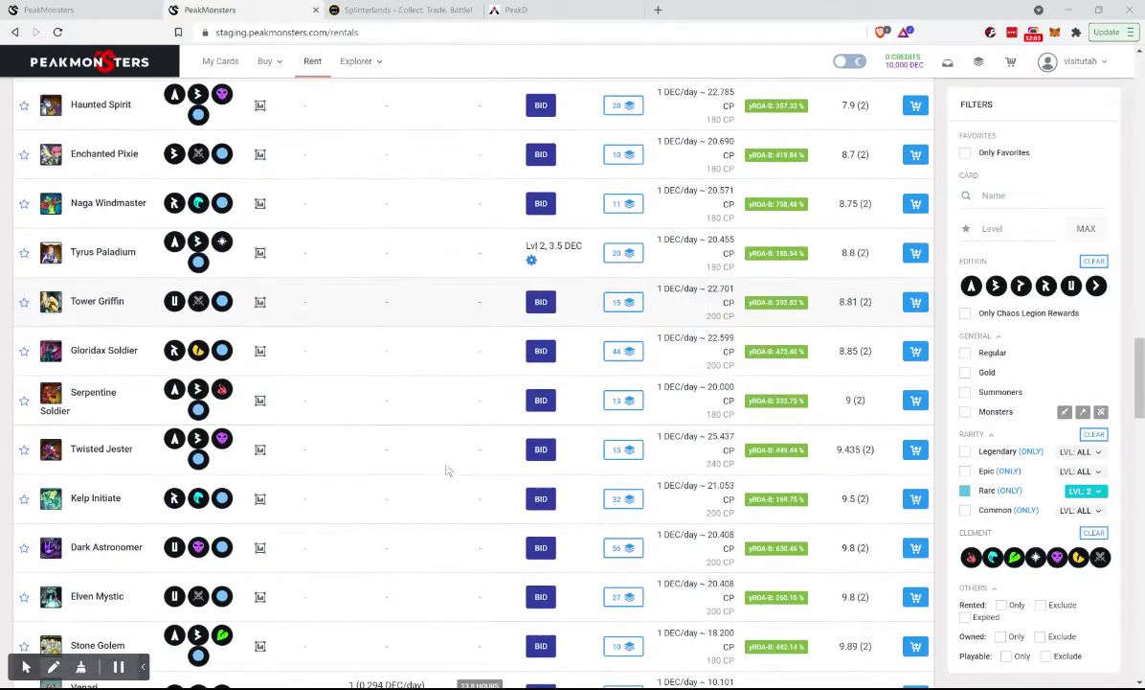
pyautogui.click(259, 451)
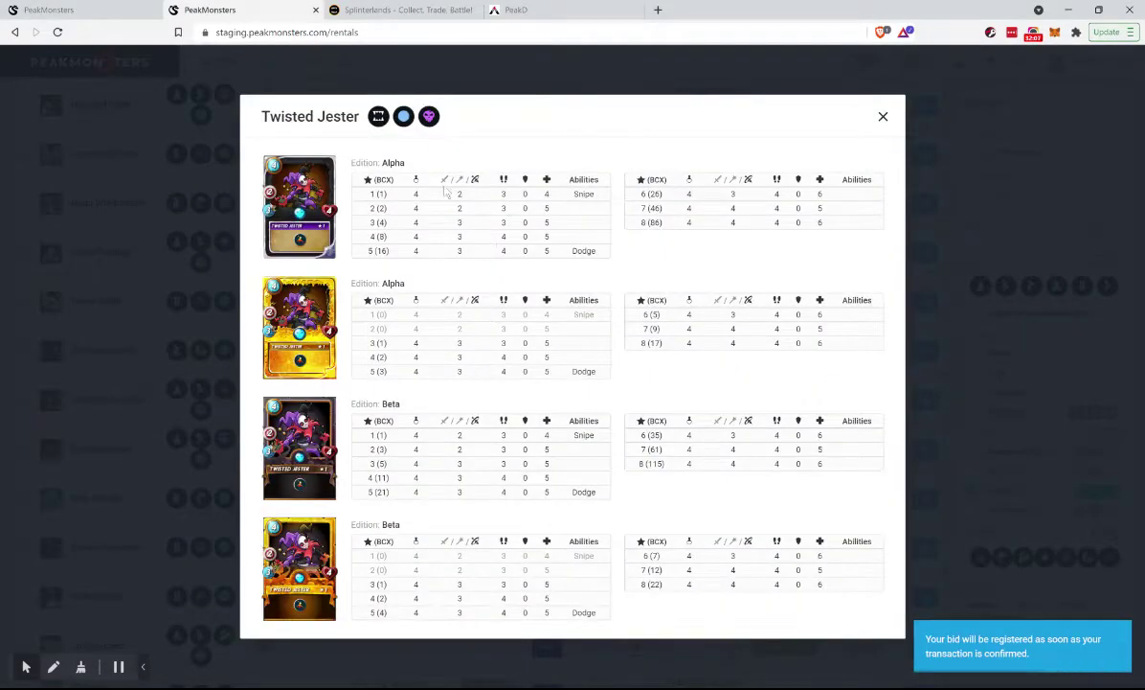
pyautogui.click(188, 247)
# Switch to the Splinterlands collection, look through the playable rare cards, and return to the PeakMonsters Renter's Board
pyautogui.click(402, 11)
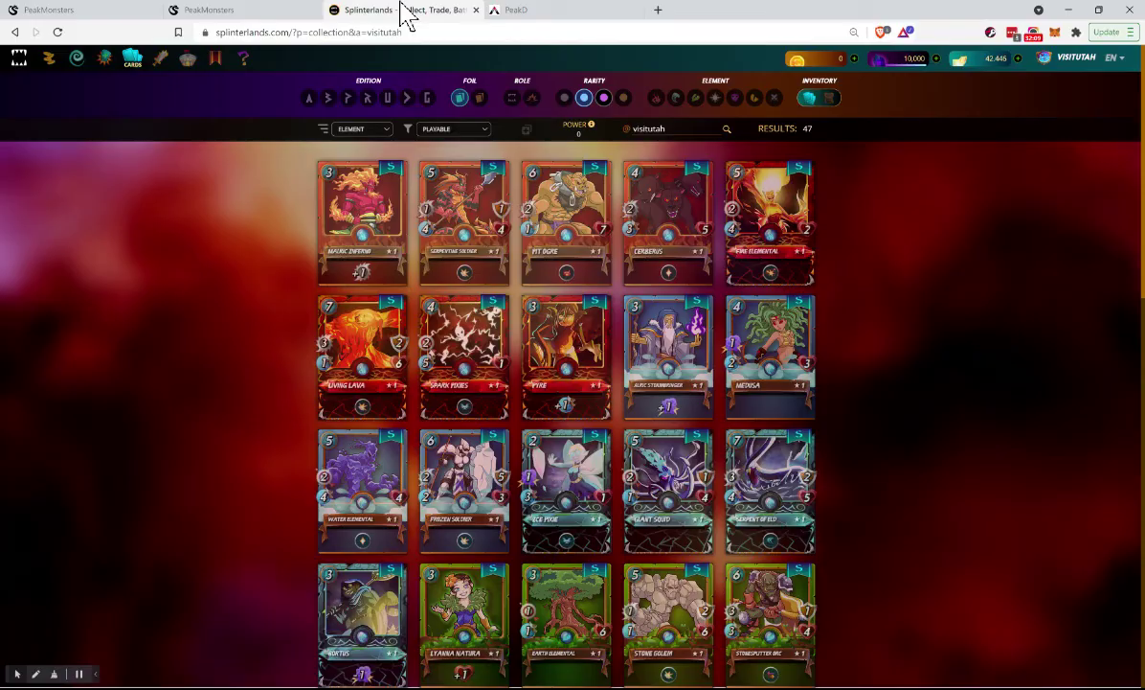
pyautogui.scroll(-8, 446, 393)
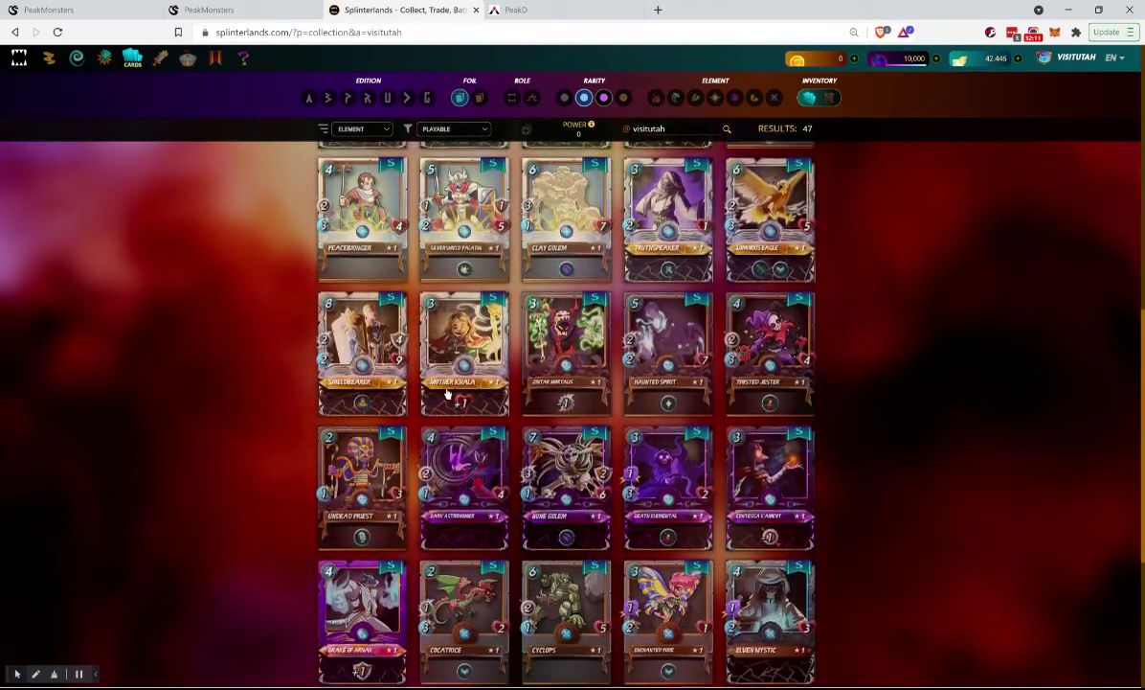
pyautogui.scroll(-1, 431, 498)
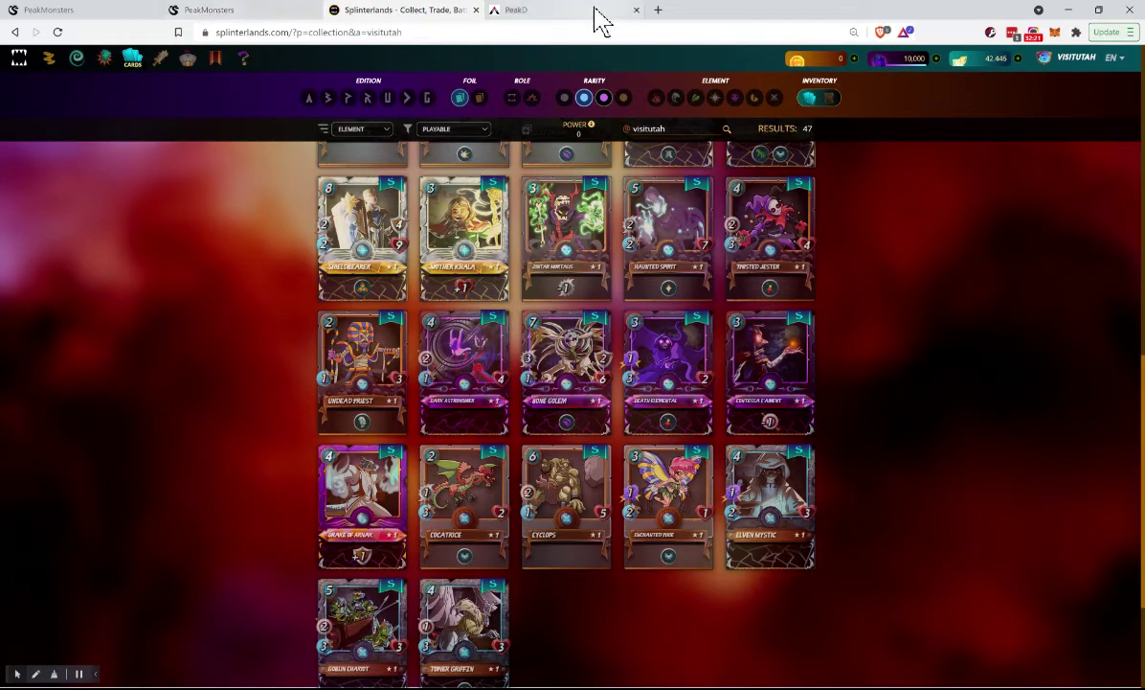
pyautogui.click(226, 11)
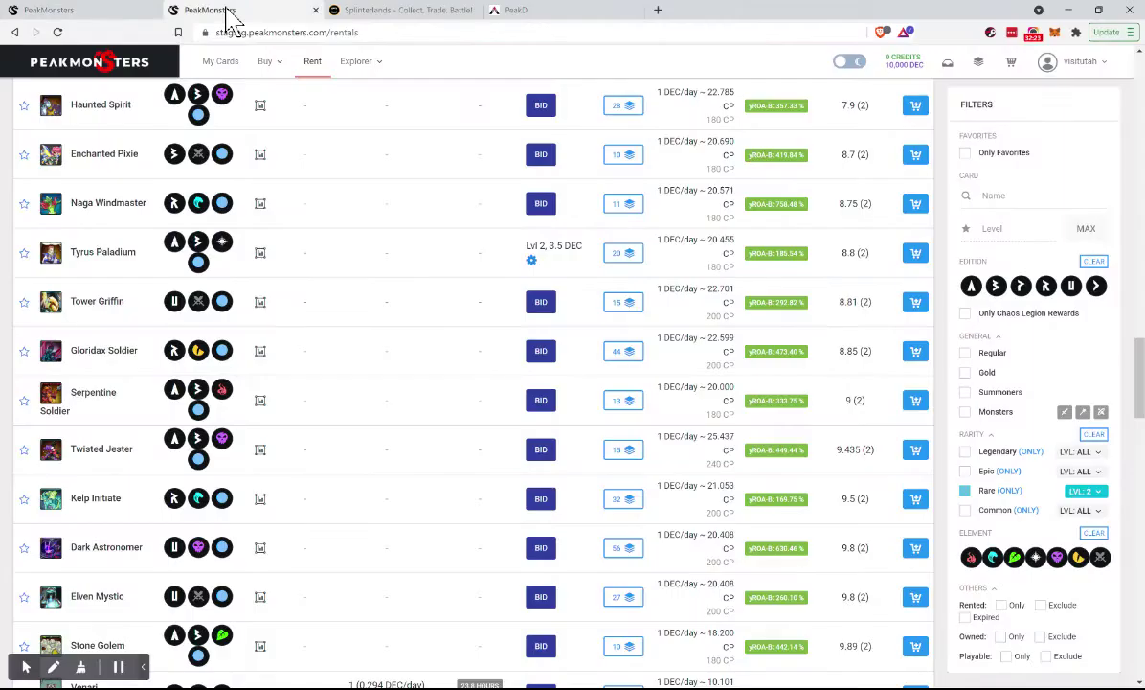
# Find Javelin Thrower further along the level 2 rare cards and check its stats and abilities by level
pyautogui.scroll(-2, 290, 577)
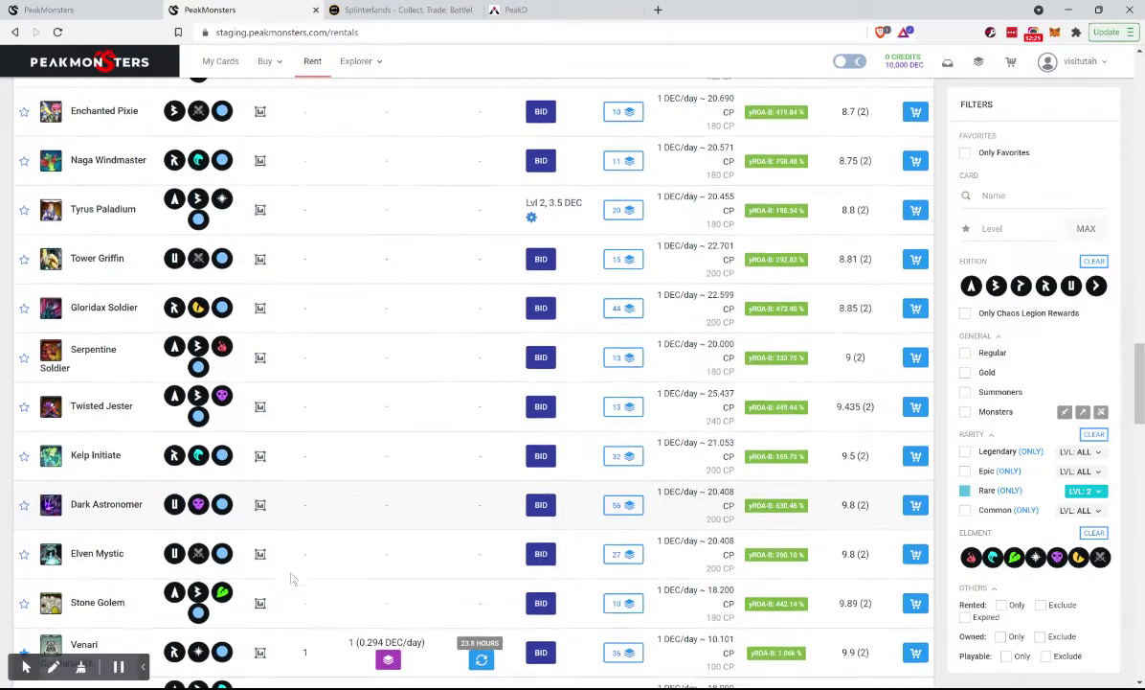
pyautogui.scroll(-2, 293, 579)
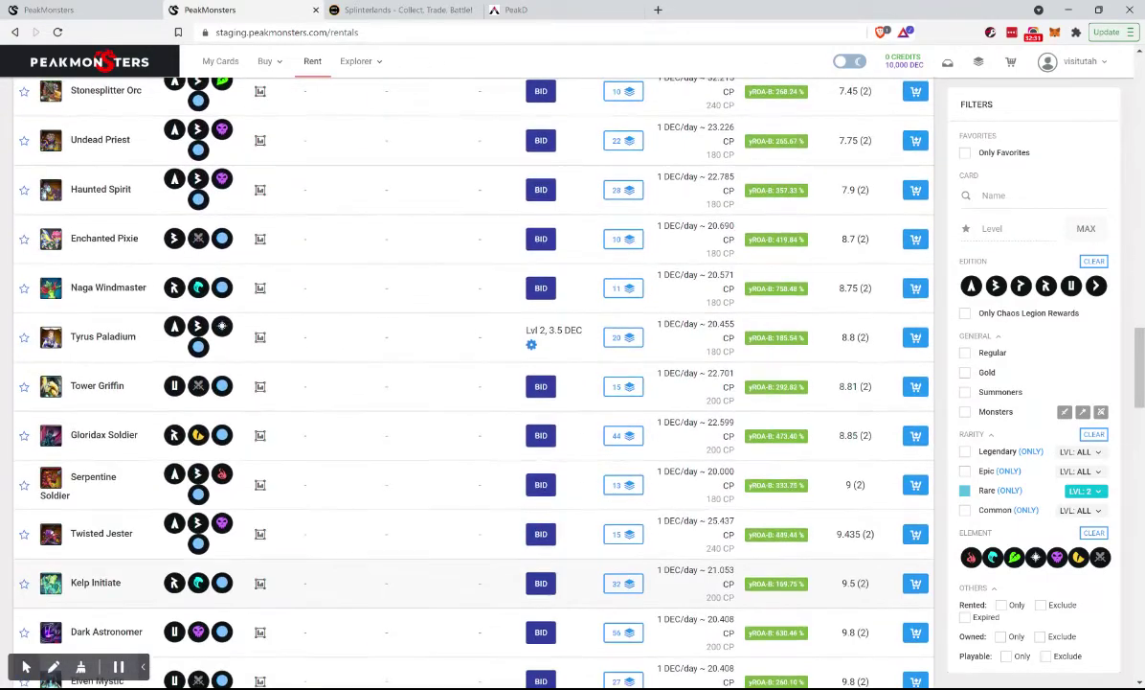
pyautogui.scroll(-3, 469, 374)
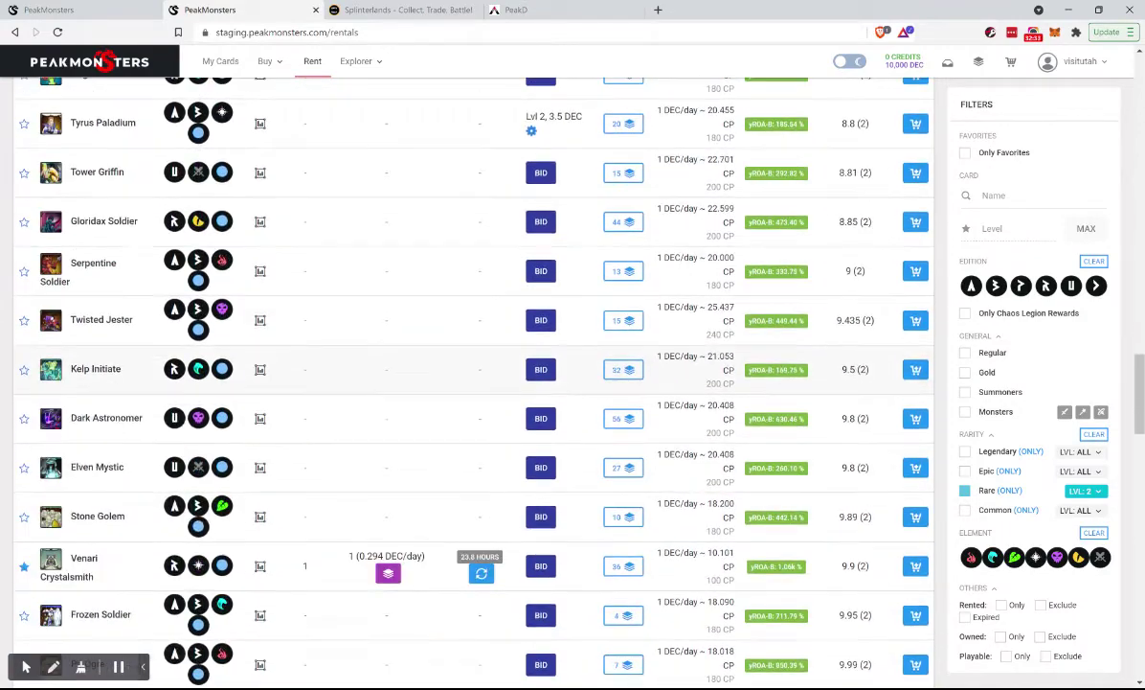
pyautogui.scroll(-4, 469, 373)
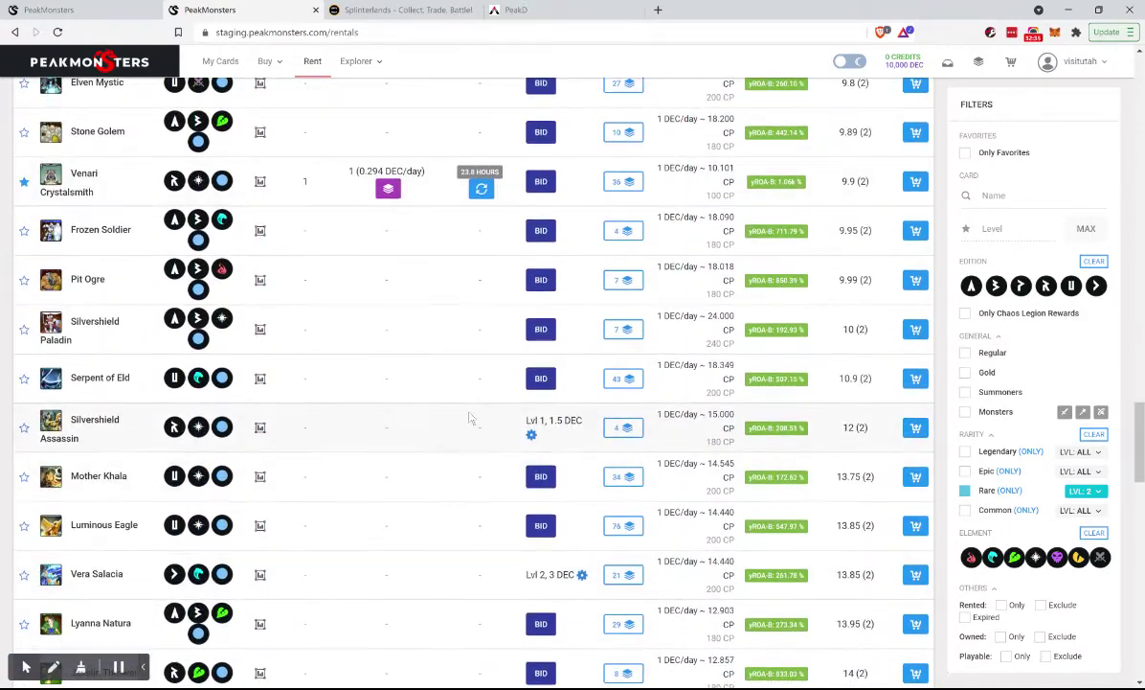
pyautogui.scroll(-2, 577, 434)
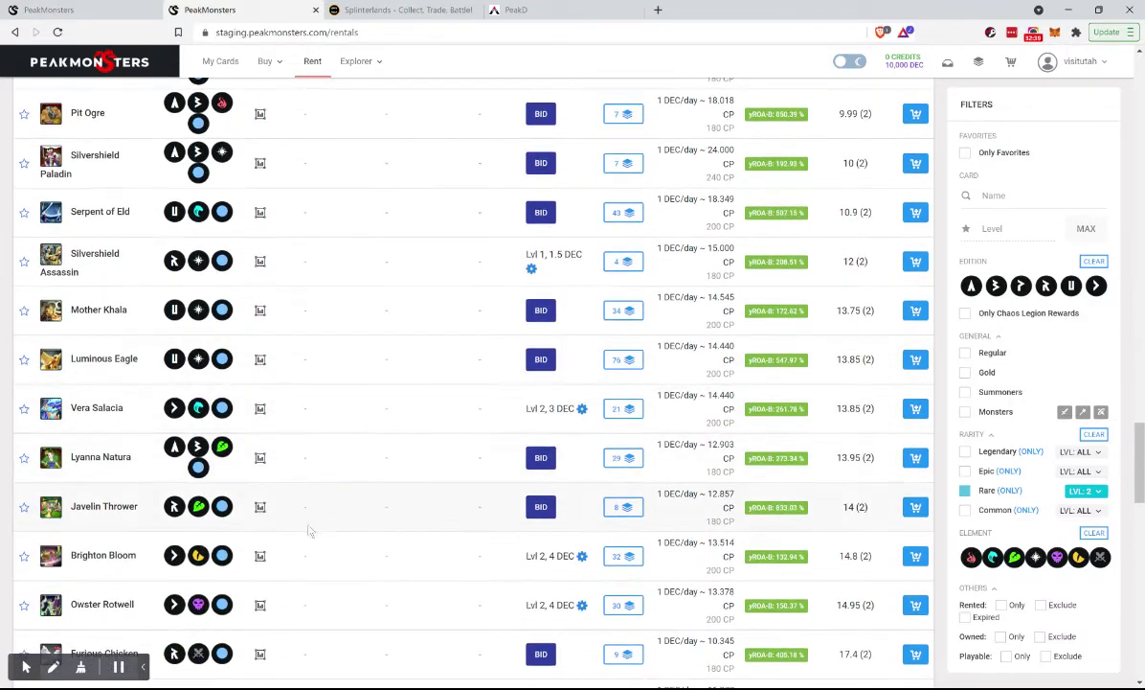
pyautogui.click(404, 12)
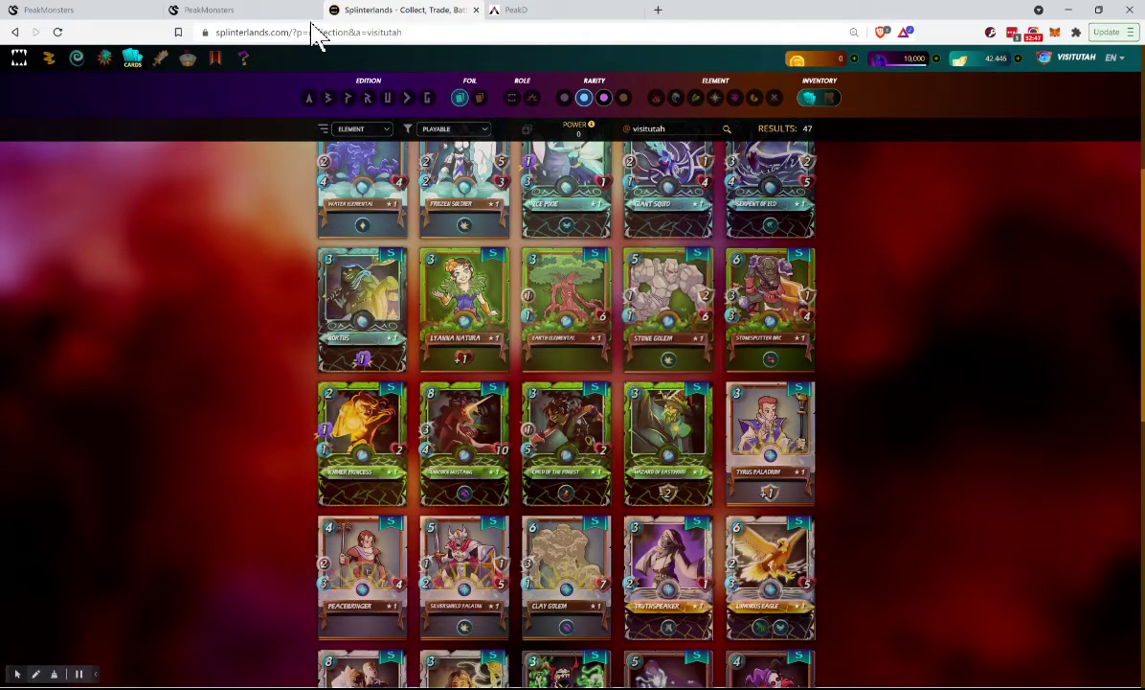
pyautogui.click(280, 13)
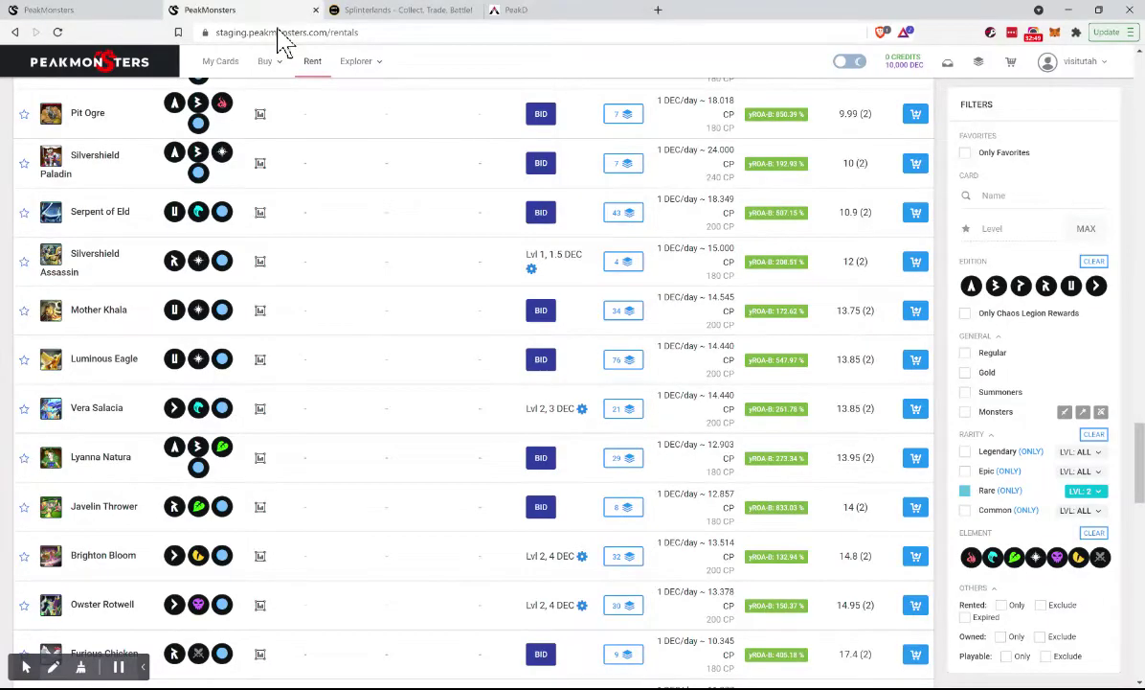
pyautogui.click(259, 507)
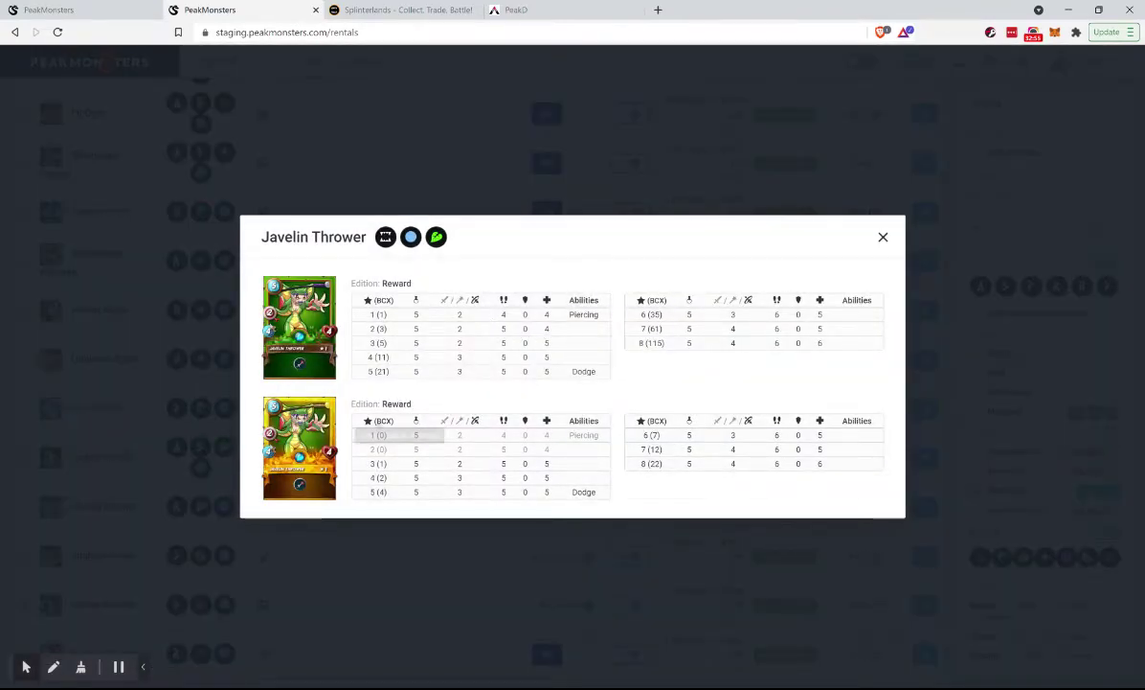
pyautogui.click(378, 610)
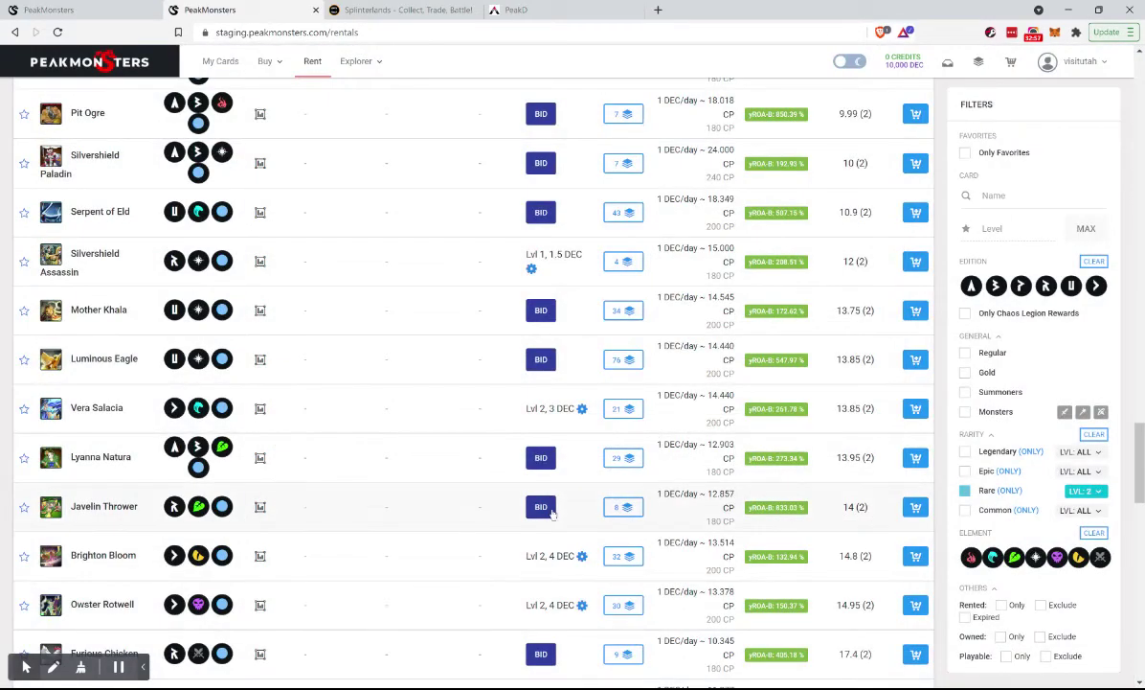
# Expand Javelin Thrower's available rental listings and compare the daily prices from level 8 to level 1
pyautogui.click(624, 507)
pyautogui.scroll(-10, 469, 383)
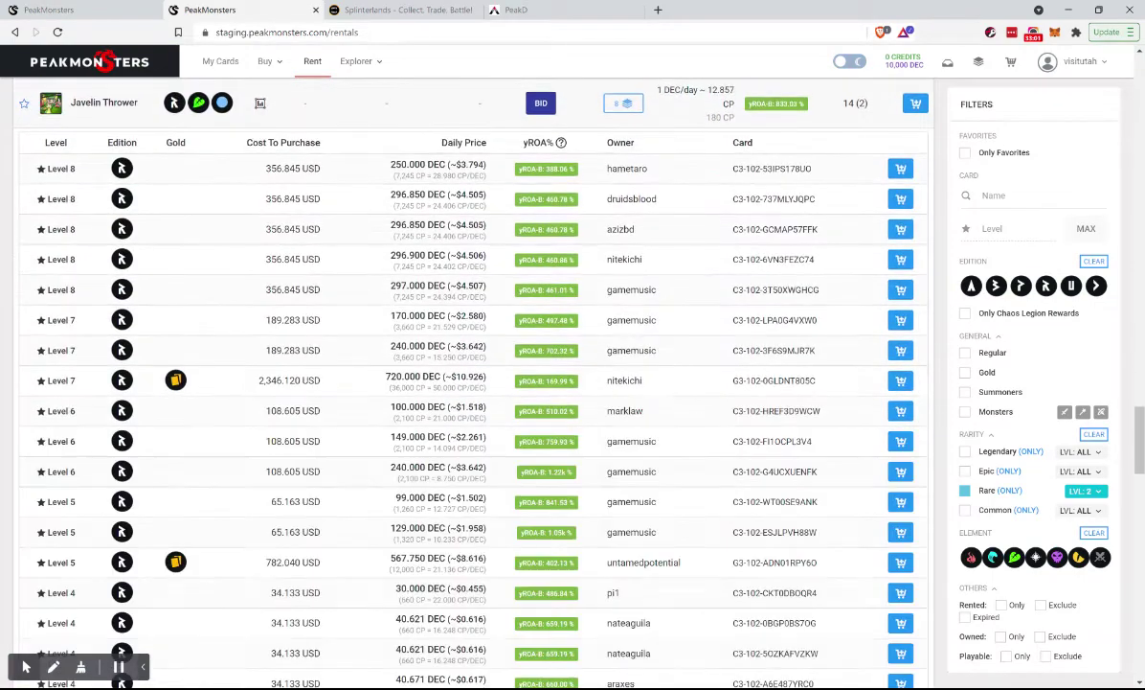
pyautogui.scroll(-5, 469, 383)
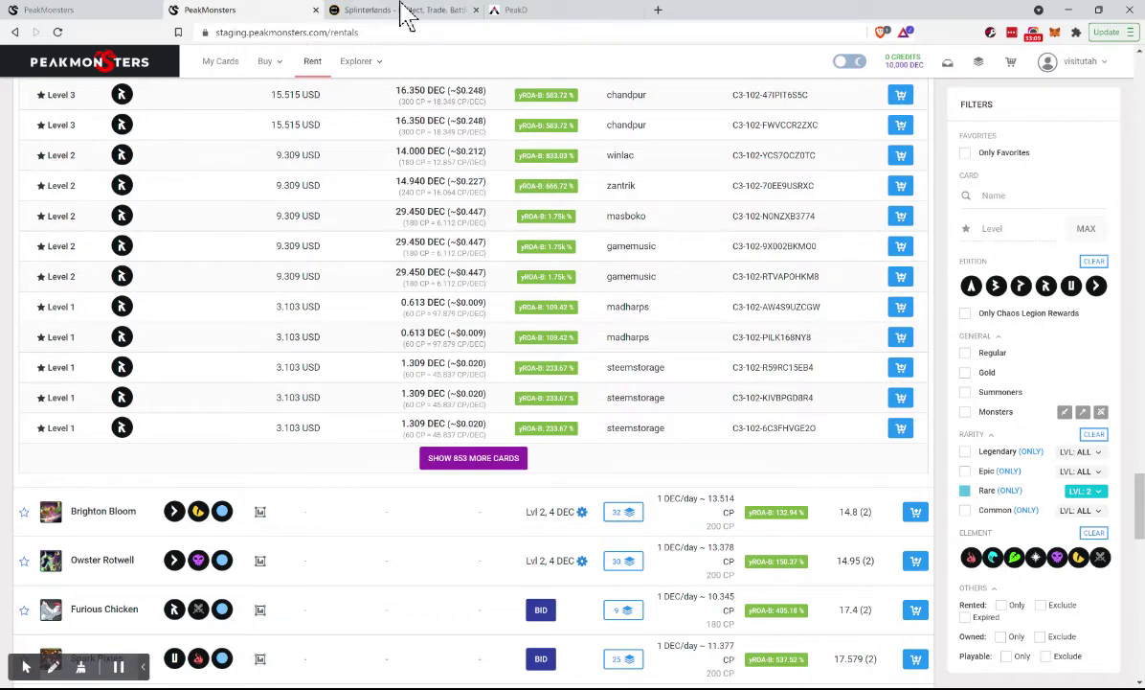
pyautogui.click(144, 16)
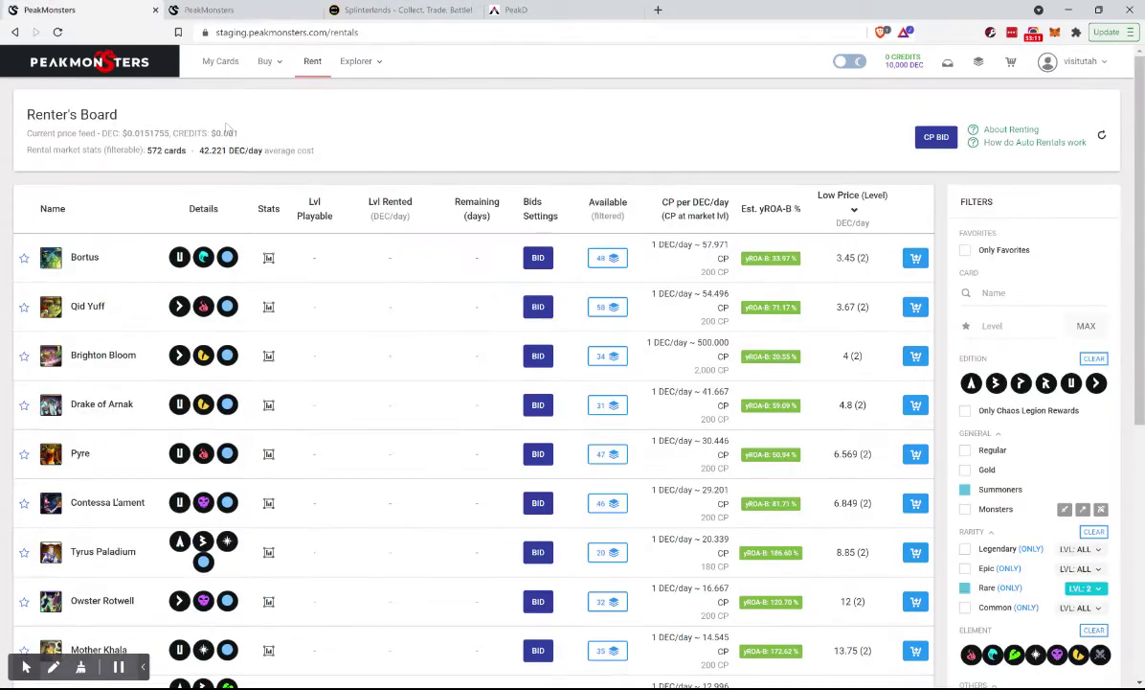
pyautogui.scroll(-2, 351, 395)
pyautogui.click(227, 14)
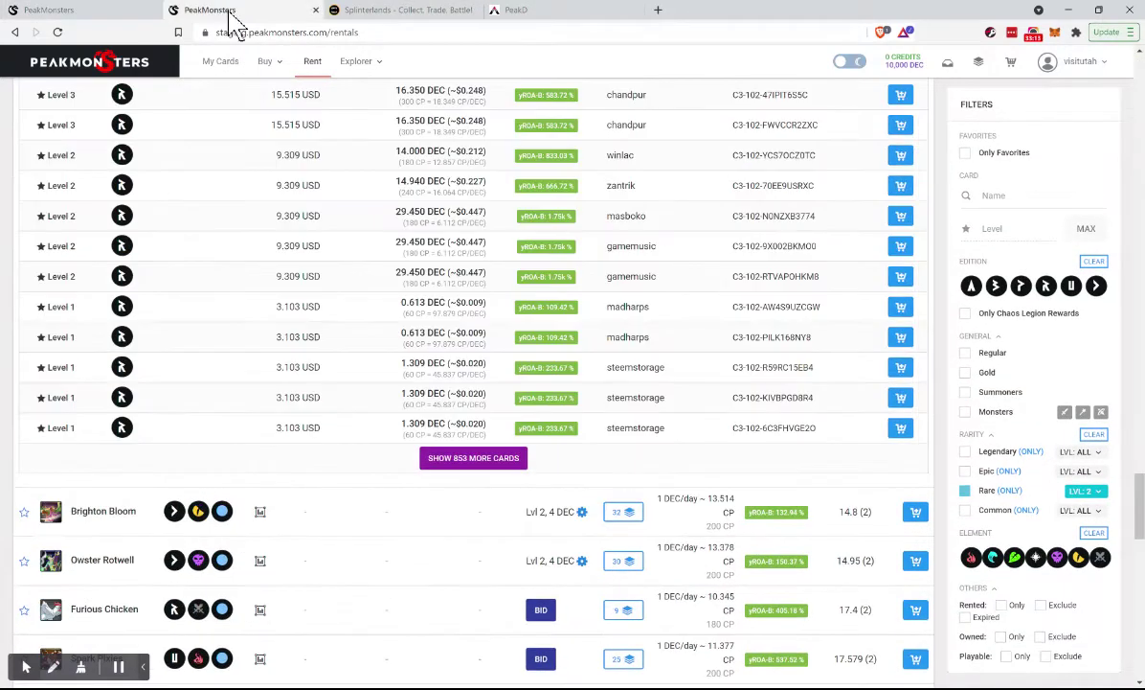
pyautogui.scroll(-5, 292, 522)
pyautogui.scroll(2, 295, 518)
pyautogui.scroll(1, 295, 519)
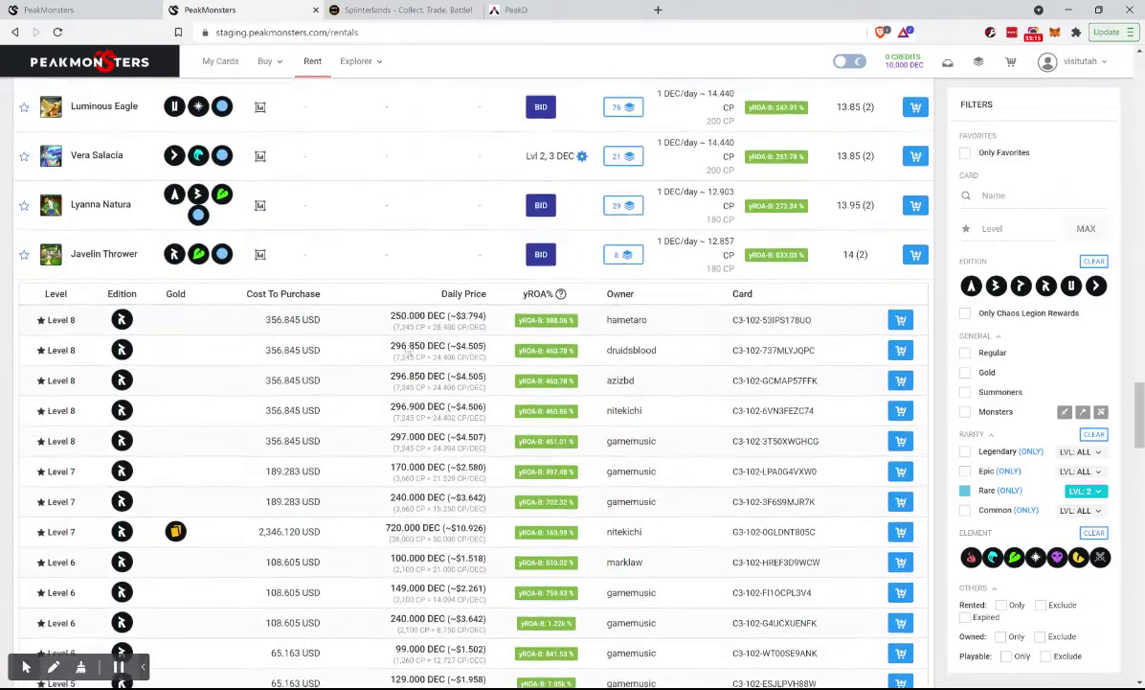
# Place an auto rental bid on Javelin Thrower for level 1, regular foil, at 0.5 DEC/day
pyautogui.click(539, 254)
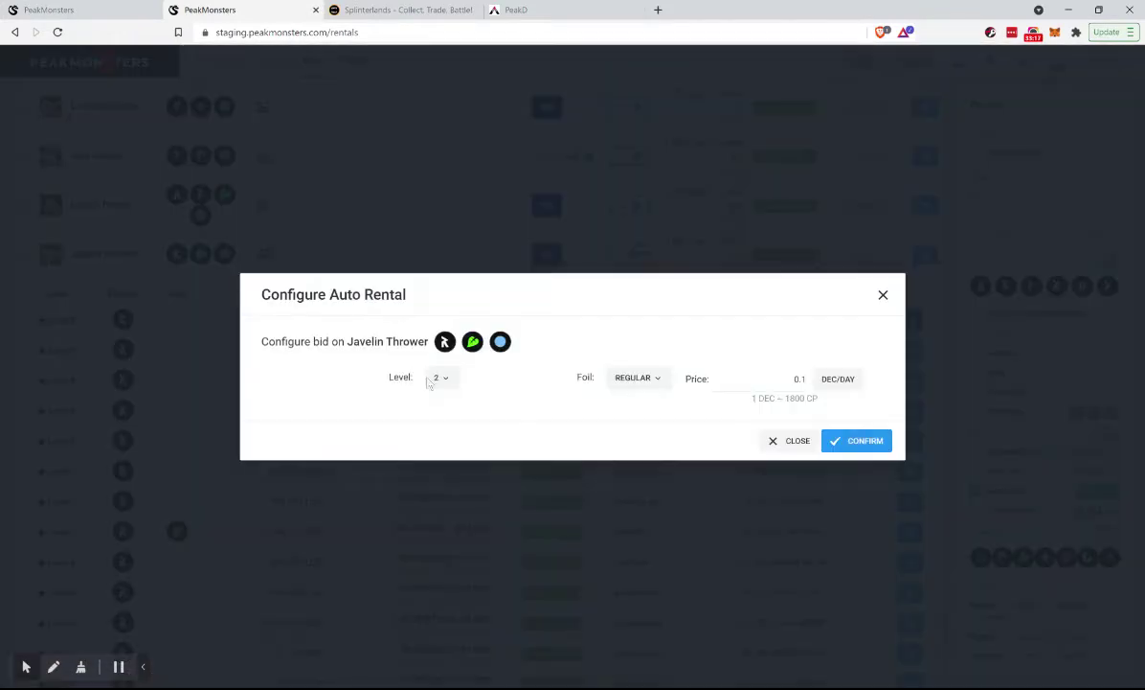
pyautogui.click(439, 377)
pyautogui.click(457, 410)
pyautogui.click(800, 379)
pyautogui.press('BackSpace')
pyautogui.write('.5')
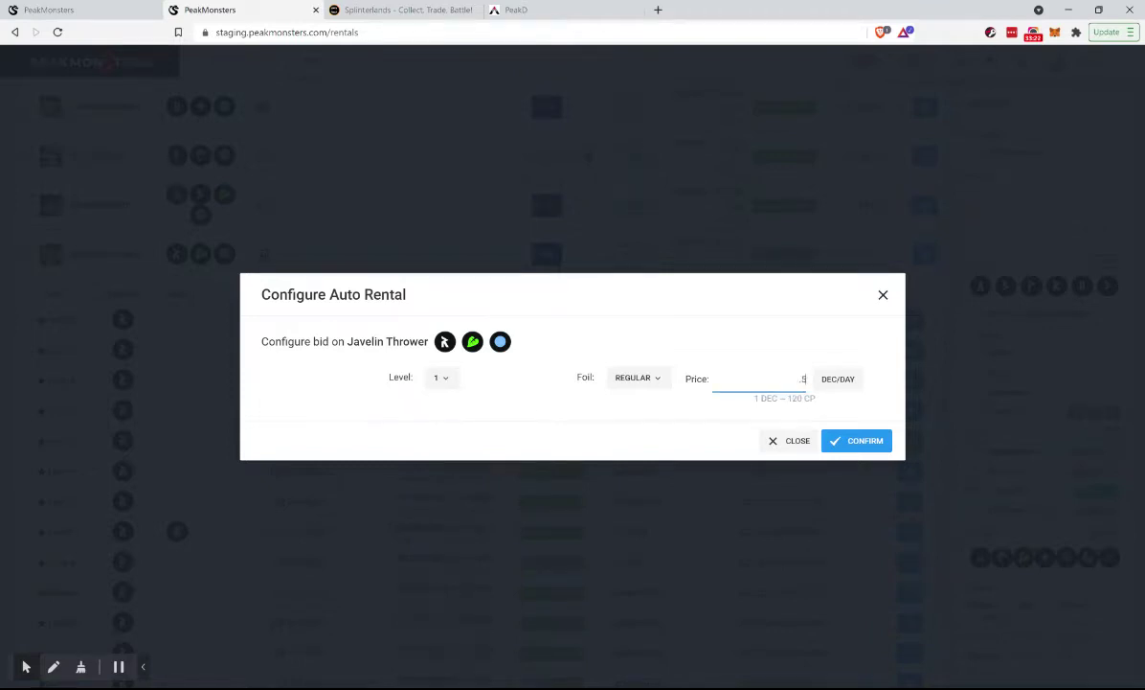
pyautogui.click(854, 443)
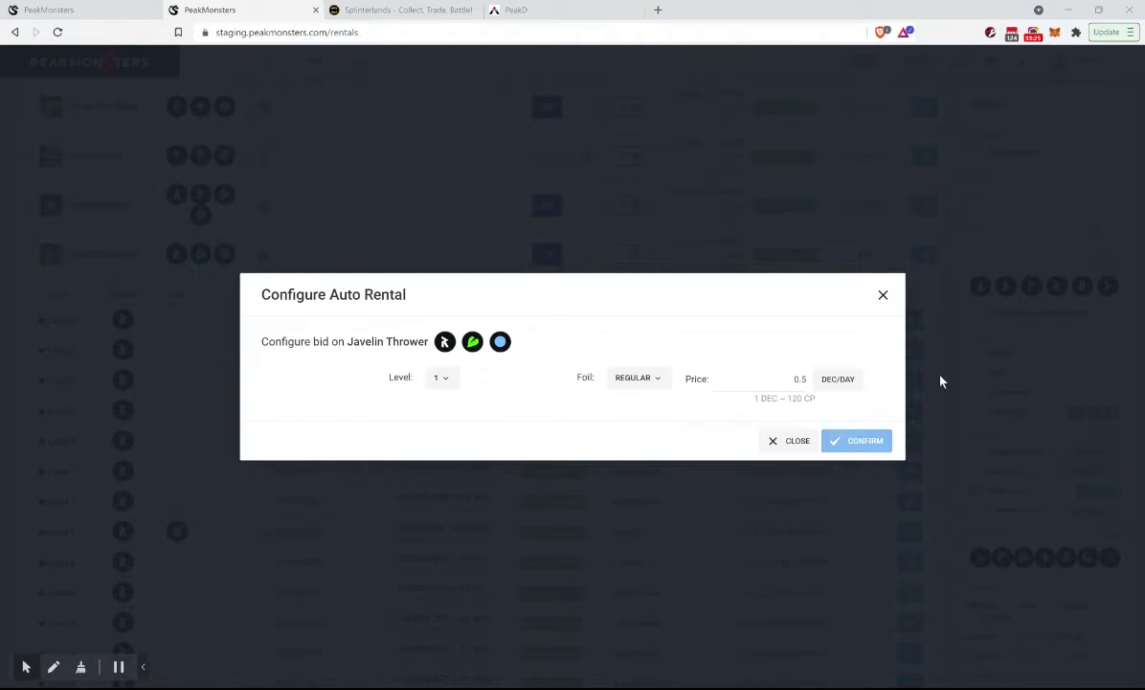
# Check the account's refreshed rental history, and return to the Renter's Board to collapse Javelin Thrower's listings
pyautogui.click(50, 11)
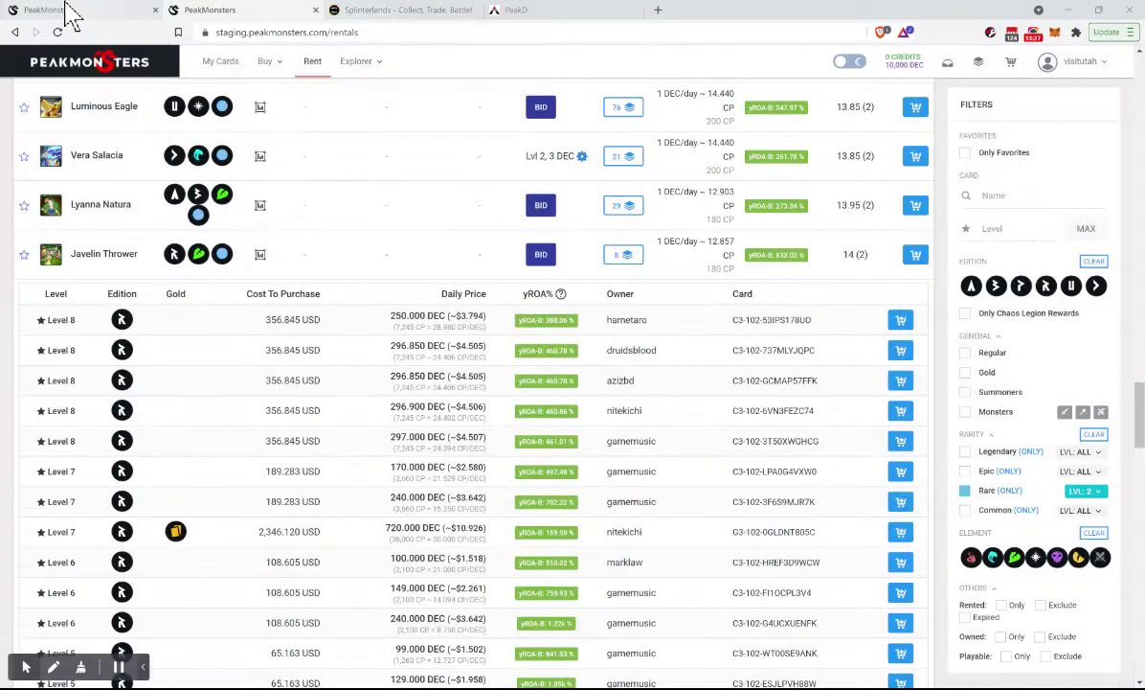
pyautogui.click(1102, 65)
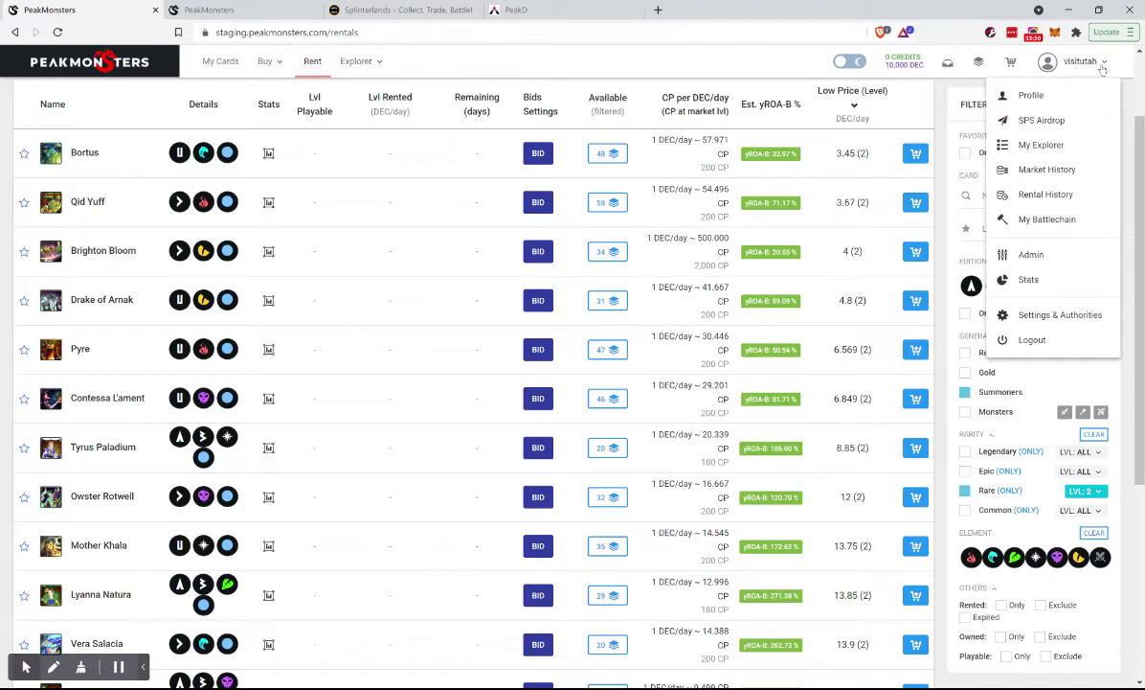
pyautogui.click(1081, 198)
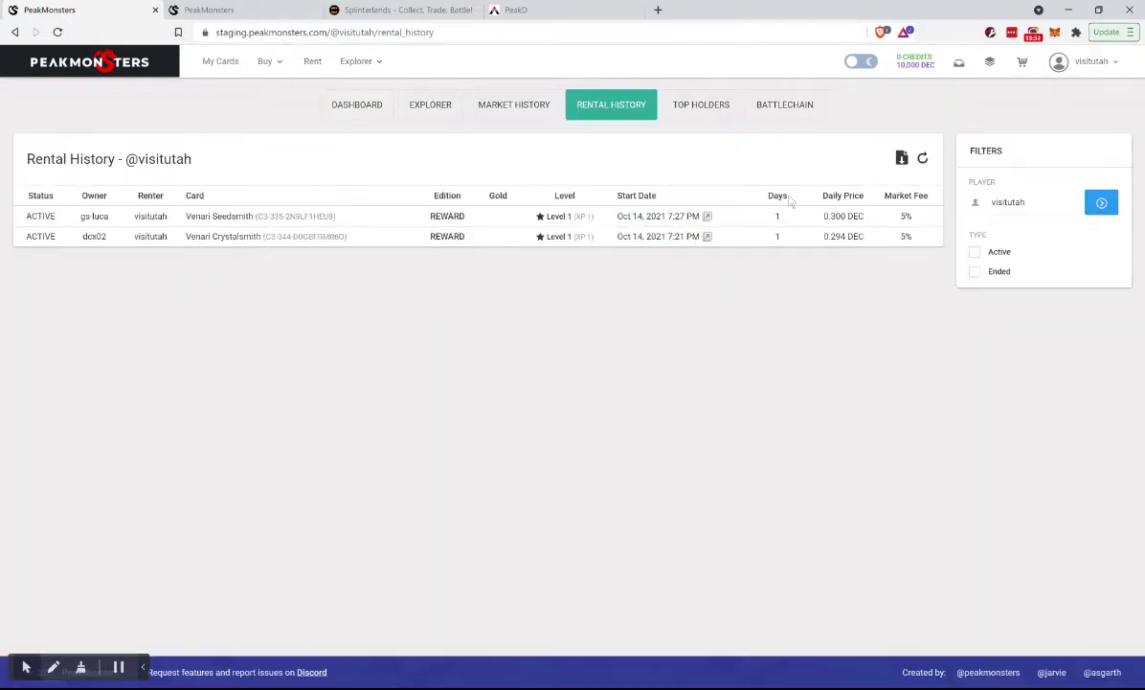
pyautogui.click(923, 158)
pyautogui.click(248, 19)
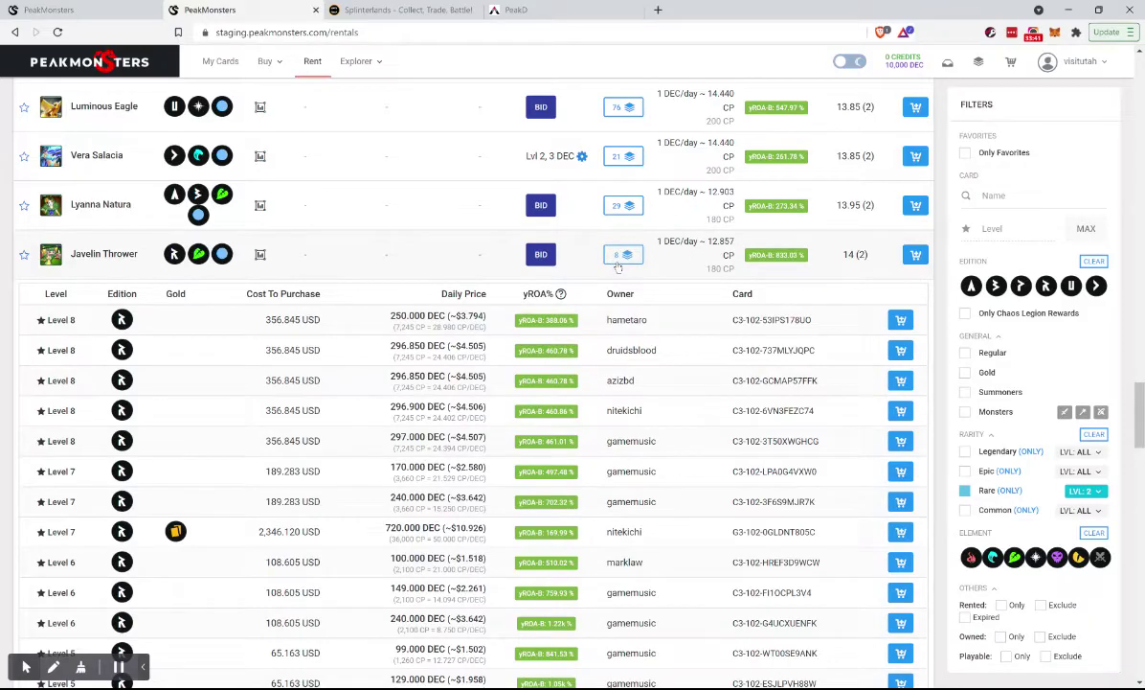
pyautogui.click(574, 247)
# Switch to the Splinterlands battle page and view the rating, power and summoner level limits for the Bronze leagues
pyautogui.click(413, 10)
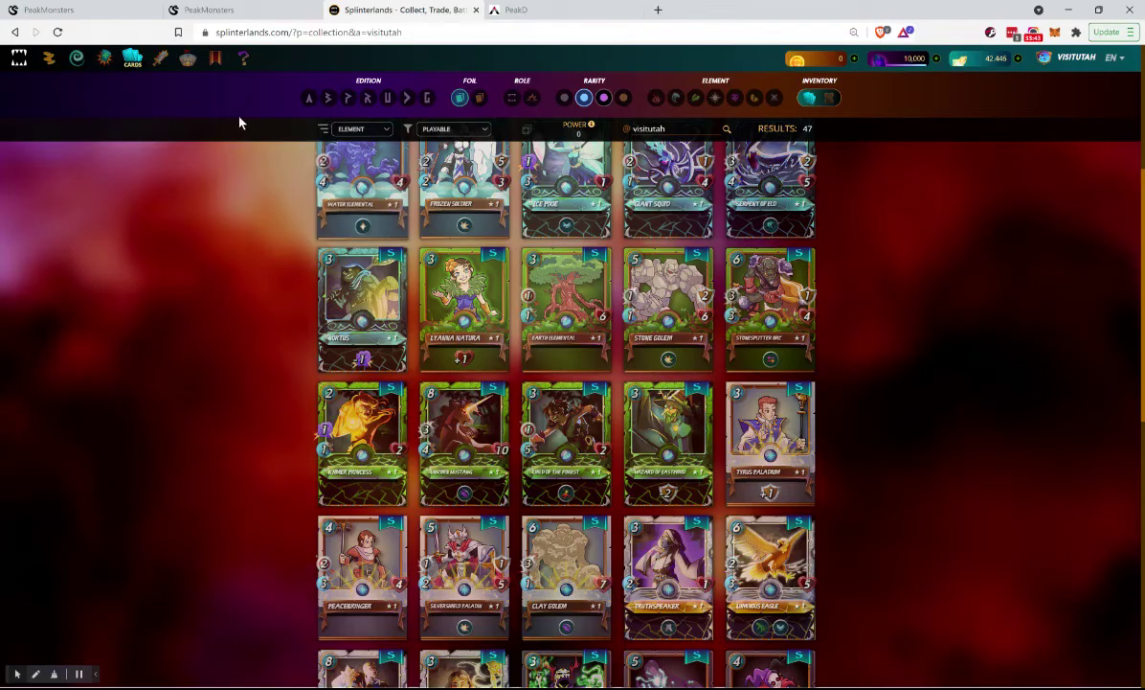
pyautogui.click(160, 59)
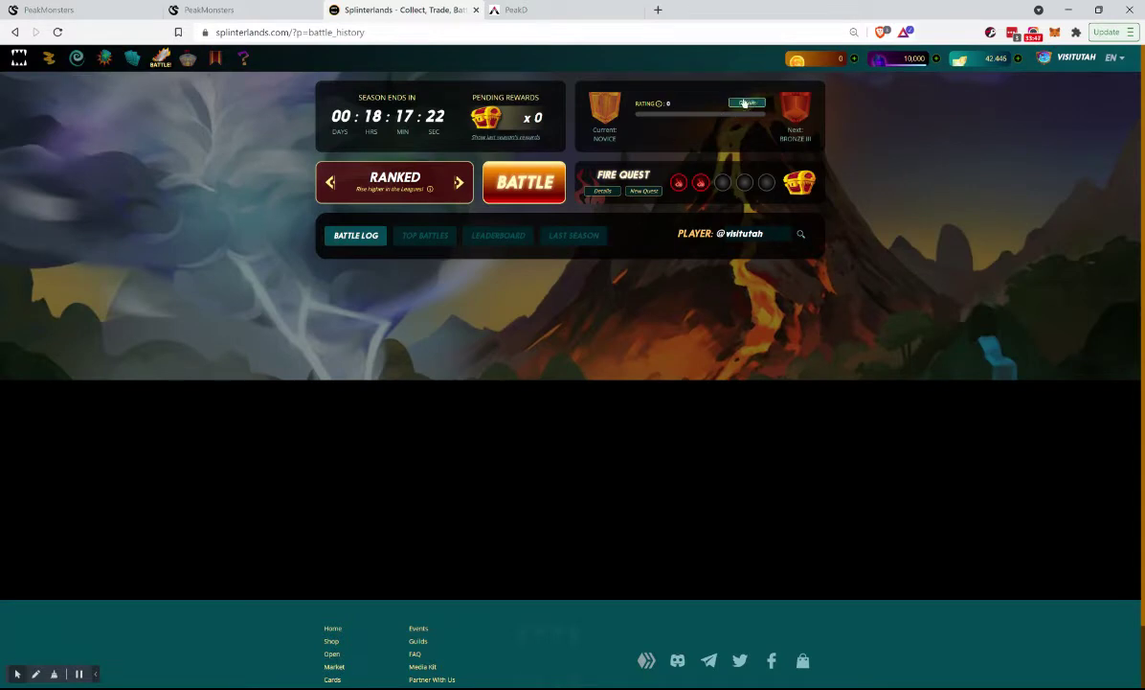
pyautogui.click(746, 103)
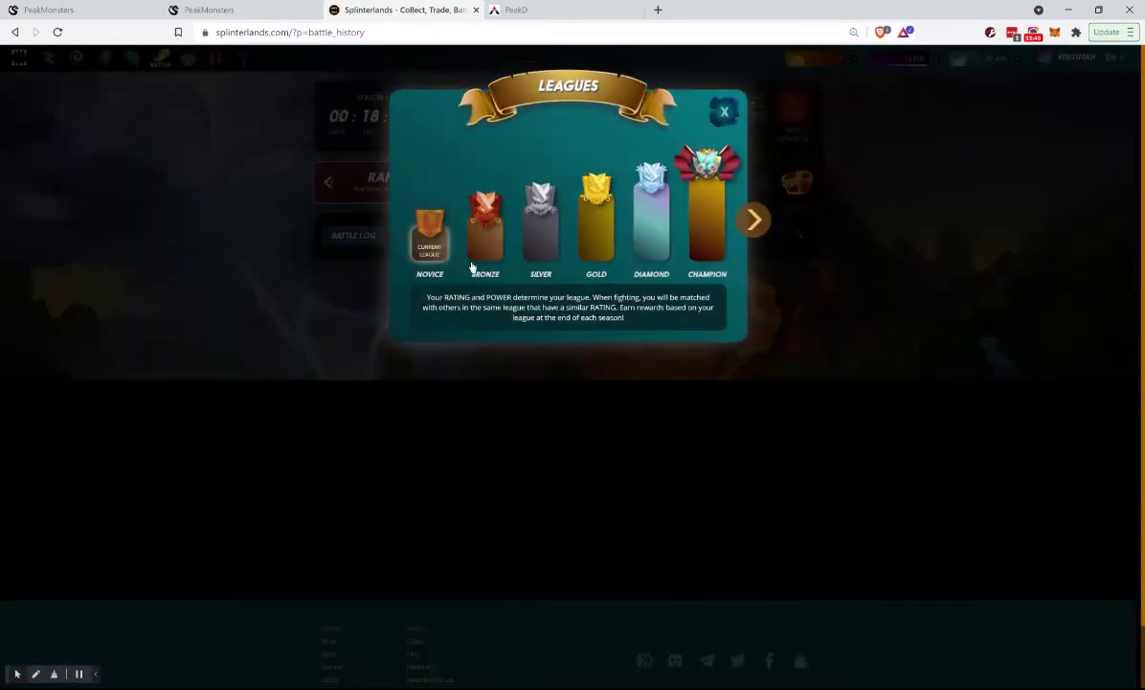
pyautogui.click(487, 254)
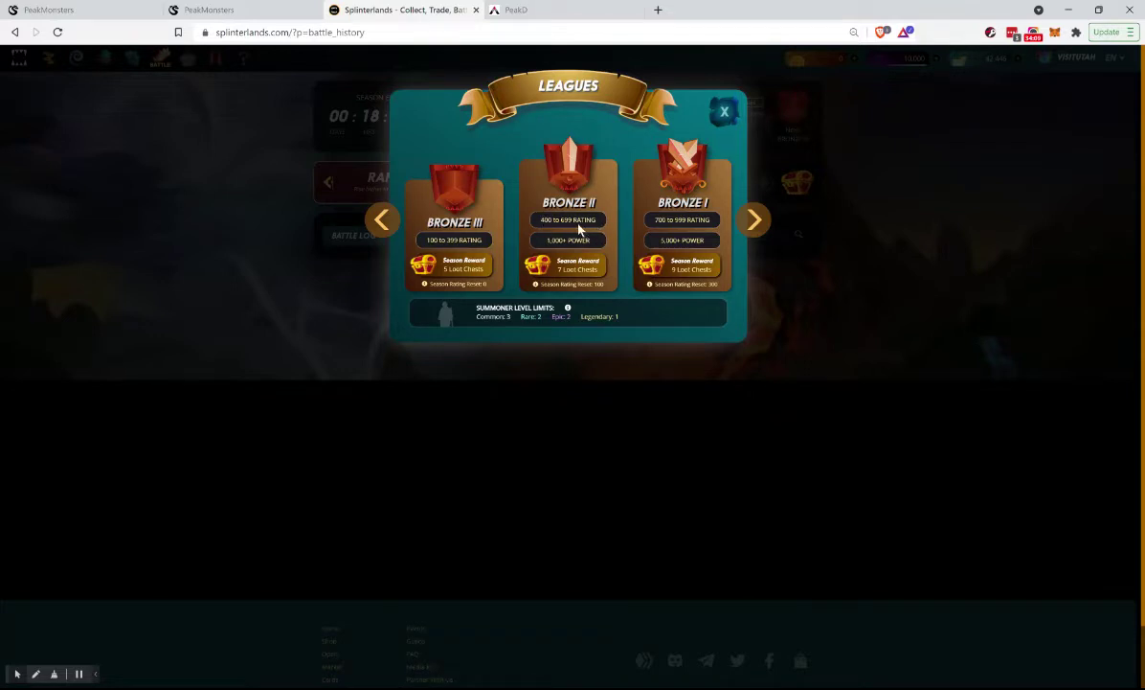
# Switch back to PeakMonsters and return to the start of the Renter's Board
pyautogui.click(237, 11)
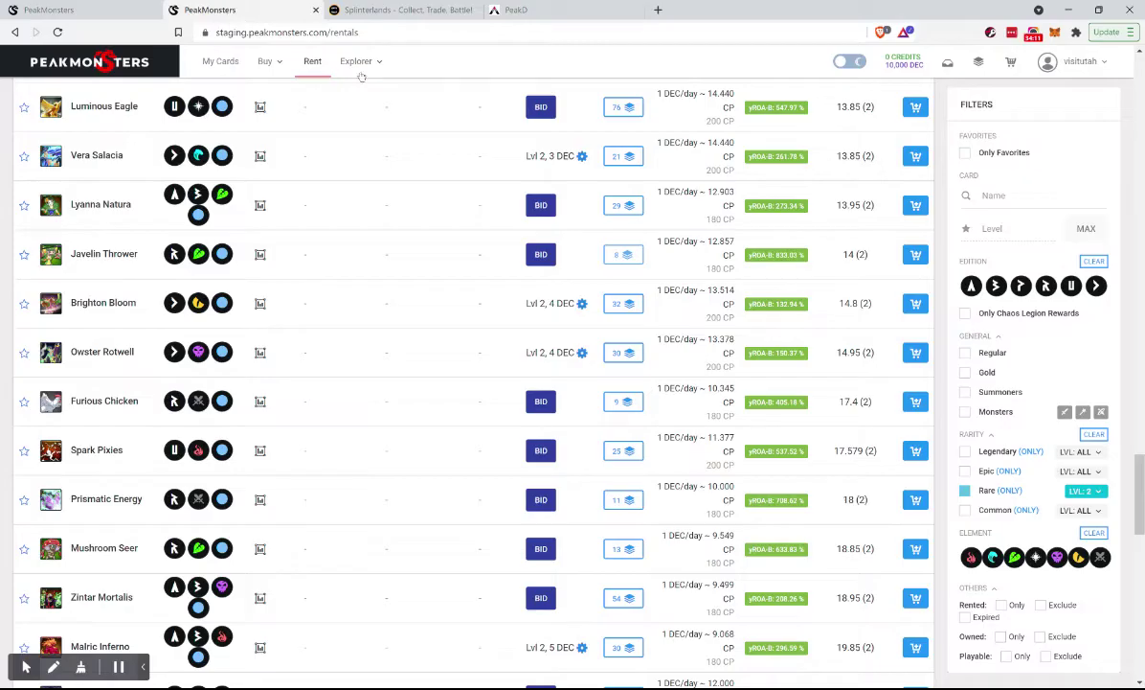
pyautogui.scroll(15, 461, 212)
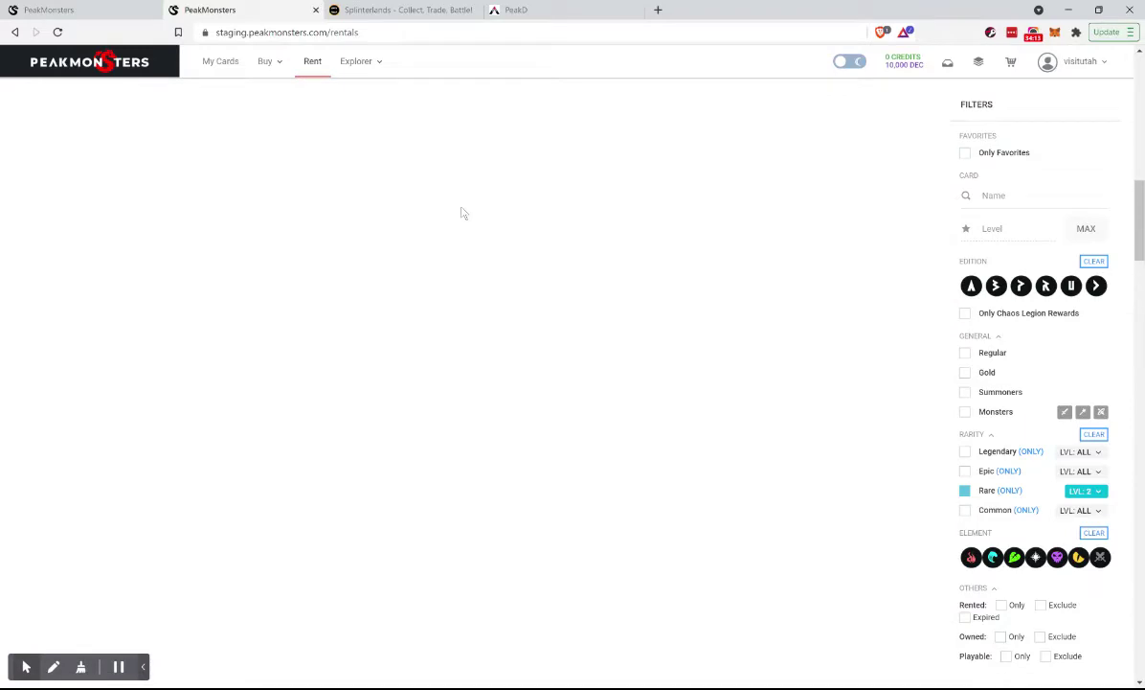
pyautogui.scroll(4, 594, 173)
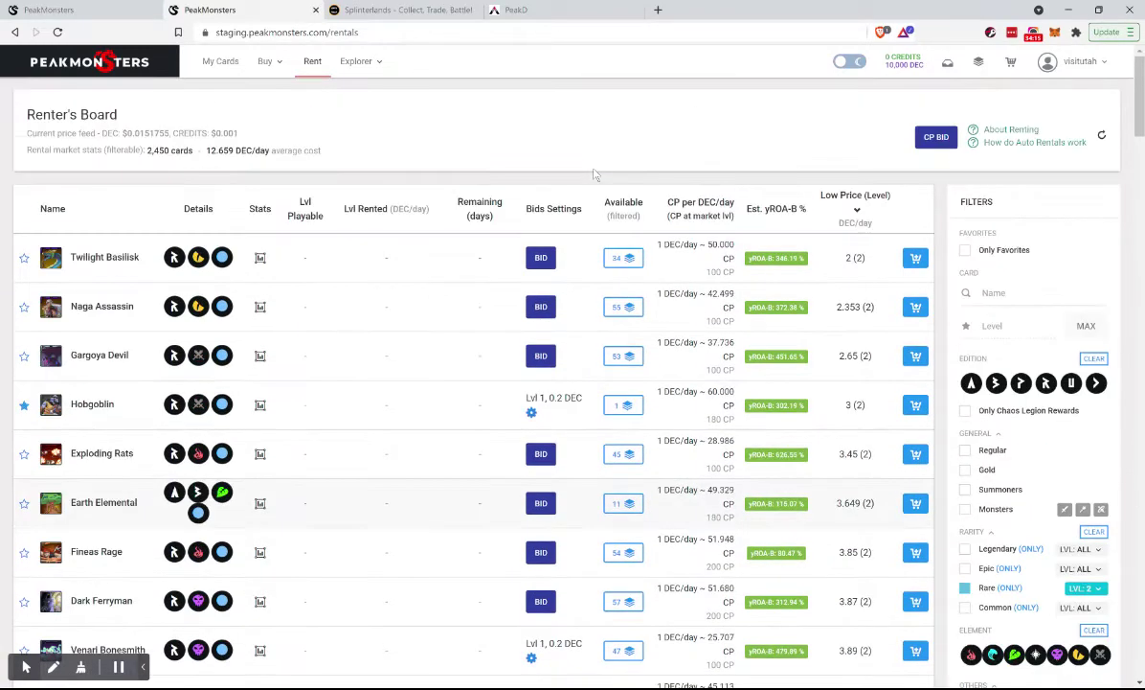
# Open the Collection Power bid settings, and check the account's rented cards against the Bronze league power requirements
pyautogui.click(943, 137)
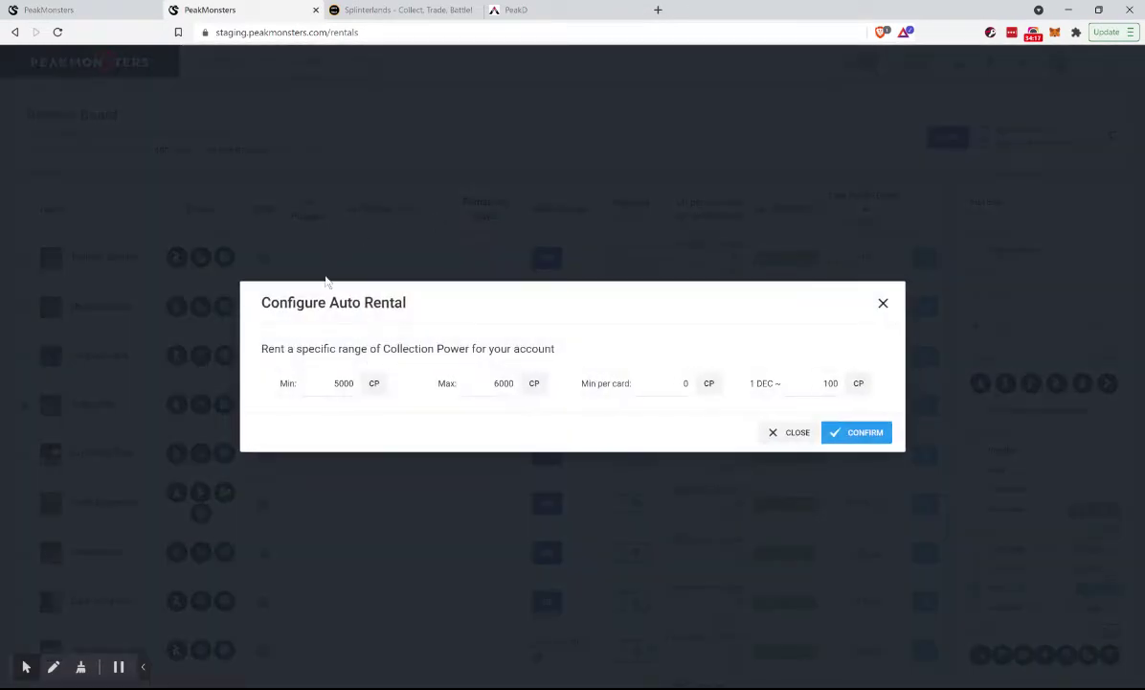
pyautogui.doubleClick(335, 383)
pyautogui.click(59, 10)
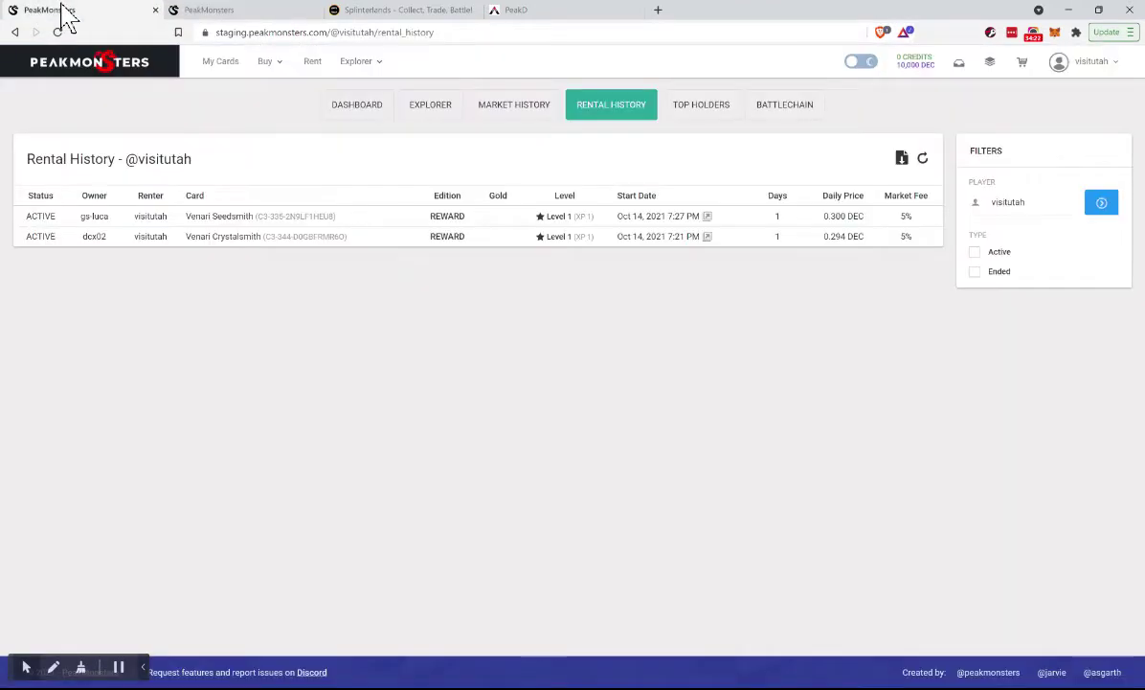
pyautogui.click(207, 69)
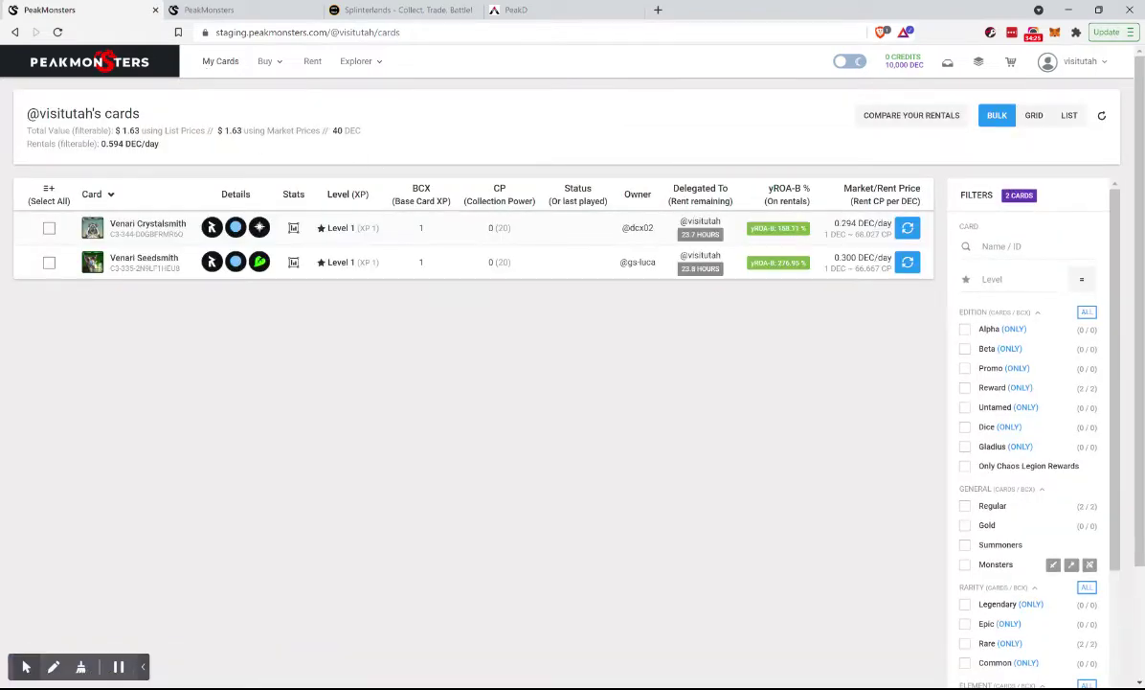
pyautogui.click(364, 11)
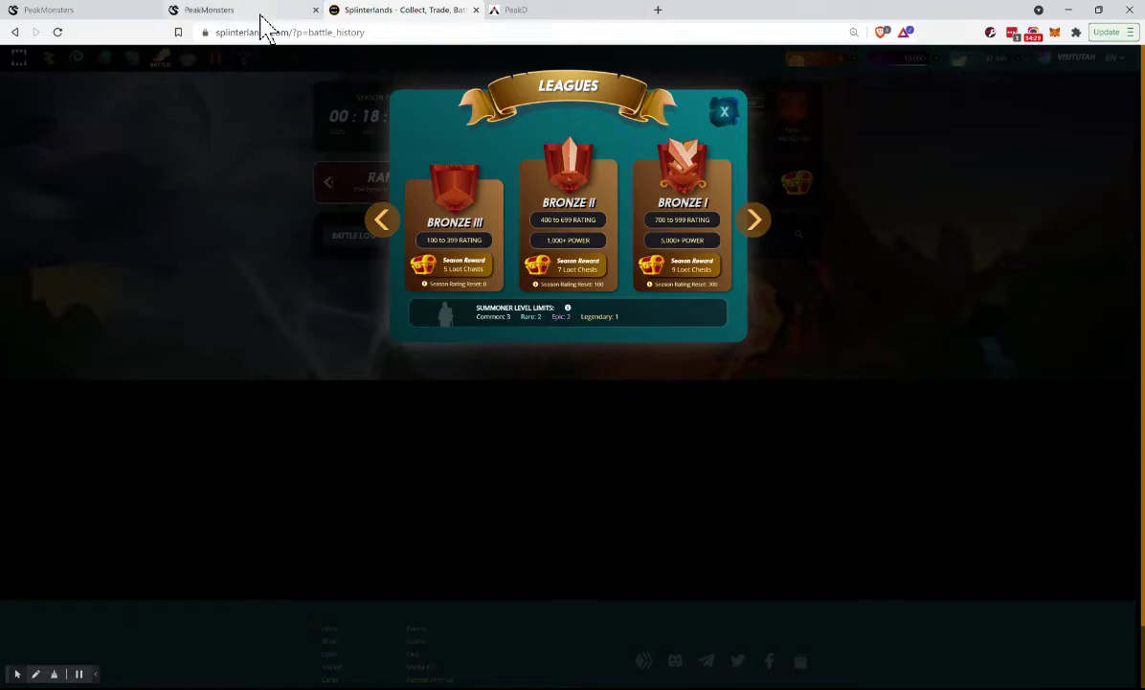
pyautogui.click(133, 11)
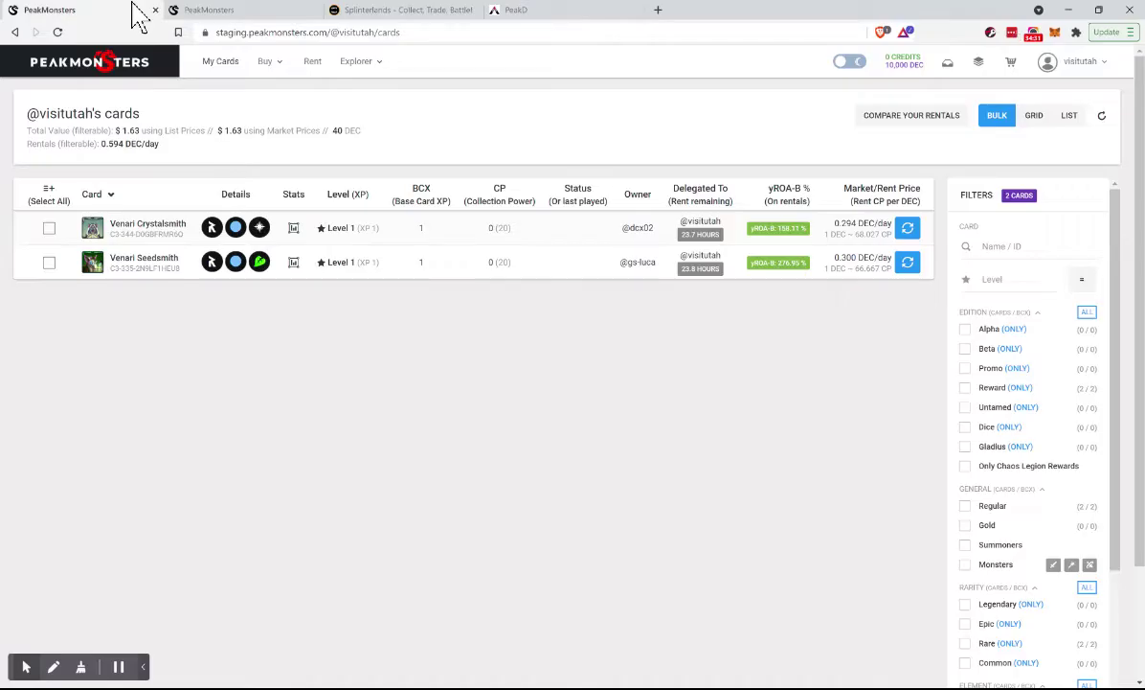
pyautogui.middleClick(230, 16)
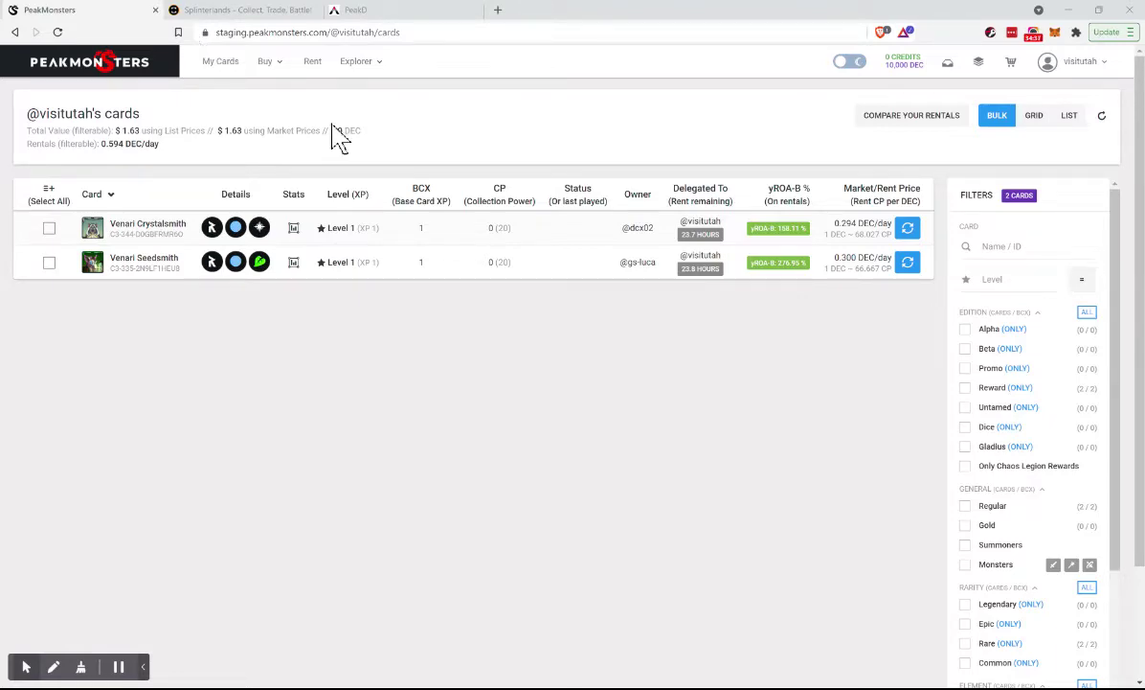
pyautogui.hotkey('ctrl', 'shift', 't')
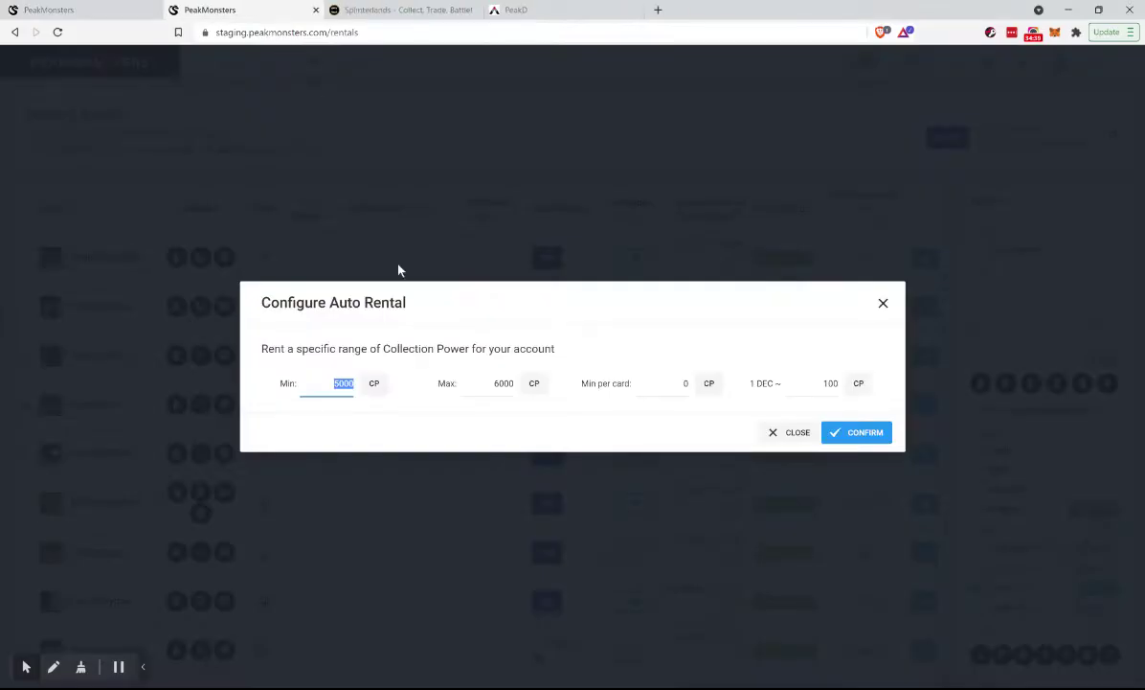
# Set the auto rental's Collection Power range to a minimum of 360 and a maximum of 500 CP
pyautogui.write('34')
pyautogui.press('Tab')
pyautogui.write('5')
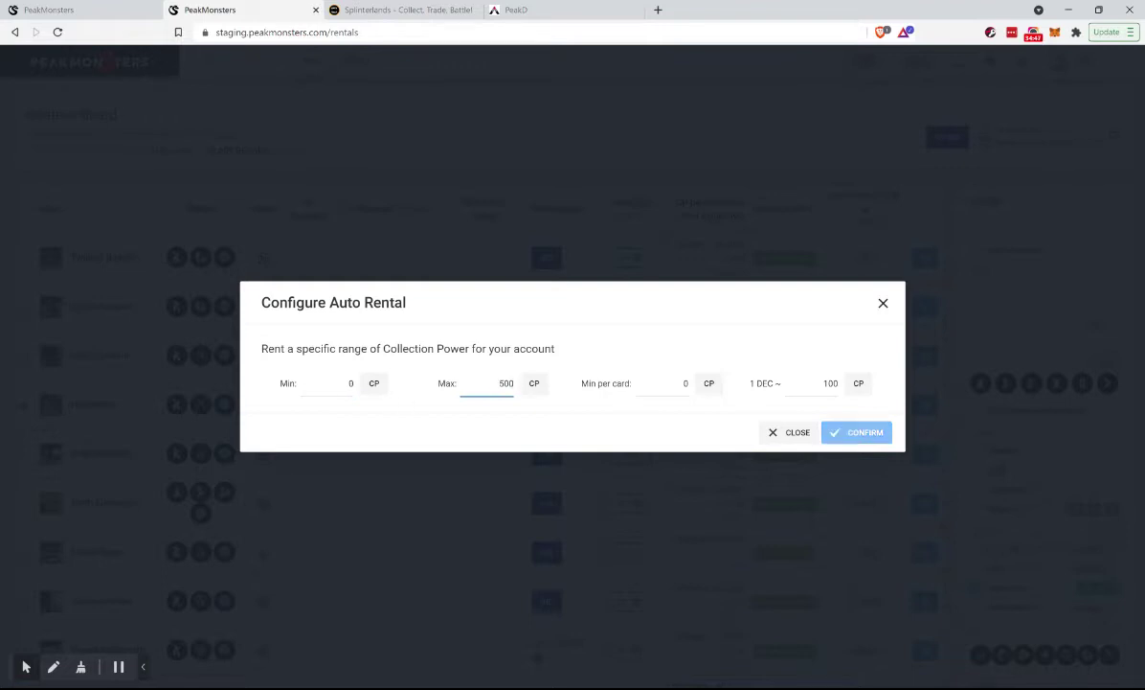
pyautogui.hotkey('shift', 'Tab')
pyautogui.write('36')
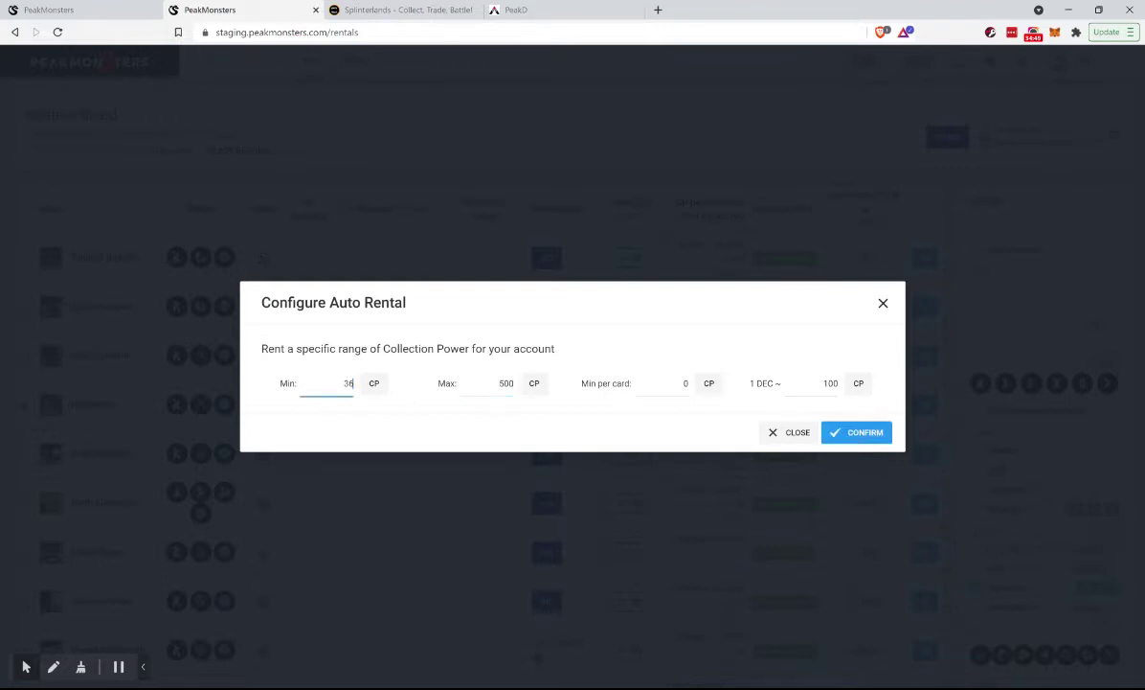
pyautogui.press('Tab')
# Compare CP per DEC/day rates on the Renter's Board in the other tab, and set the bid rate to 1 DEC per 250 CP
pyautogui.doubleClick(824, 383)
pyautogui.click(110, 16)
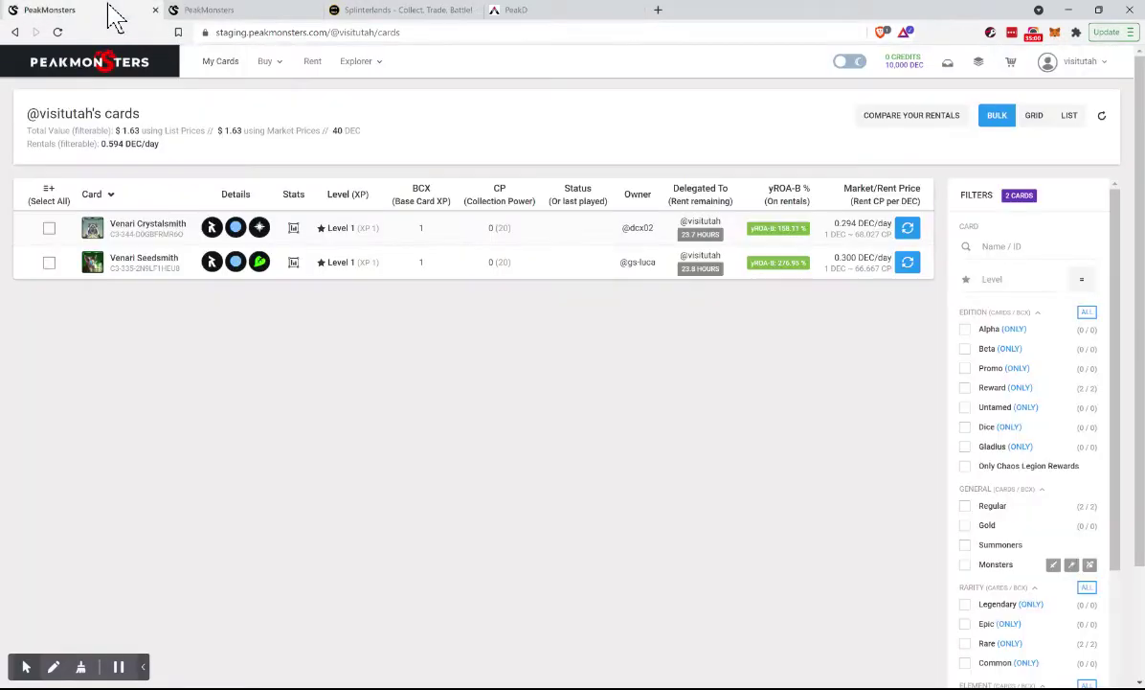
pyautogui.click(313, 61)
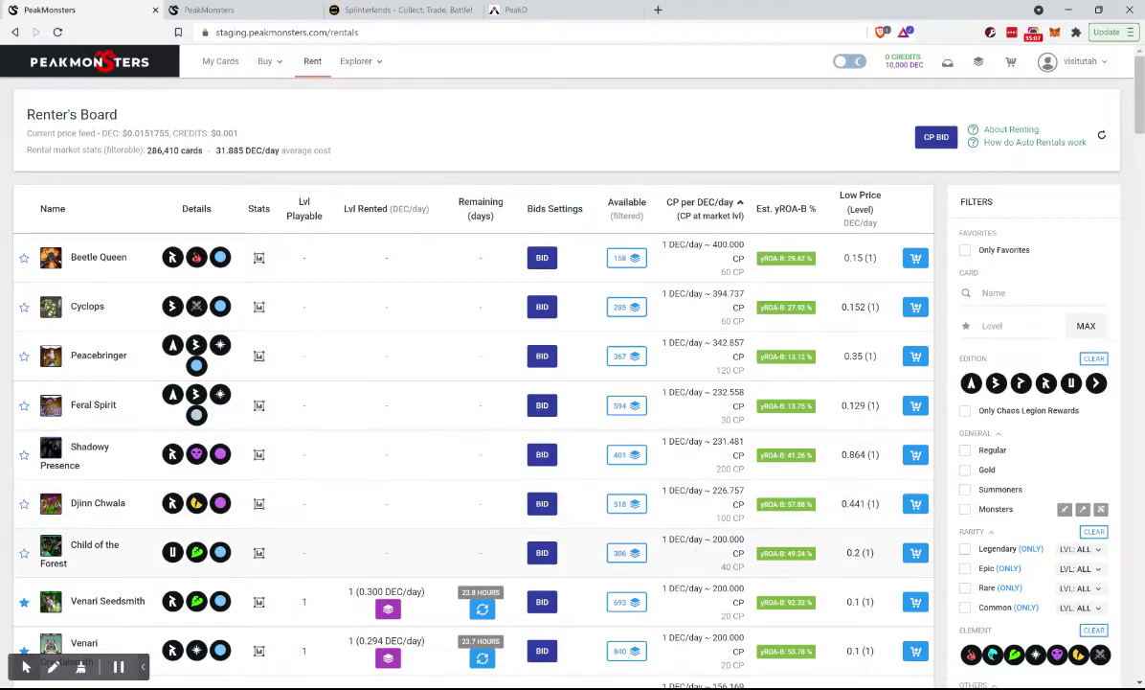
pyautogui.scroll(-2, 697, 553)
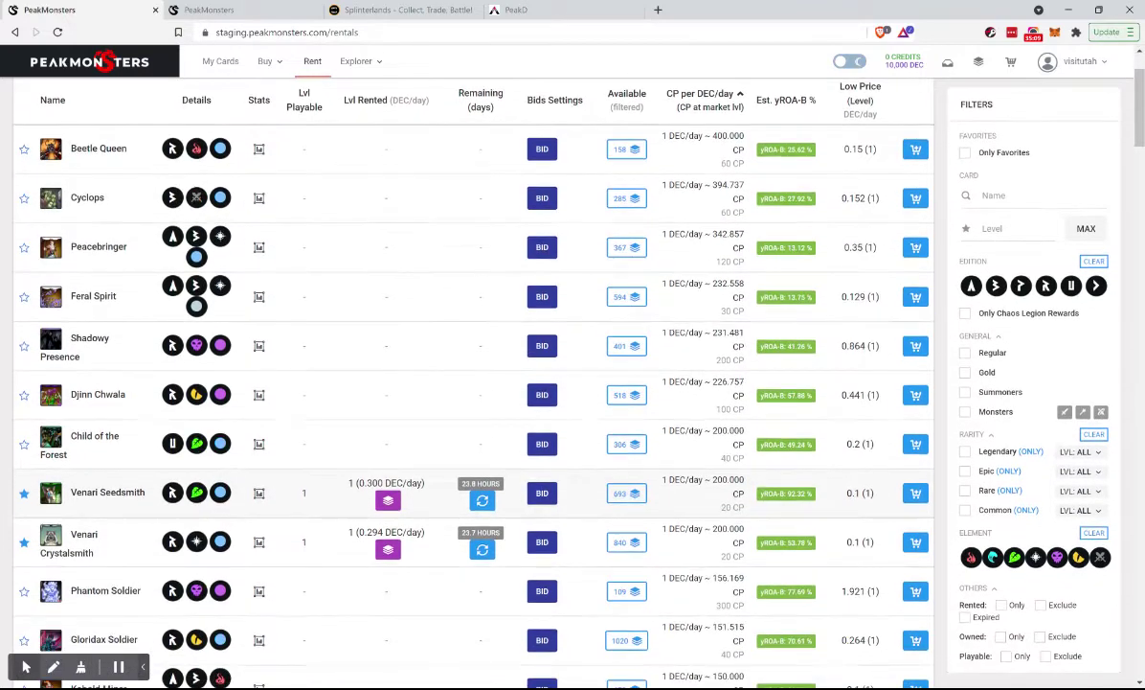
pyautogui.scroll(1, 696, 553)
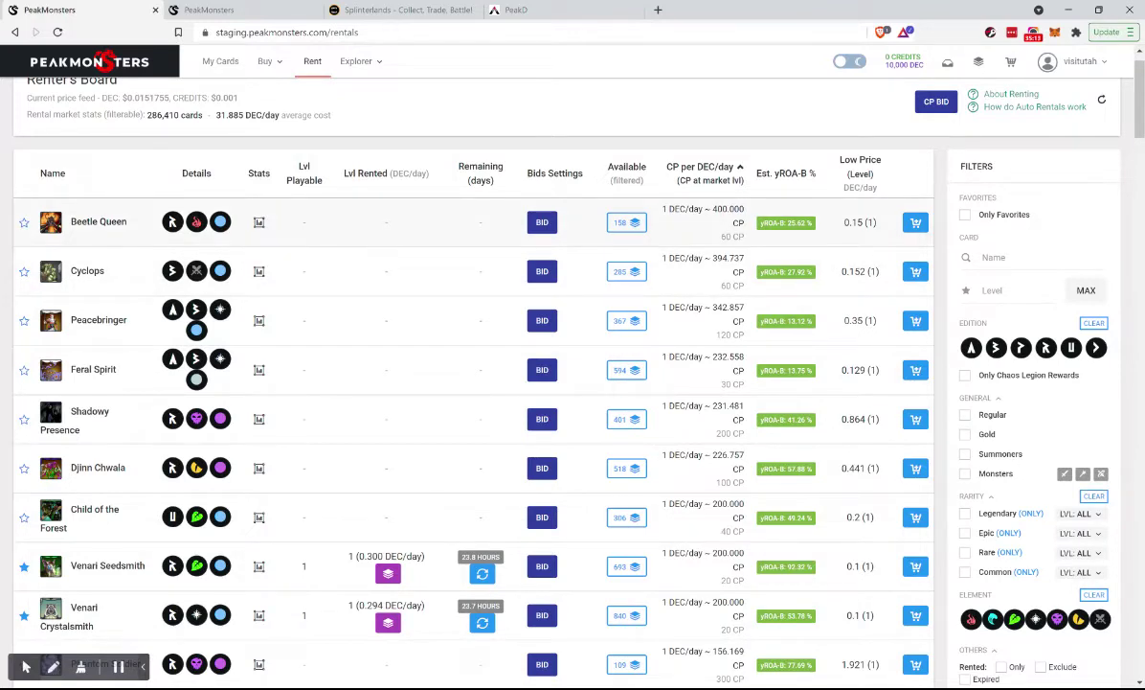
pyautogui.click(261, 12)
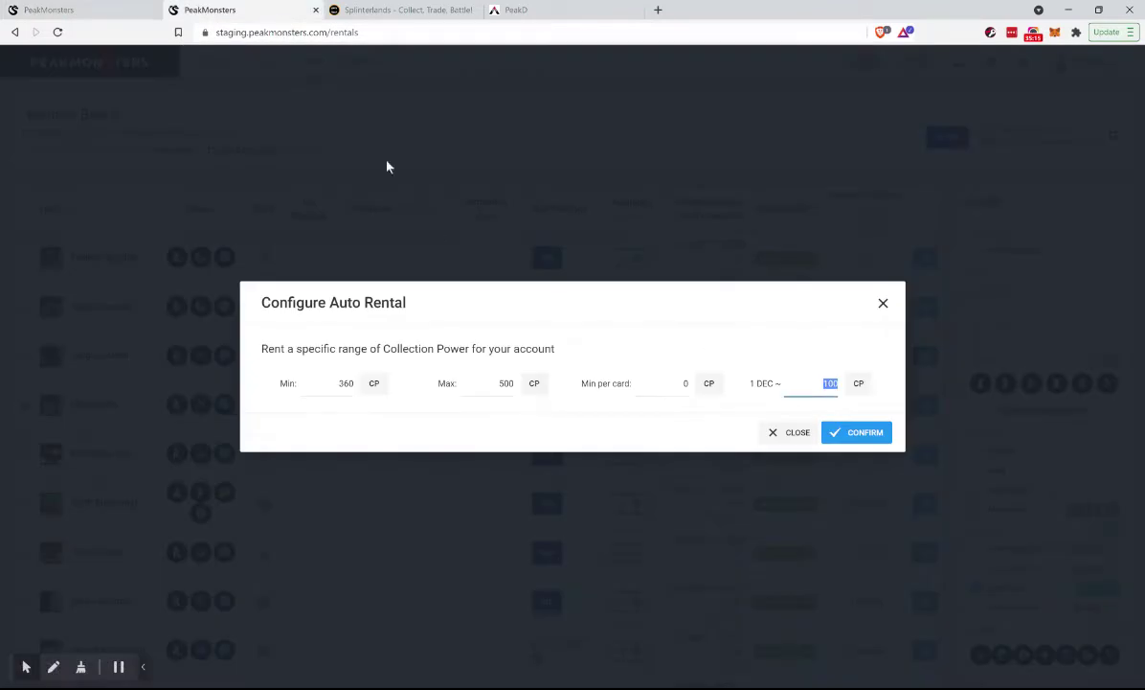
pyautogui.write('250')
# Submit the auto rental bid with a range of 360 to 600 CP, and reload the Renter's Board
pyautogui.click(488, 384)
pyautogui.hotkey('ctrl', 'a')
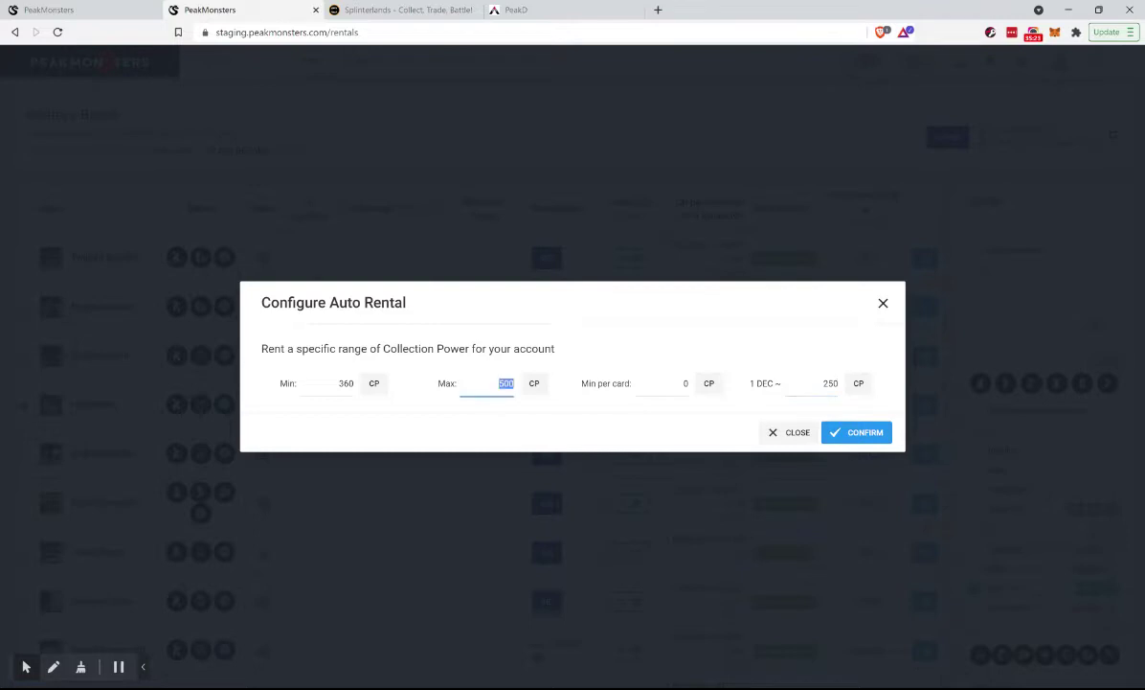
pyautogui.write('6')
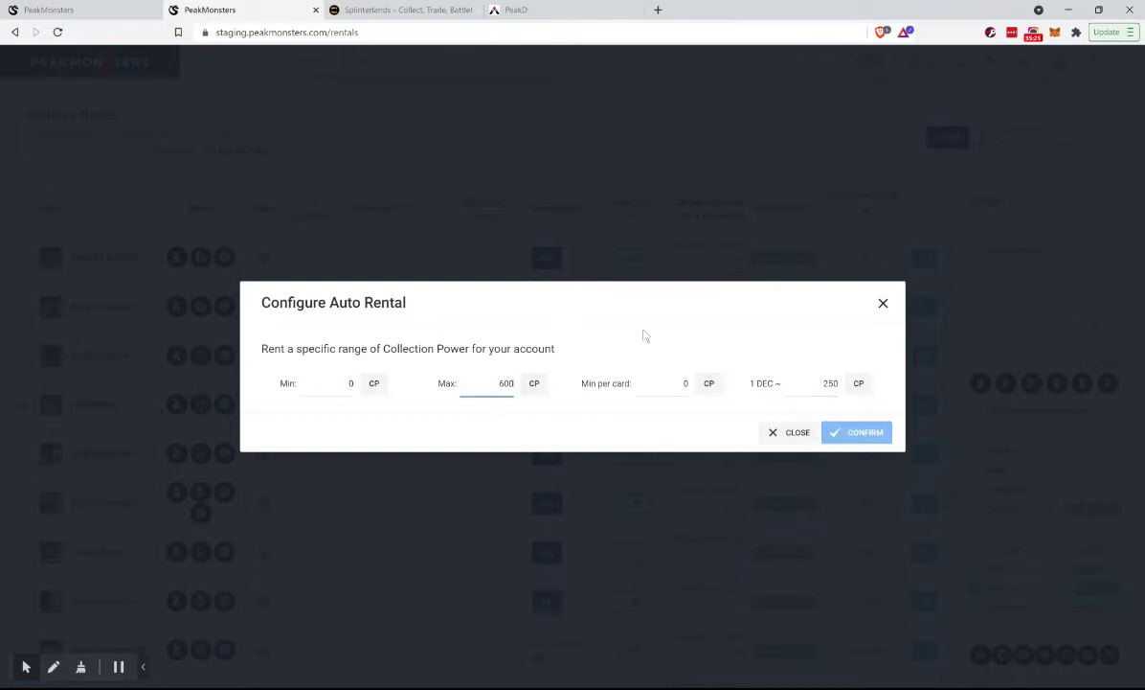
pyautogui.click(584, 348)
pyautogui.doubleClick(351, 383)
pyautogui.write('36')
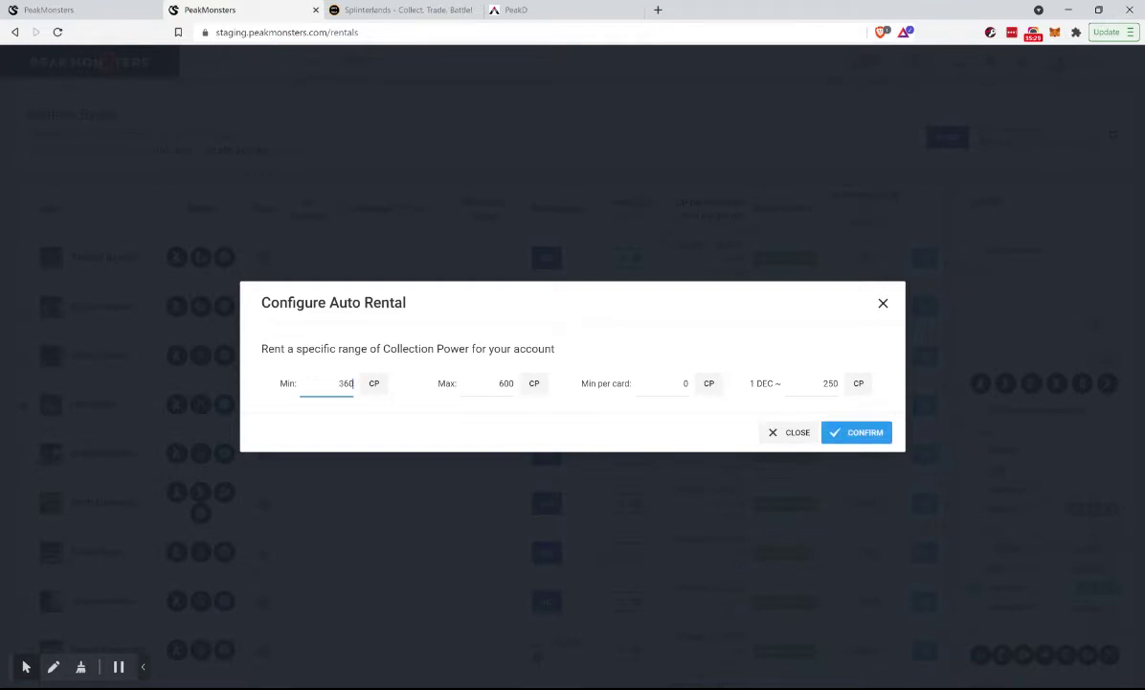
pyautogui.click(583, 328)
pyautogui.click(865, 432)
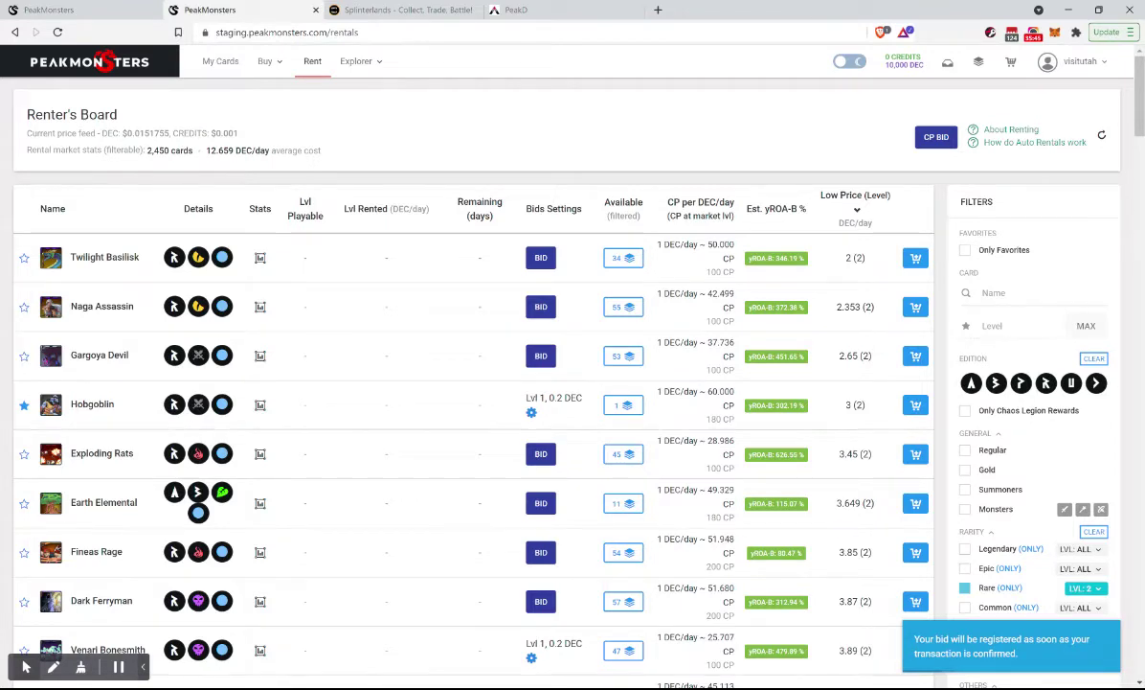
pyautogui.click(58, 32)
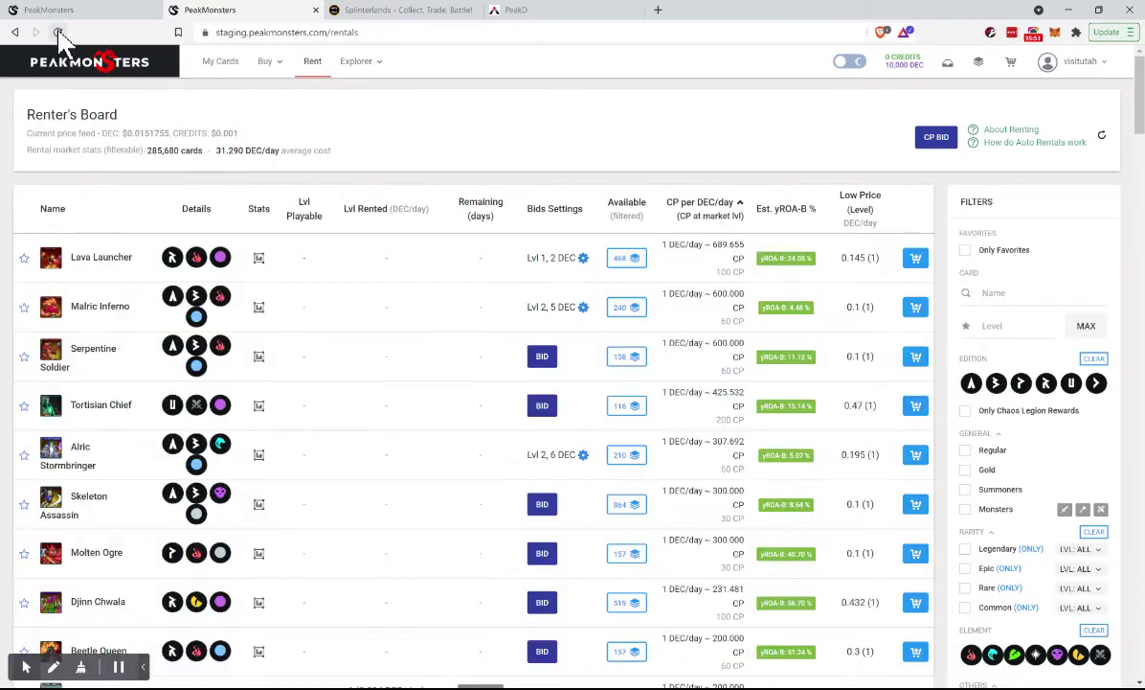
pyautogui.click(57, 33)
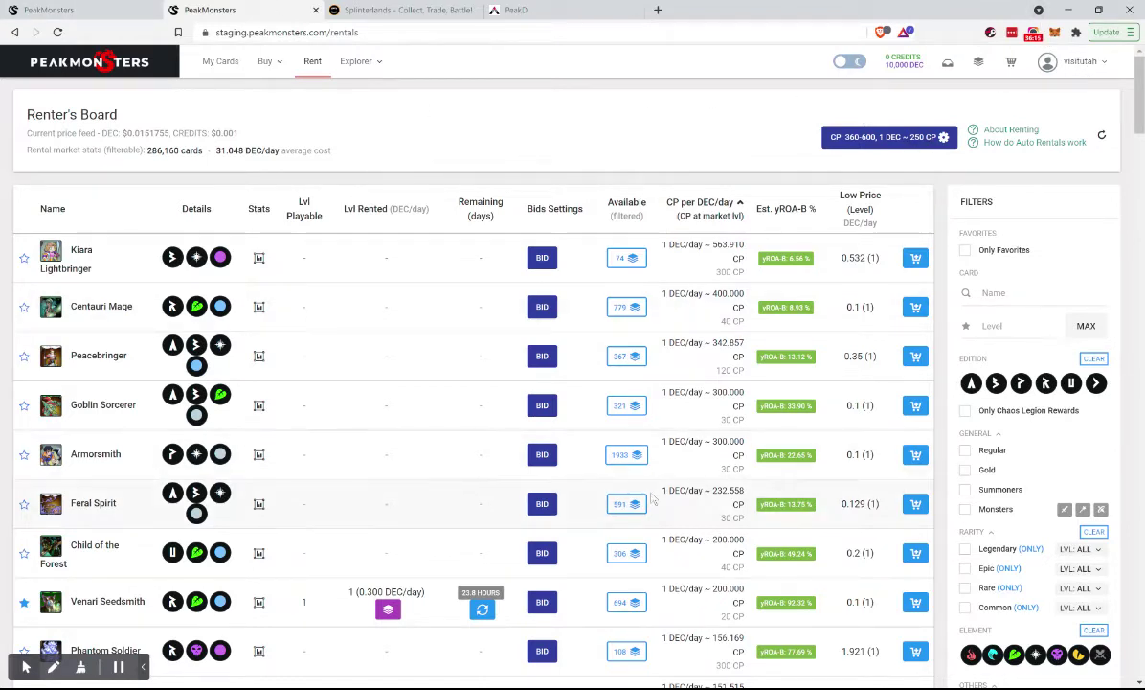
# Filter the Renter's Board to Common cards at level 3 only, and sort them by lowest price first
pyautogui.scroll(-3, 642, 163)
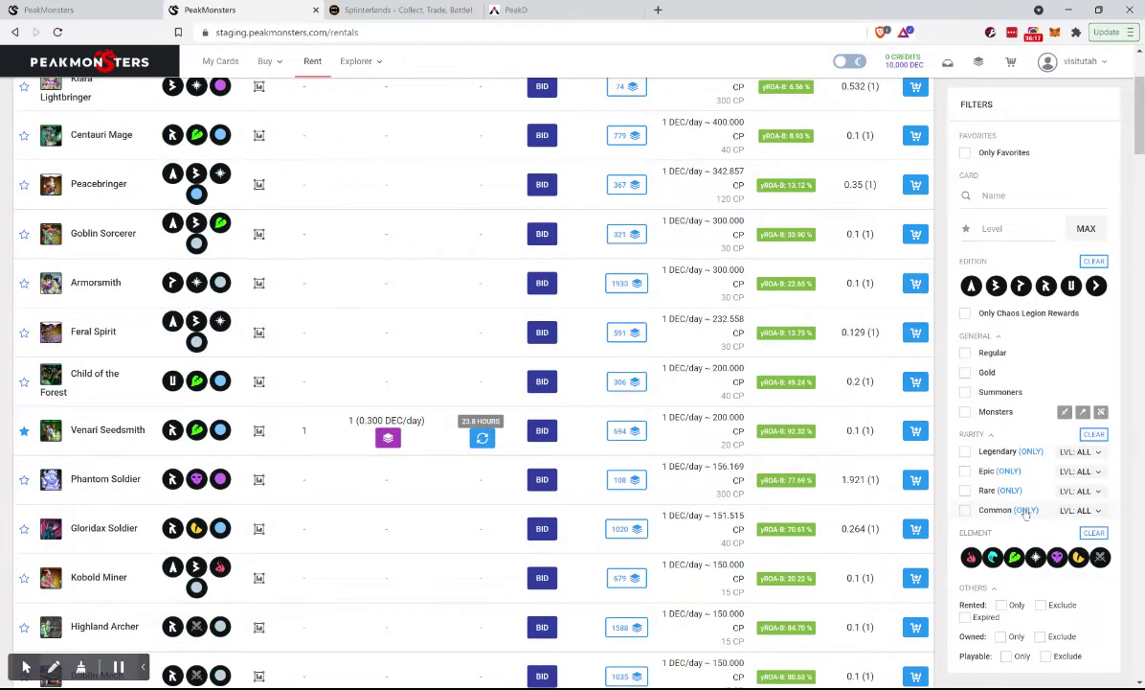
pyautogui.click(1026, 512)
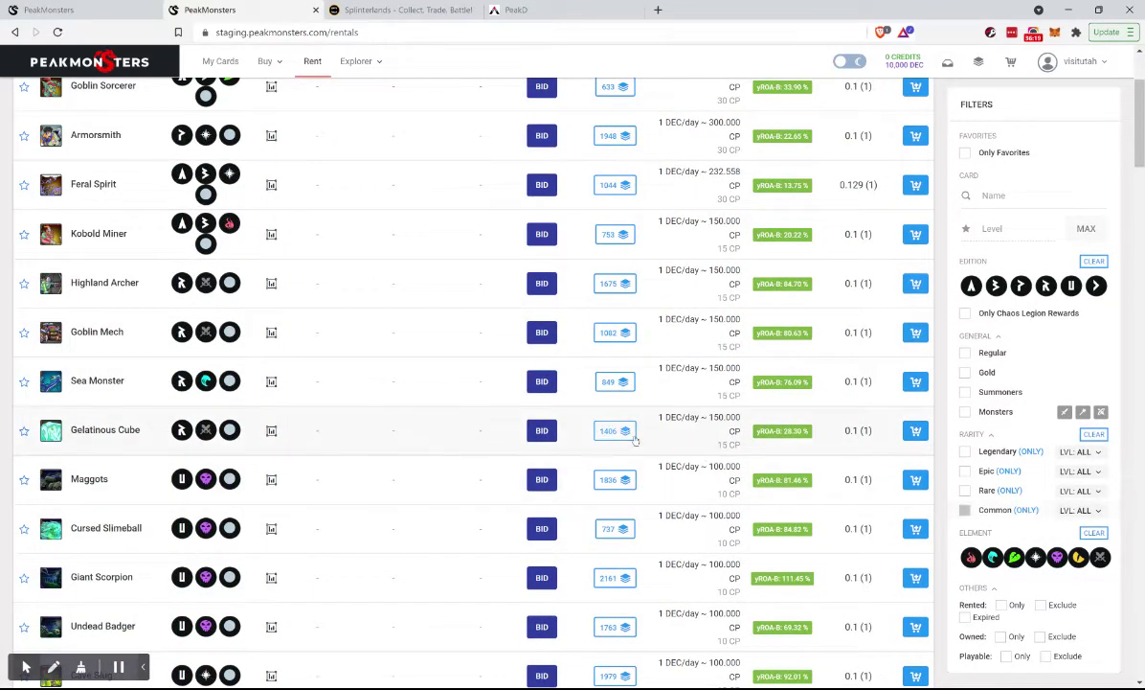
pyautogui.click(1077, 511)
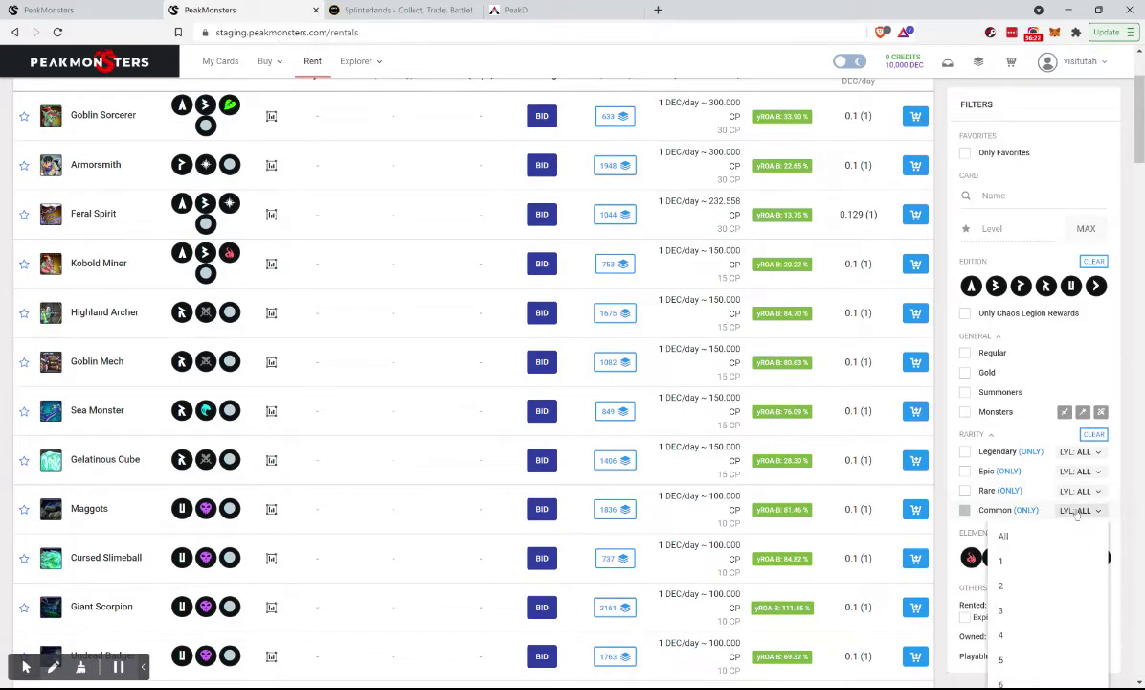
pyautogui.click(1002, 610)
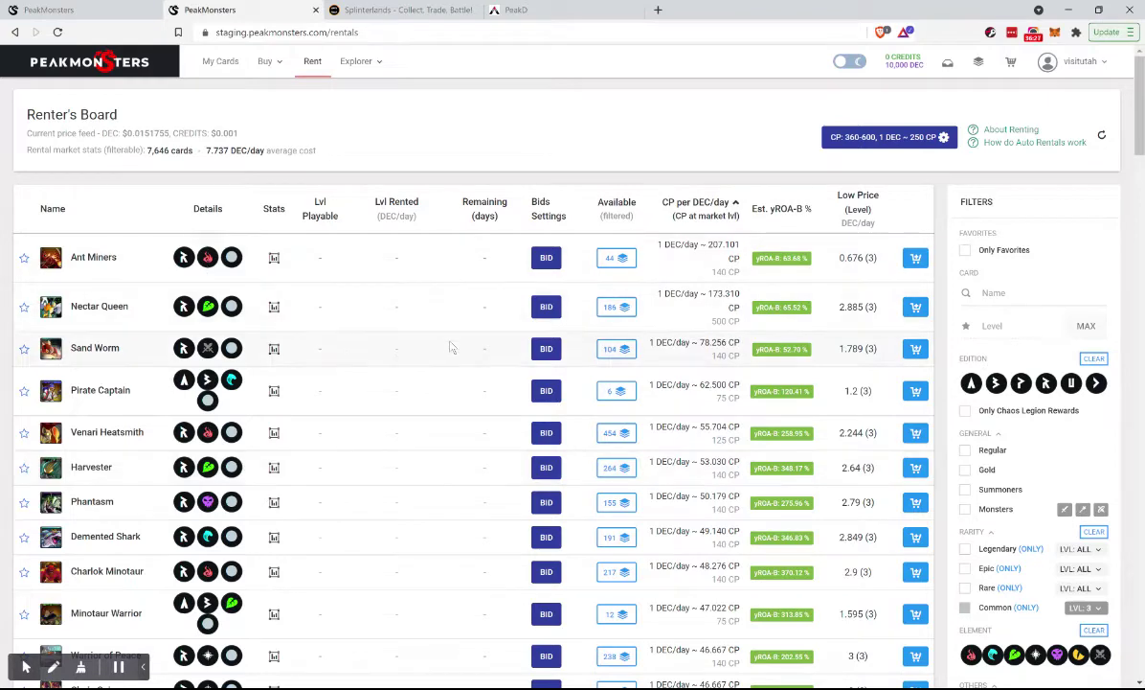
pyautogui.scroll(-1, 451, 347)
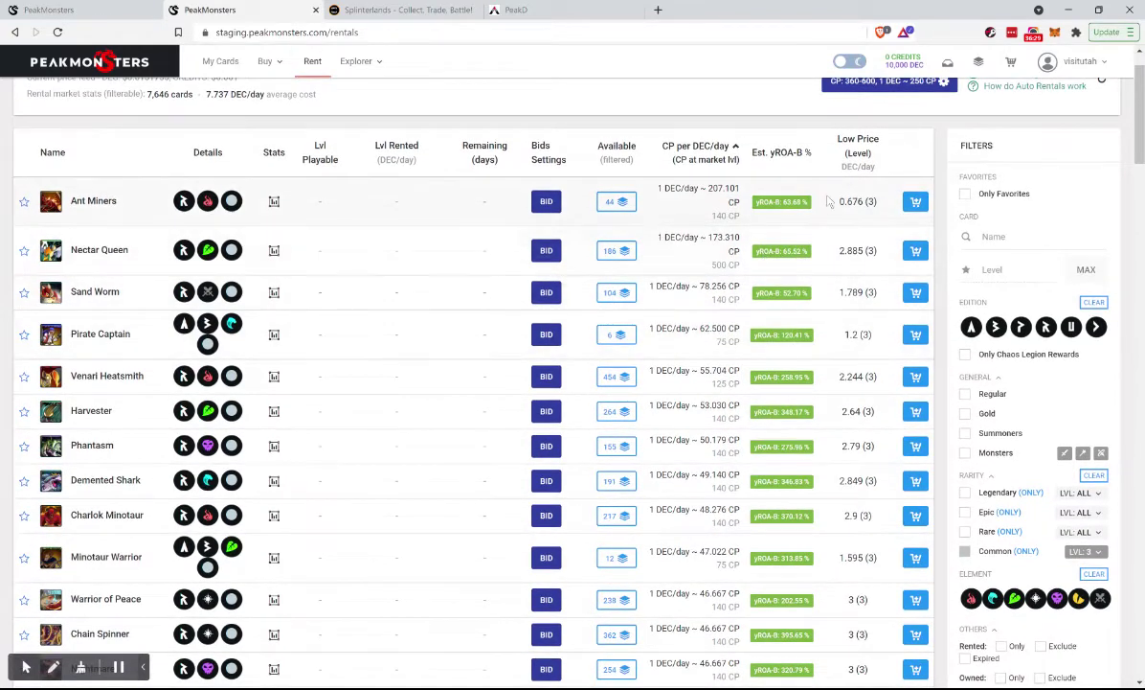
pyautogui.click(857, 156)
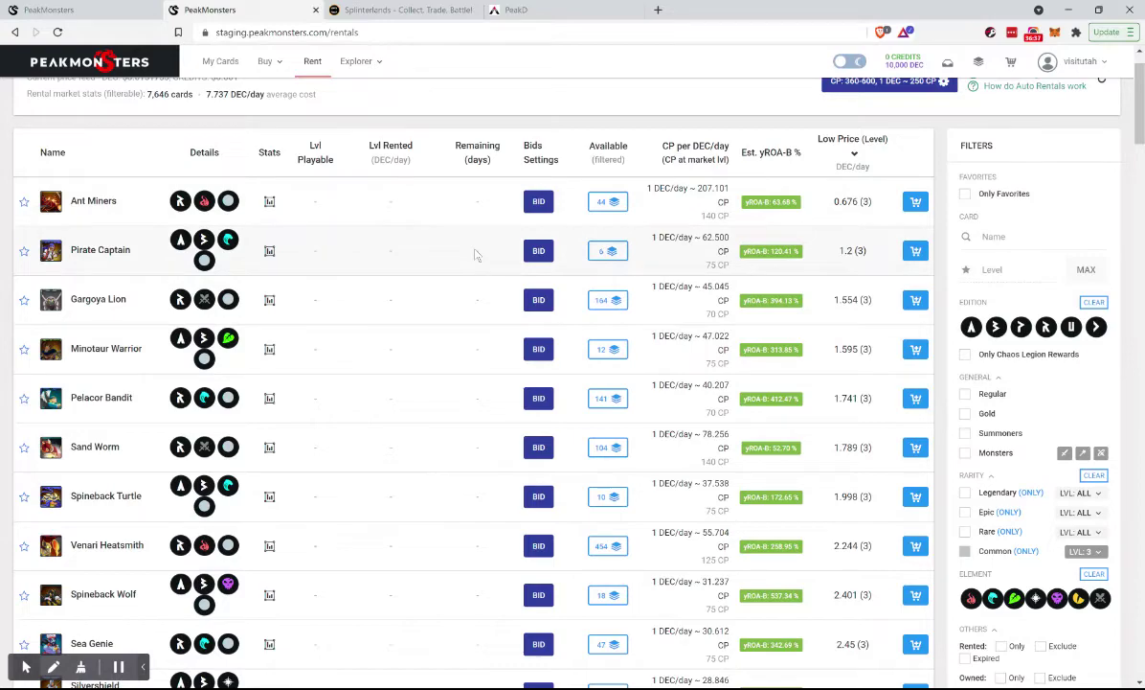
# View the level-by-level stats of Ant Miners and Sand Worm
pyautogui.click(270, 203)
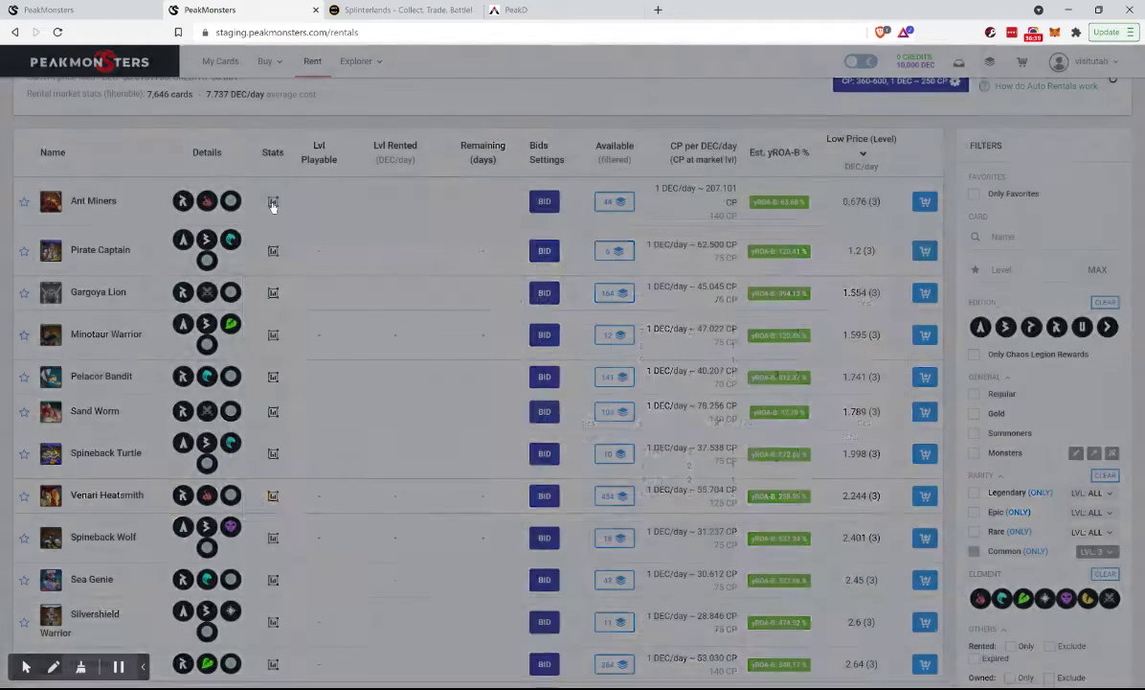
pyautogui.click(378, 139)
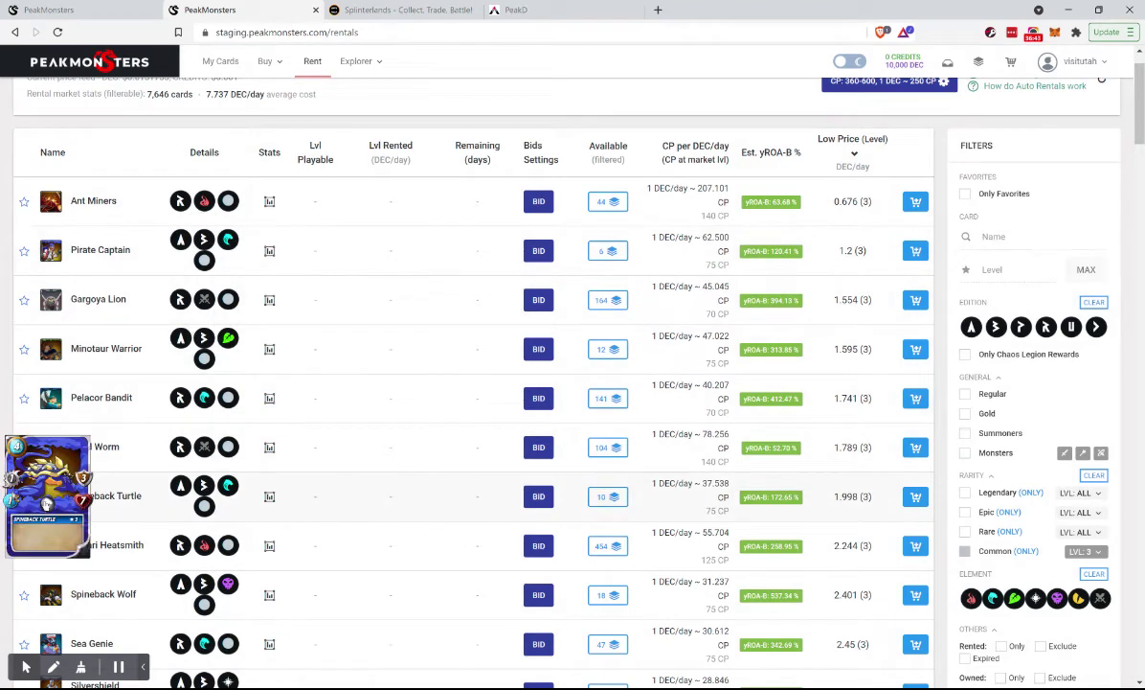
pyautogui.moveTo(14, 450)
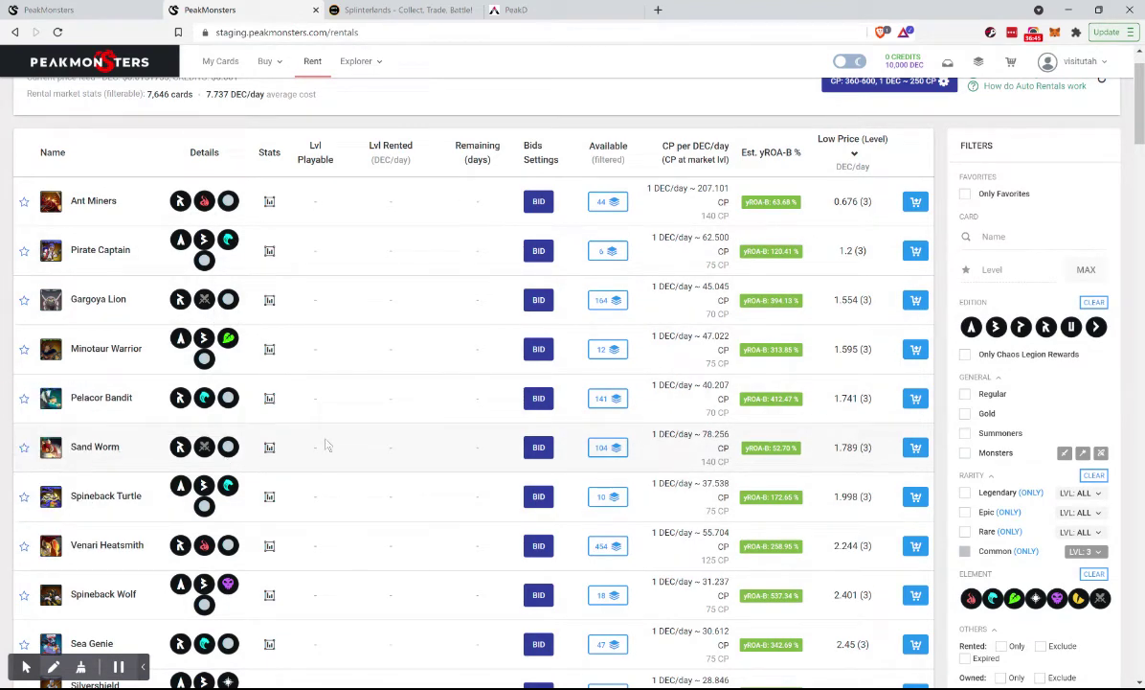
pyautogui.click(270, 448)
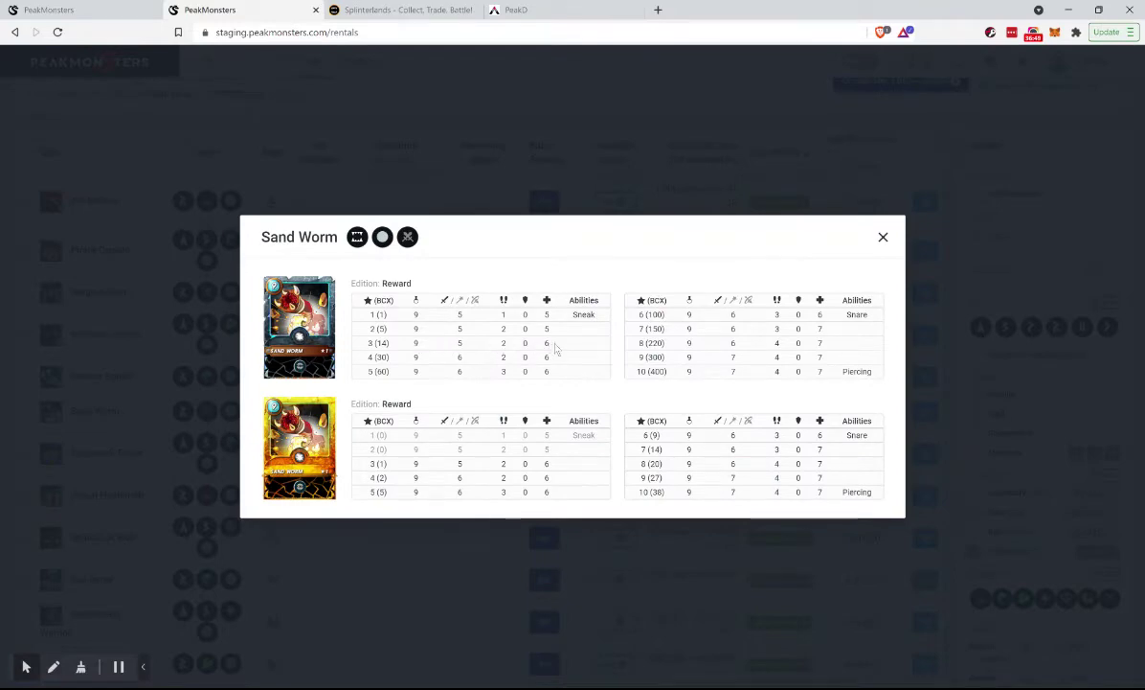
pyautogui.click(500, 213)
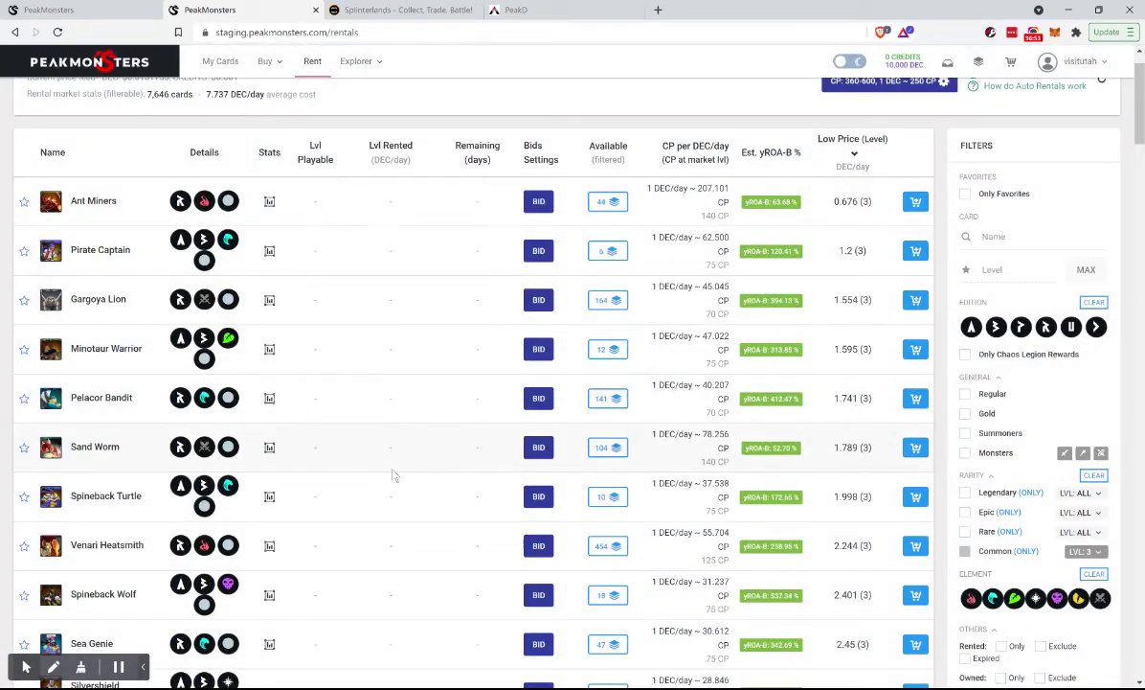
# Expand Sand Worm's rental listings to all levels and compare the daily prices per level
pyautogui.click(604, 447)
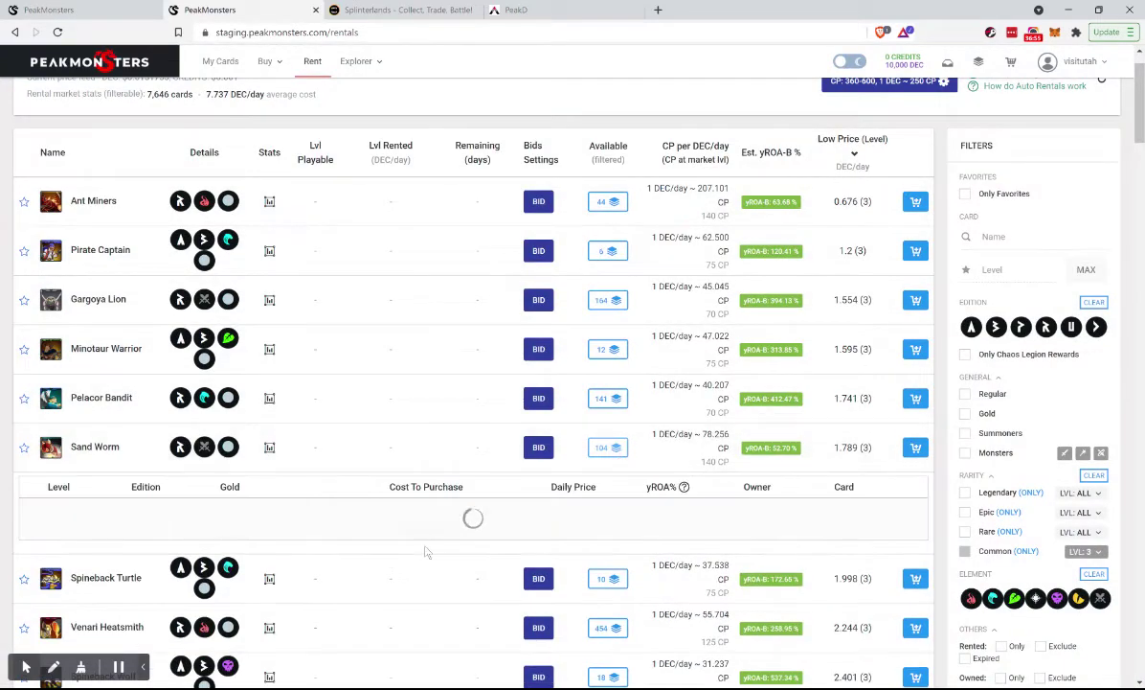
pyautogui.scroll(-12, 429, 540)
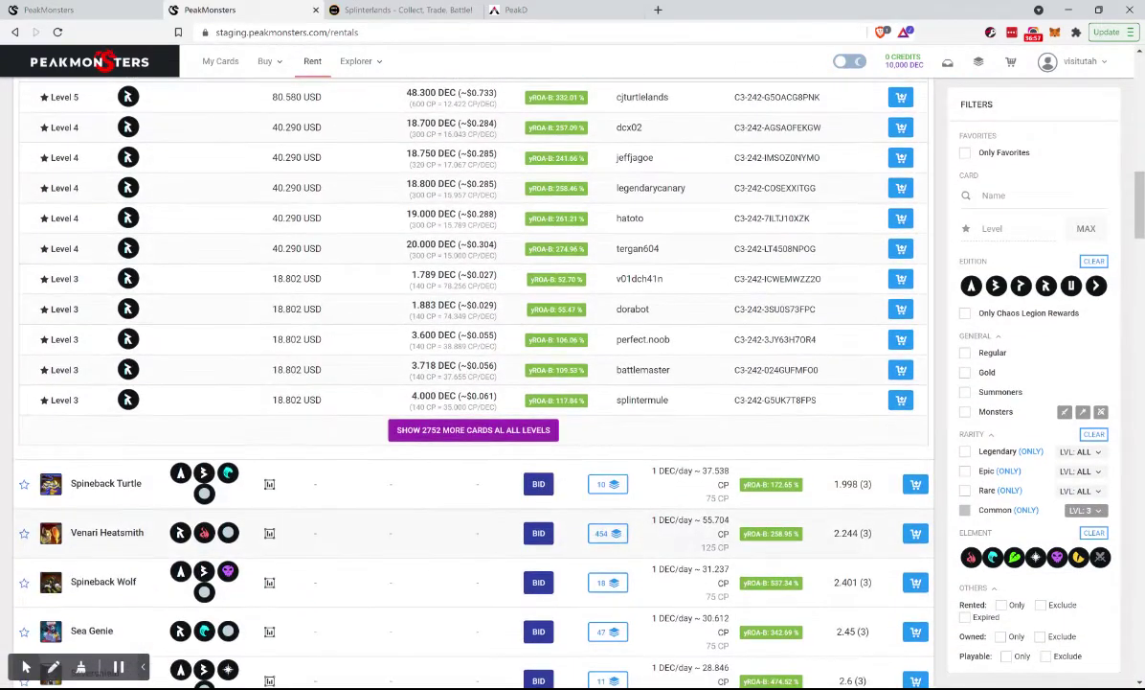
pyautogui.click(502, 431)
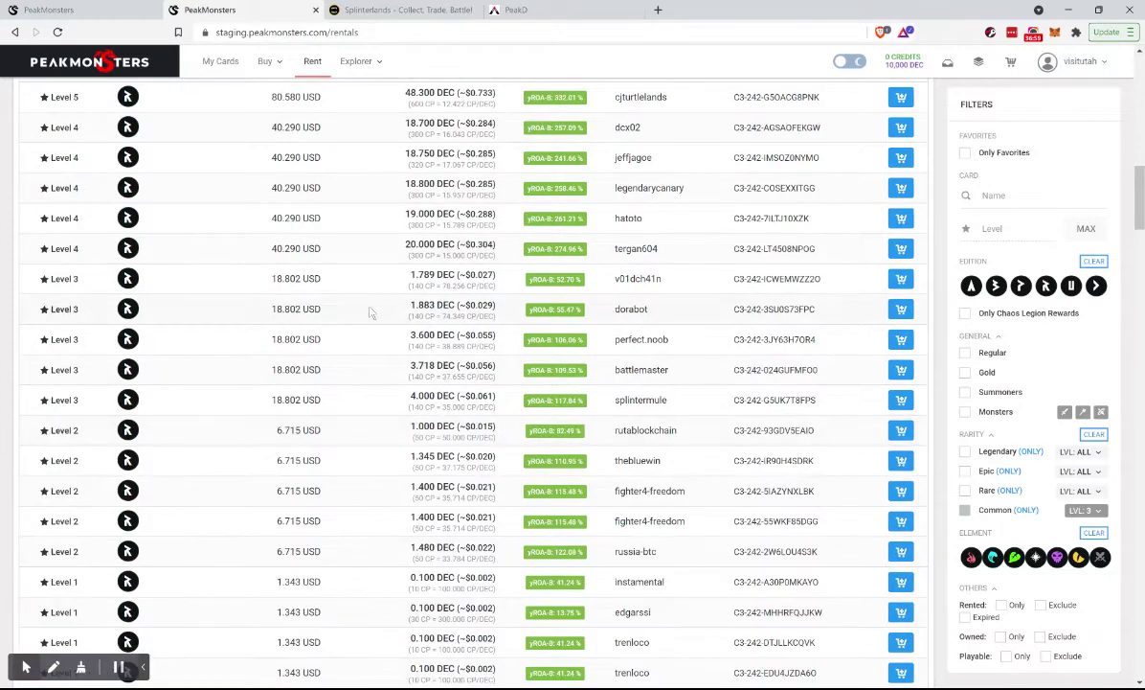
pyautogui.scroll(-3, 403, 292)
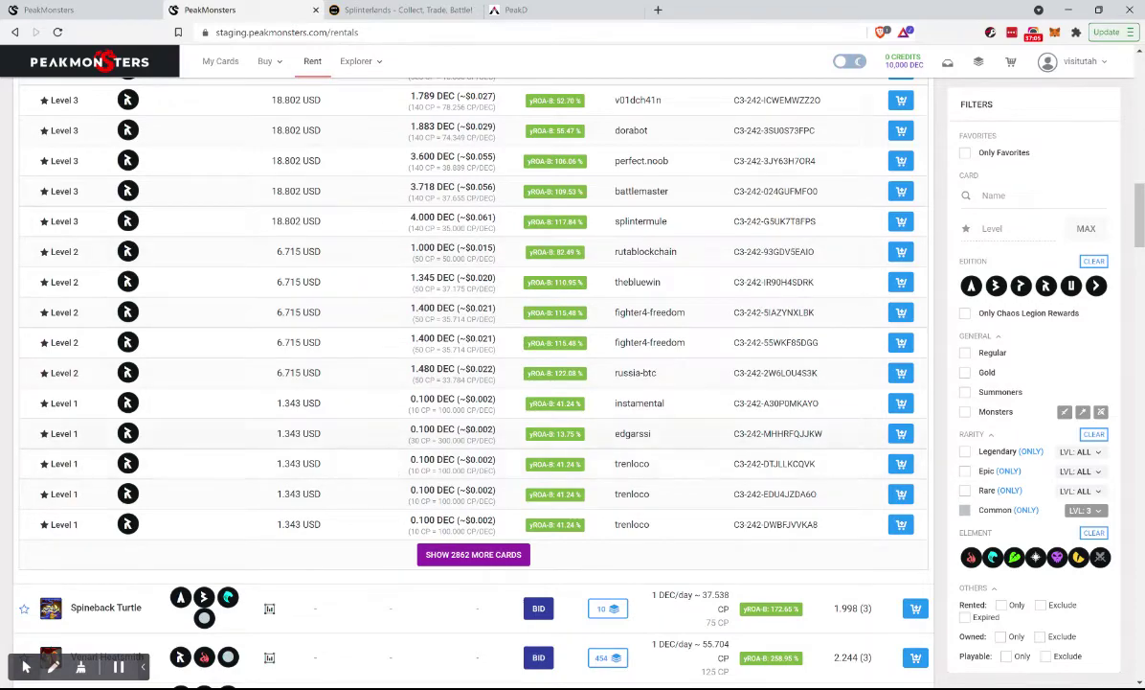
# Submit an auto rental bid on Sand Worm at level 1, regular foil, for 0.1 DEC/day, and collapse its rental listings
pyautogui.scroll(15, 458, 396)
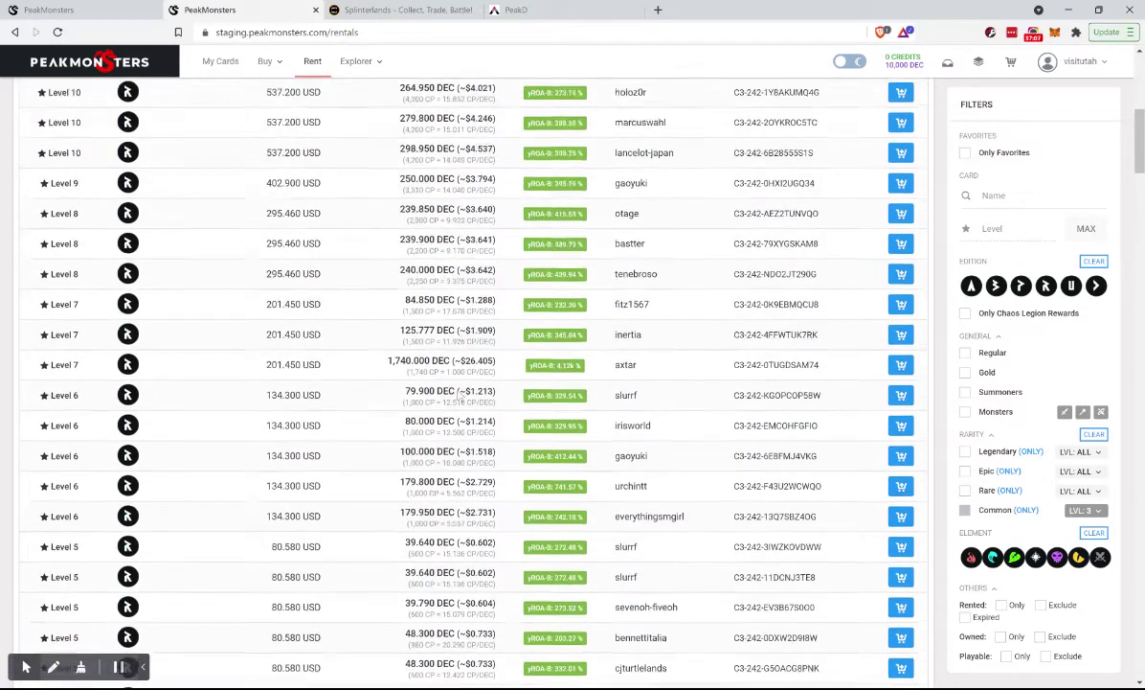
pyautogui.scroll(-2, 458, 396)
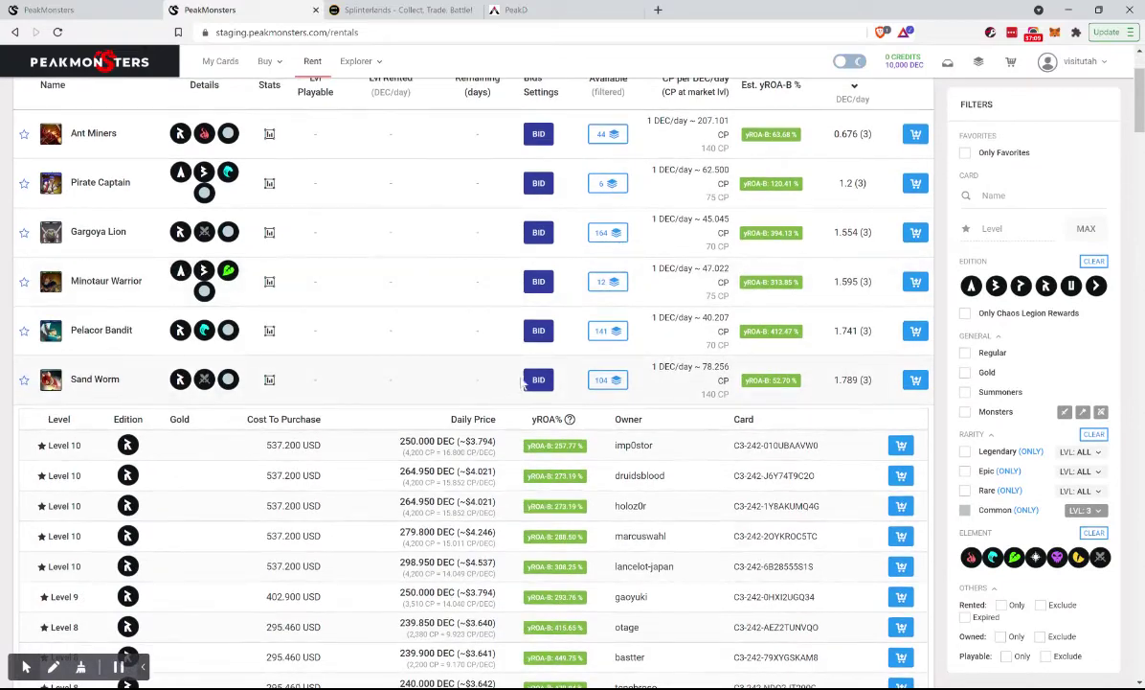
pyautogui.click(538, 380)
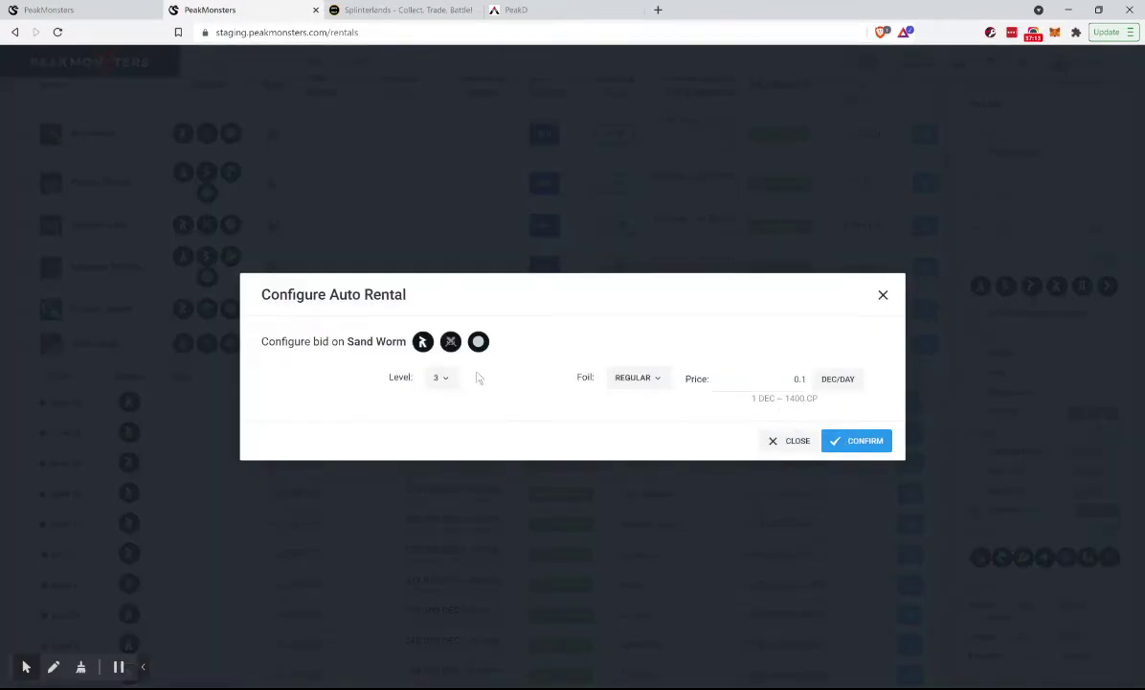
pyautogui.click(440, 379)
pyautogui.click(447, 409)
pyautogui.click(868, 442)
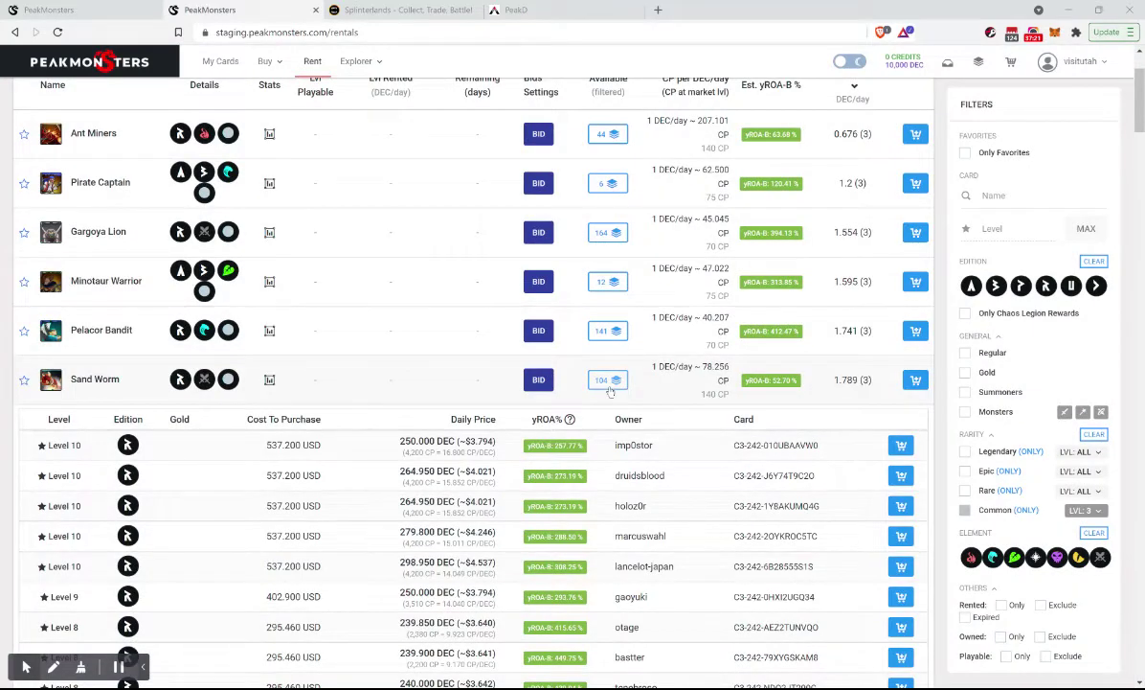
pyautogui.click(608, 380)
# Switch to Splinterlands, close the Leagues overview, and open the account's card collection to look through the playable fire and water cards
pyautogui.scroll(-1, 284, 450)
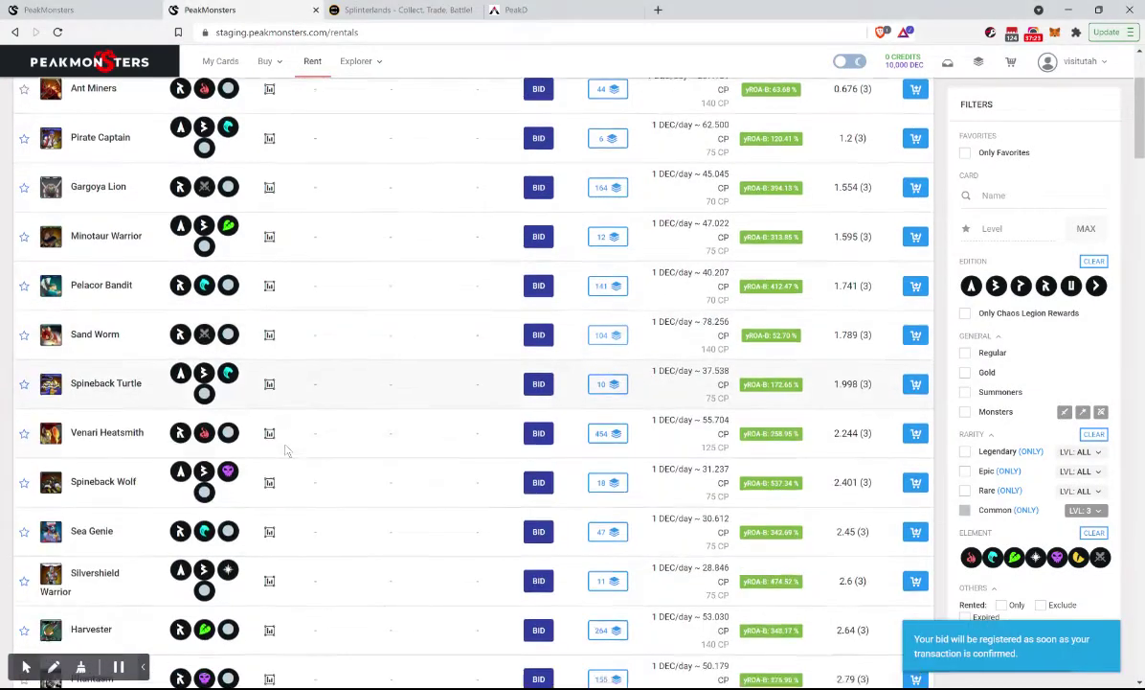
pyautogui.click(385, 18)
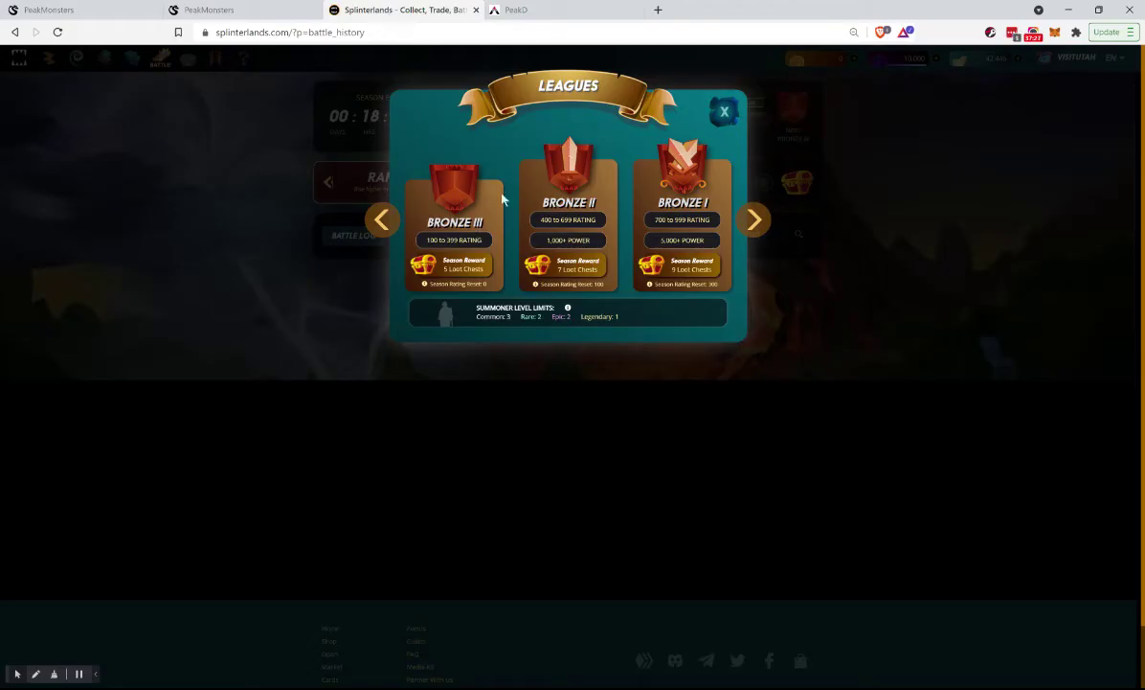
pyautogui.click(124, 60)
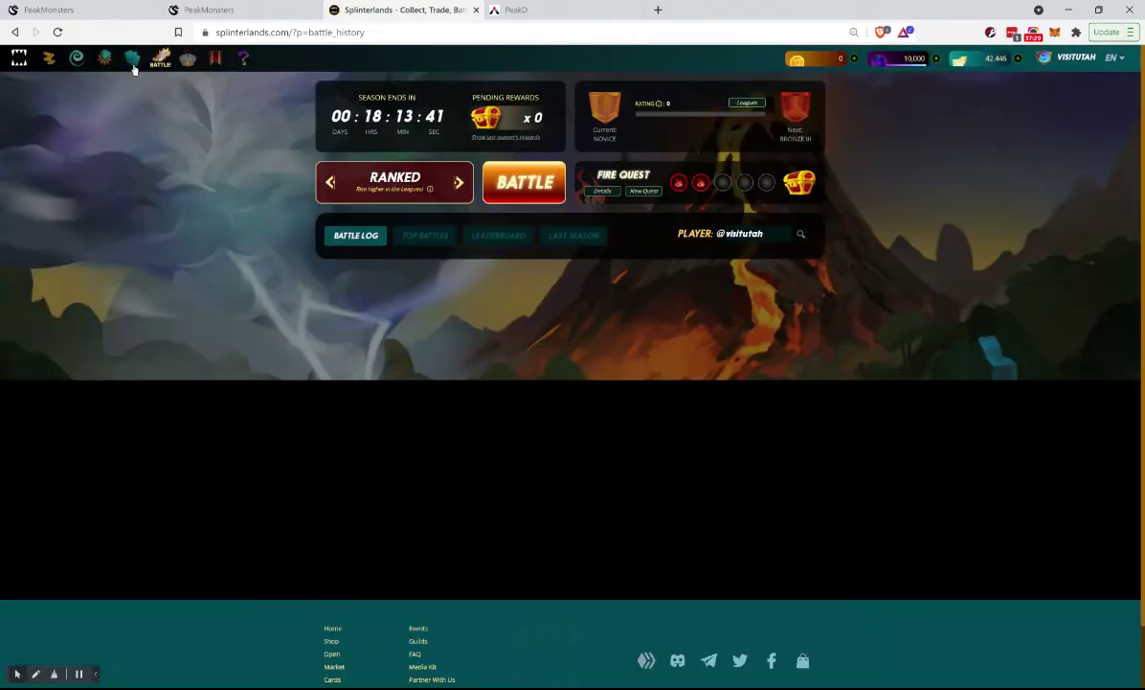
pyautogui.click(132, 62)
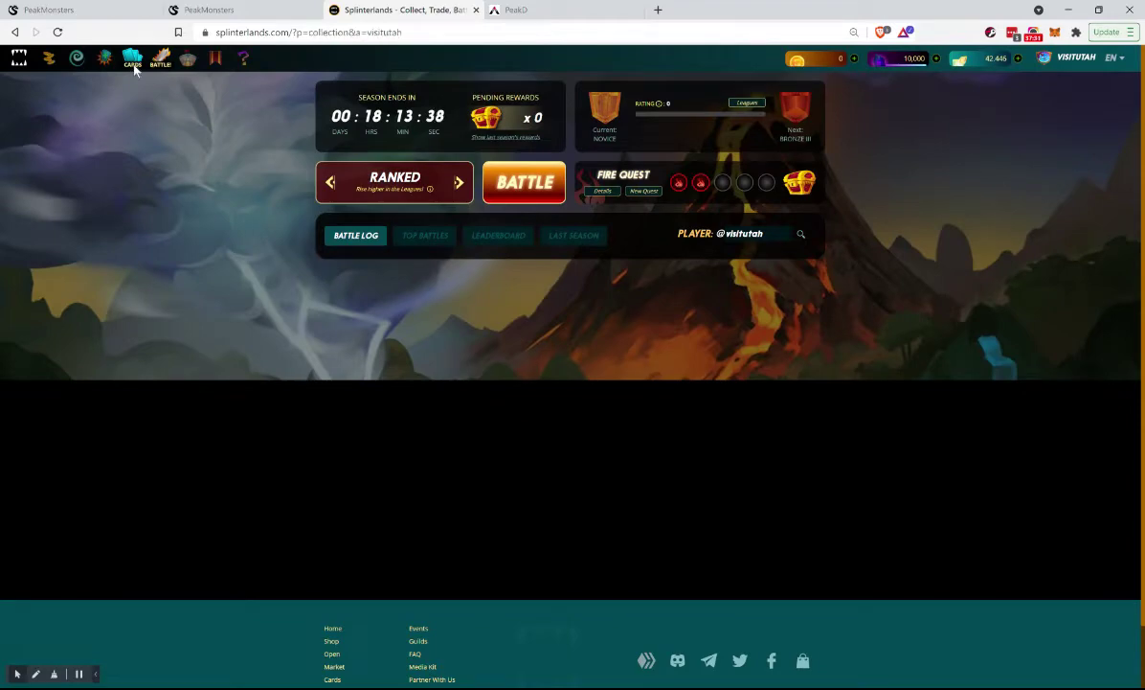
pyautogui.scroll(-2, 514, 441)
pyautogui.scroll(-1, 514, 442)
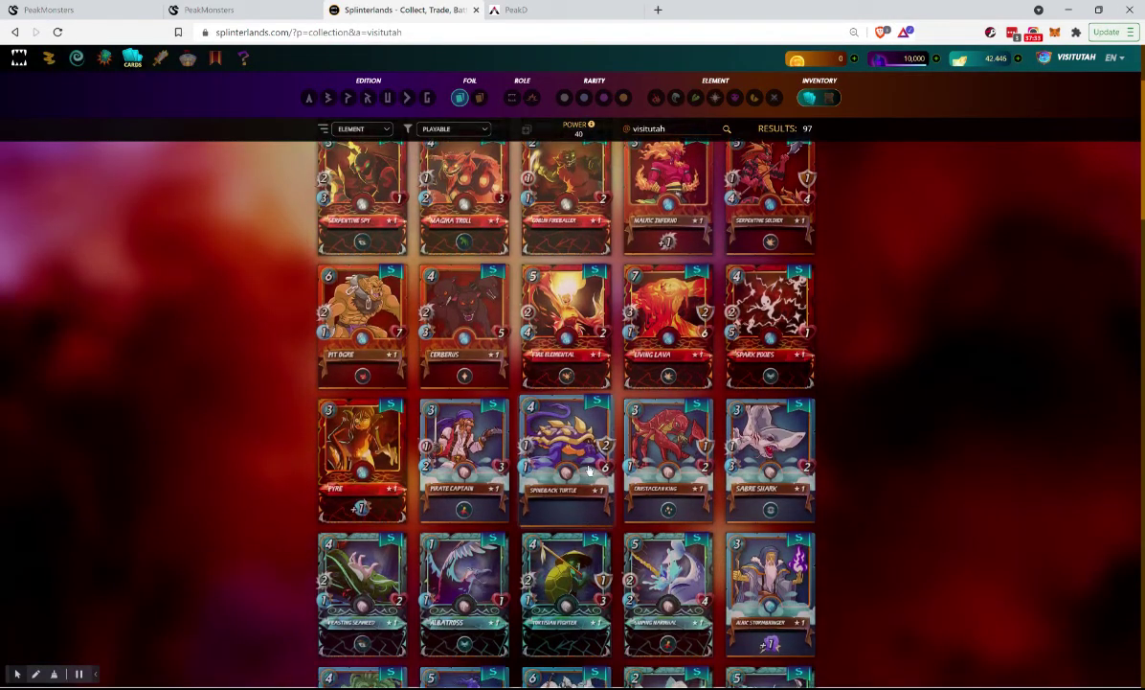
# Return to the PeakMonsters Renter's Board and view the level-by-level stats of Spineback Turtle
pyautogui.click(241, 13)
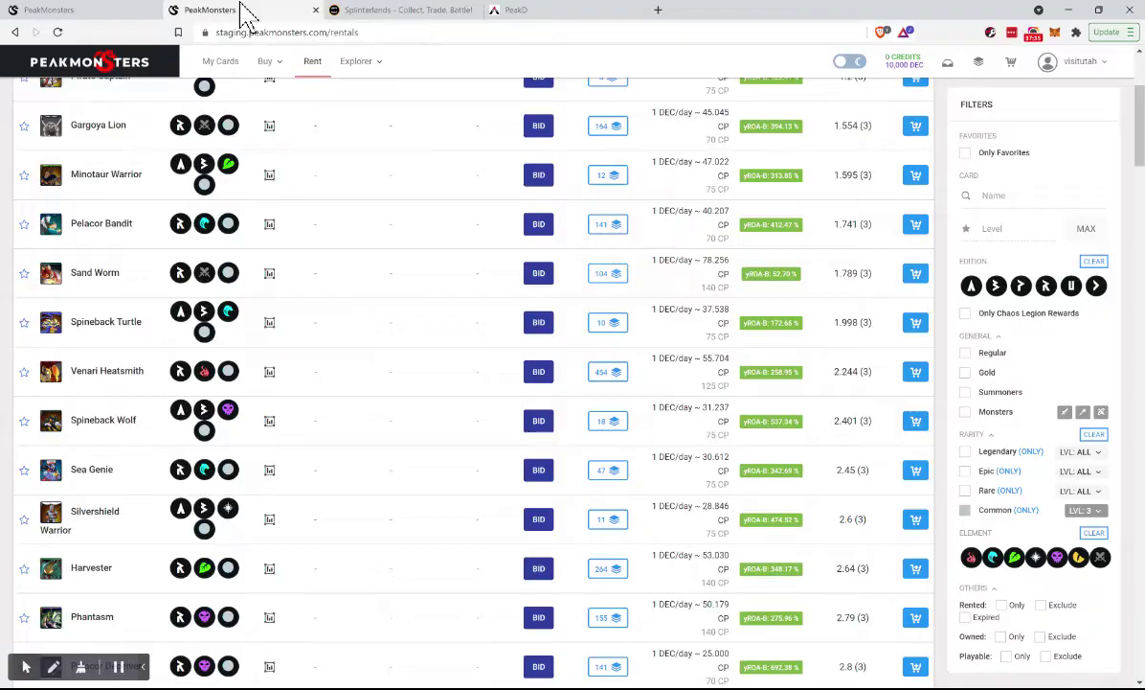
pyautogui.click(269, 323)
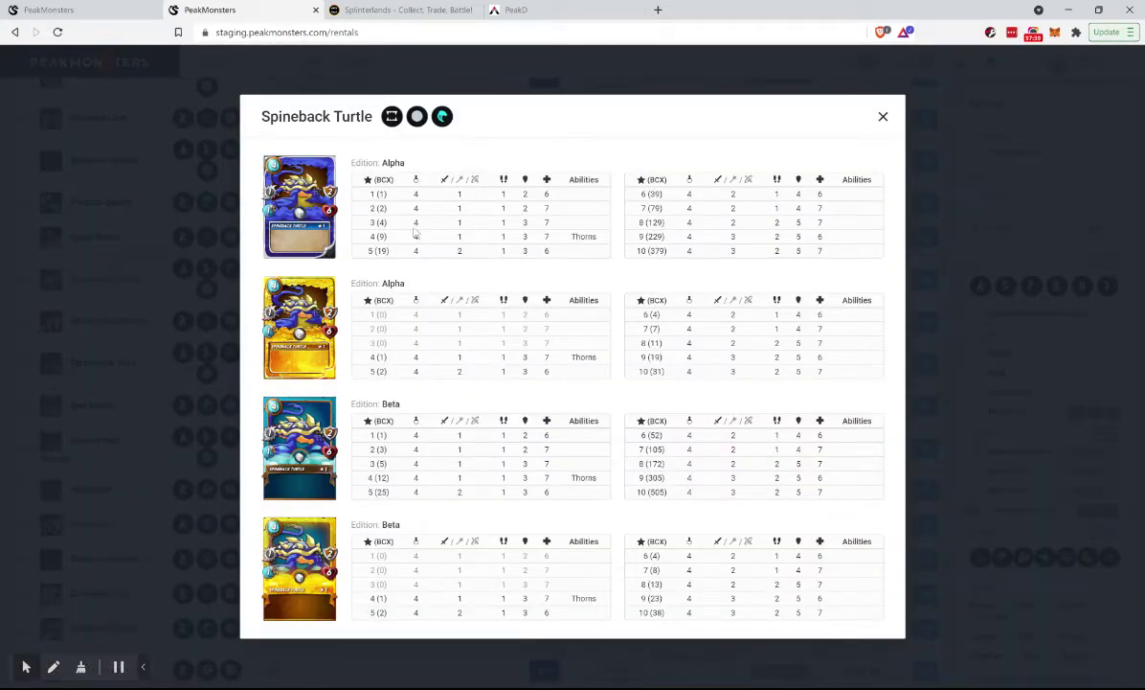
pyautogui.click(149, 243)
# Browse the low-priced level 3 commons, open Creeping Ooze's rental listings, and view that card's level-by-level stats
pyautogui.scroll(-1, 306, 354)
pyautogui.scroll(-2, 305, 355)
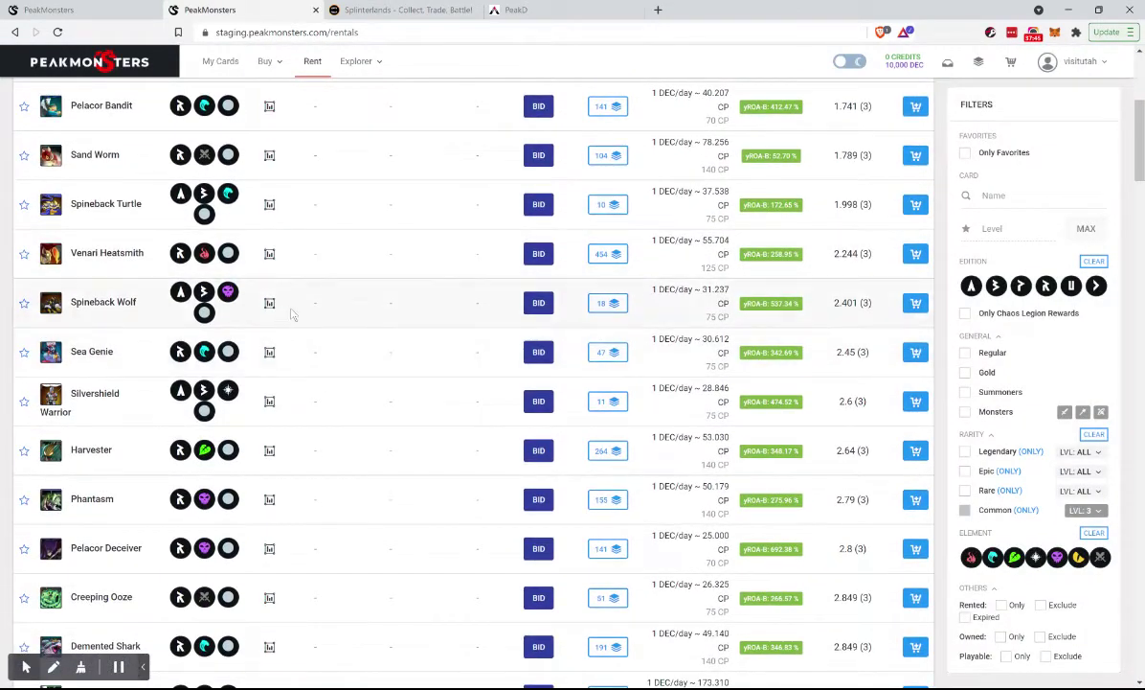
pyautogui.scroll(-1, 286, 416)
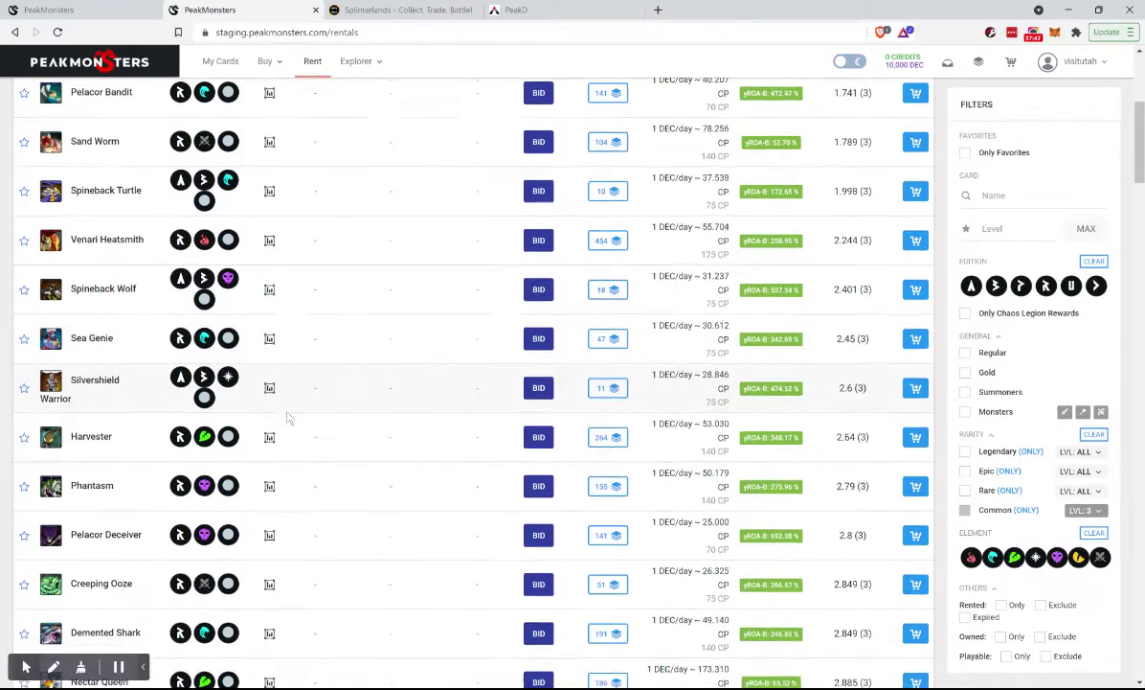
pyautogui.scroll(3, 287, 418)
pyautogui.scroll(2, 287, 418)
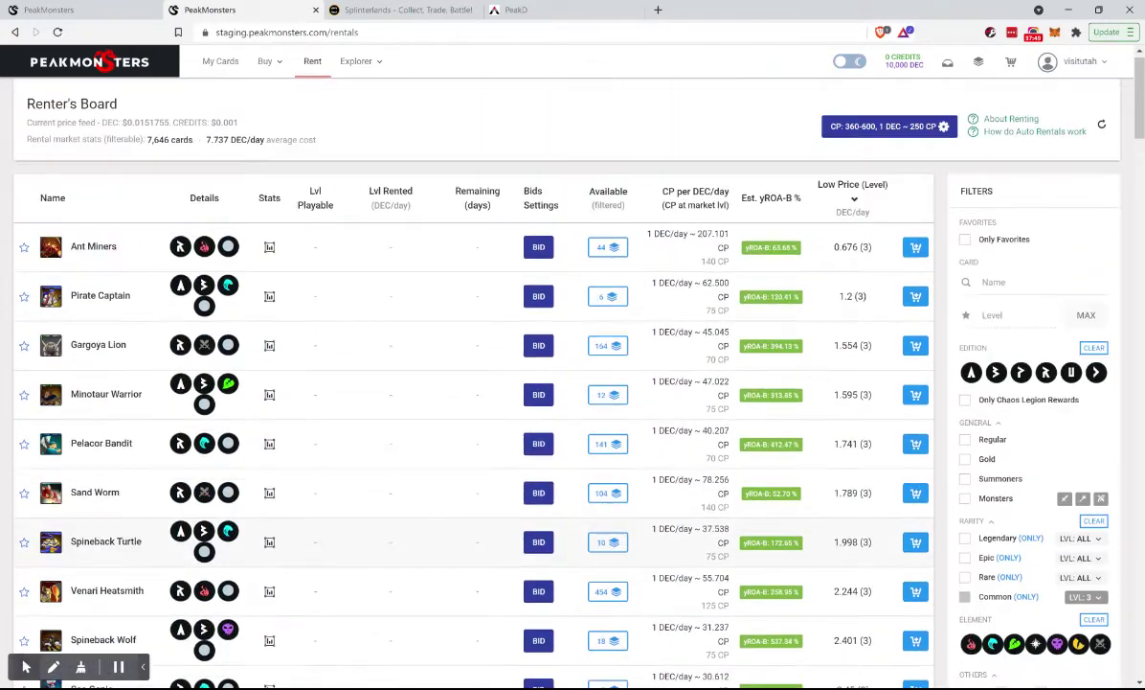
pyautogui.scroll(-4, 288, 418)
pyautogui.scroll(-1, 273, 488)
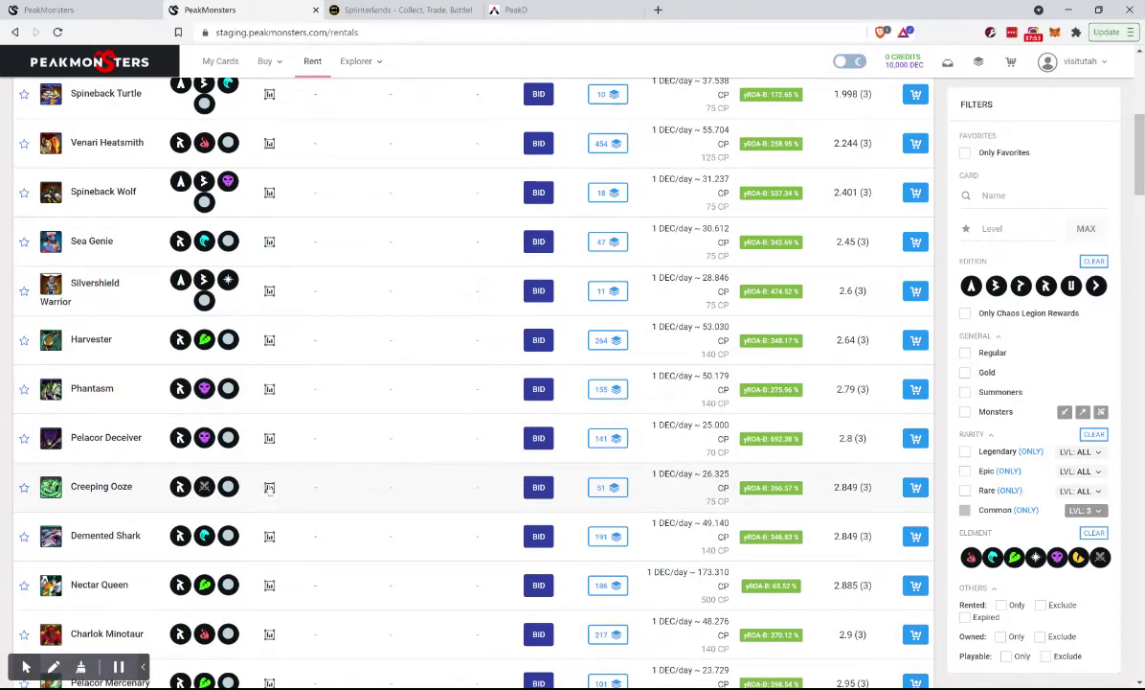
pyautogui.click(605, 486)
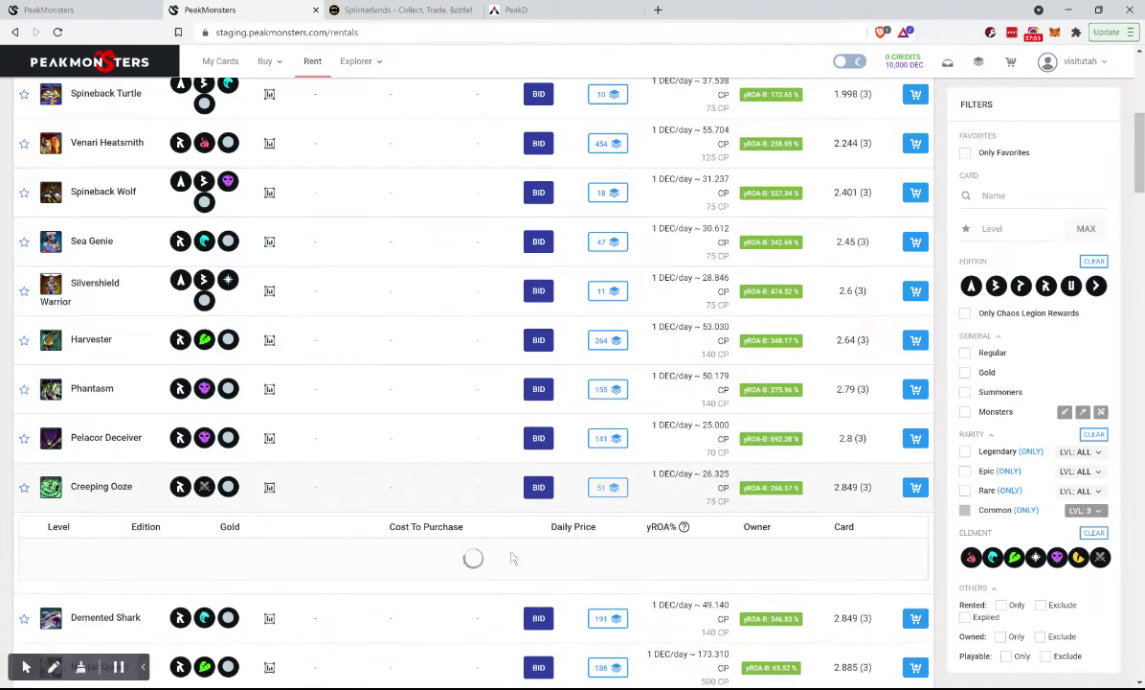
pyautogui.scroll(-2, 483, 558)
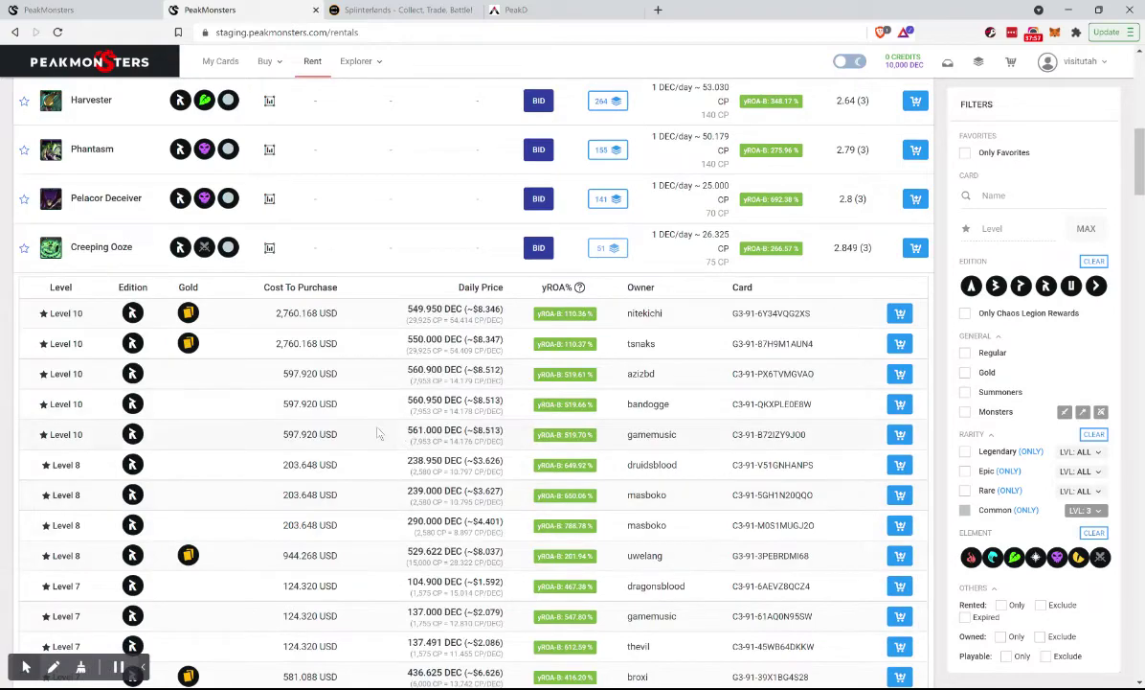
pyautogui.scroll(-1, 379, 434)
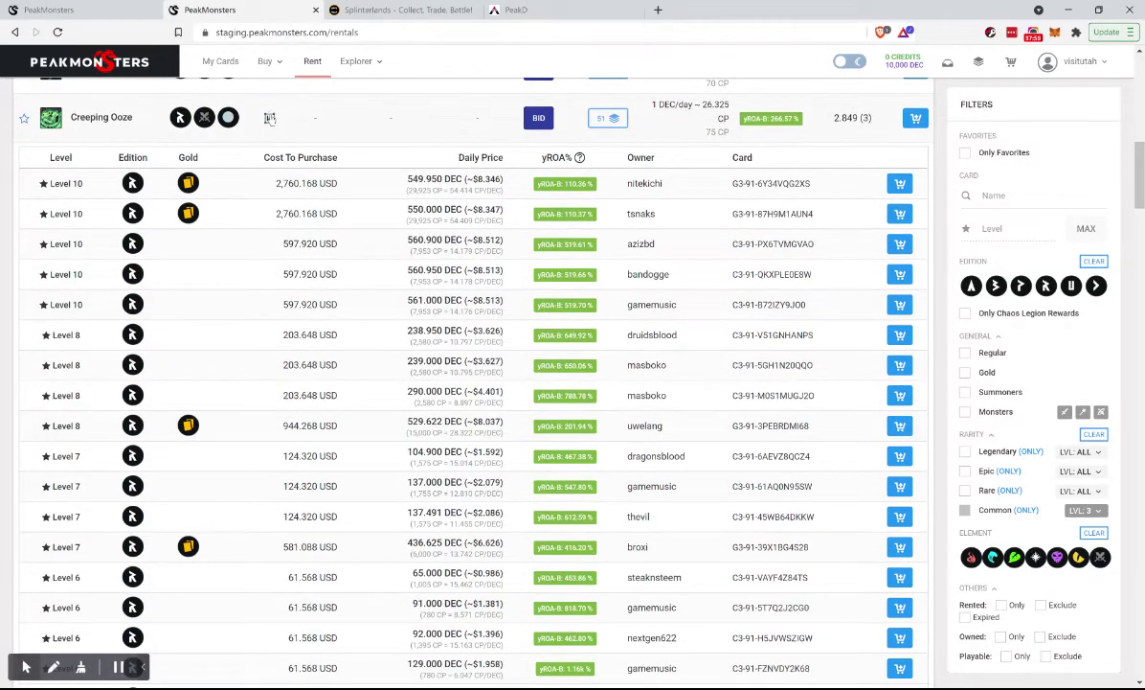
pyautogui.click(271, 118)
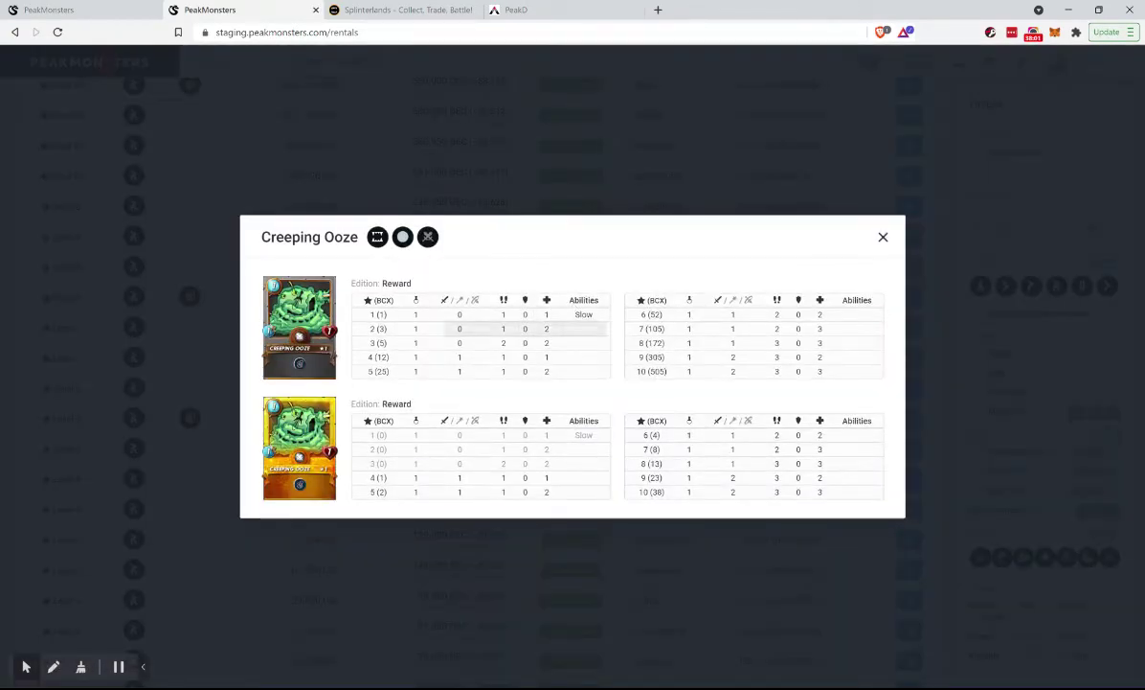
pyautogui.click(448, 135)
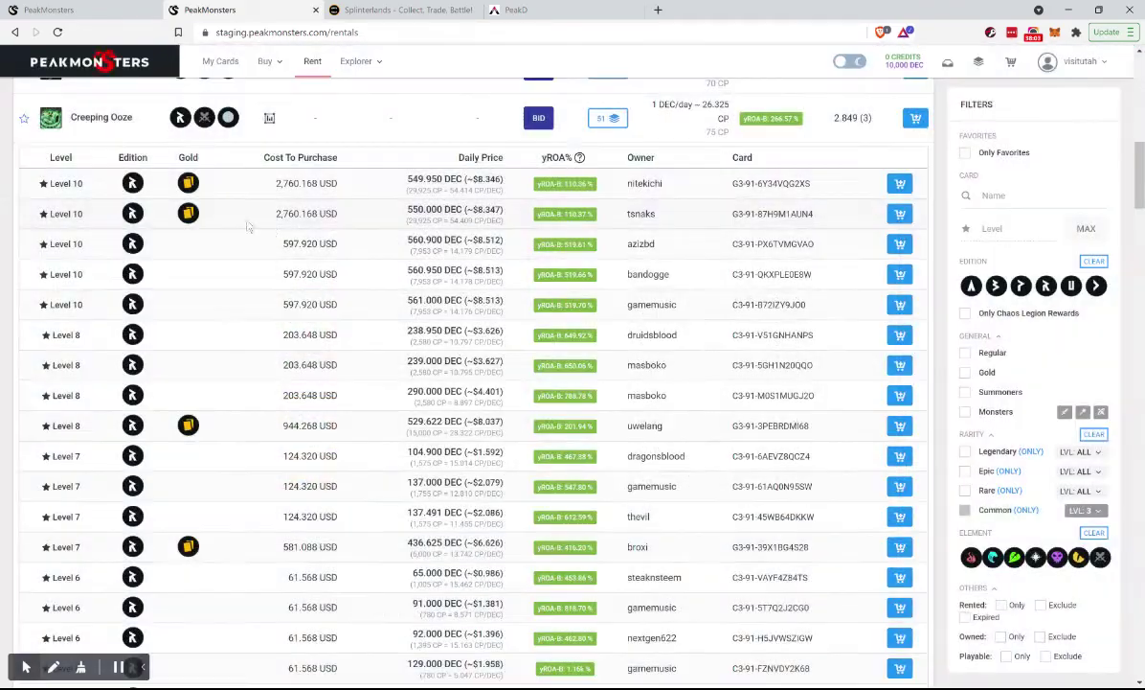
# Expand Creeping Ooze's rental listings to all levels and compare the daily prices of levels 1 to 3
pyautogui.scroll(-12, 304, 379)
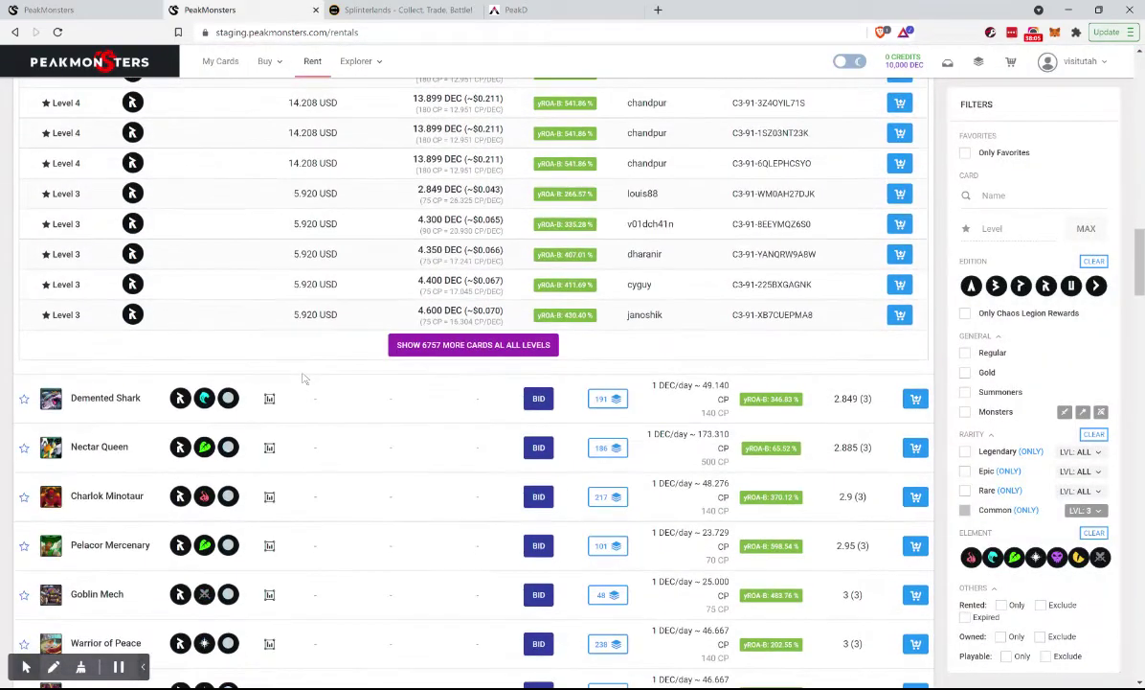
pyautogui.click(504, 347)
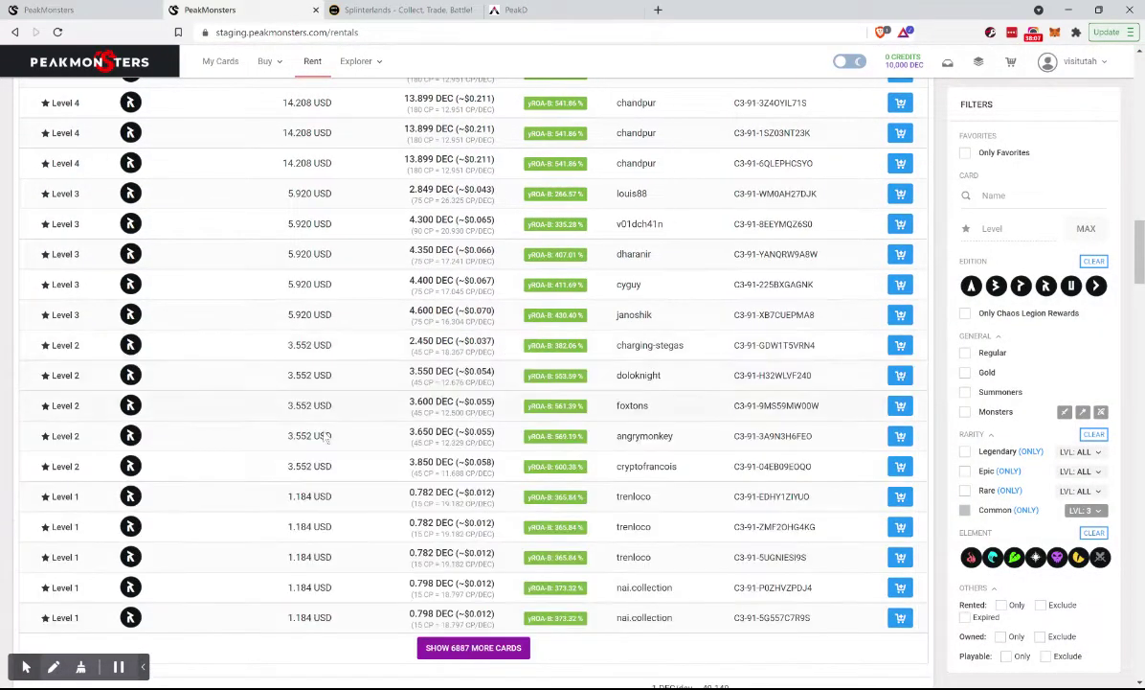
pyautogui.scroll(-3, 351, 383)
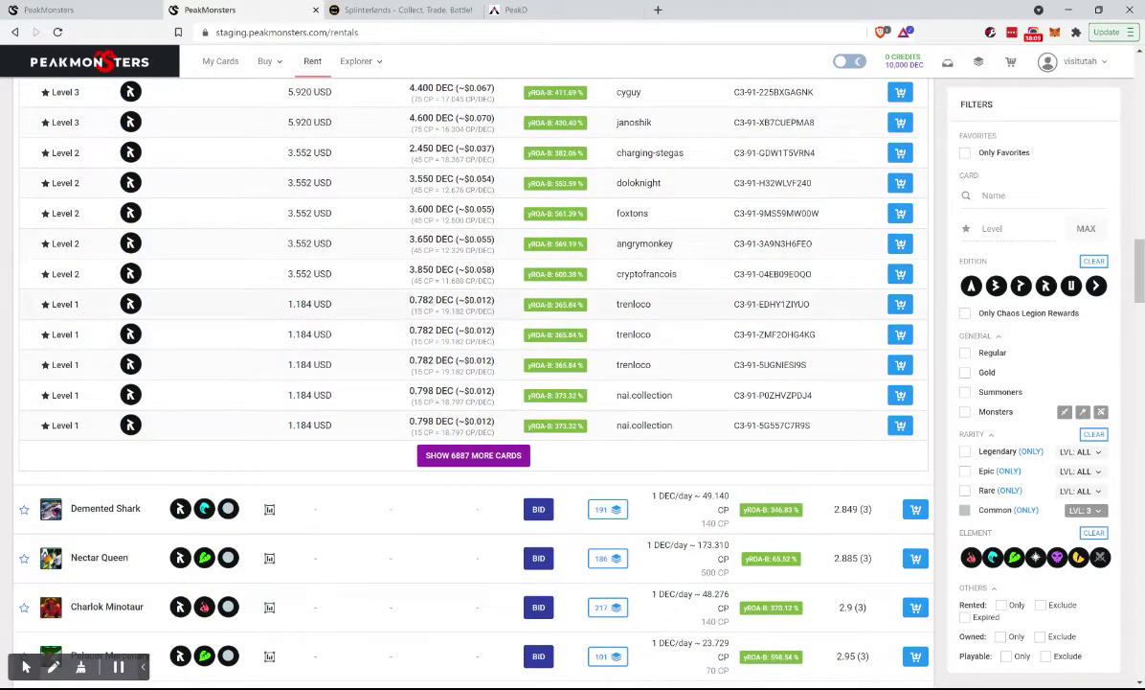
pyautogui.scroll(2, 392, 337)
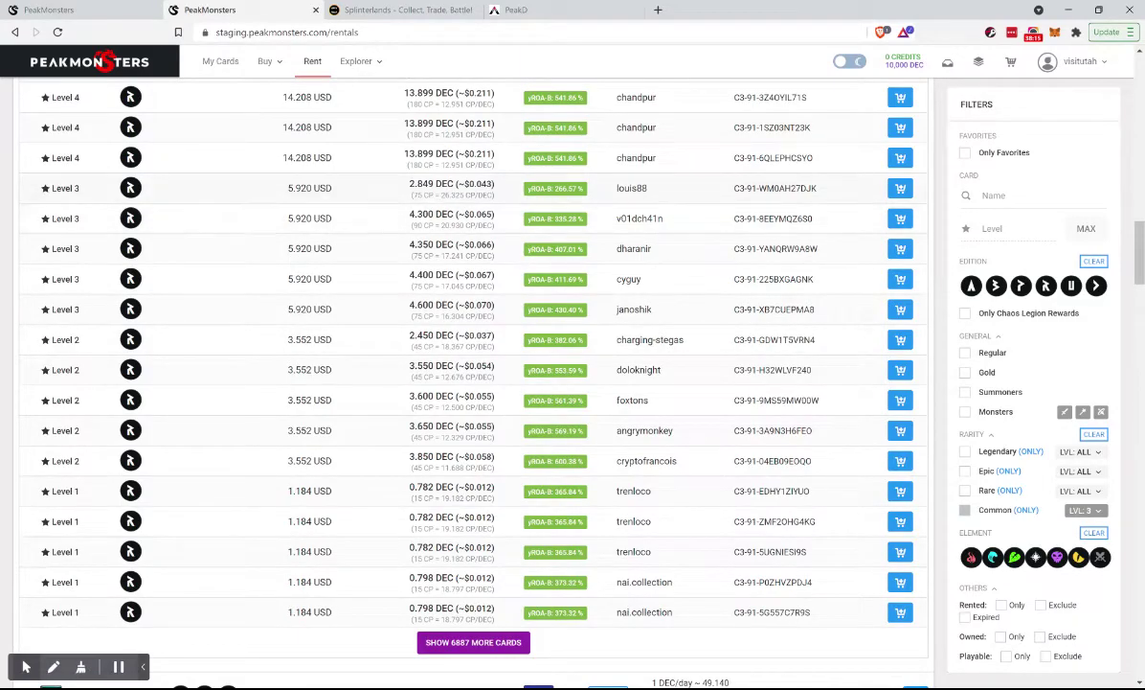
pyautogui.scroll(-2, 355, 303)
# Submit an auto rental bid on Creeping Ooze at level 1, regular foil, for 0.5 DEC/day
pyautogui.scroll(6, 354, 303)
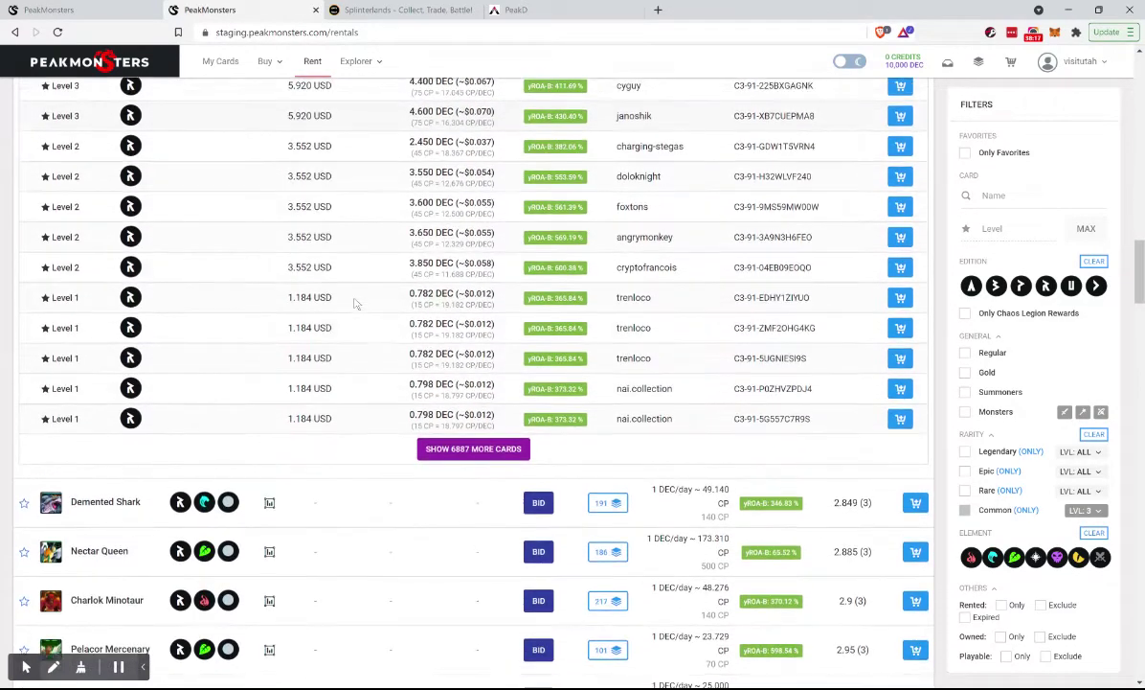
pyautogui.scroll(6, 355, 303)
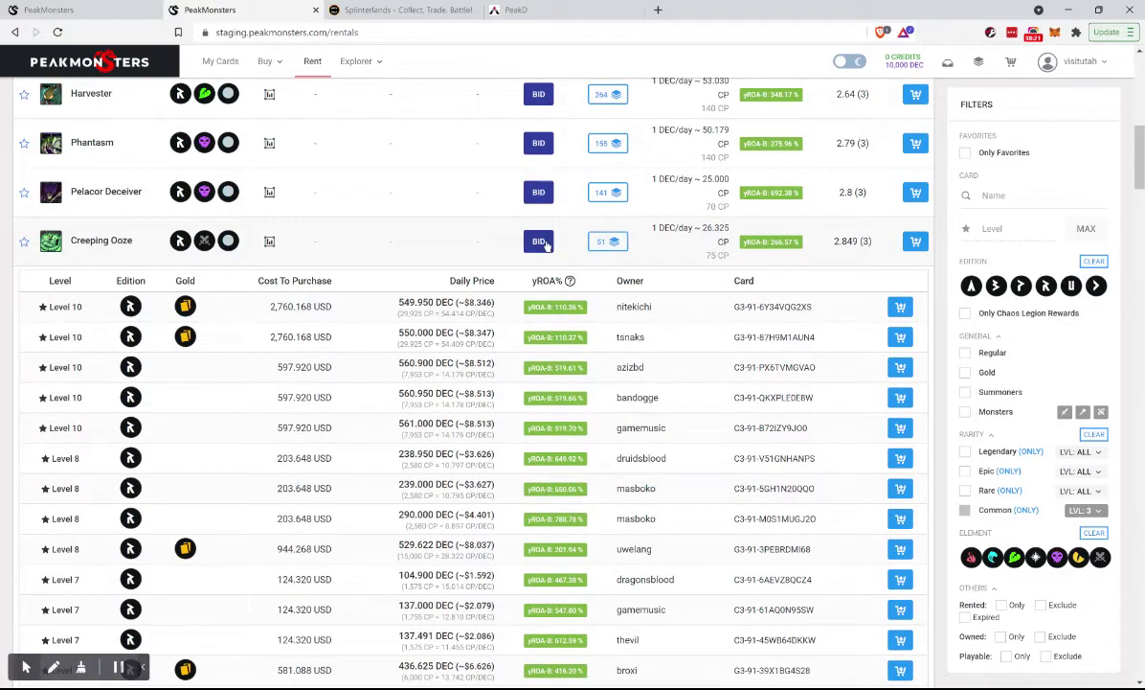
pyautogui.click(540, 242)
pyautogui.click(445, 385)
pyautogui.click(449, 407)
pyautogui.doubleClick(800, 378)
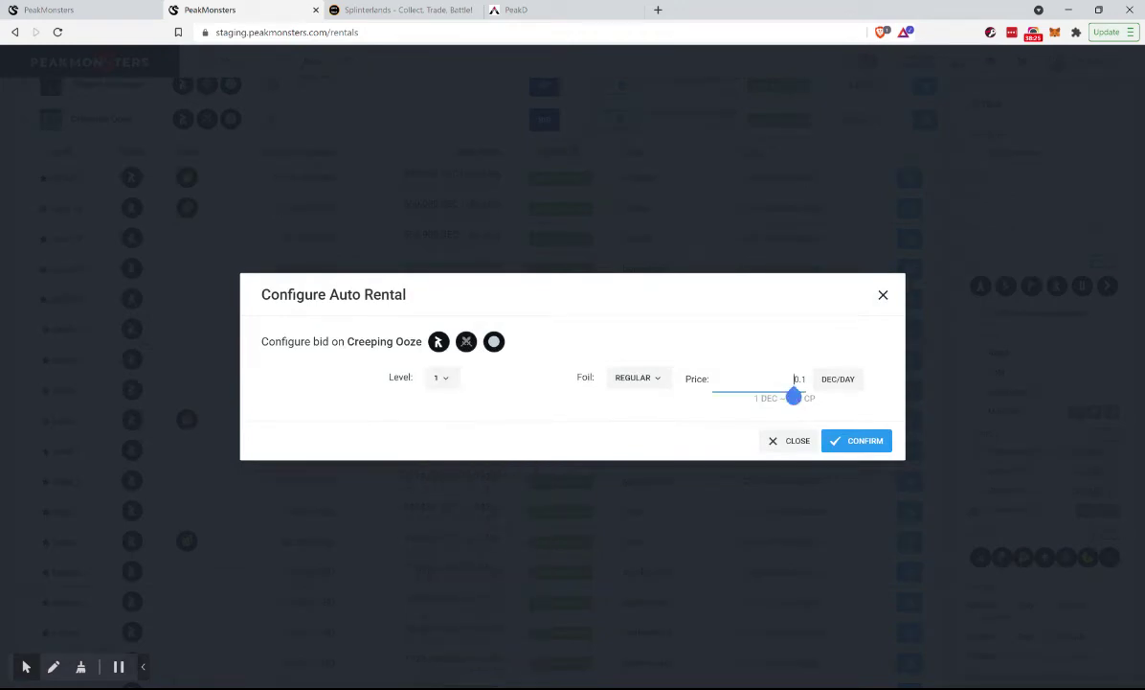
pyautogui.write('.5')
pyautogui.click(846, 442)
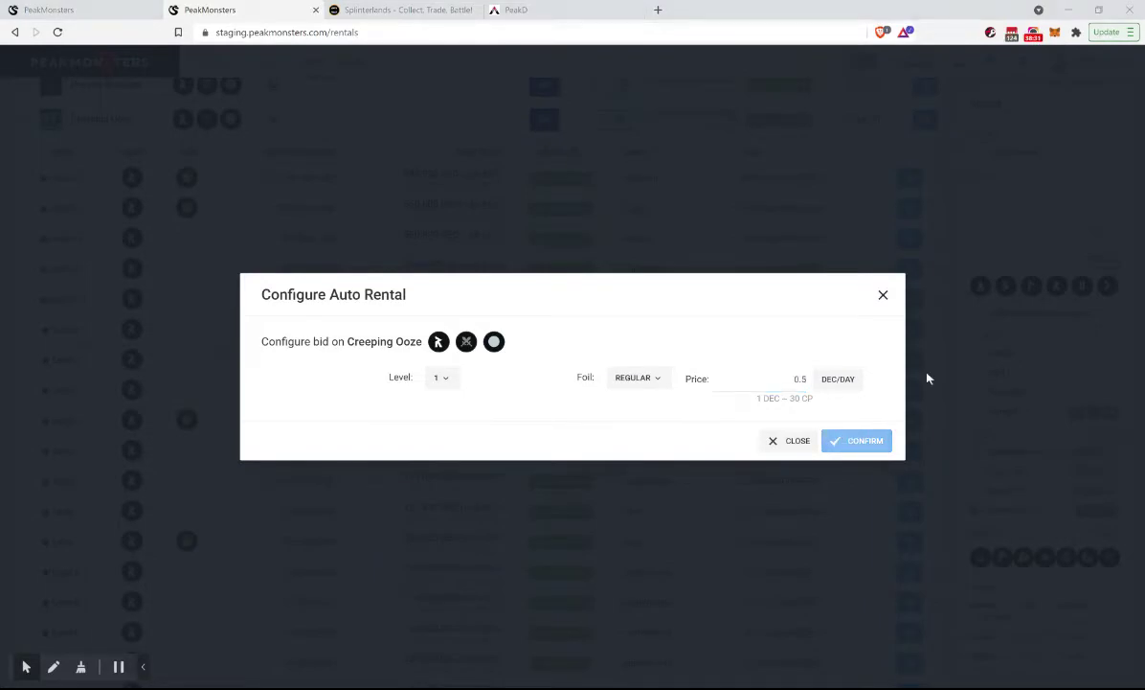
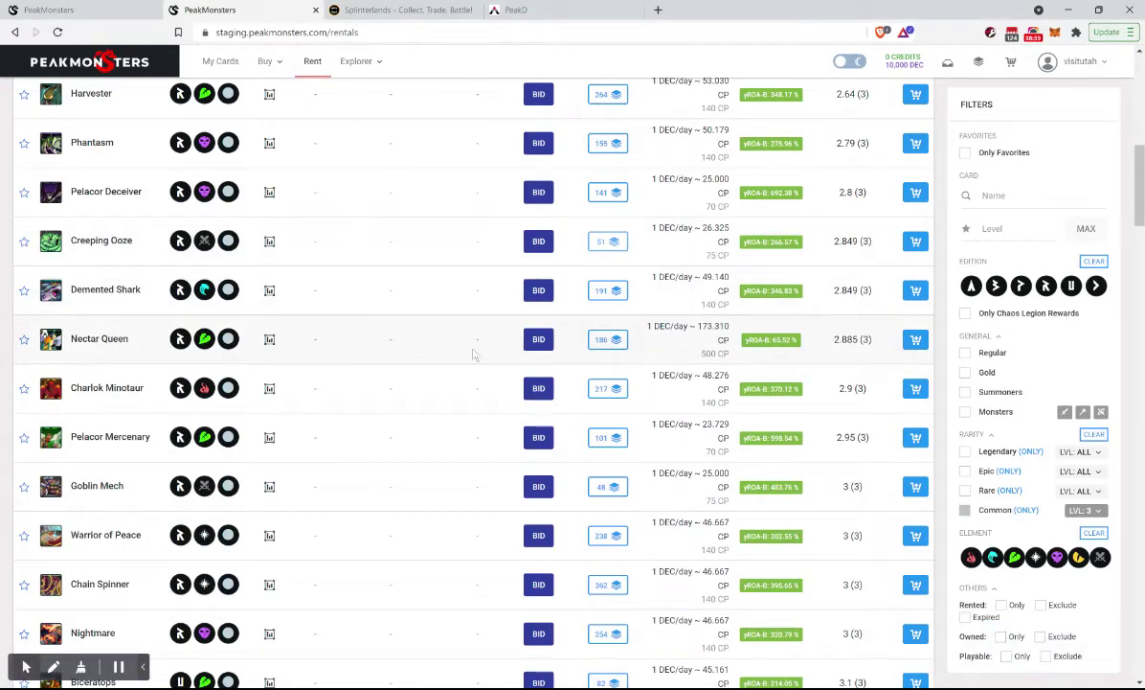
# Switch to the Splinterlands collection and check which water and earth cards are already playable
pyautogui.click(357, 11)
pyautogui.scroll(-10, 484, 453)
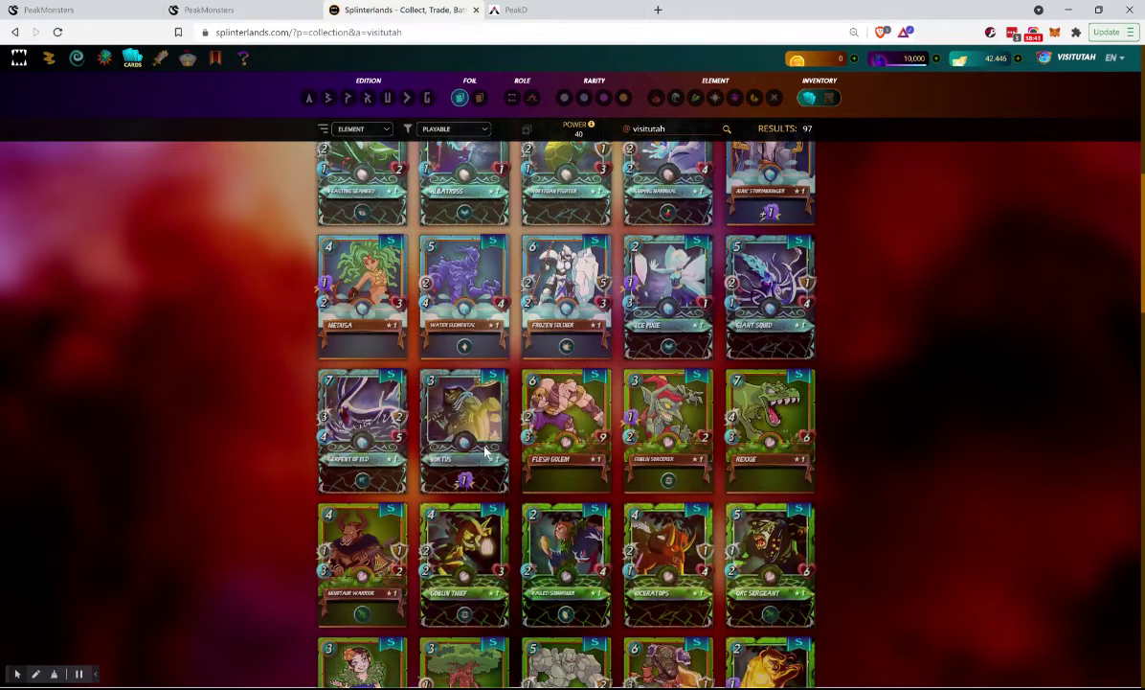
pyautogui.scroll(-1, 510, 287)
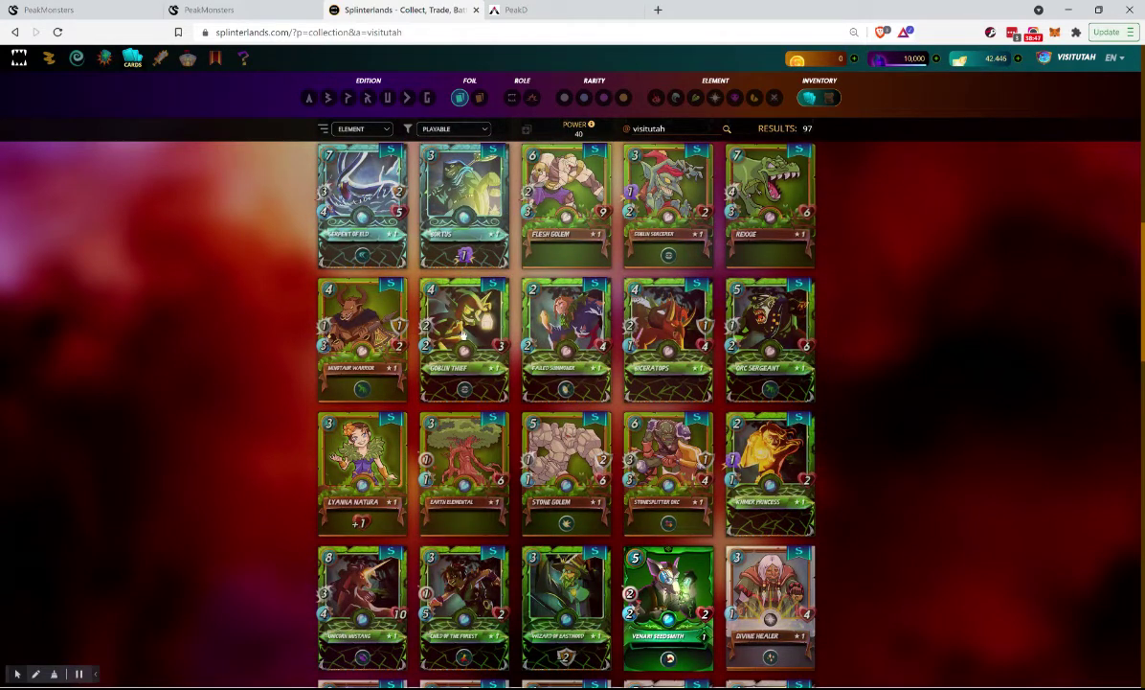
pyautogui.scroll(-2, 528, 467)
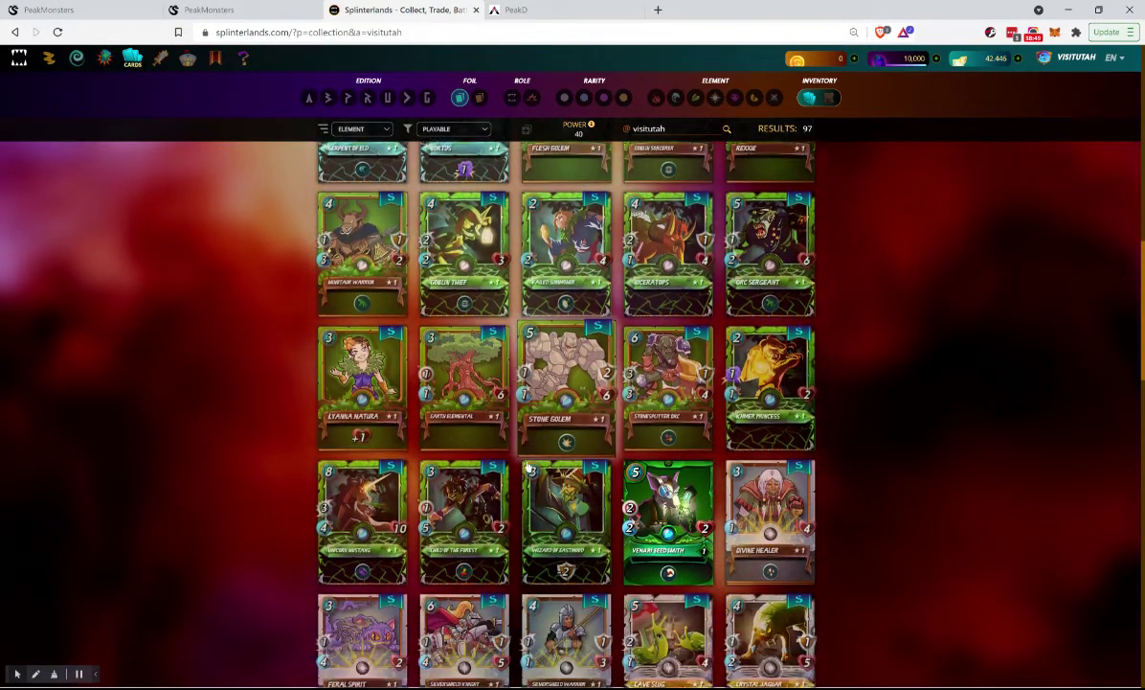
# Go back to the PeakMonsters Renter's Board and view the level-by-level stats of Nectar Queen
pyautogui.click(220, 10)
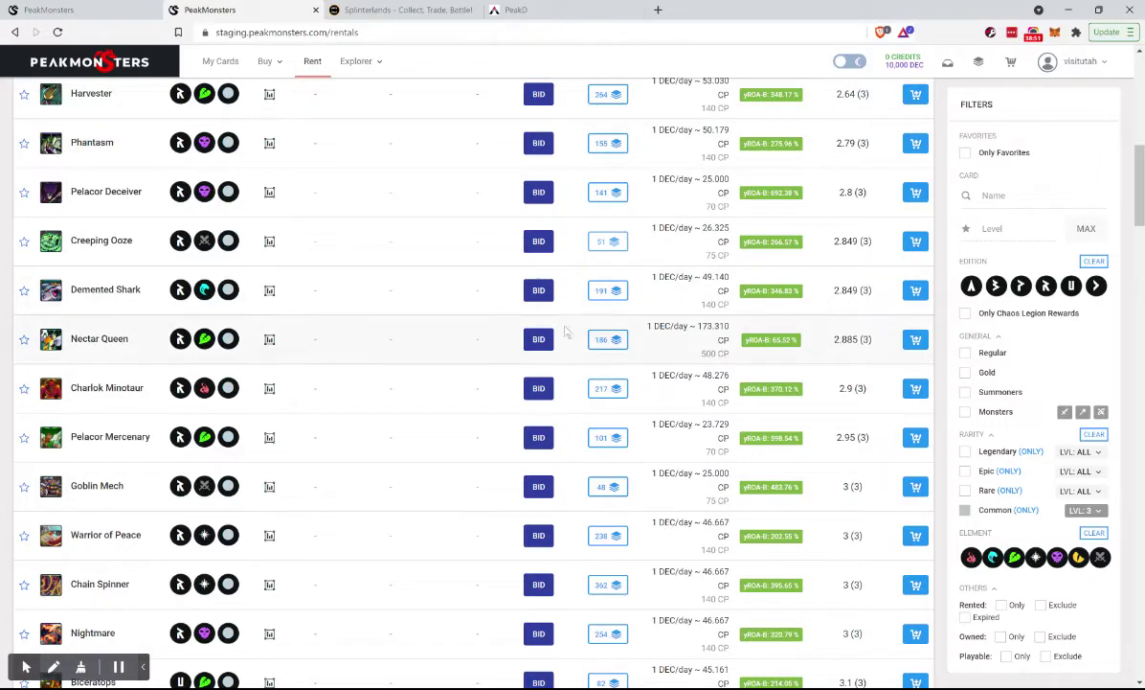
pyautogui.click(270, 341)
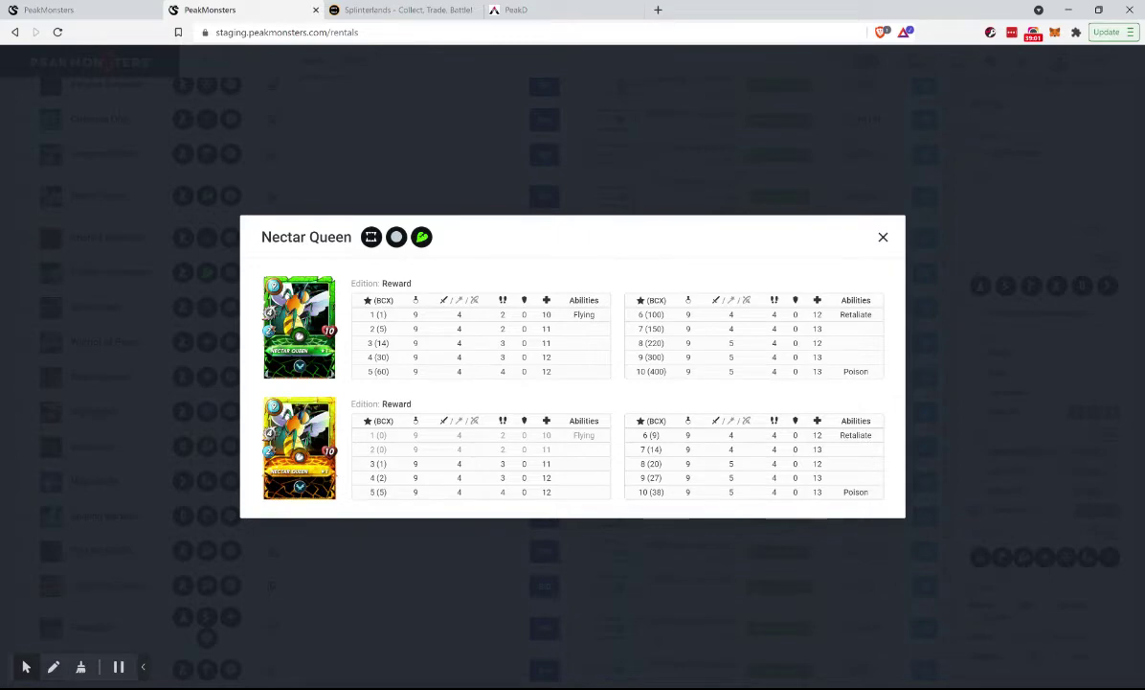
pyautogui.click(378, 168)
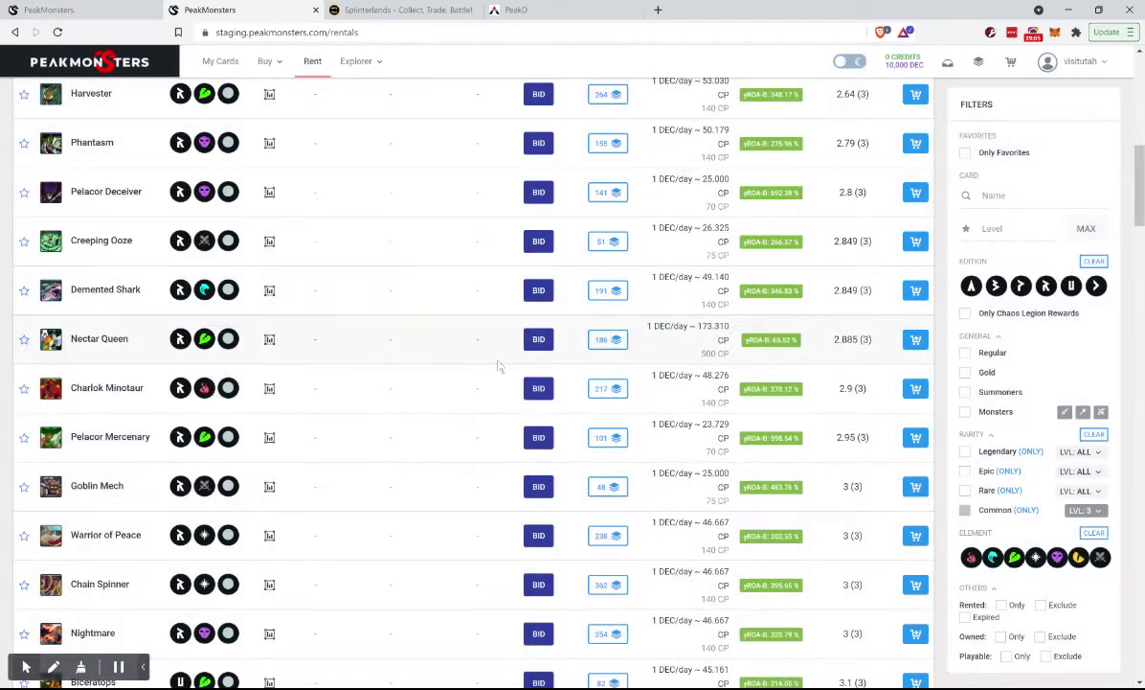
# Expand Nectar Queen's rental listings to all levels and compare the daily prices of levels 1 to 3
pyautogui.click(609, 339)
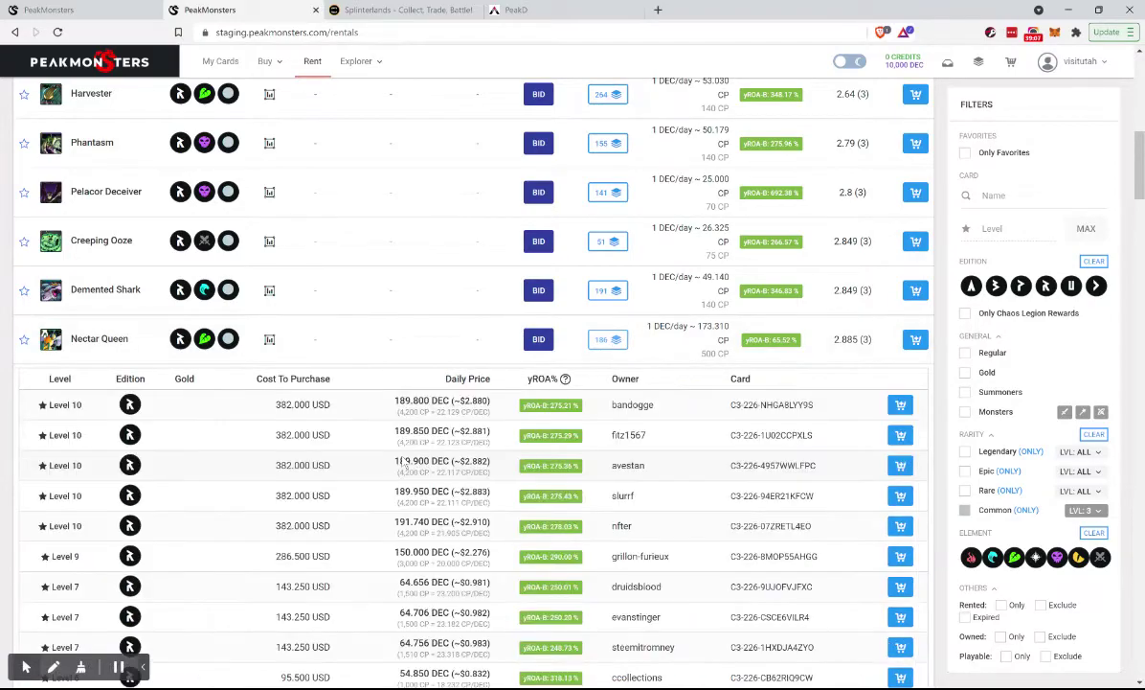
pyautogui.scroll(-7, 403, 462)
pyautogui.scroll(-1, 402, 462)
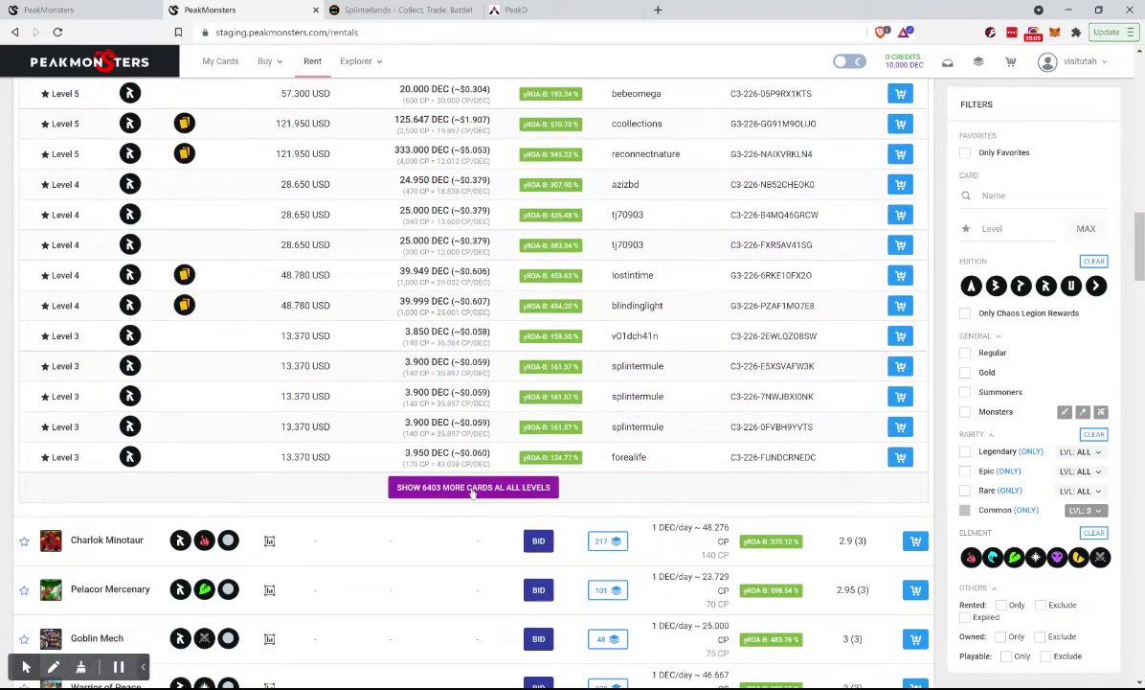
pyautogui.click(472, 487)
pyautogui.scroll(-1, 473, 493)
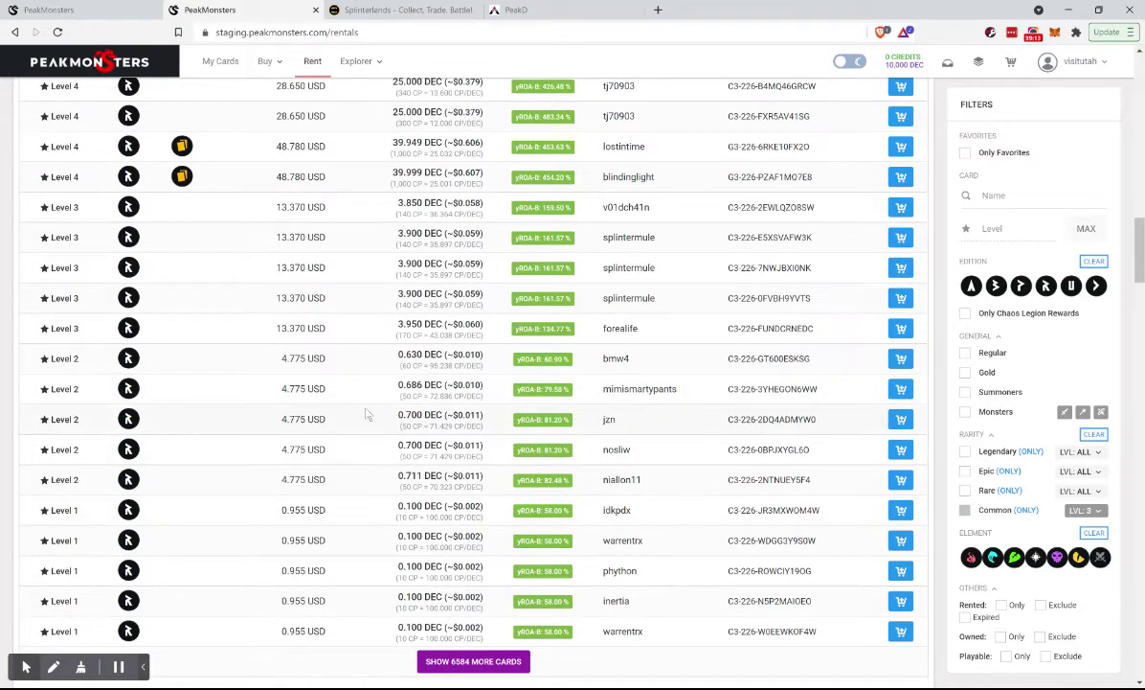
# Submit an auto rental bid on Nectar Queen in regular foil with a different card level selected, and collapse its rental listings
pyautogui.scroll(10, 367, 414)
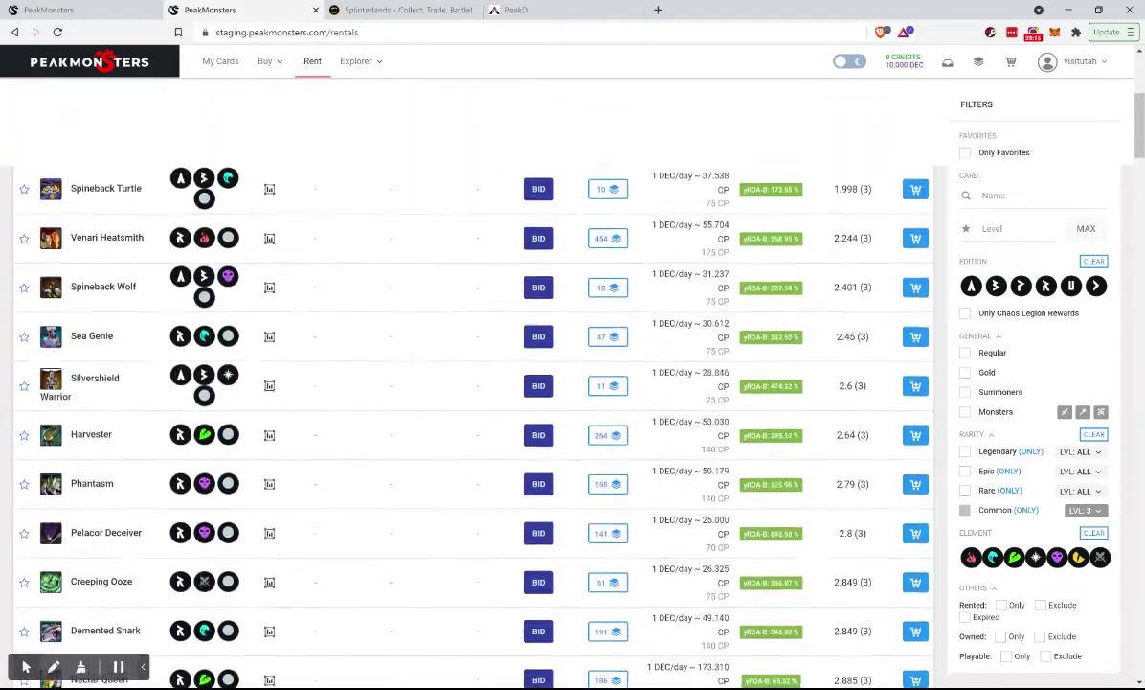
pyautogui.scroll(3, 365, 414)
pyautogui.scroll(-5, 365, 414)
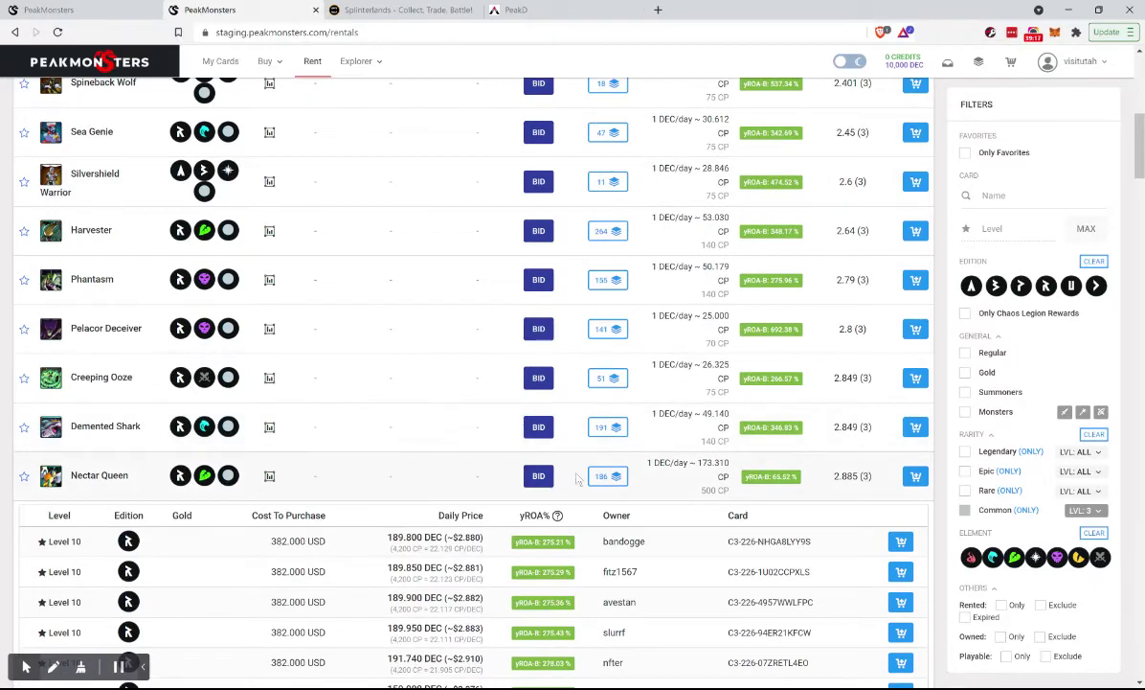
pyautogui.click(540, 479)
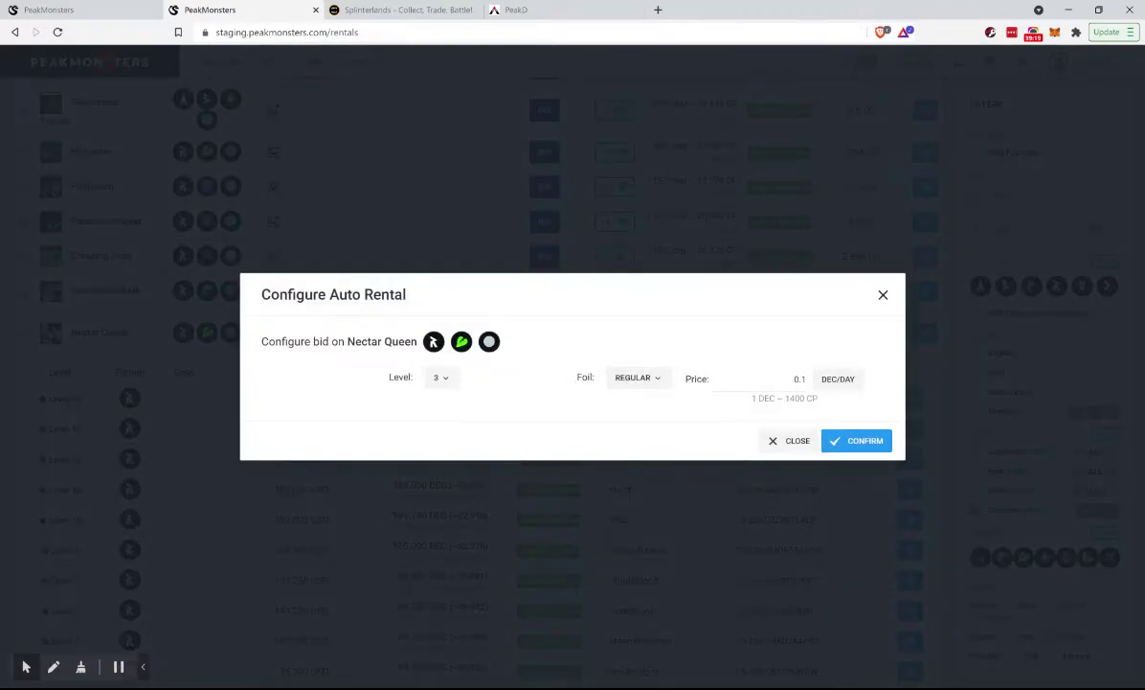
pyautogui.click(440, 377)
pyautogui.click(446, 403)
pyautogui.press('Return')
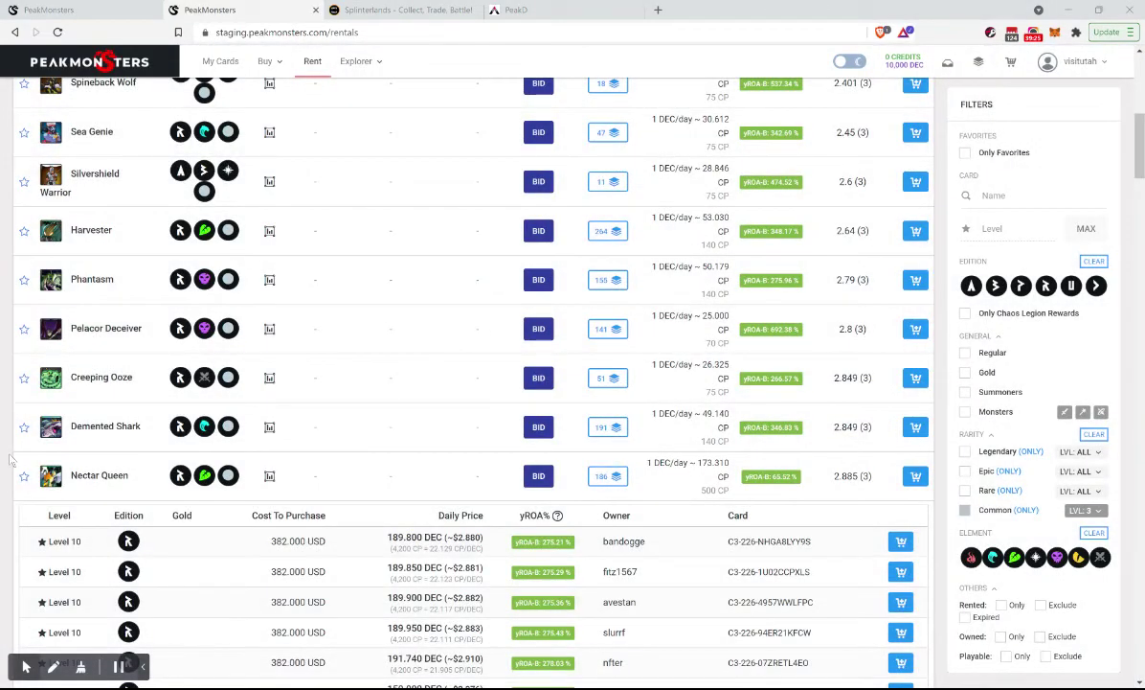
pyautogui.click(611, 479)
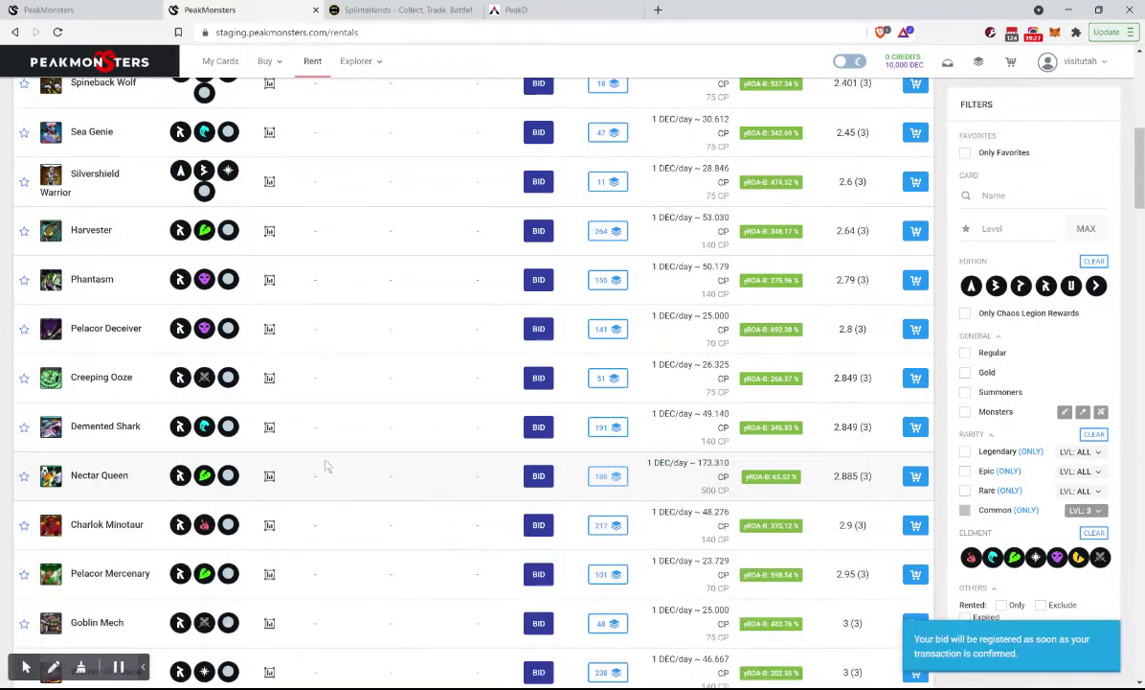
pyautogui.scroll(-1, 303, 476)
pyautogui.scroll(2, 302, 476)
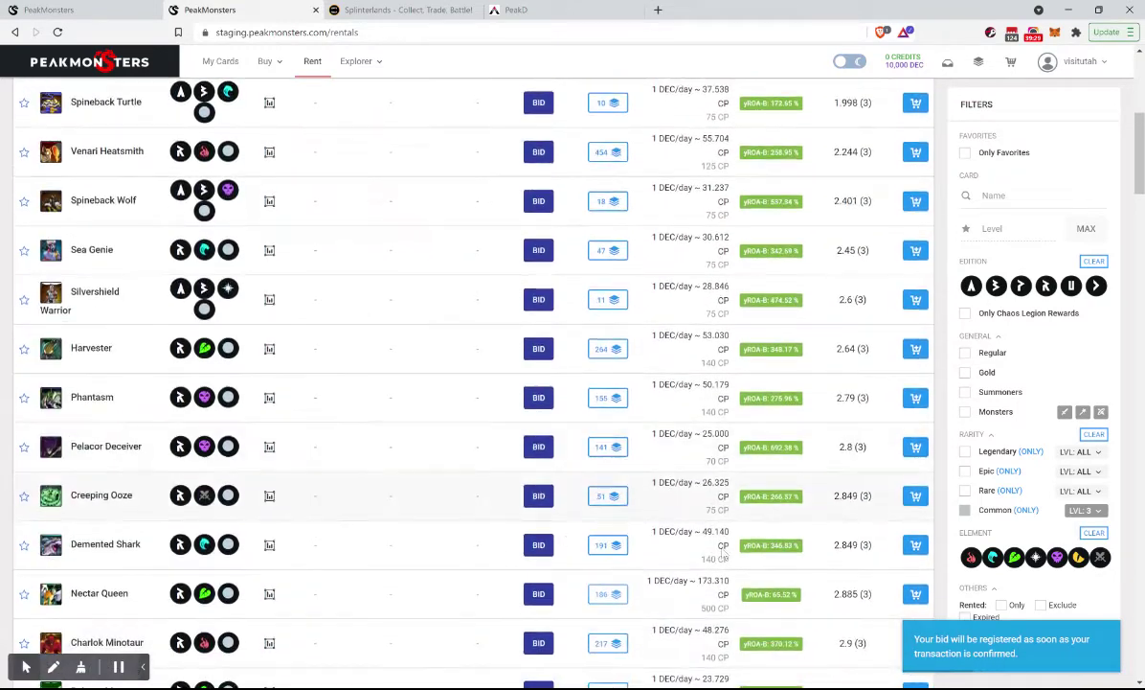
# Filter the Renter's Board to level 1 for common cards and review the cheapest rentals
pyautogui.click(1102, 510)
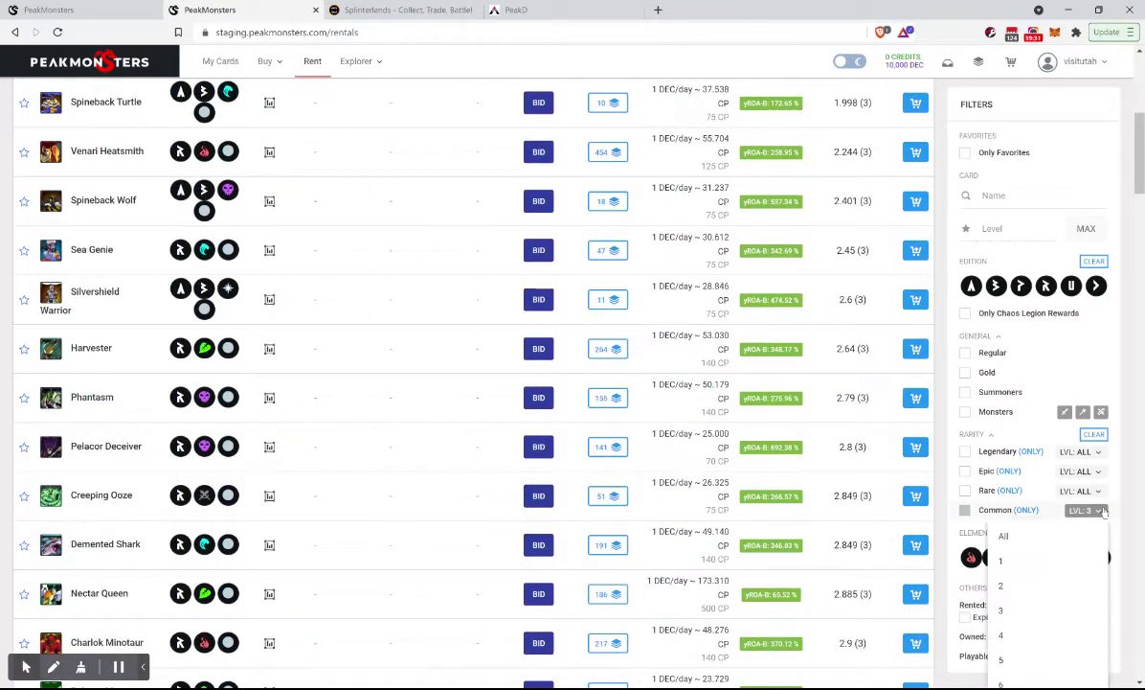
pyautogui.click(1003, 561)
pyautogui.scroll(3, 450, 416)
pyautogui.scroll(3, 452, 416)
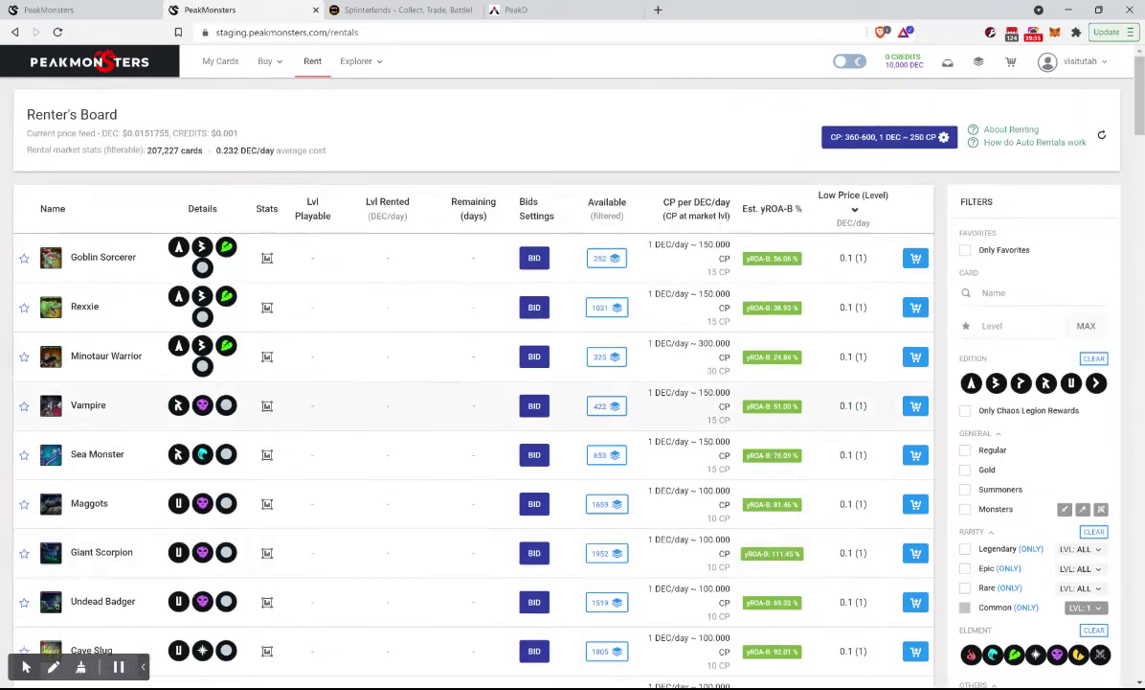
pyautogui.scroll(-2, 113, 340)
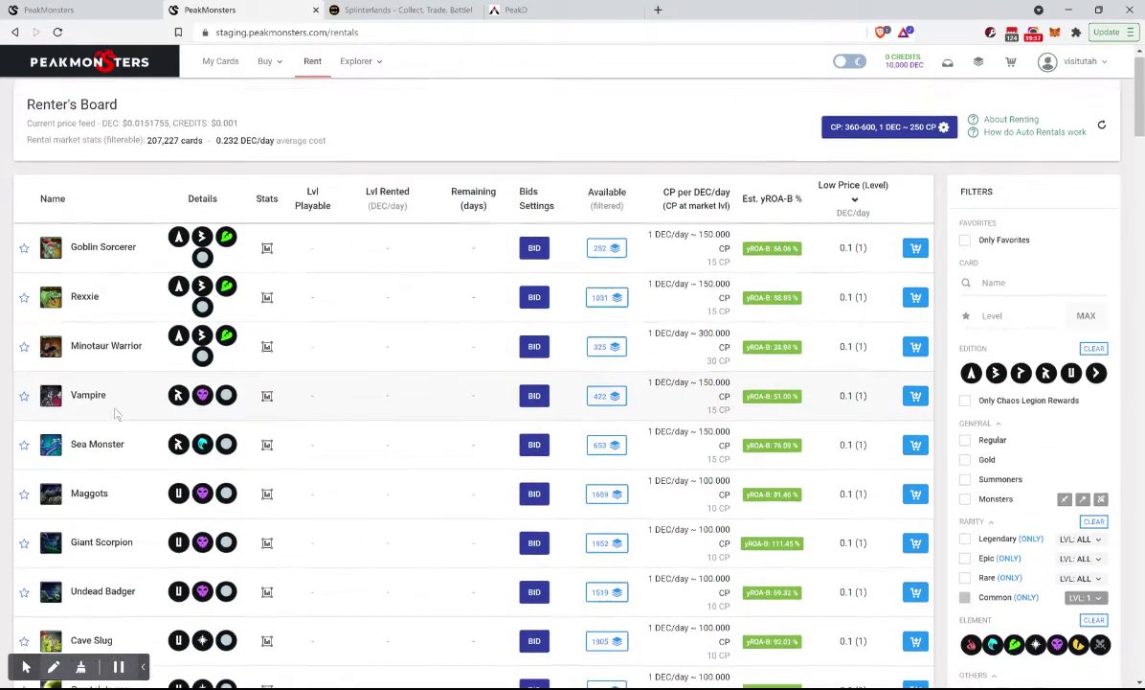
# Switch to the Splinterlands collection and check which water cards are already playable
pyautogui.click(384, 10)
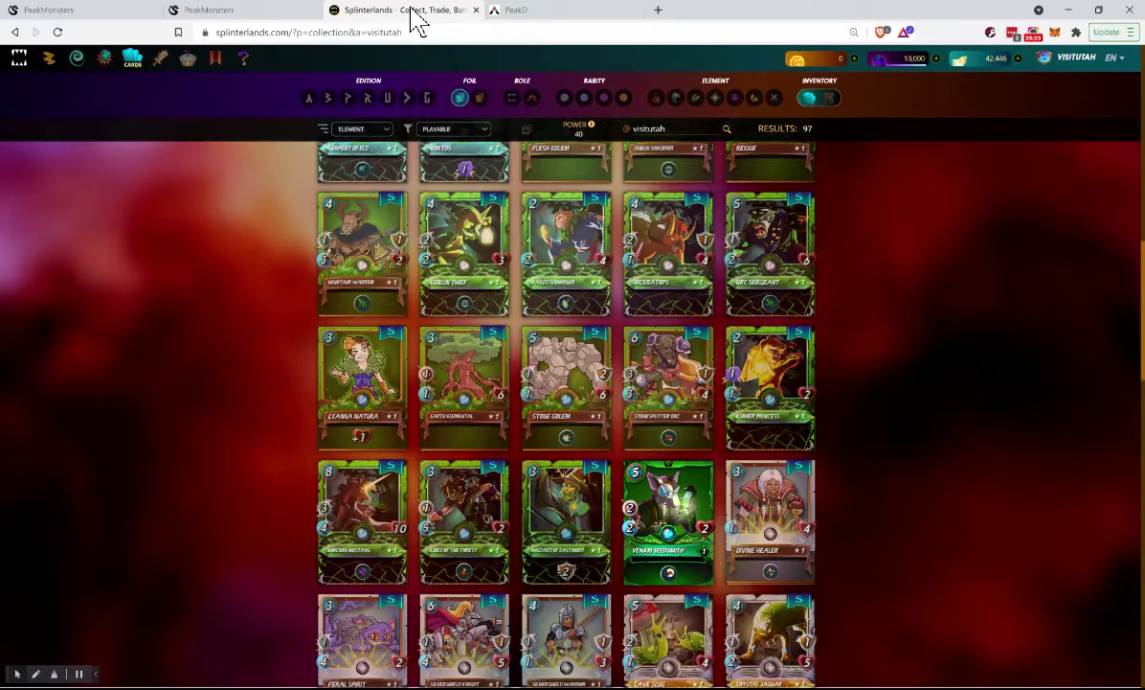
pyautogui.scroll(10, 470, 436)
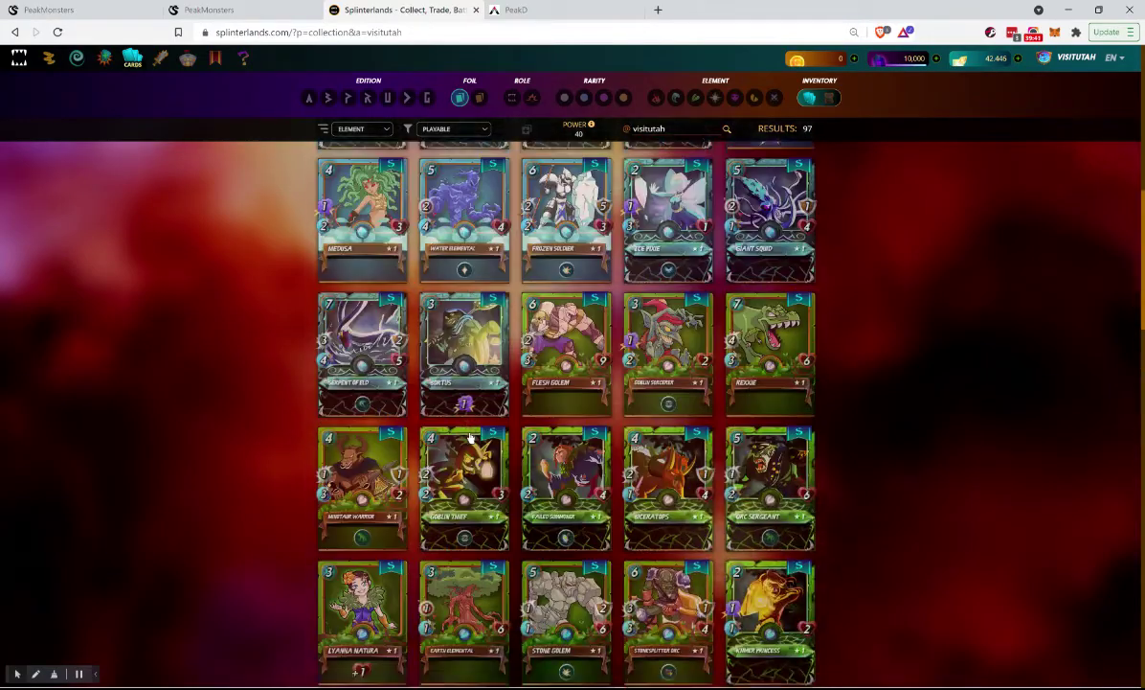
pyautogui.scroll(-2, 422, 536)
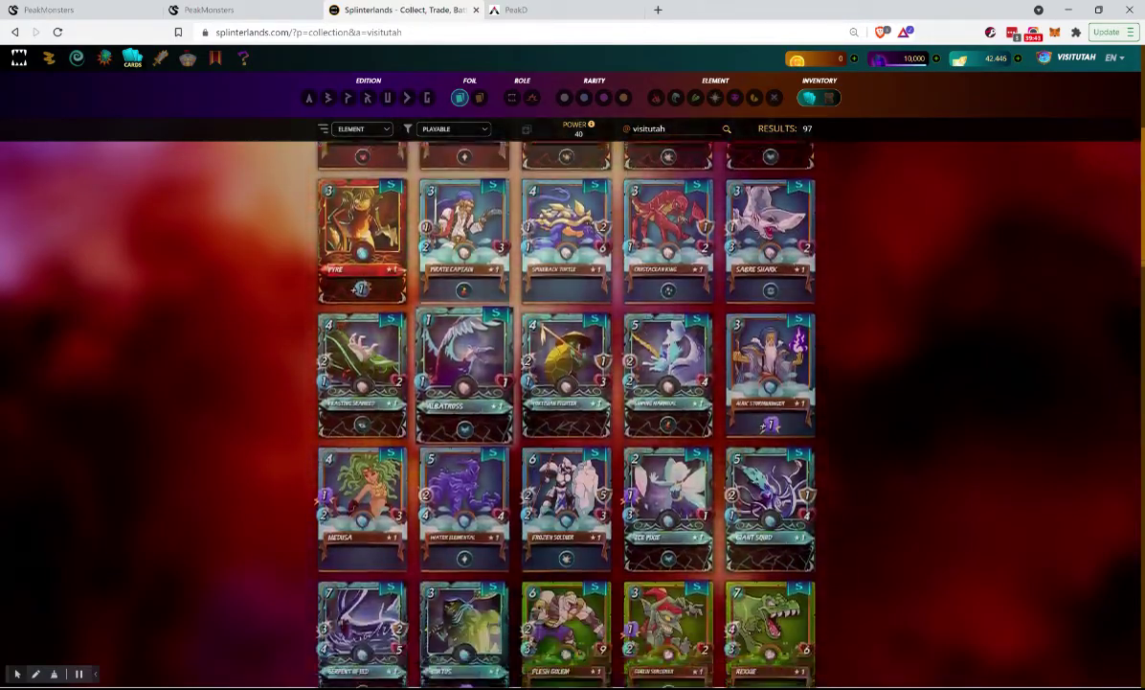
pyautogui.scroll(2, 464, 287)
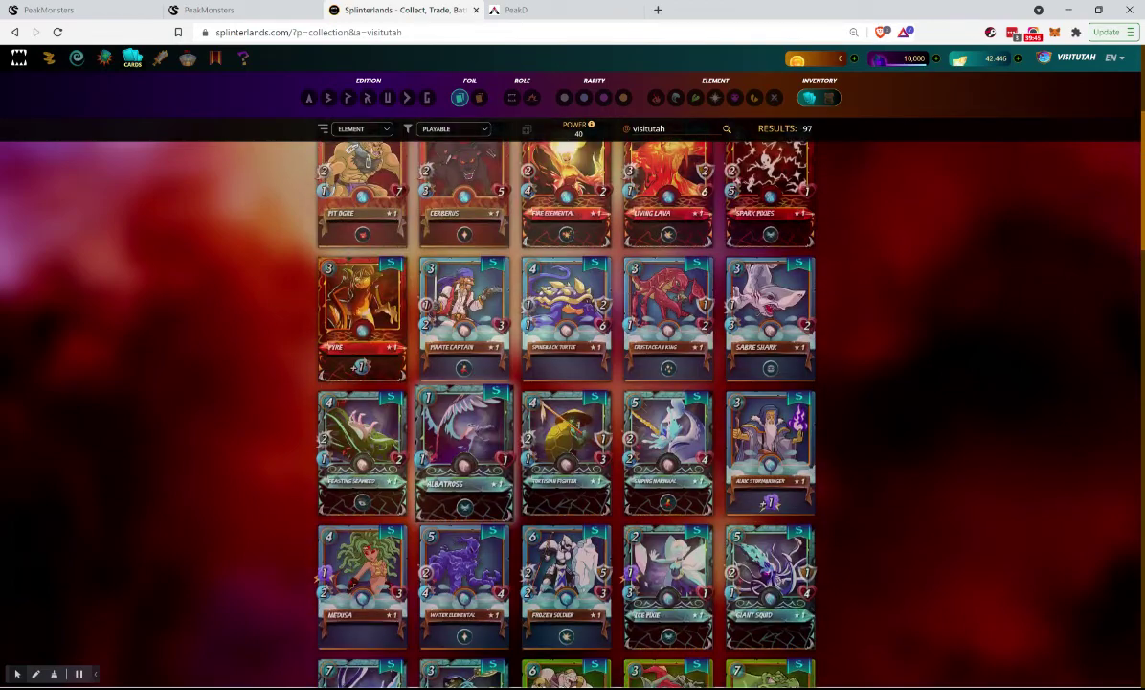
# Return to the PeakMonsters Renter's Board and submit an auto rental bid on Sea Monster at level 1, regular foil, for 0.1 DEC/day
pyautogui.click(230, 11)
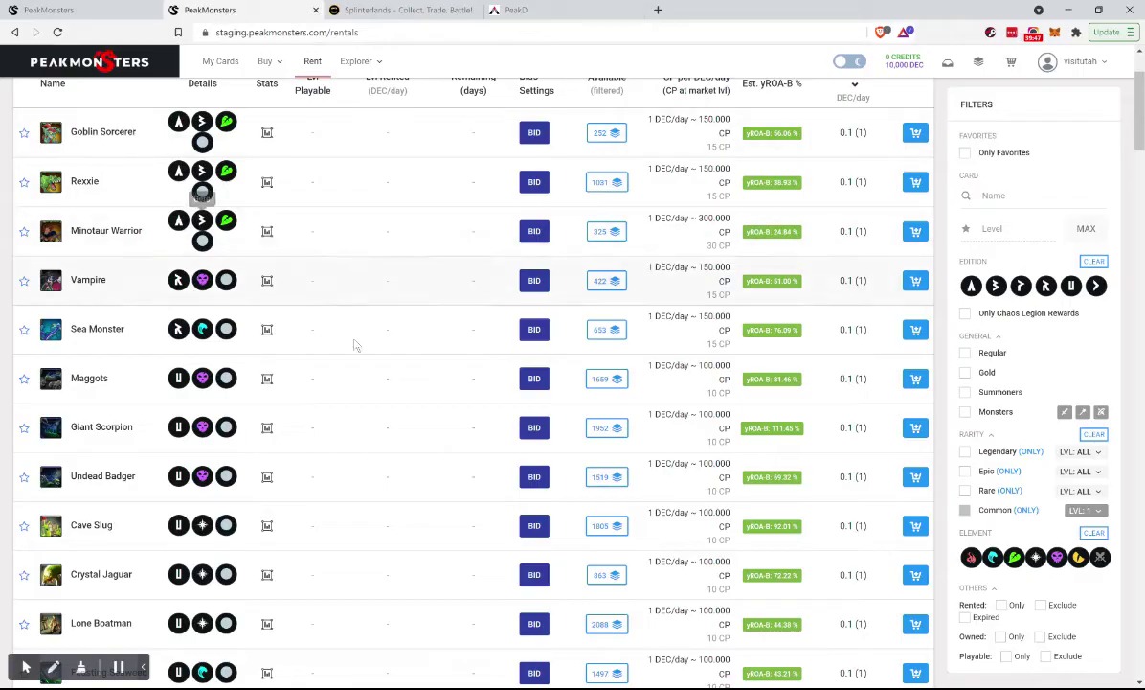
pyautogui.click(535, 331)
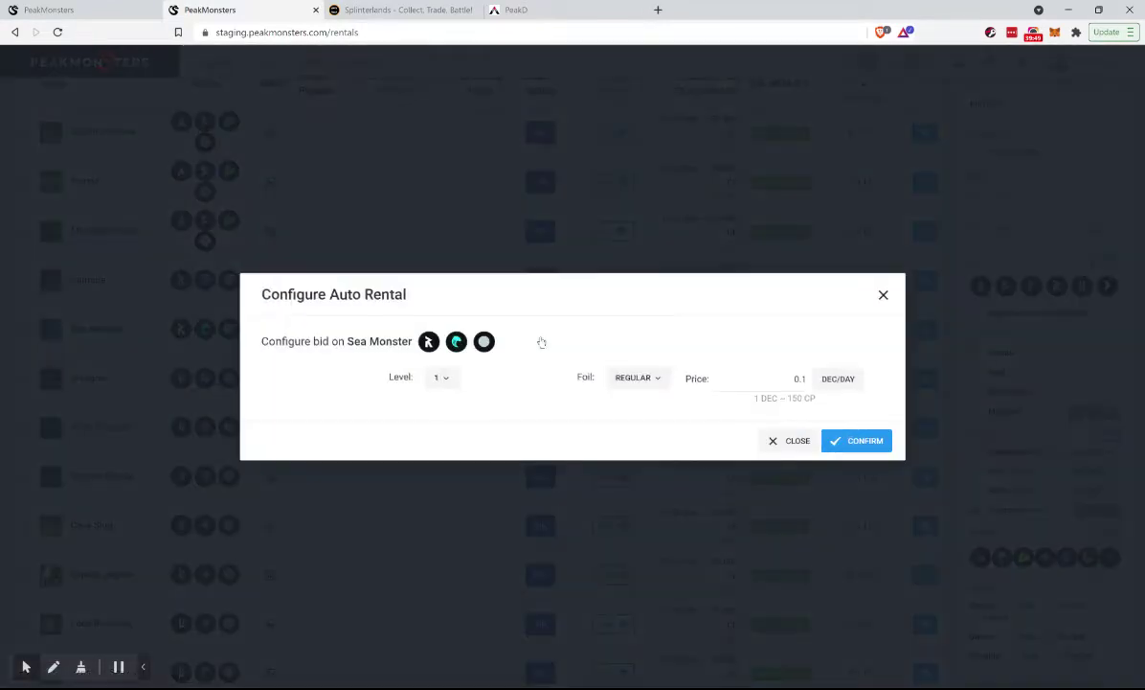
pyautogui.click(875, 445)
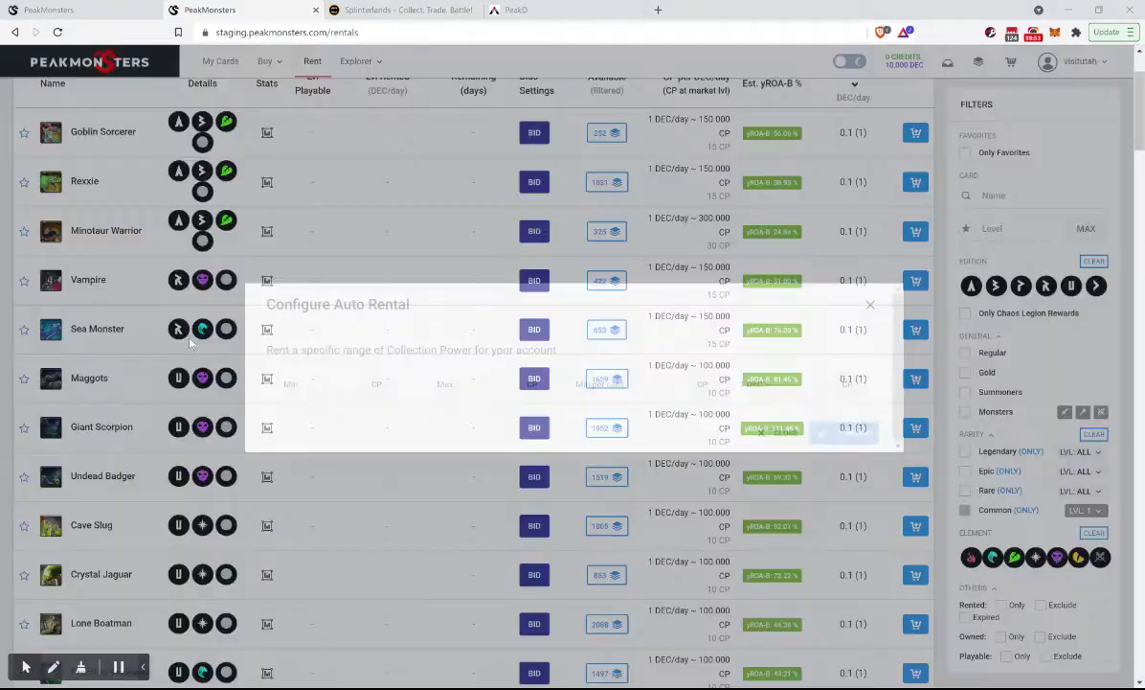
# View the level-by-level stats of Cave Slug
pyautogui.scroll(-3, 191, 343)
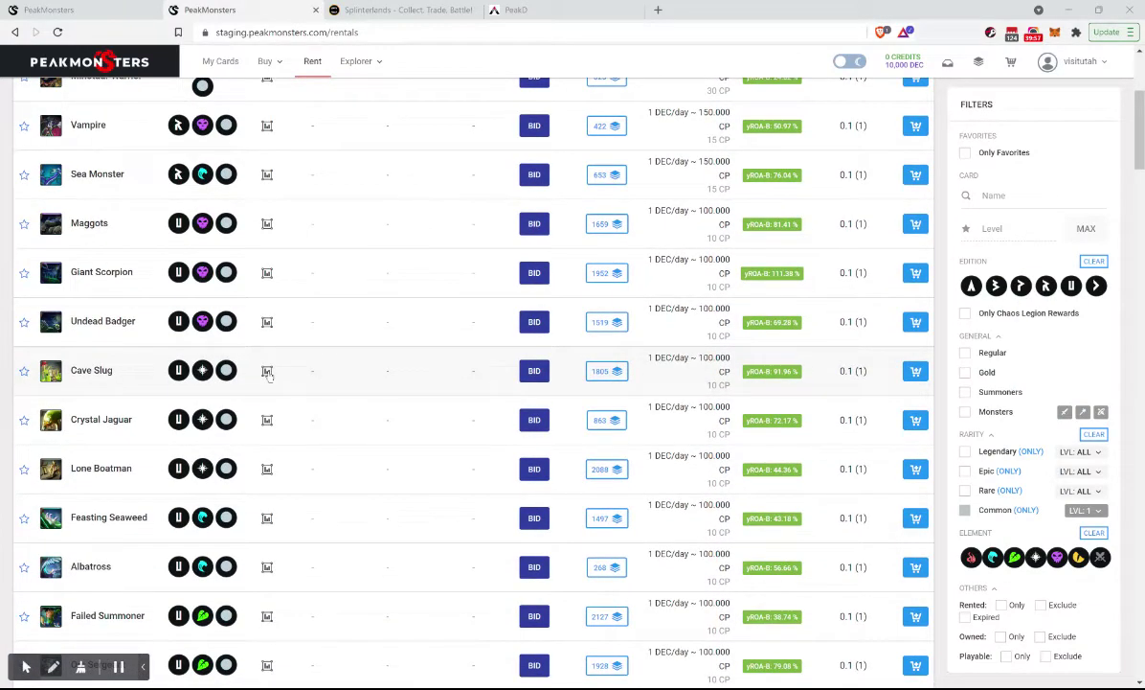
pyautogui.click(267, 371)
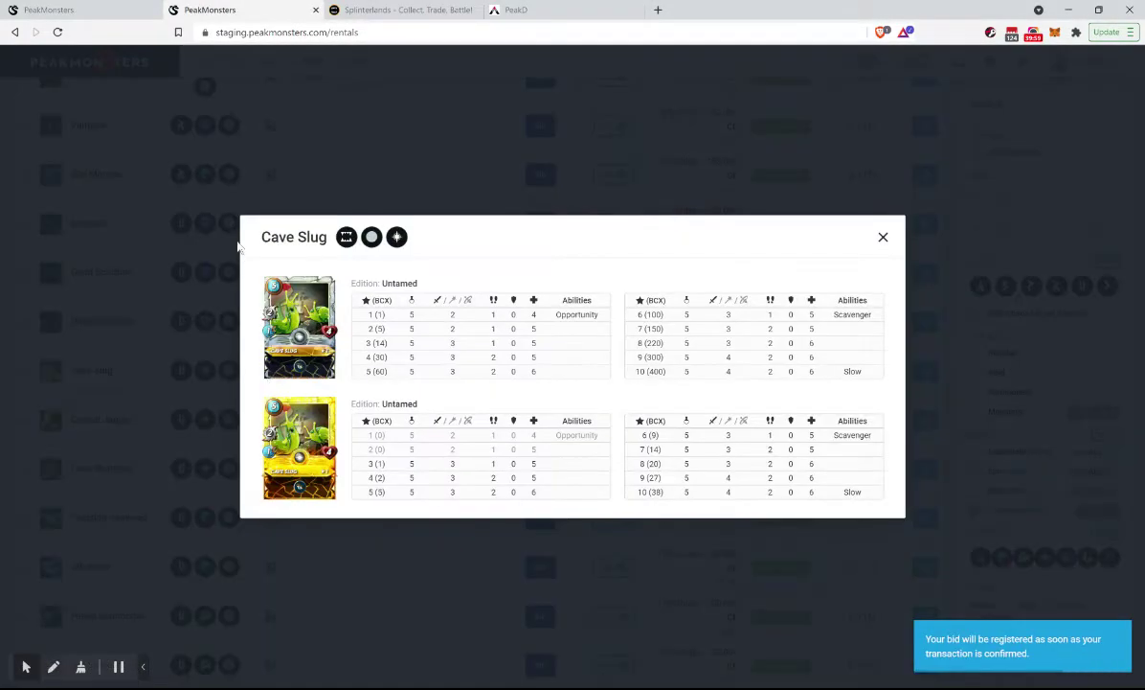
pyautogui.click(237, 203)
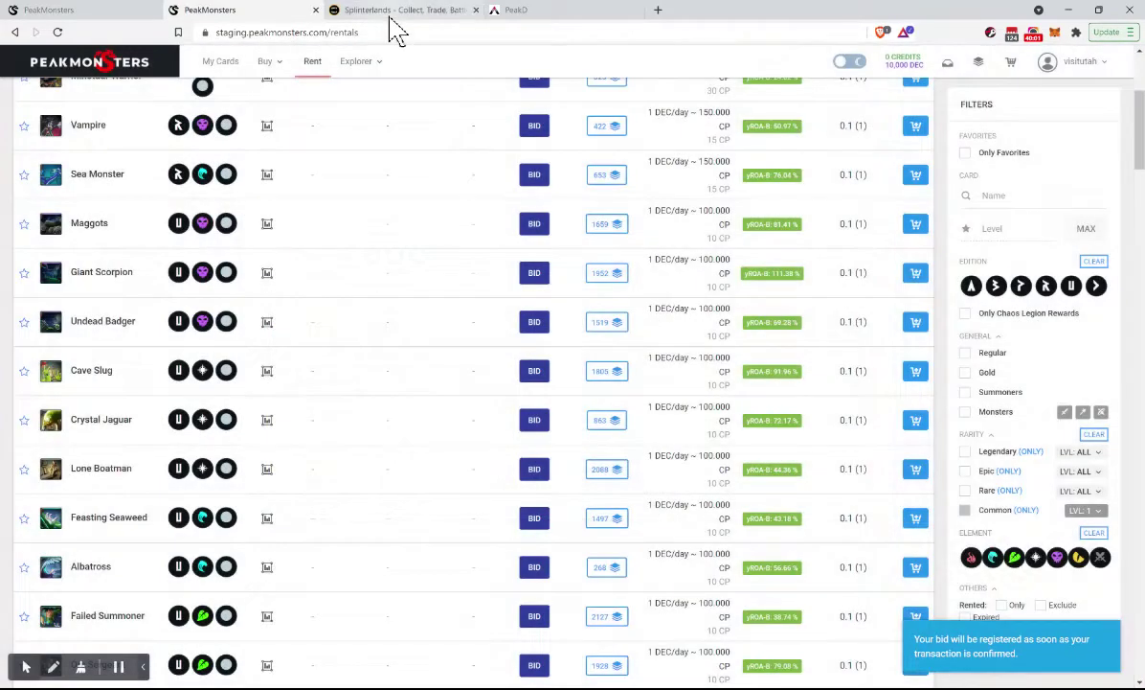
# Switch to the Splinterlands collection and check whether Cave Slug and the other life cards are already playable
pyautogui.click(395, 12)
pyautogui.scroll(-15, 454, 477)
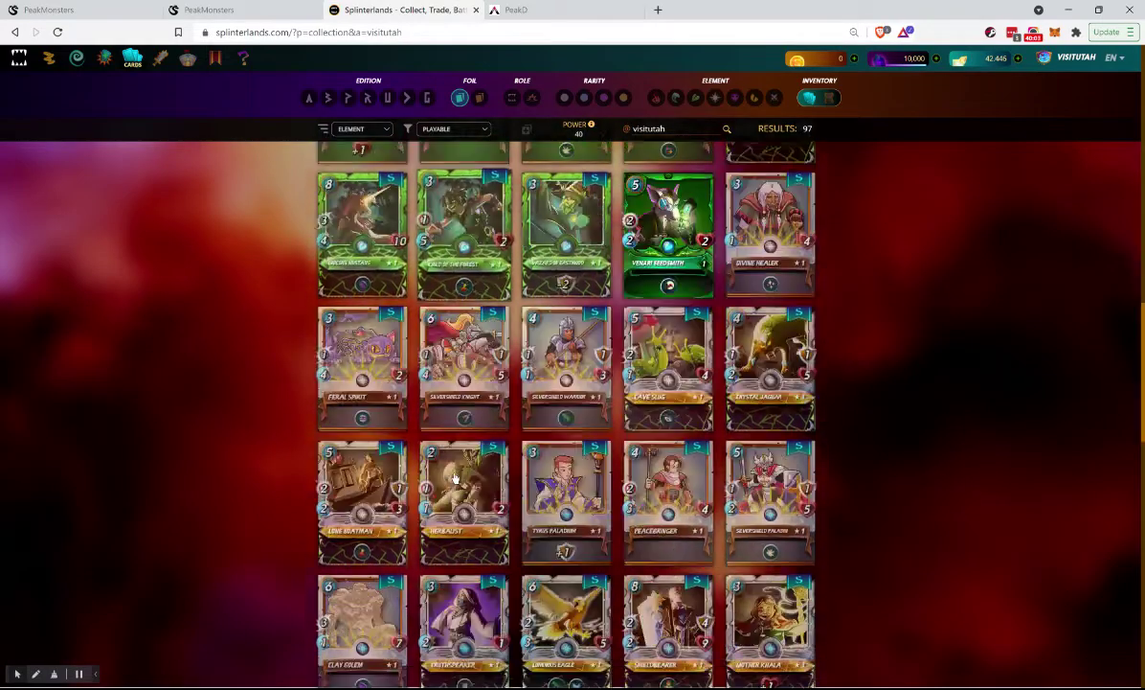
pyautogui.scroll(1, 494, 373)
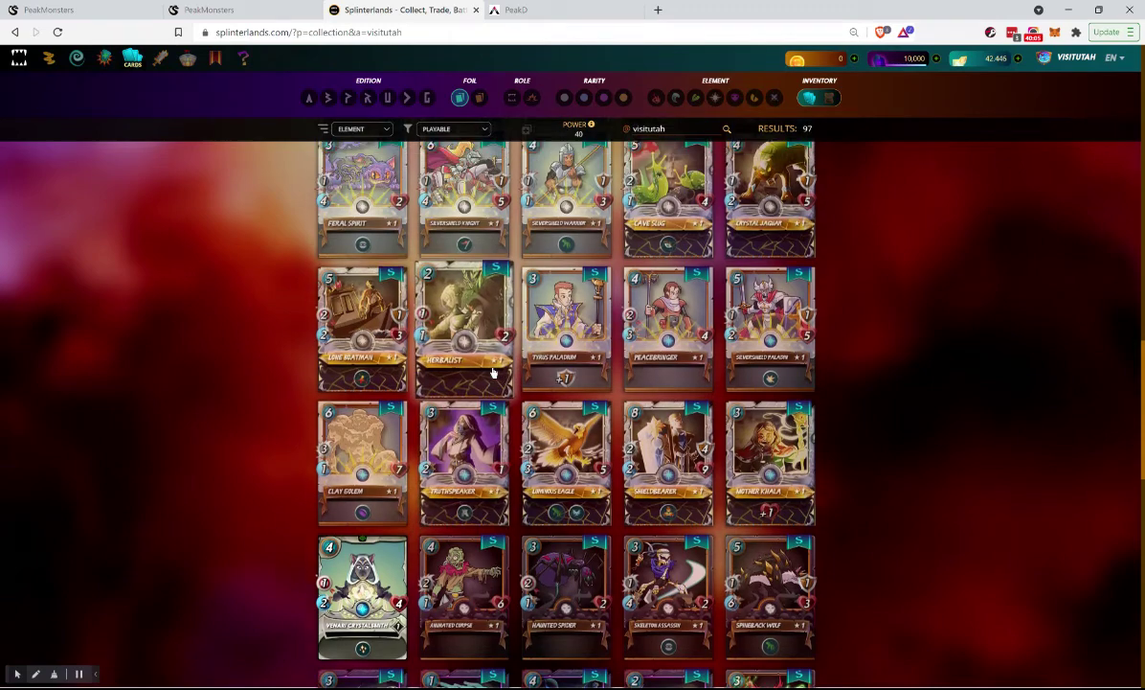
pyautogui.scroll(1, 493, 373)
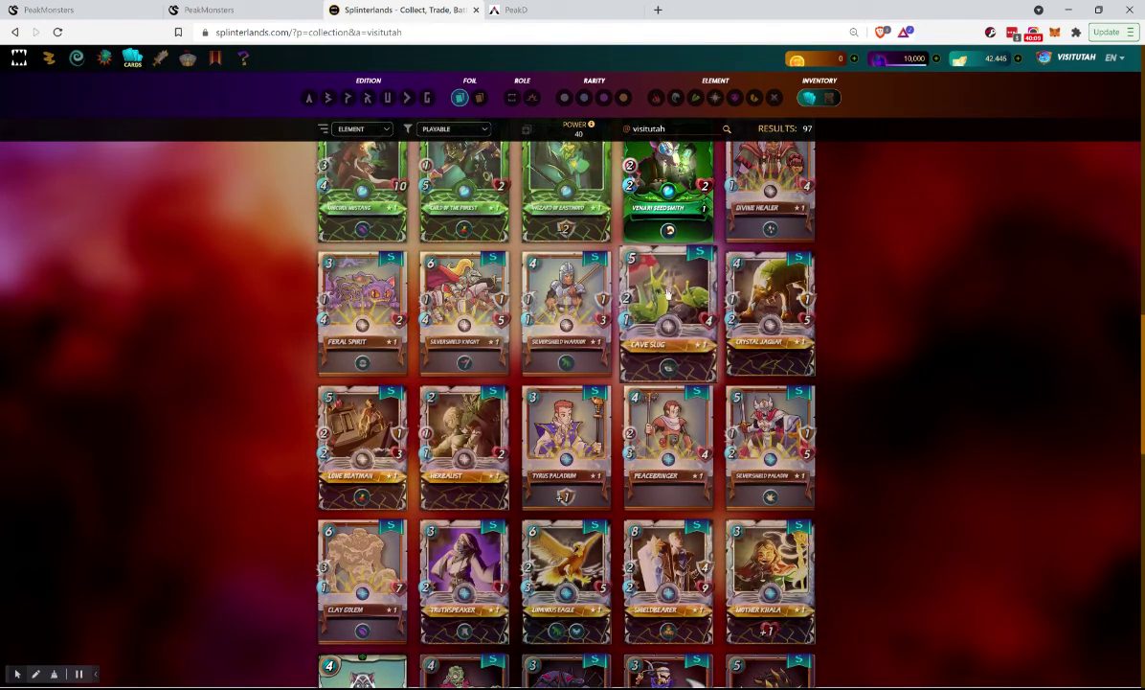
# Go back to the PeakMonsters Renter's Board and view the level-by-level stats of Failed Summoner
pyautogui.click(210, 12)
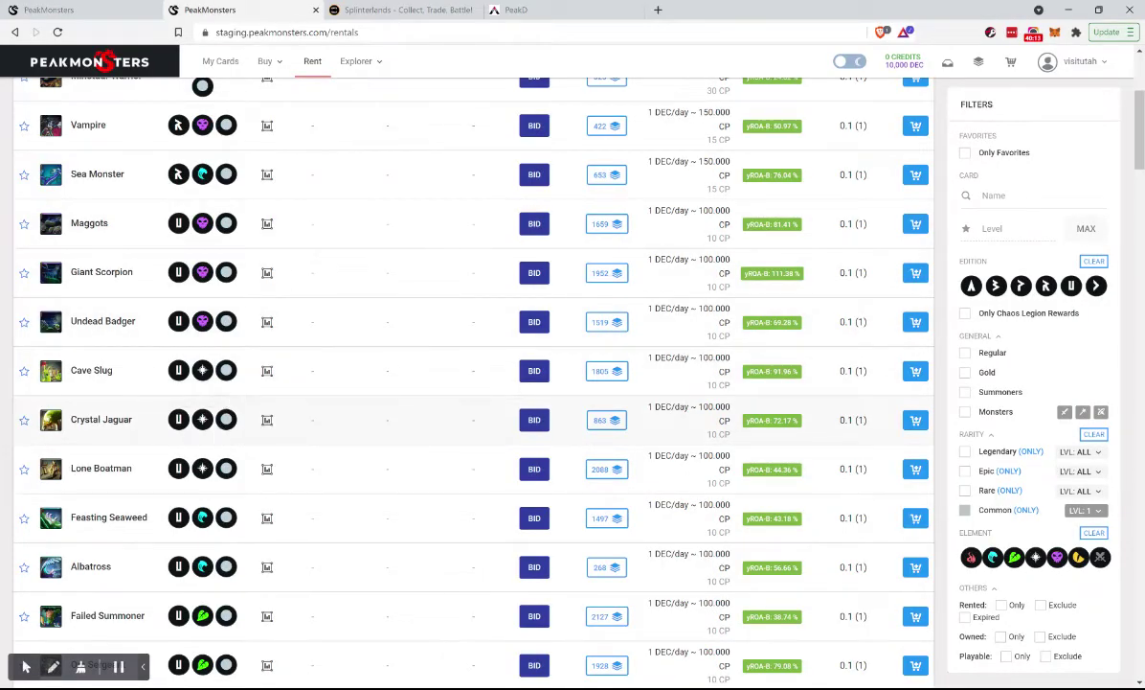
pyautogui.scroll(-1, 125, 403)
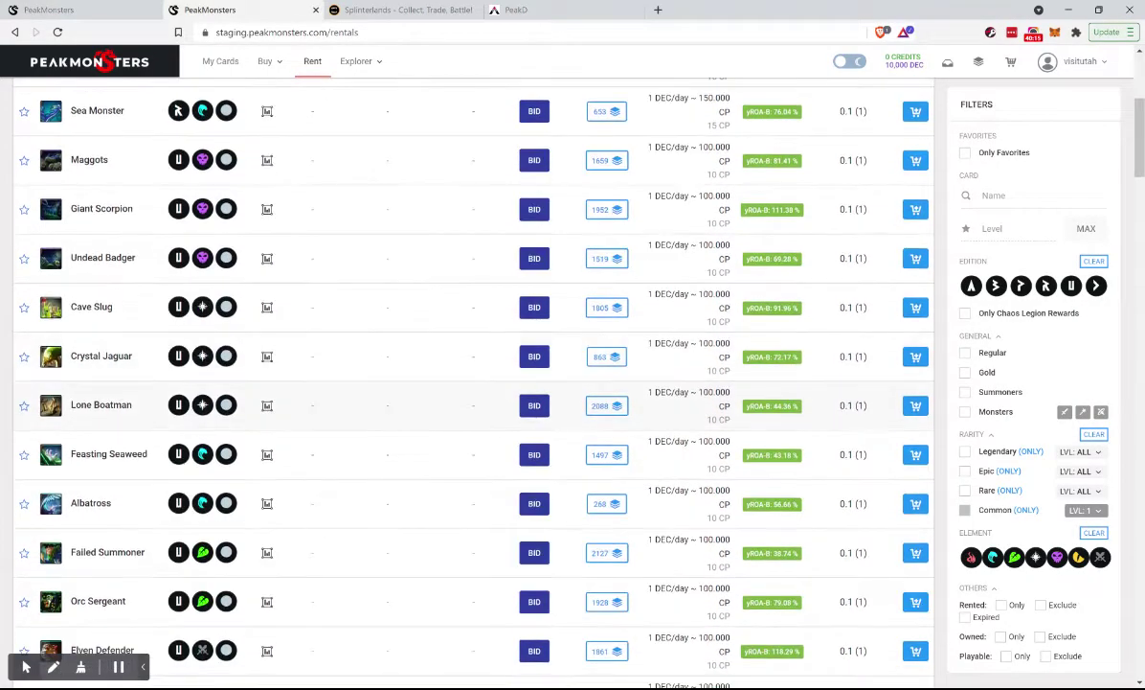
pyautogui.scroll(-1, 120, 452)
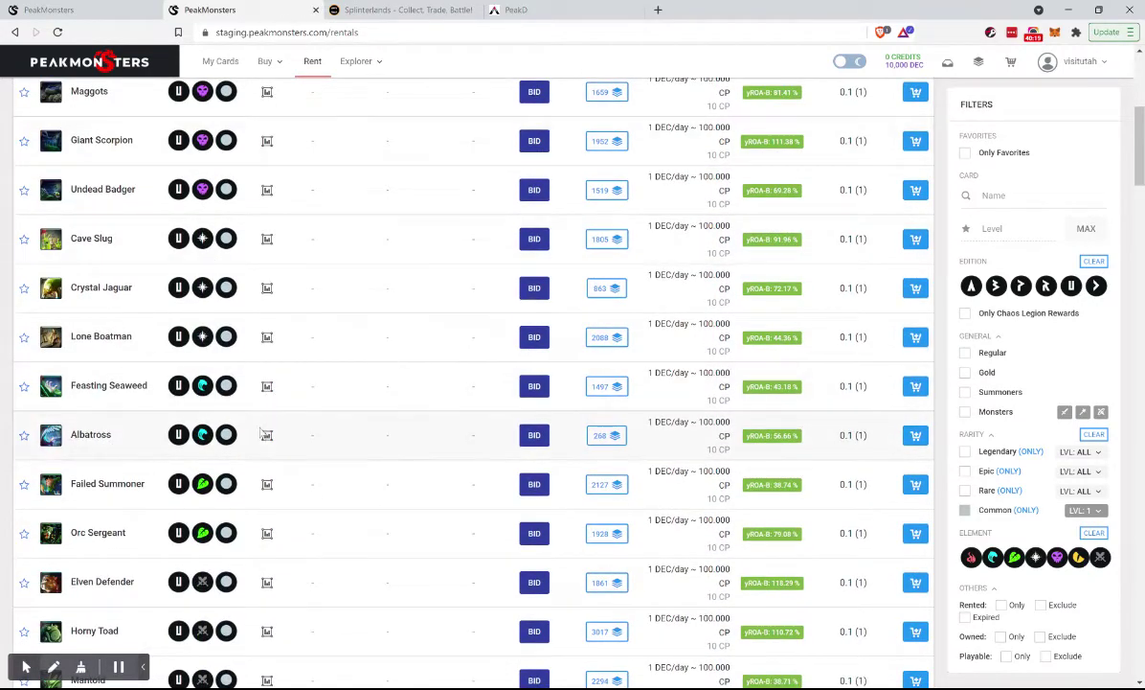
pyautogui.scroll(-1, 259, 433)
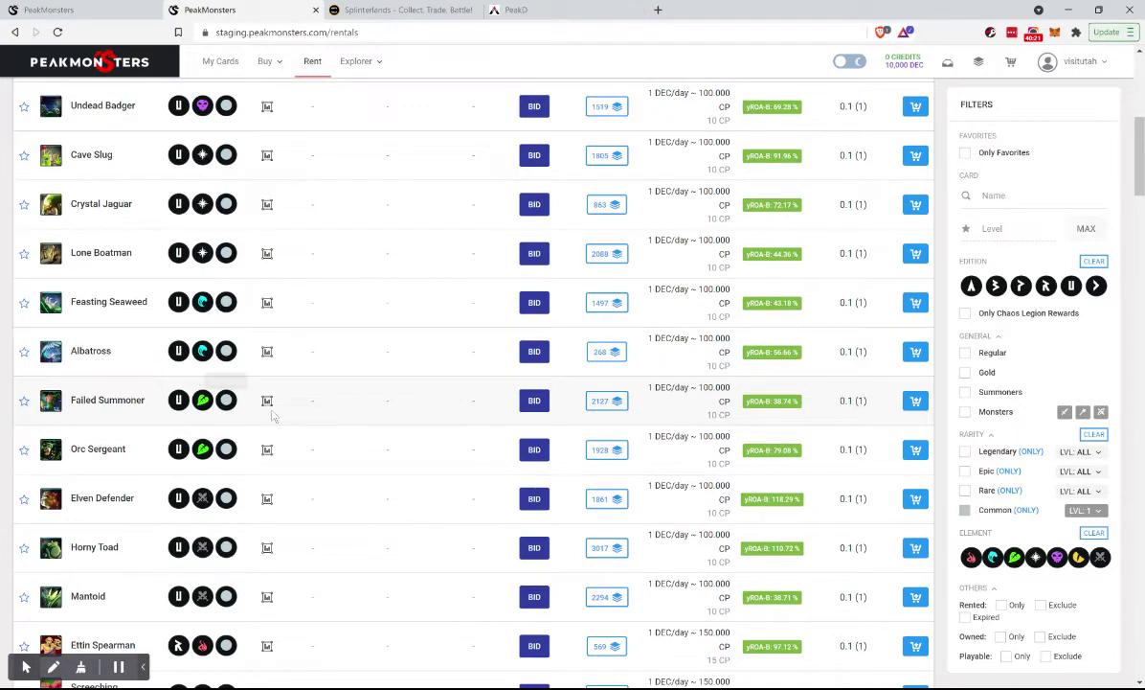
pyautogui.click(270, 400)
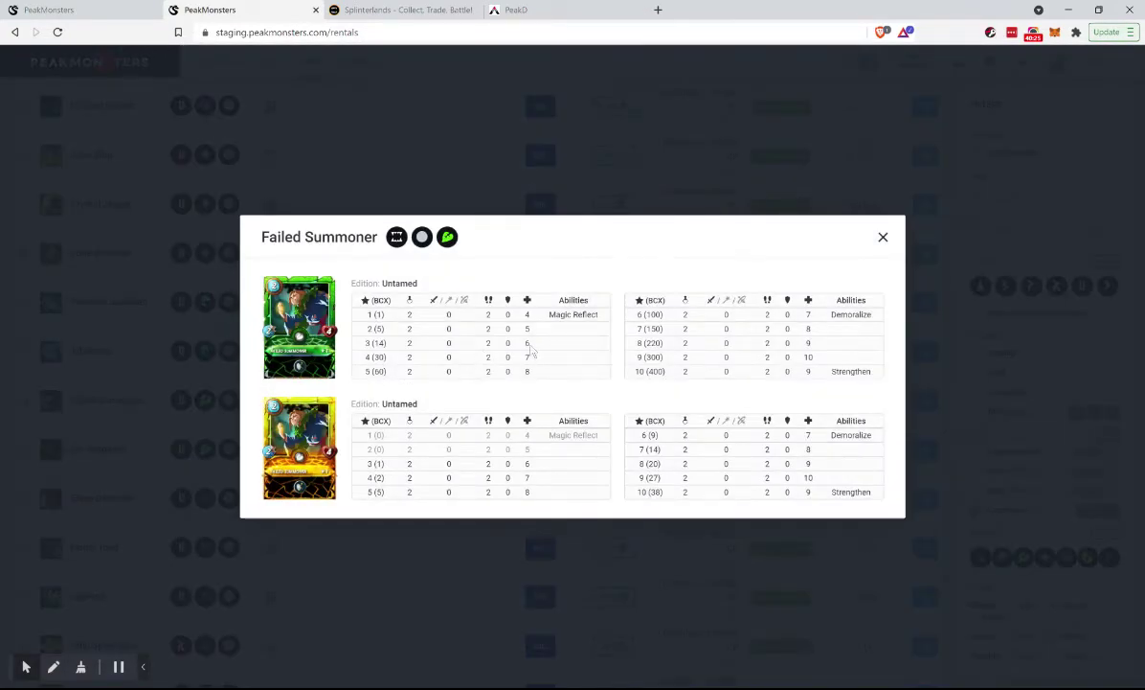
pyautogui.click(136, 356)
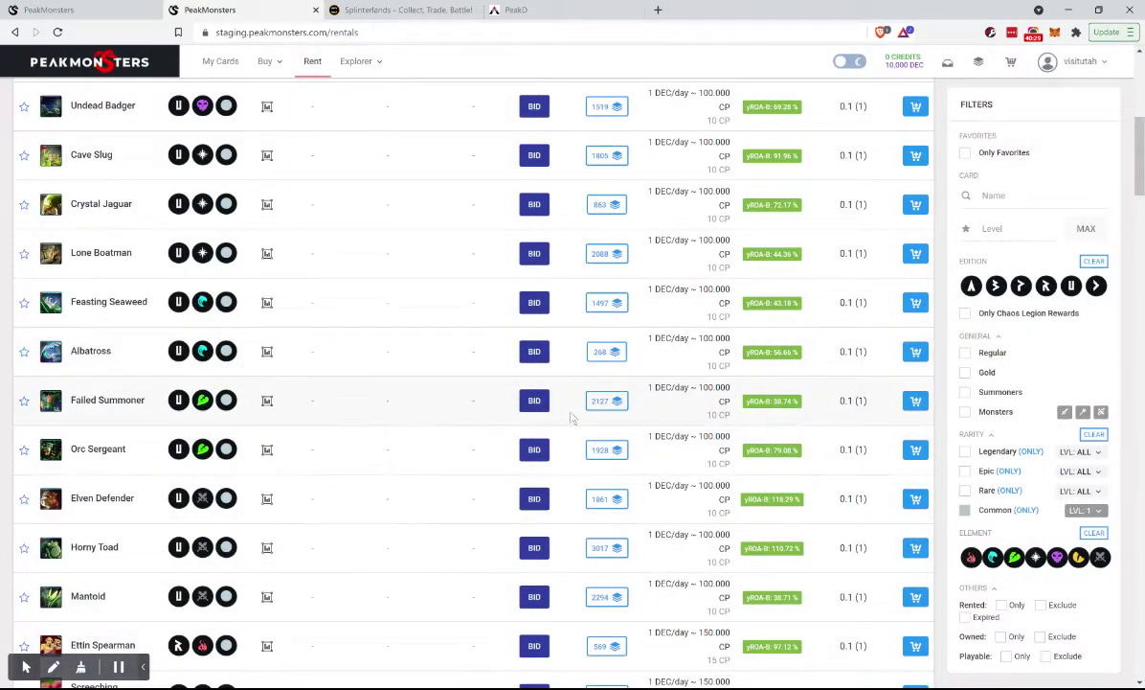
# Expand Failed Summoner's rental listings and compare the daily prices across card levels
pyautogui.click(606, 400)
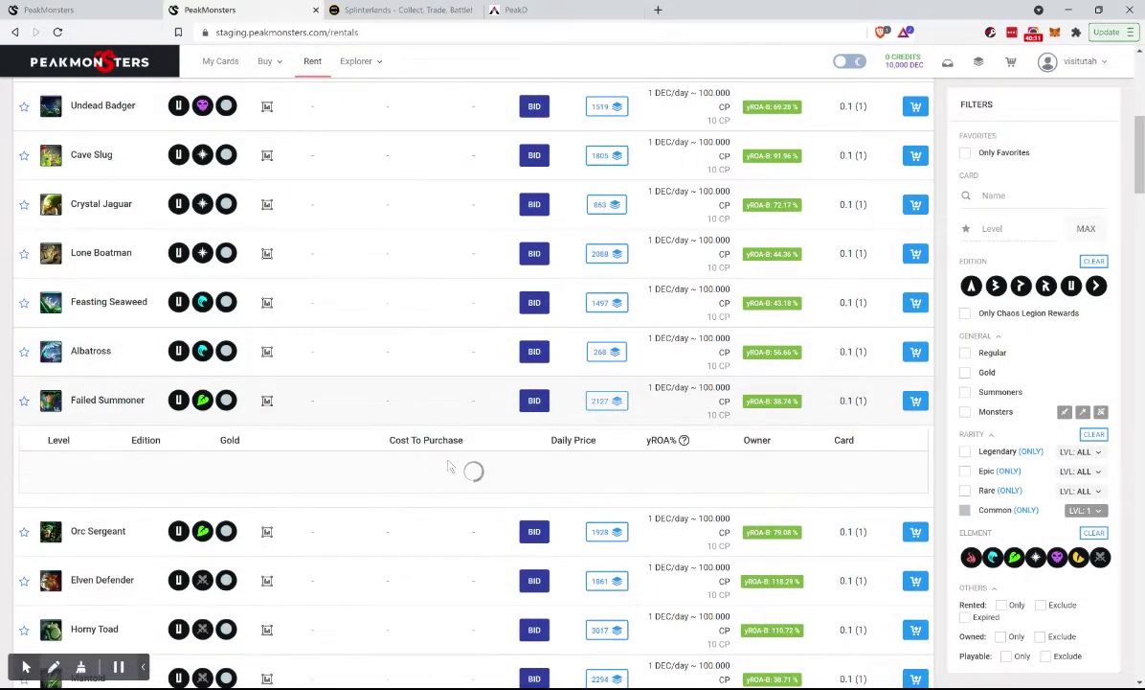
pyautogui.scroll(-20, 326, 510)
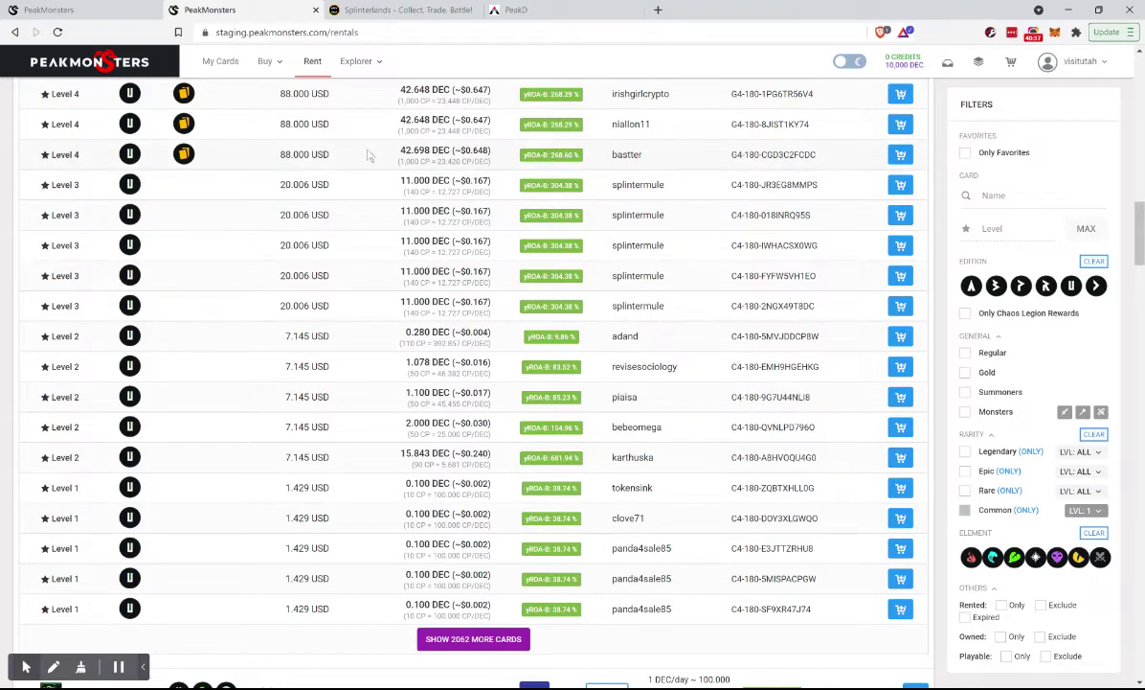
# Place an auto rental bid on a level 1 regular-foil Failed Summoner at 2 DEC/day
pyautogui.scroll(20, 369, 155)
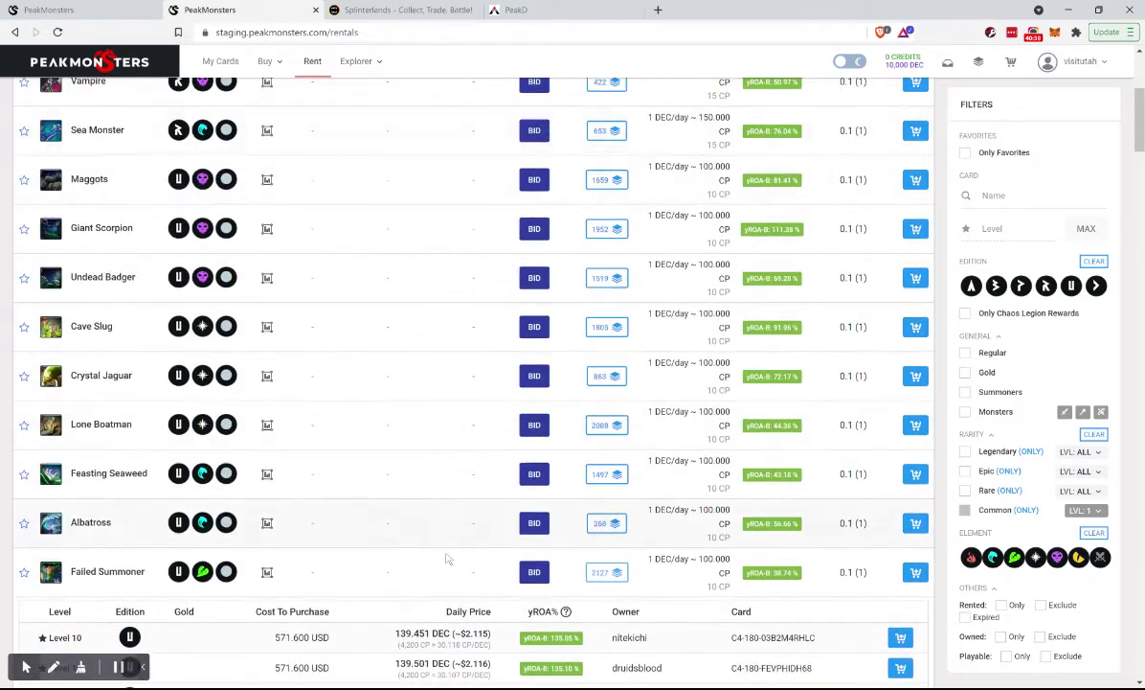
pyautogui.click(533, 574)
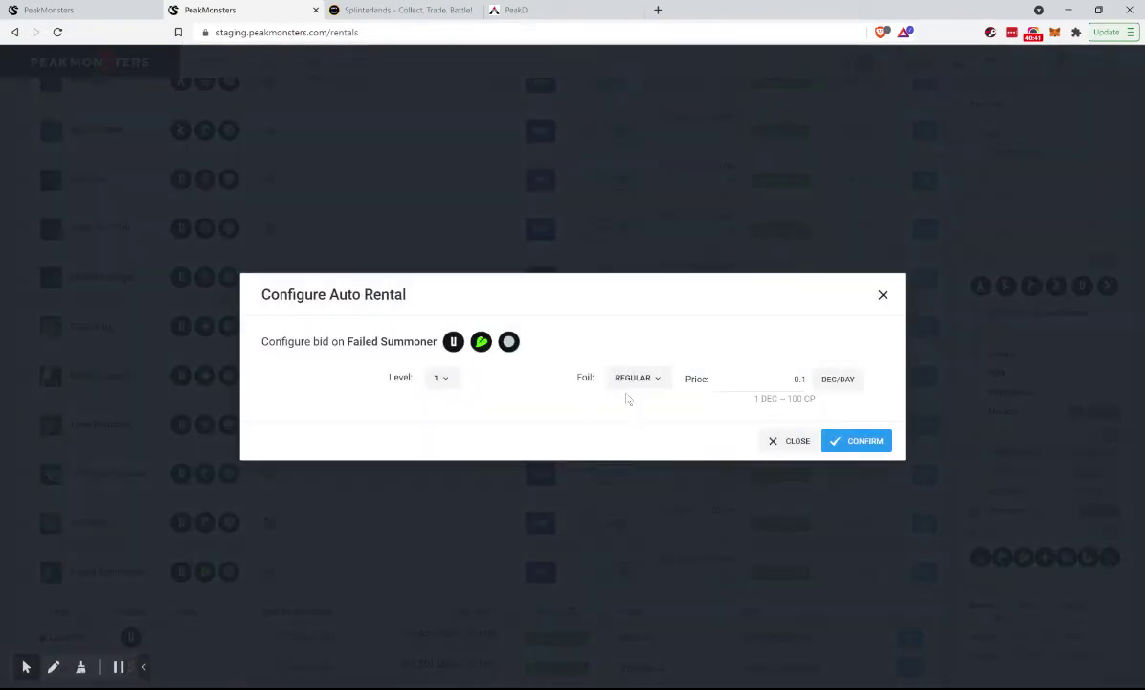
pyautogui.click(798, 378)
pyautogui.write('2')
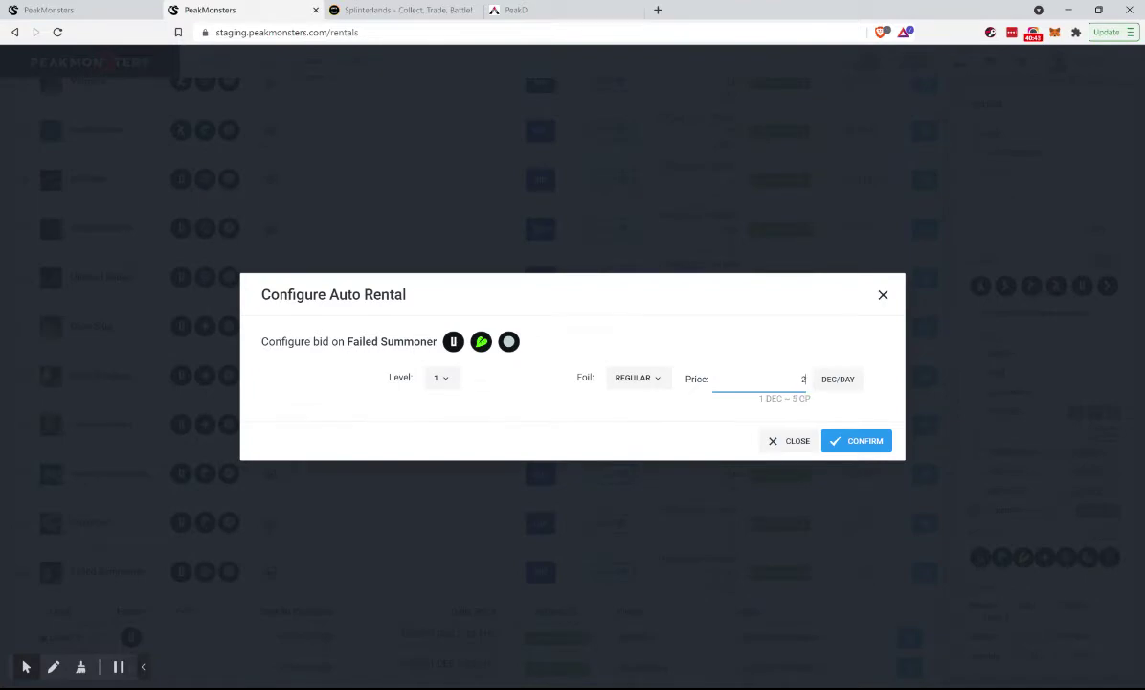
pyautogui.click(847, 442)
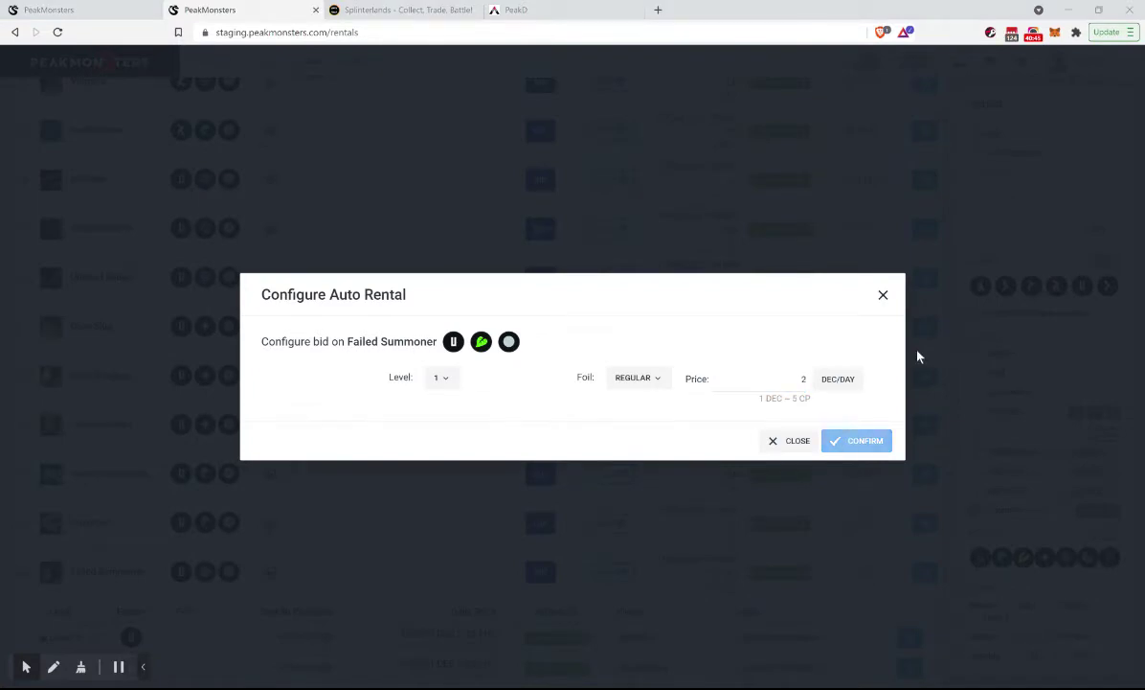
# Collapse Failed Summoner's rental listings and view the level-by-level stats of Screeching Vulture
pyautogui.scroll(-3, 345, 525)
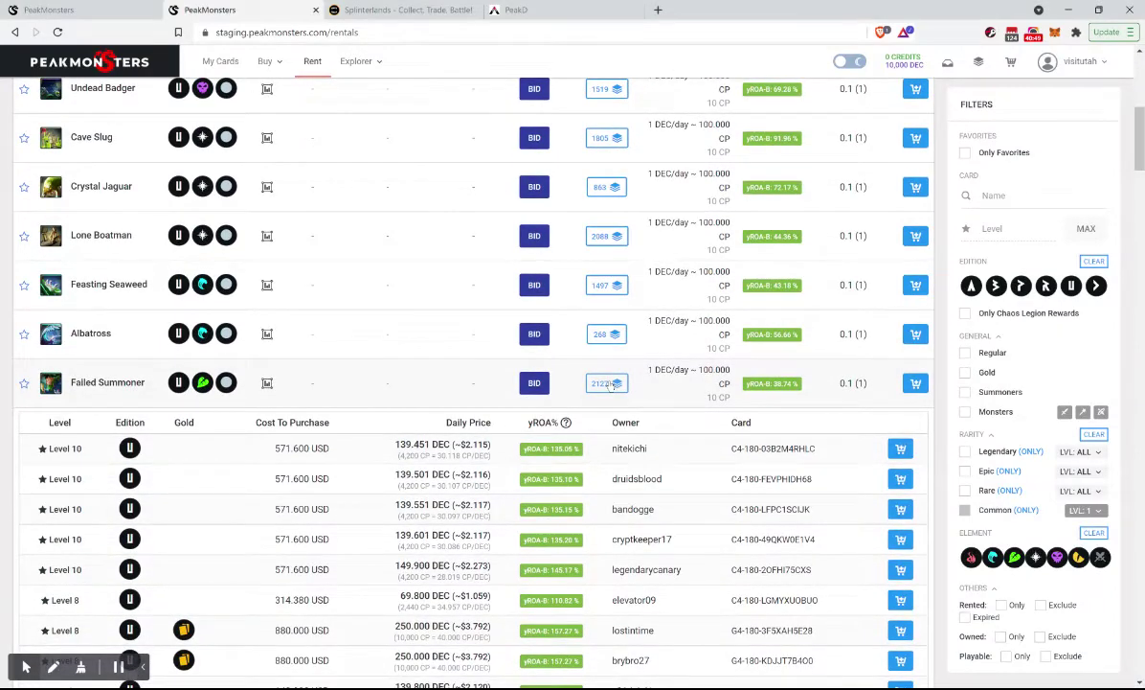
pyautogui.scroll(-2, 385, 494)
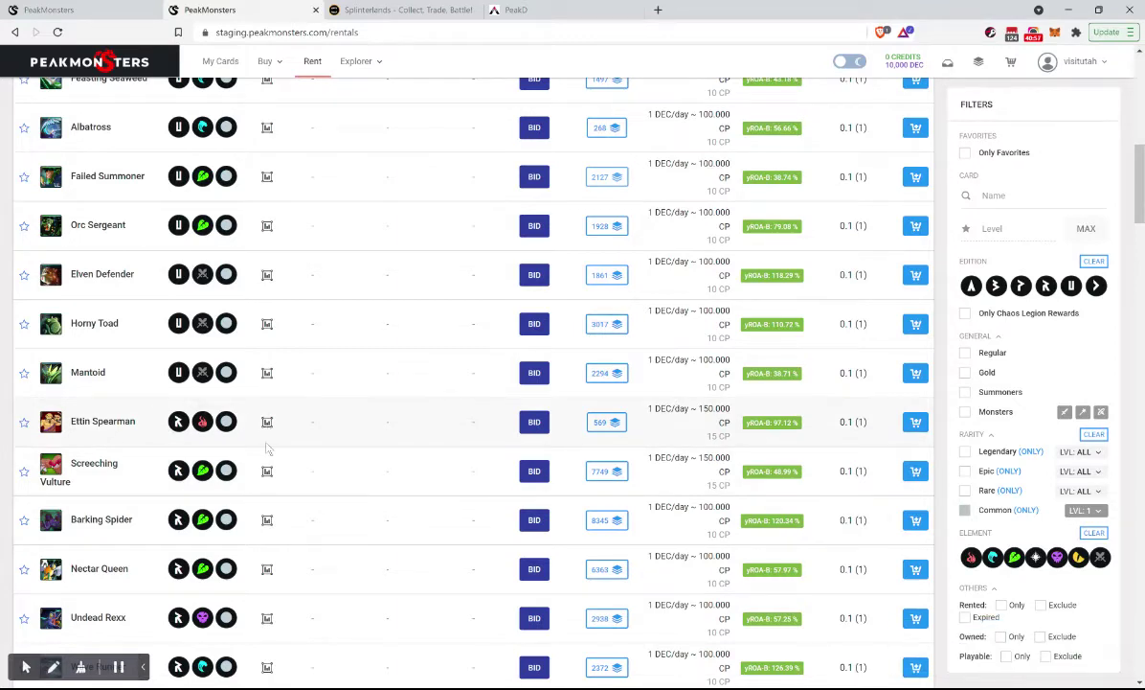
pyautogui.click(268, 471)
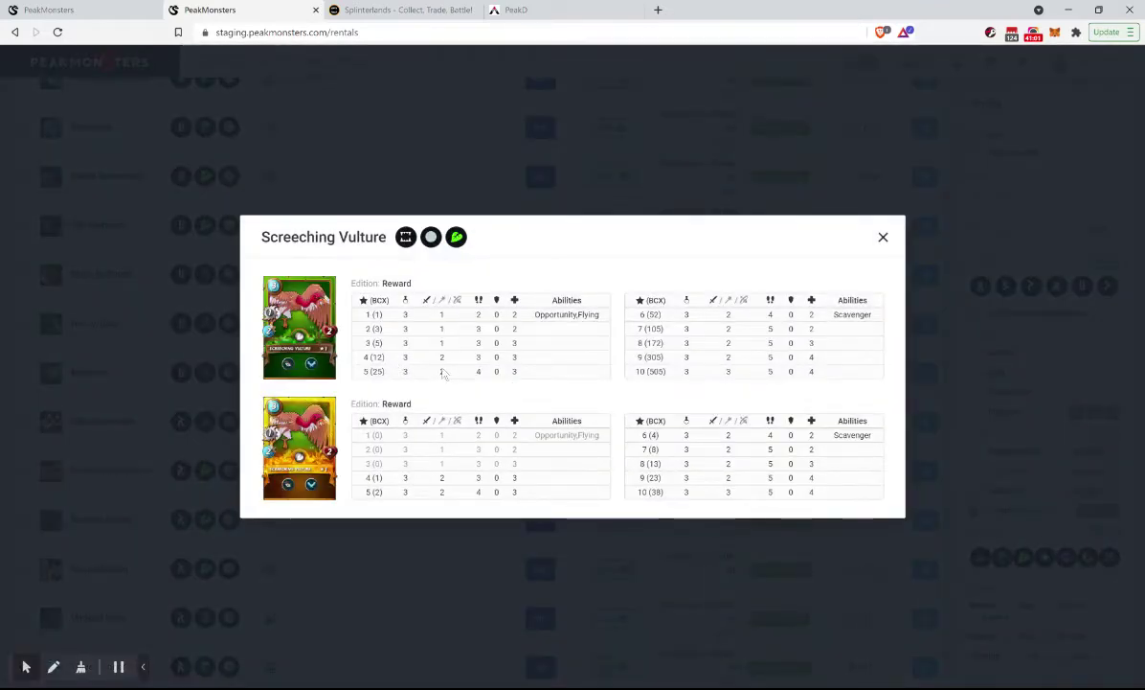
pyautogui.click(261, 616)
pyautogui.scroll(-1, 261, 618)
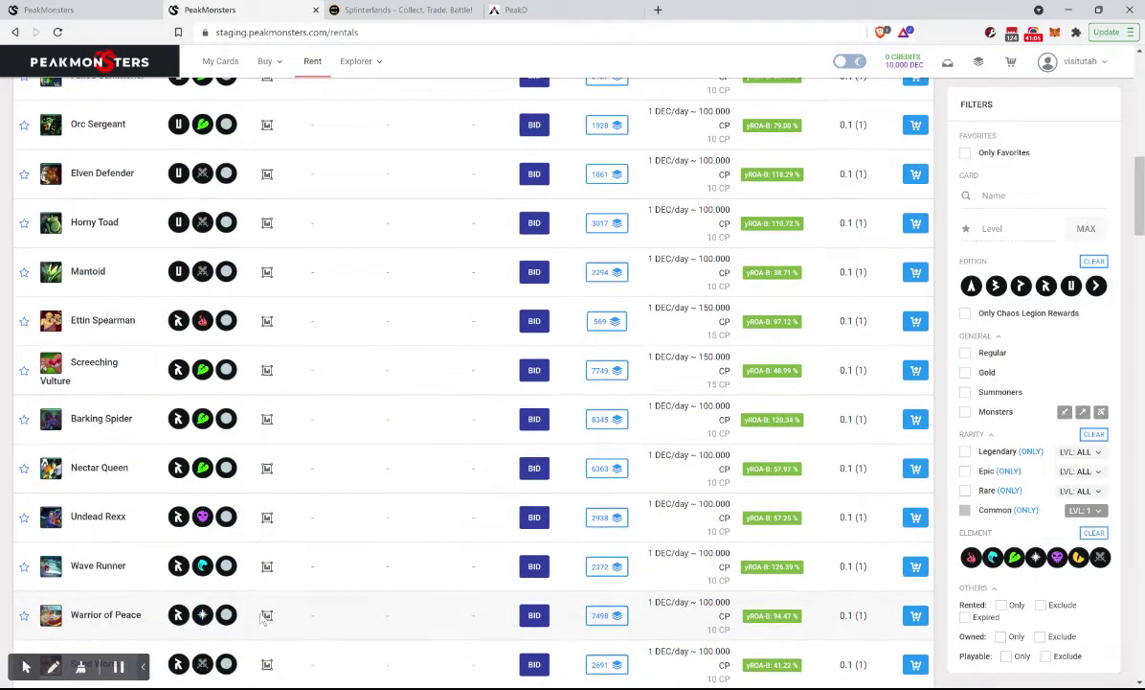
# Switch to the Splinterlands collection and examine which life and death cards are already playable
pyautogui.click(401, 11)
pyautogui.scroll(-1, 599, 462)
pyautogui.scroll(-15, 599, 462)
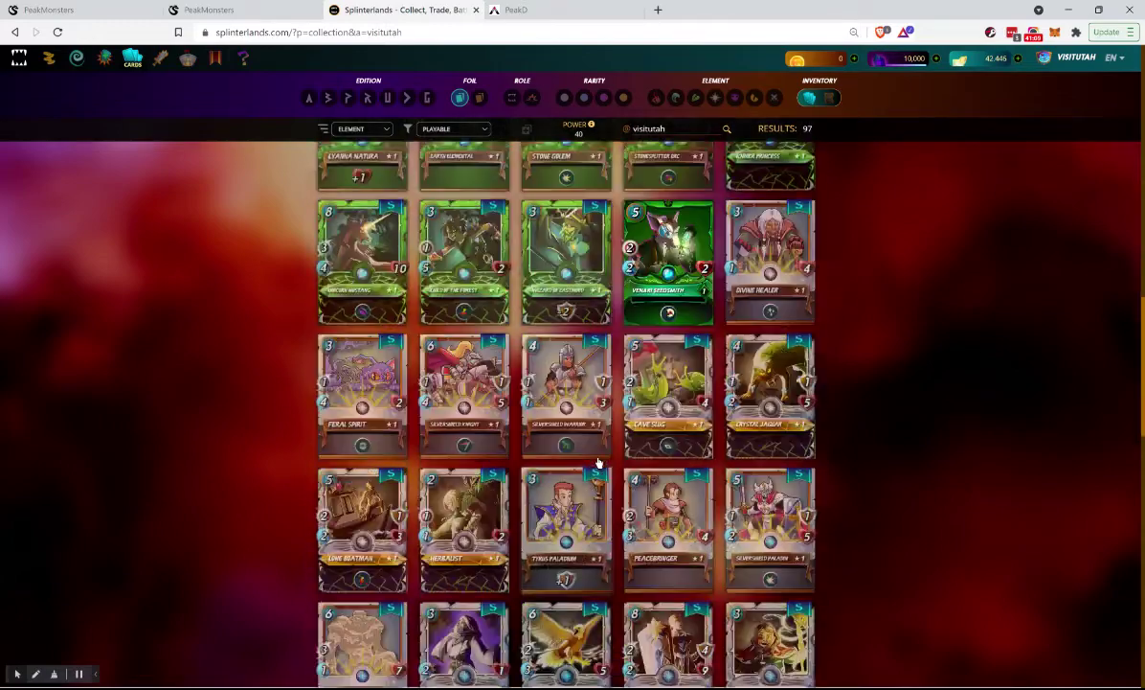
pyautogui.scroll(2, 565, 536)
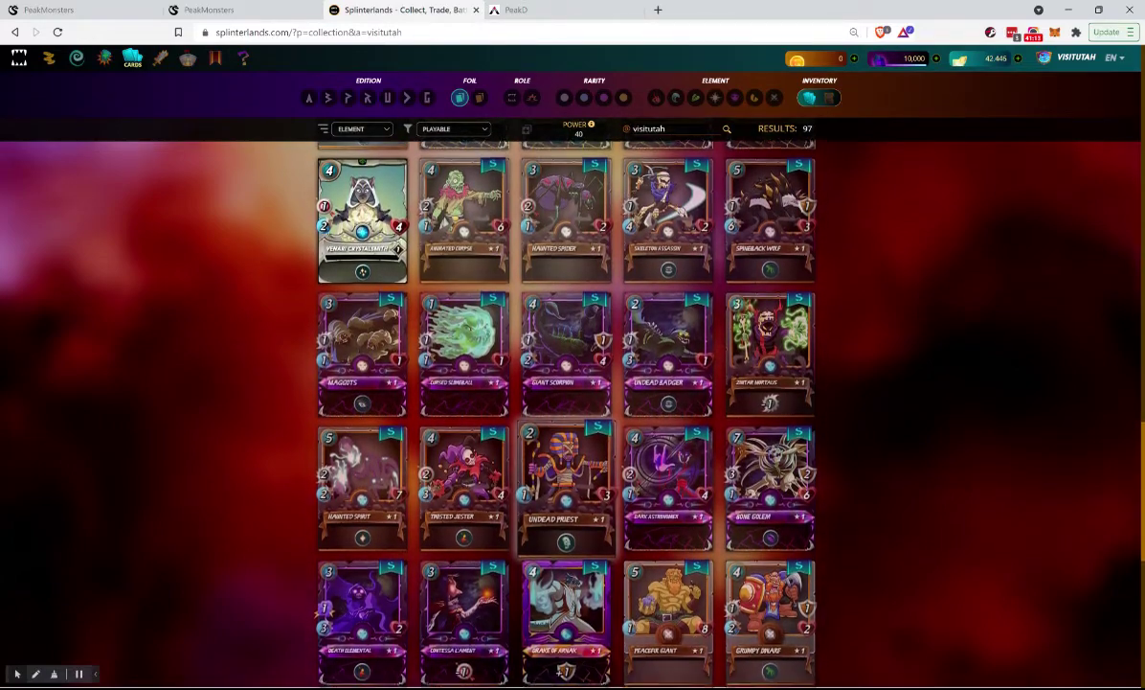
pyautogui.scroll(-1, 565, 536)
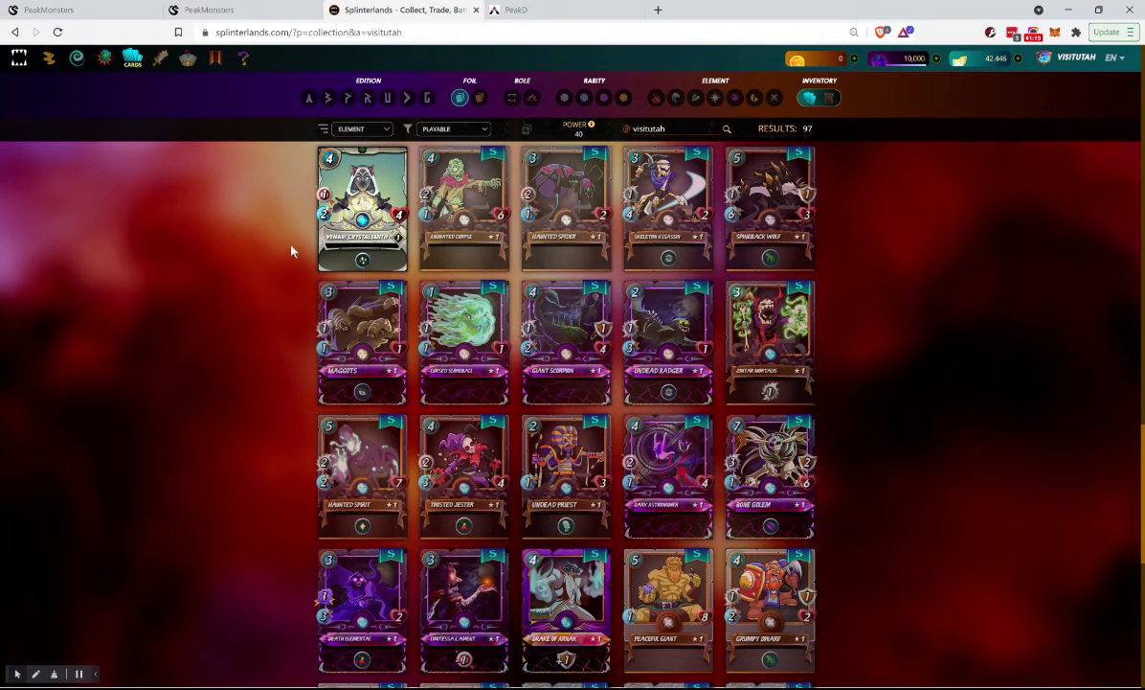
# Go back to the PeakMonsters rental board and view the level-by-level stats of Undead Rexx
pyautogui.click(217, 13)
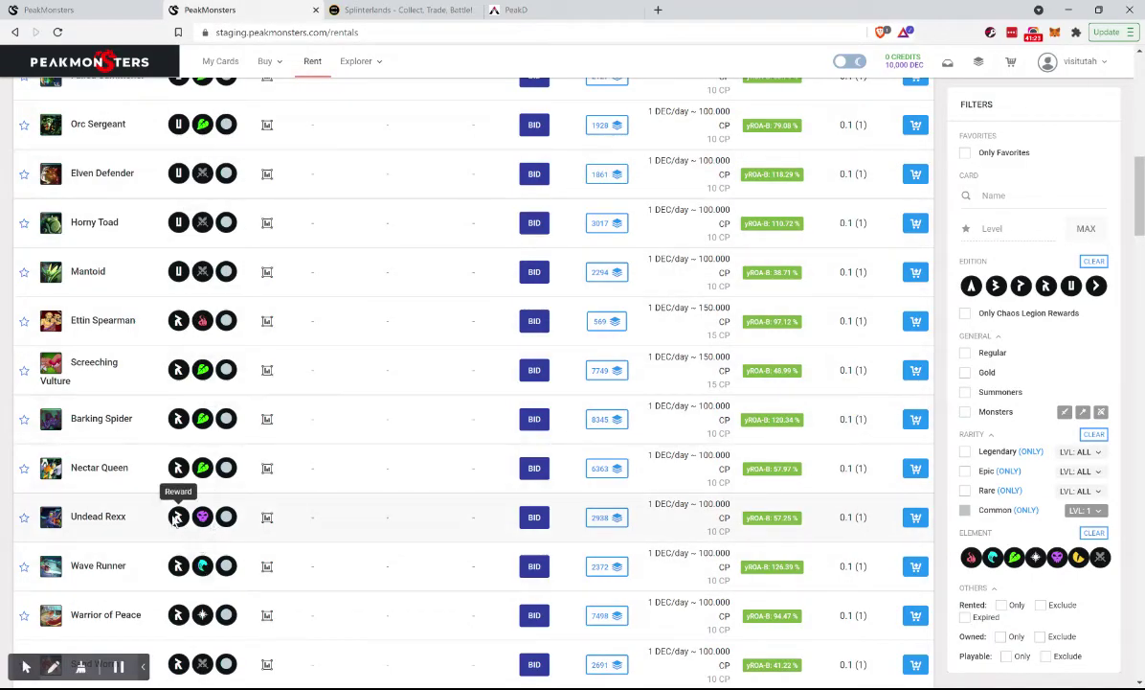
pyautogui.click(267, 517)
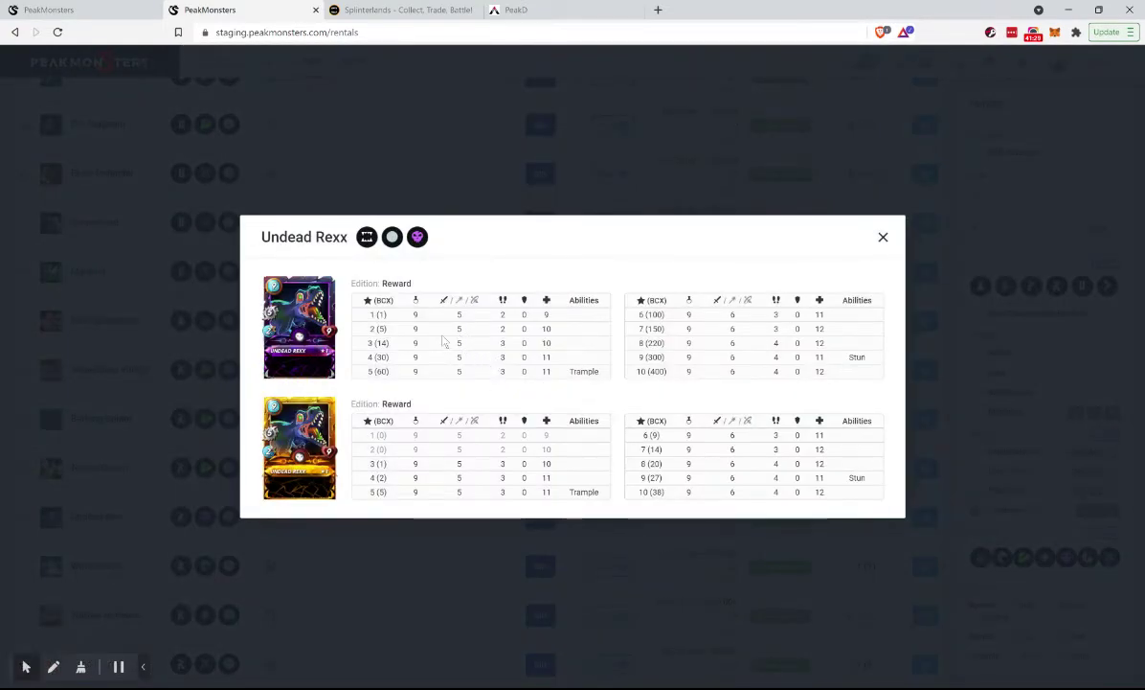
pyautogui.click(114, 273)
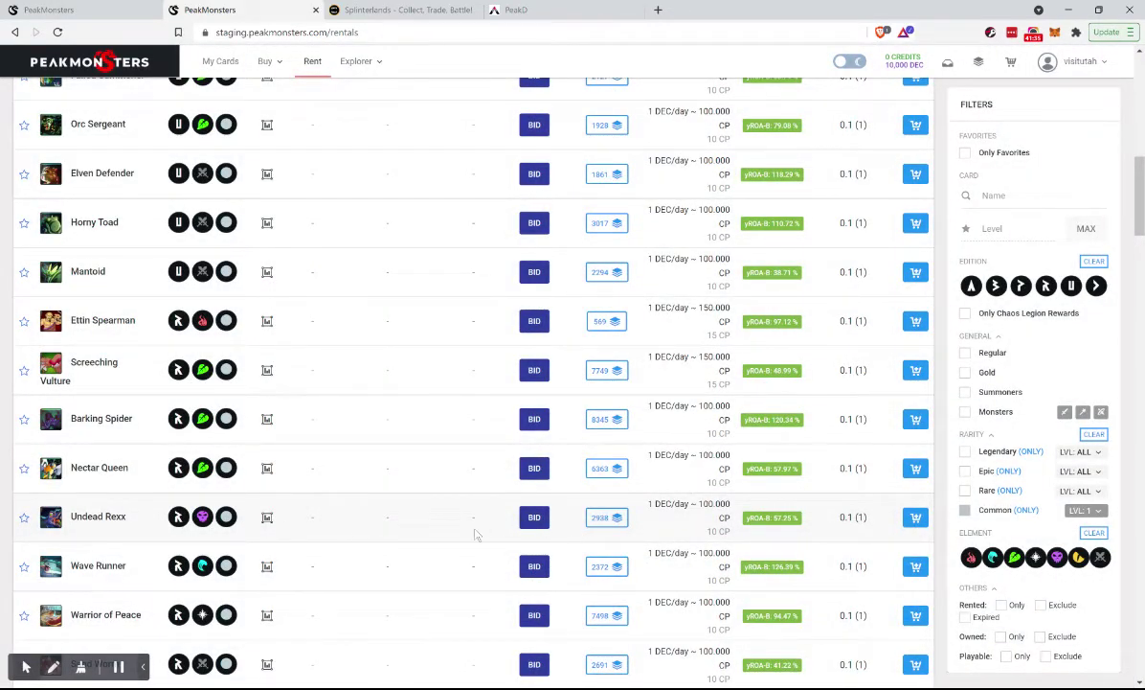
# Place an auto rental bid on a level 1 regular-foil Undead Rexx at 0.1 DEC/day
pyautogui.click(533, 523)
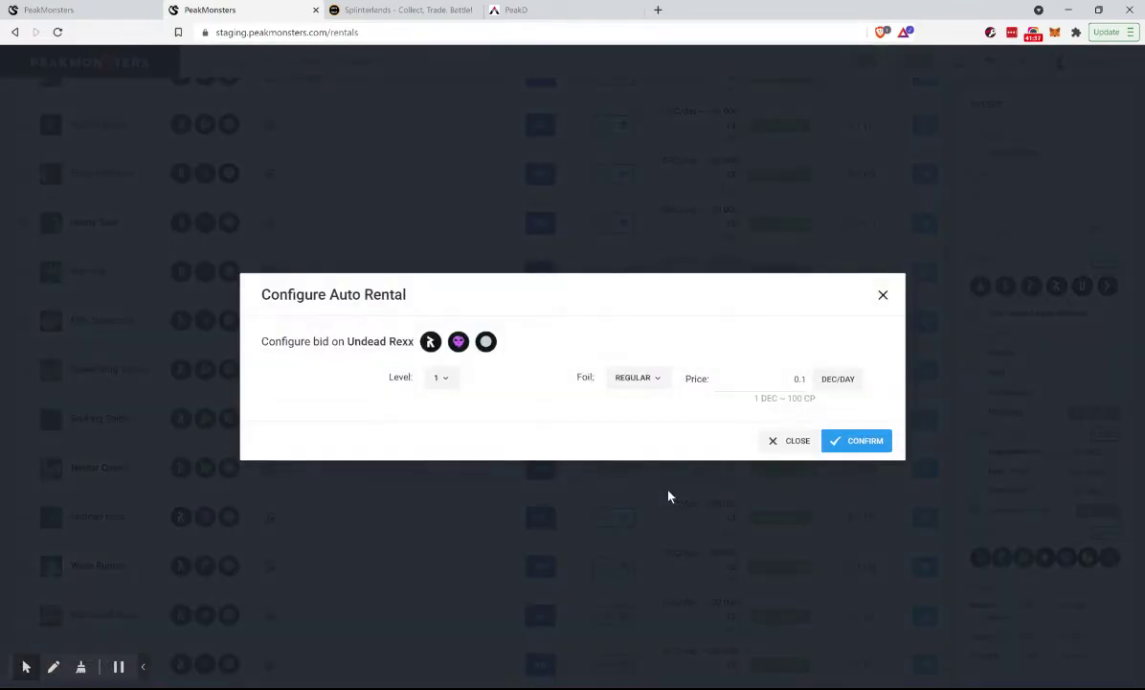
pyautogui.click(851, 440)
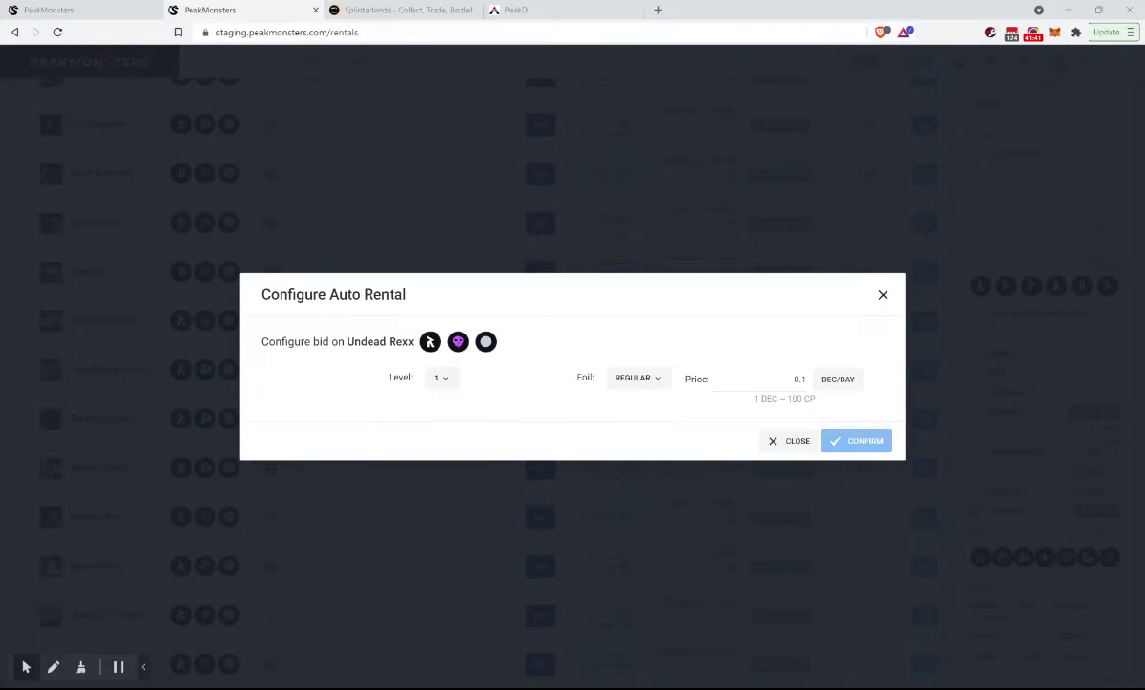
pyautogui.press('Escape')
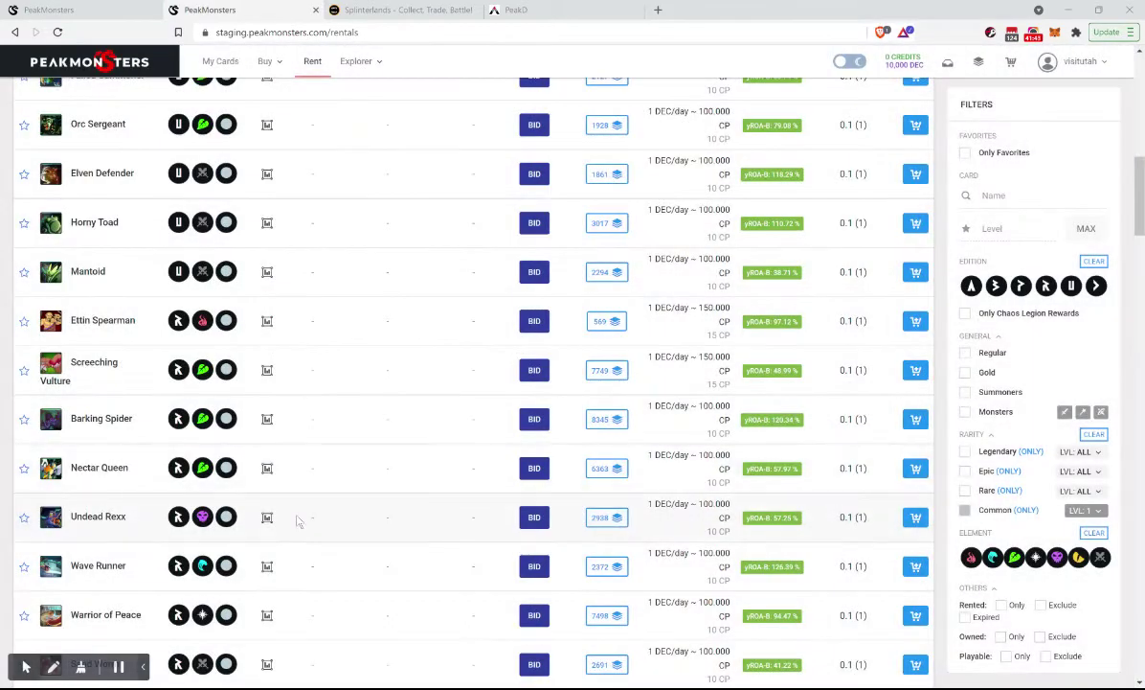
# Look through the remaining level 1 common cards for rent and view the level-by-level stats of Frost Lion
pyautogui.scroll(-2, 321, 528)
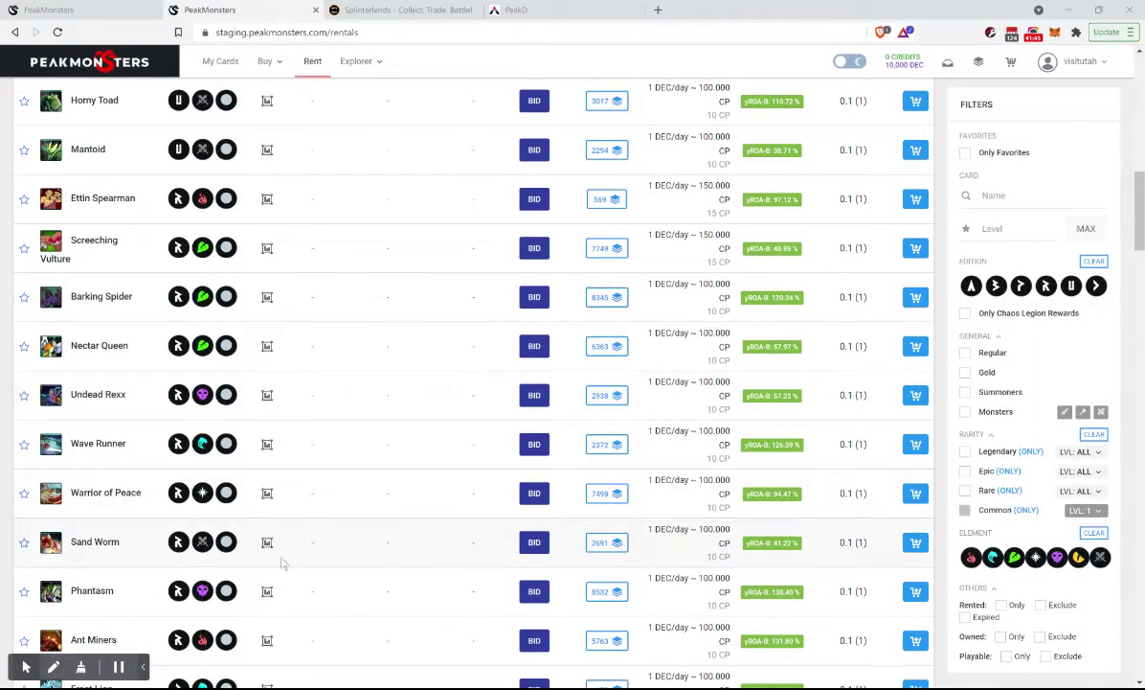
pyautogui.scroll(-3, 320, 591)
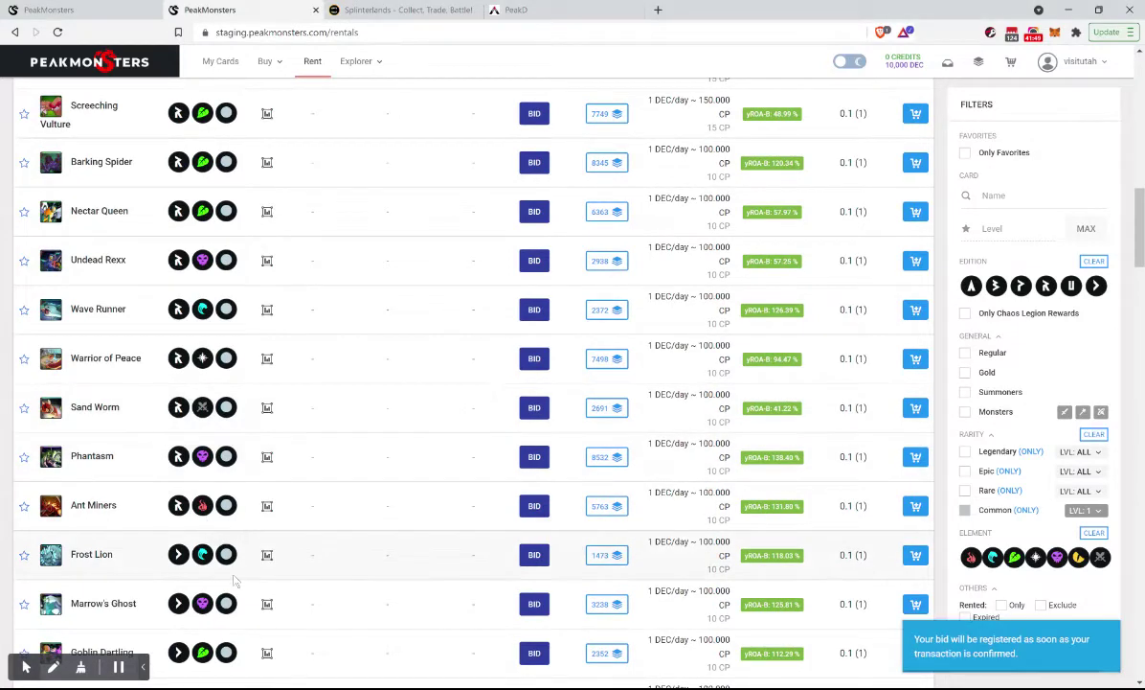
pyautogui.scroll(-2, 235, 580)
pyautogui.scroll(-3, 235, 579)
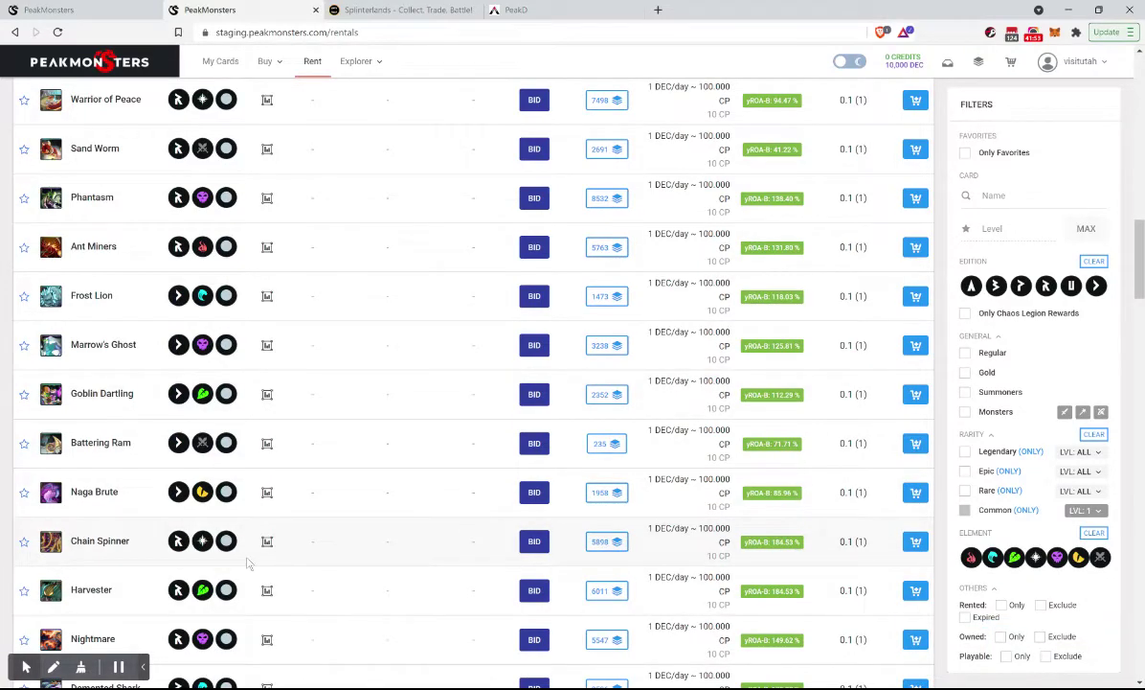
pyautogui.scroll(-2, 247, 563)
pyautogui.scroll(8, 247, 564)
pyautogui.scroll(5, 474, 373)
pyautogui.scroll(-8, 474, 373)
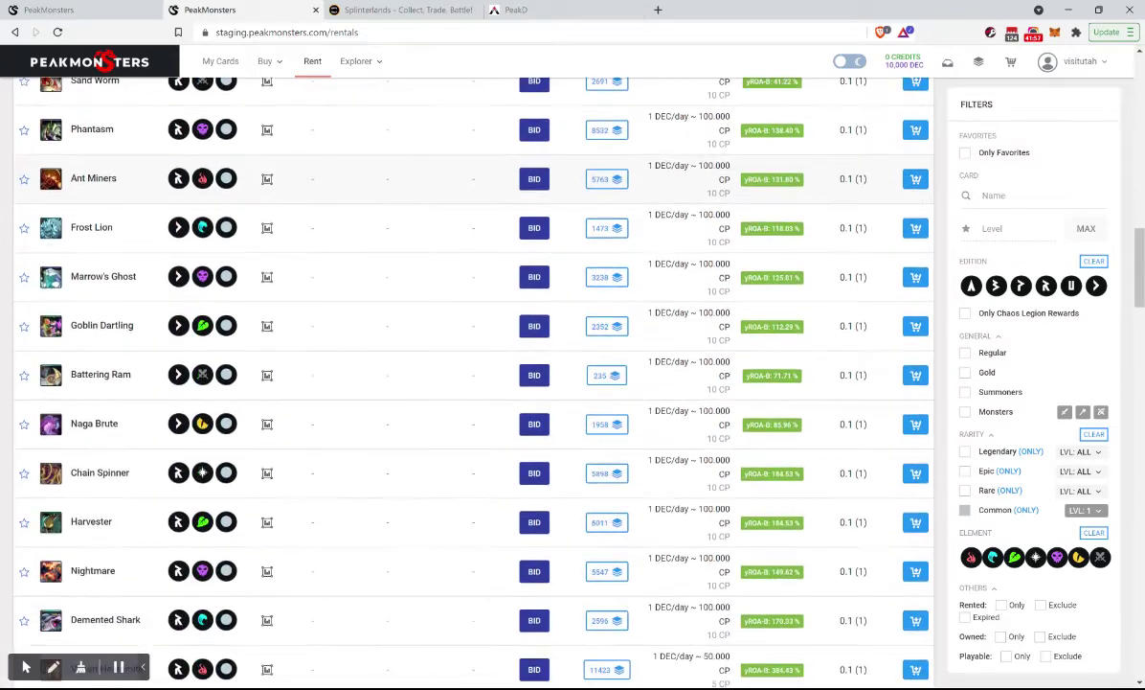
pyautogui.scroll(1, 372, 552)
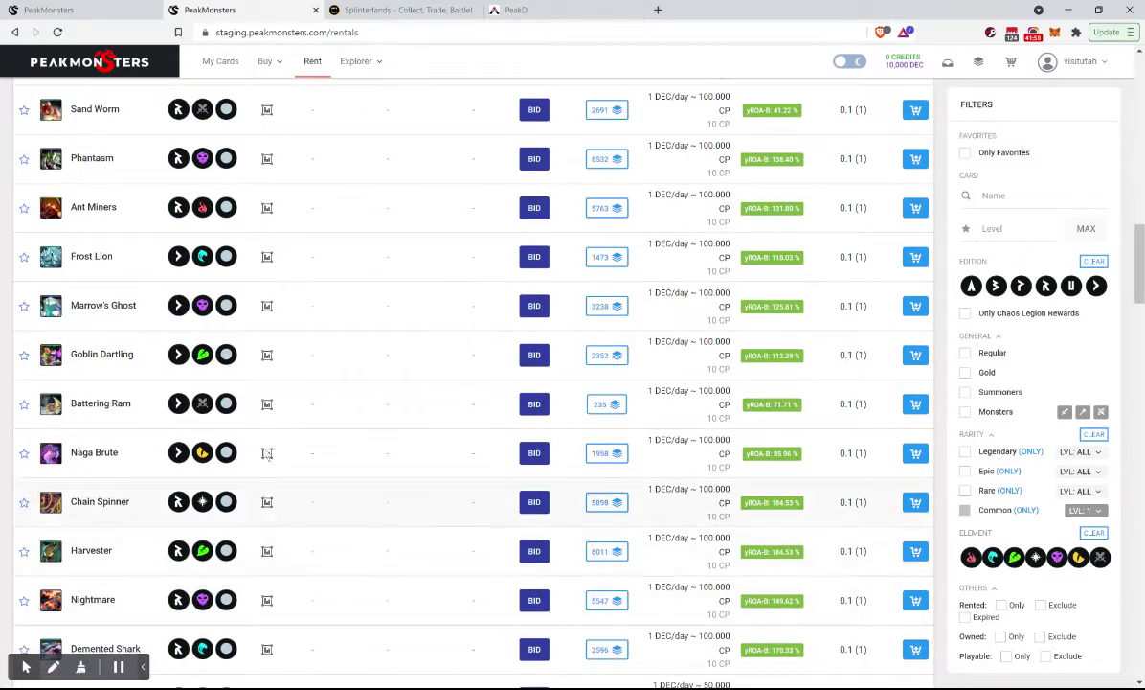
pyautogui.click(267, 257)
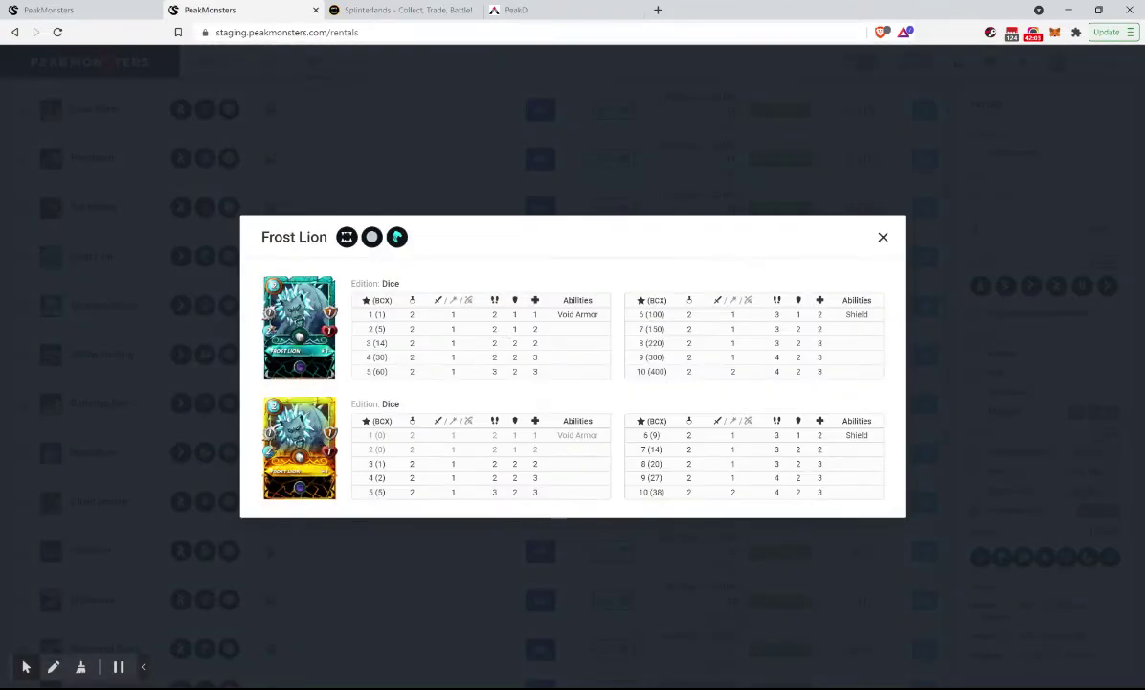
pyautogui.click(468, 187)
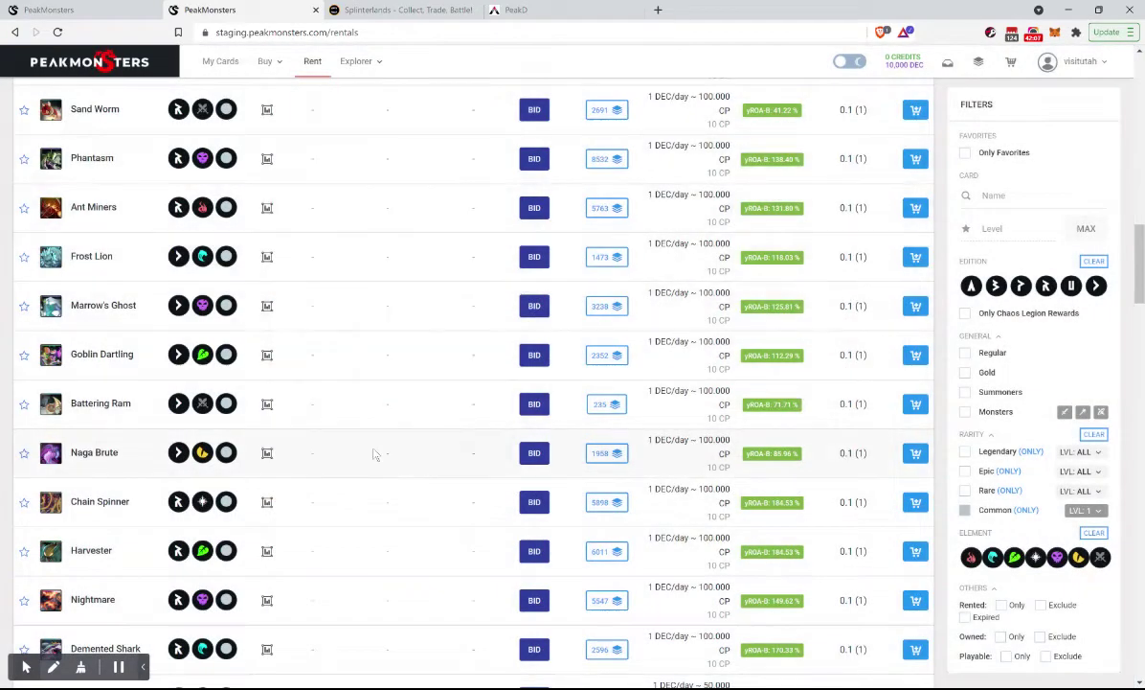
# Continue through the common rental cards and view the level-by-level stats of Nightmare
pyautogui.scroll(-1, 295, 556)
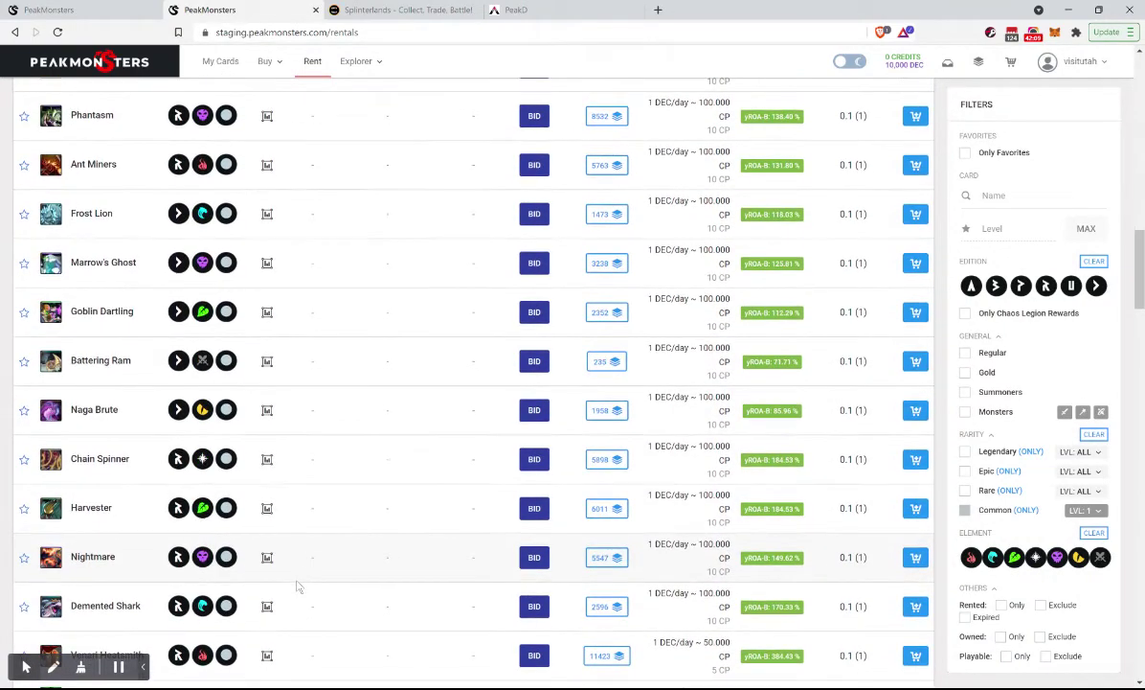
pyautogui.scroll(-5, 267, 261)
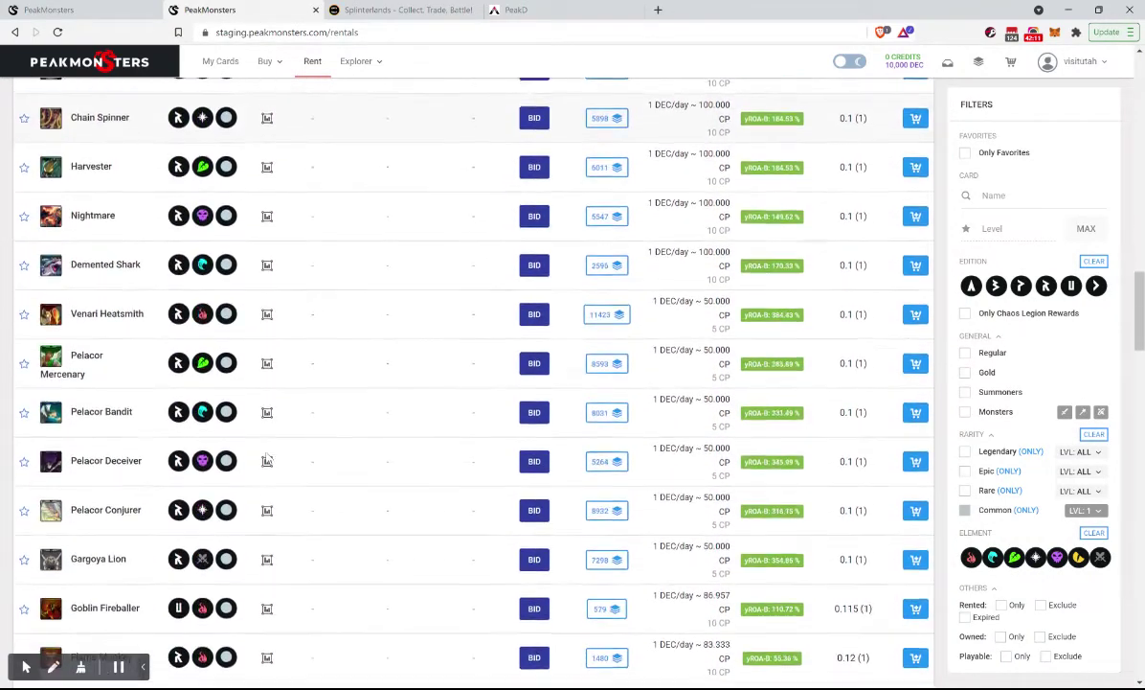
pyautogui.scroll(8, 268, 457)
pyautogui.scroll(5, 268, 458)
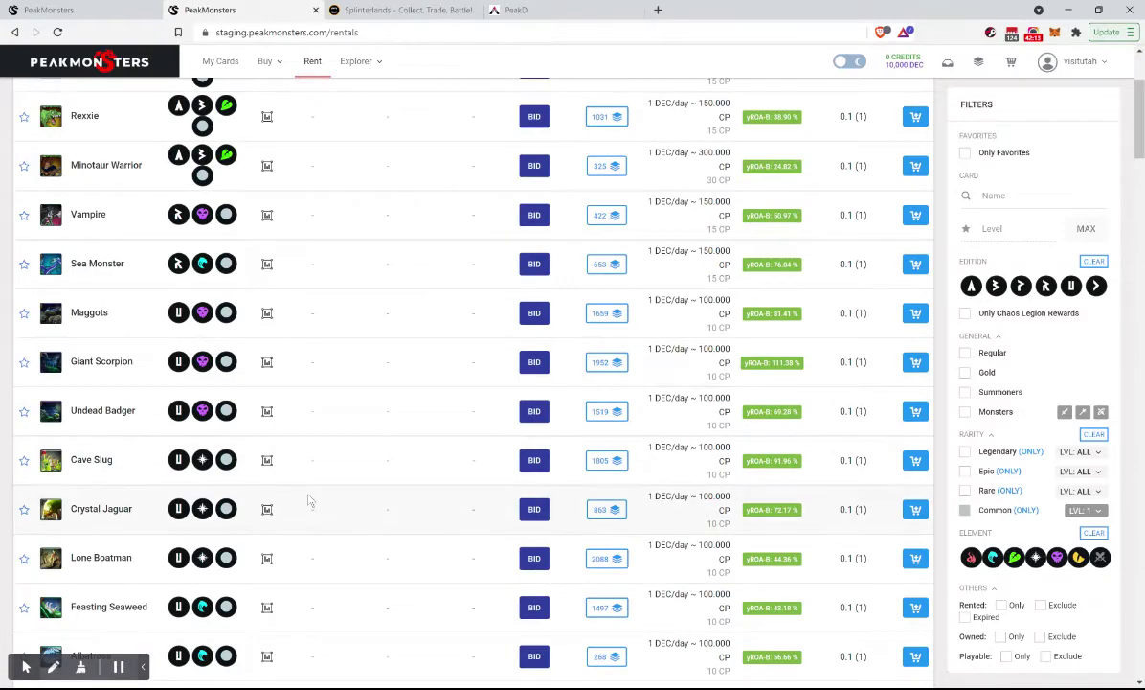
pyautogui.scroll(-1, 308, 498)
pyautogui.scroll(-12, 309, 498)
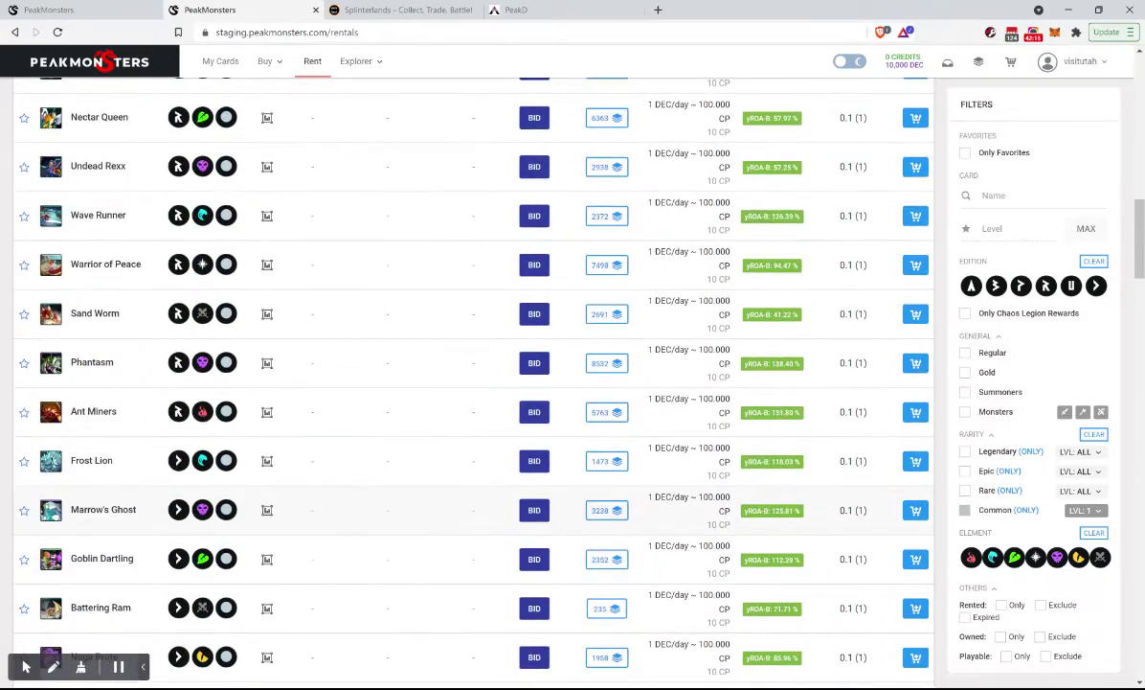
pyautogui.scroll(-6, 469, 364)
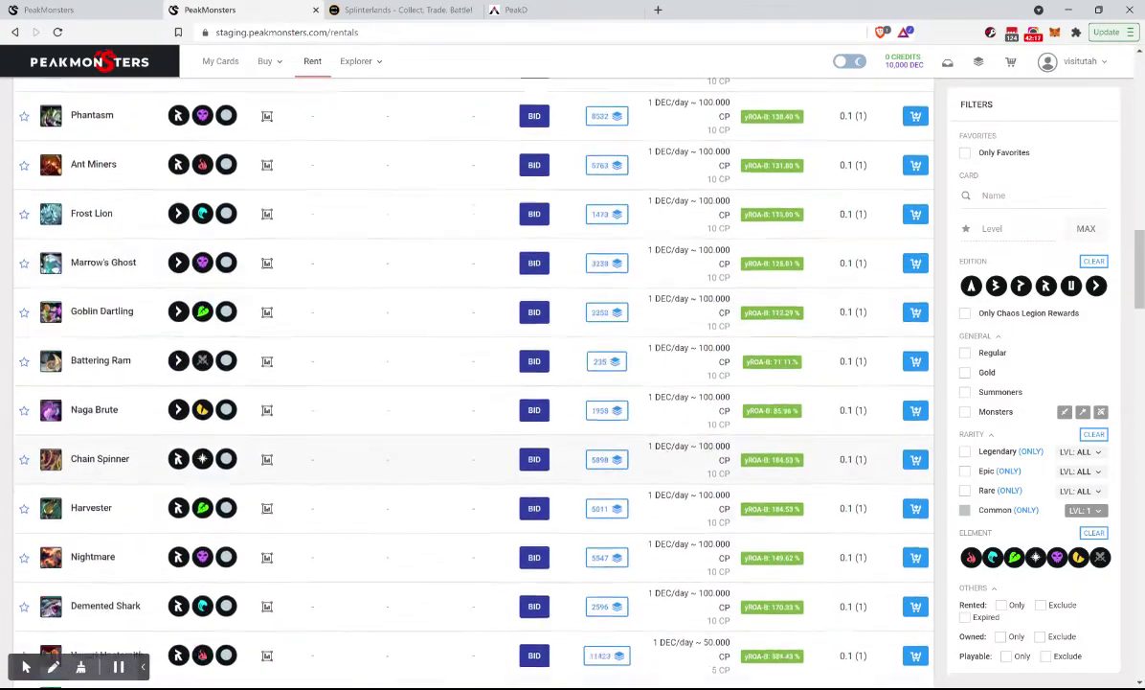
pyautogui.click(267, 373)
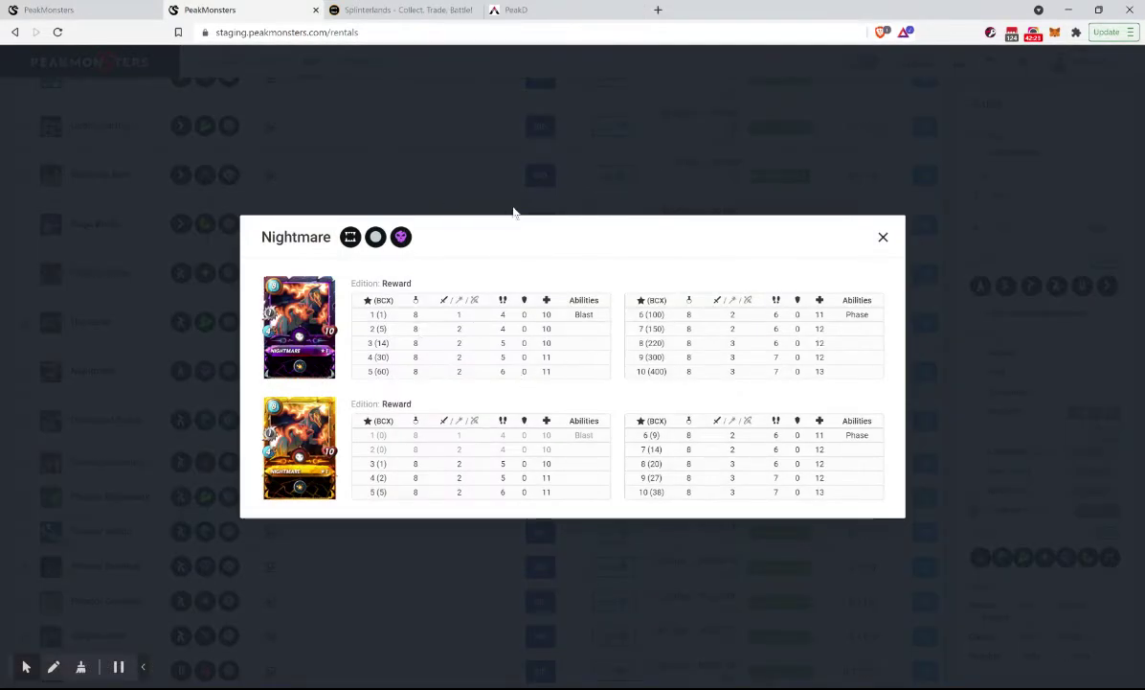
pyautogui.click(553, 170)
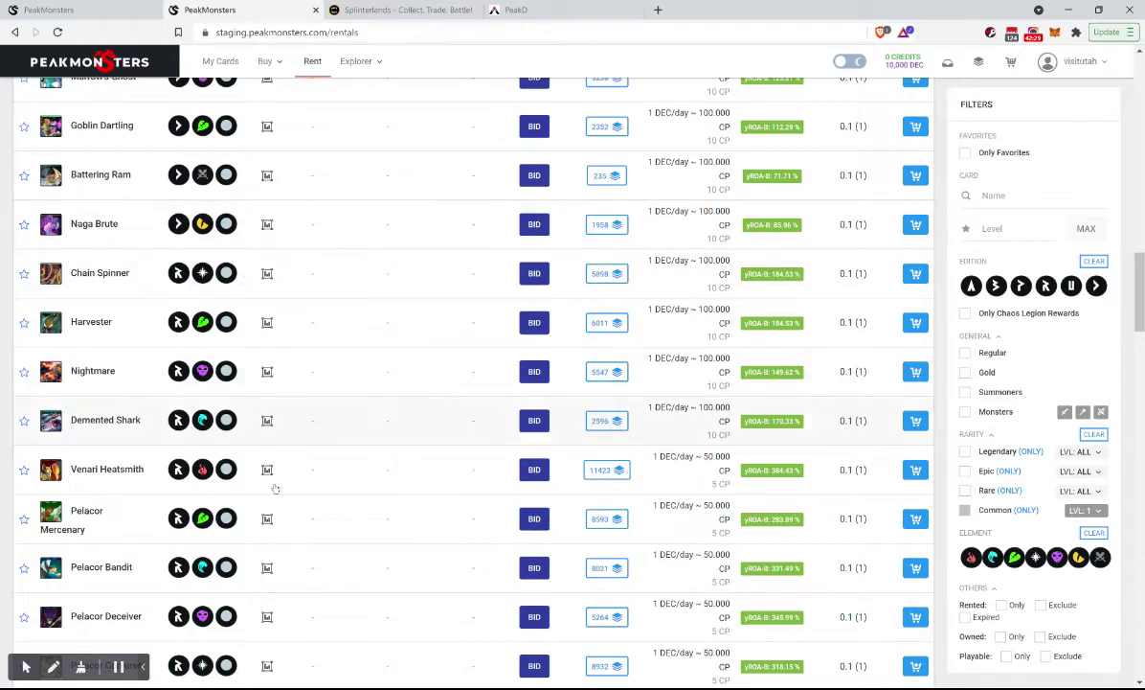
# Expand Nightmare's rental listings and compare the daily prices across levels with the card's stats
pyautogui.scroll(1, 270, 527)
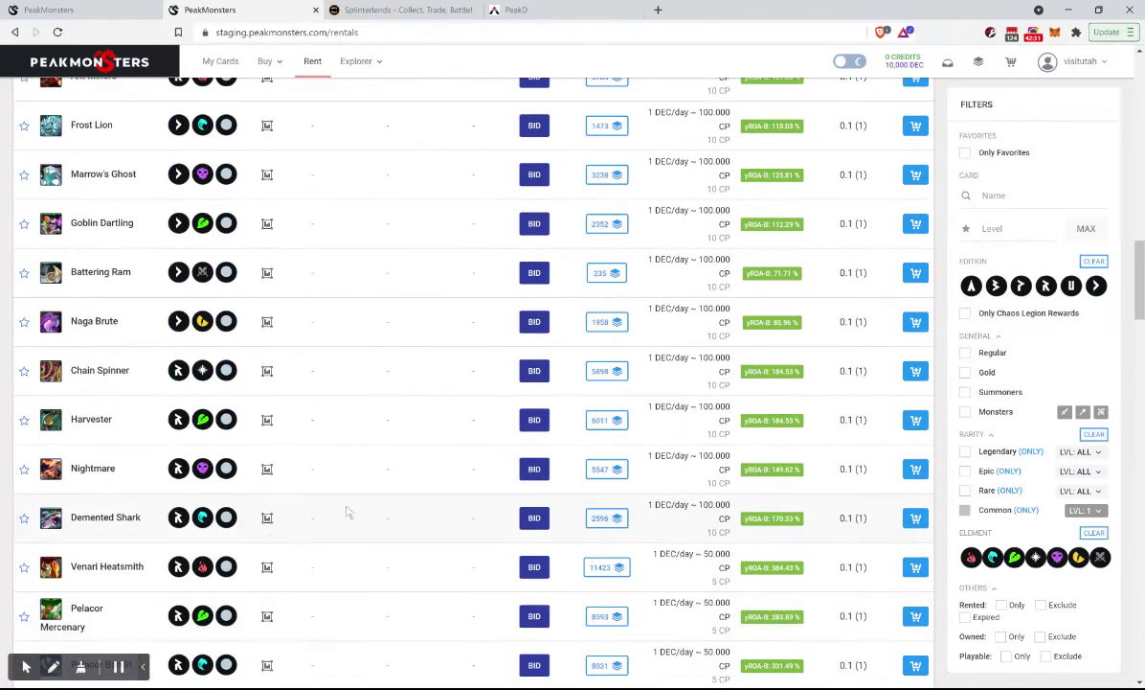
pyautogui.click(607, 468)
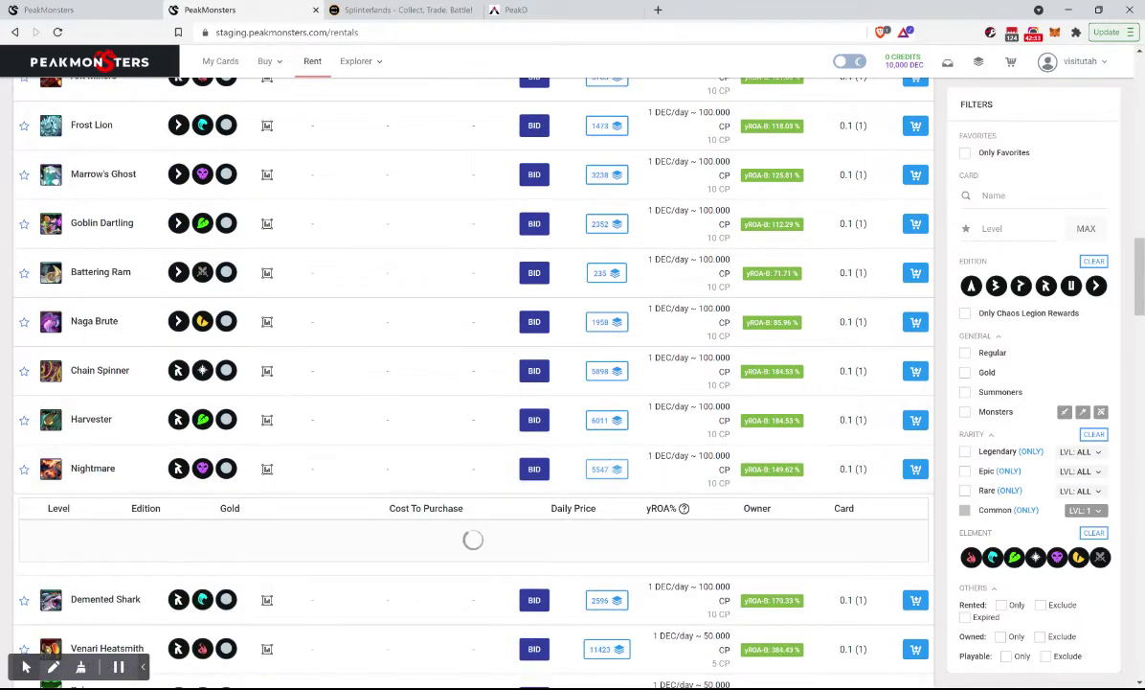
pyautogui.scroll(-2, 608, 469)
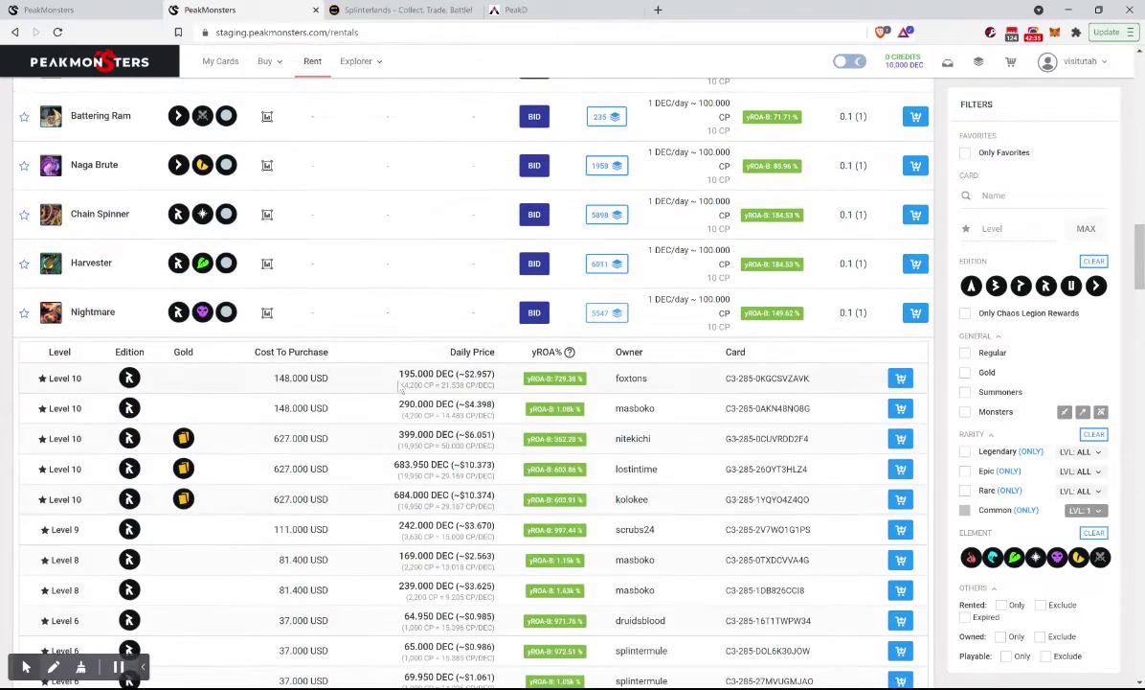
pyautogui.click(267, 312)
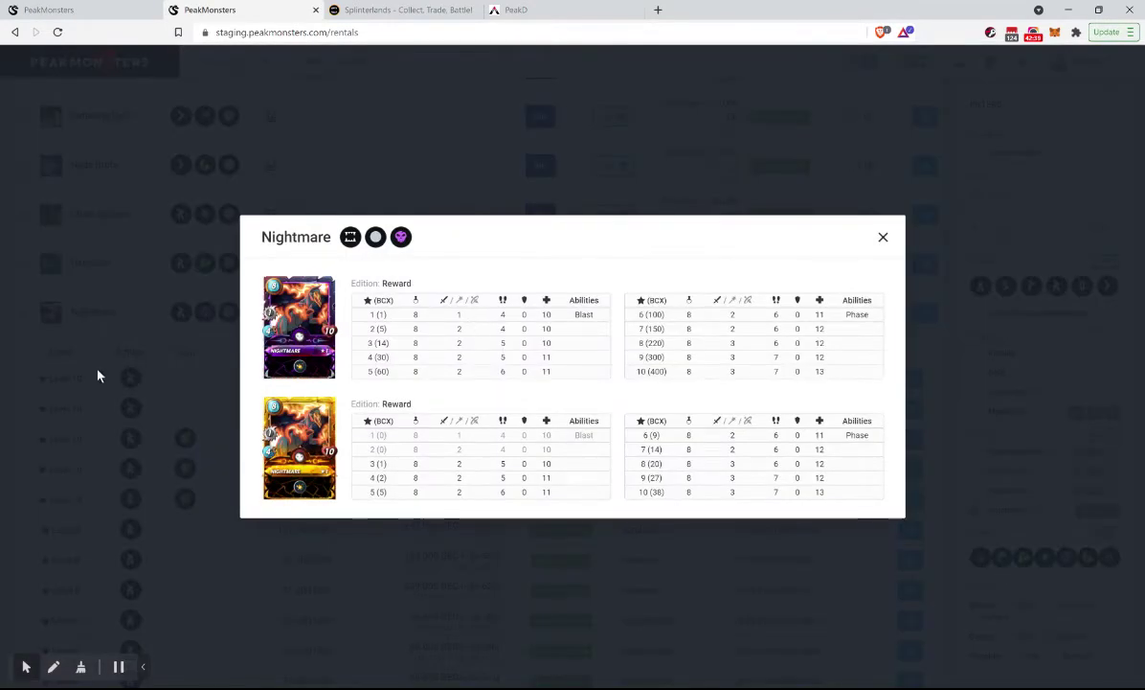
# Check Nightmare's rental prices across levels and place an auto rental bid on a level 2 regular-foil Nightmare at 0.6 DEC/day
pyautogui.click(98, 375)
pyautogui.scroll(-15, 413, 426)
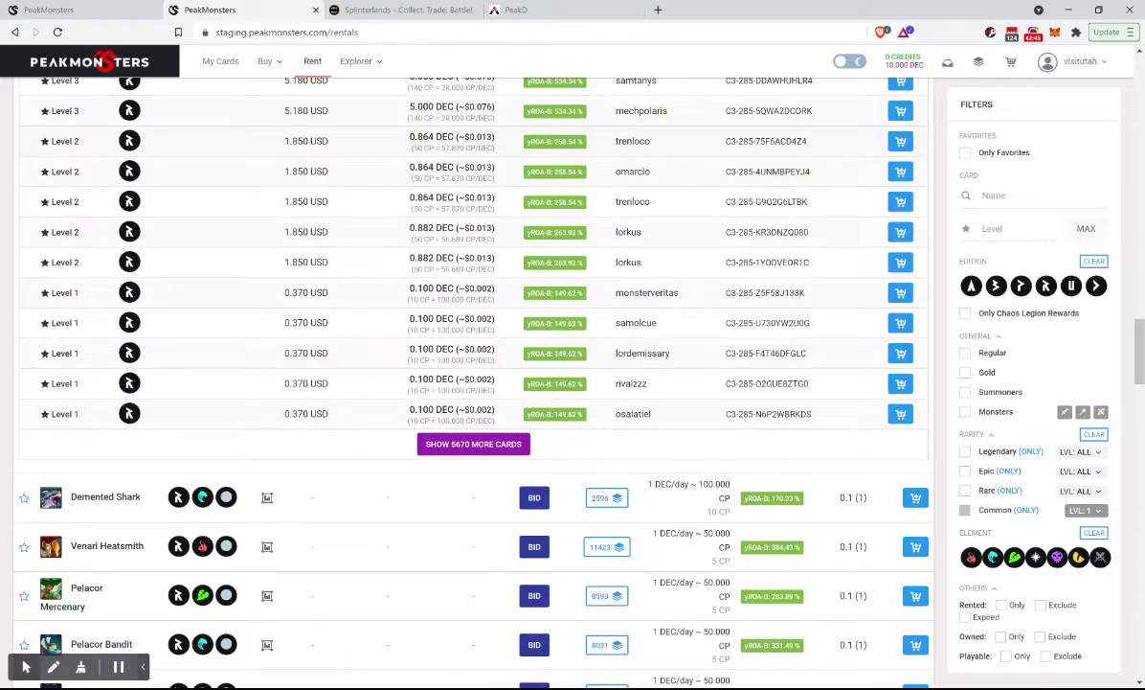
pyautogui.scroll(2, 473, 288)
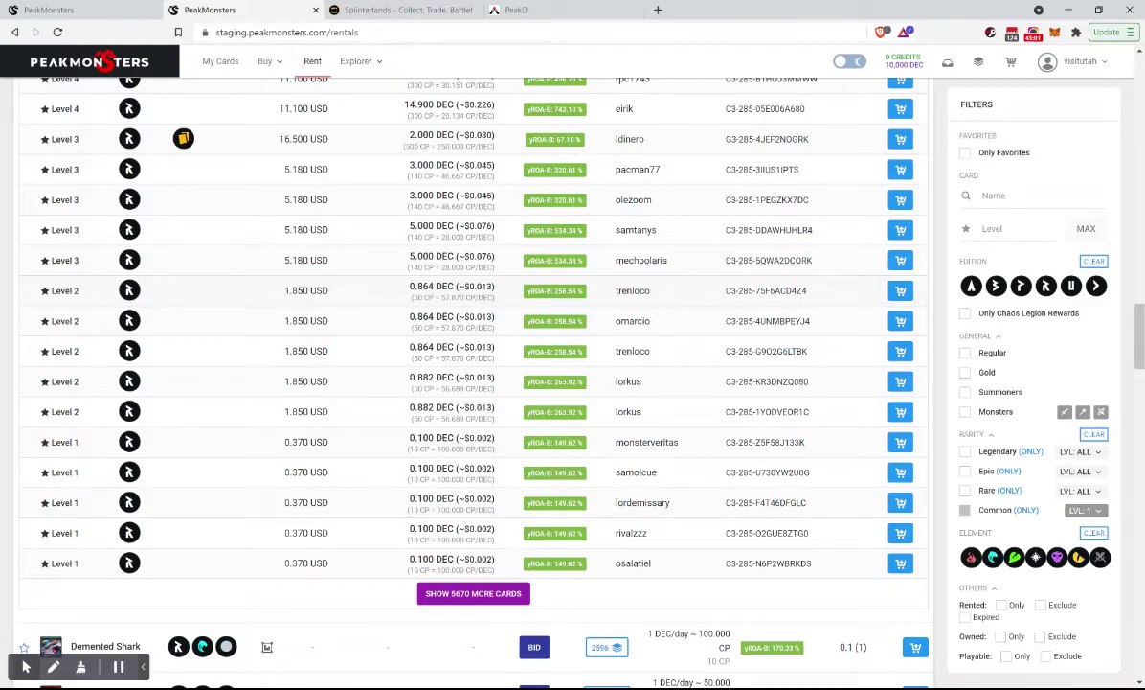
pyautogui.scroll(15, 474, 359)
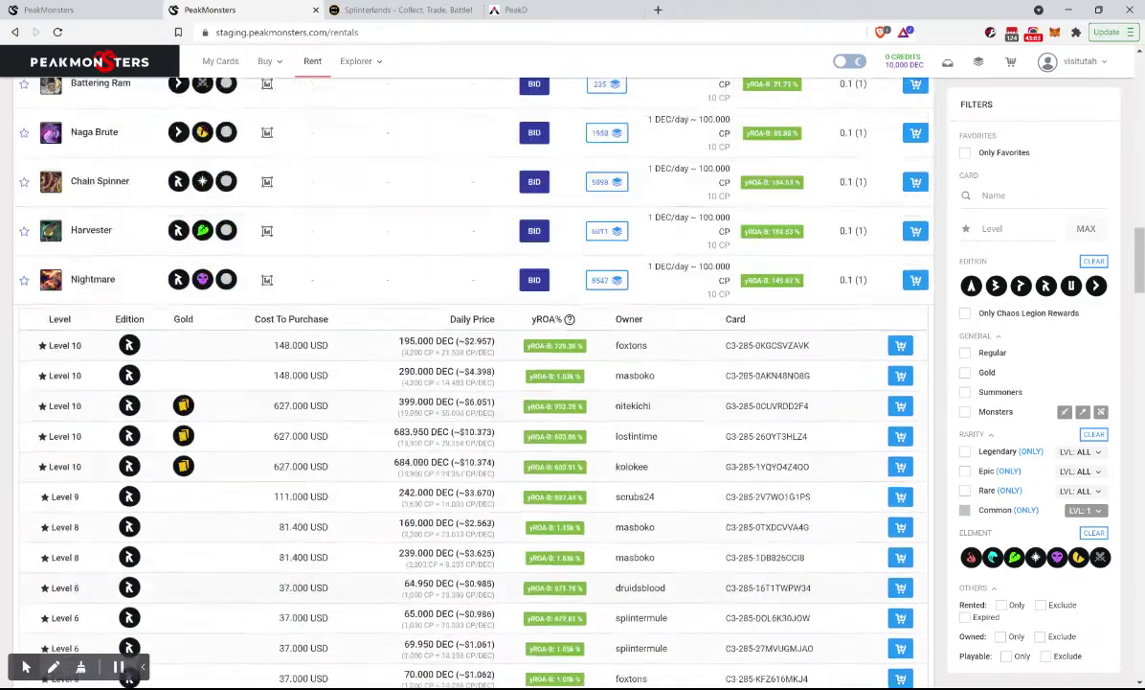
pyautogui.scroll(-5, 542, 348)
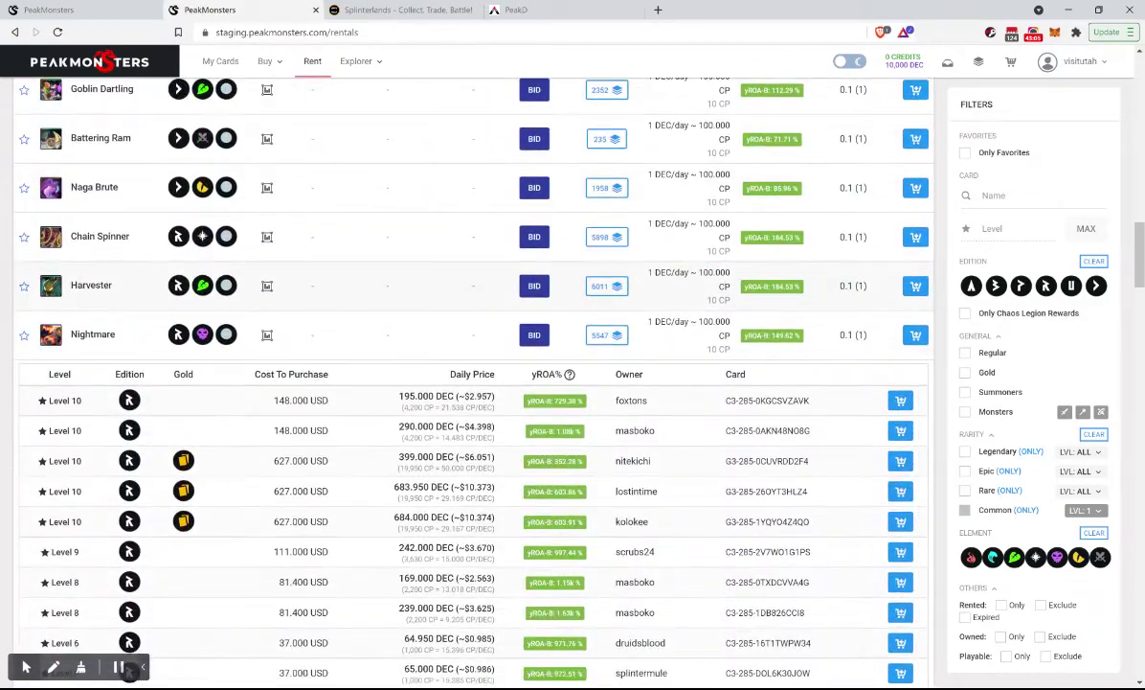
pyautogui.click(534, 338)
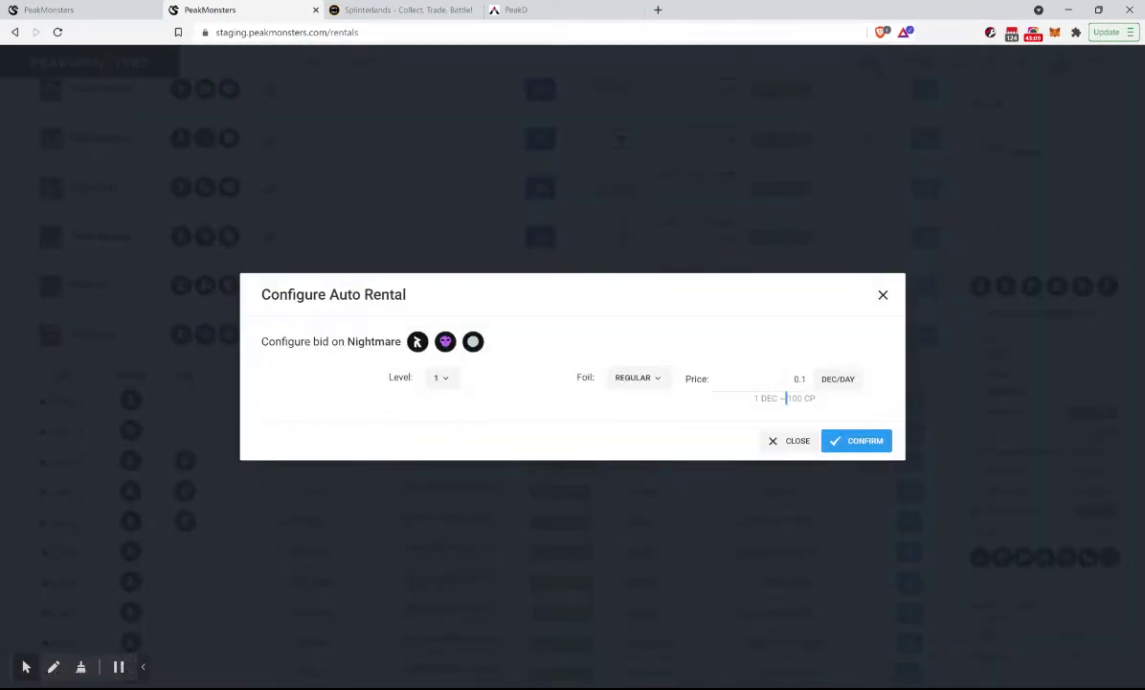
pyautogui.click(438, 377)
pyautogui.click(448, 432)
pyautogui.click(798, 393)
pyautogui.press('BackSpace')
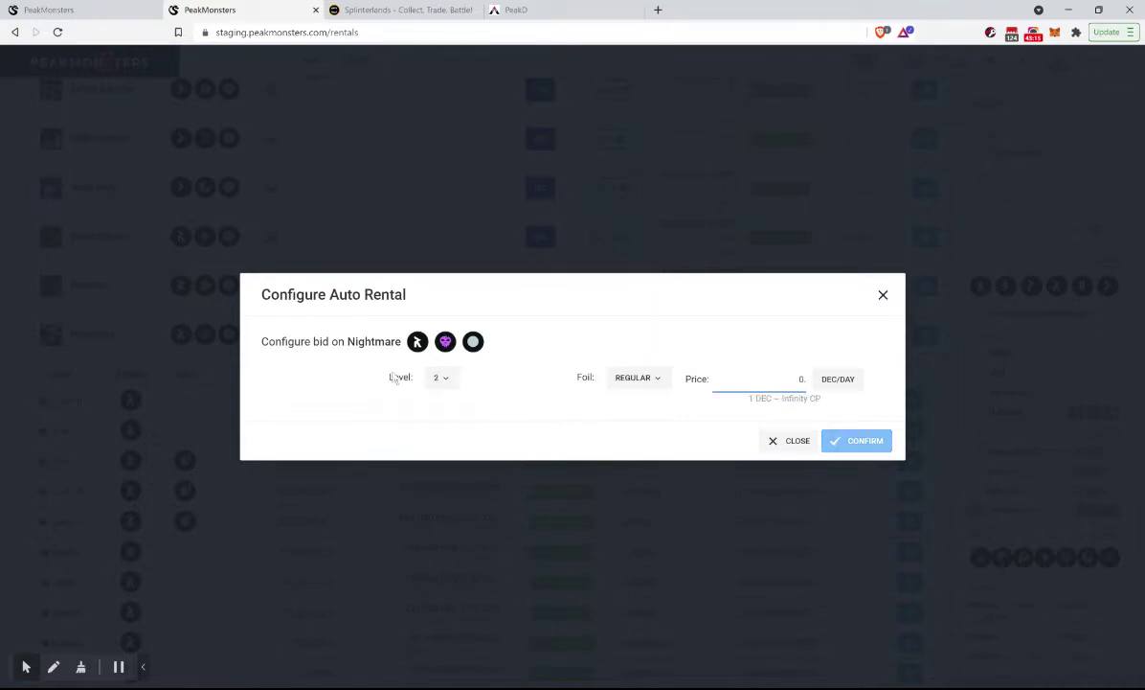
pyautogui.write('6')
pyautogui.press('Return')
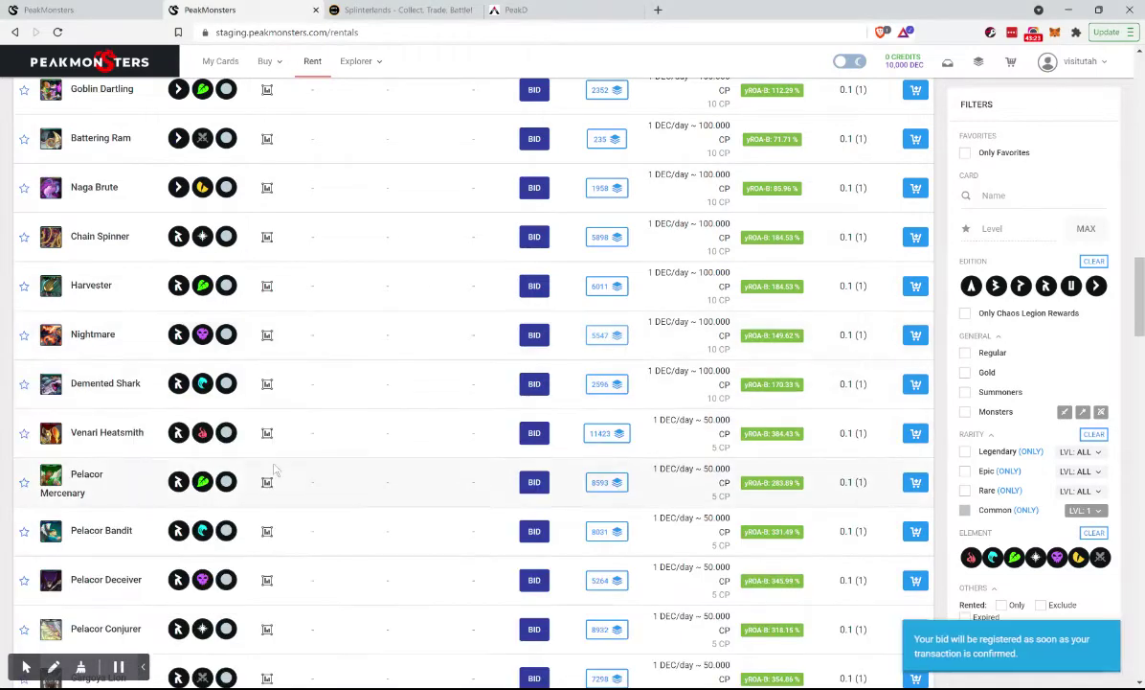
# View Flame Monkey's level-by-level stats and place an auto rental bid on a level 1 regular-foil copy at 0.11 DEC/day
pyautogui.scroll(-2, 274, 469)
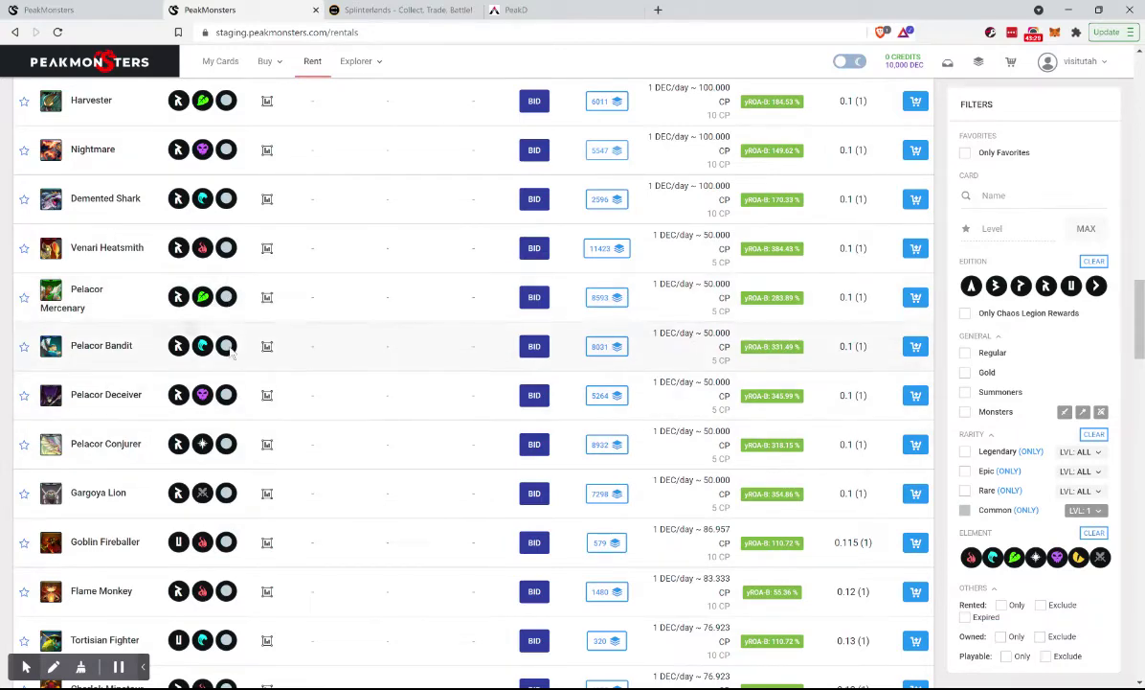
pyautogui.scroll(-3, 219, 346)
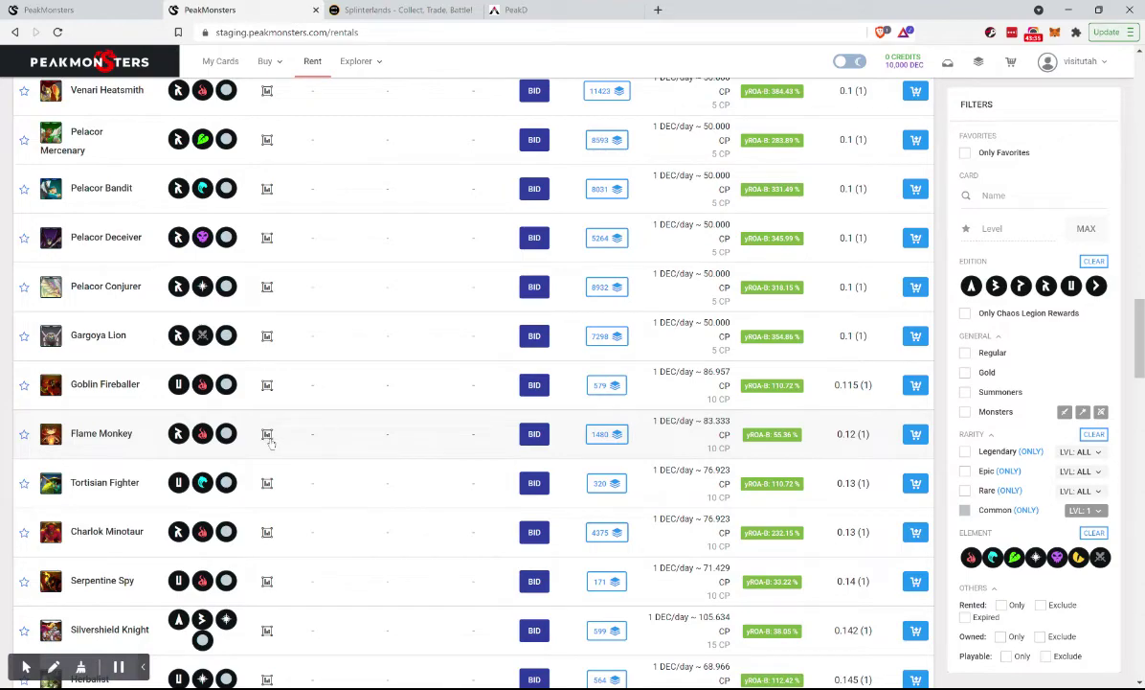
pyautogui.click(267, 435)
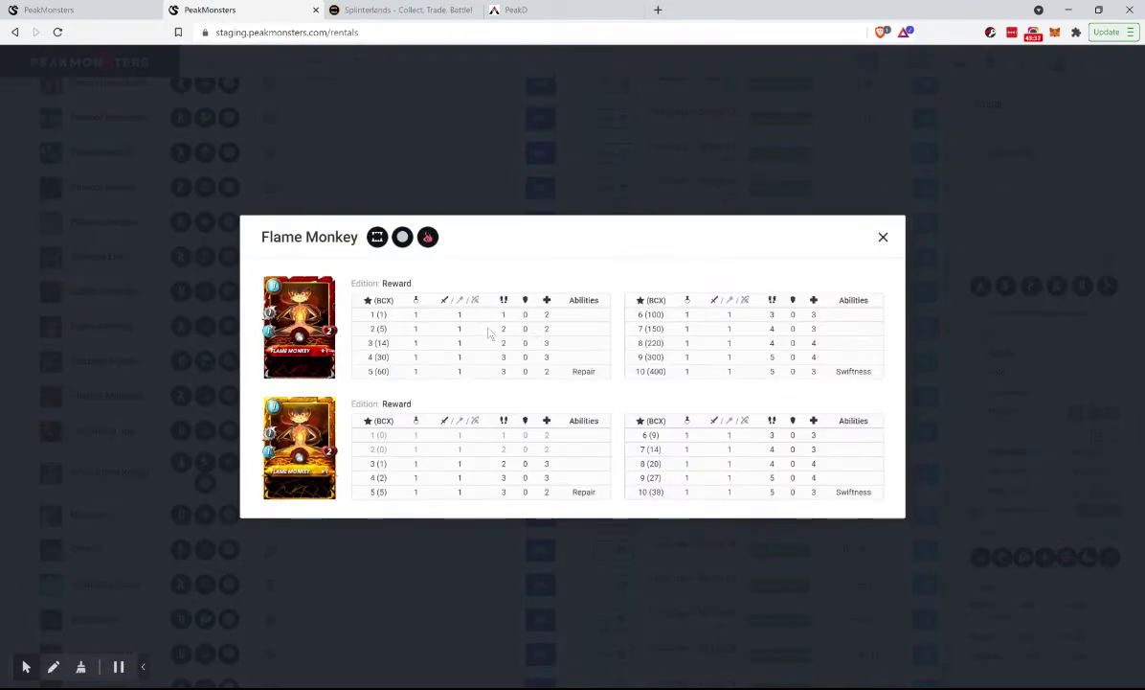
pyautogui.click(324, 569)
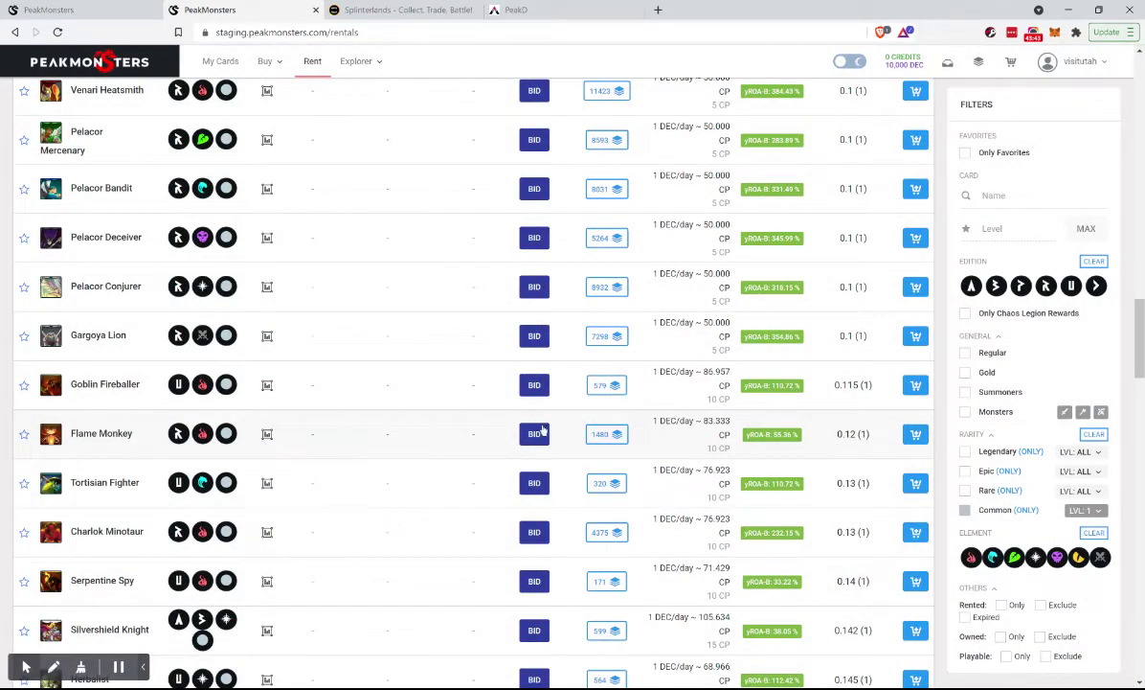
pyautogui.click(534, 433)
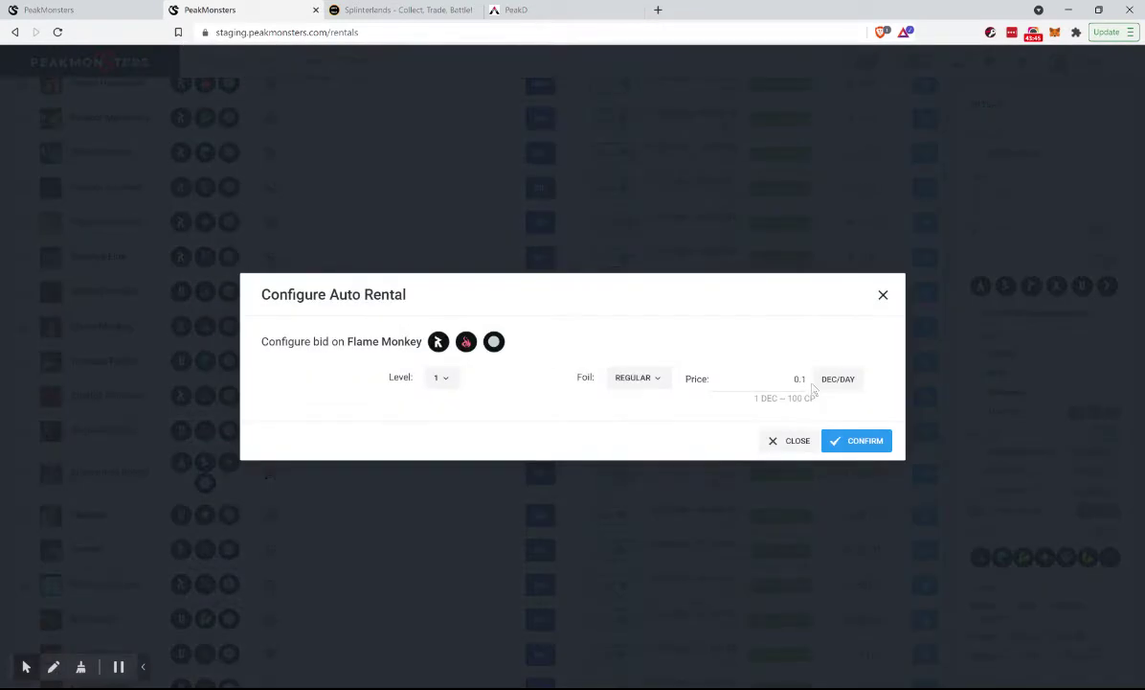
pyautogui.click(798, 379)
pyautogui.write('1')
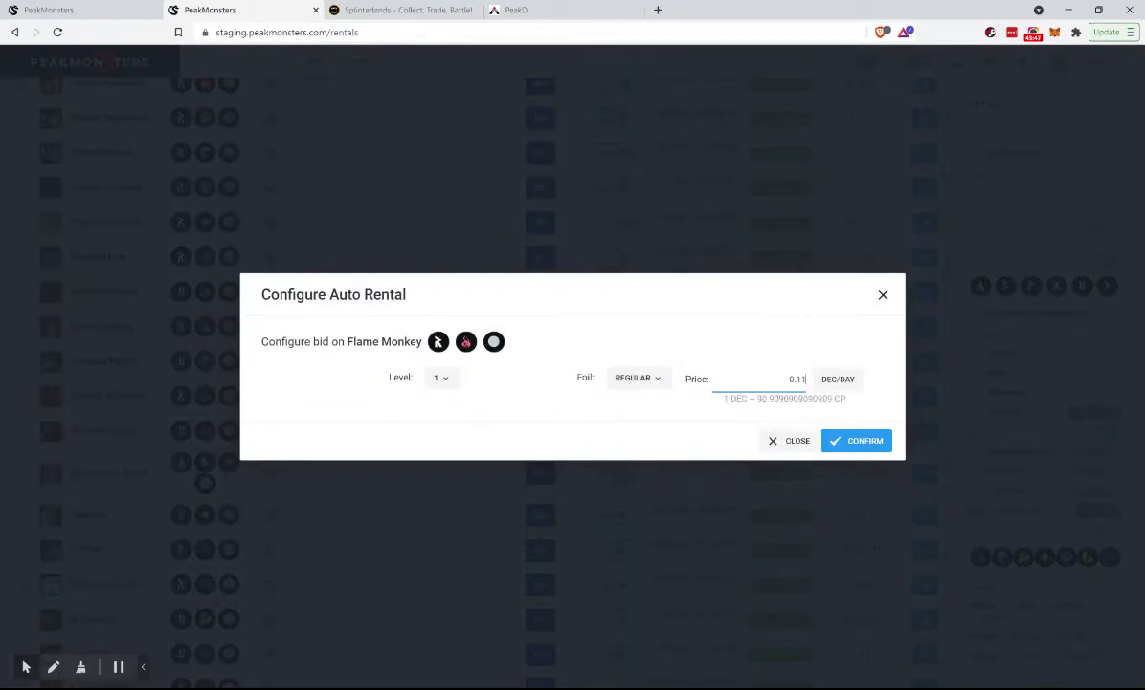
pyautogui.click(846, 440)
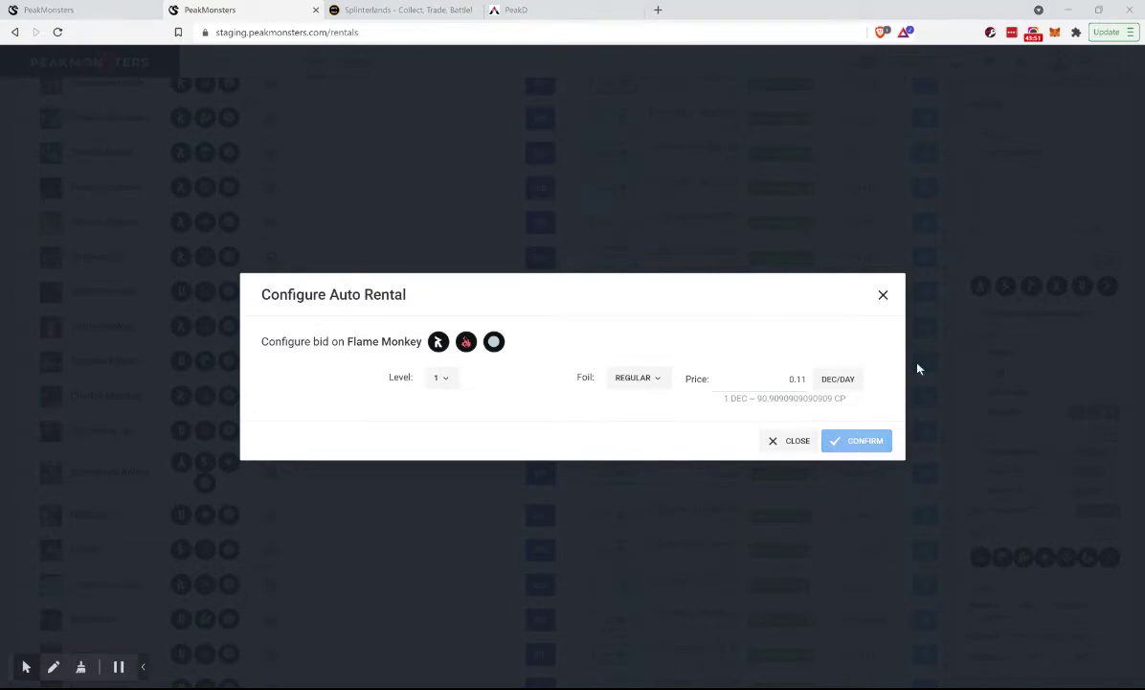
# View the level-by-level stats of Serpentine Spy
pyautogui.scroll(-1, 360, 552)
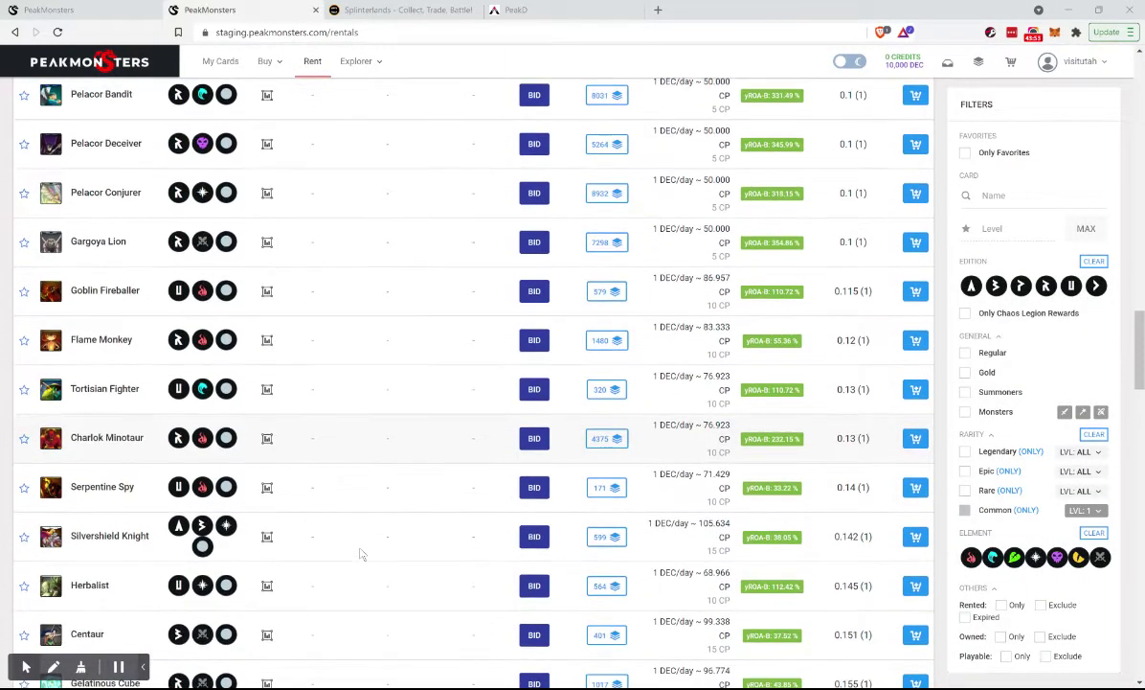
pyautogui.click(267, 488)
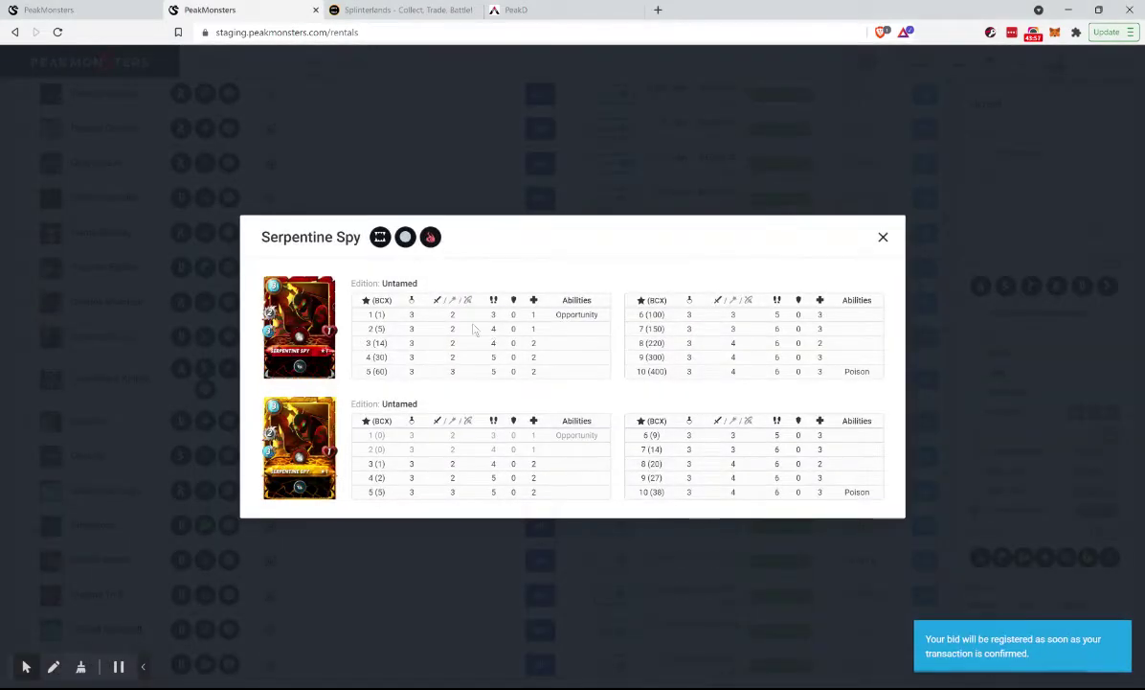
pyautogui.click(339, 588)
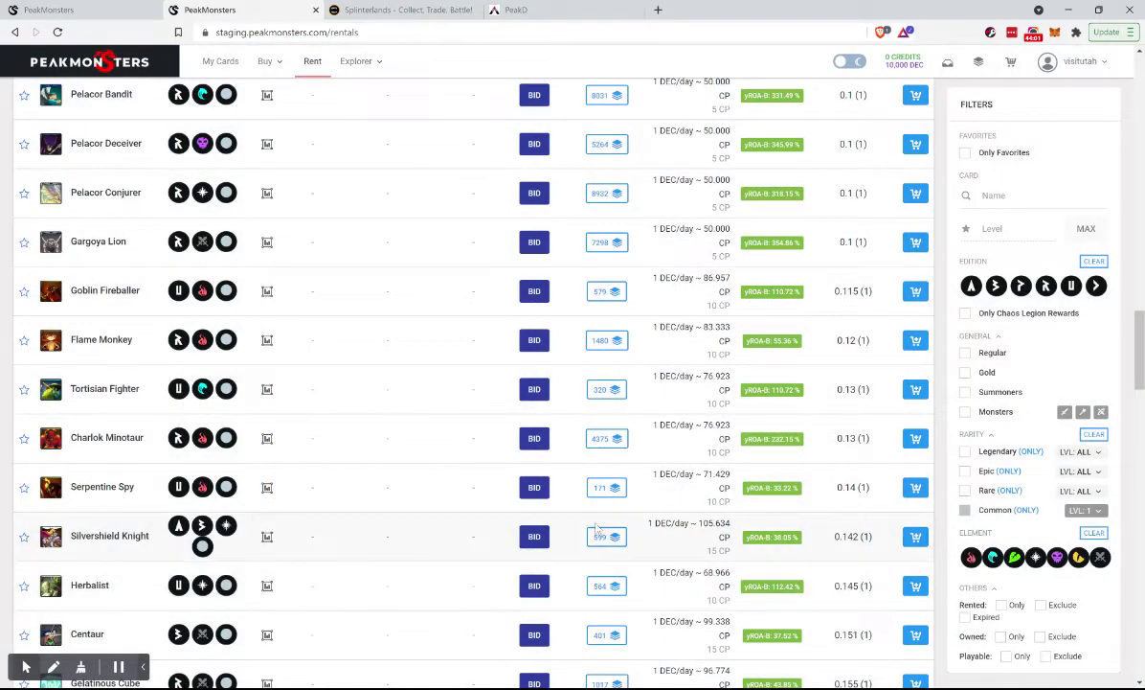
# View Goblin Thief's level-by-level stats and place an auto rental bid on a level 1 regular-foil copy at 0.2 DEC/day
pyautogui.scroll(-3, 595, 525)
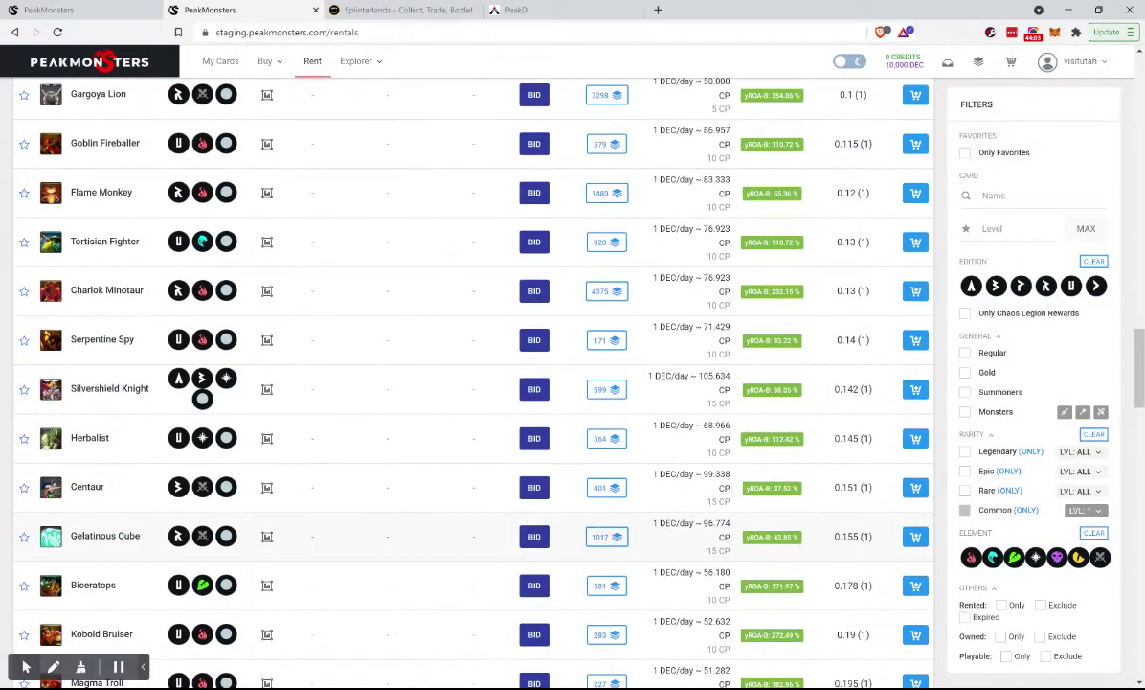
pyautogui.scroll(-5, 443, 447)
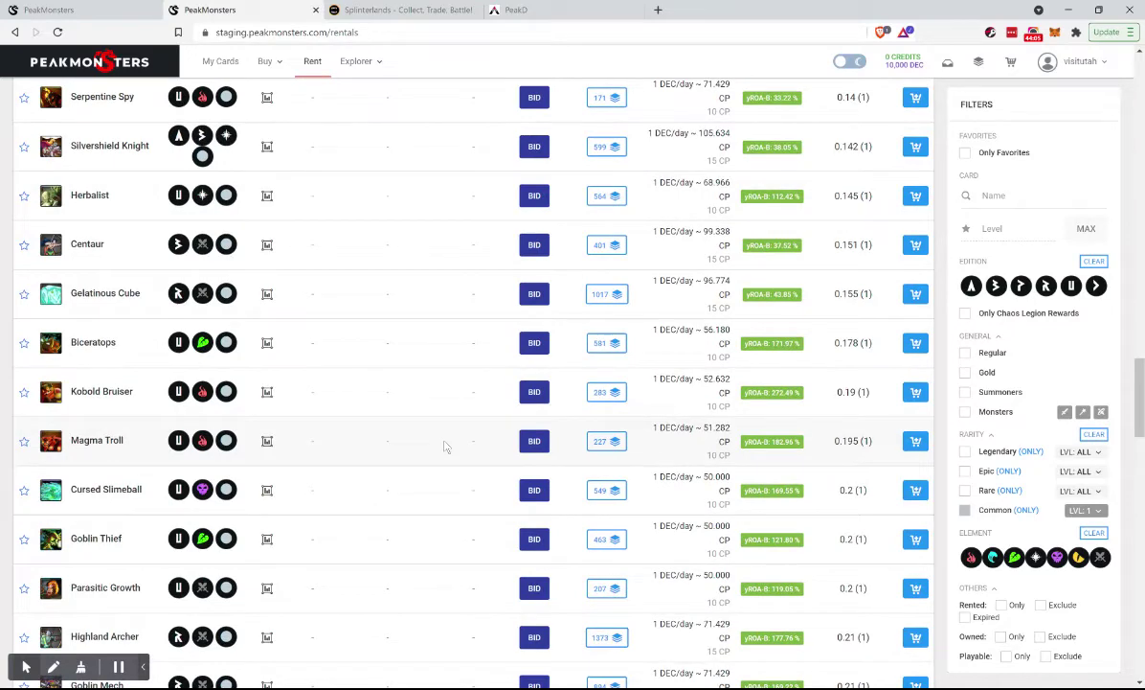
pyautogui.click(267, 541)
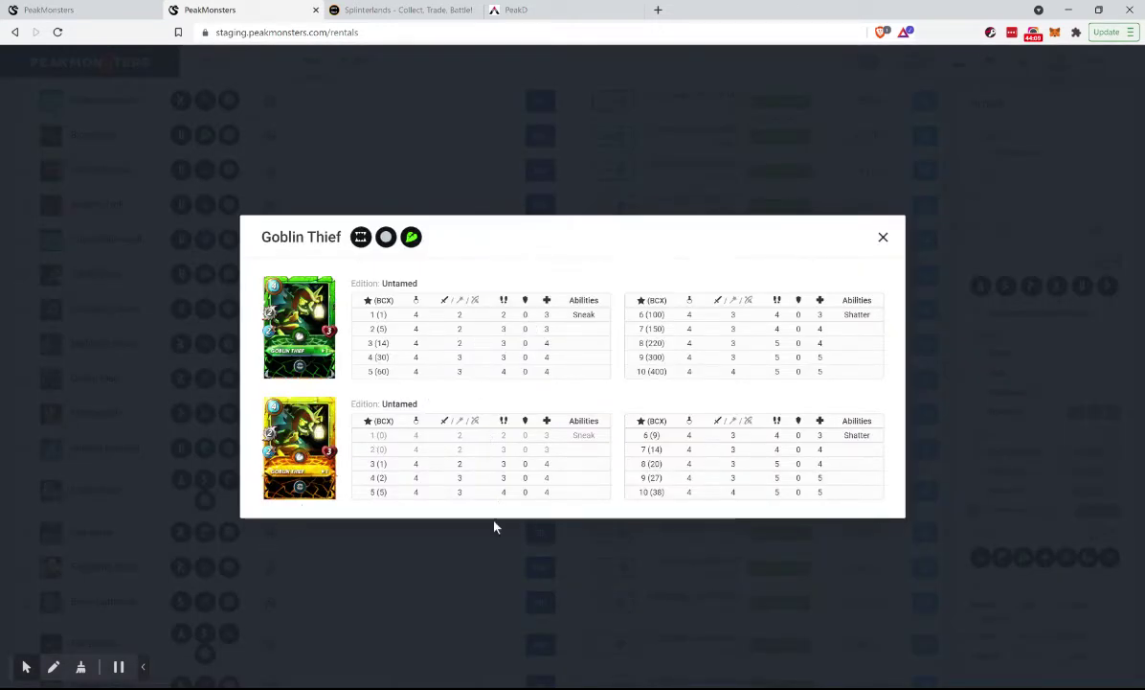
pyautogui.click(487, 577)
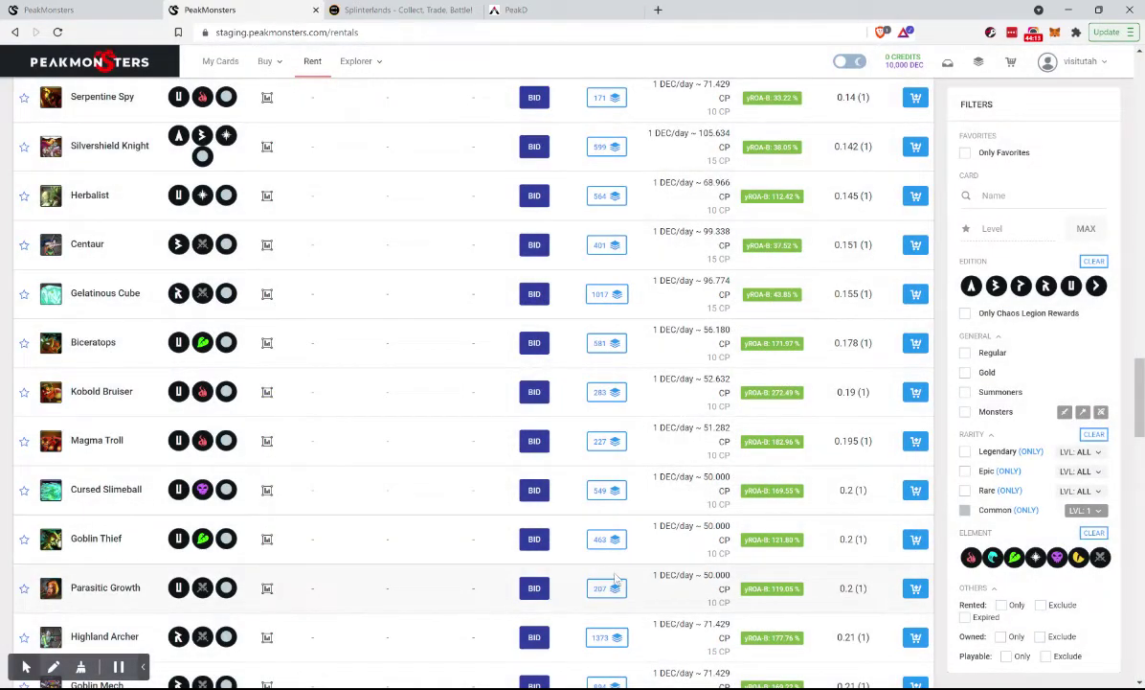
pyautogui.click(539, 548)
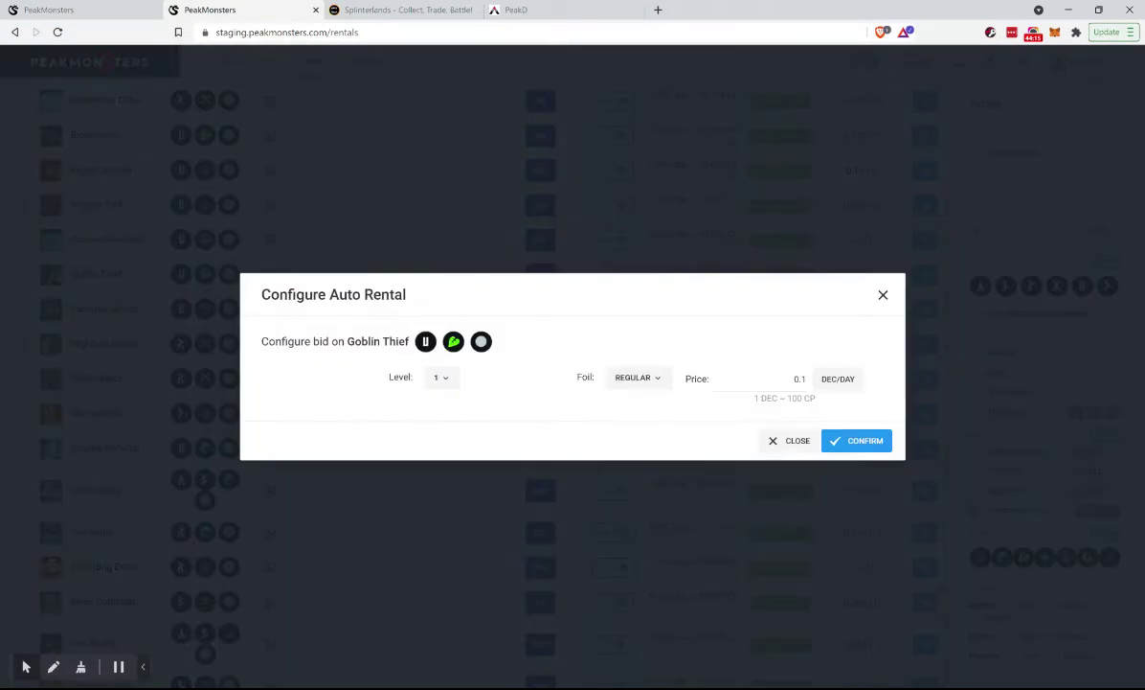
pyautogui.click(799, 378)
pyautogui.press('BackSpace')
pyautogui.write('2')
pyautogui.click(858, 440)
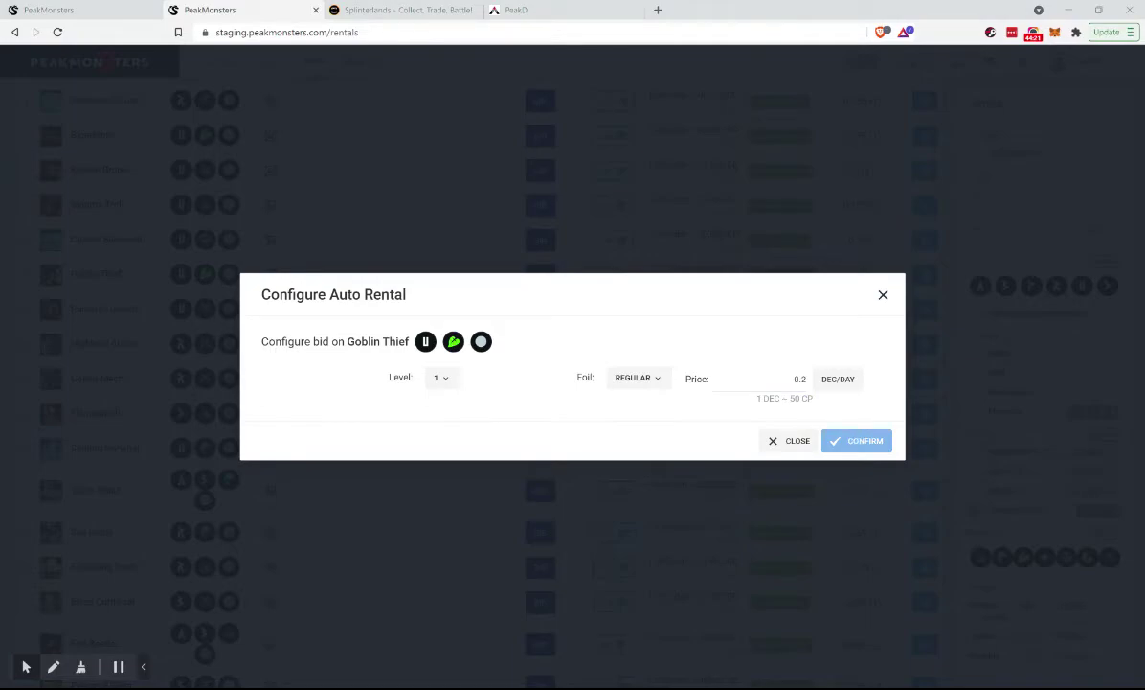
# View Parasitic Growth's level-by-level stats and compare its rental listings' daily prices across levels
pyautogui.scroll(-1, 368, 529)
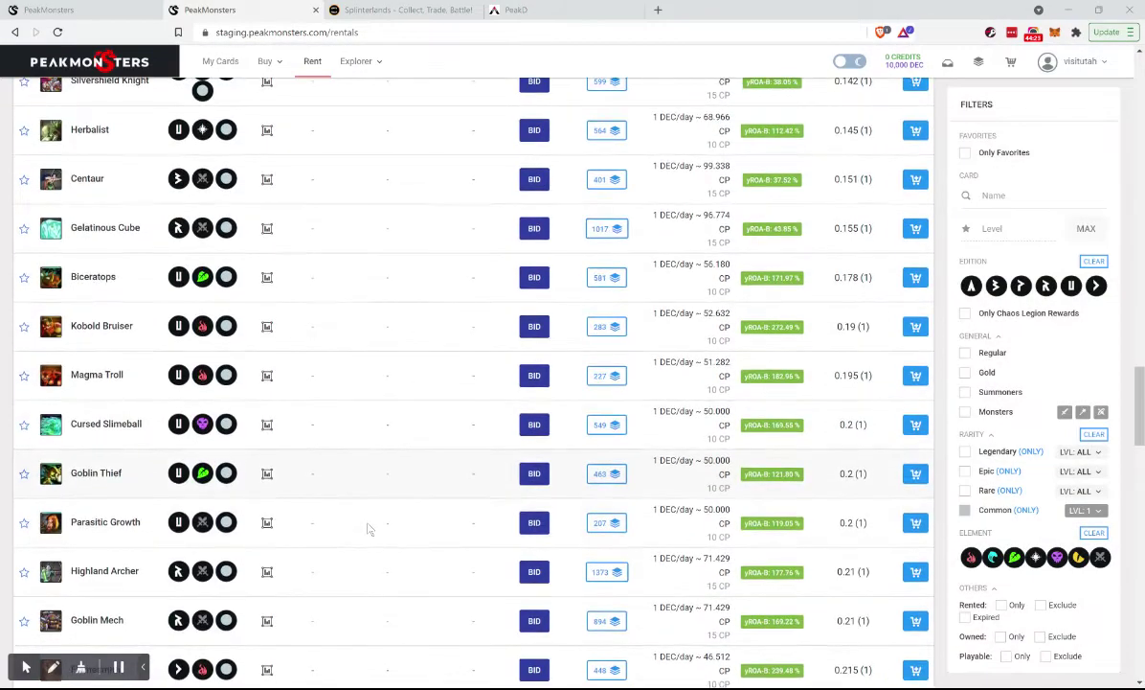
pyautogui.click(268, 523)
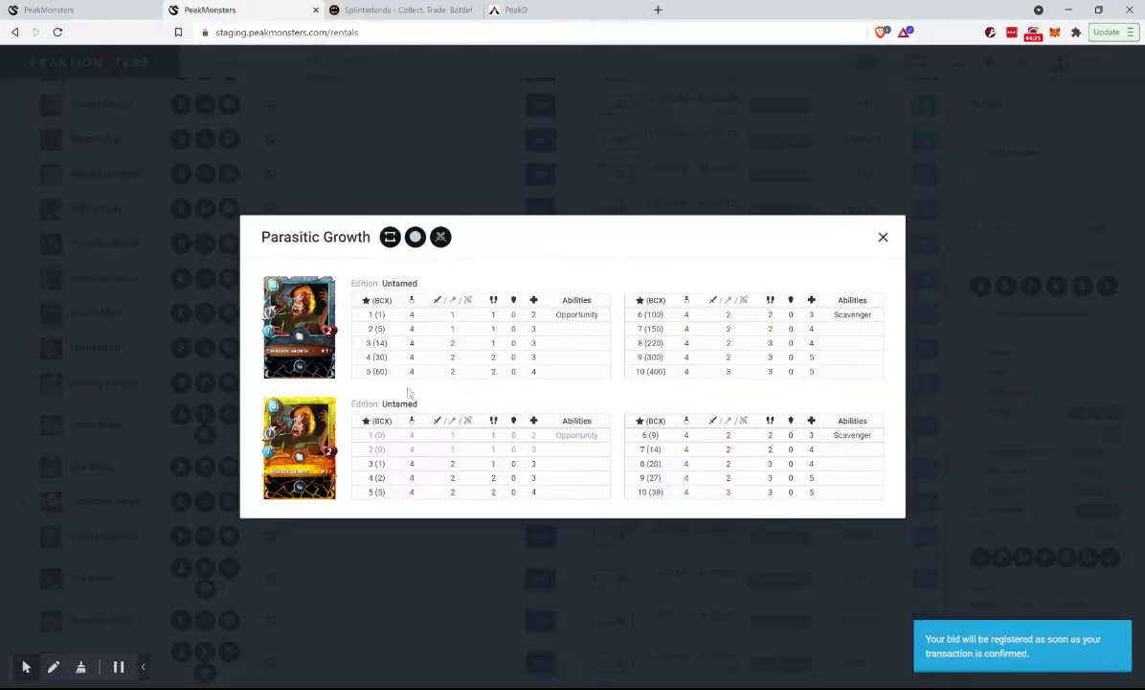
pyautogui.click(445, 572)
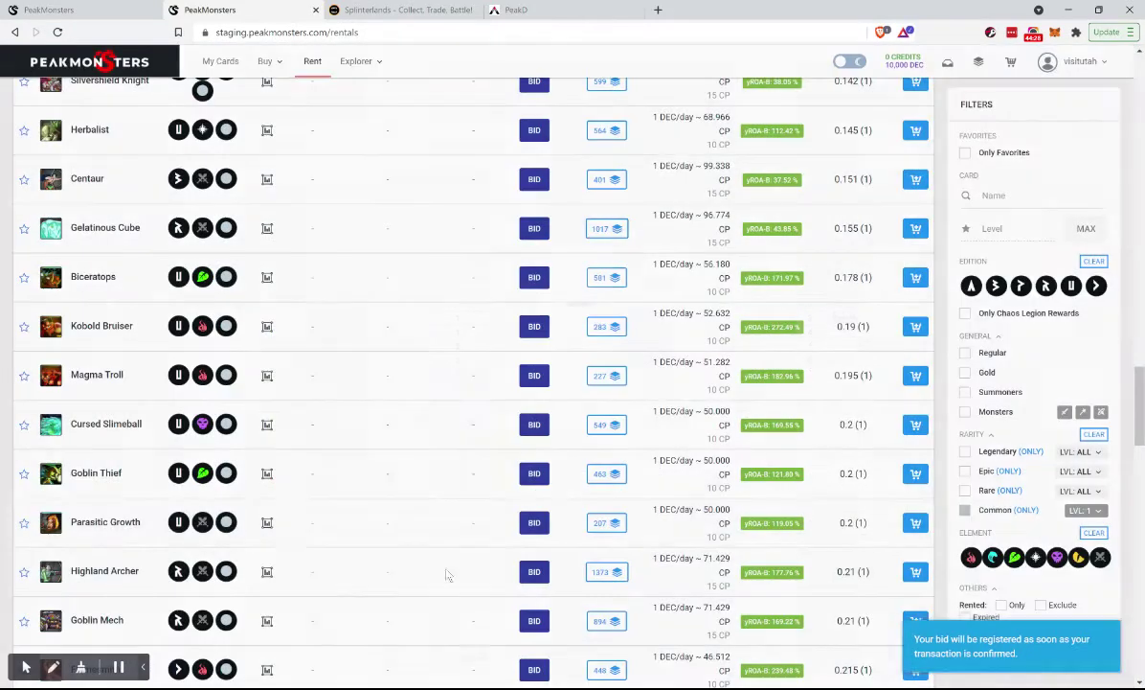
pyautogui.click(605, 522)
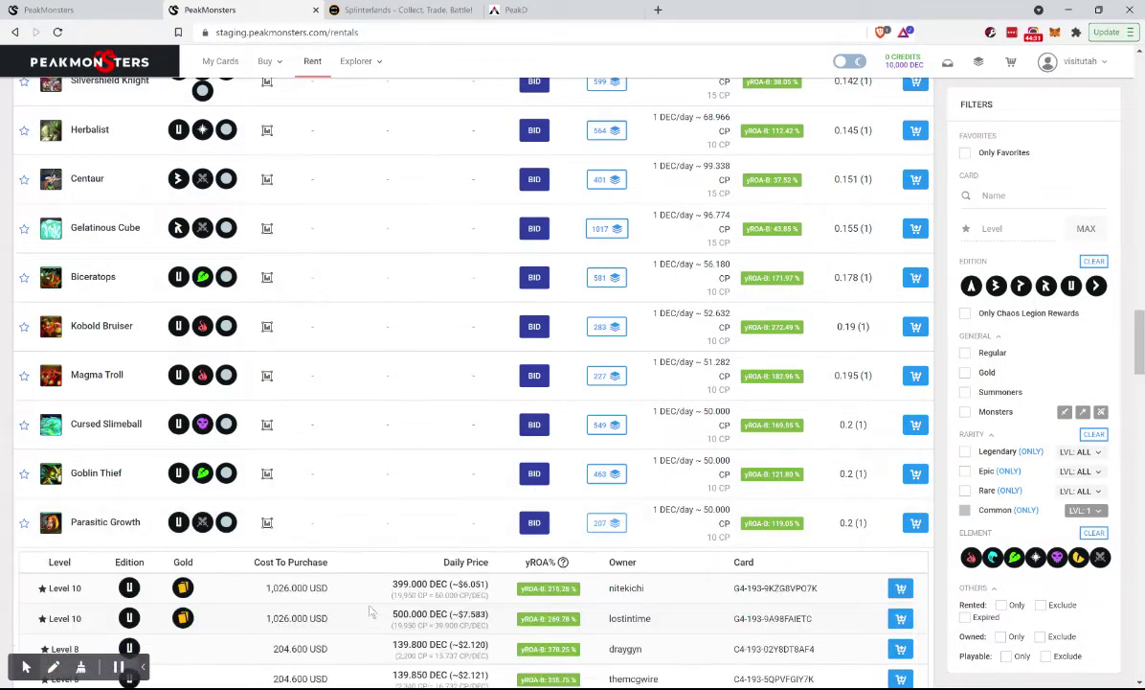
pyautogui.scroll(-10, 373, 603)
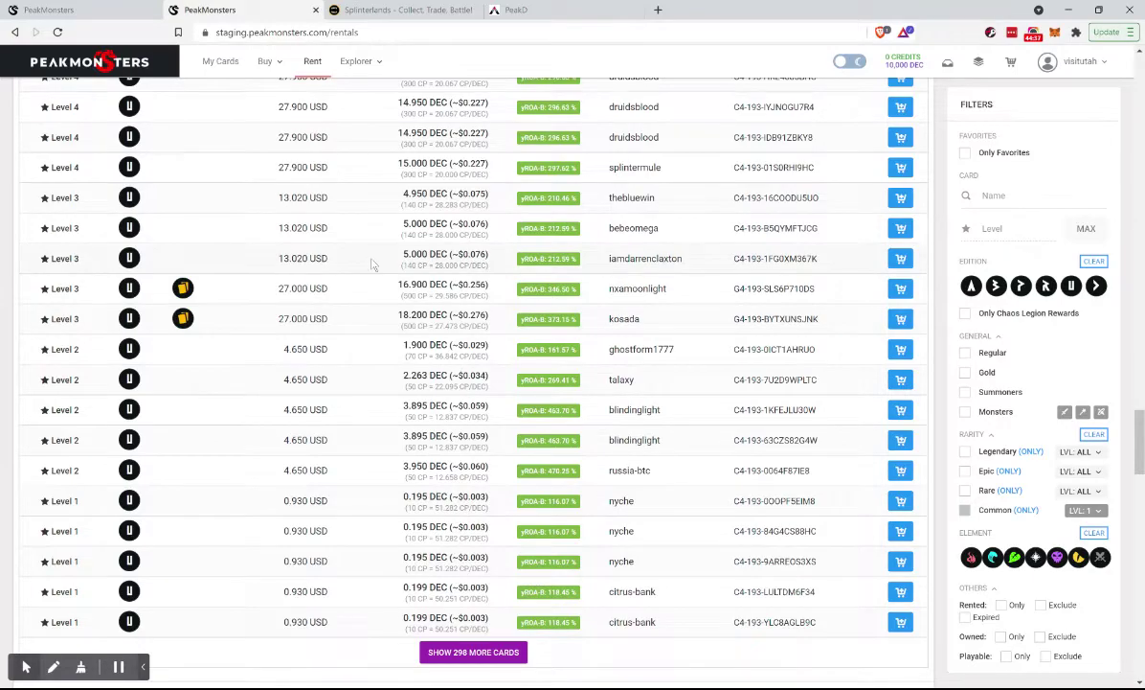
pyautogui.scroll(10, 373, 264)
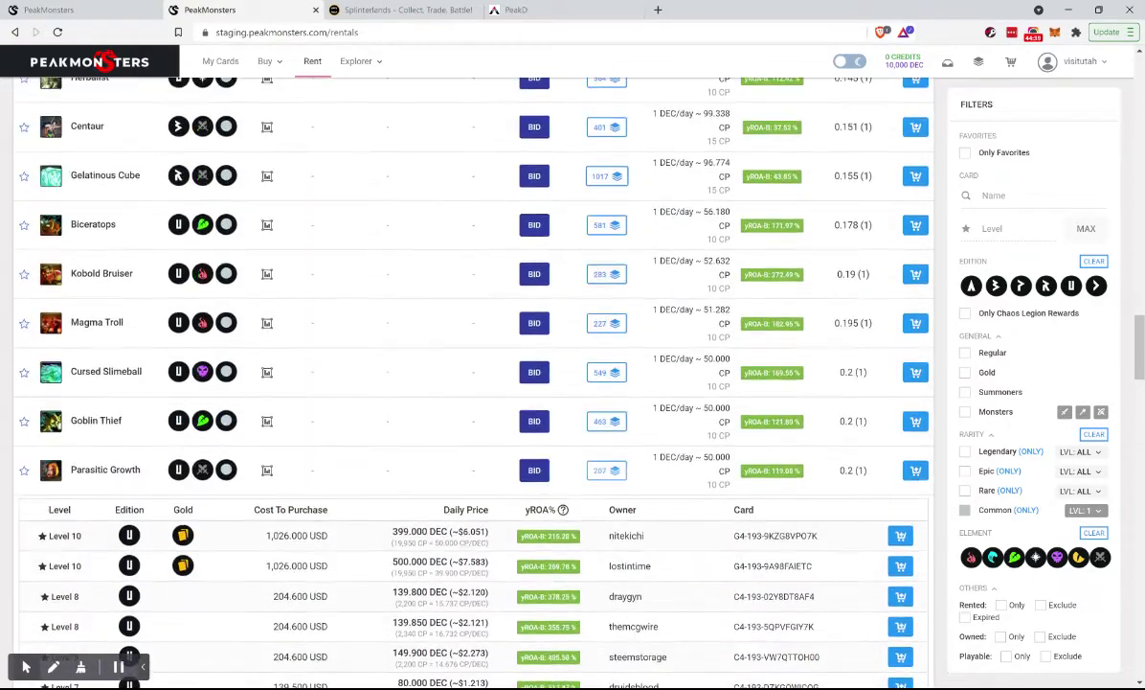
# Place an auto rental bid on a level 3 regular-foil Parasitic Growth at 2 DEC/day
pyautogui.click(534, 471)
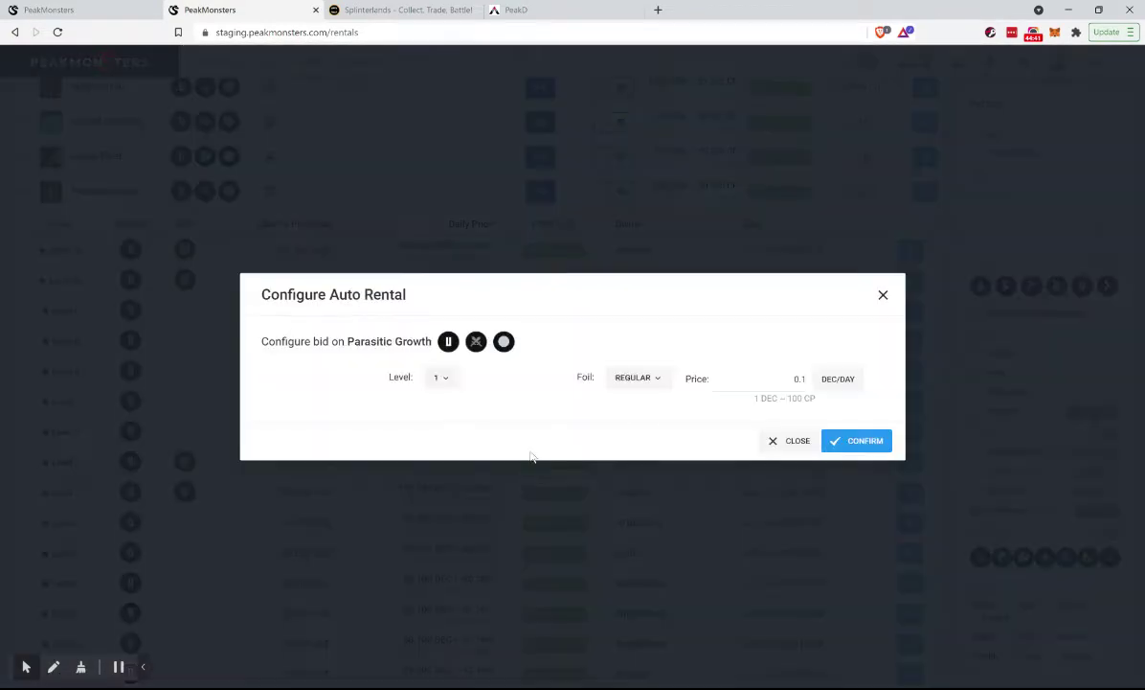
pyautogui.doubleClick(797, 379)
pyautogui.write('2')
pyautogui.press('BackSpace')
pyautogui.write('1')
pyautogui.click(440, 378)
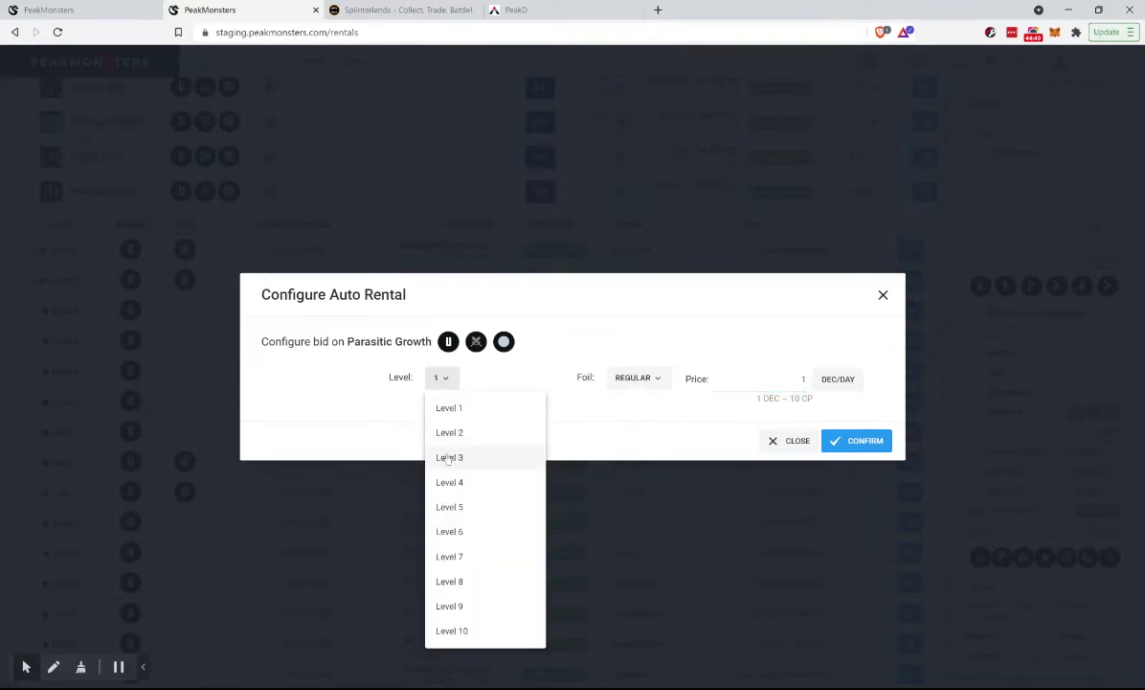
pyautogui.click(449, 457)
pyautogui.click(804, 374)
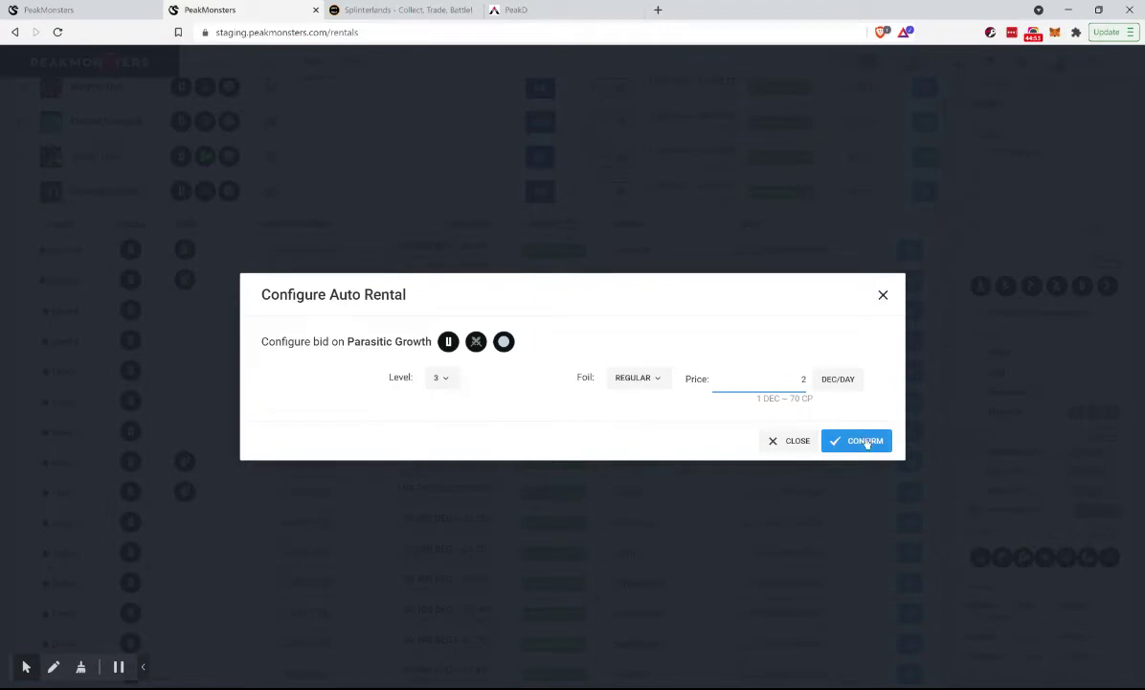
pyautogui.click(865, 442)
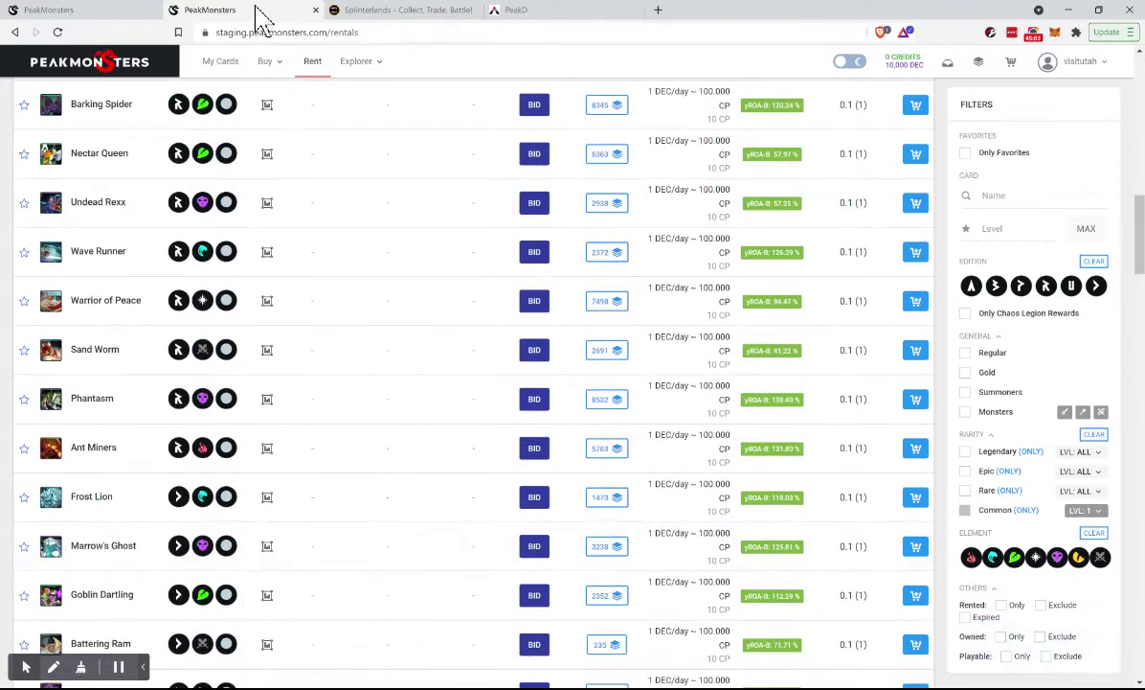
# Switch to the first PeakMonsters browser tab and open the account's own card collection to check the rented cards
pyautogui.click(123, 13)
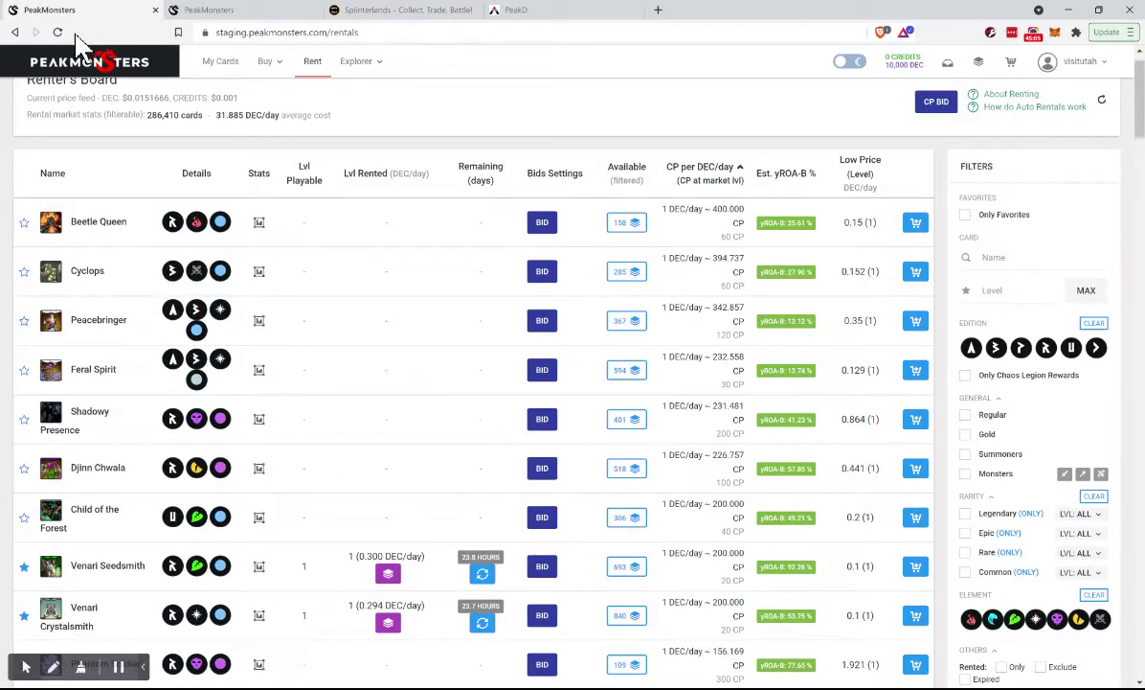
pyautogui.click(222, 62)
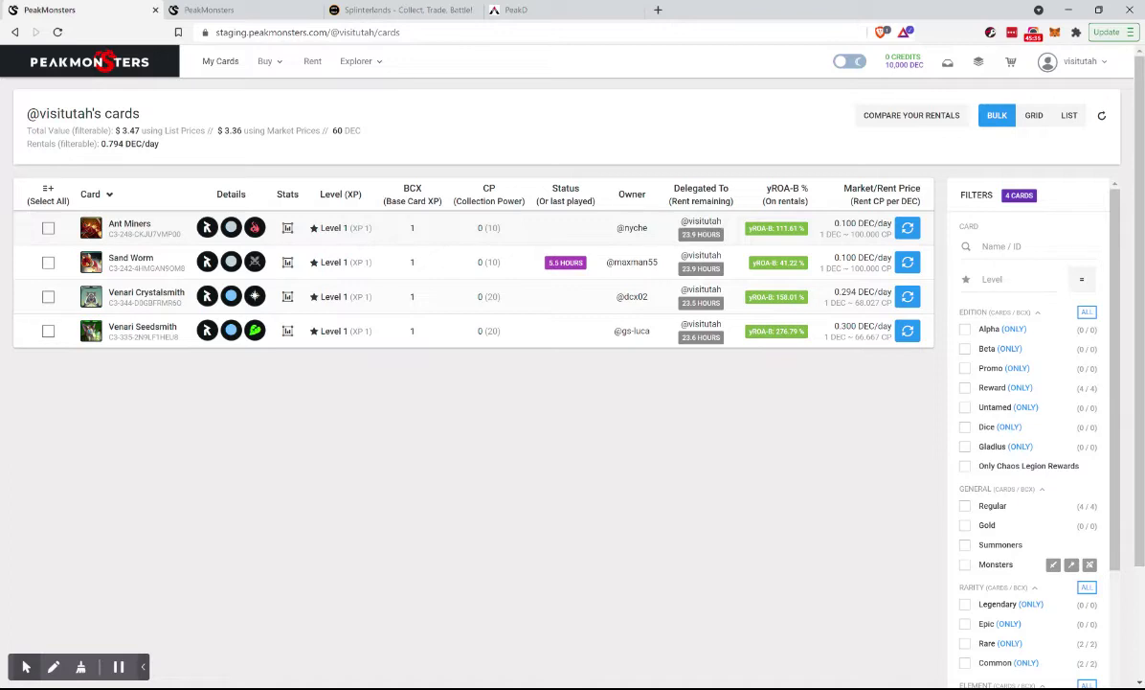
# Switch to the PeakMonsters rentals tab and narrow the level 1 common listings to neutral-element cards
pyautogui.click(226, 10)
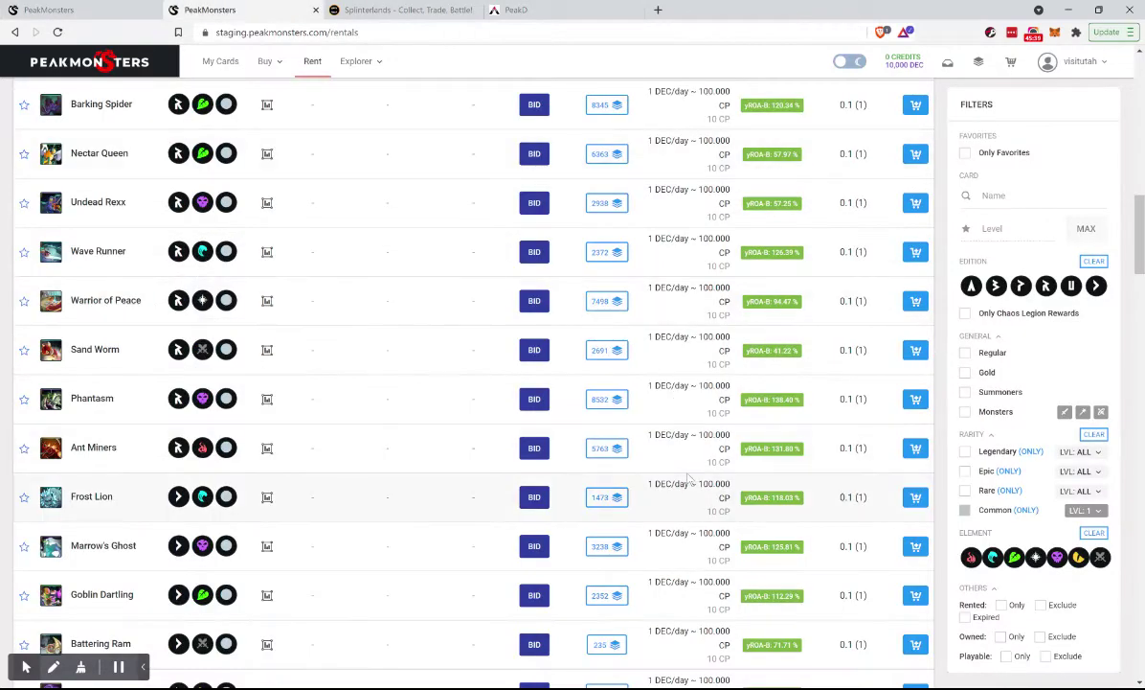
pyautogui.scroll(-2, 688, 479)
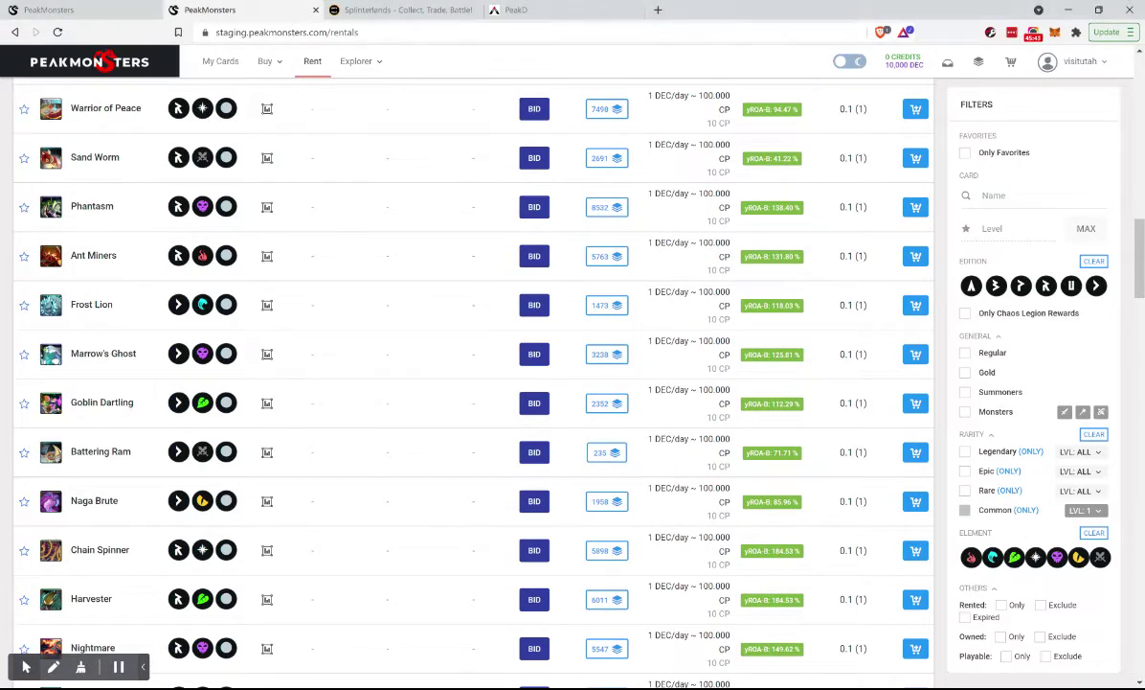
pyautogui.click(1101, 556)
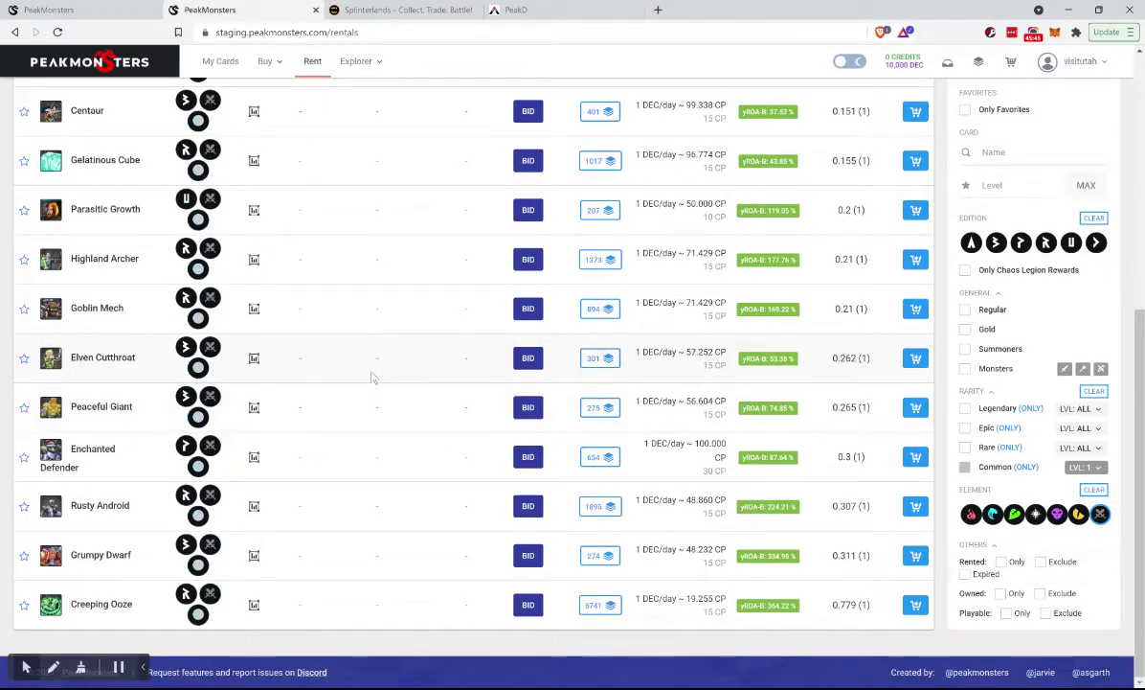
pyautogui.scroll(5, 372, 378)
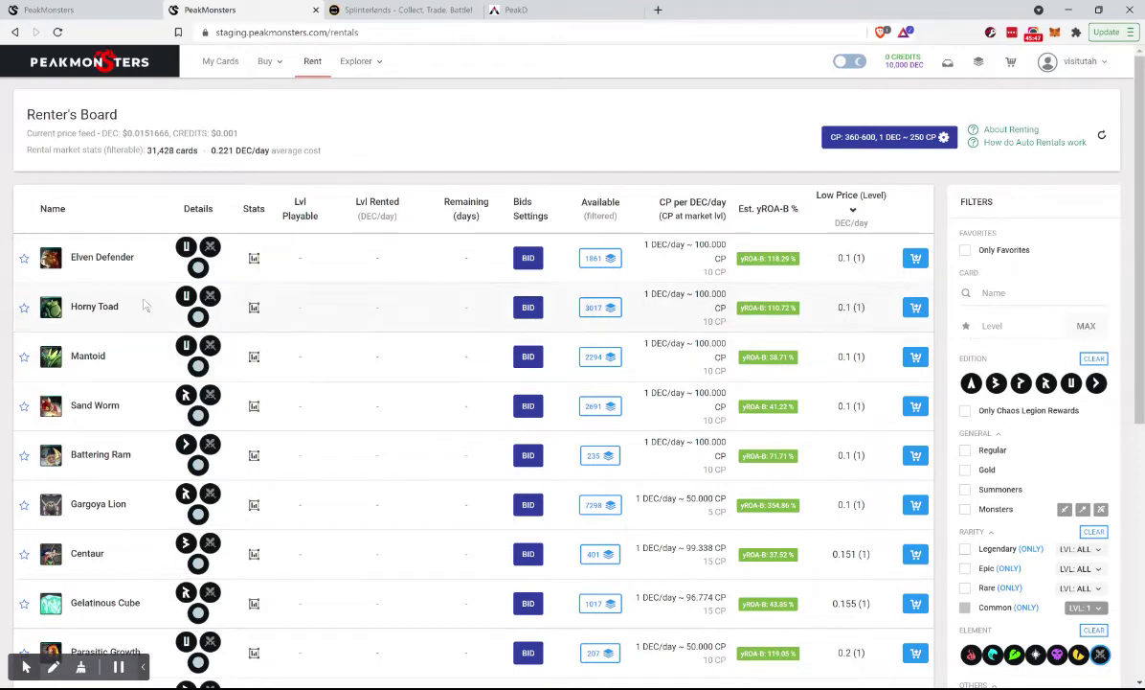
# Switch to the Splinterlands browser tab and look over the neutral cards at the end of the playable collection
pyautogui.click(369, 11)
pyautogui.scroll(-3, 450, 383)
pyautogui.scroll(-3, 445, 395)
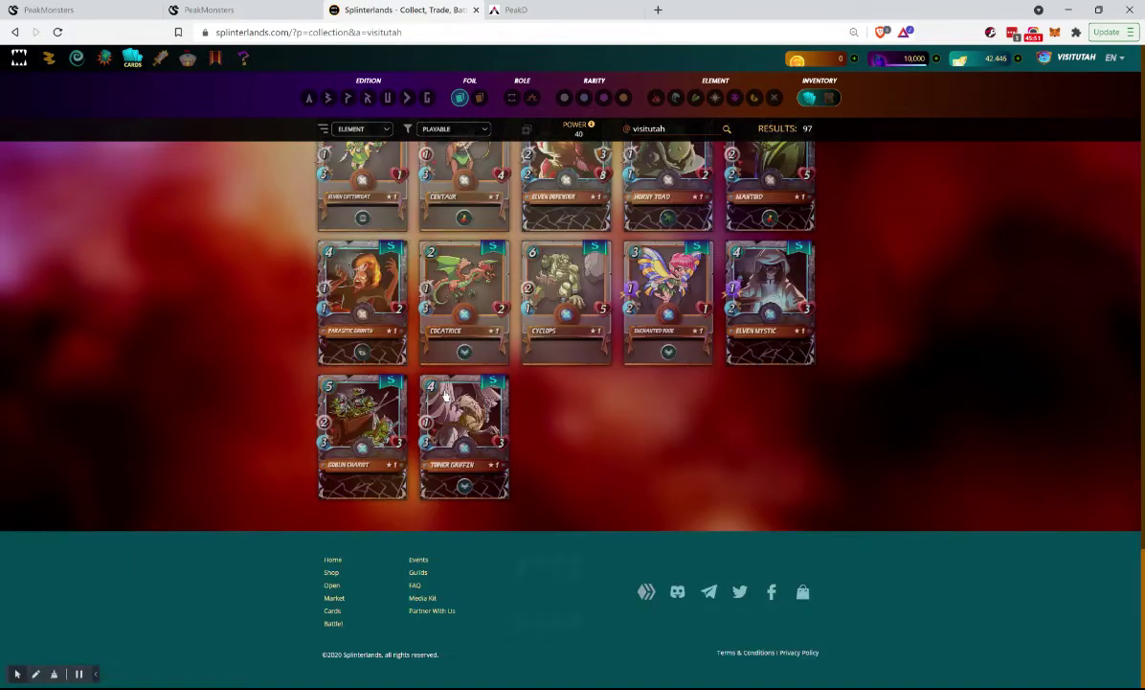
pyautogui.scroll(2, 445, 395)
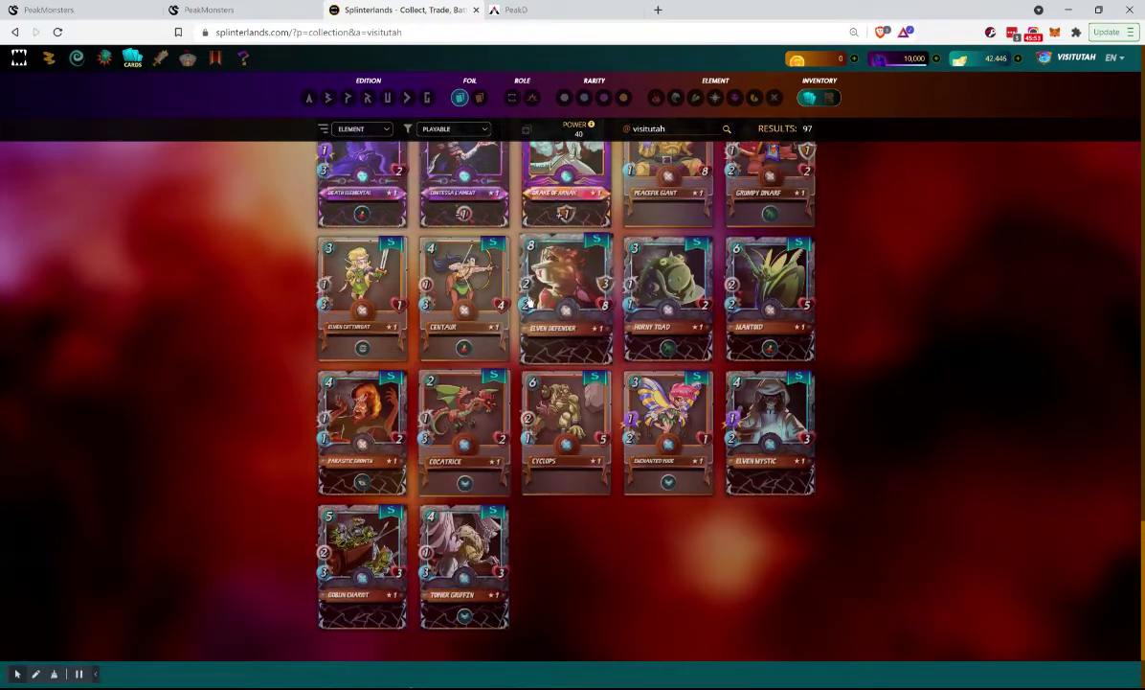
# Return to the PeakMonsters rentals and view Elven Defender's level-by-level stats
pyautogui.click(221, 11)
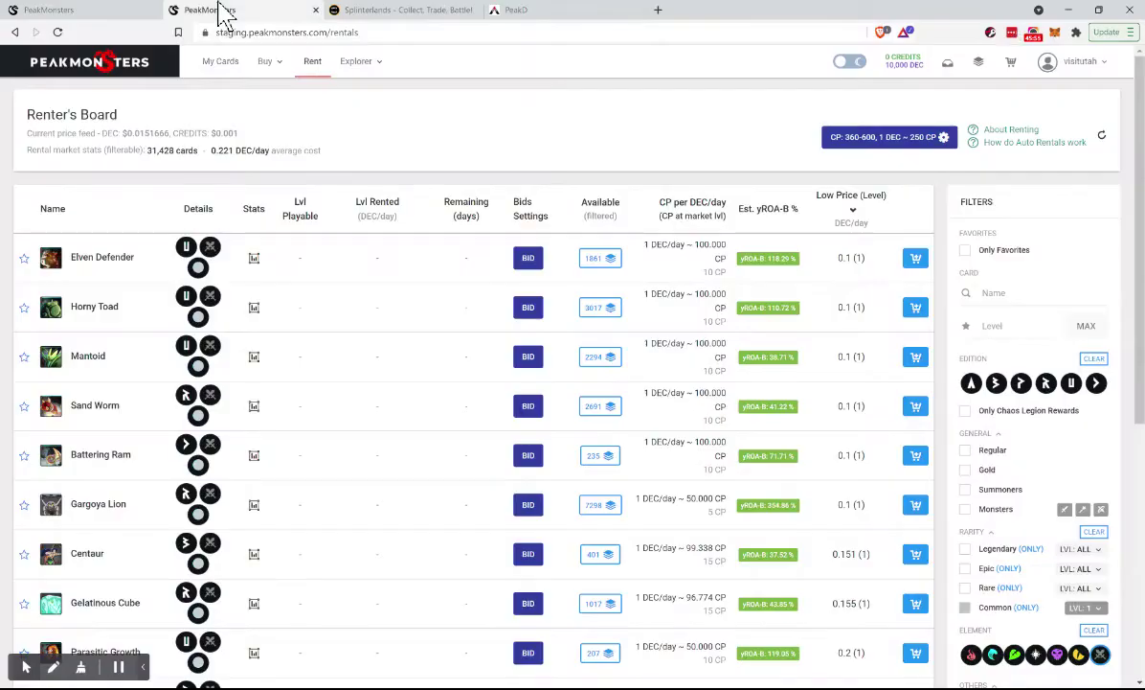
pyautogui.click(254, 260)
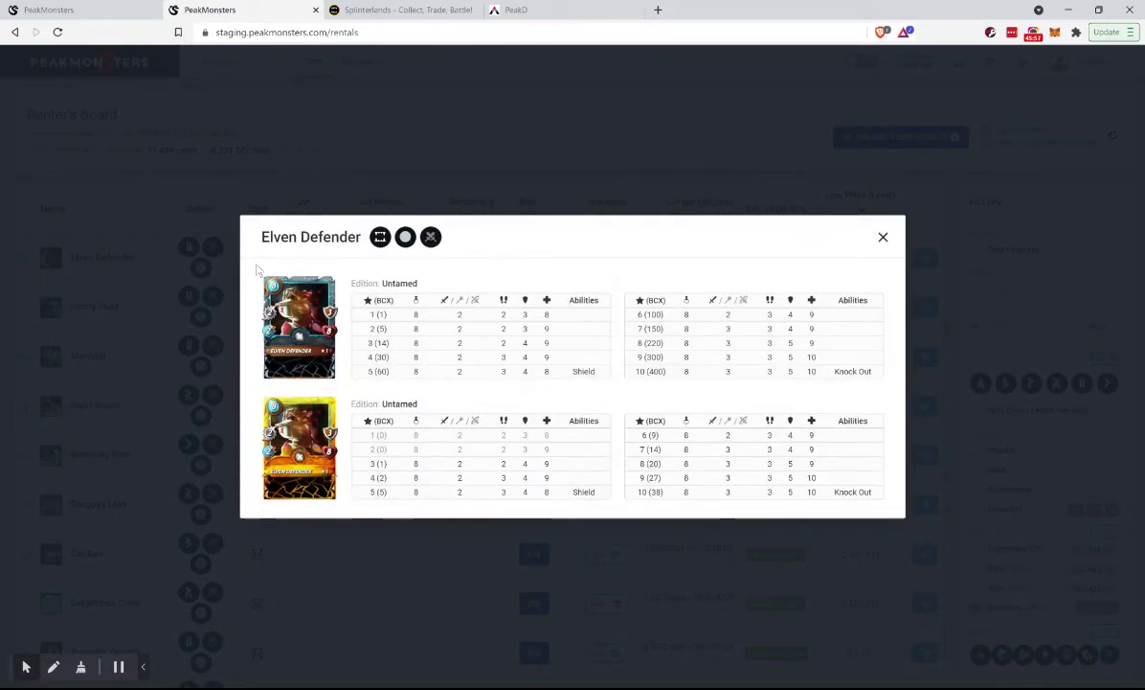
pyautogui.click(543, 195)
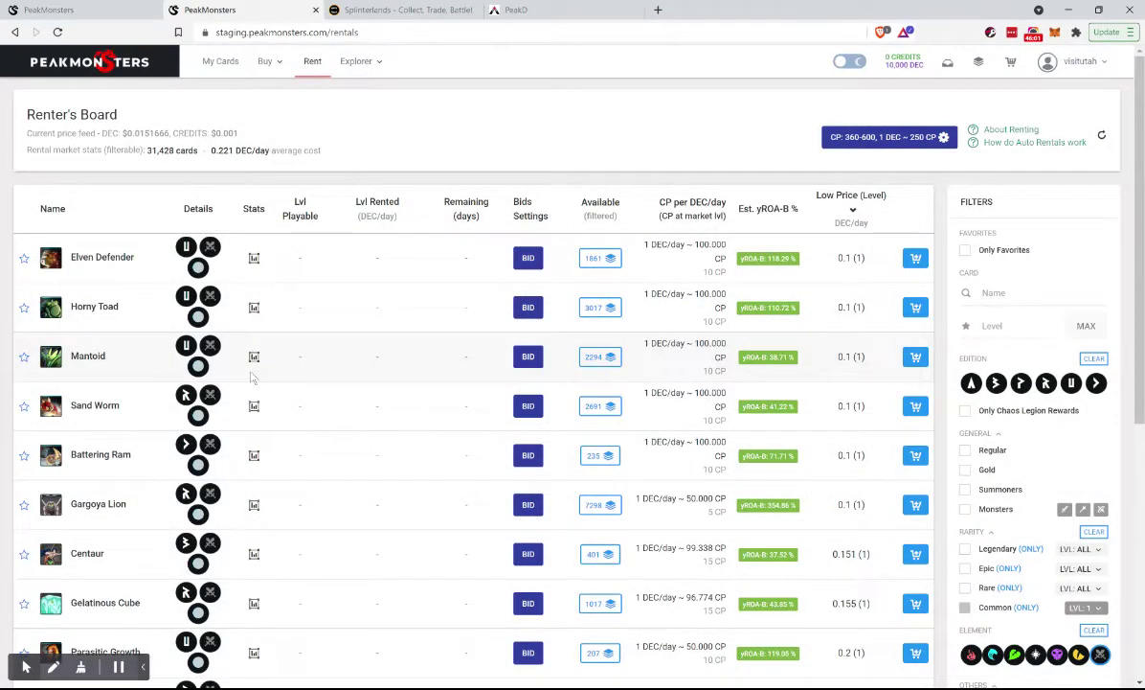
pyautogui.scroll(-1, 252, 378)
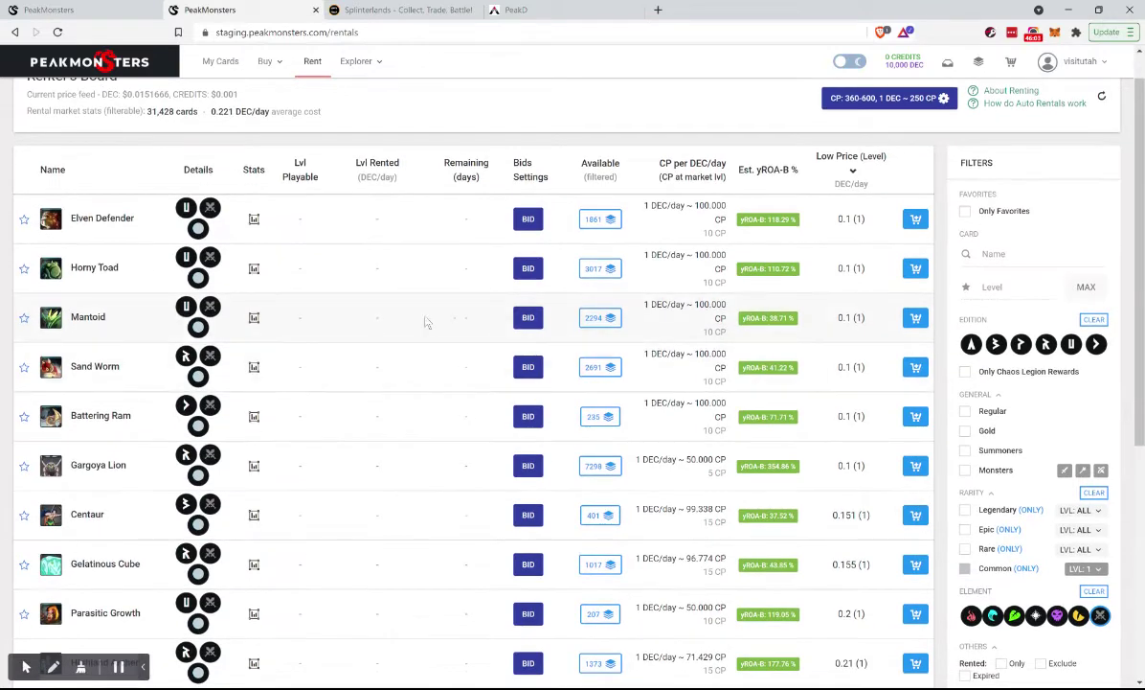
pyautogui.scroll(1, 402, 191)
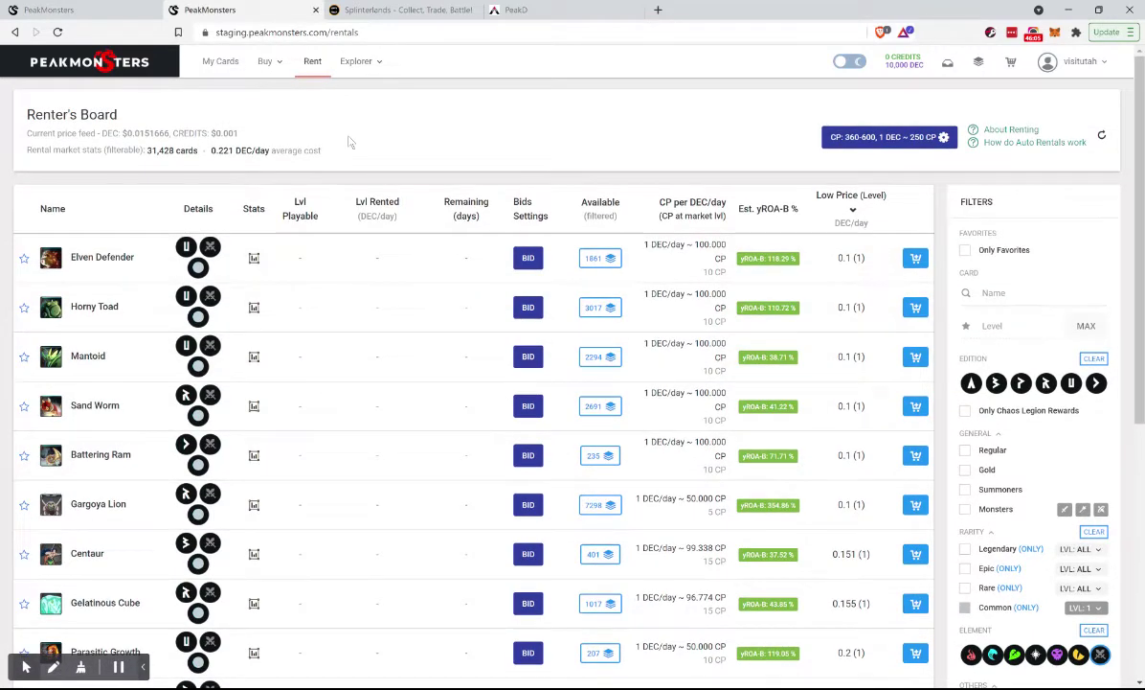
# Reload the rentals page, filter the listings to common cards of all levels and sort them by lowest price
pyautogui.click(57, 32)
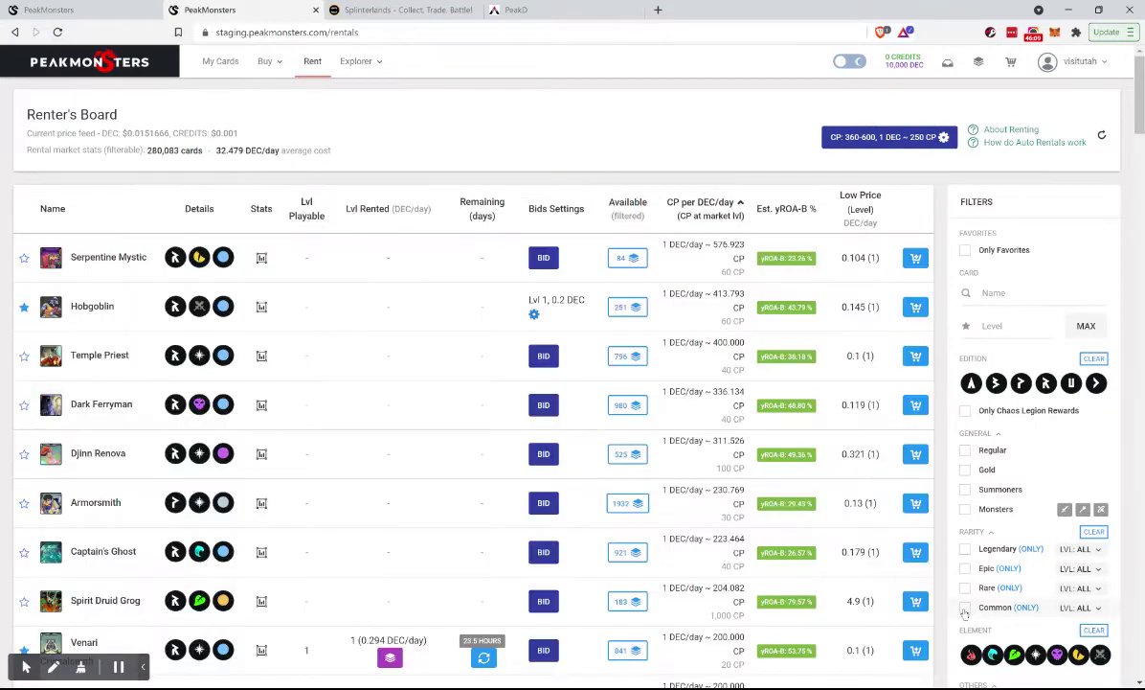
pyautogui.click(964, 608)
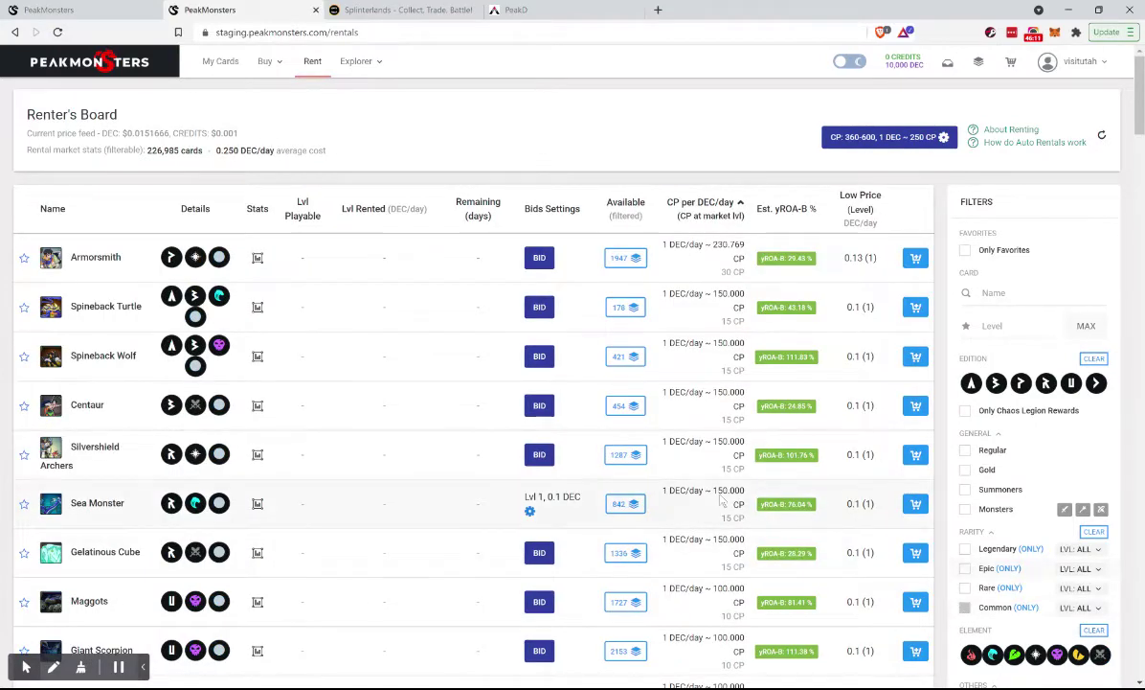
pyautogui.scroll(-1, 541, 488)
pyautogui.scroll(-3, 541, 487)
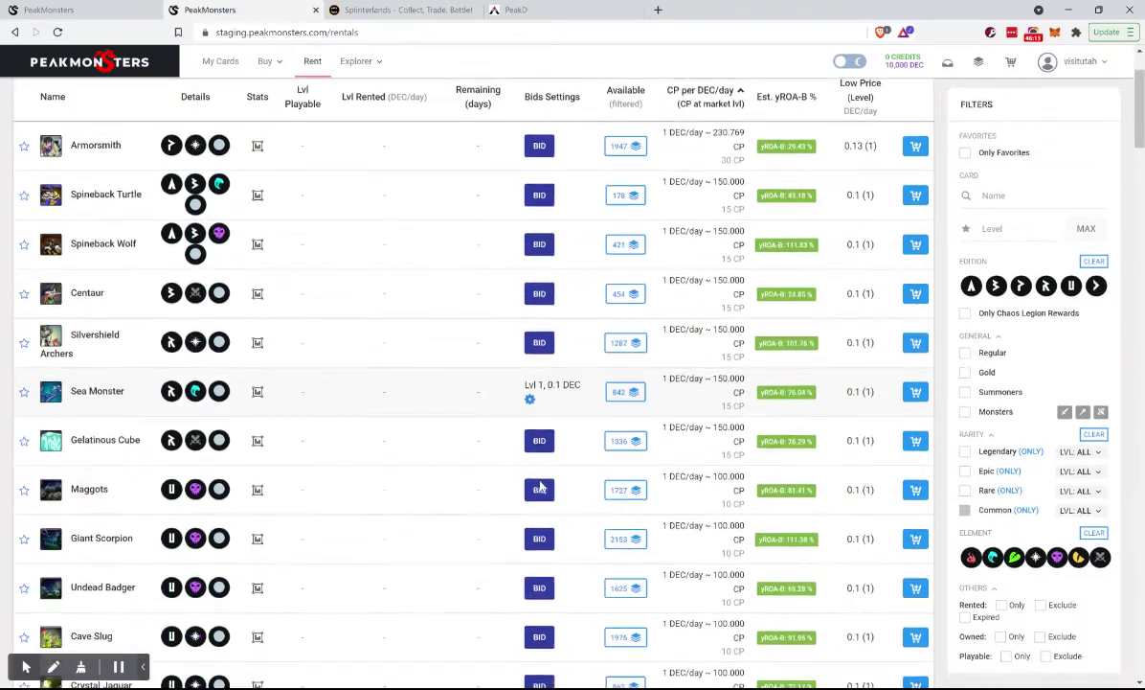
pyautogui.scroll(4, 852, 207)
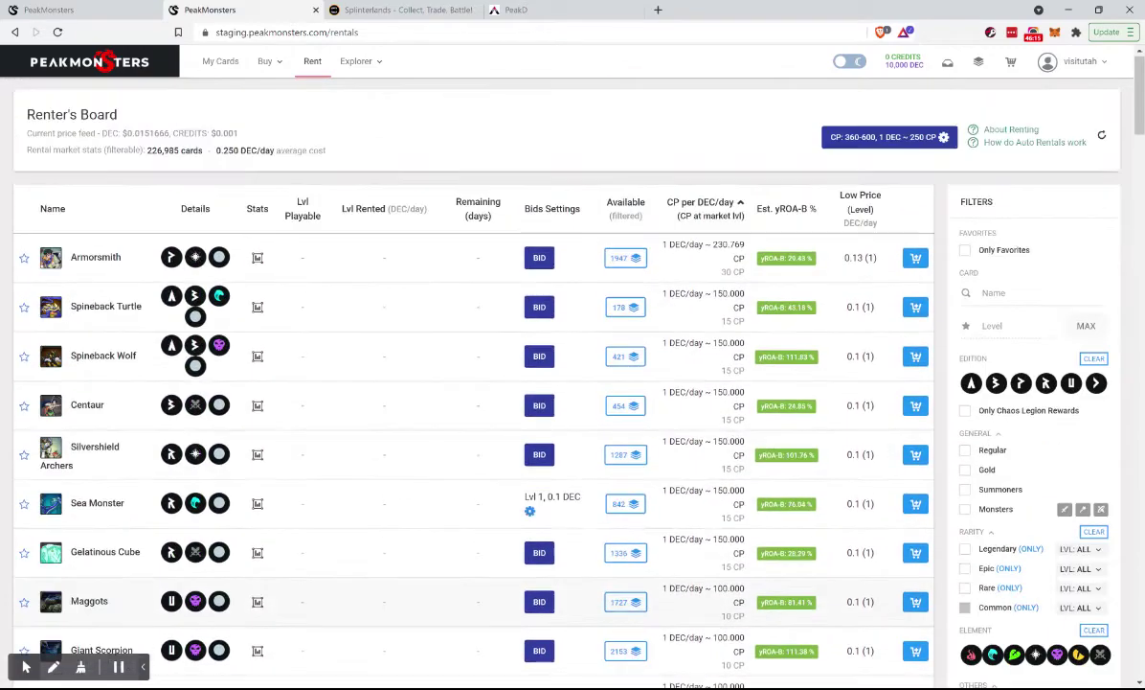
pyautogui.click(858, 211)
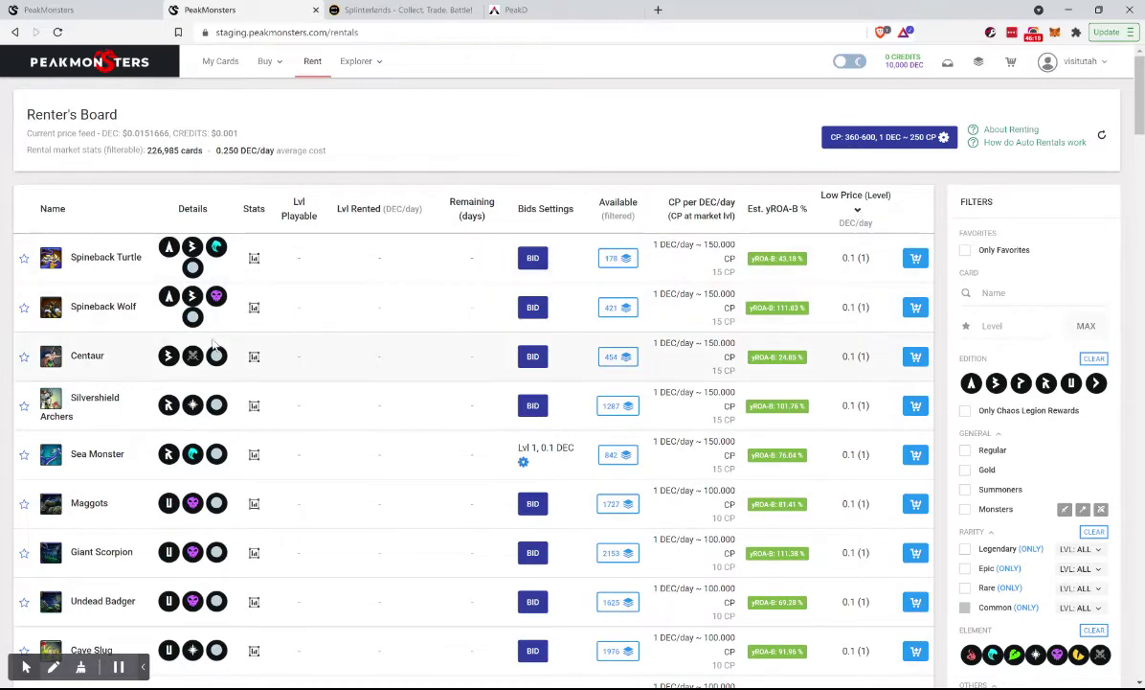
# View Centaur's level-by-level stats from the common card listings
pyautogui.scroll(-2, 216, 345)
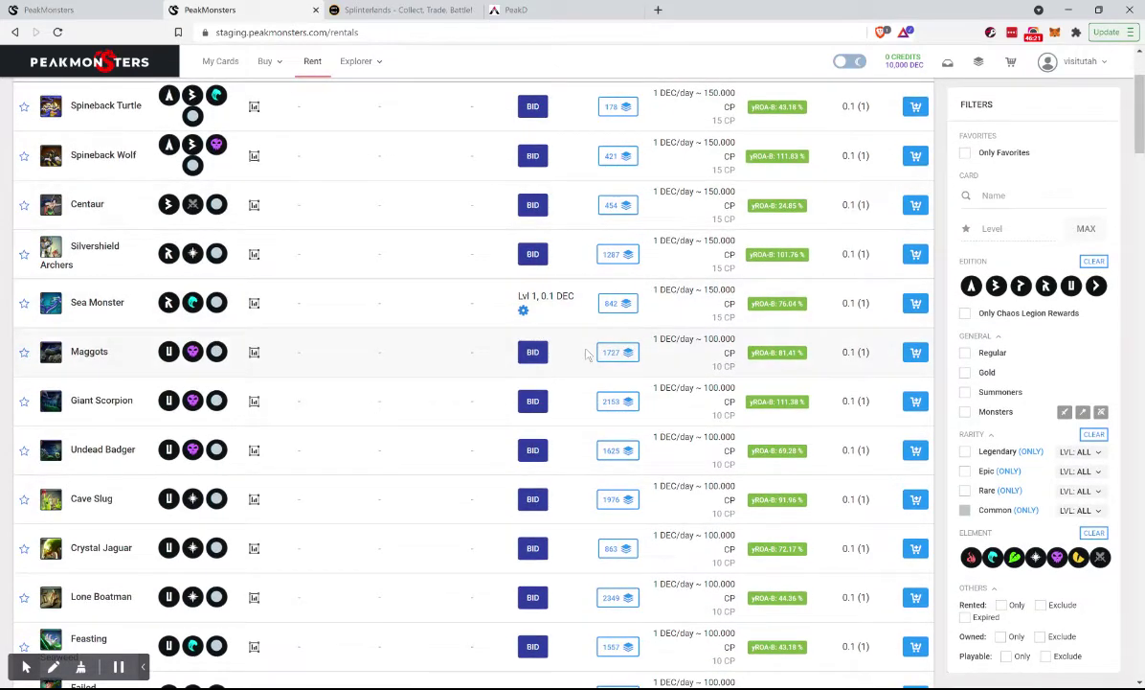
pyautogui.scroll(1, 342, 324)
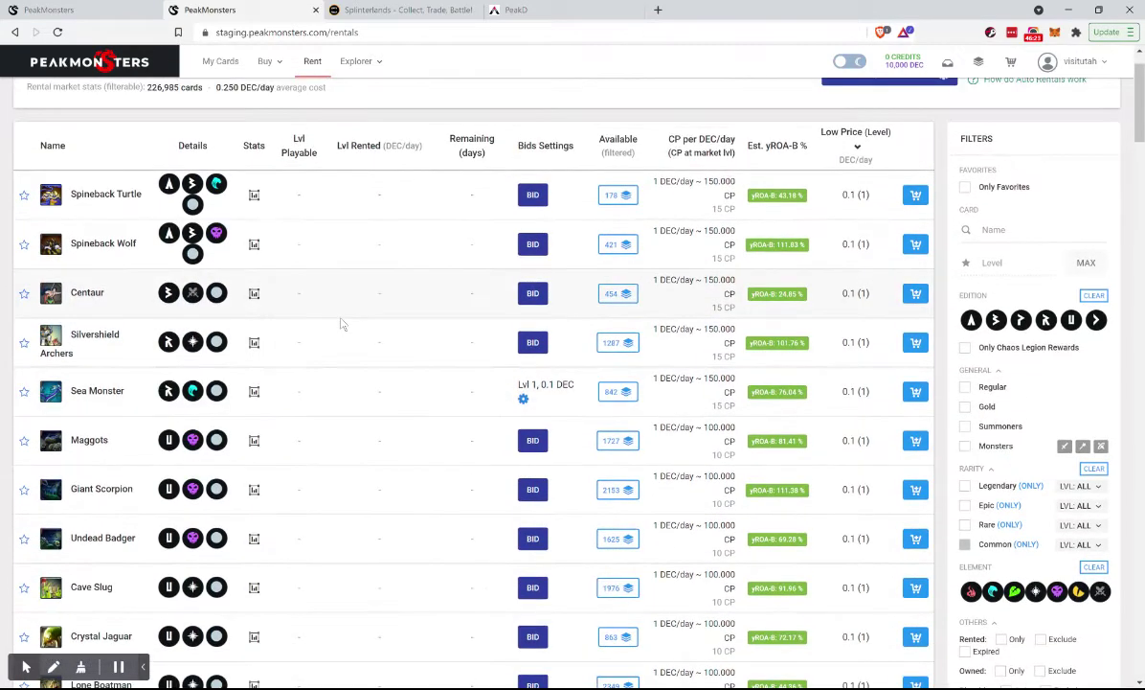
pyautogui.click(254, 294)
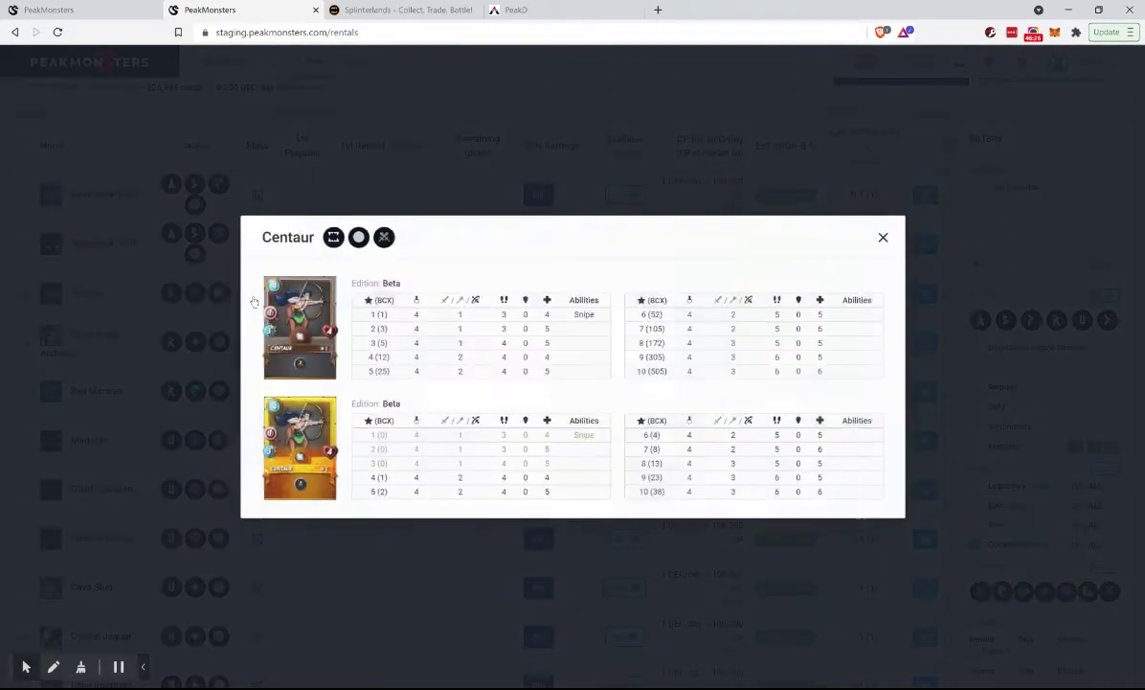
pyautogui.click(458, 173)
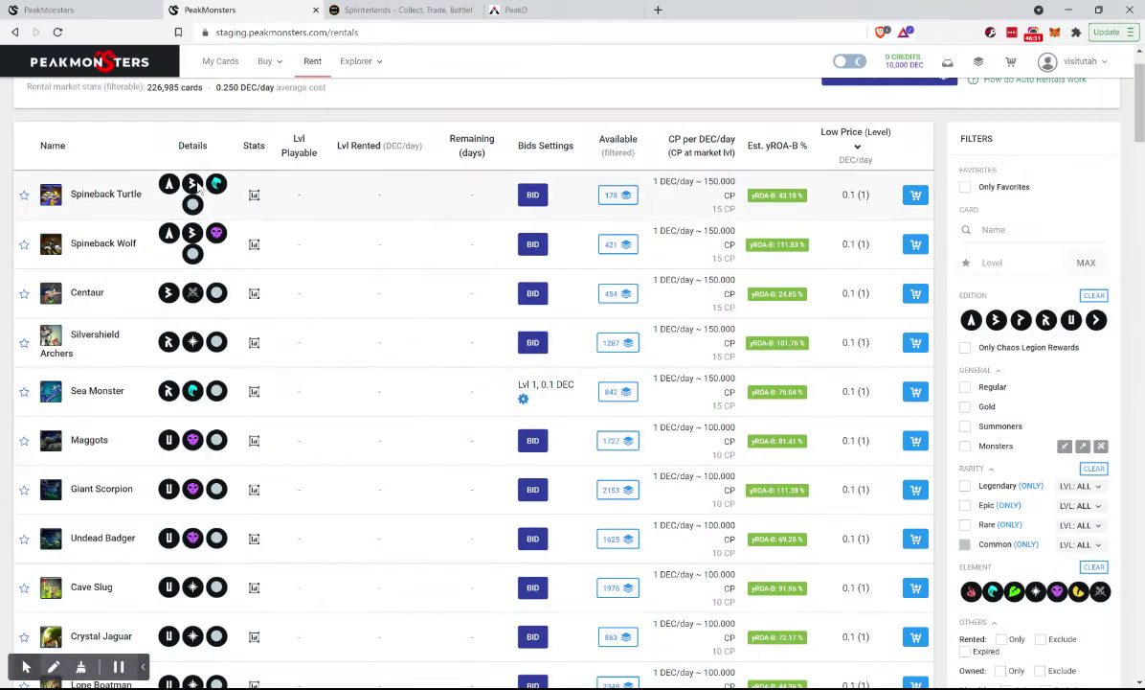
# Browse the common rental listings and compare them with the playable cards in the Splinterlands collection
pyautogui.scroll(-3, 207, 469)
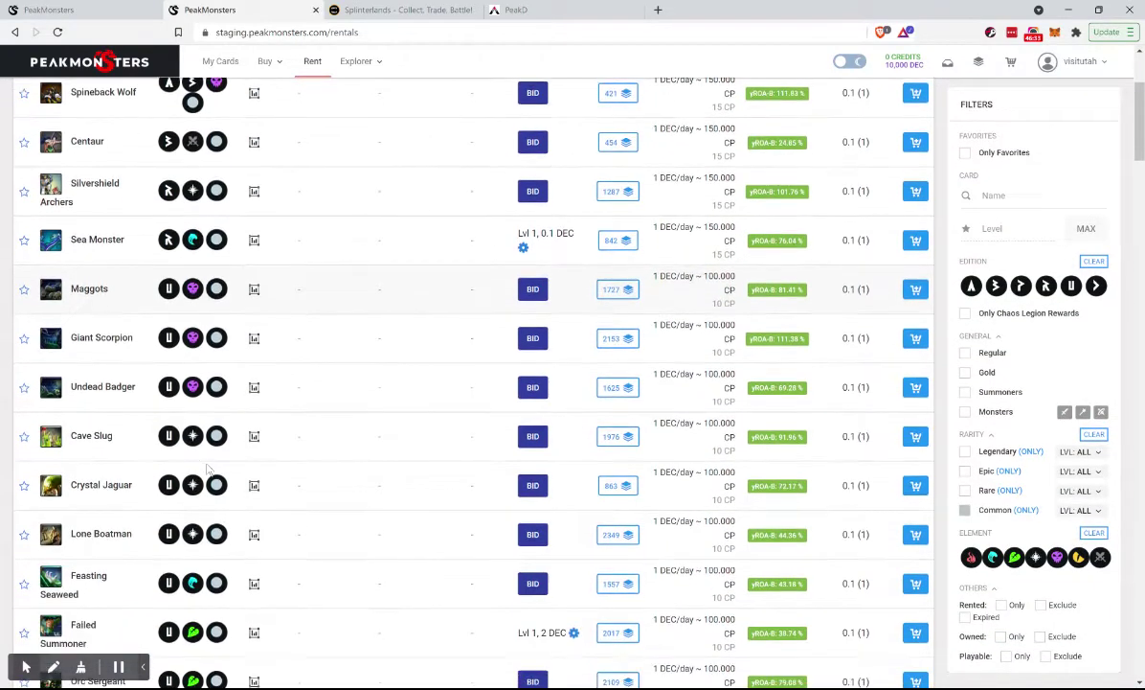
pyautogui.scroll(-3, 208, 469)
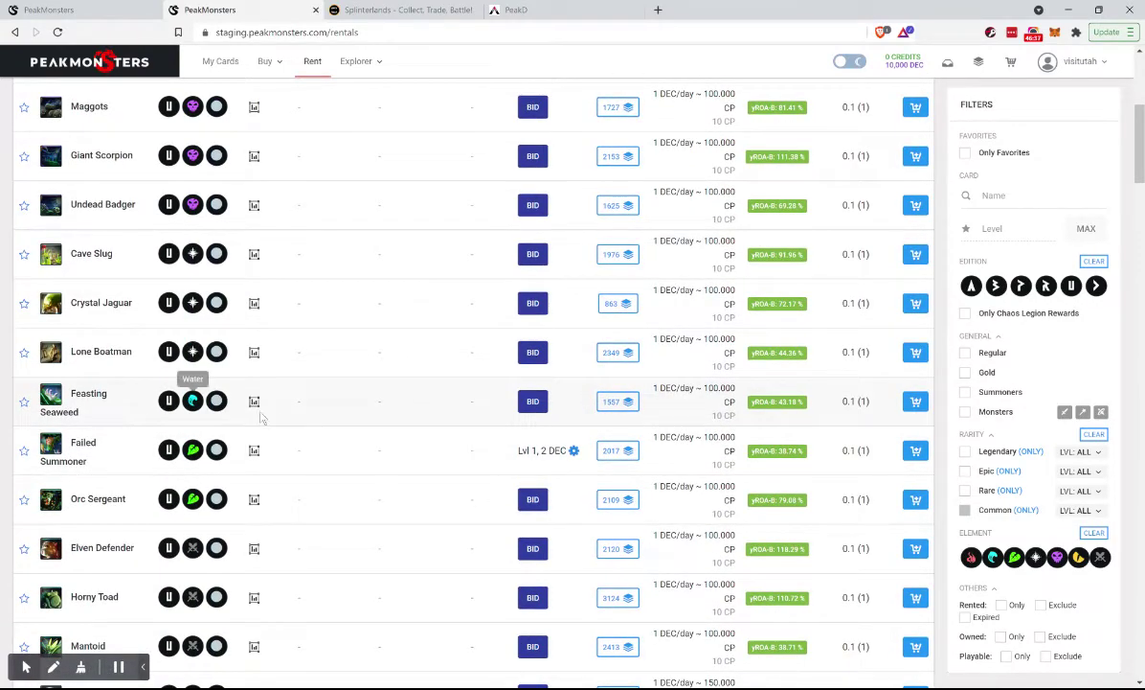
pyautogui.click(379, 11)
pyautogui.scroll(20, 520, 383)
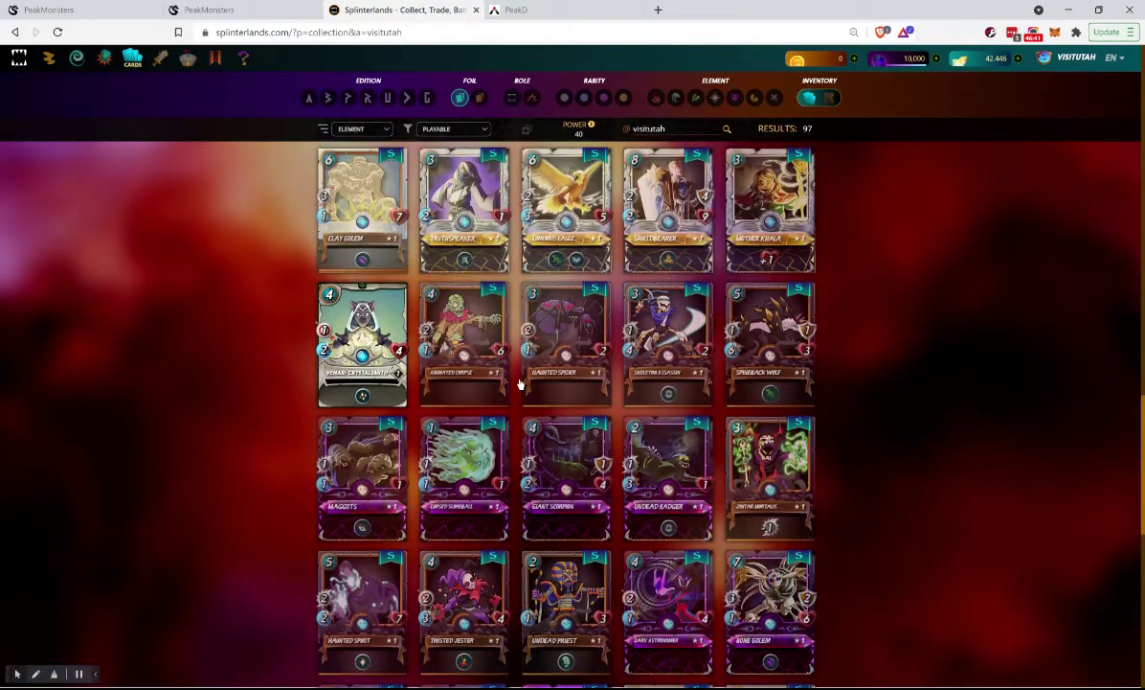
pyautogui.scroll(1, 565, 383)
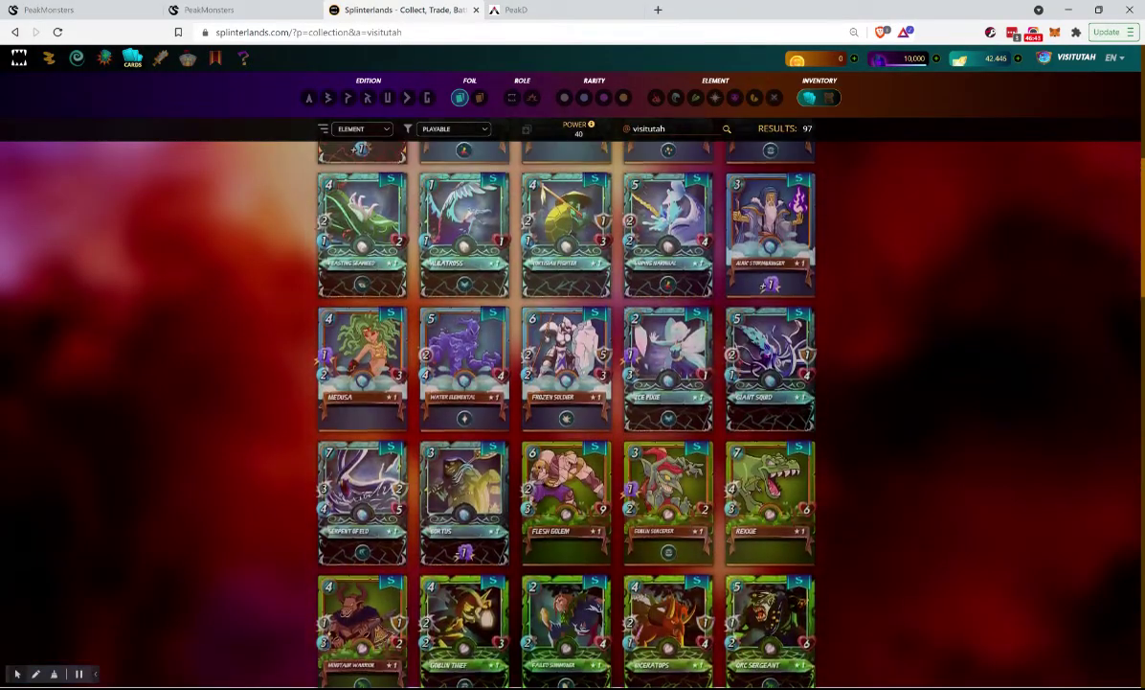
pyautogui.scroll(1, 447, 271)
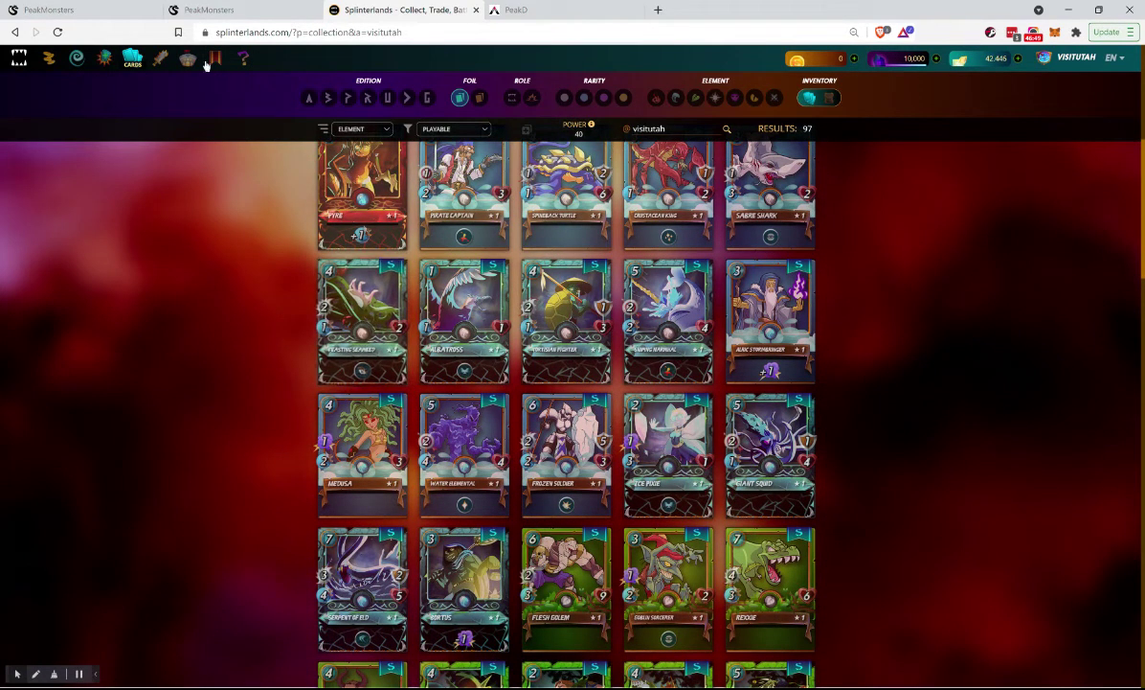
# Return to the PeakMonsters rentals, filter the listings to neutral-element cards and remove the common rarity filter
pyautogui.click(235, 11)
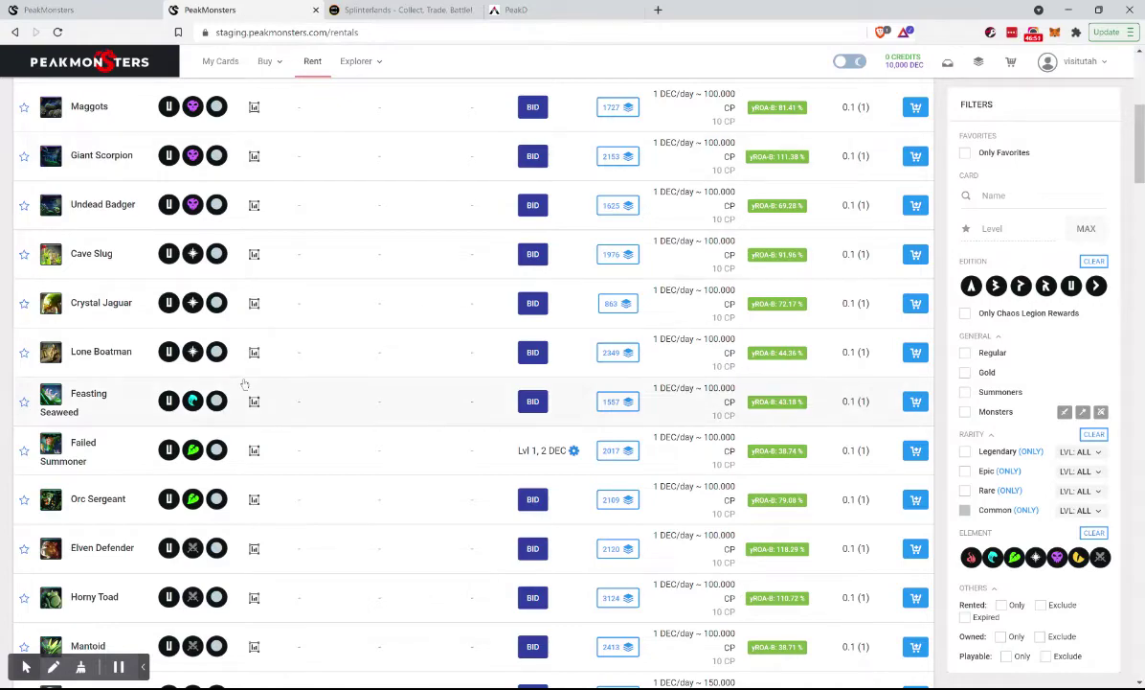
pyautogui.scroll(-1, 245, 383)
pyautogui.scroll(-2, 245, 383)
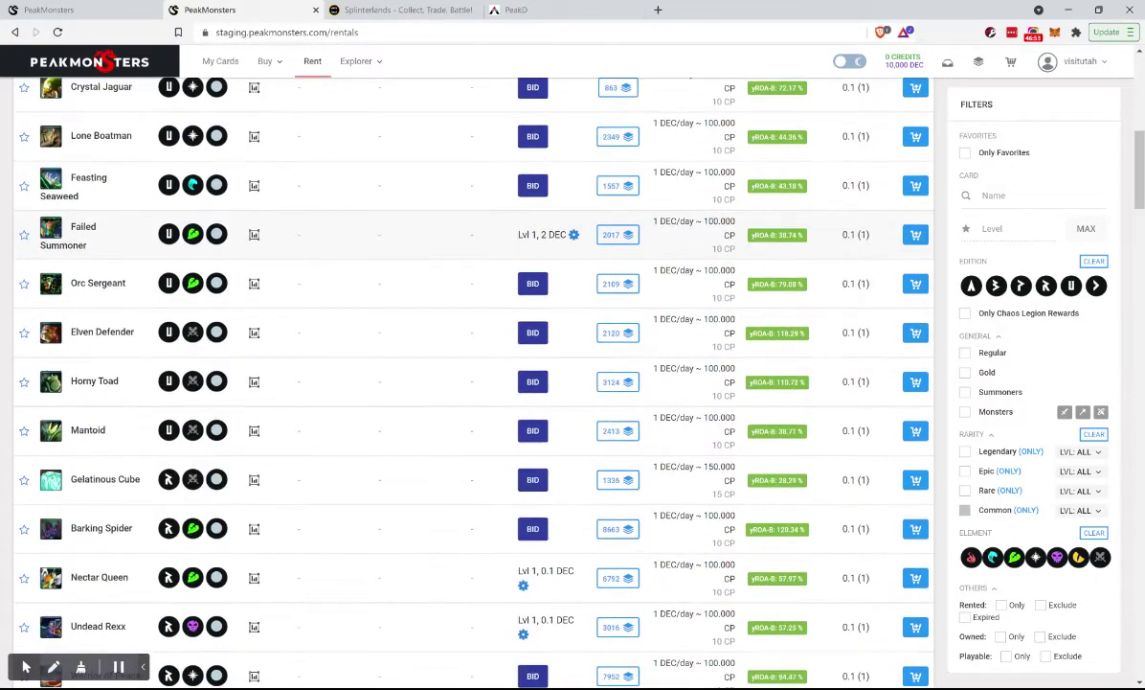
pyautogui.scroll(-1, 443, 357)
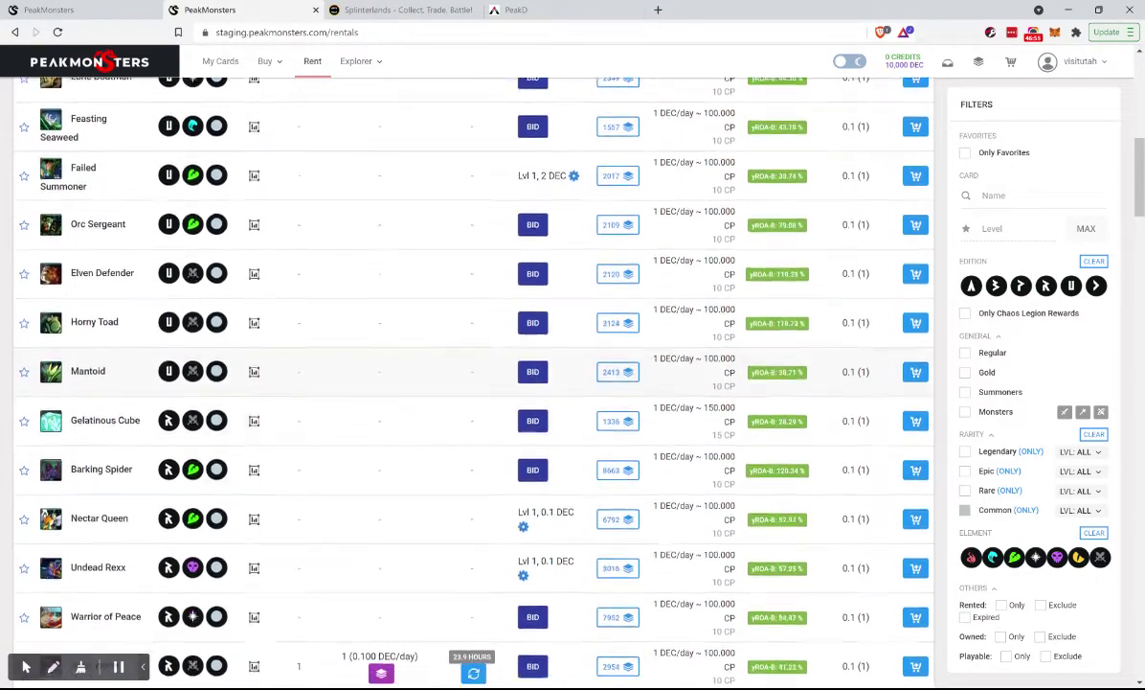
pyautogui.scroll(5, 442, 358)
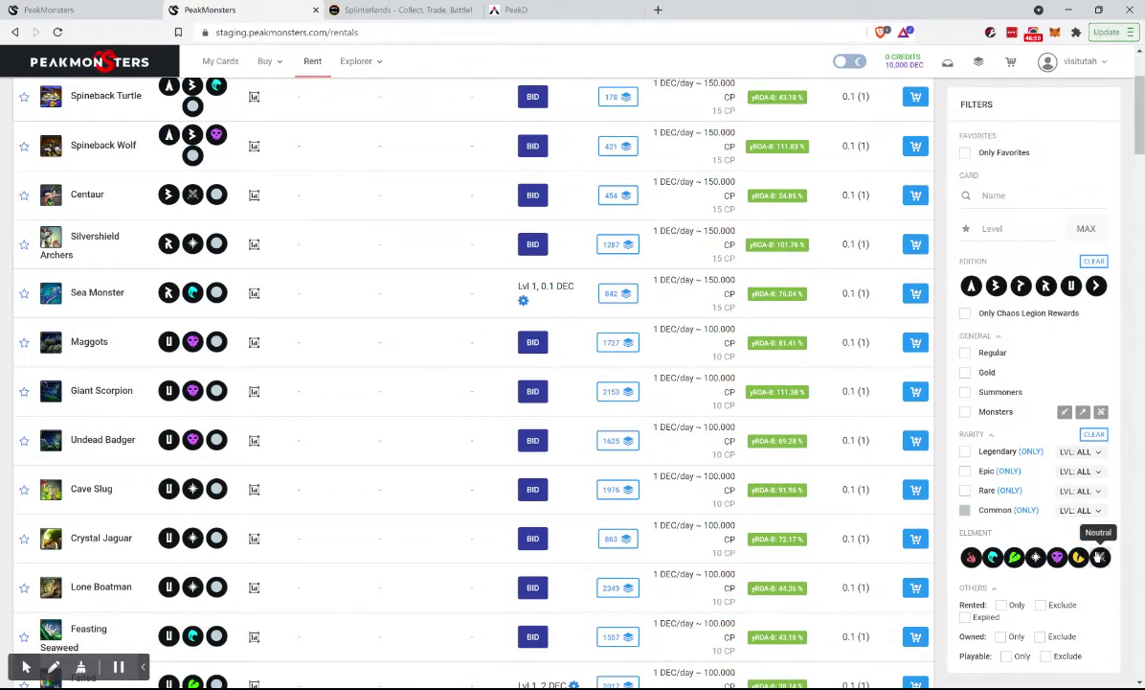
pyautogui.click(1100, 557)
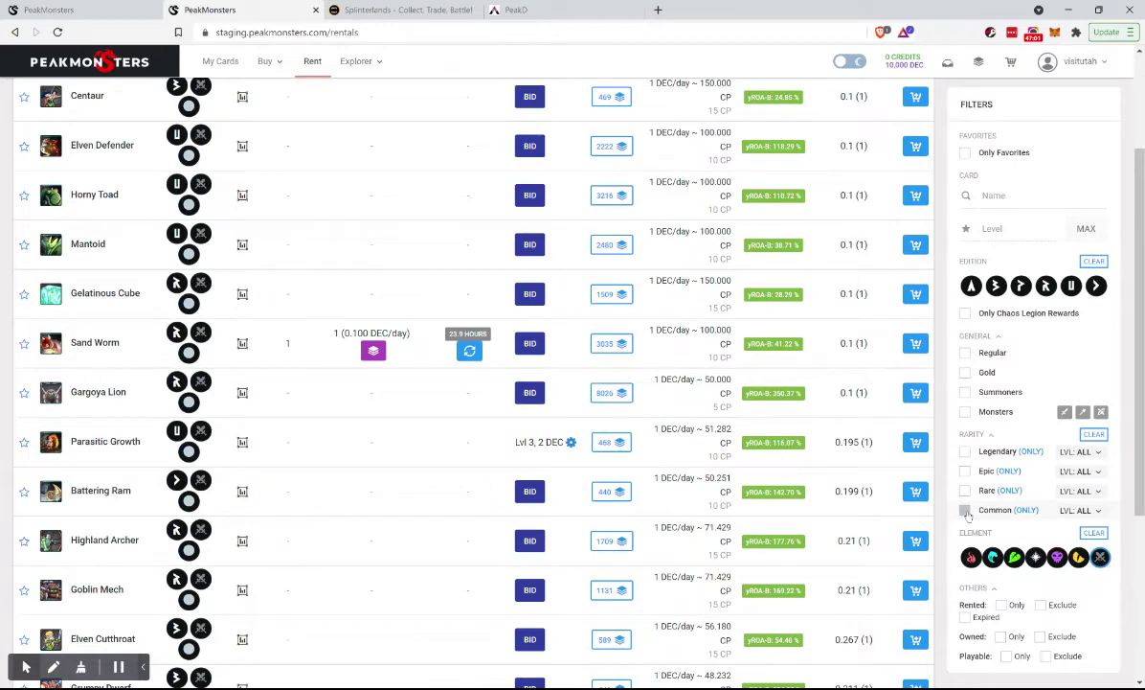
pyautogui.scroll(3, 380, 453)
# Look through the neutral cards' rental prices and view Goblin Mech's level-by-level stats
pyautogui.scroll(-1, 380, 453)
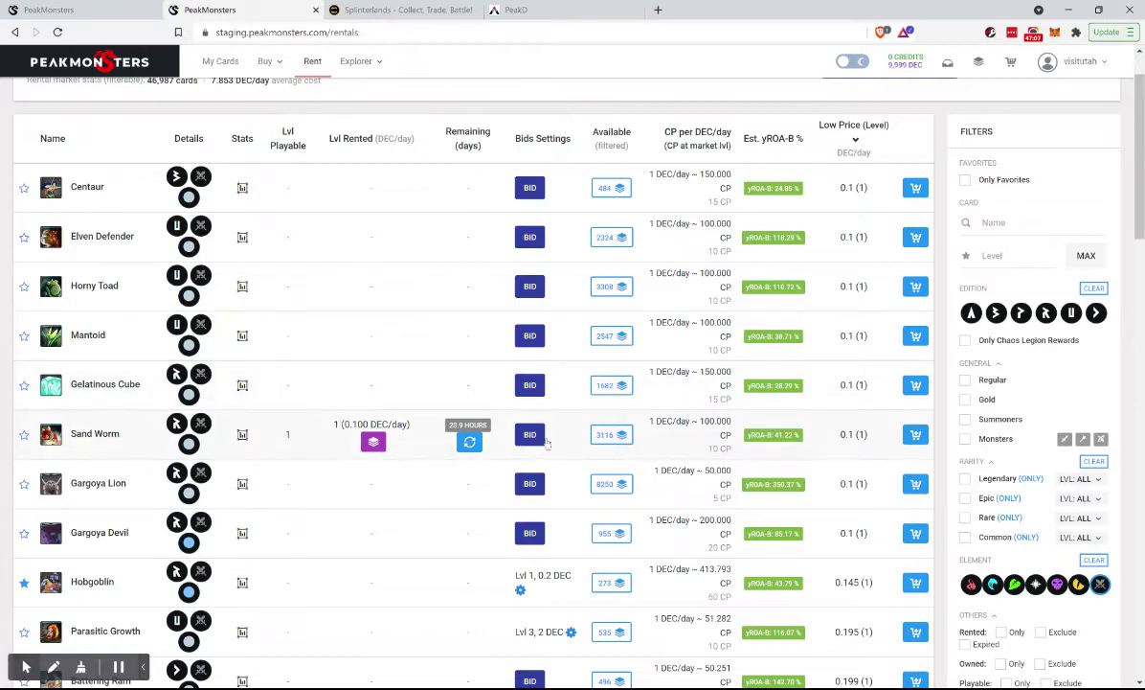
pyautogui.scroll(-1, 282, 478)
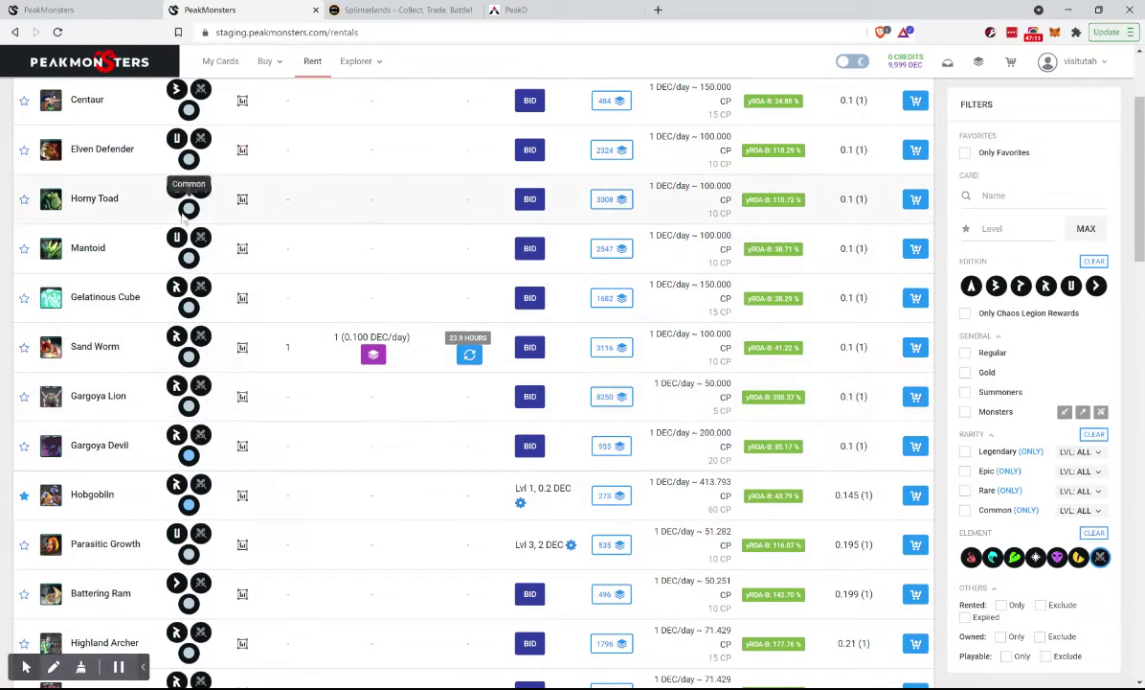
pyautogui.scroll(-2, 183, 221)
pyautogui.scroll(-1, 185, 218)
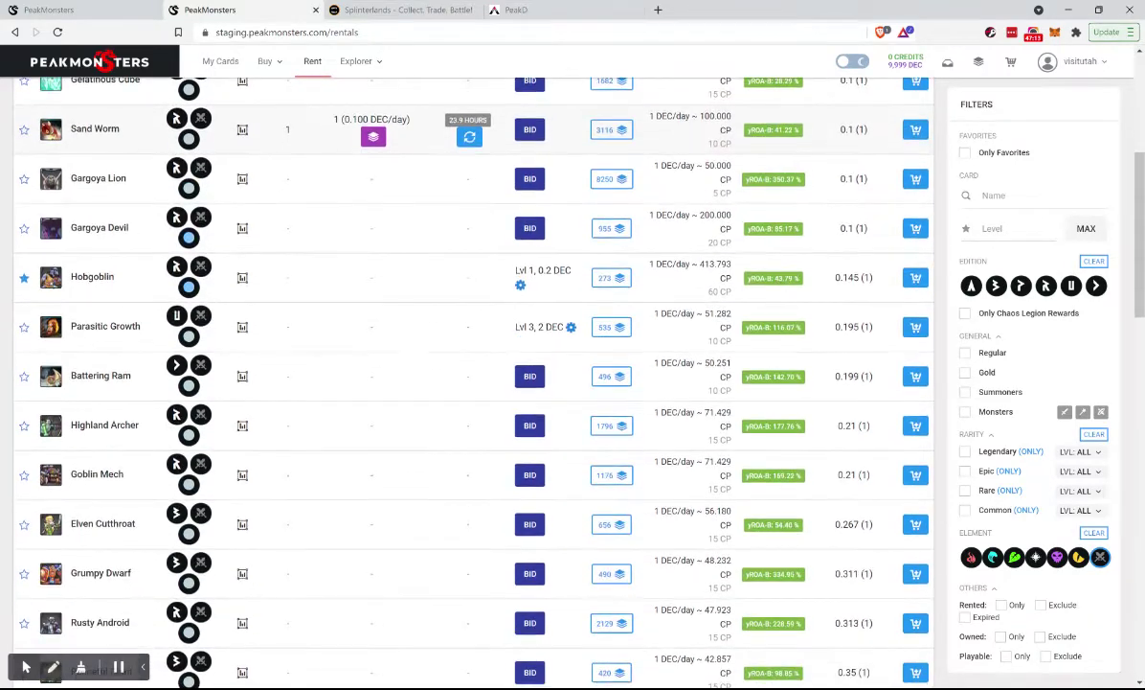
pyautogui.click(242, 476)
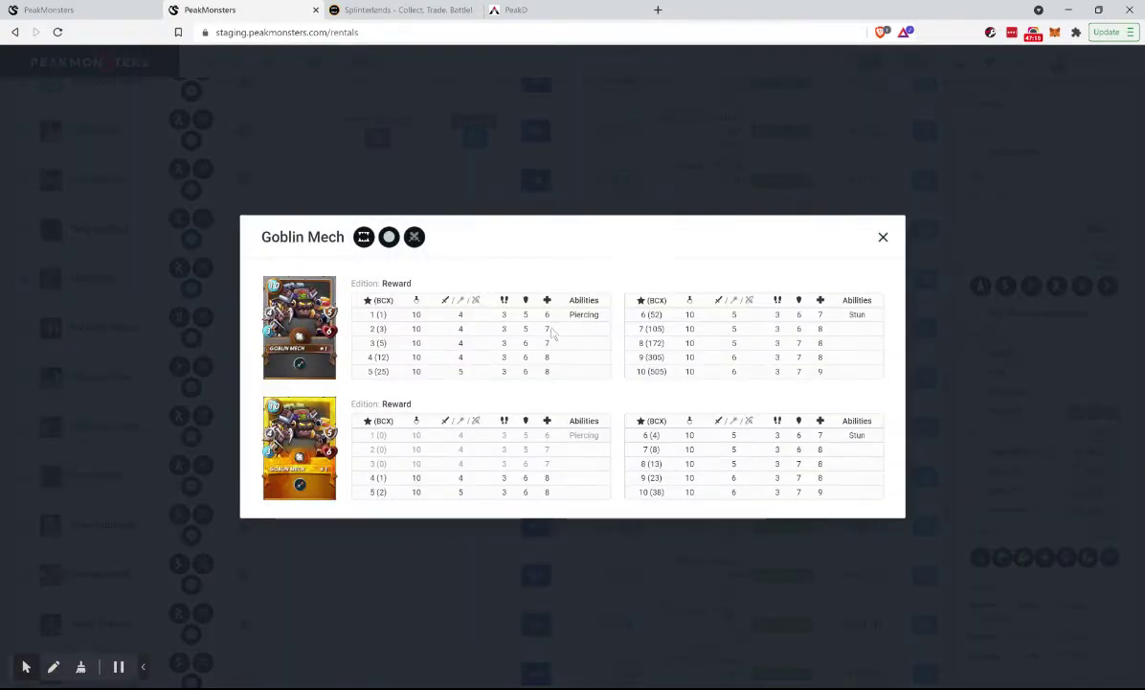
pyautogui.click(413, 185)
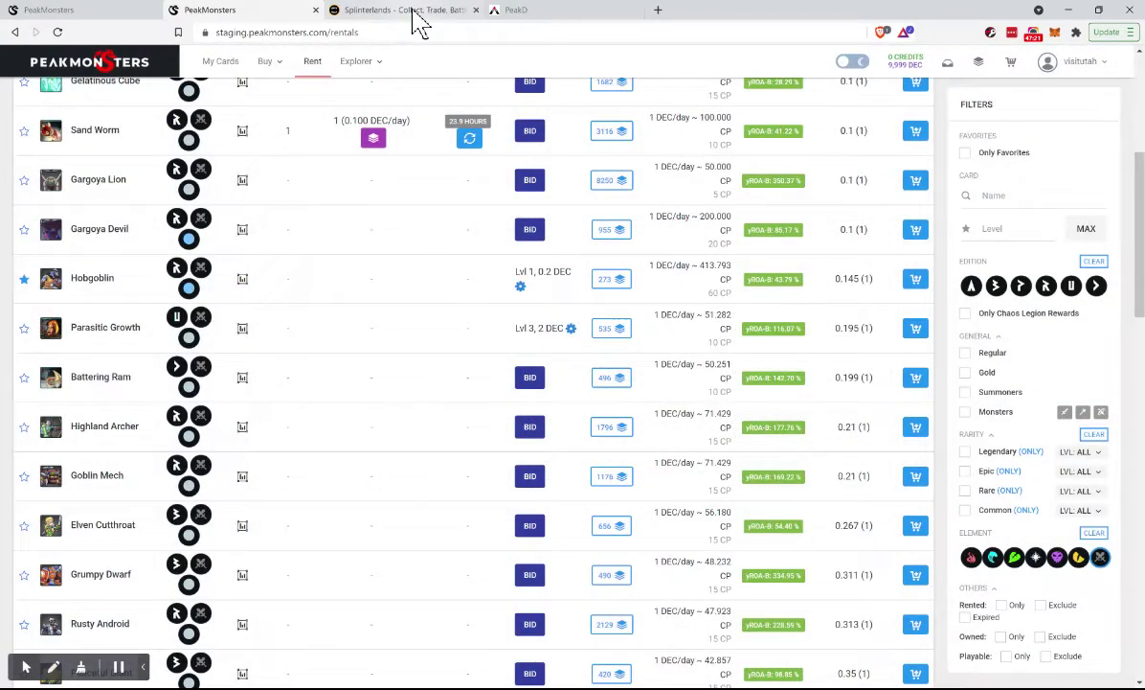
# Look through the playable cards in the Splinterlands collection down to its end and return to the PeakMonsters rentals
pyautogui.click(414, 12)
pyautogui.scroll(-10, 518, 531)
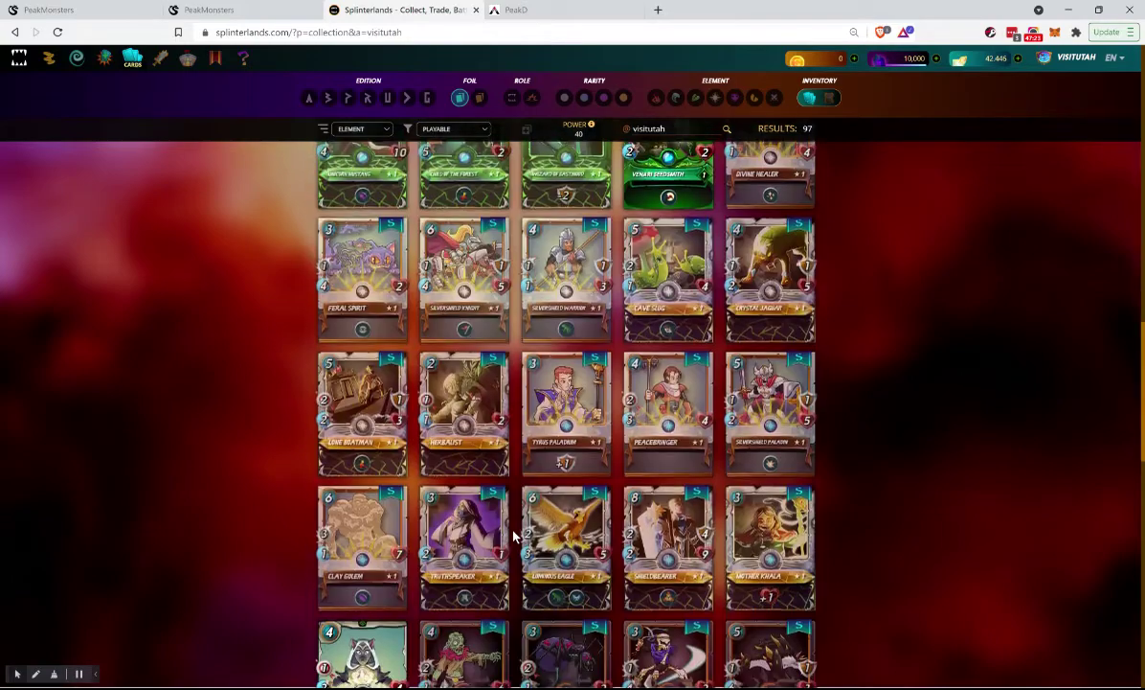
pyautogui.scroll(-15, 514, 537)
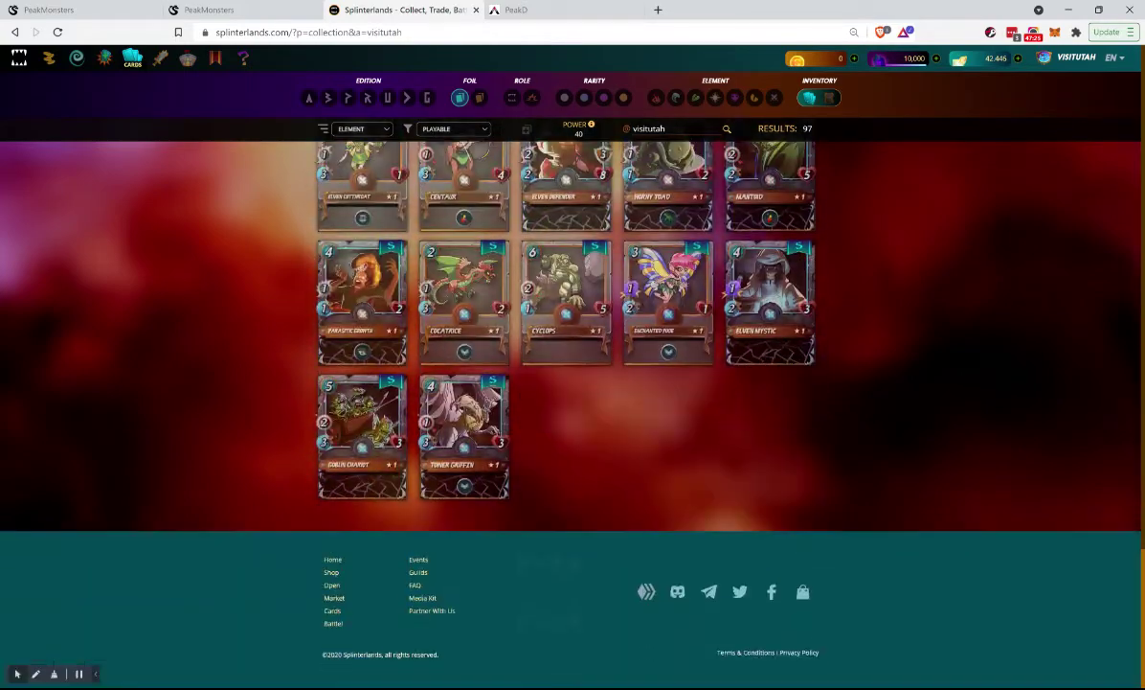
pyautogui.scroll(1, 561, 161)
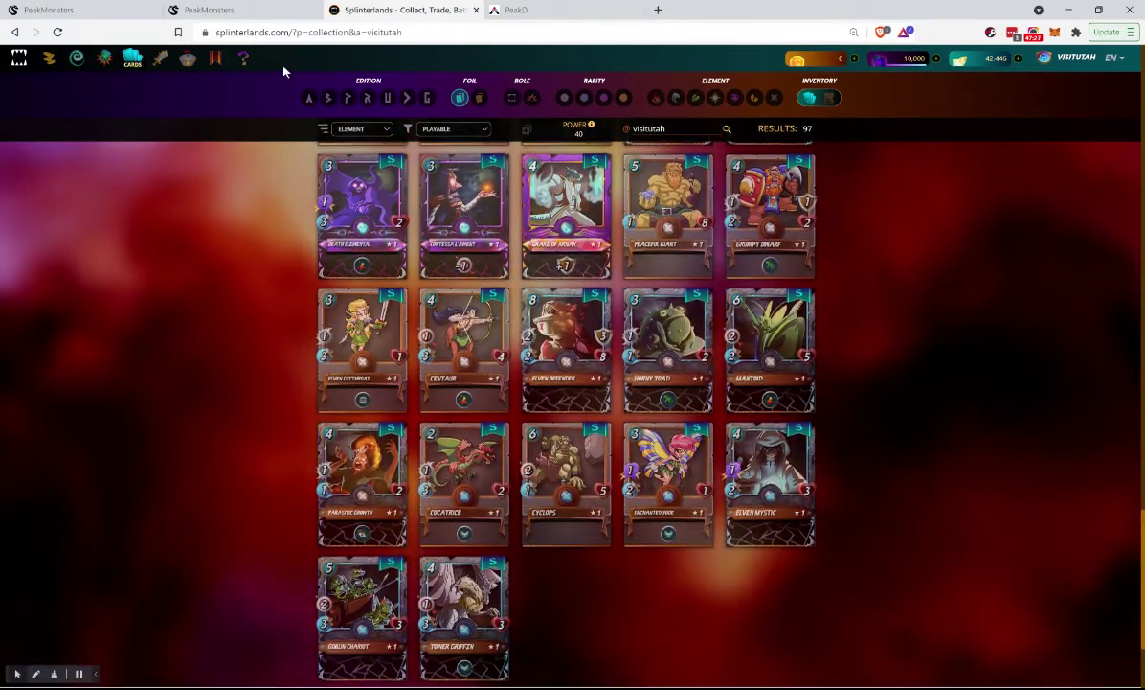
pyautogui.click(245, 11)
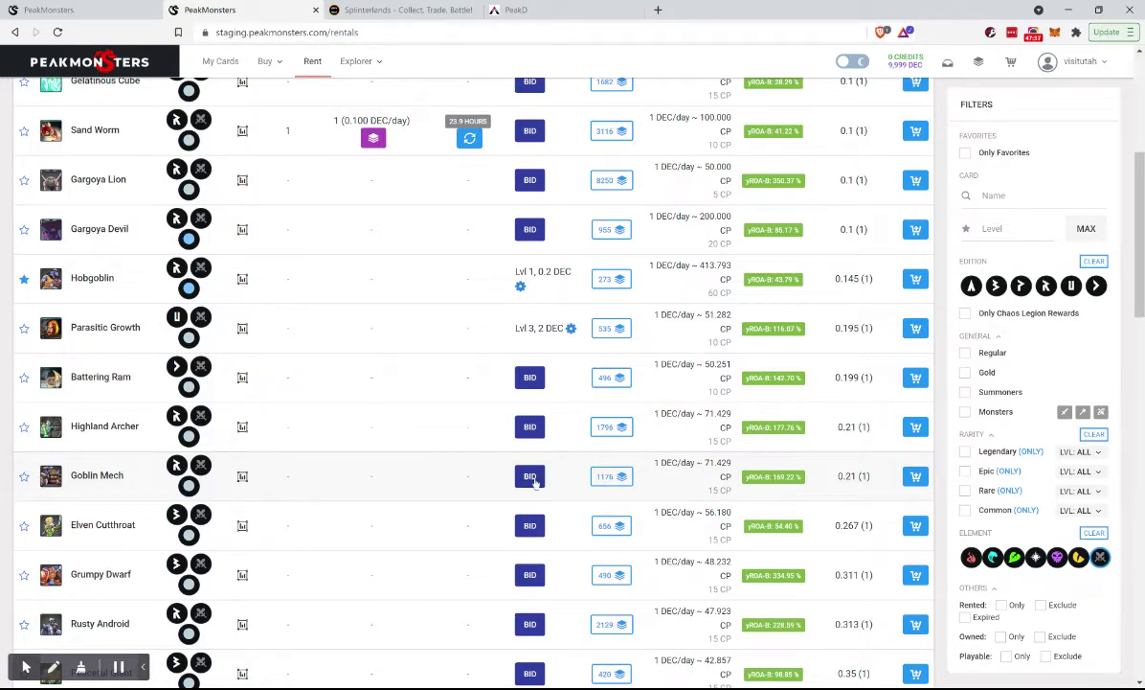
# Review Goblin Mech's individual rental offers by level, check the account's own card list, and collapse the offers again
pyautogui.click(586, 452)
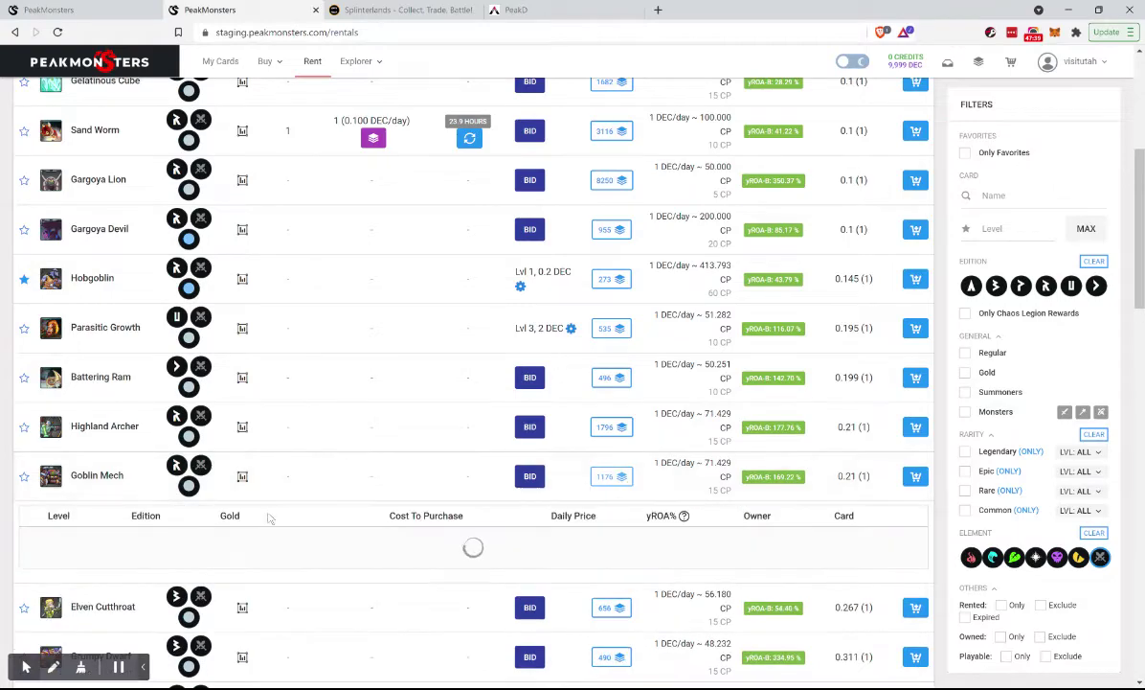
pyautogui.scroll(-1, 270, 518)
pyautogui.scroll(-15, 270, 517)
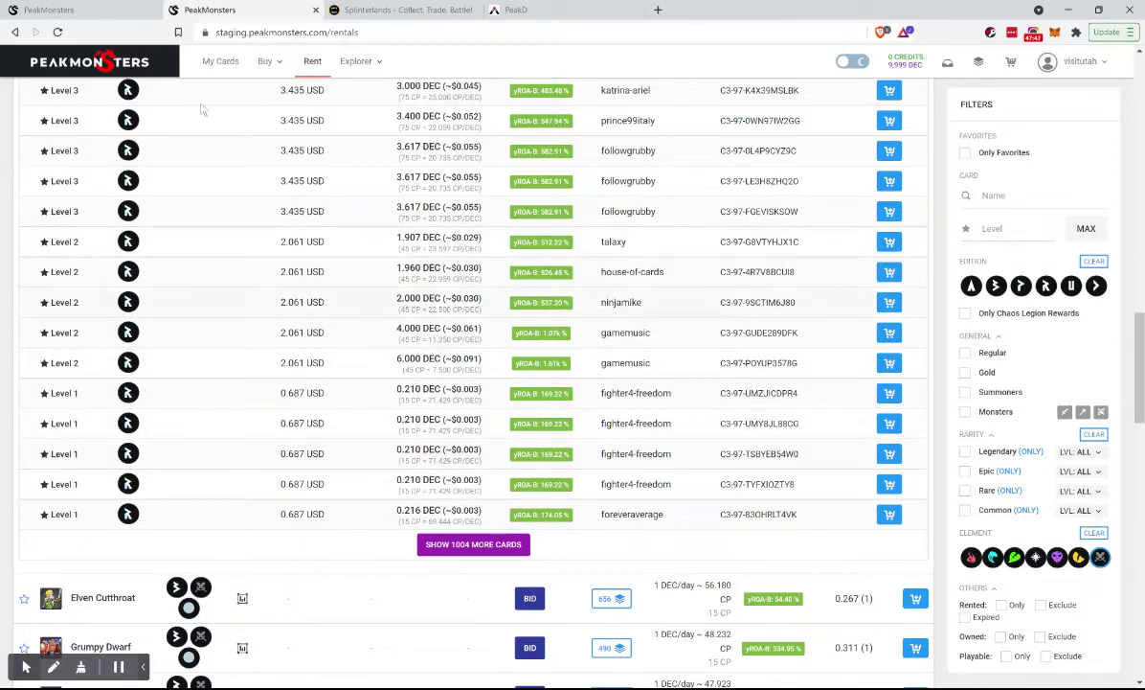
pyautogui.click(125, 16)
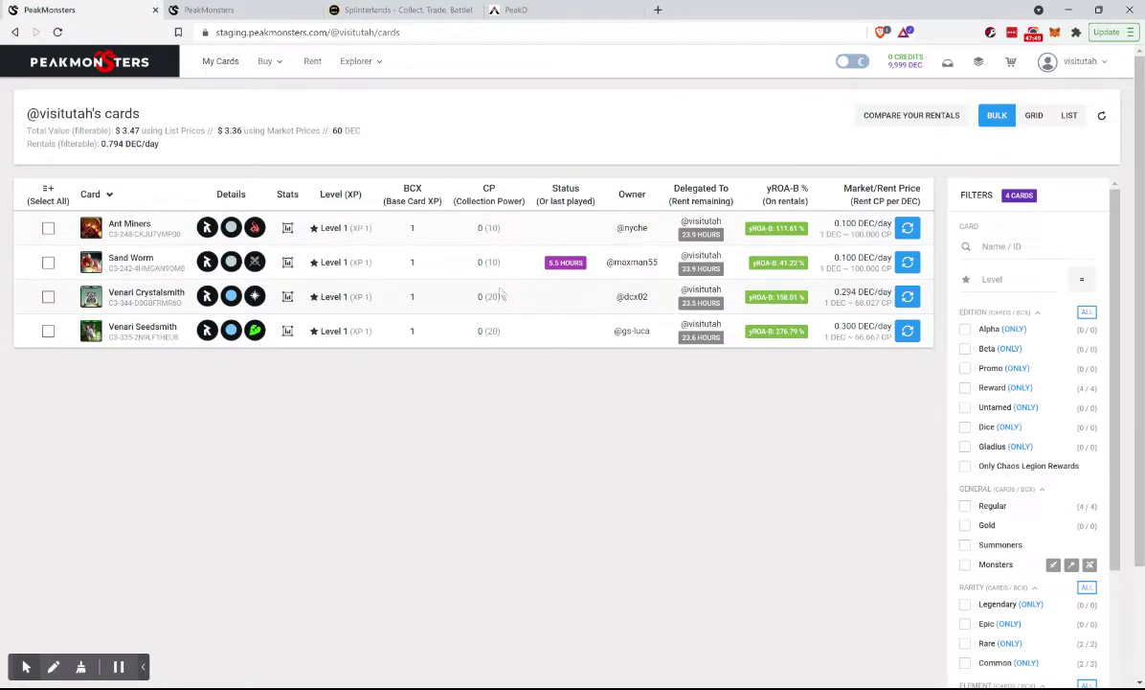
pyautogui.click(247, 17)
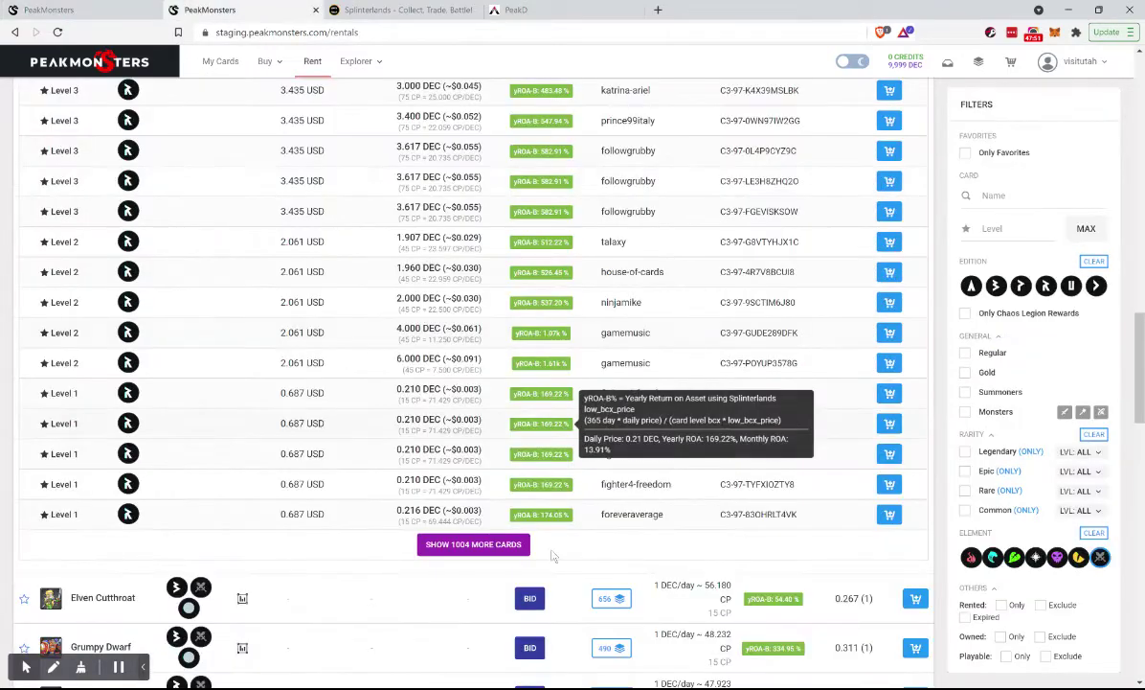
pyautogui.scroll(5, 470, 383)
pyautogui.scroll(5, 610, 482)
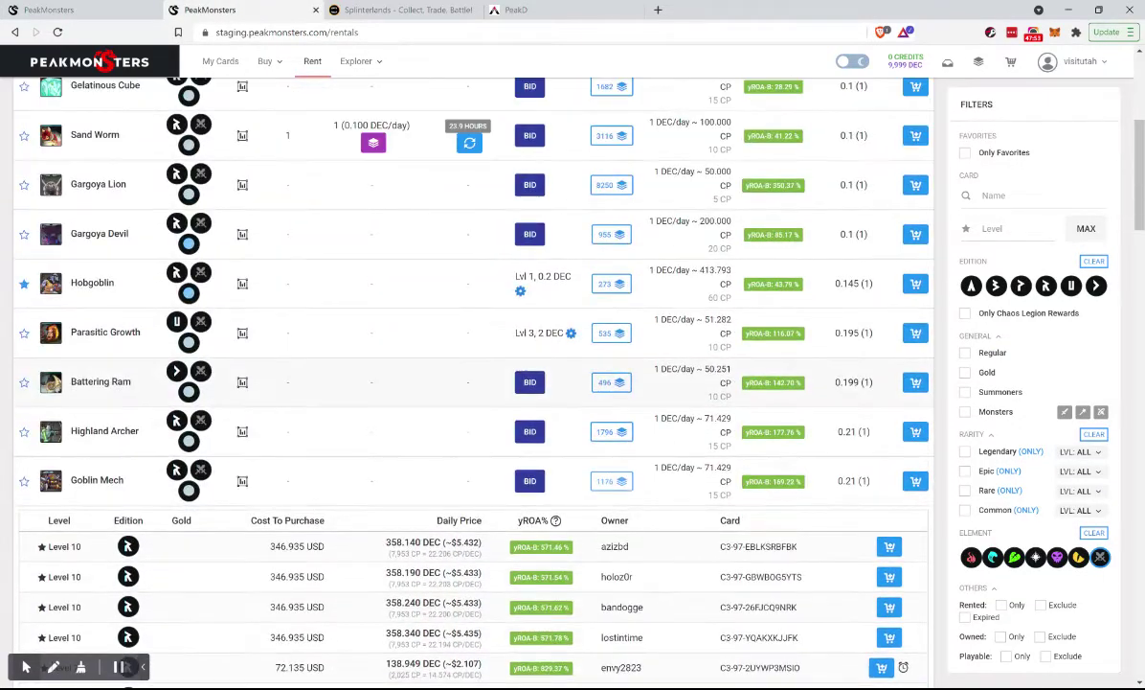
pyautogui.click(610, 482)
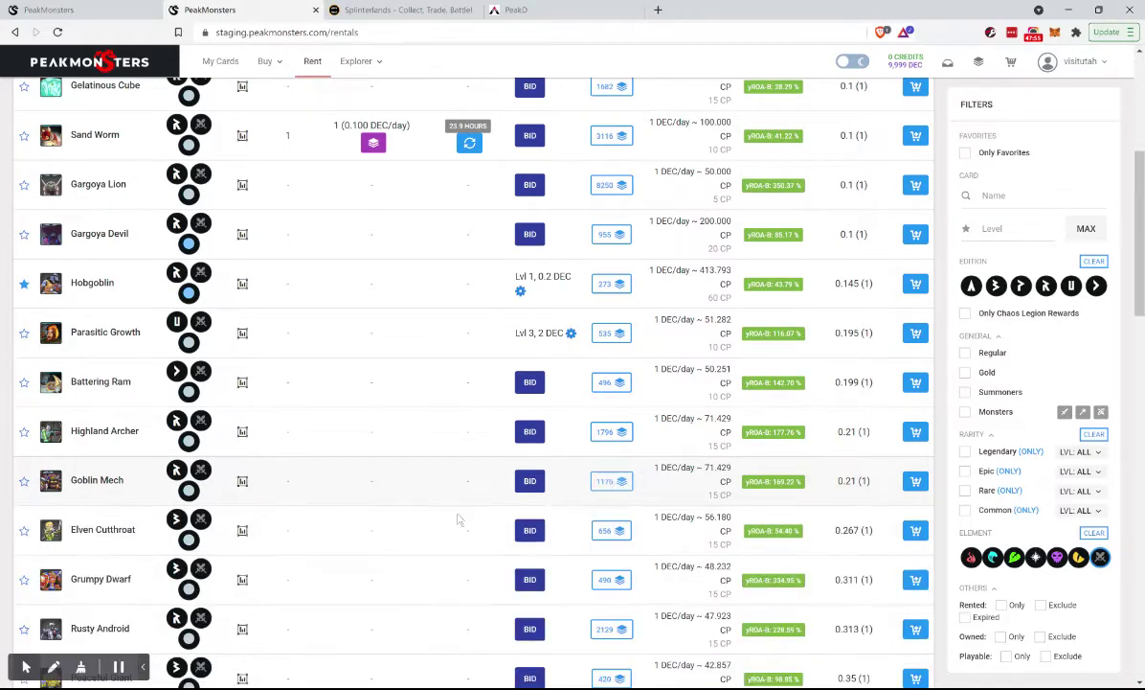
# Place an auto rental bid of 0.2 DEC/day on a level 1 regular-foil Goblin Mech
pyautogui.click(532, 482)
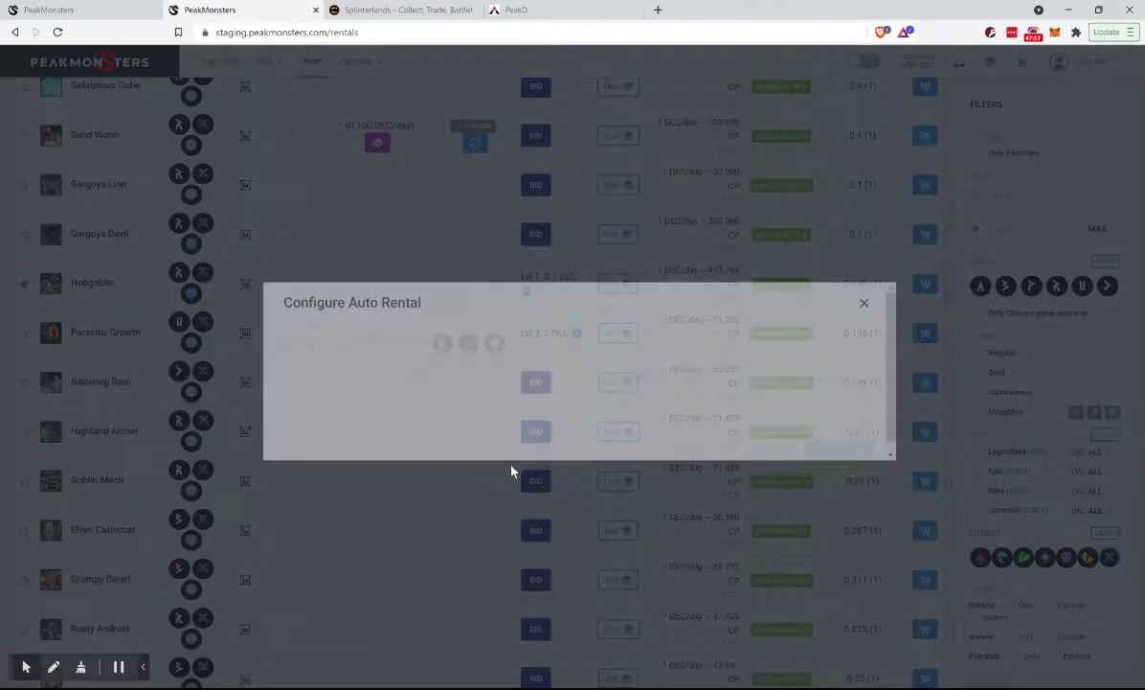
pyautogui.click(794, 378)
pyautogui.write('.2')
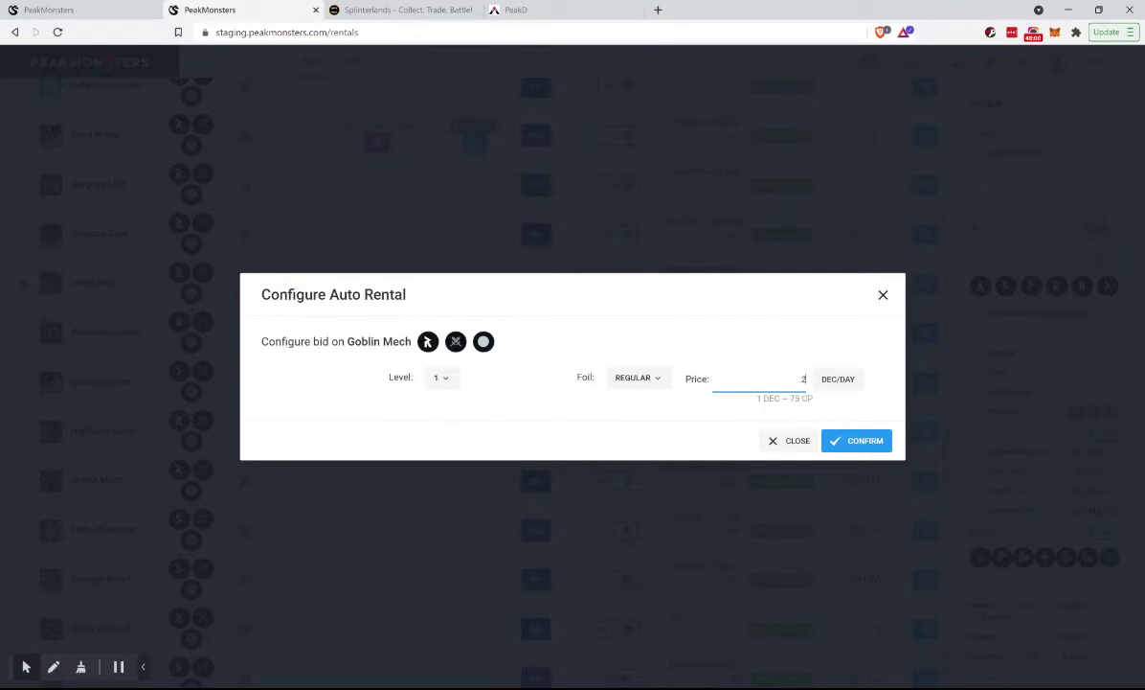
pyautogui.click(851, 443)
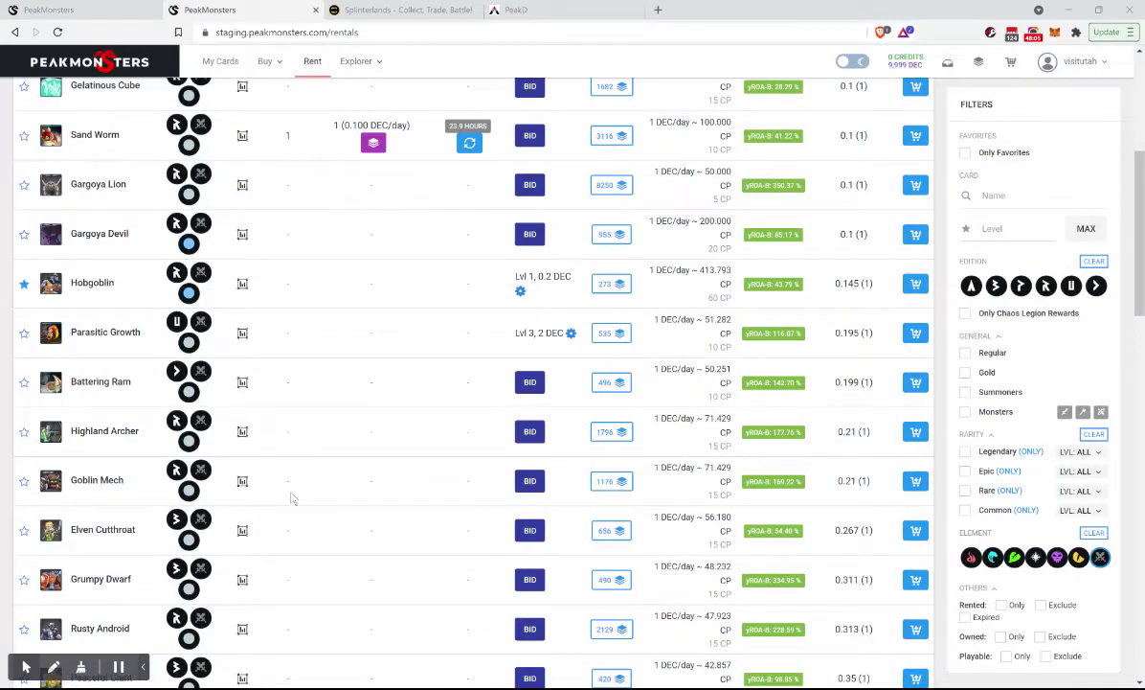
# Mark Creeping Ooze, Goblin Mech, Parasitic Growth and Sand Worm as favorites in the neutral rental listings
pyautogui.scroll(-5, 293, 498)
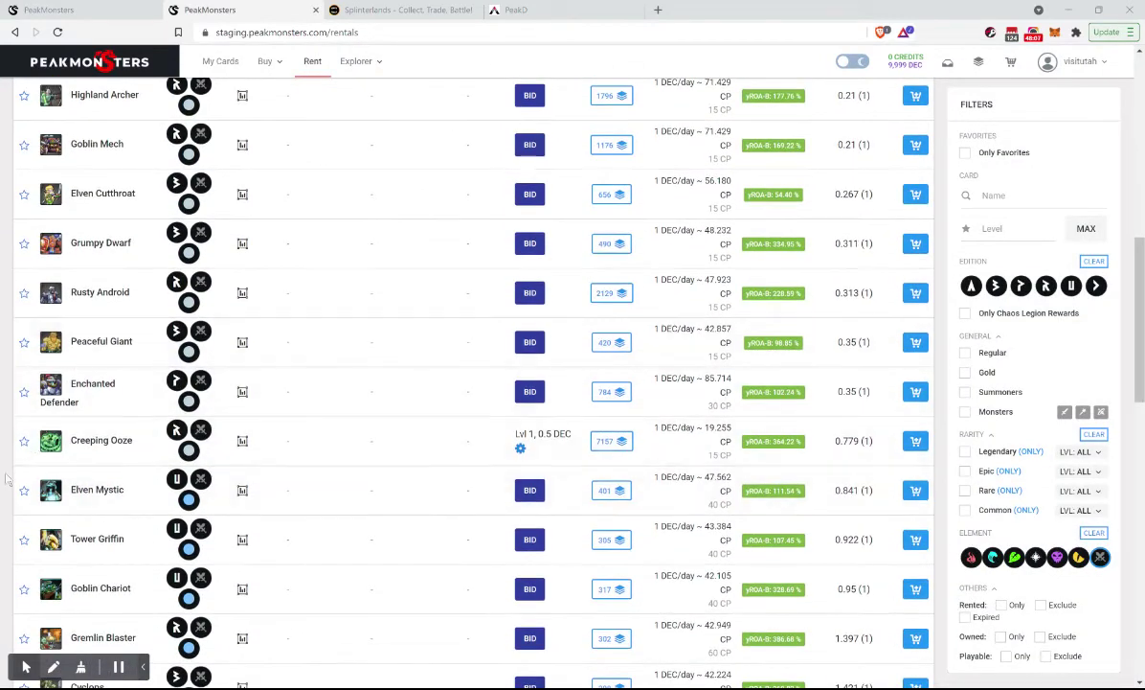
pyautogui.click(24, 441)
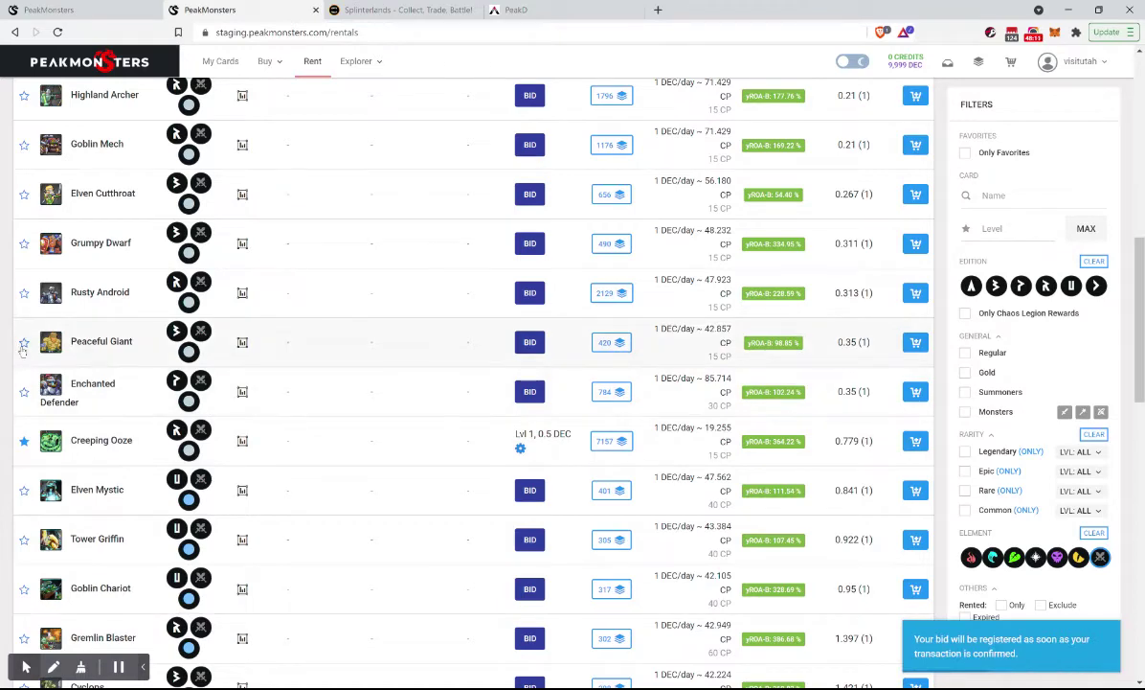
pyautogui.scroll(1, 31, 235)
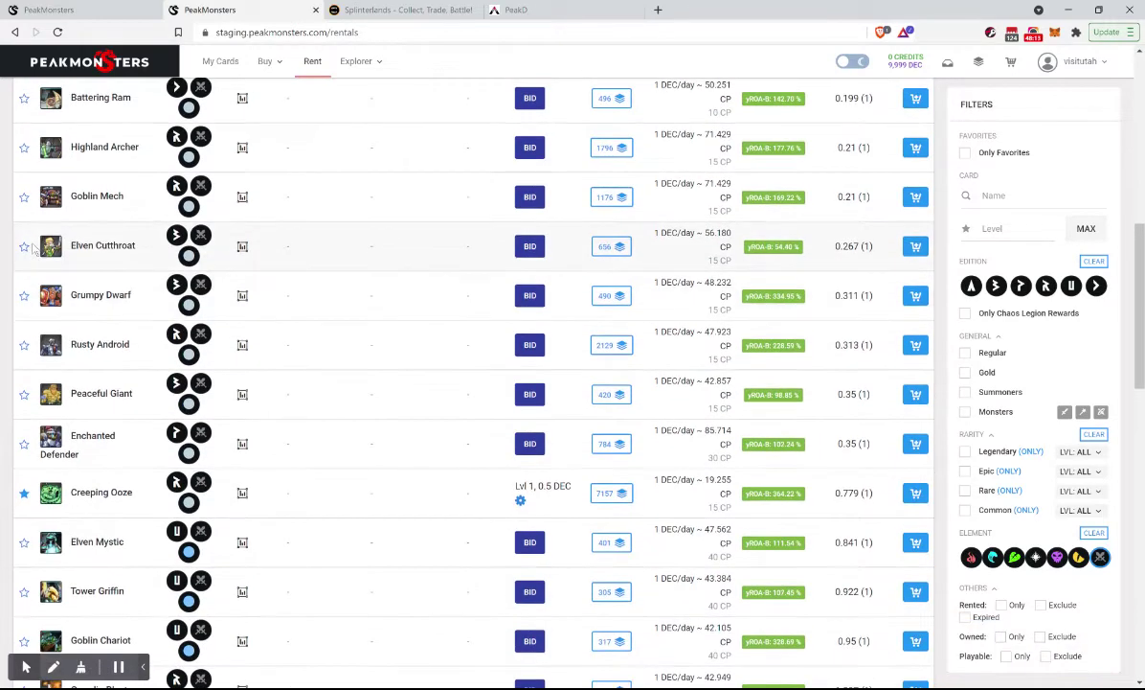
pyautogui.scroll(5, 28, 202)
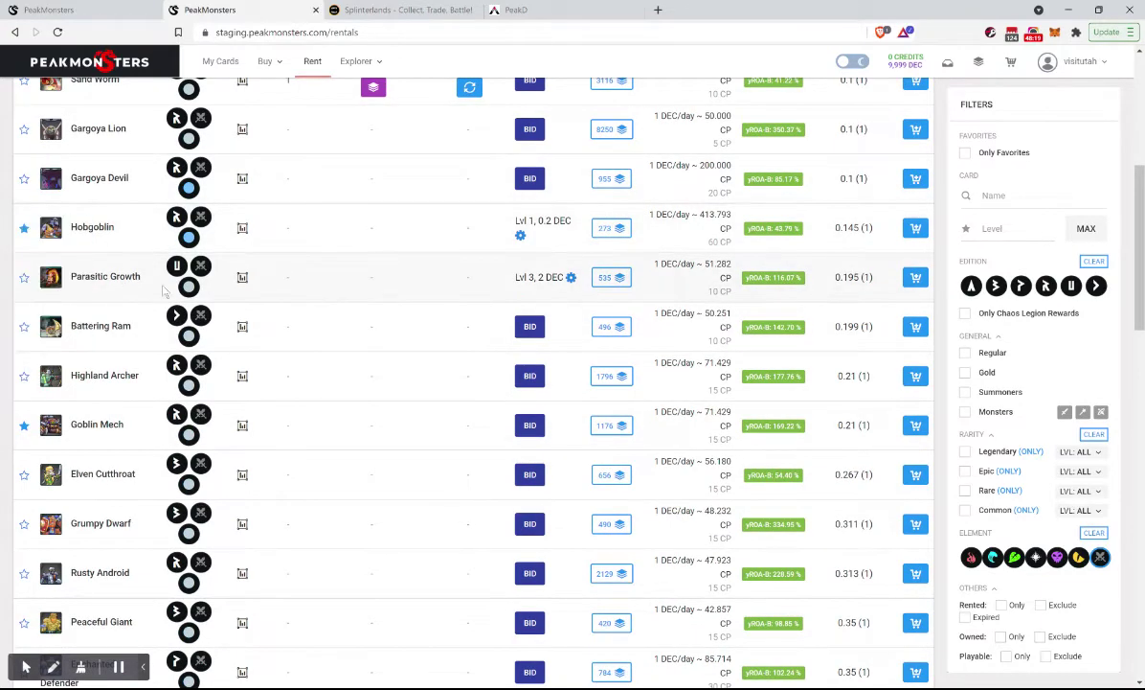
pyautogui.scroll(1, 164, 291)
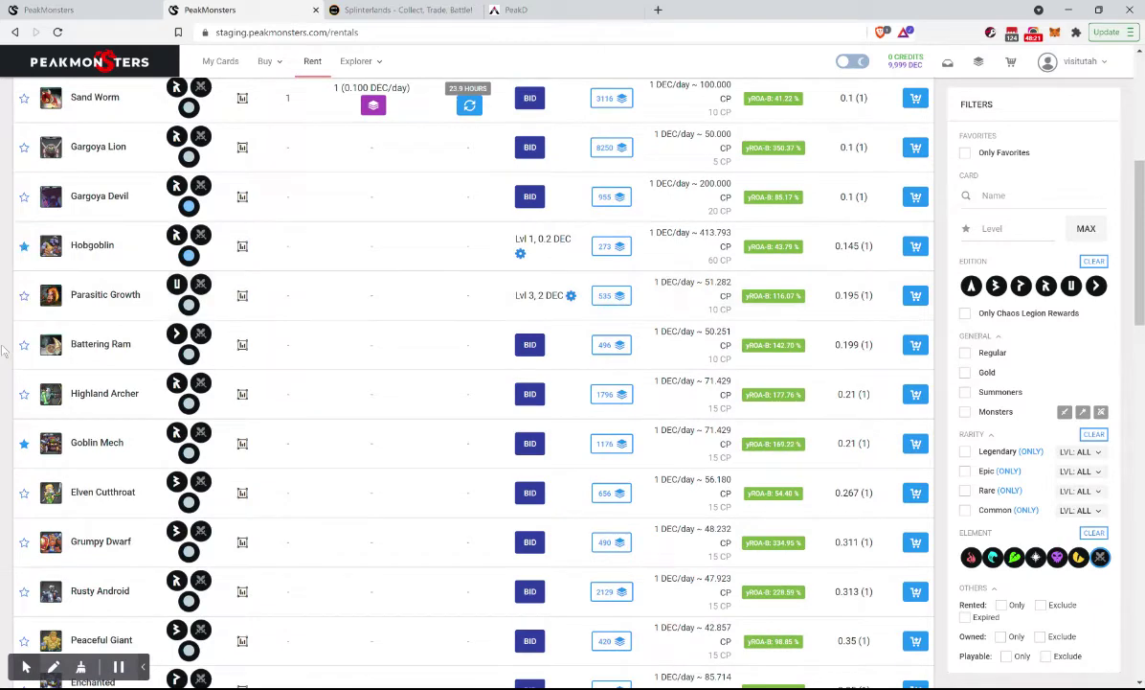
pyautogui.click(24, 297)
pyautogui.scroll(2, 24, 303)
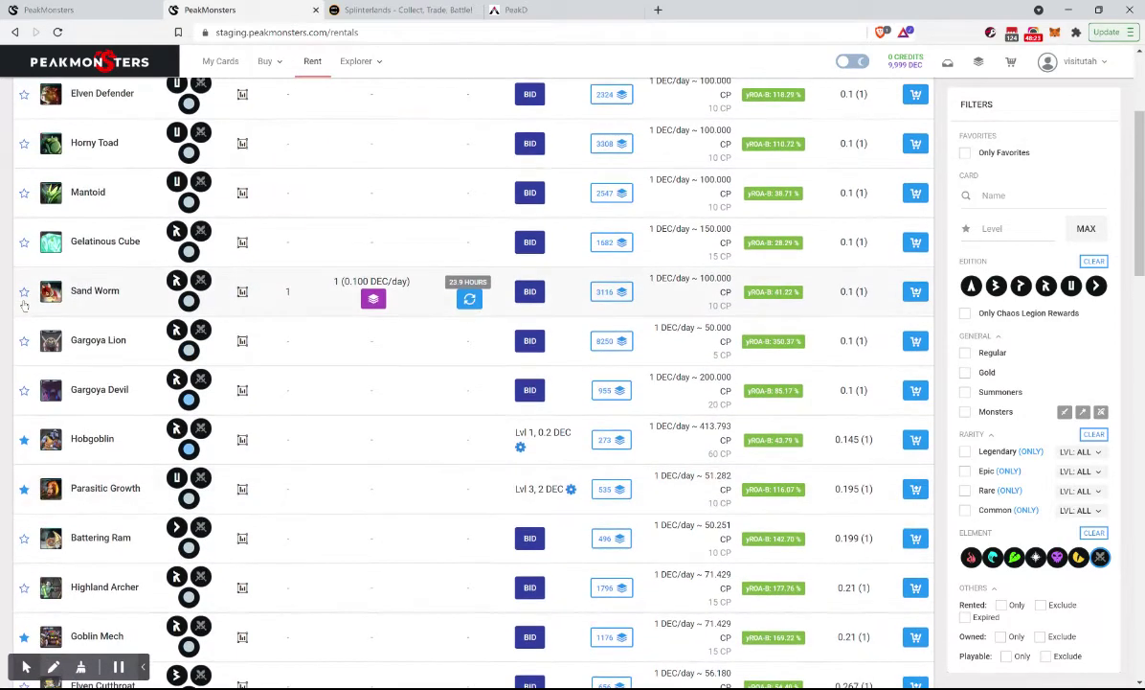
pyautogui.click(24, 293)
pyautogui.scroll(3, 24, 297)
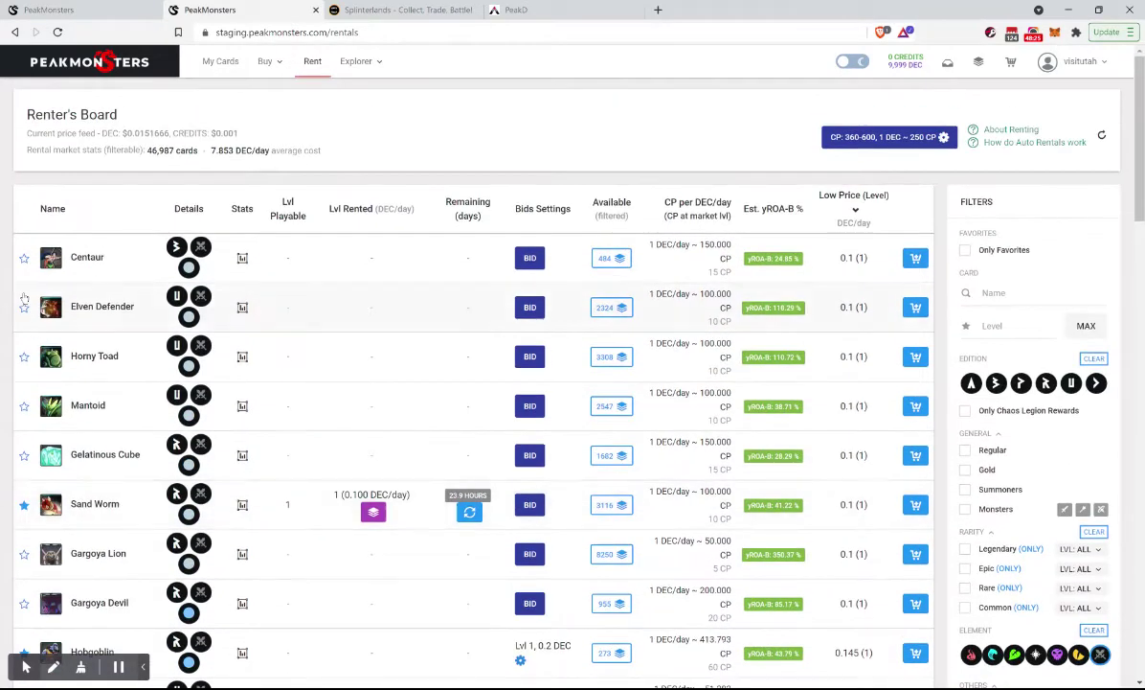
# Mark Uraeus and Furious Chicken as favorites in the neutral rental listings
pyautogui.moveTo(53, 455)
pyautogui.scroll(-6, 53, 455)
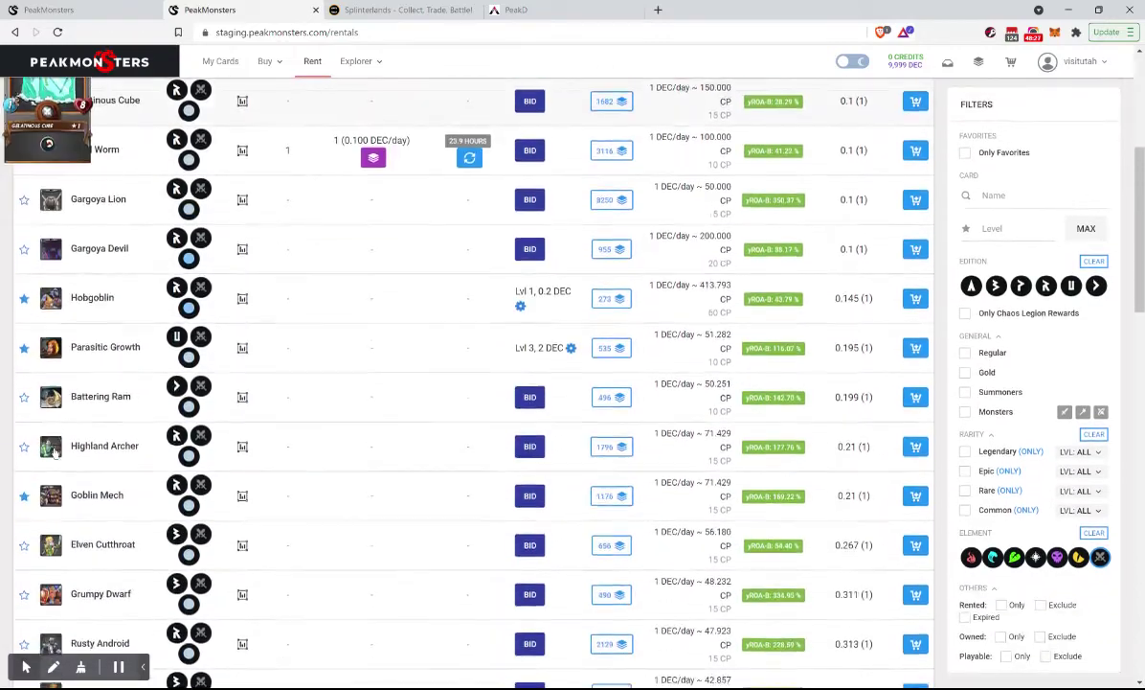
pyautogui.scroll(-4, 242, 460)
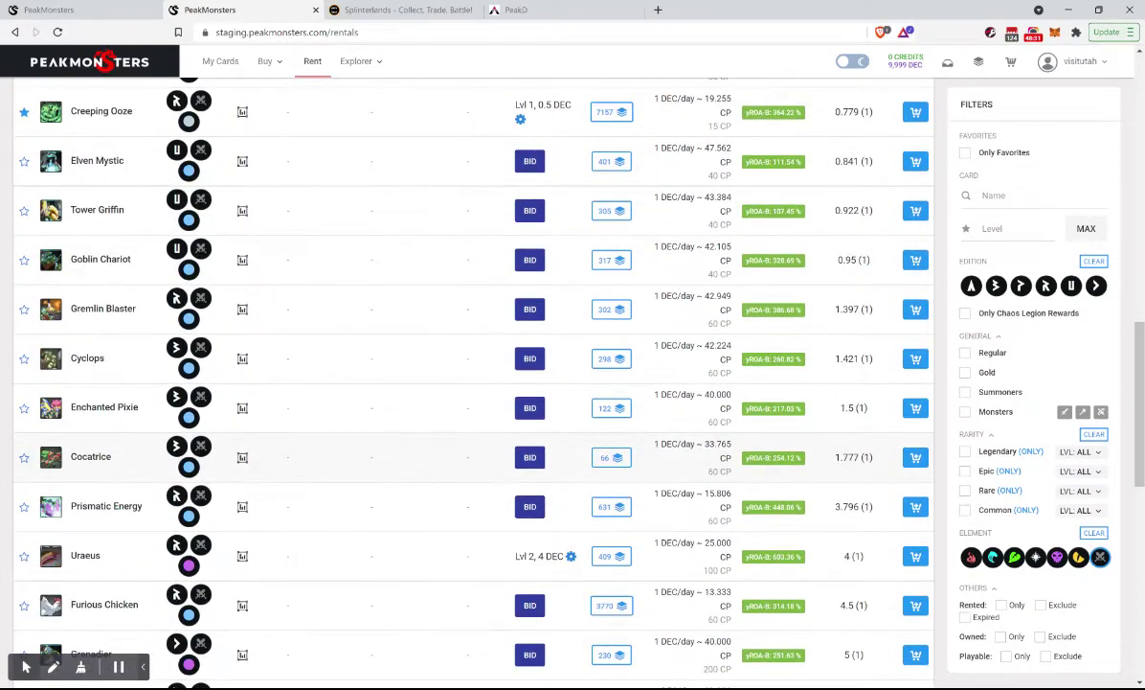
pyautogui.scroll(-1, 29, 460)
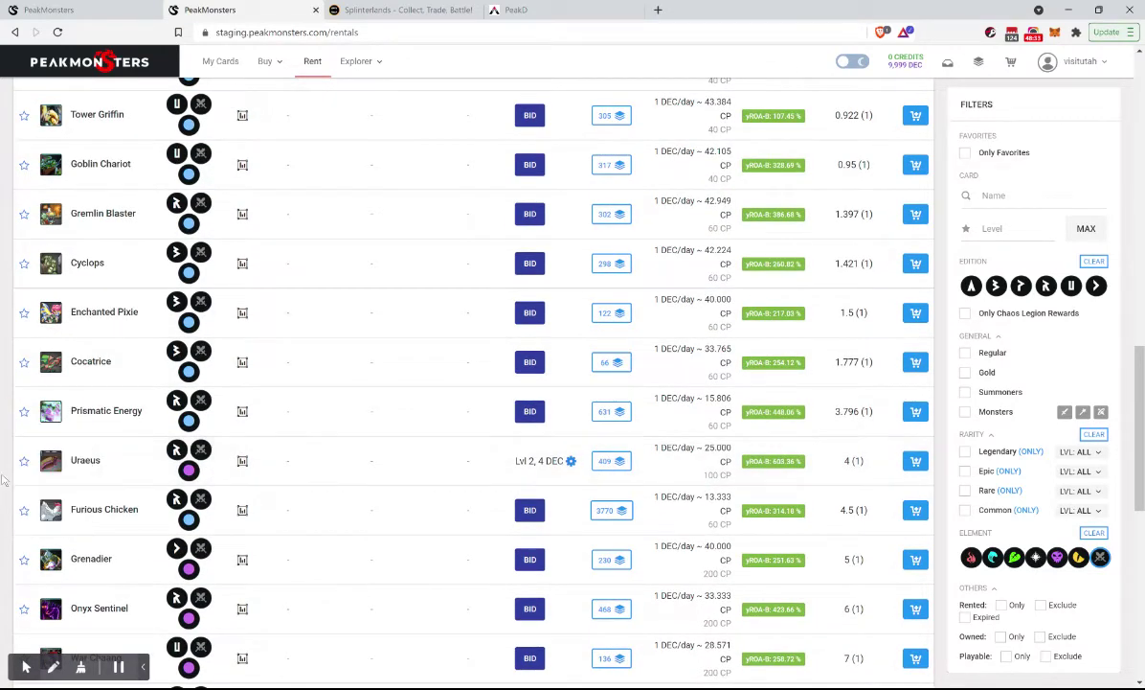
pyautogui.click(24, 461)
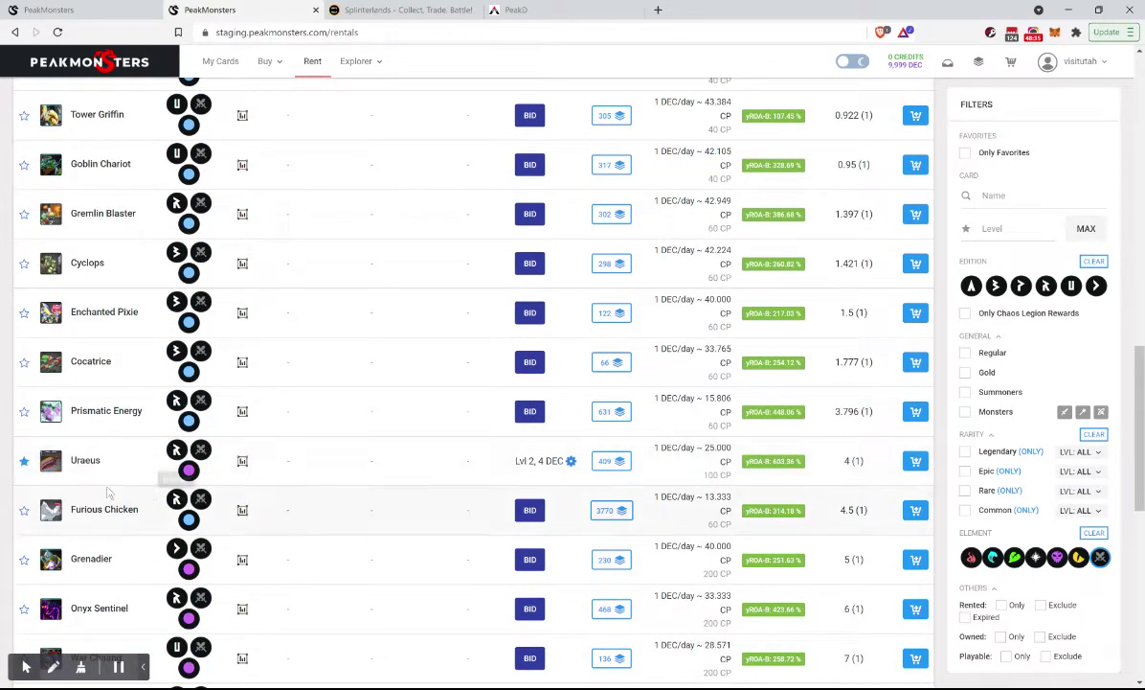
pyautogui.click(24, 510)
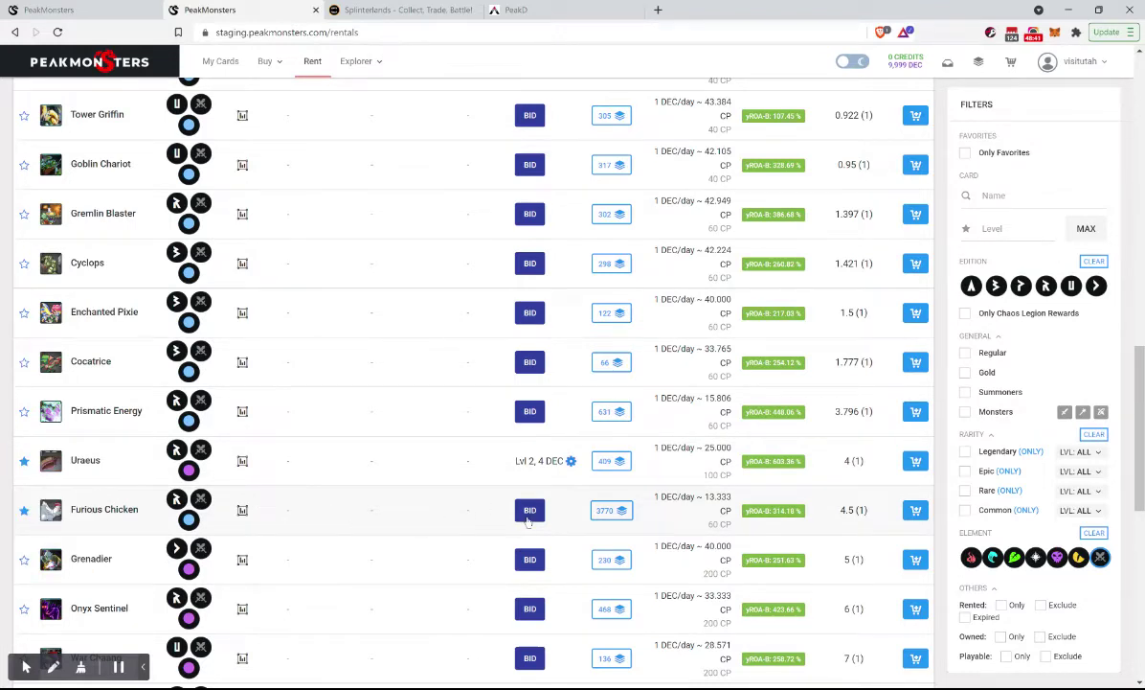
# Place an auto rental bid of 4 DEC/day on a level 1 regular-foil Furious Chicken
pyautogui.click(529, 512)
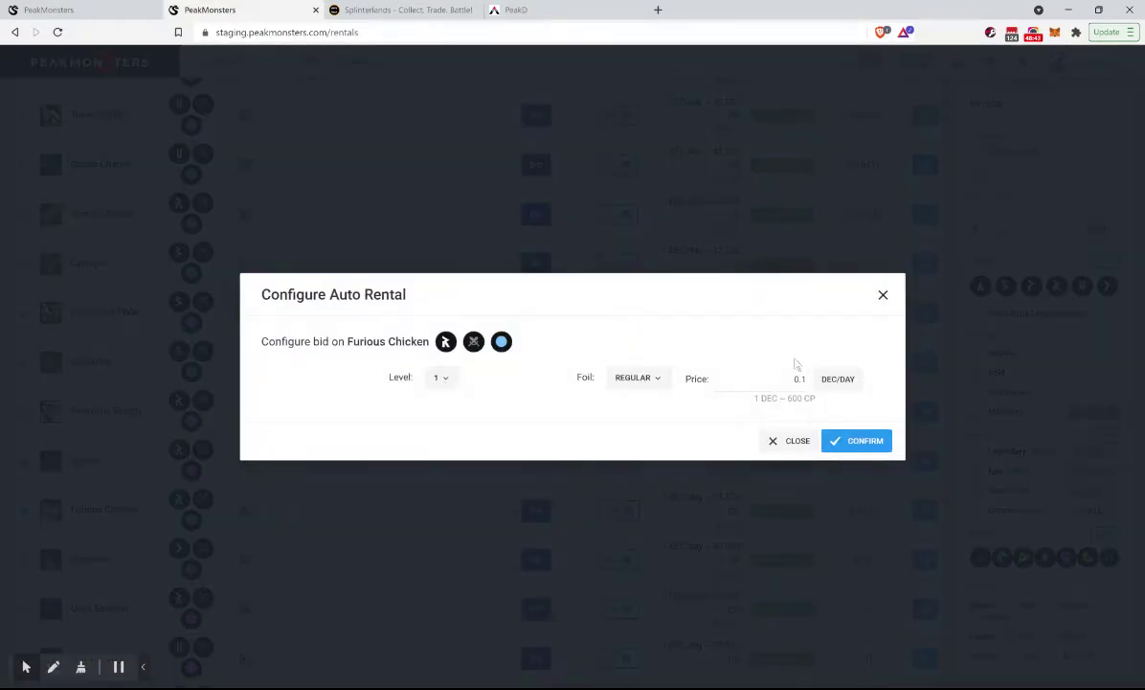
pyautogui.doubleClick(796, 380)
pyautogui.write('3')
pyautogui.press('BackSpace')
pyautogui.write('5')
pyautogui.press('BackSpace')
pyautogui.write('4')
pyautogui.click(858, 441)
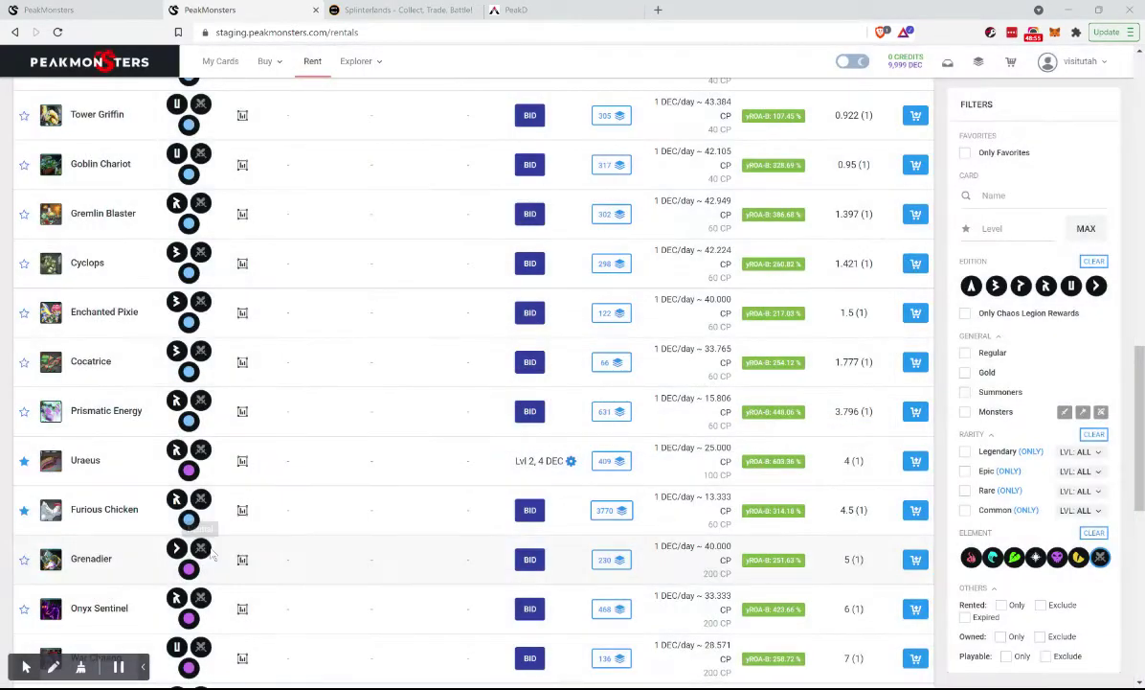
# View Magi Sphinx's level-by-level stats from the neutral rental listings
pyautogui.scroll(-1, 212, 553)
pyautogui.scroll(-2, 188, 507)
pyautogui.moveTo(50, 547)
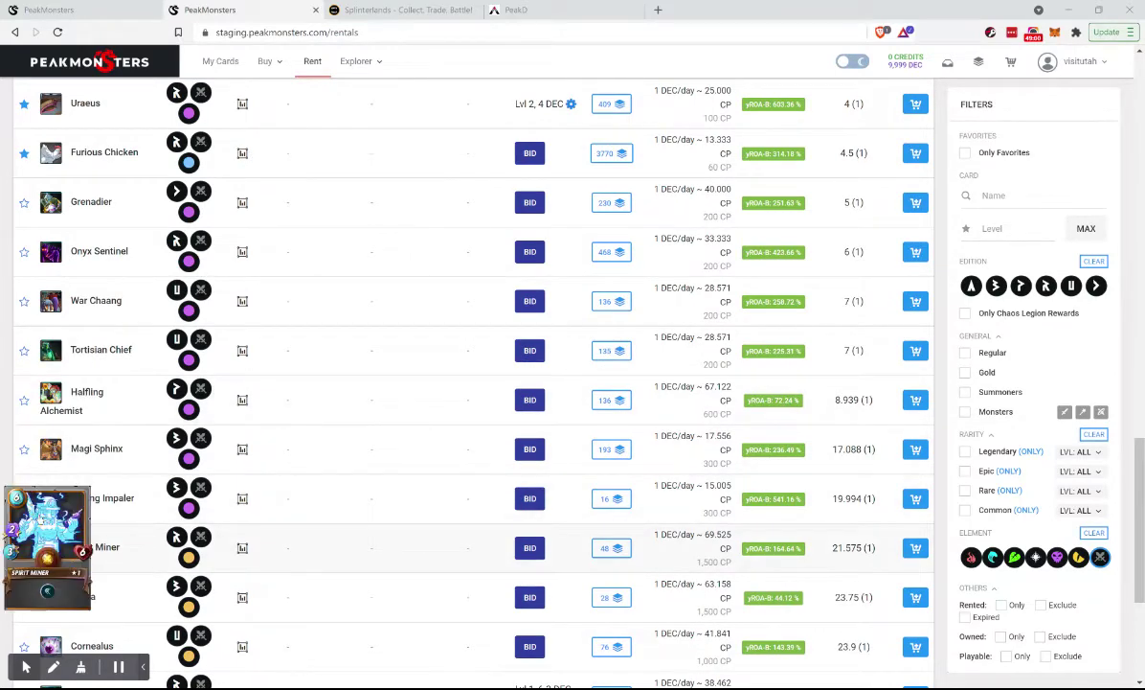
pyautogui.click(242, 450)
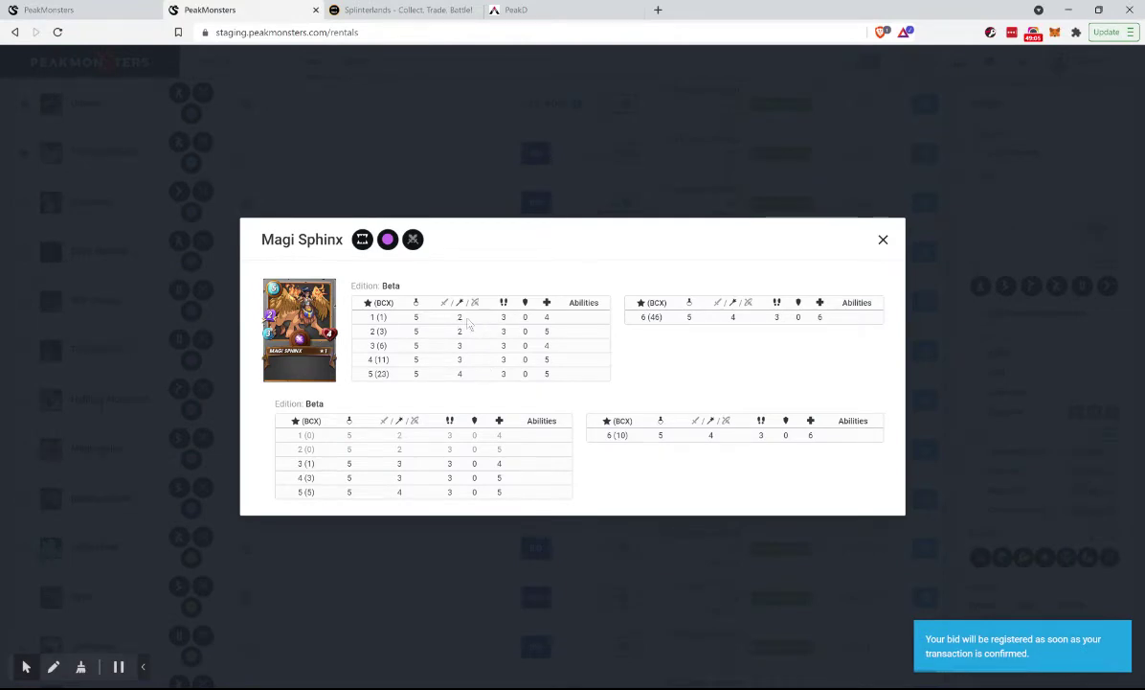
pyautogui.click(176, 376)
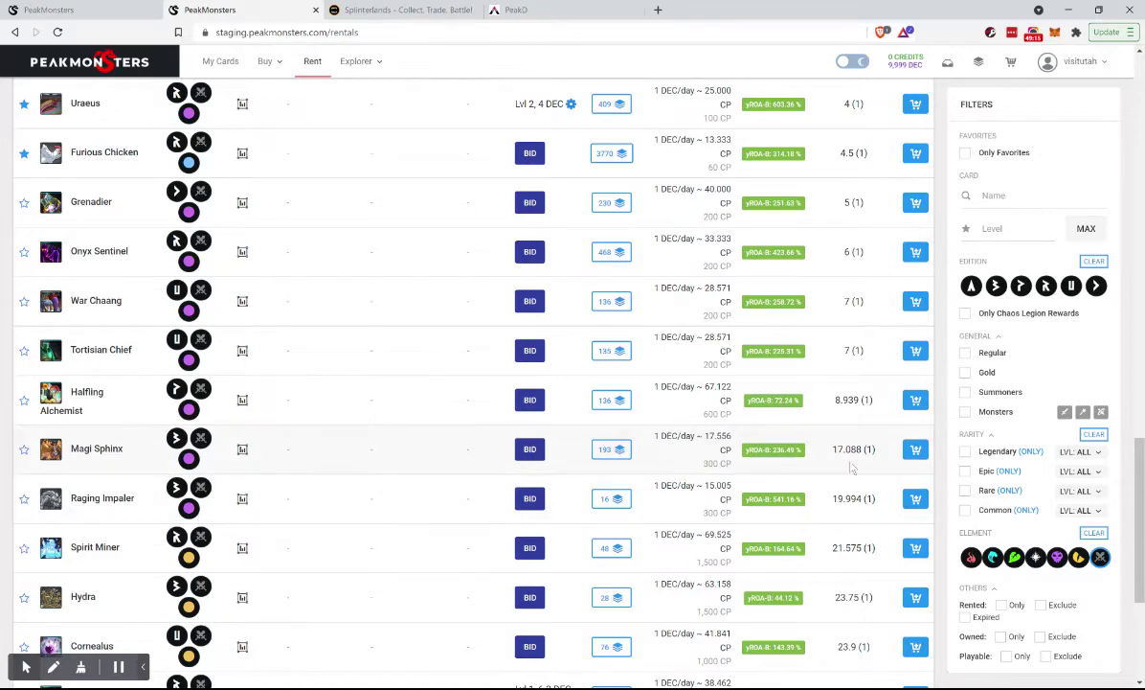
# Place an auto rental bid of 4 DEC/day on a level 1 regular-foil Magi Sphinx
pyautogui.click(531, 449)
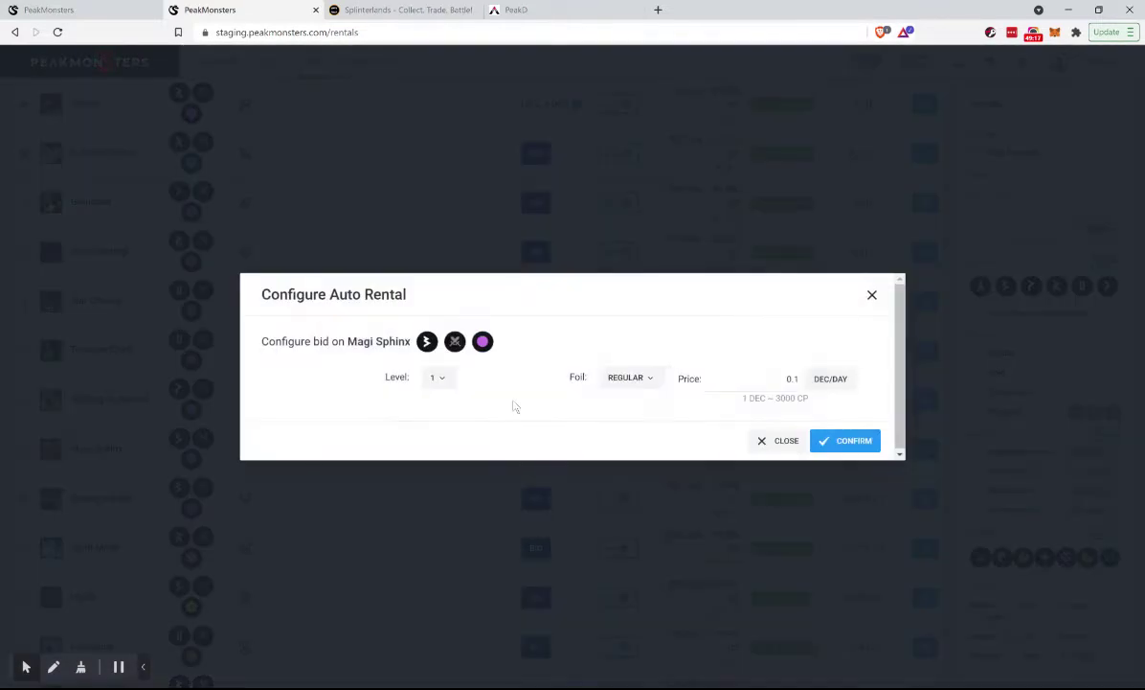
pyautogui.write('4')
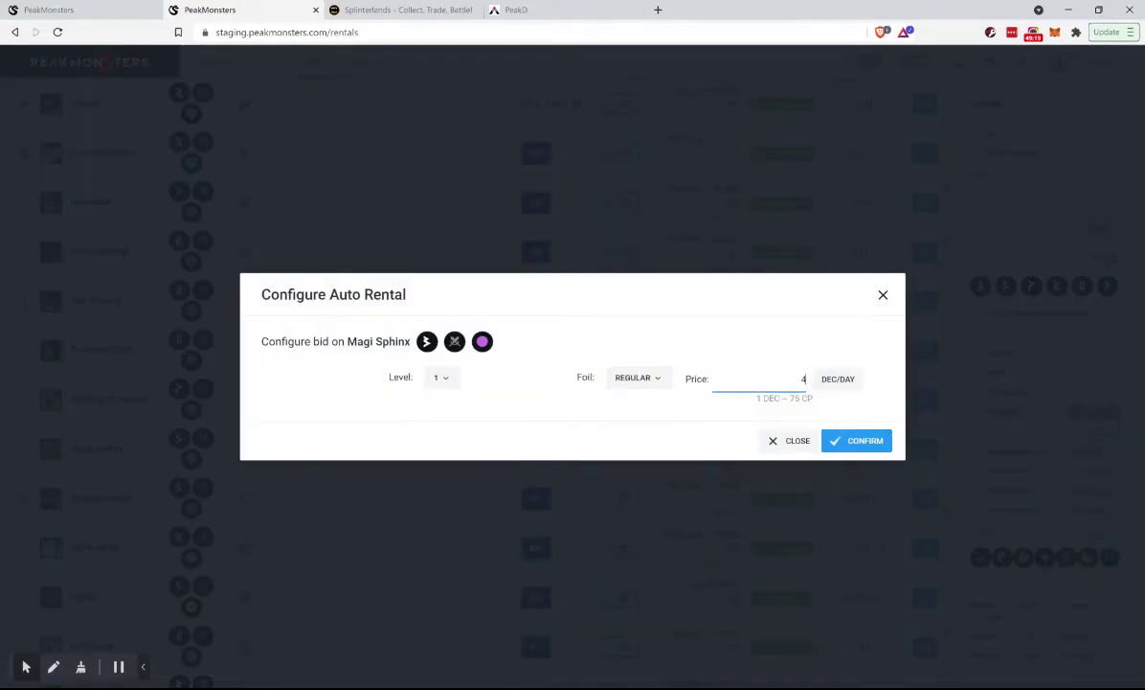
pyautogui.click(852, 443)
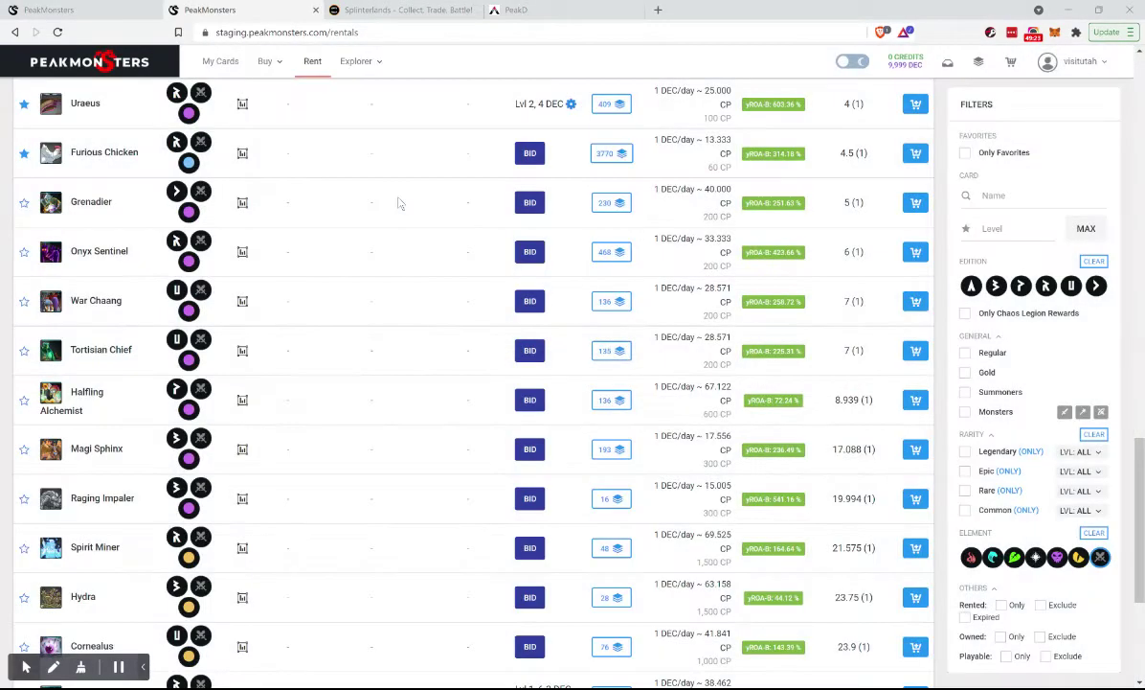
# Place an auto rental bid of 5 DEC/day on a level 1 regular-foil Hydra
pyautogui.scroll(-1, 310, 567)
pyautogui.scroll(-1, 309, 567)
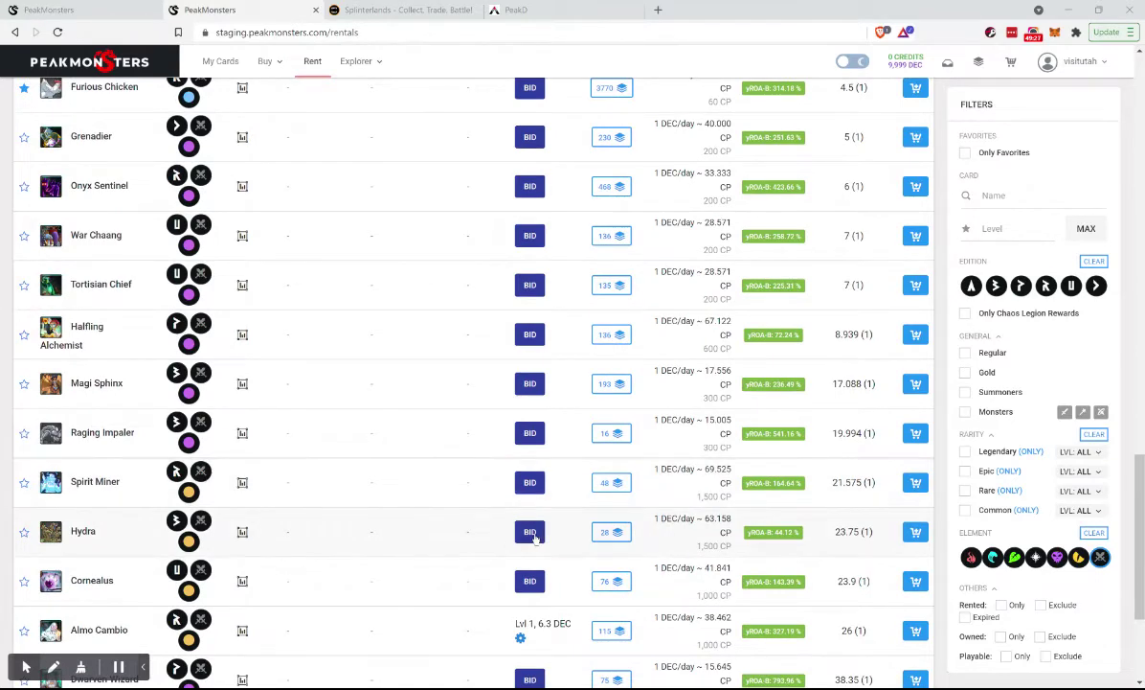
pyautogui.click(532, 534)
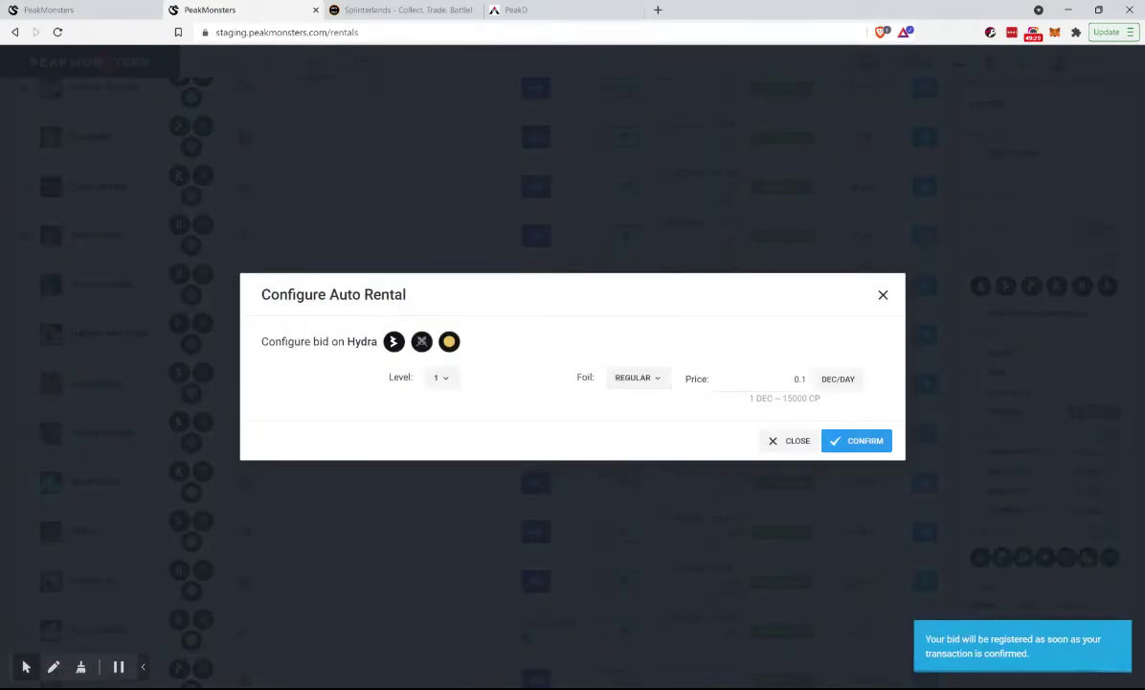
pyautogui.write('6')
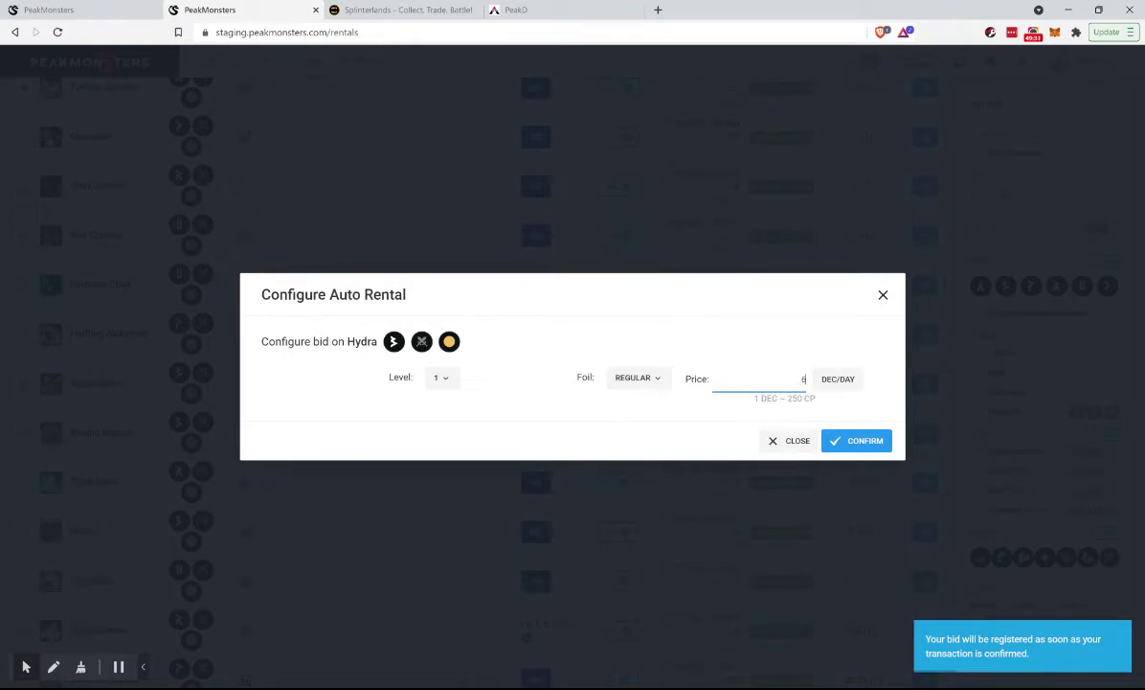
pyautogui.press('BackSpace')
pyautogui.write('5')
pyautogui.click(854, 449)
pyautogui.click(854, 447)
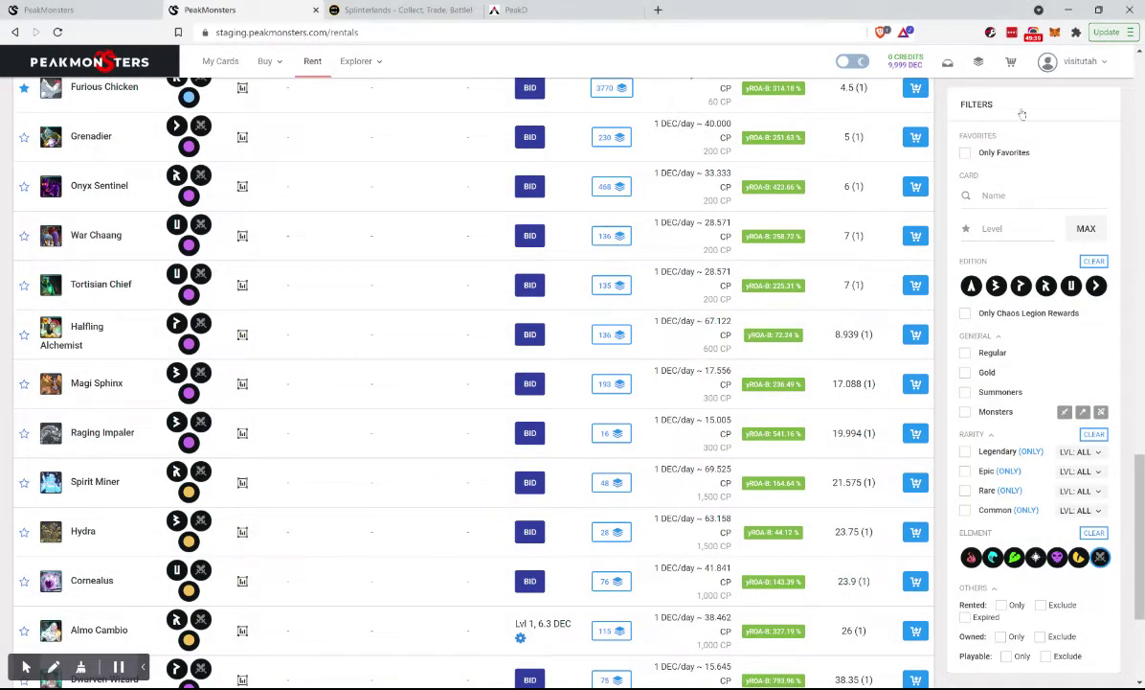
pyautogui.scroll(-3, 267, 529)
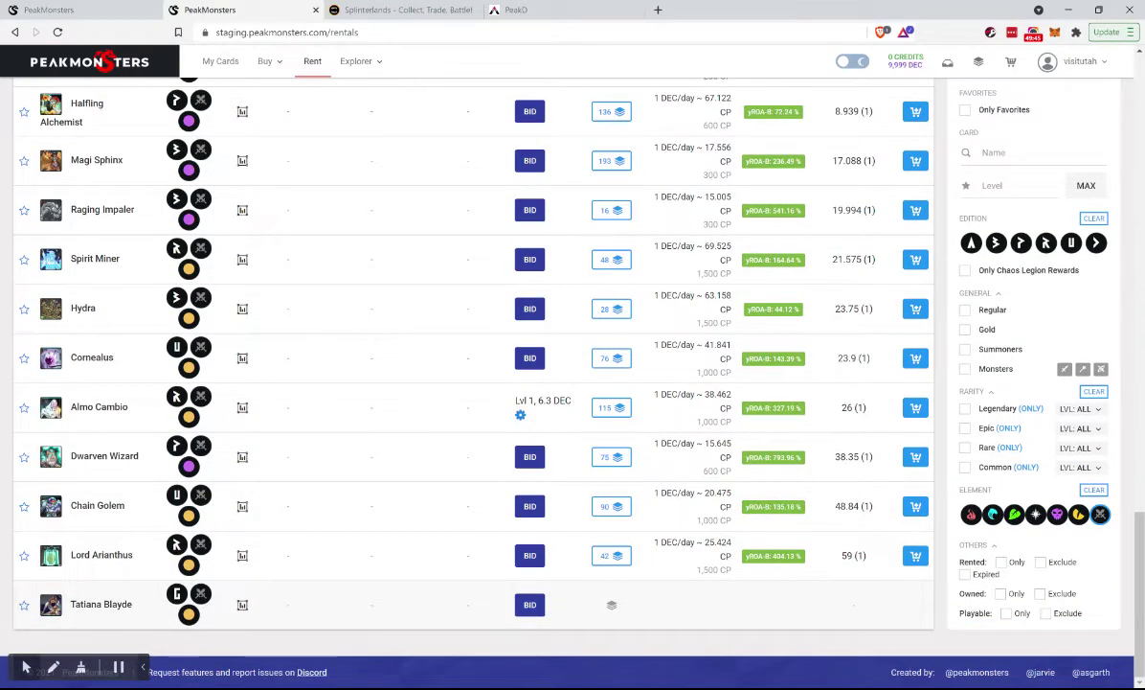
# Filter the rental market to Legendary cards only and remove the neutral element filter
pyautogui.scroll(15, 178, 596)
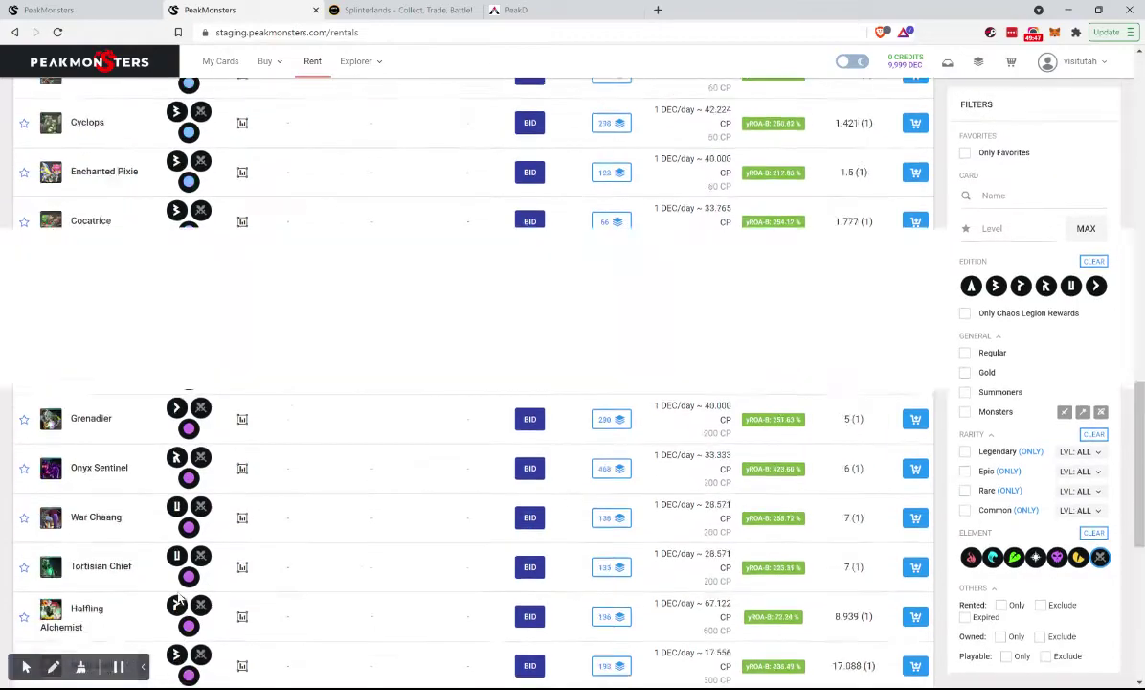
pyautogui.scroll(5, 178, 574)
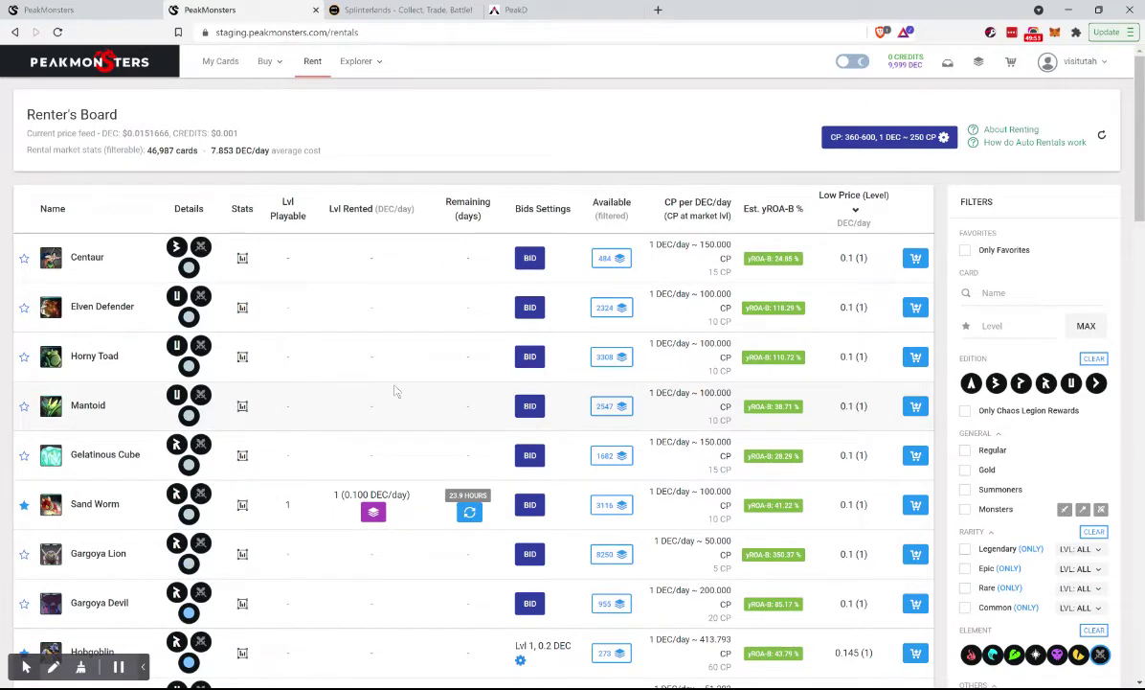
pyautogui.scroll(-1, 895, 498)
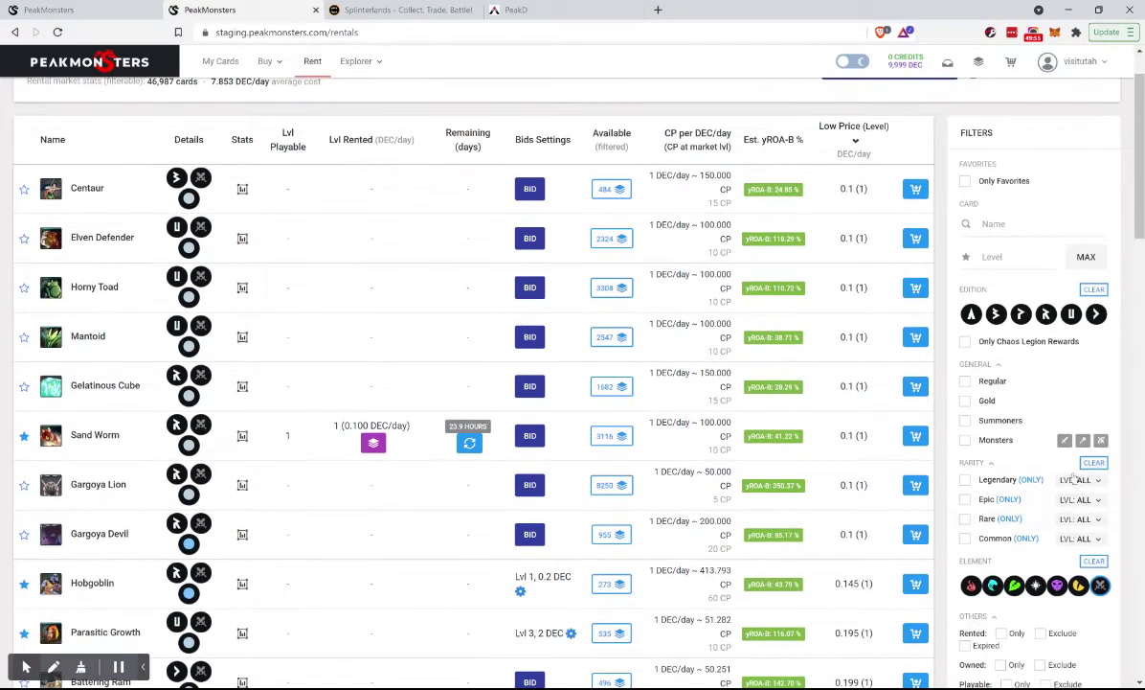
pyautogui.click(966, 480)
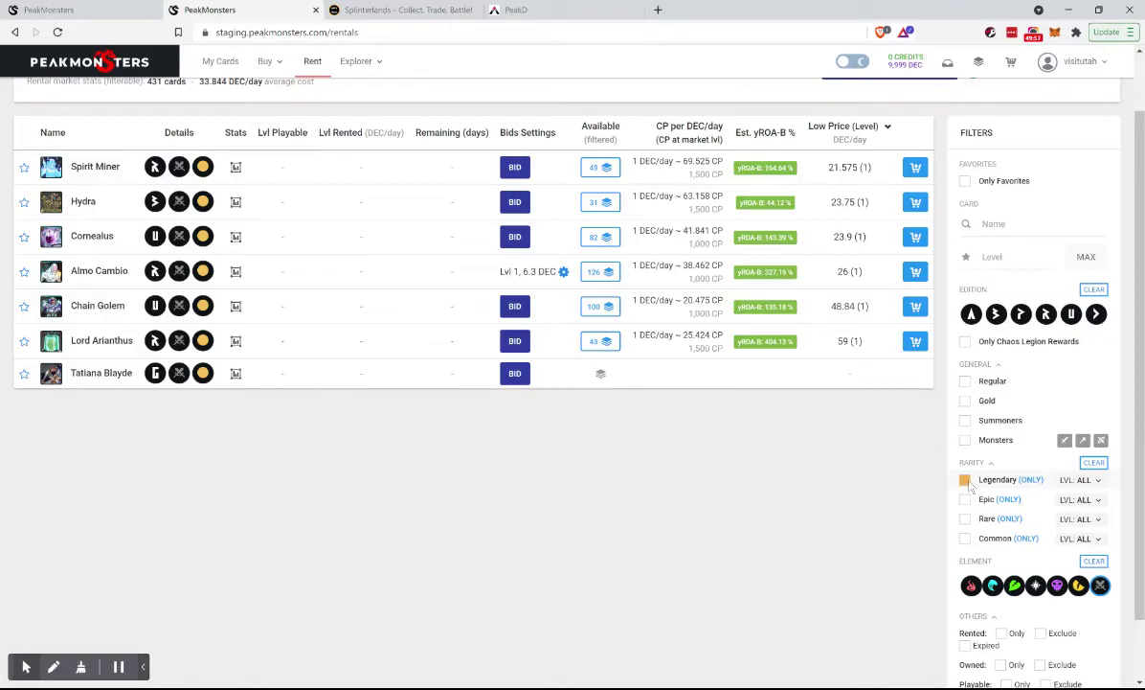
pyautogui.click(1100, 585)
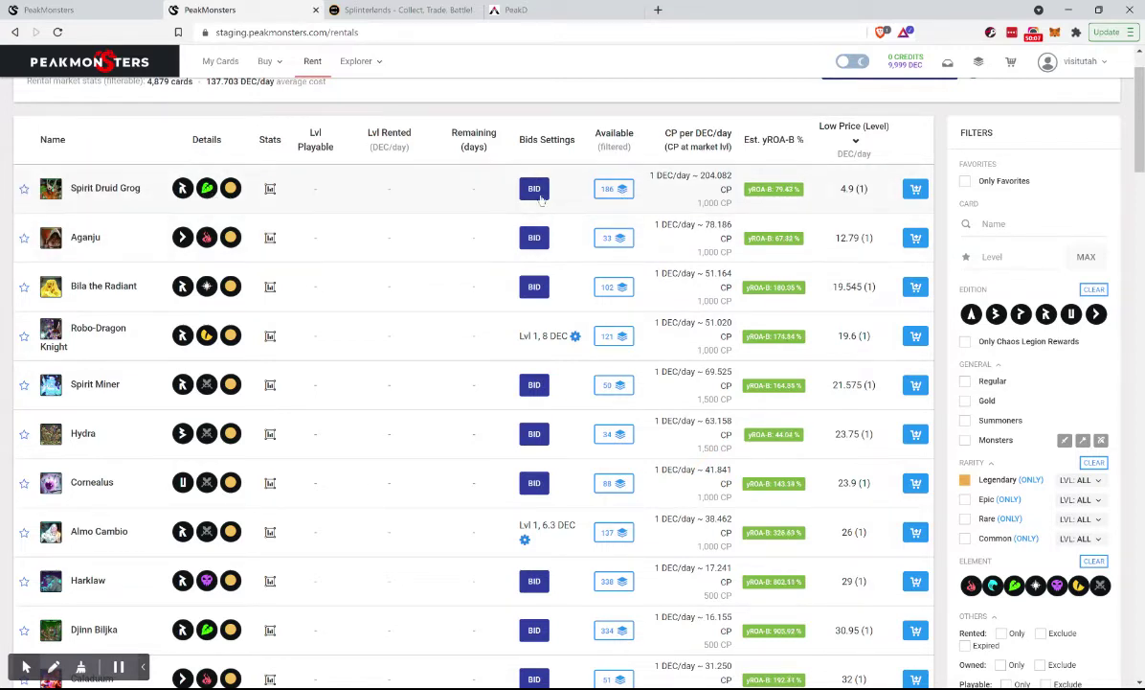
# Place an auto rental bid of 3.5 DEC/day on Spirit Druid Grog
pyautogui.click(533, 189)
pyautogui.hotkey('ctrl', 'a')
pyautogui.write('3.5')
pyautogui.press('Return')
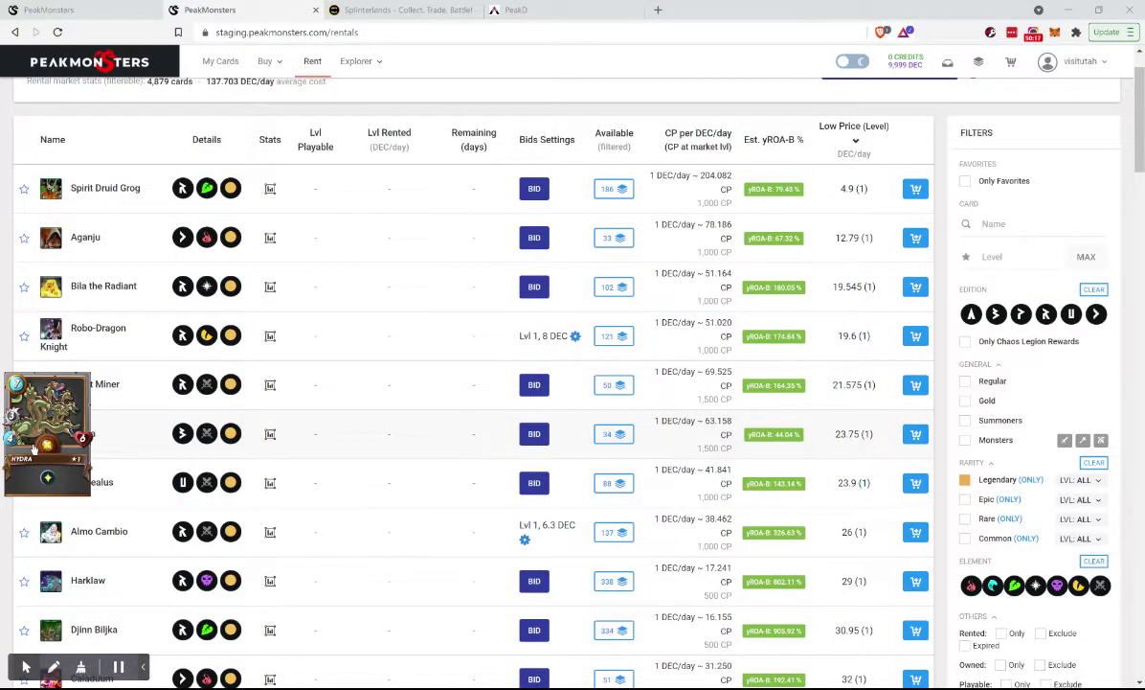
# Place an auto rental bid of 7 DEC/day on a regular level 1 Caladuum
pyautogui.scroll(-1, 36, 446)
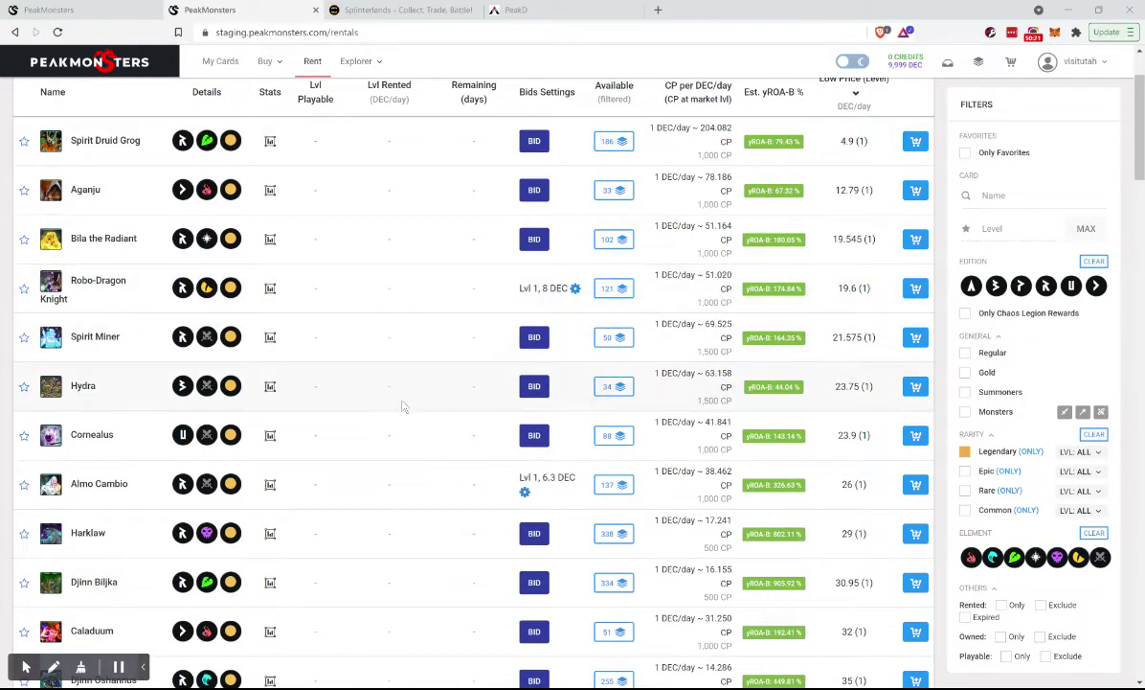
pyautogui.scroll(-2, 426, 492)
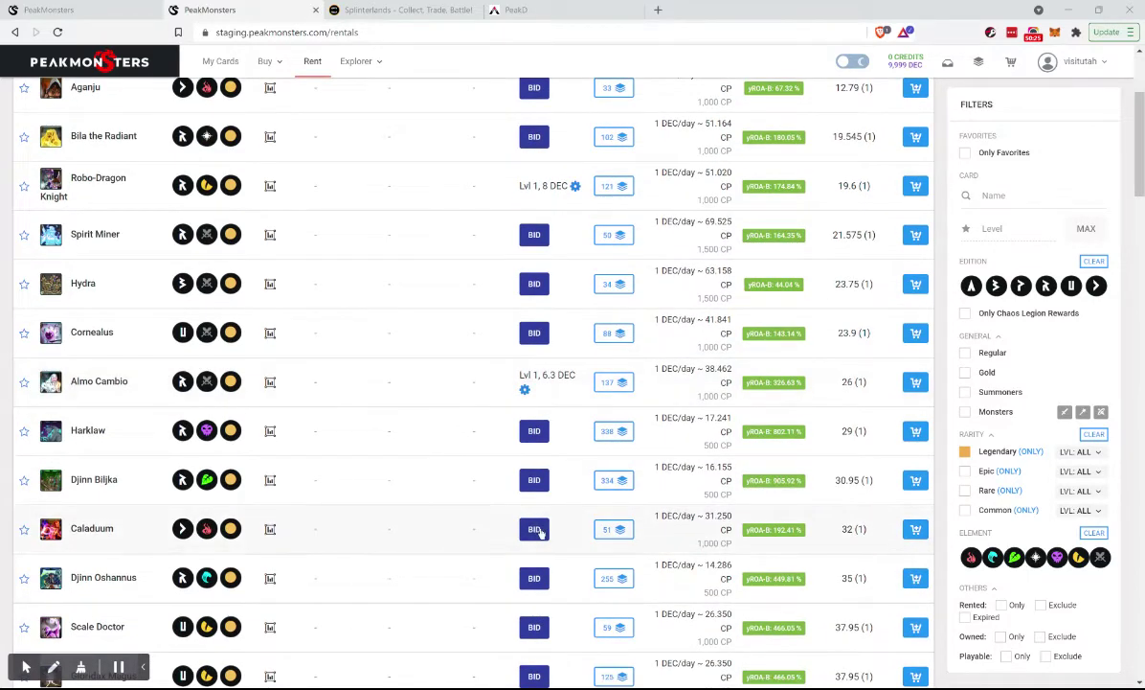
pyautogui.click(534, 530)
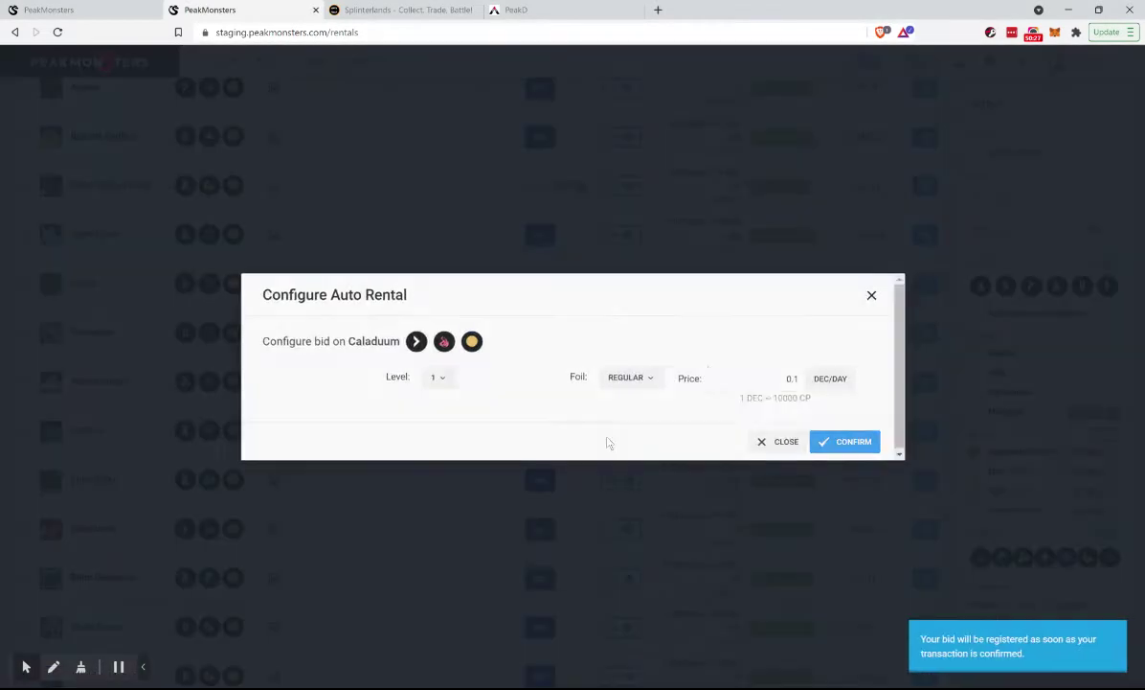
pyautogui.doubleClick(799, 379)
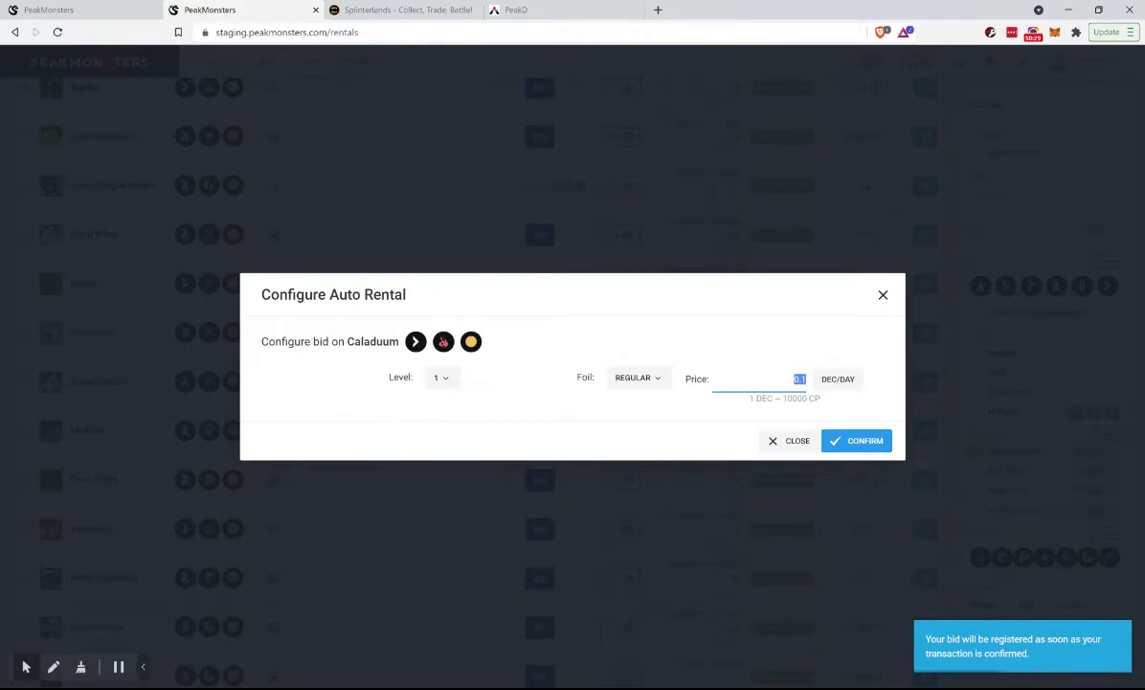
pyautogui.write('7')
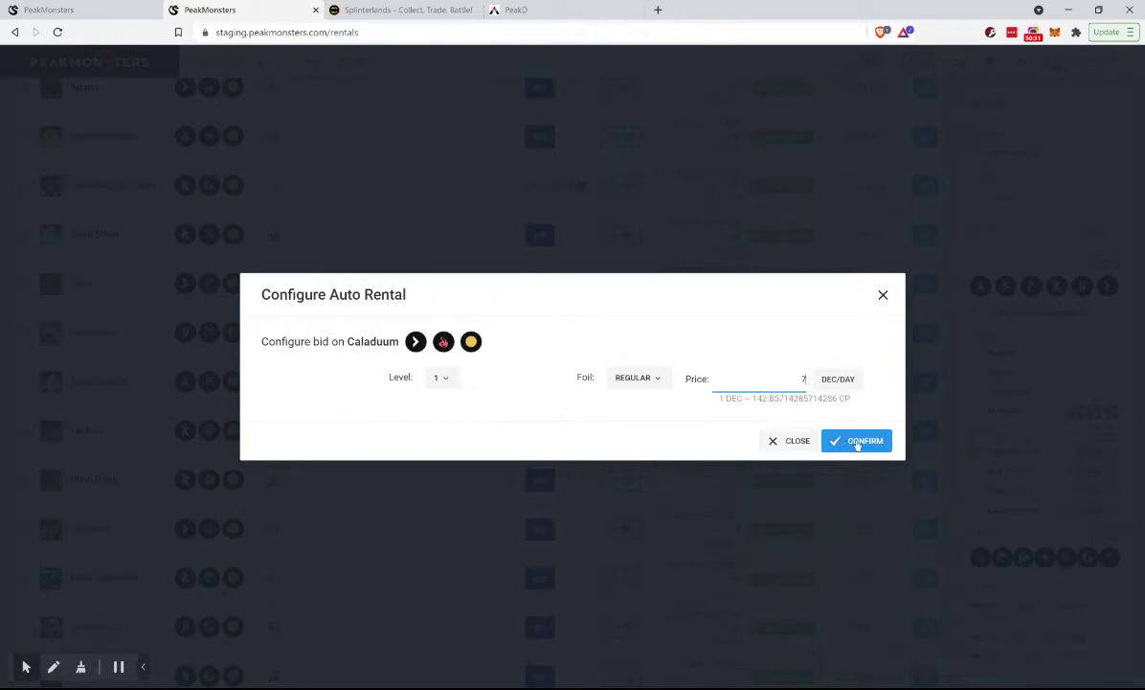
pyautogui.click(857, 440)
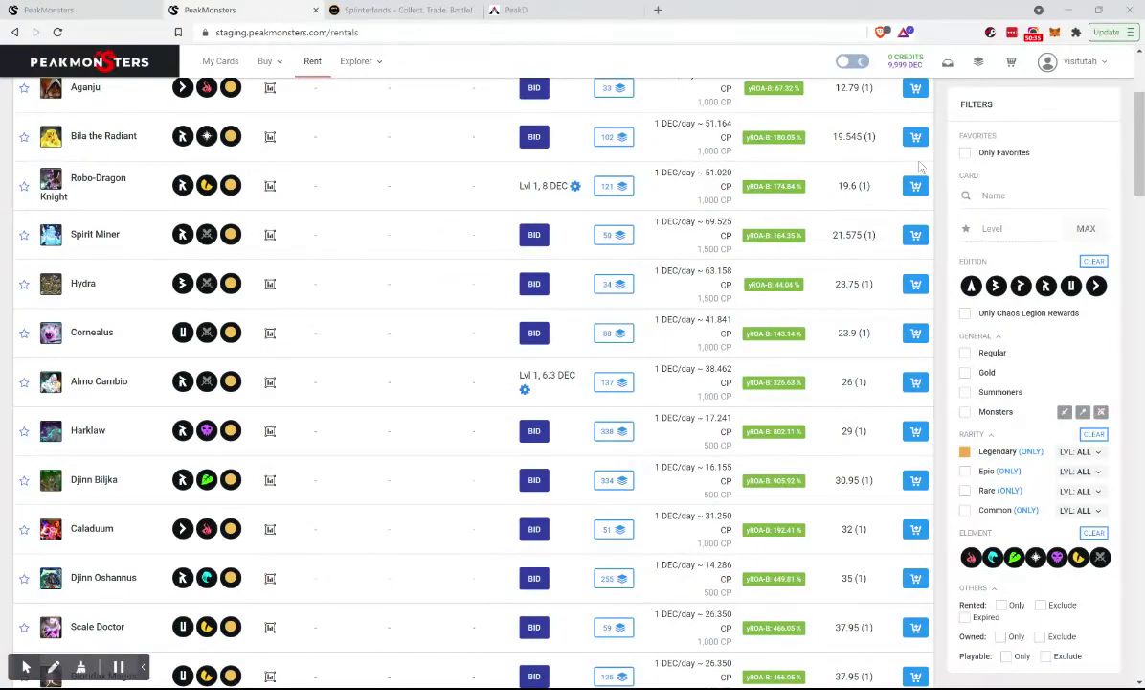
# Place an auto rental bid of 5 DEC/day on a regular level 1 Djinn Oshannus
pyautogui.scroll(-2, 263, 417)
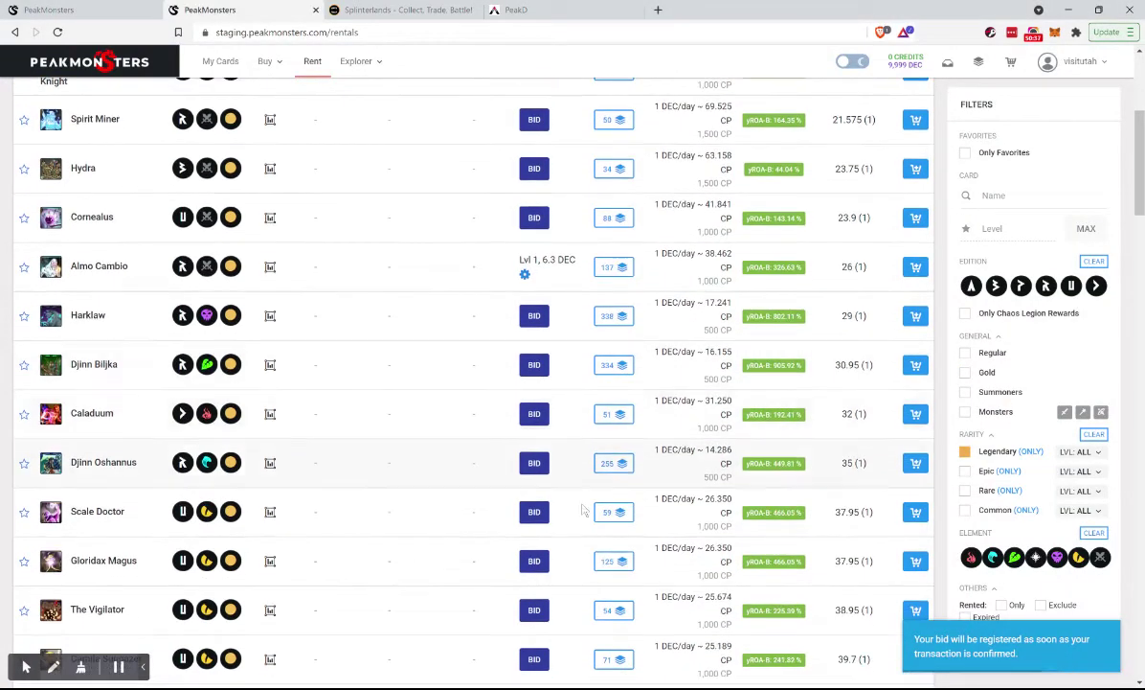
pyautogui.click(542, 470)
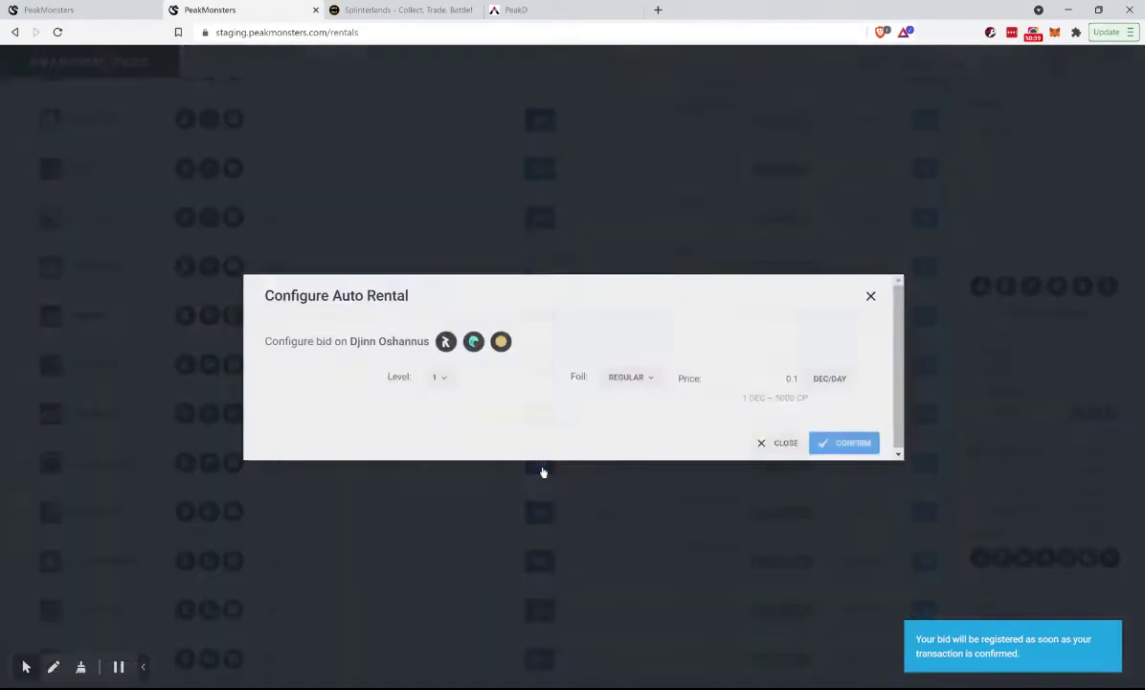
pyautogui.doubleClick(796, 378)
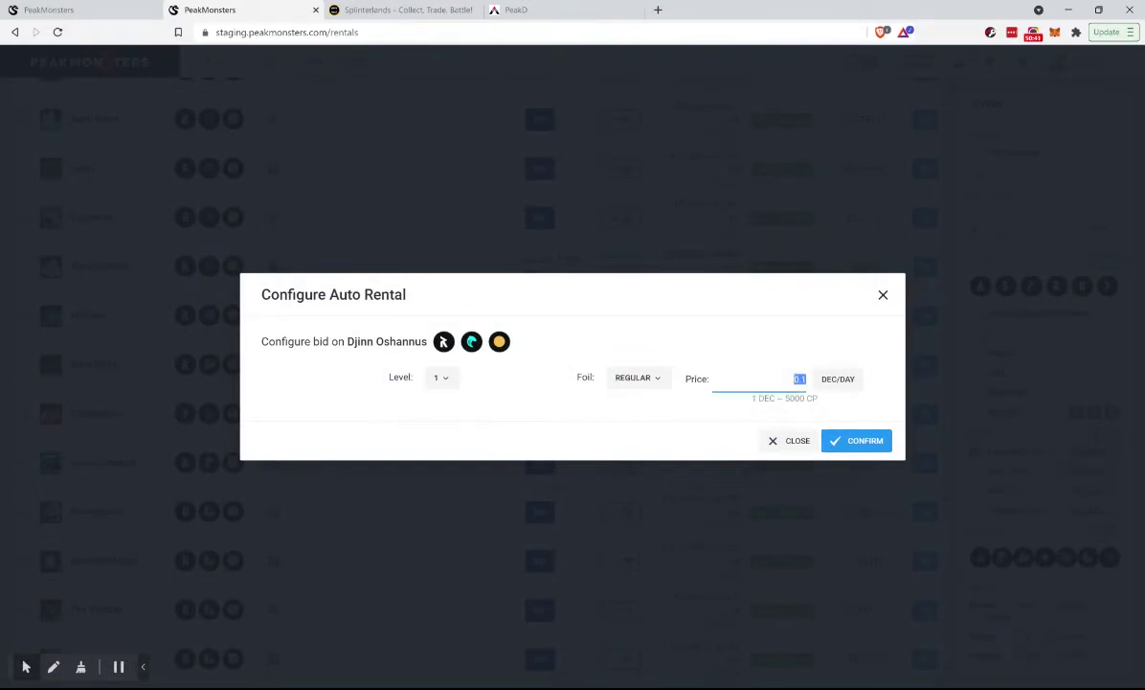
pyautogui.write('5')
pyautogui.click(847, 443)
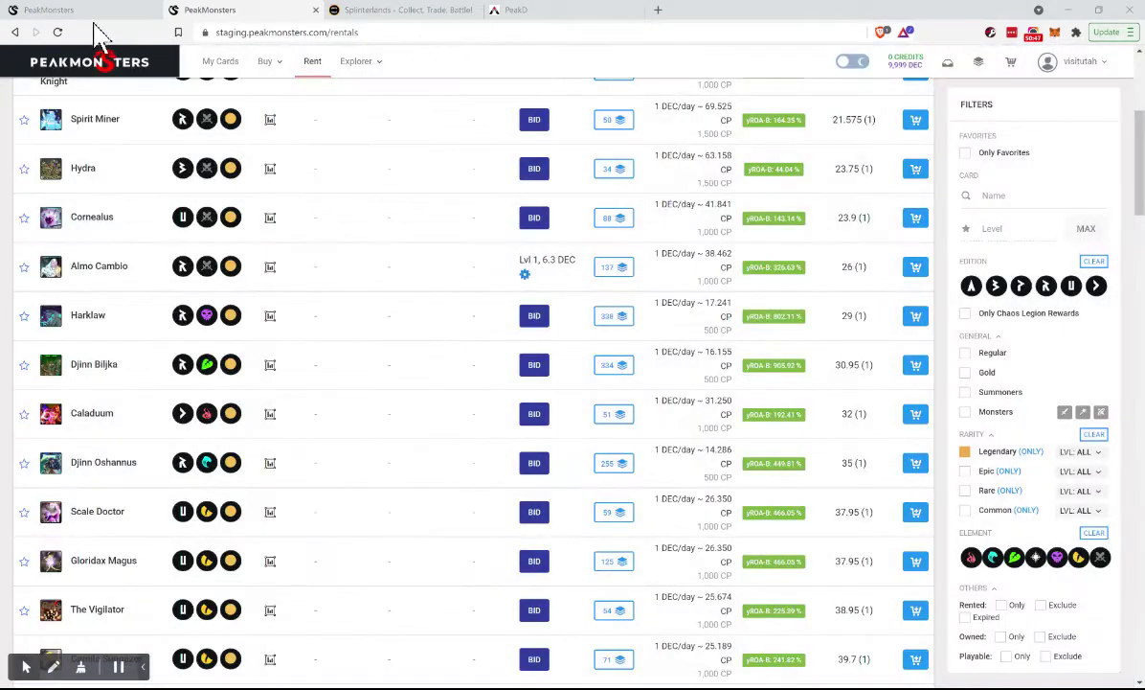
# Refresh the account's card list in the other PeakMonsters tab and view the Naga Assassin's level stats
pyautogui.click(95, 17)
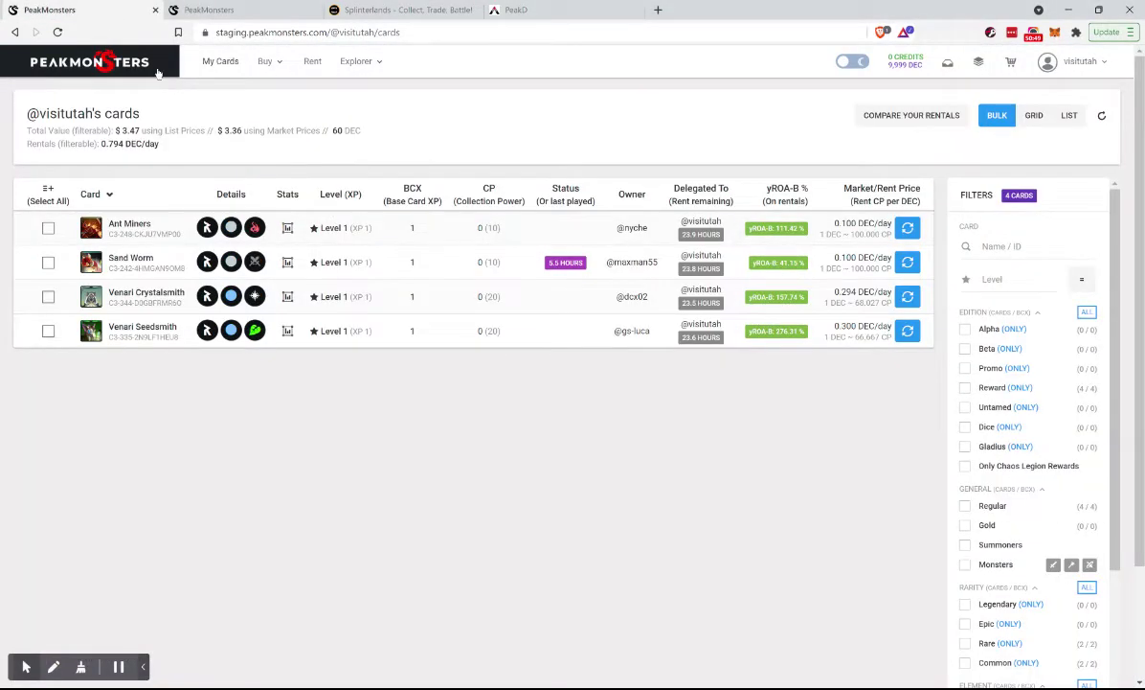
pyautogui.click(57, 33)
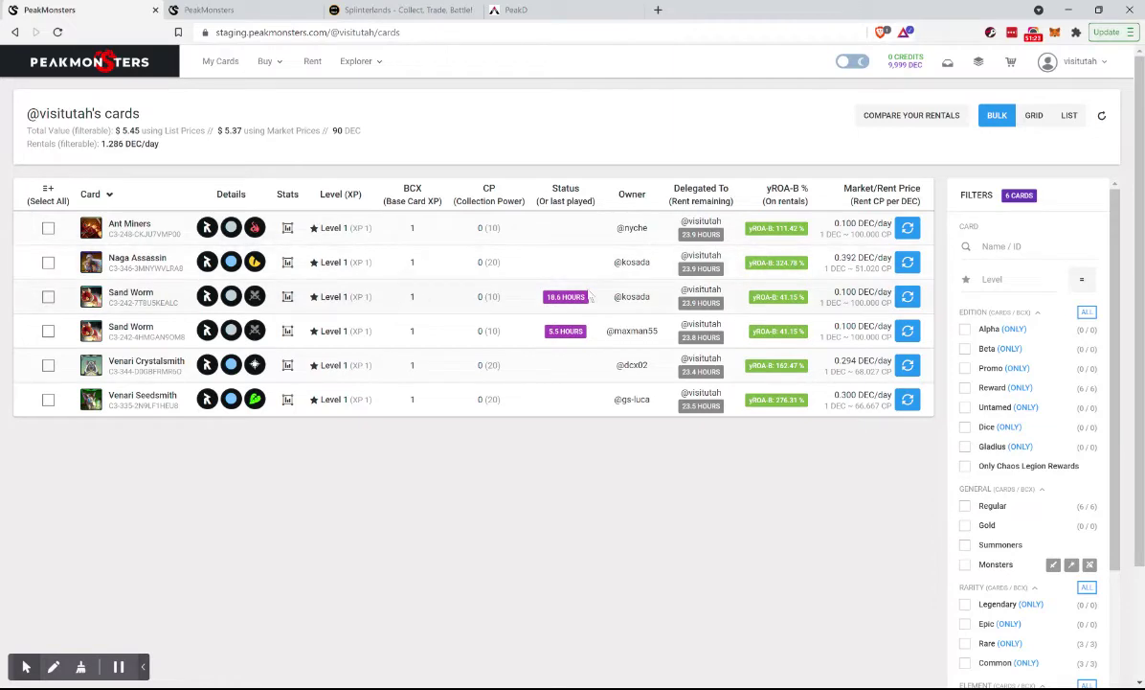
pyautogui.moveTo(820, 258)
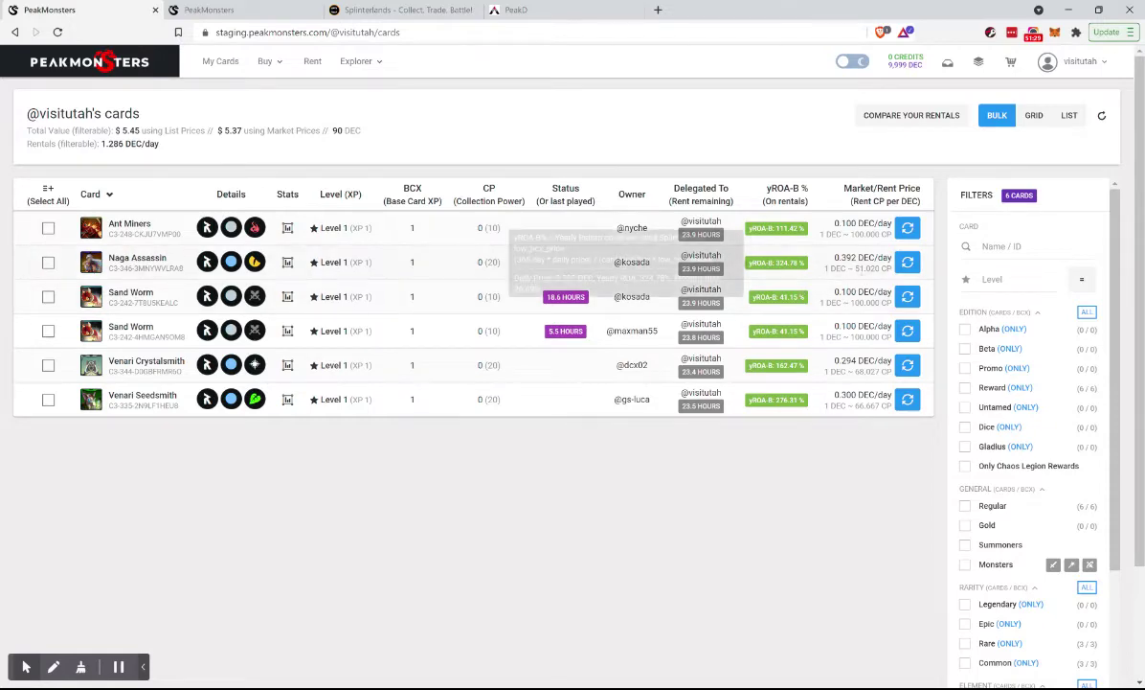
pyautogui.click(287, 262)
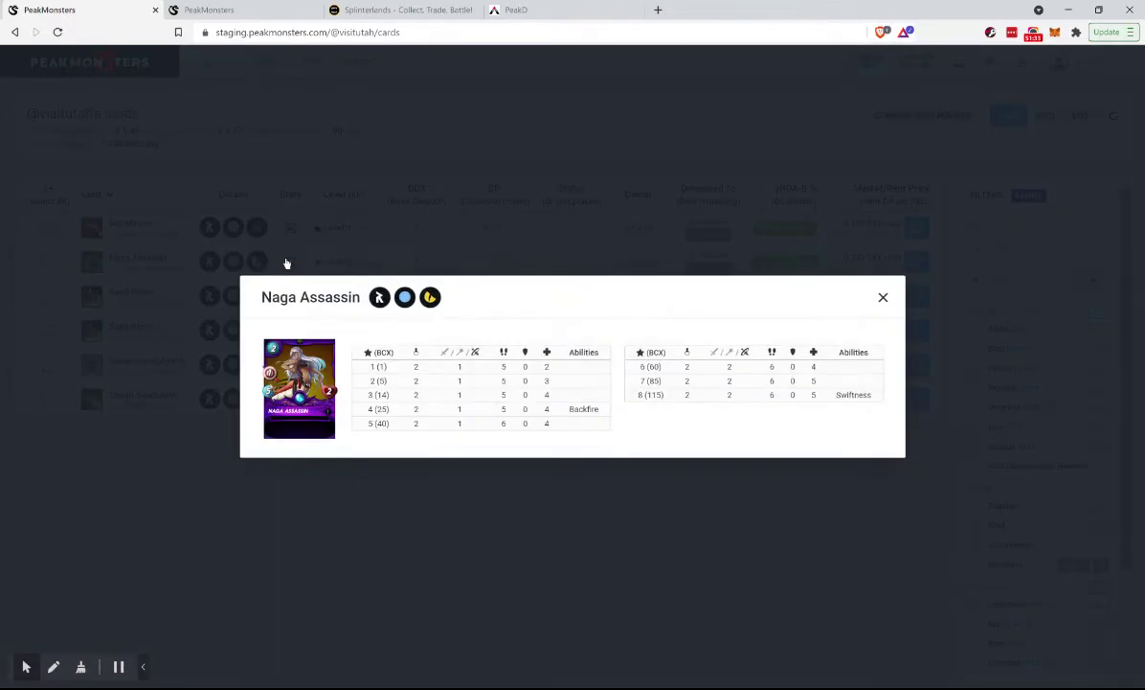
pyautogui.click(381, 219)
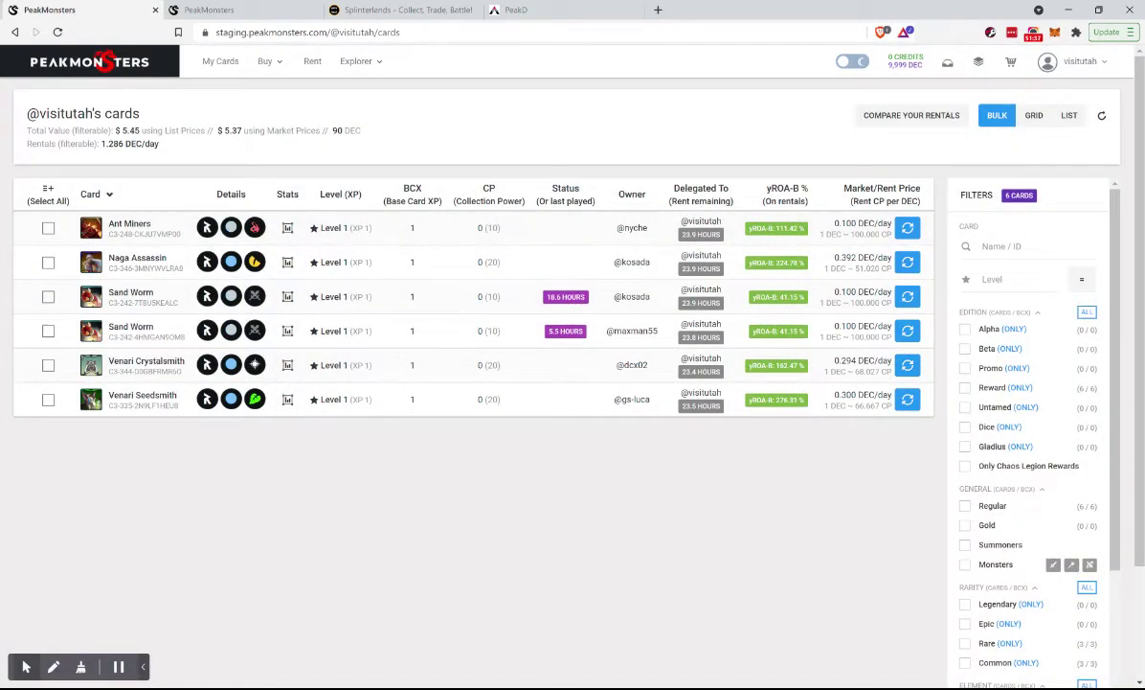
# Open the account profile and look through its list of rental bids and their fill status
pyautogui.click(1106, 65)
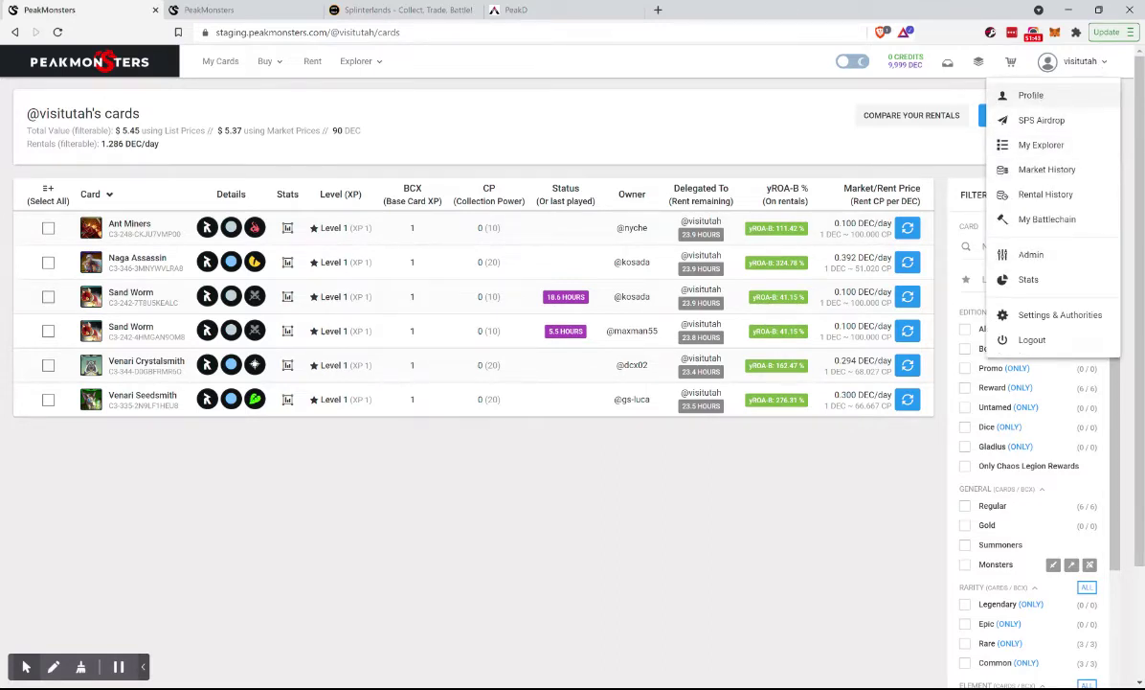
pyautogui.click(1031, 95)
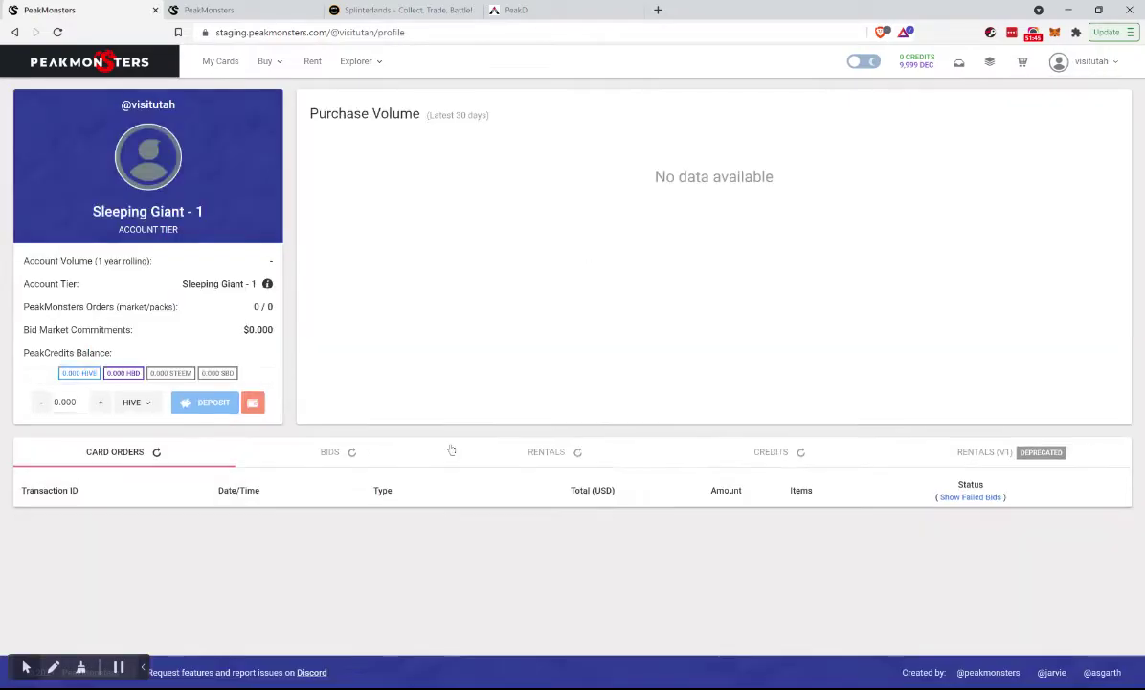
pyautogui.click(574, 453)
pyautogui.scroll(-6, 575, 457)
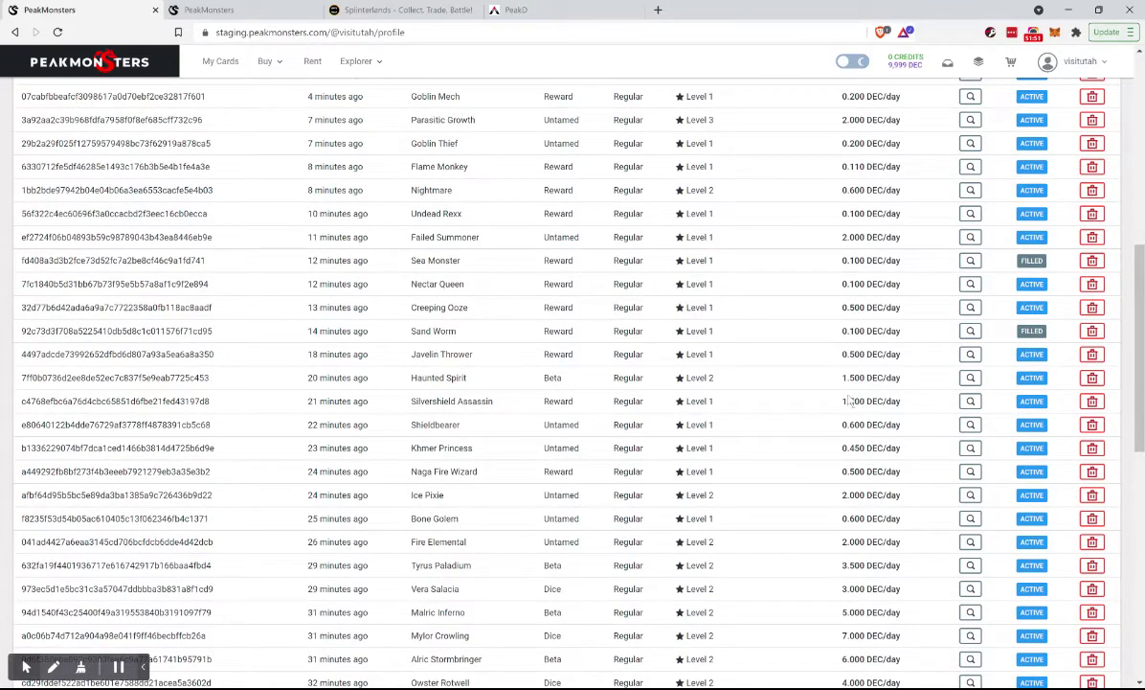
# Return to the rental market tab, open the account's own cards there and reload the list
pyautogui.click(239, 11)
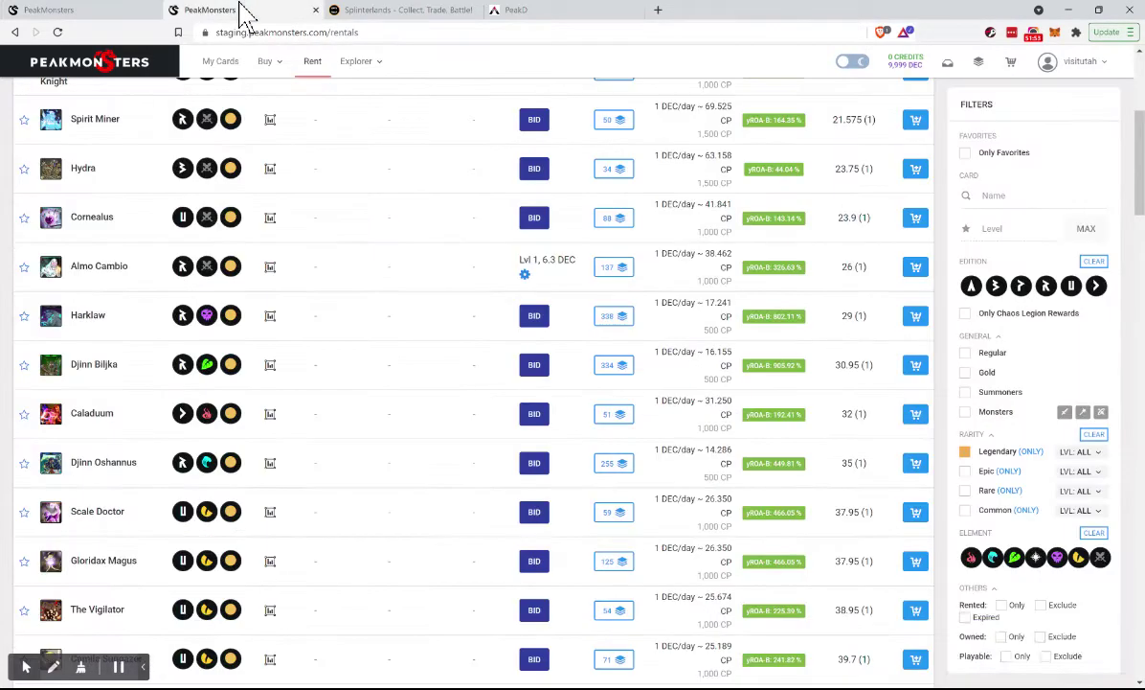
pyautogui.click(221, 61)
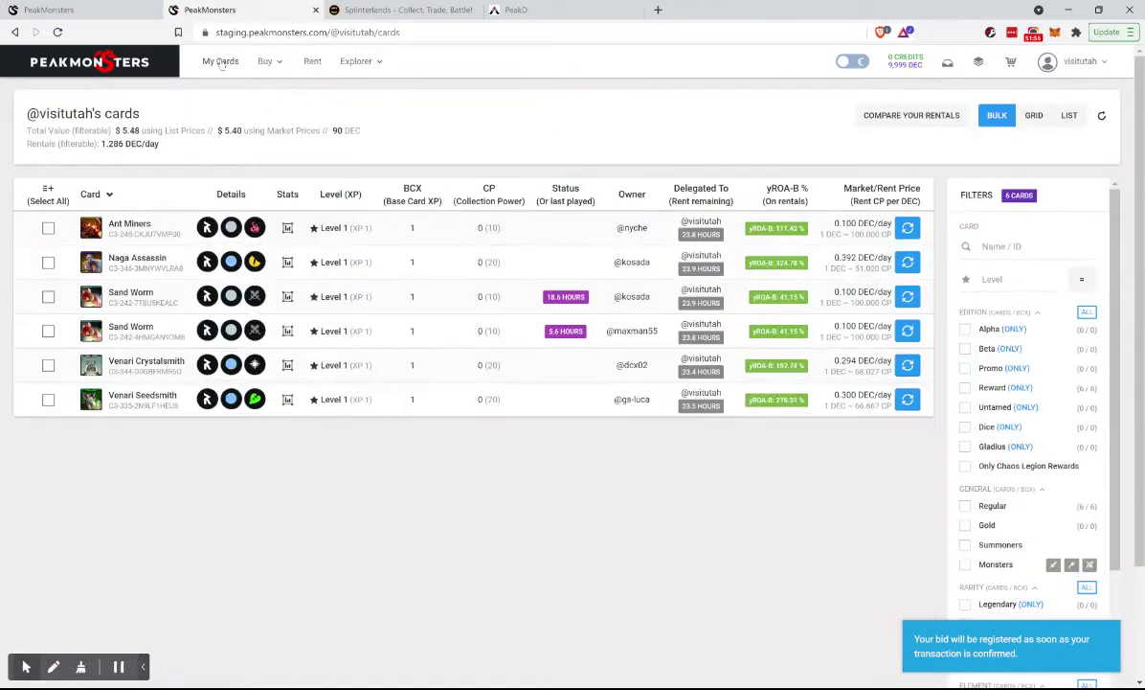
pyautogui.click(58, 32)
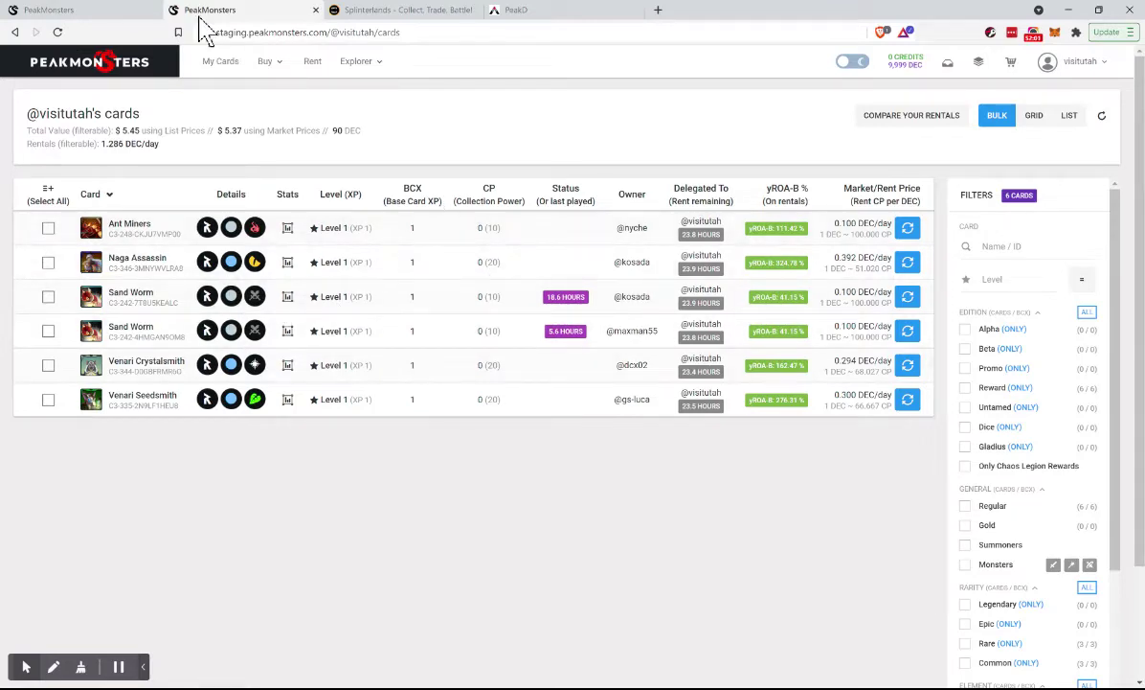
# Go back to the profile's rental bids and inspect the rent details of the filled Sea Monster bid
pyautogui.click(115, 14)
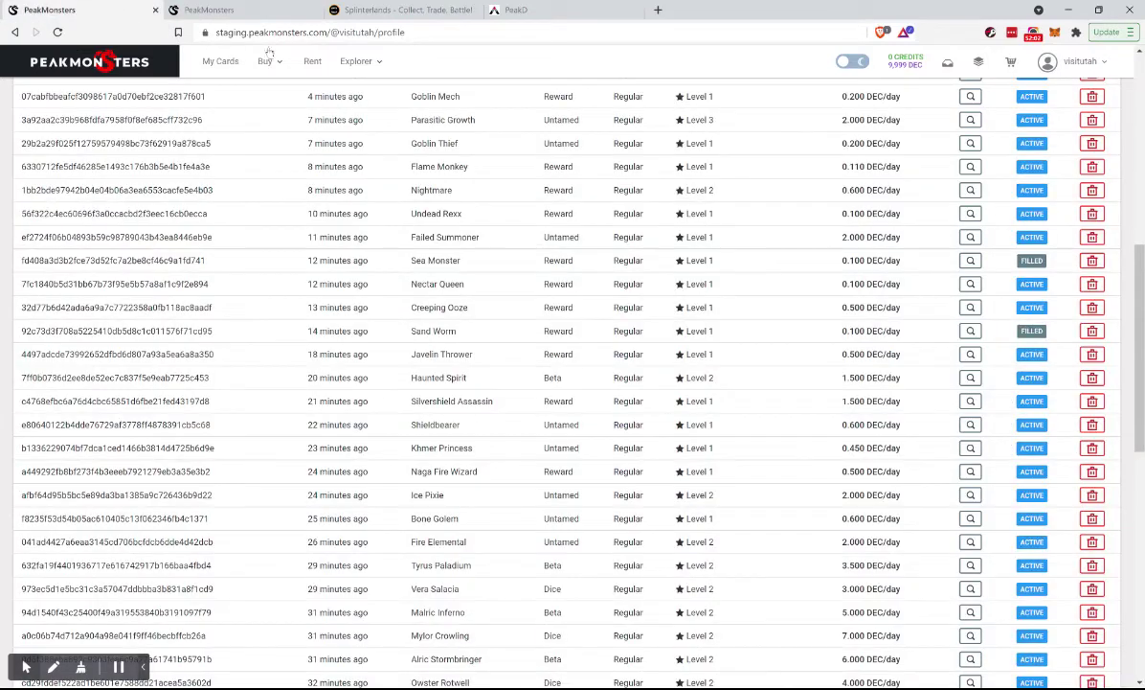
pyautogui.click(971, 262)
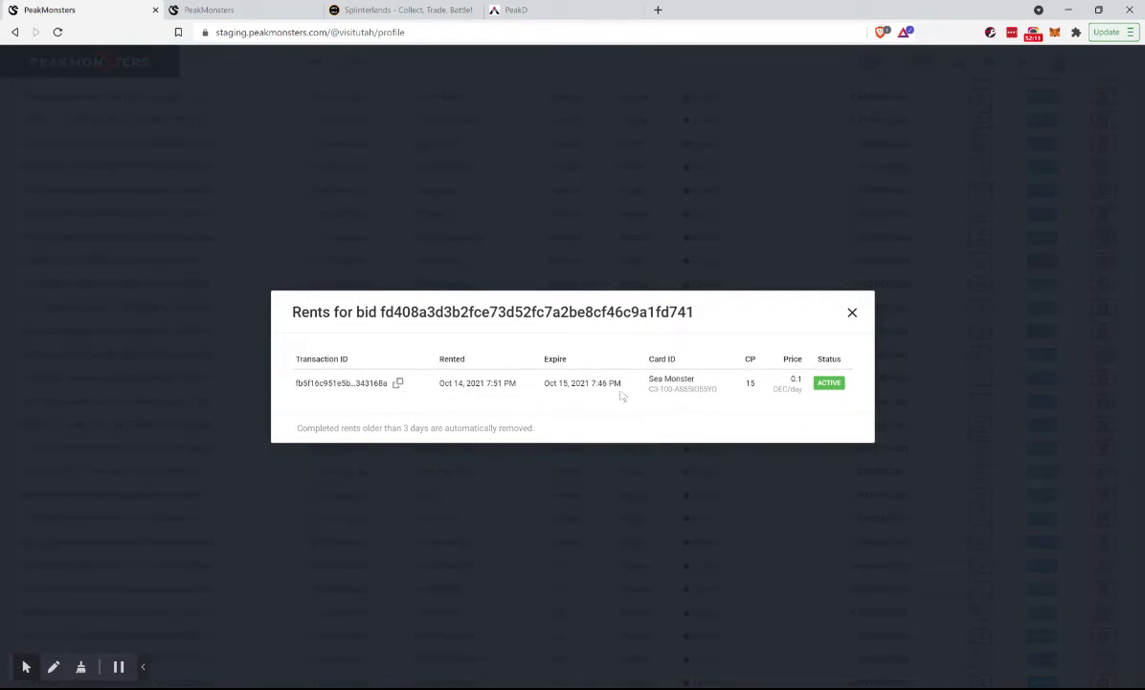
pyautogui.click(852, 314)
pyautogui.click(851, 313)
# Review the remaining rental bids down to the oldest entry, checking which are active or filled
pyautogui.scroll(4, 573, 373)
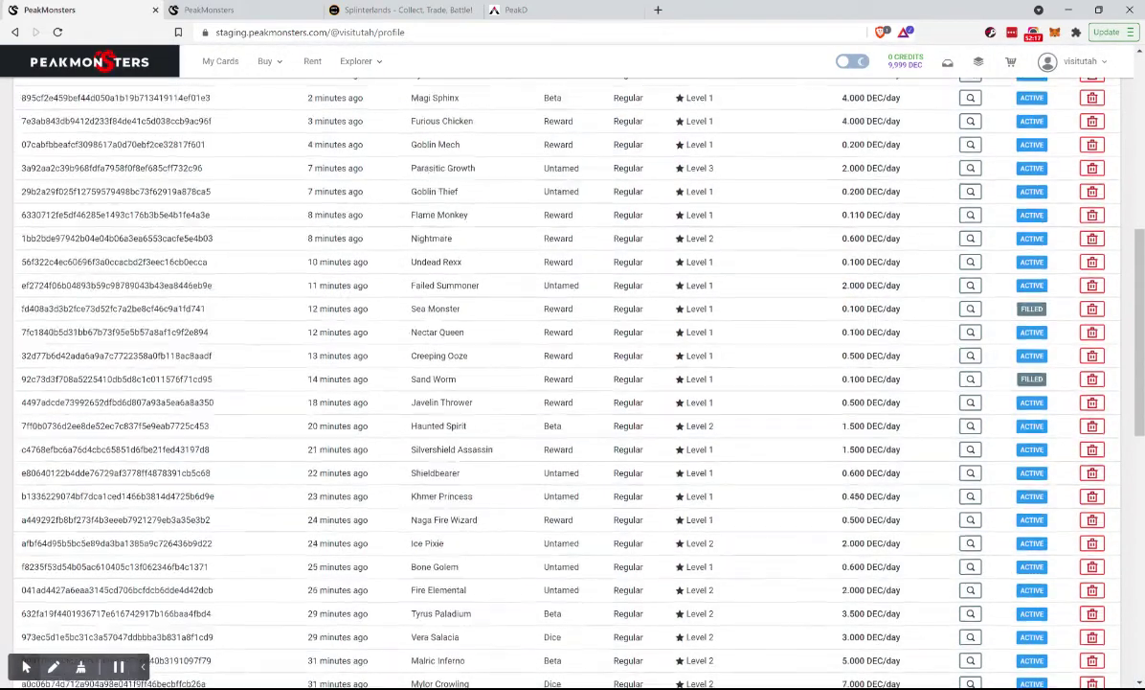
pyautogui.scroll(-4, 573, 373)
pyautogui.scroll(-5, 833, 441)
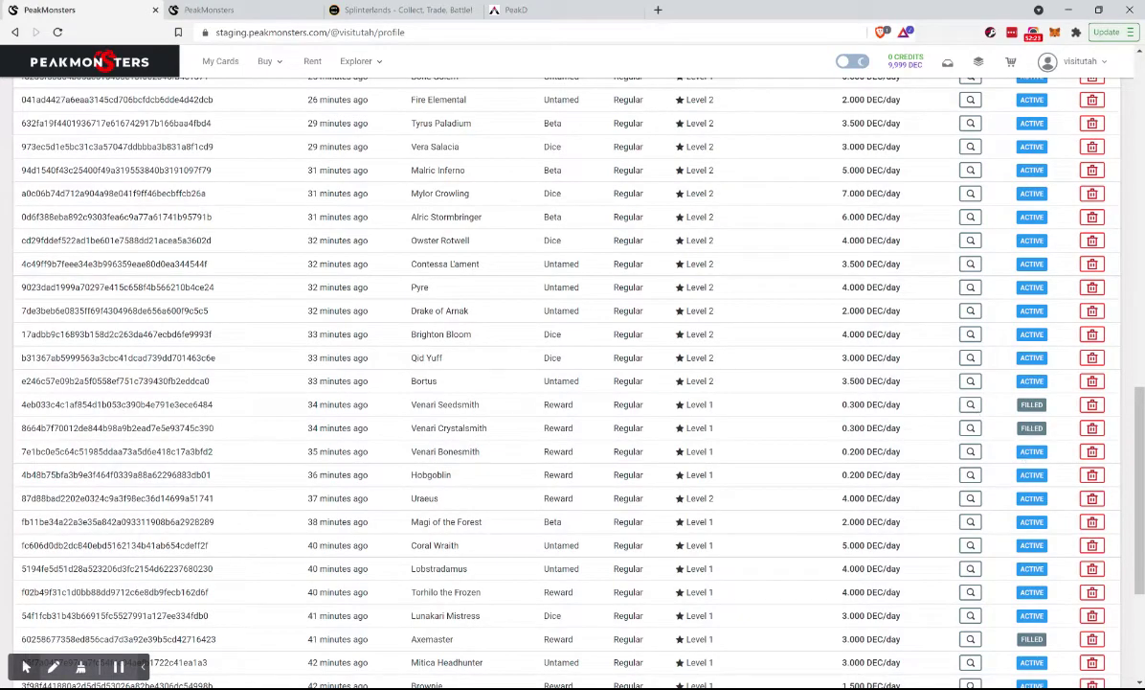
pyautogui.scroll(-3, 1006, 463)
pyautogui.scroll(-1, 944, 380)
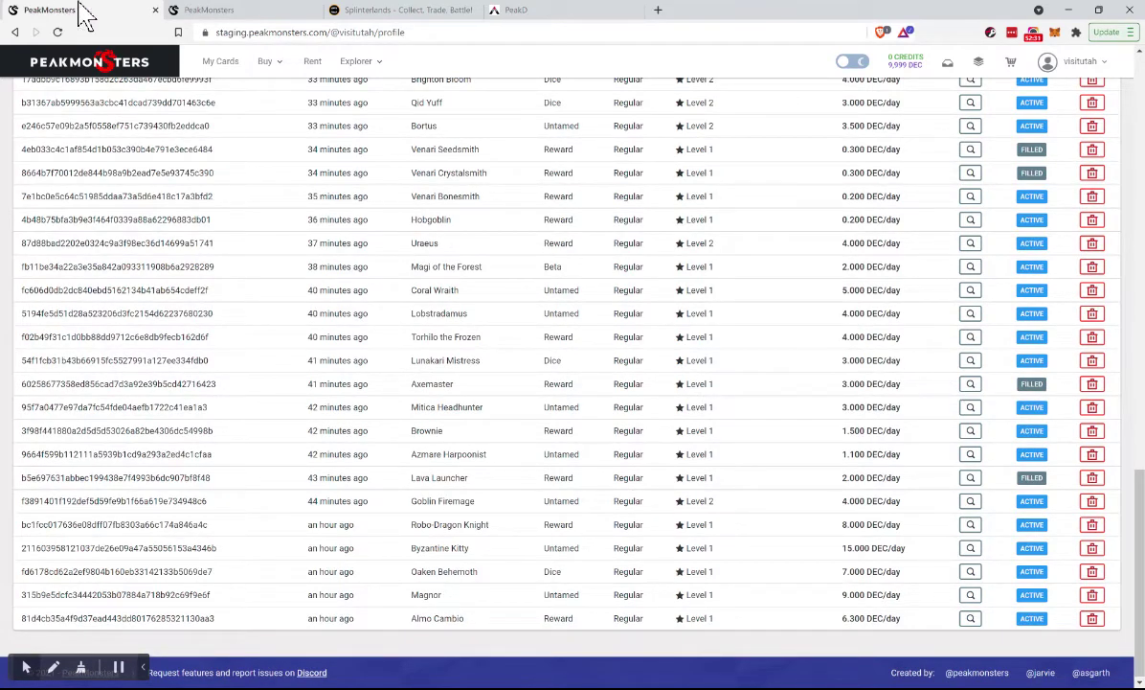
# Reload the account's card list and check the DEC balance, then switch to the Splinterlands card collection
pyautogui.click(260, 12)
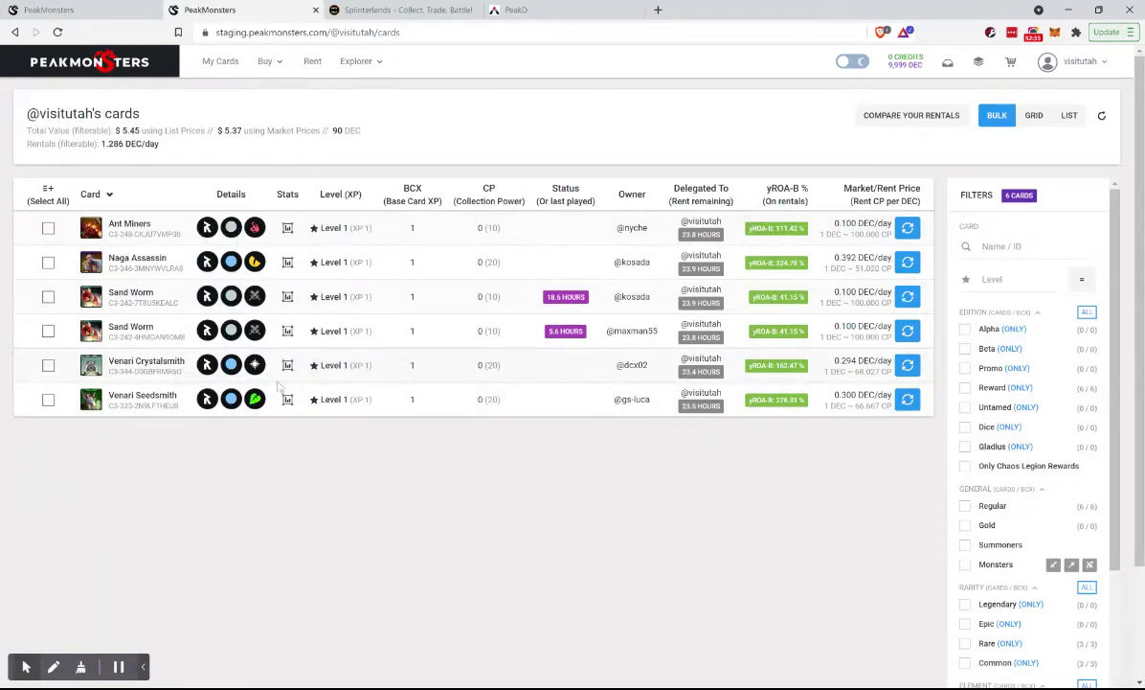
pyautogui.click(58, 32)
pyautogui.moveTo(903, 69)
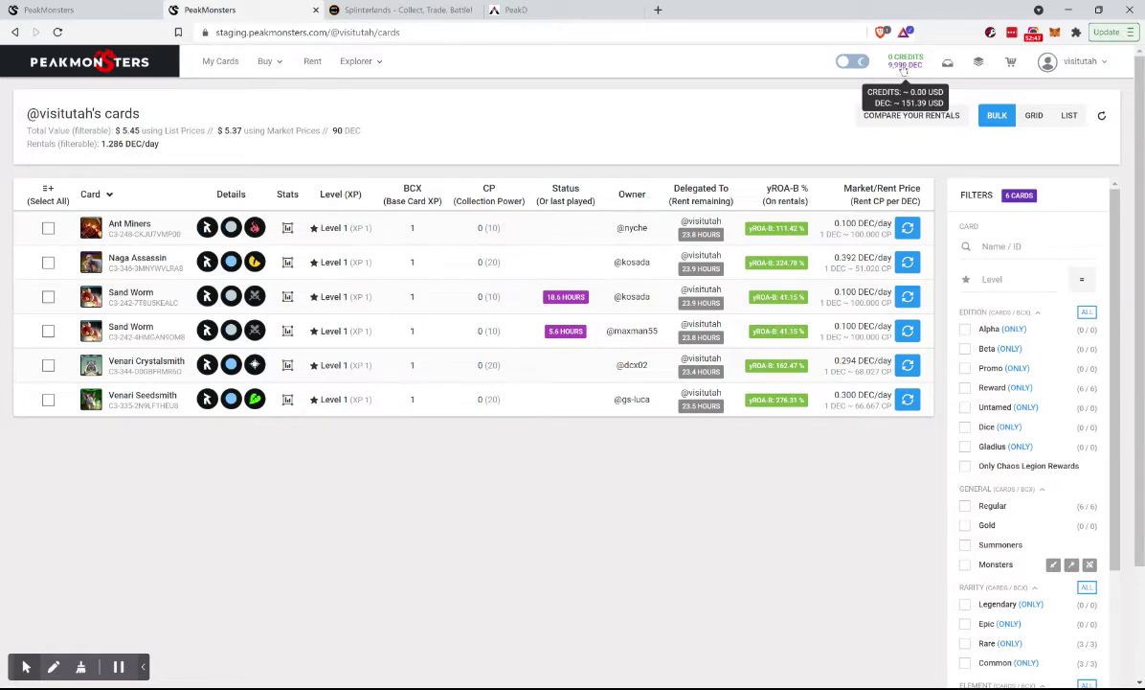
pyautogui.click(383, 12)
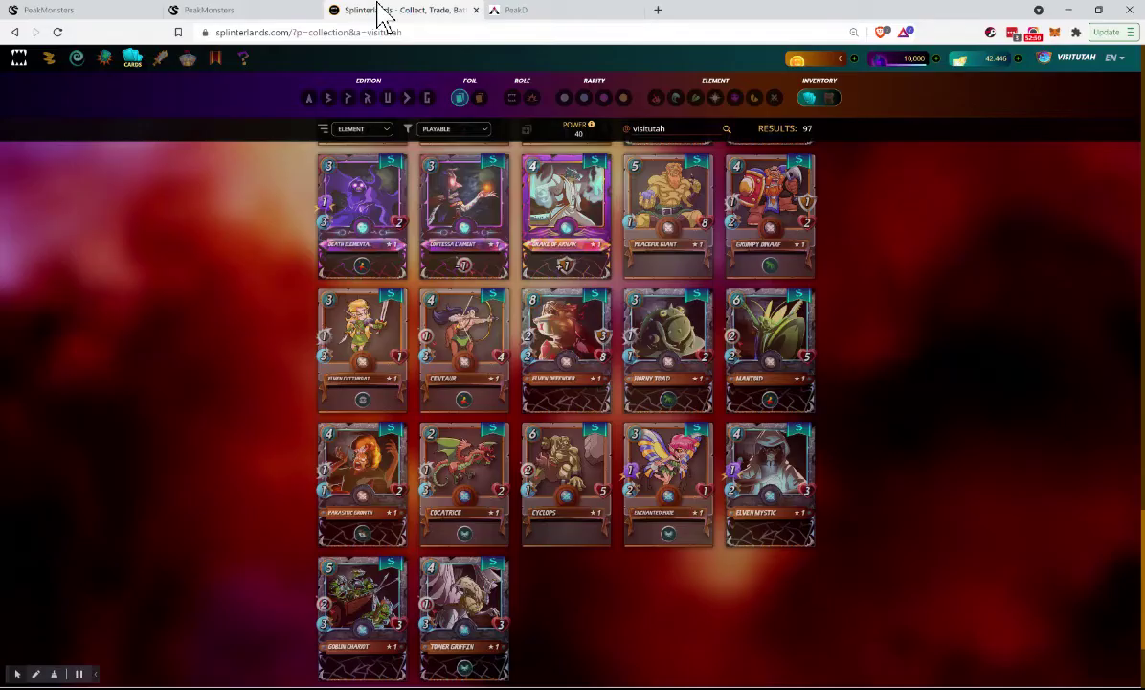
# Check the DEC balance breakdown in Splinterlands, then reload the account's card list on PeakMonsters and return to the game collection
pyautogui.click(909, 63)
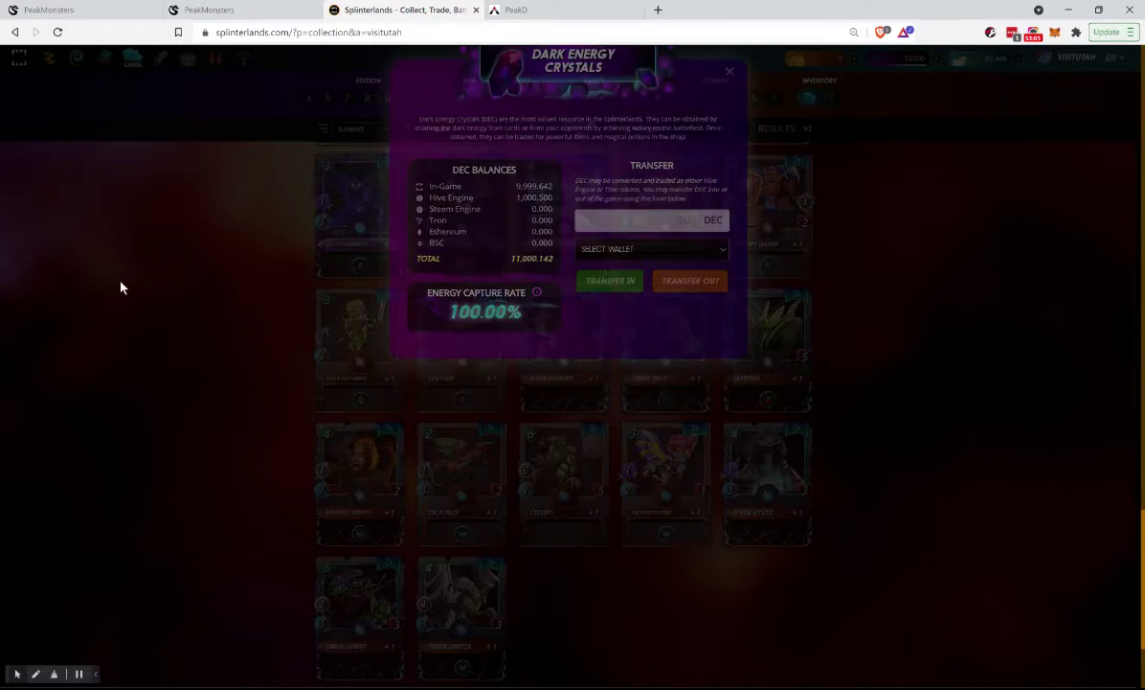
pyautogui.click(120, 287)
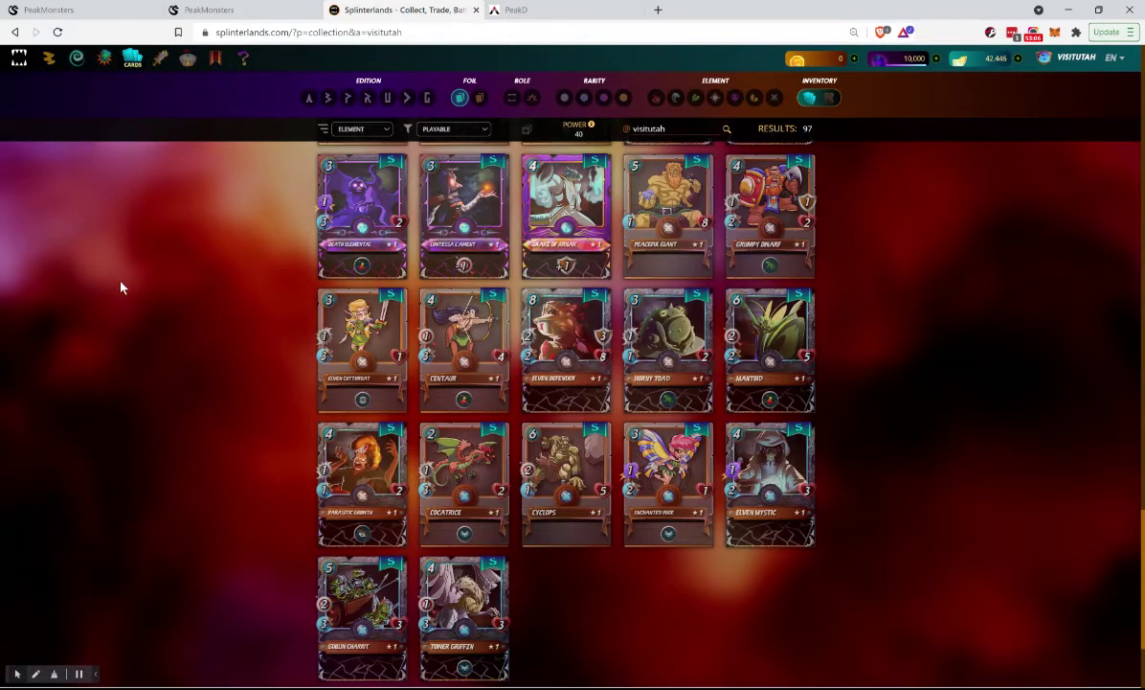
pyautogui.click(264, 12)
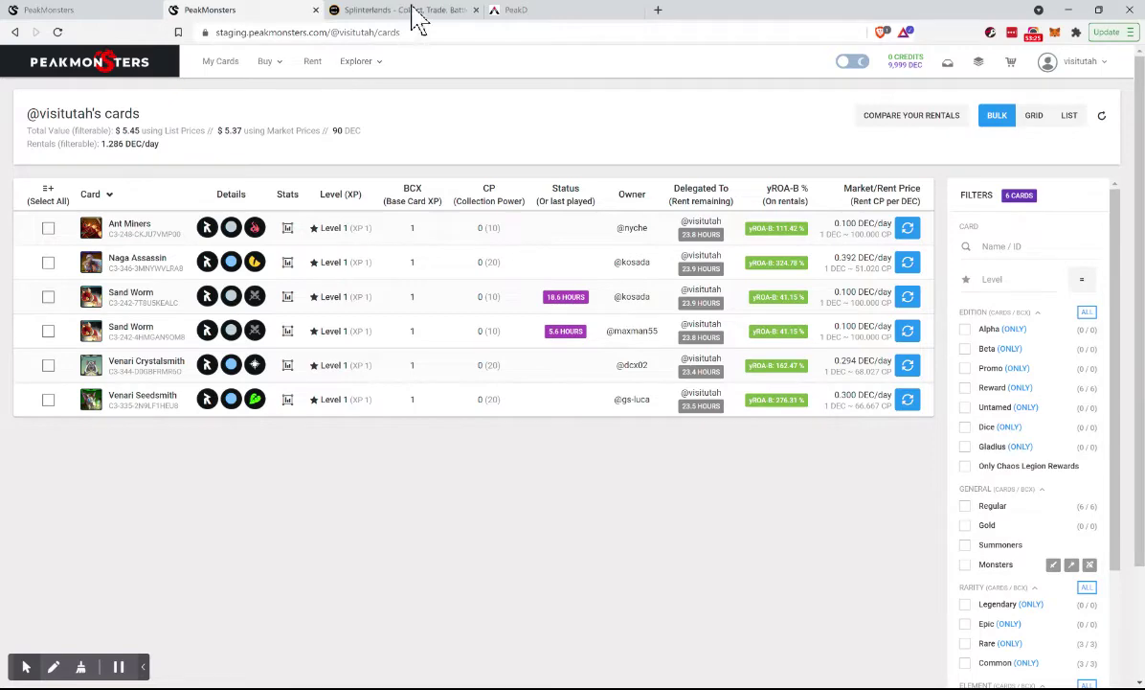
pyautogui.click(59, 32)
pyautogui.click(421, 13)
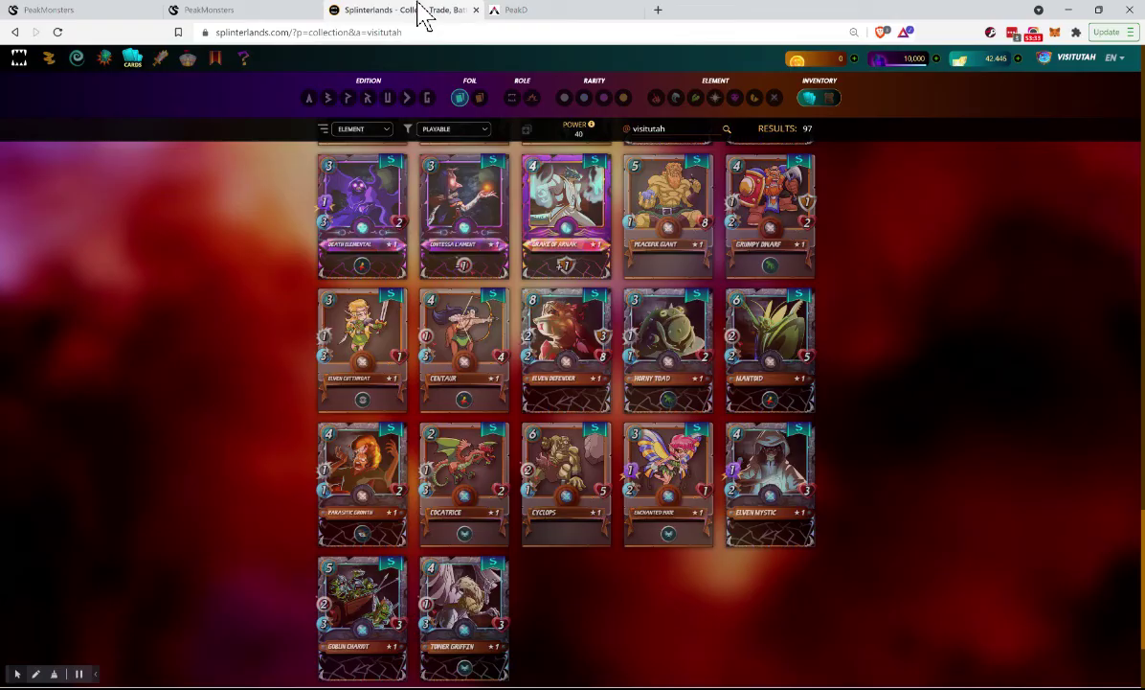
# Review the PeakMonsters profile's rental bids from the oldest to the newest entries, checking which are active or filled
pyautogui.click(69, 11)
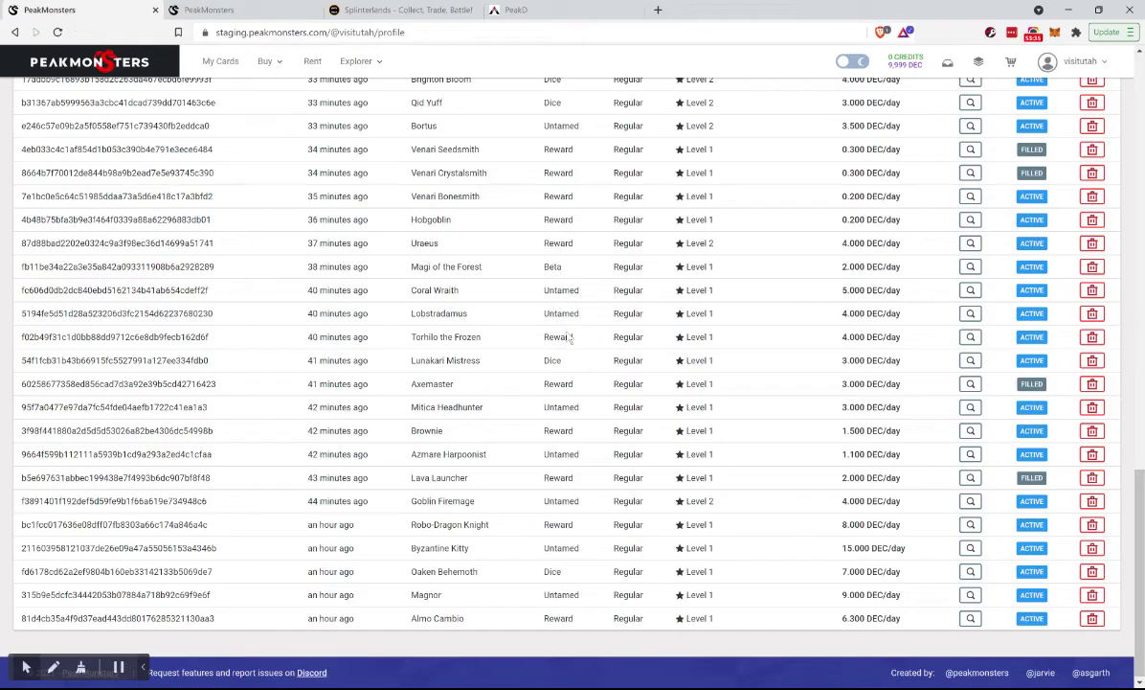
pyautogui.scroll(2, 550, 330)
pyautogui.scroll(-3, 568, 335)
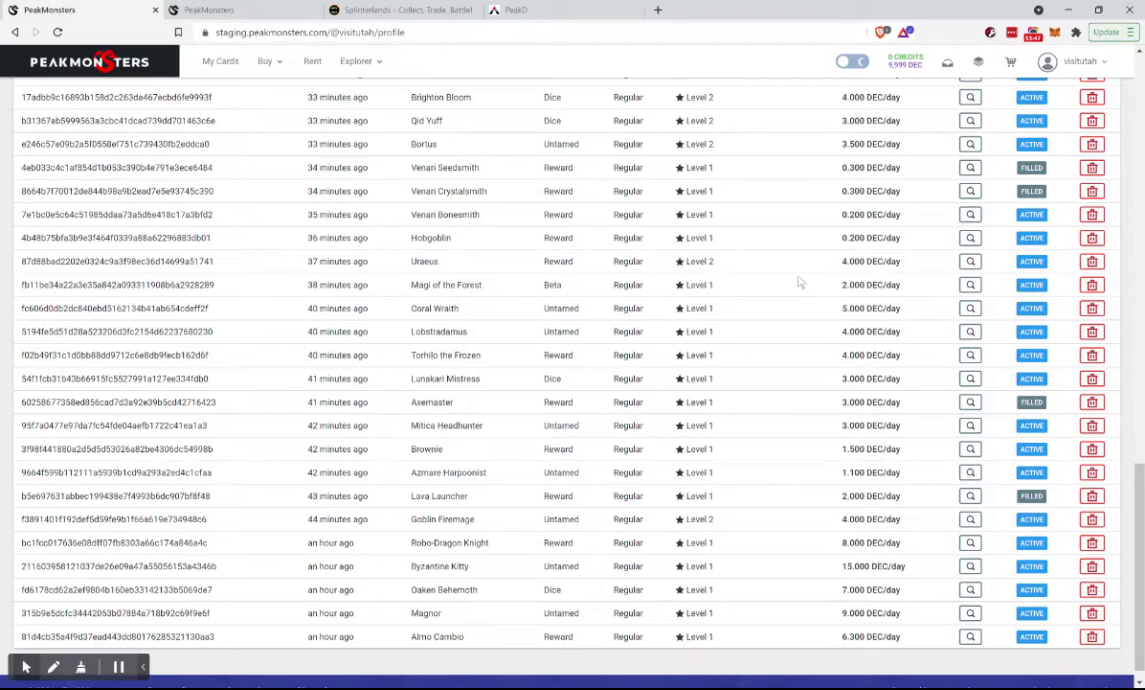
pyautogui.scroll(2, 565, 364)
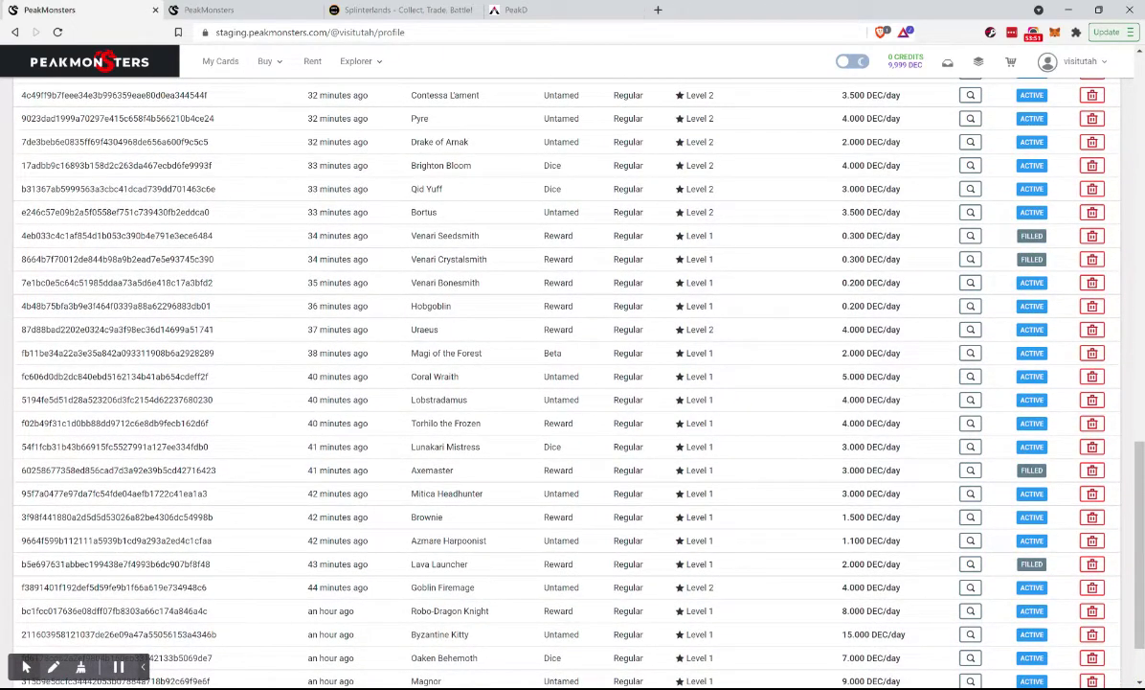
pyautogui.scroll(-2, 739, 457)
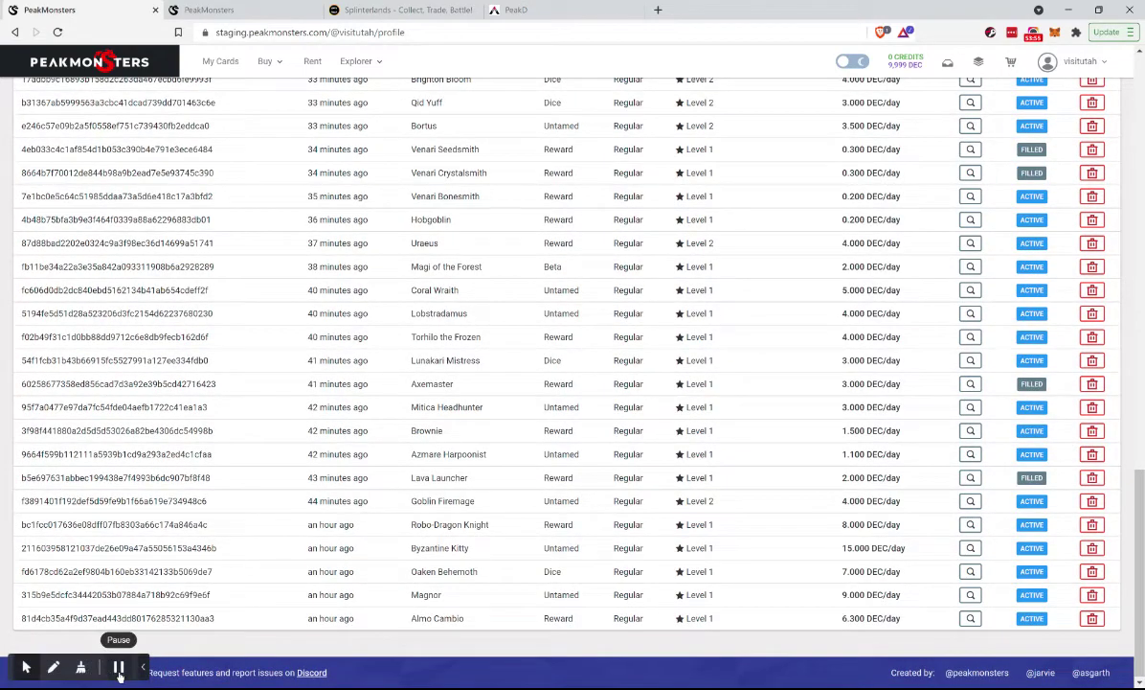
pyautogui.scroll(5, 1010, 595)
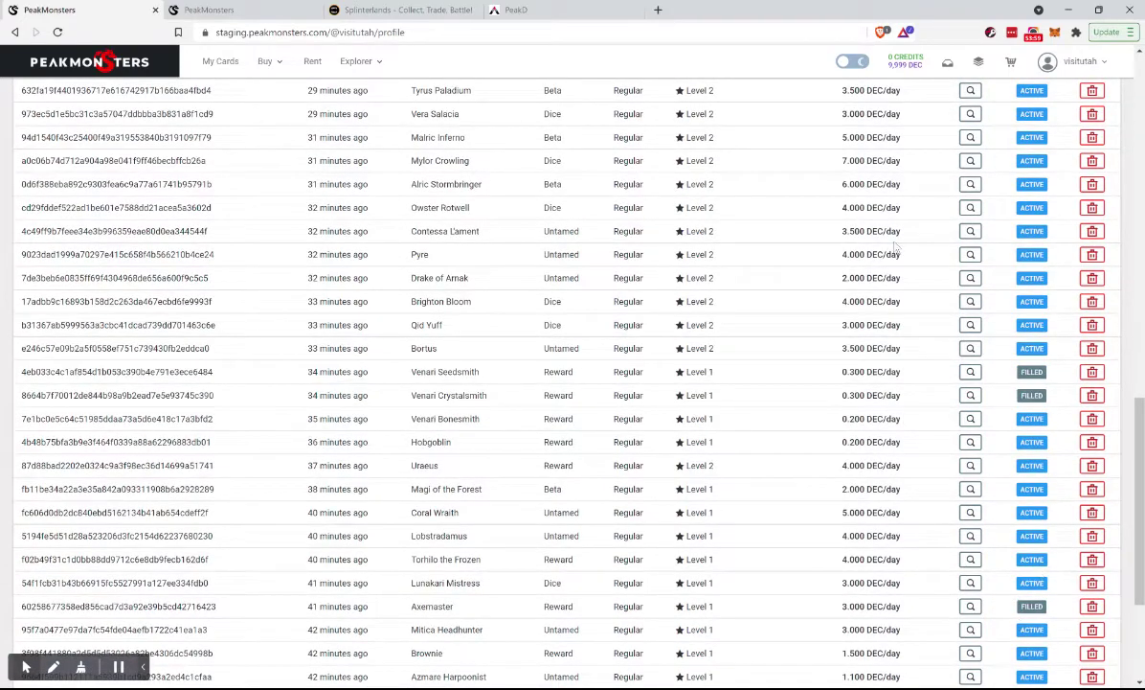
pyautogui.scroll(12, 894, 247)
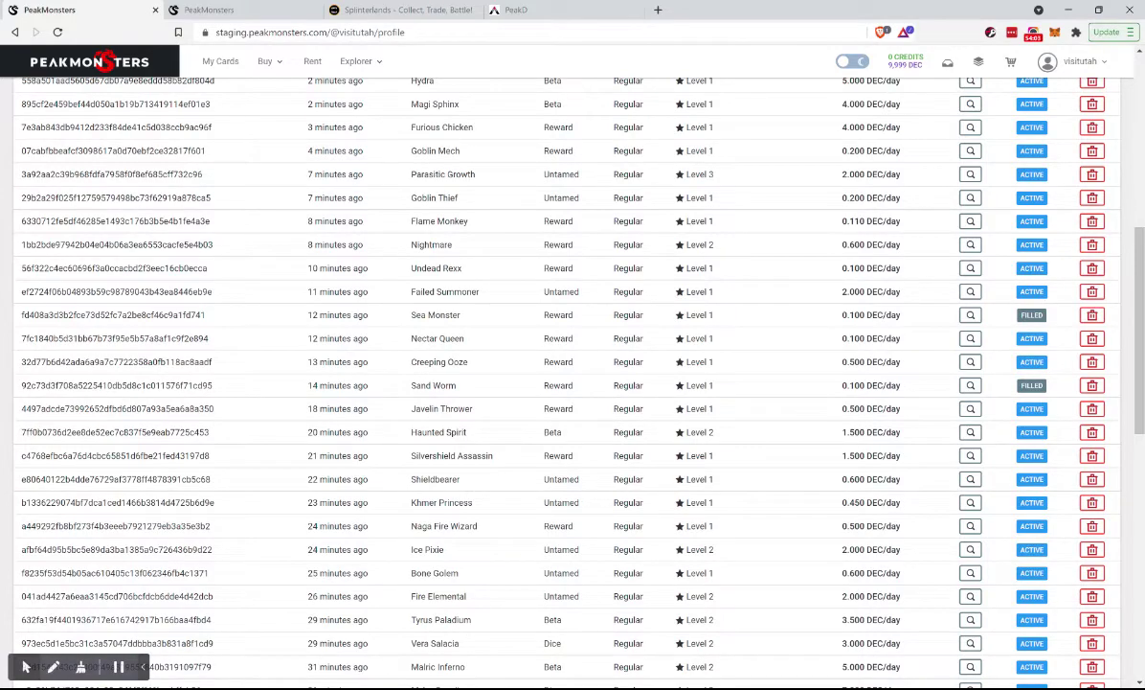
pyautogui.scroll(4, 928, 279)
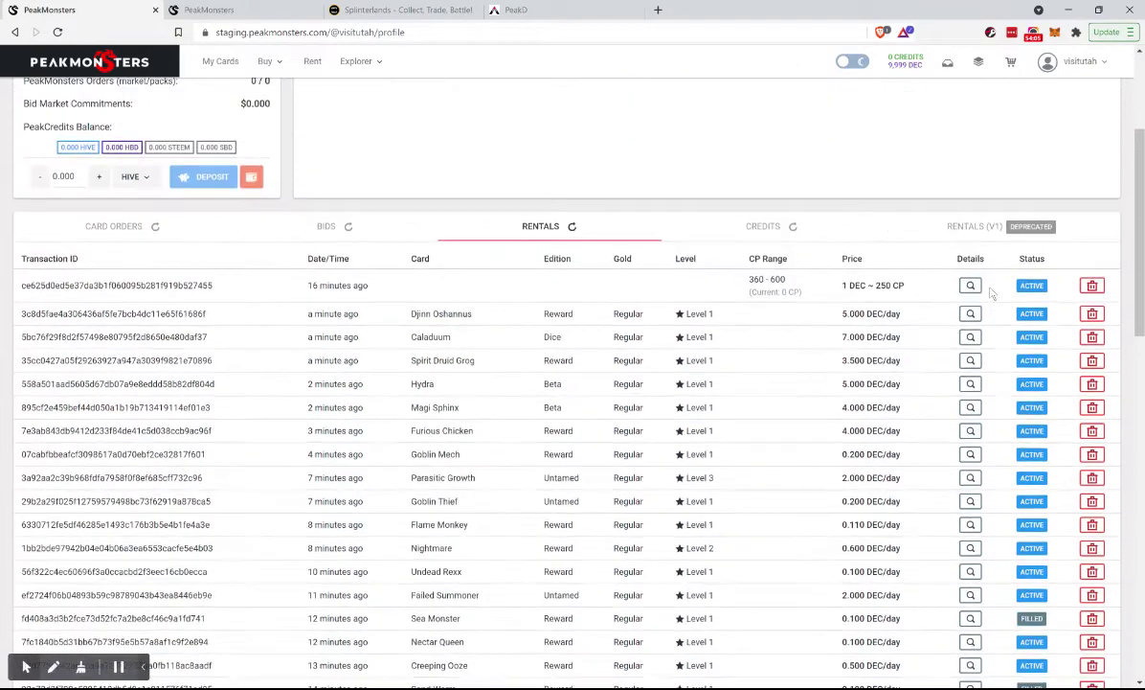
pyautogui.scroll(-1, 991, 293)
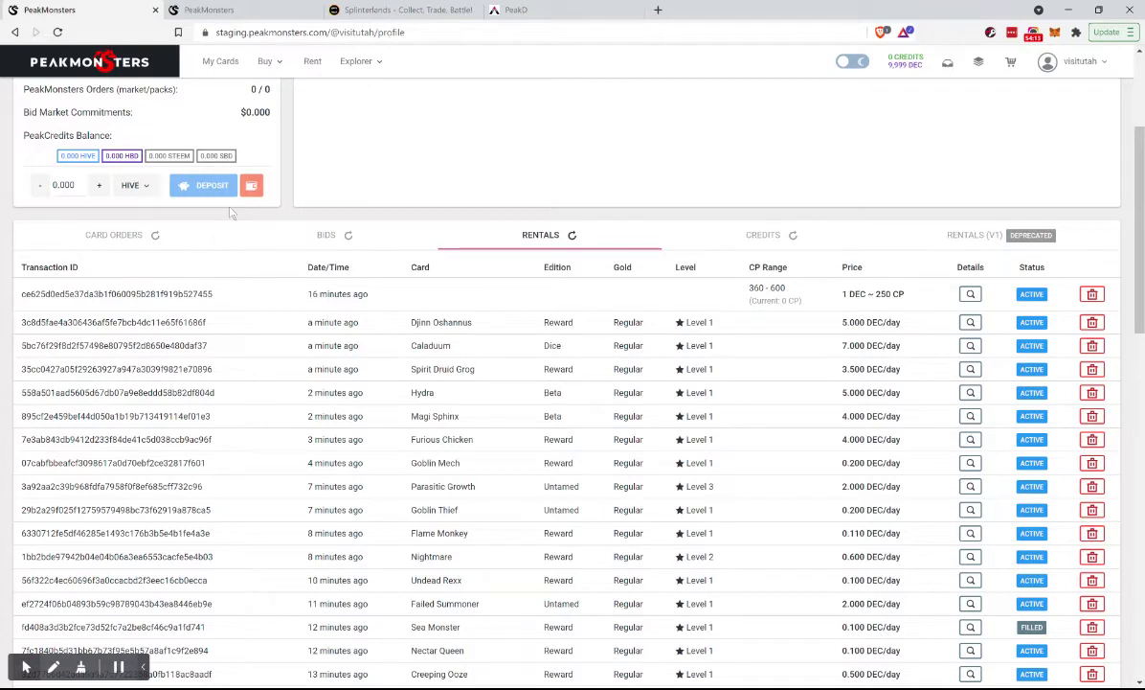
# Reload the profile page, reopen its rentals list and recheck the bid statuses
pyautogui.click(57, 35)
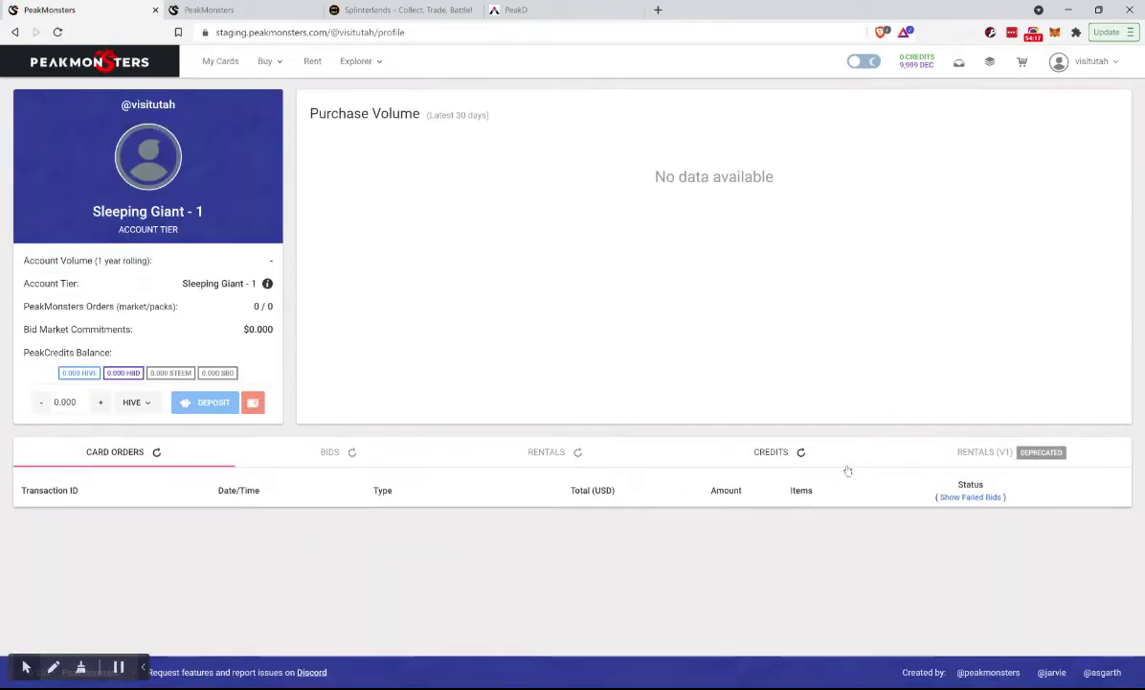
pyautogui.click(548, 452)
pyautogui.scroll(-3, 760, 575)
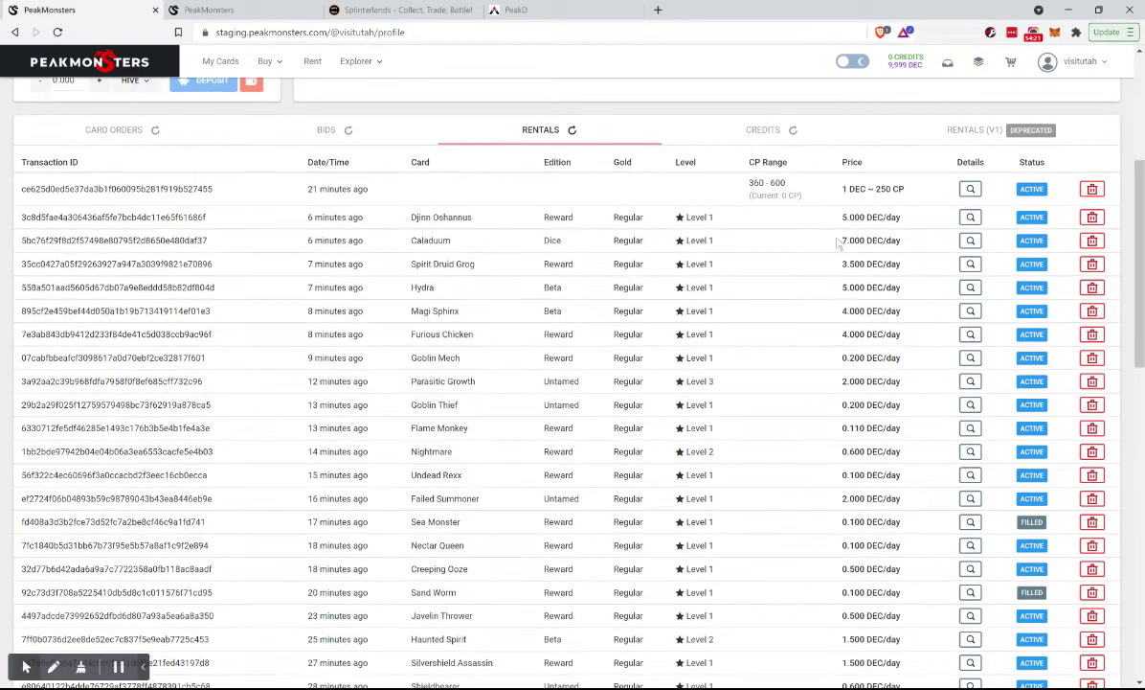
pyautogui.scroll(-5, 795, 261)
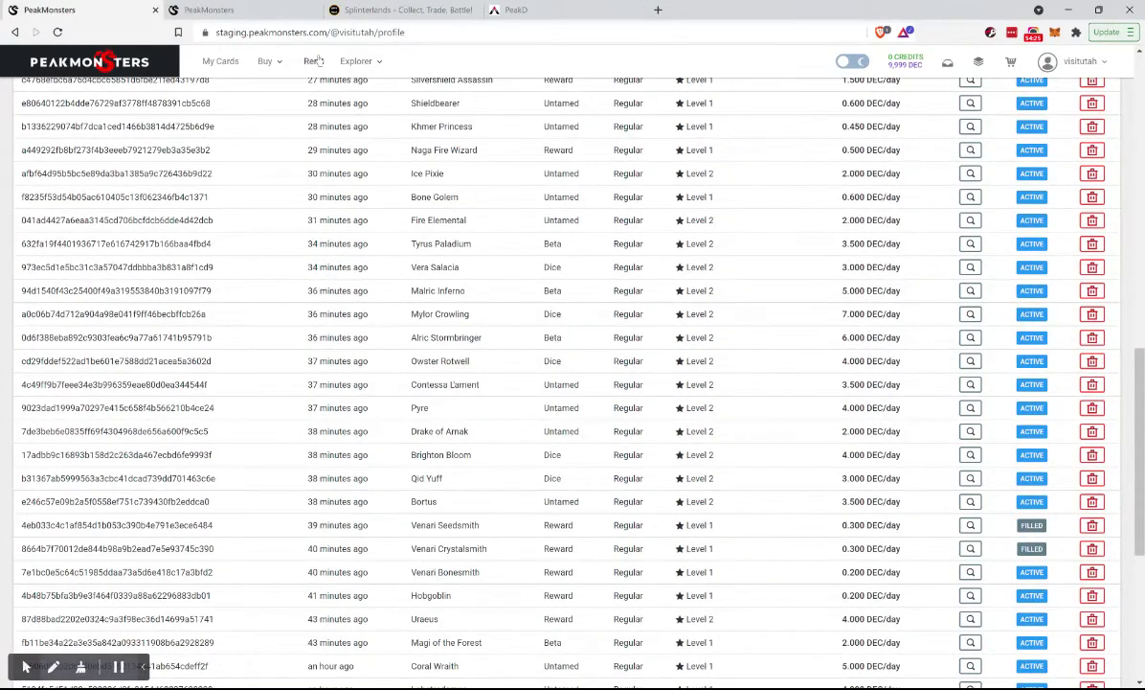
pyautogui.scroll(5, 286, 293)
pyautogui.scroll(3, 285, 294)
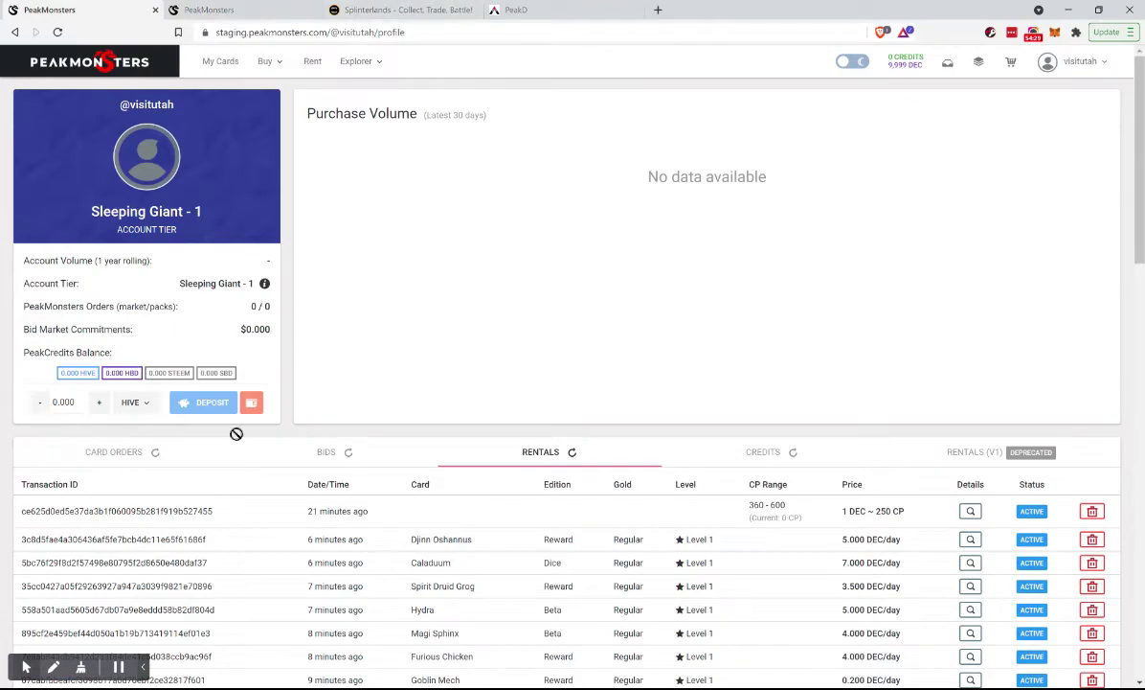
pyautogui.click(119, 667)
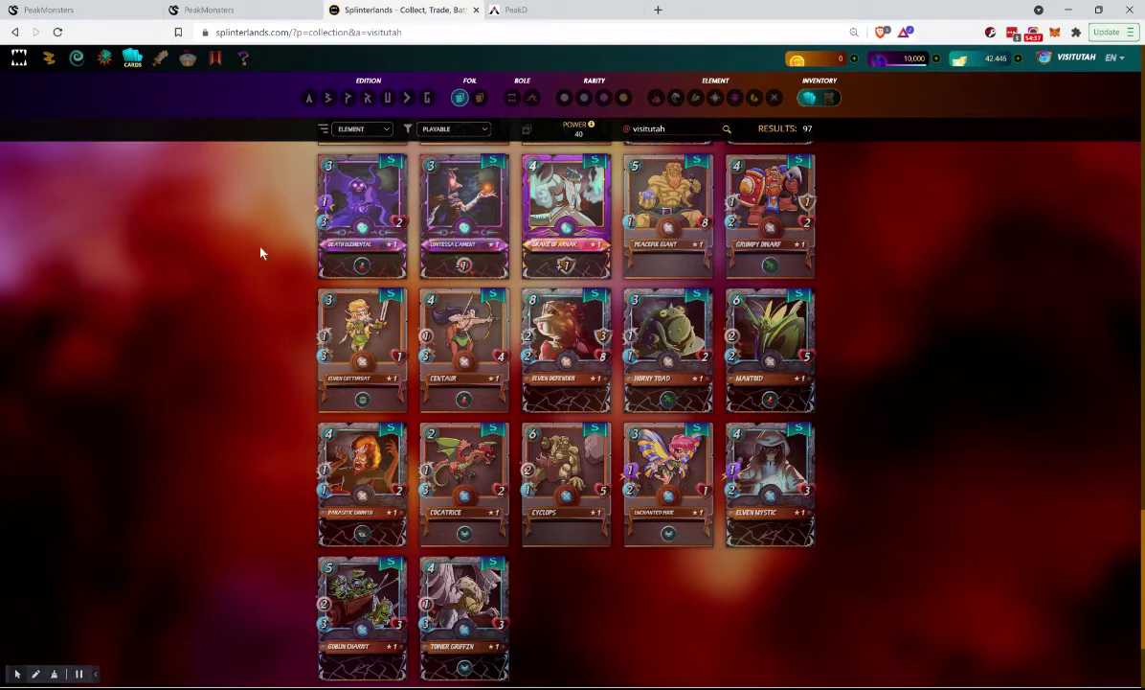
# Start a ranked battle in Splinterlands and proceed to team creation against the matched enemy
pyautogui.click(162, 60)
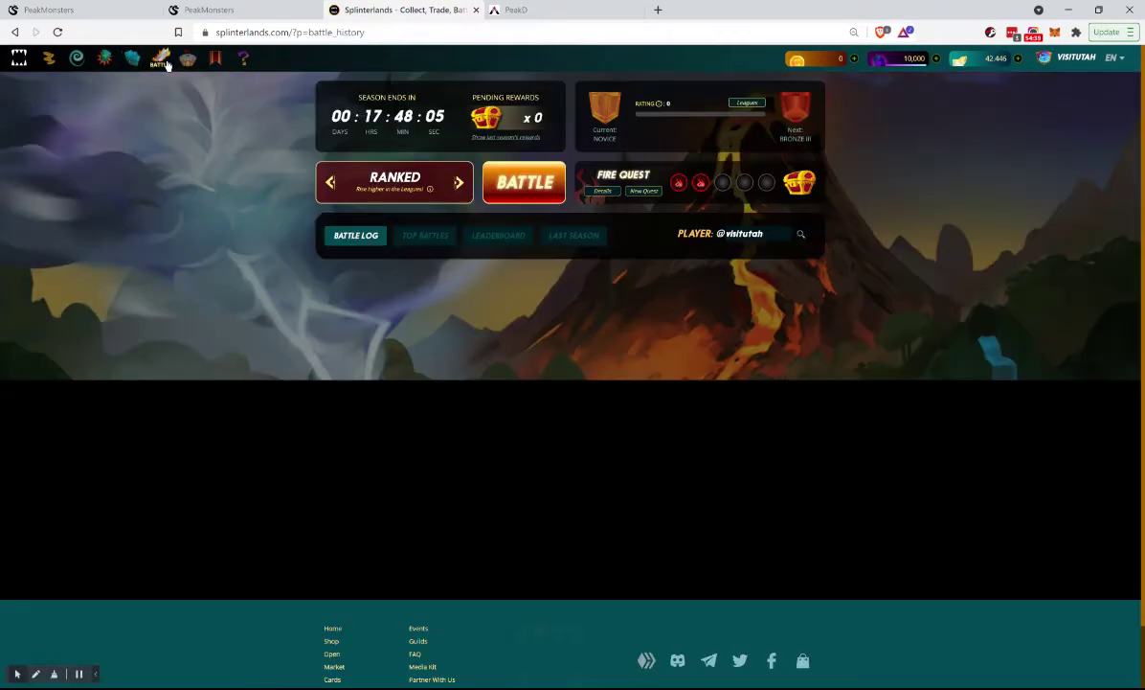
pyautogui.click(551, 198)
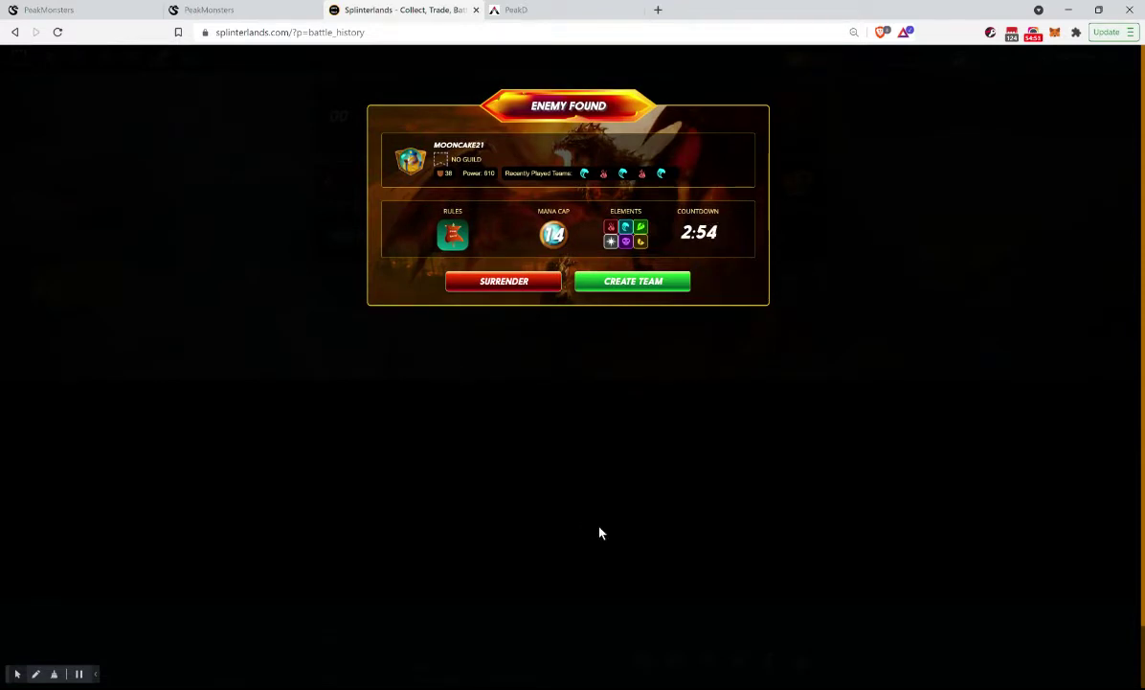
pyautogui.click(639, 282)
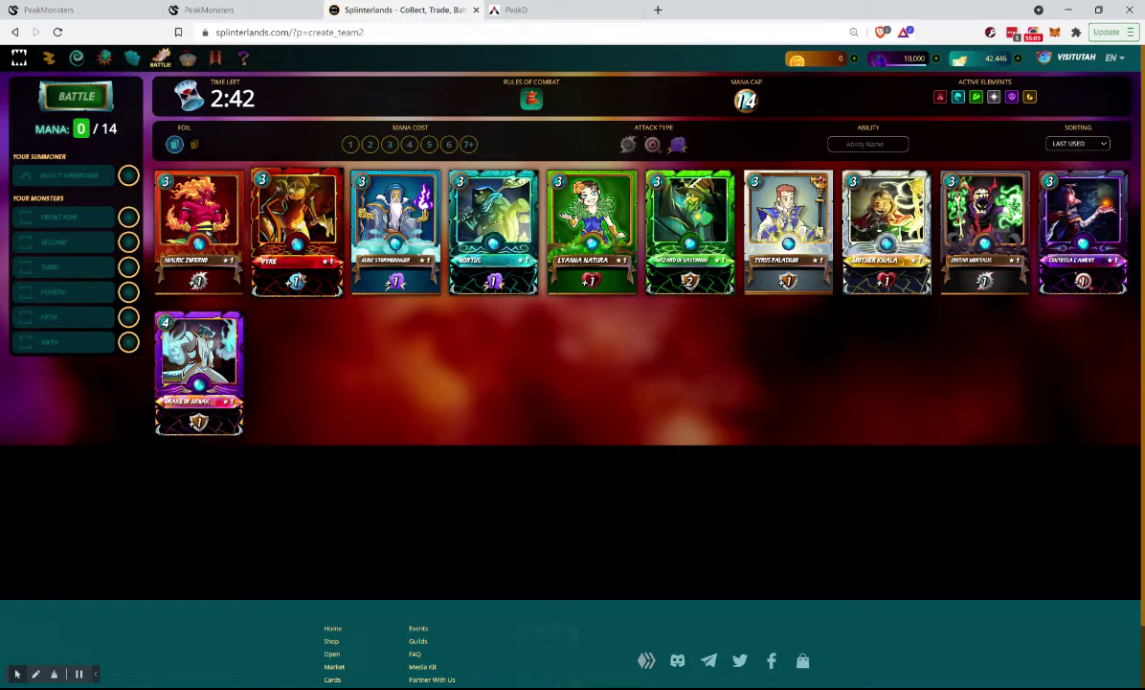
# Assemble a 14-mana team with summoner Pyre and monsters Cerberus, Serpentine Spy and Spark Pixies, and submit it to battle
pyautogui.click(267, 223)
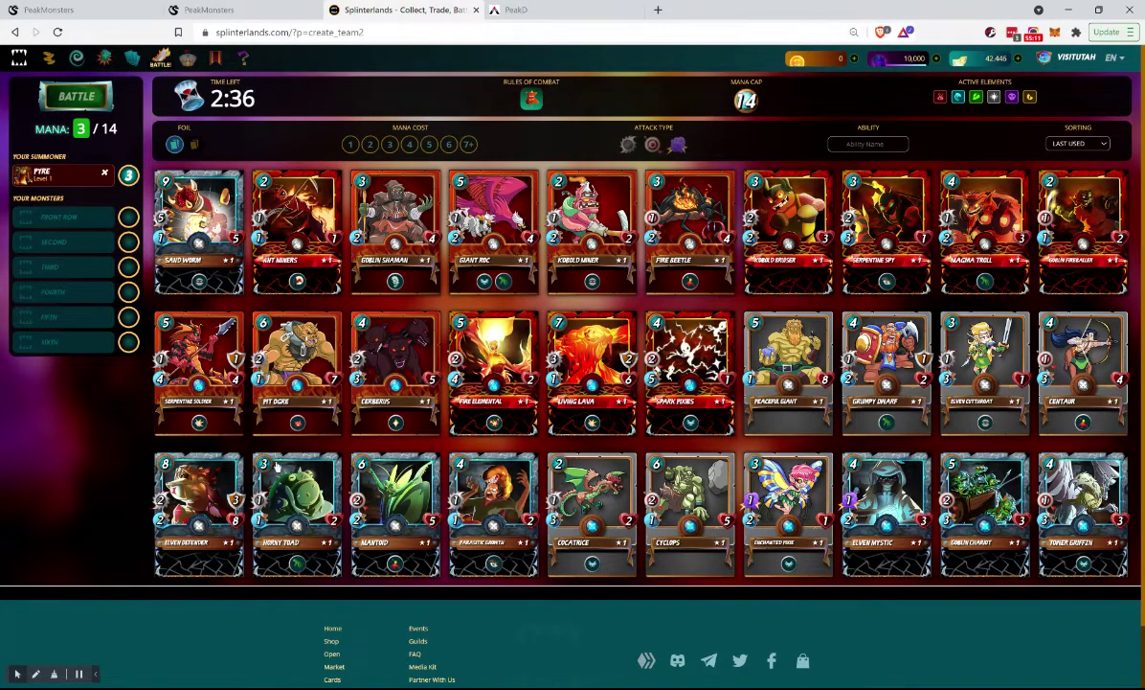
pyautogui.click(395, 384)
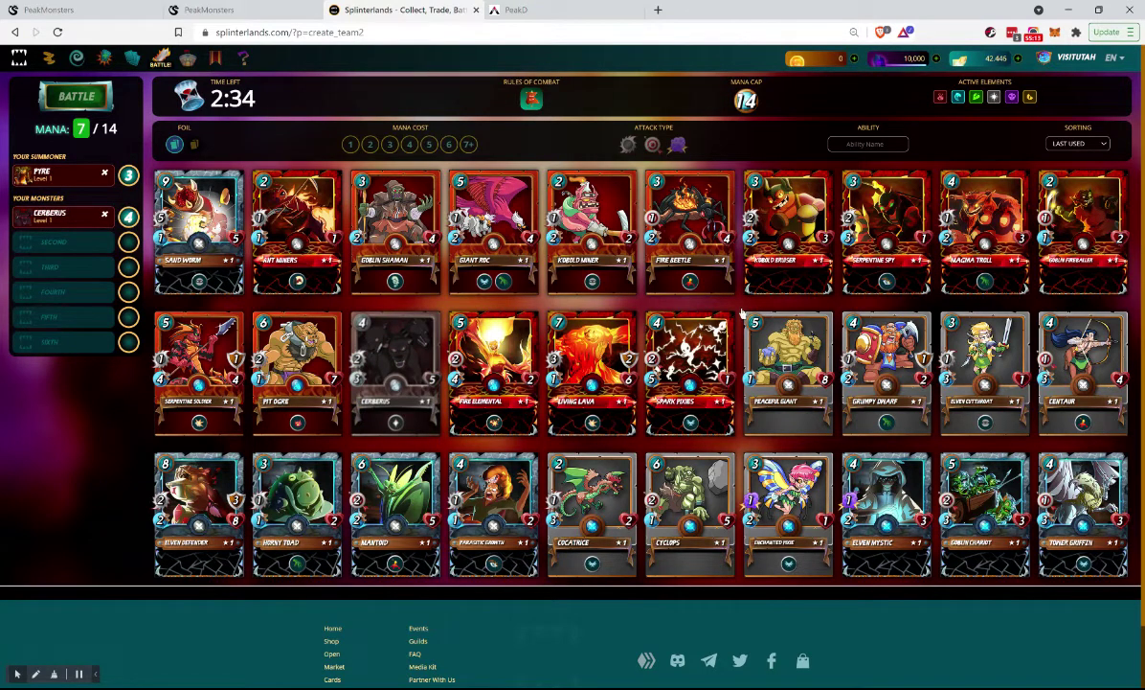
pyautogui.click(878, 235)
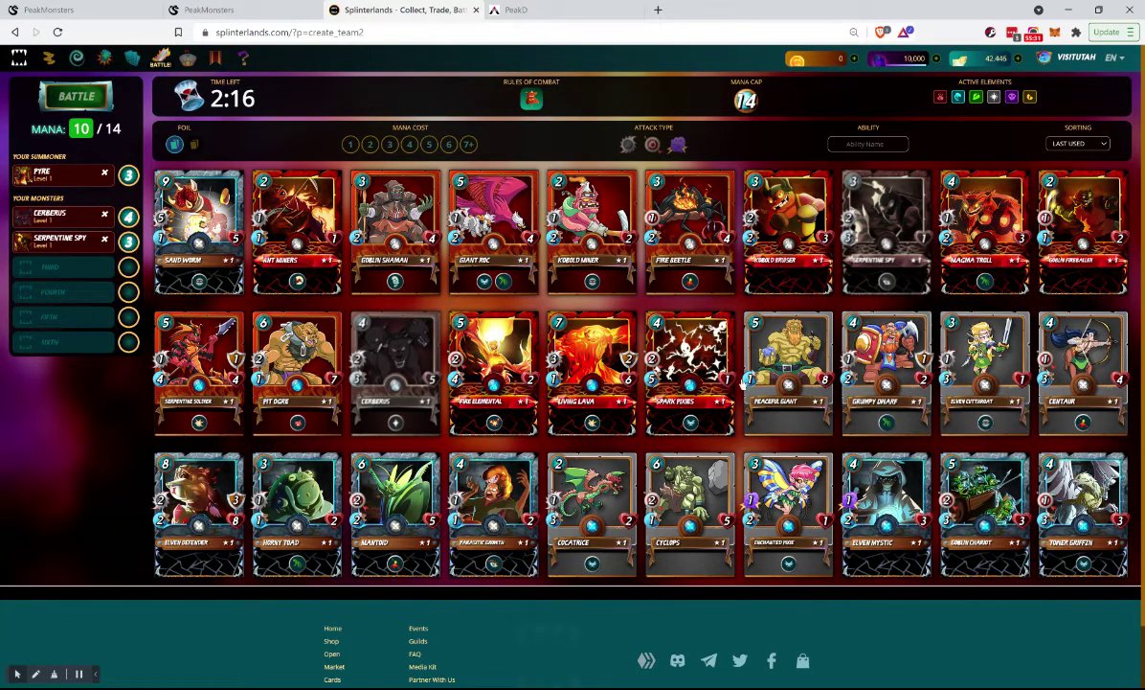
pyautogui.click(680, 369)
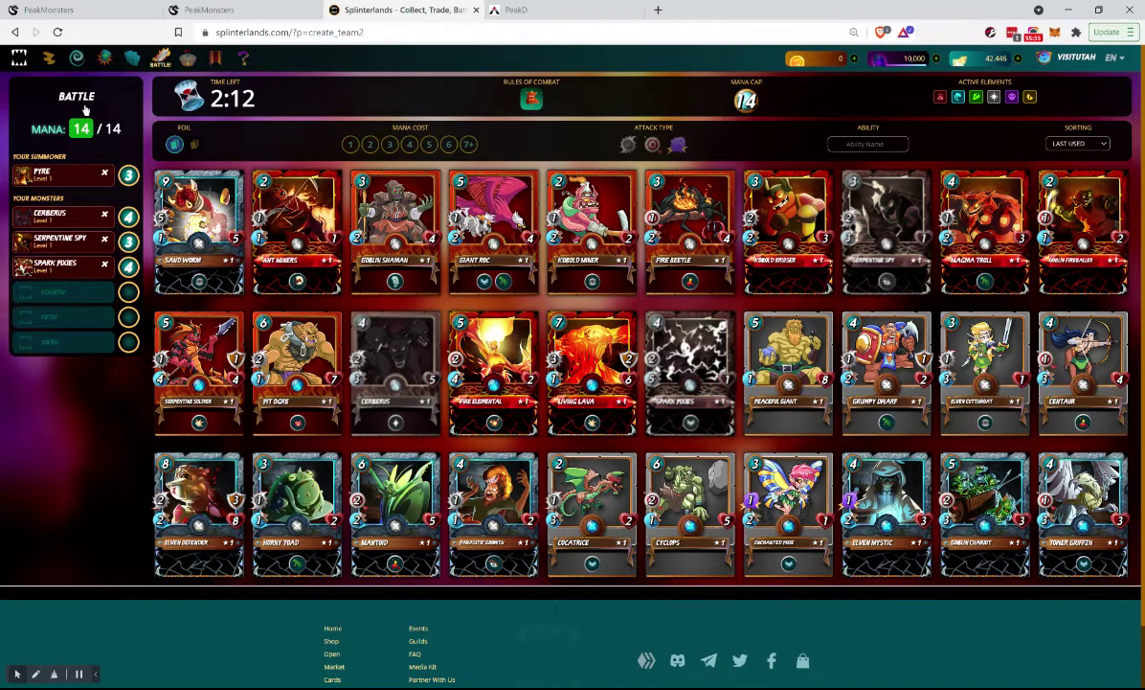
pyautogui.click(82, 101)
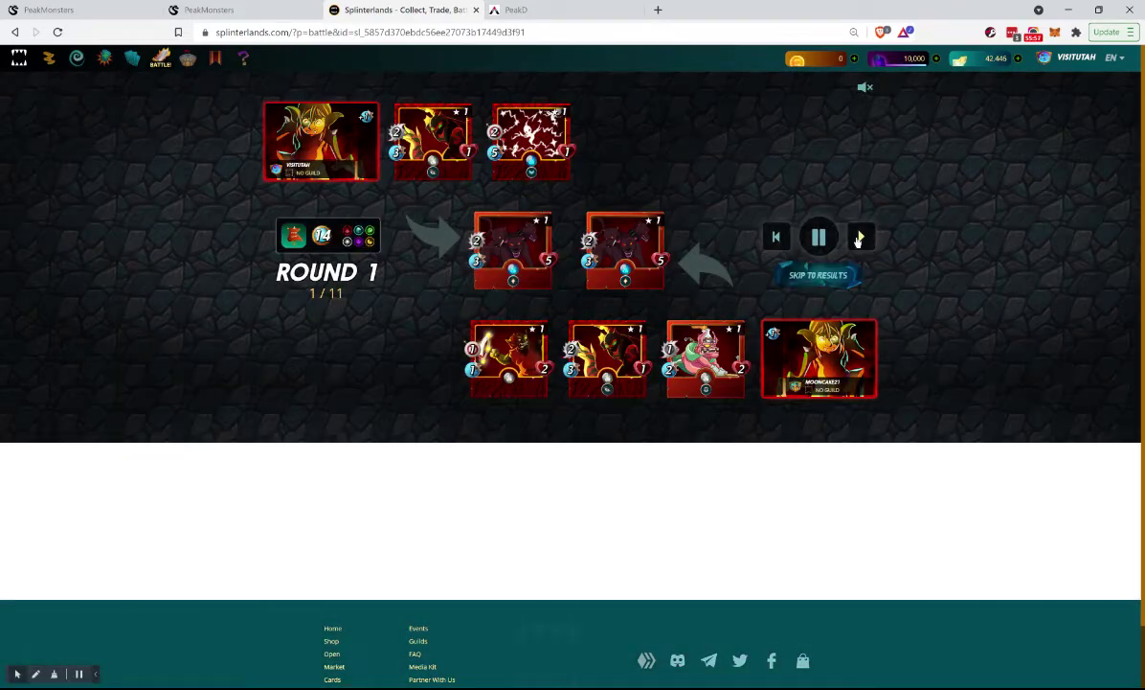
# Advance the battle to its results and close them, then start another ranked battle up to team creation
pyautogui.click(860, 237)
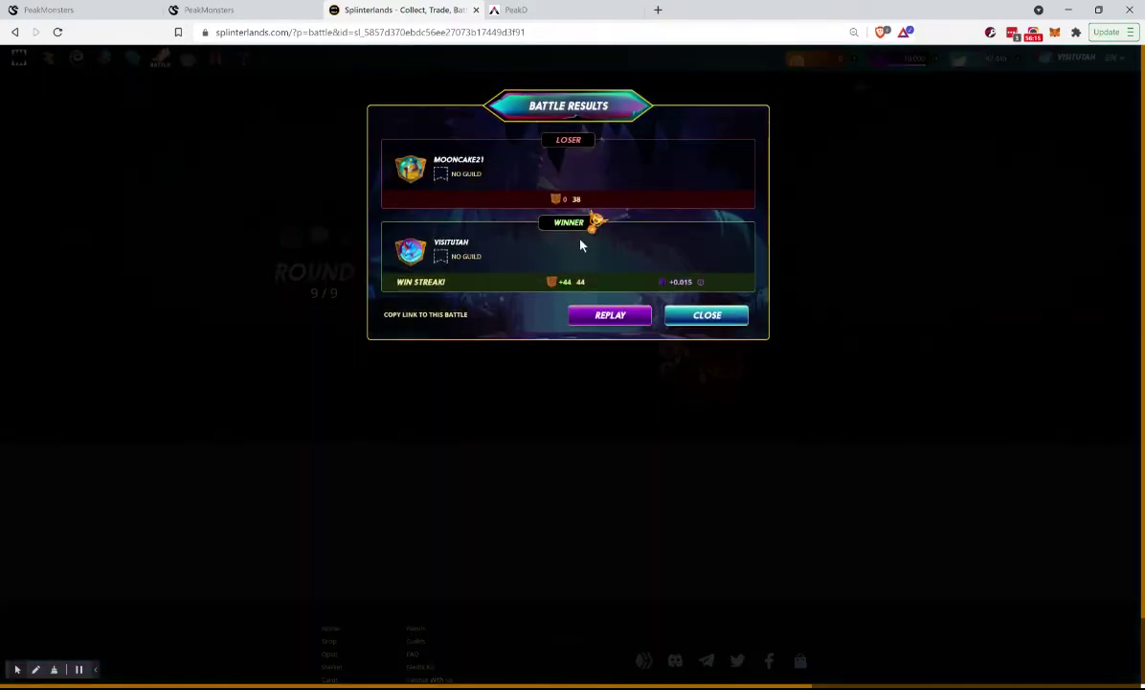
pyautogui.click(706, 316)
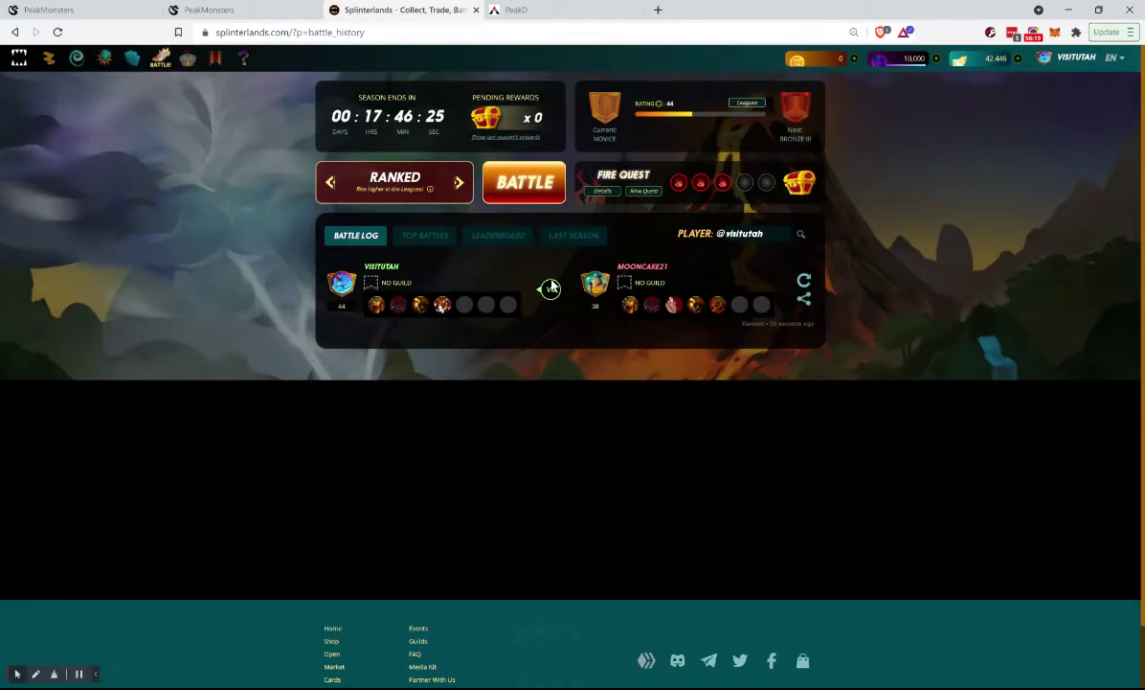
pyautogui.click(514, 181)
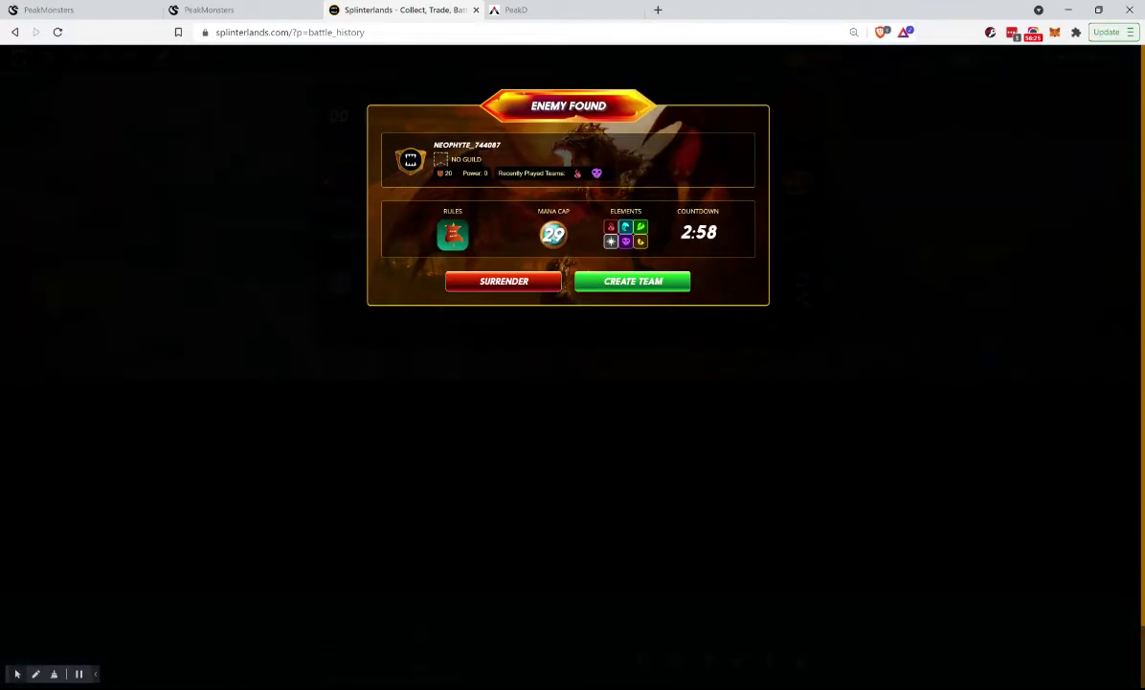
pyautogui.click(636, 286)
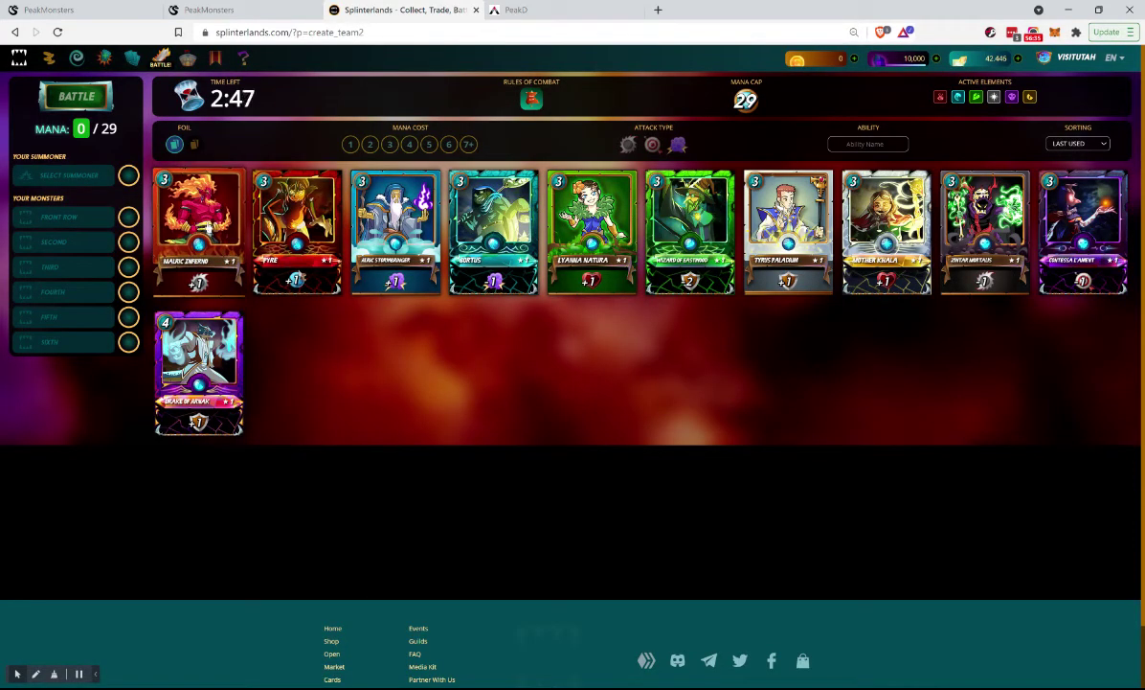
# Fill the 29-mana team with summoner Pyre and monsters Cerberus, Sand Worm, Serpentine Spy, Mantoid and Spark Pixies, in that order
pyautogui.click(297, 246)
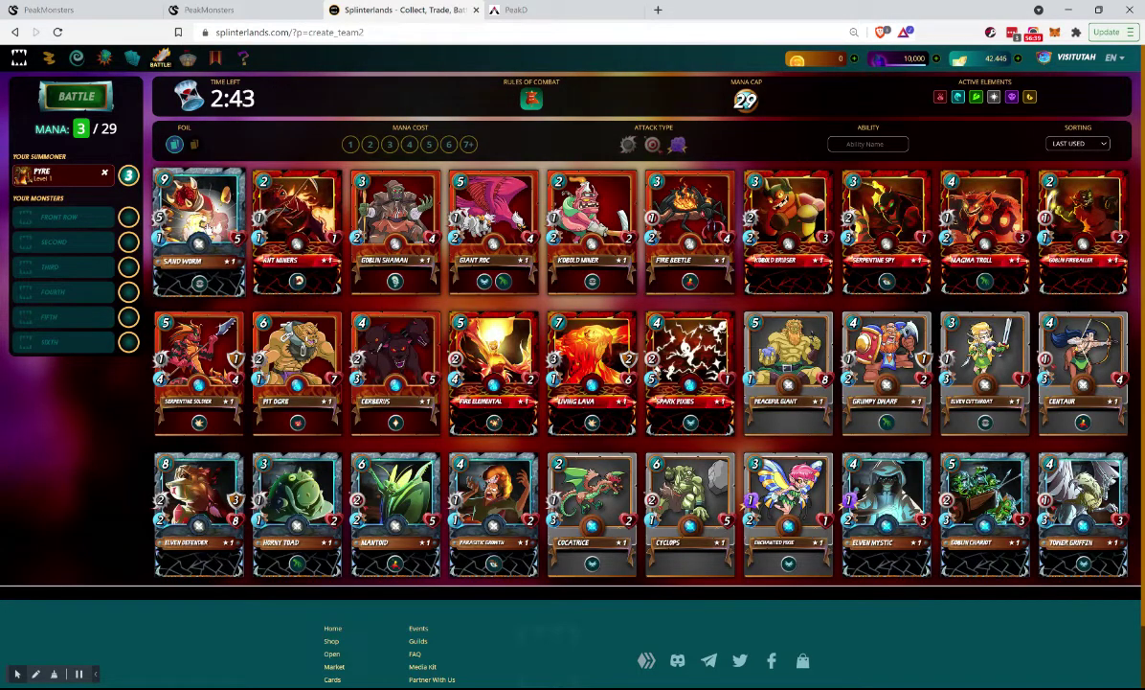
pyautogui.click(408, 373)
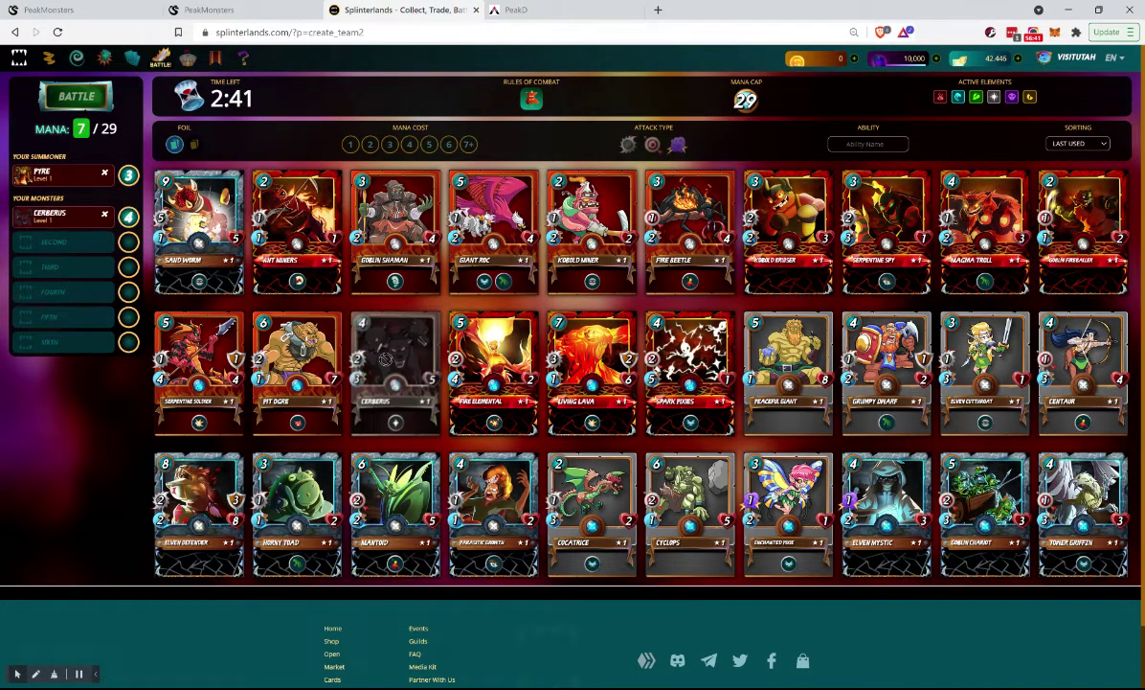
pyautogui.click(198, 225)
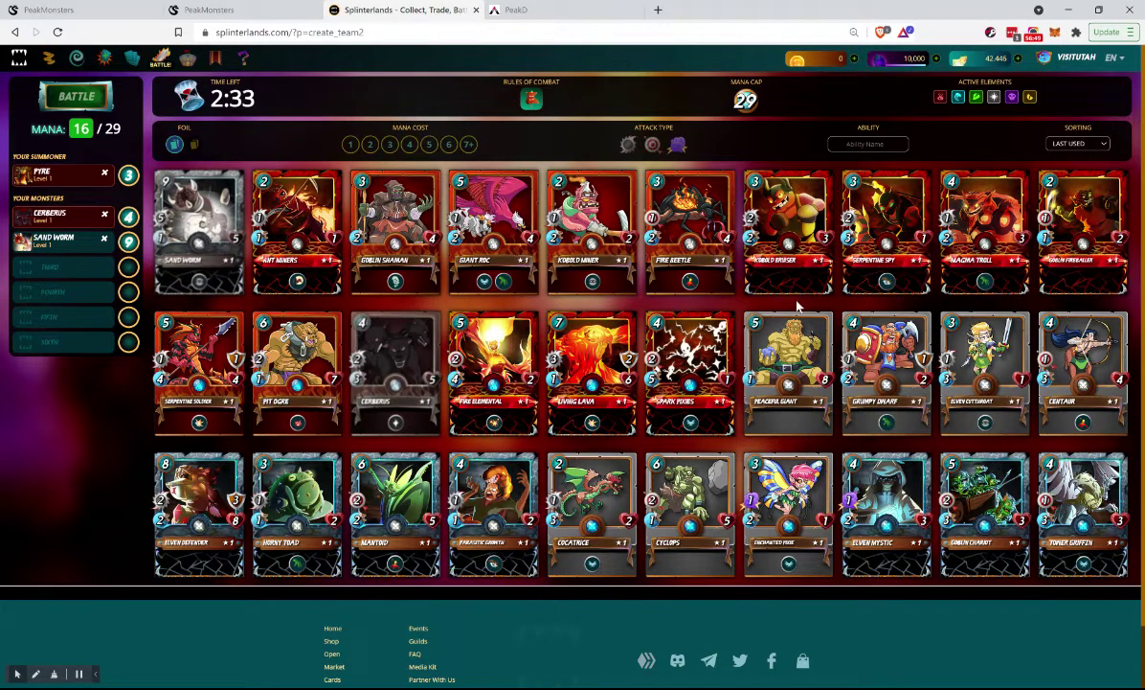
pyautogui.click(864, 277)
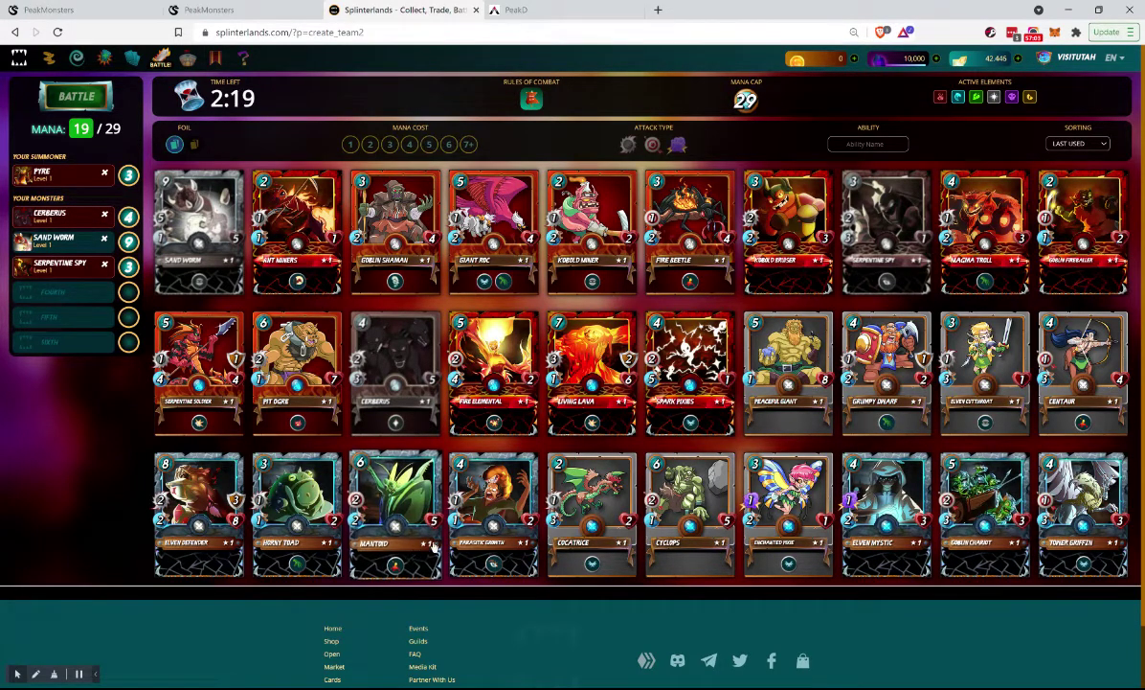
pyautogui.click(388, 500)
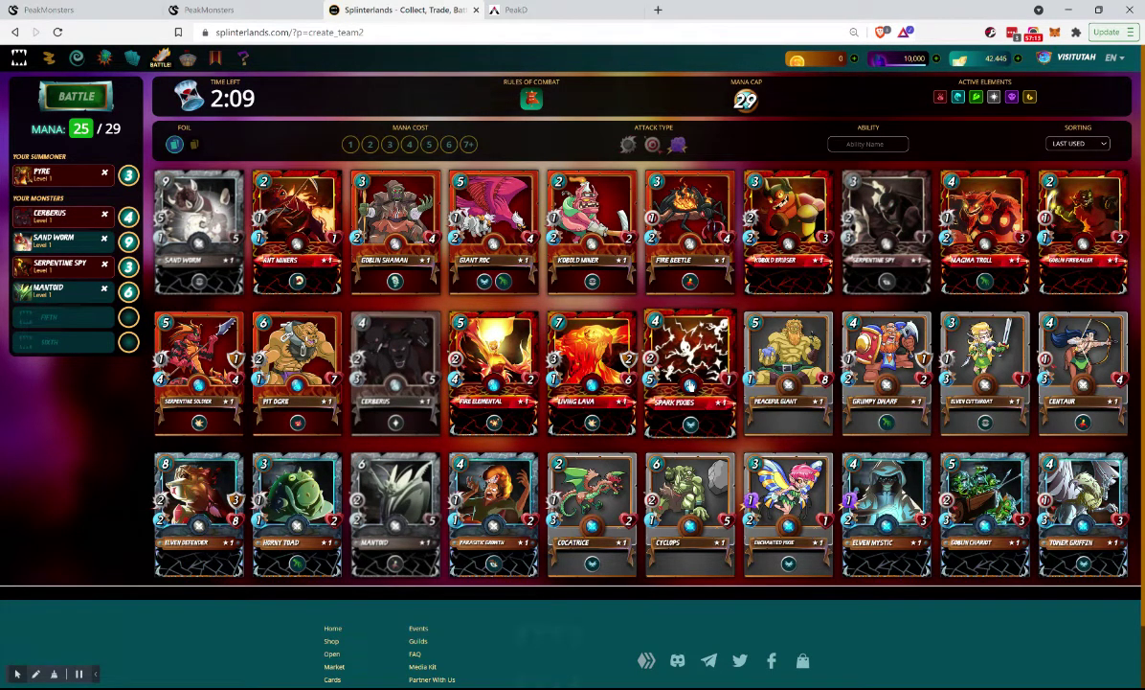
pyautogui.click(690, 385)
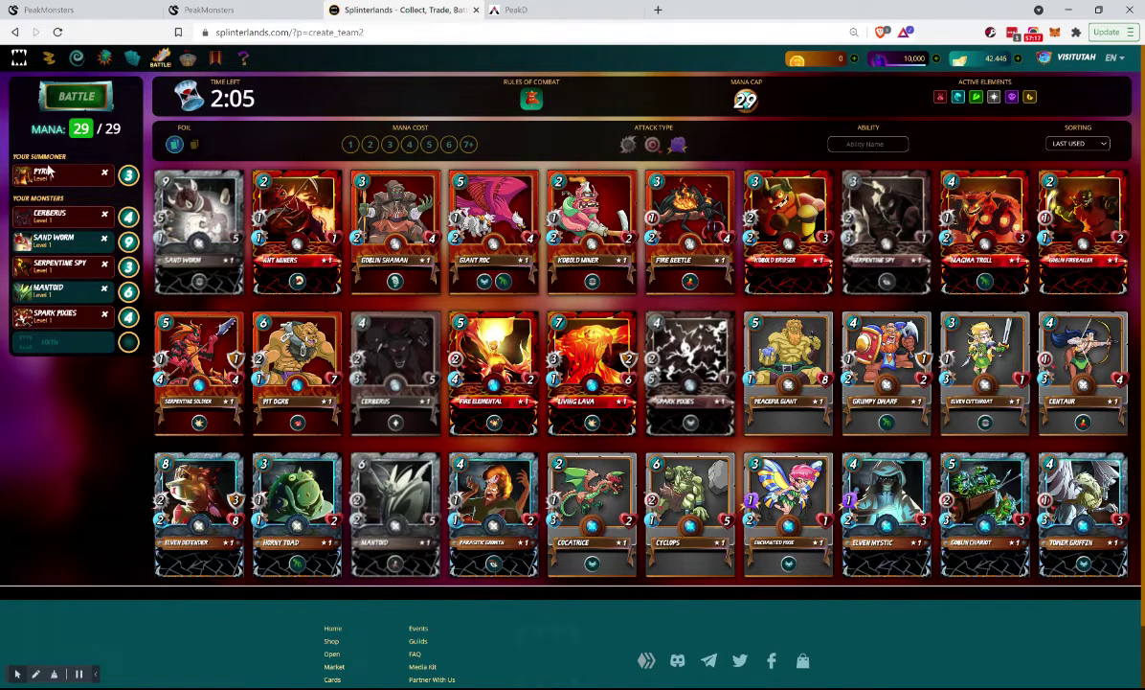
# Submit the completed 29-mana team to battle and close the results once it has played out
pyautogui.click(74, 99)
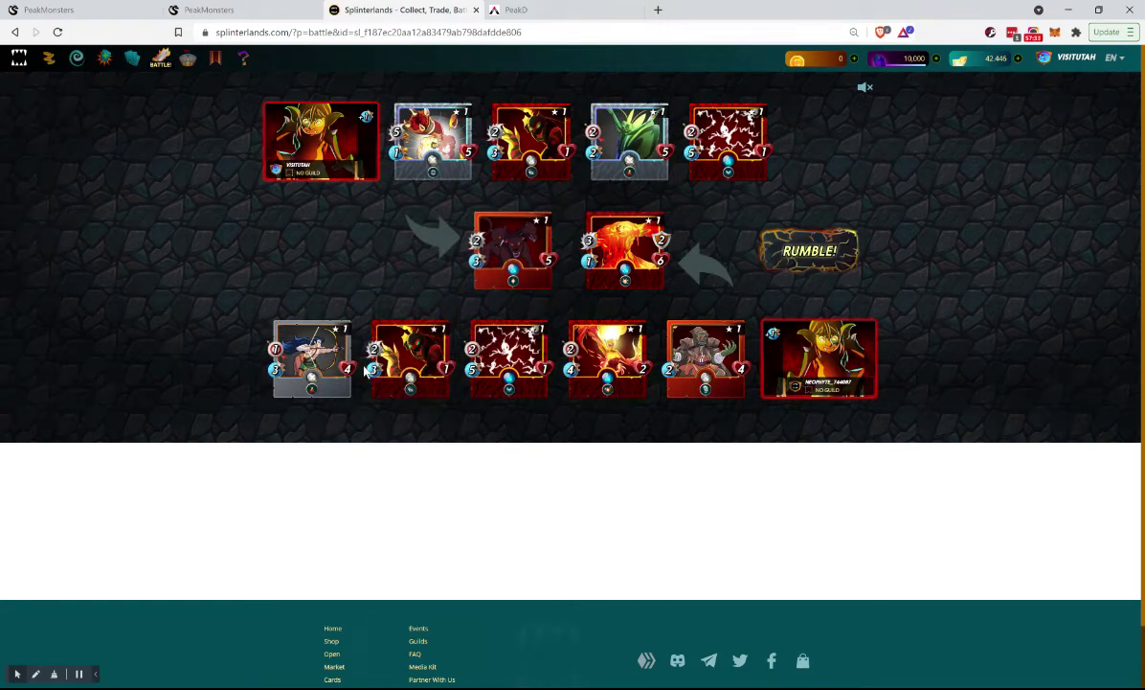
pyautogui.moveTo(746, 153)
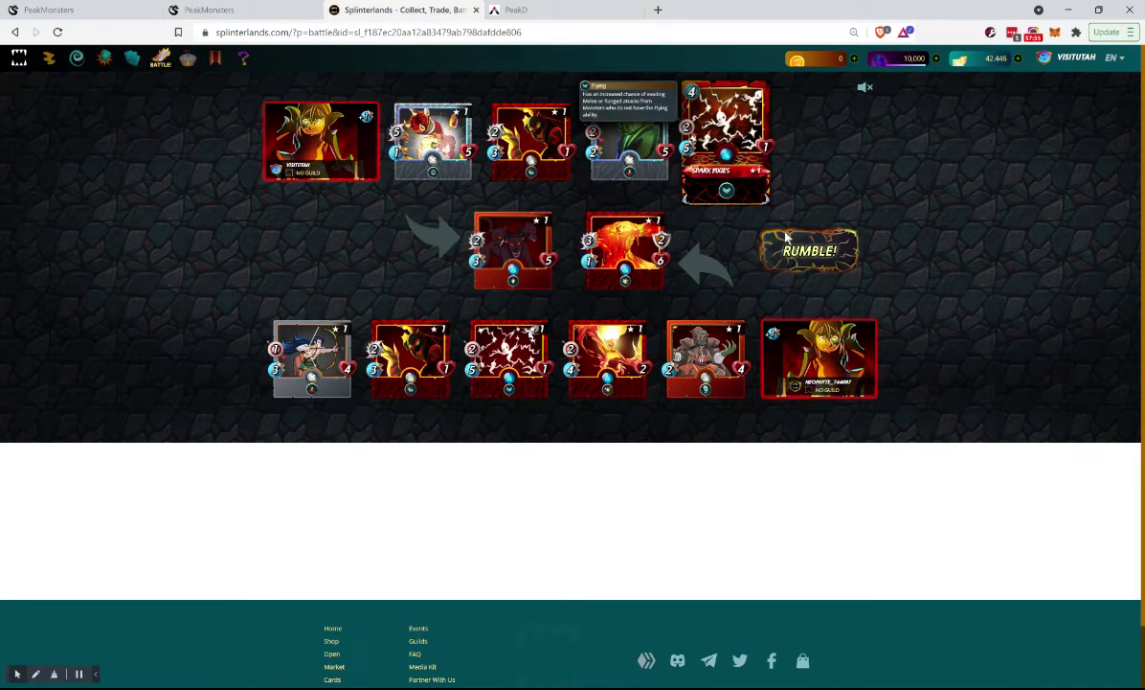
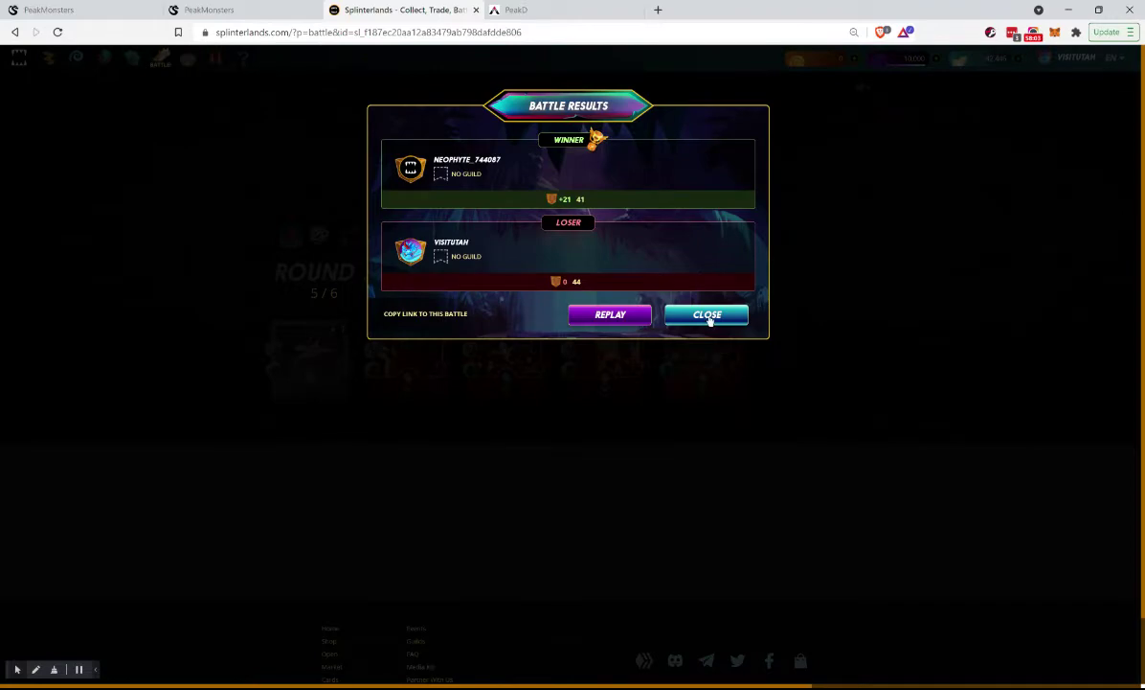
pyautogui.click(707, 316)
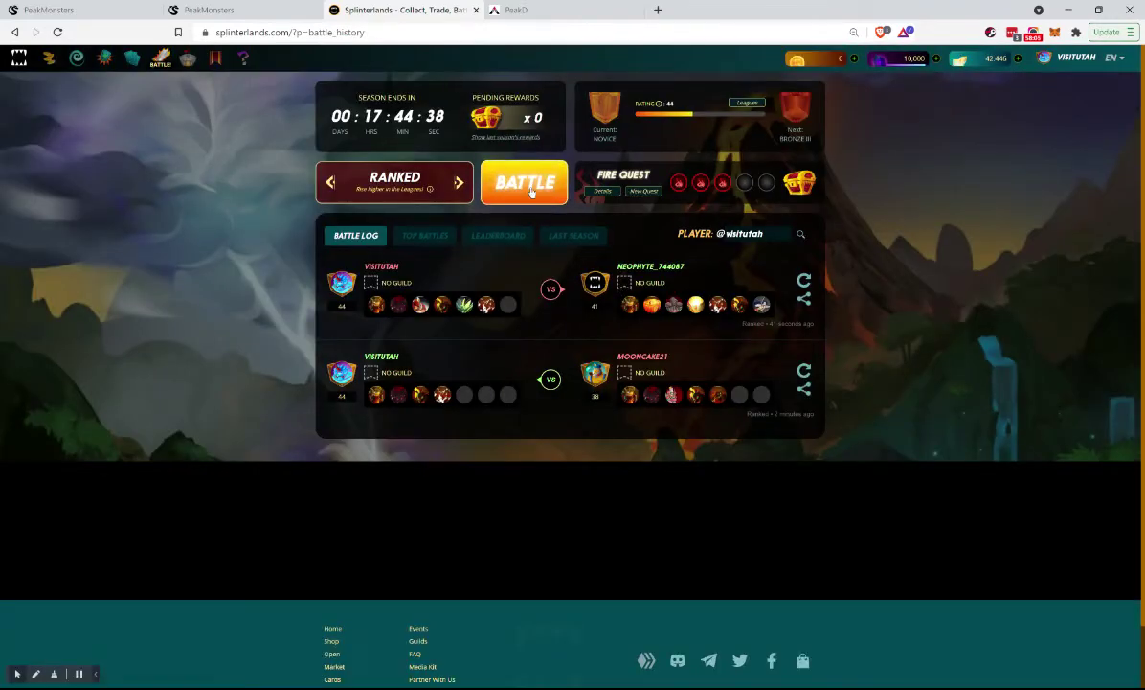
# Start another ranked battle and submit an 18-mana team of summoner Pyre with Cerberus, Kobold Miner and Sand Worm, in that order
pyautogui.click(532, 192)
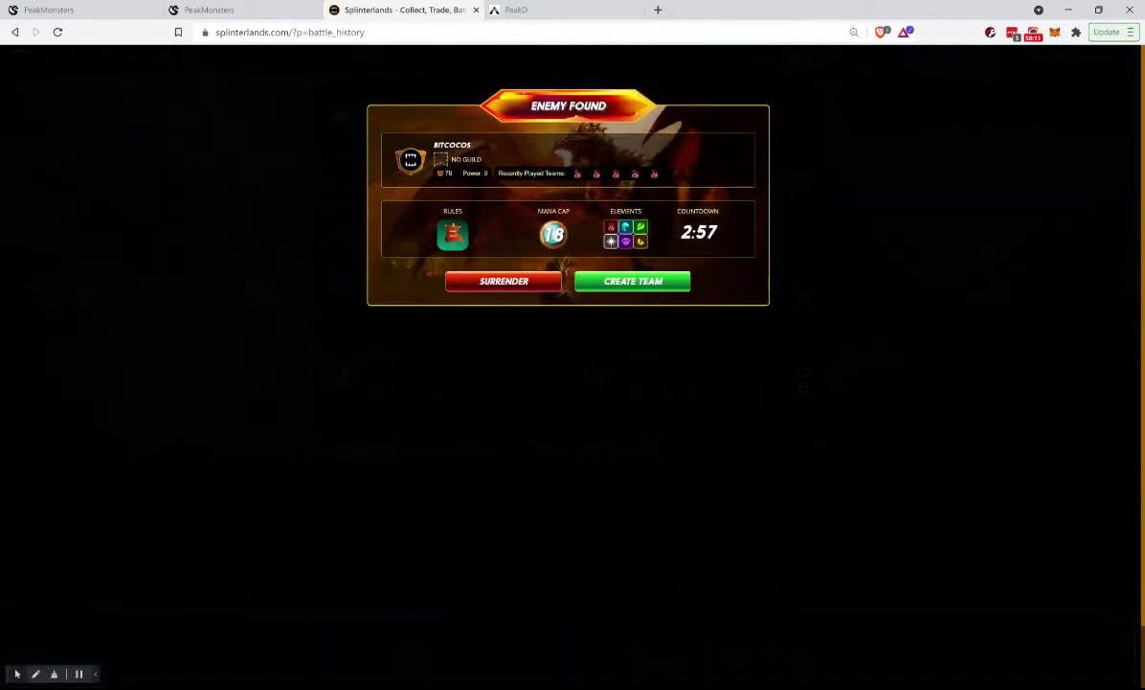
pyautogui.click(642, 283)
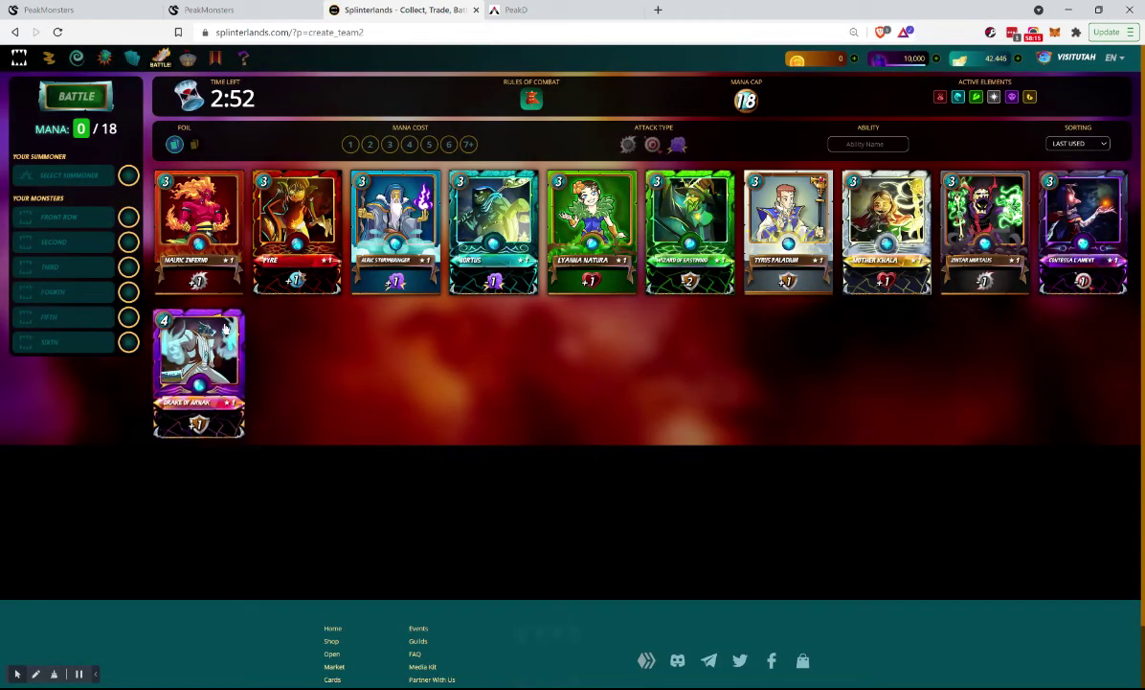
pyautogui.click(291, 225)
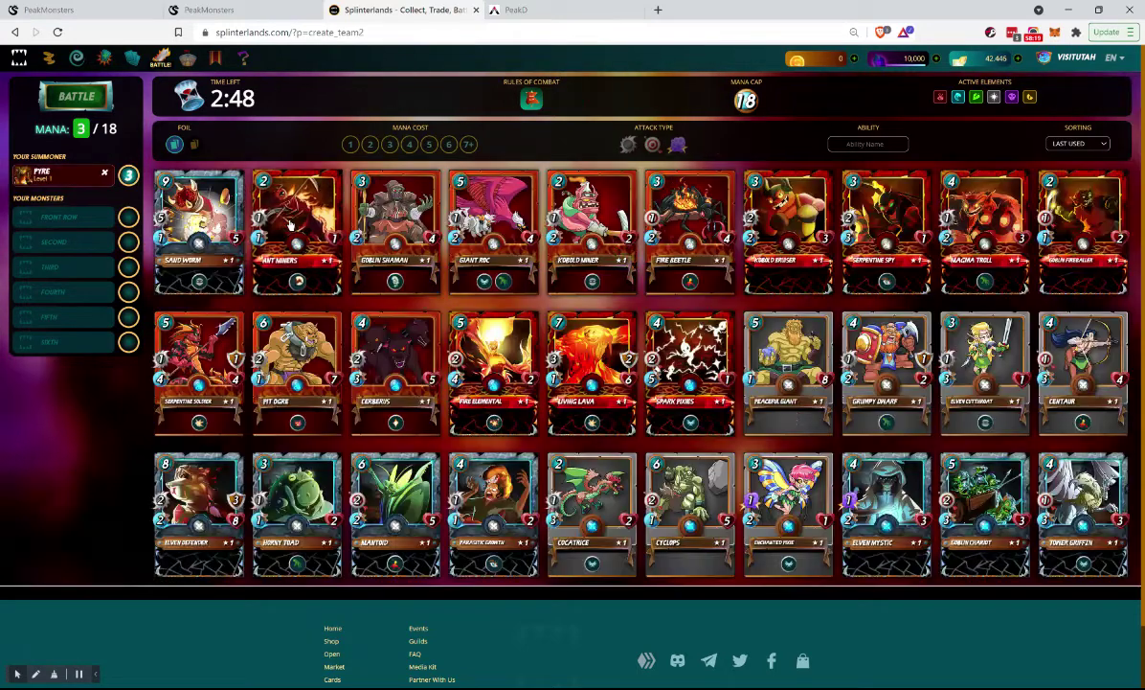
pyautogui.click(414, 344)
pyautogui.click(196, 225)
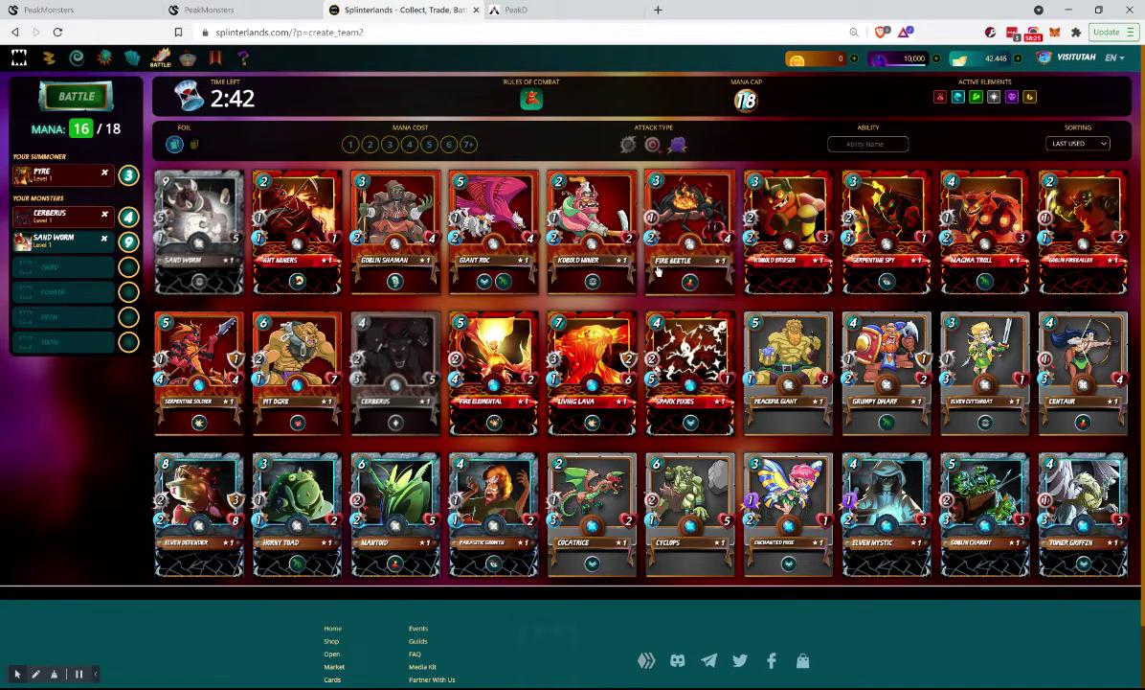
pyautogui.click(370, 143)
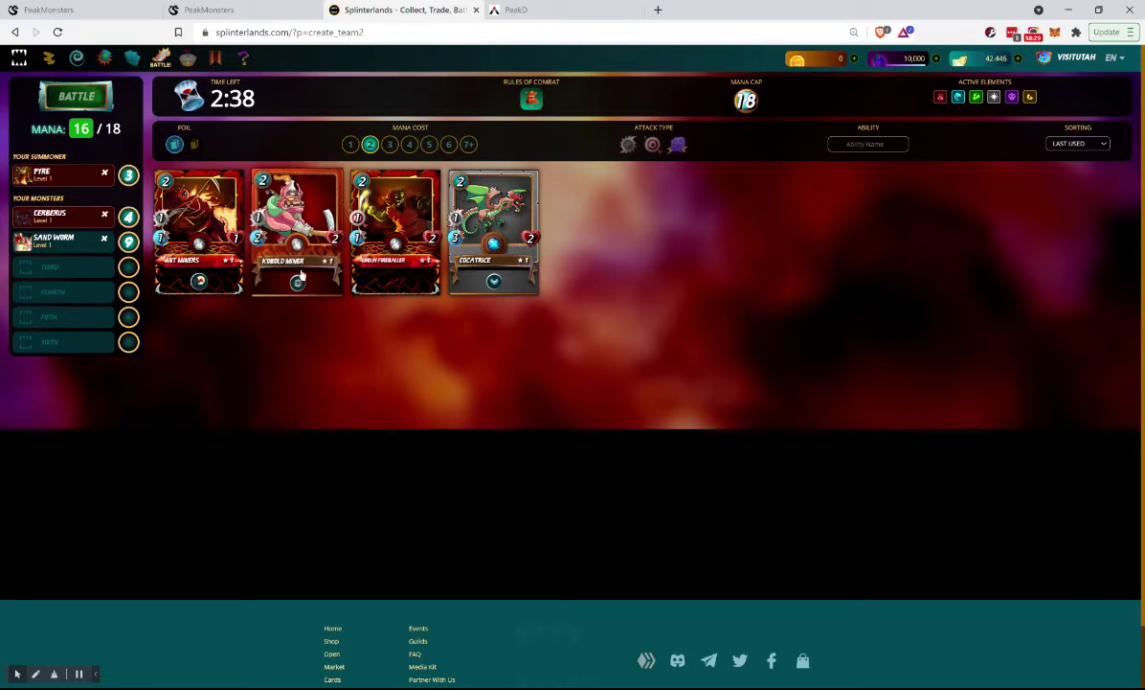
pyautogui.click(297, 228)
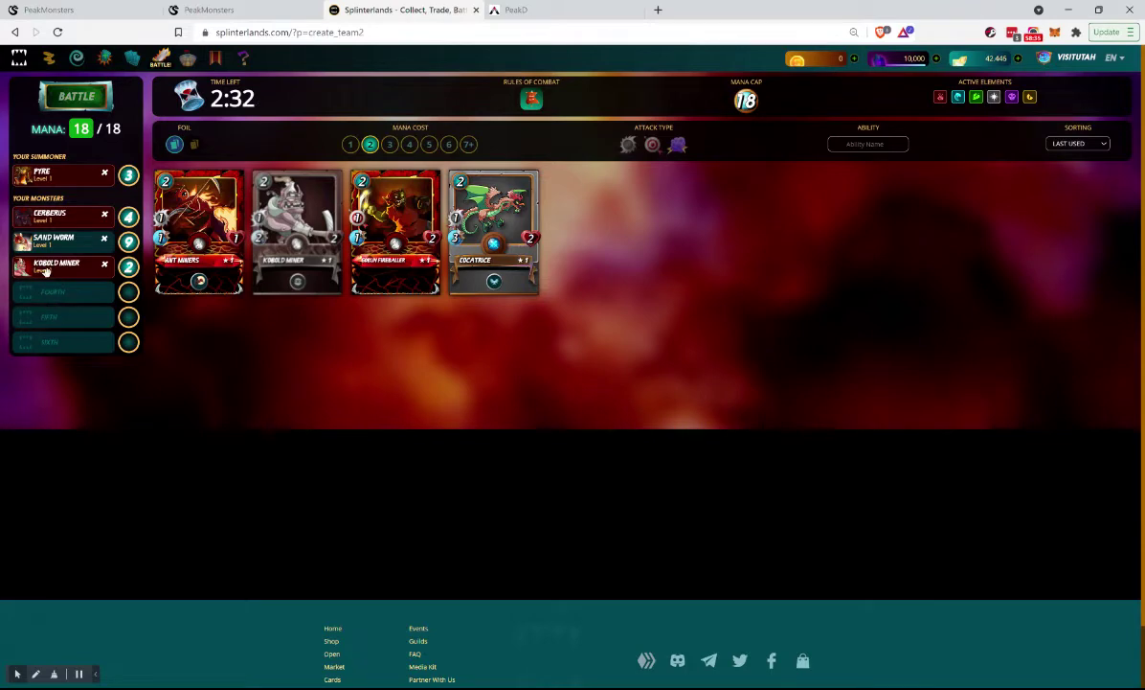
pyautogui.moveTo(45, 261); pyautogui.dragTo(44, 239)
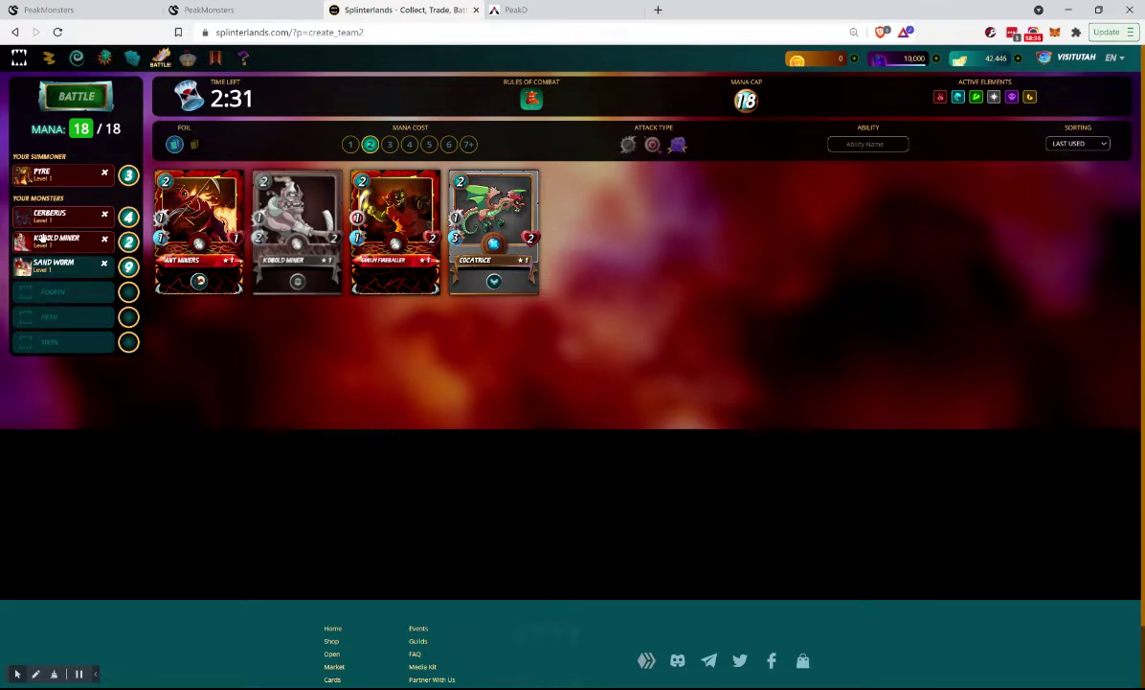
pyautogui.click(73, 97)
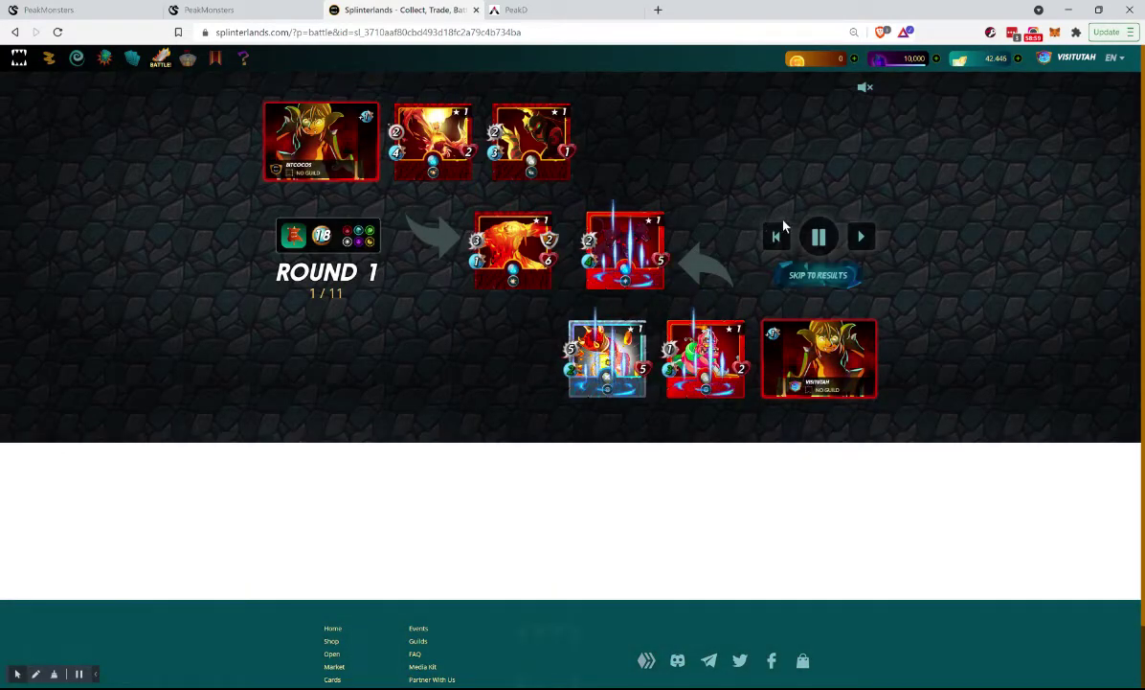
# Advance the battle to its results and close them, and start another ranked battle up to team creation
pyautogui.click(859, 237)
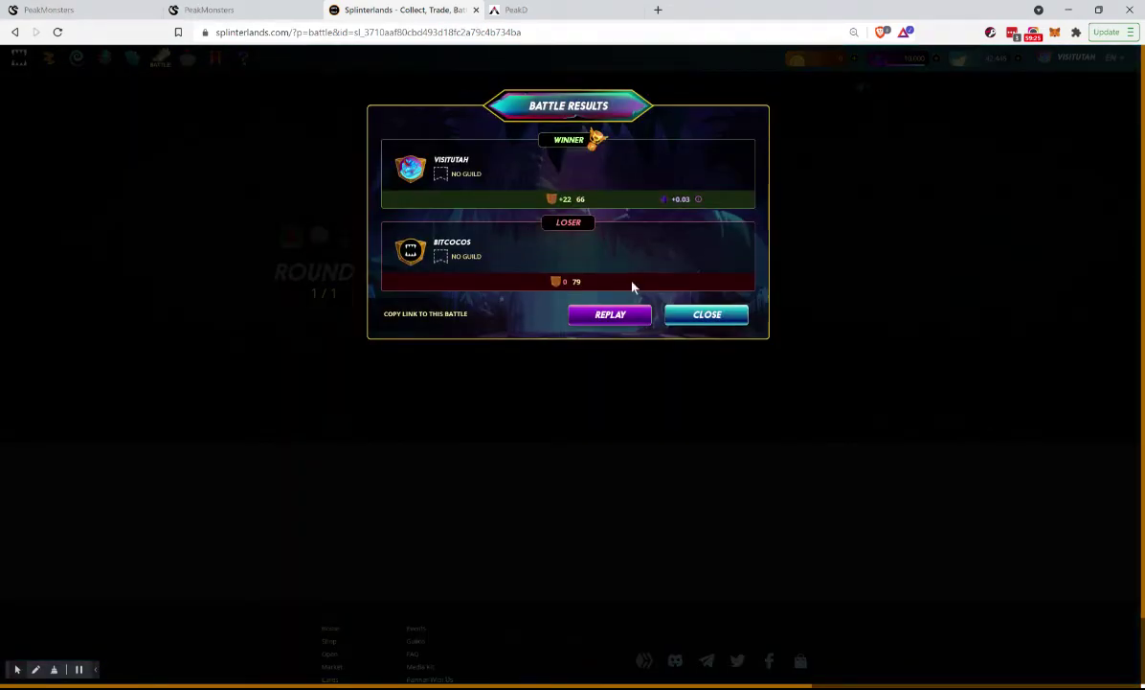
pyautogui.click(708, 315)
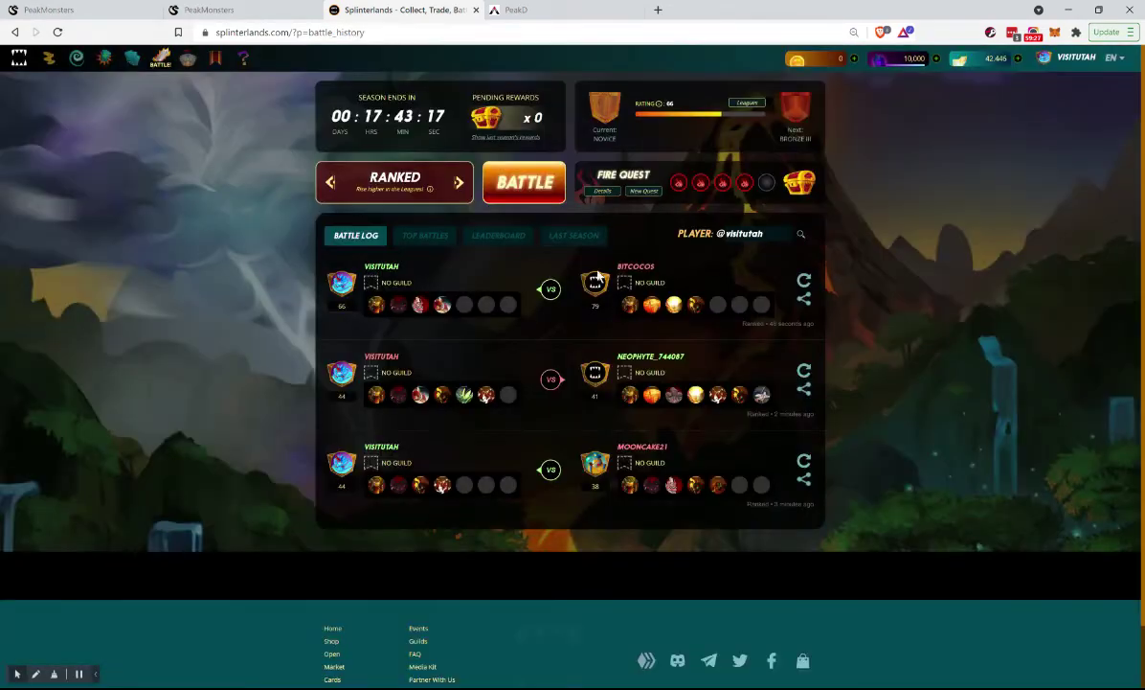
pyautogui.click(502, 187)
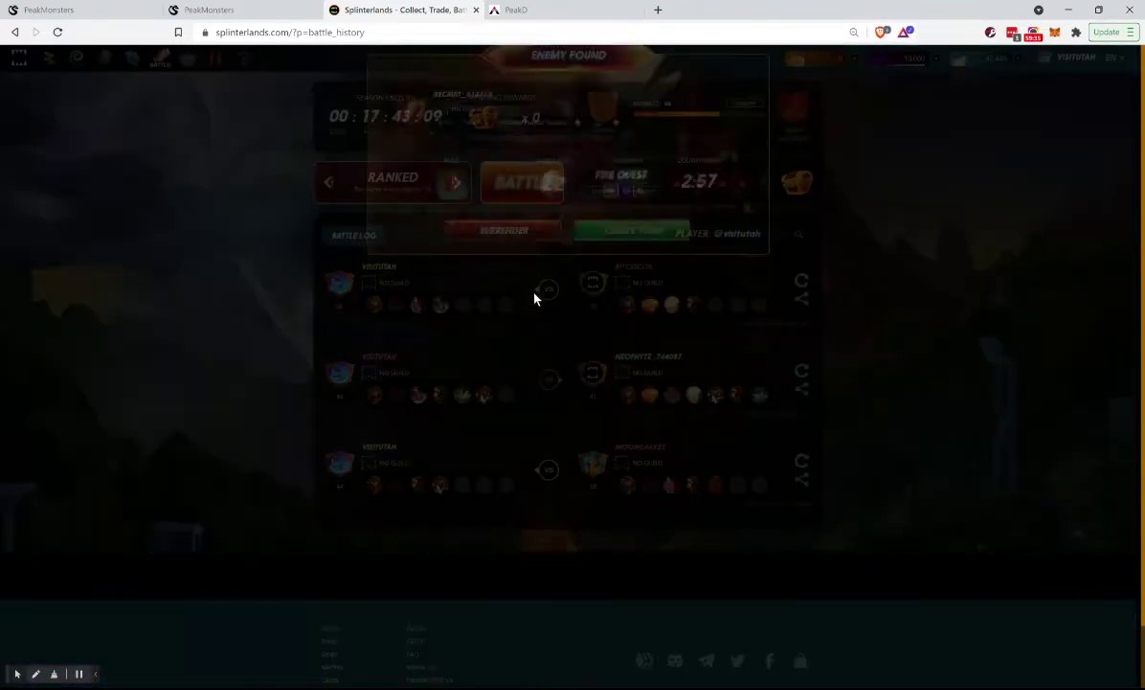
pyautogui.click(638, 285)
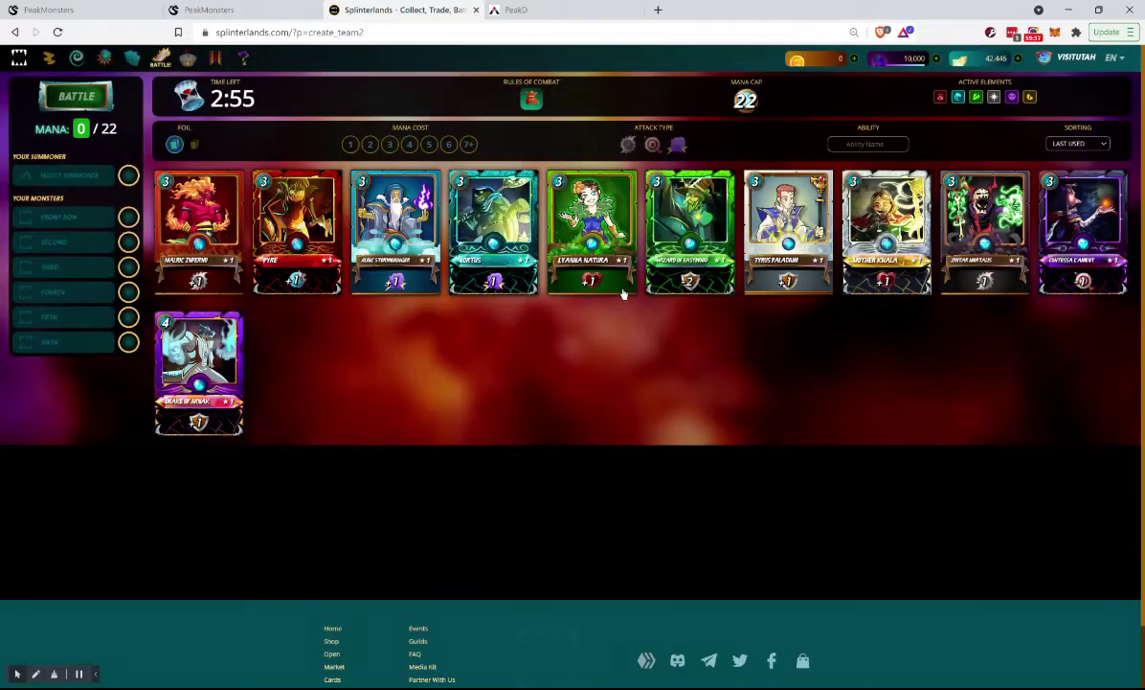
# Assemble a 22-mana team with summoner Pyre and monsters Cerberus, Sand Worm, Serpentine Spy and Fire Beetle, and submit it to battle
pyautogui.click(314, 245)
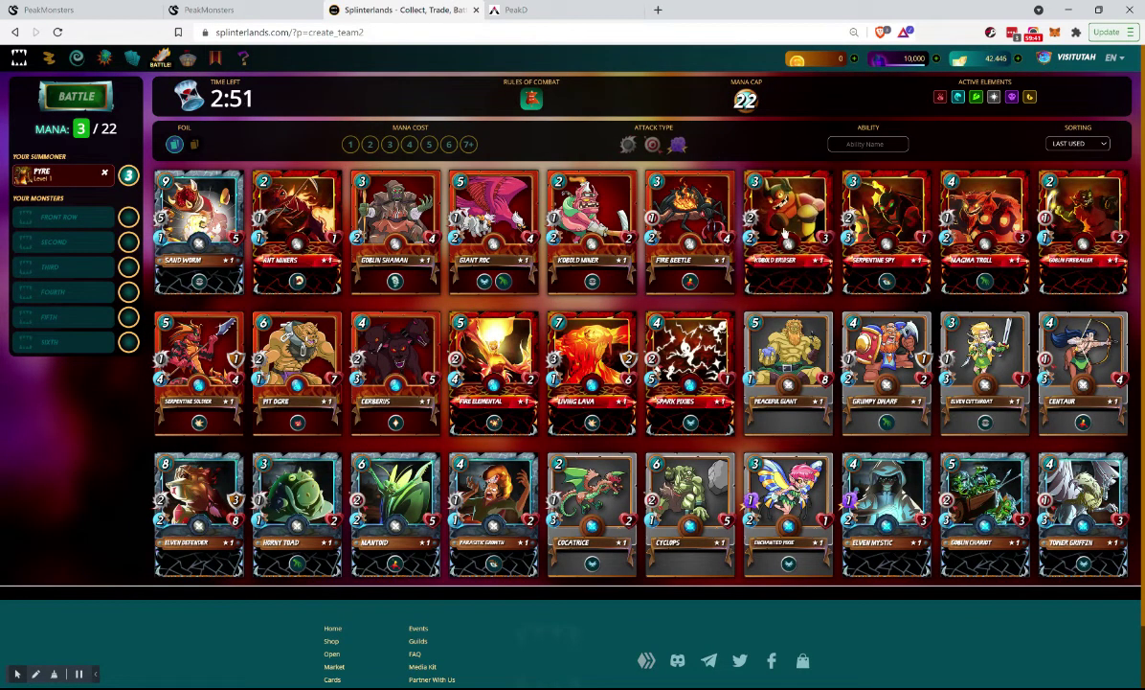
pyautogui.click(388, 383)
pyautogui.click(173, 234)
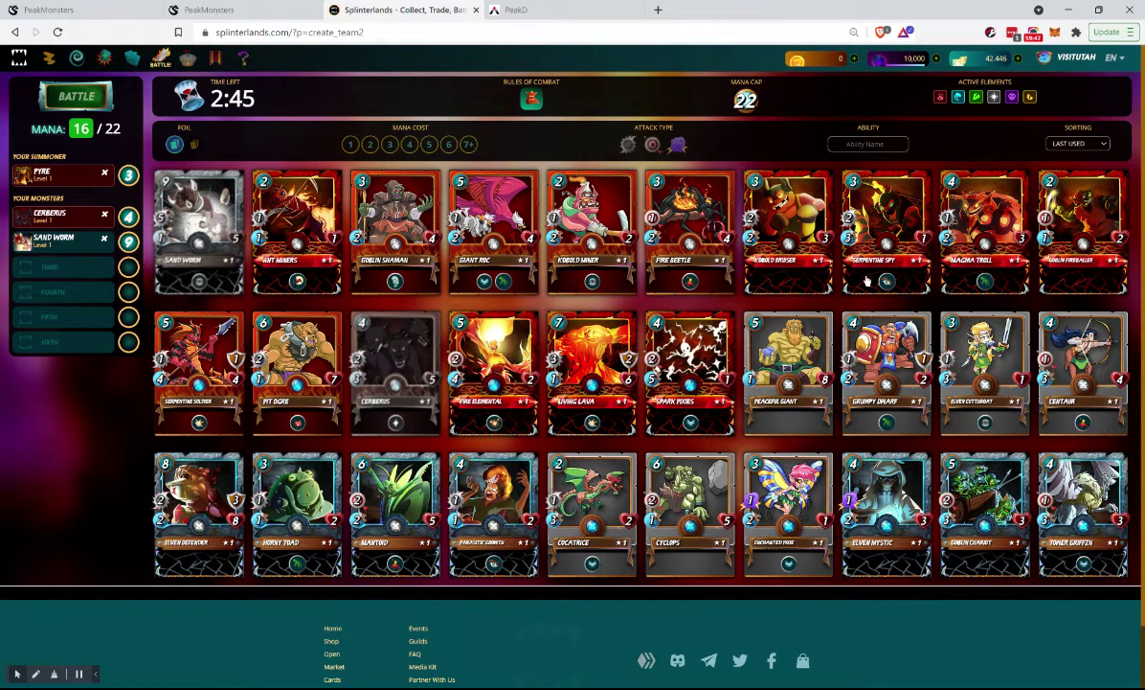
pyautogui.click(884, 225)
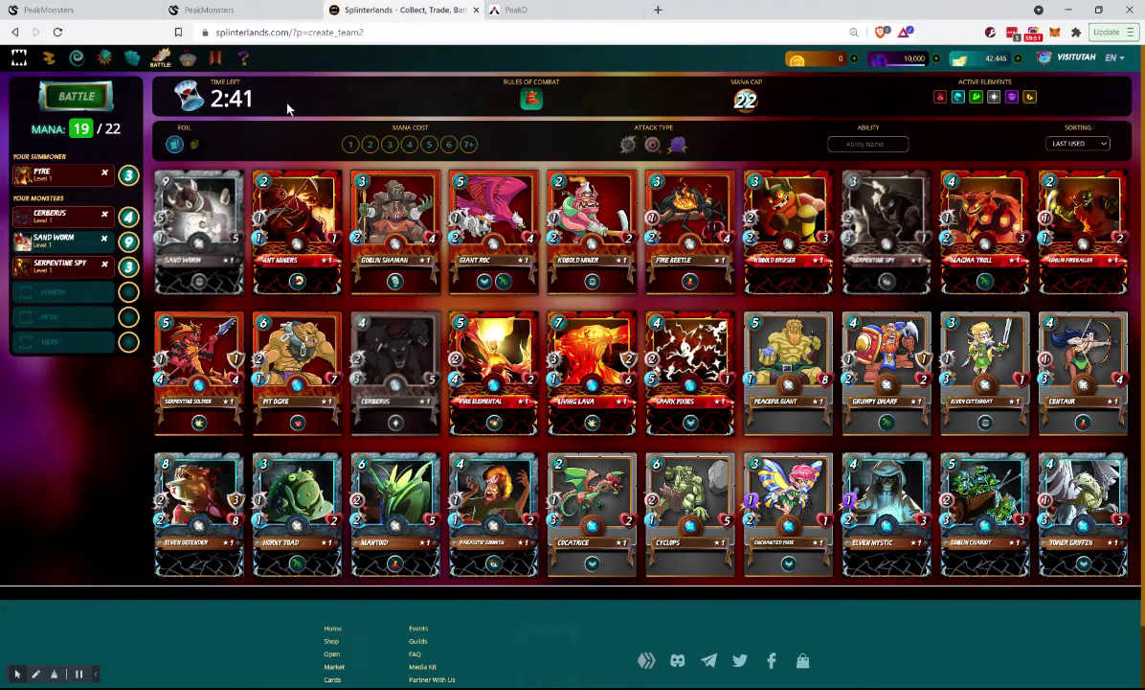
pyautogui.click(390, 146)
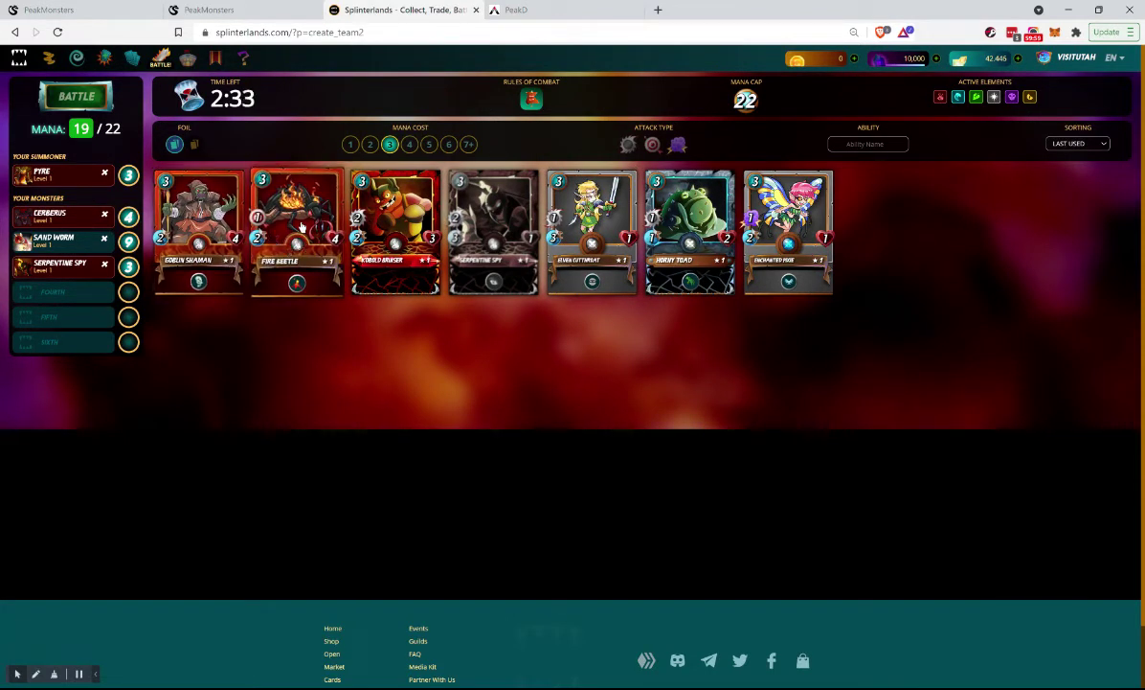
pyautogui.click(280, 249)
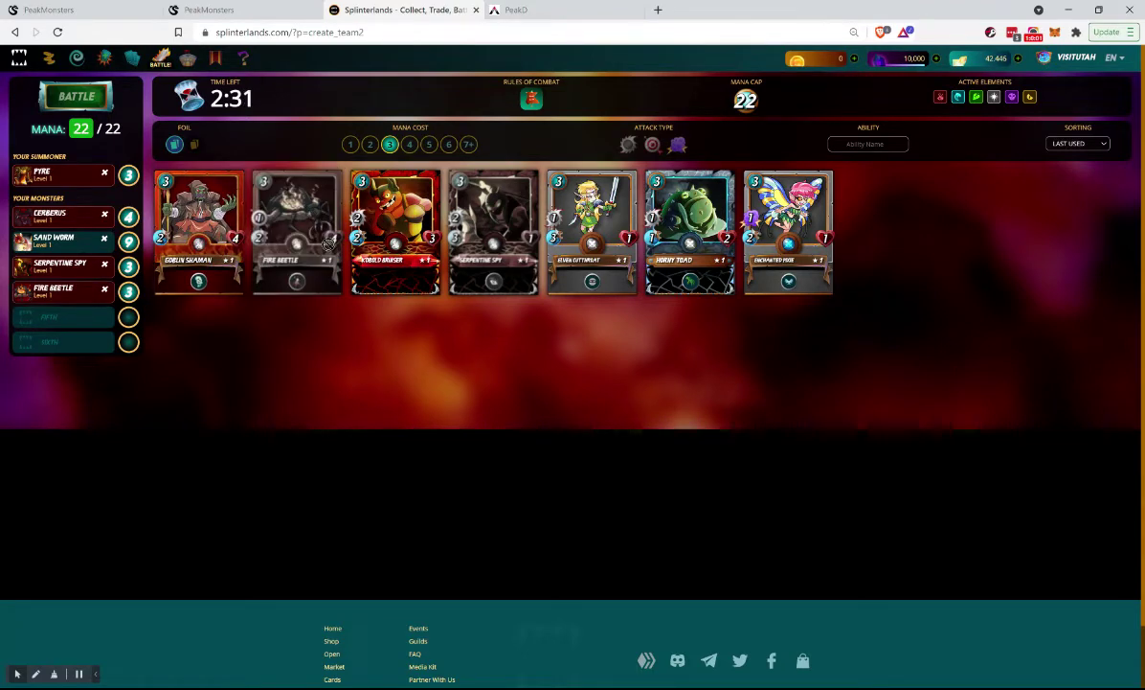
pyautogui.click(390, 145)
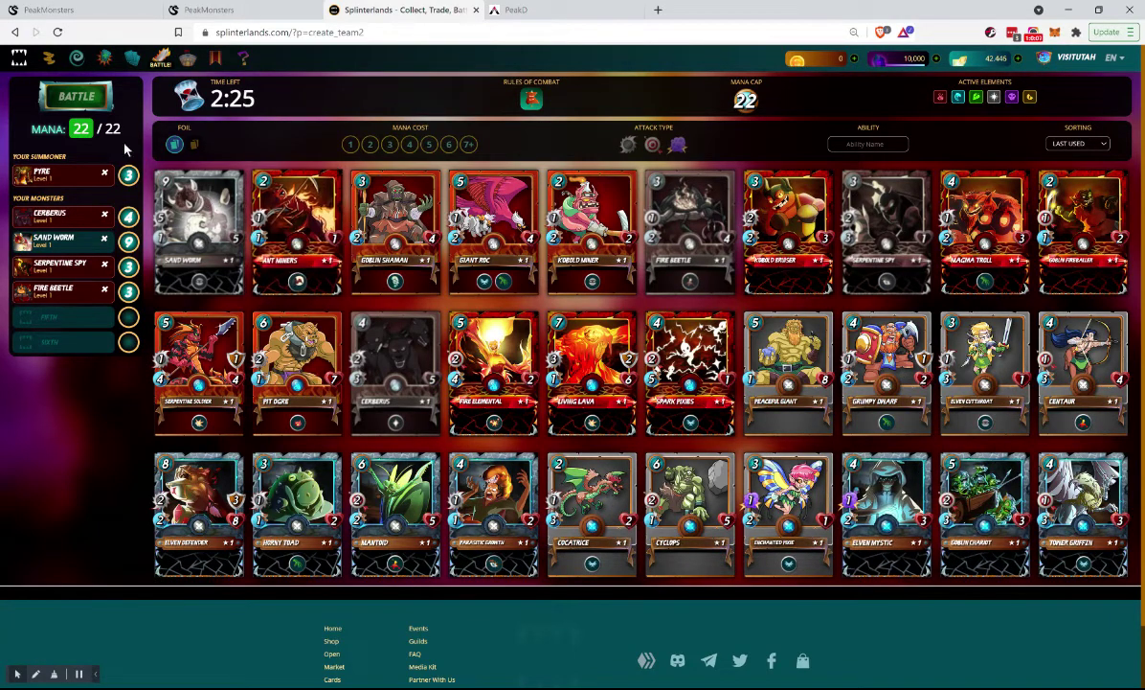
pyautogui.click(93, 104)
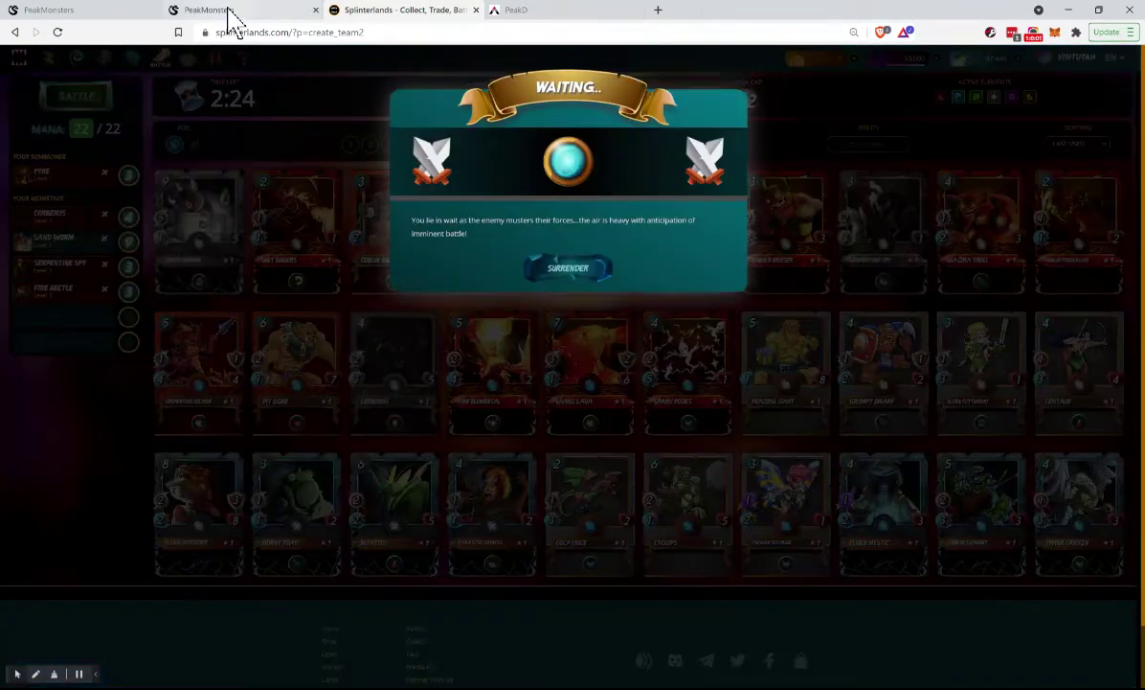
# Switch to PeakMonsters and reload the rented cards list to check their last-played status, and return to the waiting Splinterlands battle
pyautogui.click(229, 13)
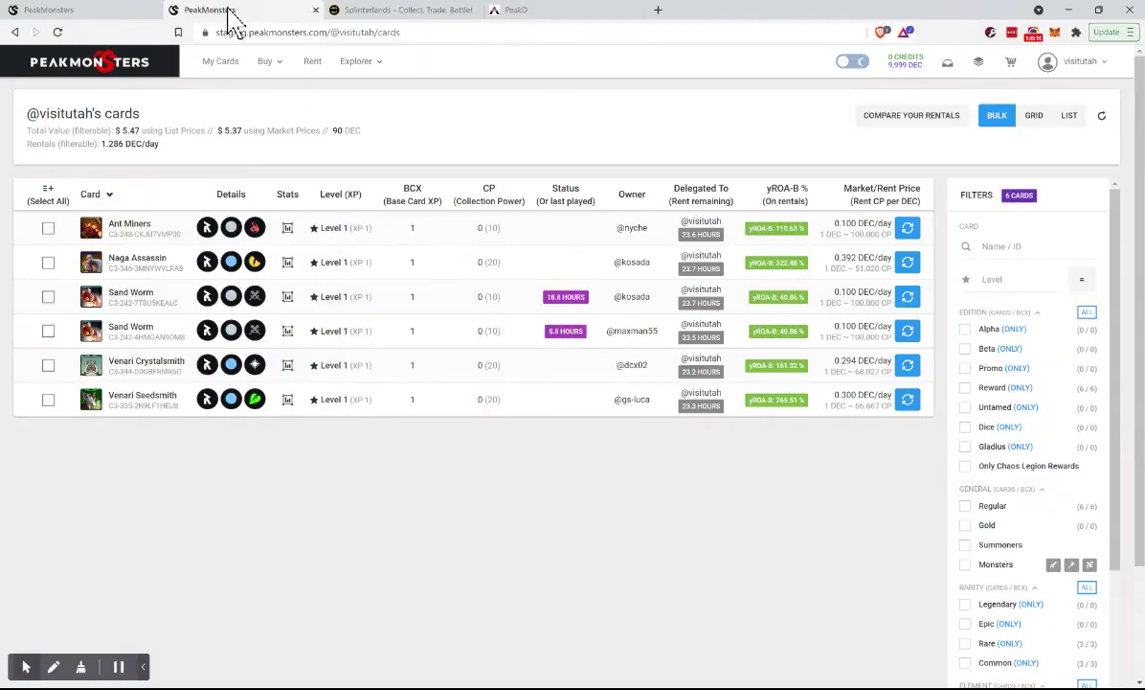
pyautogui.click(57, 31)
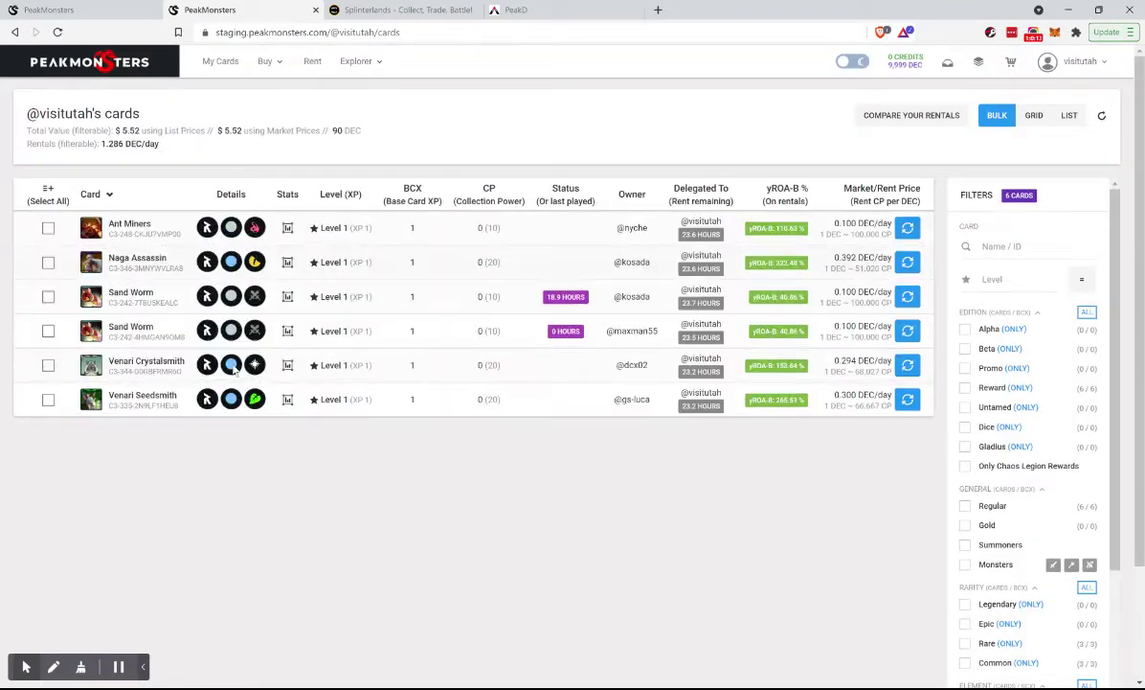
pyautogui.moveTo(92, 402)
pyautogui.click(441, 11)
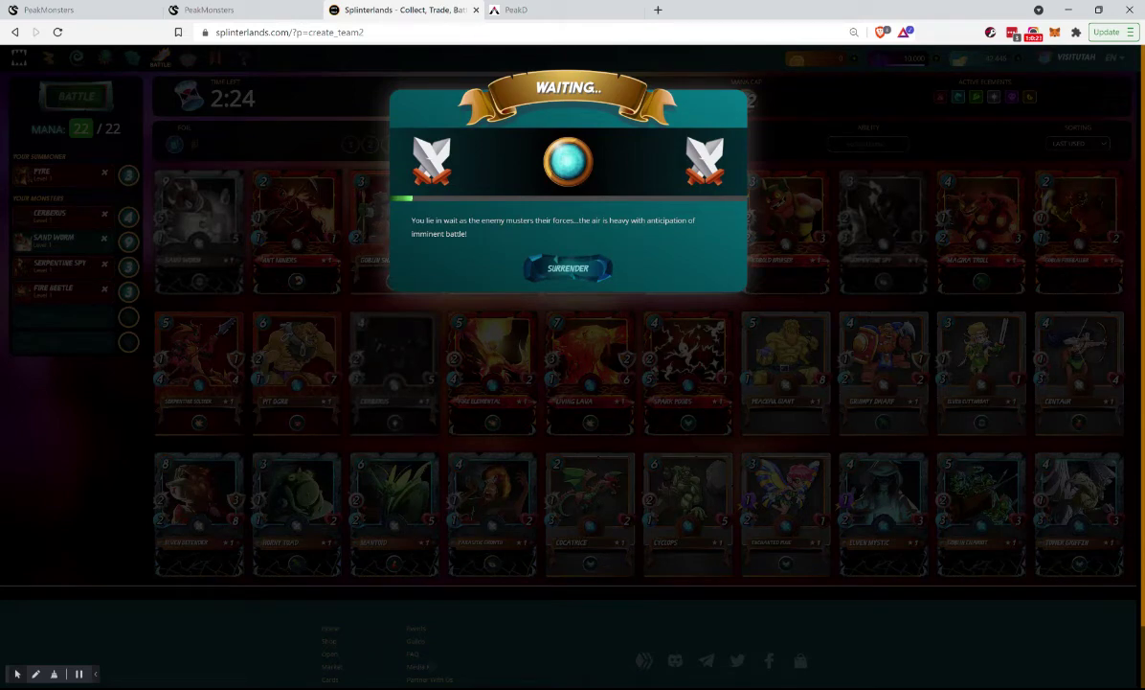
pyautogui.click(219, 12)
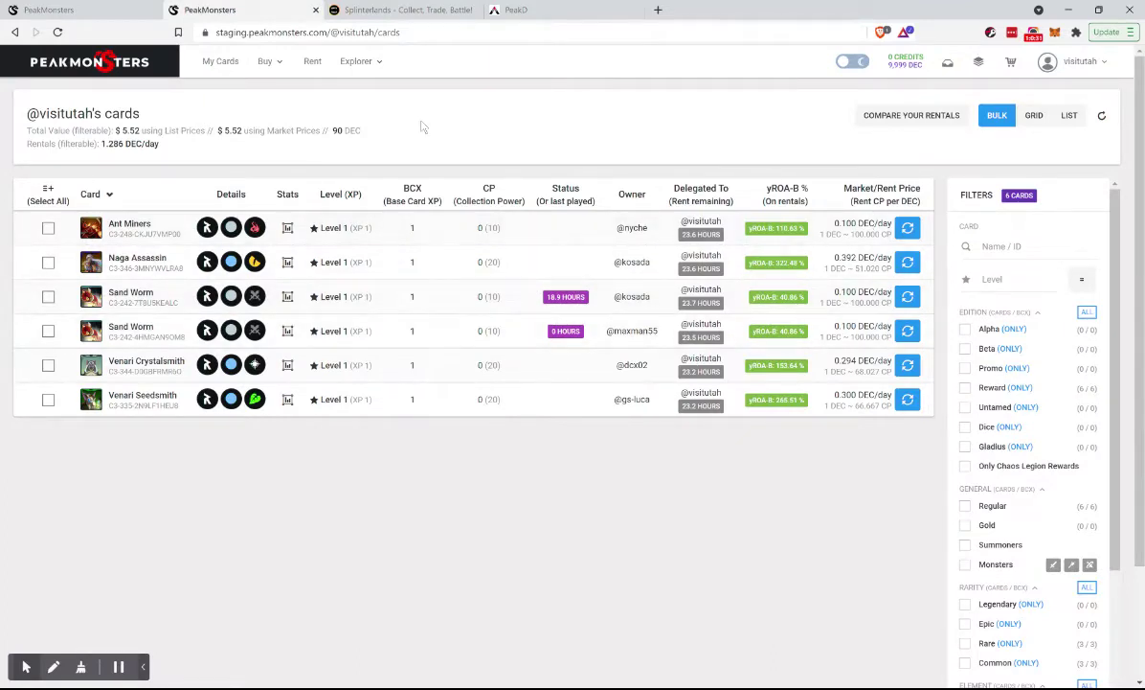
pyautogui.click(397, 13)
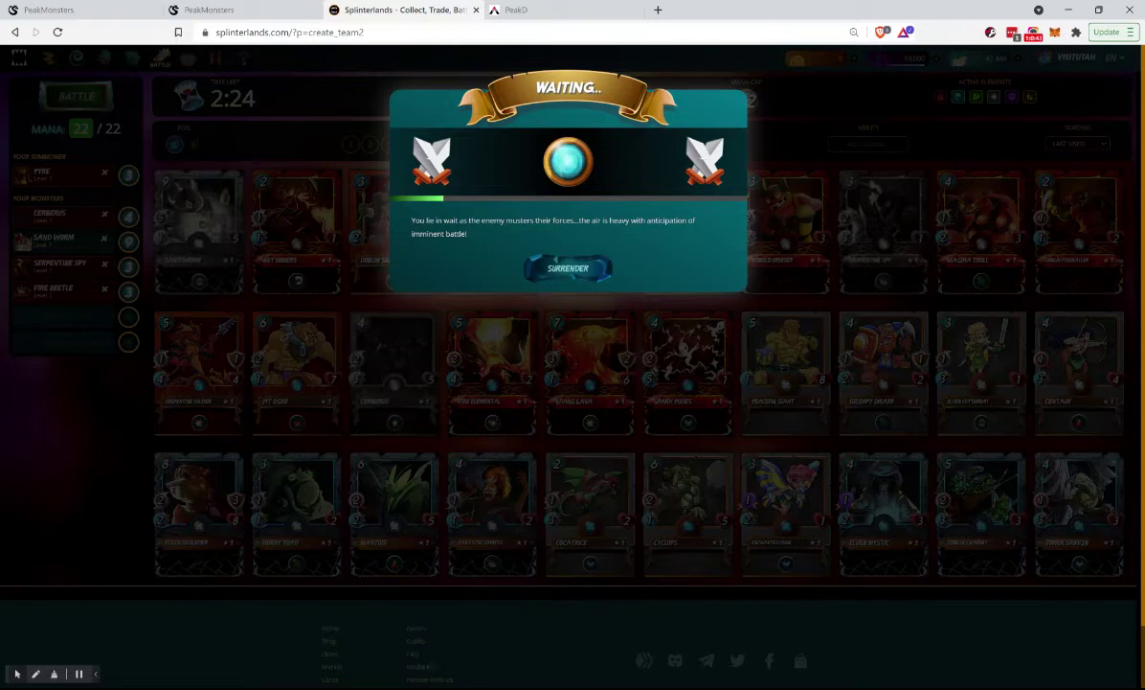
# Switch to the account's explorer activities in PeakMonsters and expand the details of every listed rental transaction
pyautogui.click(80, 674)
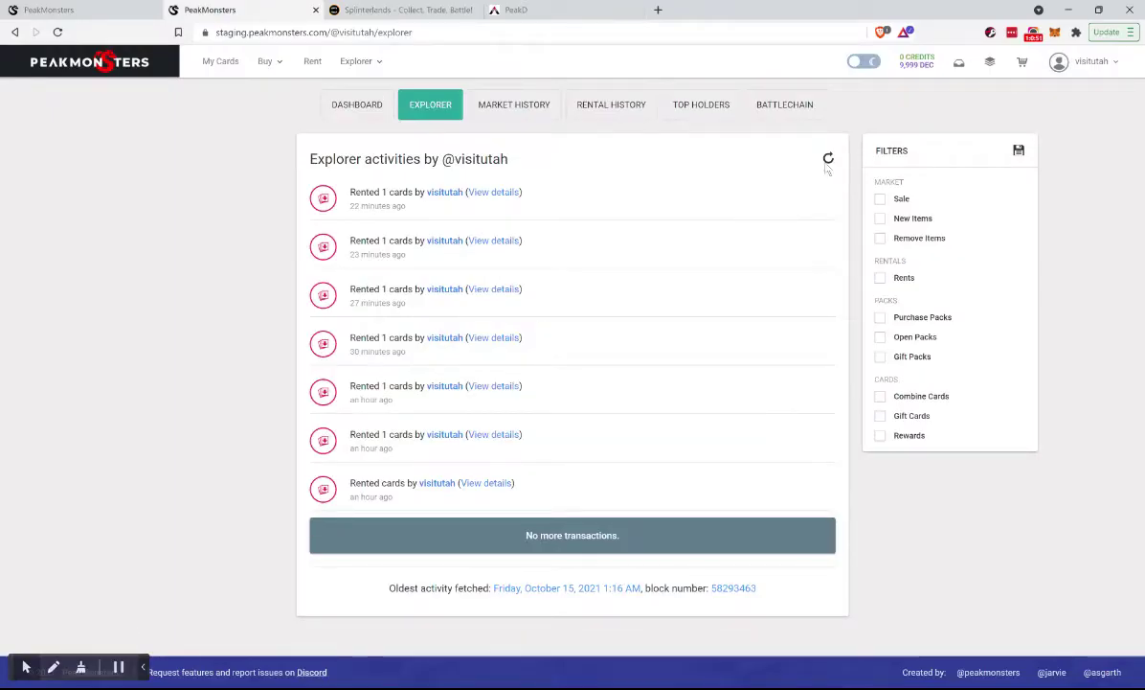
pyautogui.click(1102, 62)
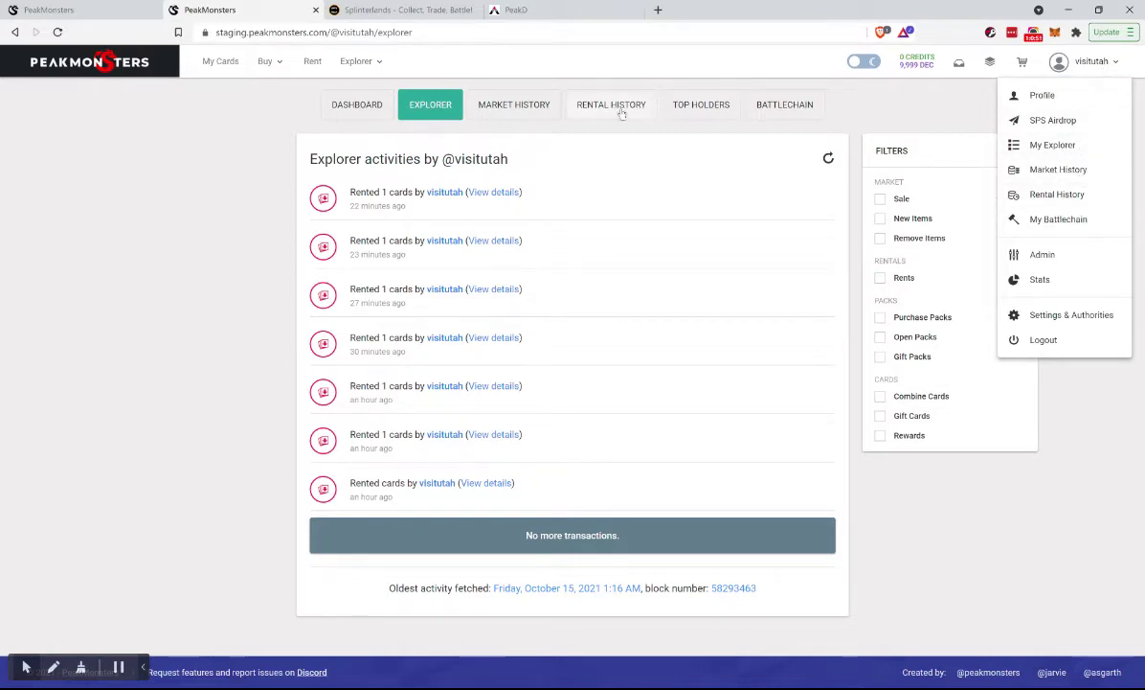
pyautogui.click(159, 335)
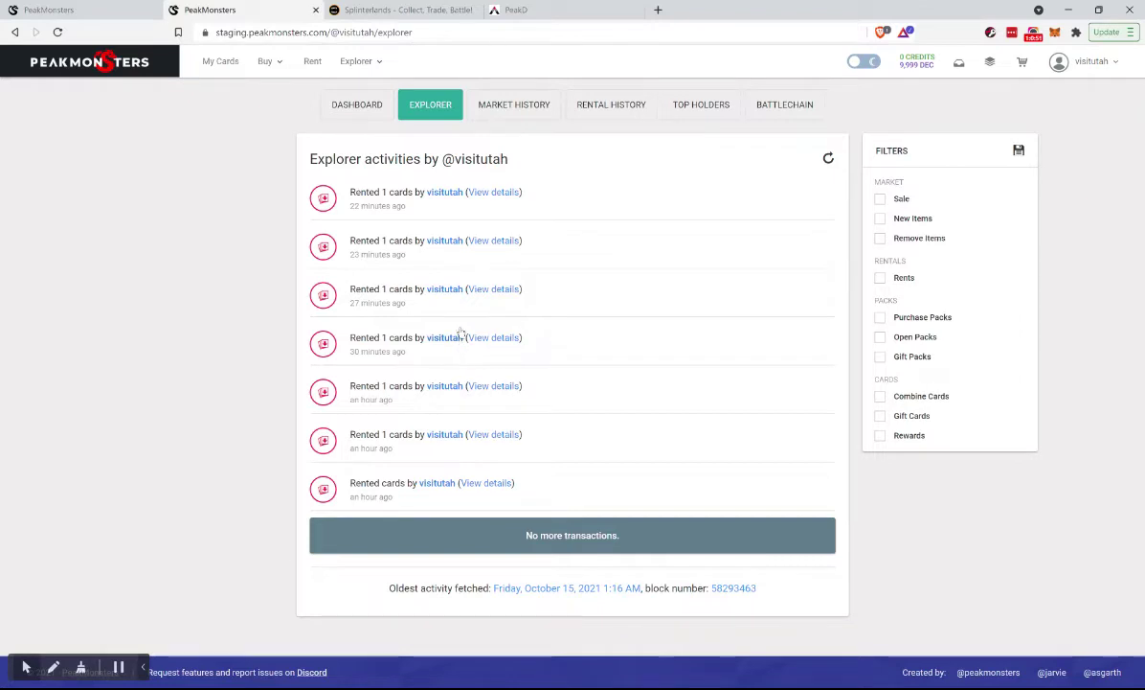
pyautogui.click(497, 483)
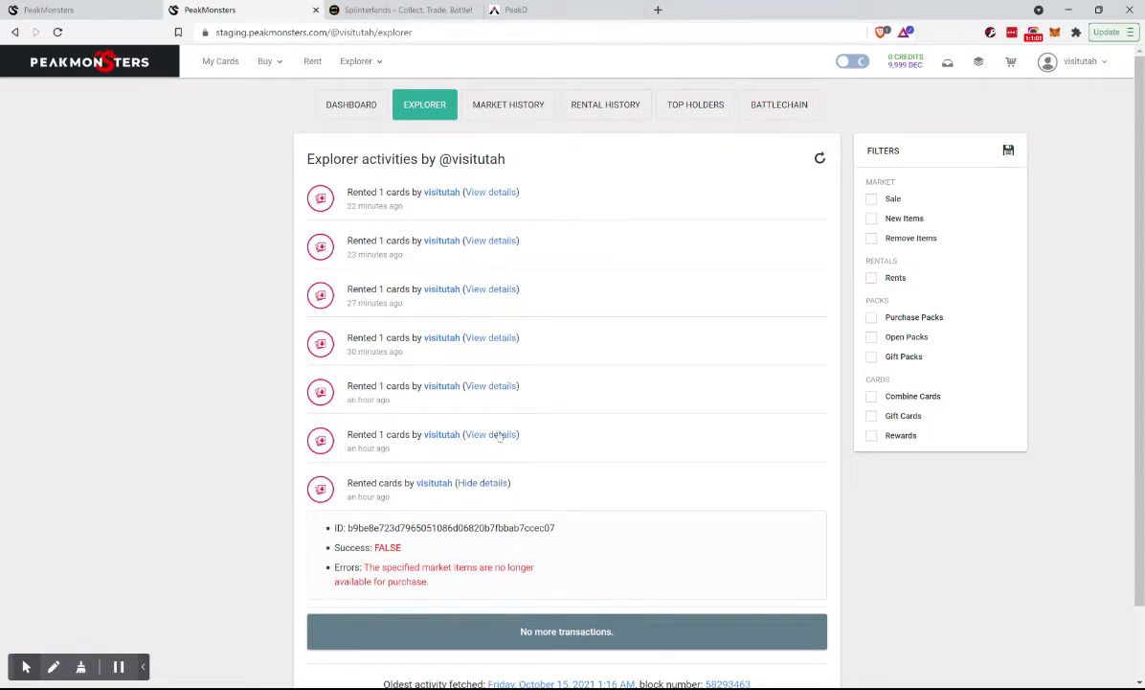
pyautogui.click(499, 437)
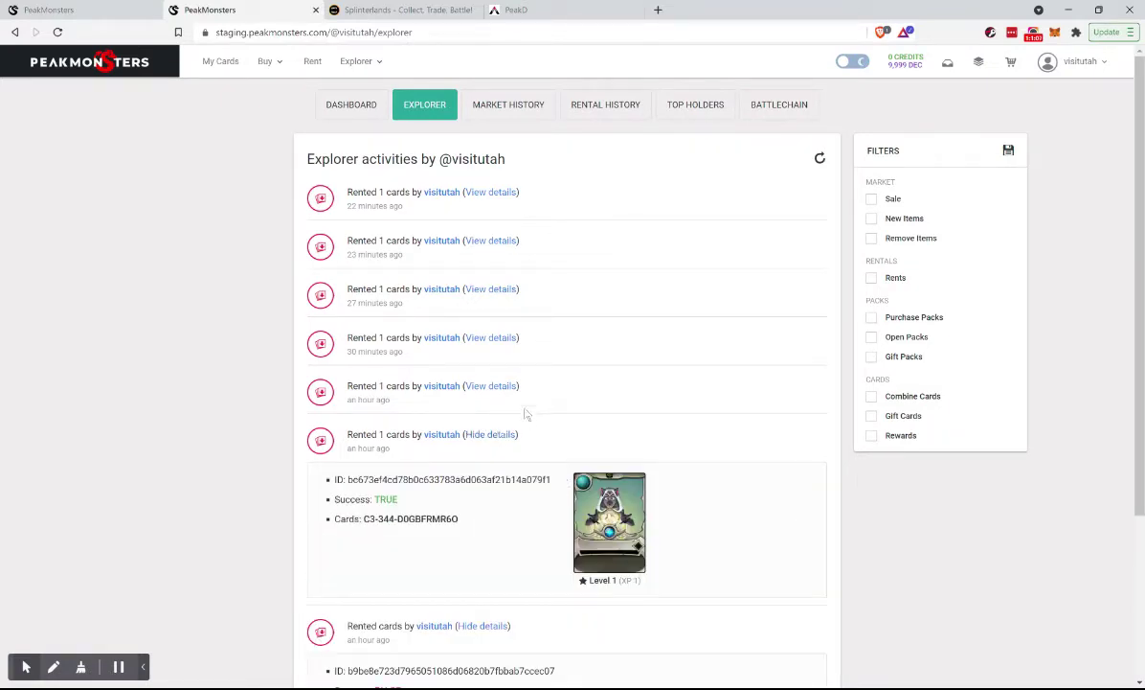
pyautogui.click(504, 387)
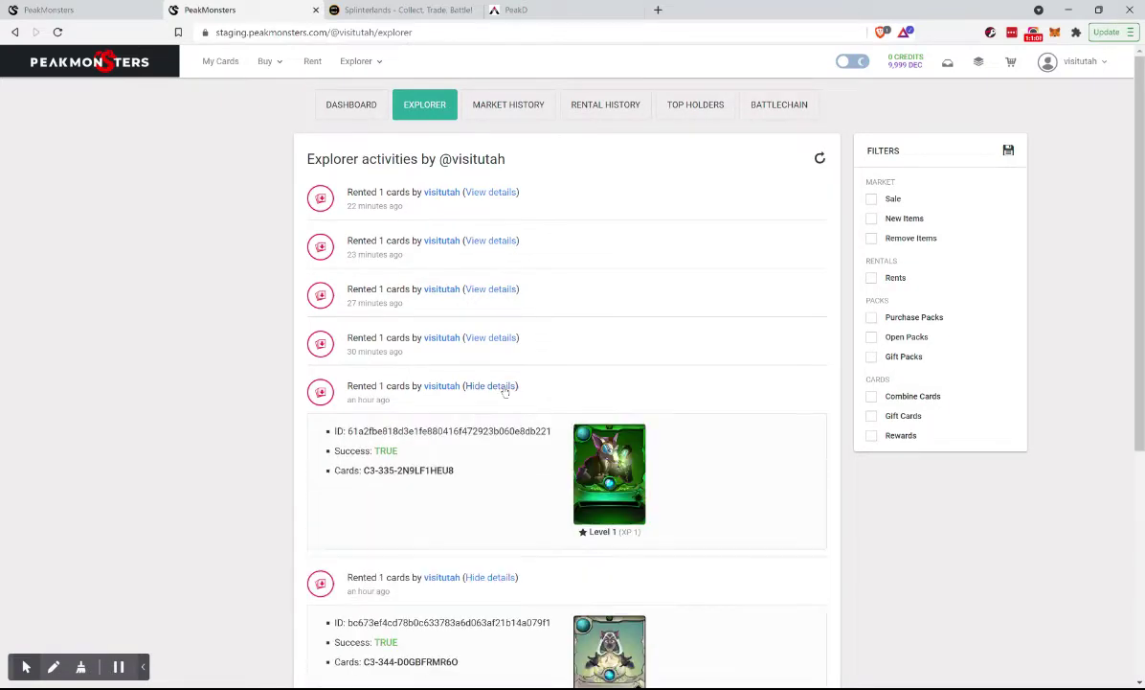
pyautogui.click(497, 339)
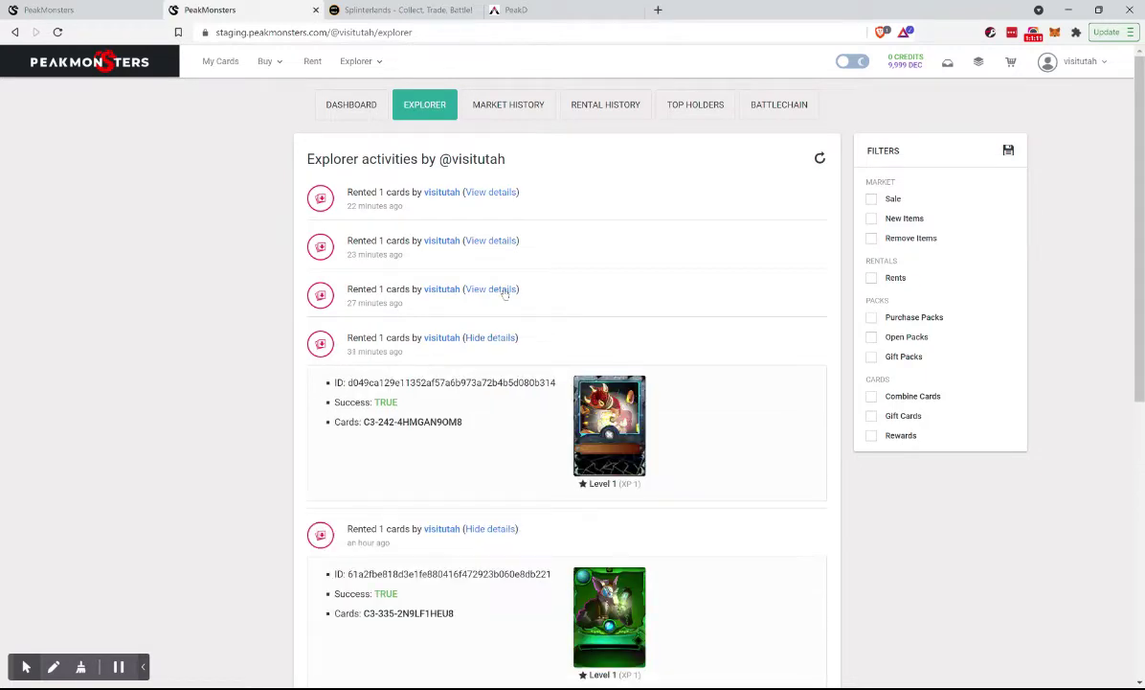
pyautogui.click(505, 291)
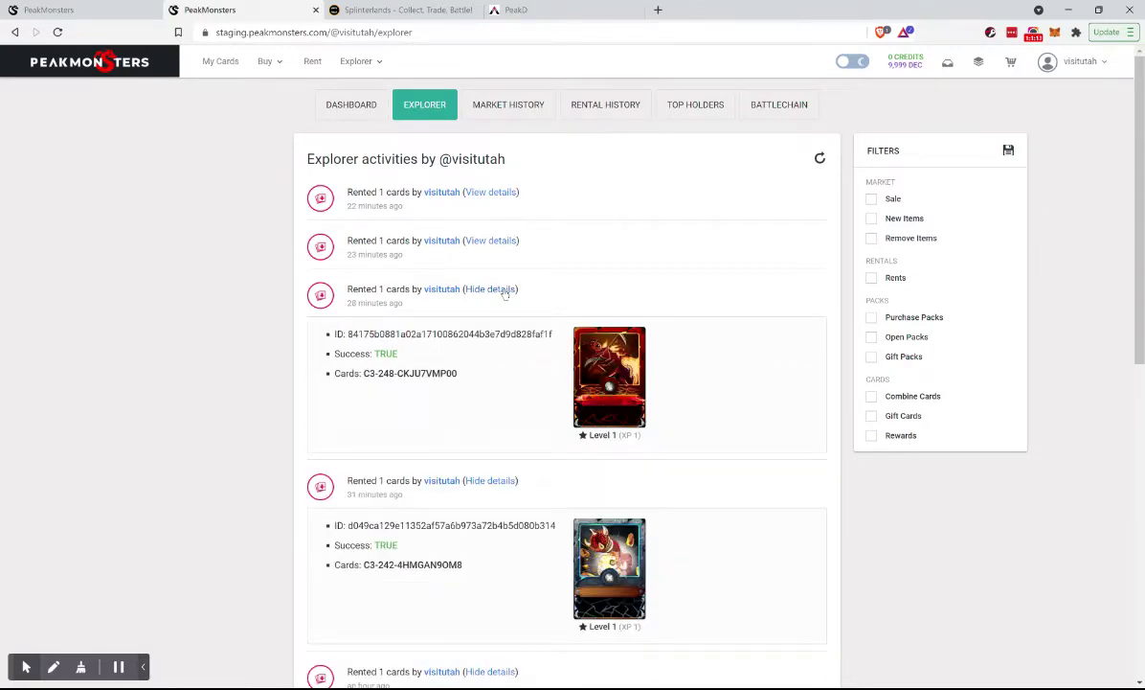
pyautogui.click(506, 241)
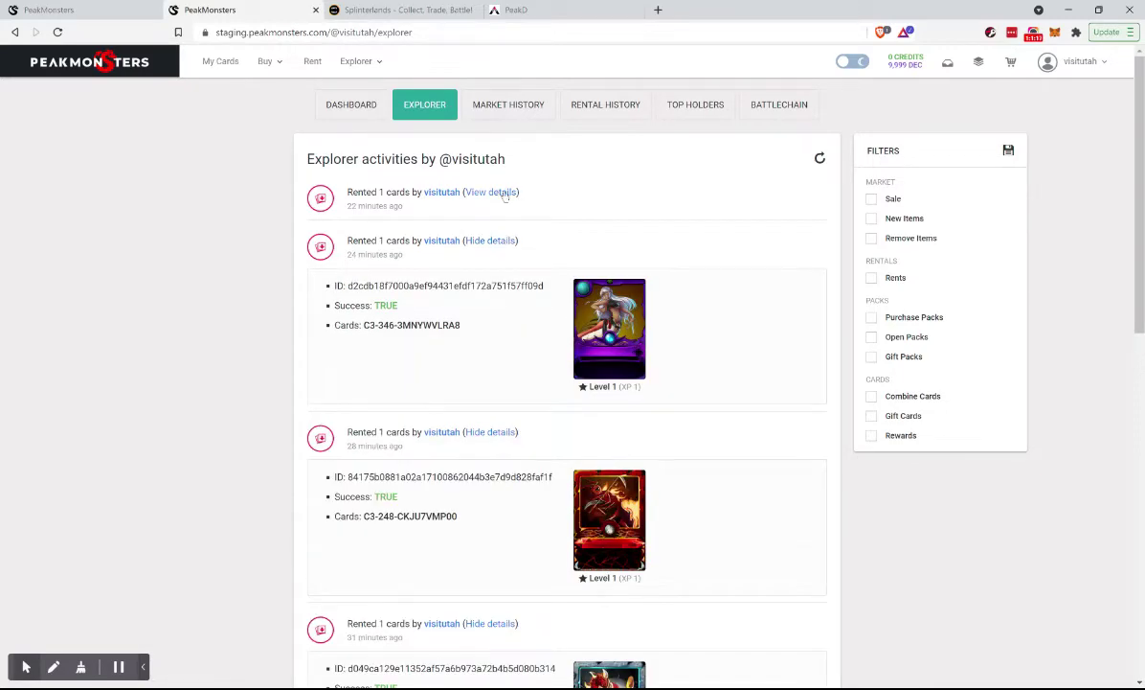
pyautogui.click(505, 193)
# Review the expanded rental transactions down to the oldest one, and bring up the list of currently rented cards
pyautogui.scroll(-3, 429, 396)
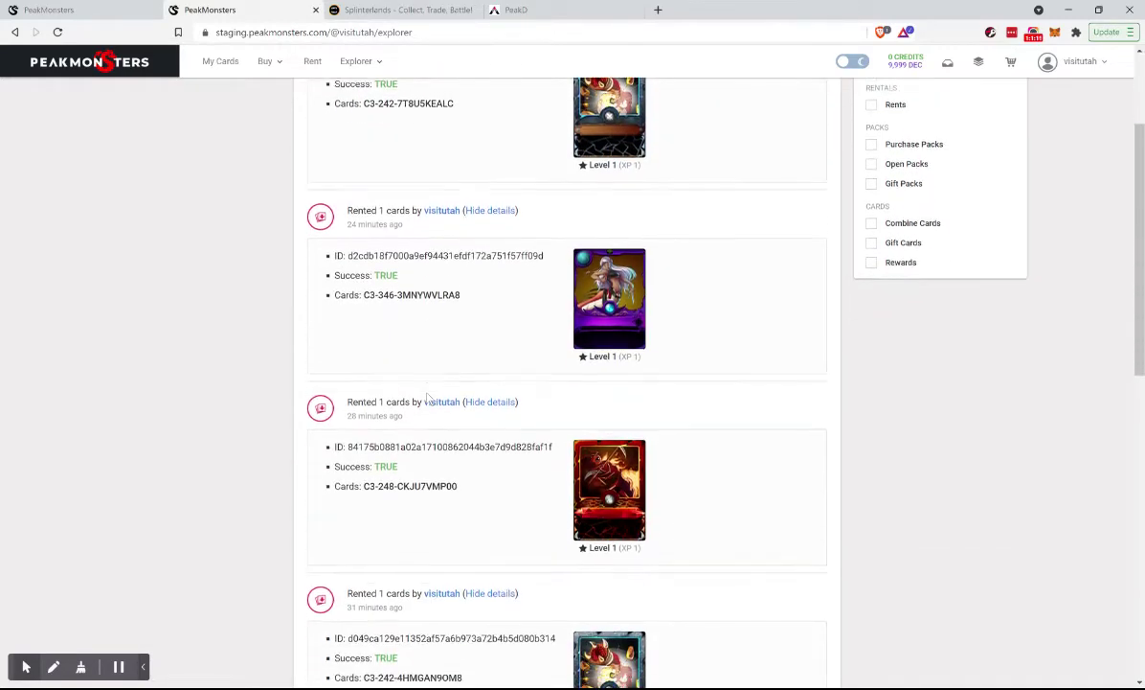
pyautogui.scroll(-1, 427, 397)
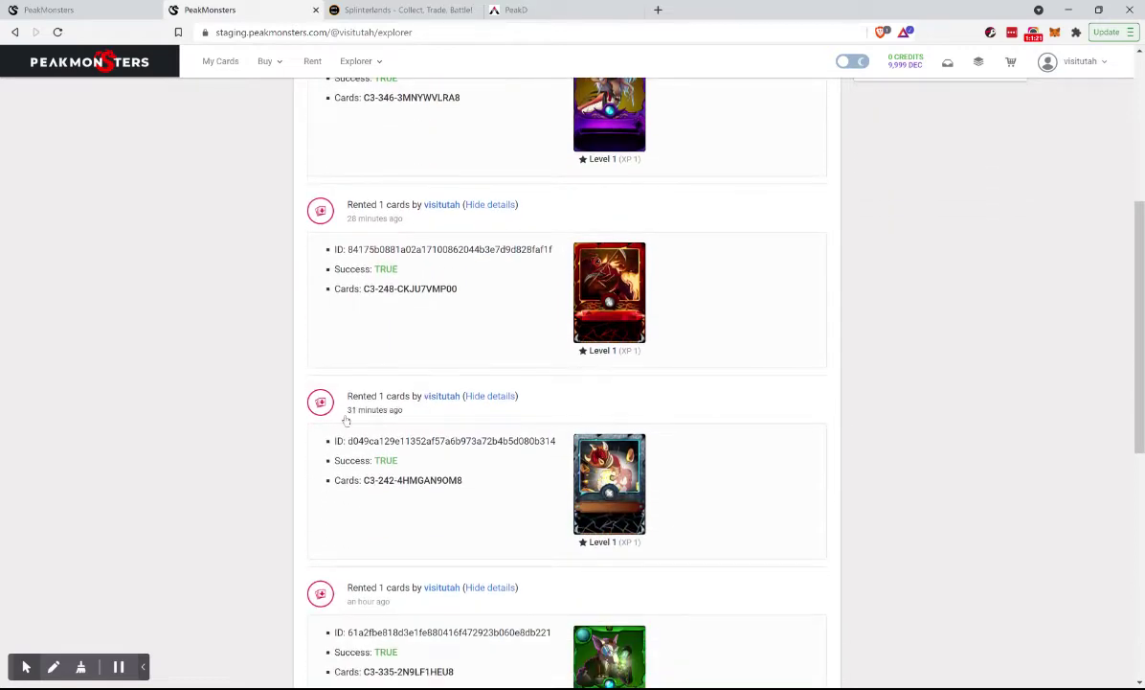
pyautogui.scroll(-4, 258, 409)
pyautogui.scroll(-3, 259, 409)
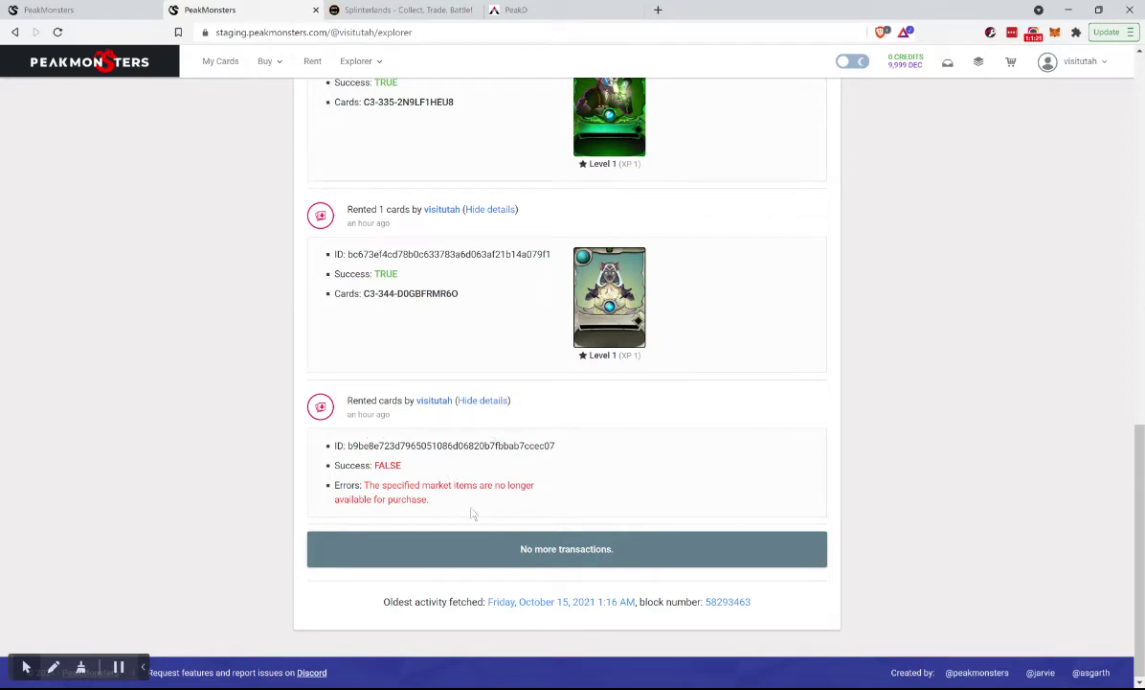
pyautogui.scroll(15, 243, 363)
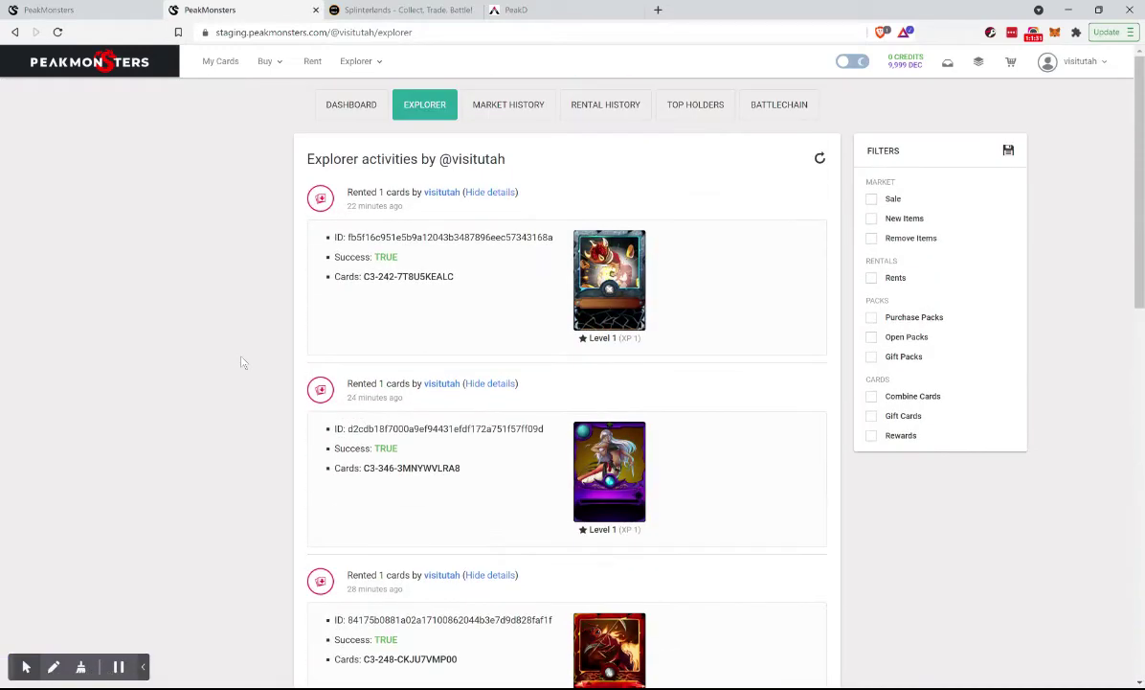
pyautogui.click(84, 17)
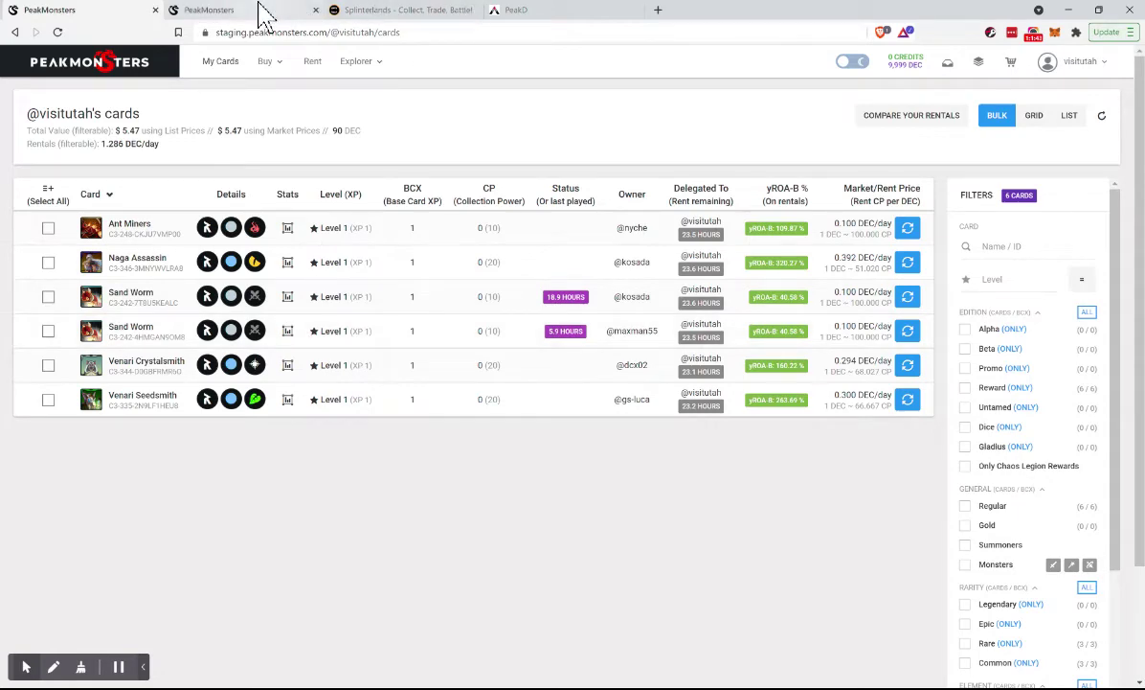
# Return to the Splinterlands battle, play it through to its results and close them
pyautogui.click(445, 12)
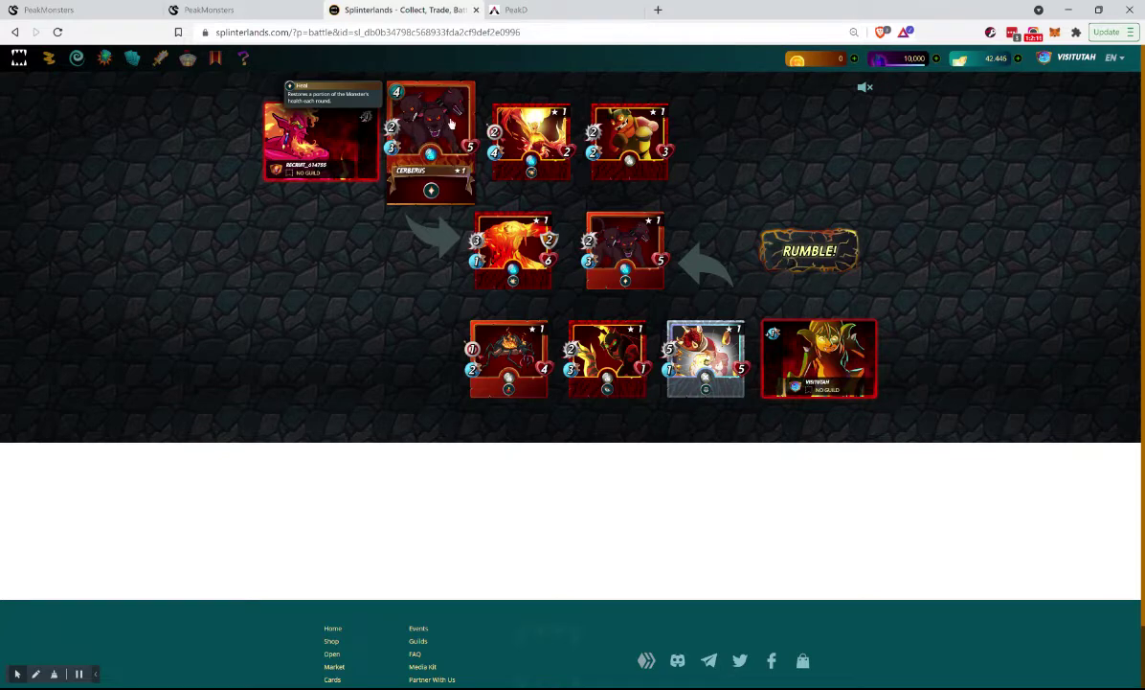
pyautogui.click(804, 255)
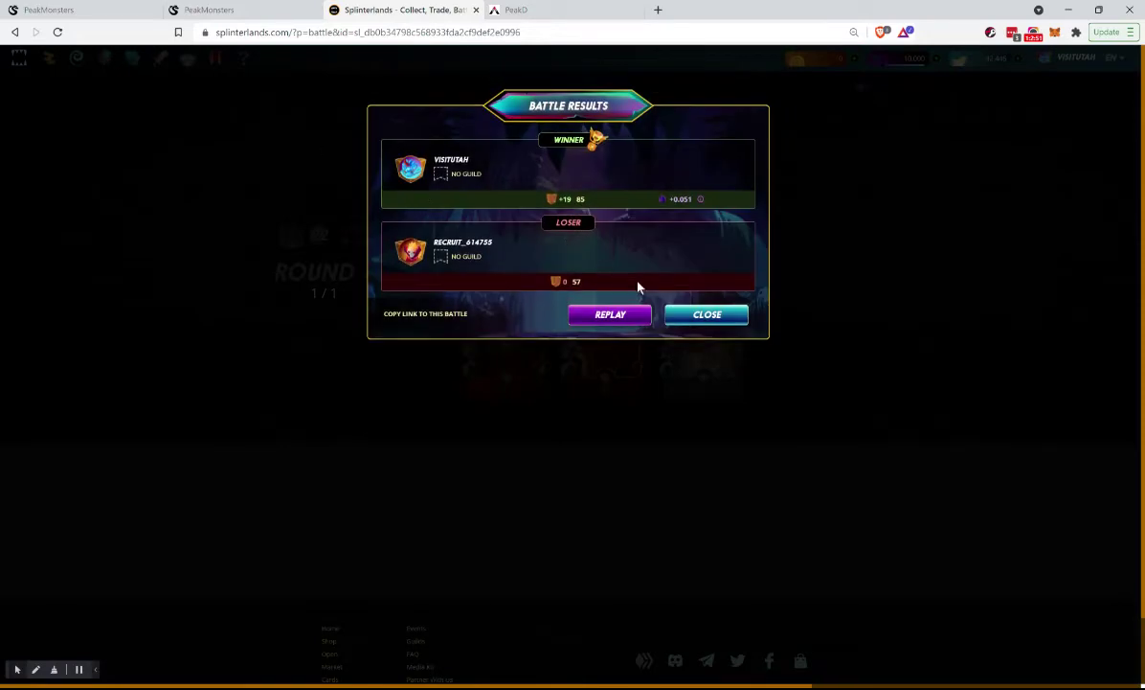
pyautogui.click(731, 315)
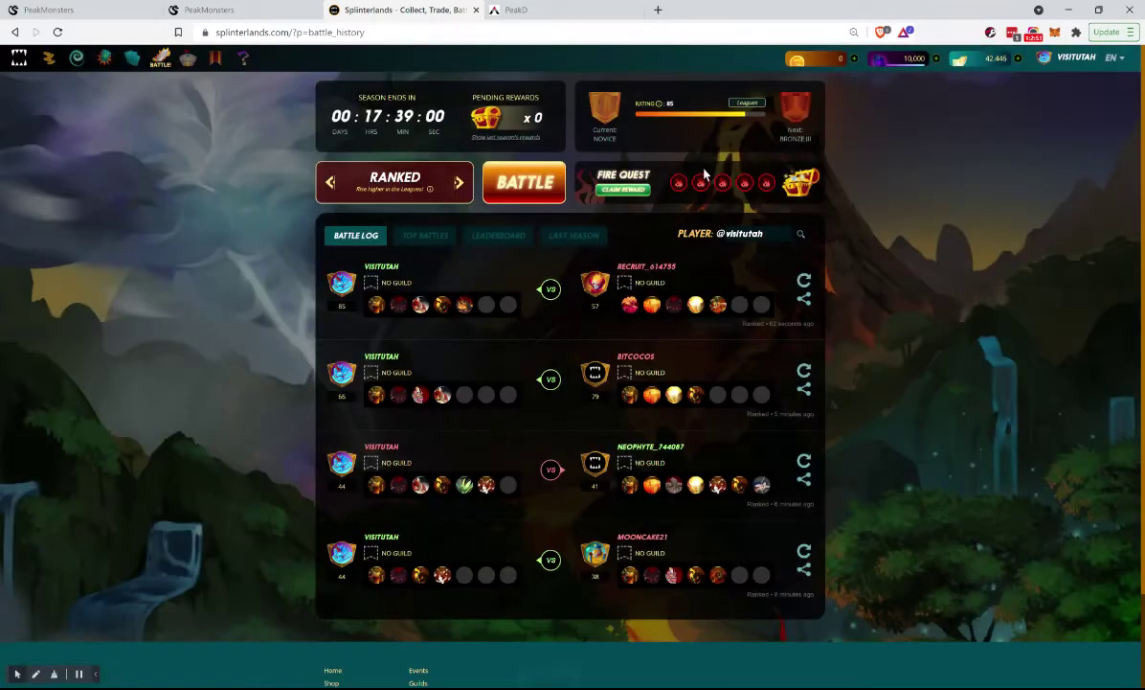
# Start another ranked battle up to team creation, try Lyanna Natura as the summoner and remove her again
pyautogui.click(531, 188)
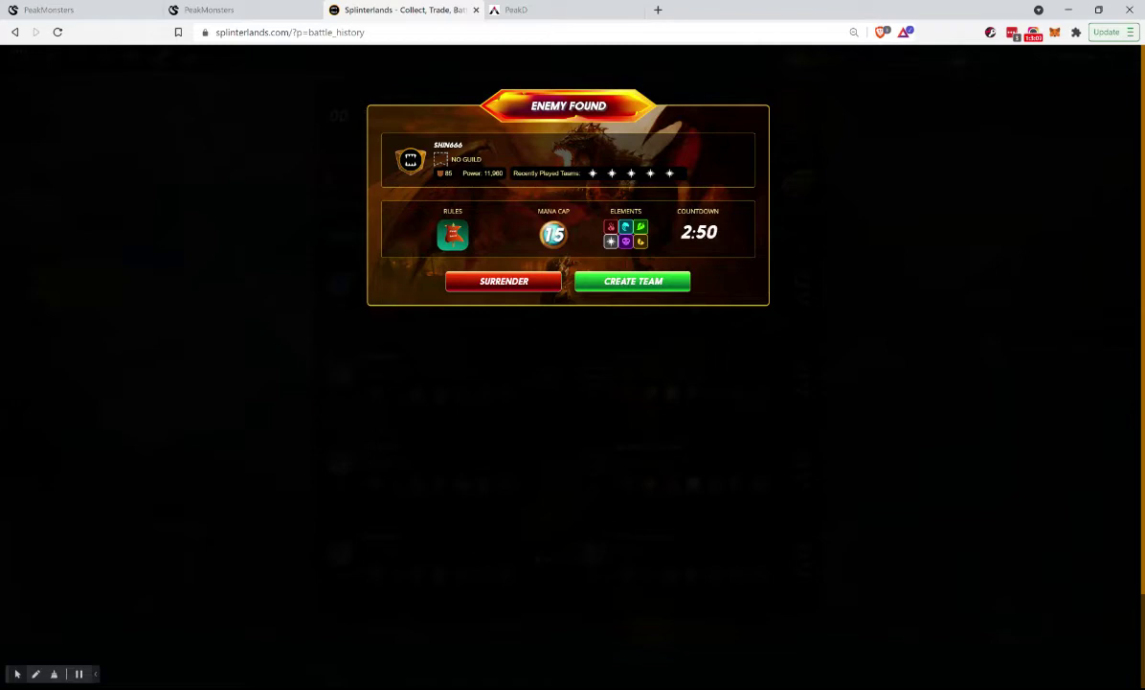
pyautogui.click(623, 282)
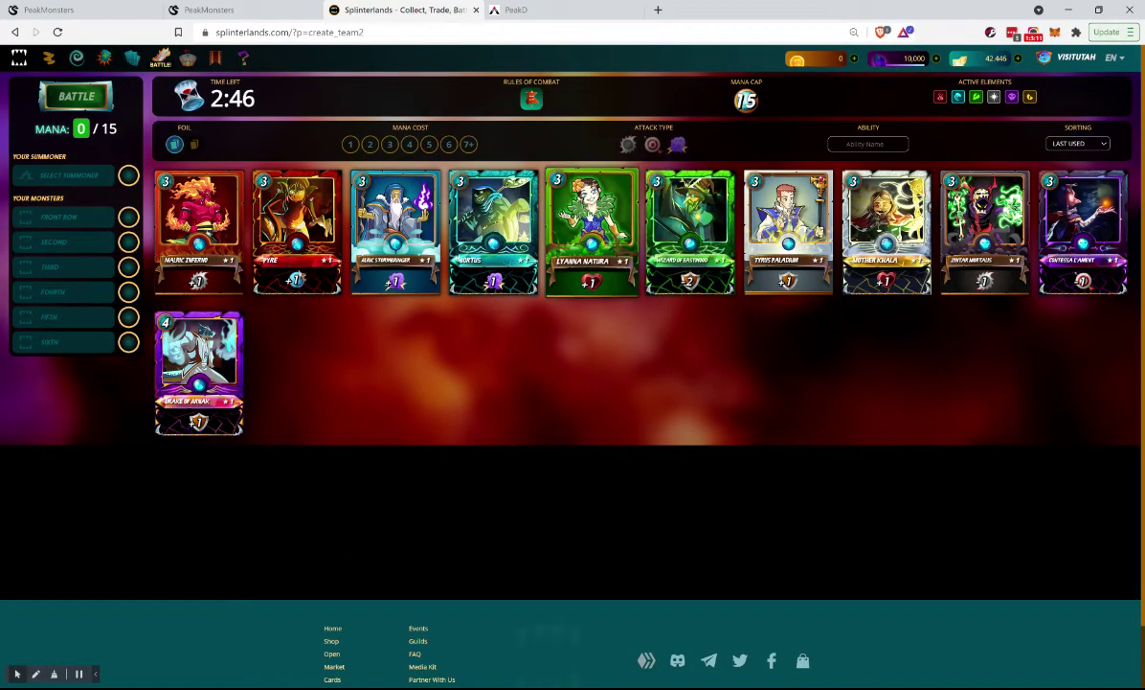
pyautogui.click(590, 230)
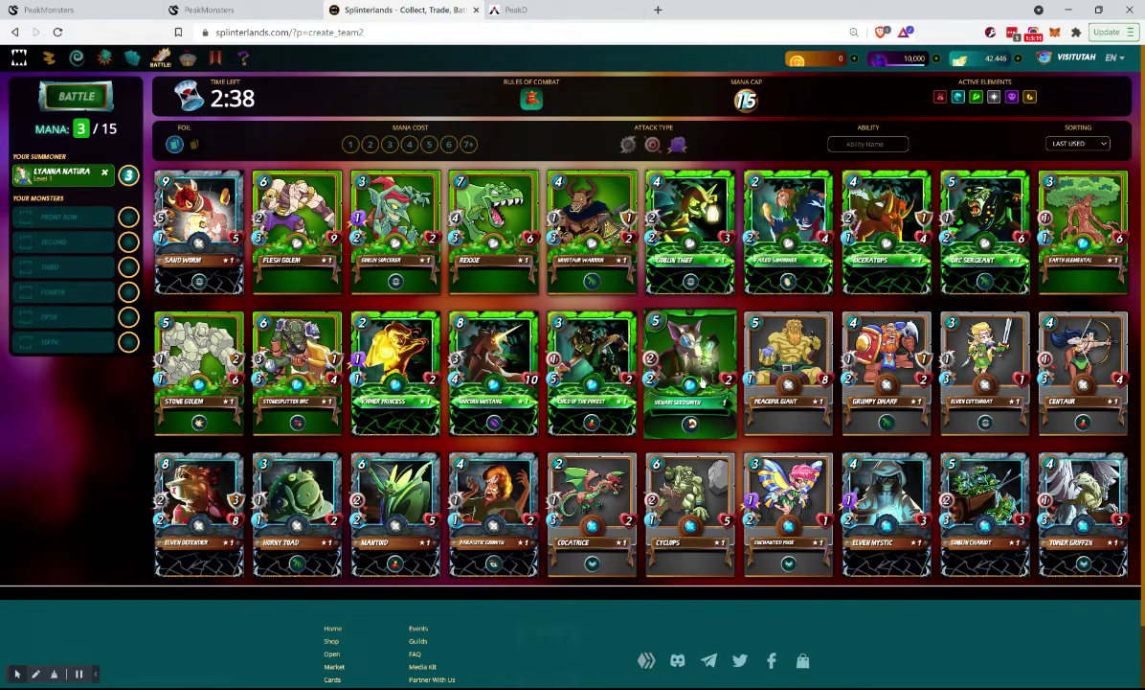
pyautogui.click(105, 174)
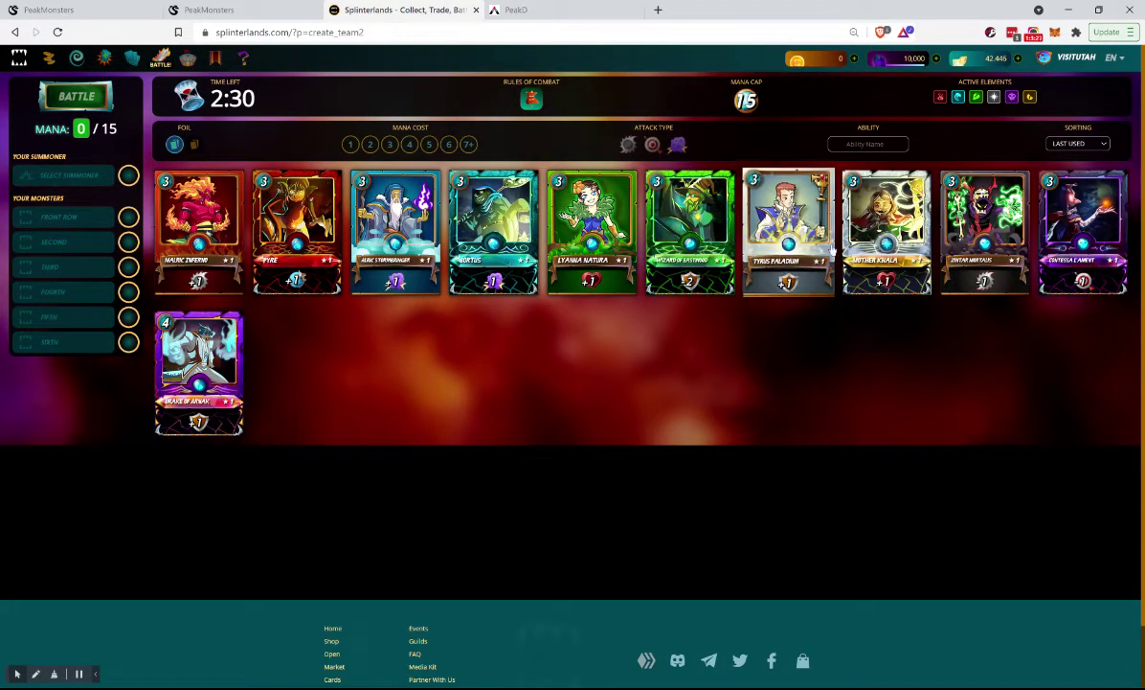
# Choose summoner Tyrus Paladium with Shieldbearer in the front row, and swap Divine Healer for Venari Crystalsmith in second place
pyautogui.click(787, 230)
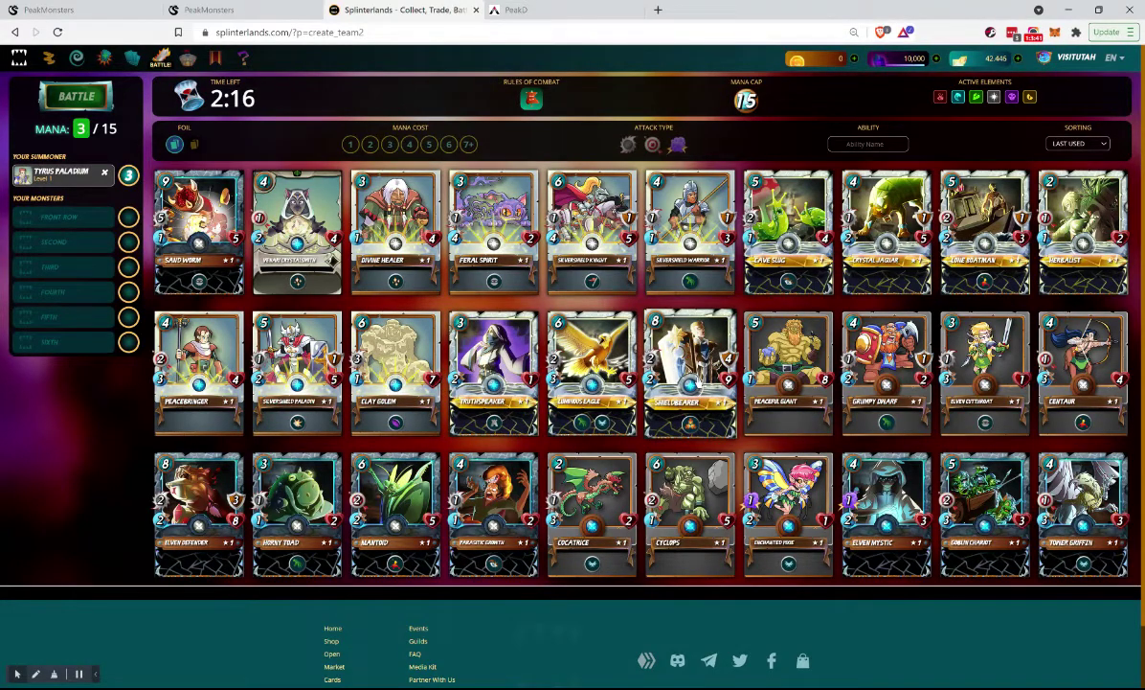
pyautogui.click(691, 383)
pyautogui.click(395, 220)
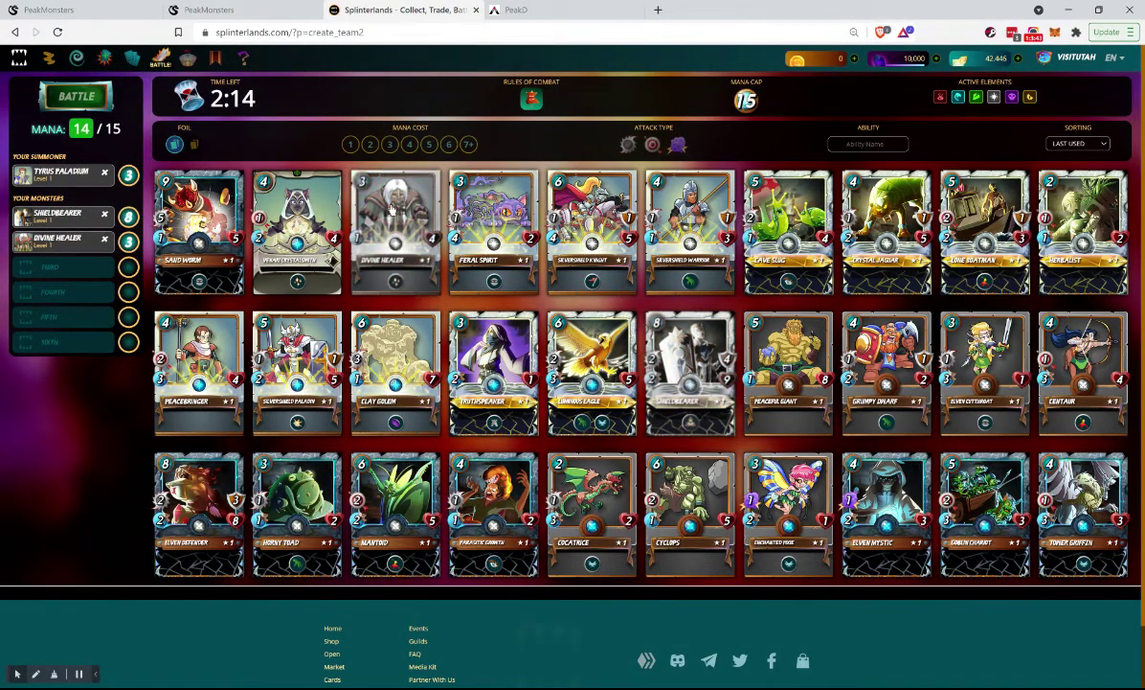
pyautogui.click(105, 241)
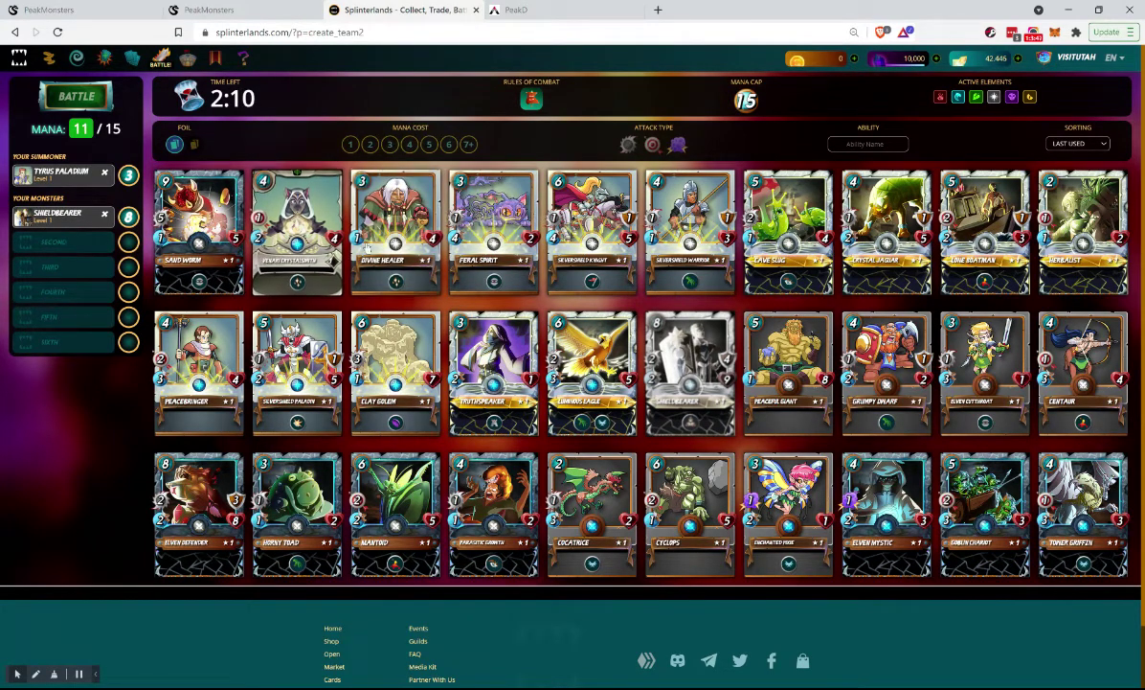
pyautogui.click(312, 236)
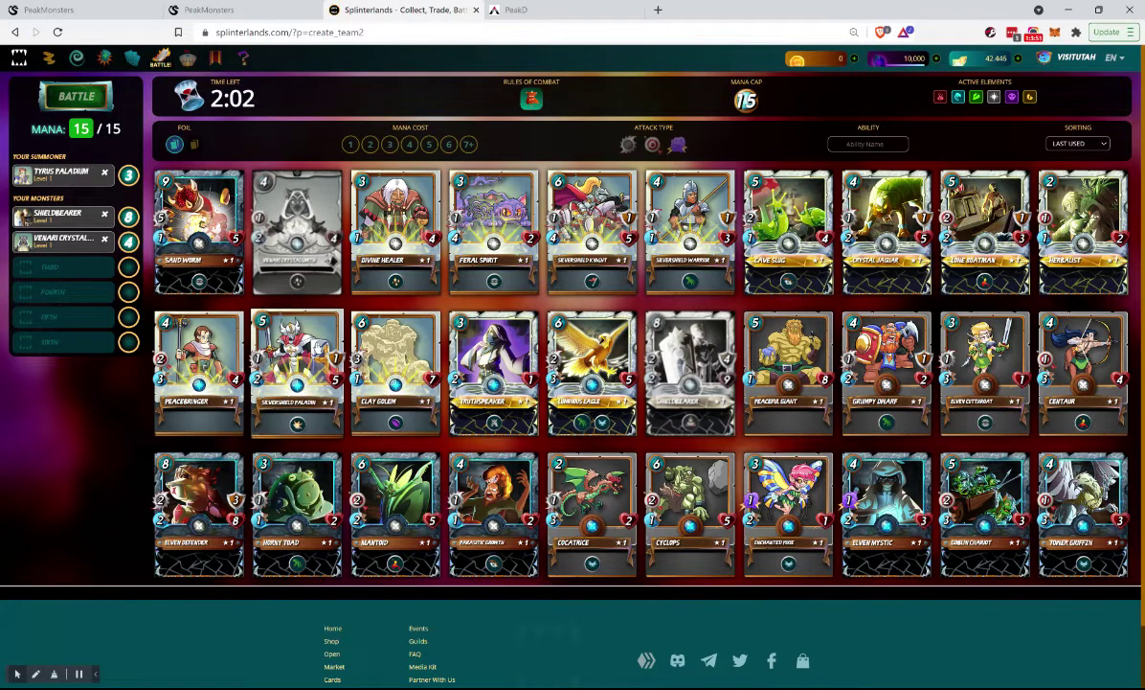
# Replace Shieldbearer with Clay Golem in the front row, add Herbalist between it and Venari Crystalsmith, and submit the 15-mana team
pyautogui.click(105, 219)
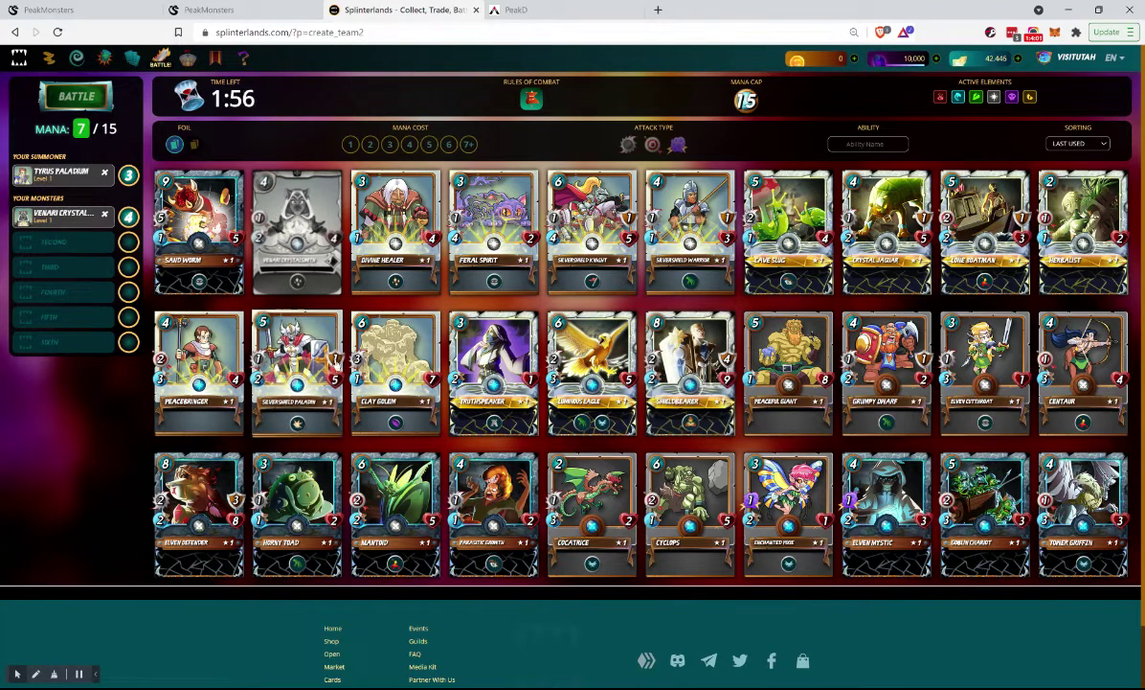
pyautogui.click(396, 368)
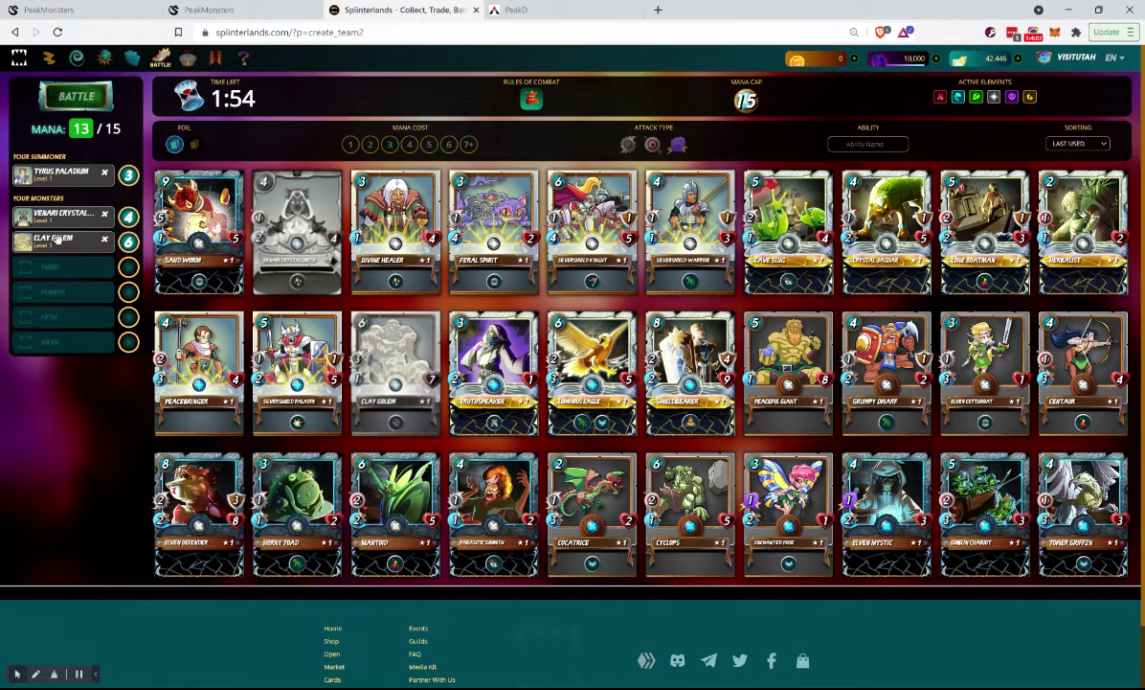
pyautogui.moveTo(56, 241); pyautogui.dragTo(57, 215)
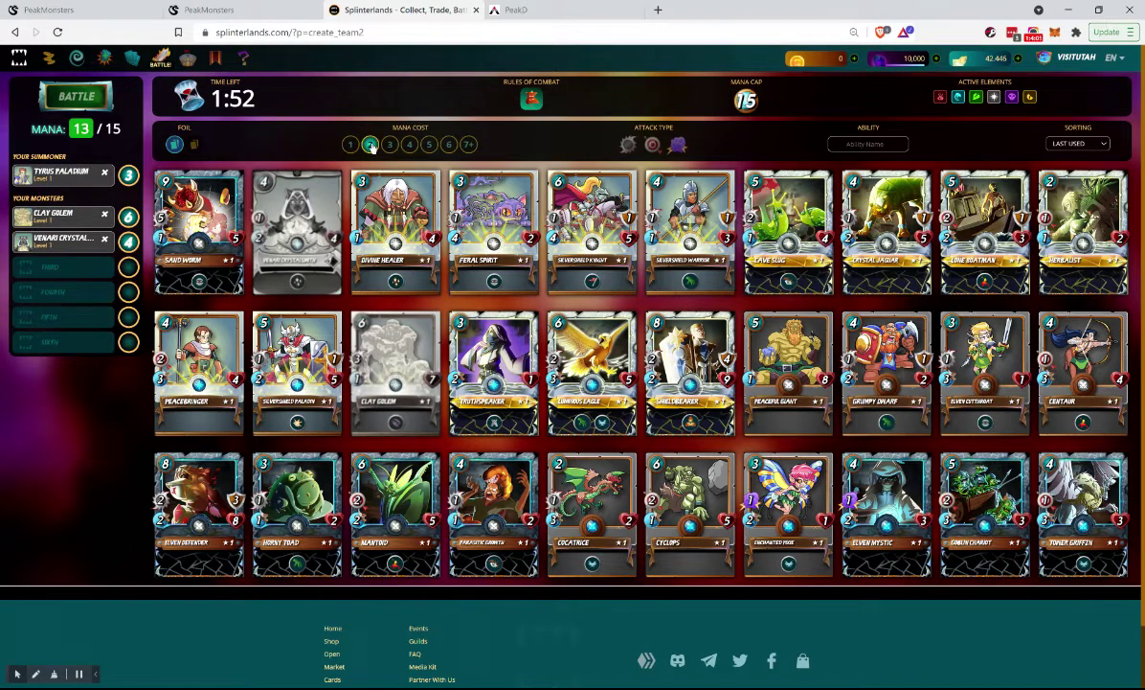
pyautogui.click(371, 145)
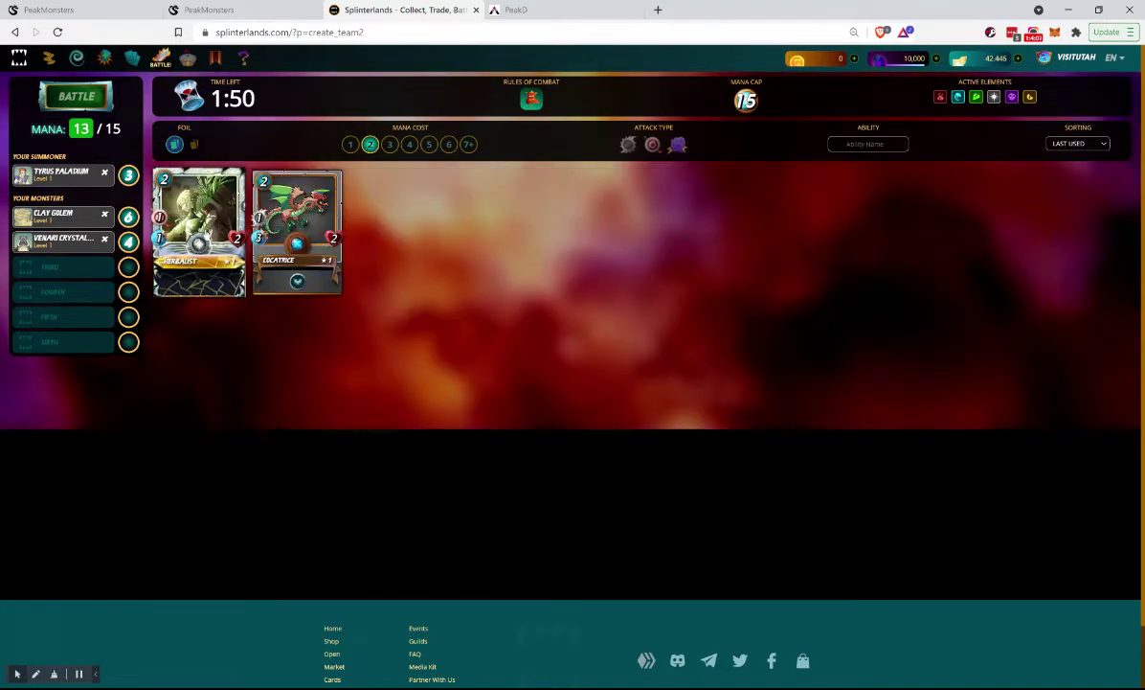
pyautogui.click(199, 230)
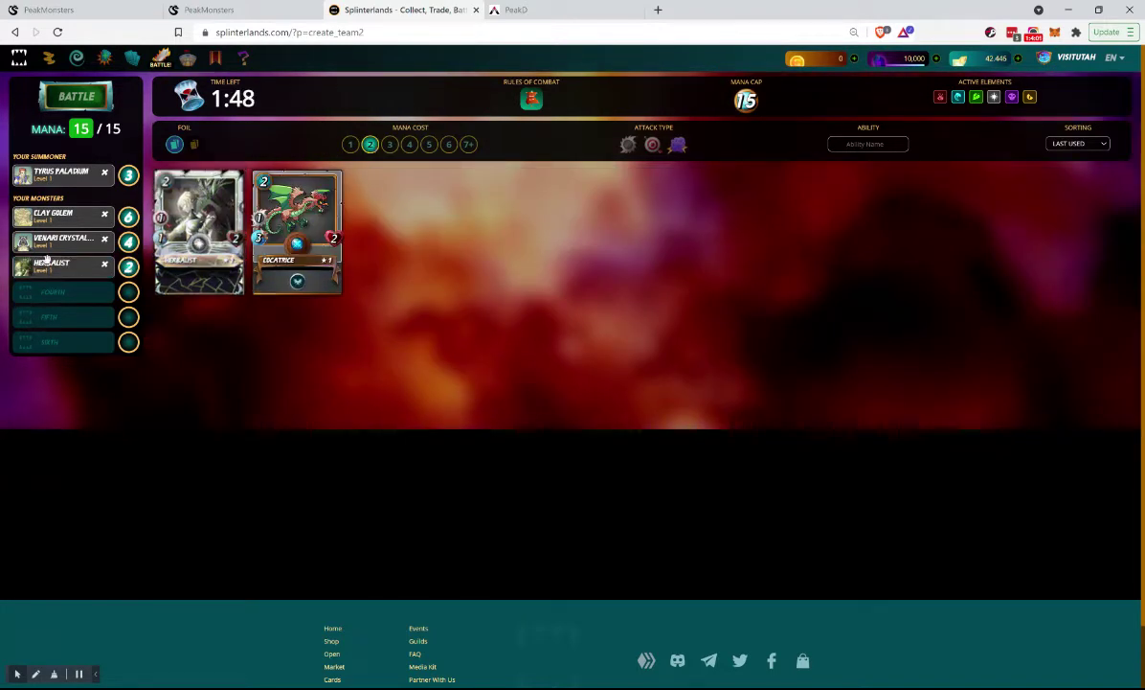
pyautogui.moveTo(46, 259); pyautogui.dragTo(42, 238)
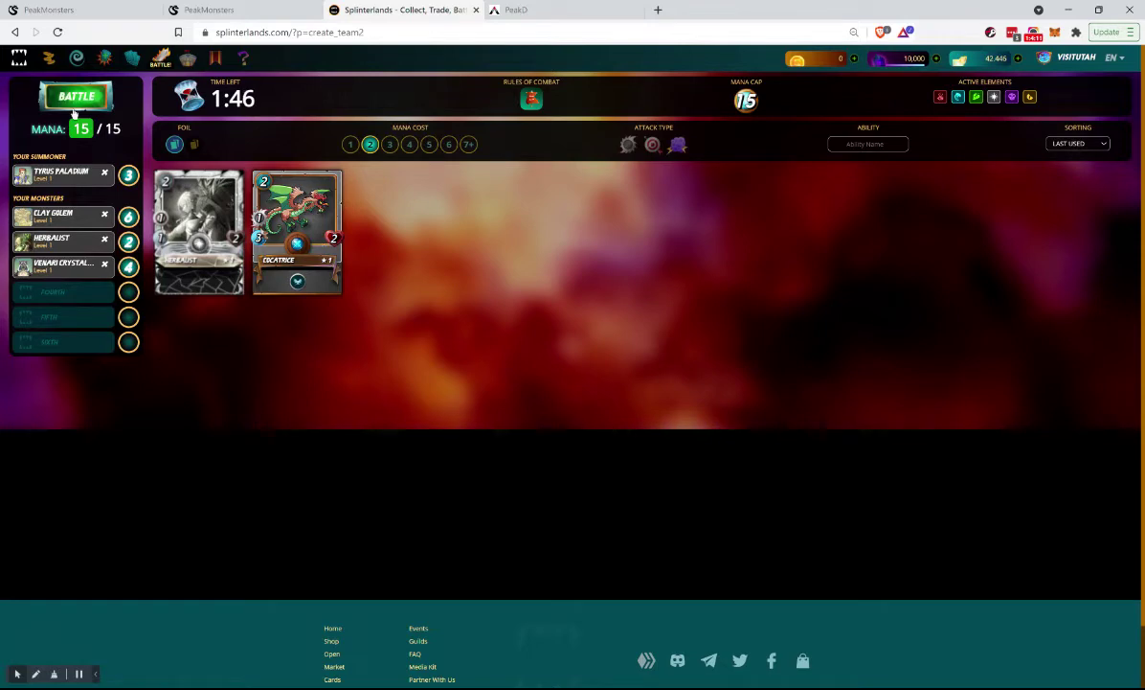
pyautogui.click(73, 108)
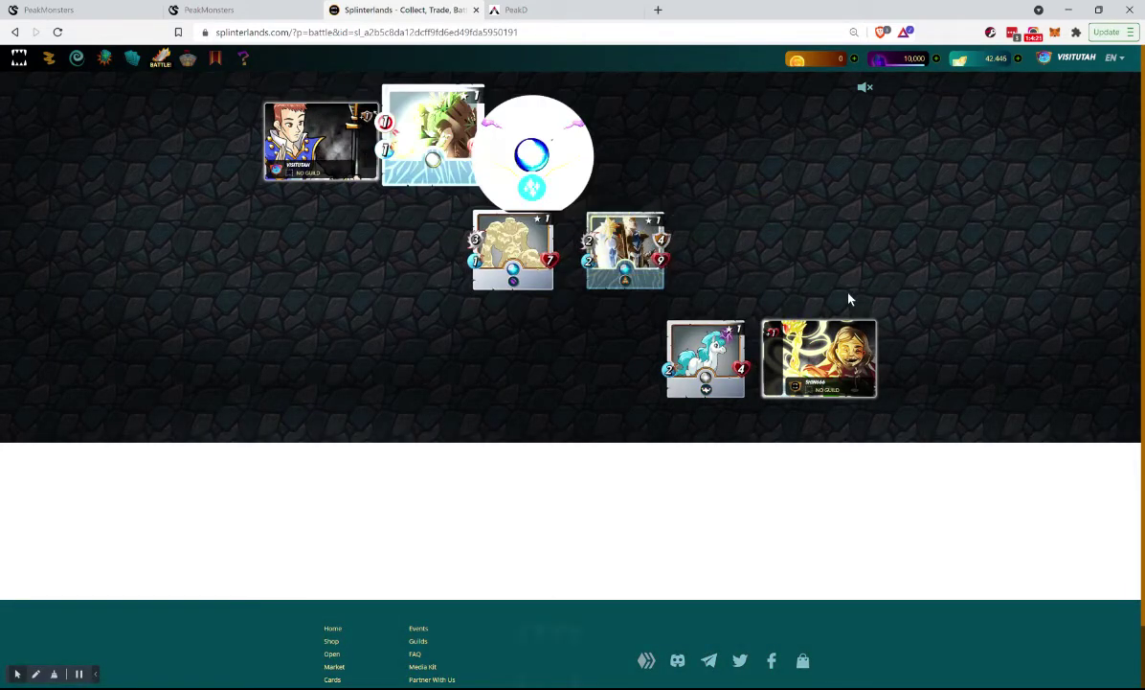
# Let the battle play to its results, close them, and dismiss the tier advancement notice to keep playing
pyautogui.moveTo(704, 404)
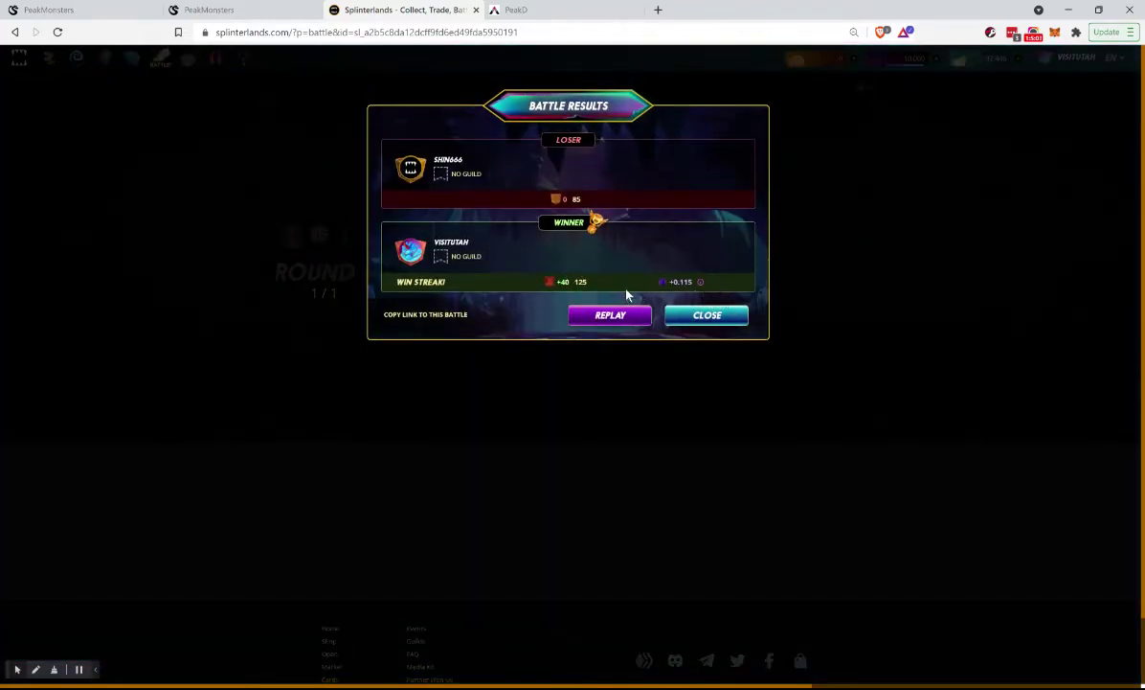
pyautogui.click(708, 317)
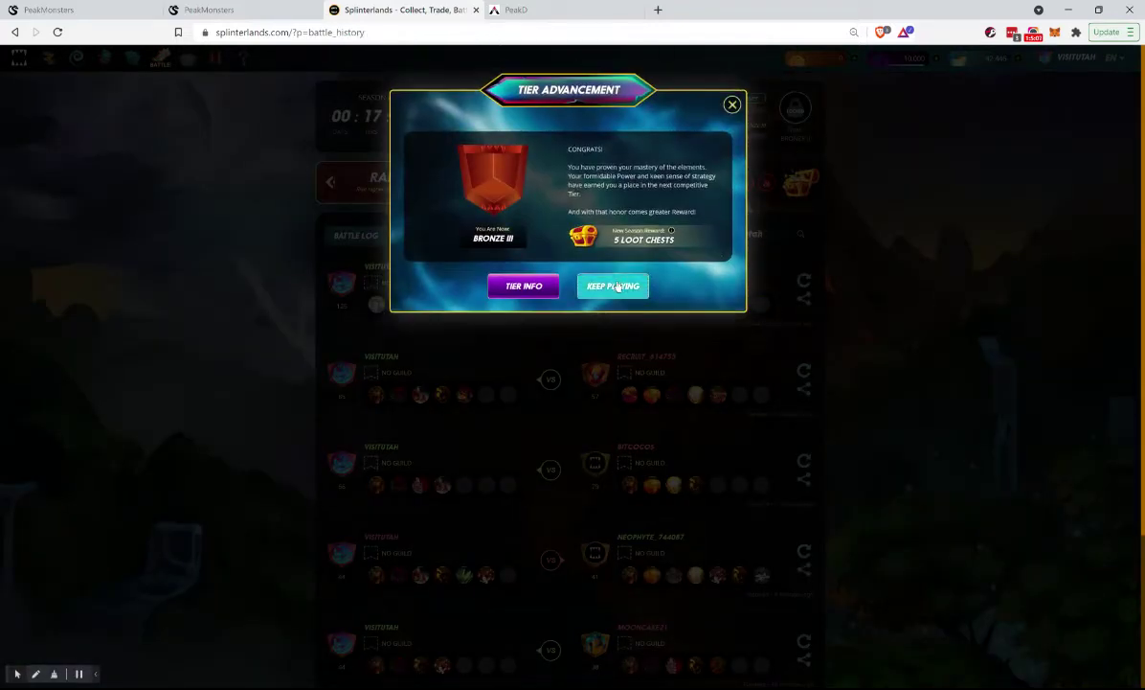
pyautogui.click(618, 287)
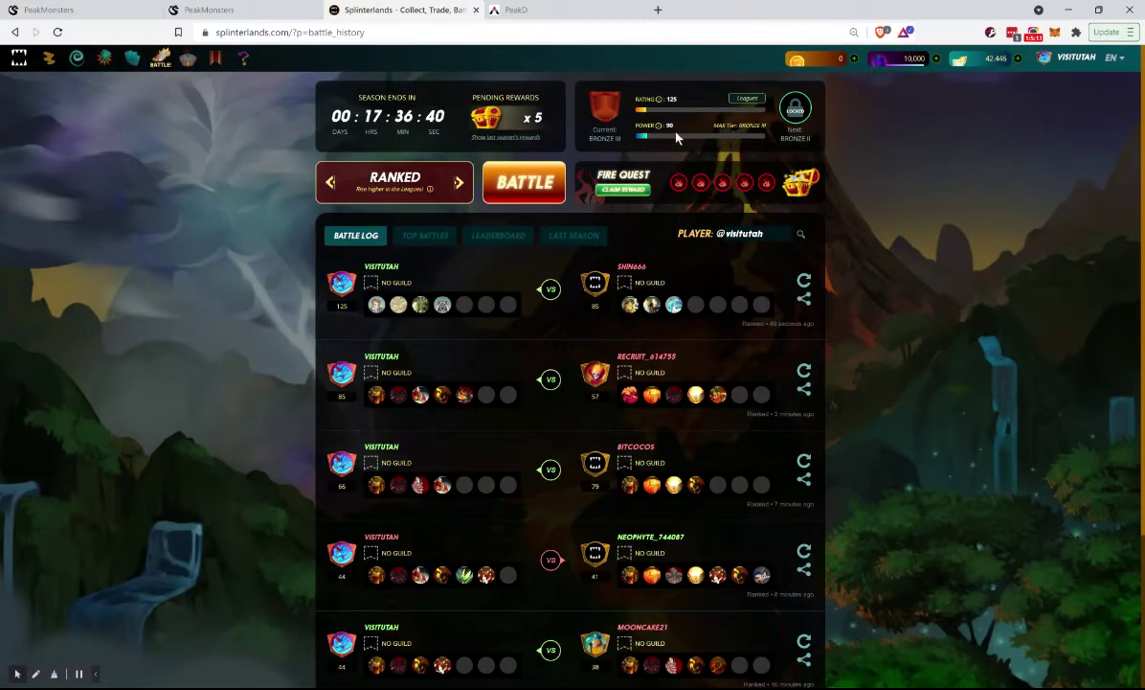
# Examine the rating and power requirements of the Bronze league tiers, and close the leagues overview
pyautogui.click(748, 101)
pyautogui.click(455, 235)
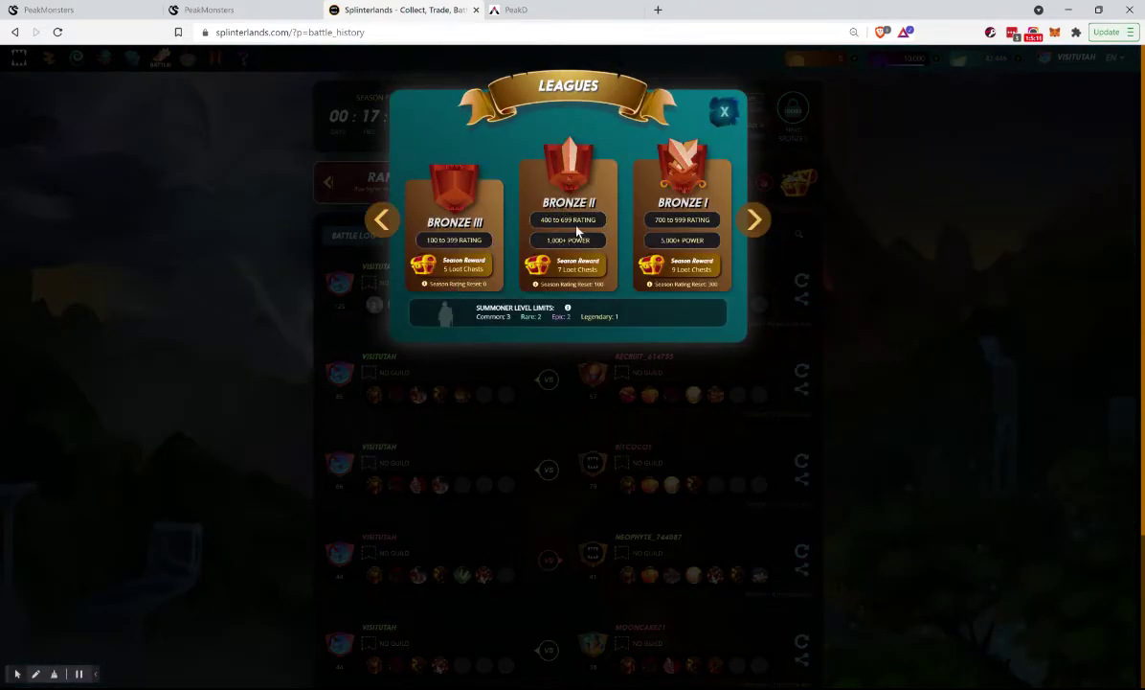
pyautogui.click(226, 206)
# Switch to PeakMonsters and reload the account's card list to check the rented cards' collection power
pyautogui.click(251, 11)
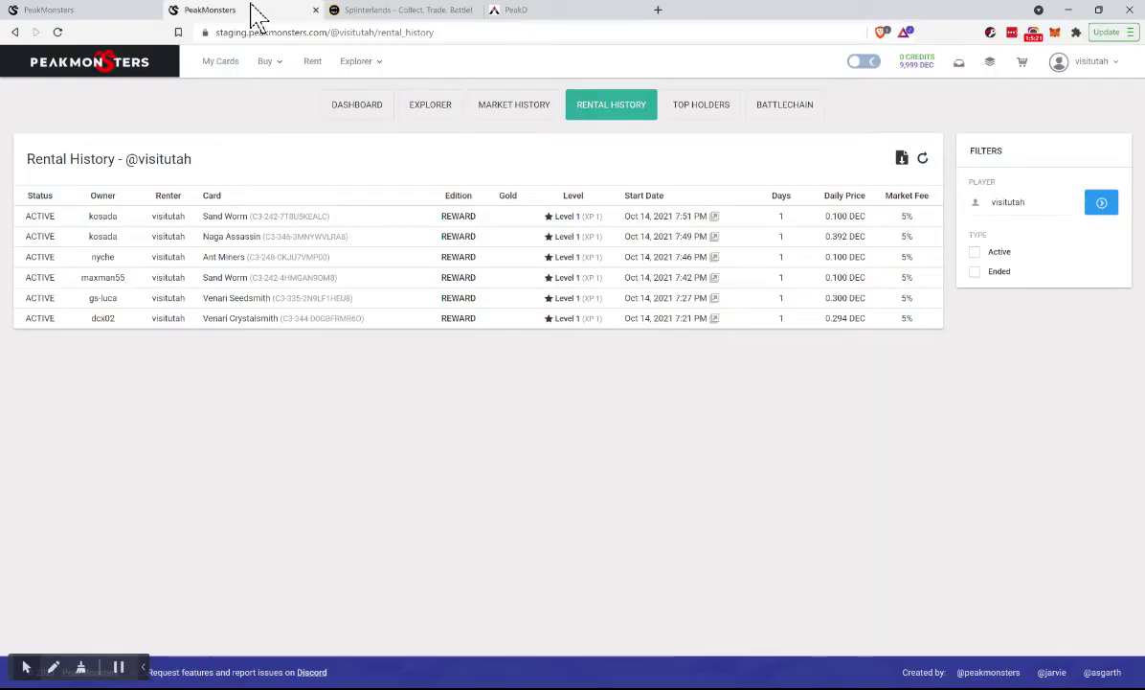
pyautogui.click(120, 12)
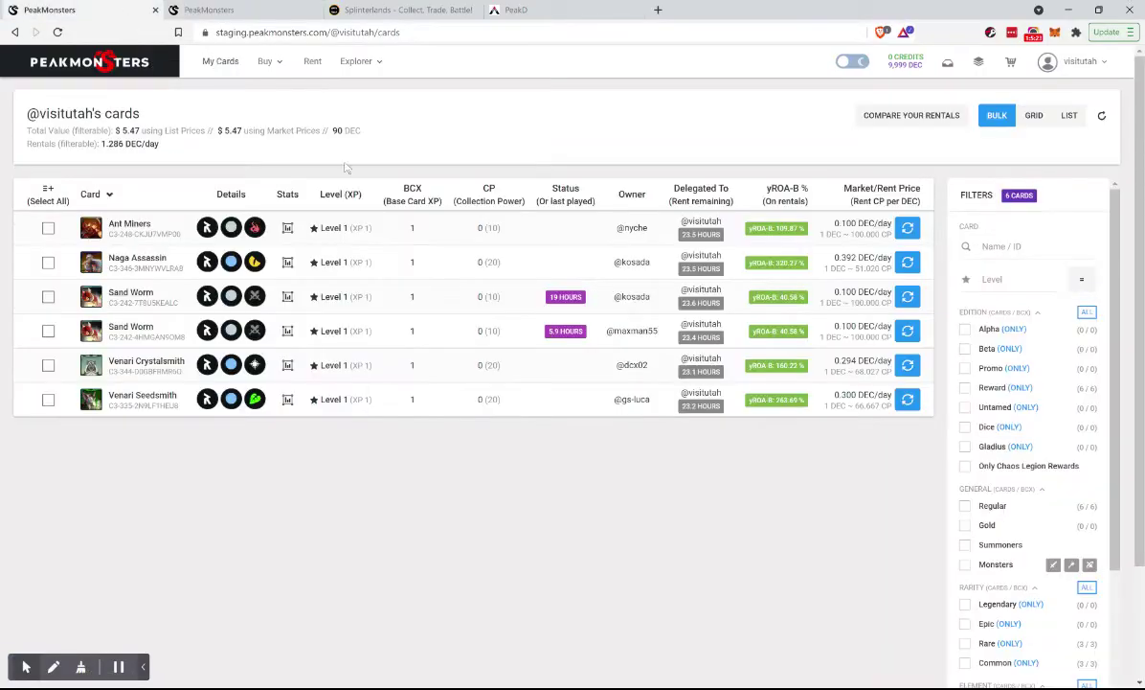
pyautogui.click(58, 33)
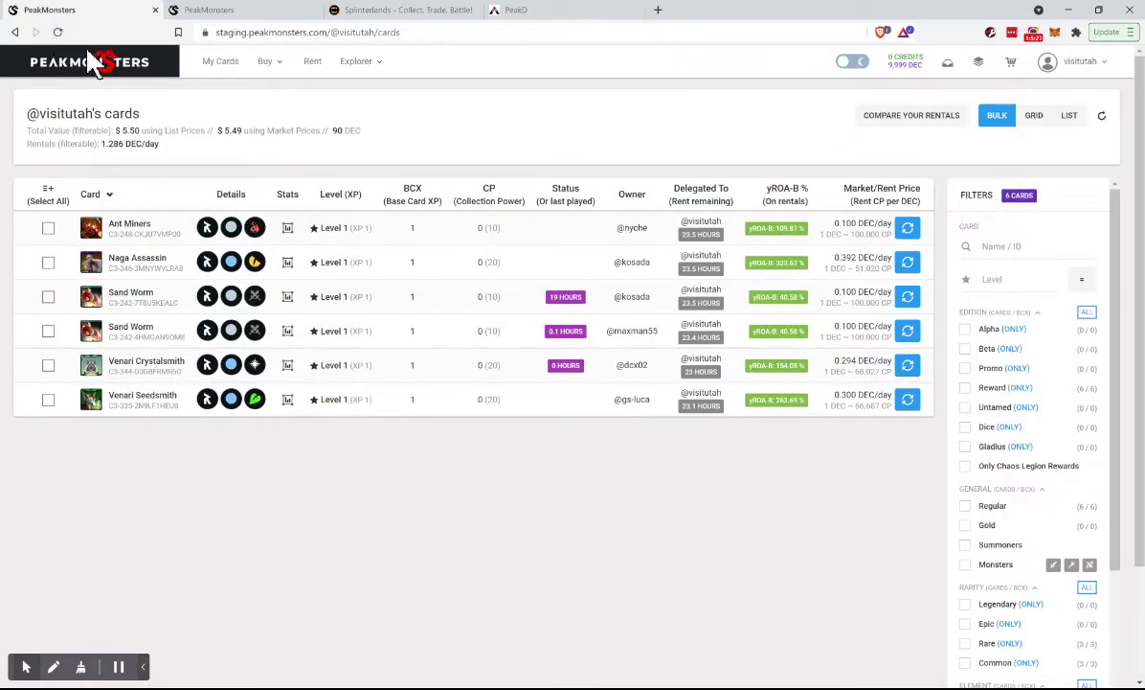
# Return to Splinterlands, compare the Bronze III, II and I requirements and season rewards again, and close the leagues overview
pyautogui.click(409, 10)
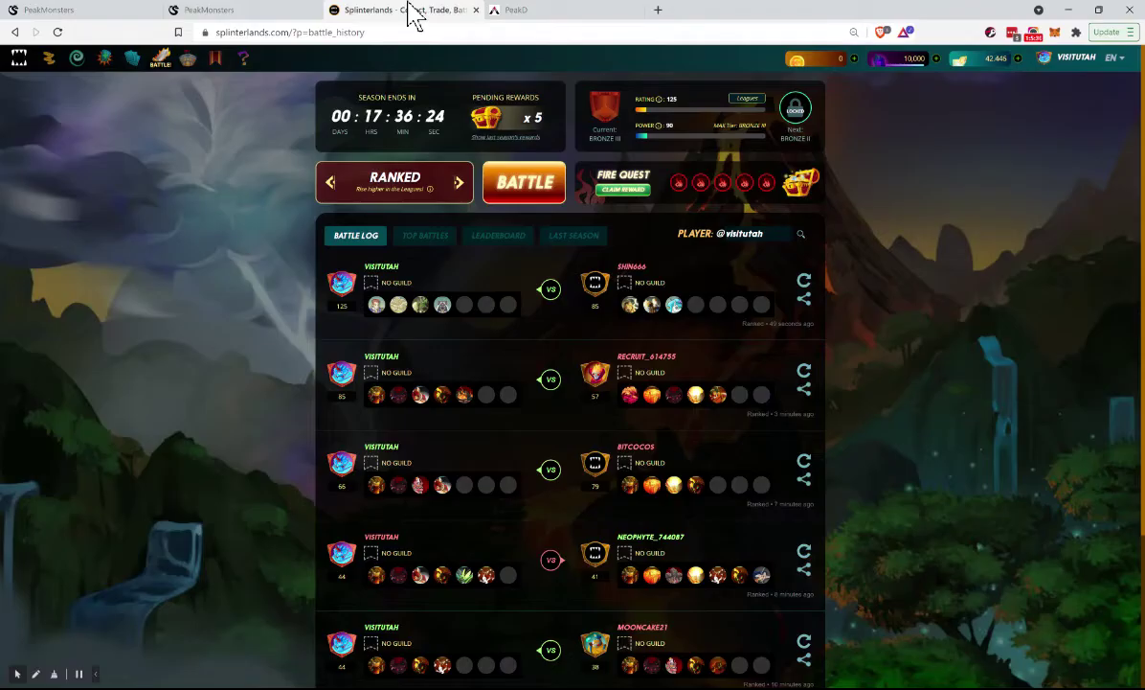
pyautogui.click(751, 100)
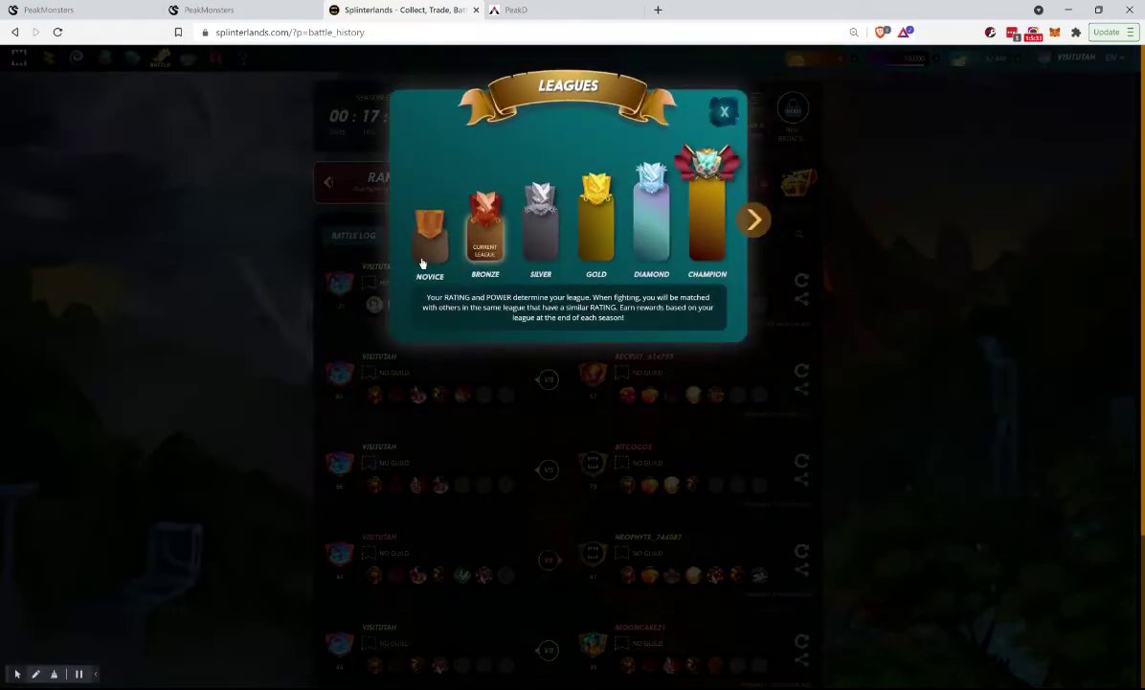
pyautogui.click(487, 249)
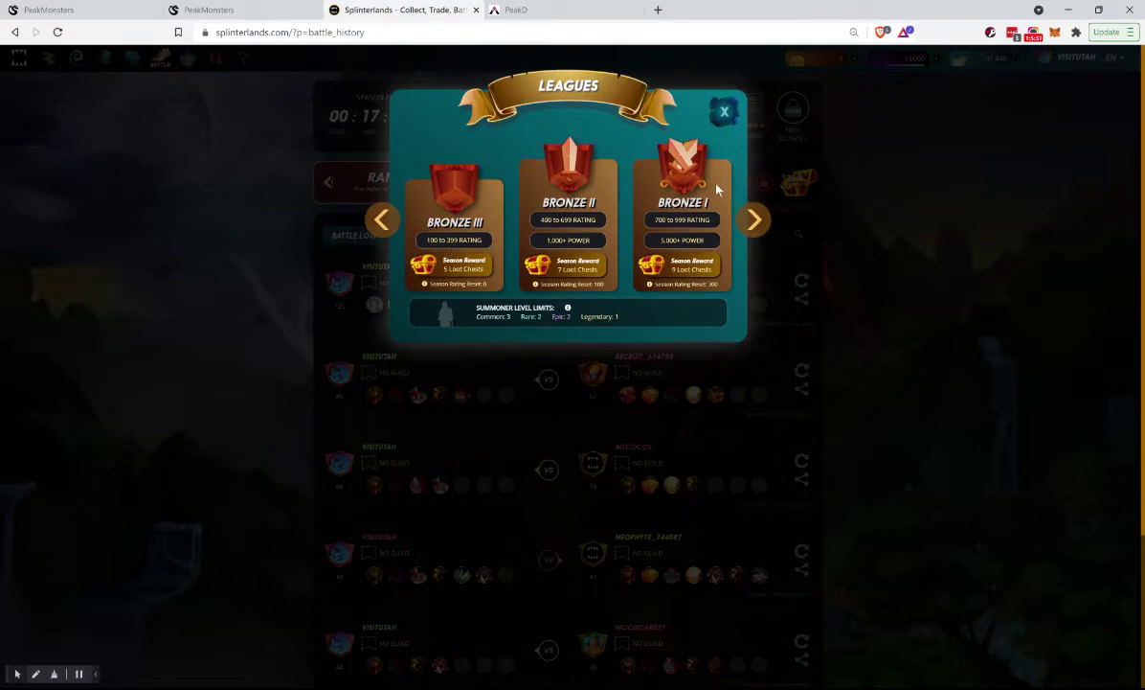
pyautogui.click(724, 113)
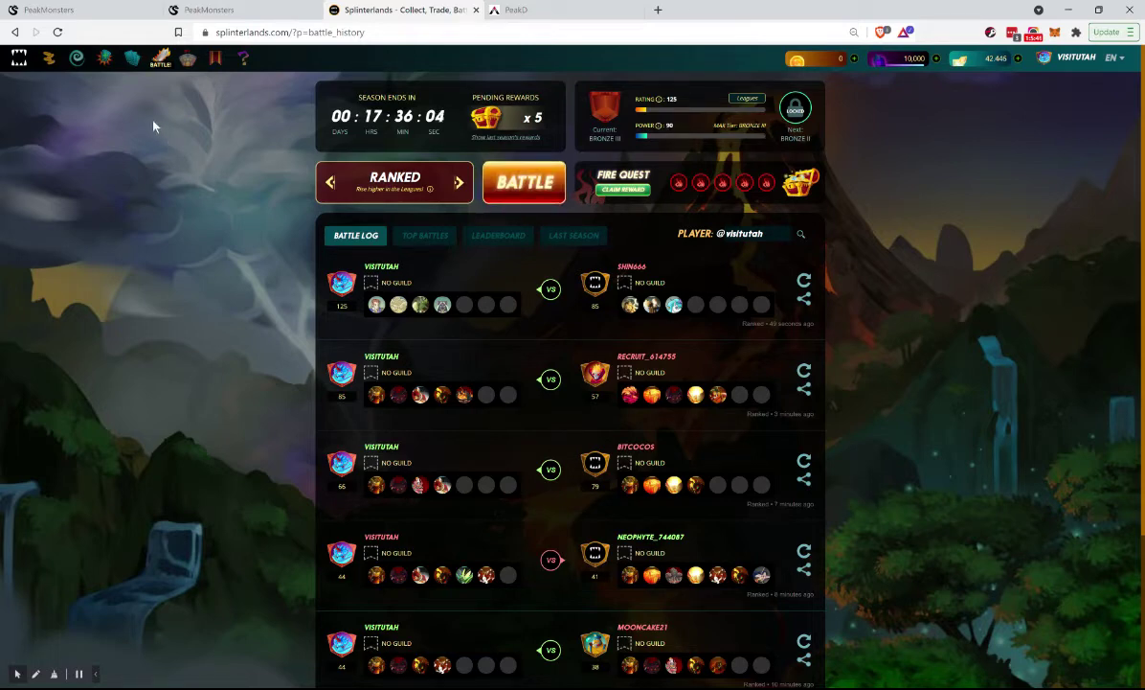
# Start another ranked battle and proceed to team creation for the 12-mana match
pyautogui.click(520, 177)
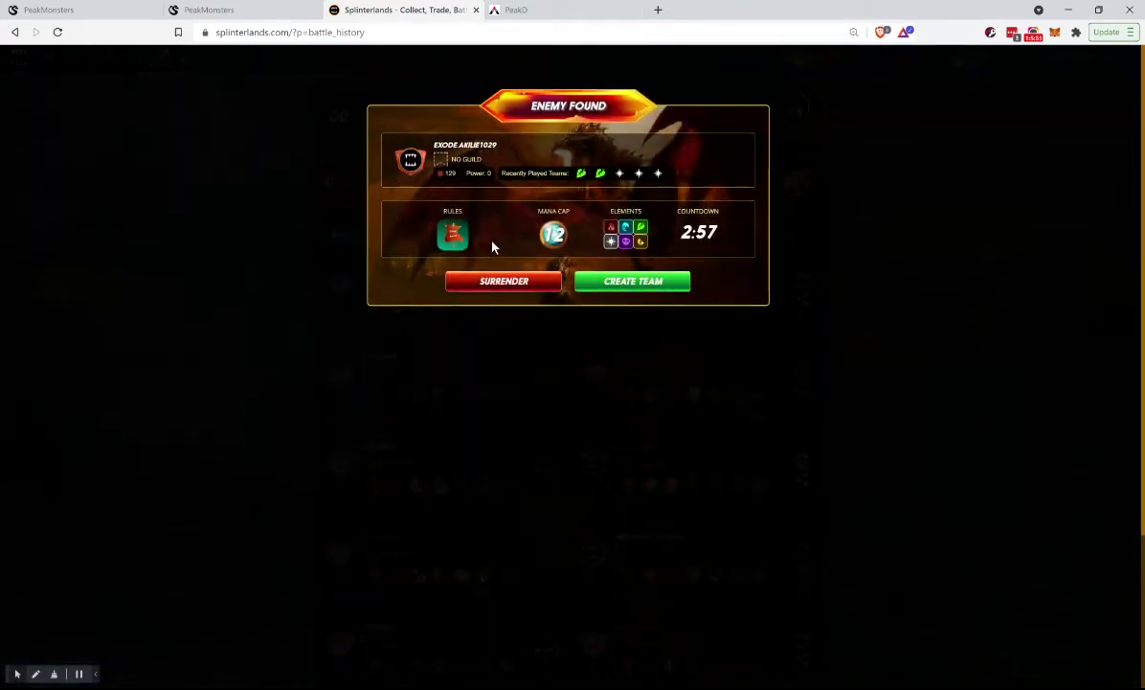
pyautogui.click(613, 281)
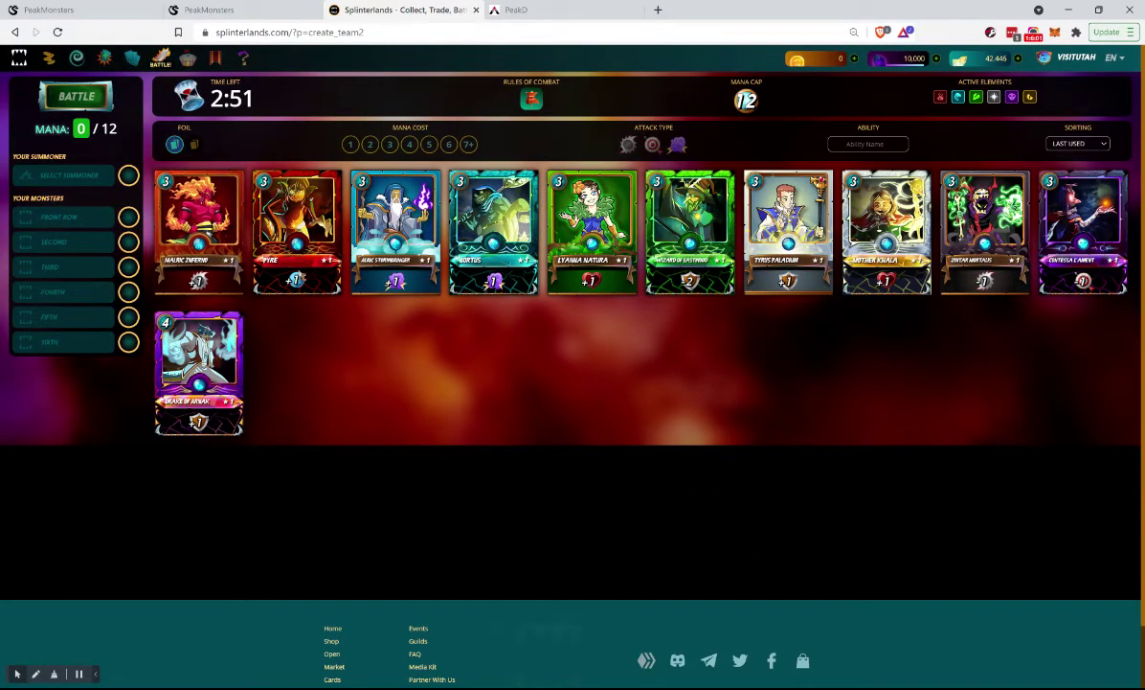
pyautogui.click(298, 235)
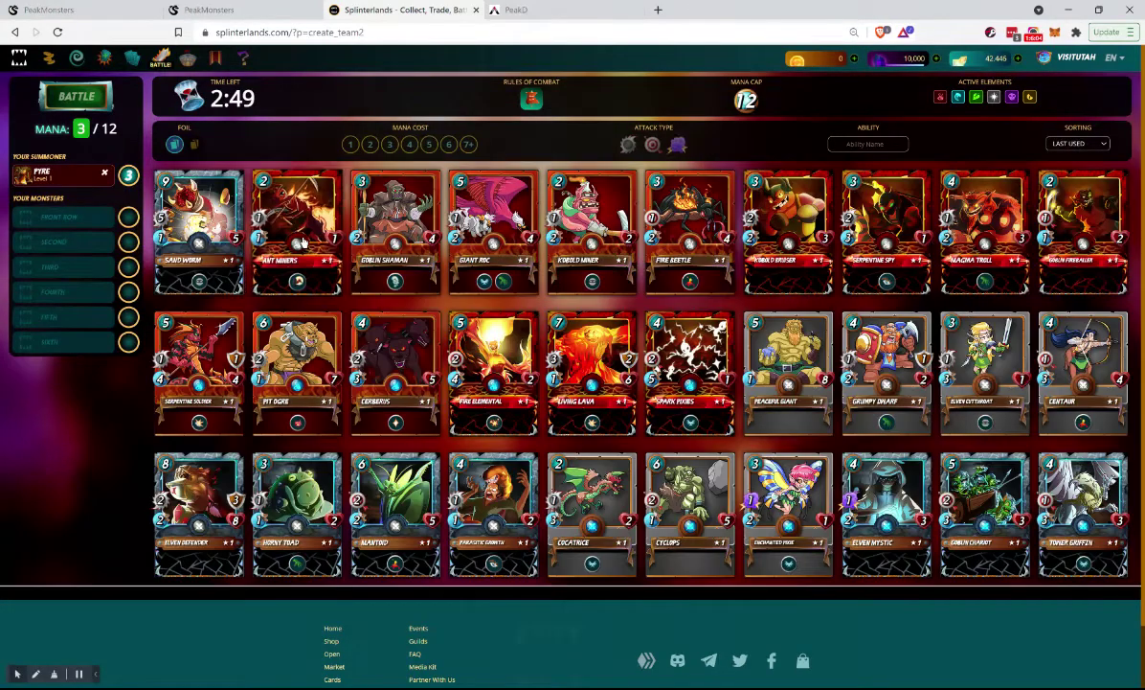
pyautogui.click(391, 380)
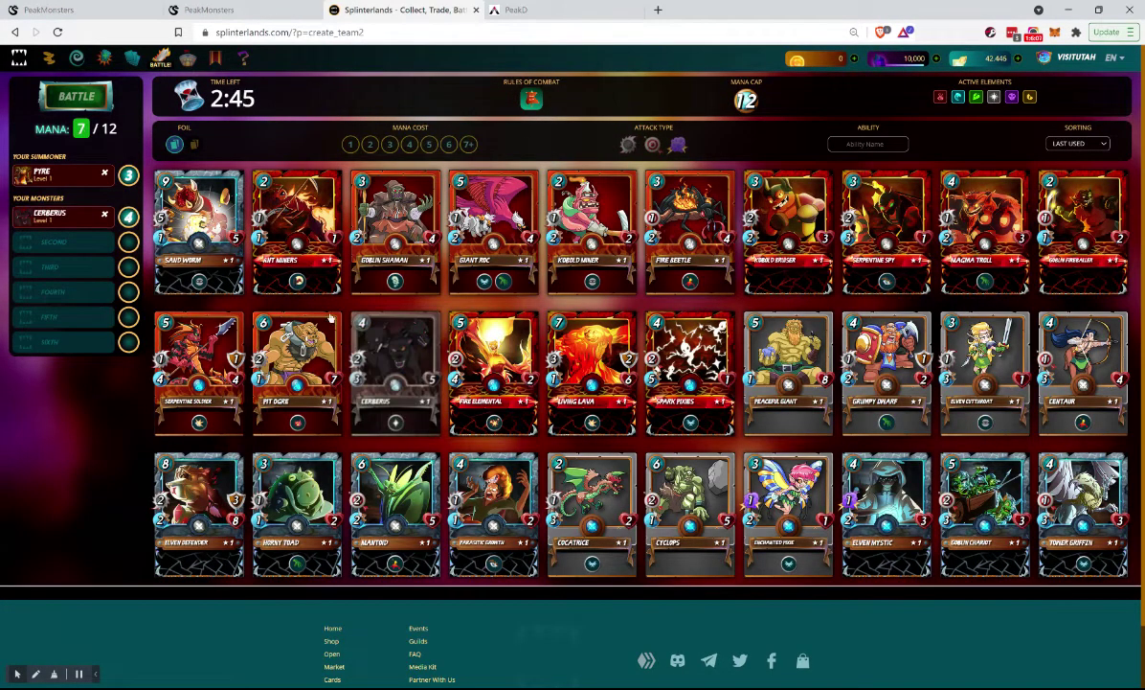
pyautogui.click(106, 175)
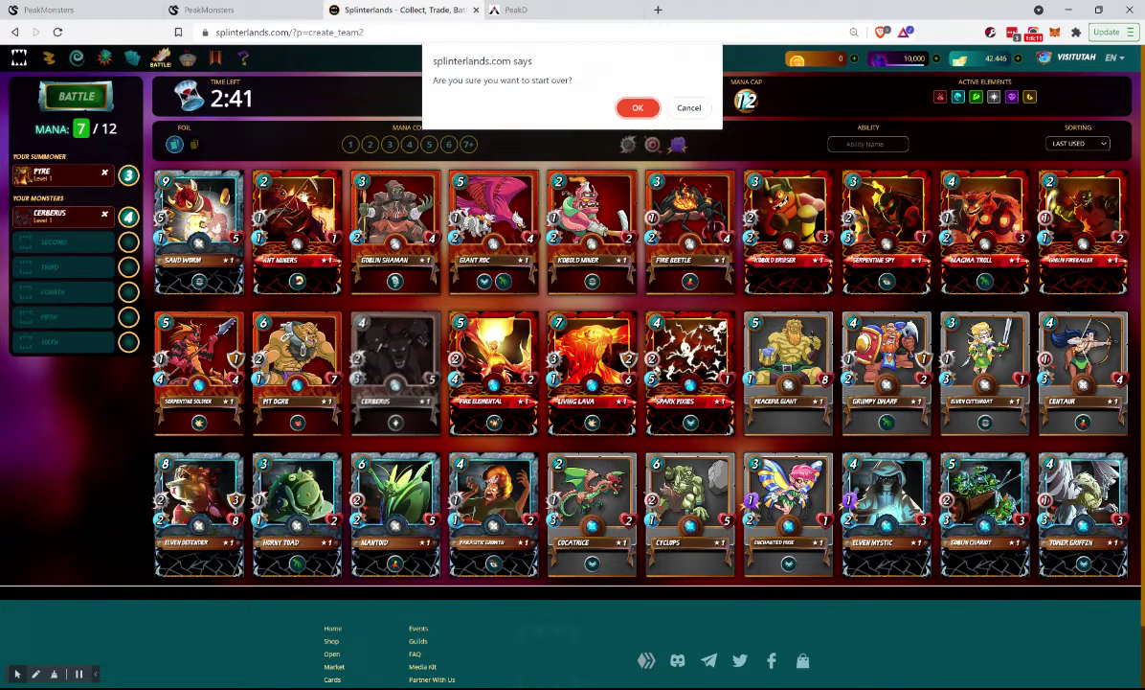
pyautogui.click(632, 107)
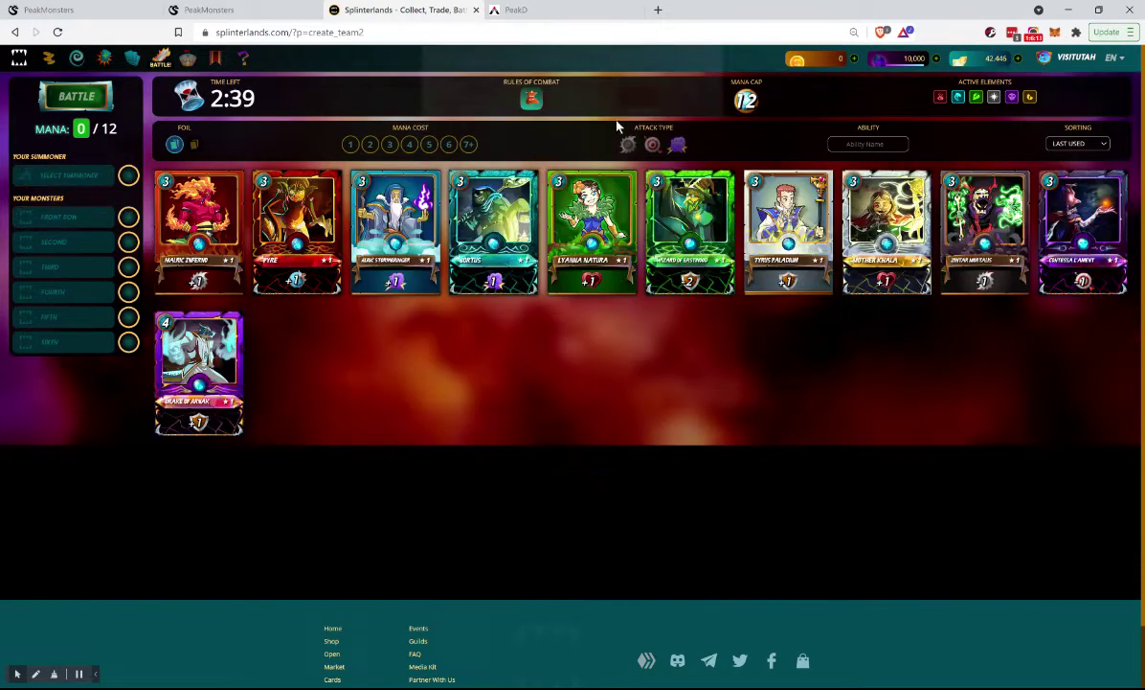
# Choose summoner Malric Inferno with Cerberus in front, Serpentine Spy second and Kobold Miner third, and submit the 12-mana team
pyautogui.click(198, 230)
pyautogui.click(407, 371)
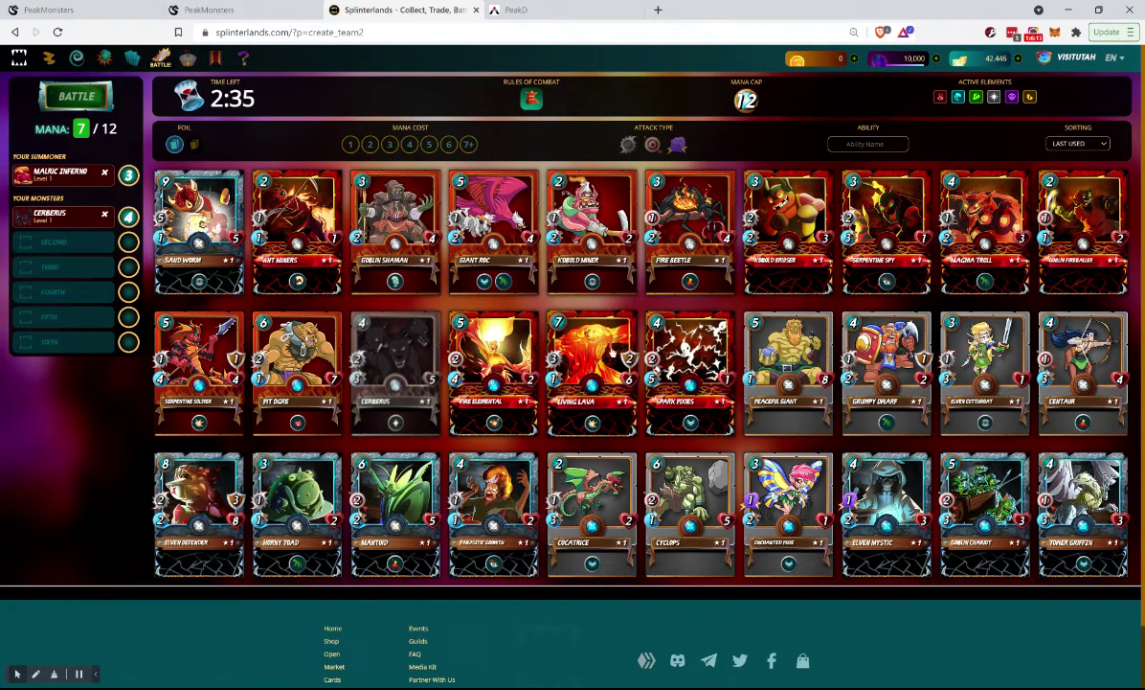
pyautogui.click(878, 230)
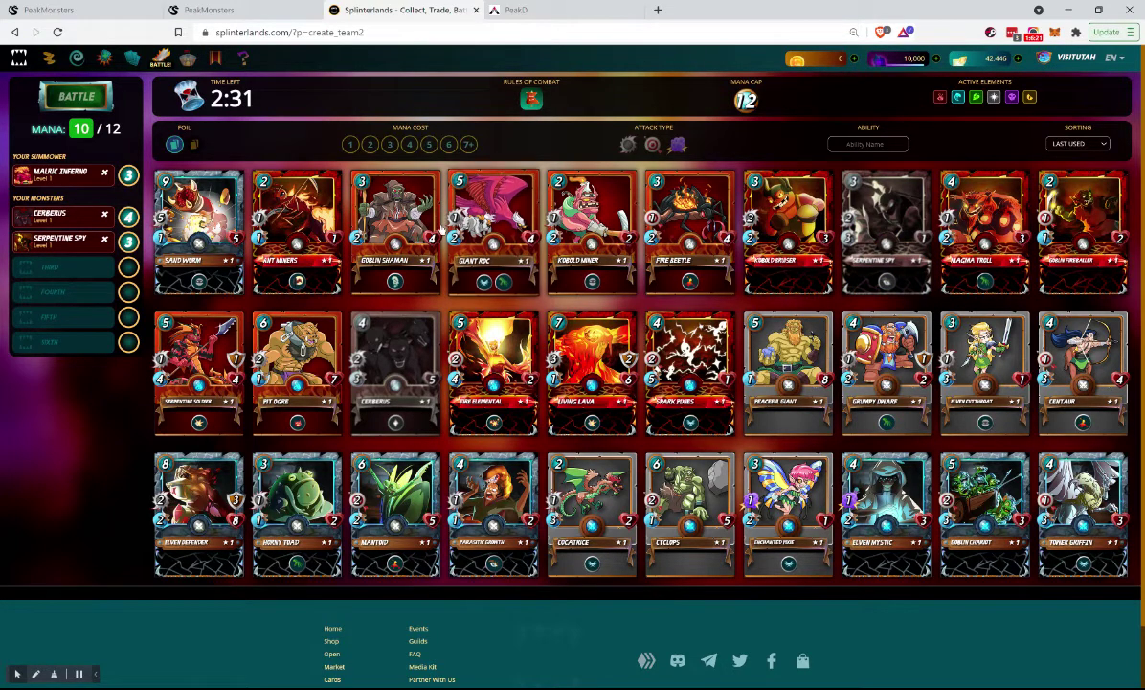
pyautogui.click(578, 244)
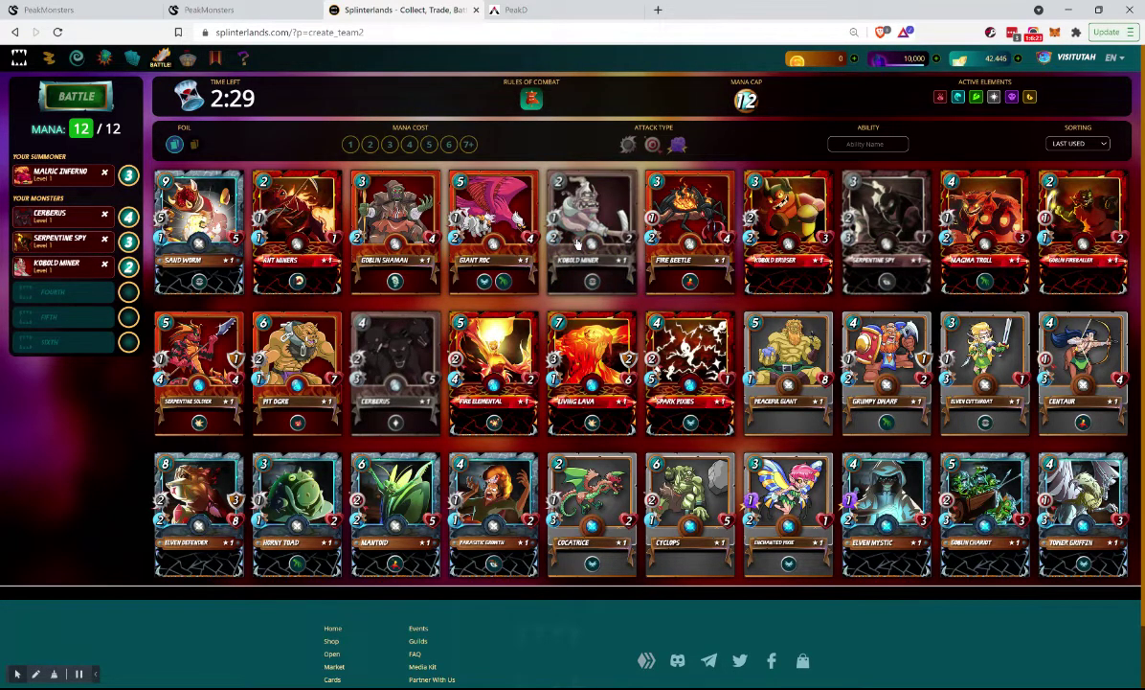
pyautogui.click(75, 97)
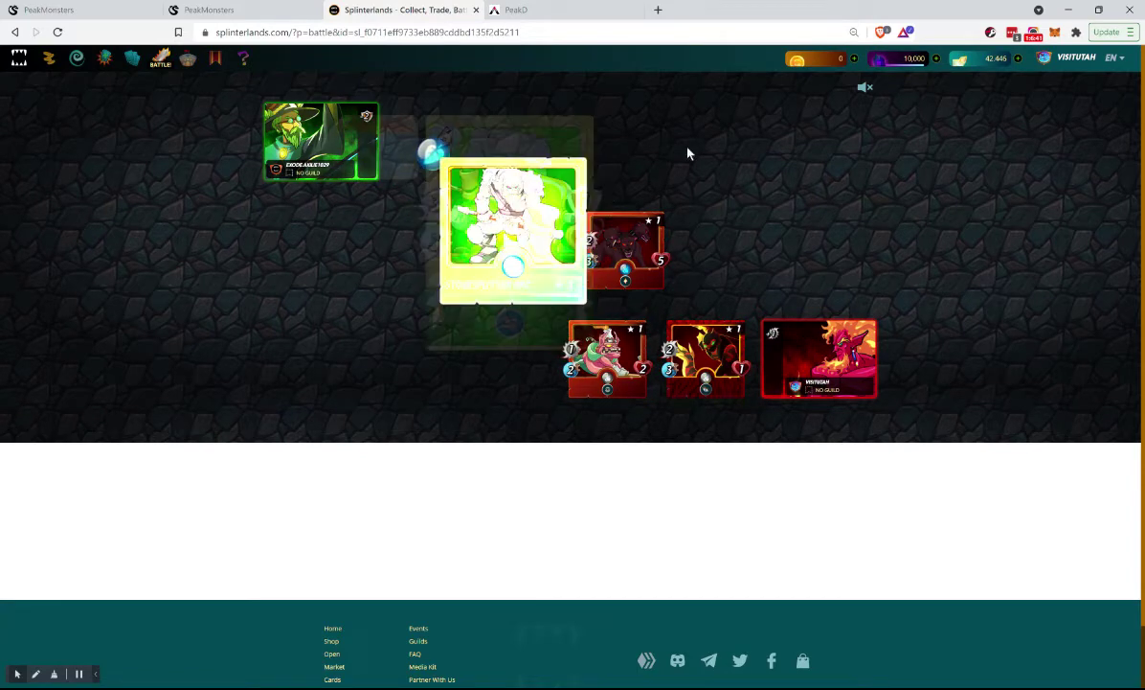
# Inspect the two lineups, start the rumble, let the battle play to its results and close them
pyautogui.moveTo(523, 287)
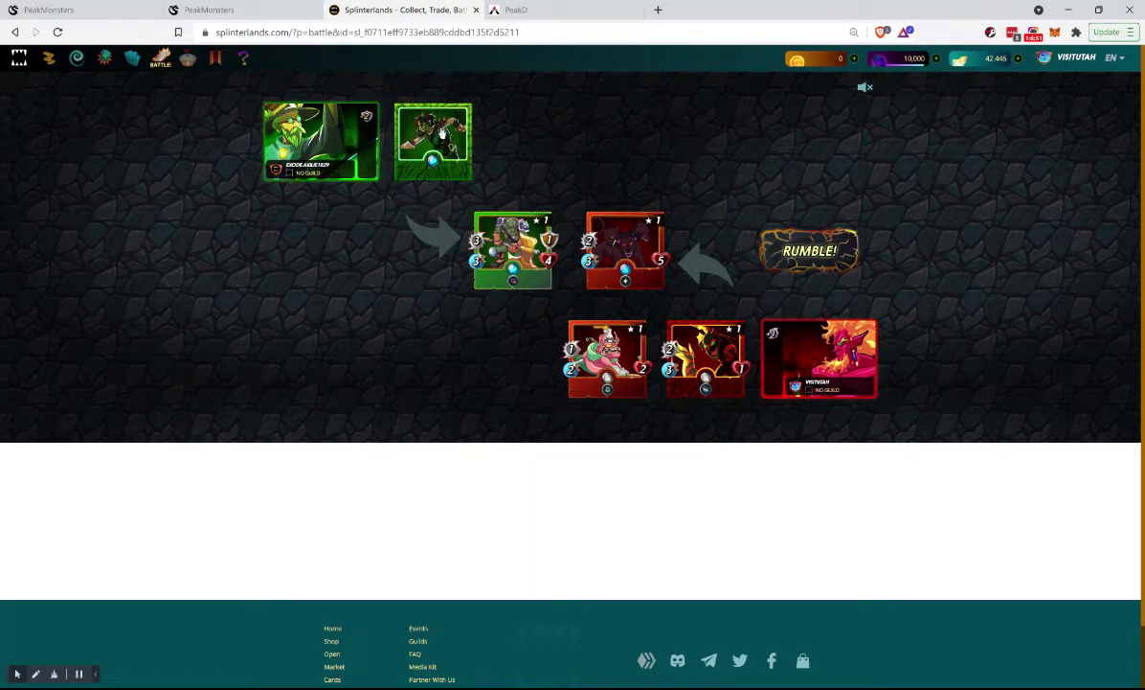
pyautogui.click(848, 252)
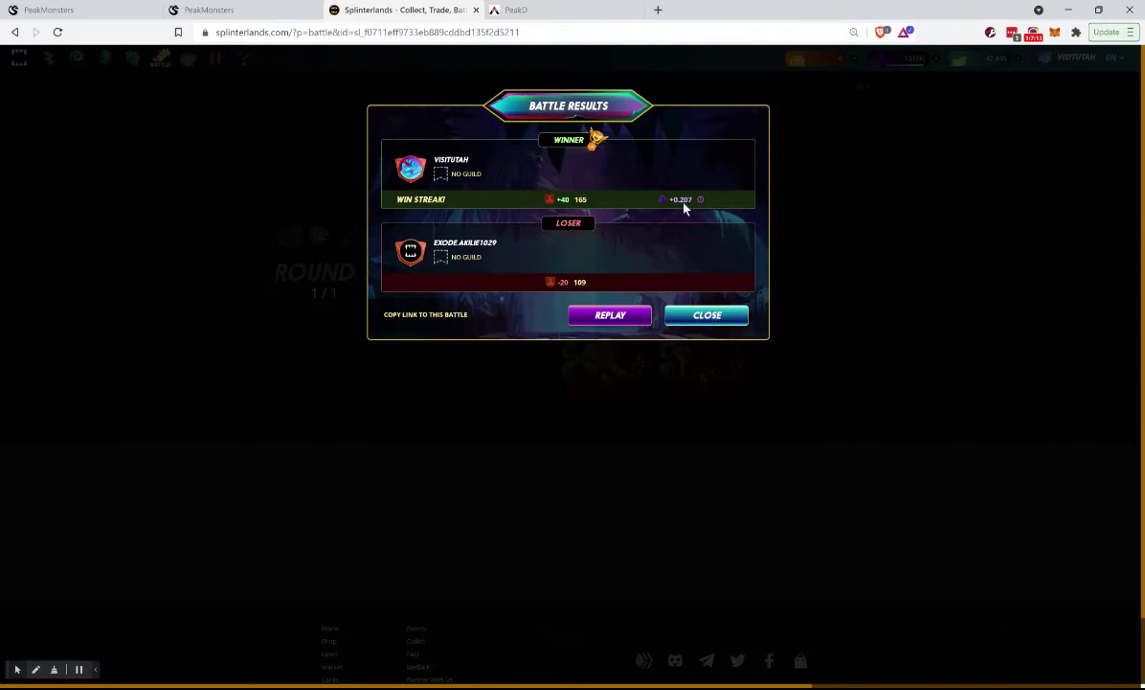
pyautogui.click(721, 323)
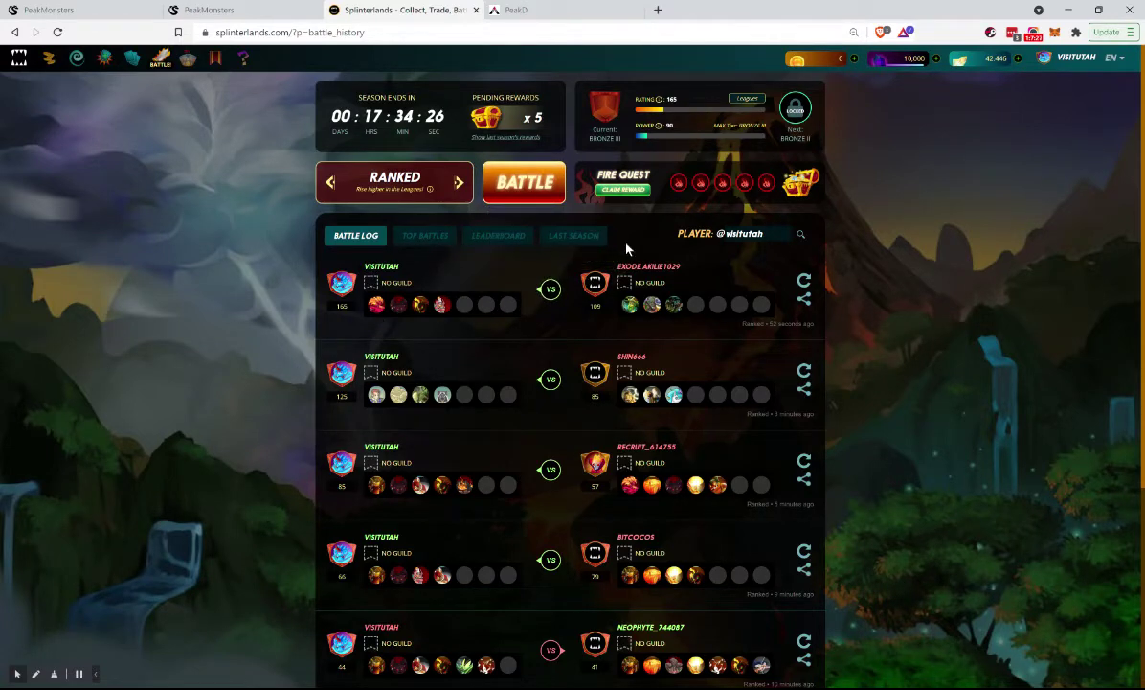
# Claim the Fire Quest reward, open its loot chest and close the reward display
pyautogui.click(632, 195)
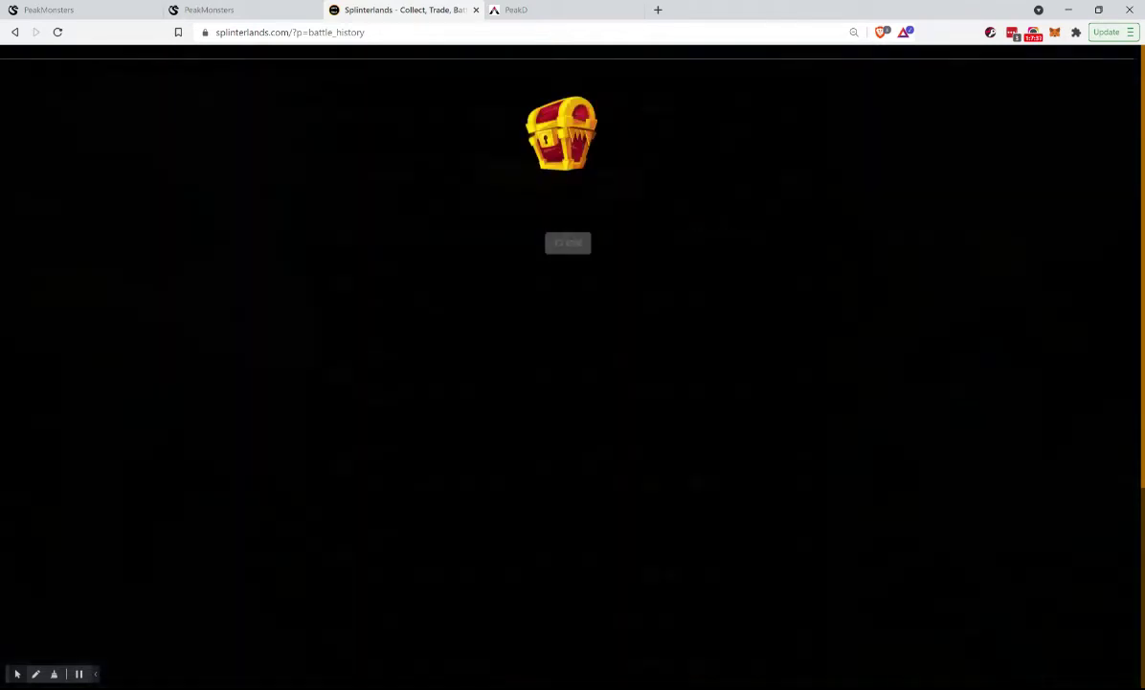
pyautogui.click(563, 134)
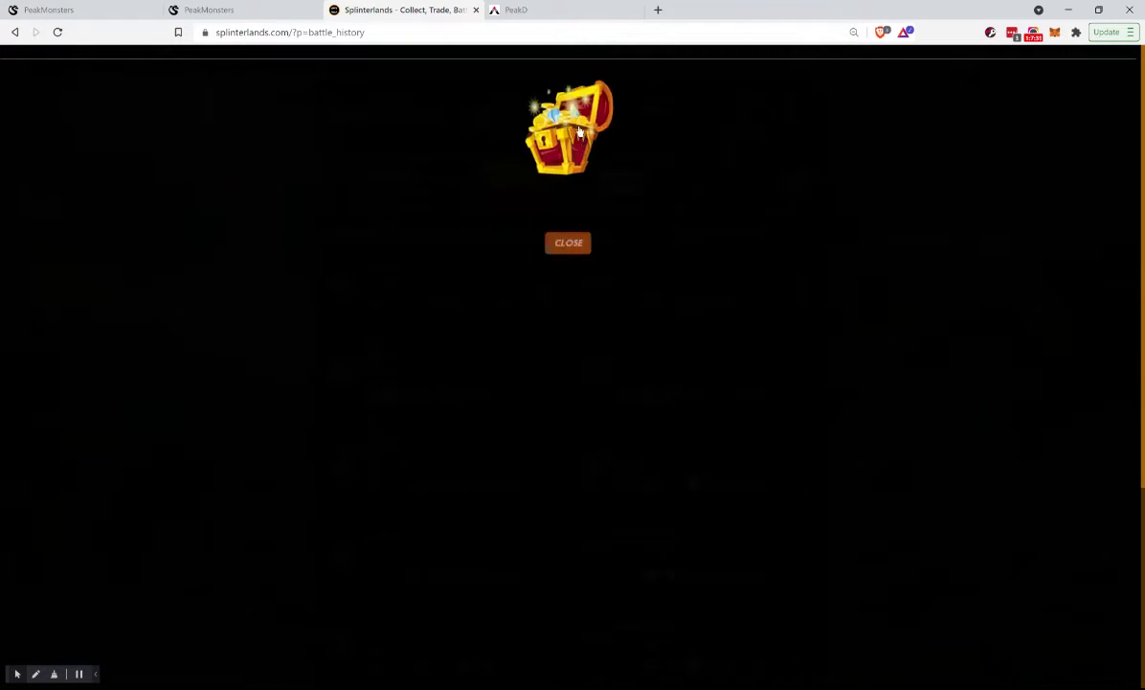
pyautogui.click(580, 245)
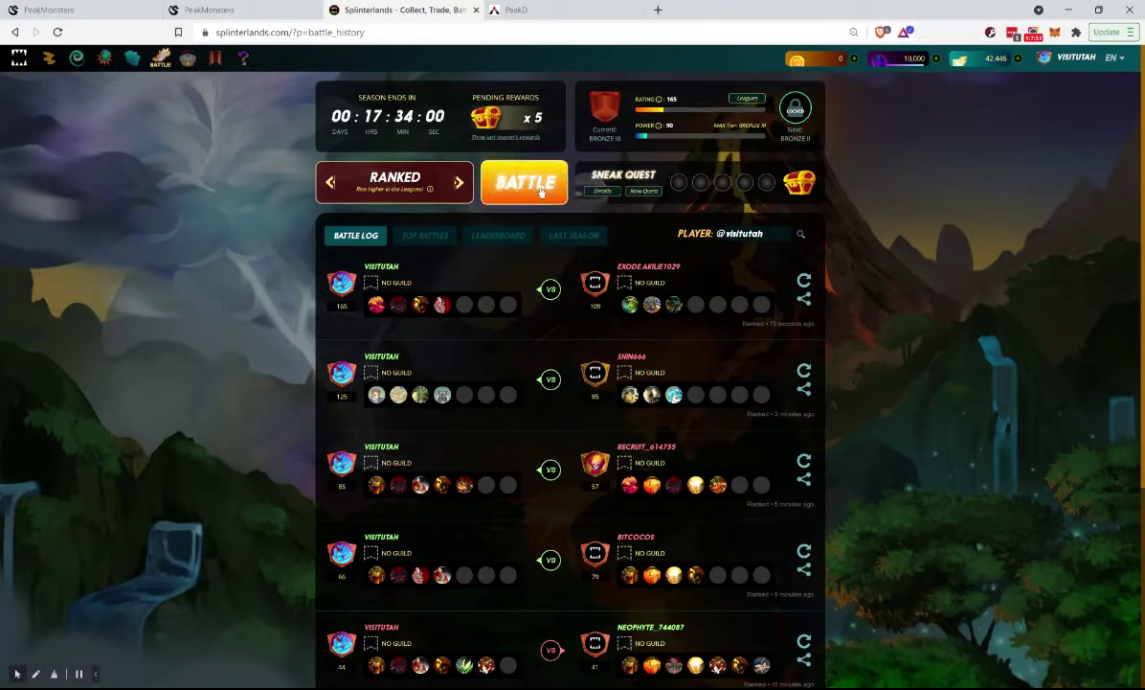
# Start a 20-mana ranked battle and choose summoner Lyanna Natura with Unicorn Mustang in front and Venari Seedsmith behind it
pyautogui.click(491, 188)
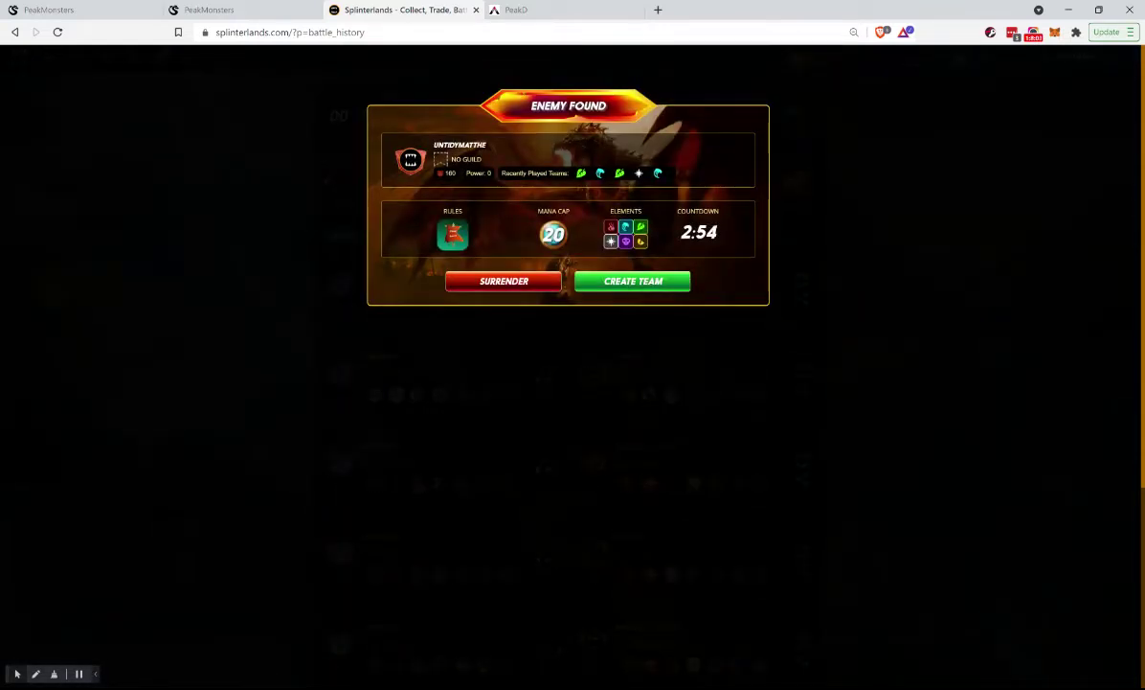
pyautogui.click(622, 284)
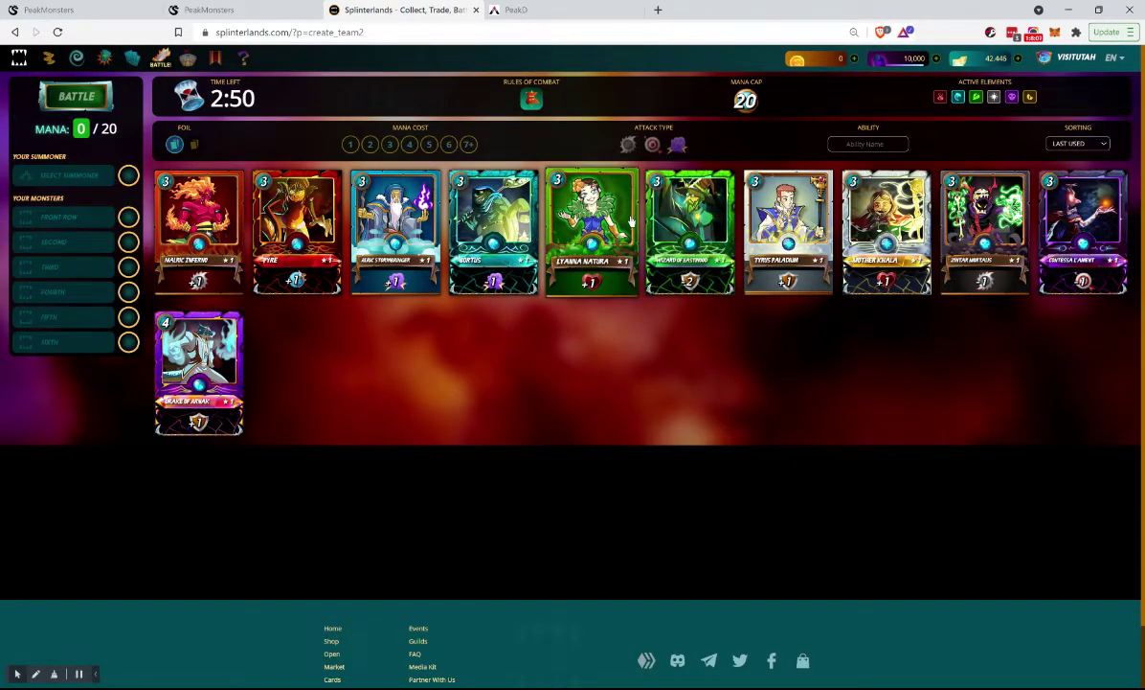
pyautogui.click(597, 222)
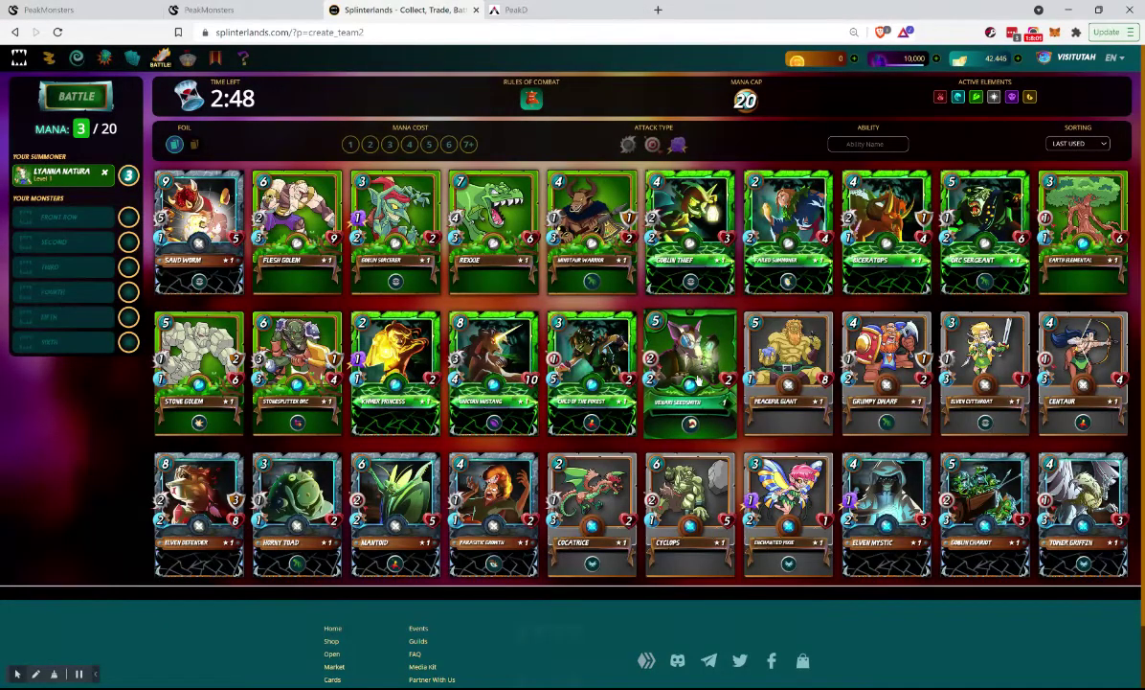
pyautogui.moveTo(690, 430)
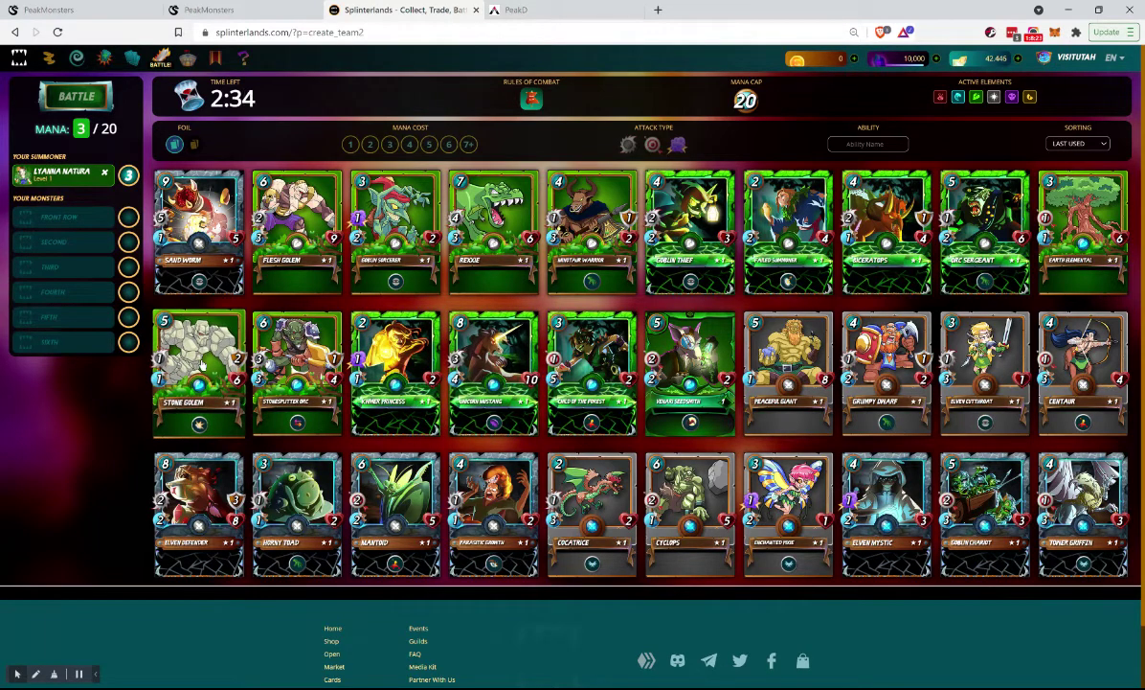
pyautogui.click(493, 368)
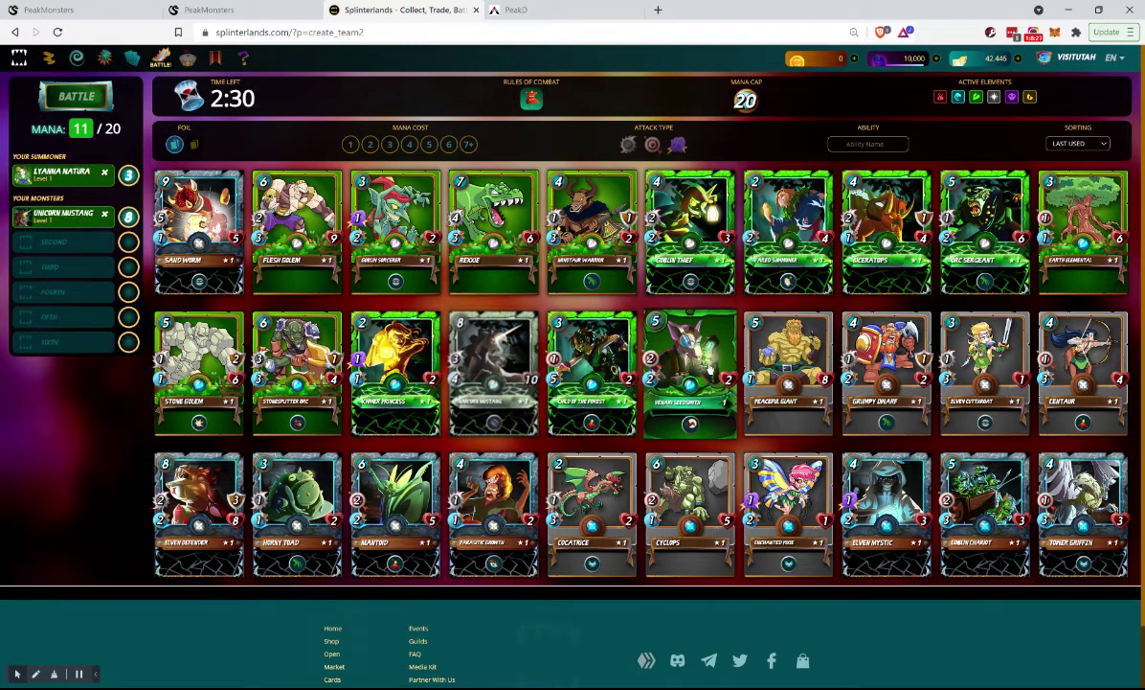
pyautogui.click(710, 369)
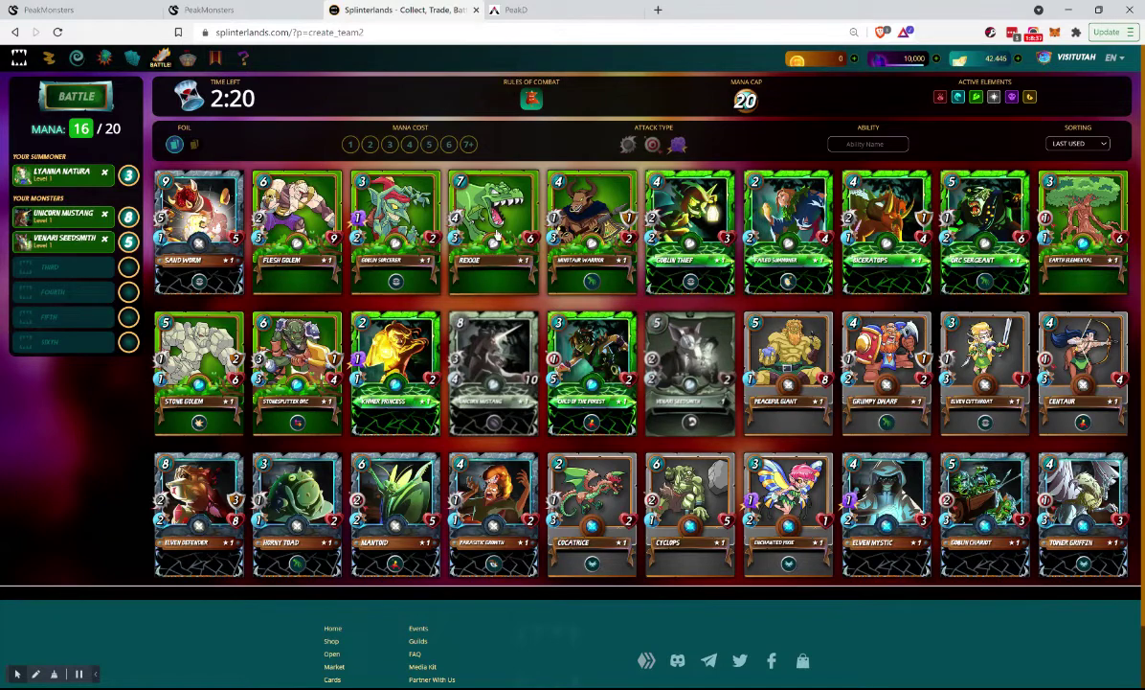
# Filter the cards to 4 mana, add Goblin Thief, move it ahead of Venari Seedsmith, submit the team and inspect the lineups
pyautogui.click(407, 144)
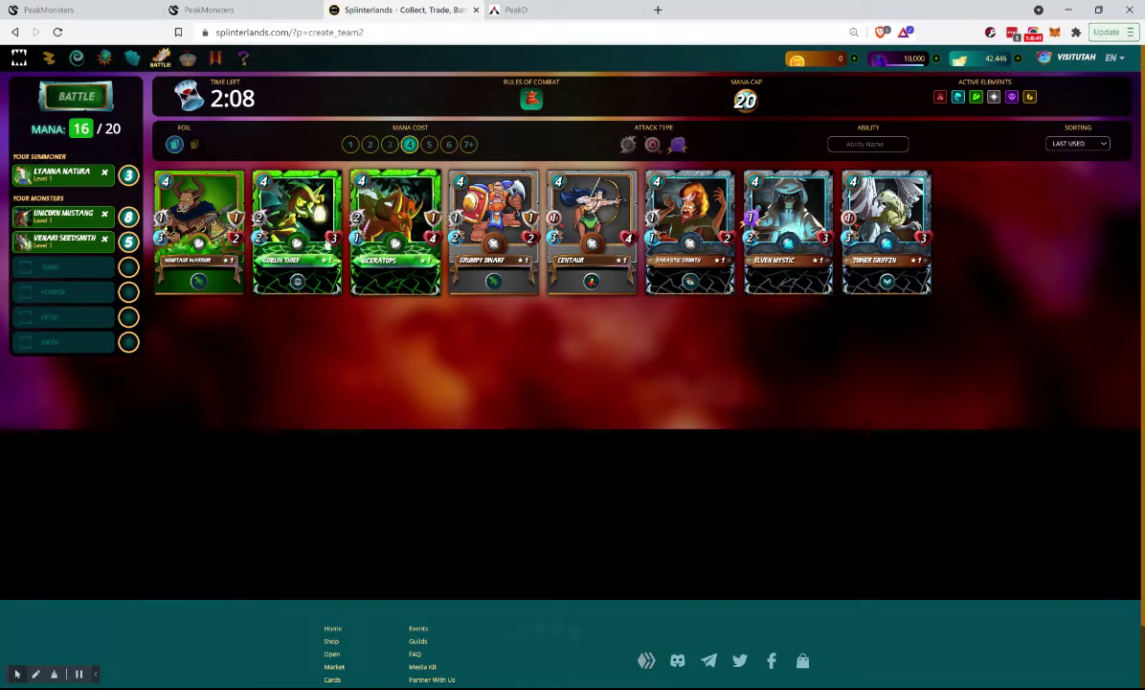
pyautogui.click(284, 240)
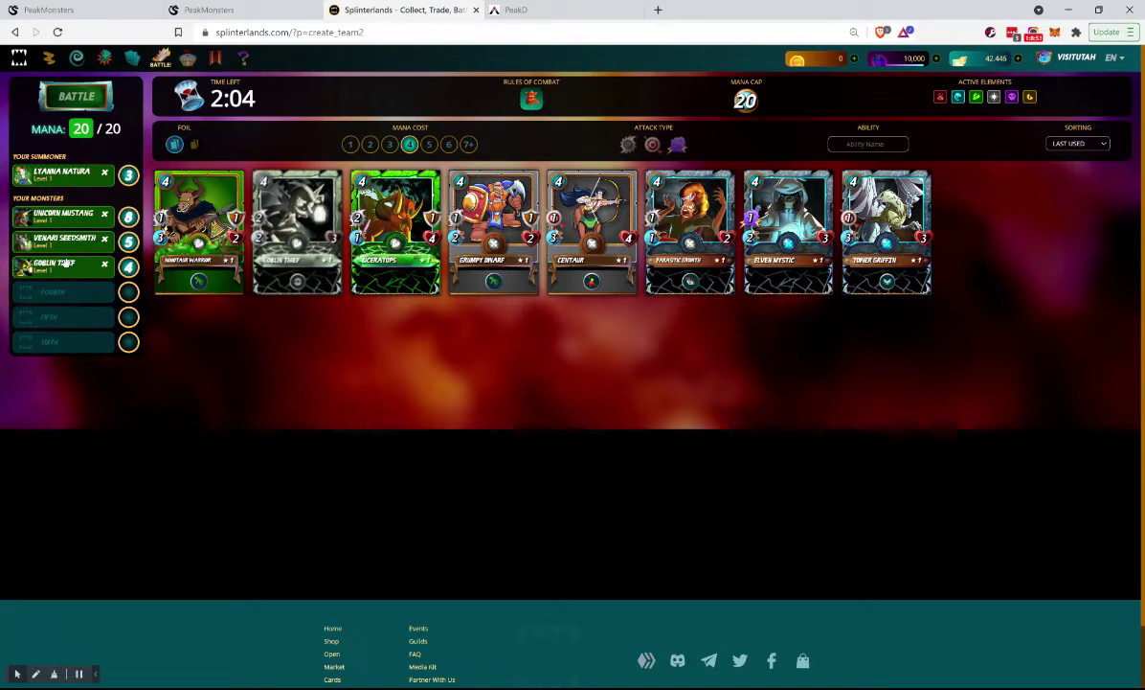
pyautogui.moveTo(69, 249); pyautogui.dragTo(63, 263)
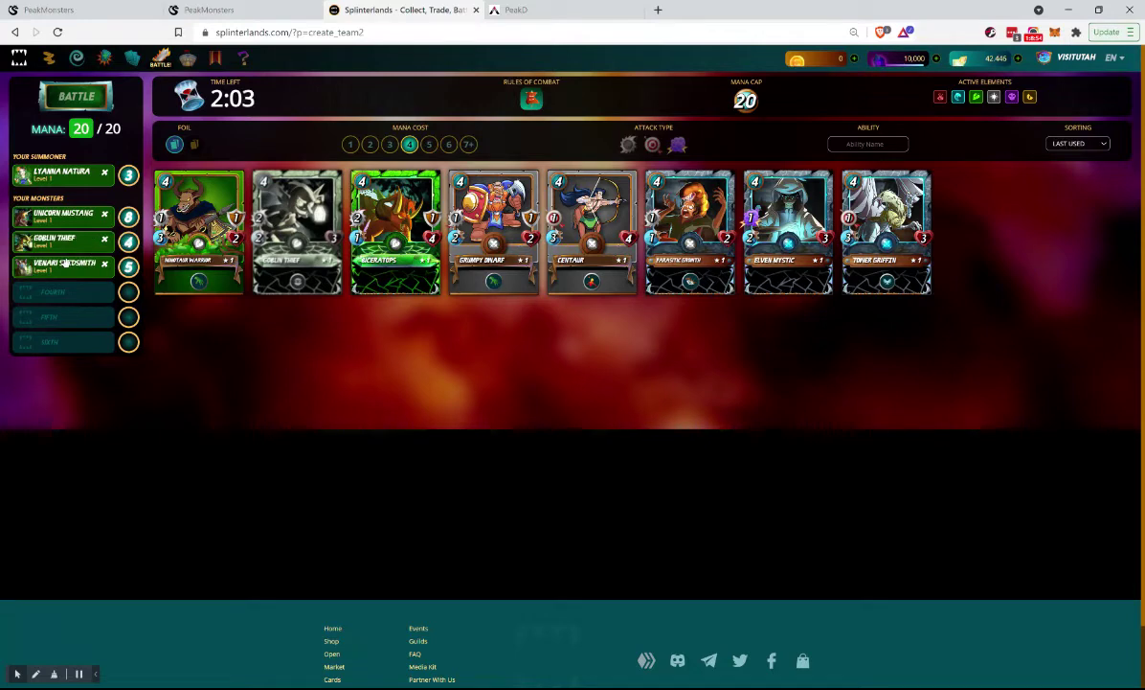
pyautogui.click(86, 104)
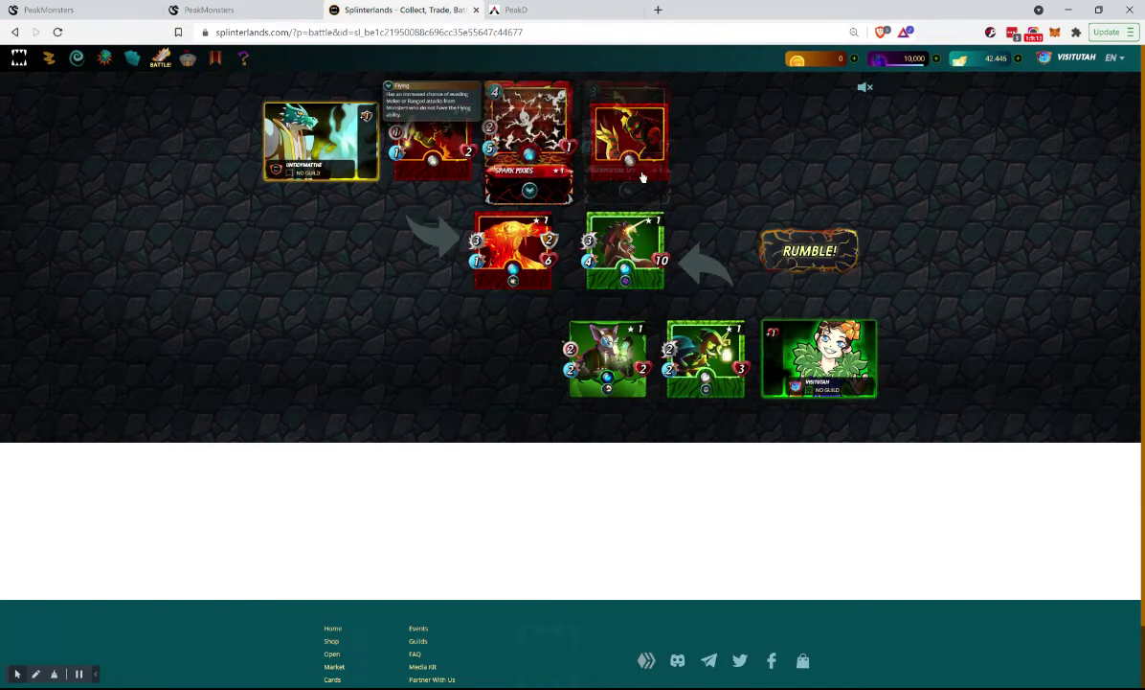
pyautogui.moveTo(596, 352)
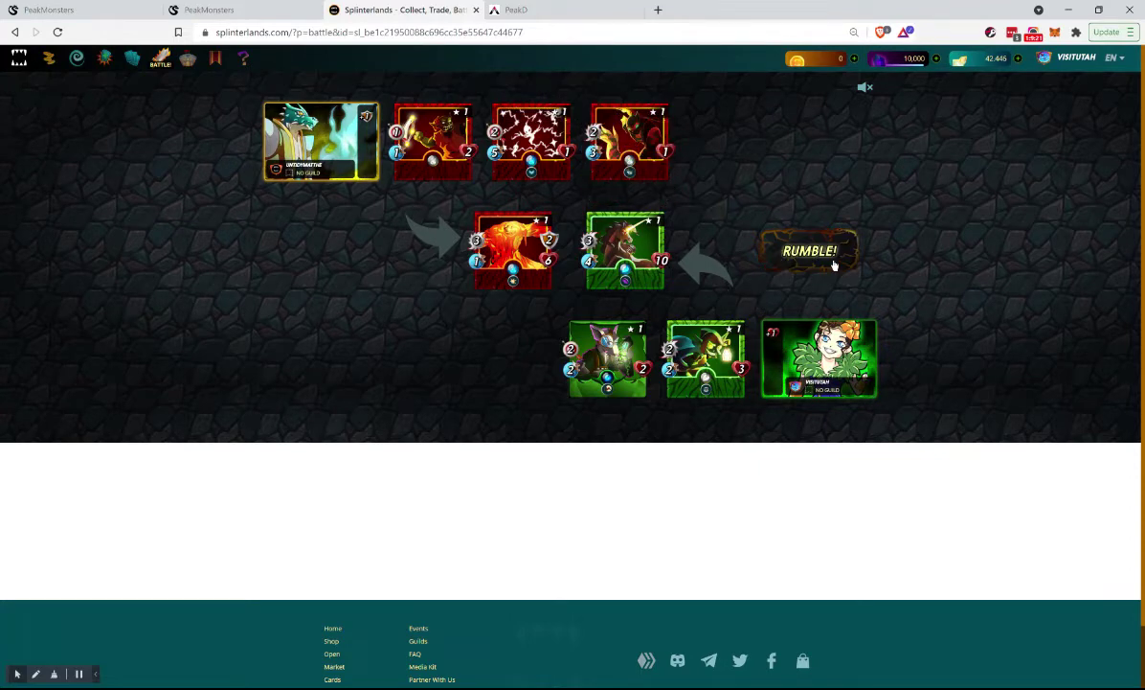
# Run the rumble, close its results and begin team creation for a new 99-mana ranked battle
pyautogui.moveTo(833, 265)
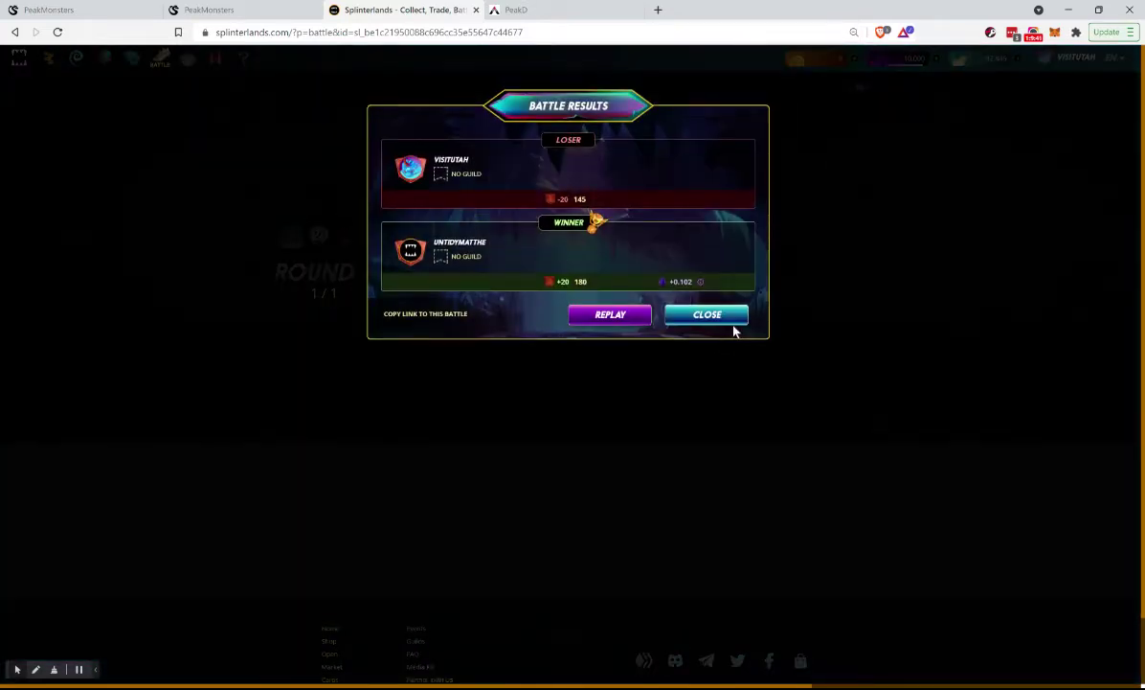
pyautogui.click(727, 318)
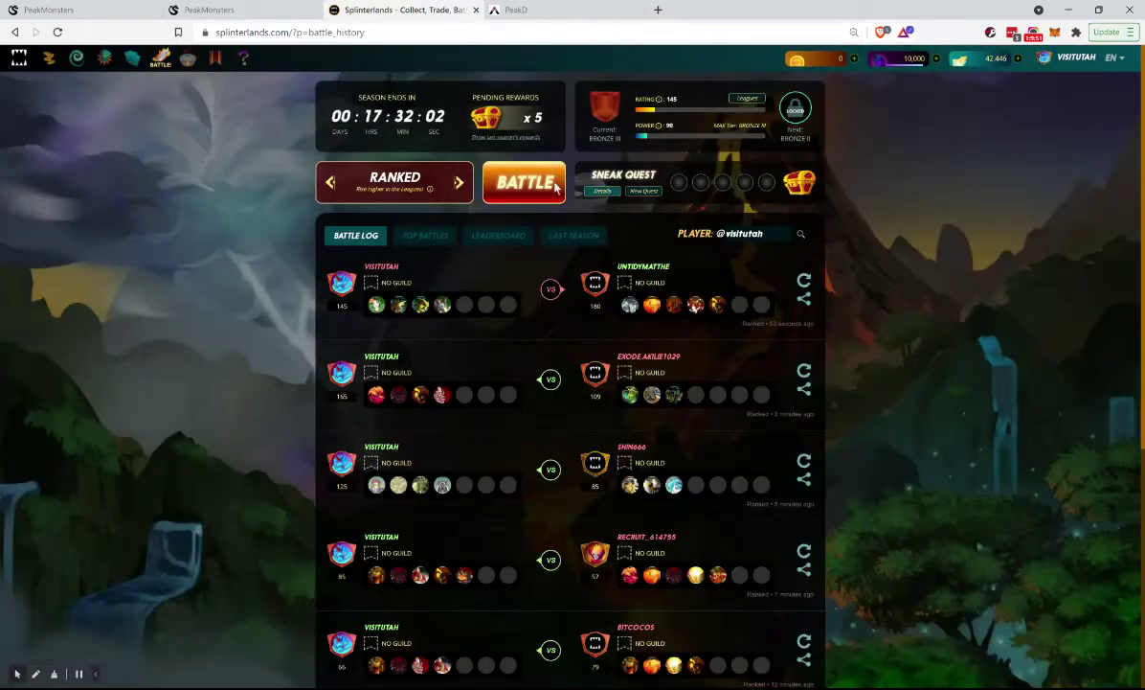
pyautogui.click(555, 186)
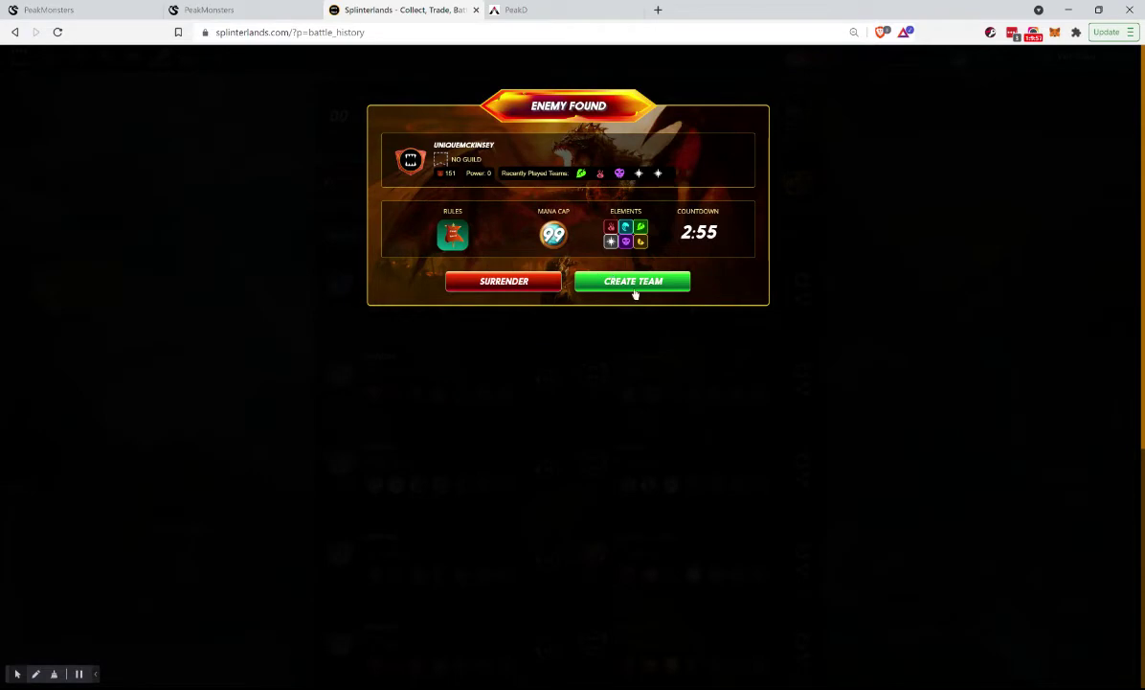
pyautogui.click(647, 285)
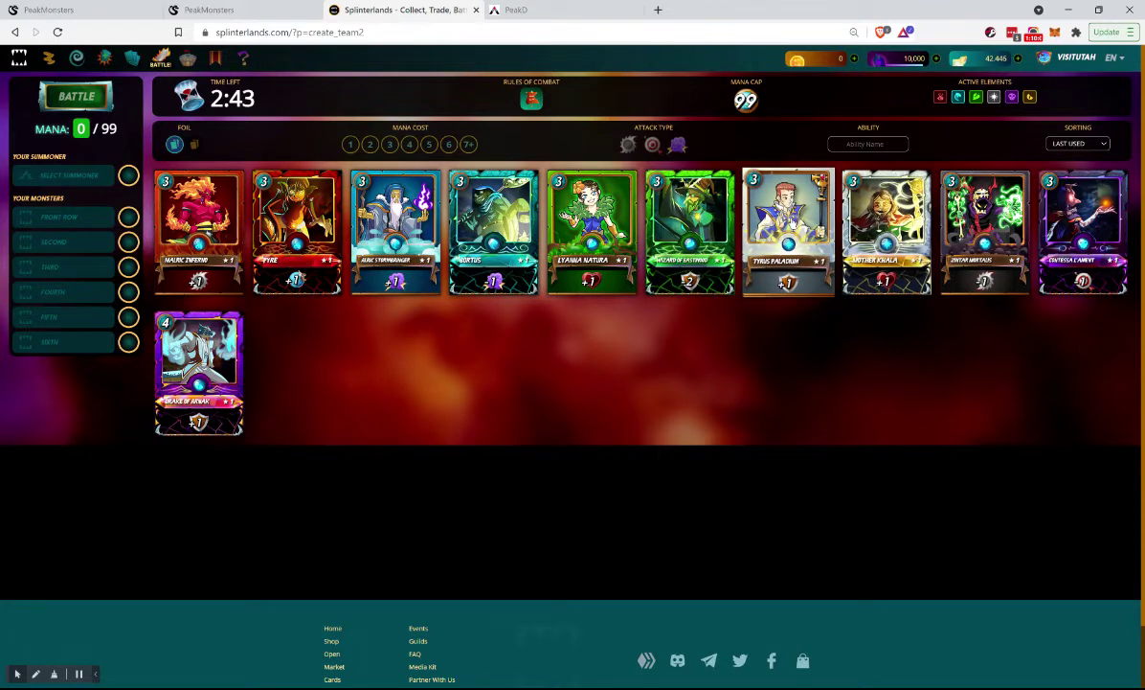
# Choose summoner Tyrus Paladium and line up Shieldbearer, Sand Worm and Venari Crystalsmith after comparing the 7+ and 6-mana cards
pyautogui.click(788, 222)
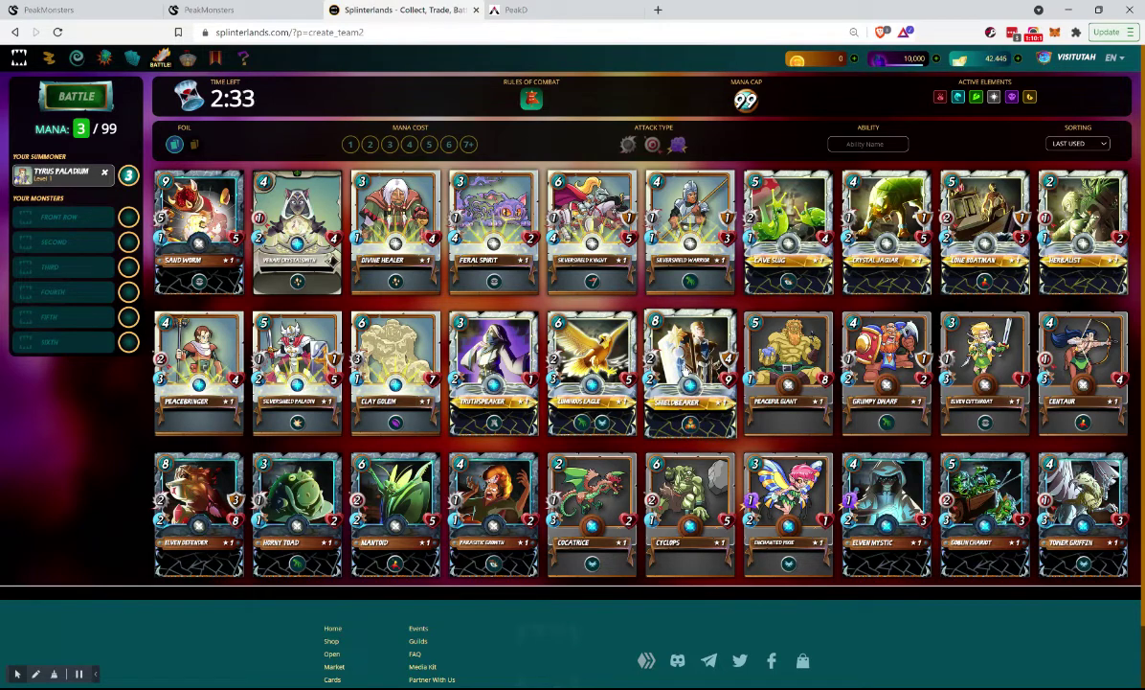
pyautogui.click(467, 144)
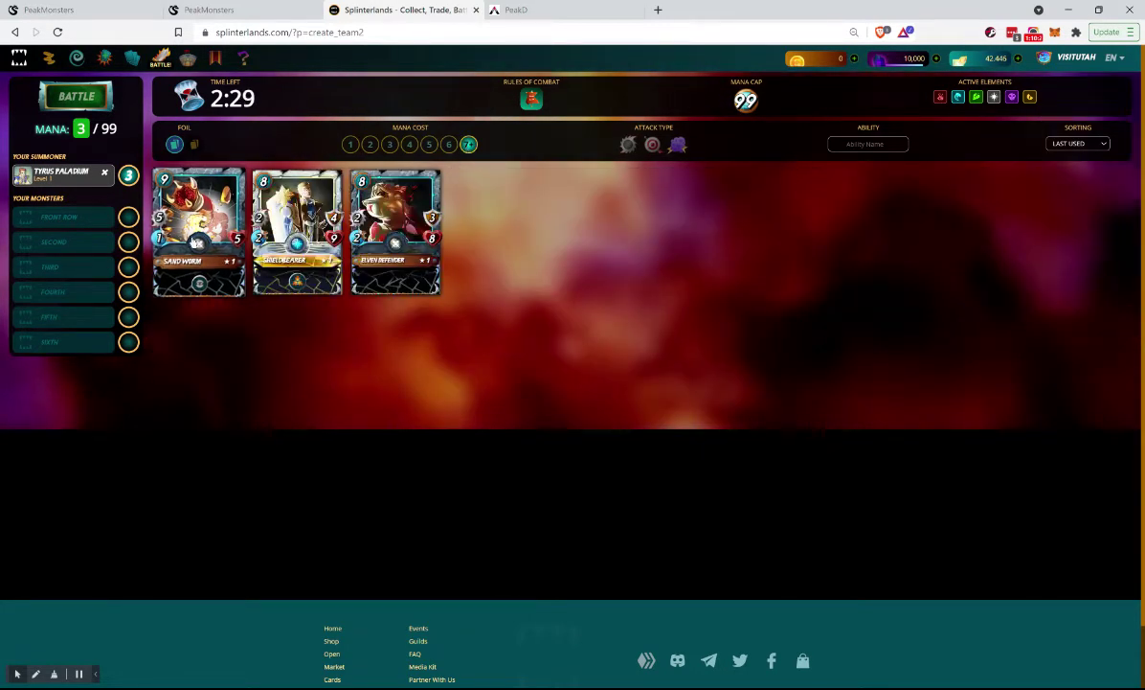
pyautogui.click(467, 145)
pyautogui.click(448, 145)
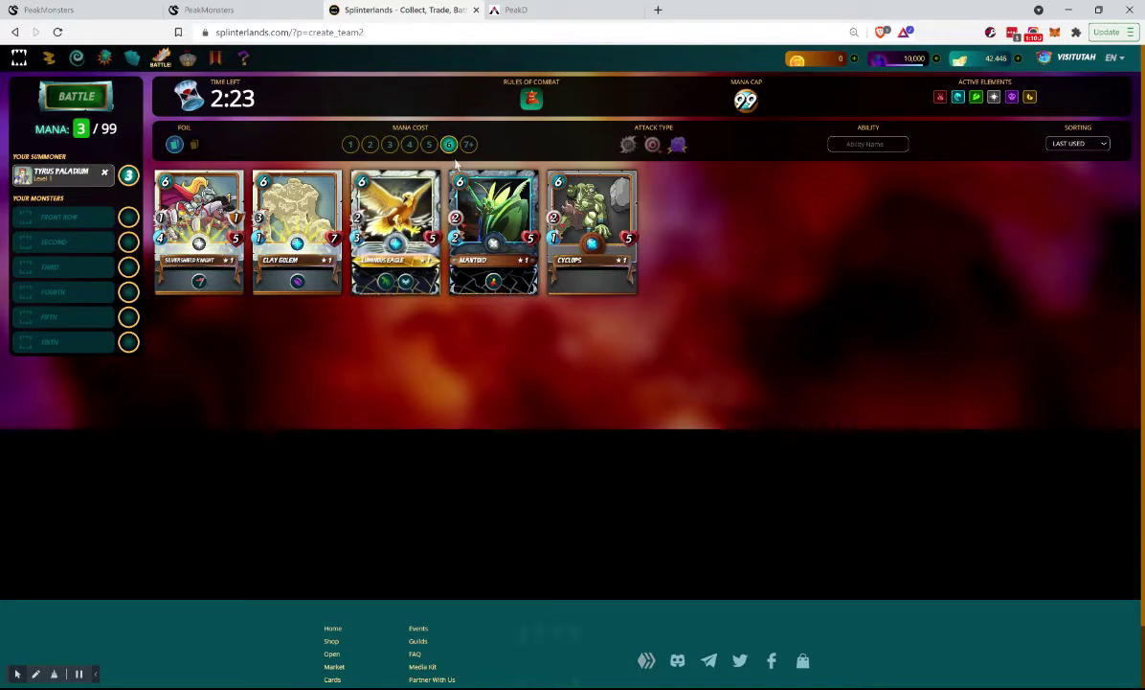
pyautogui.click(447, 147)
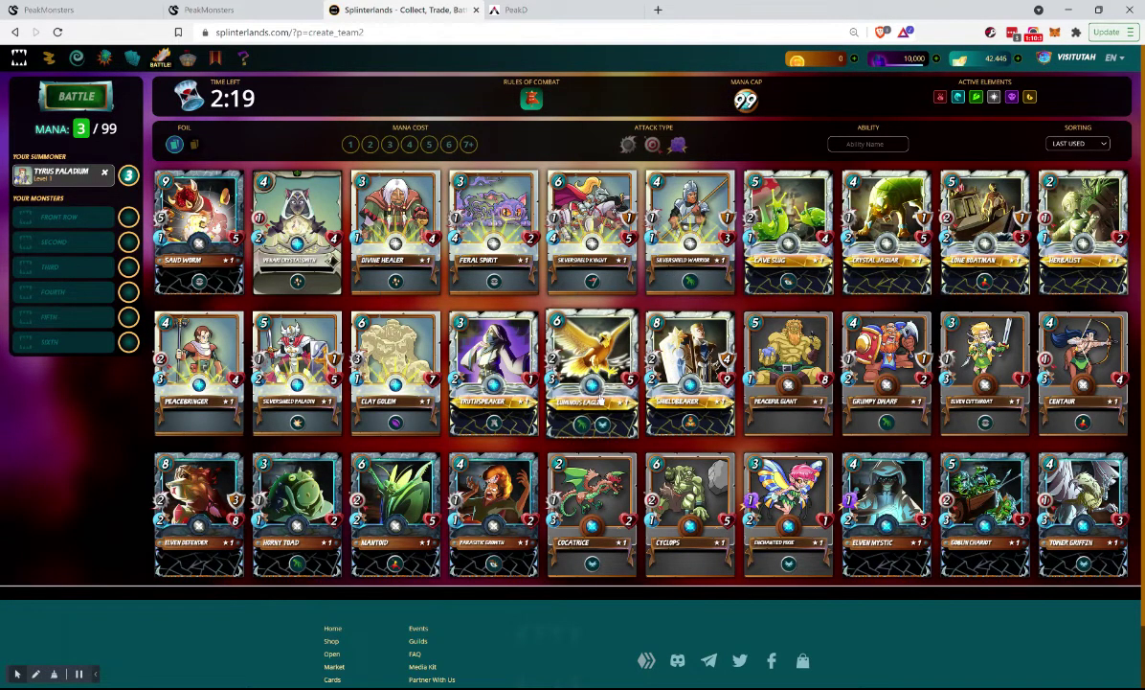
pyautogui.click(684, 383)
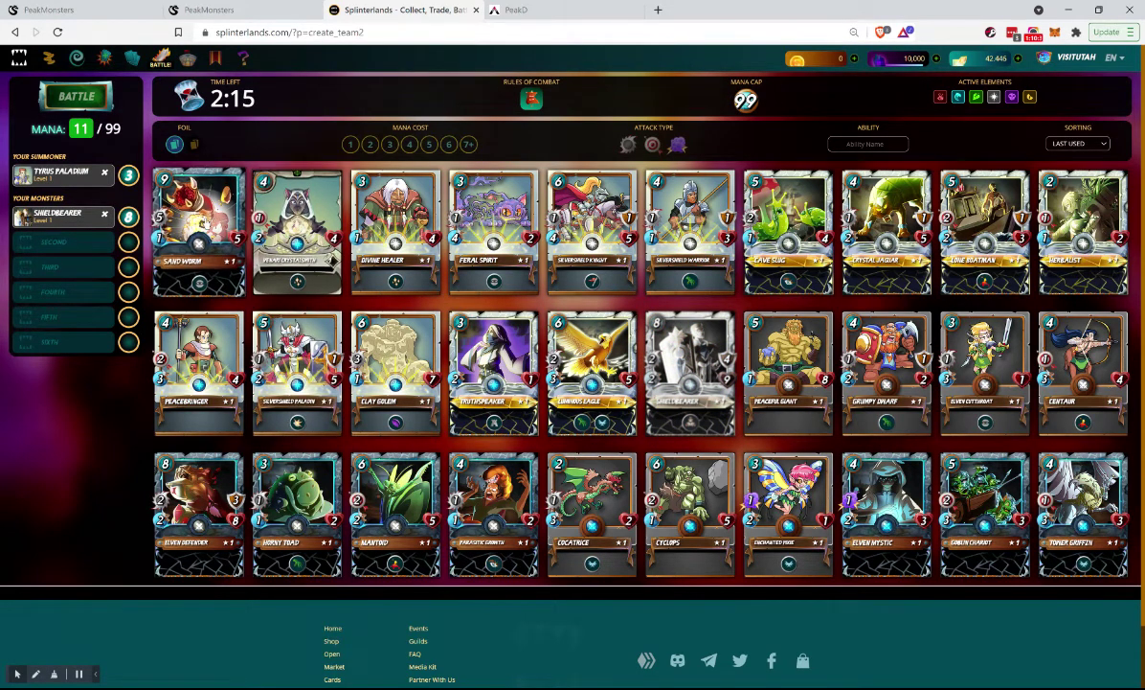
pyautogui.click(191, 208)
pyautogui.click(280, 221)
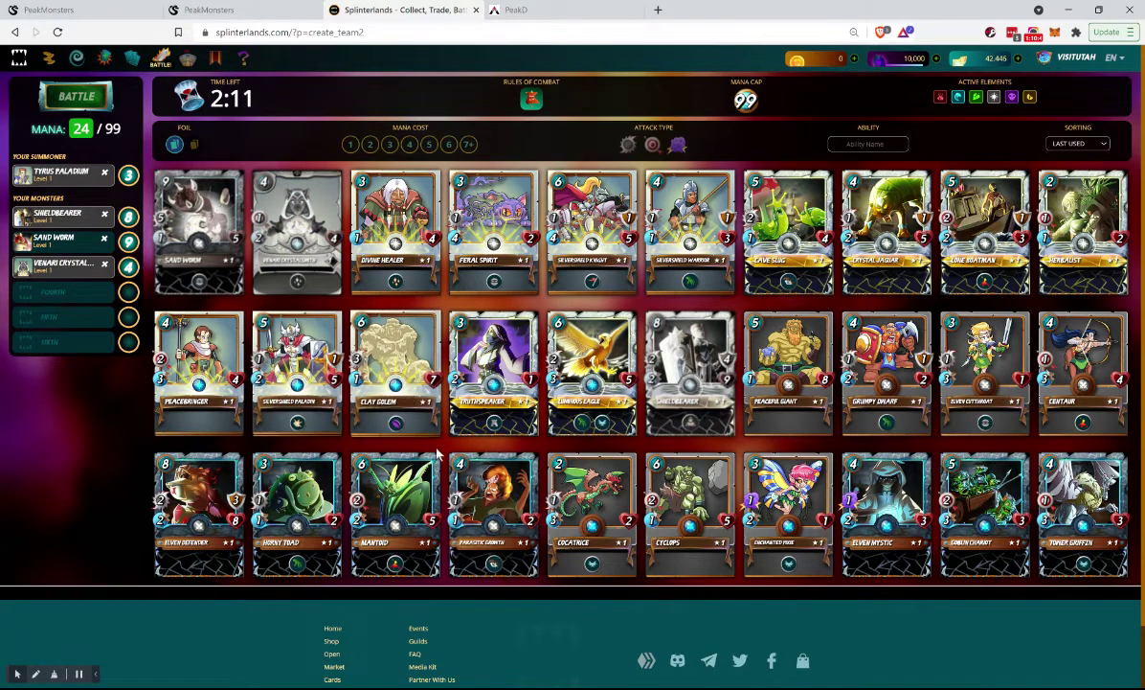
# Filter the cards to 6 mana, add Luminous Eagle, move it directly behind Shieldbearer, and add Mantoid in fifth position
pyautogui.click(448, 144)
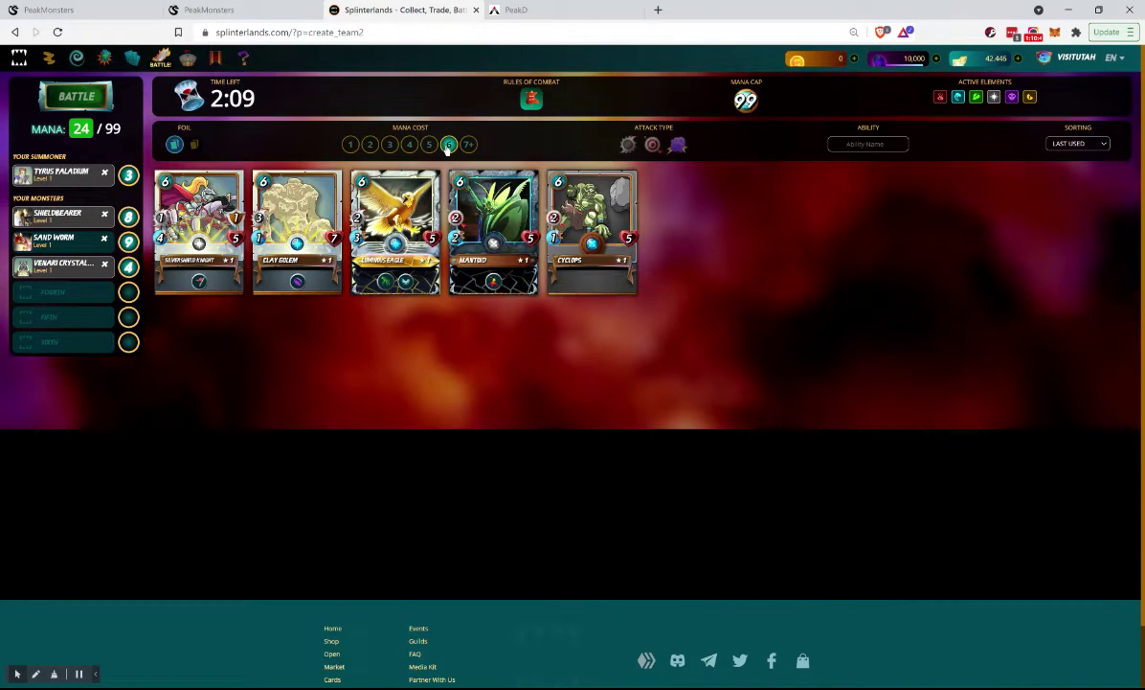
pyautogui.click(395, 223)
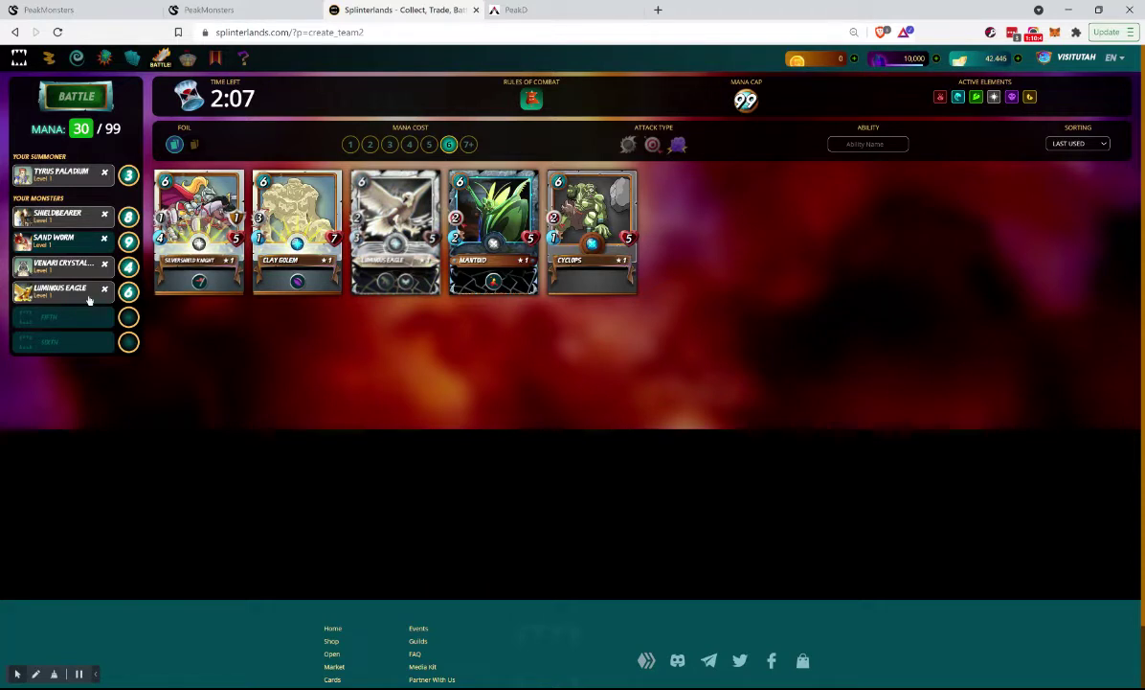
pyautogui.moveTo(57, 286); pyautogui.dragTo(53, 240)
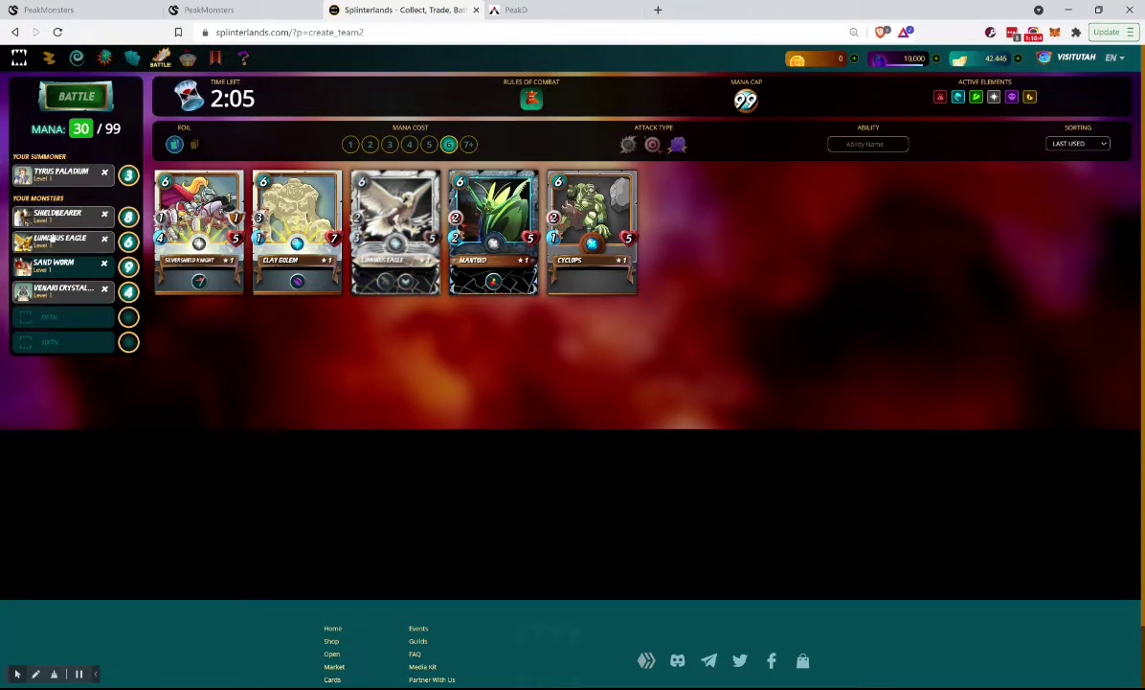
pyautogui.click(488, 242)
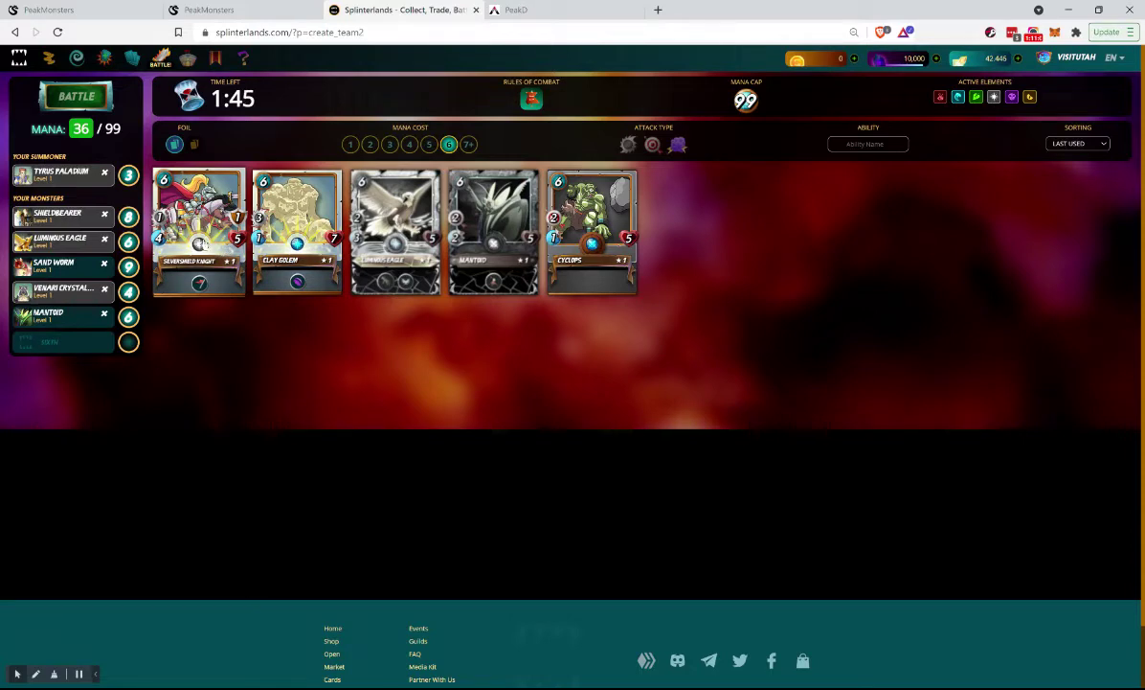
# Compare the 7+, 5 and 6-mana cards, fill the sixth position with Silvershield Knight and submit the team for battle
pyautogui.click(448, 144)
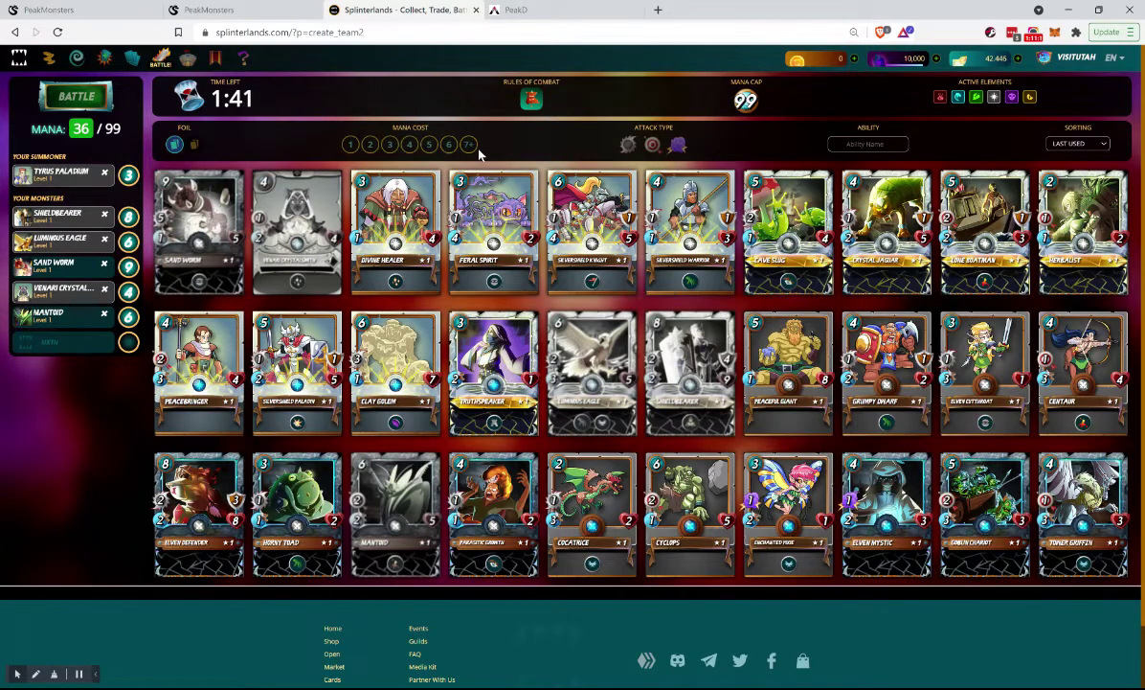
pyautogui.click(471, 149)
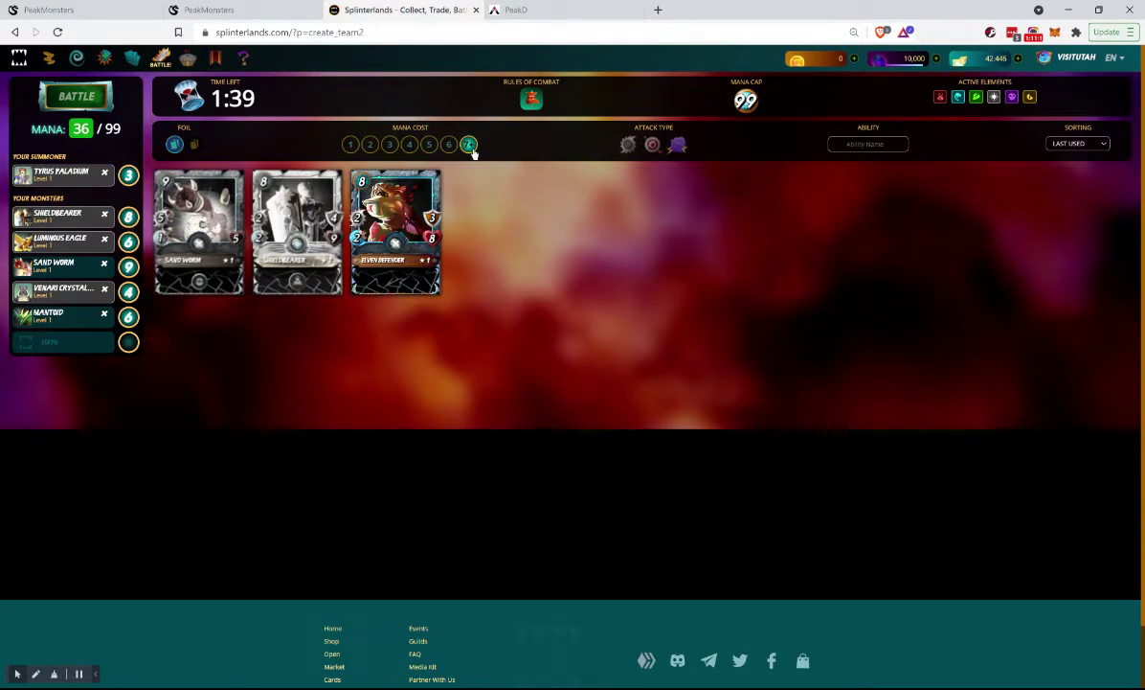
pyautogui.click(470, 145)
pyautogui.click(429, 144)
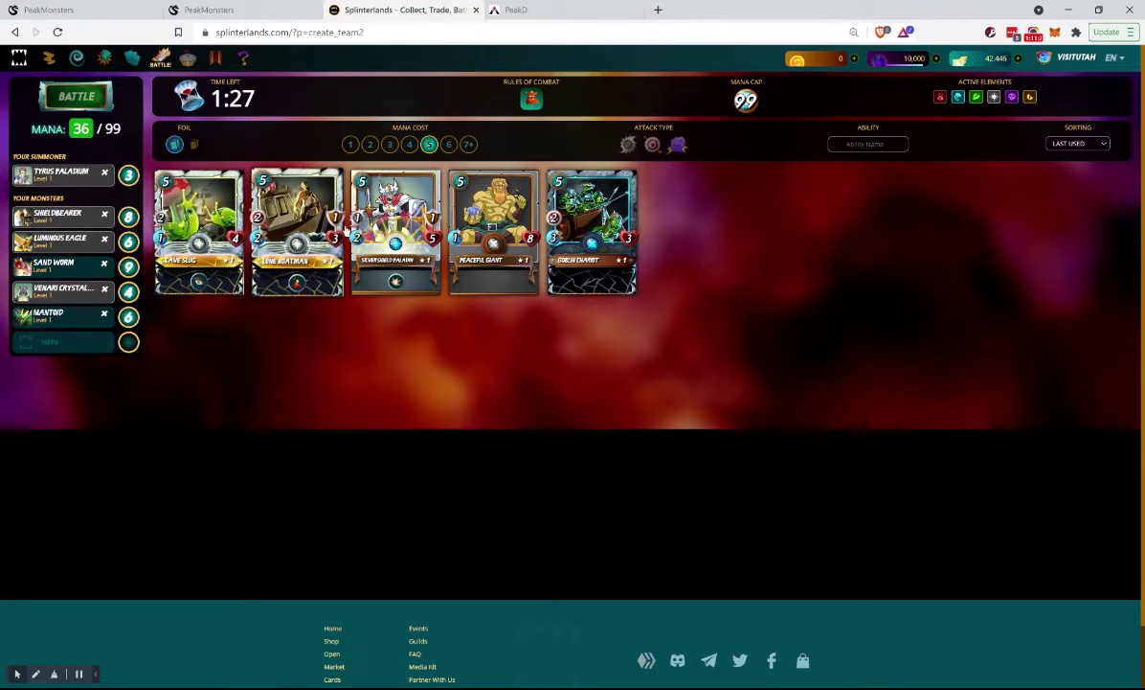
pyautogui.click(430, 145)
pyautogui.click(447, 145)
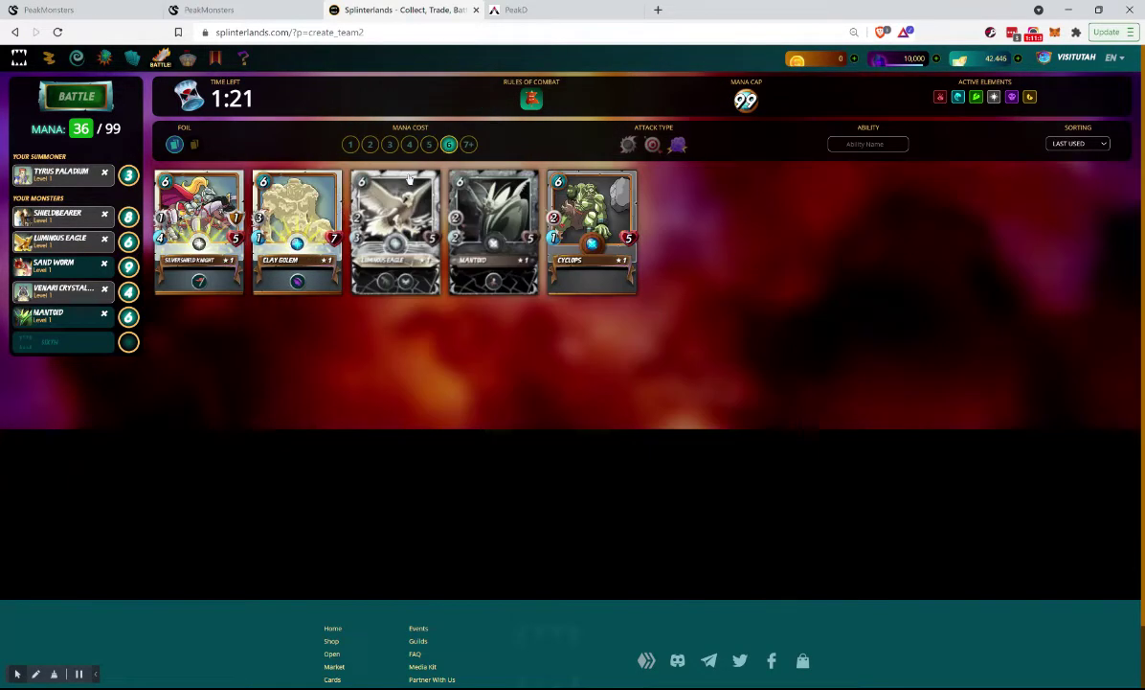
pyautogui.click(191, 219)
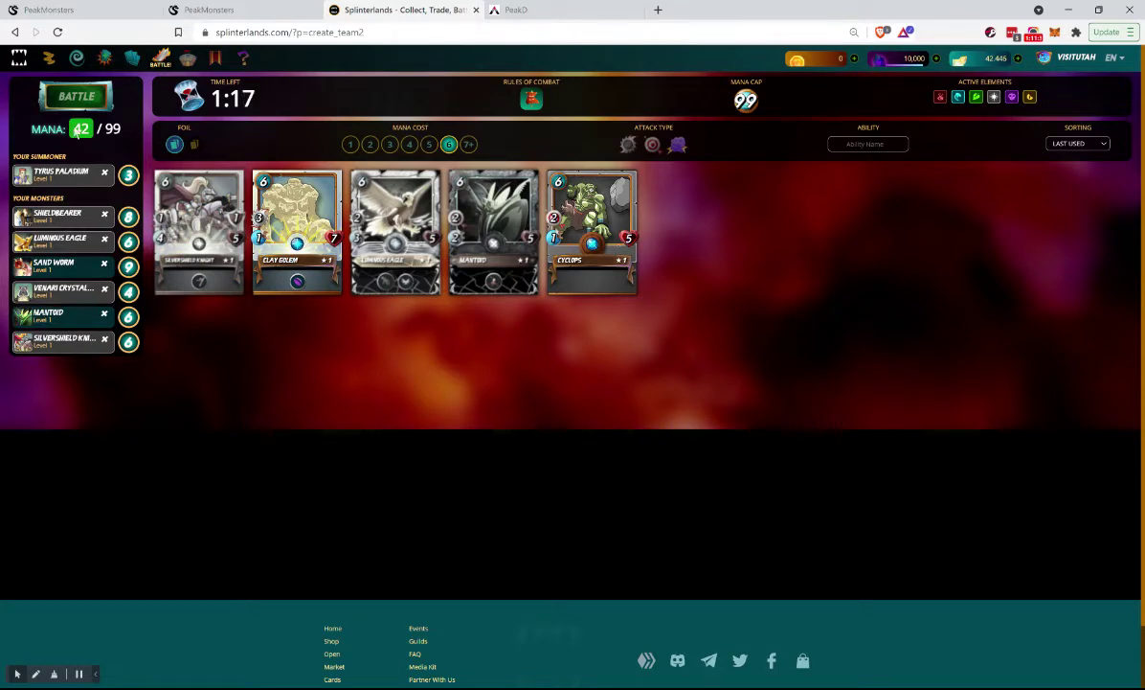
pyautogui.click(76, 97)
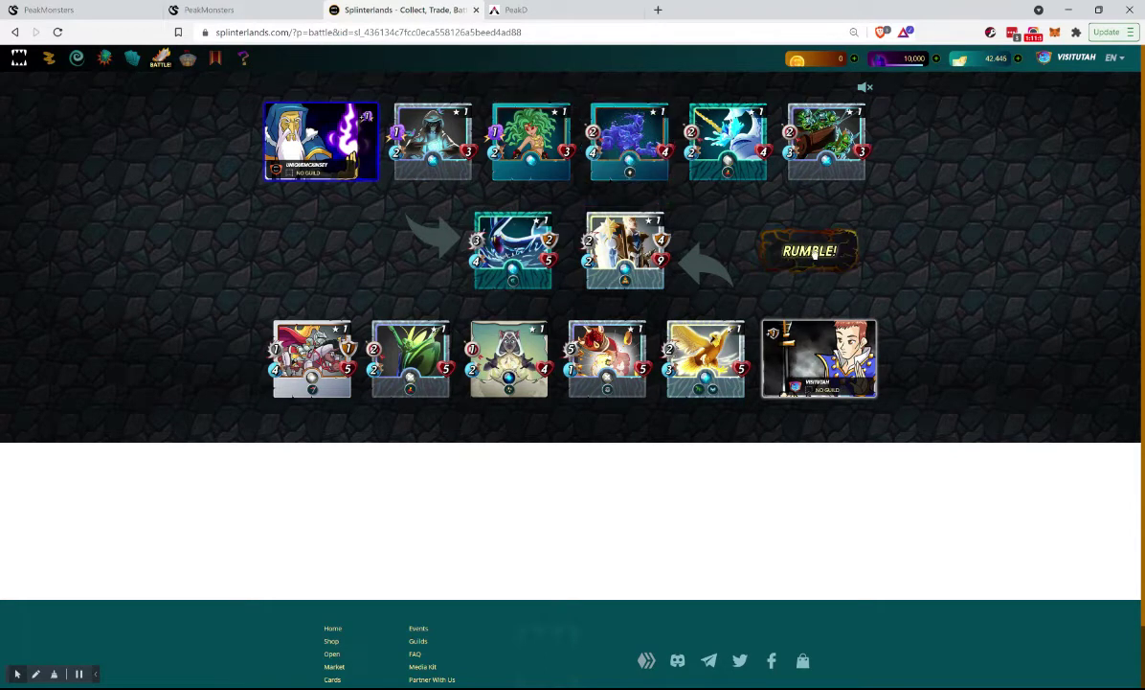
# Inspect the opposing lineups, start the rumble against the water team and close the results once the battle ends
pyautogui.moveTo(355, 392)
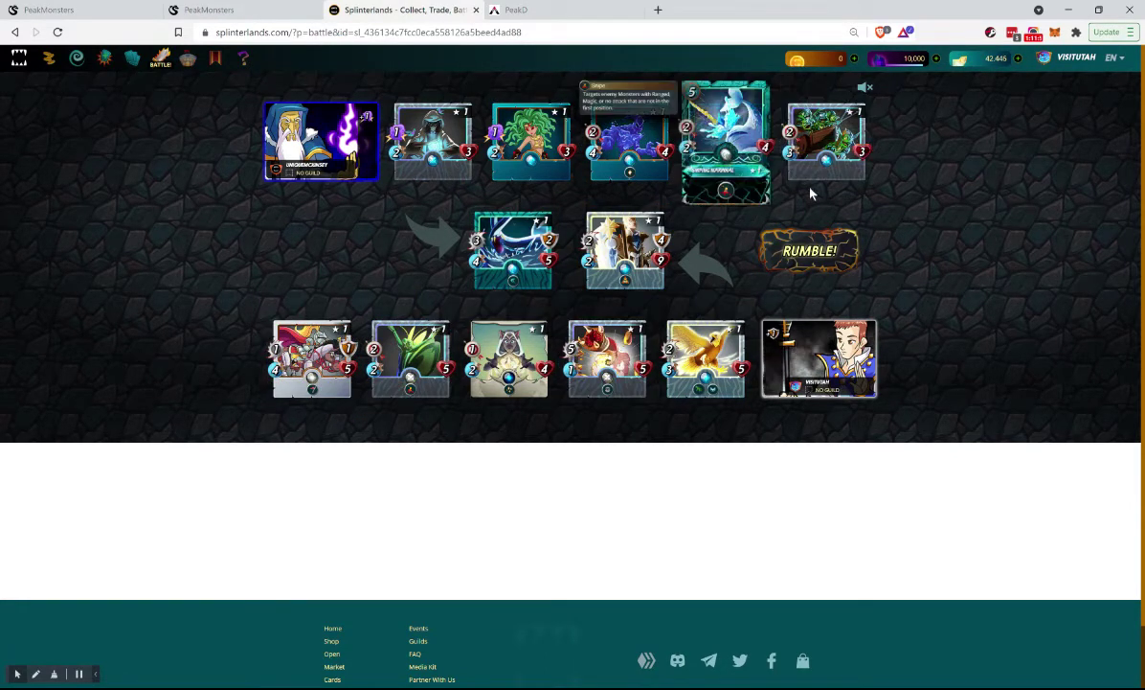
pyautogui.click(810, 251)
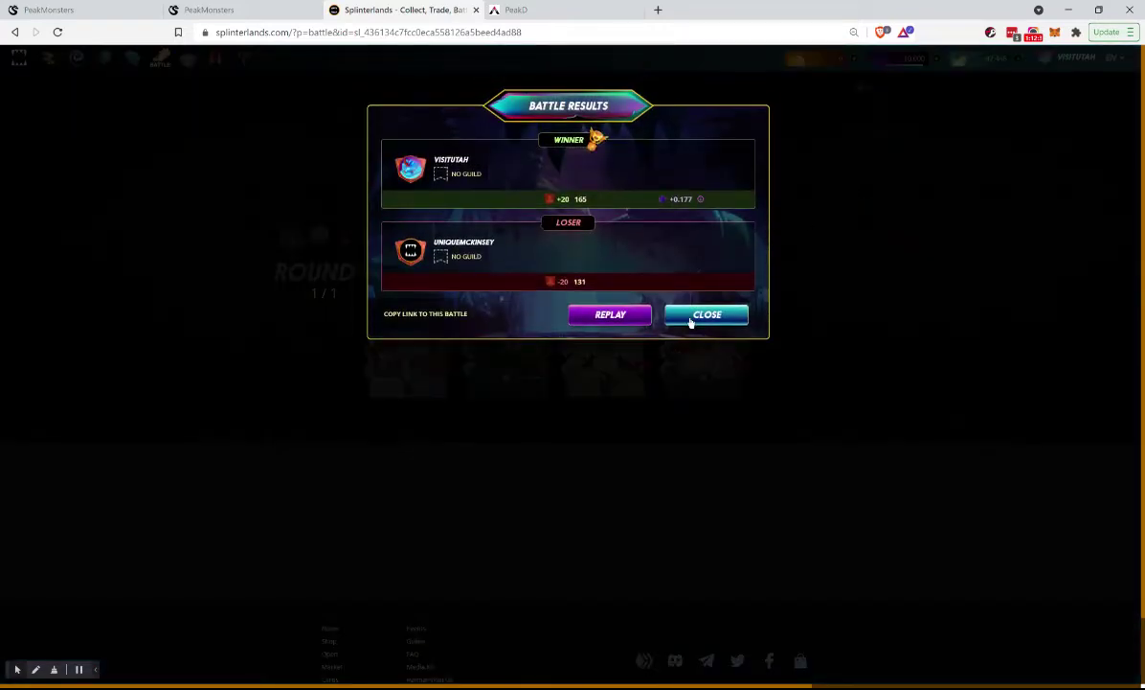
pyautogui.click(690, 320)
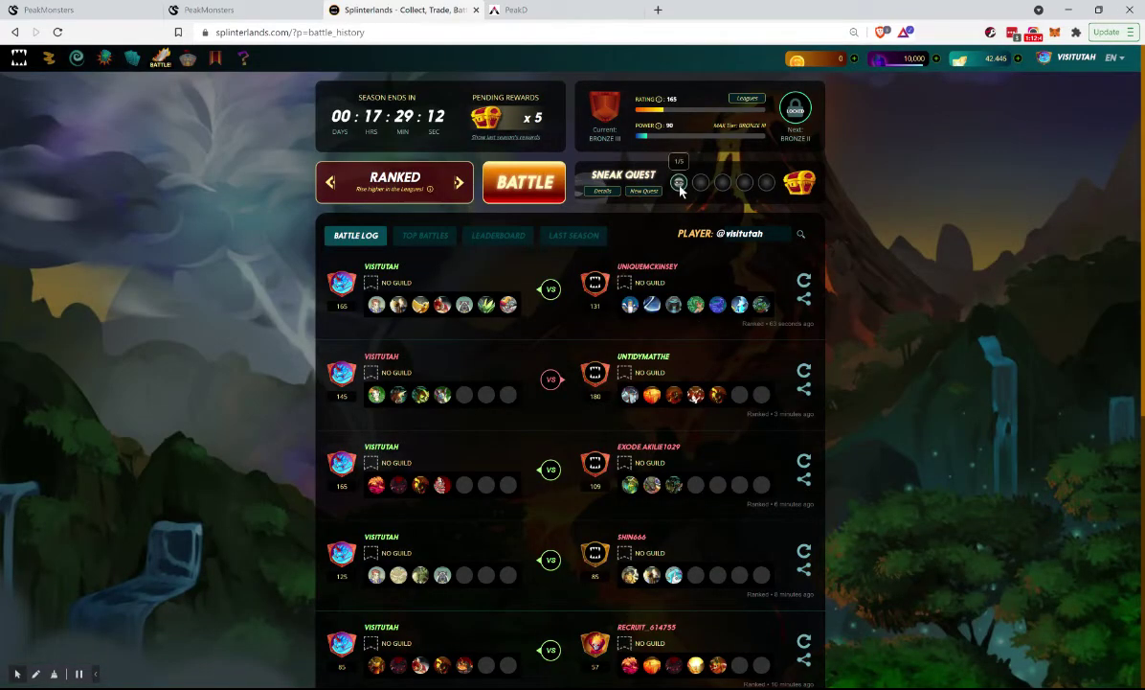
# Start searching for another ranked opponent, and meanwhile switch to PeakMonsters and refresh the rental history
pyautogui.click(530, 199)
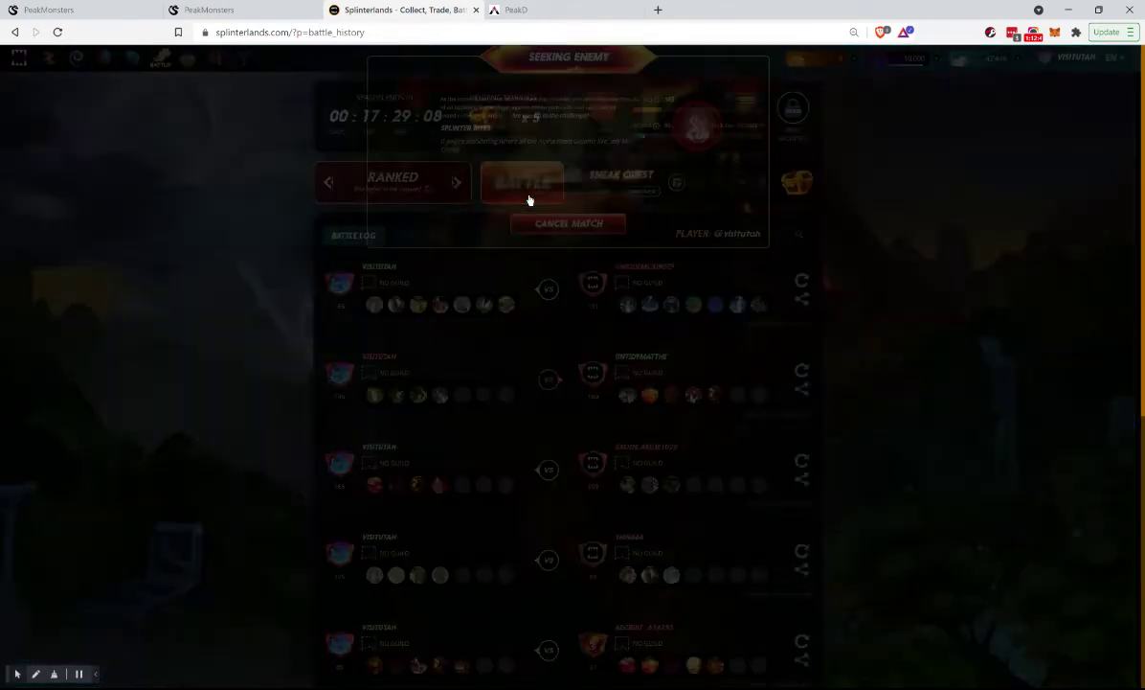
pyautogui.click(222, 12)
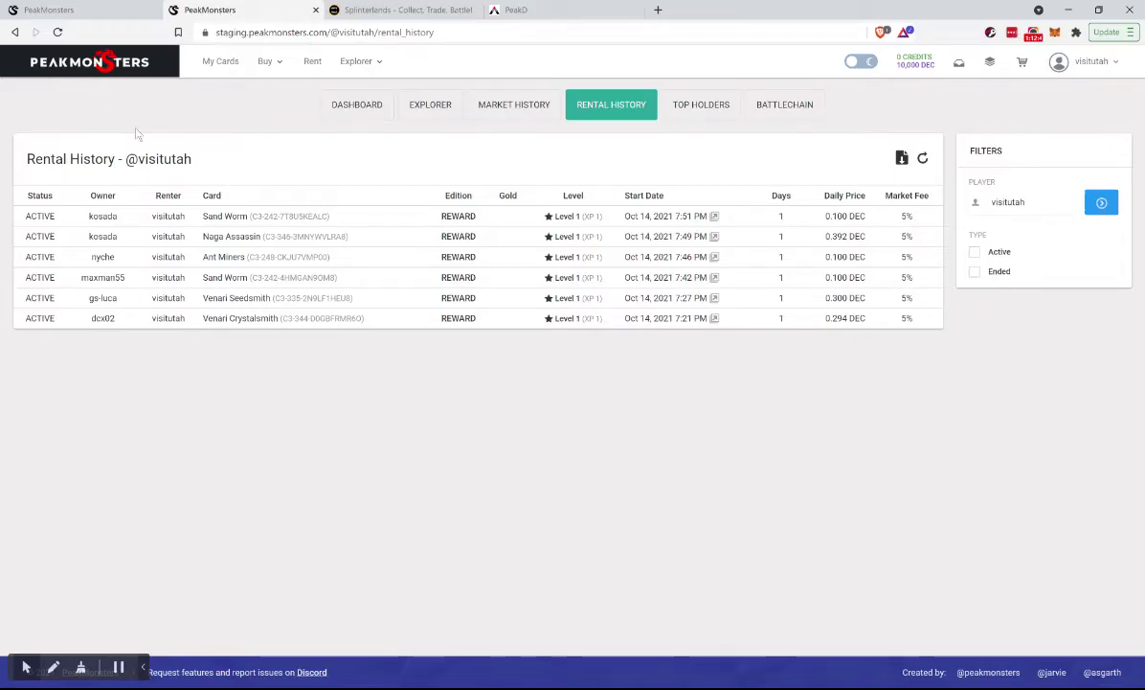
pyautogui.click(924, 159)
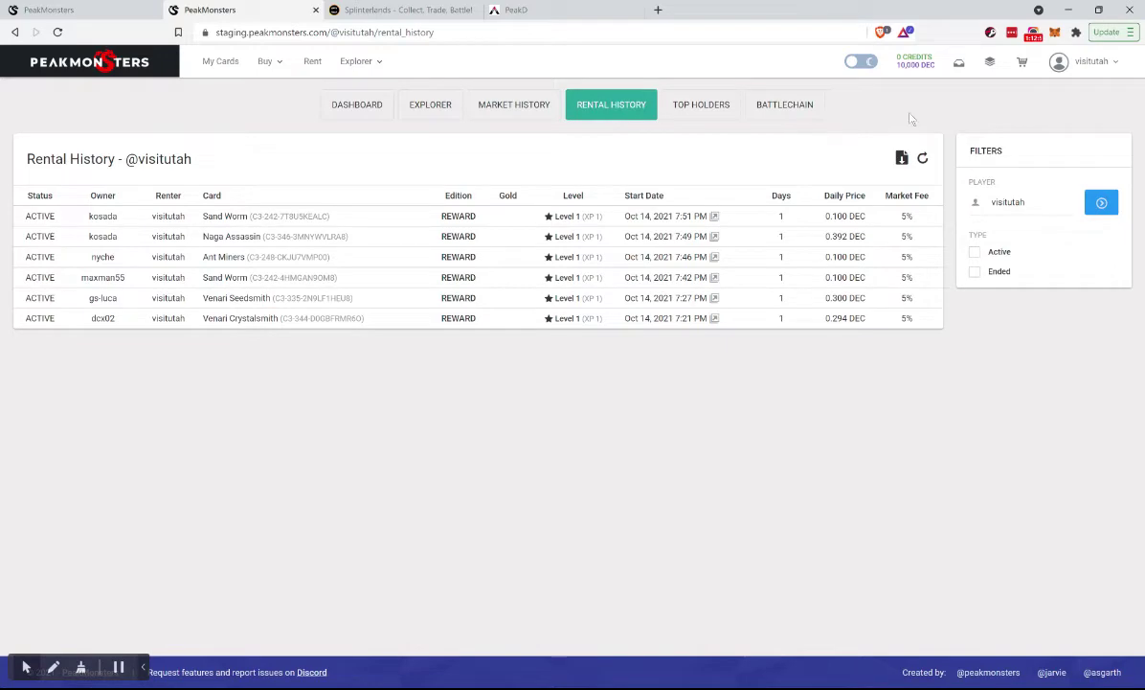
# On the rental board, configure auto rental with 400 CP minimum, 600 CP maximum and 1 DEC ~ 200 CP, and confirm it
pyautogui.click(312, 64)
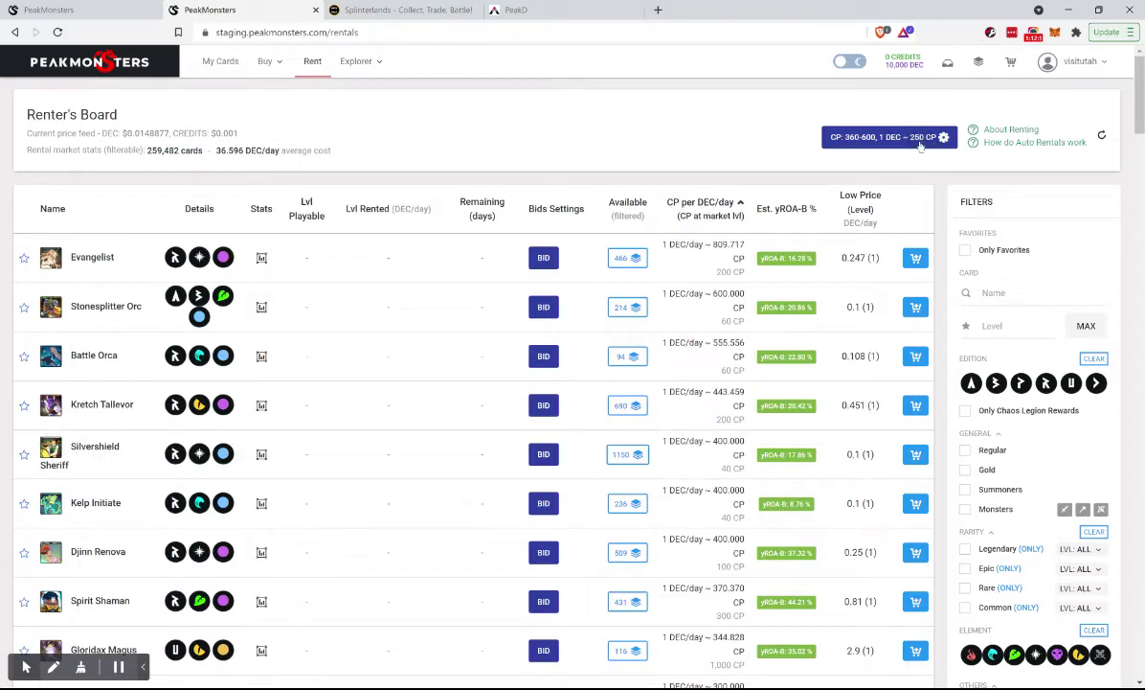
pyautogui.click(919, 141)
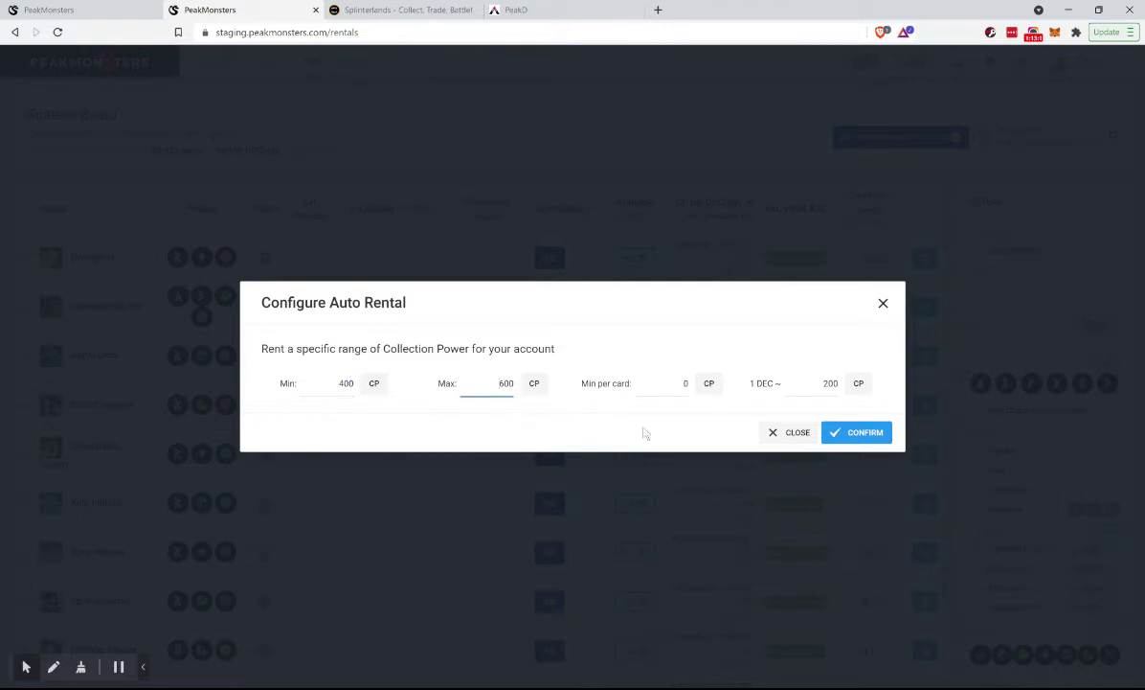
pyautogui.click(866, 440)
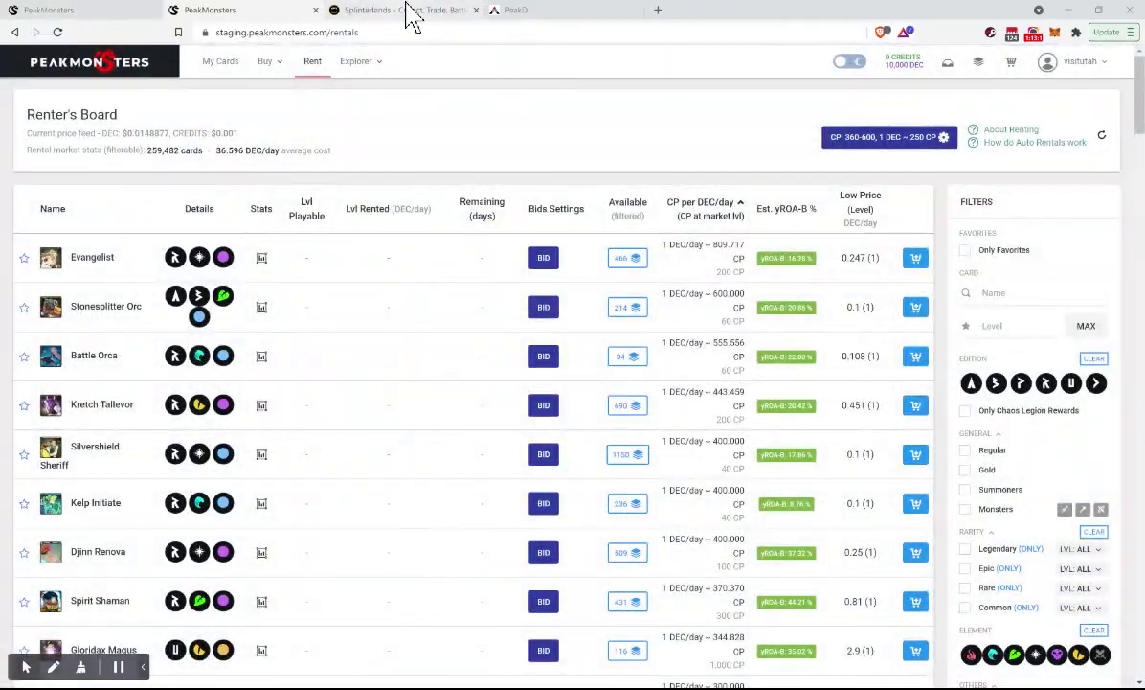
# Switch to Splinterlands and start the 20-mana team with summoner Tyrus Paladium, Clay Golem in front and Venari Crystalsmith second
pyautogui.click(408, 11)
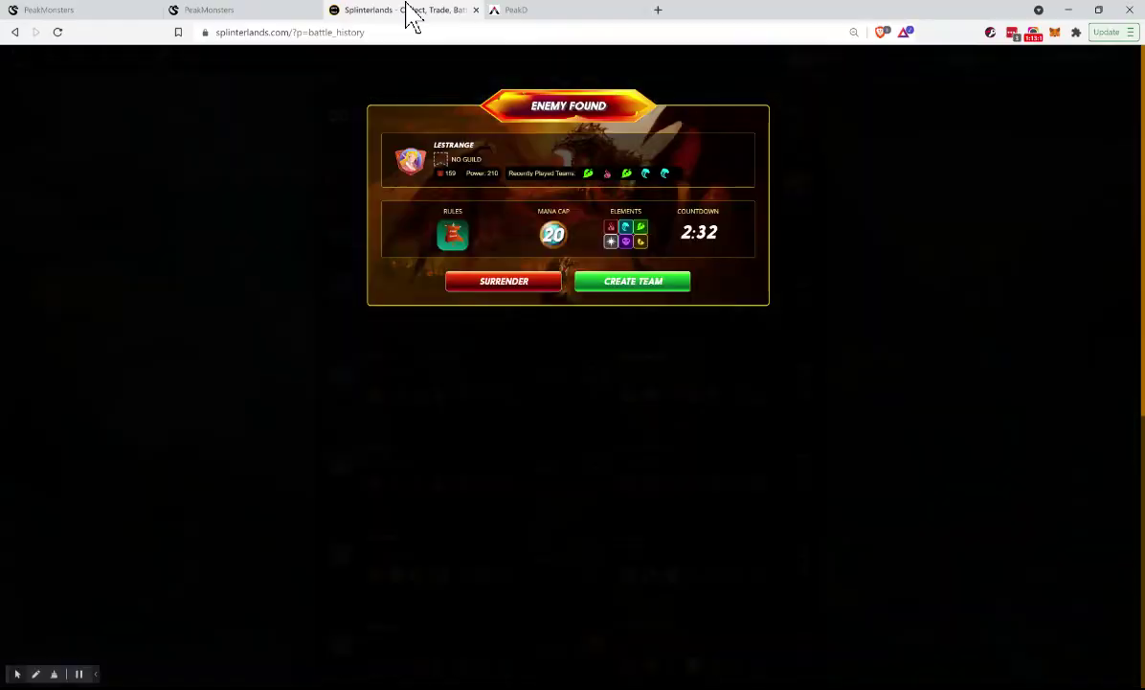
pyautogui.click(634, 284)
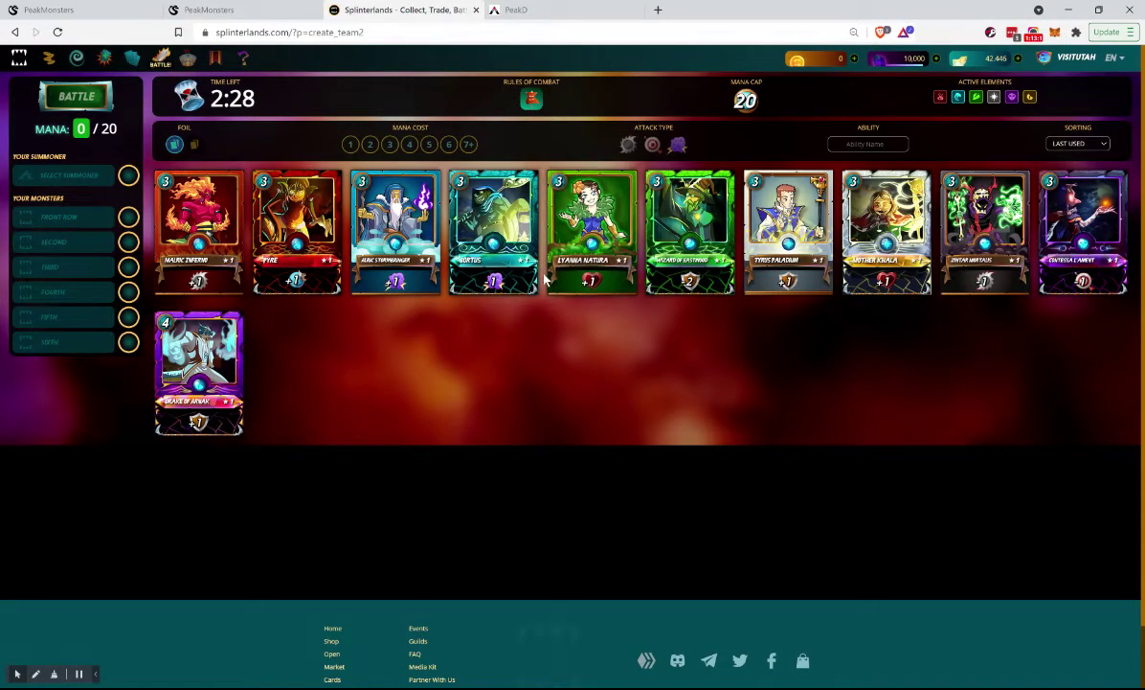
pyautogui.click(777, 264)
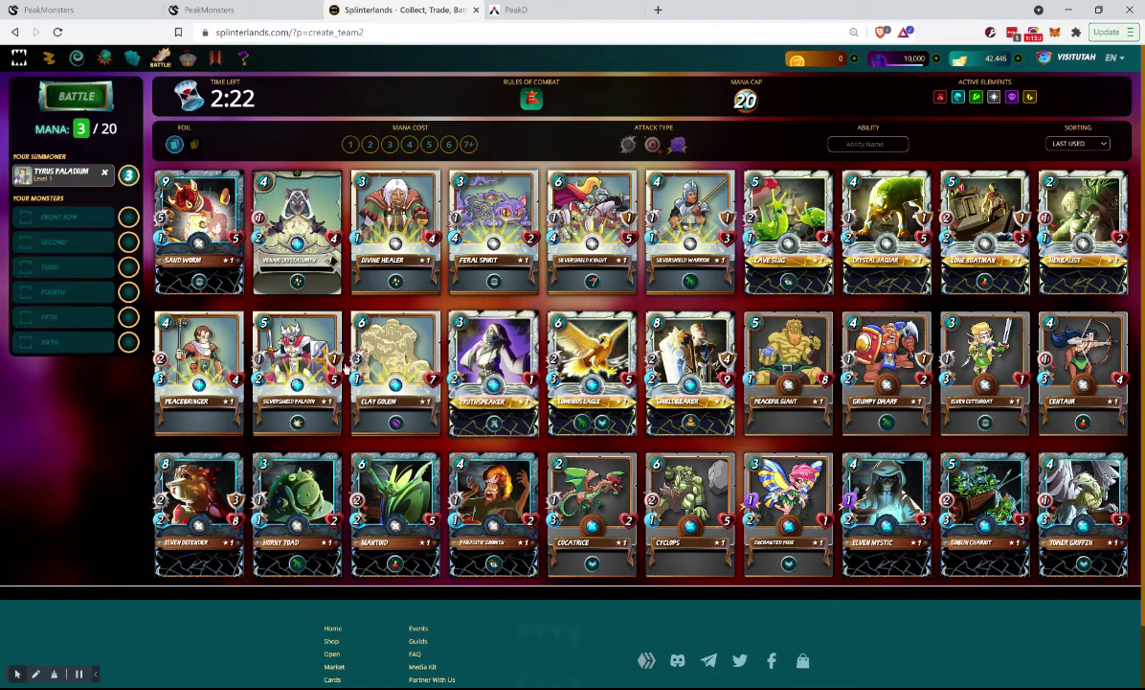
pyautogui.click(395, 368)
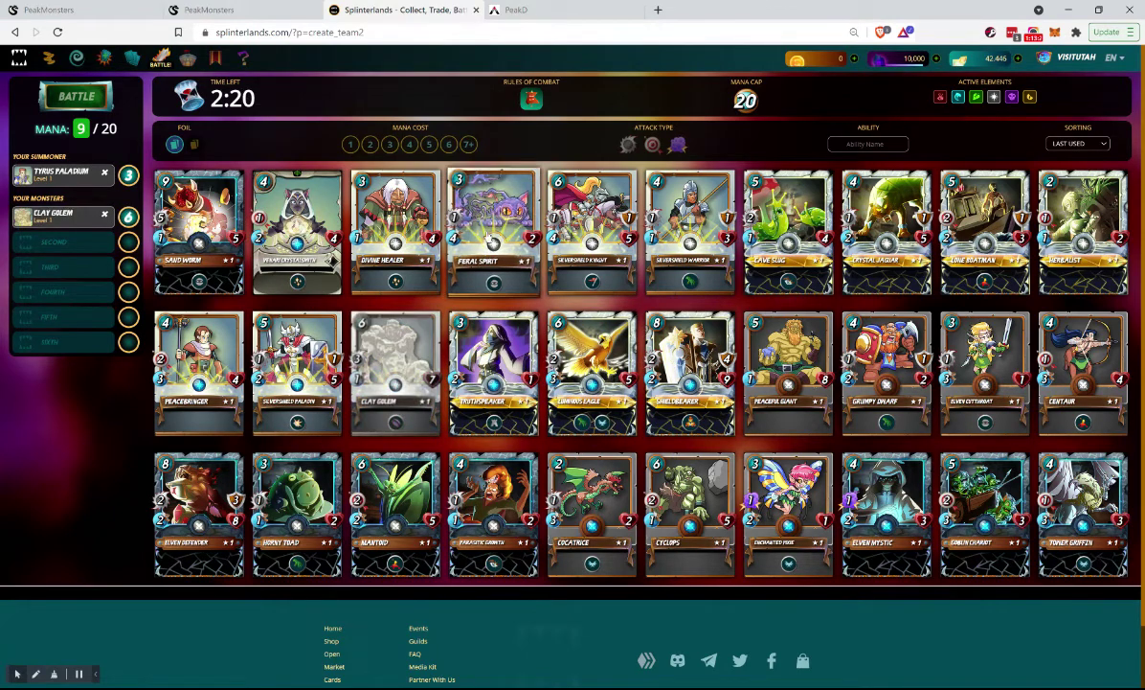
pyautogui.click(300, 220)
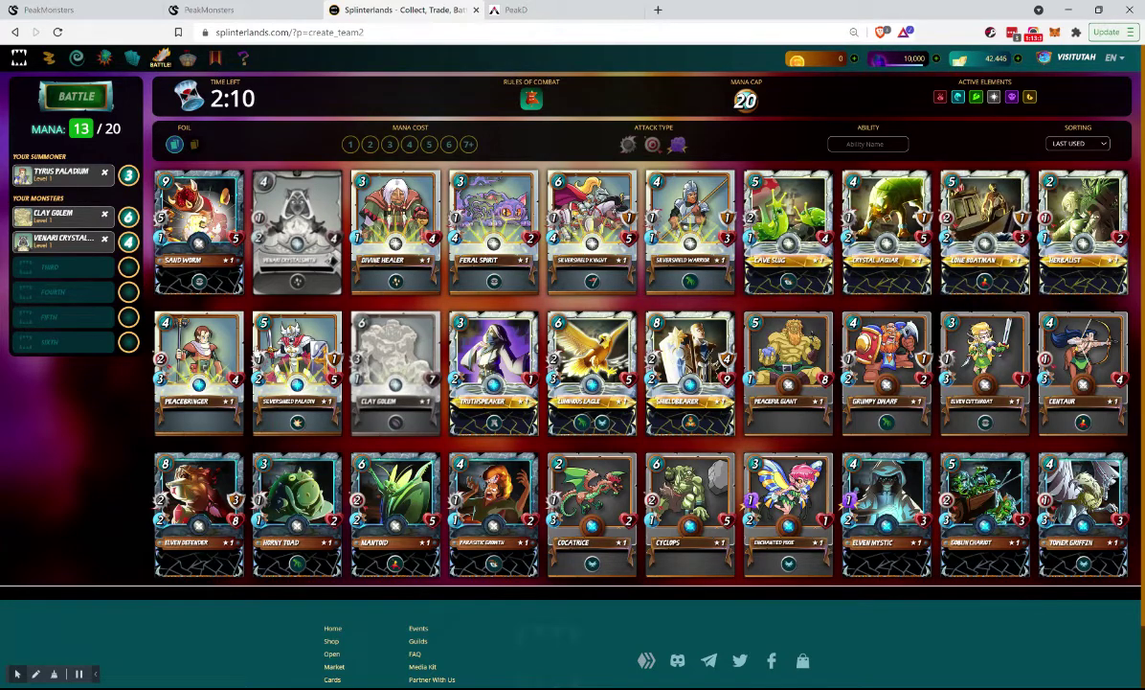
# Compare the 3, 5, 2 and 4-mana cards and place Peacebringer in the third position
pyautogui.click(391, 143)
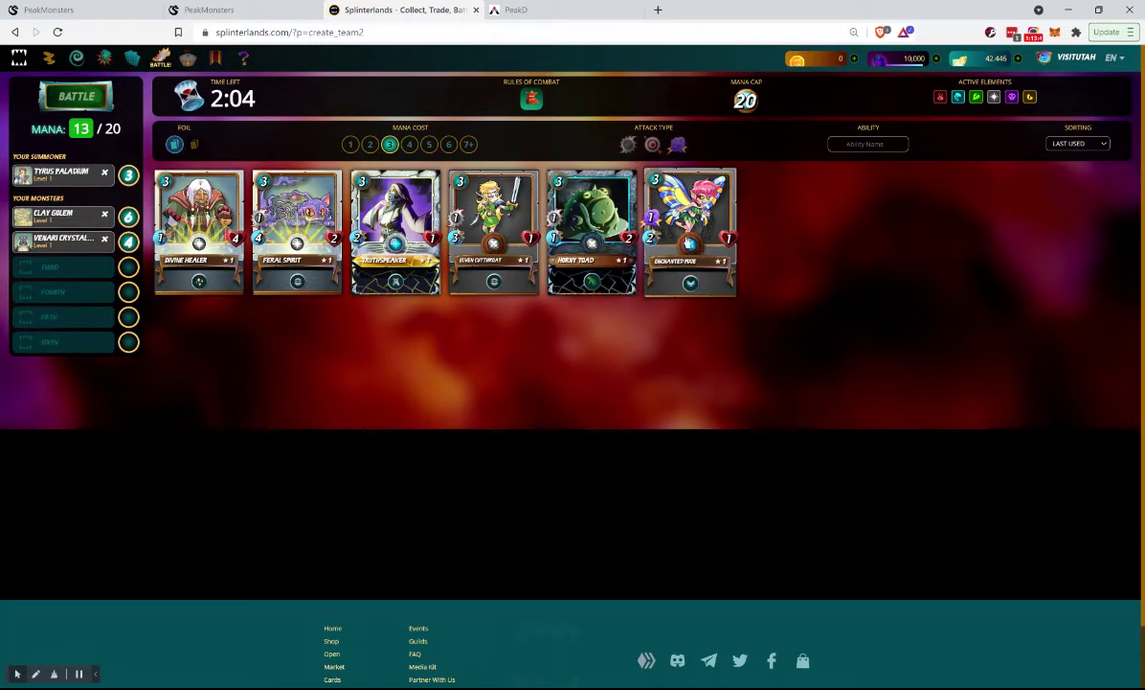
pyautogui.click(391, 145)
pyautogui.click(428, 145)
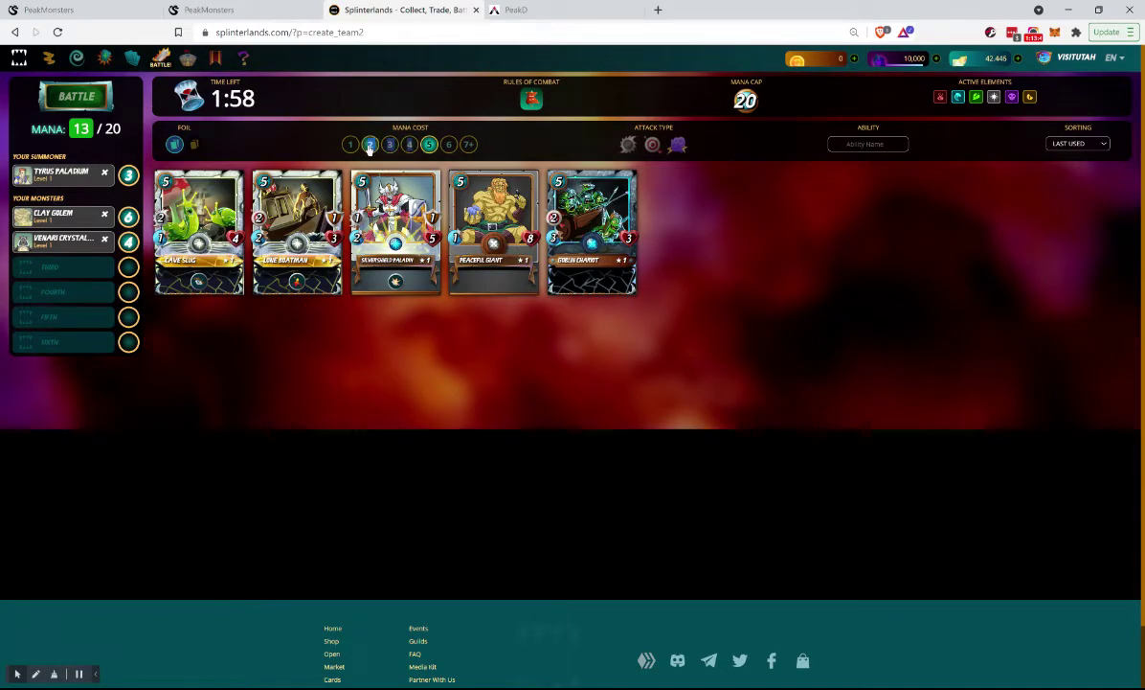
pyautogui.click(371, 146)
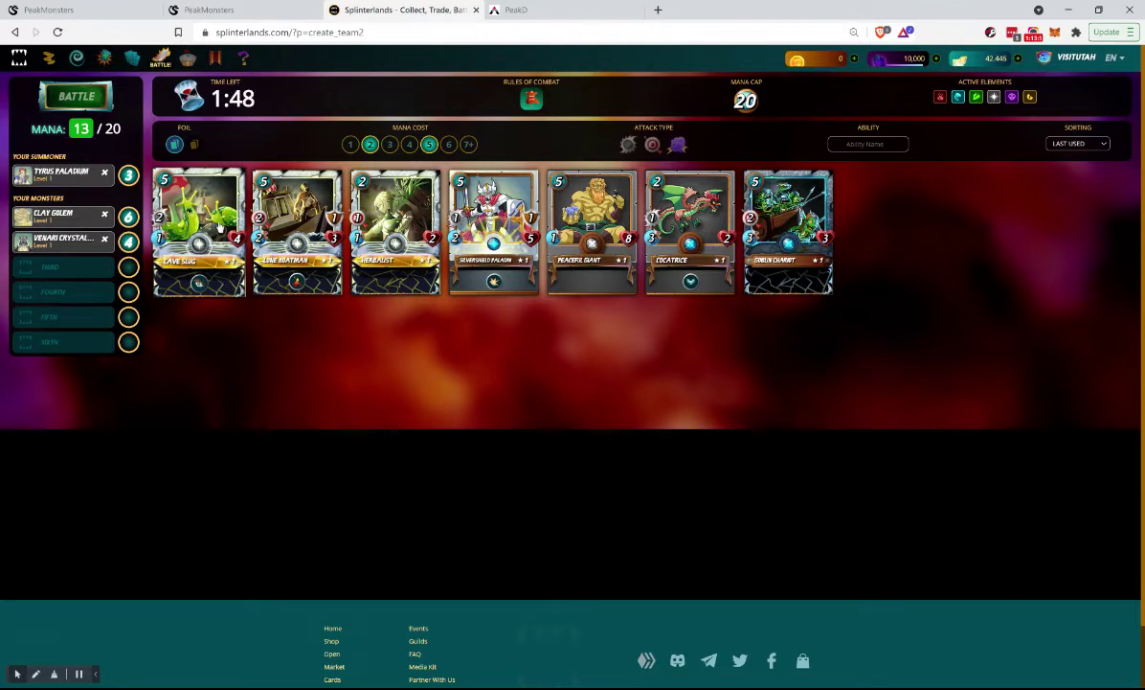
pyautogui.click(414, 145)
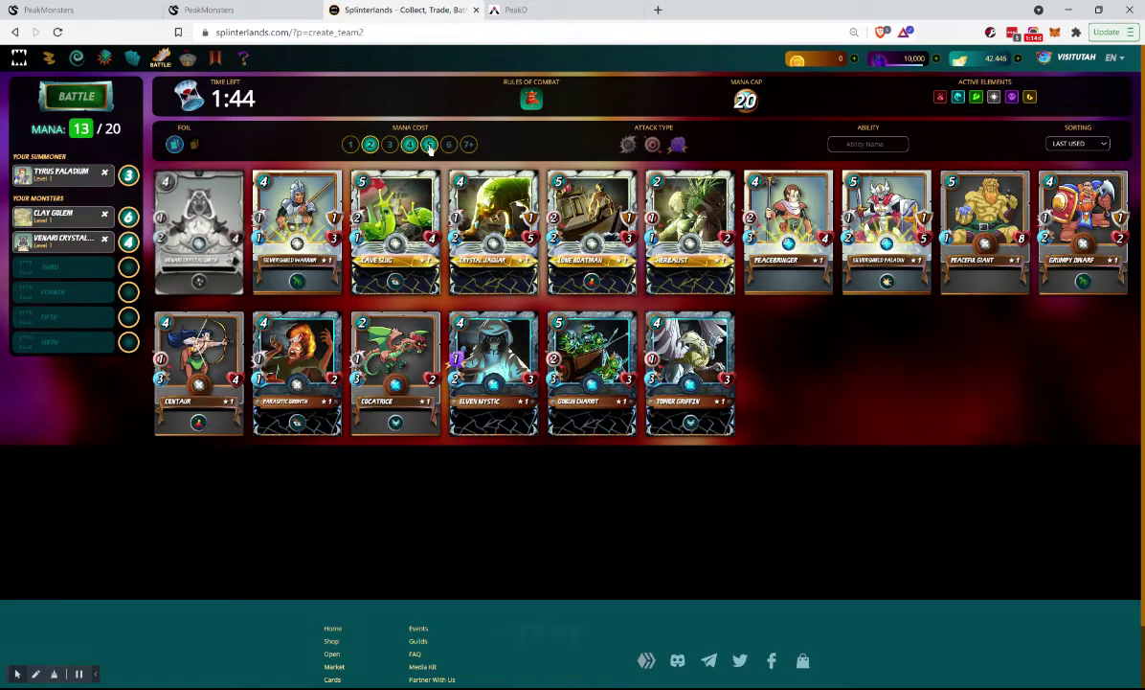
pyautogui.click(429, 145)
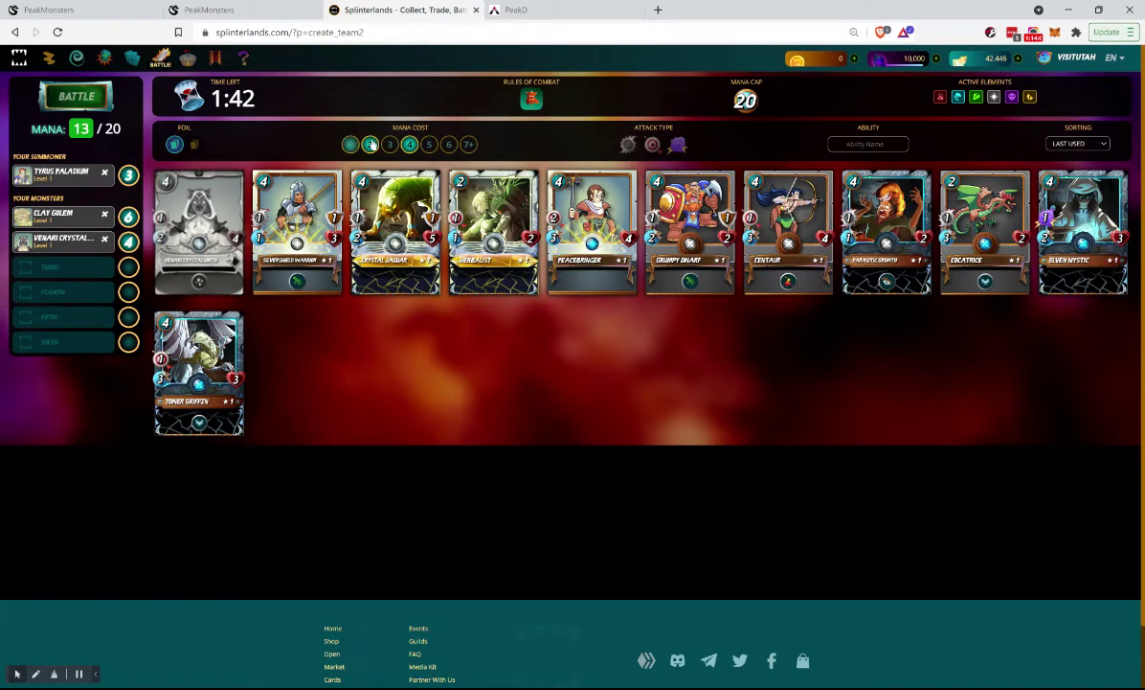
pyautogui.click(370, 145)
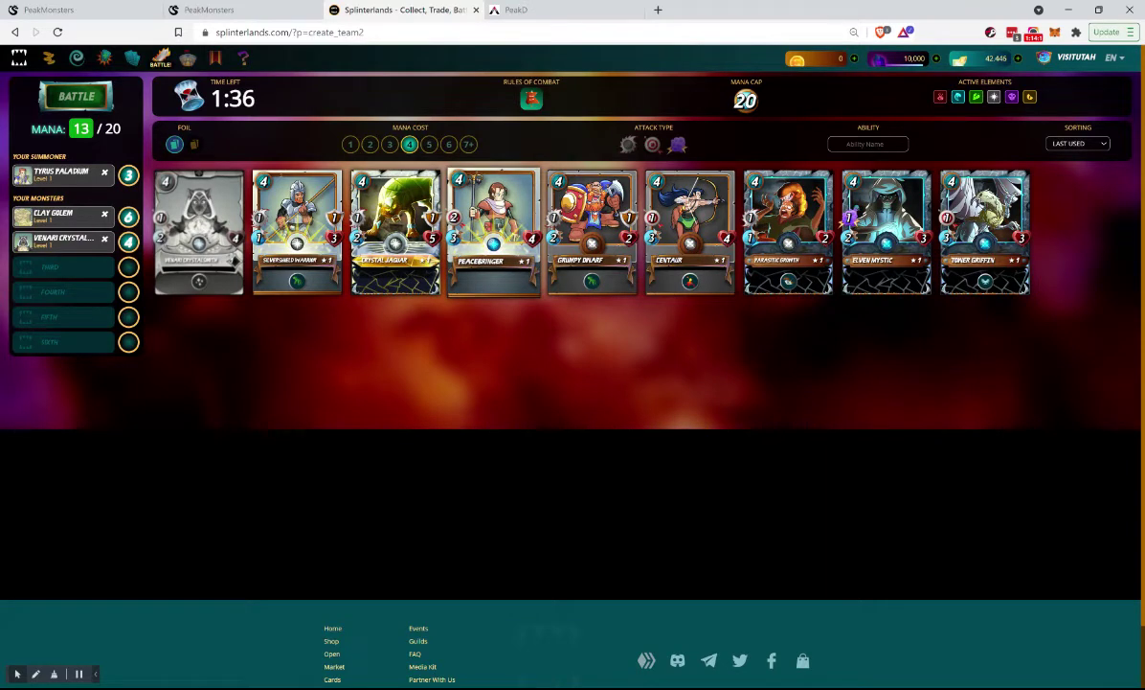
pyautogui.click(390, 144)
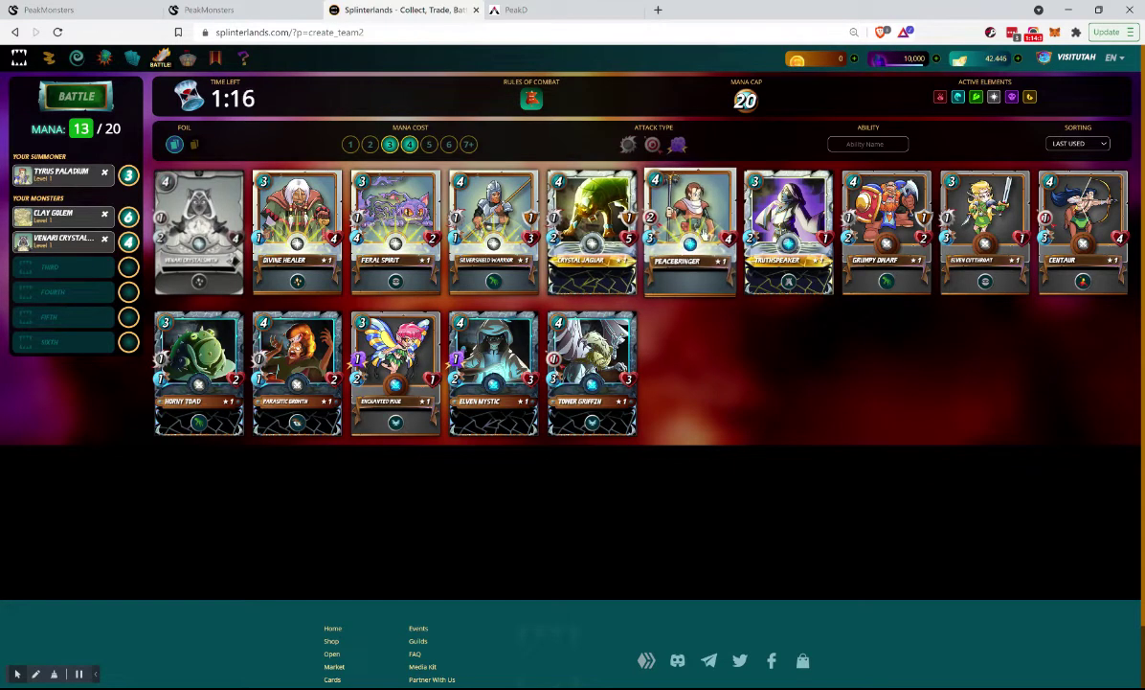
pyautogui.click(705, 233)
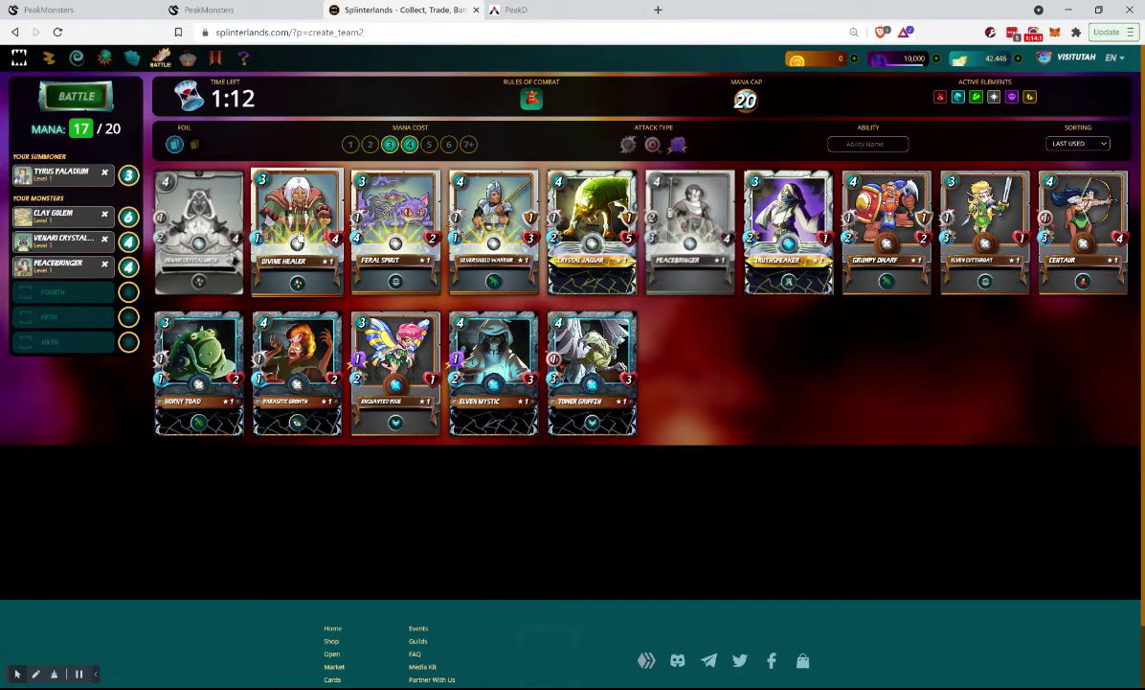
# Add Divine Healer, move it to the second position behind Clay Golem and submit the team for battle
pyautogui.click(298, 241)
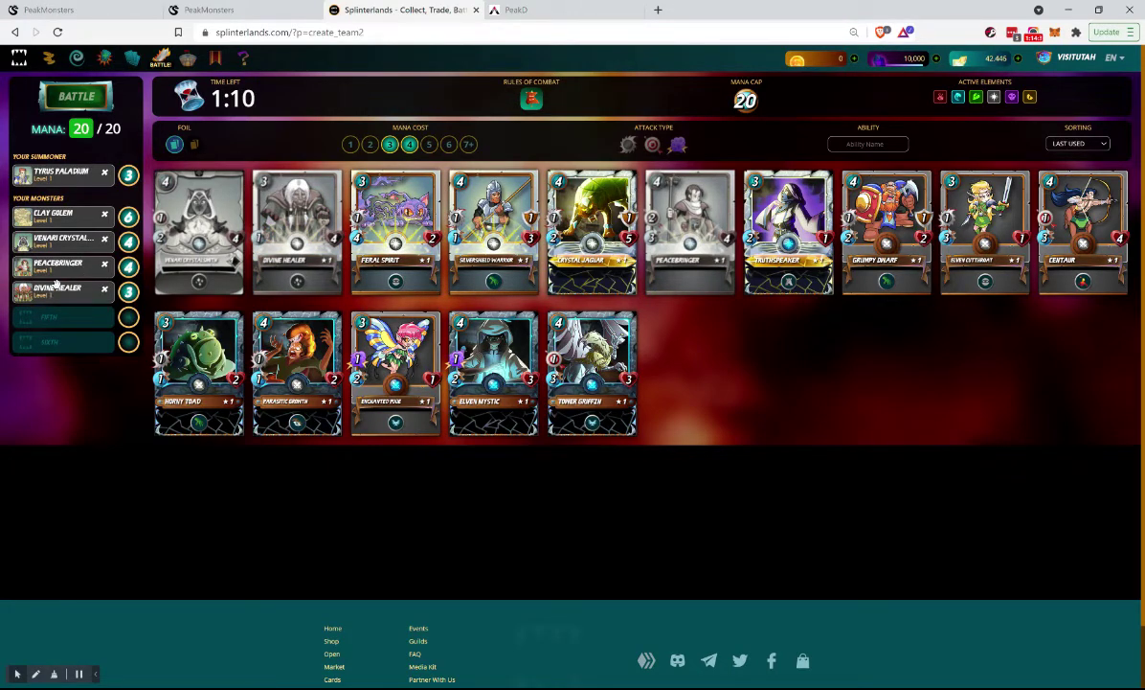
pyautogui.moveTo(56, 284); pyautogui.dragTo(54, 243)
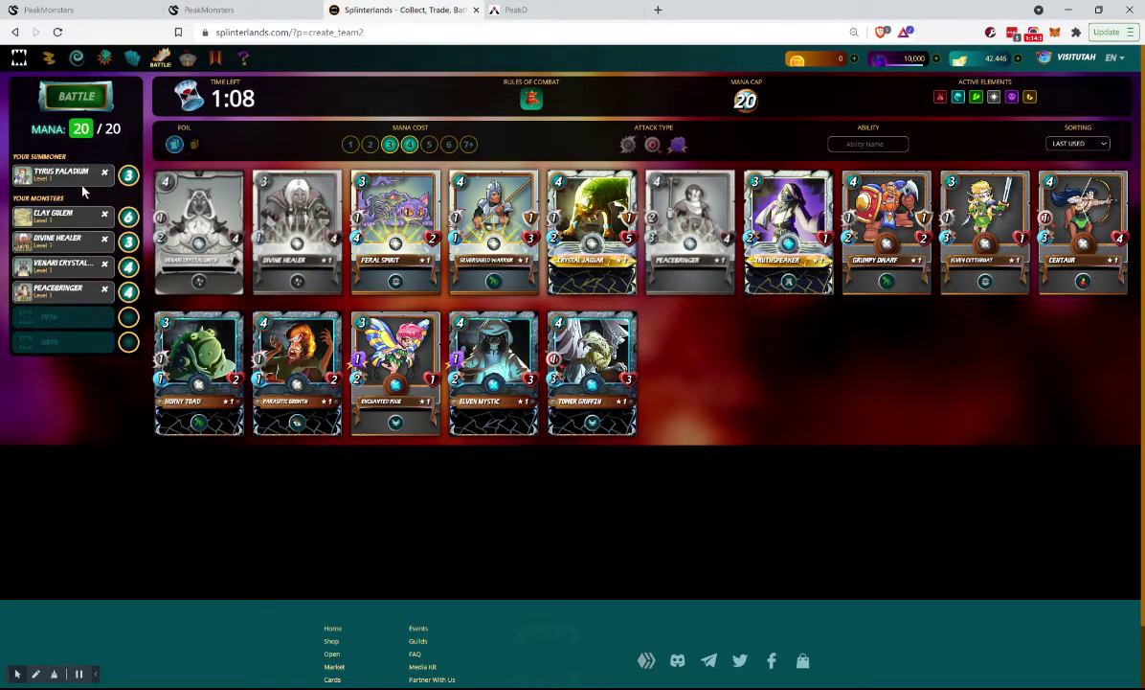
pyautogui.click(67, 99)
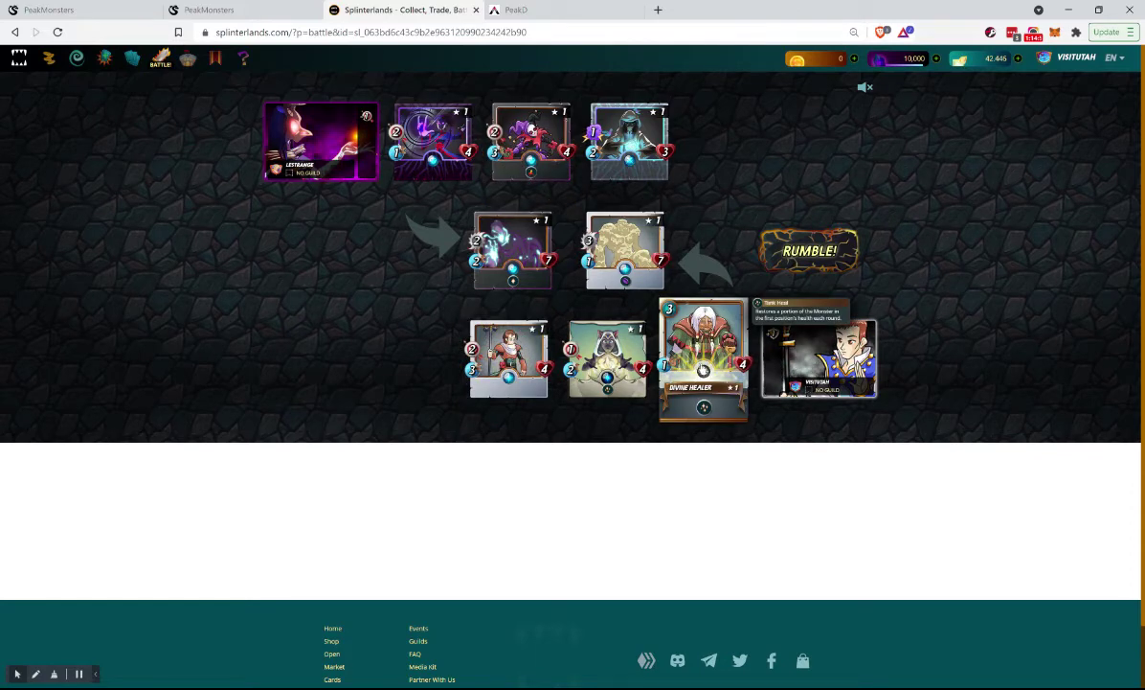
# Start the rumble, speed up the battle playback and close the results
pyautogui.click(824, 252)
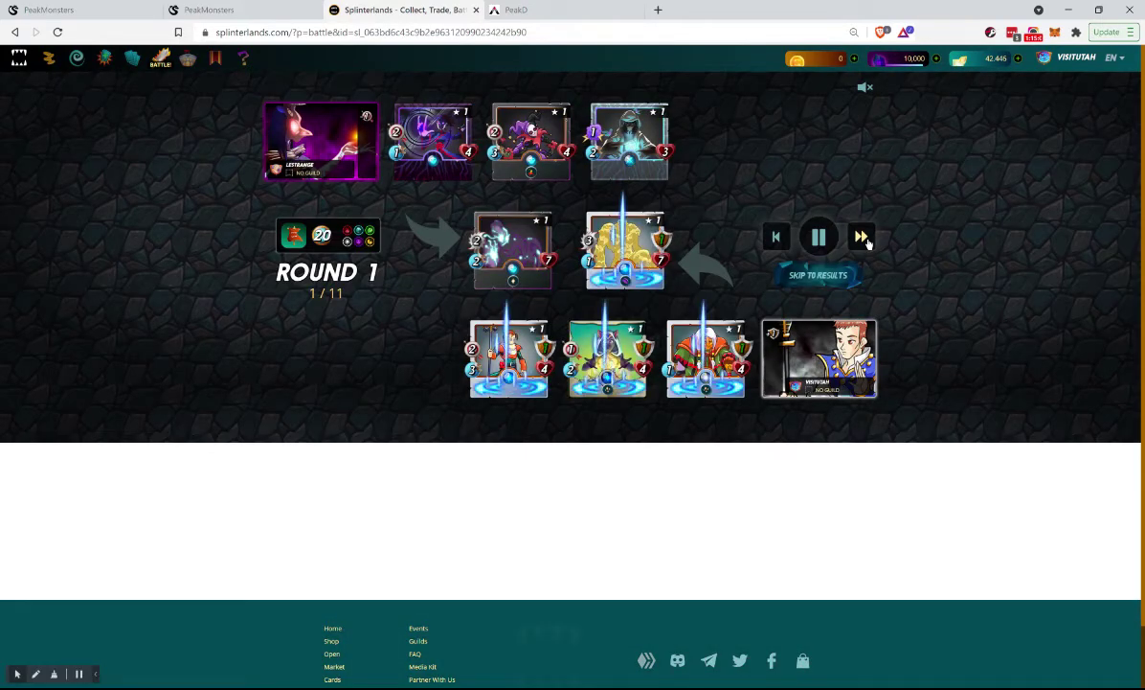
pyautogui.click(863, 237)
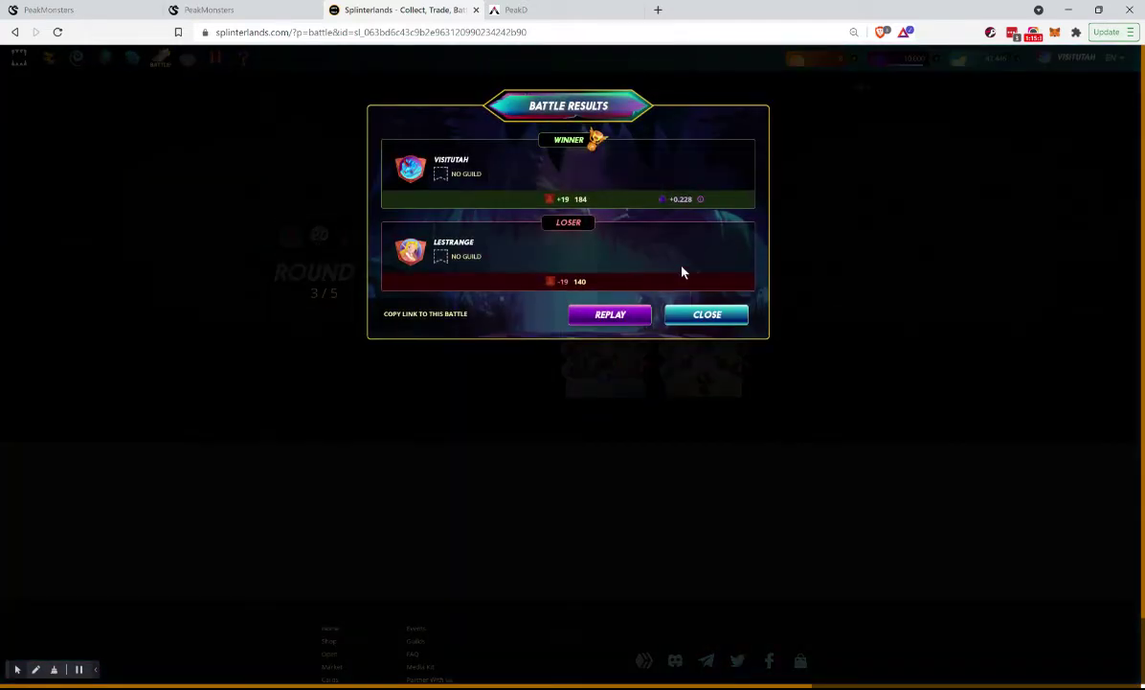
pyautogui.click(699, 318)
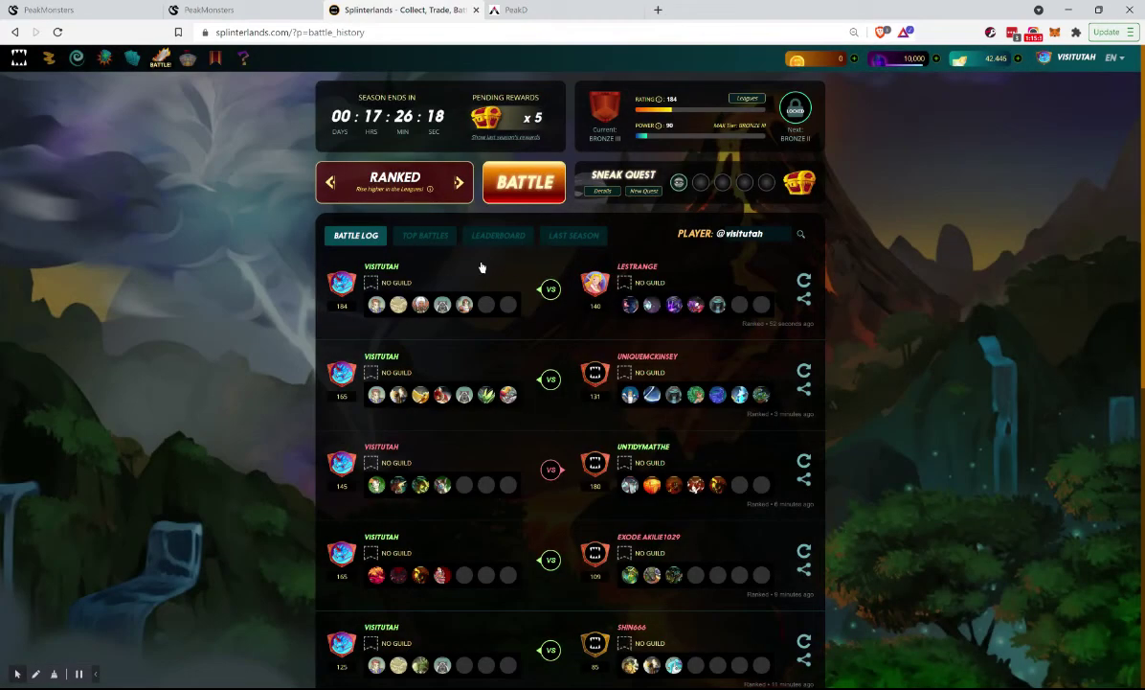
# Find another ranked opponent, open team creation for the 30-mana battle and check its combat rule
pyautogui.click(532, 184)
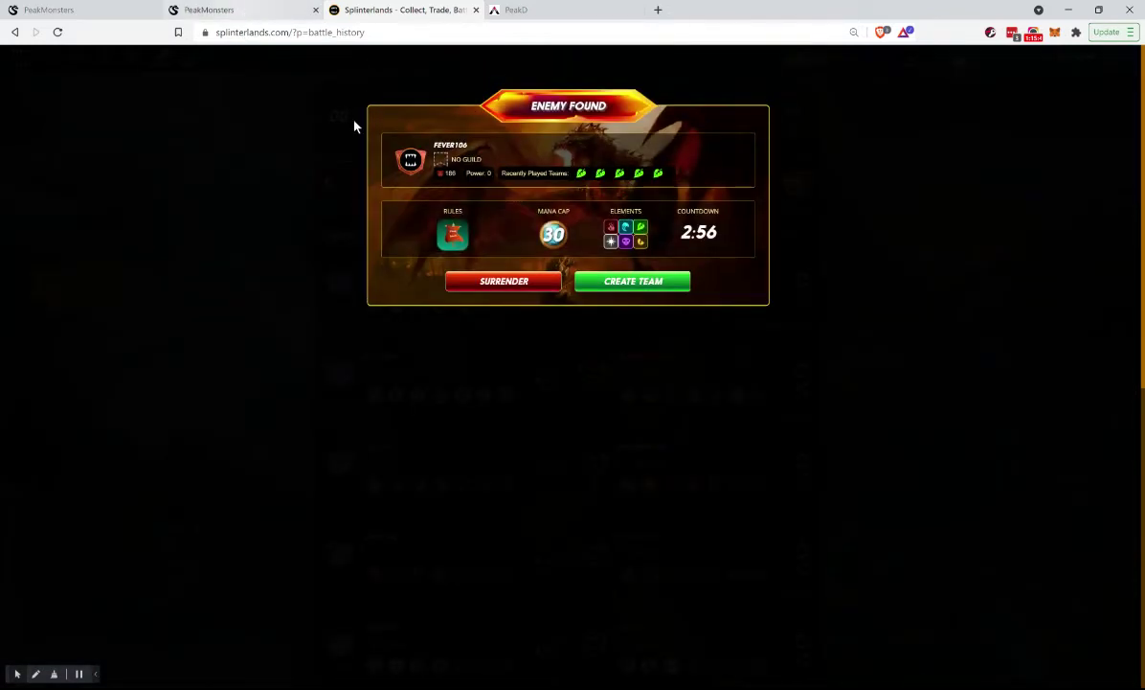
pyautogui.click(632, 279)
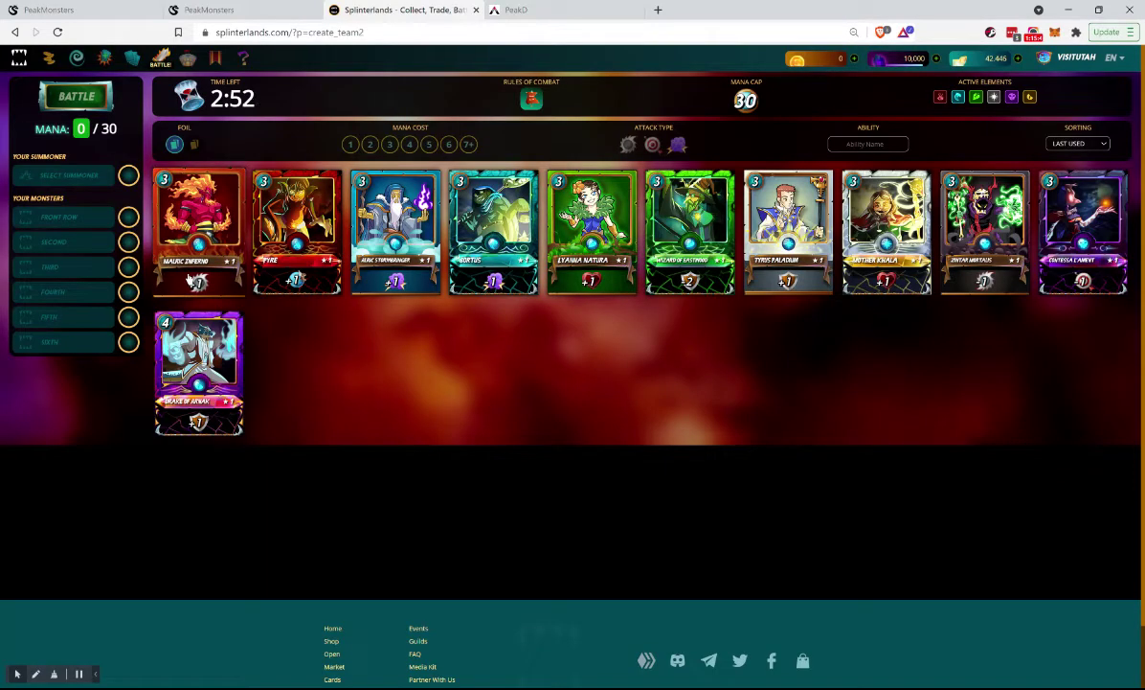
pyautogui.moveTo(534, 103)
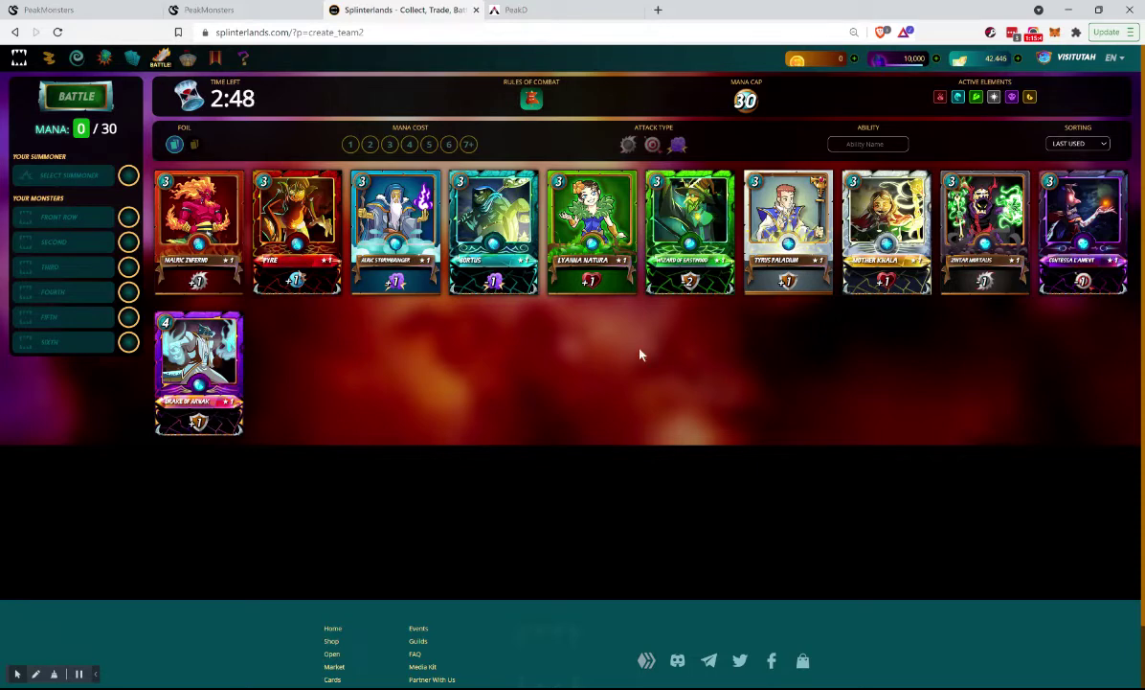
# Choose summoner Tyrus Paladium and place Shieldbearer in front, Sand Worm second and Venari Crystalsmith third
pyautogui.click(787, 230)
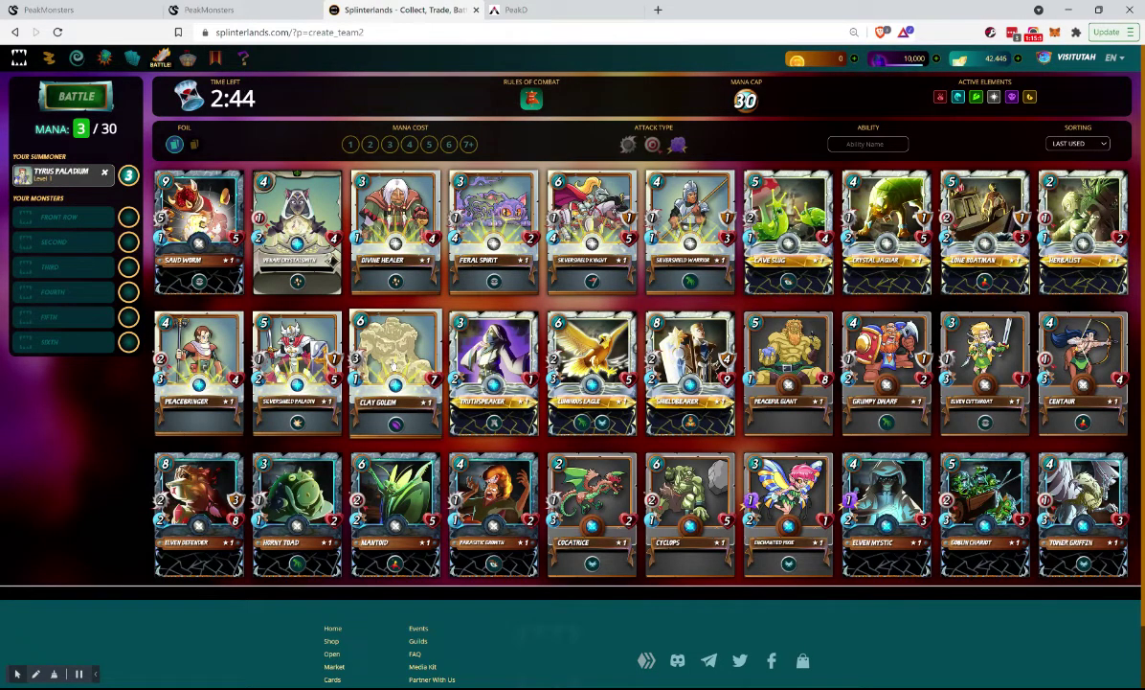
pyautogui.click(685, 367)
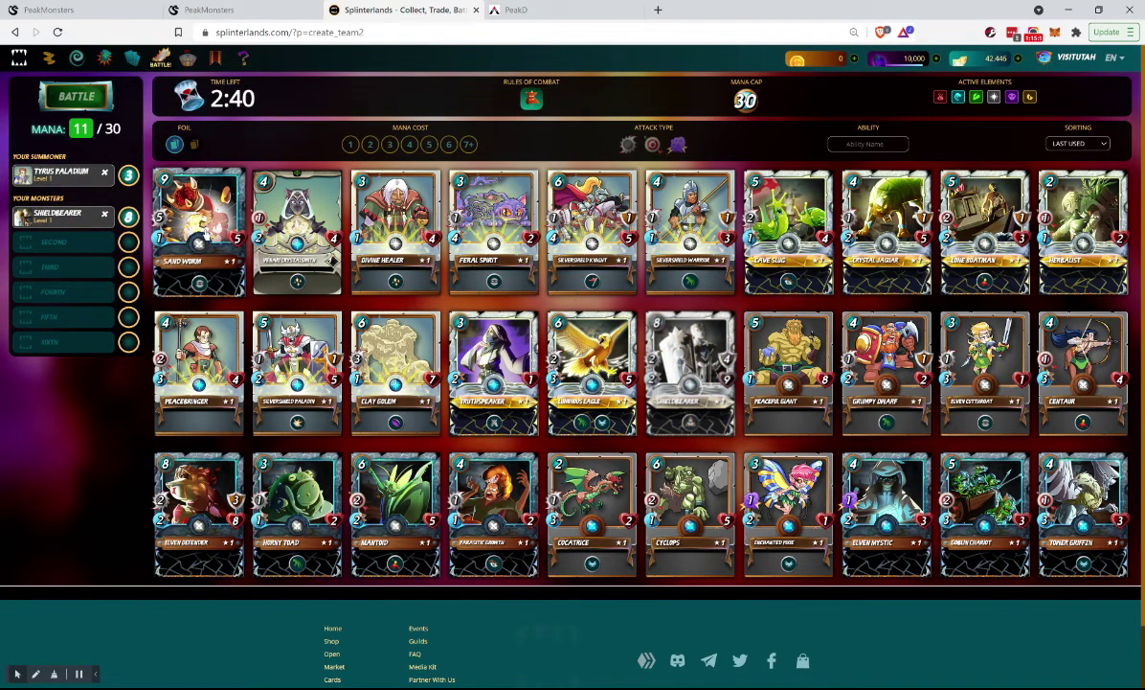
pyautogui.click(239, 232)
pyautogui.click(308, 241)
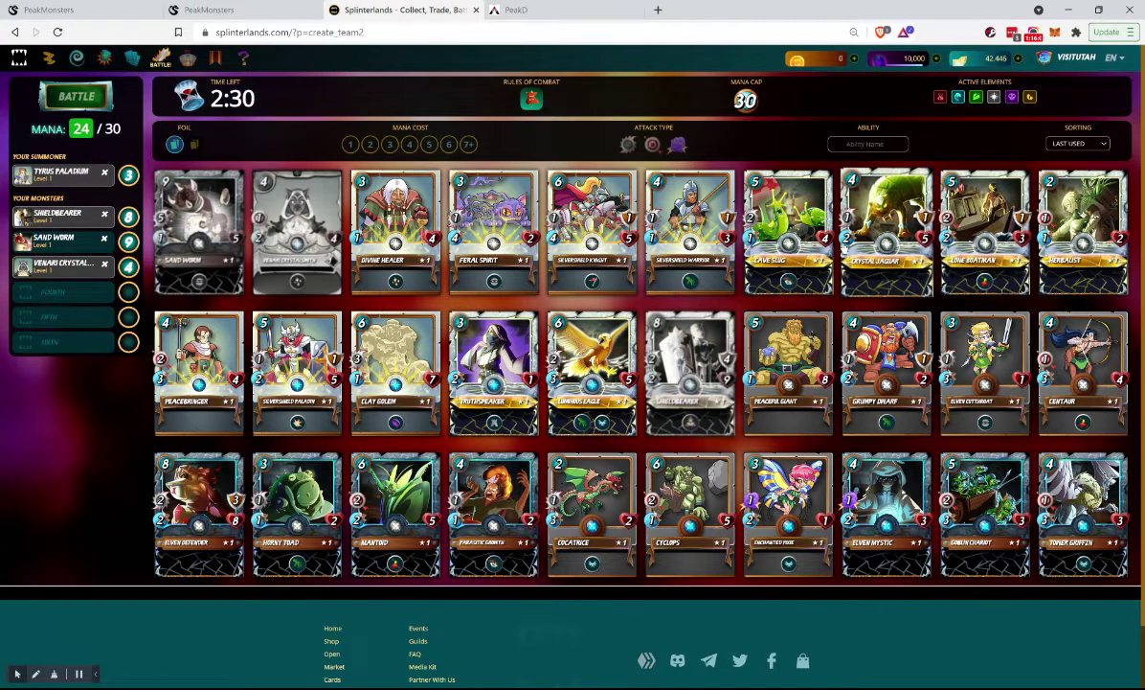
# Check the 1, 2, 3 and 4-mana cards one cost at a time and place Peacebringer in the fourth position
pyautogui.click(353, 144)
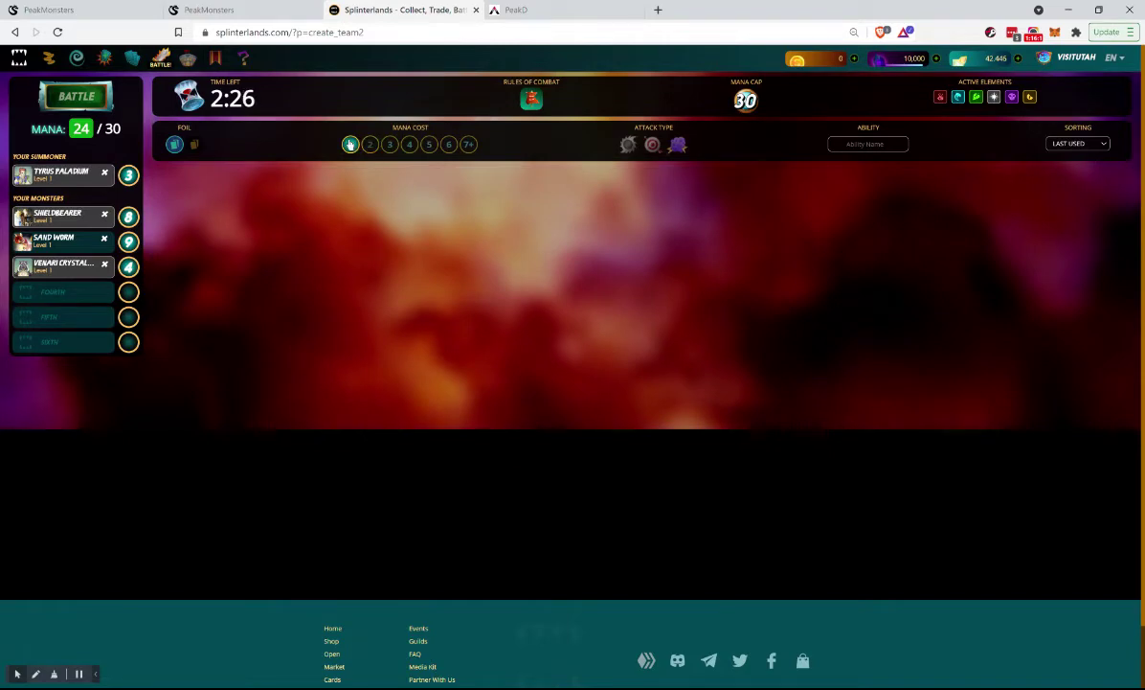
pyautogui.click(351, 143)
pyautogui.click(369, 145)
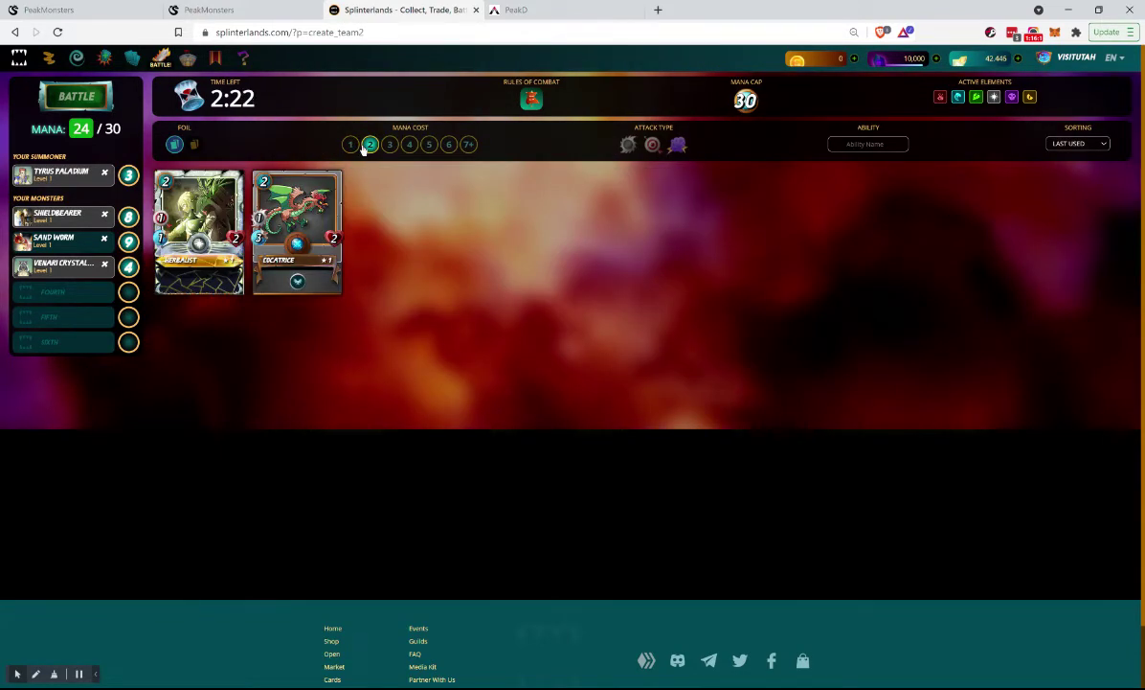
pyautogui.click(368, 146)
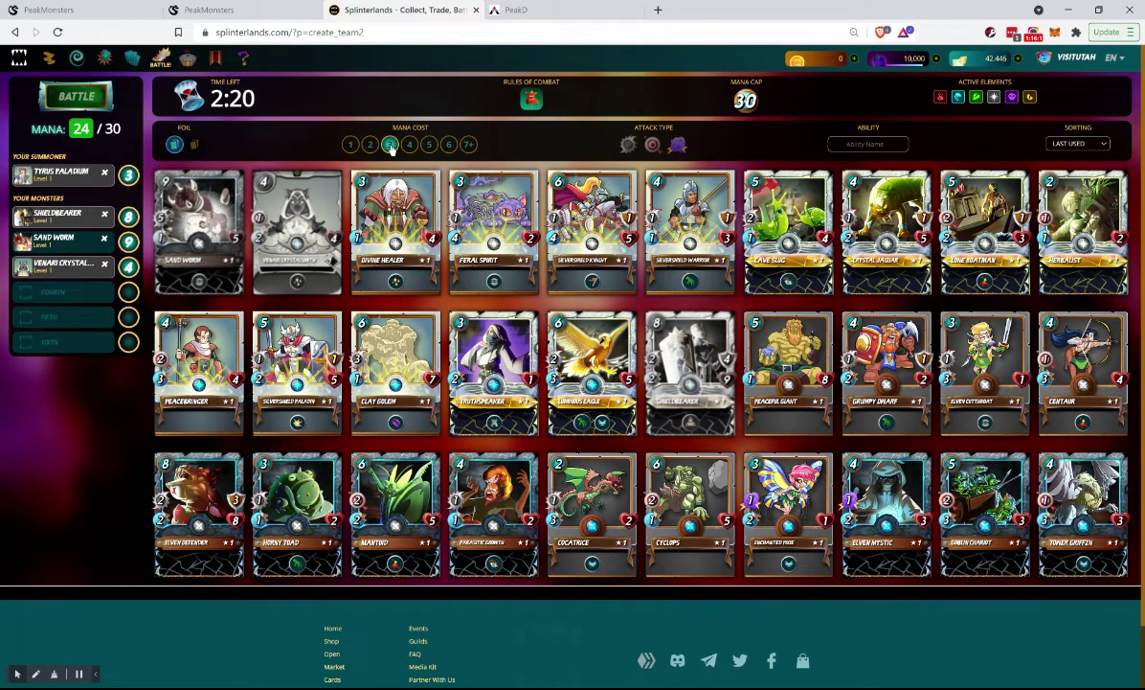
pyautogui.click(390, 145)
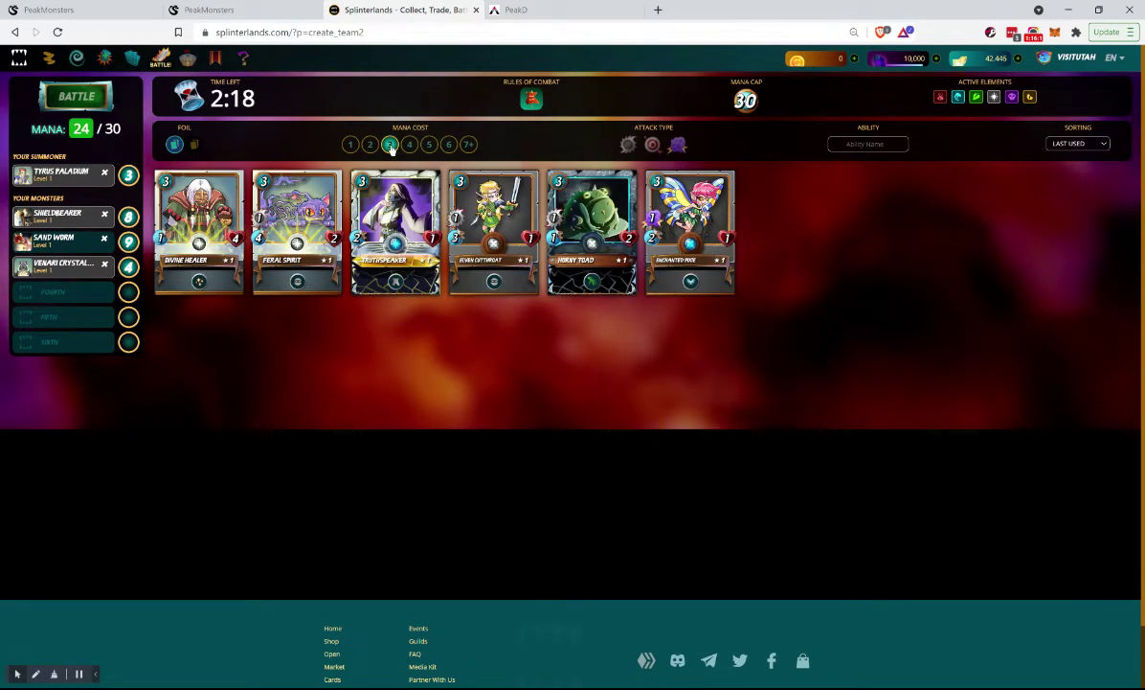
pyautogui.click(391, 146)
pyautogui.click(411, 146)
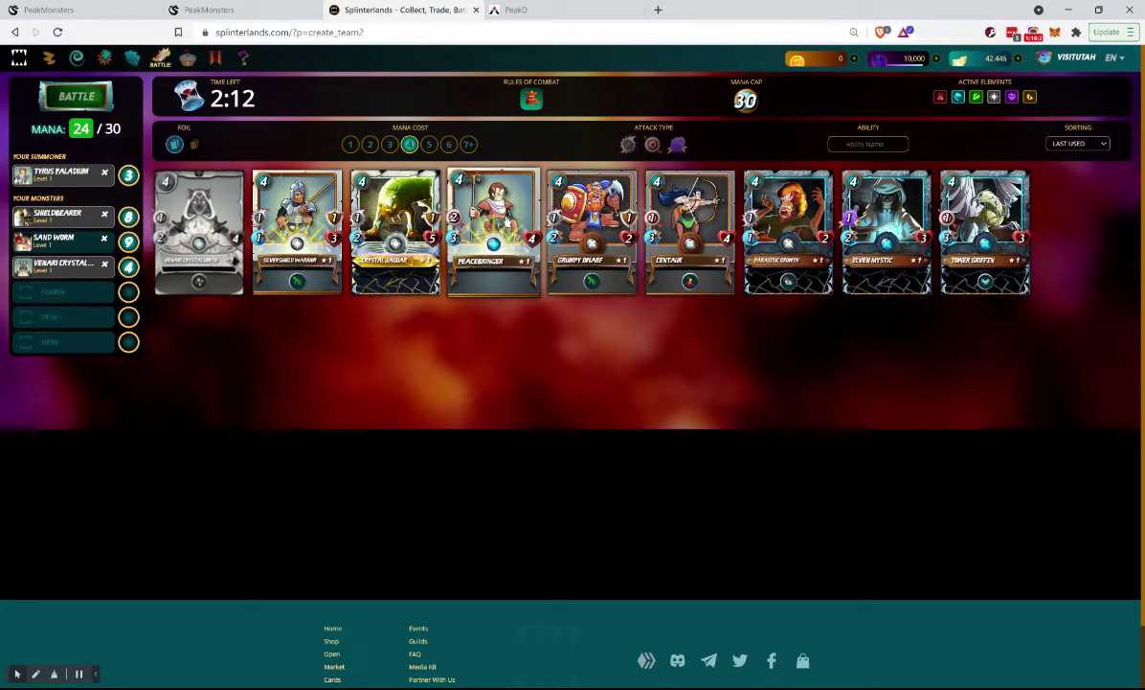
pyautogui.click(505, 222)
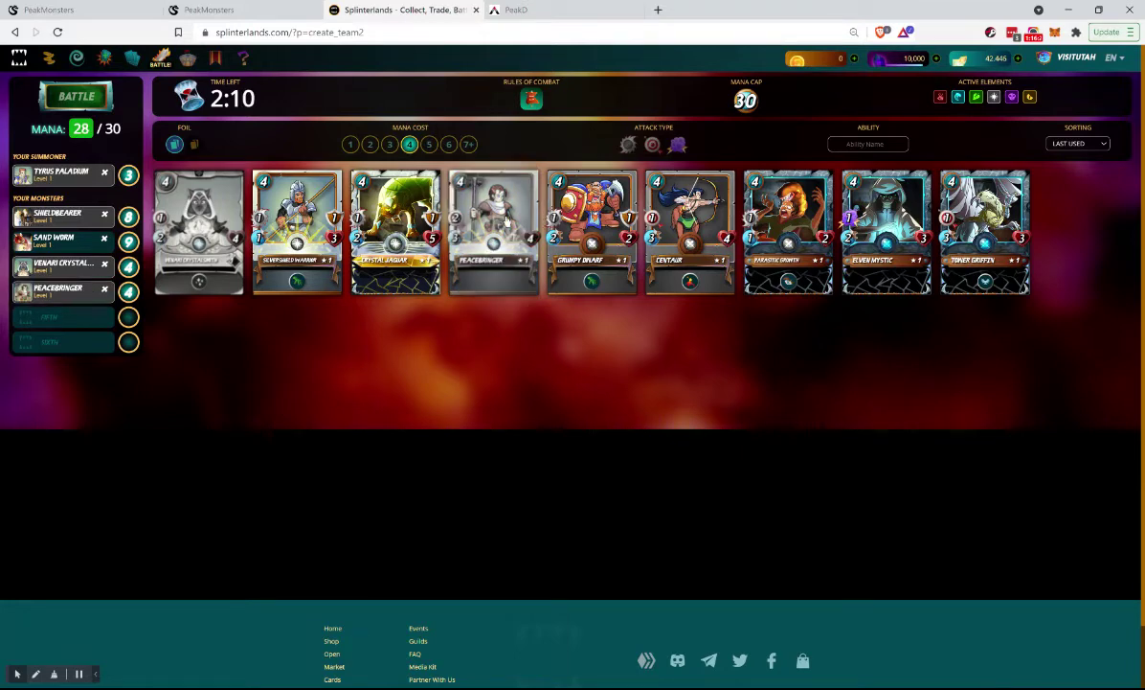
# Add the 2-mana Herbalist in the third position, ahead of Venari Crystalsmith, and submit the team for battle
pyautogui.click(369, 145)
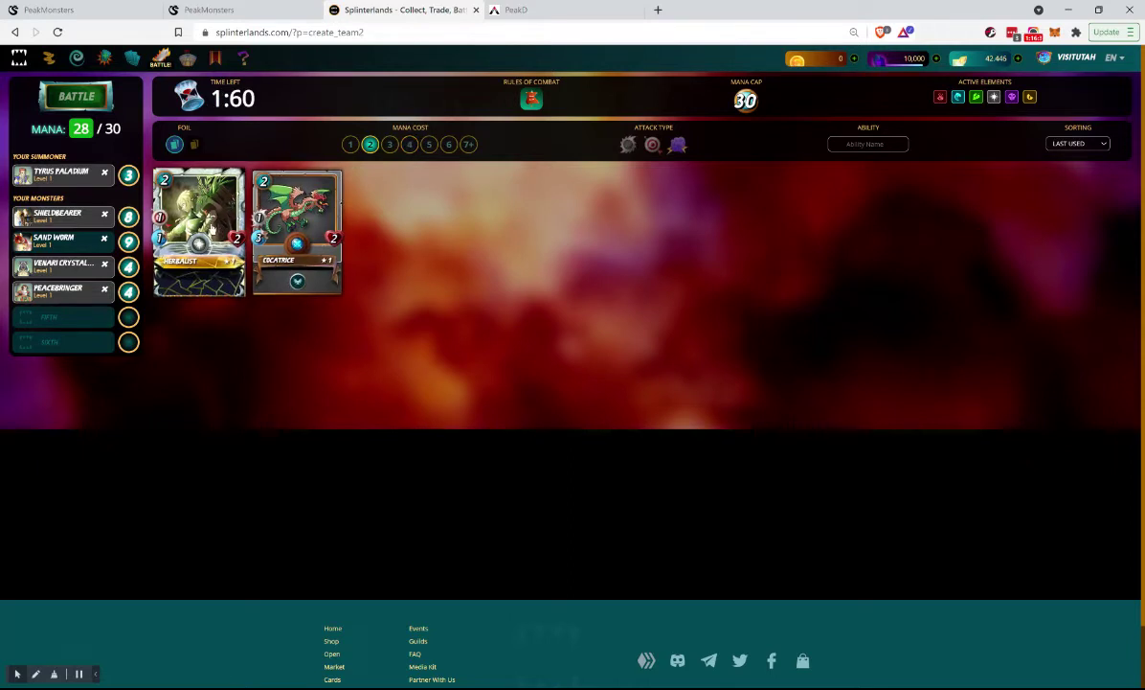
pyautogui.click(199, 219)
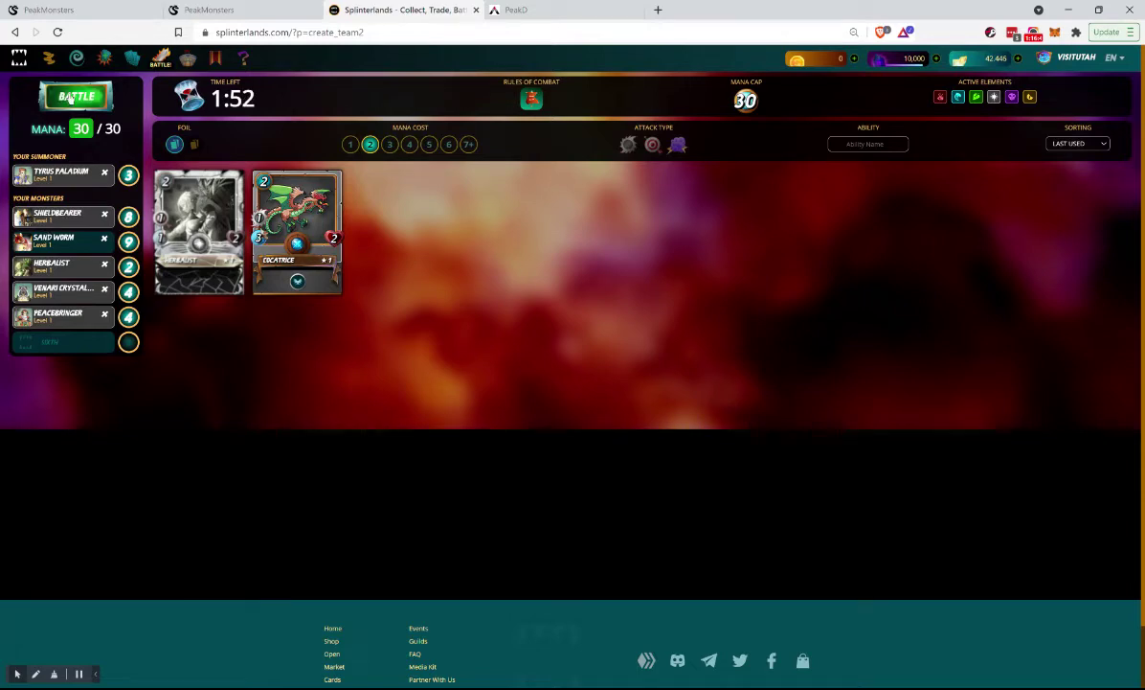
pyautogui.click(70, 98)
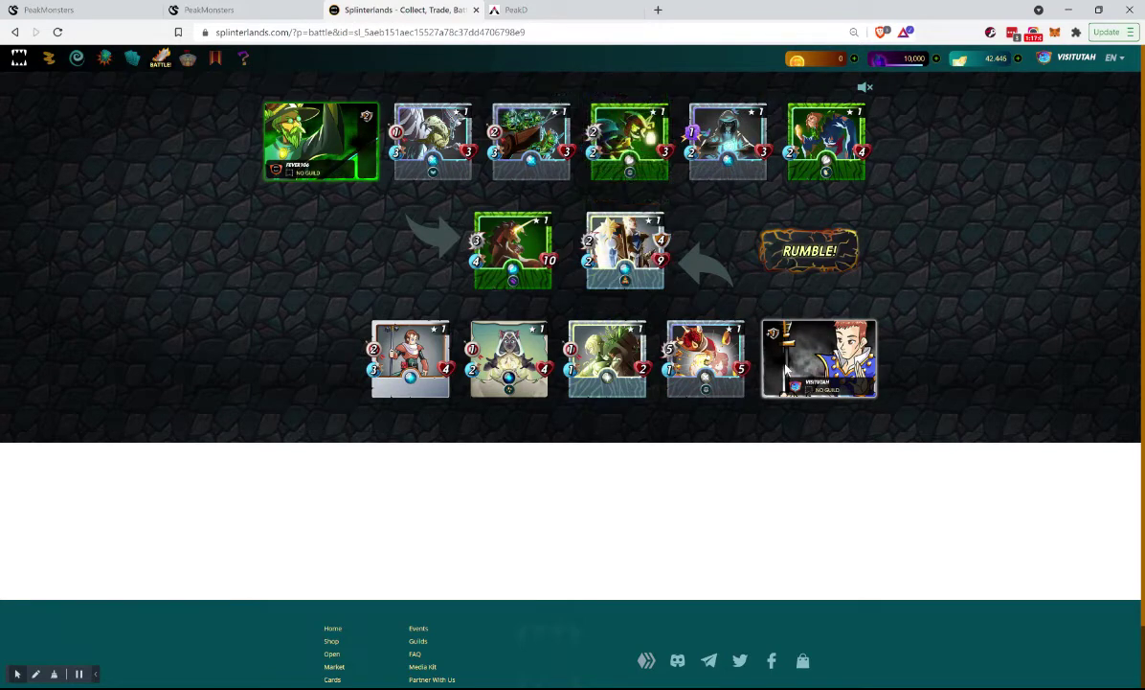
# Run the 30-mana battle, advance it through its rounds to the results and close them
pyautogui.click(804, 250)
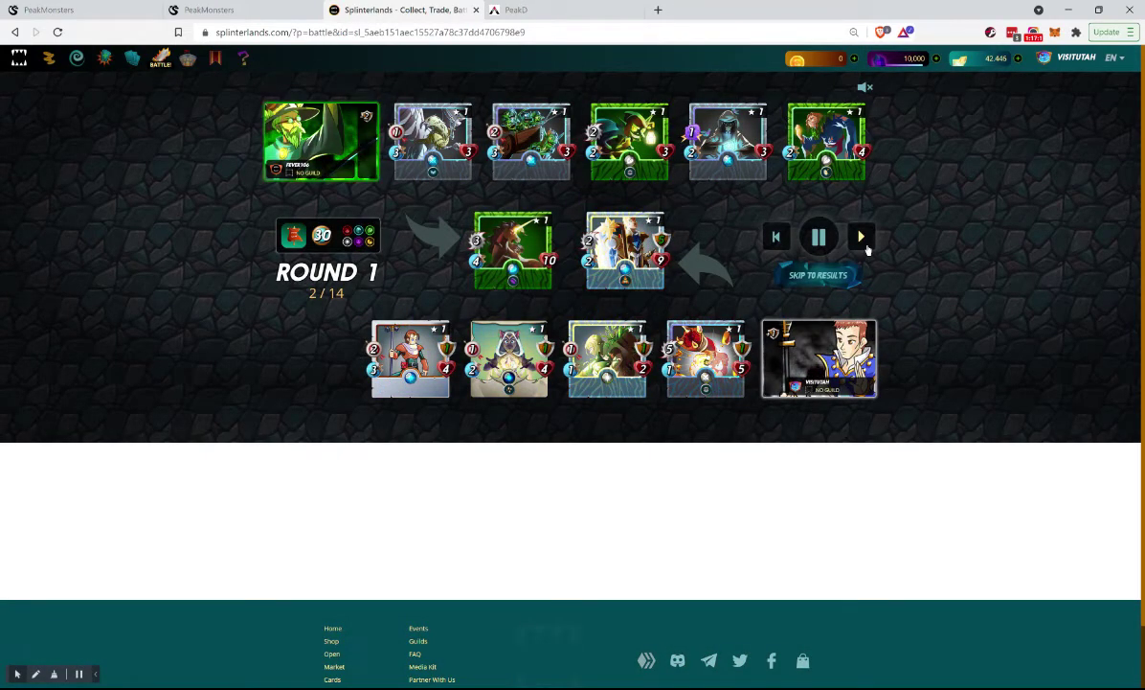
pyautogui.click(868, 247)
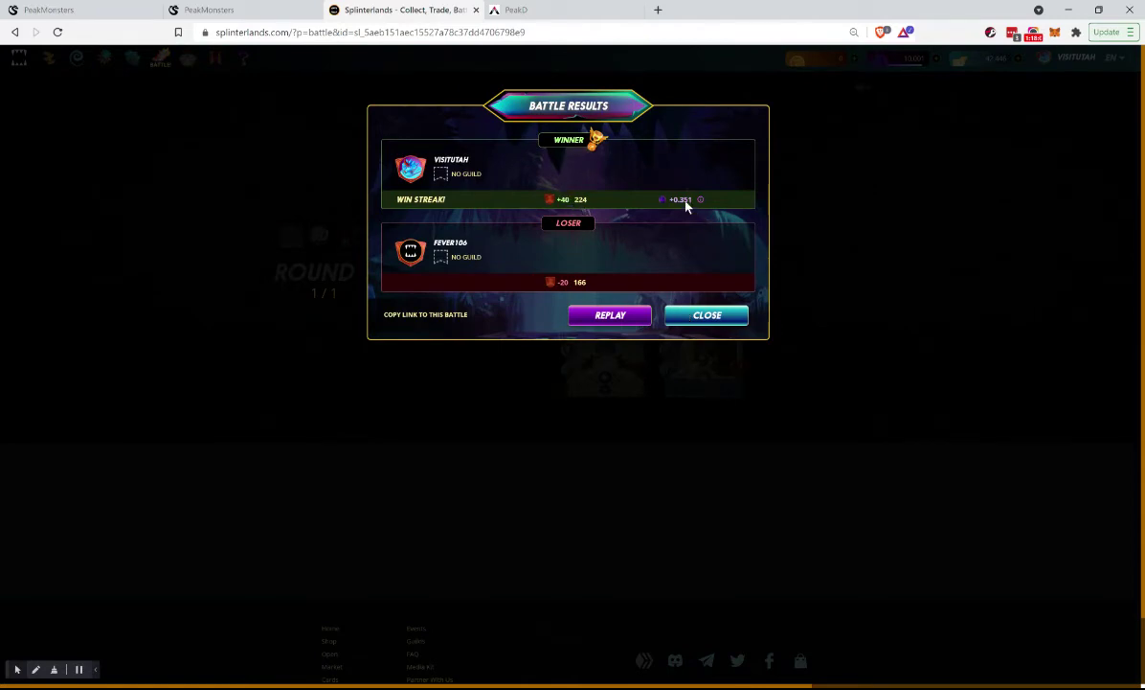
pyautogui.click(705, 317)
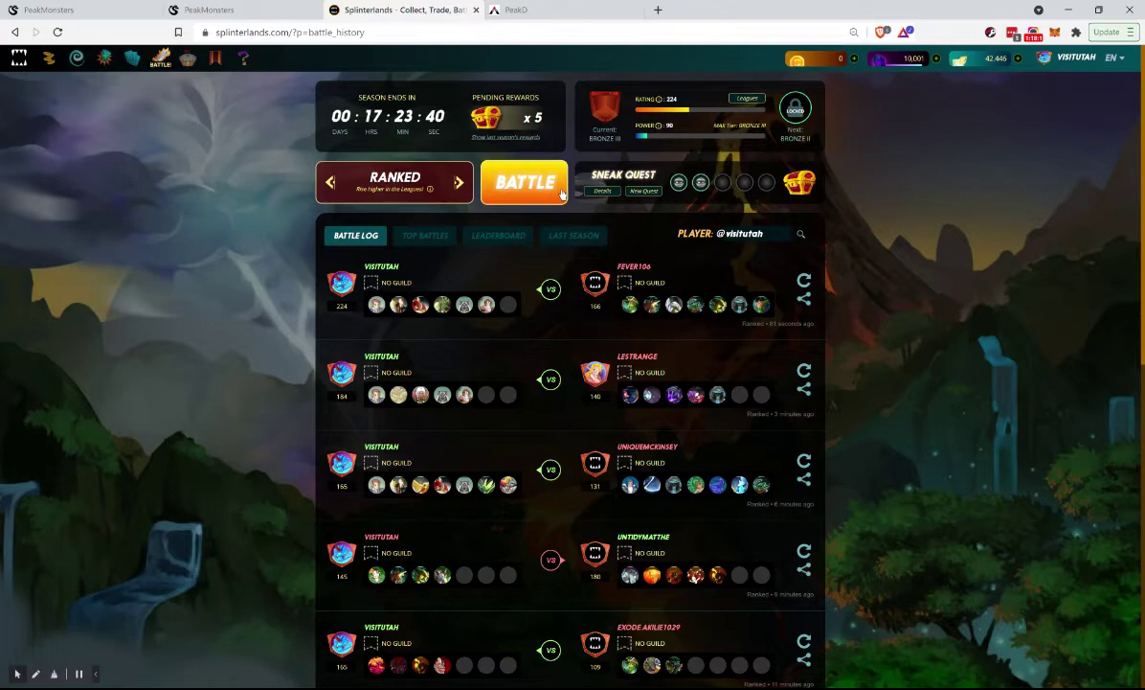
# Switch to PeakMonsters, open the account's own Explorer activity list and reload it
pyautogui.click(264, 13)
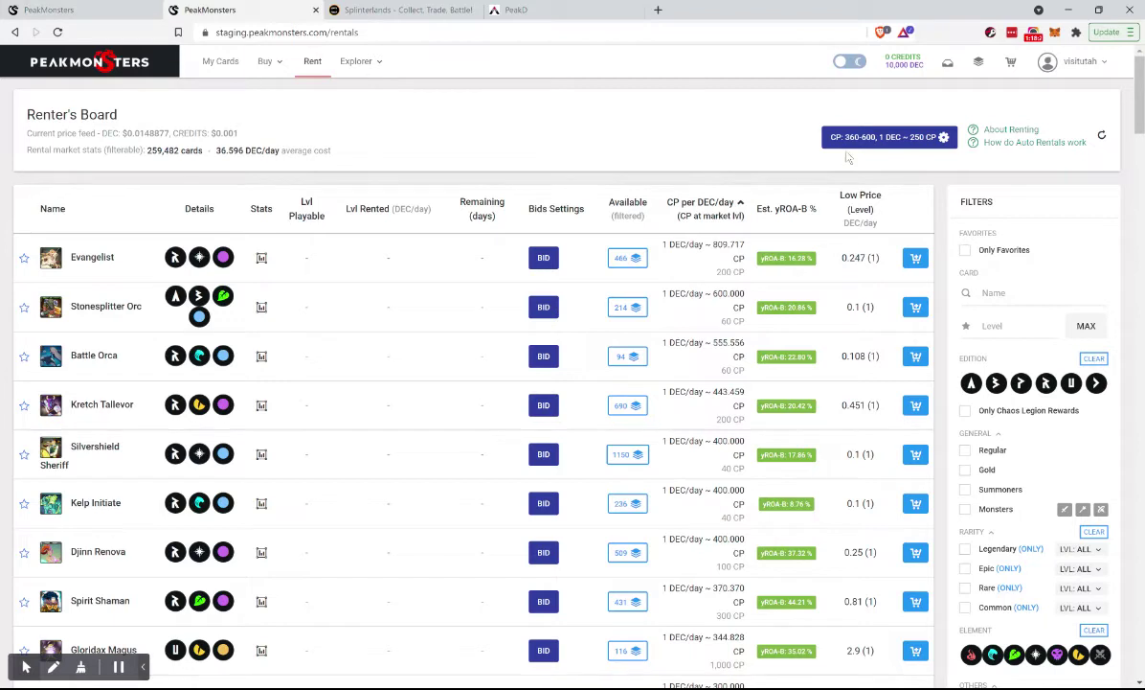
pyautogui.click(1099, 66)
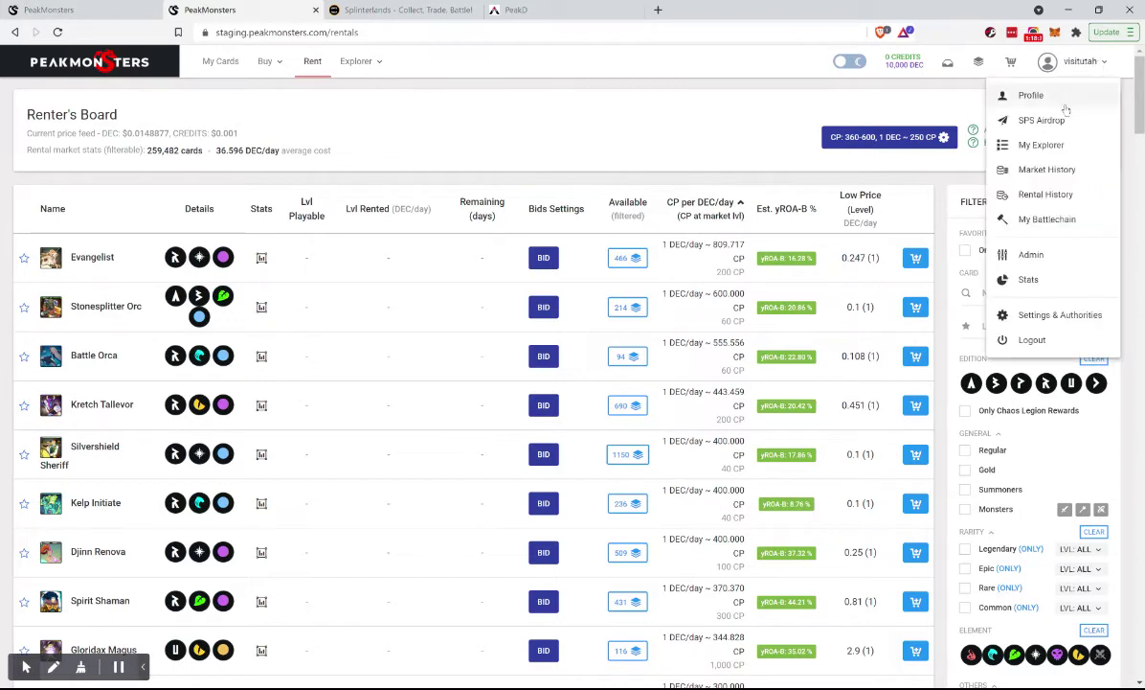
pyautogui.click(978, 136)
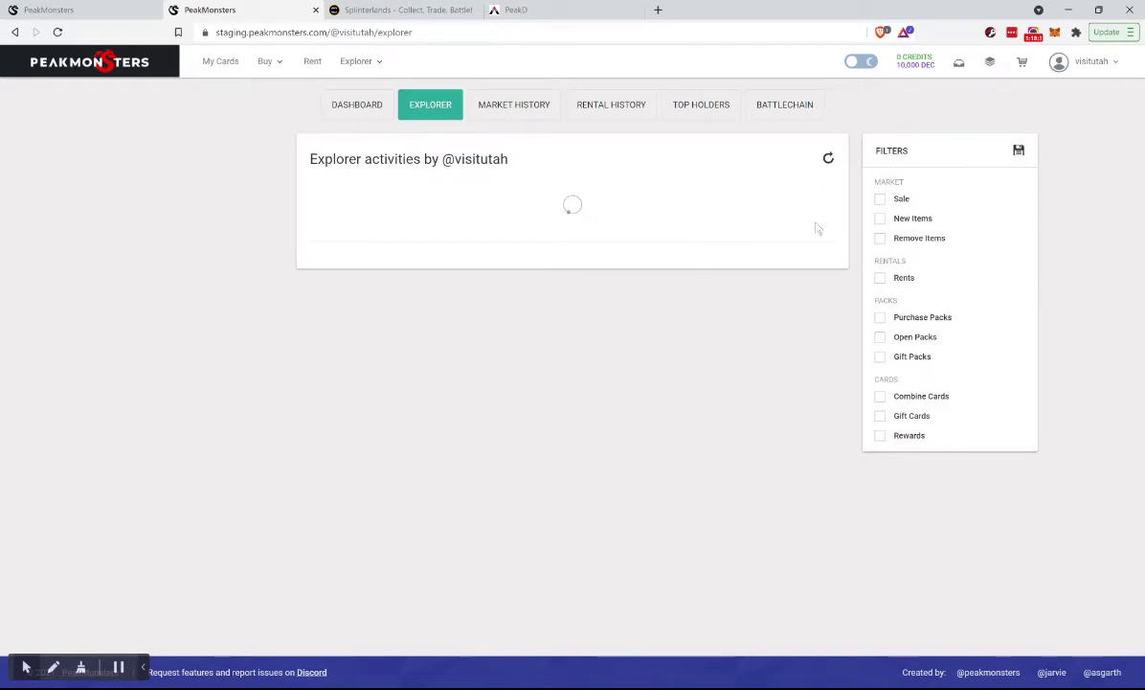
pyautogui.click(828, 158)
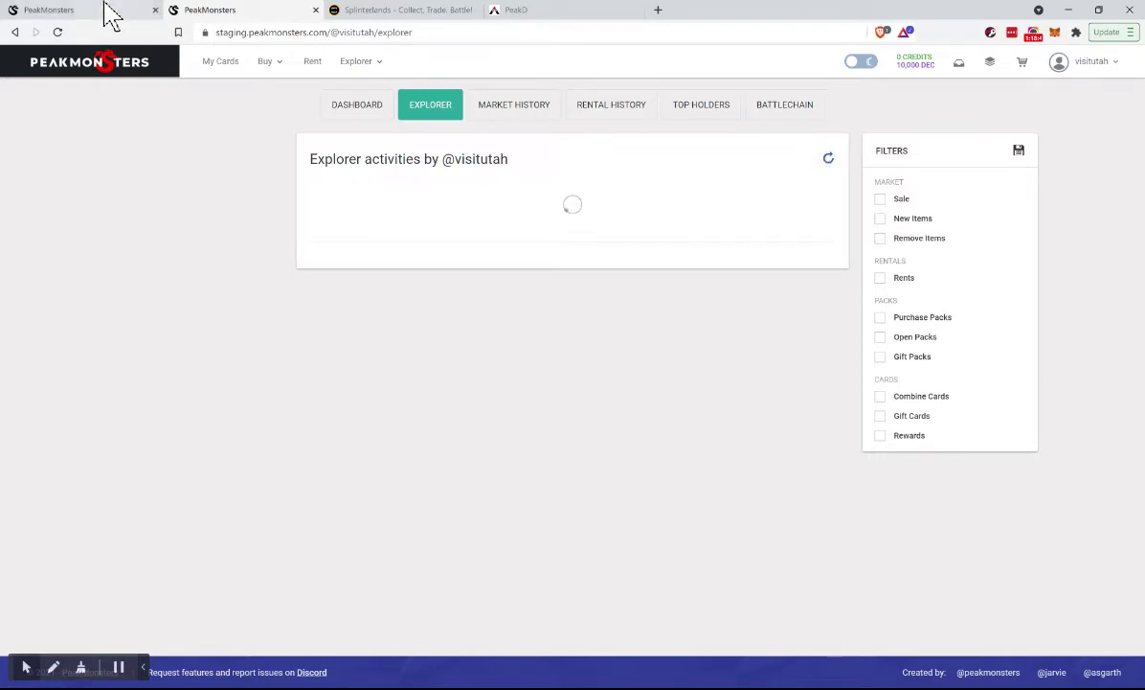
pyautogui.click(59, 31)
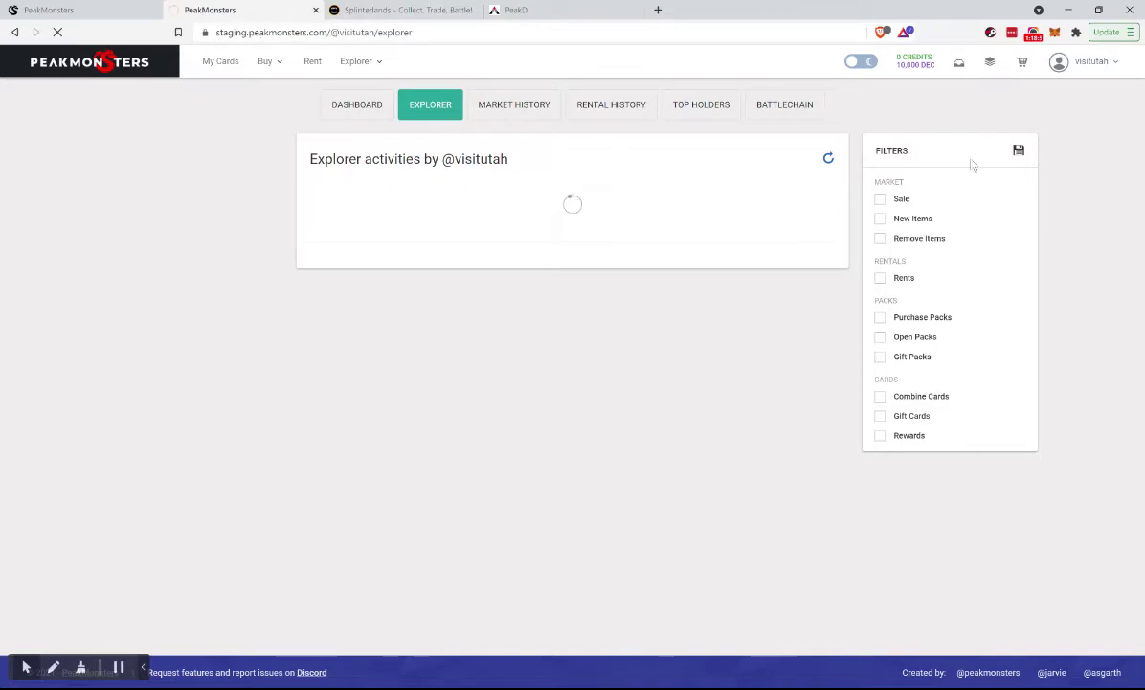
pyautogui.click(227, 64)
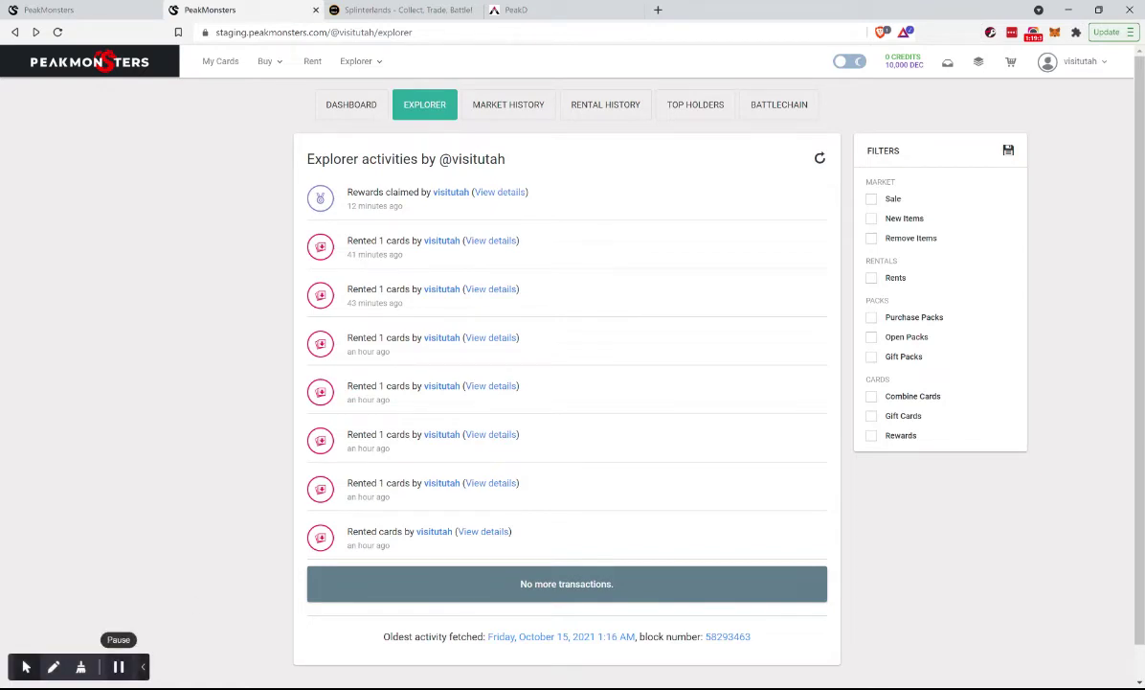
pyautogui.click(119, 667)
pyautogui.click(81, 674)
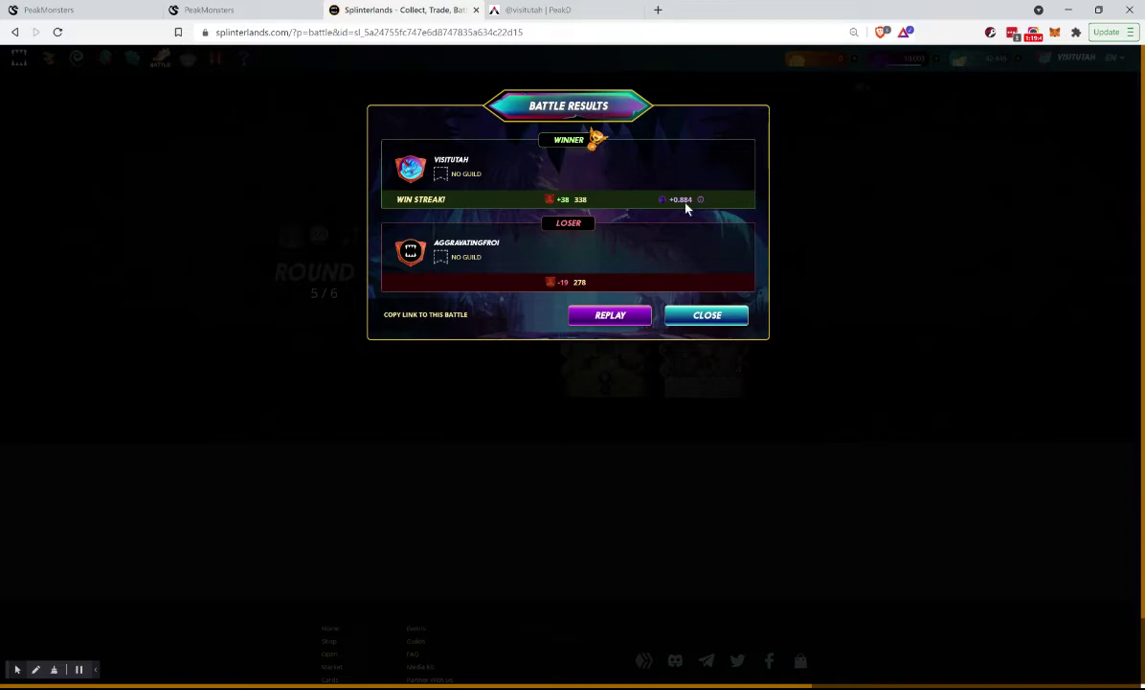
# Close the battle results in Splinterlands, find another ranked opponent and open team creation for the 25-mana battle
pyautogui.click(708, 317)
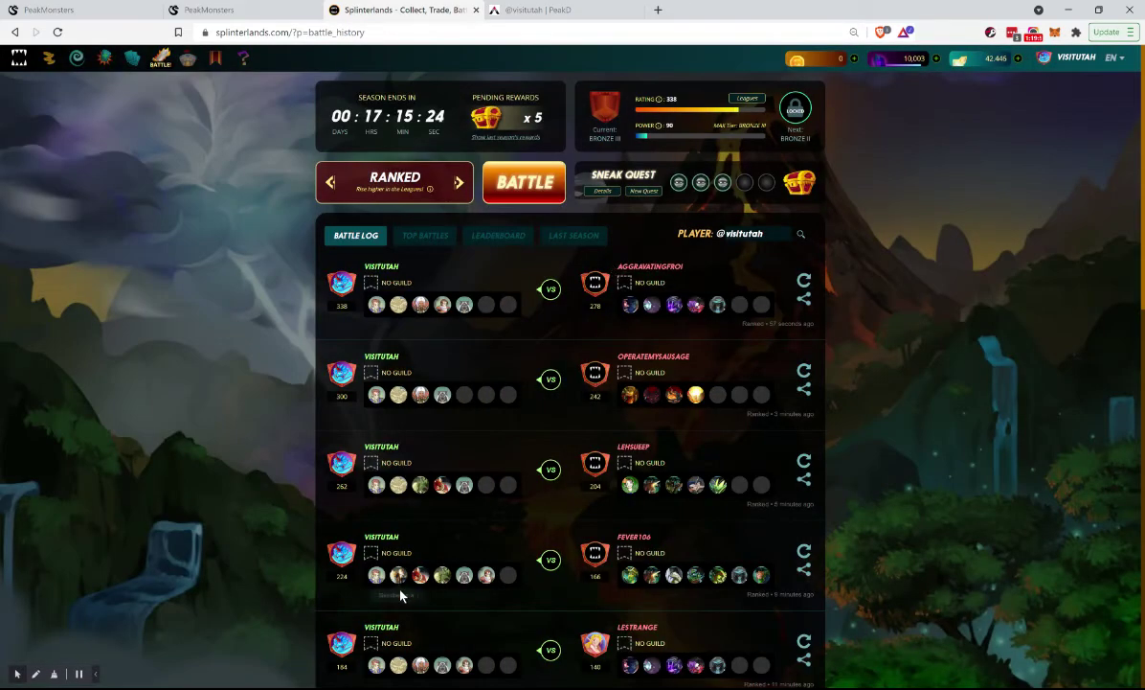
pyautogui.click(520, 203)
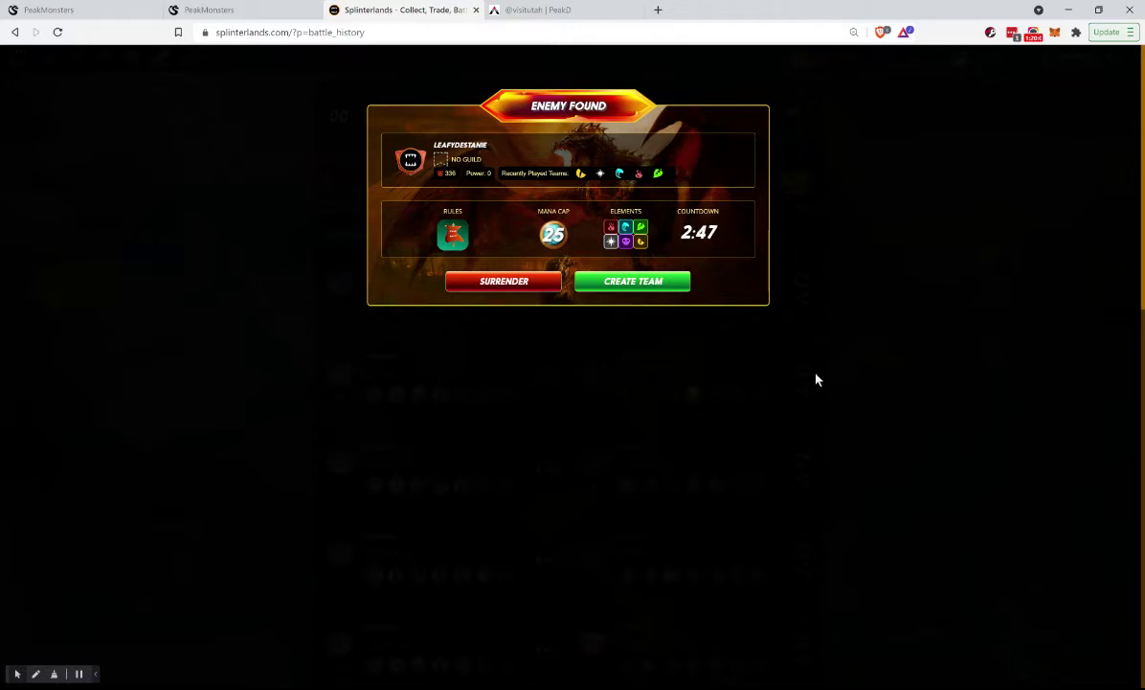
pyautogui.click(634, 281)
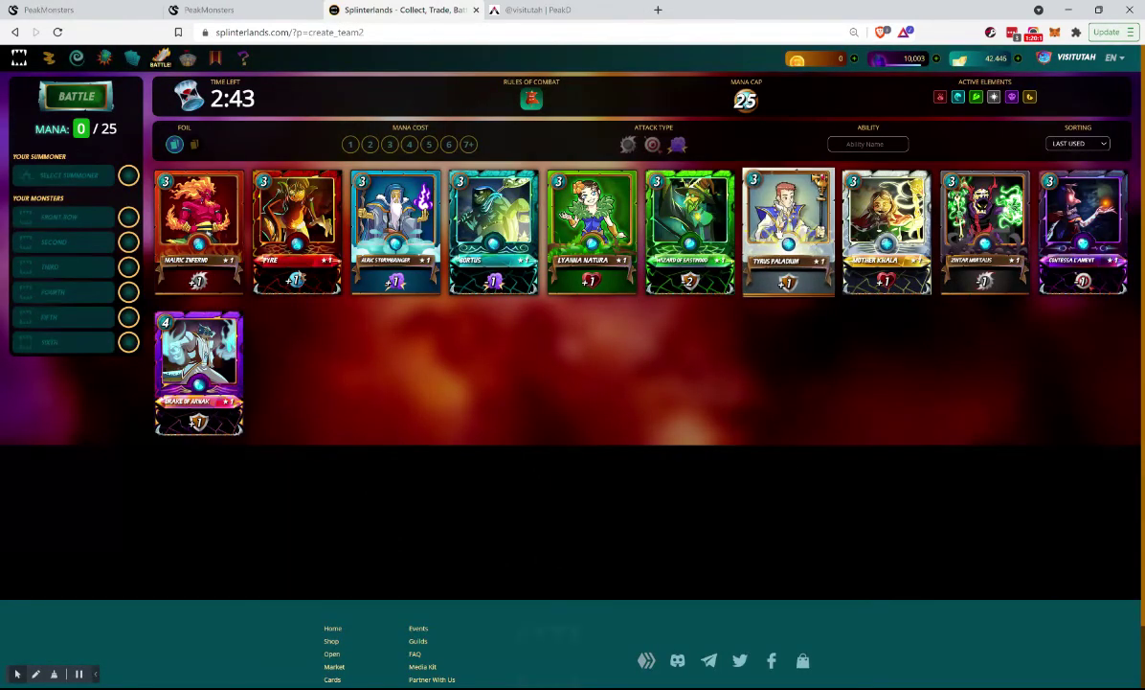
# Choose summoner Tyrus Paladium and place Shieldbearer in front, followed by Venari Crystalsmith, Divine Healer and Peacebringer
pyautogui.click(787, 229)
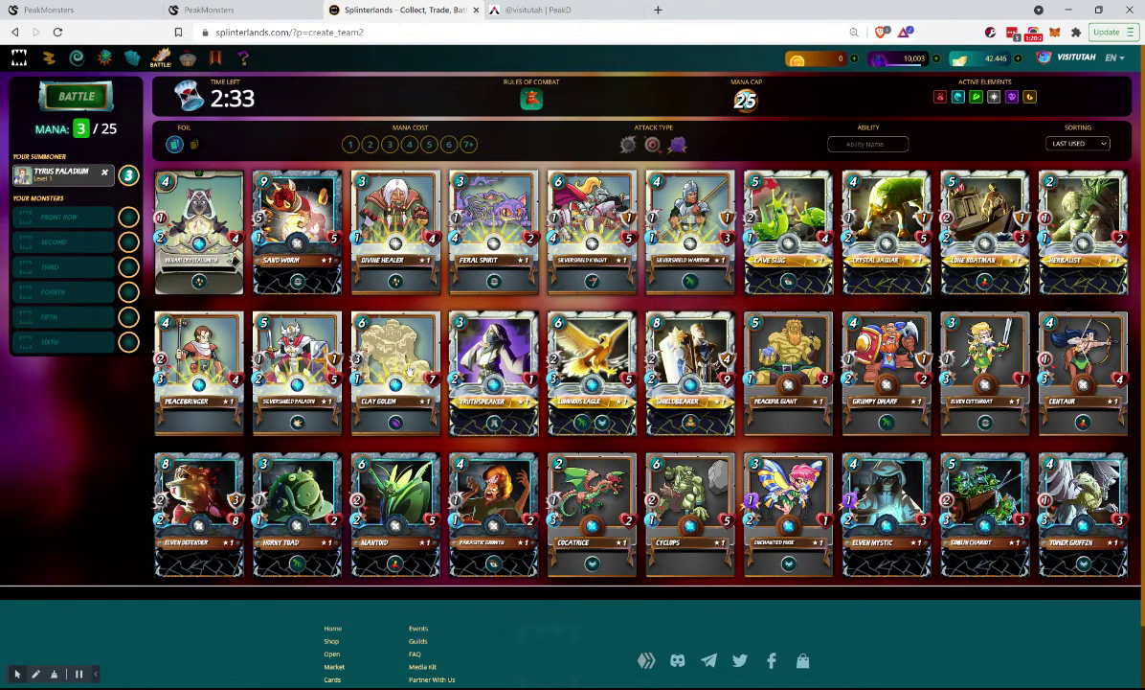
pyautogui.click(671, 347)
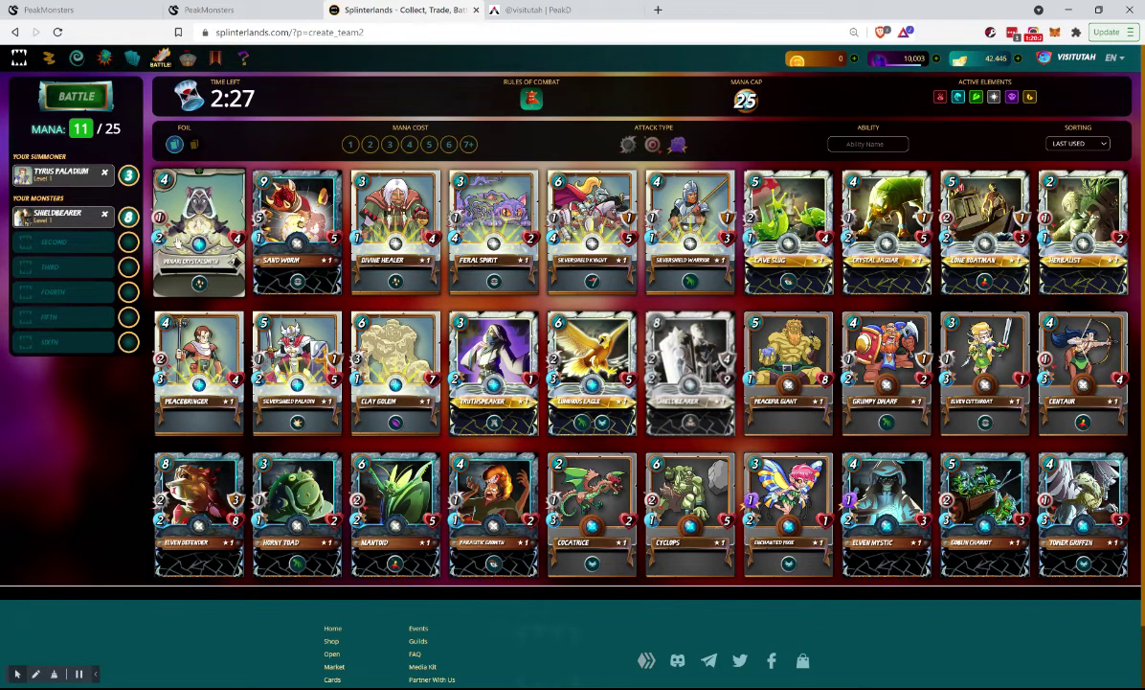
pyautogui.click(196, 230)
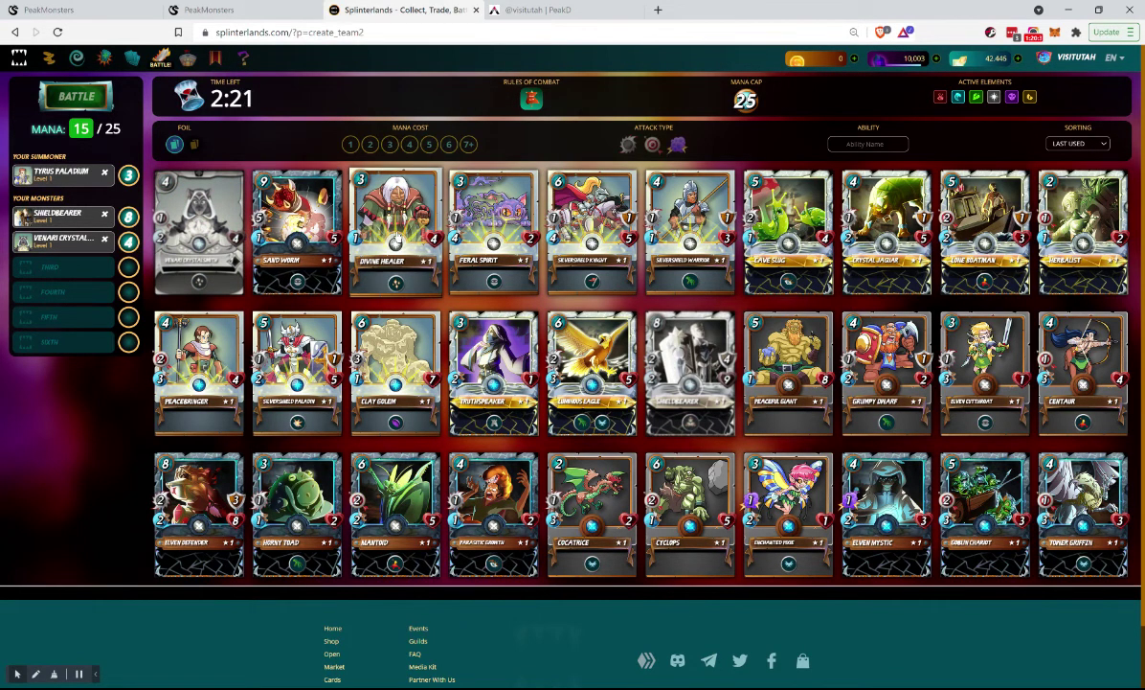
pyautogui.click(396, 239)
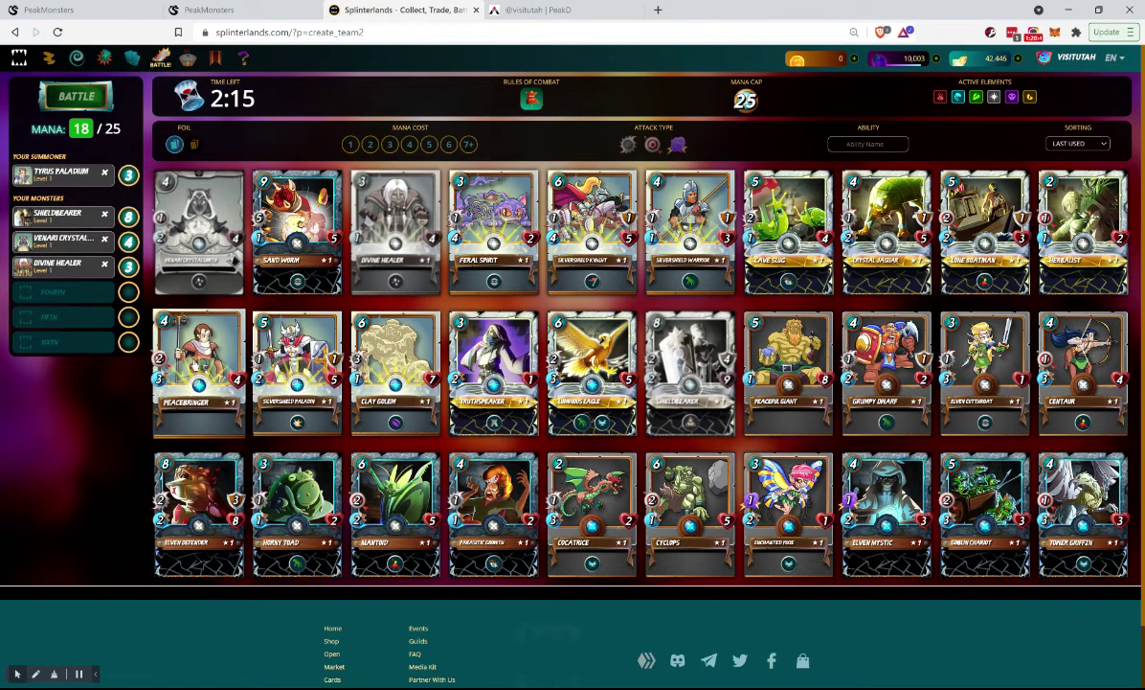
pyautogui.click(194, 365)
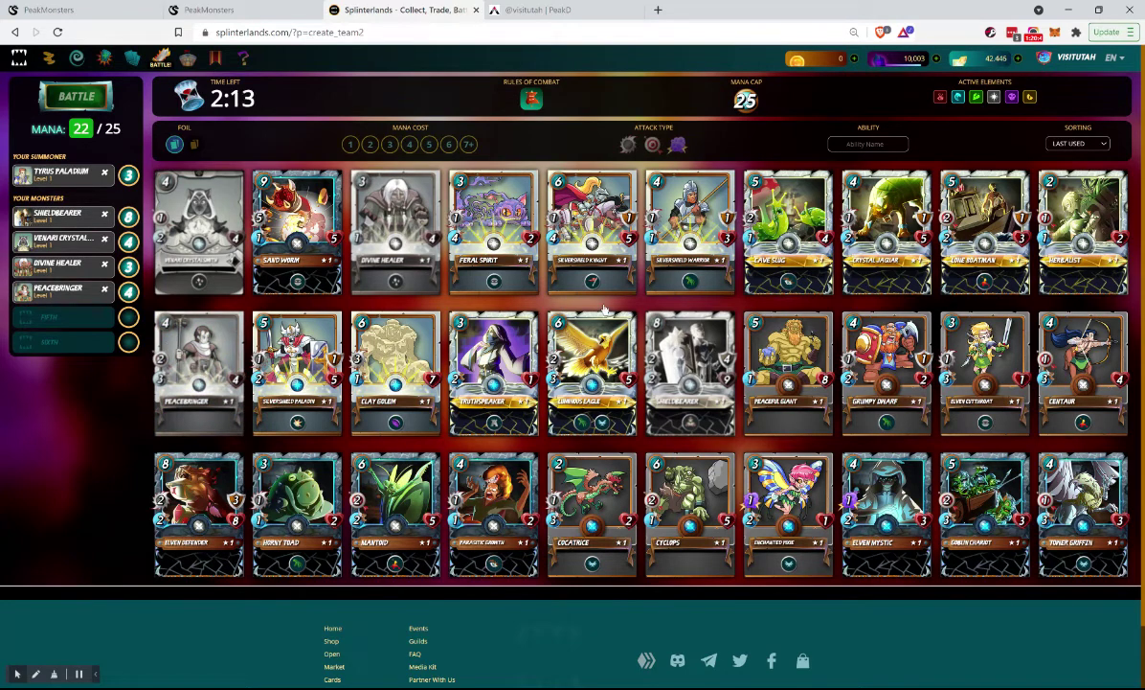
# Check the available 3-mana cards, remove Peacebringer and Divine Healer from the team, and show all mana costs again
pyautogui.click(390, 146)
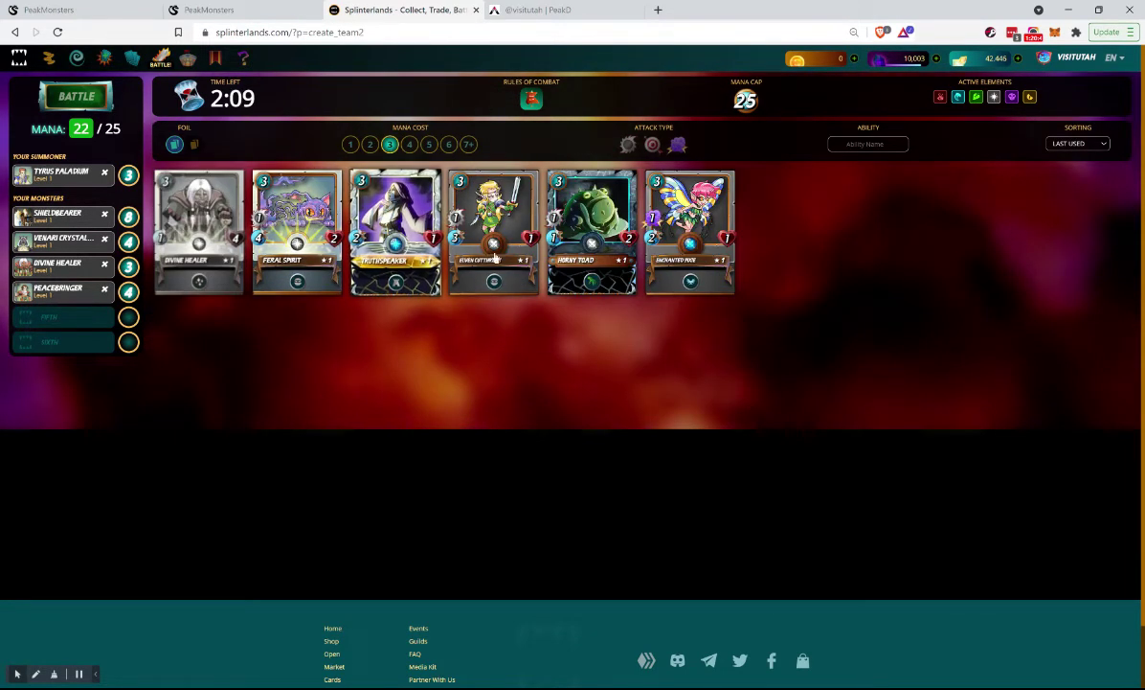
pyautogui.click(103, 290)
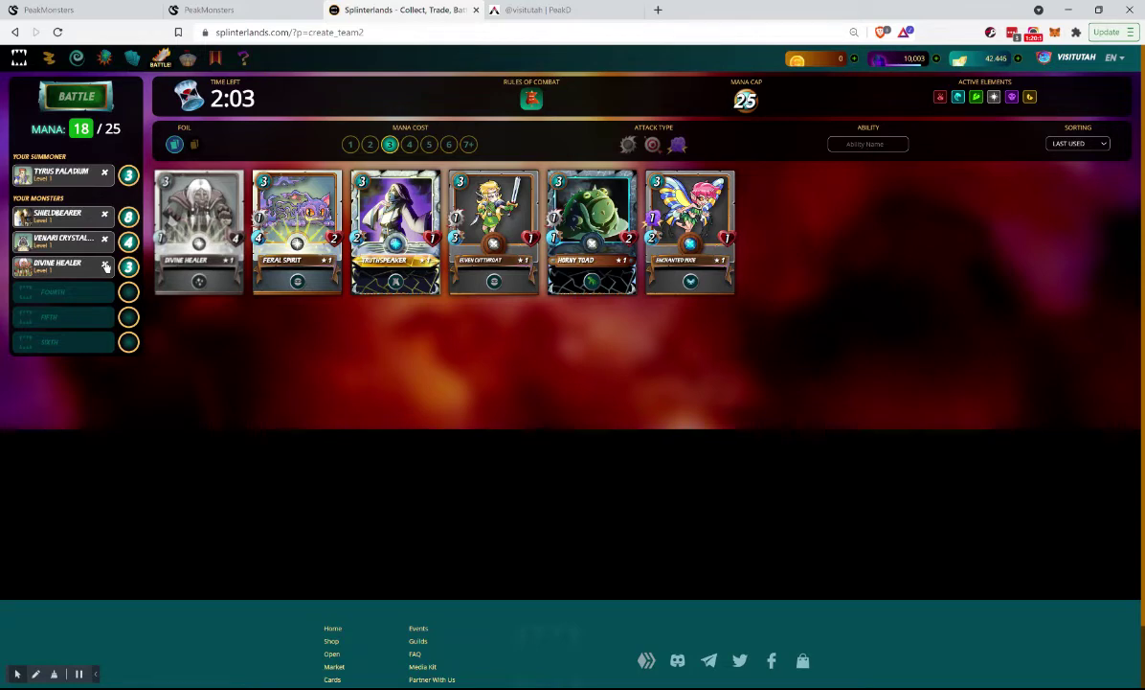
pyautogui.click(106, 267)
pyautogui.click(389, 144)
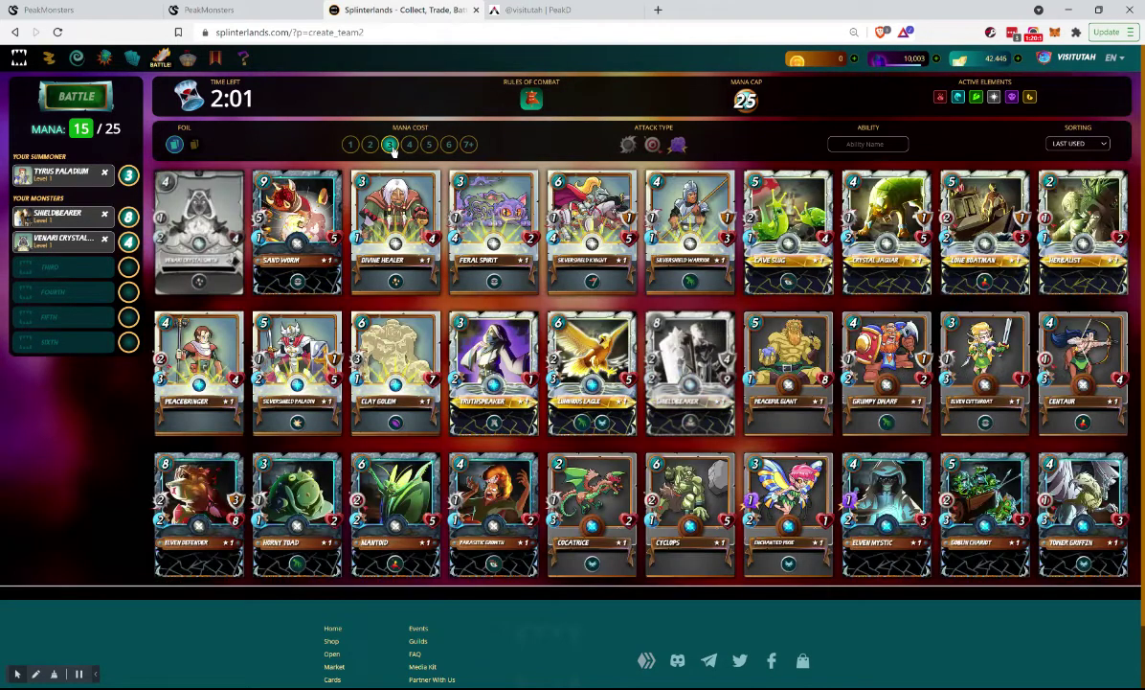
# Replace Venari Crystalsmith with Sand Worm in the second position and place Divine Healer third
pyautogui.click(297, 229)
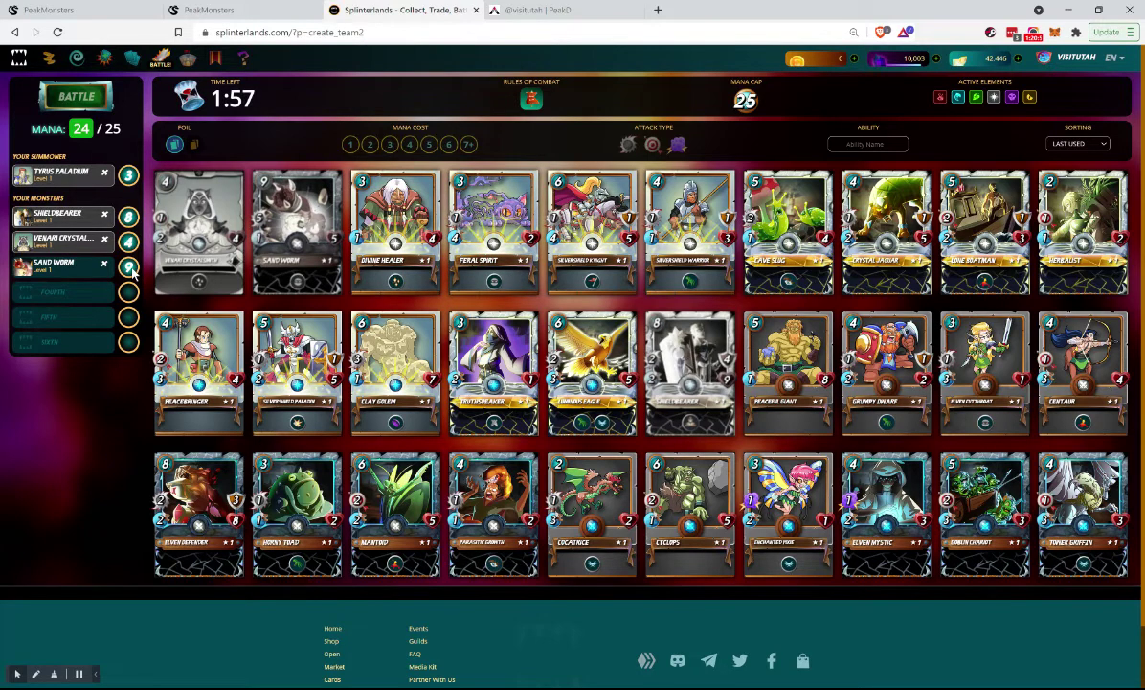
pyautogui.click(105, 238)
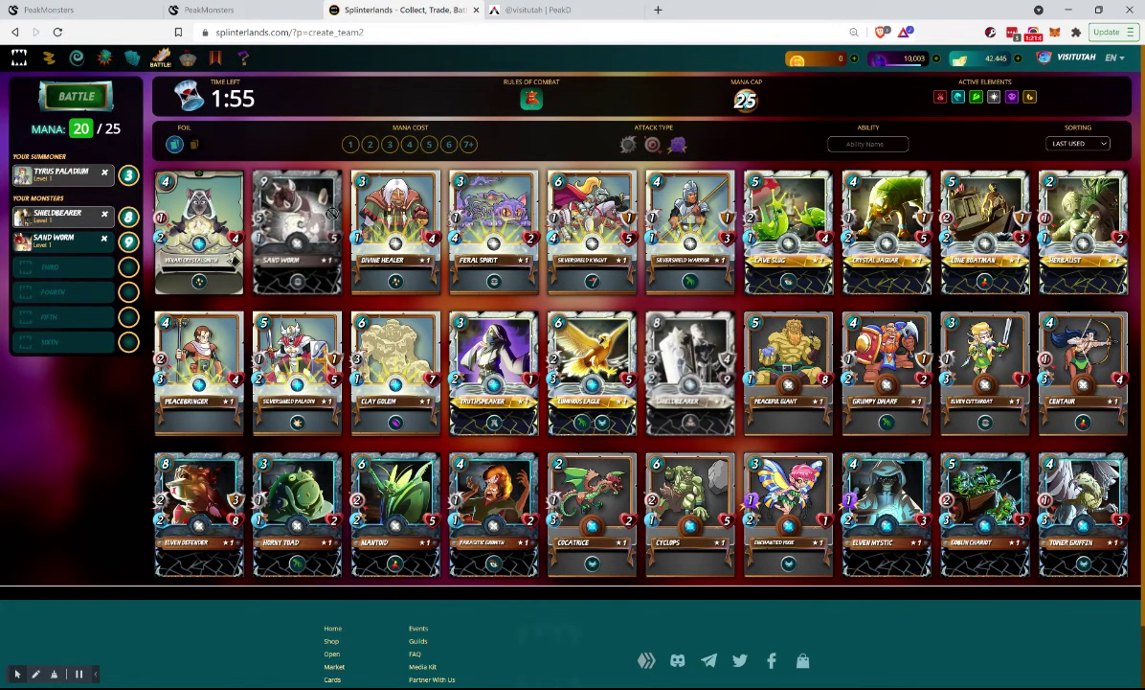
pyautogui.click(393, 221)
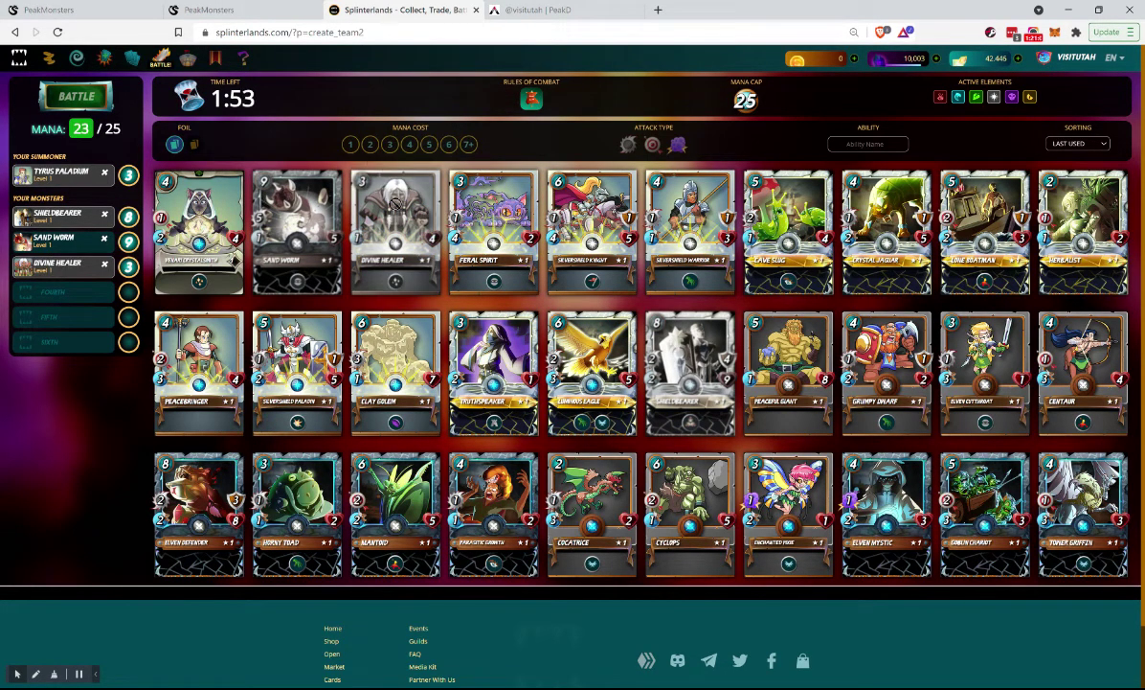
# Add the 2-mana Herbalist in the fourth position and submit the team for the 25-mana battle
pyautogui.click(370, 143)
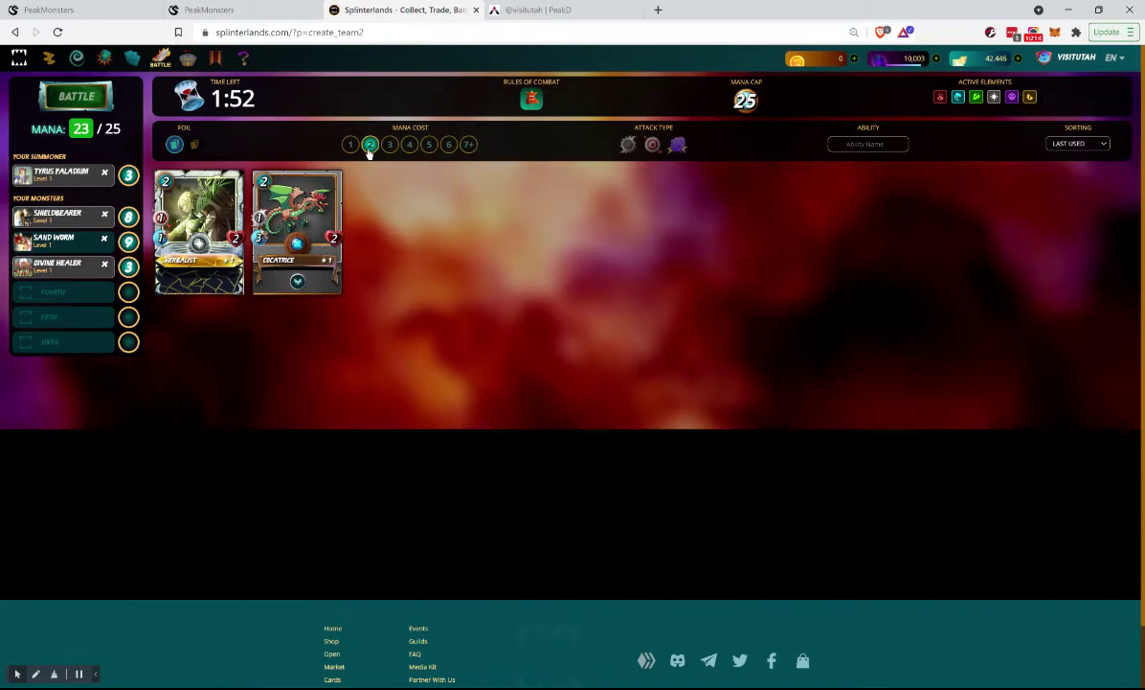
pyautogui.click(218, 233)
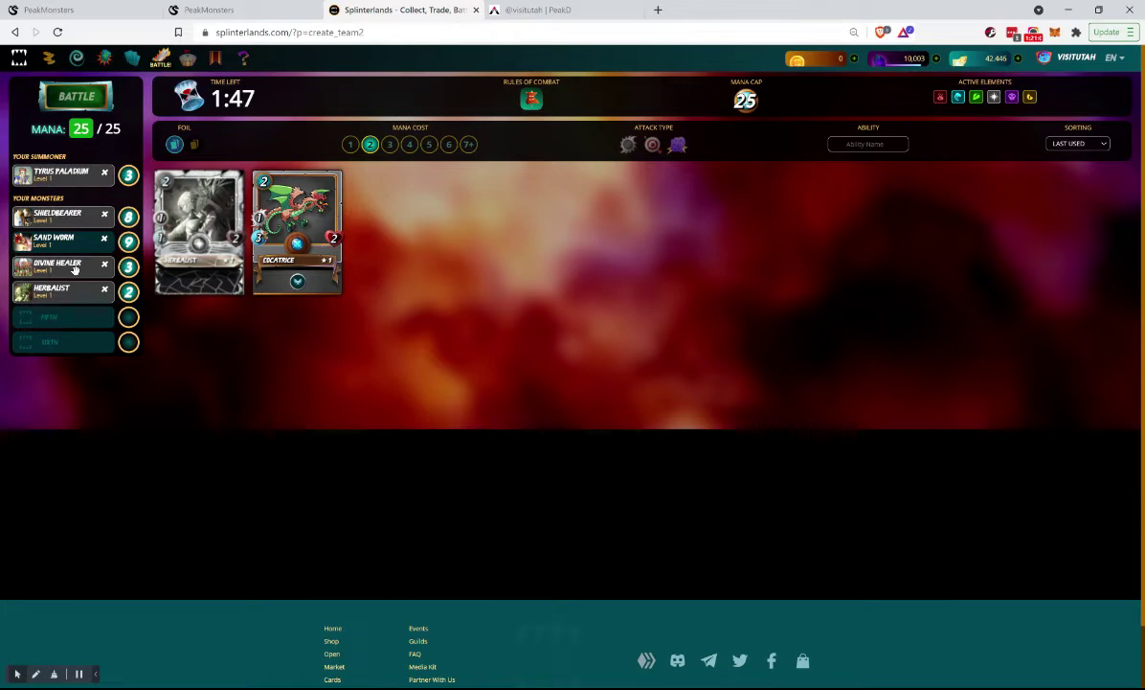
pyautogui.click(86, 98)
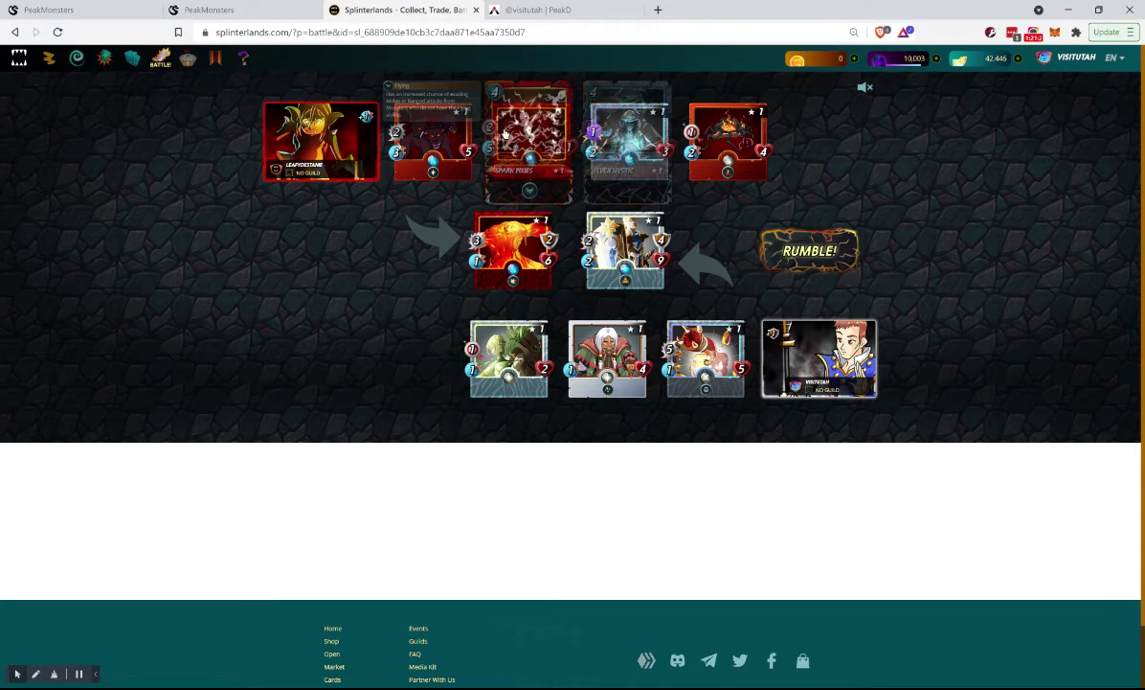
# Inspect the opponent's Cerberus card, run the 25-mana battle through to its results and close them
pyautogui.moveTo(491, 114)
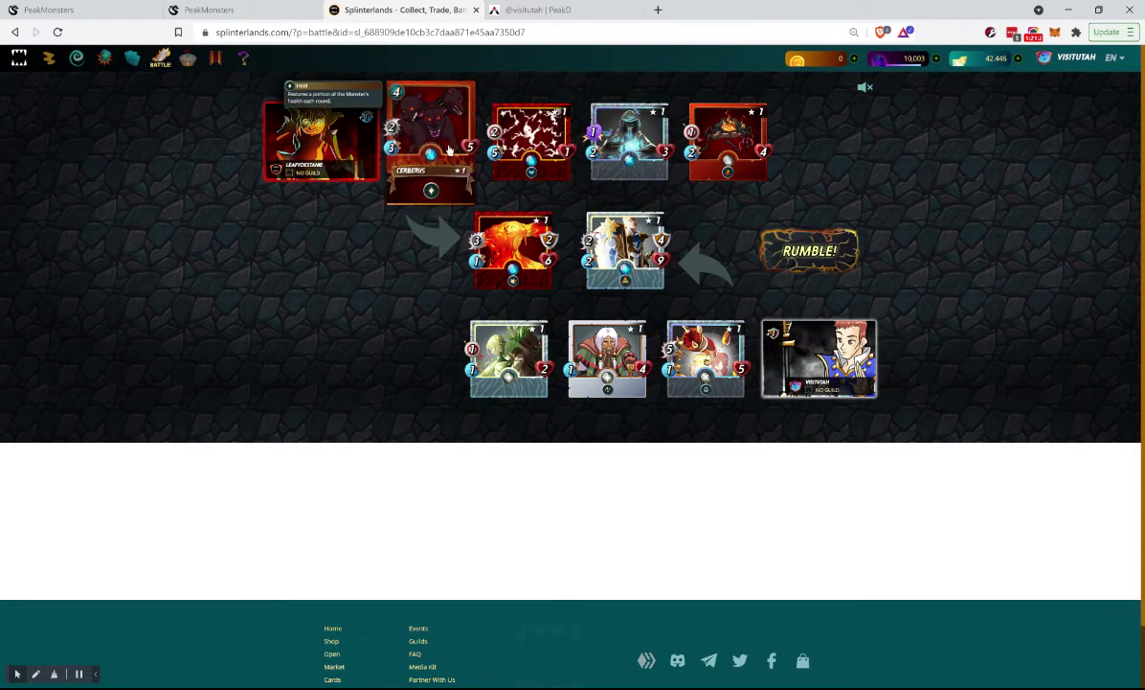
pyautogui.click(842, 232)
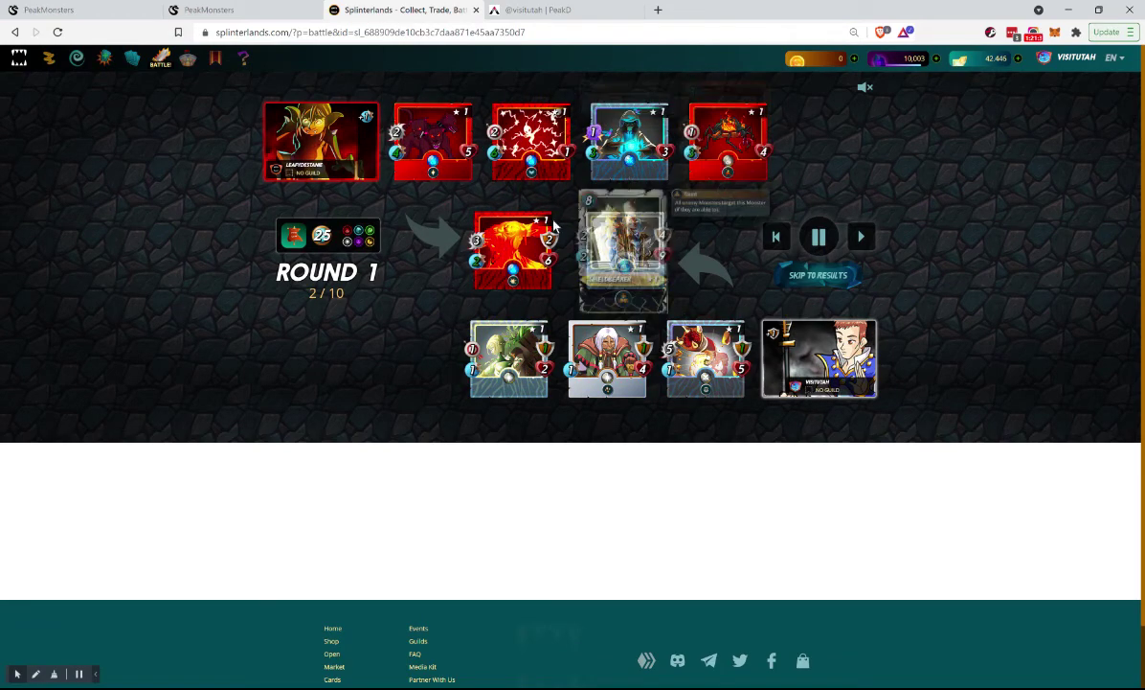
pyautogui.click(865, 236)
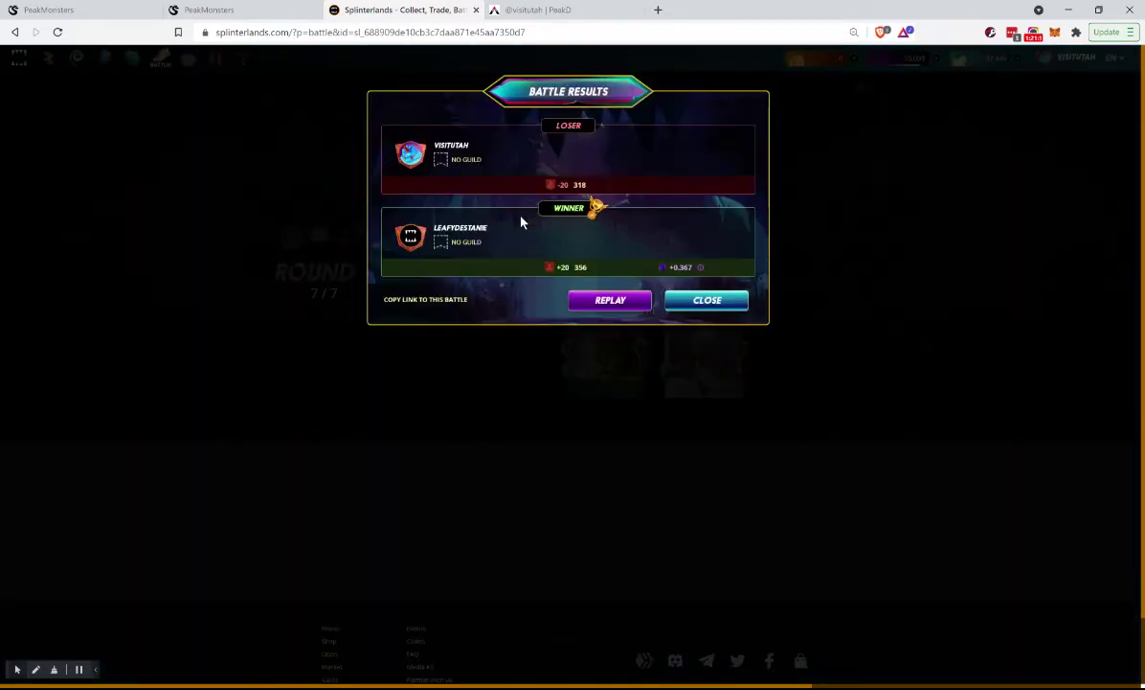
pyautogui.click(714, 316)
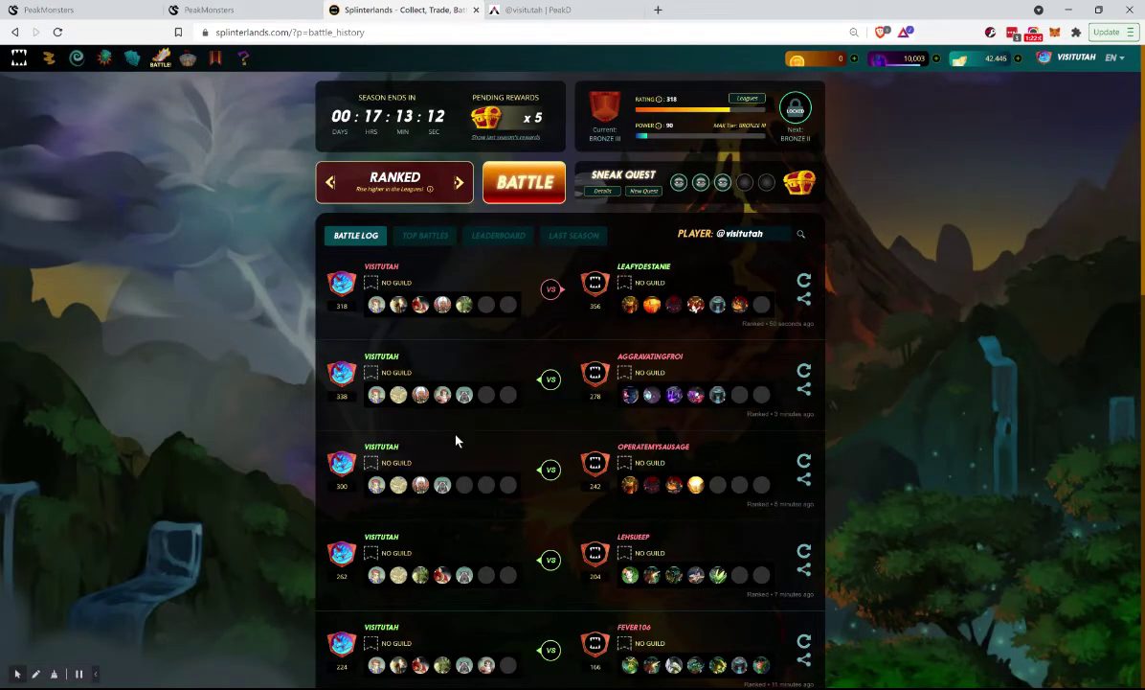
# Start another ranked match with a 13-mana cap, choose summoner Tyrus Paladium, and place Clay Golem in front and Venari Crystalsmith second
pyautogui.scroll(-2, 455, 440)
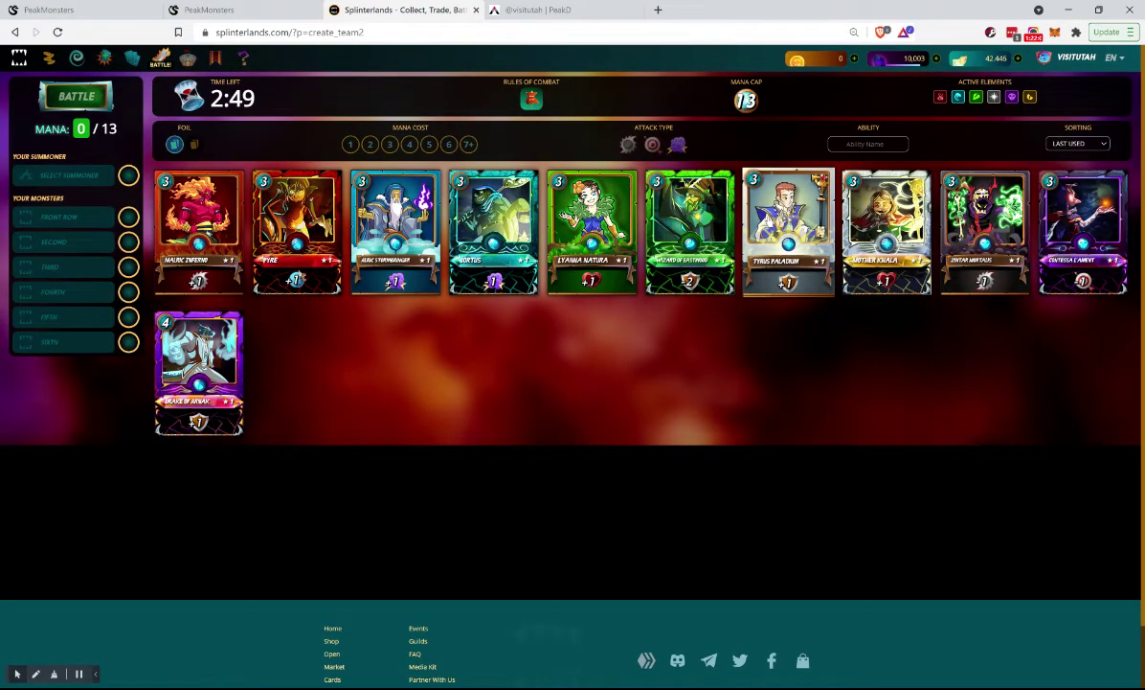
pyautogui.click(787, 230)
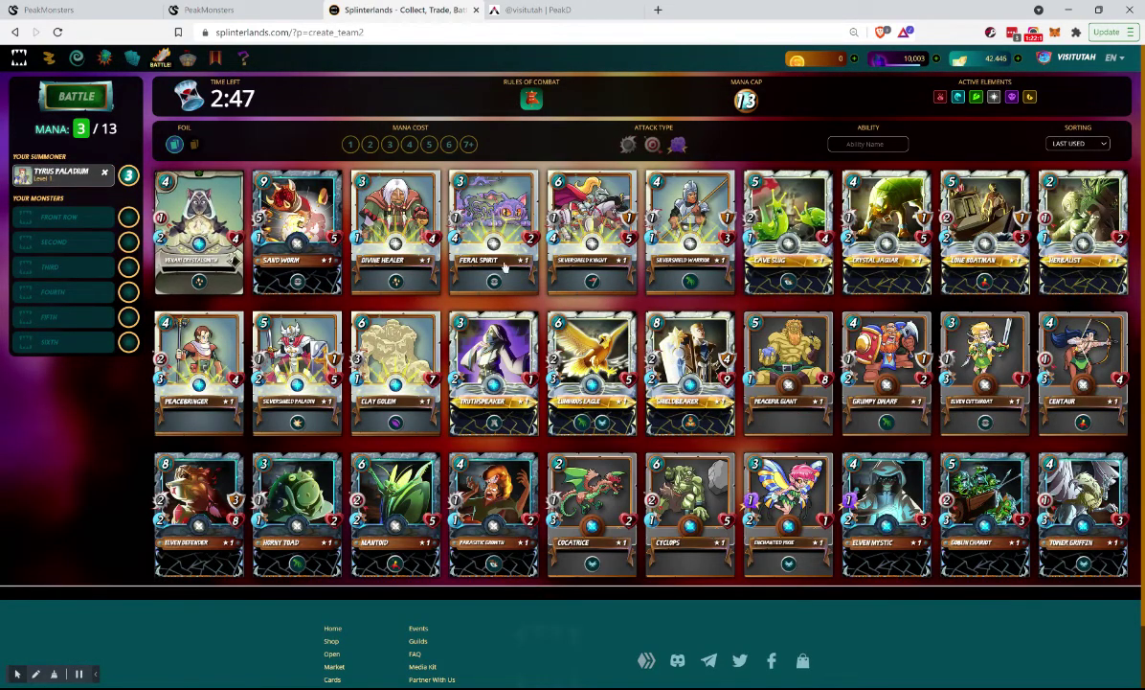
pyautogui.click(402, 368)
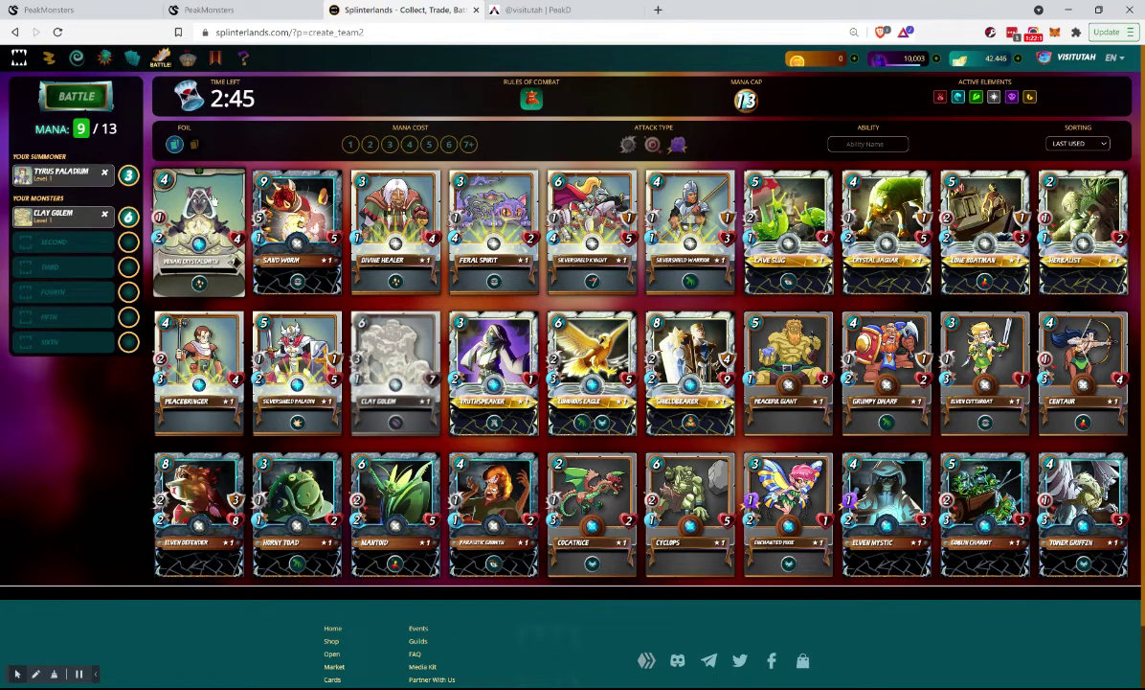
pyautogui.click(212, 199)
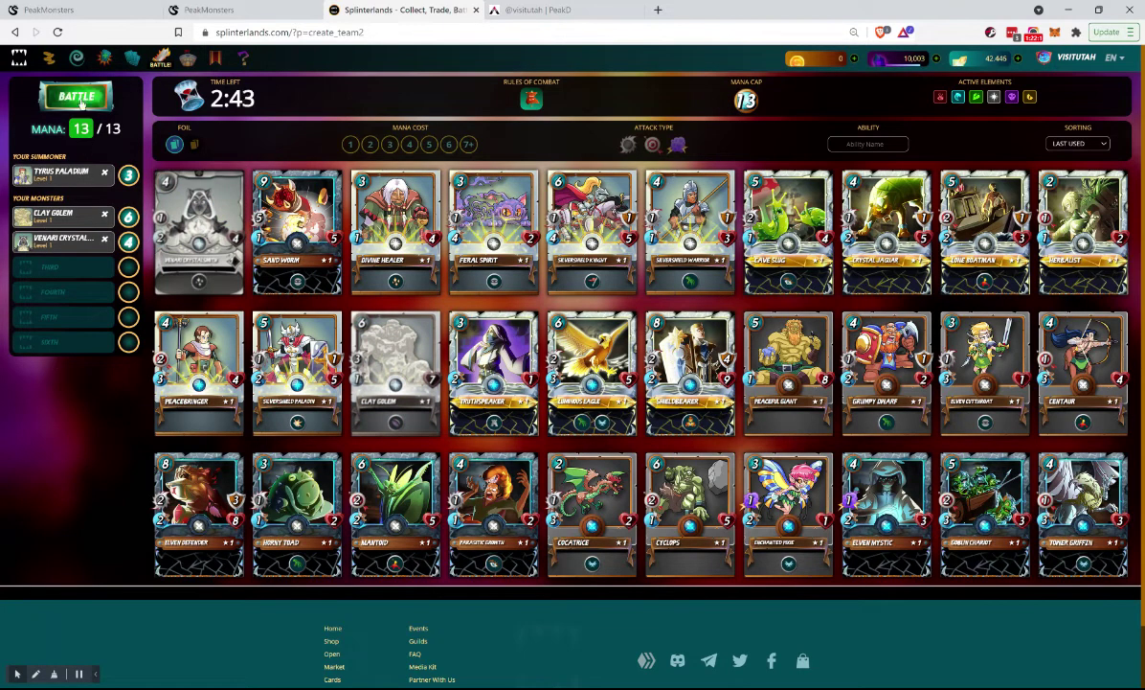
# Submit the 13-mana team, run the battle through to its results and close them
pyautogui.click(81, 101)
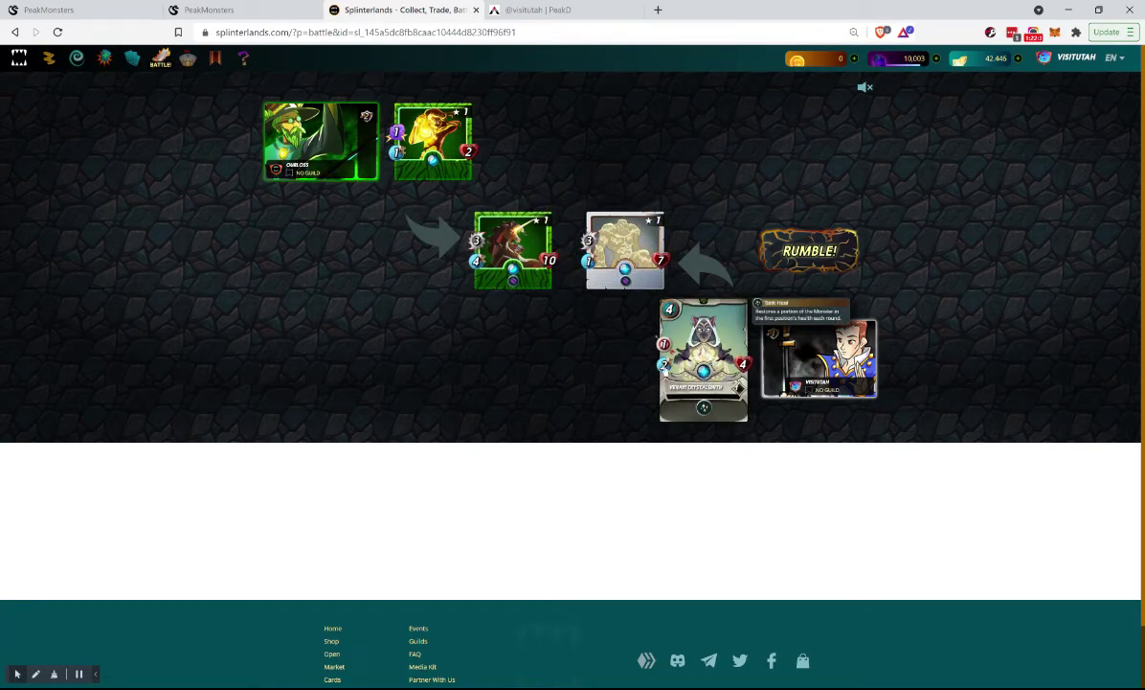
pyautogui.moveTo(829, 239)
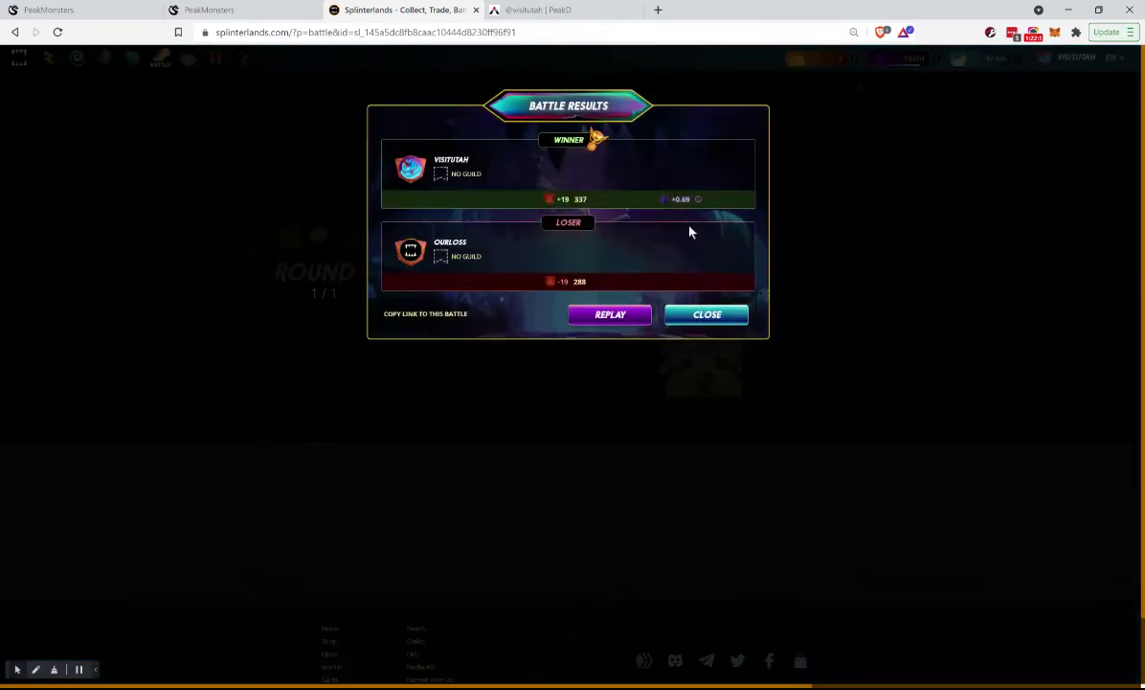
pyautogui.click(708, 316)
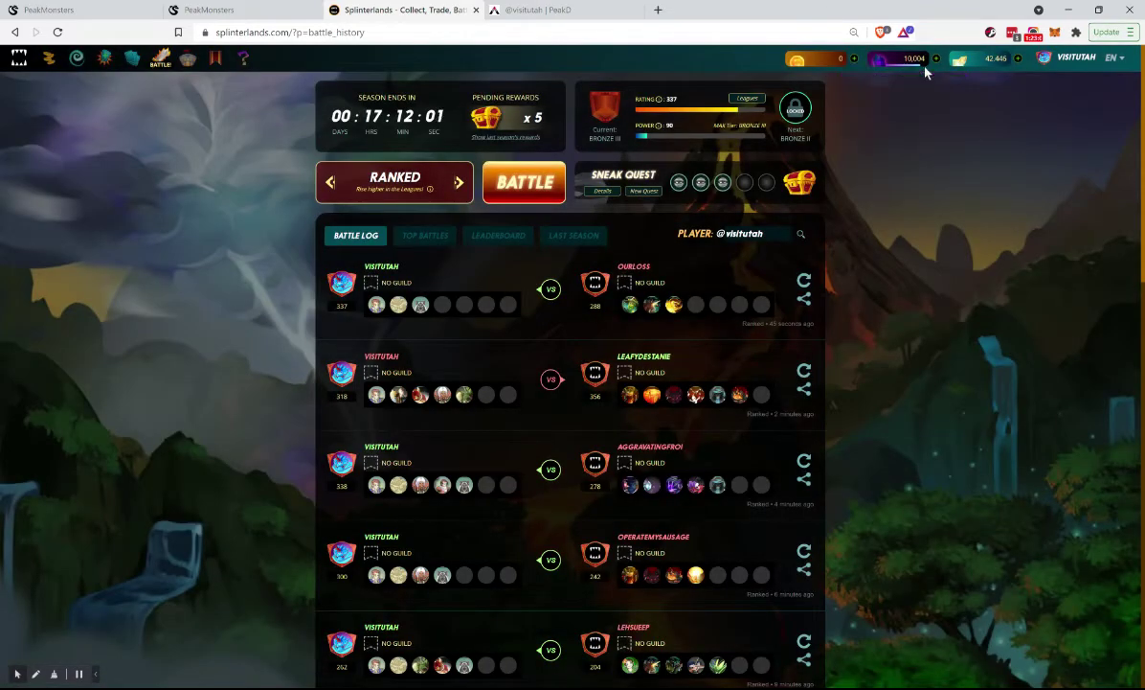
pyautogui.moveTo(924, 66)
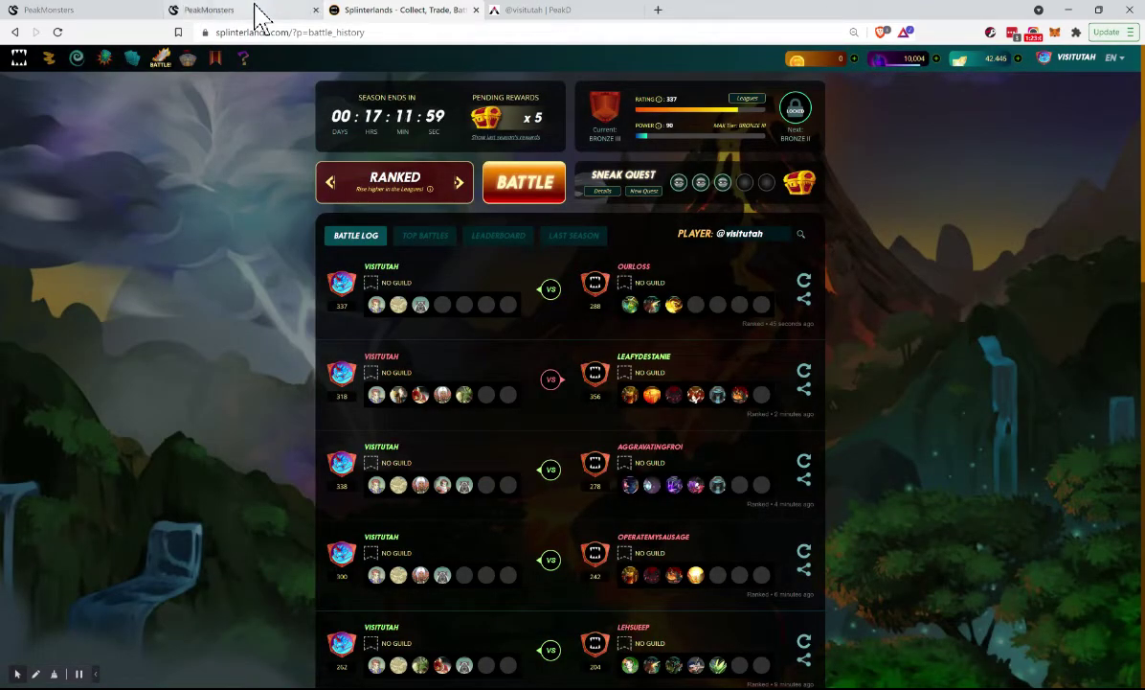
# Start a ranked match with a 30-mana cap, choose Tyrus Paladium, and line up Shieldbearer, Sand Worm and Venari Crystalsmith
pyautogui.click(545, 185)
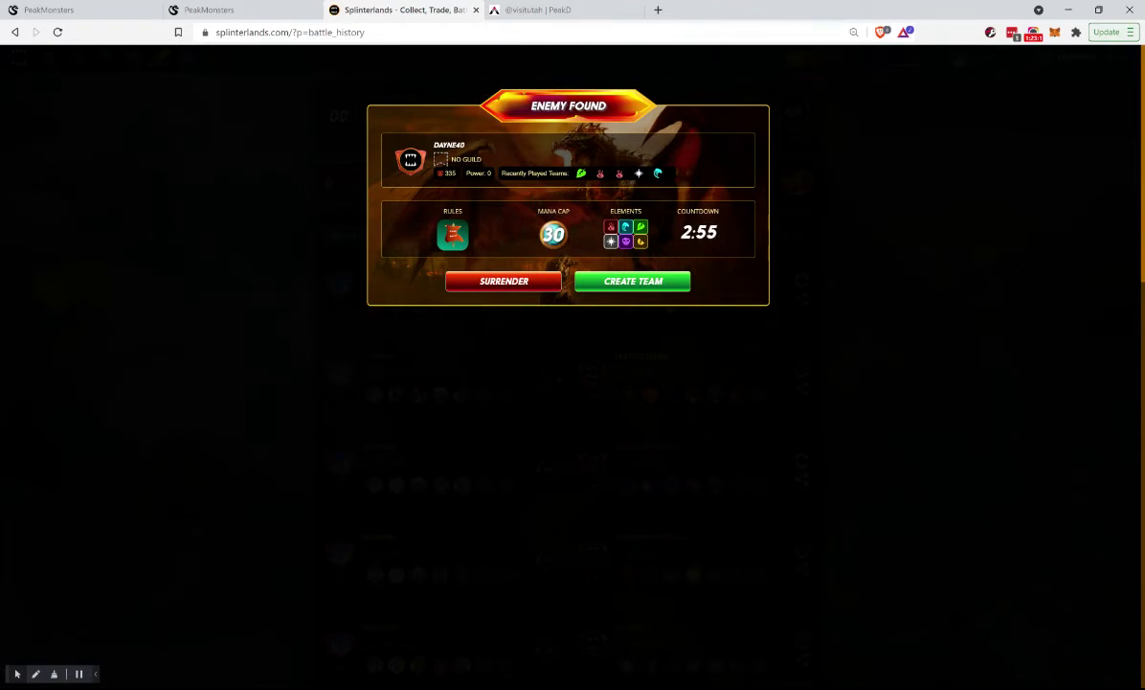
pyautogui.click(632, 282)
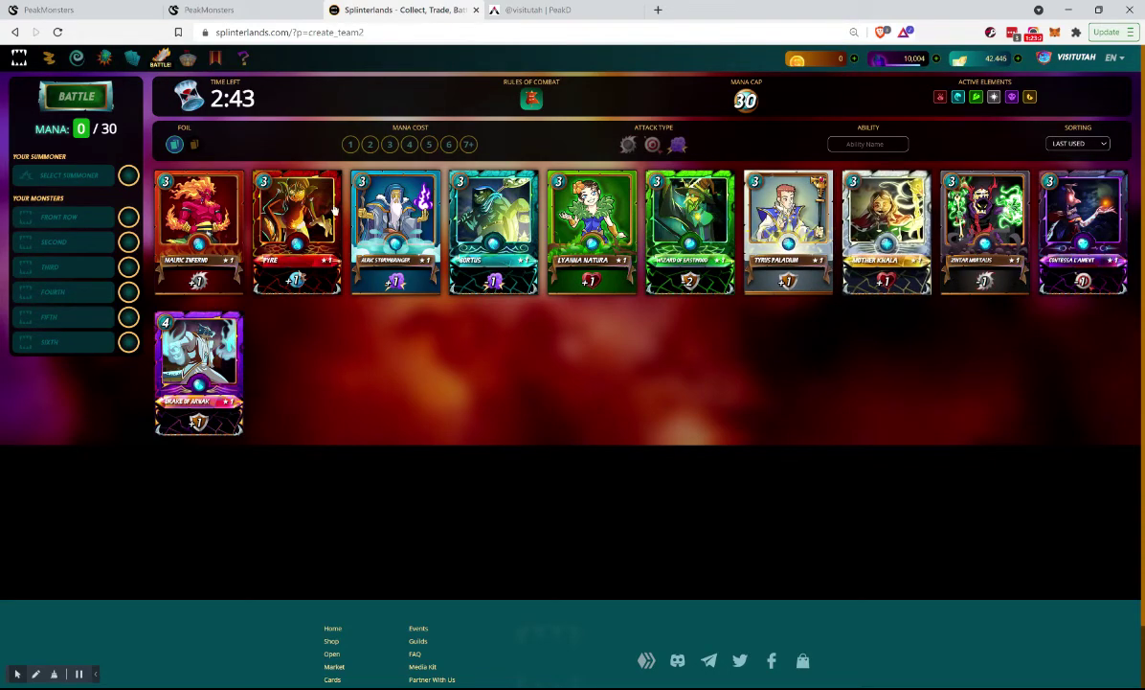
pyautogui.click(787, 230)
pyautogui.click(659, 378)
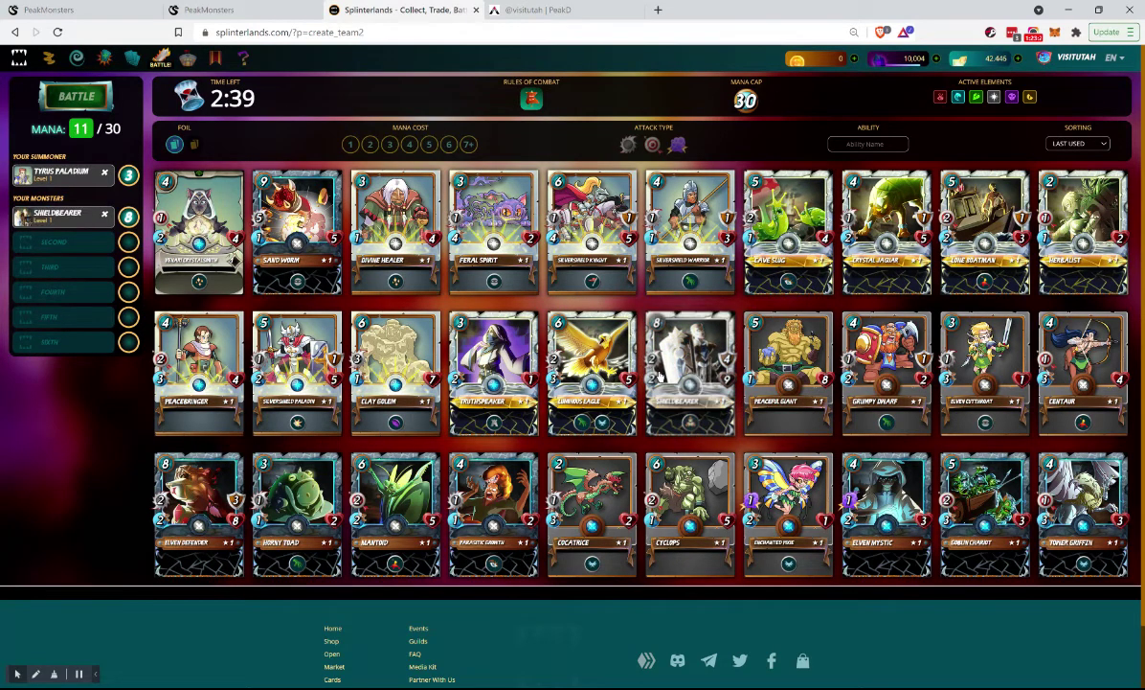
pyautogui.click(300, 227)
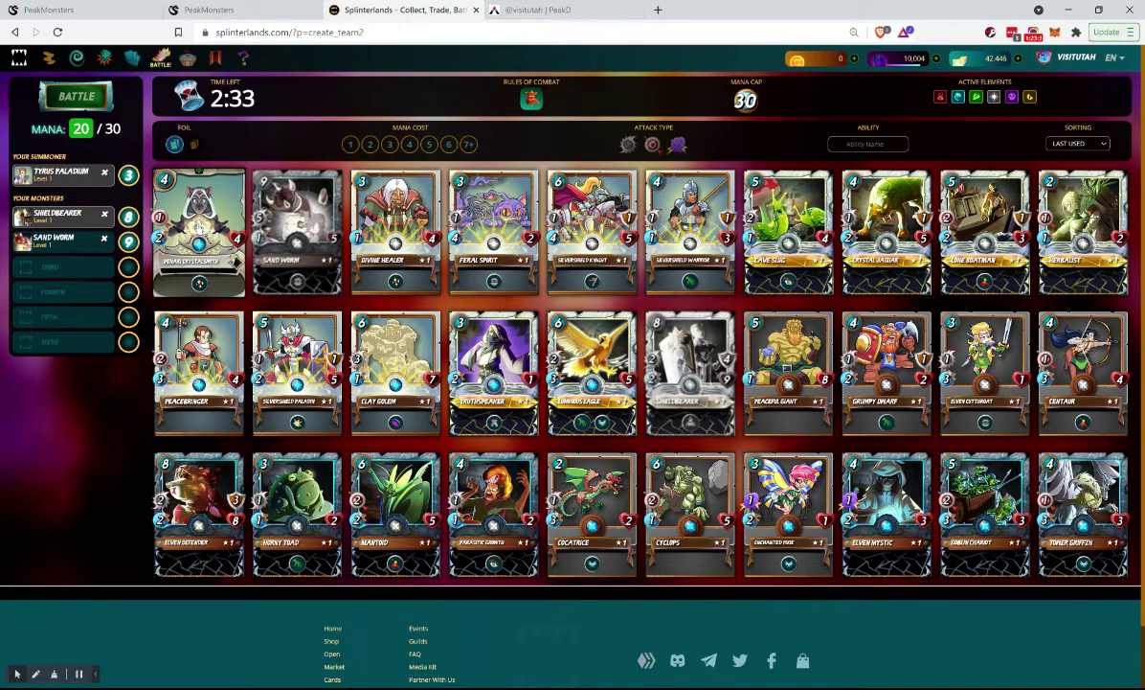
pyautogui.click(200, 227)
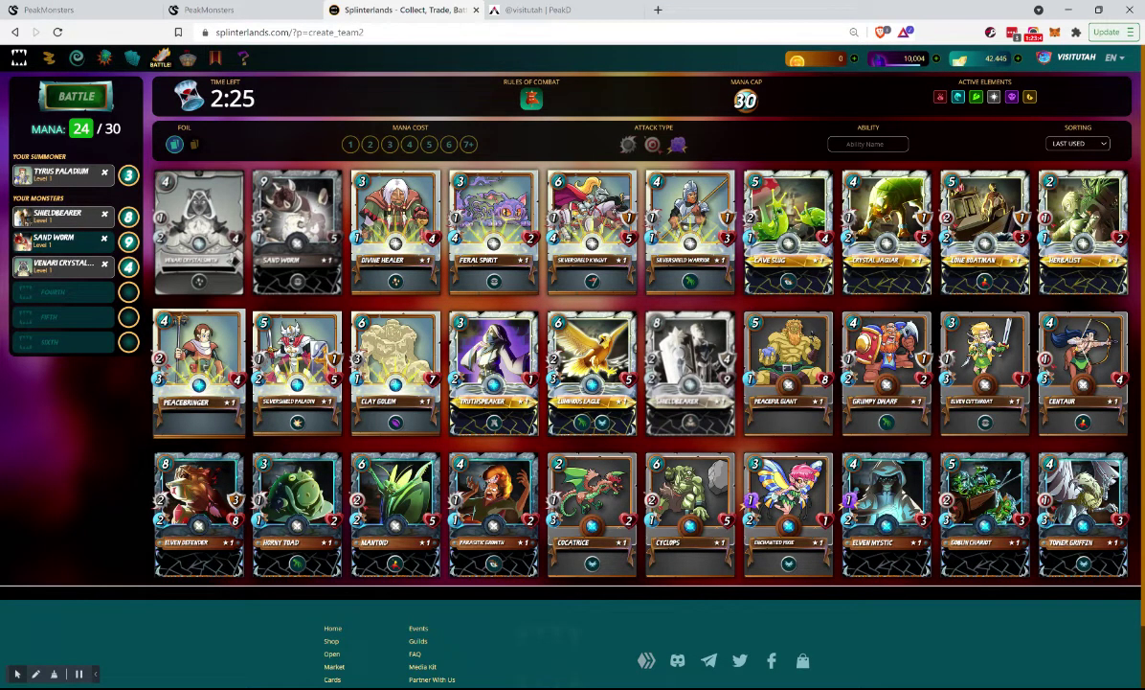
pyautogui.click(777, 228)
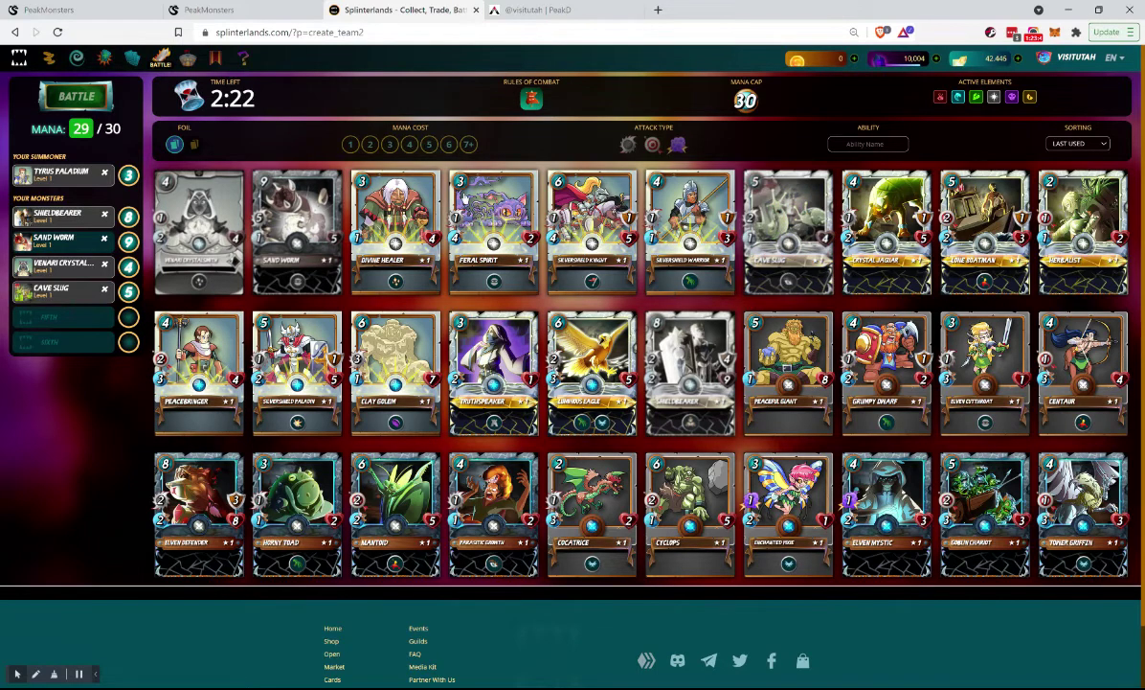
pyautogui.click(371, 145)
pyautogui.click(200, 230)
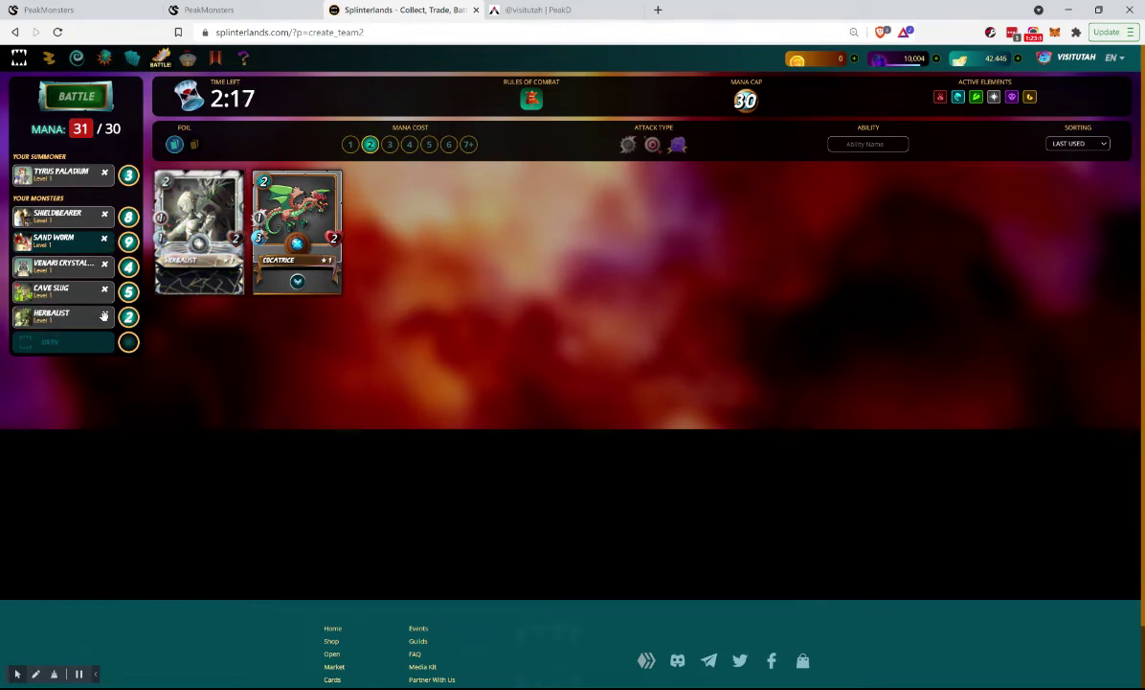
pyautogui.click(104, 315)
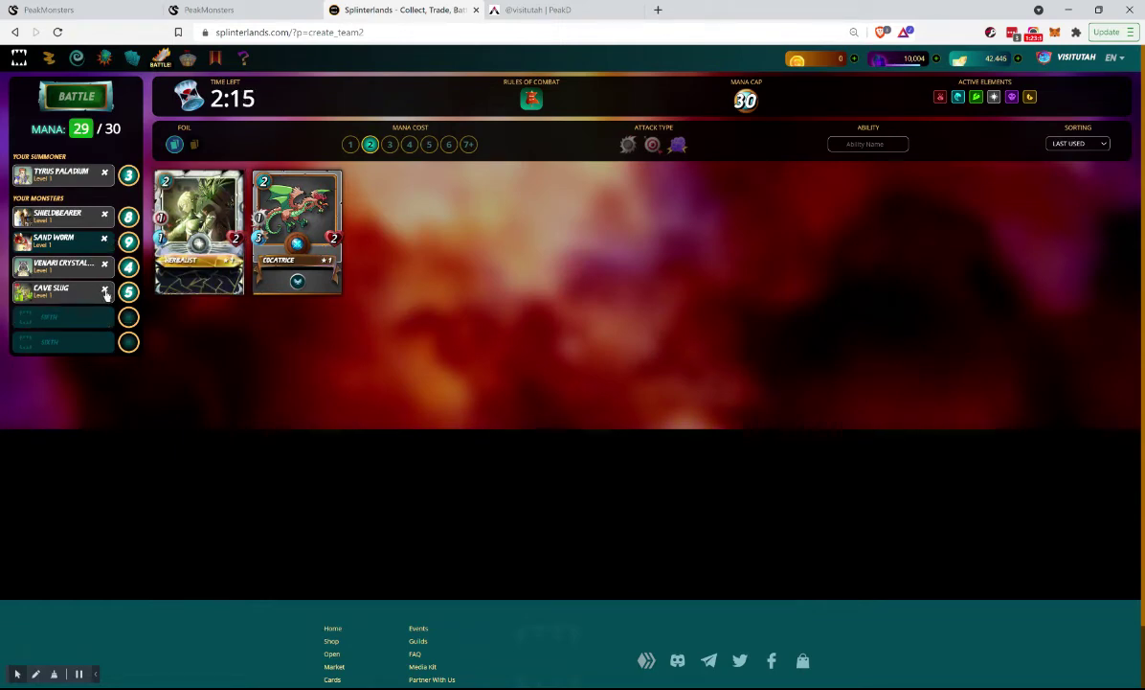
pyautogui.click(106, 291)
pyautogui.click(370, 144)
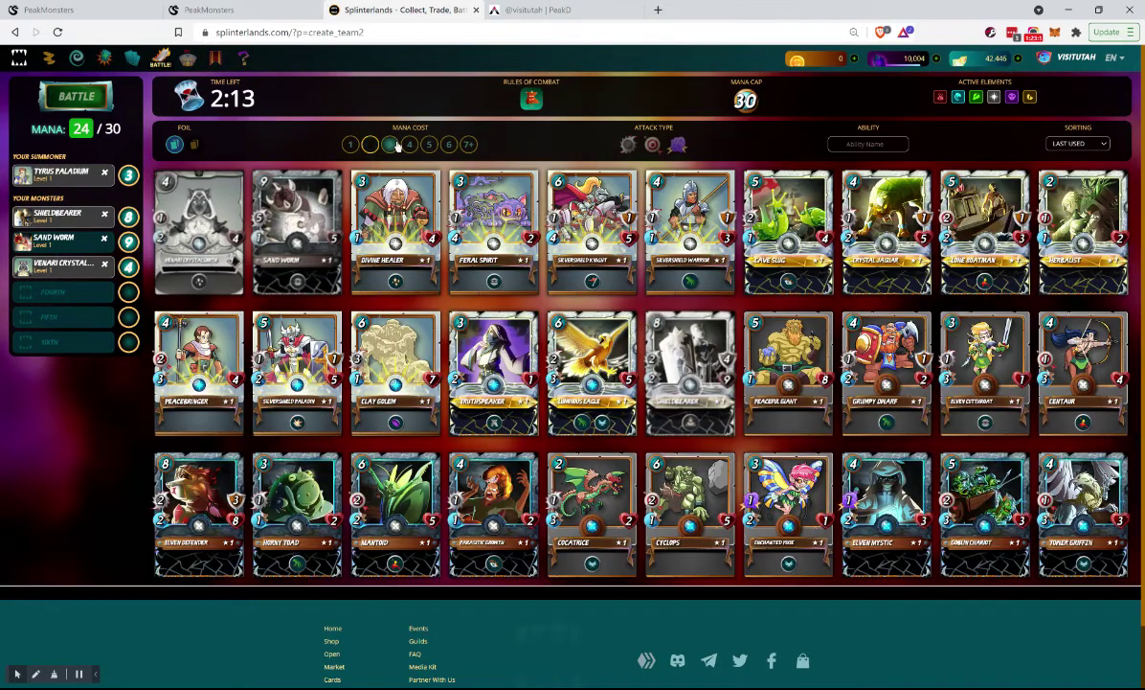
# Complete the 30-mana team with the 4-mana Peacebringer last and the 2-mana Herbalist third, and submit it
pyautogui.click(411, 144)
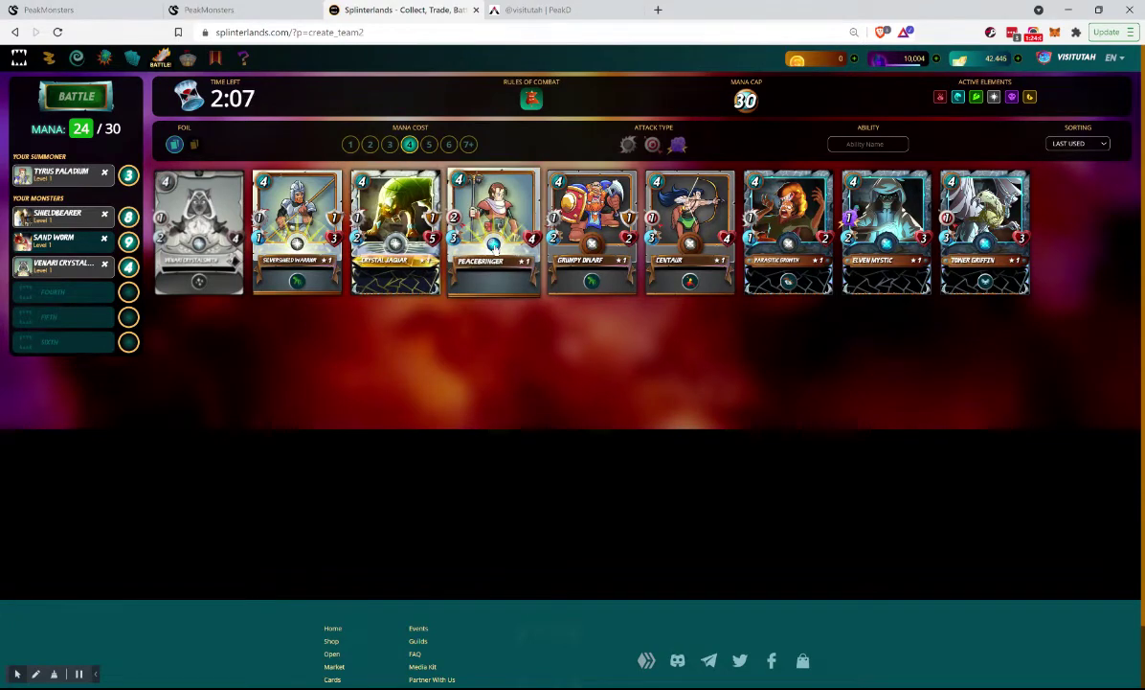
pyautogui.click(494, 247)
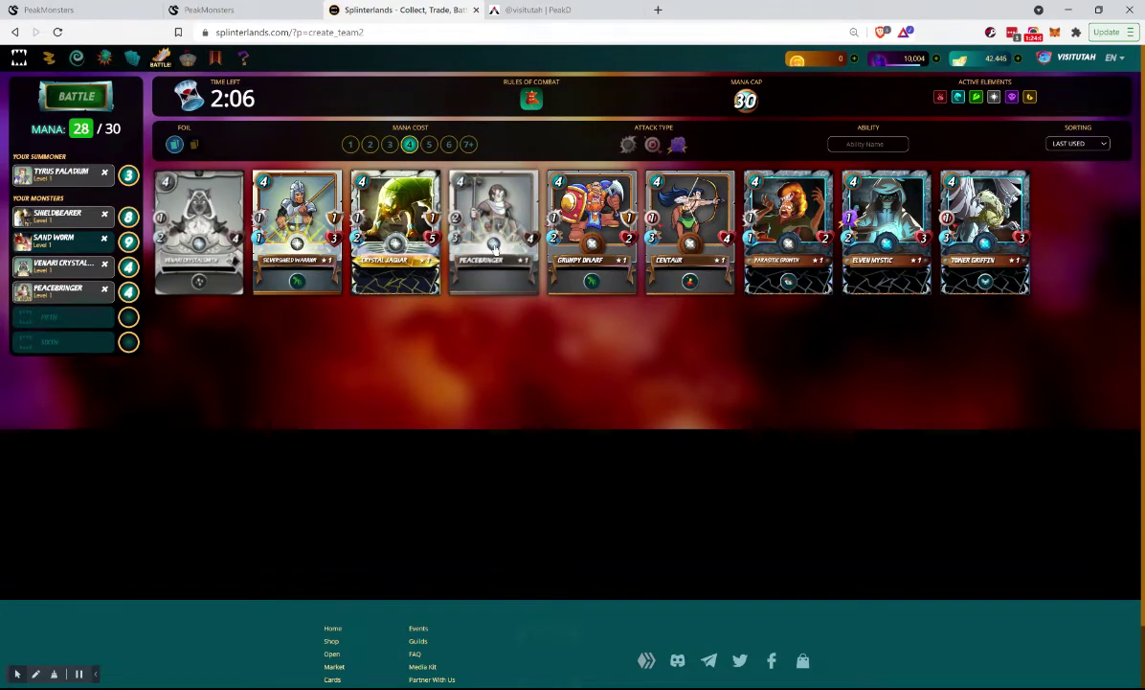
pyautogui.click(410, 145)
pyautogui.click(370, 145)
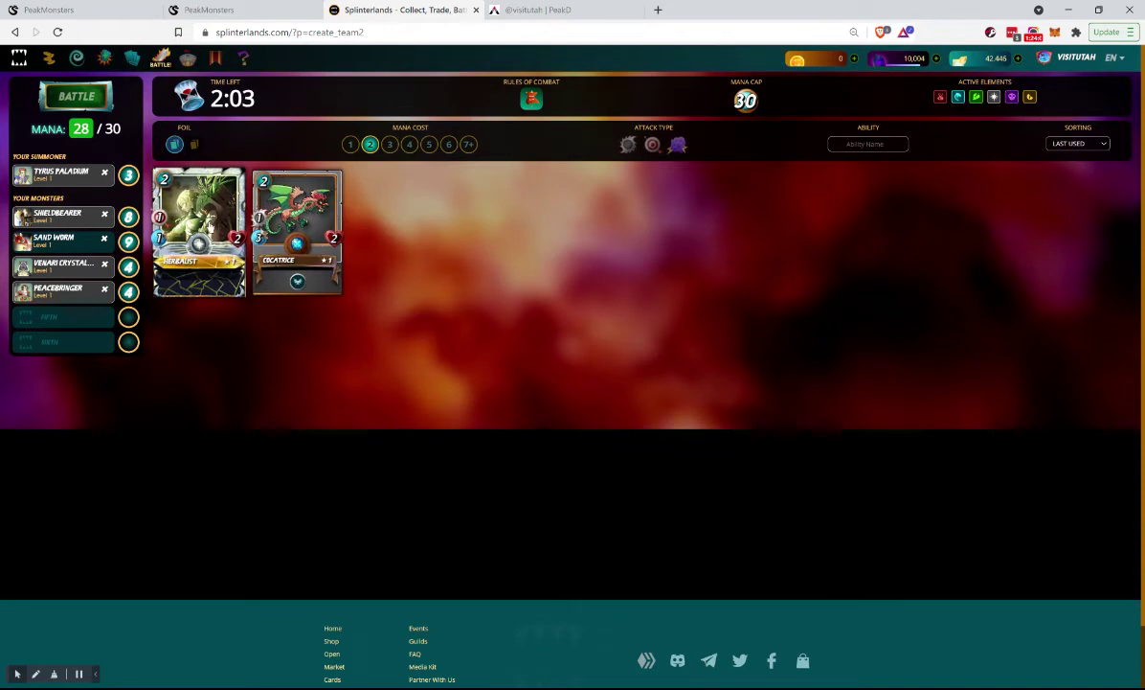
pyautogui.click(209, 227)
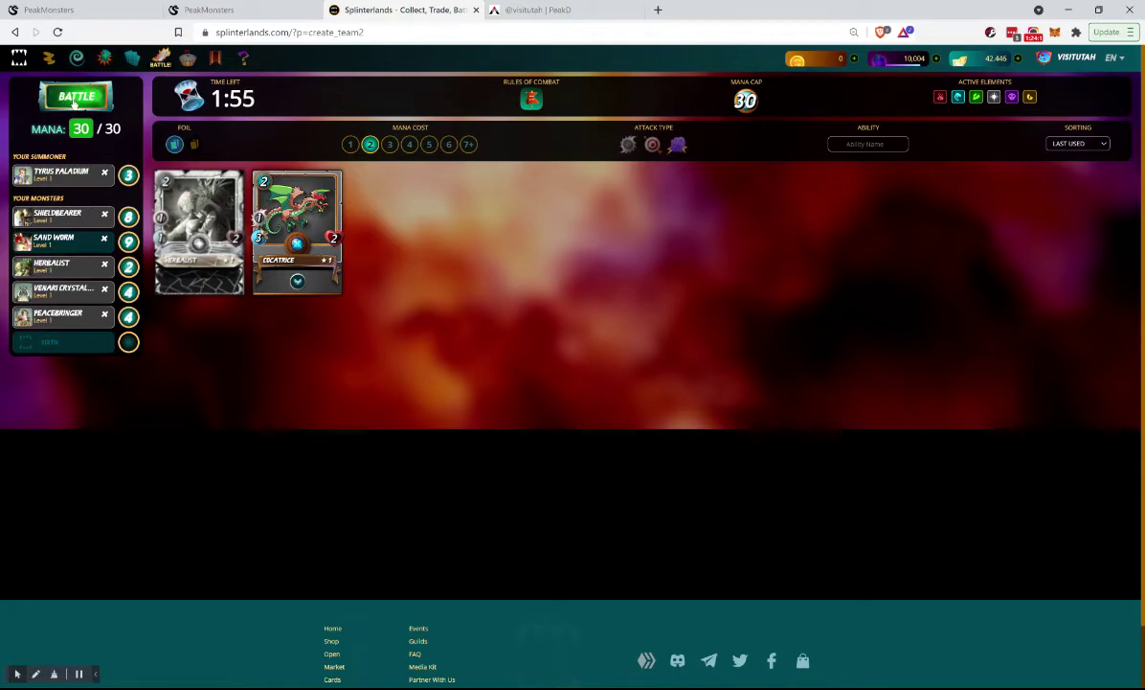
pyautogui.click(74, 98)
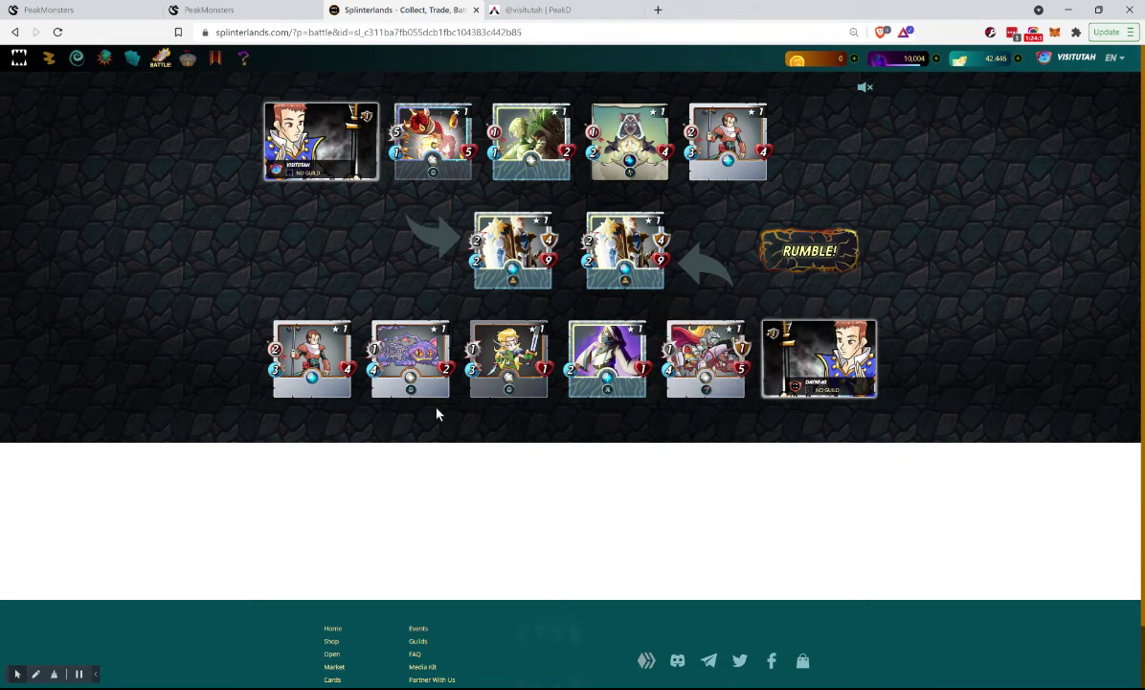
# Run the 30-mana battle through to its results and close them, checking the match's entry in the battle log
pyautogui.moveTo(392, 392)
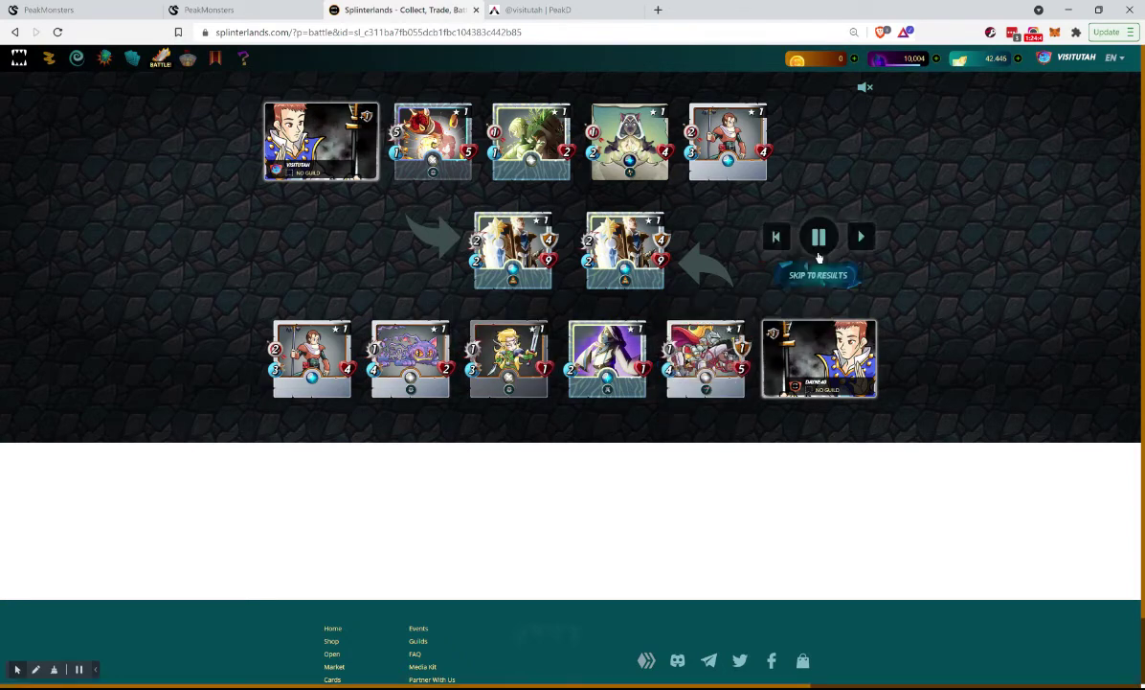
pyautogui.click(816, 254)
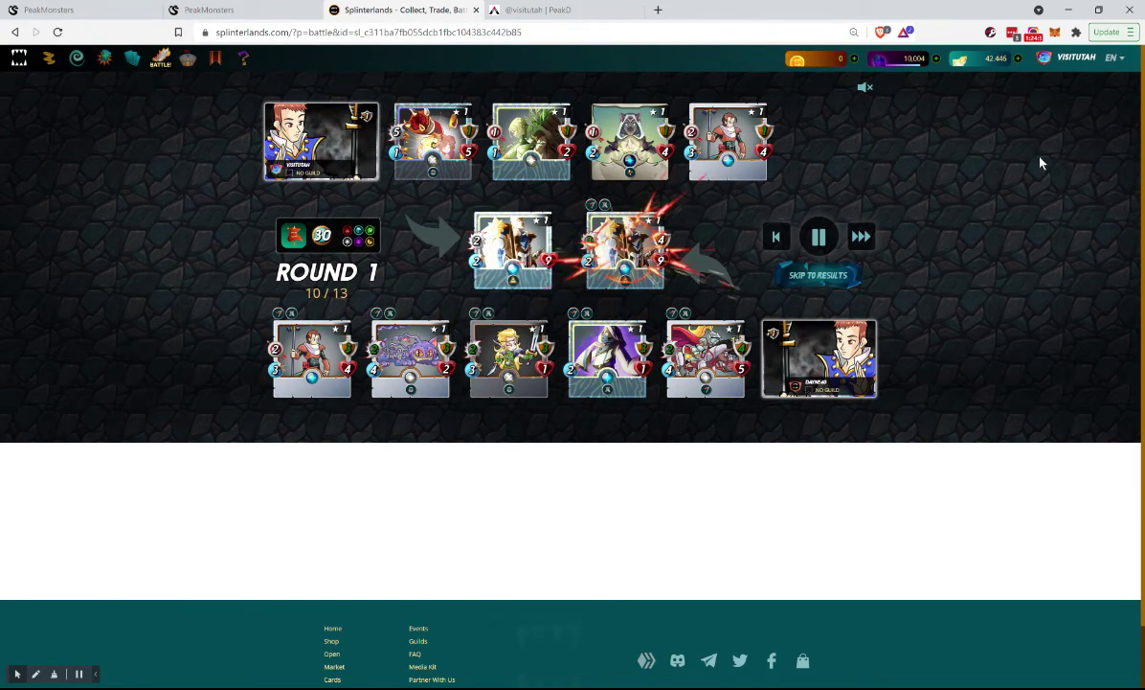
pyautogui.moveTo(609, 391)
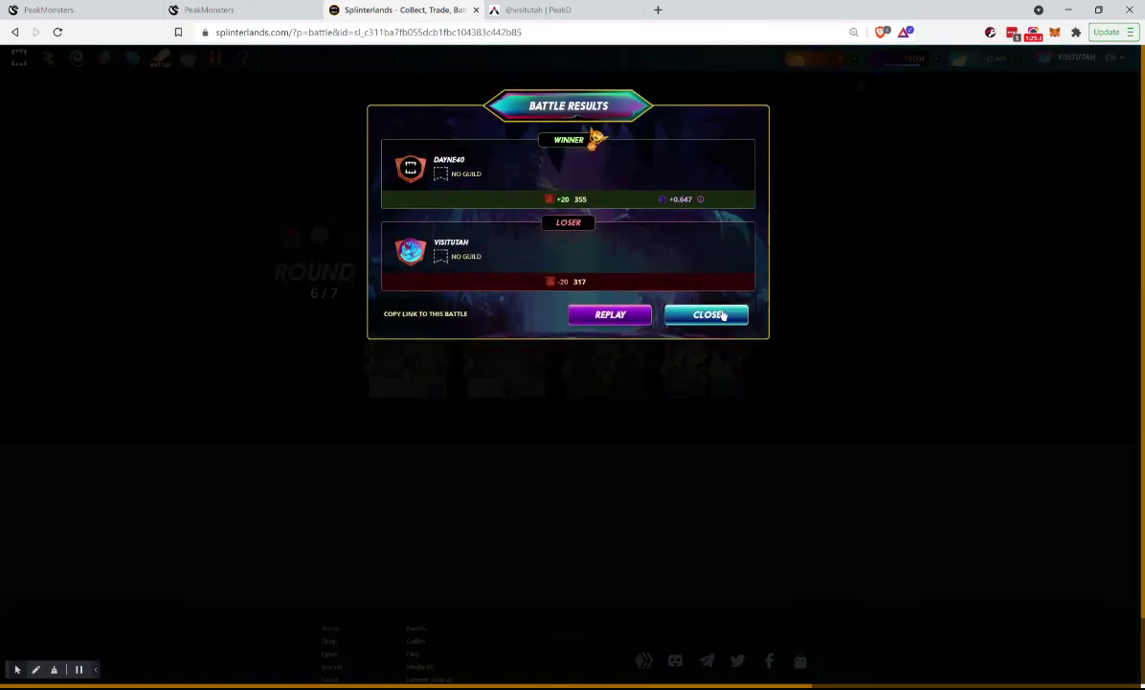
pyautogui.click(696, 316)
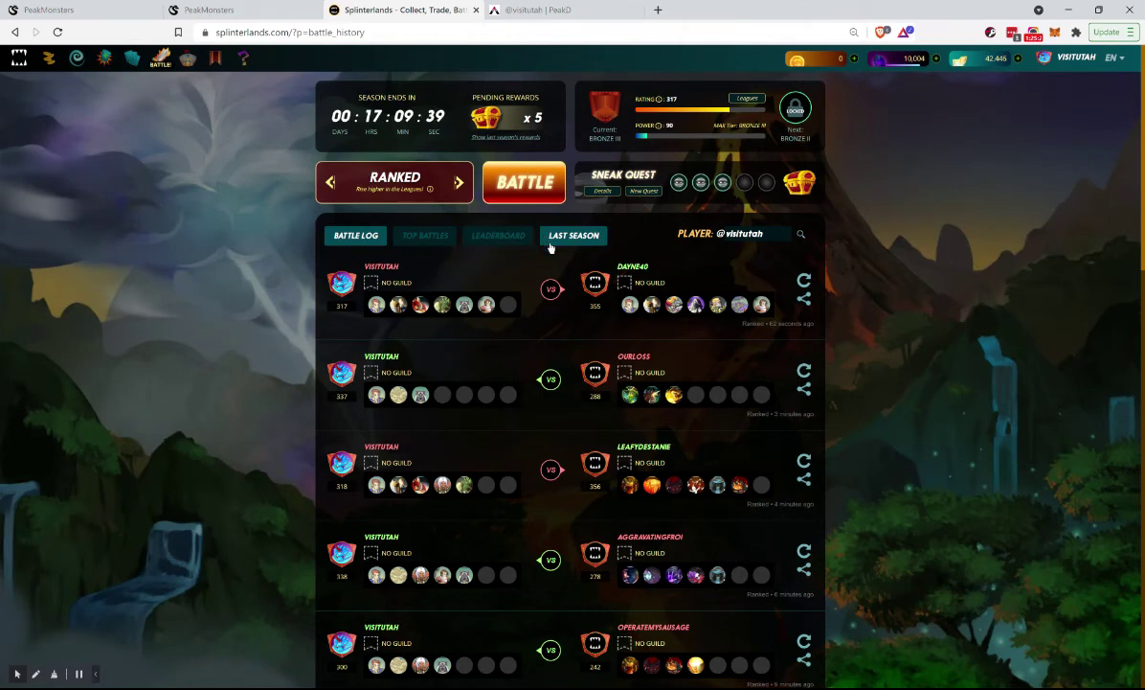
pyautogui.moveTo(573, 291)
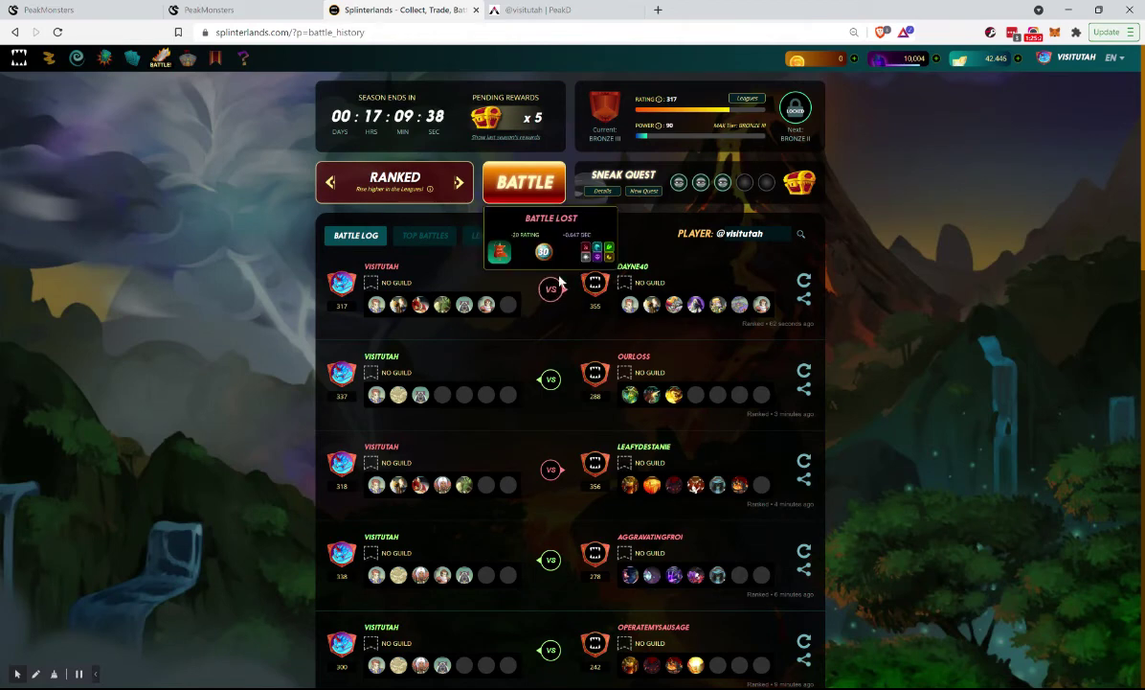
# Start a ranked match with a 23-mana cap, choose Tyrus Paladium, and line up Clay Golem, Venari Crystalsmith, Divine Healer and Peacebringer
pyautogui.click(526, 190)
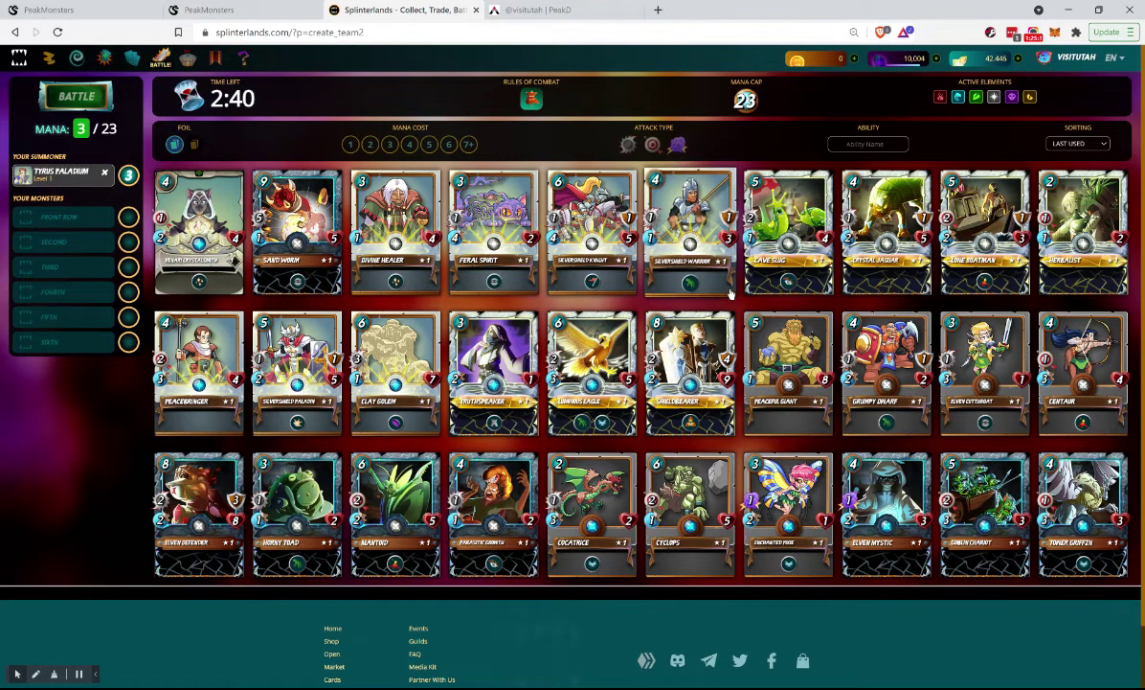
pyautogui.click(392, 352)
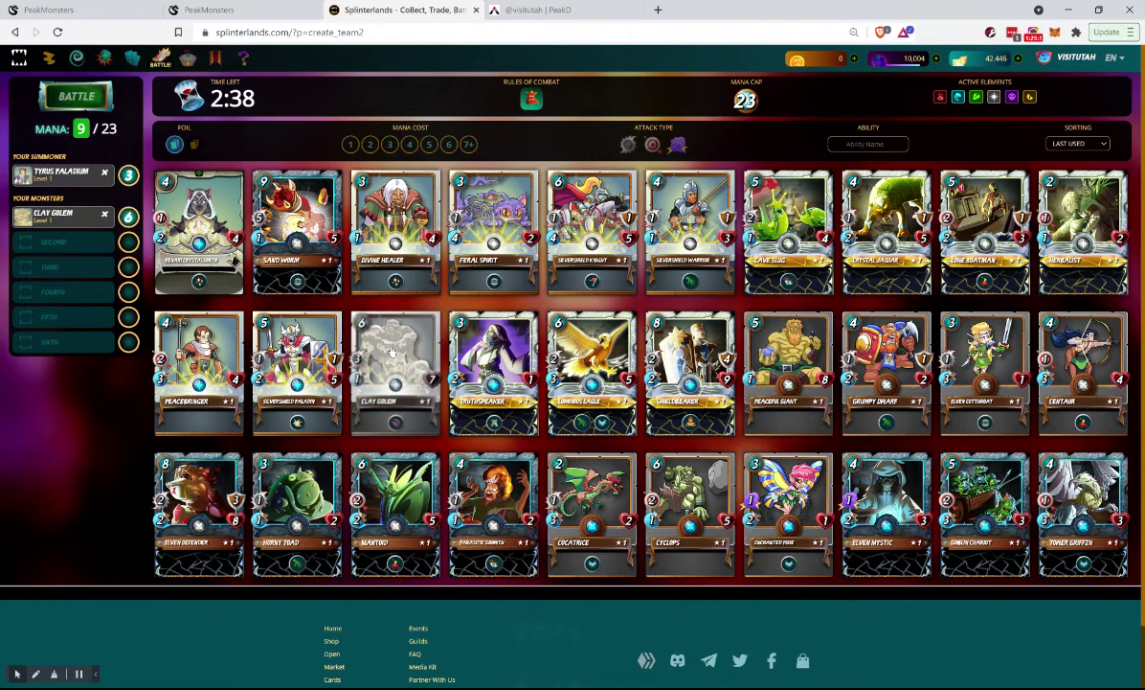
pyautogui.click(178, 240)
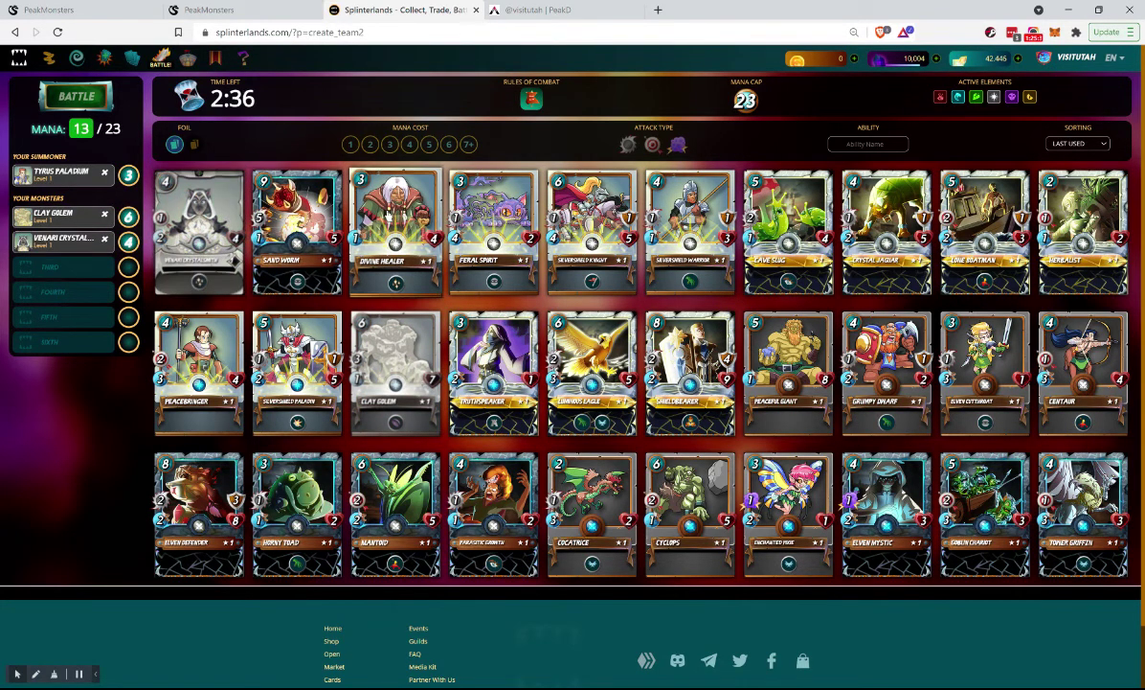
pyautogui.click(388, 216)
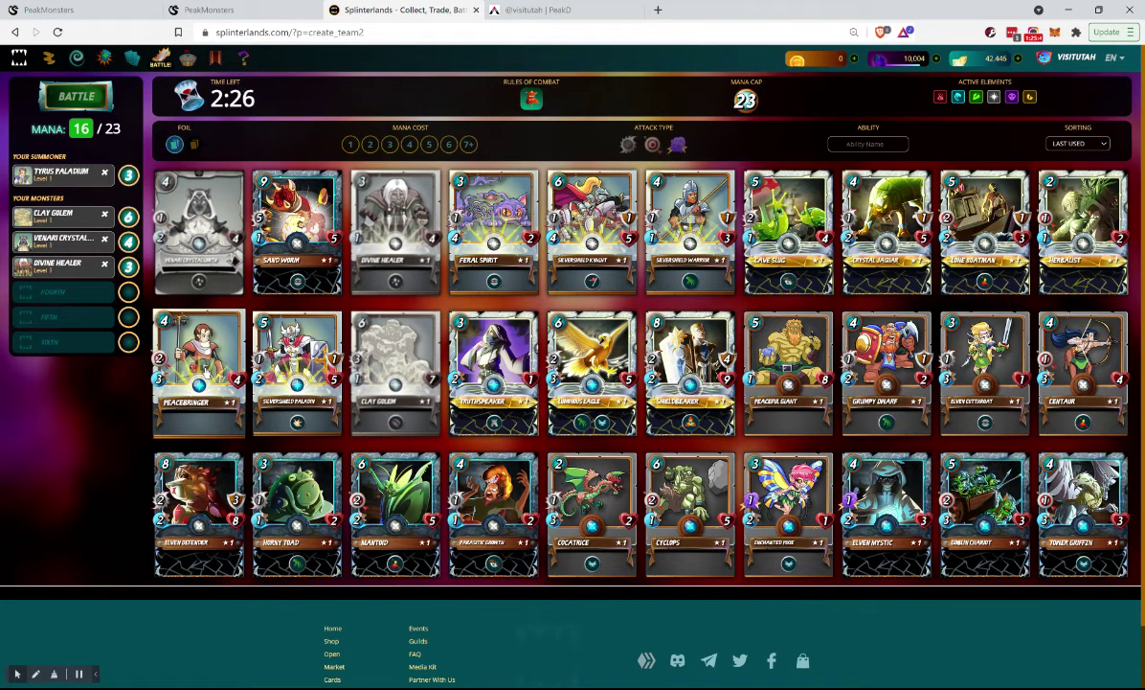
pyautogui.click(193, 350)
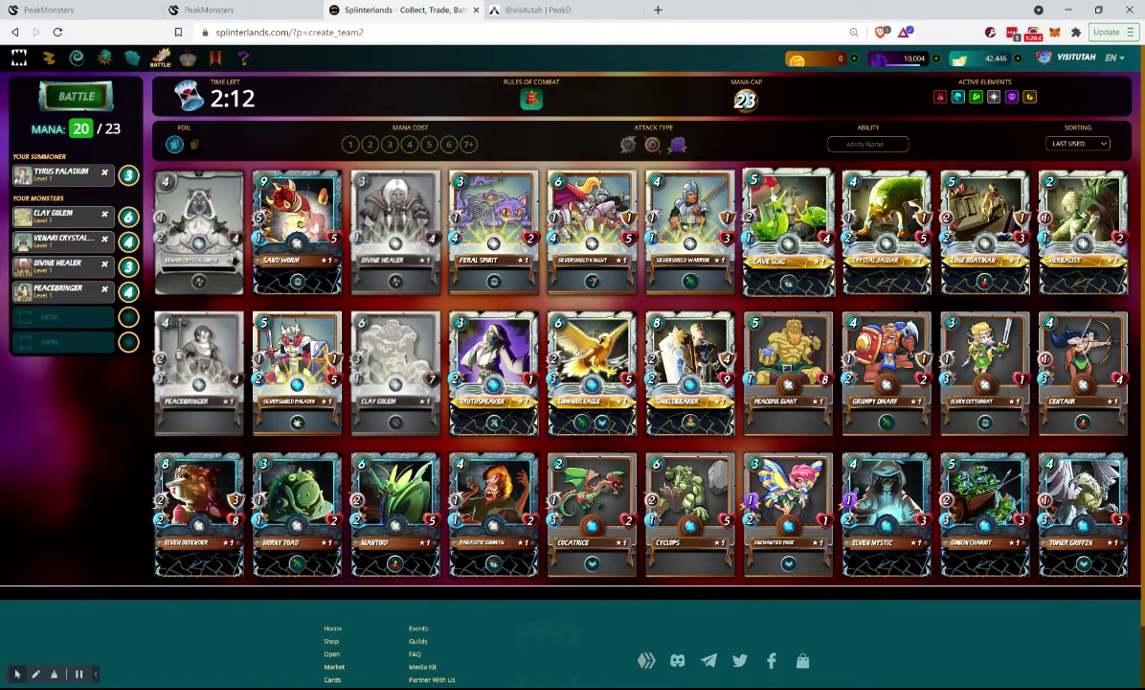
# Replace Peacebringer with Cave Slug in the fourth position and add the 2-mana Herbalist fifth
pyautogui.moveTo(783, 297)
pyautogui.click(787, 243)
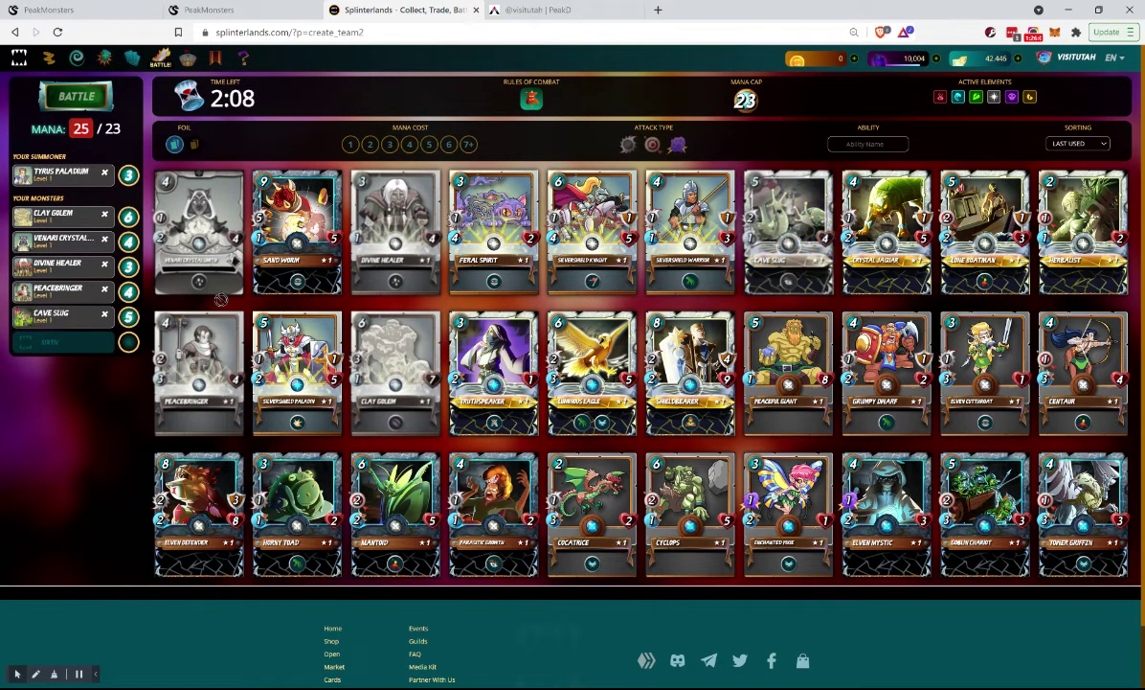
pyautogui.click(104, 291)
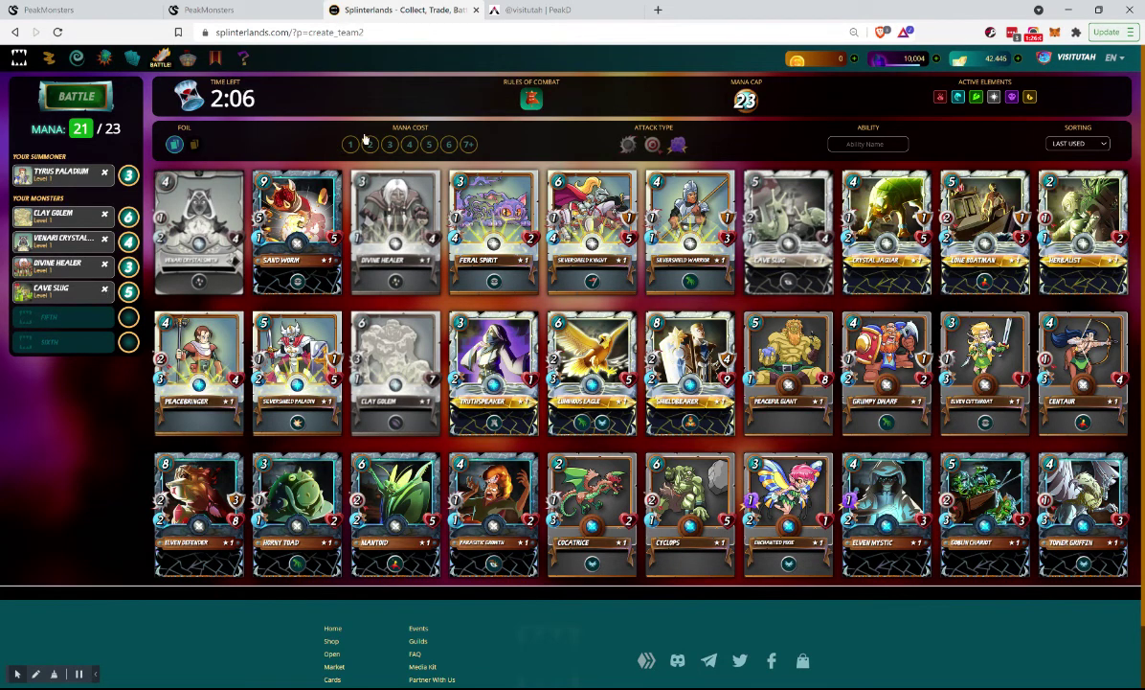
pyautogui.click(369, 144)
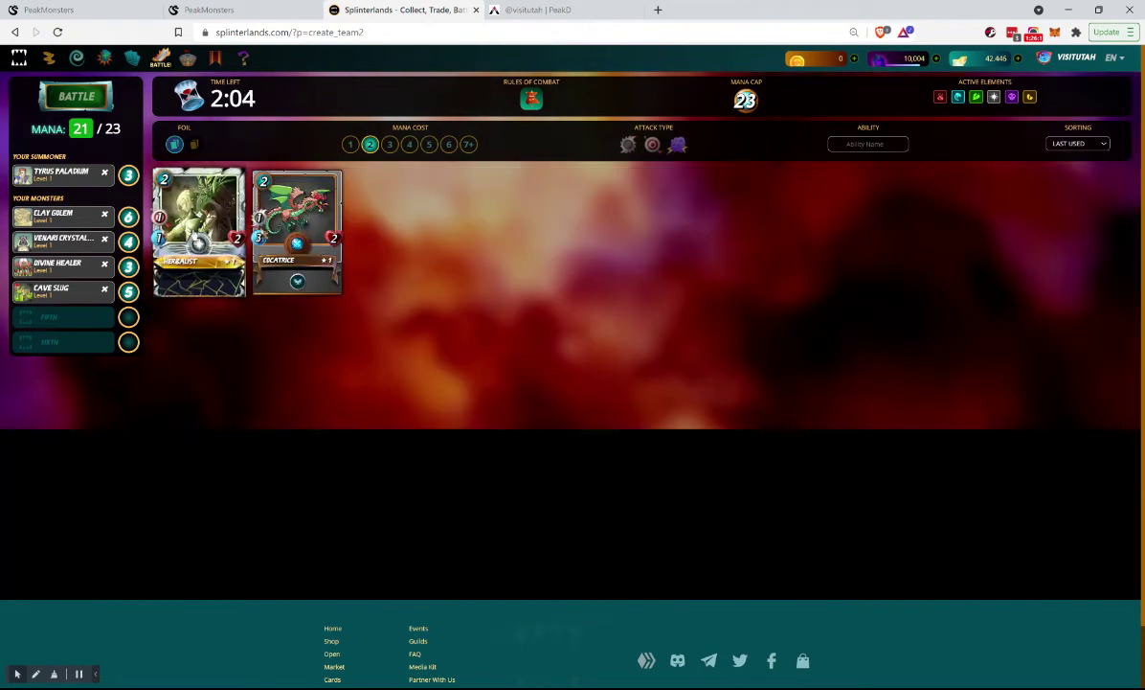
pyautogui.click(194, 239)
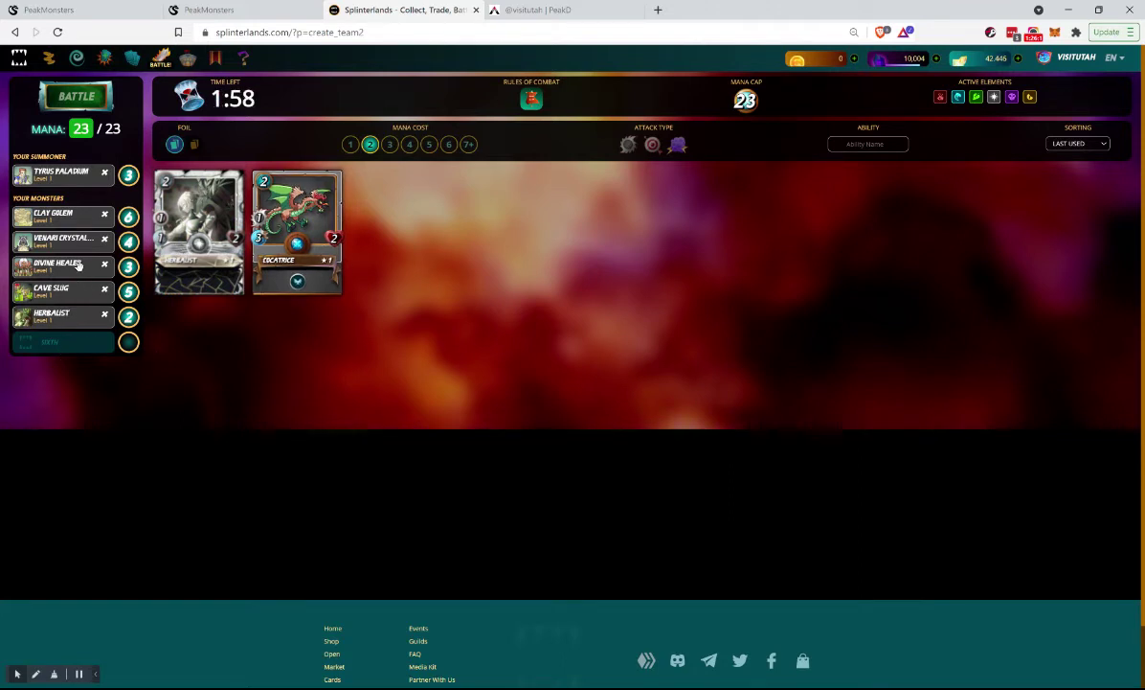
# Reorder the monsters behind Clay Golem as Divine Healer, Cave Slug, Venari Crystalsmith and Herbalist
pyautogui.moveTo(80, 288); pyautogui.dragTo(74, 319)
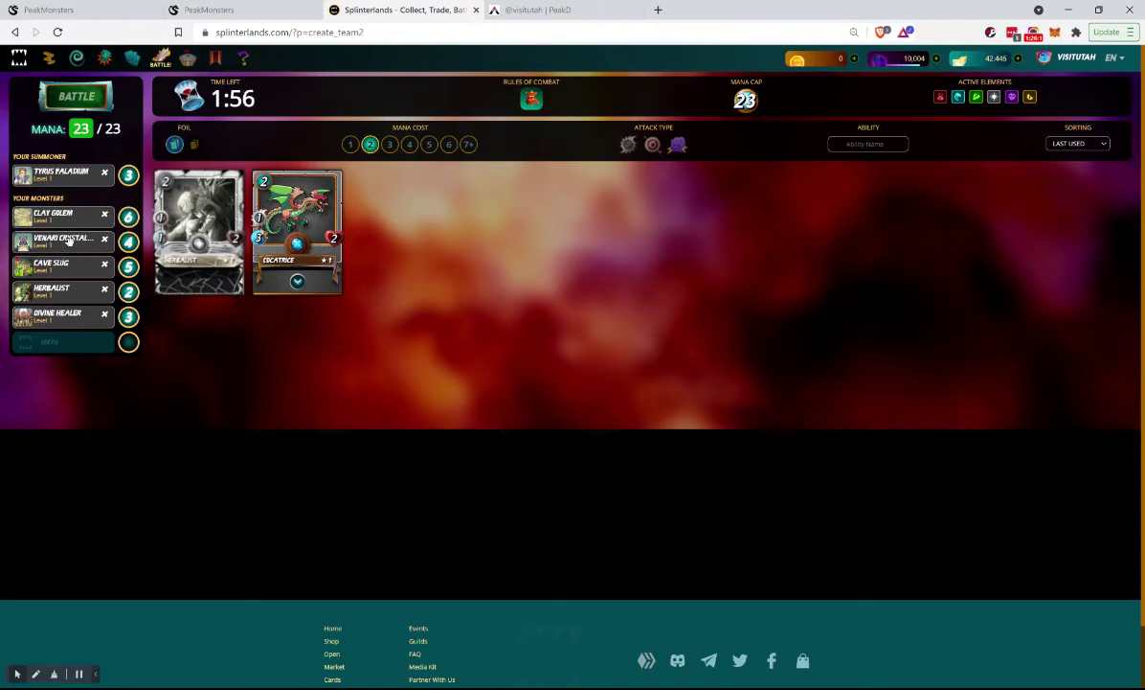
pyautogui.moveTo(69, 253); pyautogui.dragTo(59, 312)
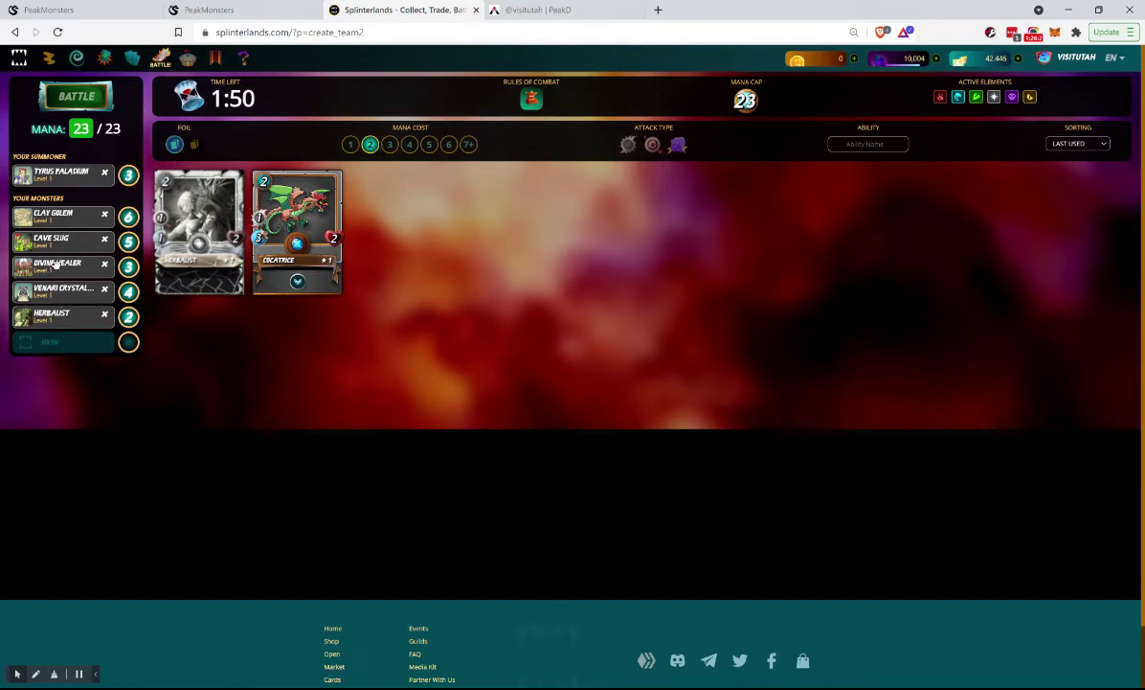
pyautogui.moveTo(55, 266); pyautogui.dragTo(51, 243)
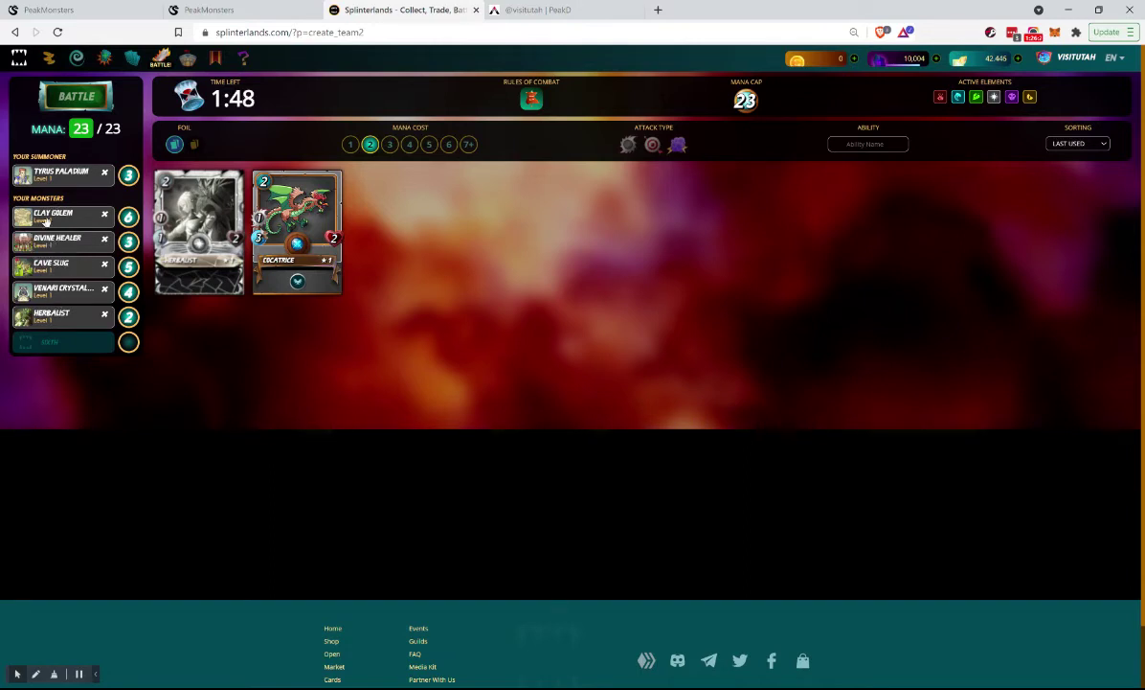
# Submit the 23-mana team, run the battle at a faster playback speed through to its results, and close them
pyautogui.click(79, 97)
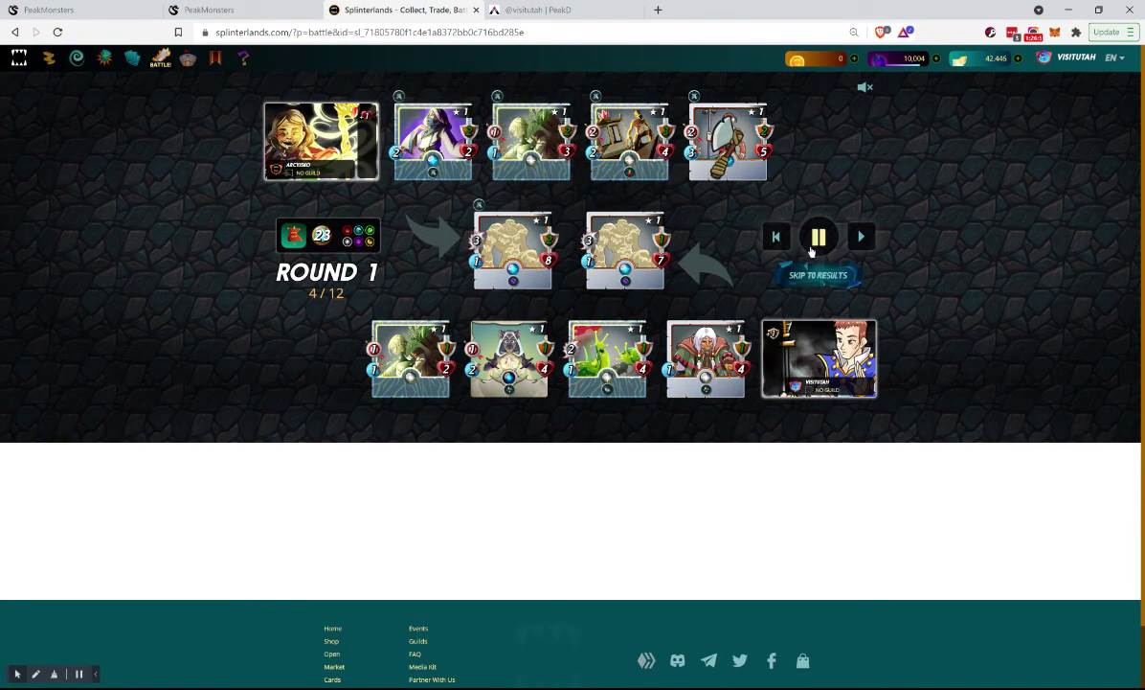
pyautogui.click(862, 238)
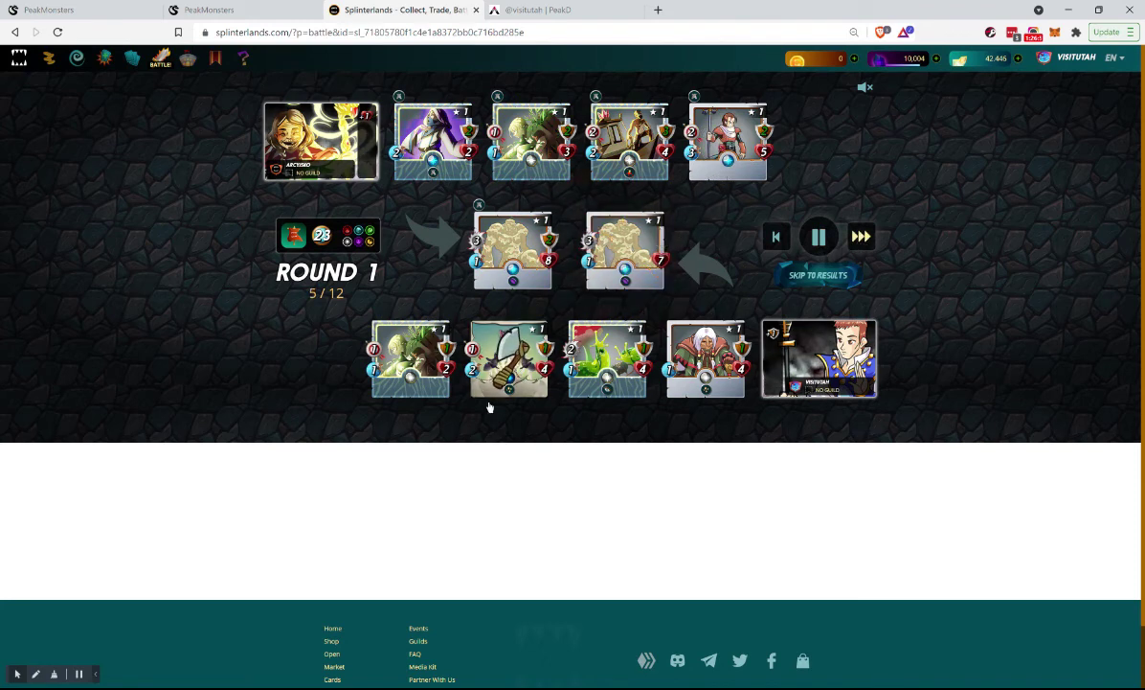
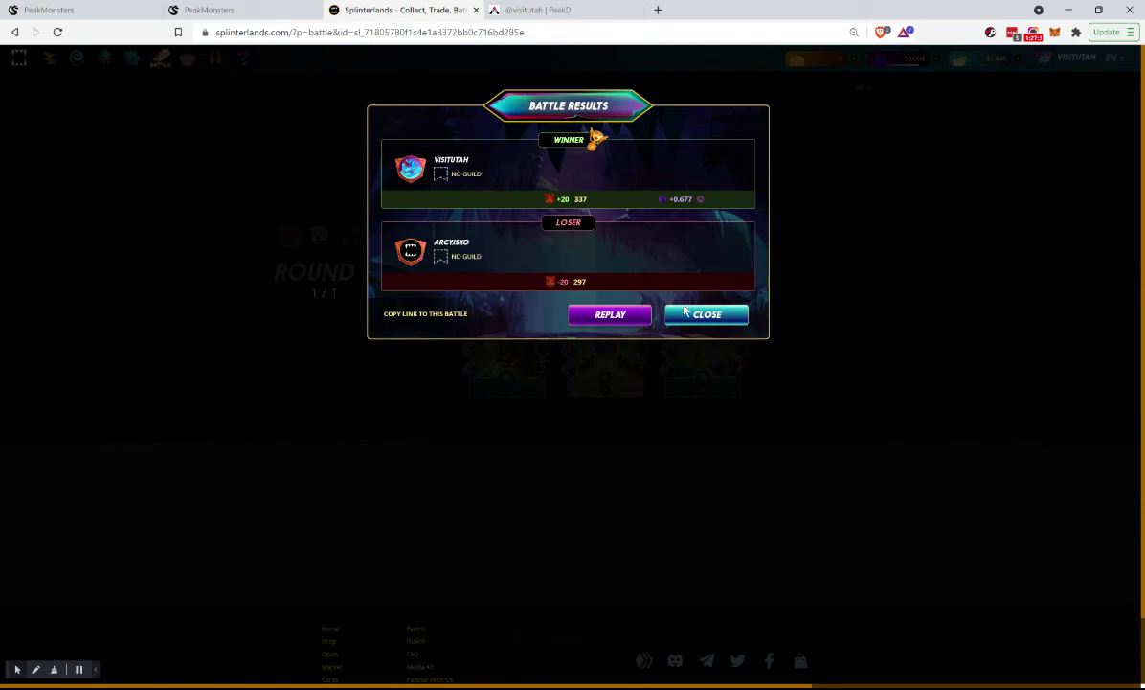
pyautogui.click(697, 316)
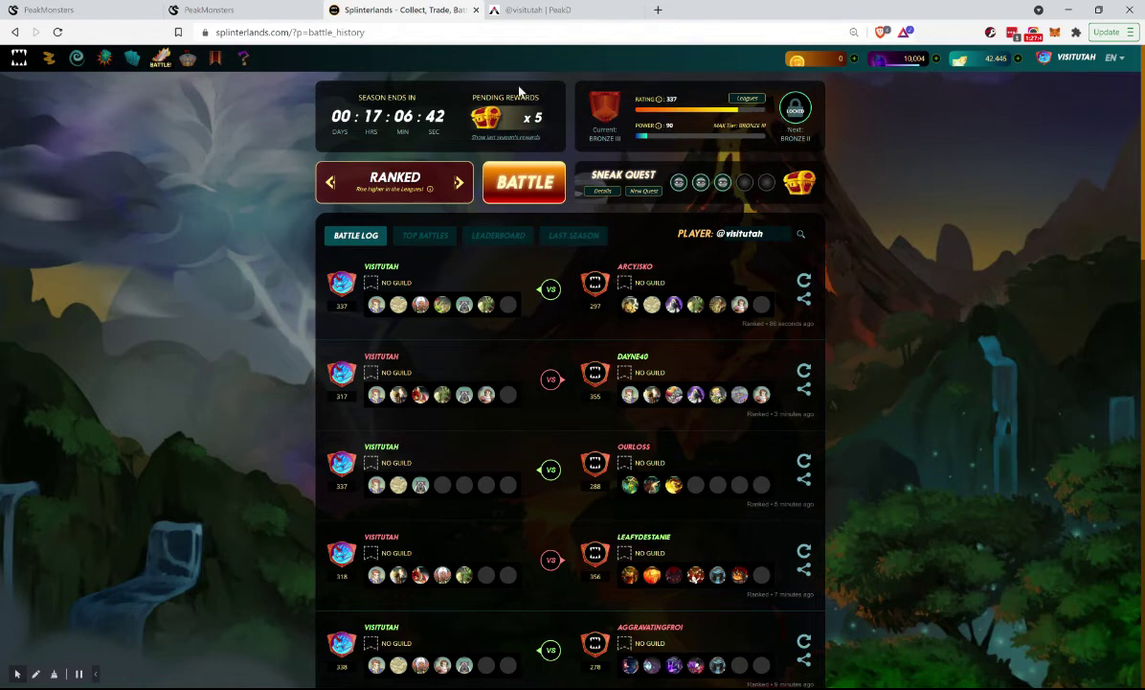
# Switch to PeakMonsters, refresh the account's explorer activities to check for new rentals, and return to Splinterlands
pyautogui.click(242, 12)
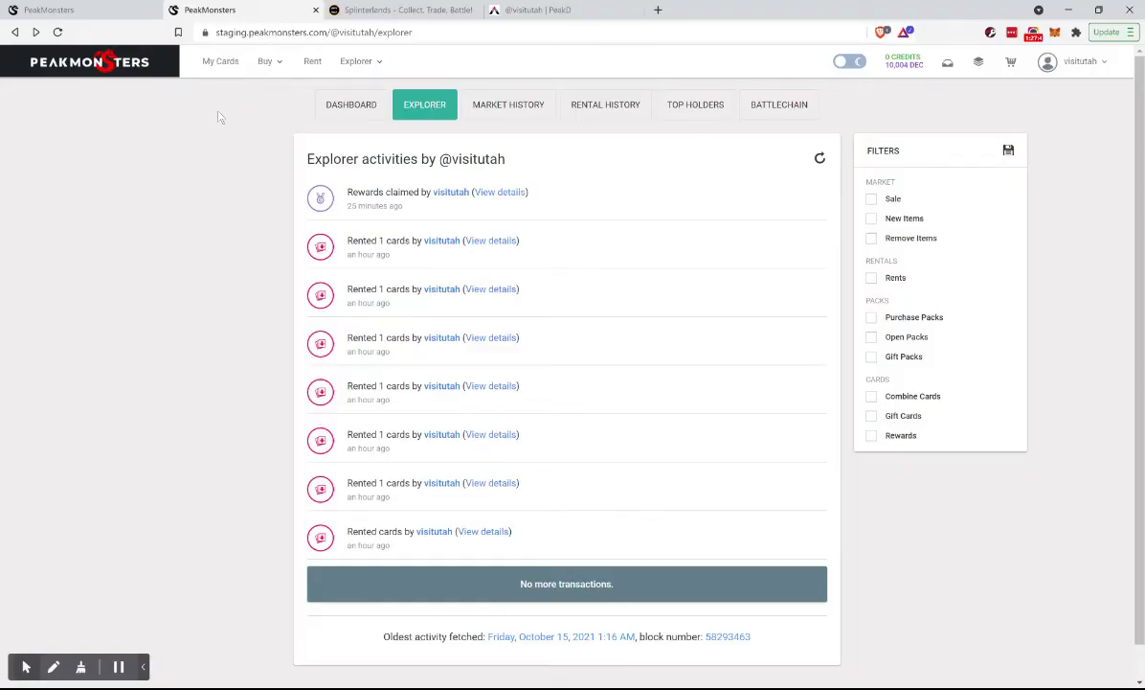
pyautogui.click(819, 160)
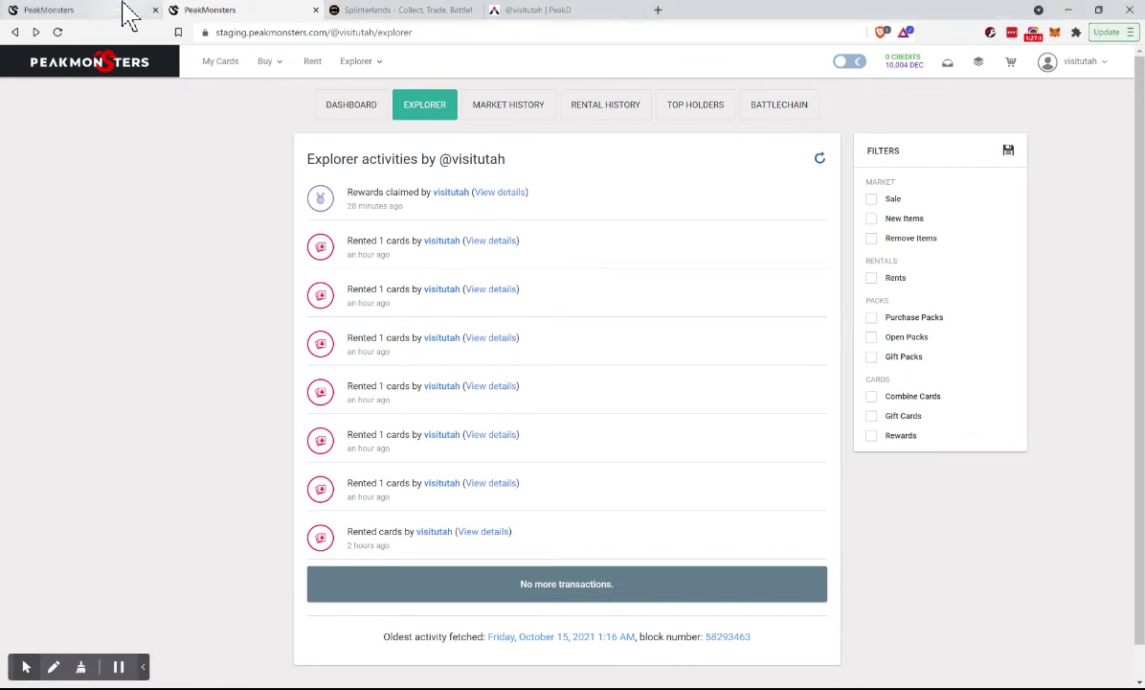
pyautogui.click(396, 11)
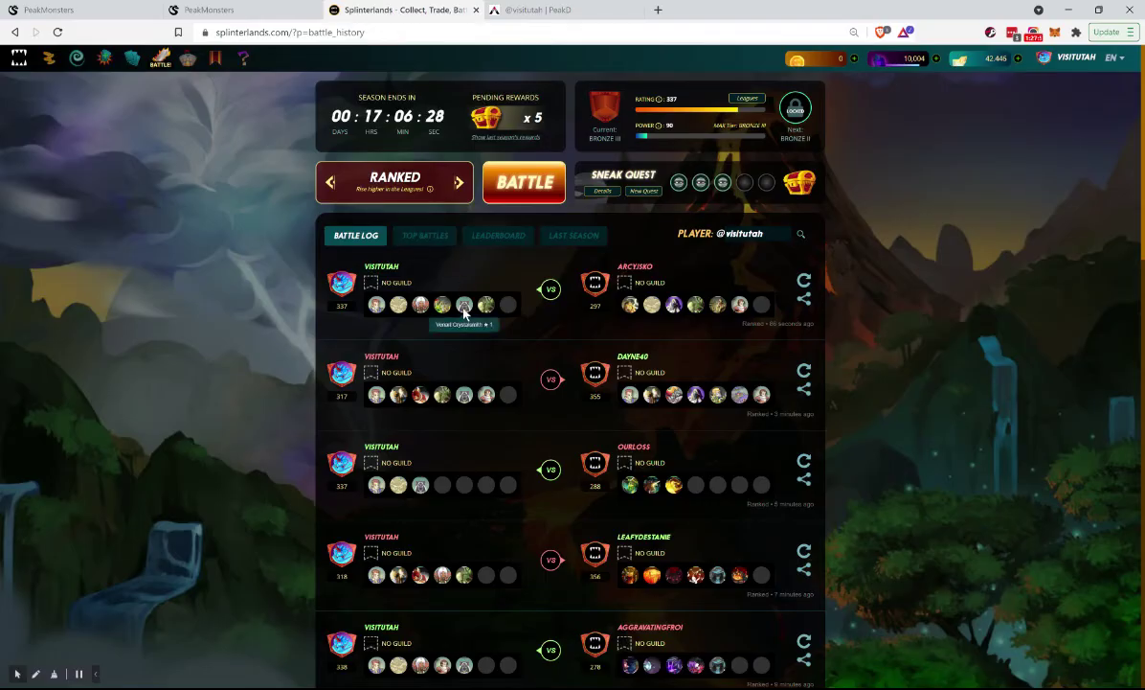
# Start a ranked match with an 18-mana cap, choose Tyrus Paladium, and line up Clay Golem, Divine Healer, Venari Crystalsmith and Herbalist
pyautogui.click(525, 192)
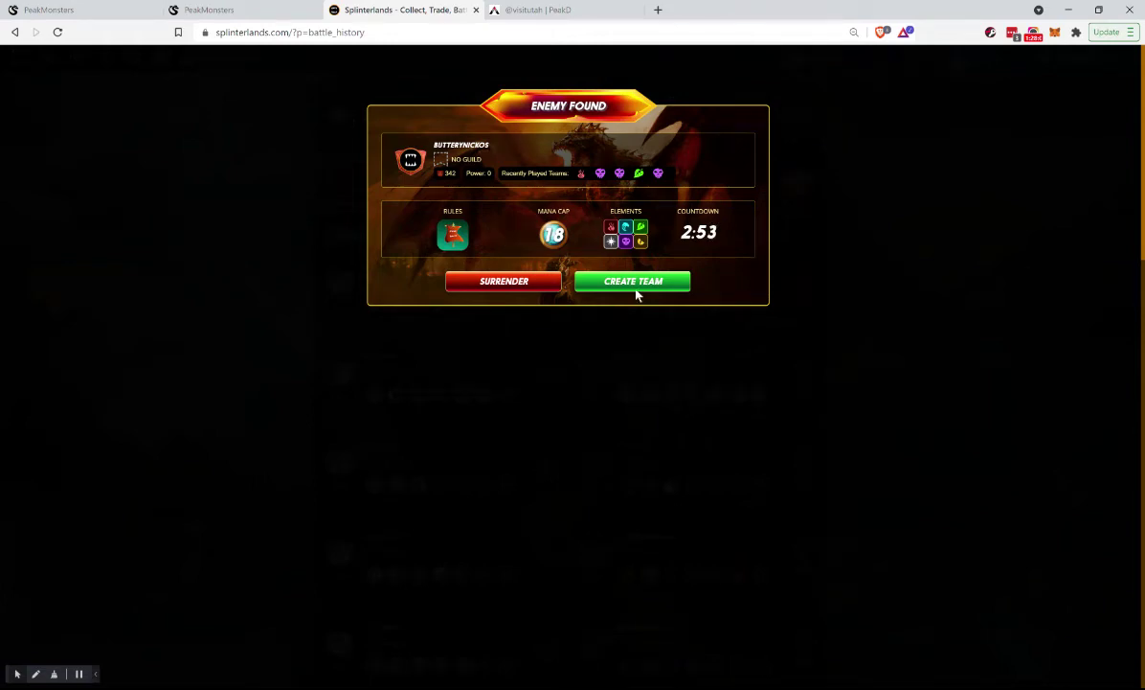
pyautogui.click(633, 281)
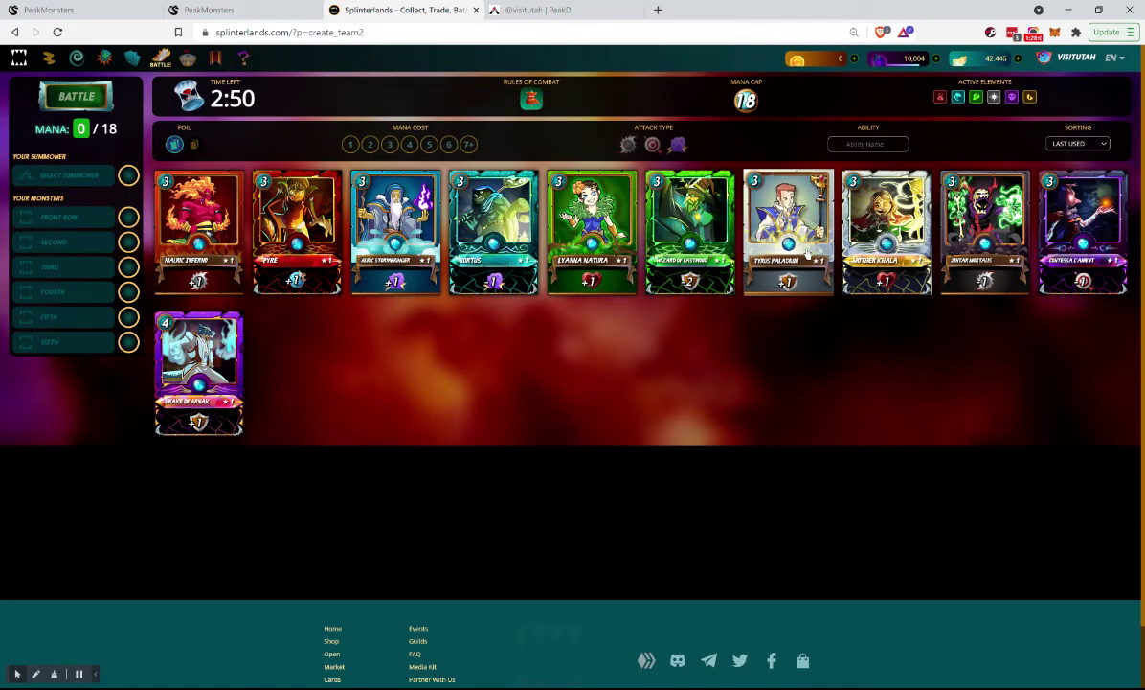
pyautogui.click(789, 230)
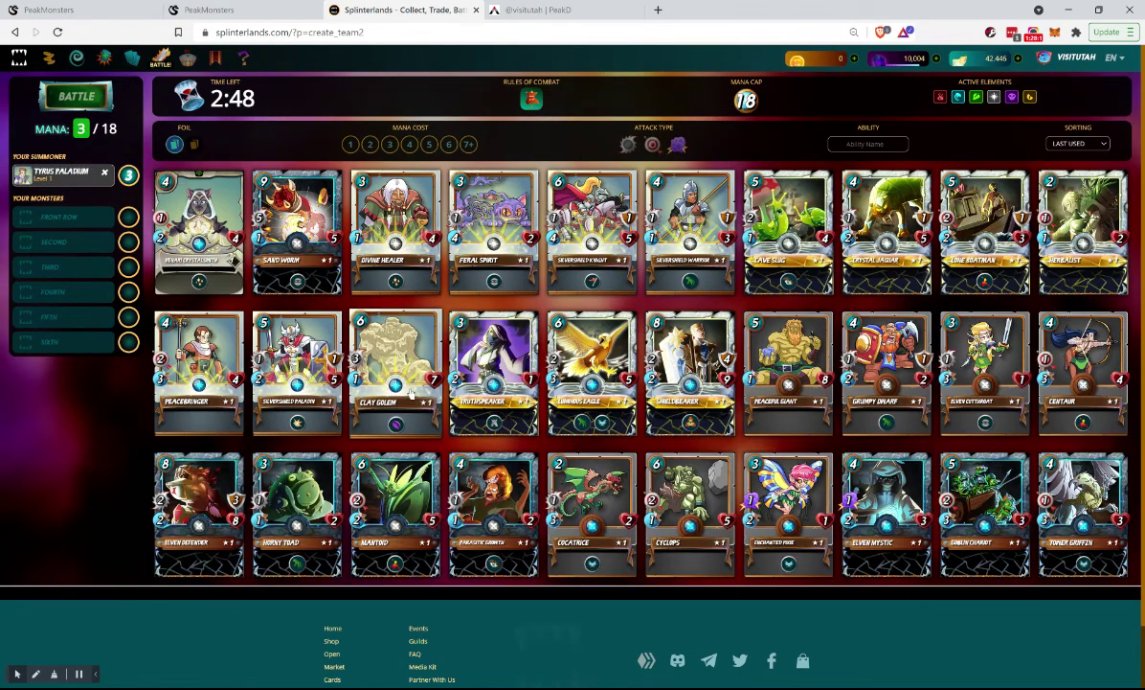
pyautogui.click(377, 360)
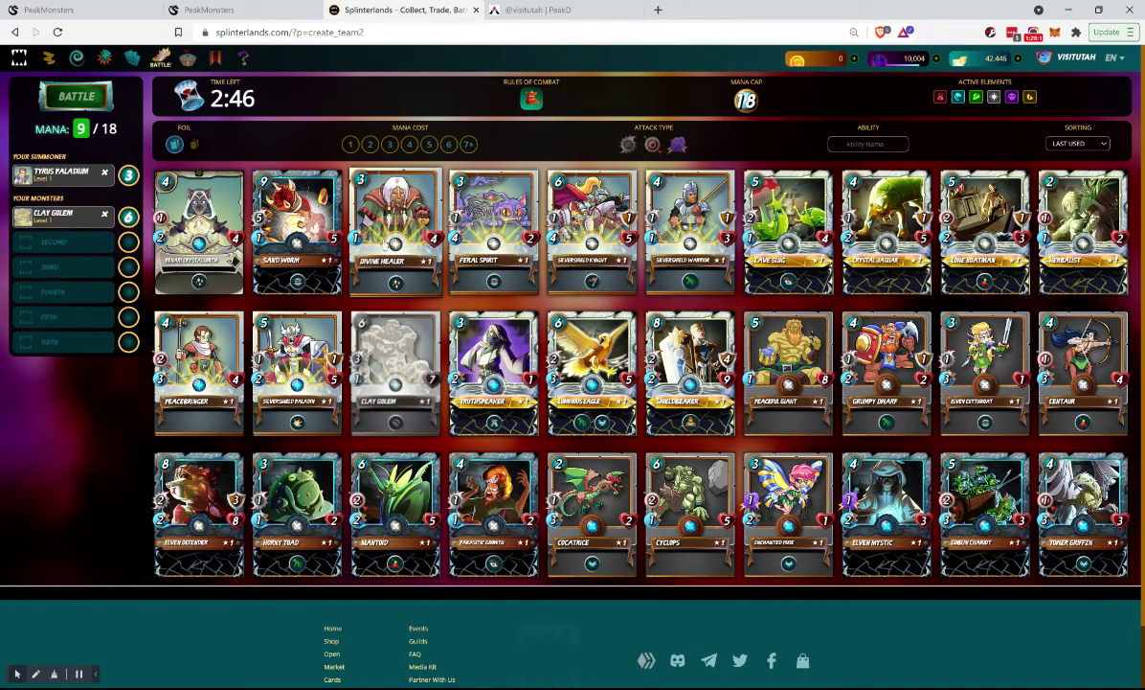
pyautogui.click(185, 218)
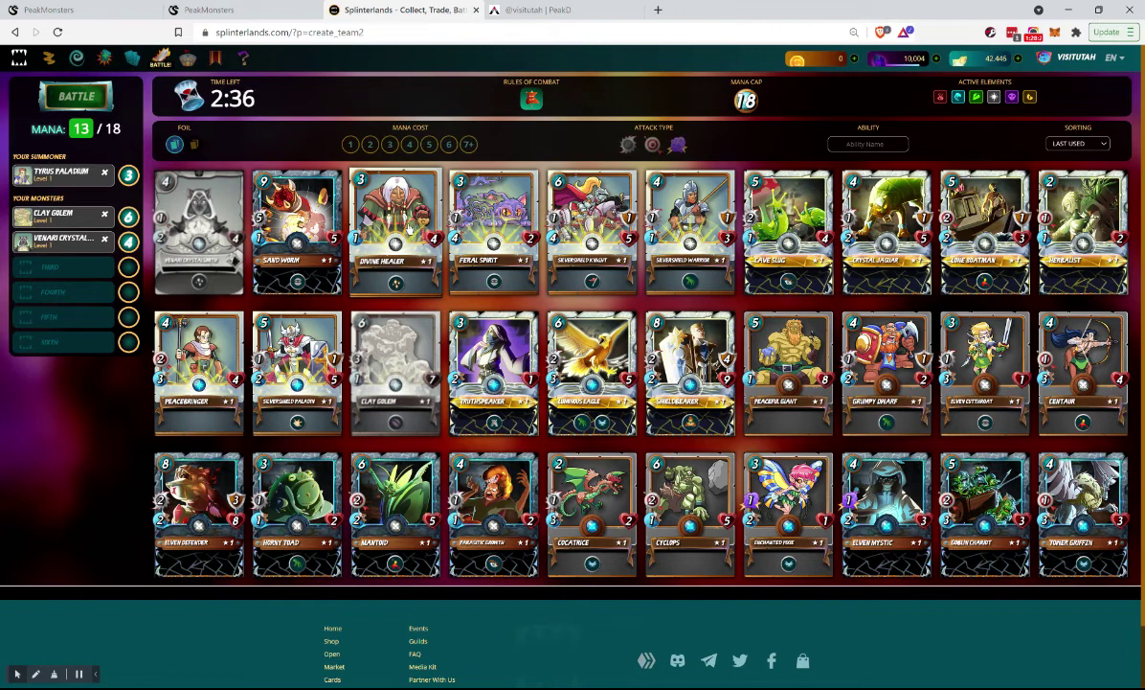
pyautogui.click(381, 232)
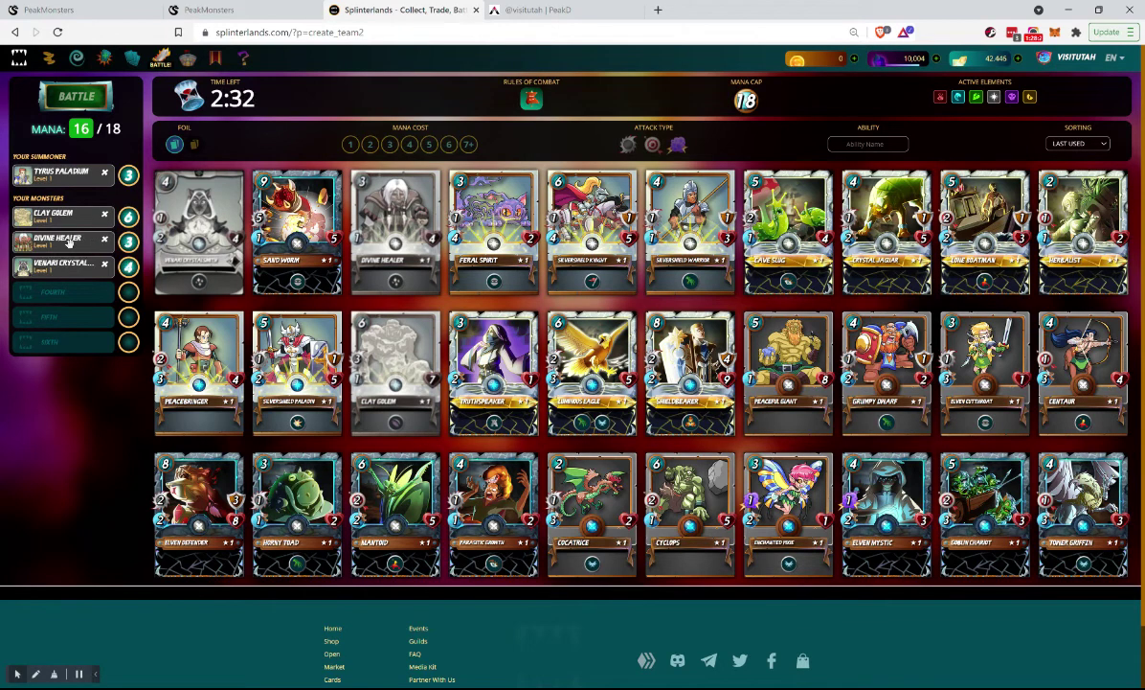
pyautogui.click(372, 144)
pyautogui.click(206, 220)
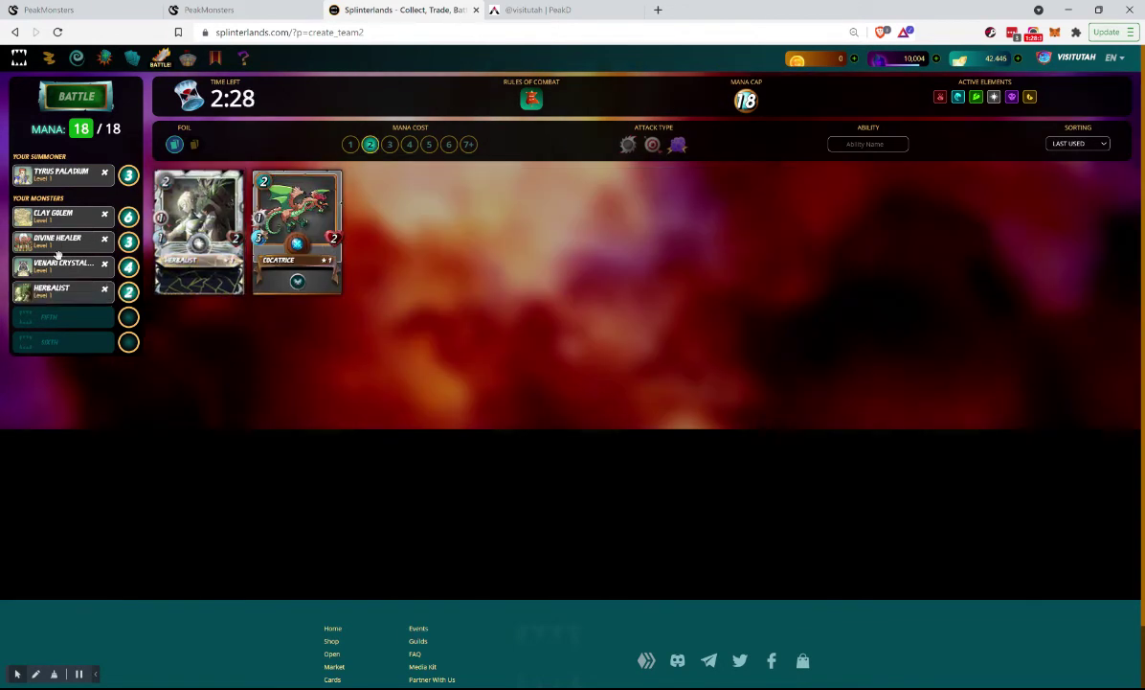
# Submit the 18-mana team, inspect the lineups, play the battle at faster speed, skip to its results and close them
pyautogui.click(88, 105)
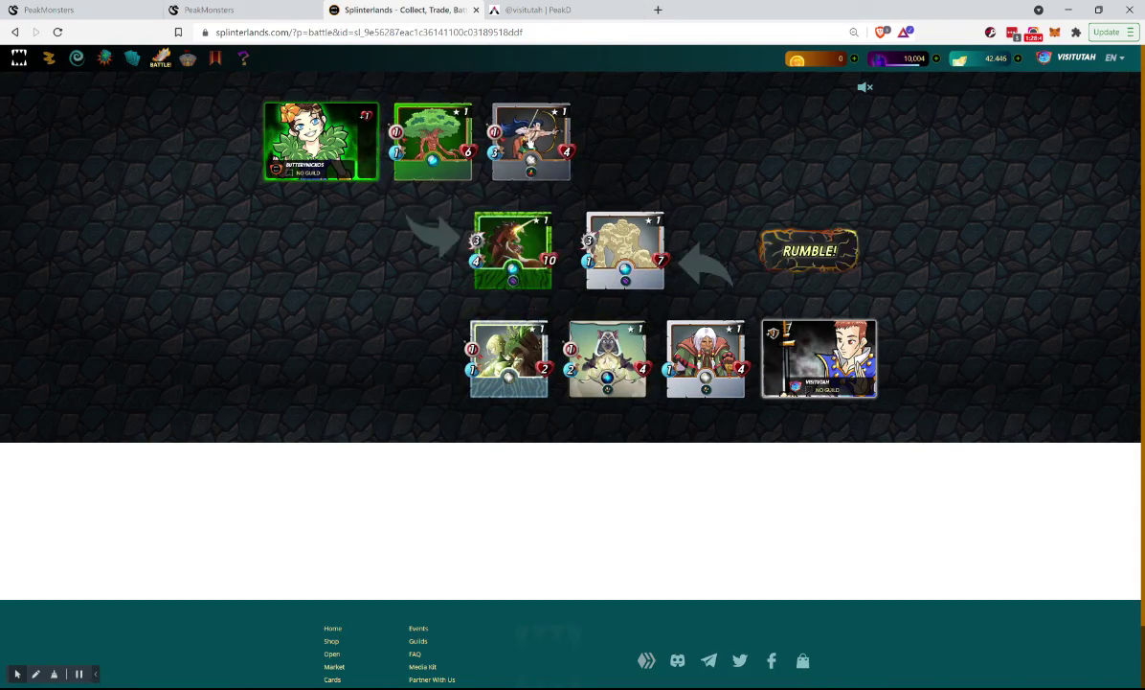
pyautogui.moveTo(531, 142)
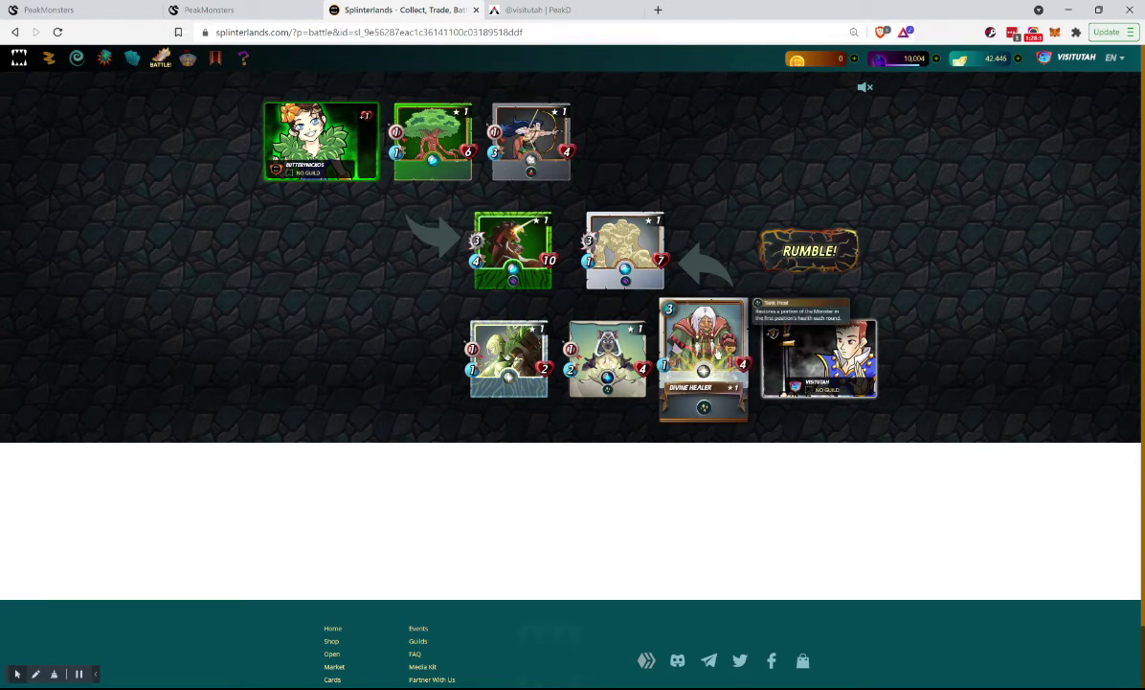
pyautogui.click(808, 252)
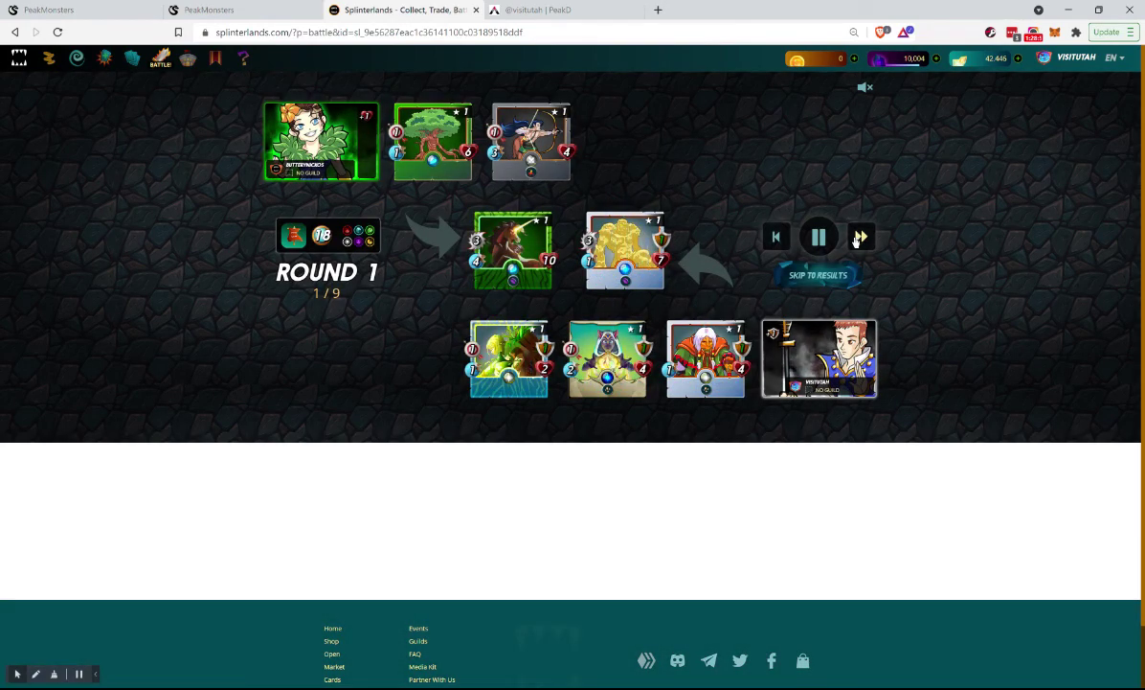
pyautogui.click(859, 238)
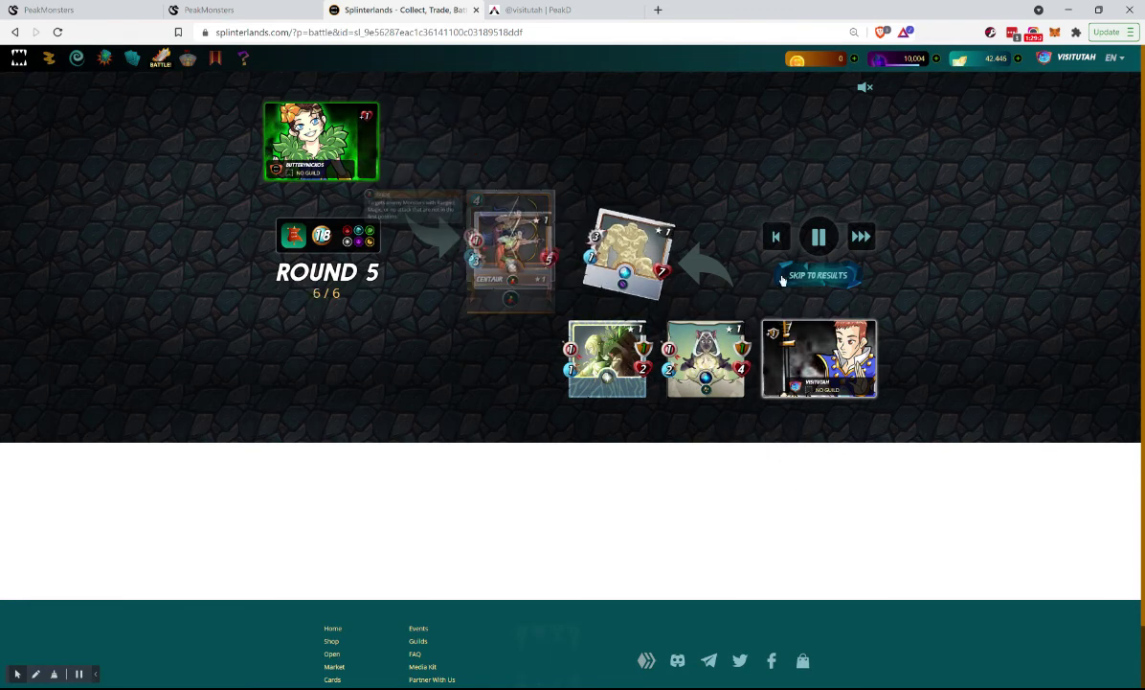
pyautogui.click(817, 276)
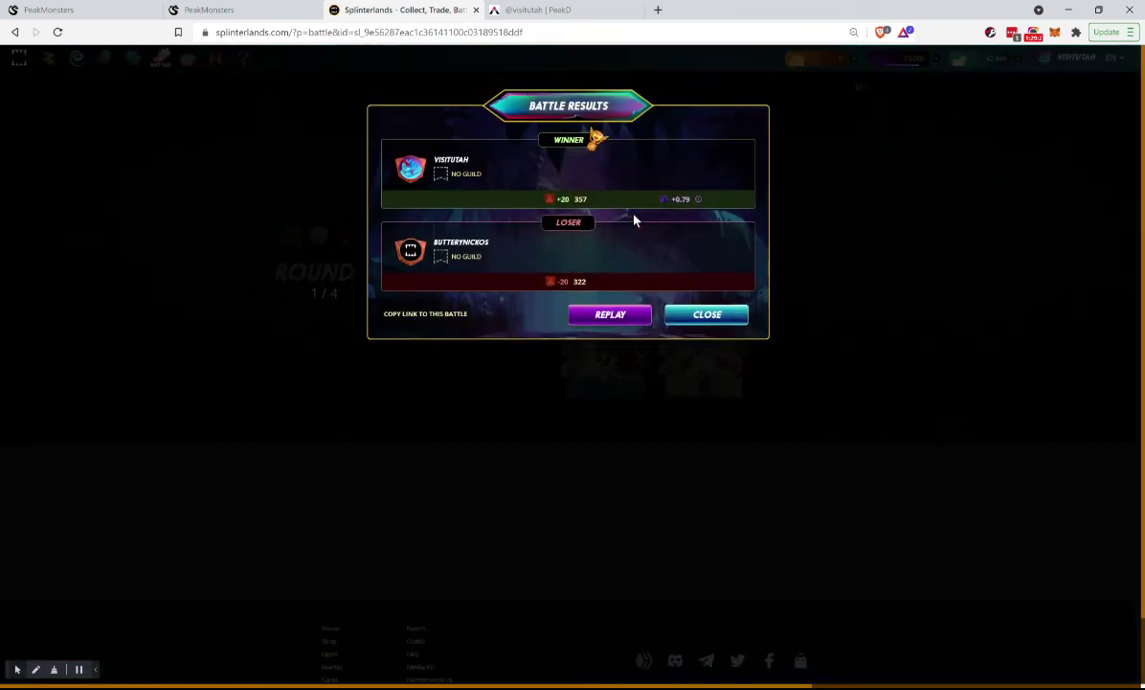
pyautogui.click(706, 315)
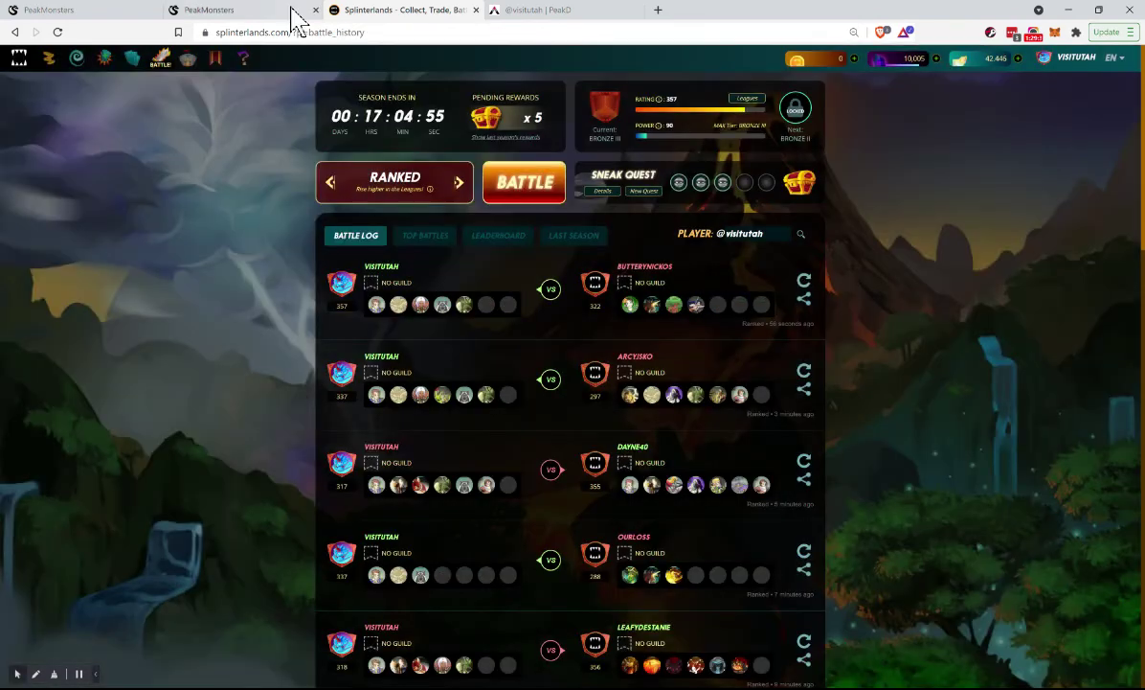
# Switch to PeakMonsters, refresh the explorer activities, review the account's rental history, and return to the Splinterlands battle log
pyautogui.click(237, 13)
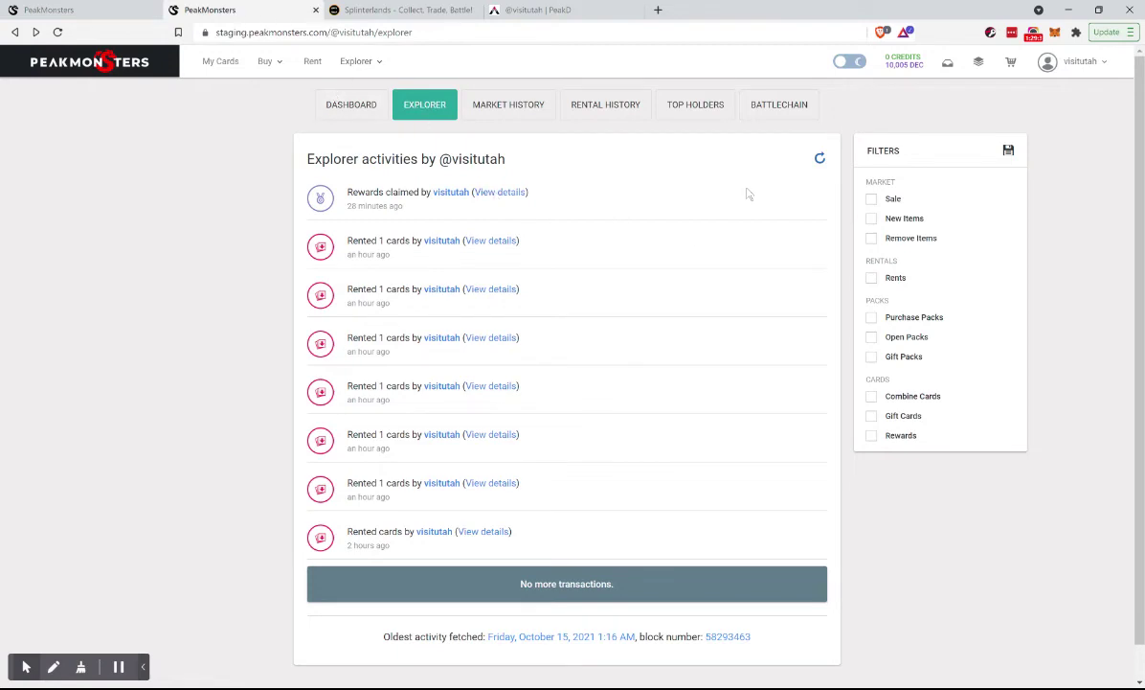
pyautogui.click(819, 160)
pyautogui.click(1100, 63)
pyautogui.click(1030, 201)
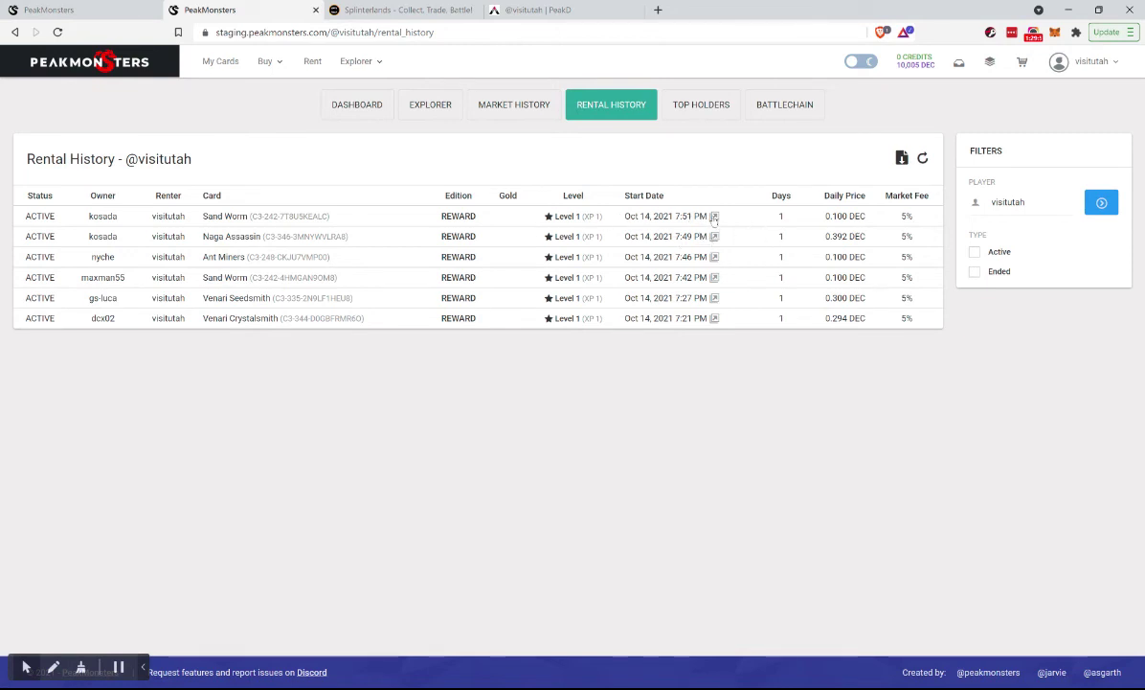
pyautogui.click(387, 14)
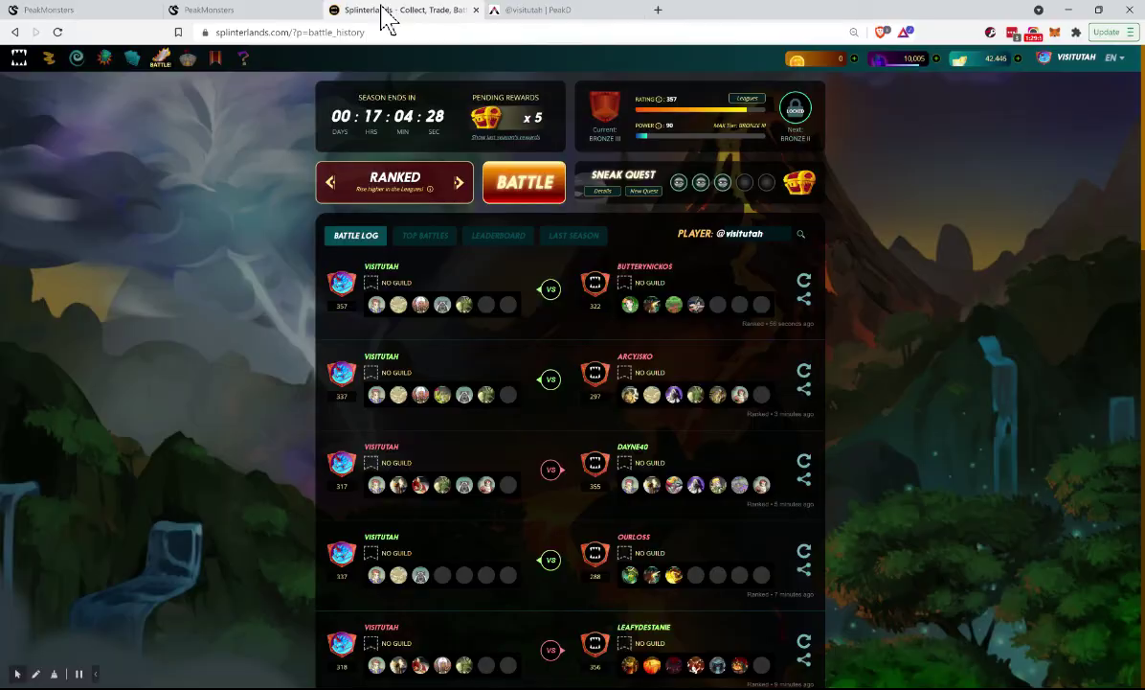
# Start another 18-mana ranked match and rebuild the Tyrus Paladium team with Clay Golem, Divine Healer, Venari Crystalsmith and Herbalist
pyautogui.click(518, 194)
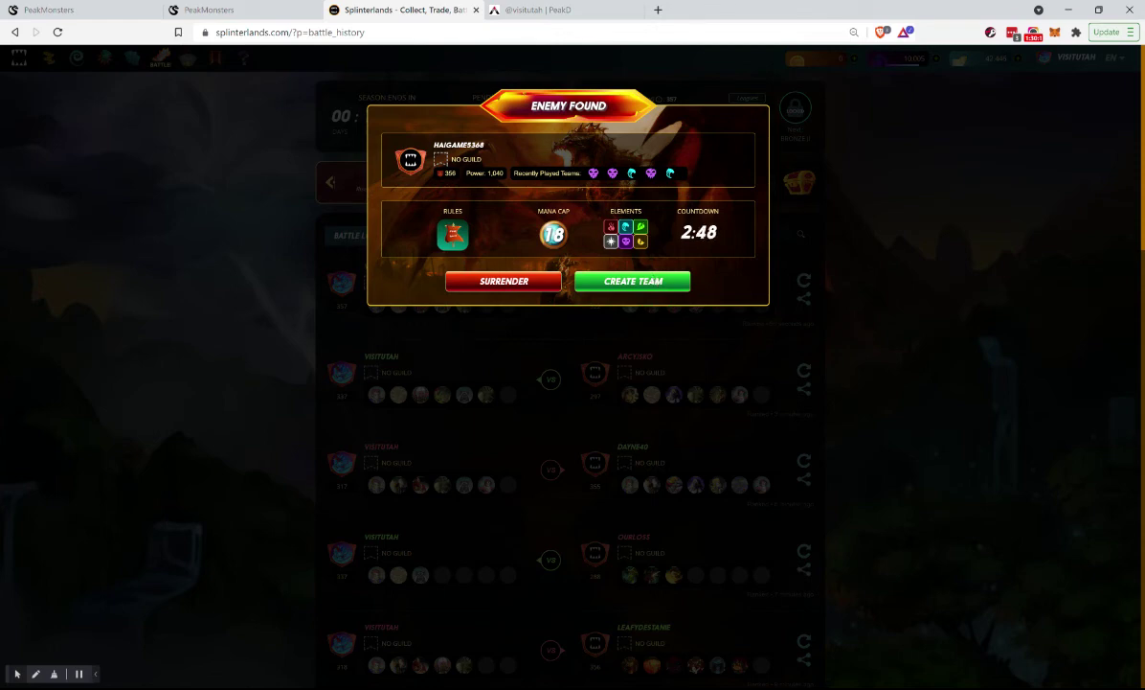
pyautogui.click(654, 281)
pyautogui.click(784, 222)
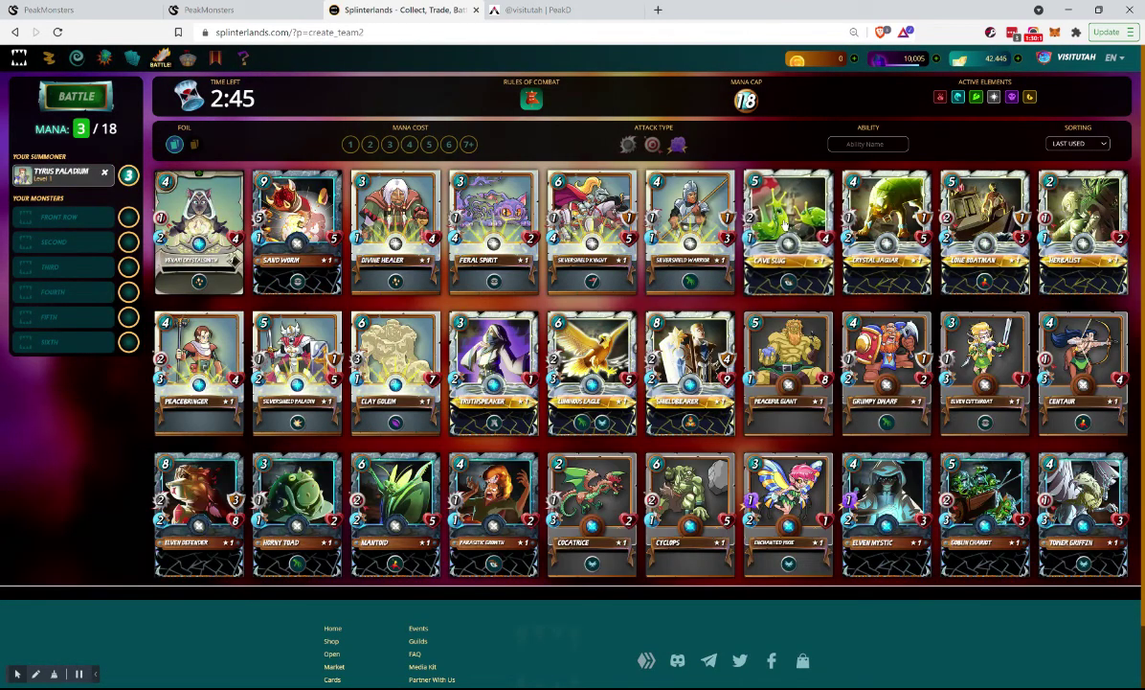
pyautogui.click(371, 357)
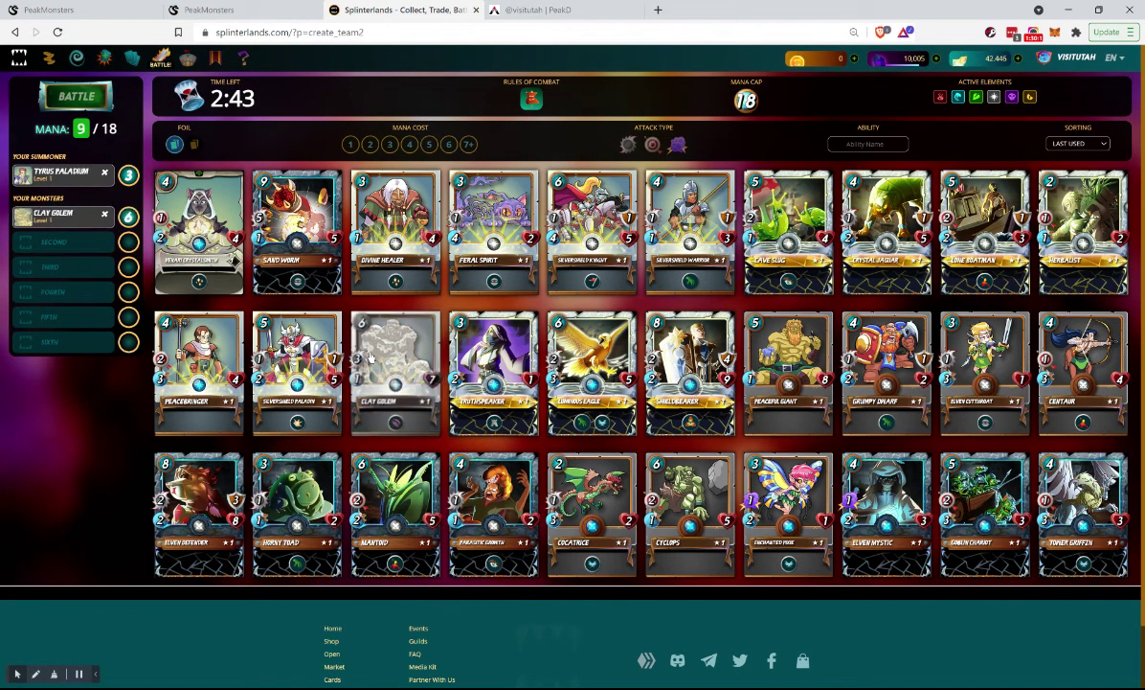
pyautogui.click(395, 242)
pyautogui.click(184, 228)
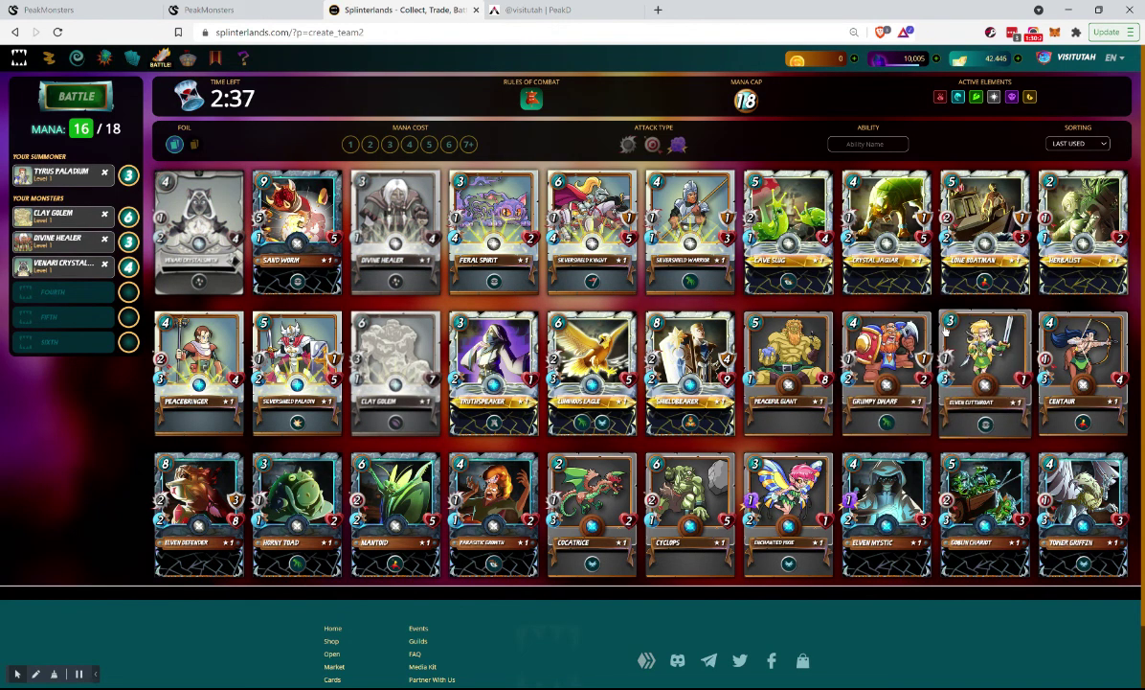
pyautogui.click(1083, 230)
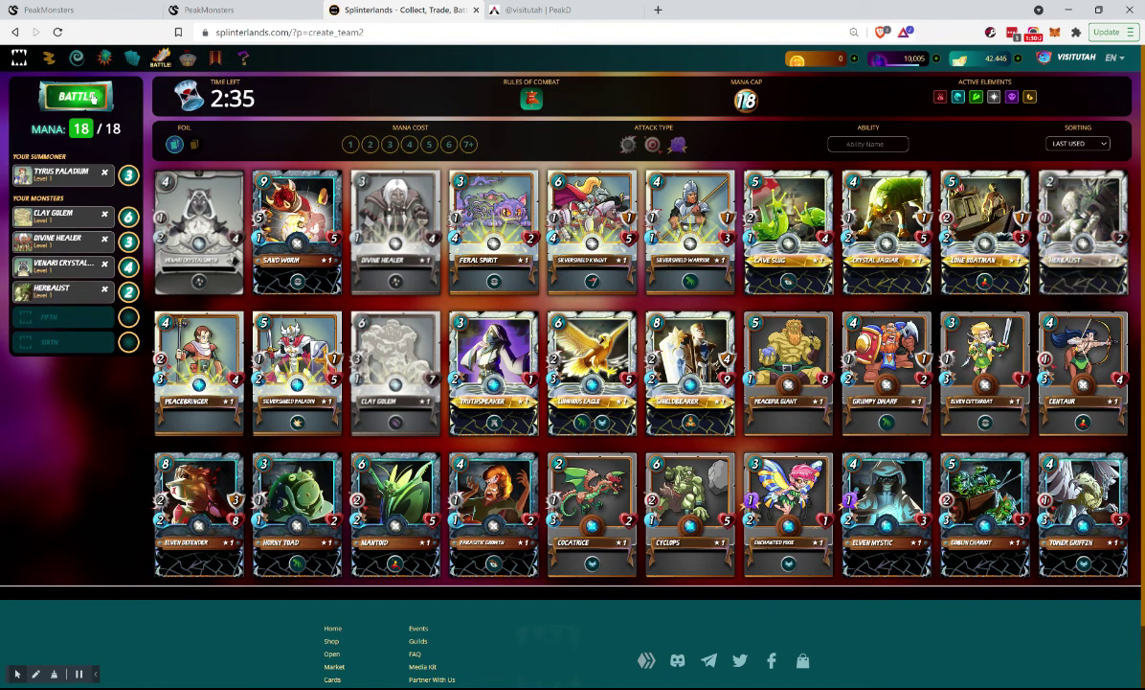
# Submit the rebuilt team, inspect both lineups, run the battle at faster speed to its results, and close them
pyautogui.click(77, 96)
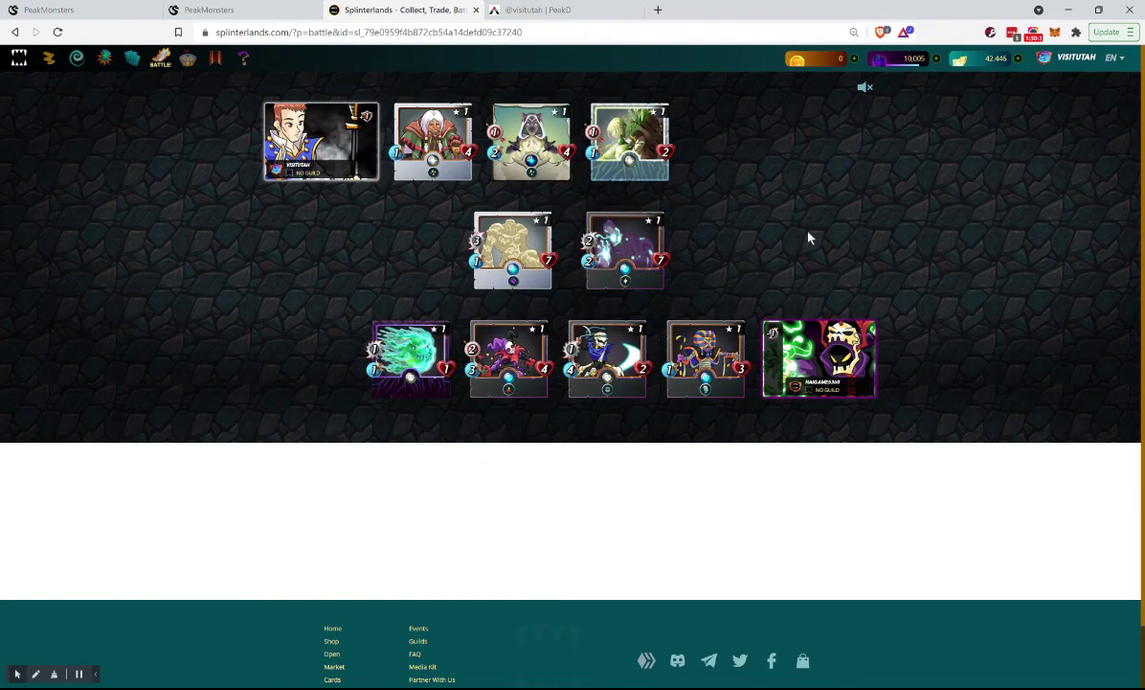
pyautogui.moveTo(503, 369)
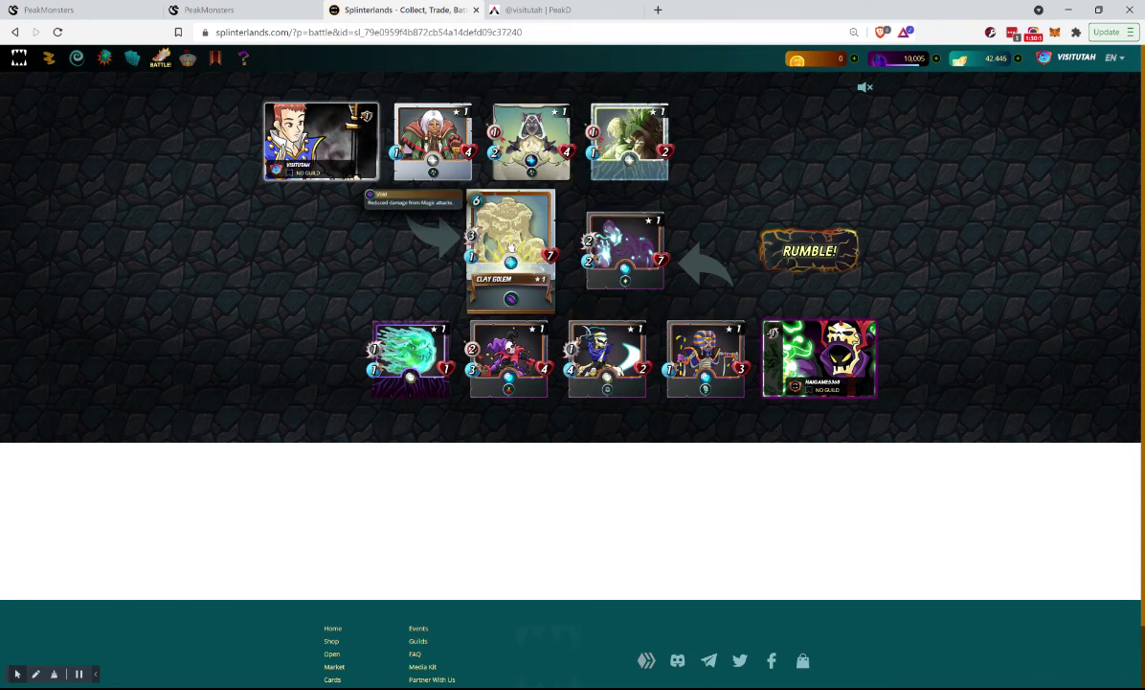
pyautogui.click(812, 253)
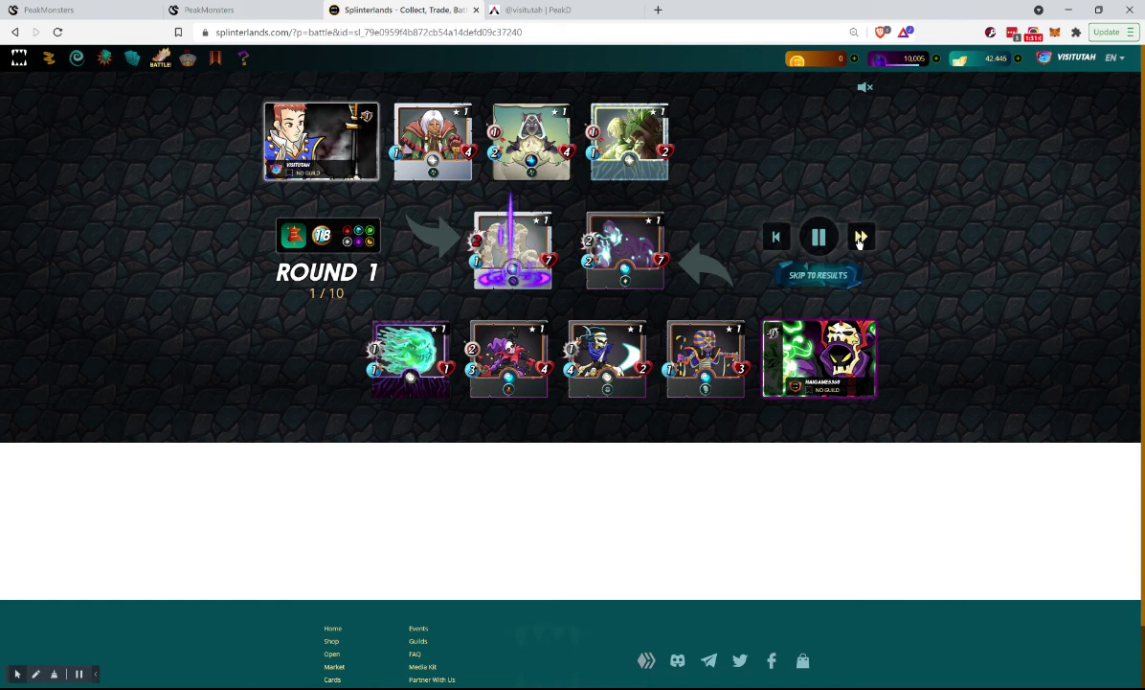
pyautogui.click(860, 238)
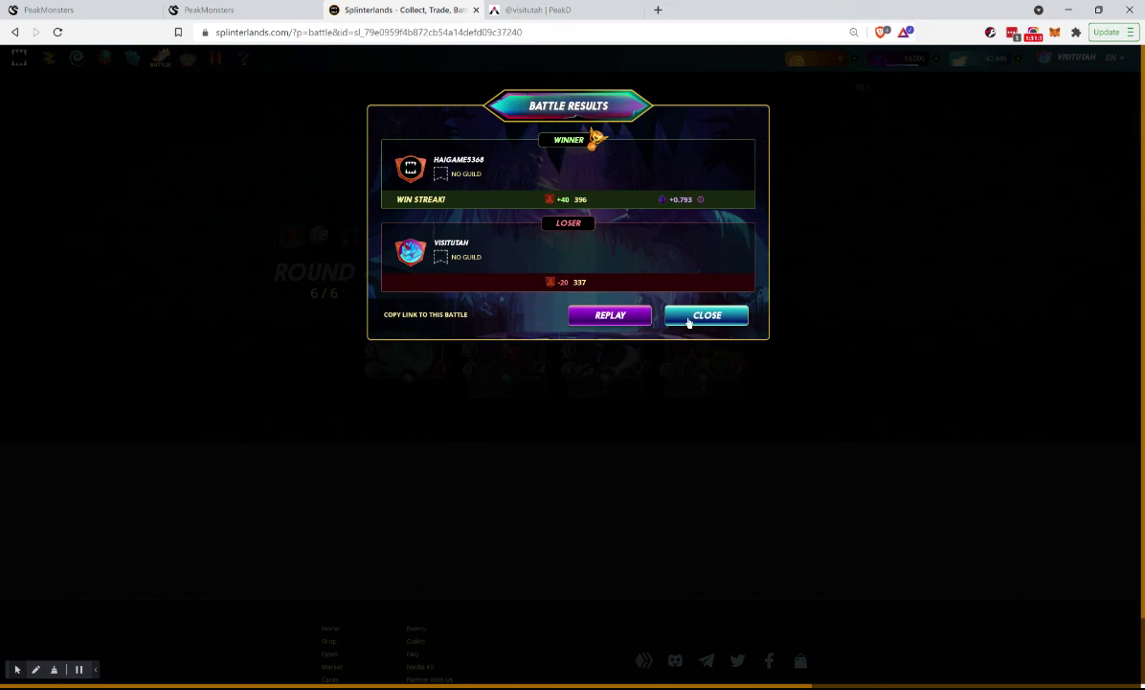
pyautogui.click(688, 322)
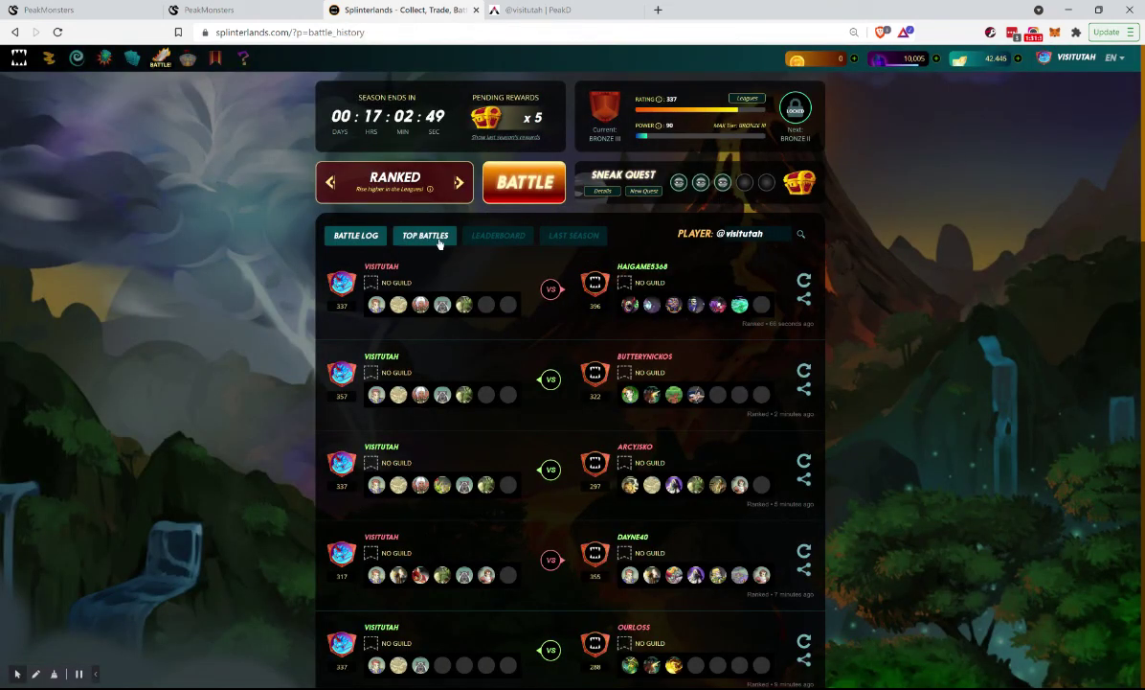
# Start another 18-mana ranked match and build a Tyrus Paladium team ordered Clay Golem, Divine Healer, Venari Crystalsmith and Herbalist
pyautogui.click(527, 191)
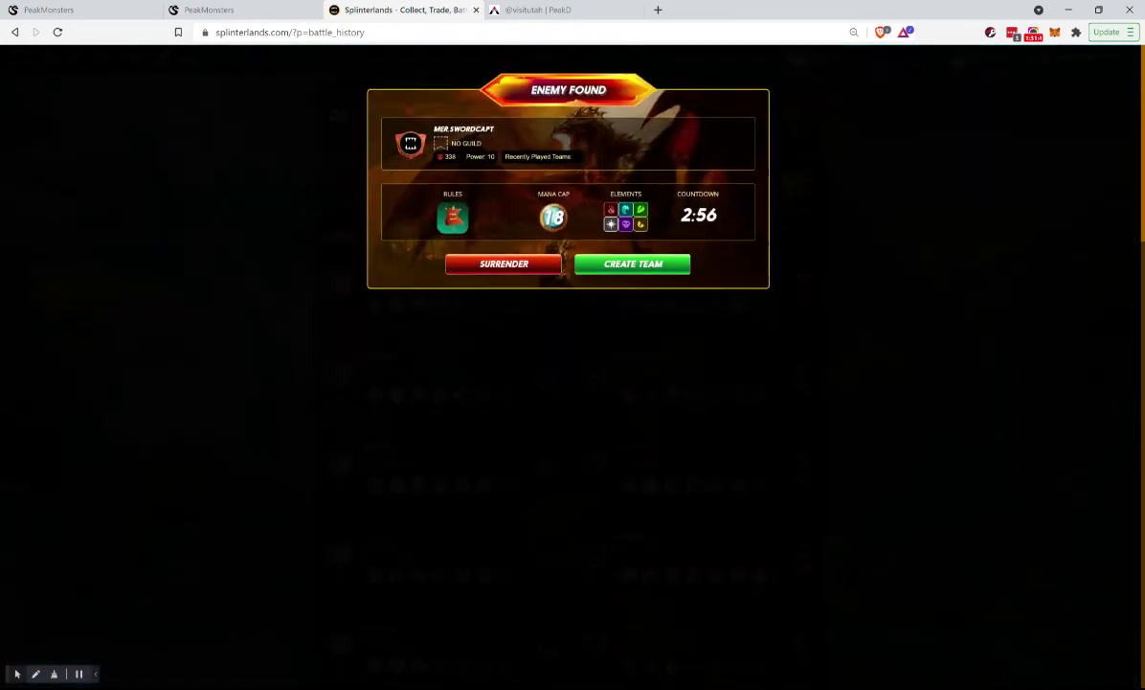
pyautogui.click(632, 288)
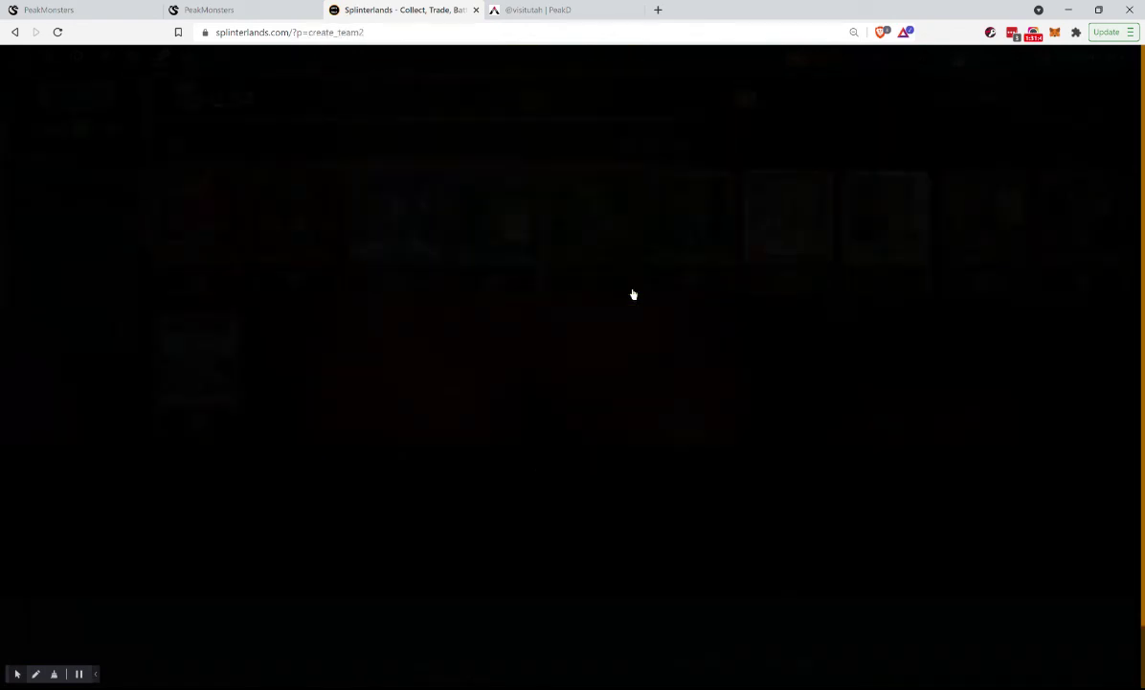
pyautogui.click(788, 225)
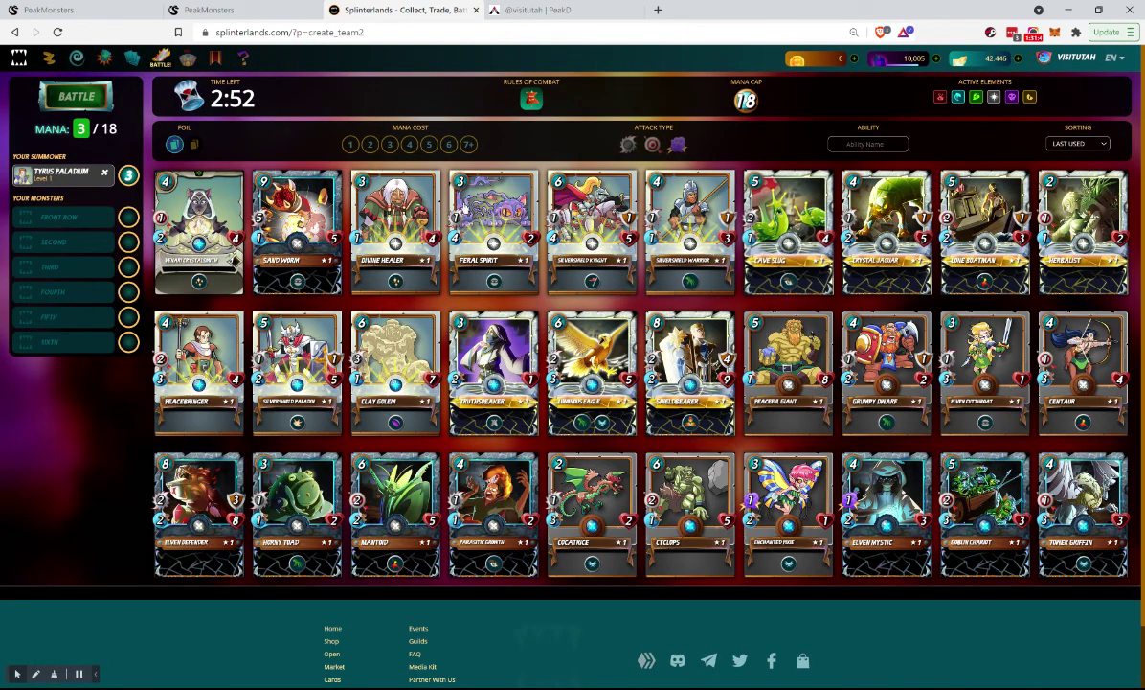
pyautogui.click(374, 367)
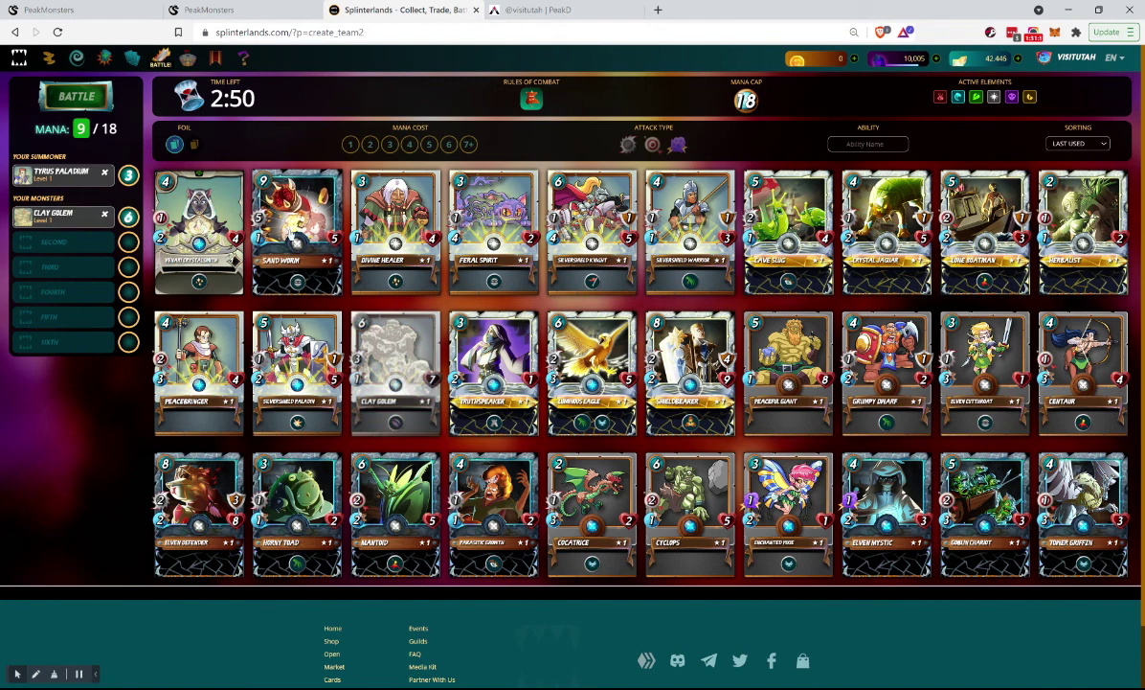
pyautogui.click(185, 228)
pyautogui.click(407, 228)
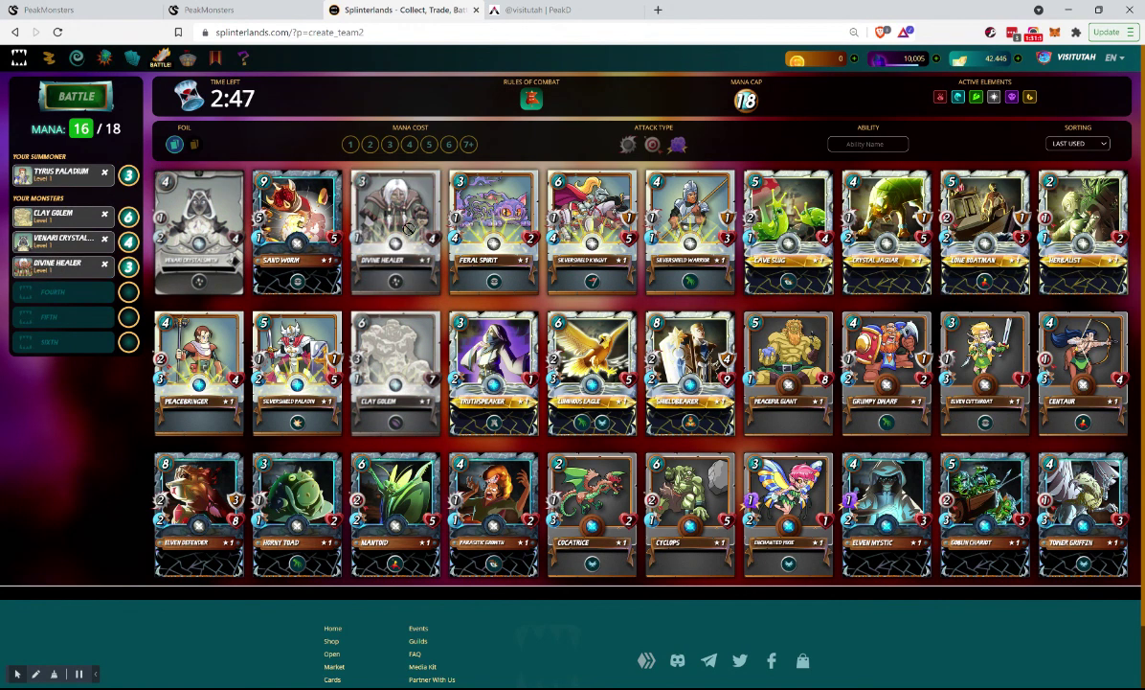
pyautogui.click(1092, 218)
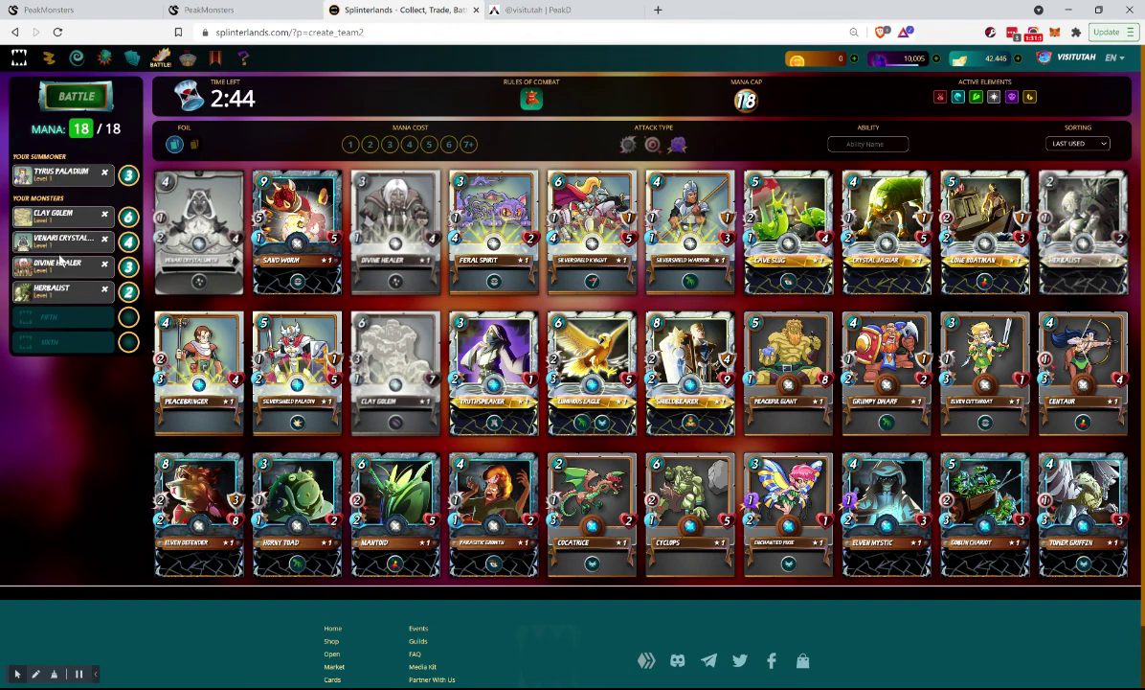
pyautogui.moveTo(66, 264); pyautogui.dragTo(64, 239)
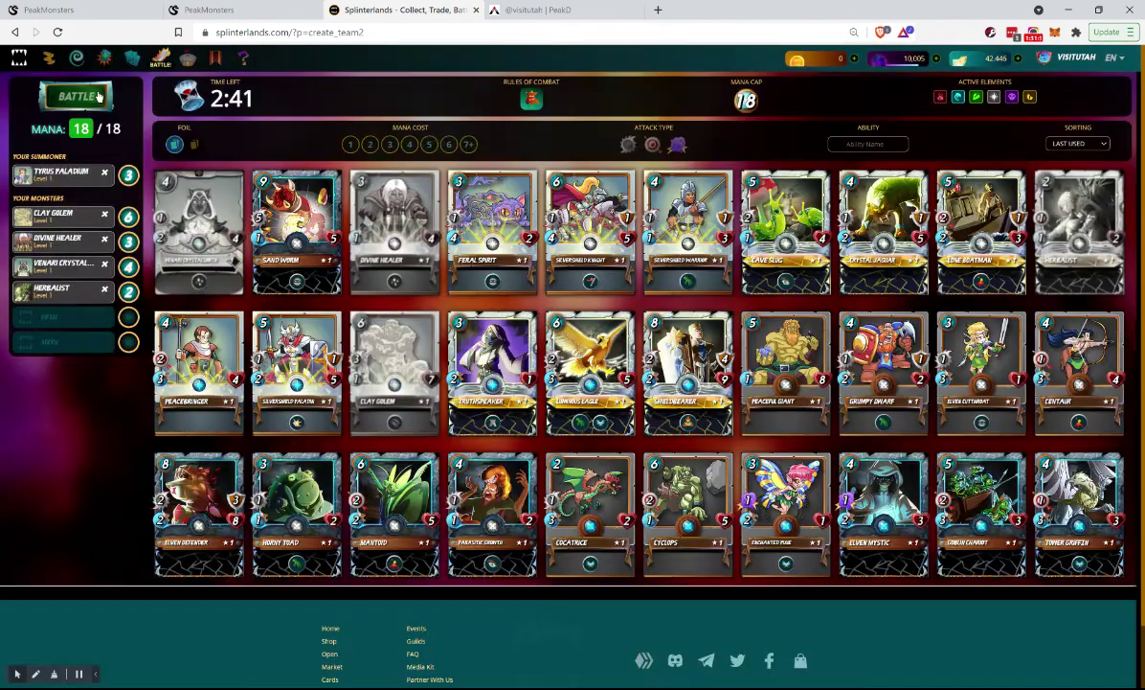
# Submit the 18-mana team, inspect both lineups and leave the battle screen for the battle log
pyautogui.click(99, 97)
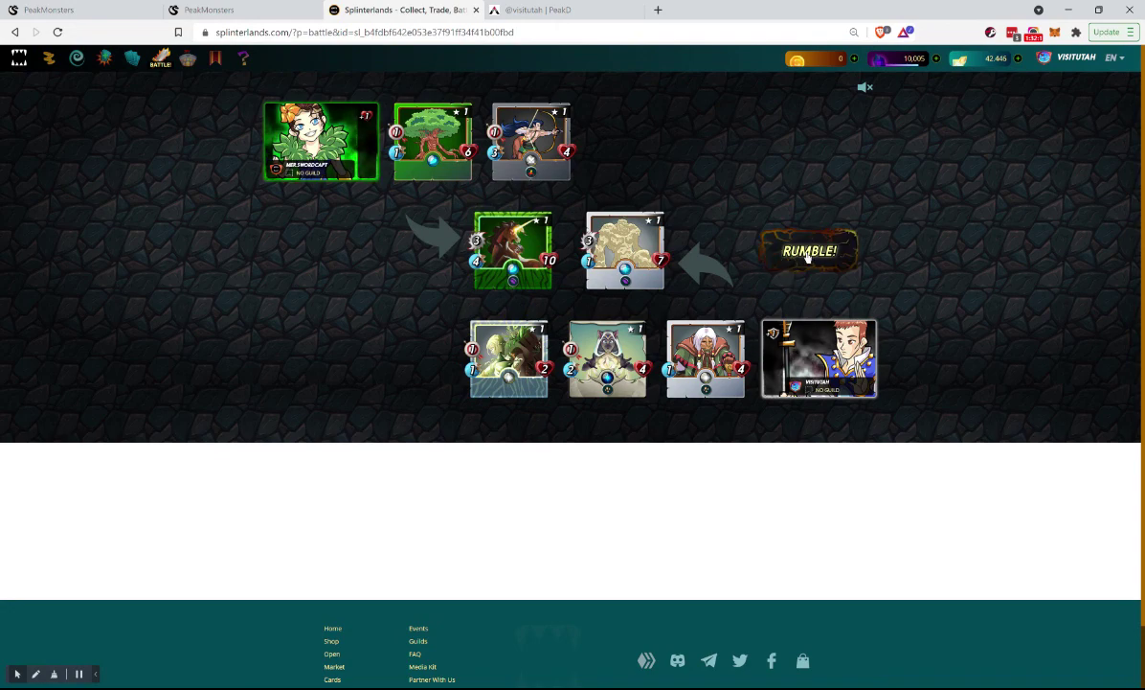
pyautogui.click(153, 61)
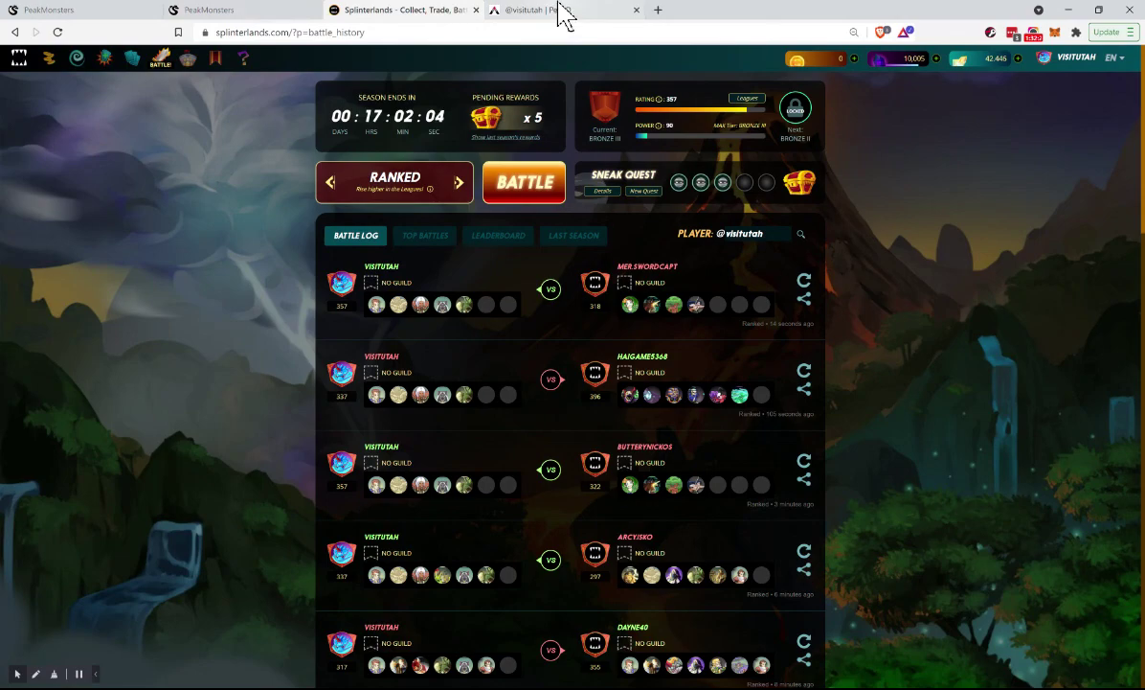
# Switch to PeakMonsters, refresh the account's rental history to check the active rentals, and return to the Splinterlands battle log
pyautogui.click(230, 12)
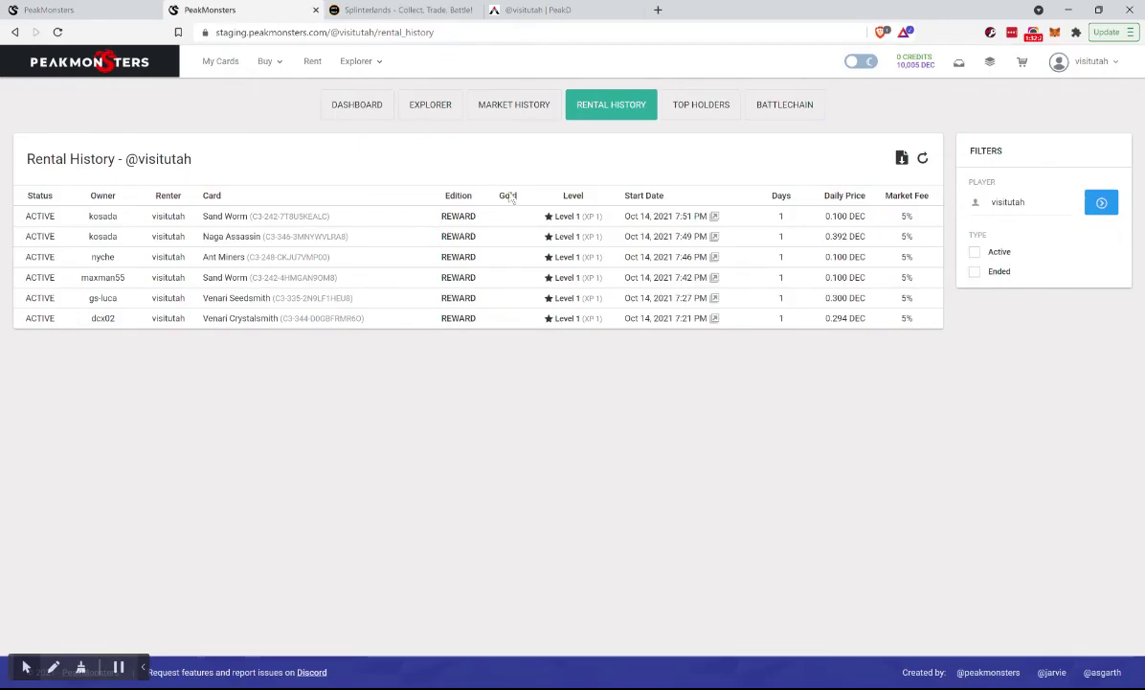
pyautogui.click(922, 160)
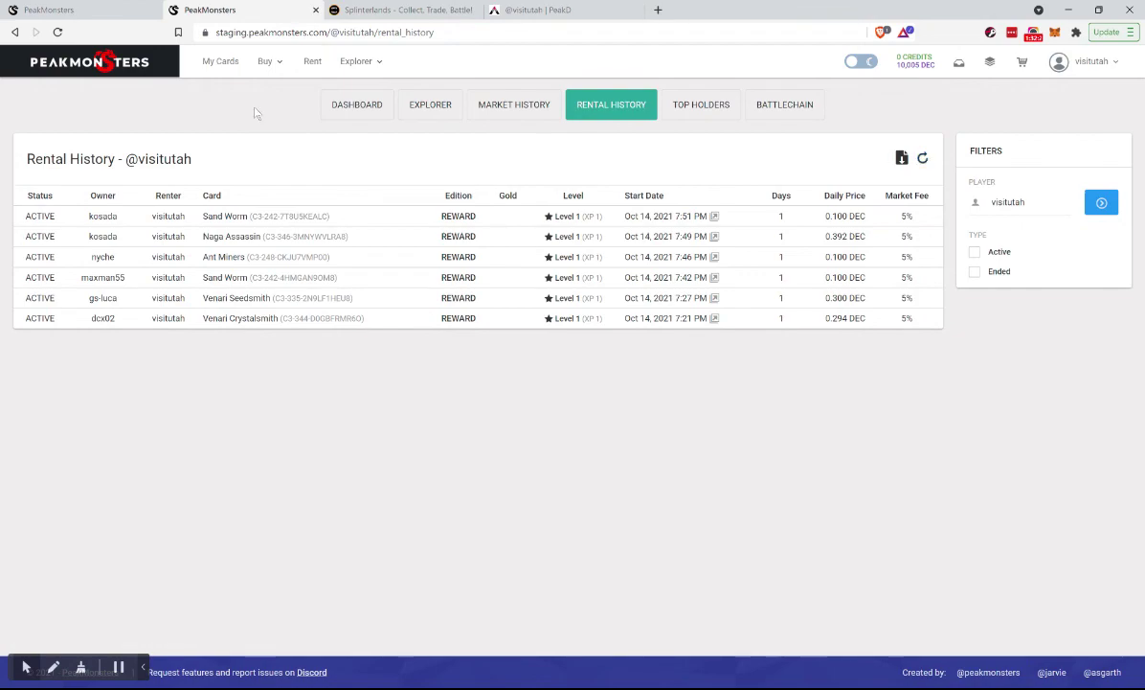
pyautogui.click(396, 12)
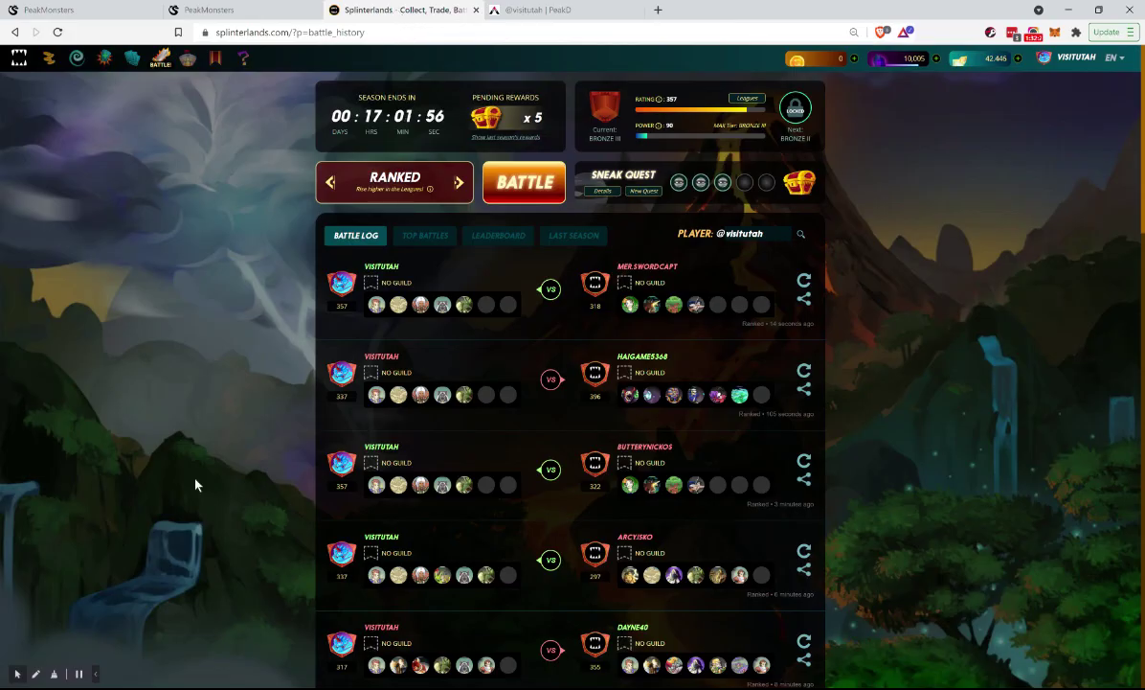
pyautogui.click(82, 675)
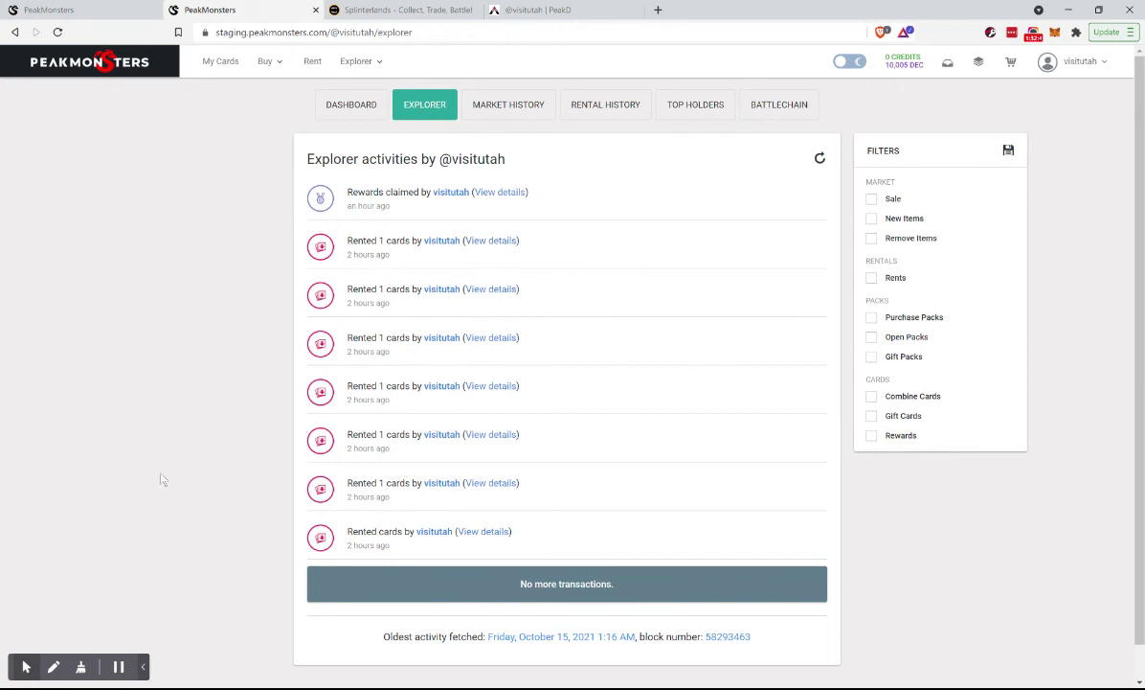
pyautogui.click(118, 667)
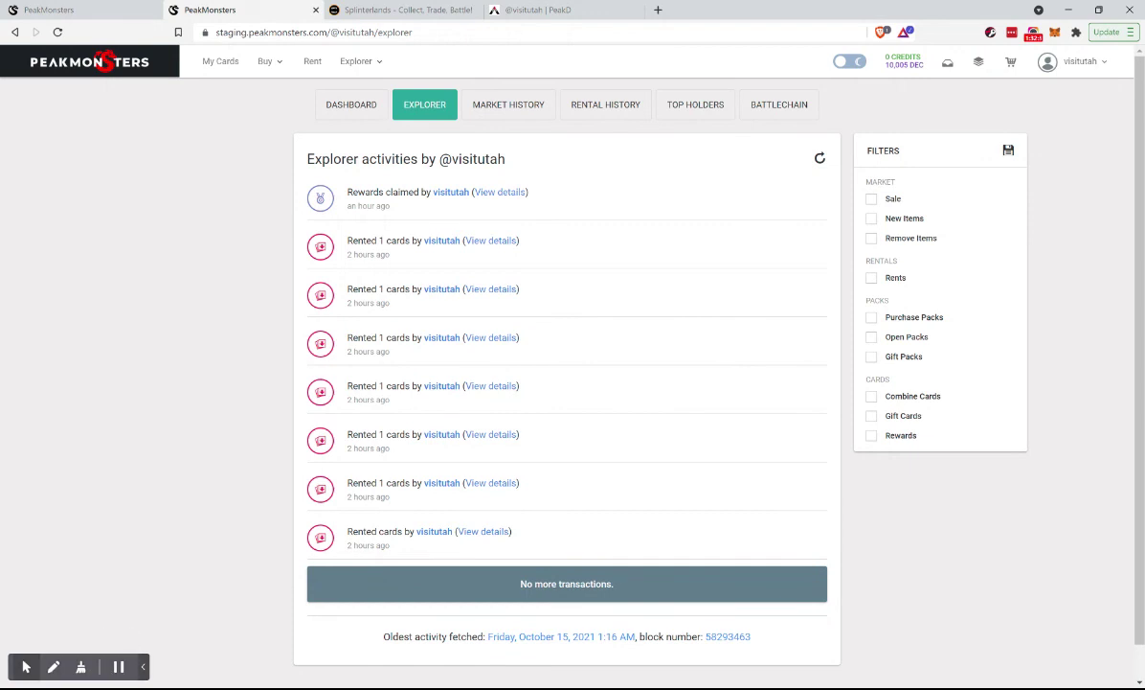